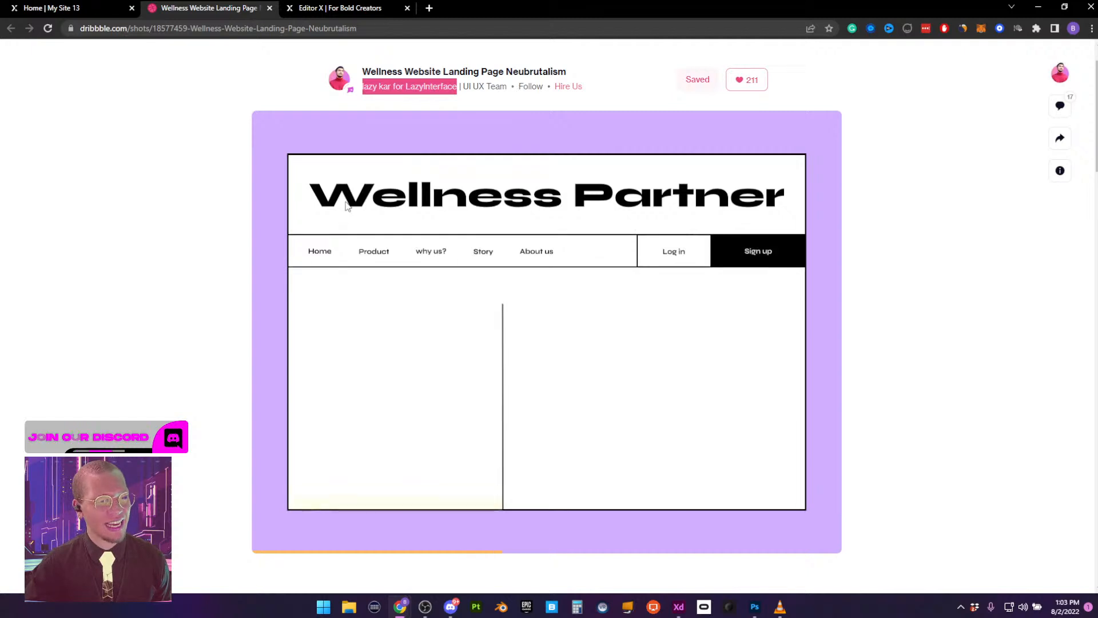
Compare the Dribbble wellness landing page reference with the published Wellness Partner site and its editor version
click(203, 185)
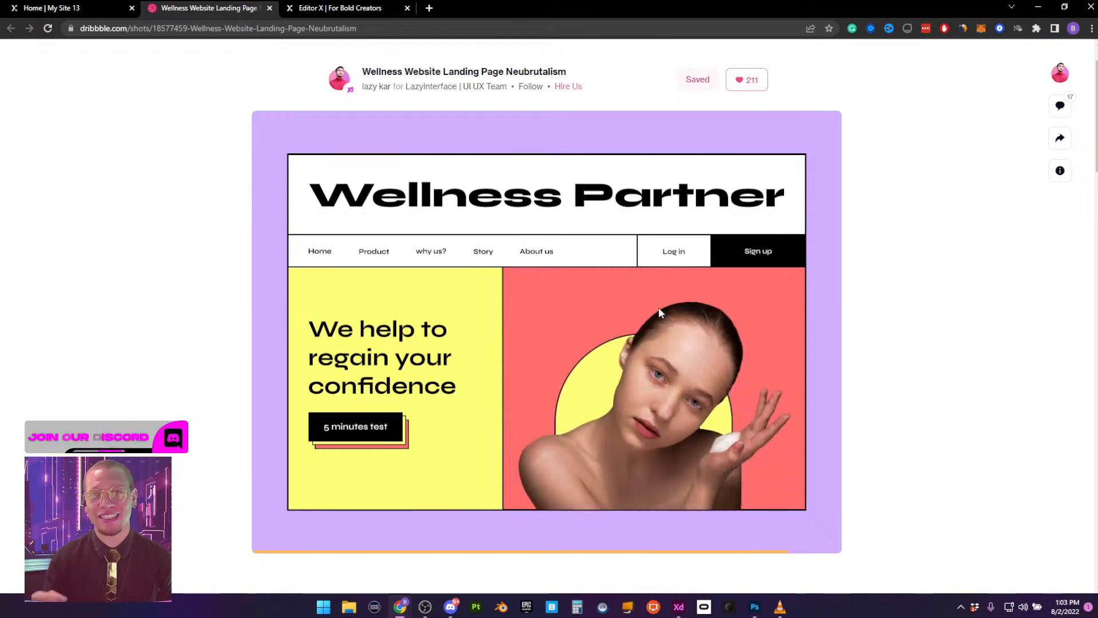
click(318, 11)
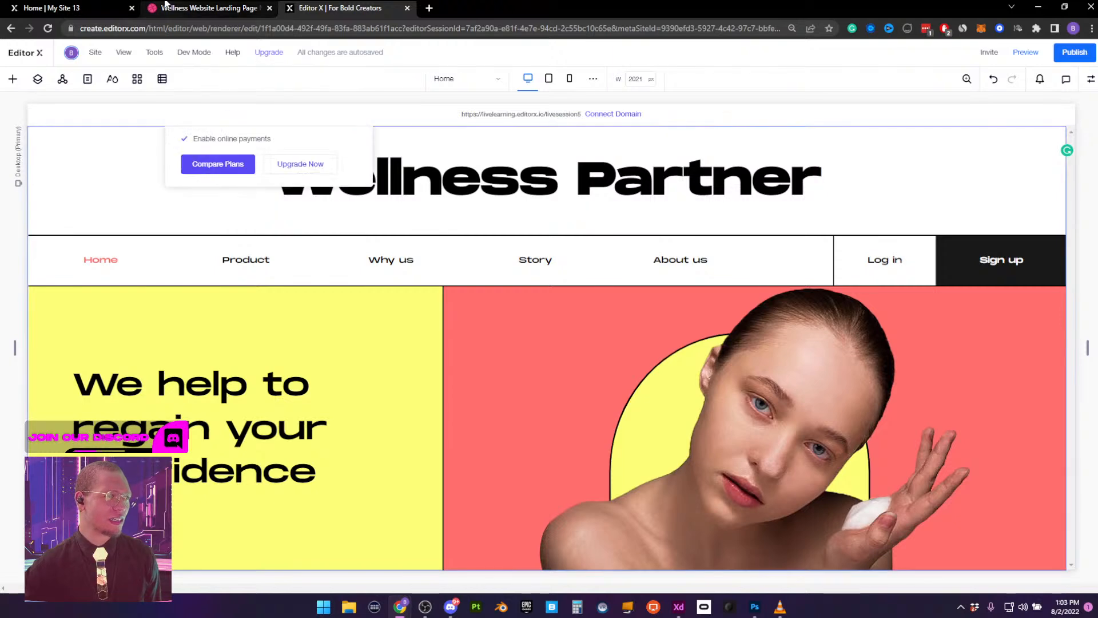
click(74, 8)
scroll(571, 247, down, 1)
scroll(571, 248, up, 1)
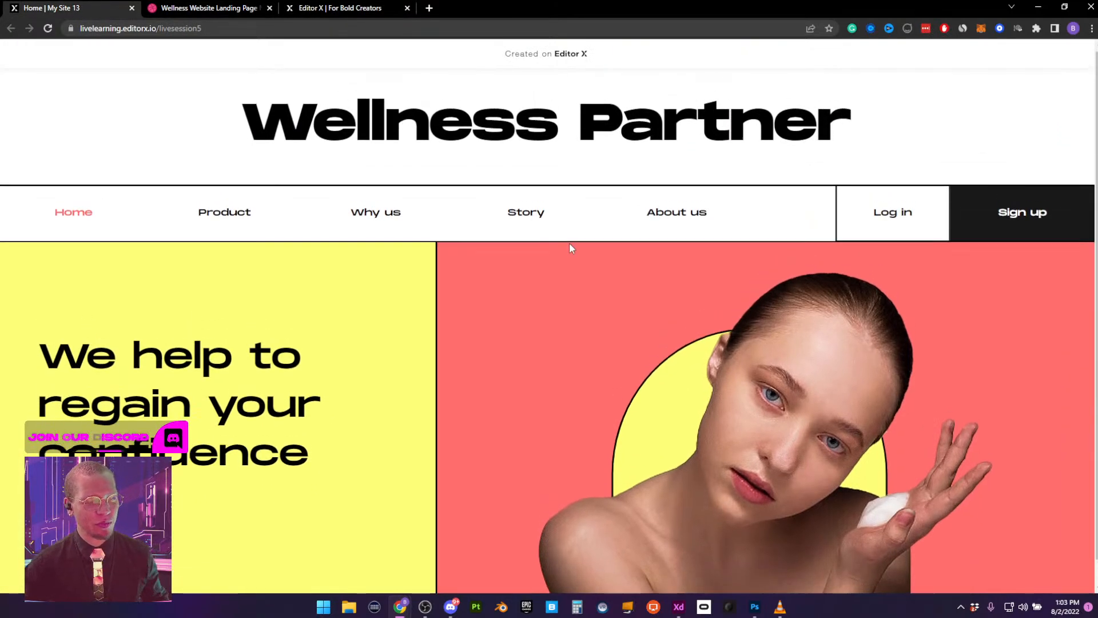
click(53, 31)
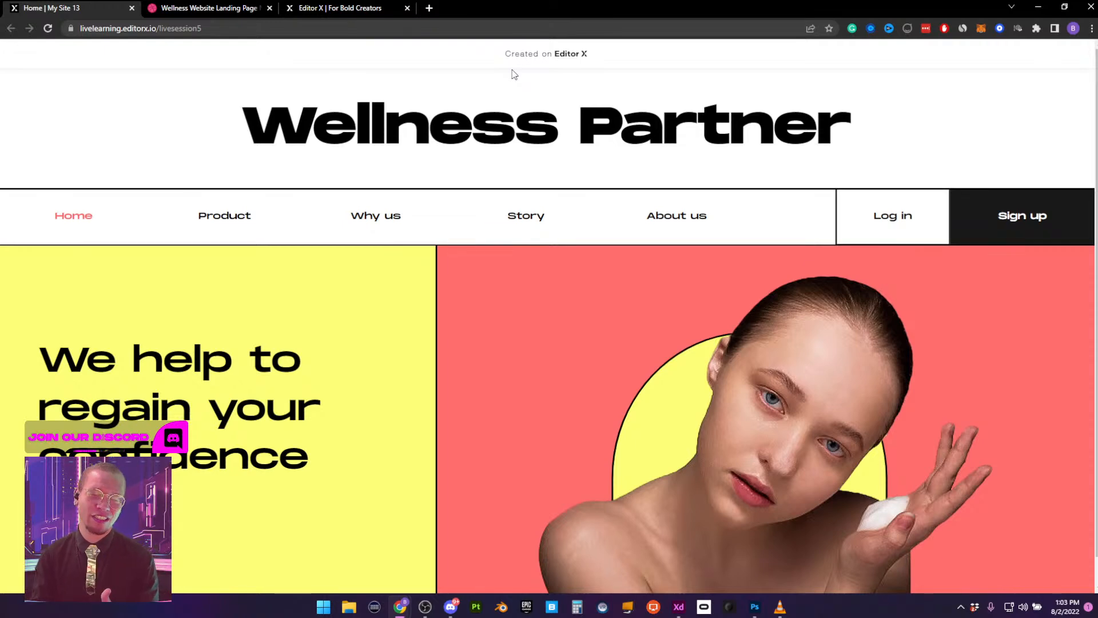
click(210, 14)
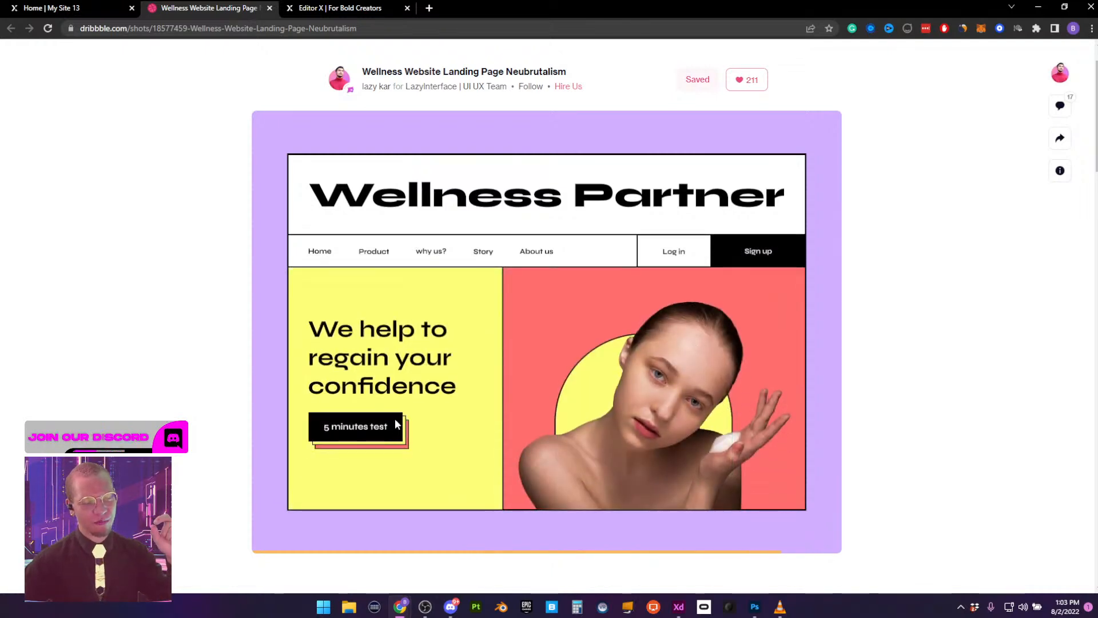
click(103, 8)
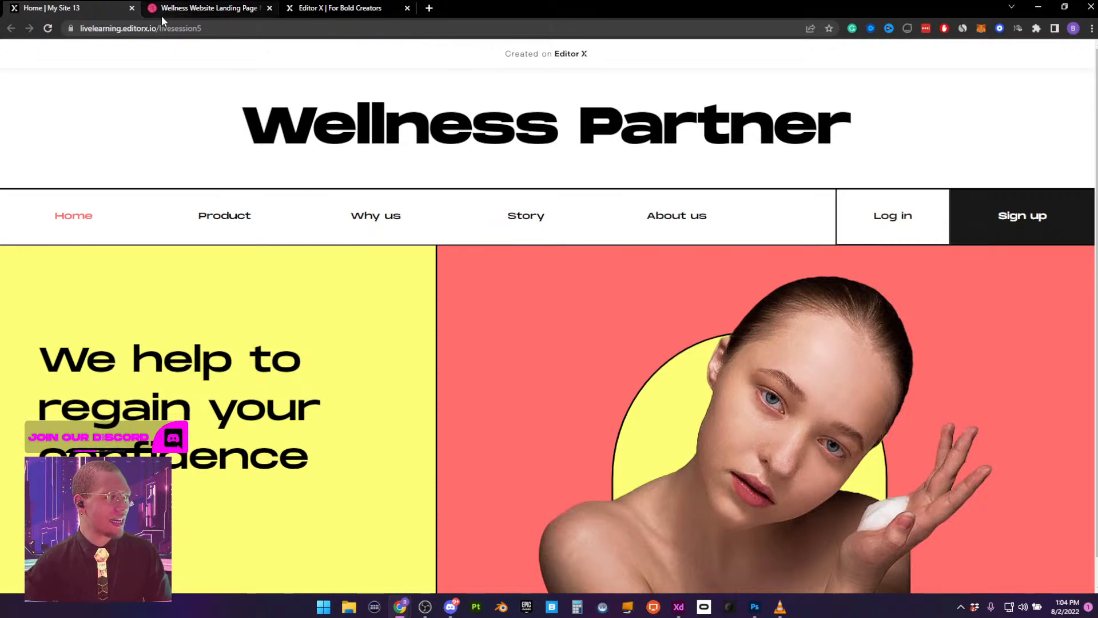
Switch to the Editor X project and add a standard blank page named "Live Session"
click(350, 8)
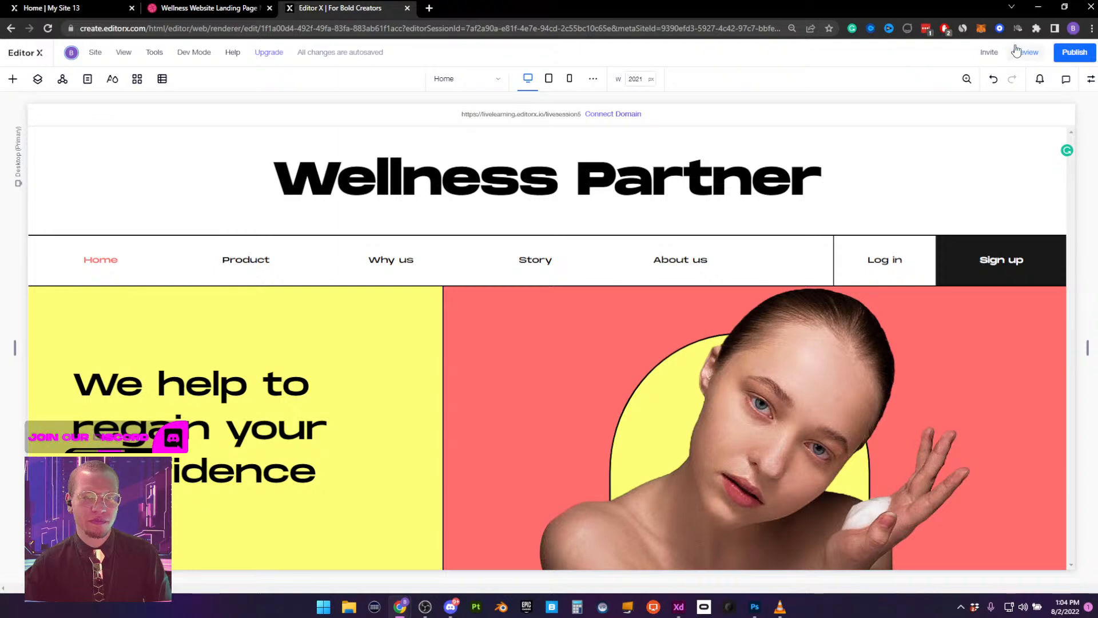
click(88, 83)
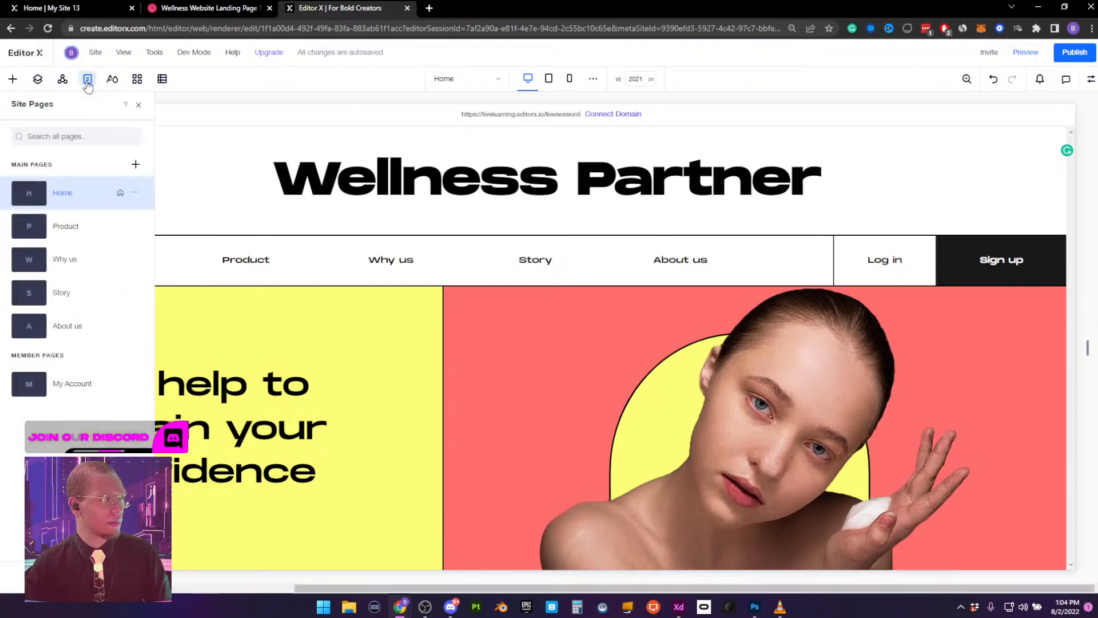
click(136, 166)
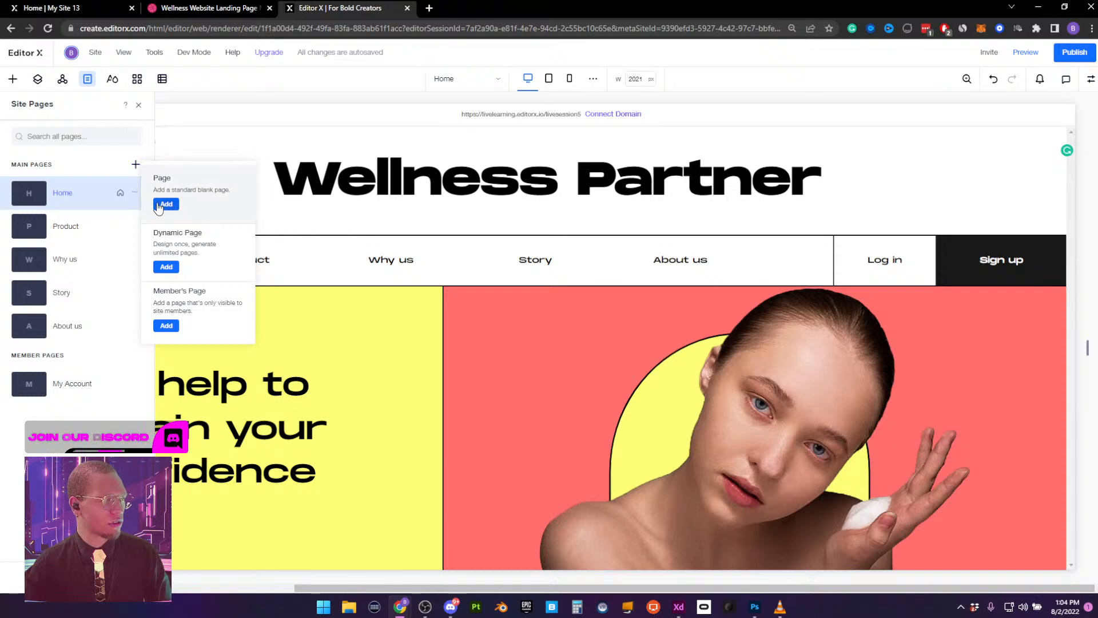
click(166, 205)
text(Live Session)
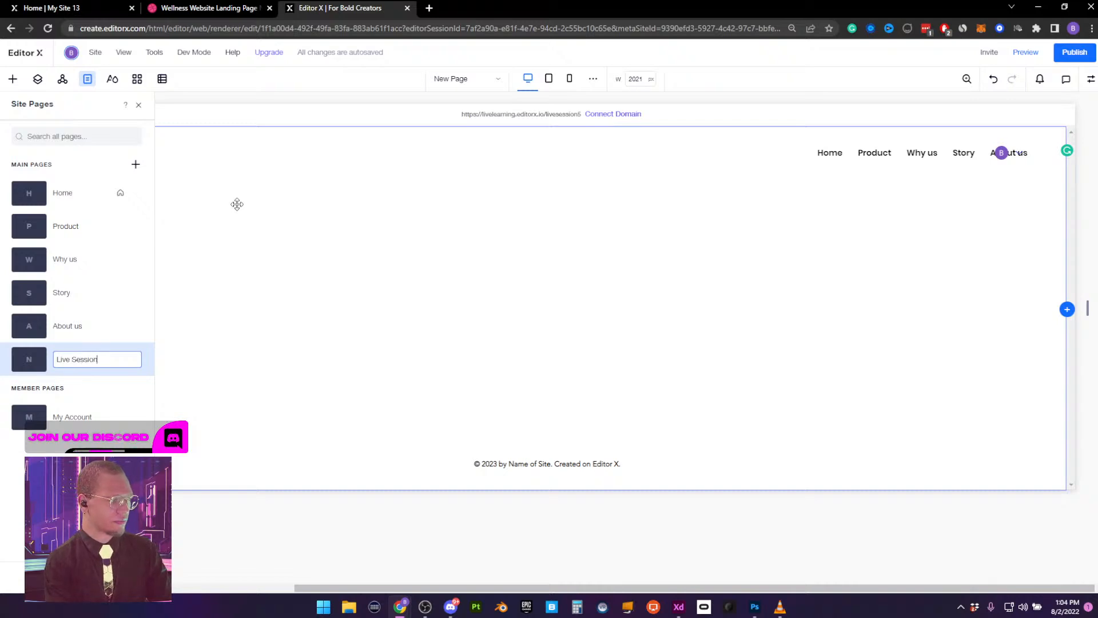
key(Return)
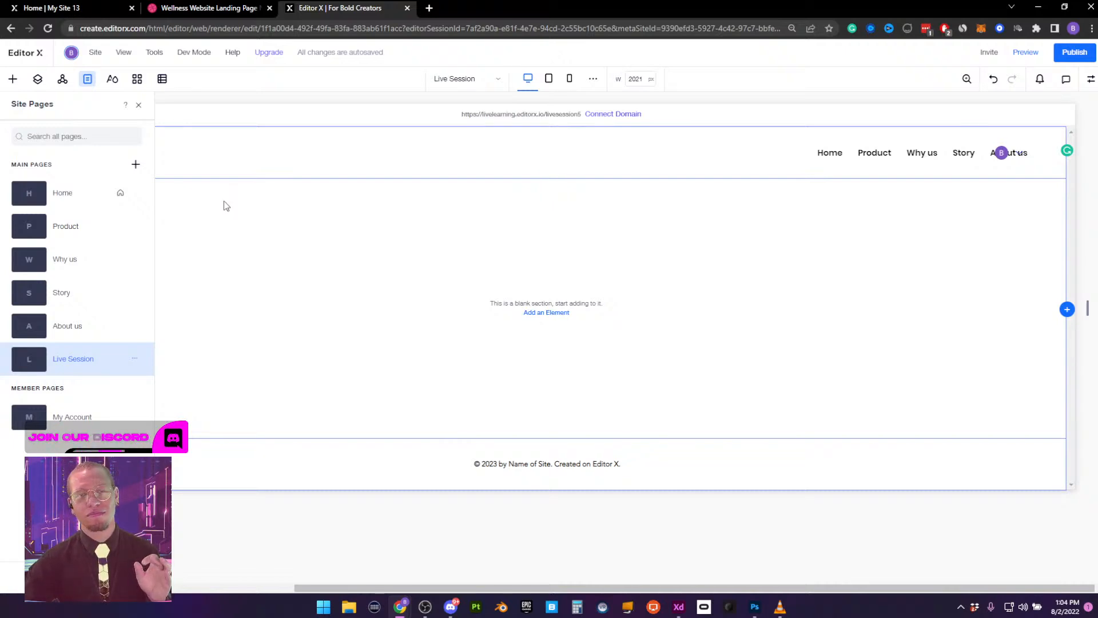
click(137, 106)
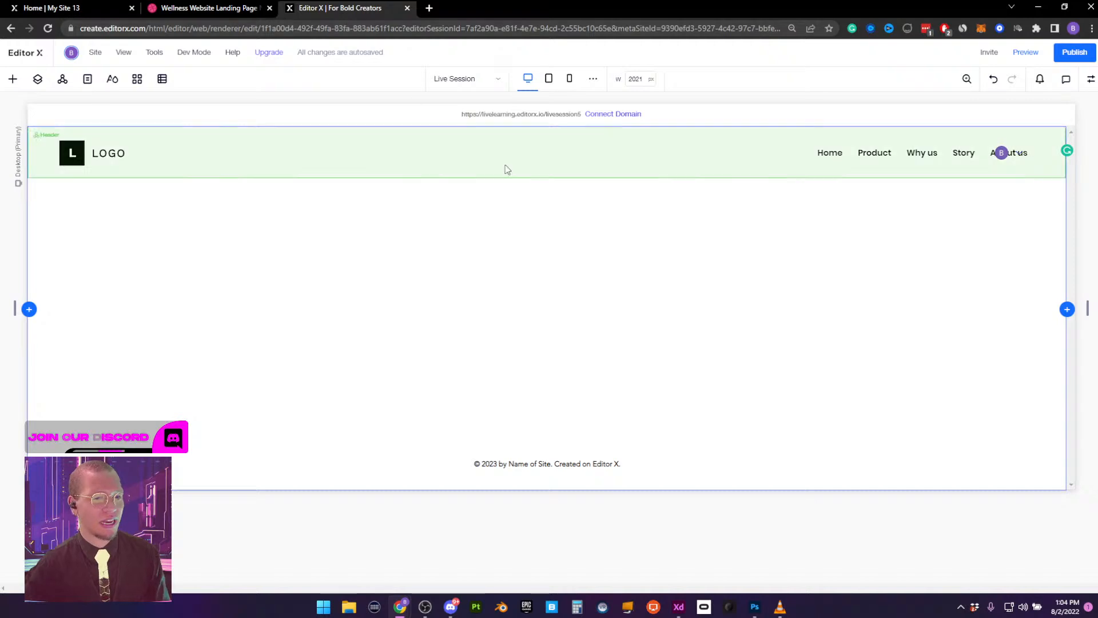
Delete the header from the Live Session page and set the blank section's height to 100vh
click(431, 167)
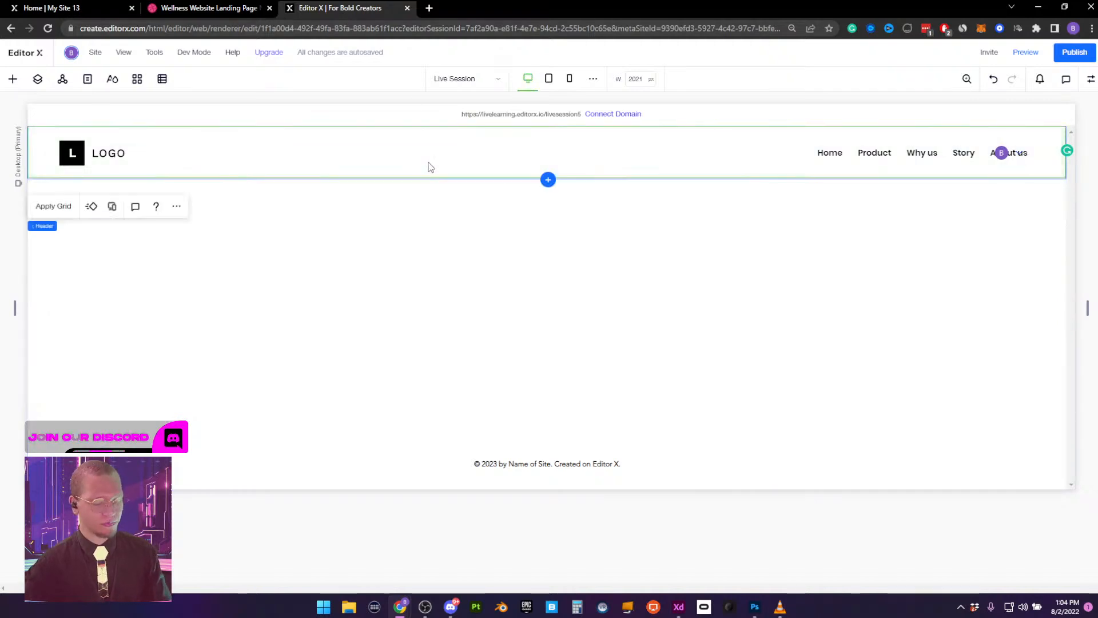
key(Delete)
click(382, 234)
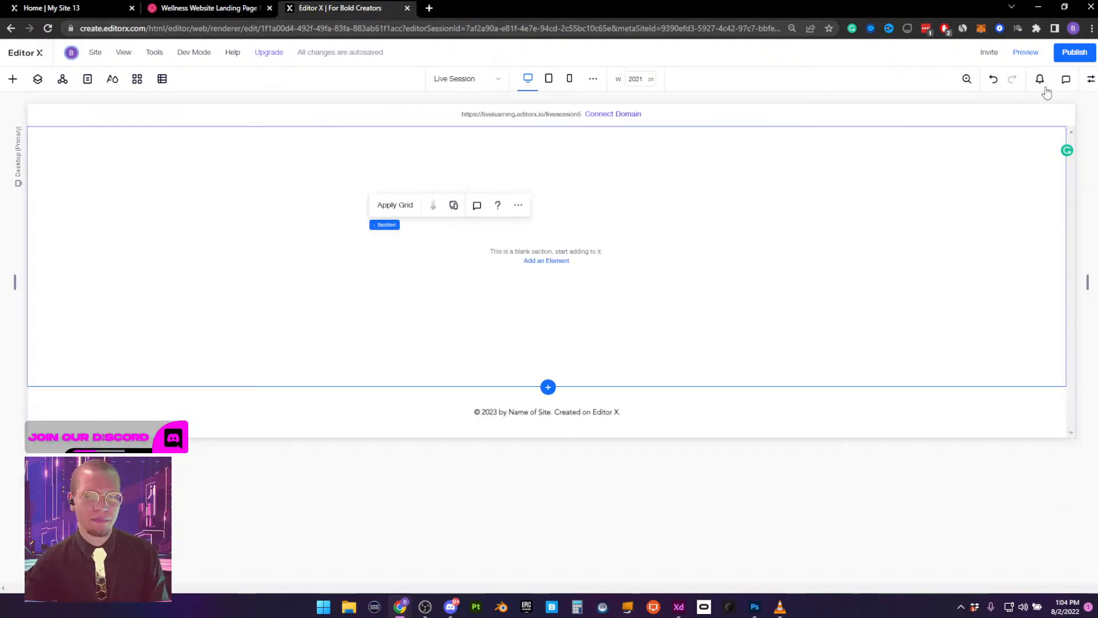
click(1090, 79)
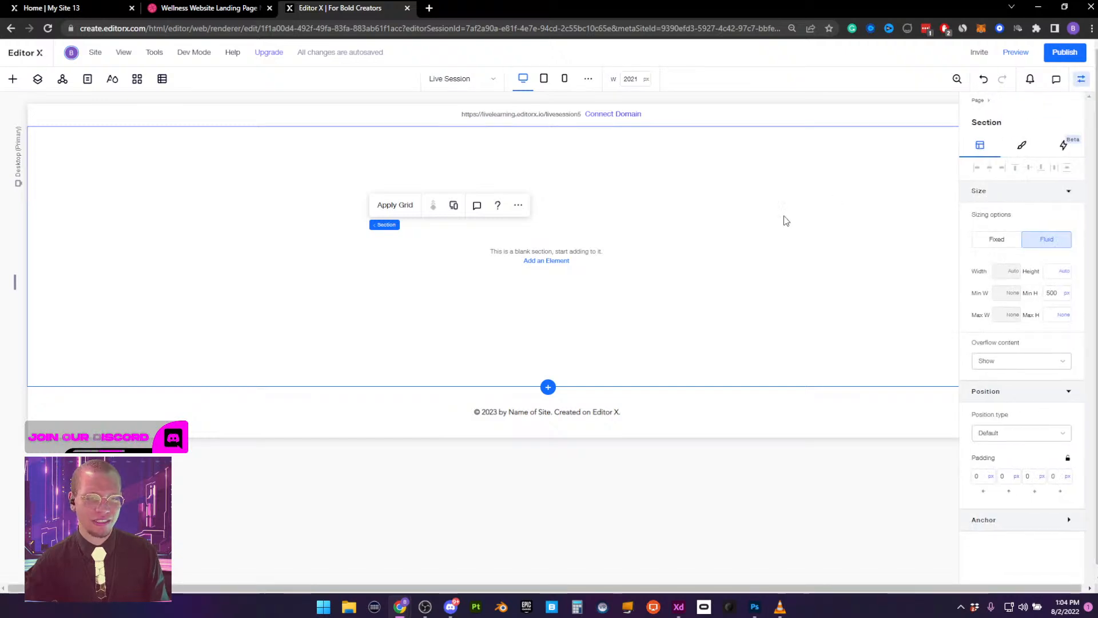
click(1081, 80)
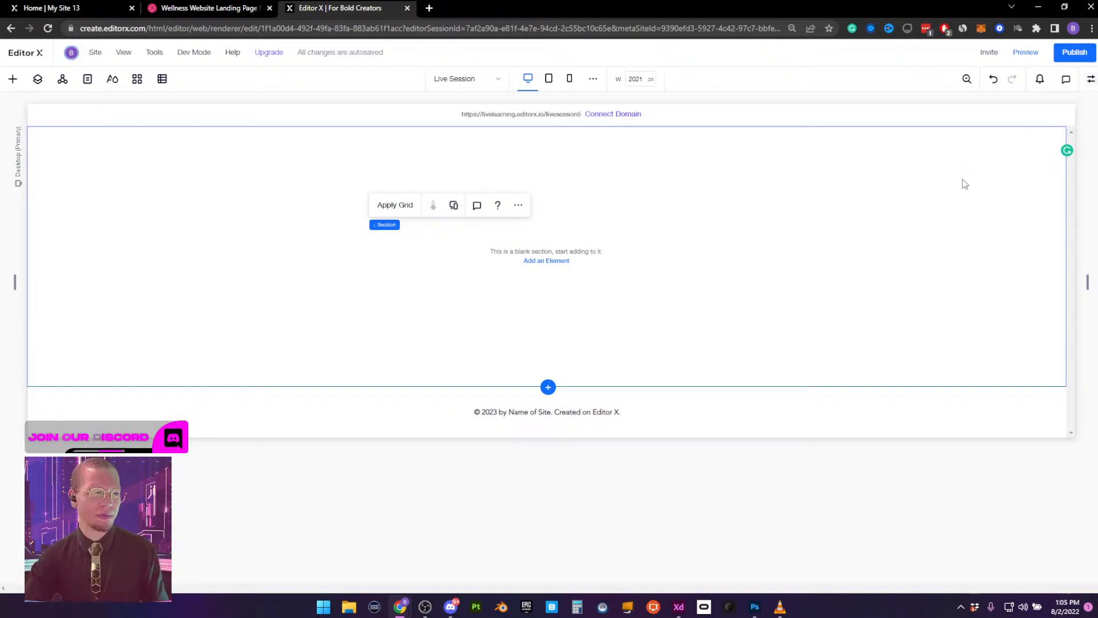
click(1090, 79)
click(1062, 273)
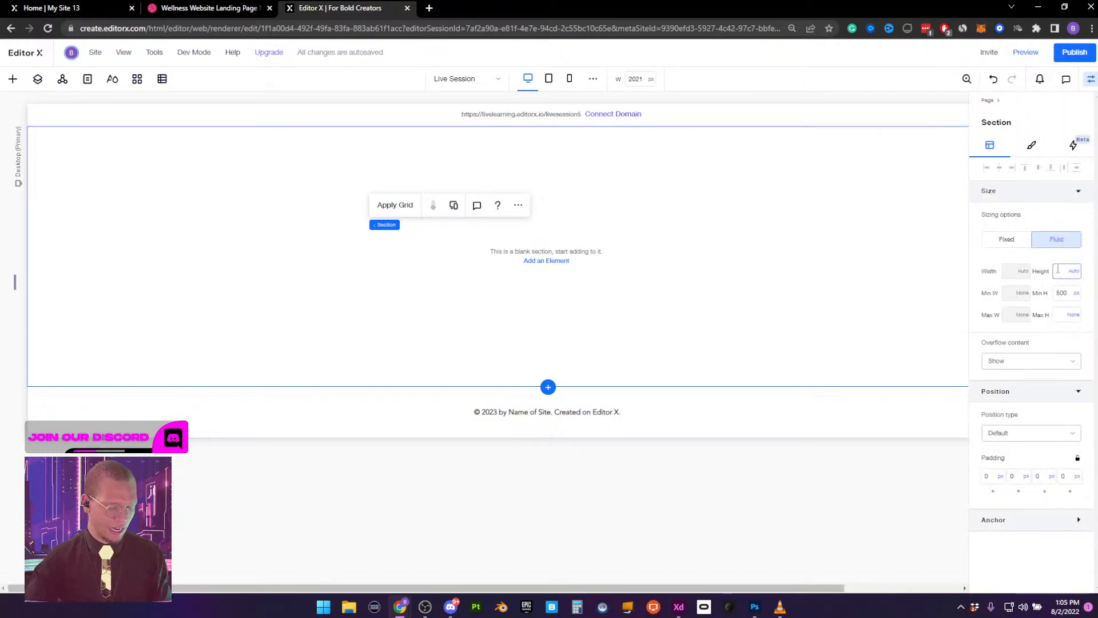
text(100vh)
key(Return)
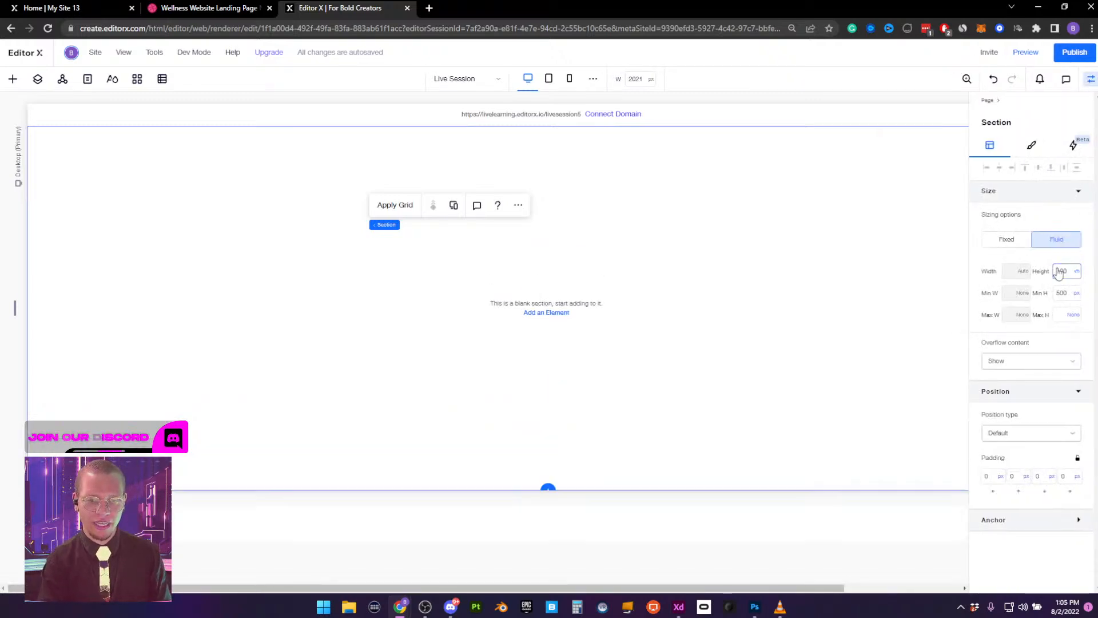
click(1091, 80)
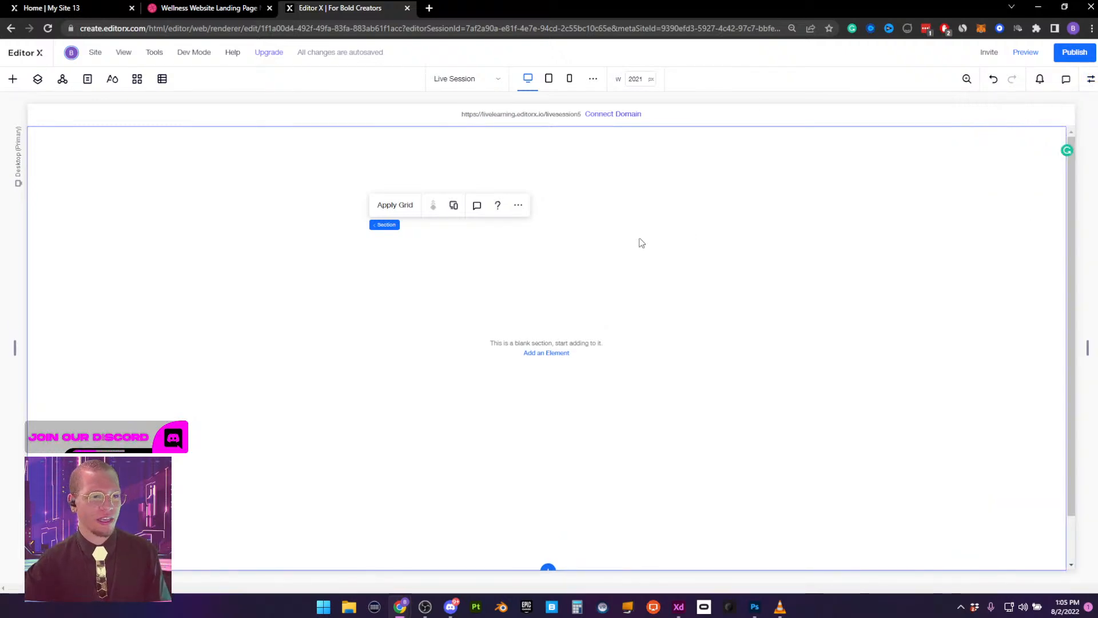
Apply a 1x3 grid layout to the blank section
click(650, 210)
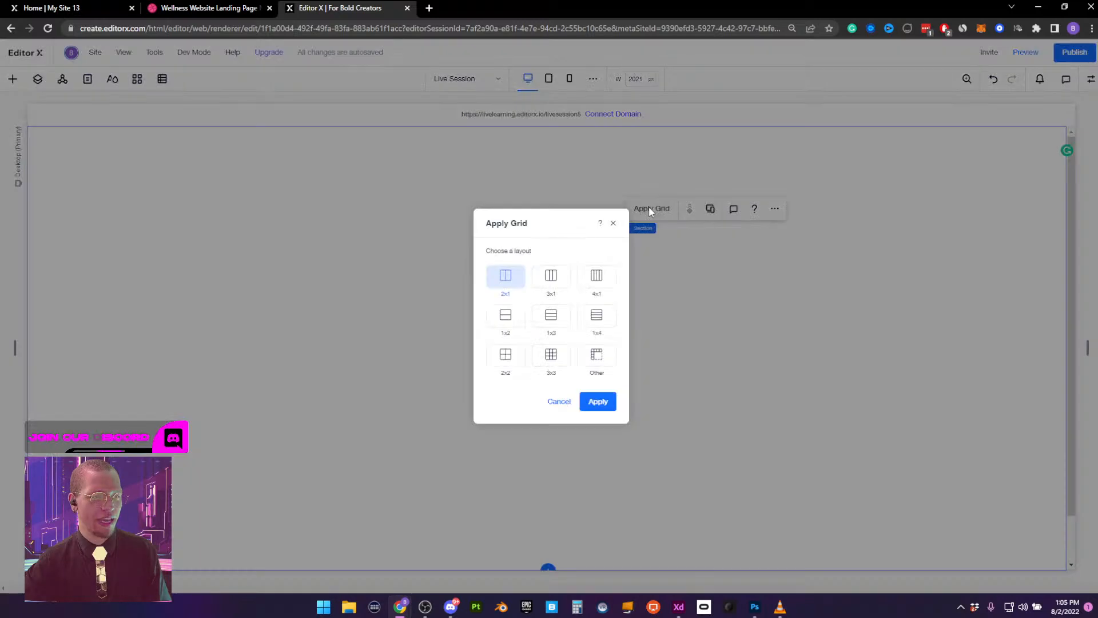
click(553, 317)
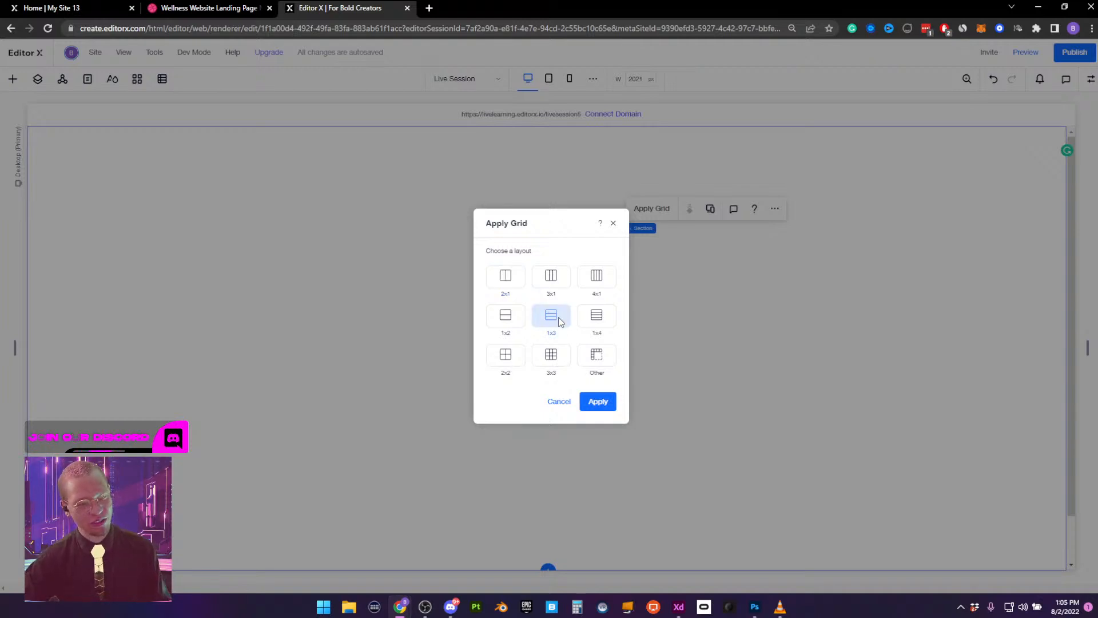
click(595, 401)
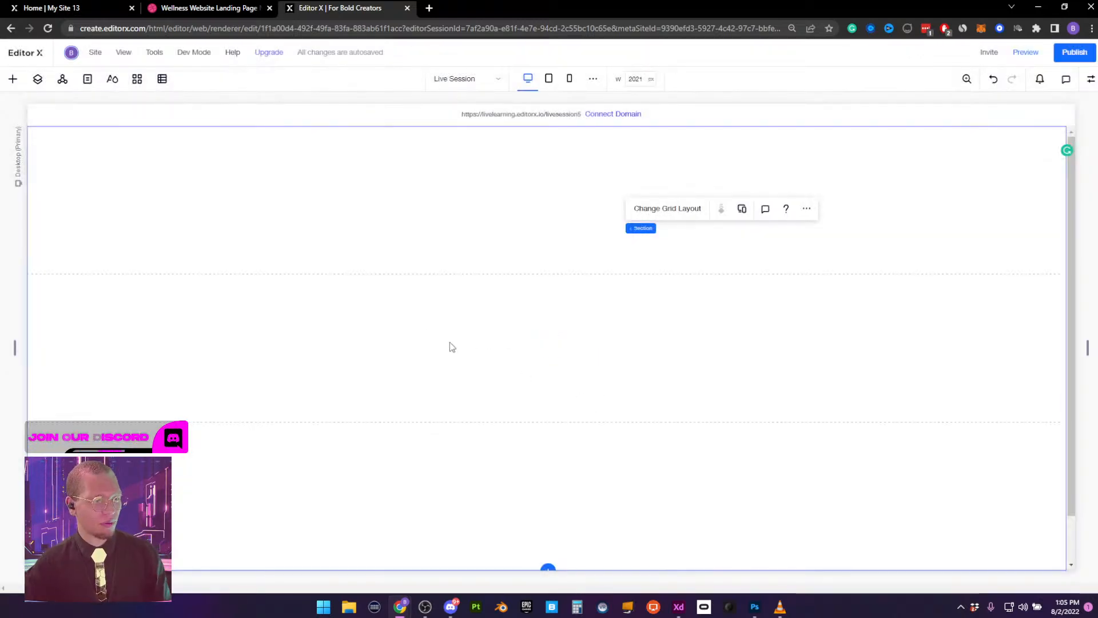
Check the Dribbble reference, then add a title text element and place it in the section's top grid row
click(240, 9)
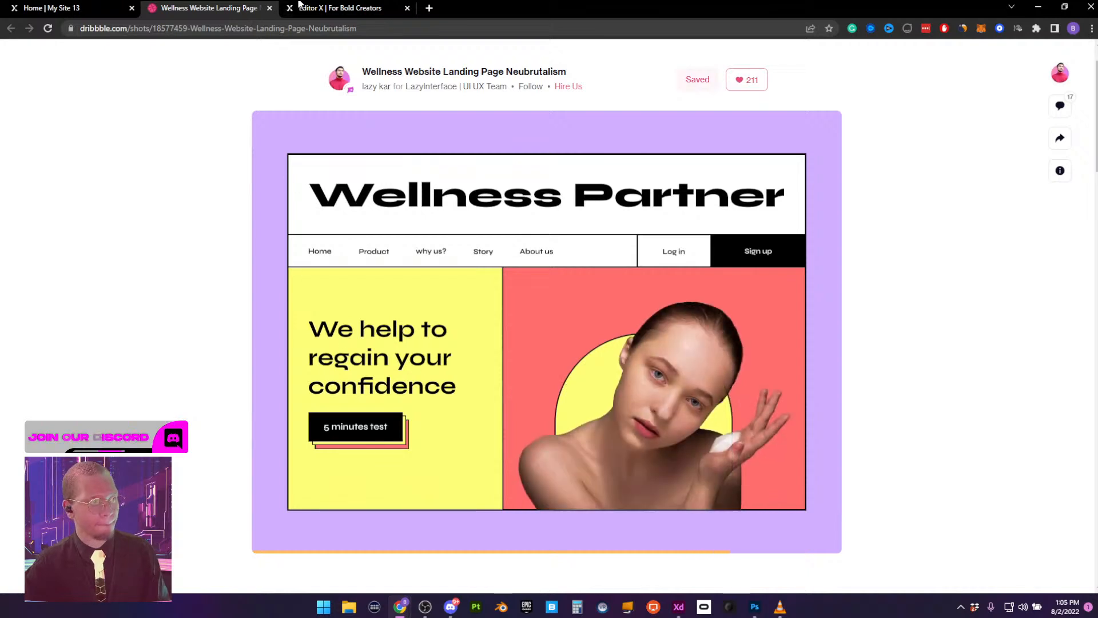
click(334, 9)
right_click(337, 192)
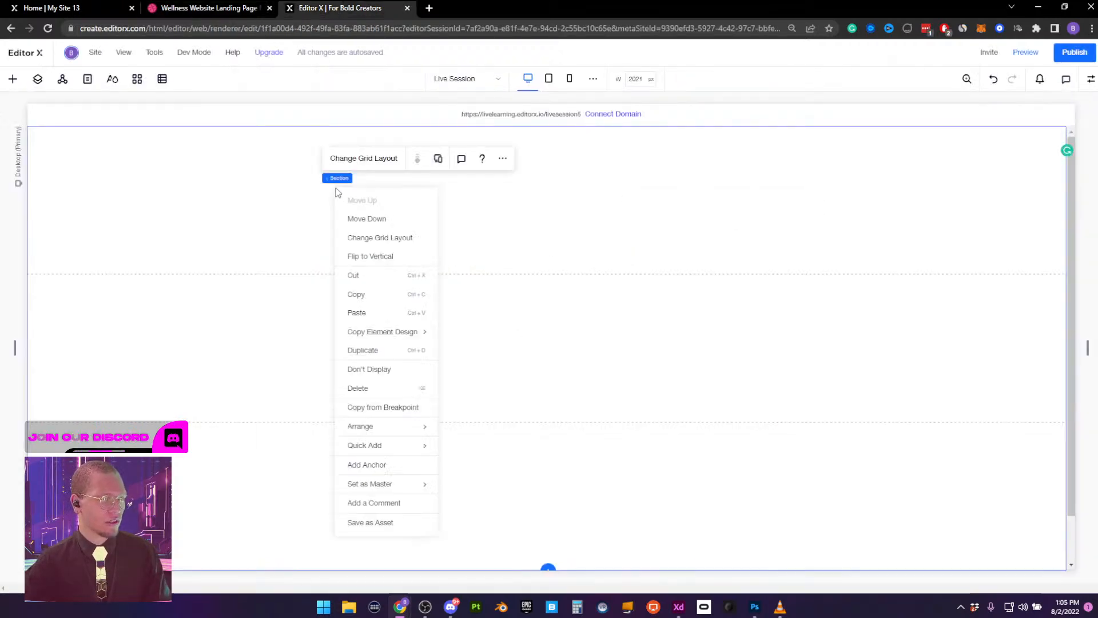
mouse_move(403, 454)
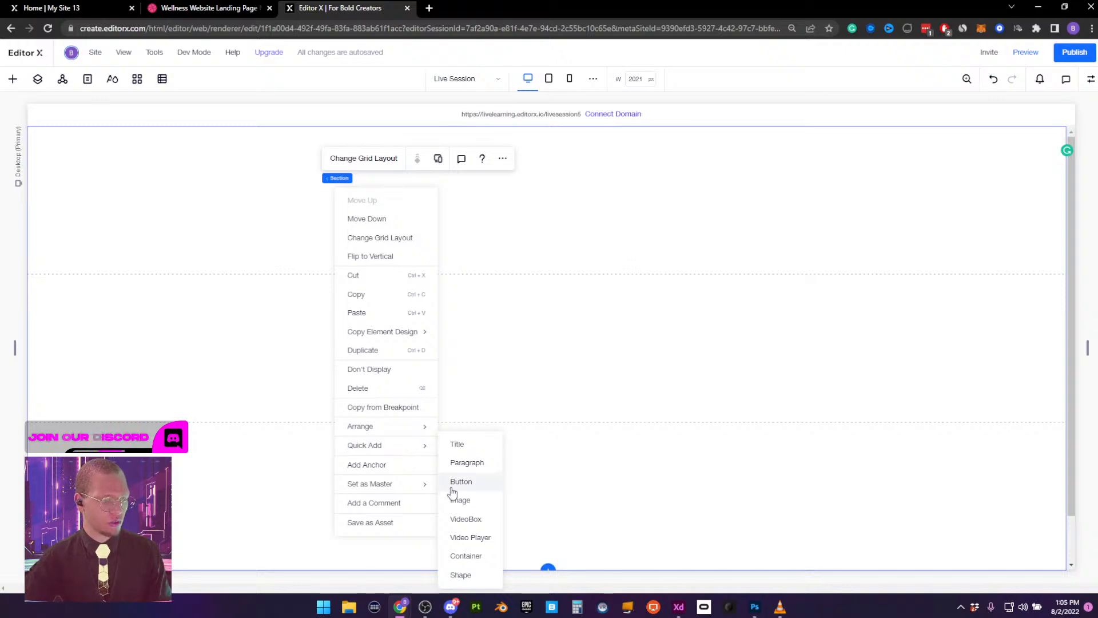
click(460, 445)
drag(403, 226, 435, 200)
Set the title's font size to 90
click(384, 164)
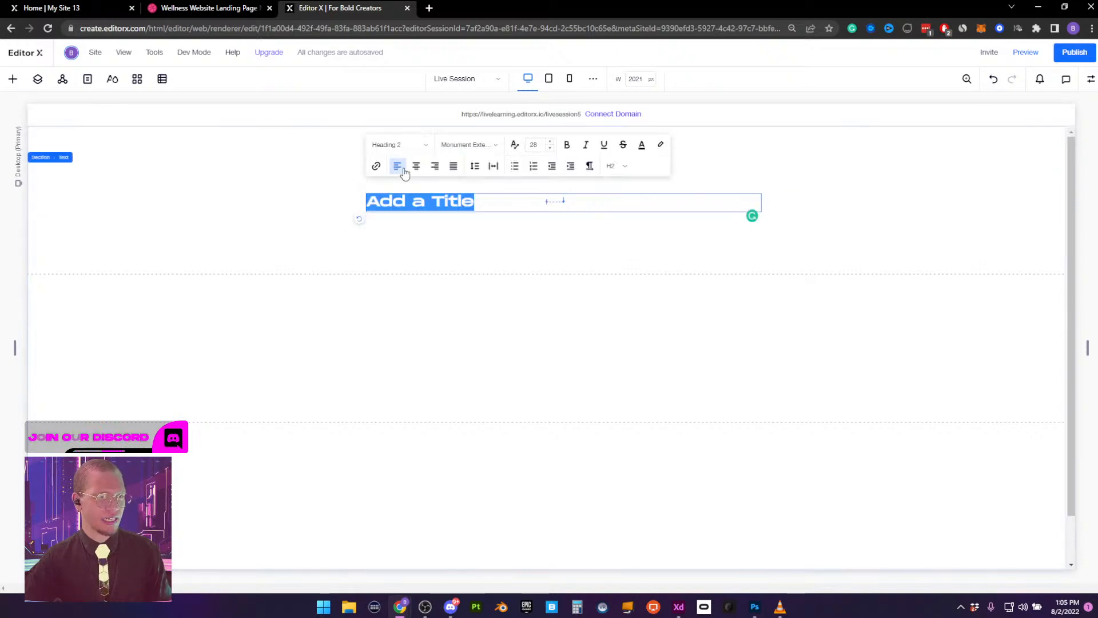
click(533, 145)
text(90)
key(Return)
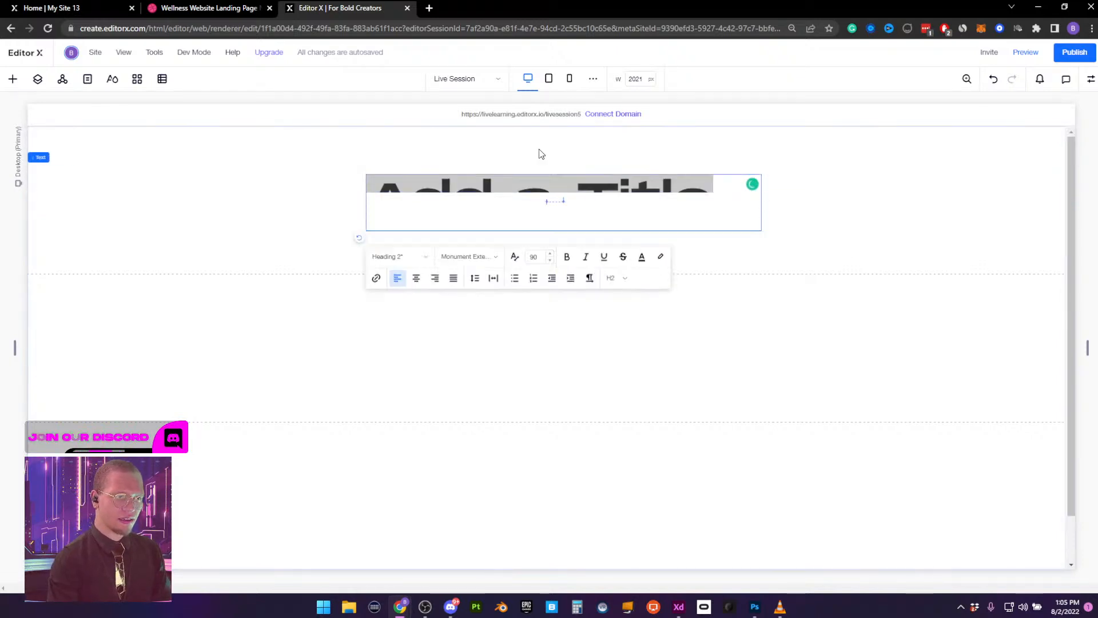
click(870, 215)
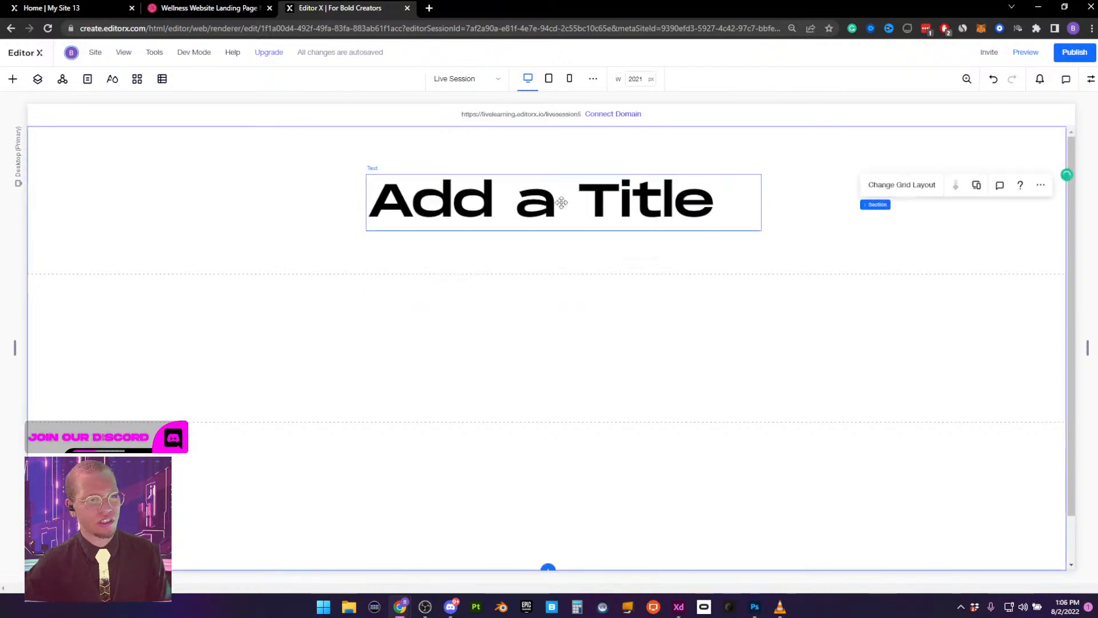
Replace the title's placeholder text with "Wellness Partner", matching the heading in the Dribbble reference
click(559, 203)
click(394, 145)
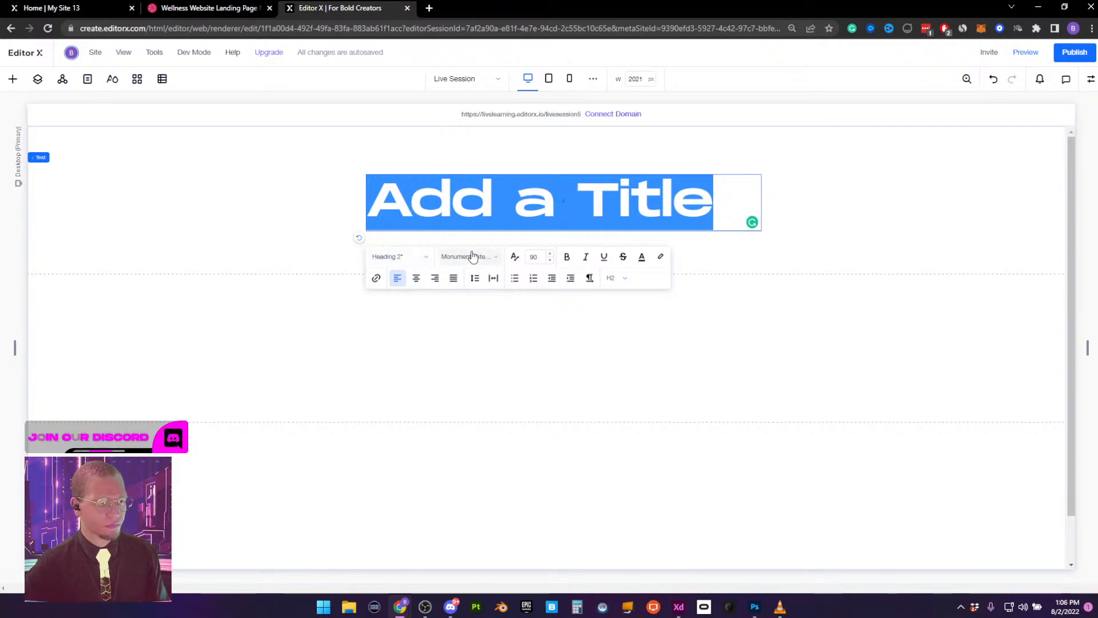
triple_click(499, 202)
click(218, 6)
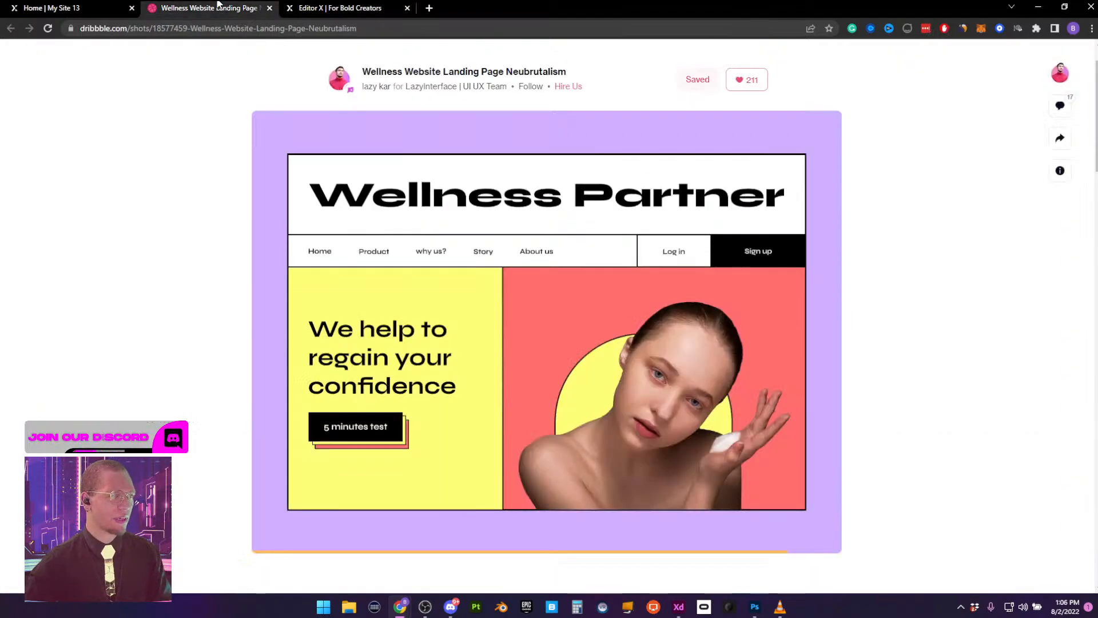
click(354, 5)
double_click(526, 188)
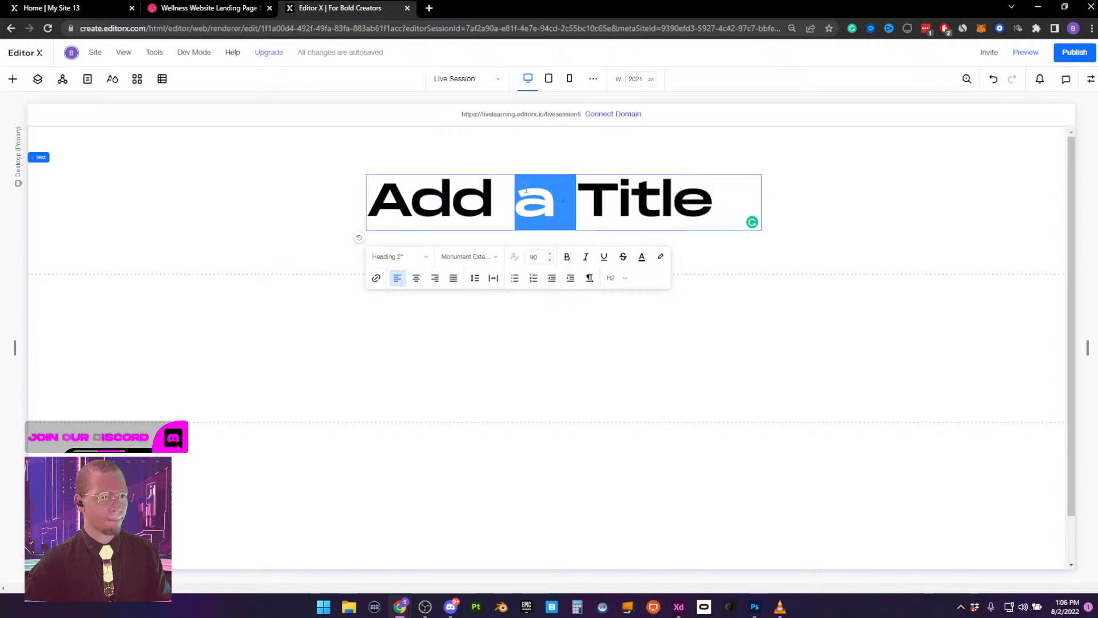
triple_click(526, 188)
text(Well)
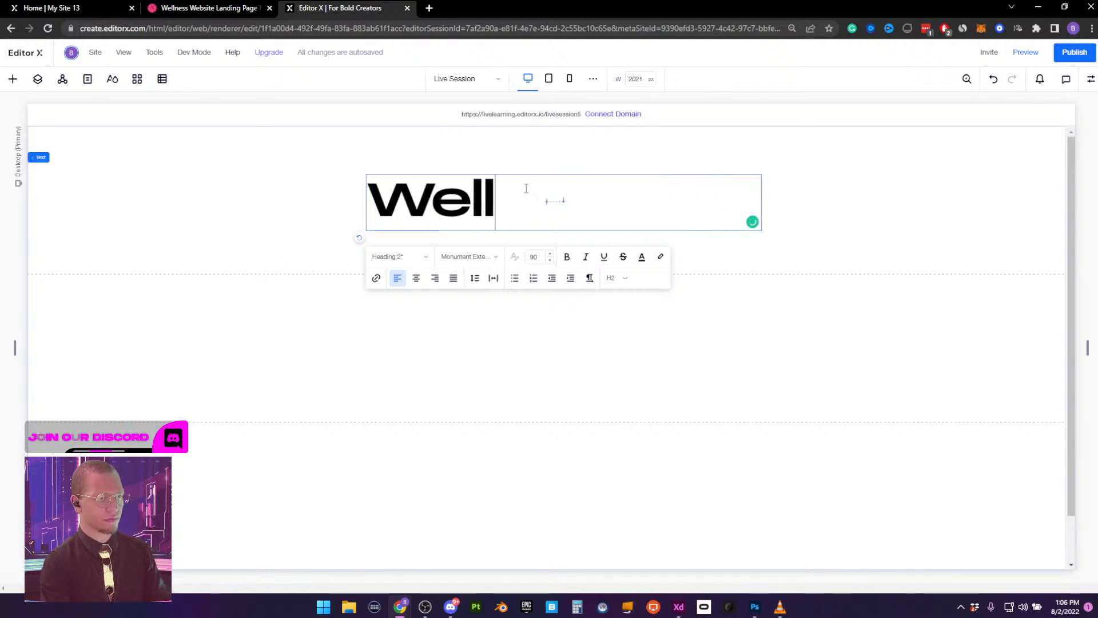
text(ness Part)
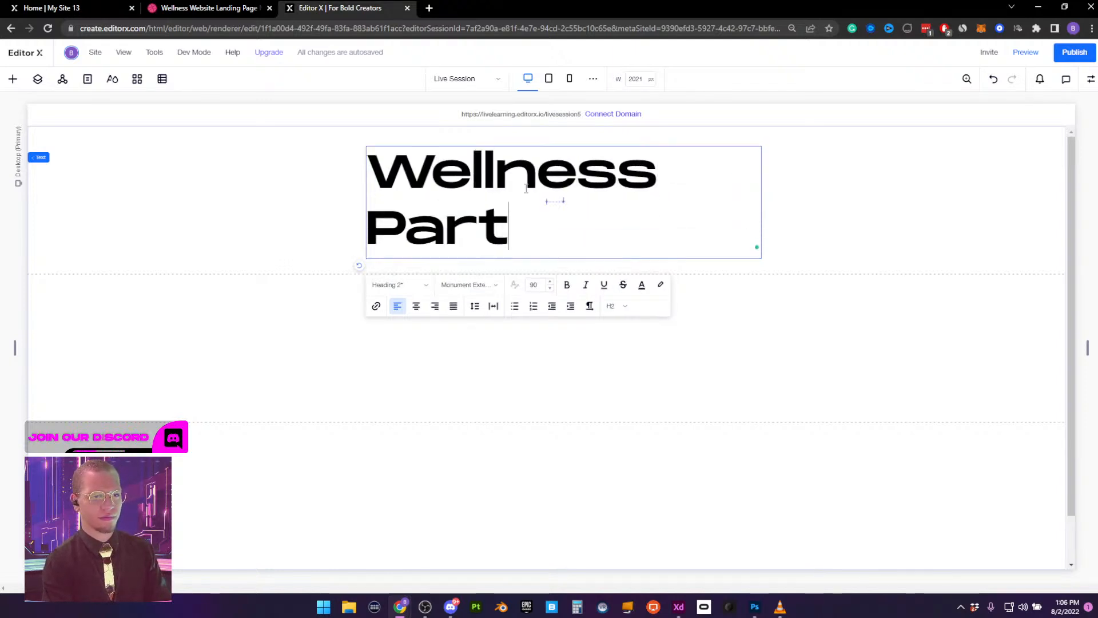
text(ner)
key(Escape)
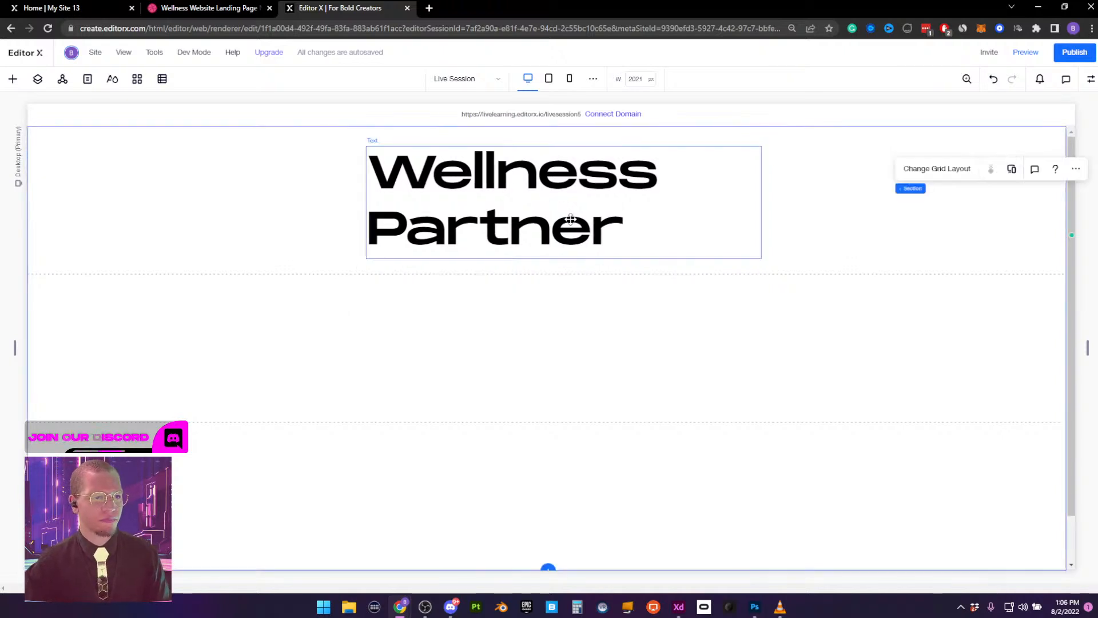
Set the "Wellness Partner" title's width to Max Content so it fits on one line
click(1091, 79)
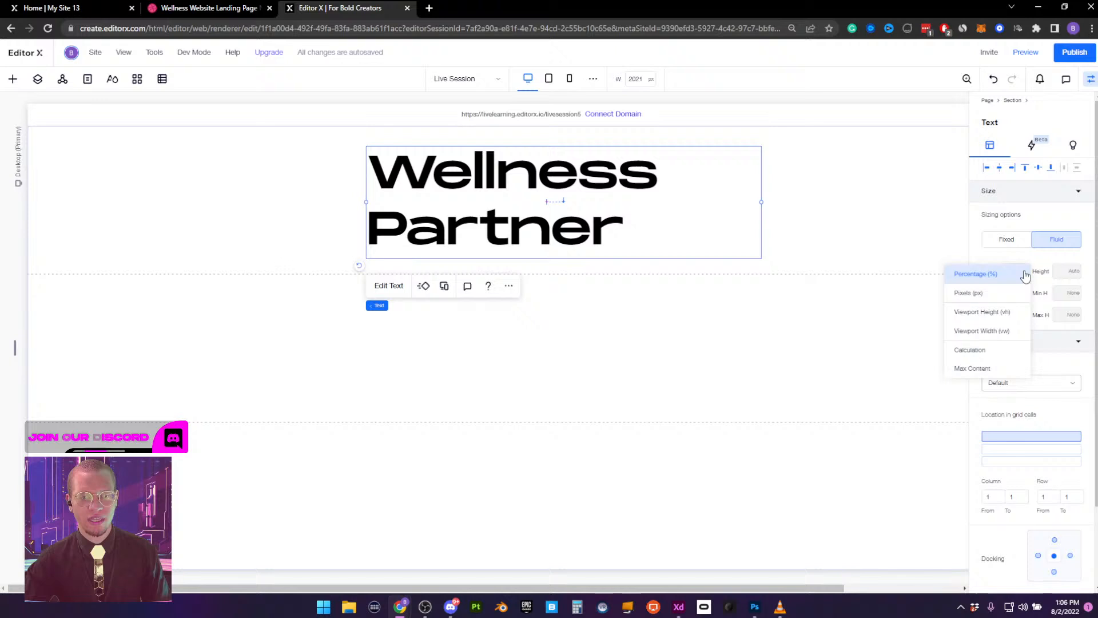
click(987, 369)
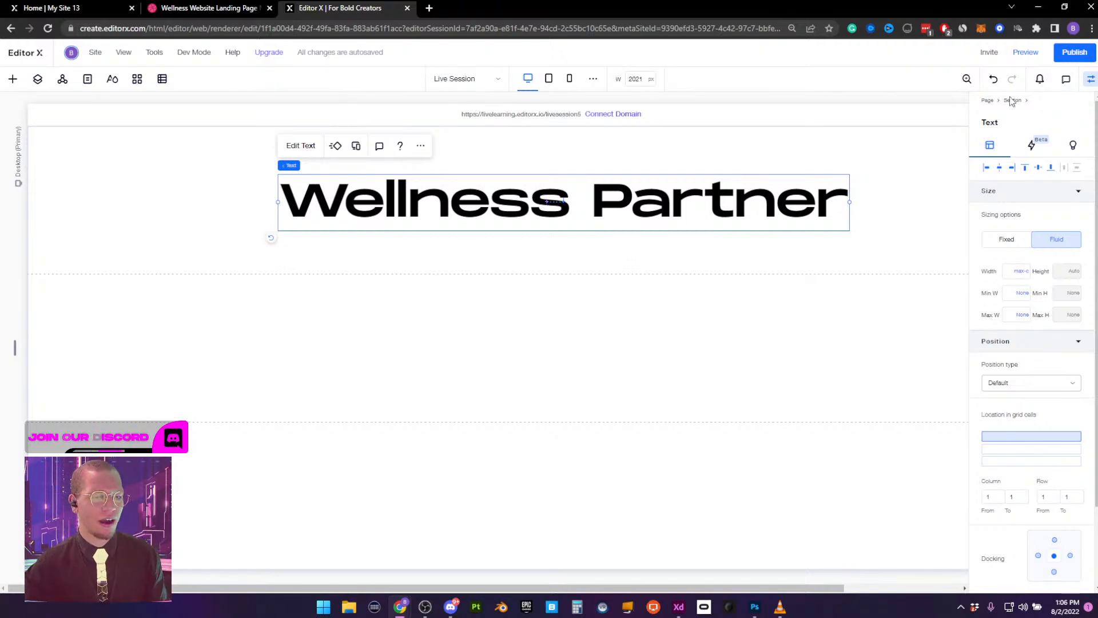
click(1090, 80)
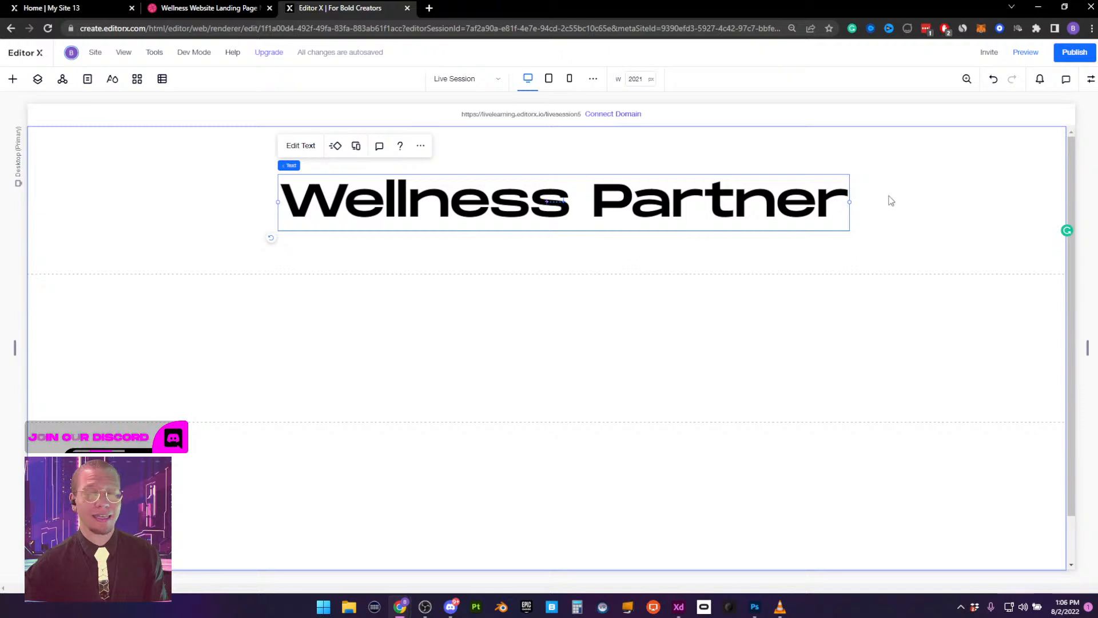
right_click(497, 326)
mouse_move(522, 302)
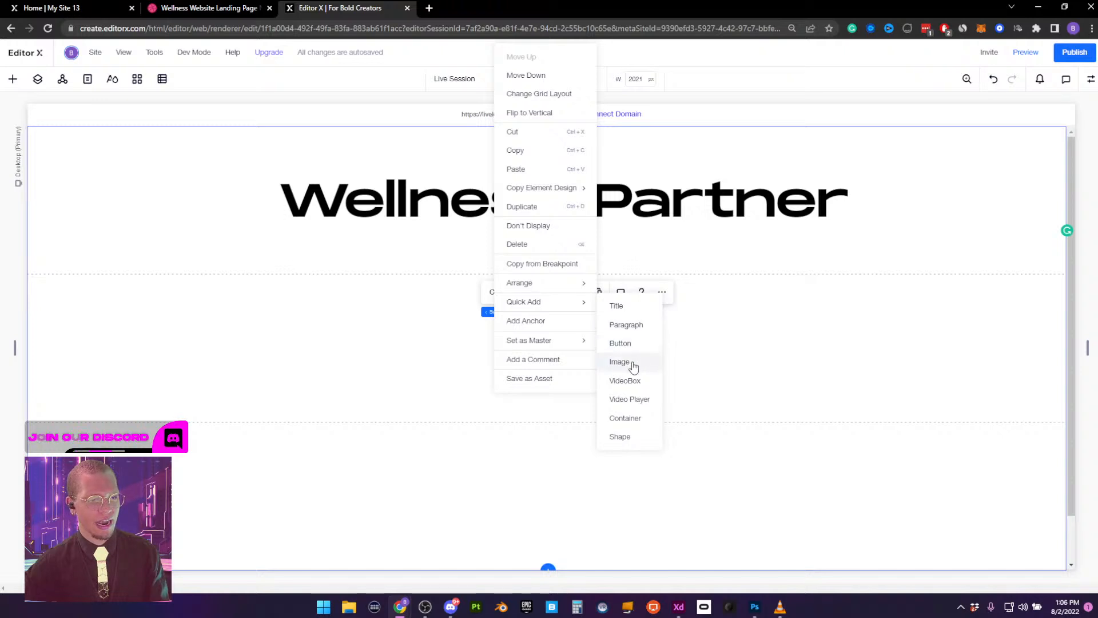
click(275, 321)
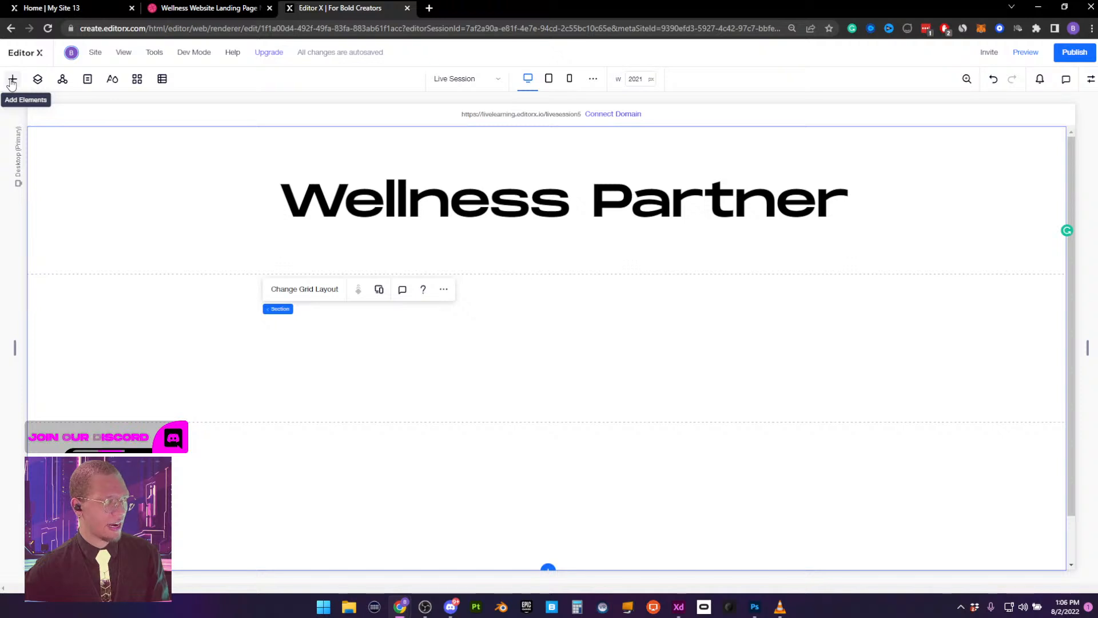
Add a menu element to the section's middle grid row below the title
click(11, 84)
click(39, 109)
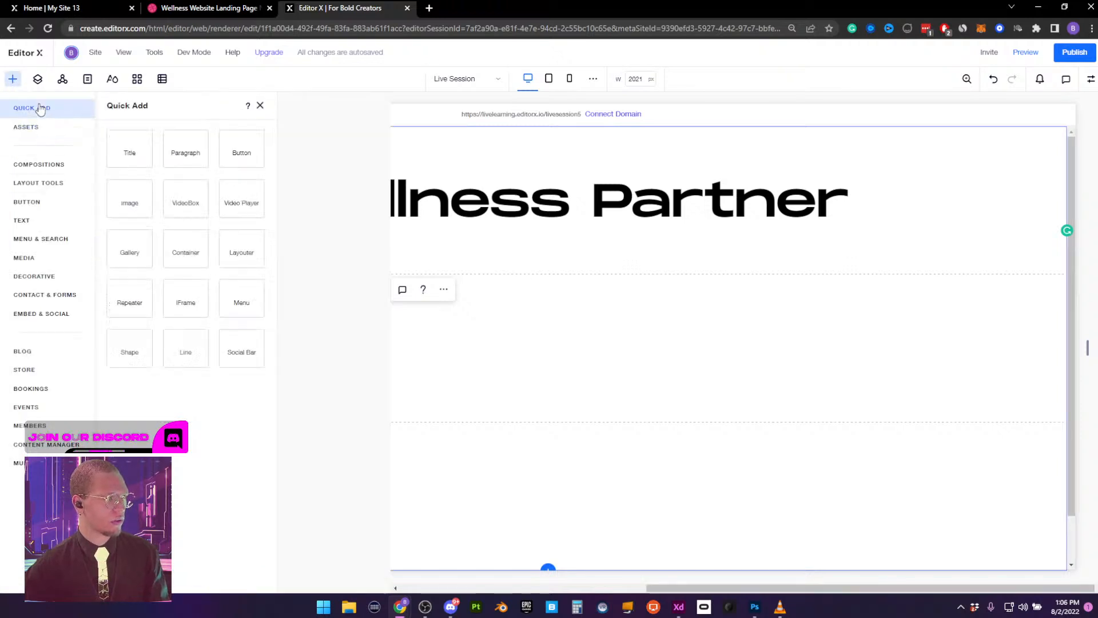
drag(239, 356, 530, 347)
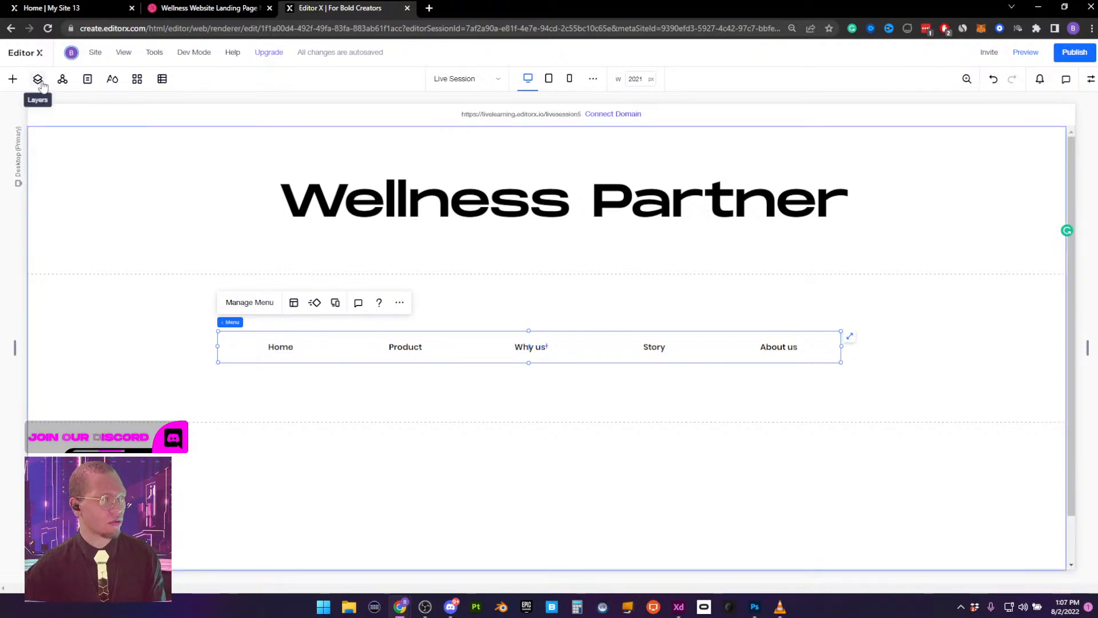
Review the site's page list and which site pages are included in the new menu
click(93, 80)
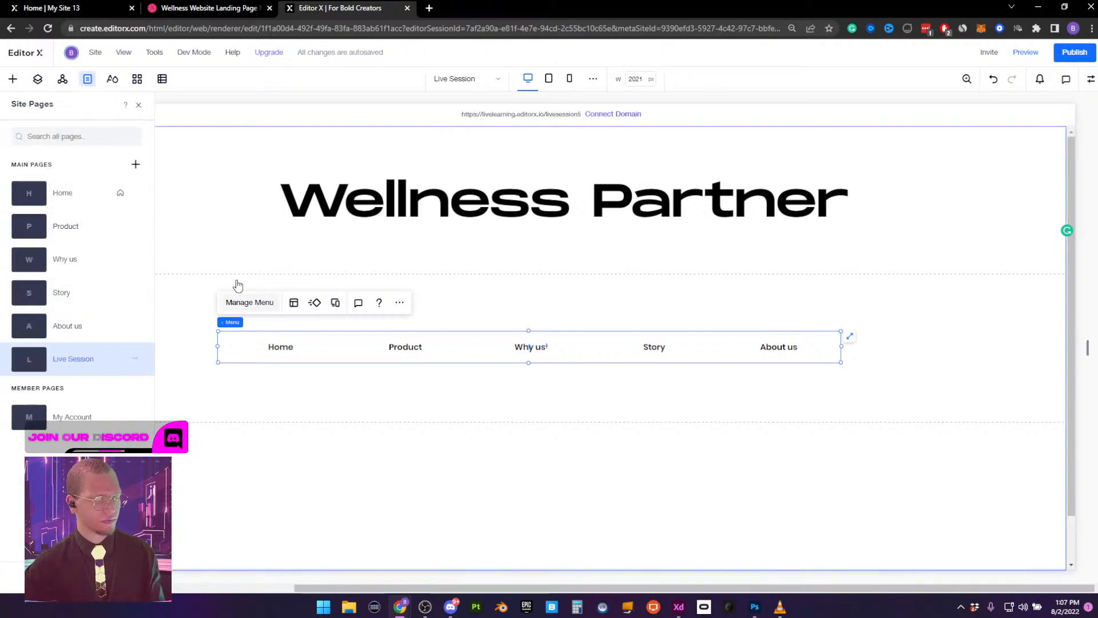
click(138, 105)
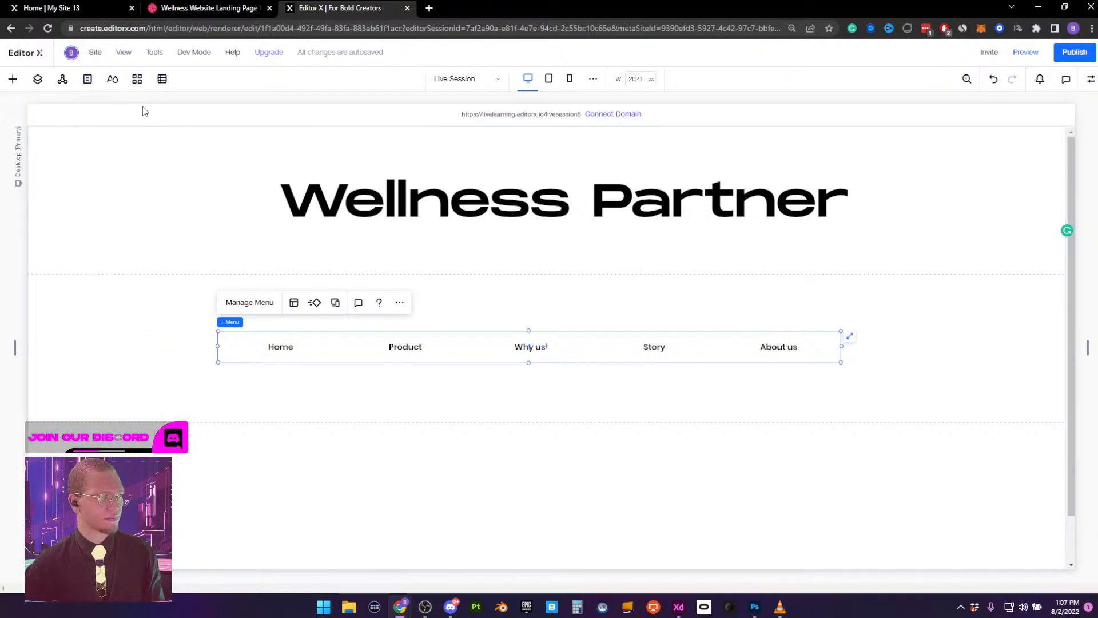
click(264, 303)
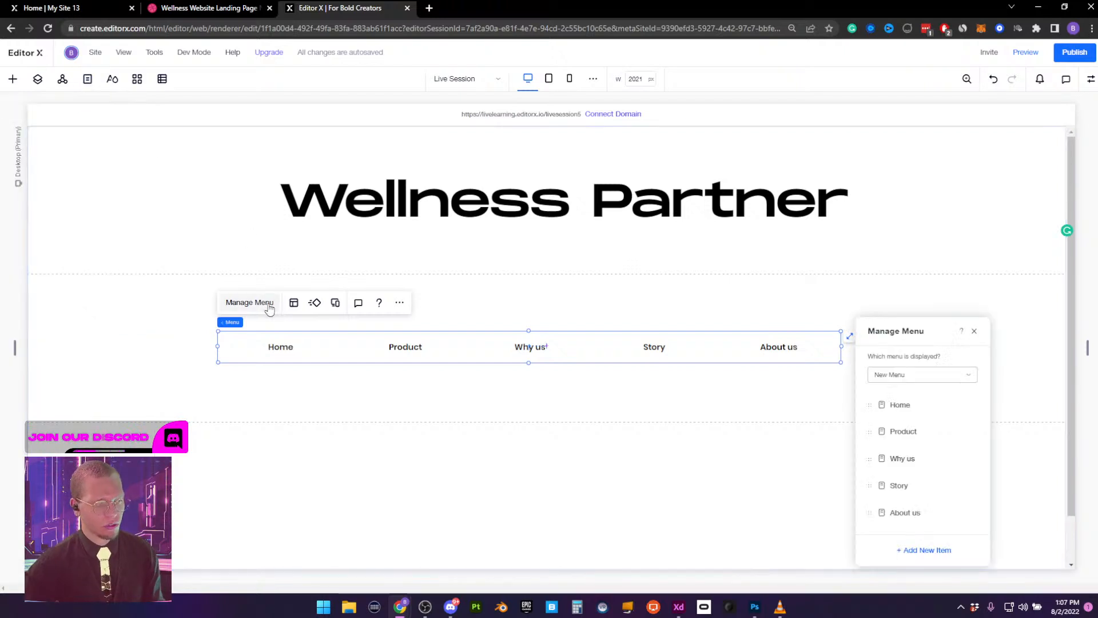
click(932, 549)
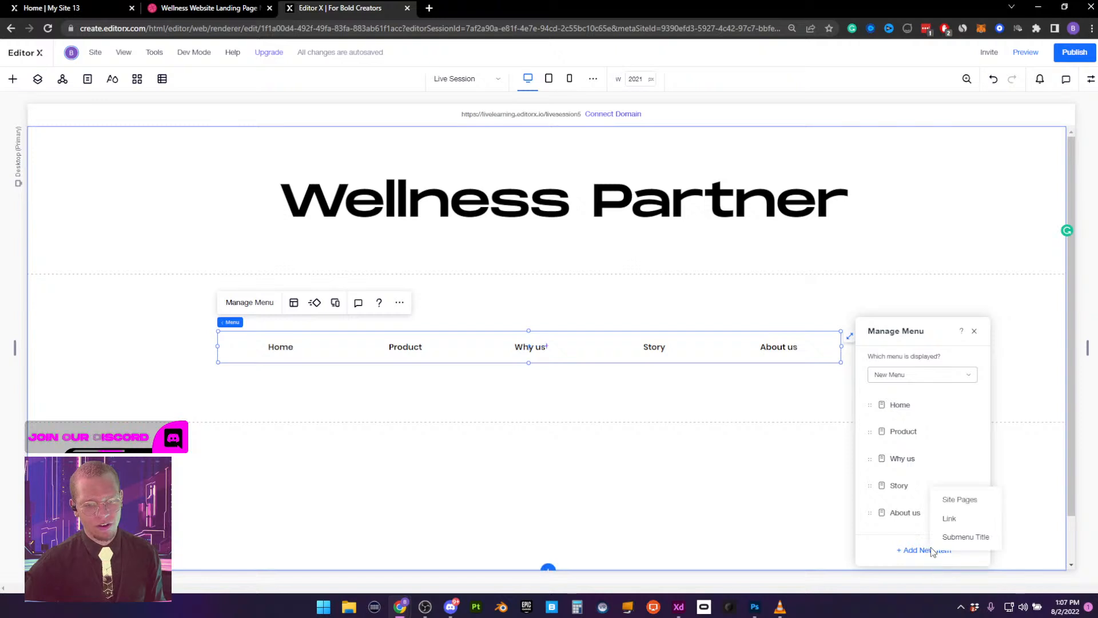
click(966, 501)
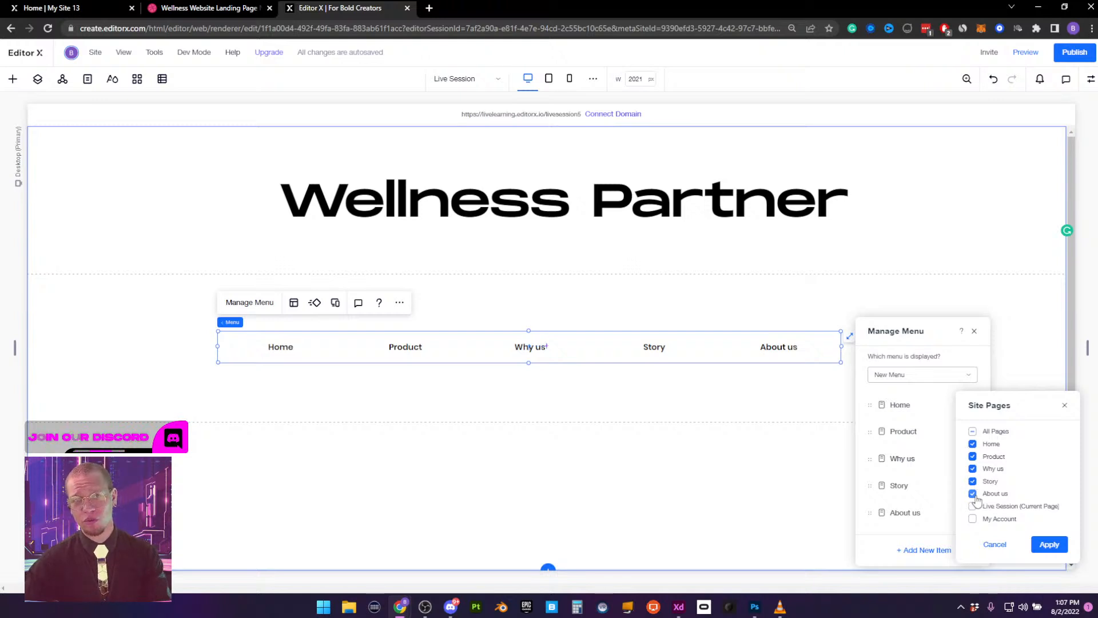
click(1051, 546)
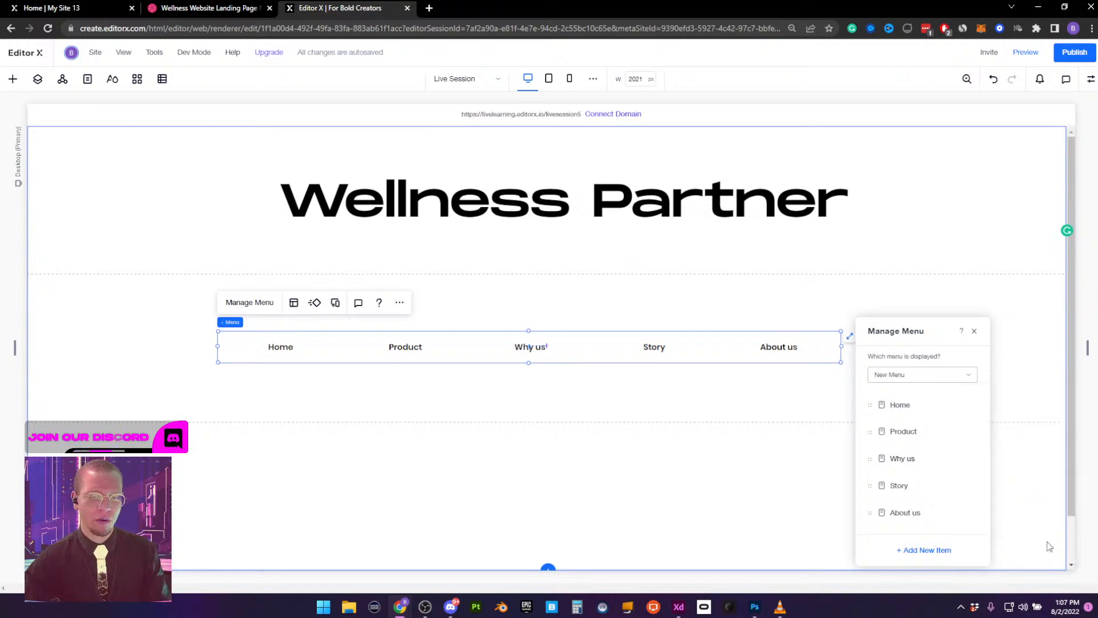
click(974, 332)
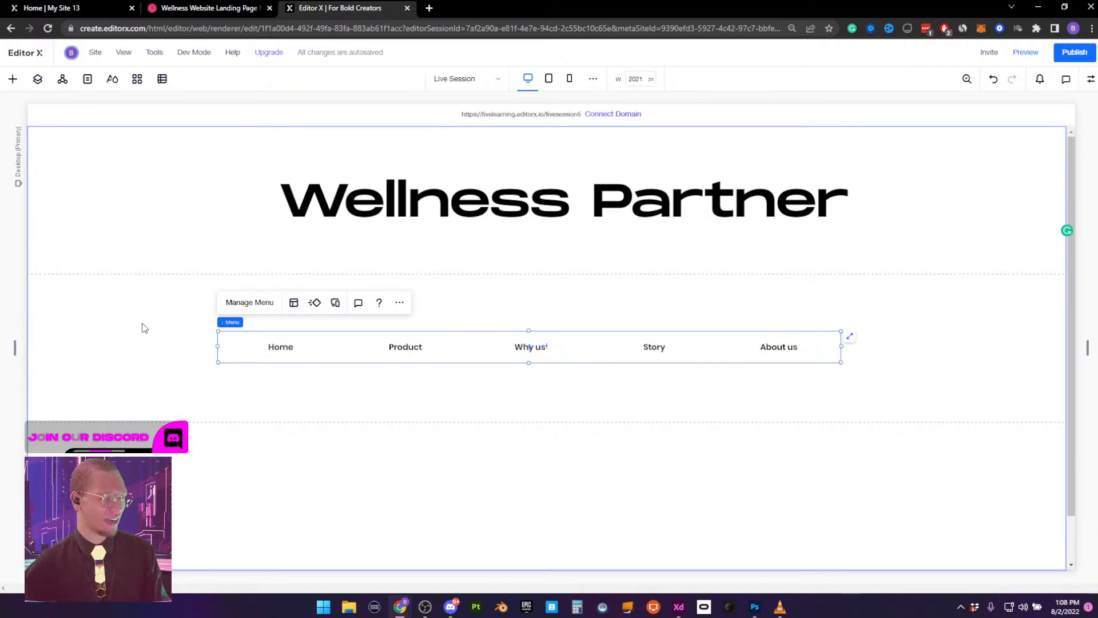
Edit the section's grid in Advanced Mode and set the title row's height to max-content
click(120, 326)
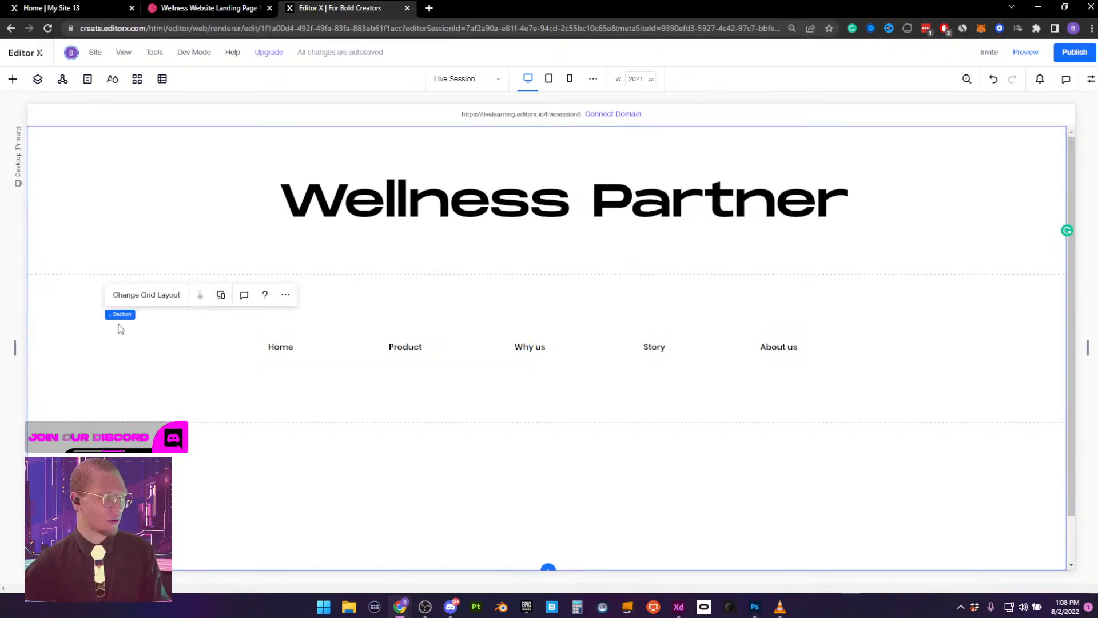
click(128, 297)
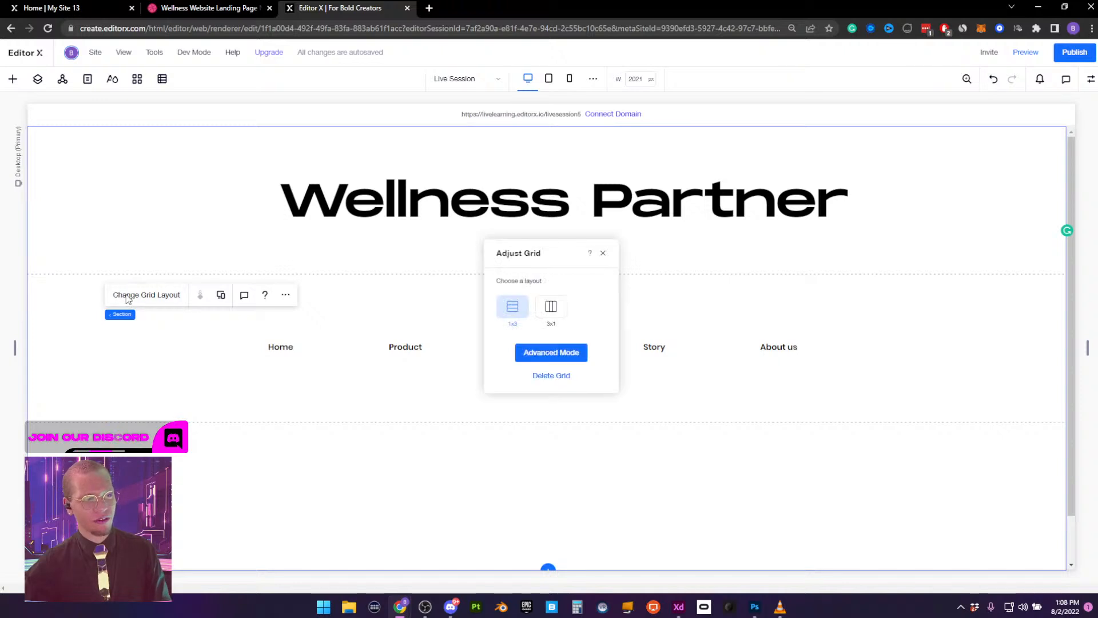
click(542, 355)
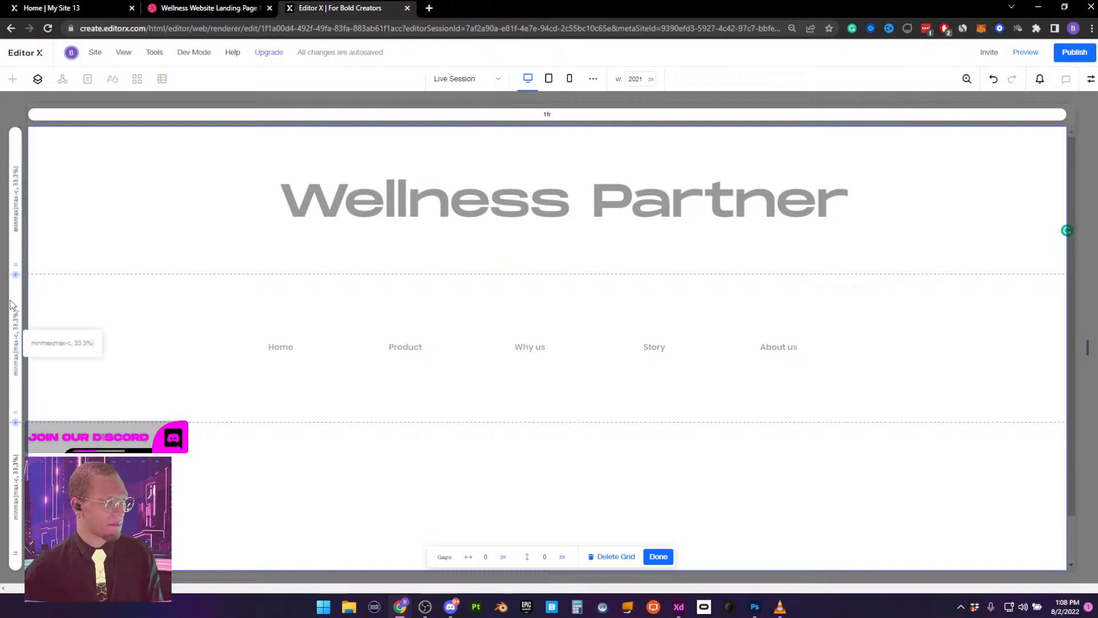
click(12, 207)
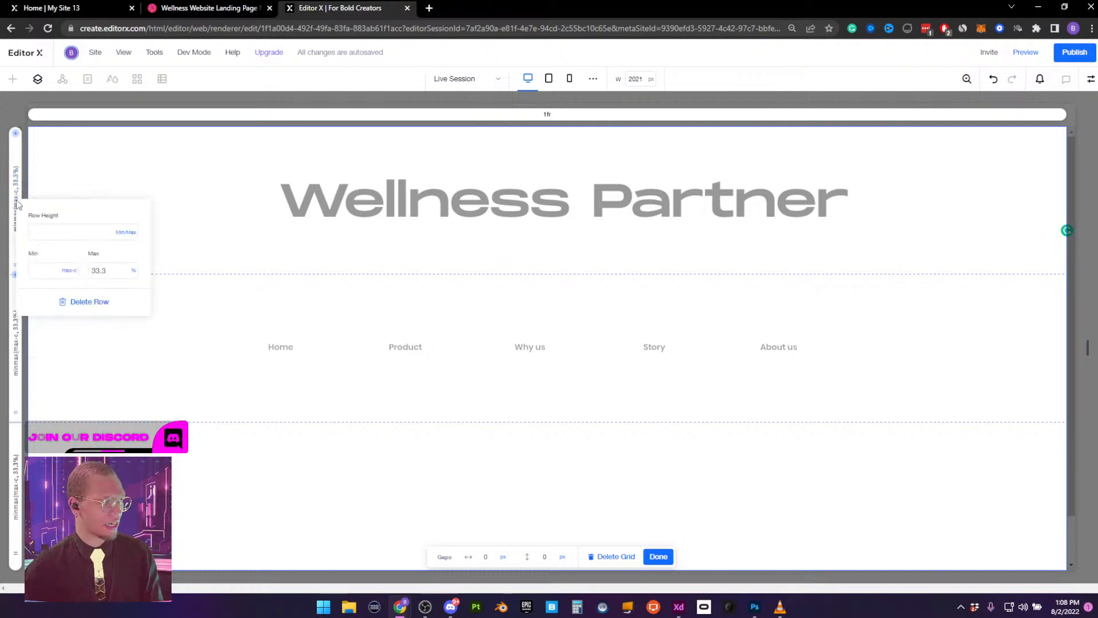
click(131, 234)
click(136, 195)
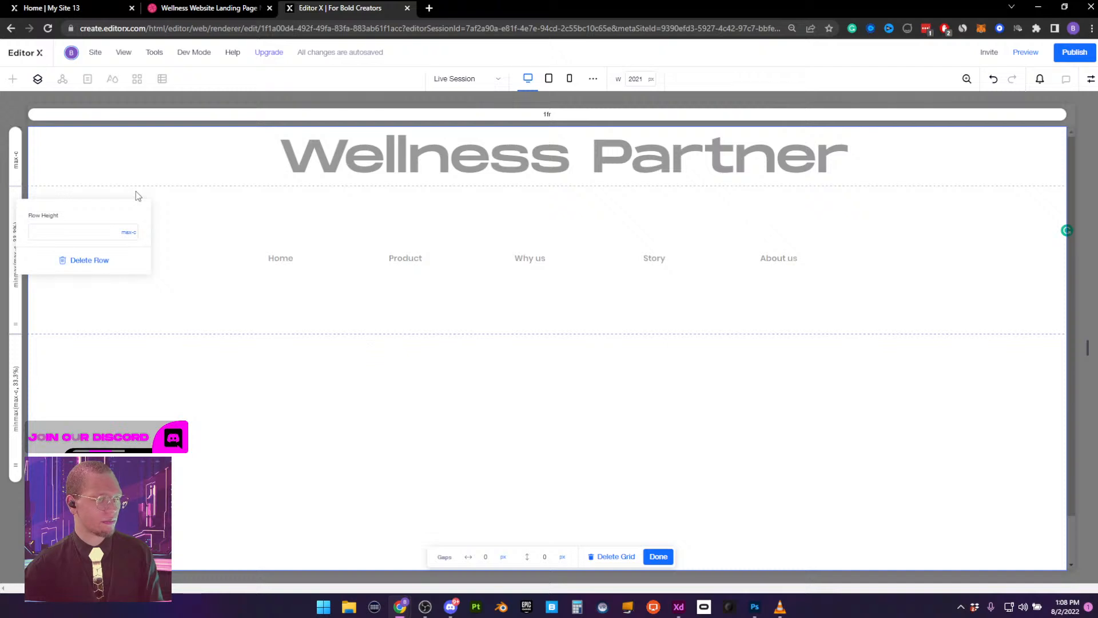
Set the height of the grid row holding the menu to max-content
click(14, 258)
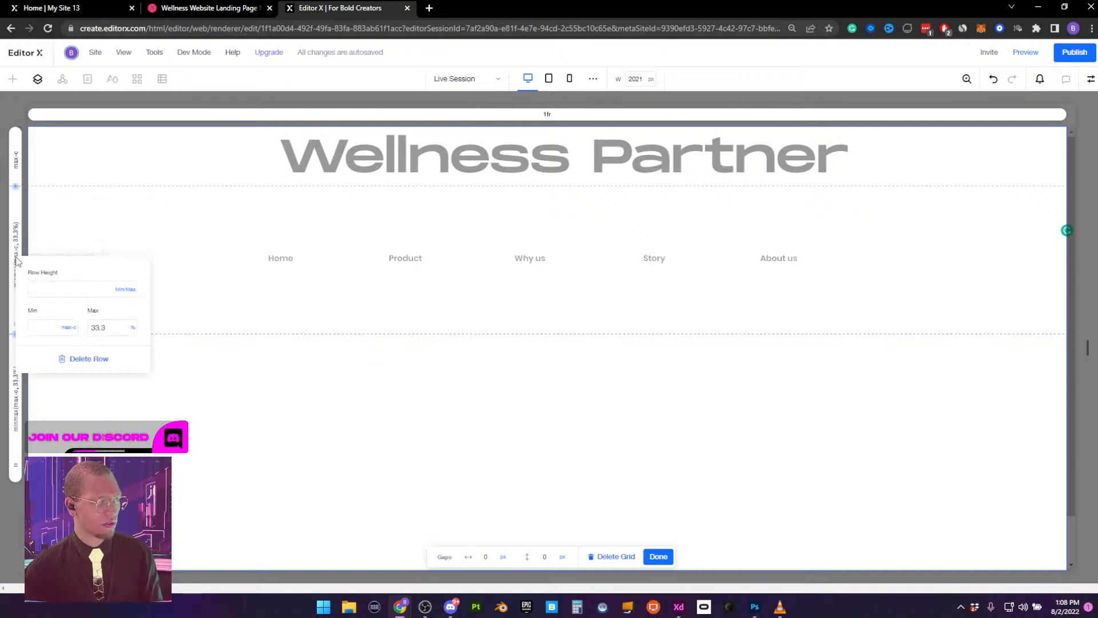
click(129, 290)
click(137, 252)
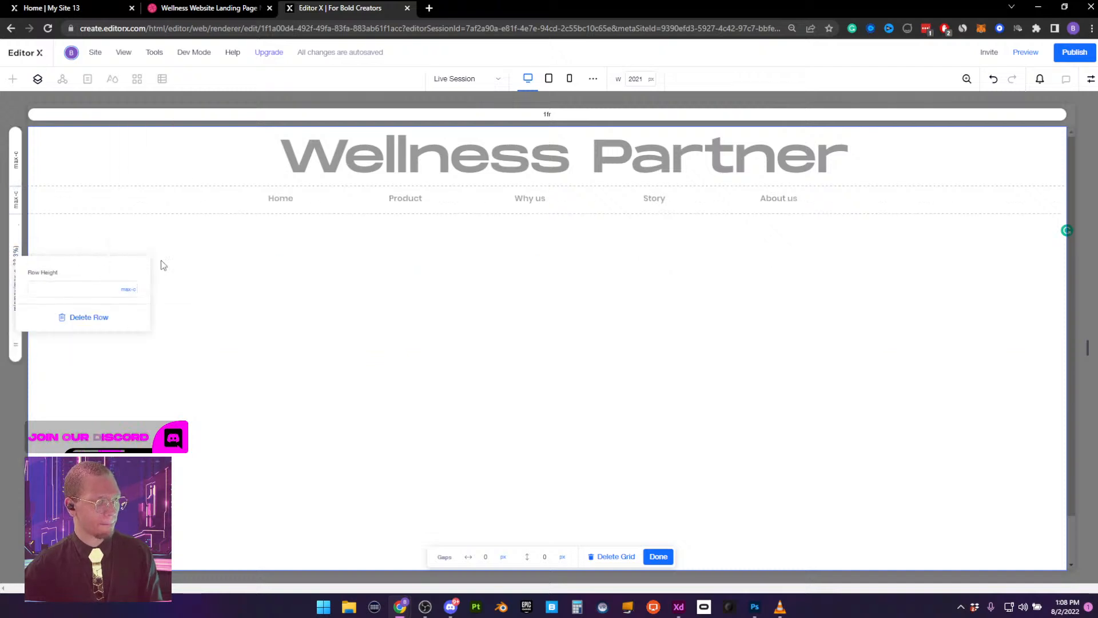
click(237, 321)
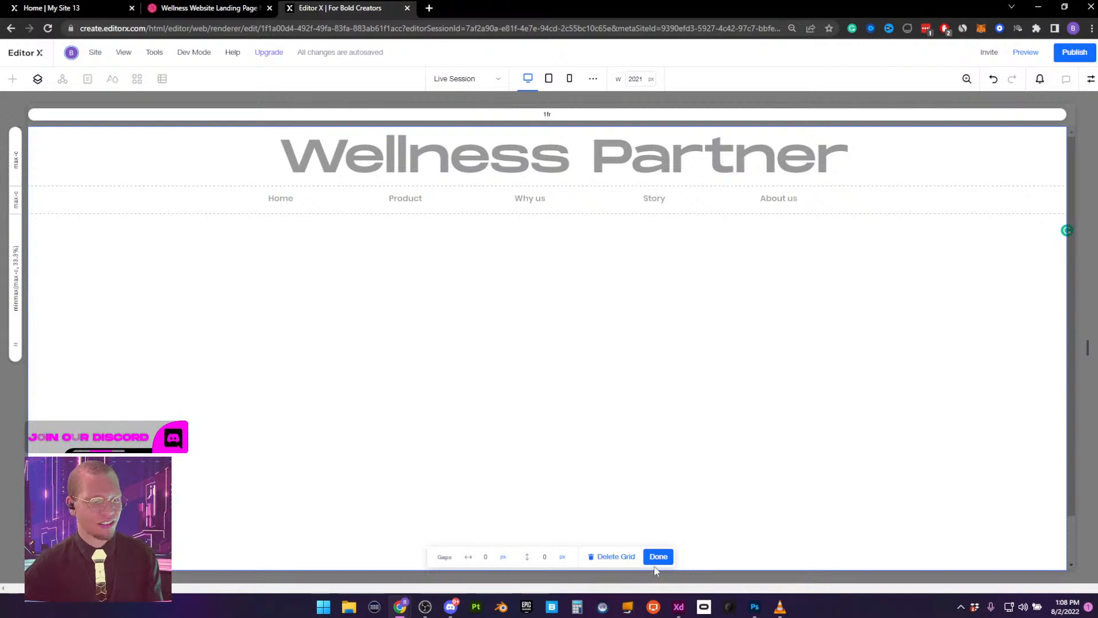
Set the empty third grid row's height to Auto and finish editing the section's grid
click(18, 289)
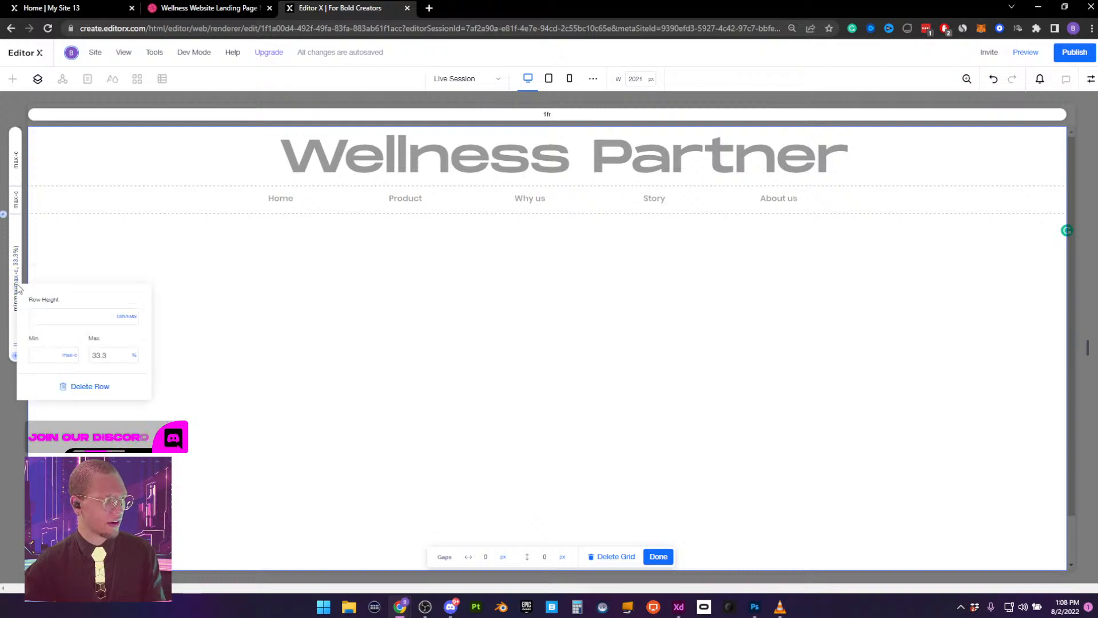
click(128, 323)
click(153, 192)
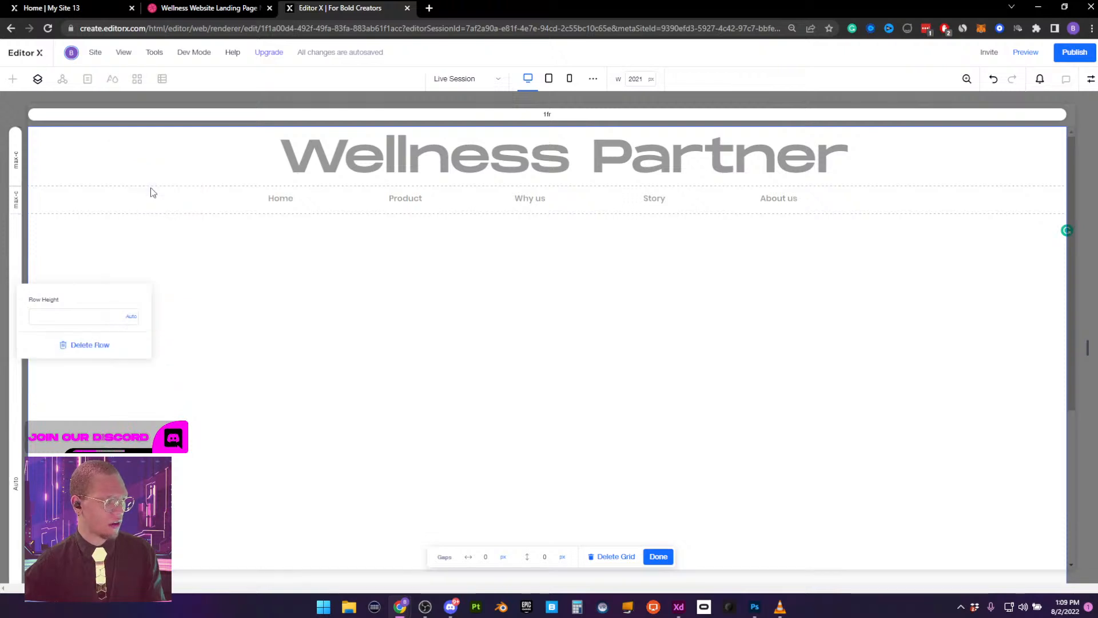
click(657, 556)
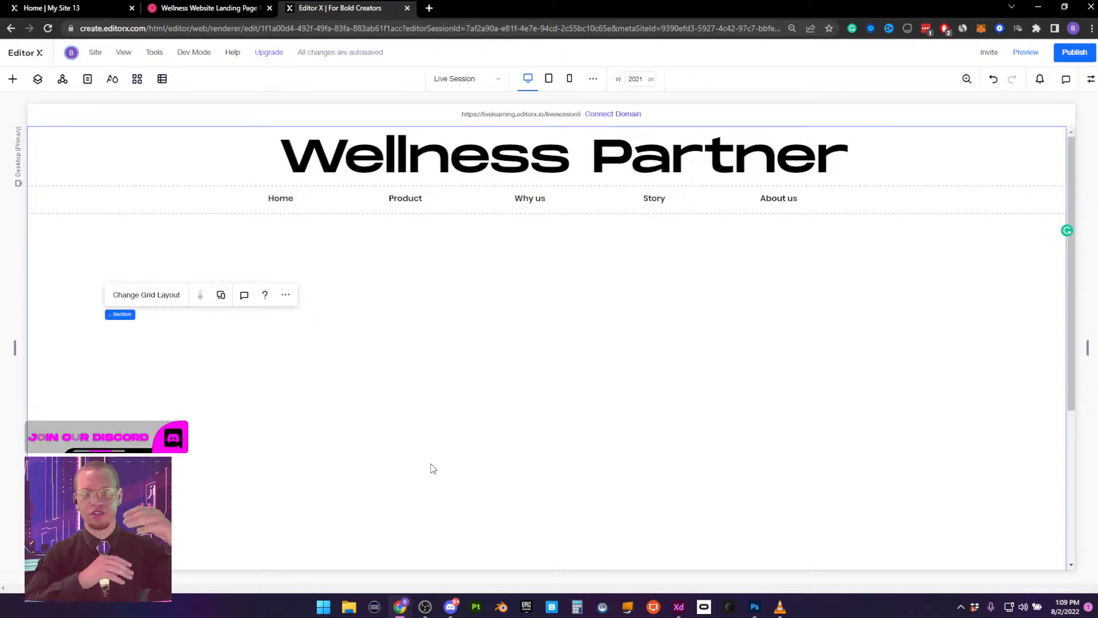
scroll(493, 429, down, 3)
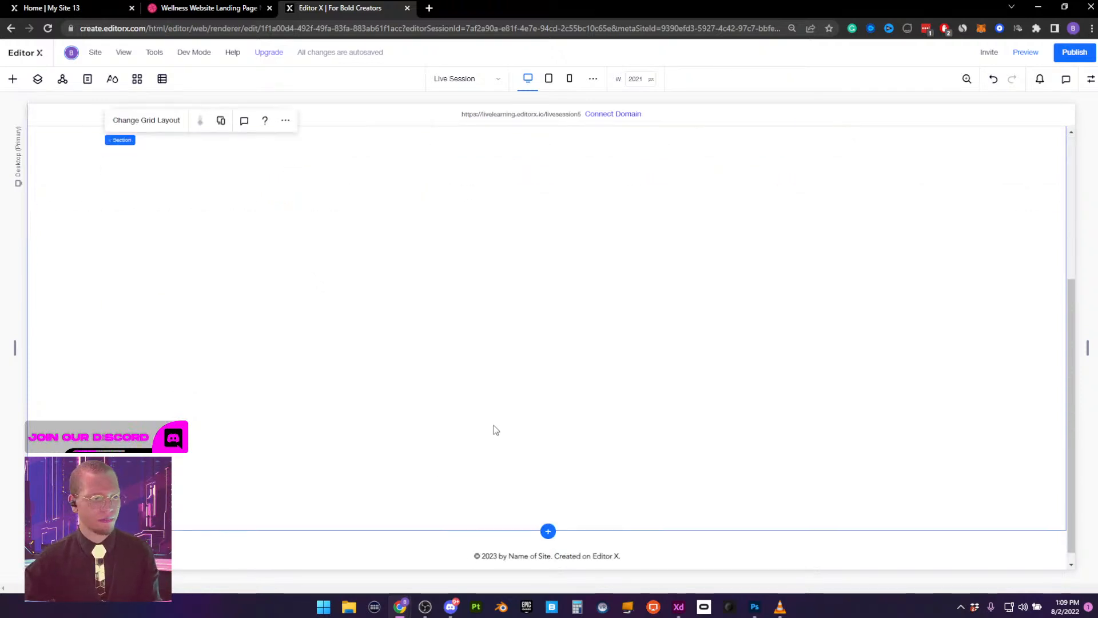
scroll(498, 433, up, 3)
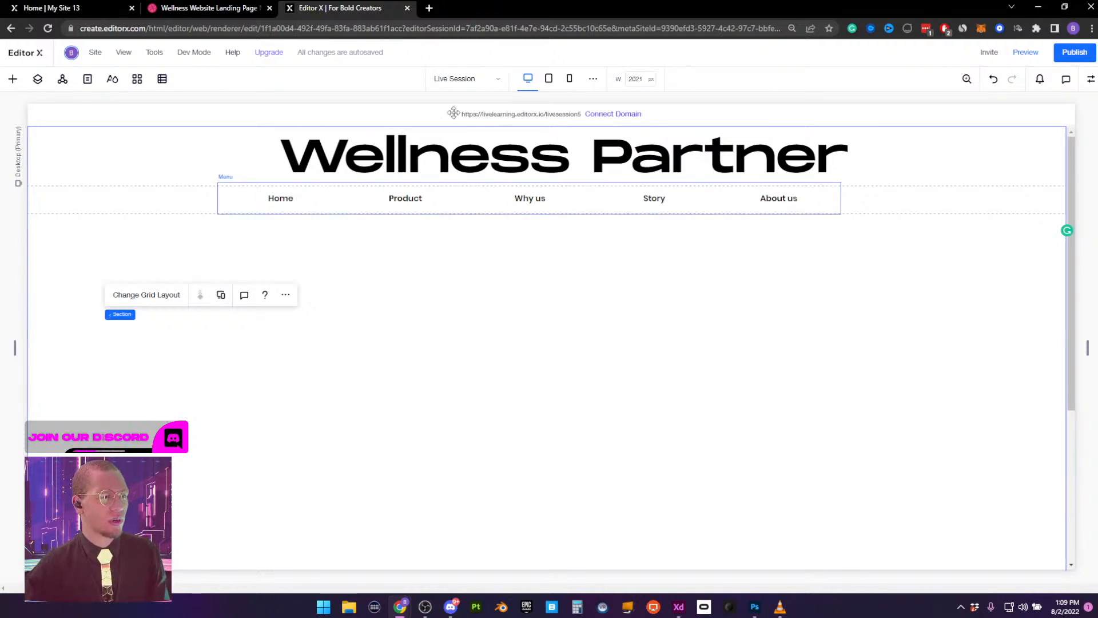
Check the navigation bar in the Dribbble reference, then set the menu's top and right margins to 0
click(207, 8)
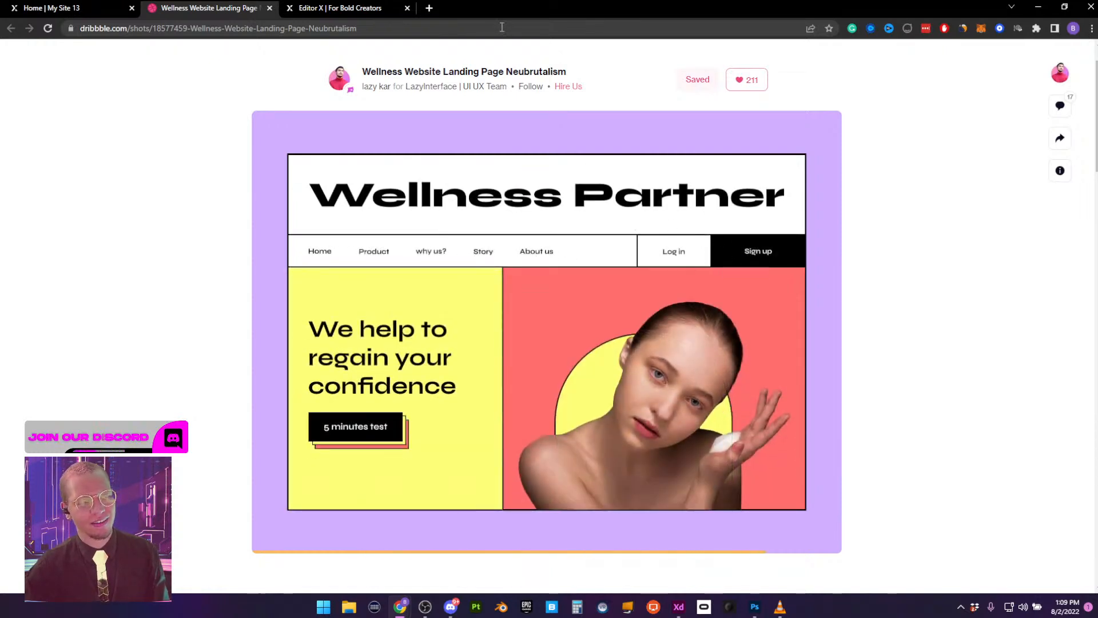
click(337, 8)
click(529, 205)
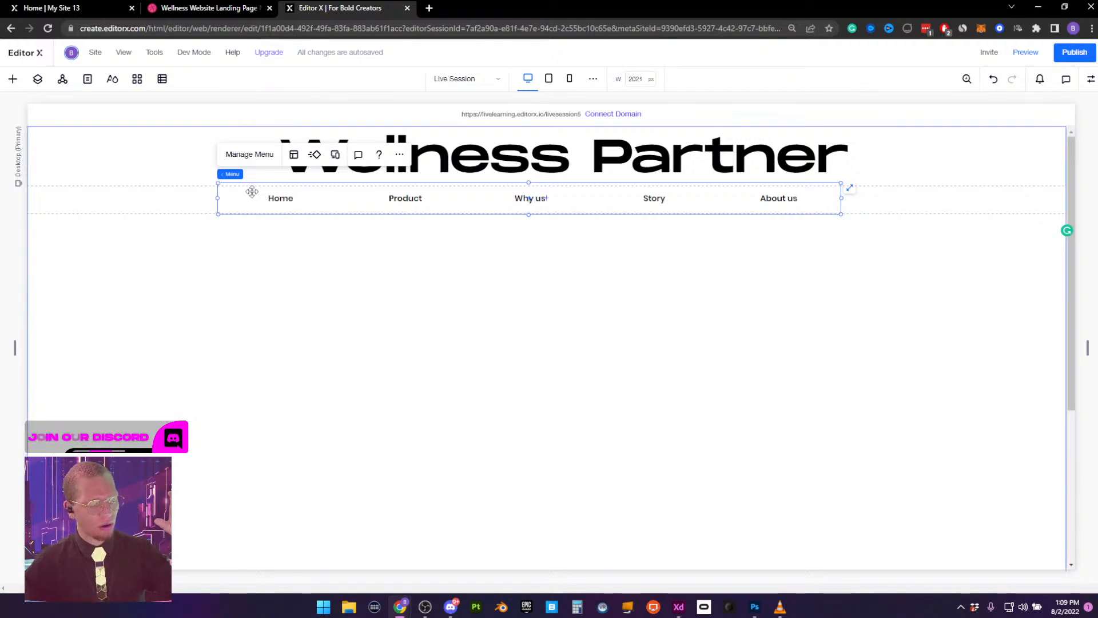
click(1088, 80)
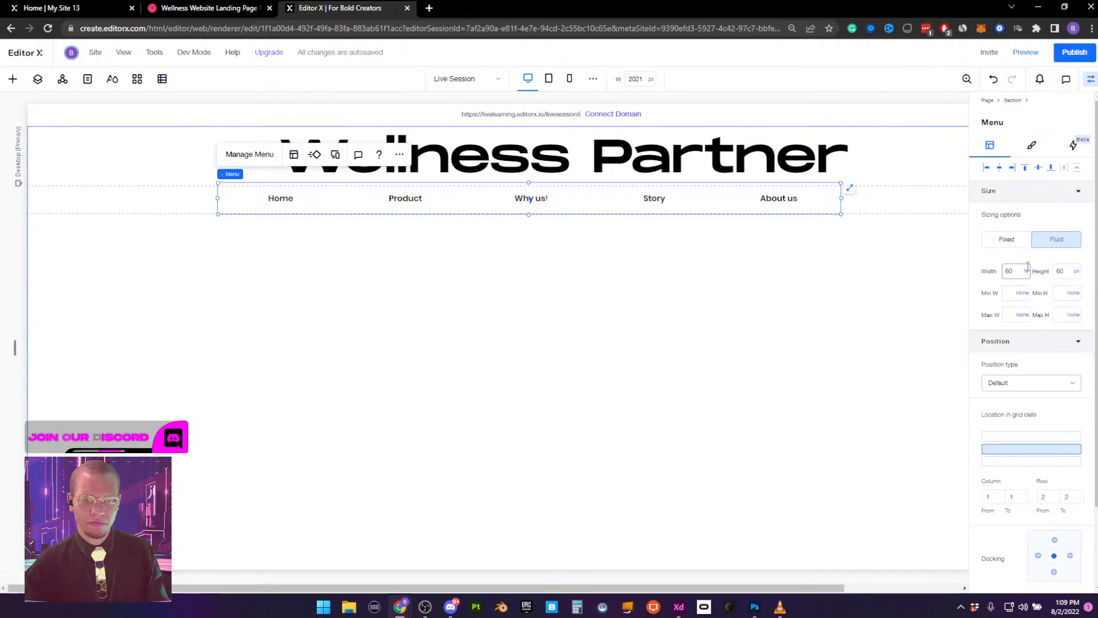
mouse_move(1016, 456)
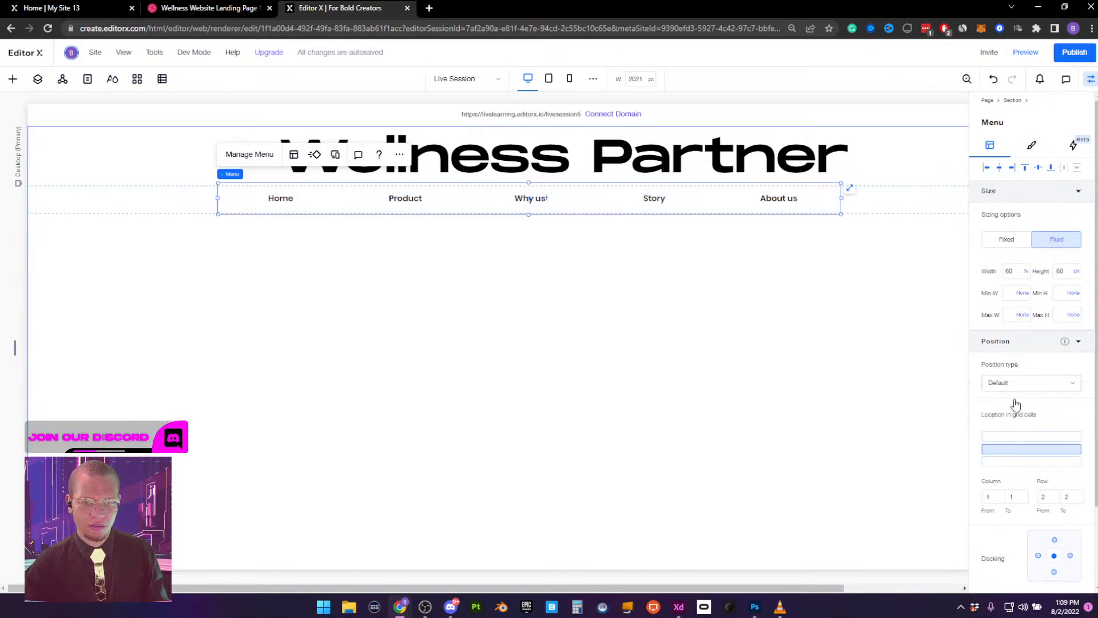
scroll(1016, 404, down, 2)
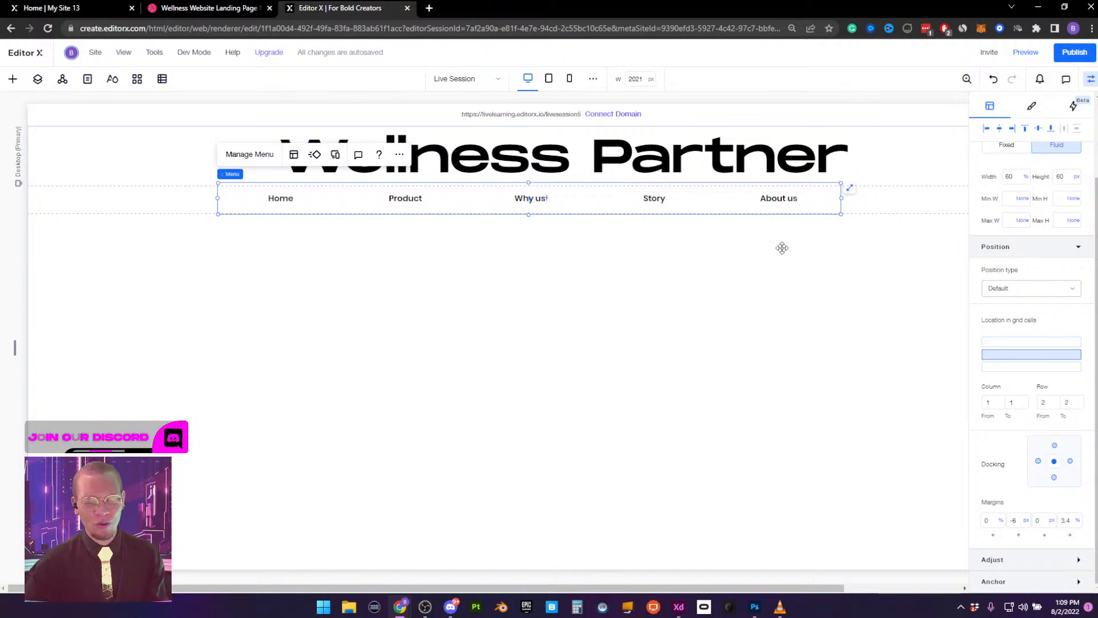
click(1015, 521)
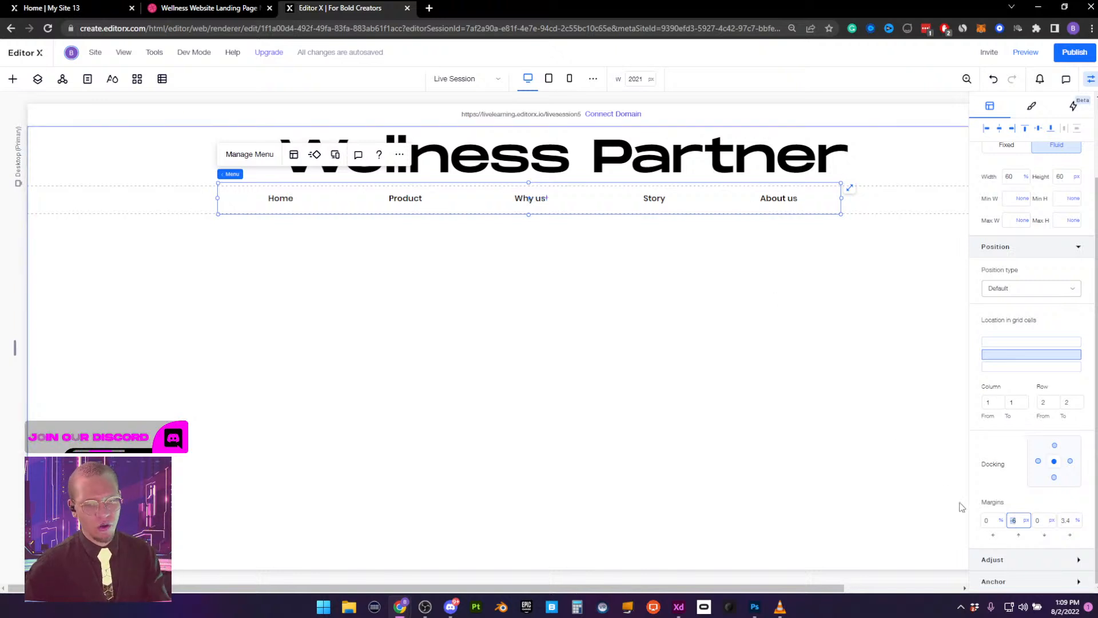
click(1010, 522)
text(0)
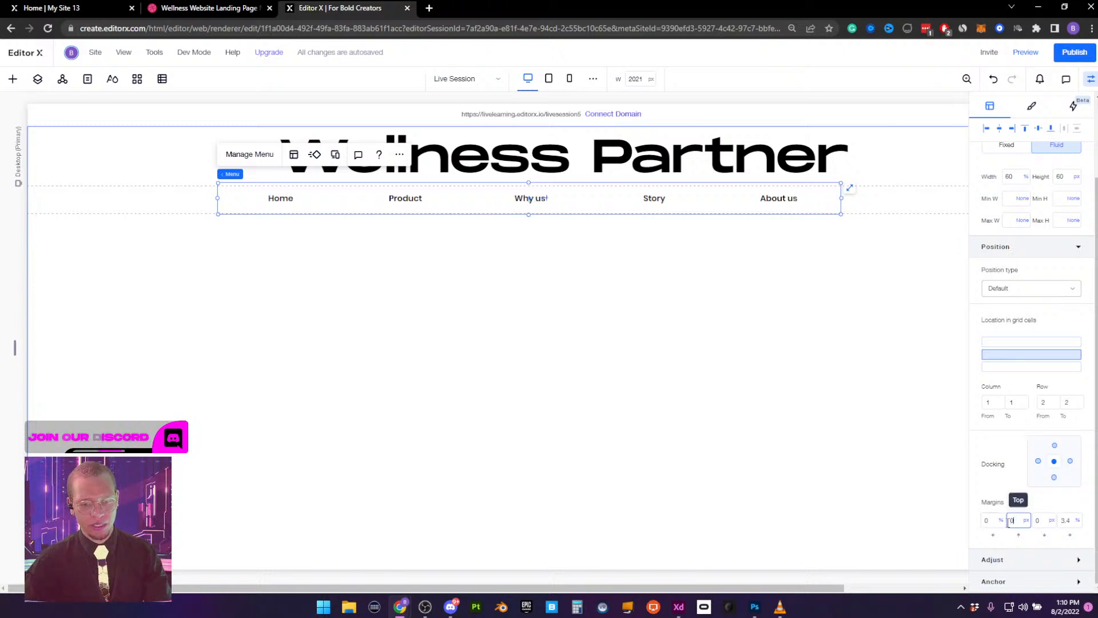
key(Return)
click(1065, 521)
text(0)
key(Return)
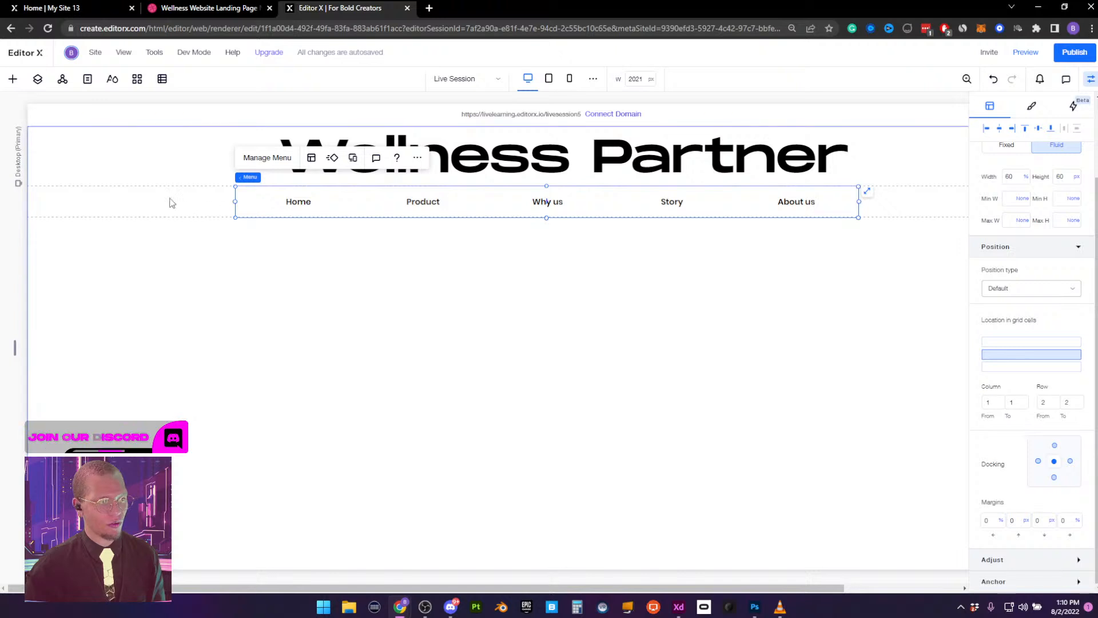
Align the navigation menu to the left edge of its grid row
click(987, 129)
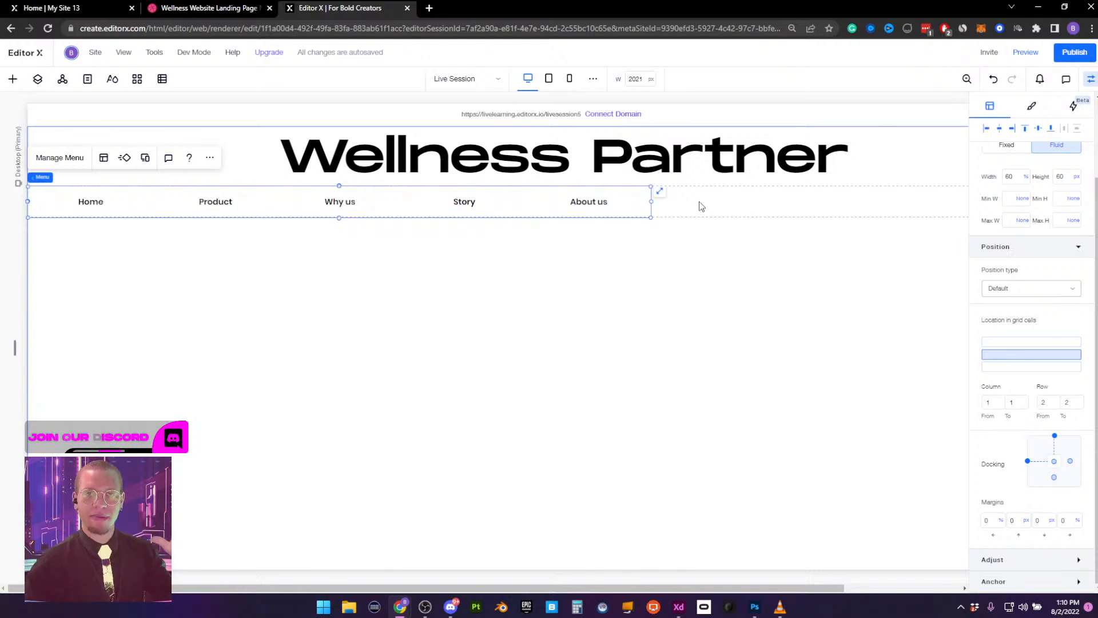
click(1091, 81)
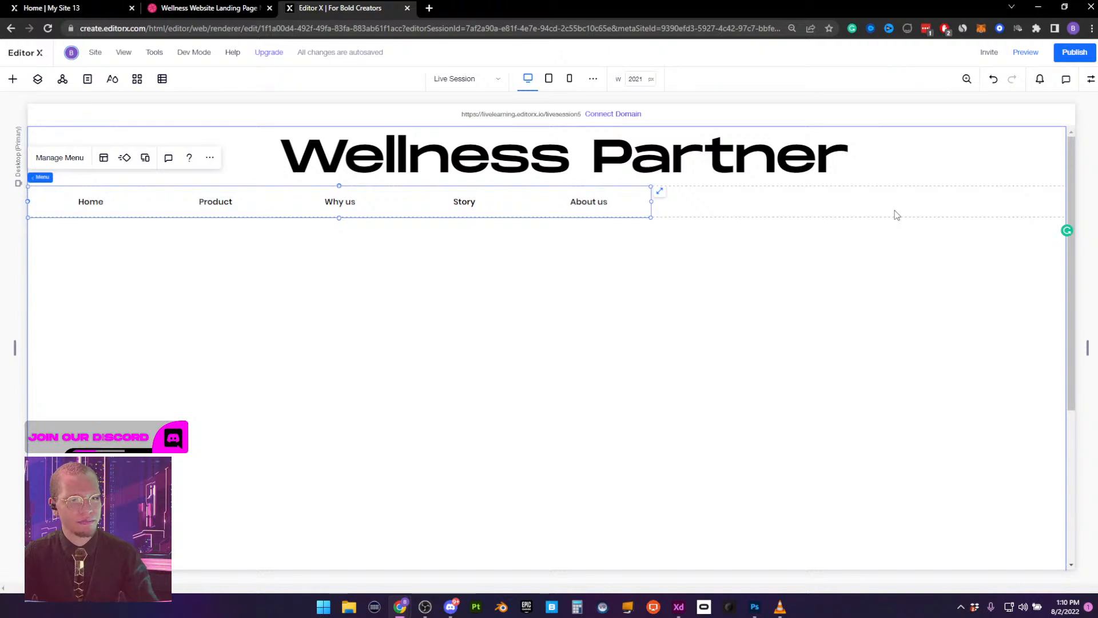
Add a Start Now button to the section and position it in the menu's row, after the About us item
right_click(823, 203)
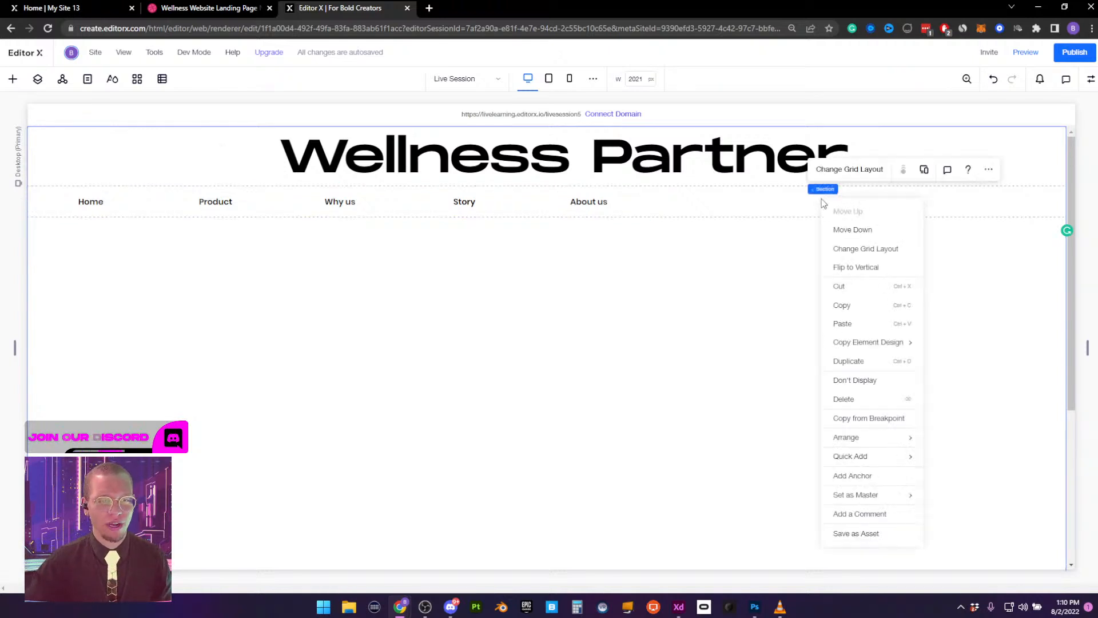
mouse_move(898, 461)
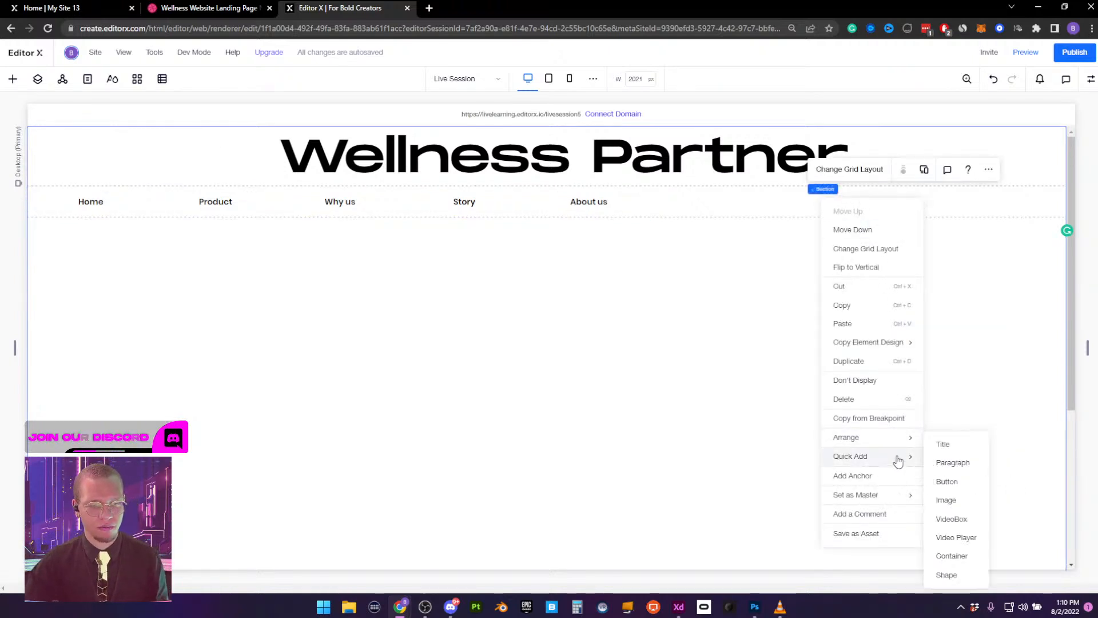
click(949, 481)
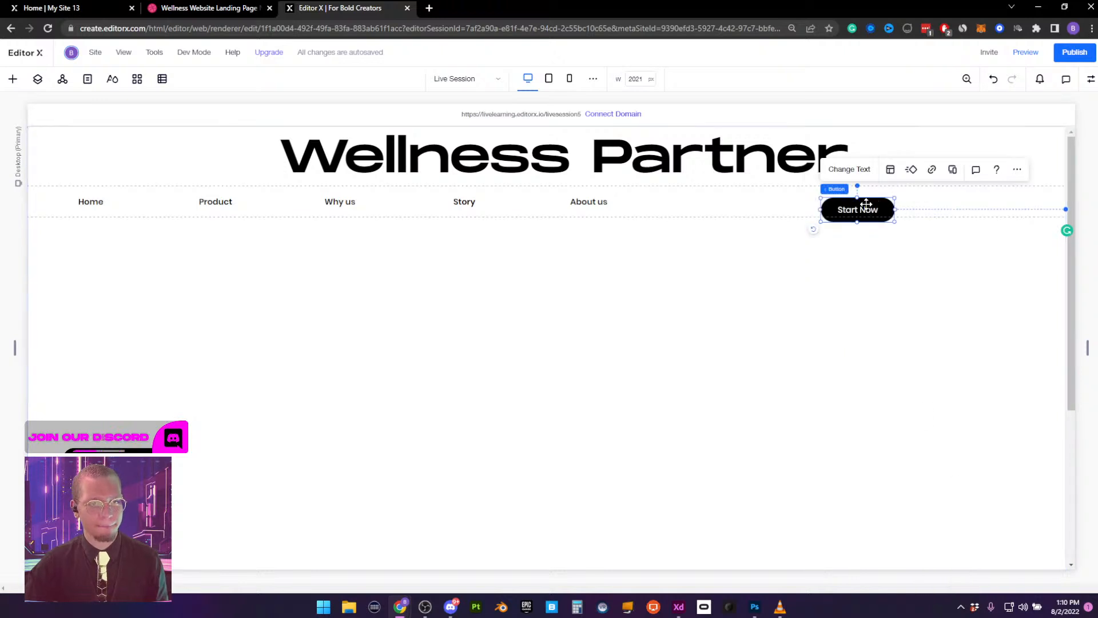
drag(864, 203, 829, 202)
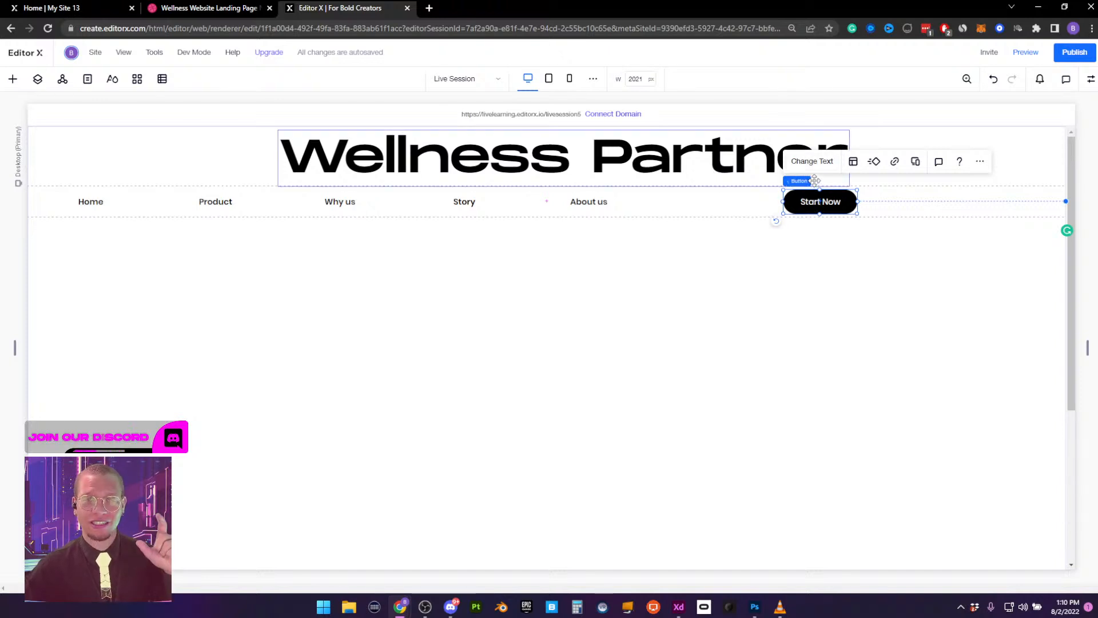
Square off the Start Now button by setting its corner radius to 0 px on all corners
mouse_move(813, 181)
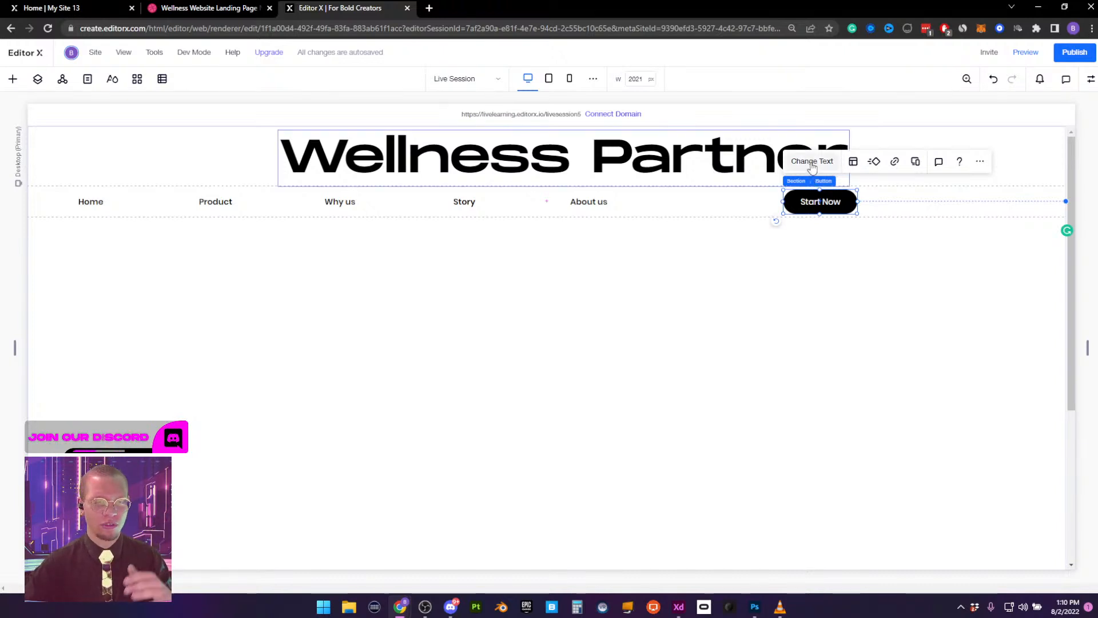
click(1090, 79)
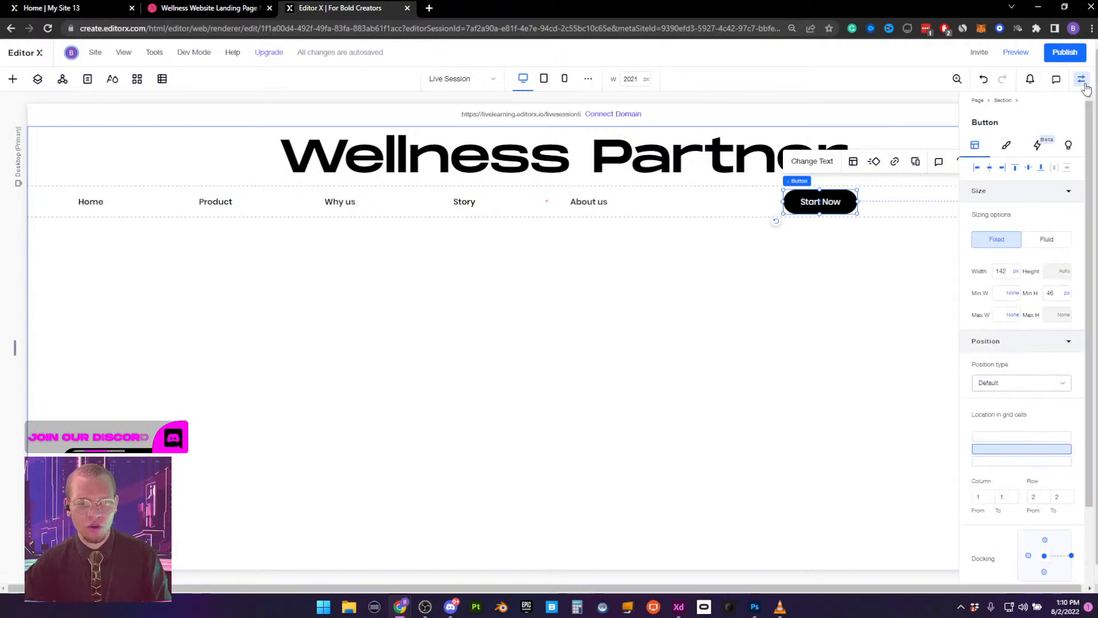
click(1016, 147)
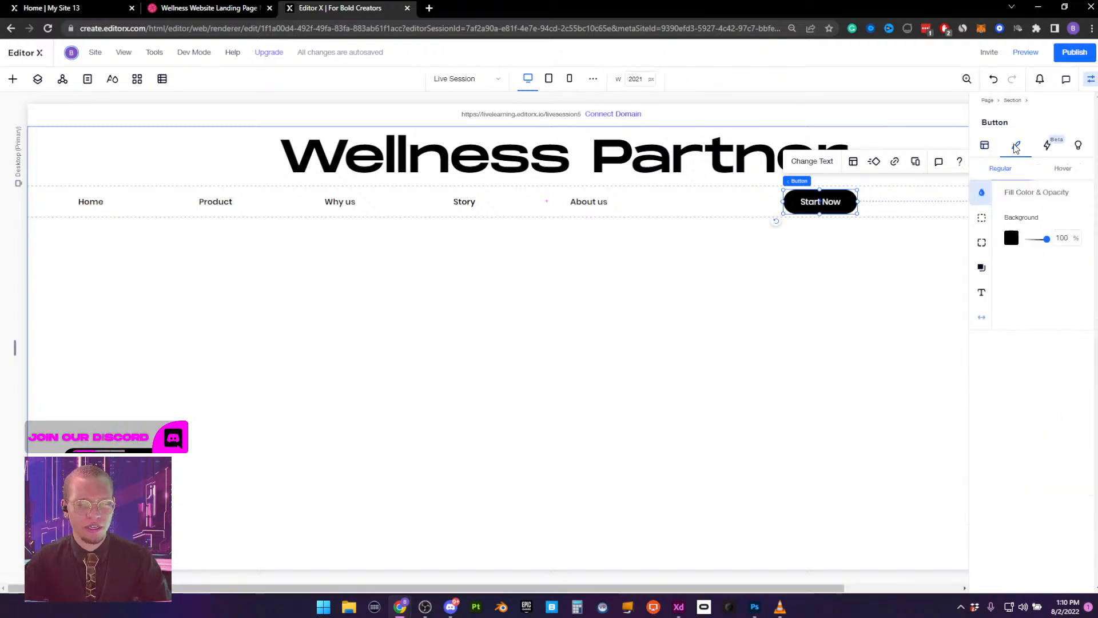
click(980, 222)
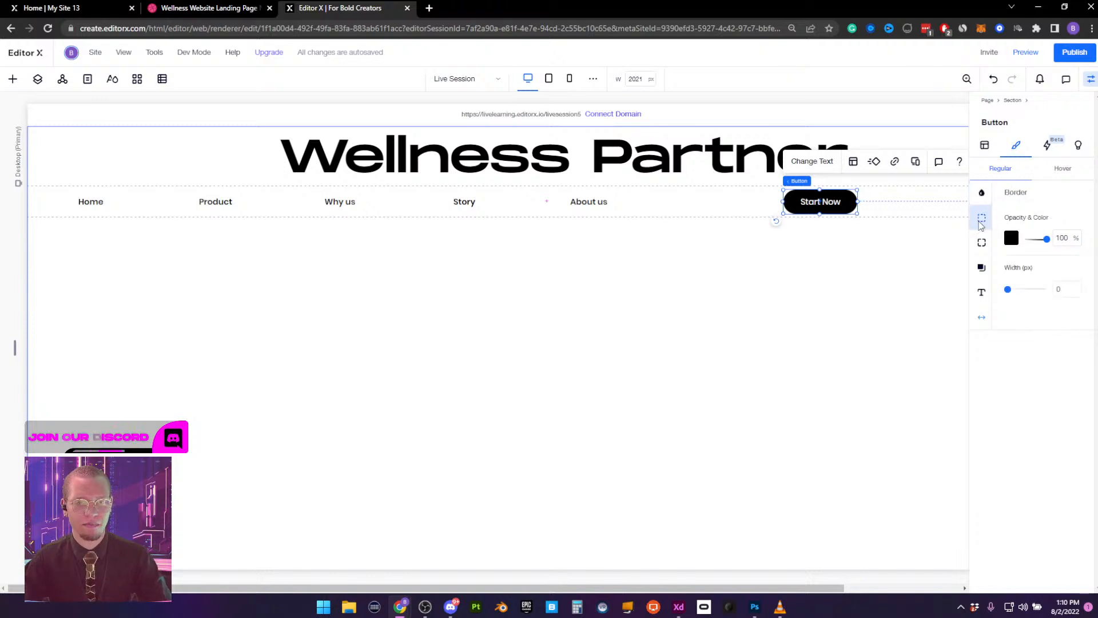
click(982, 242)
click(1012, 233)
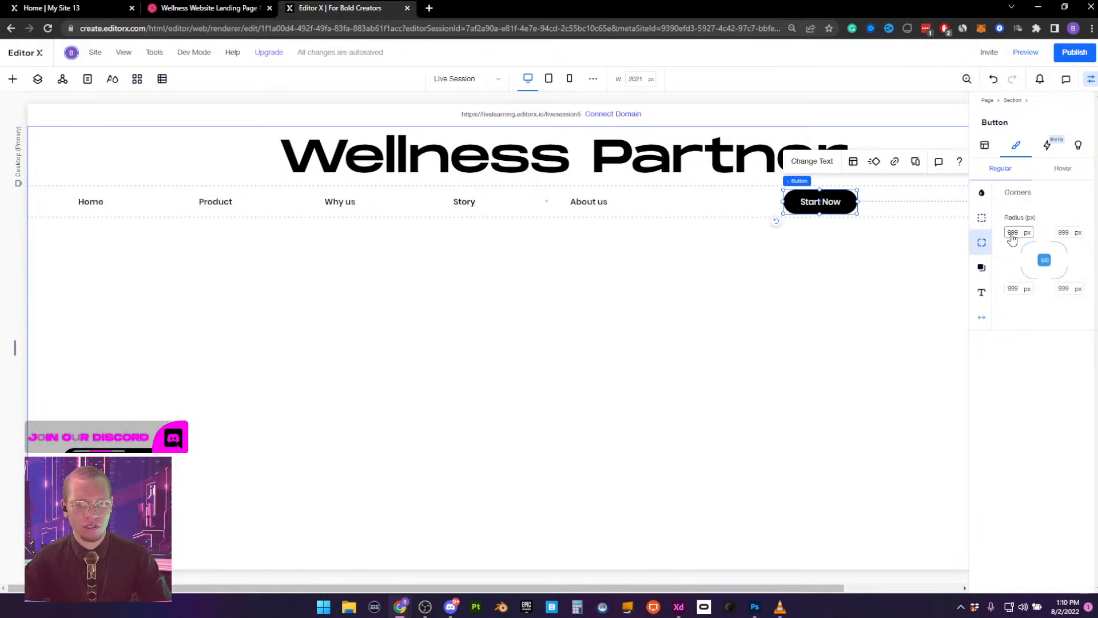
text(0)
key(Return)
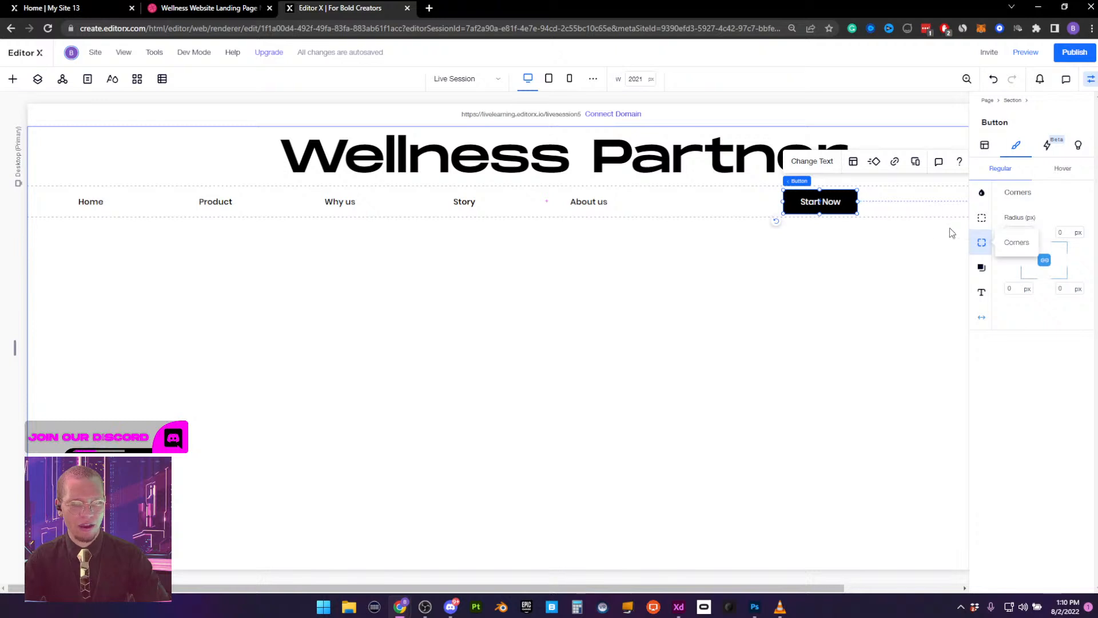
Set the Start Now button's minimum height to 100% and its width to 200 px
click(985, 146)
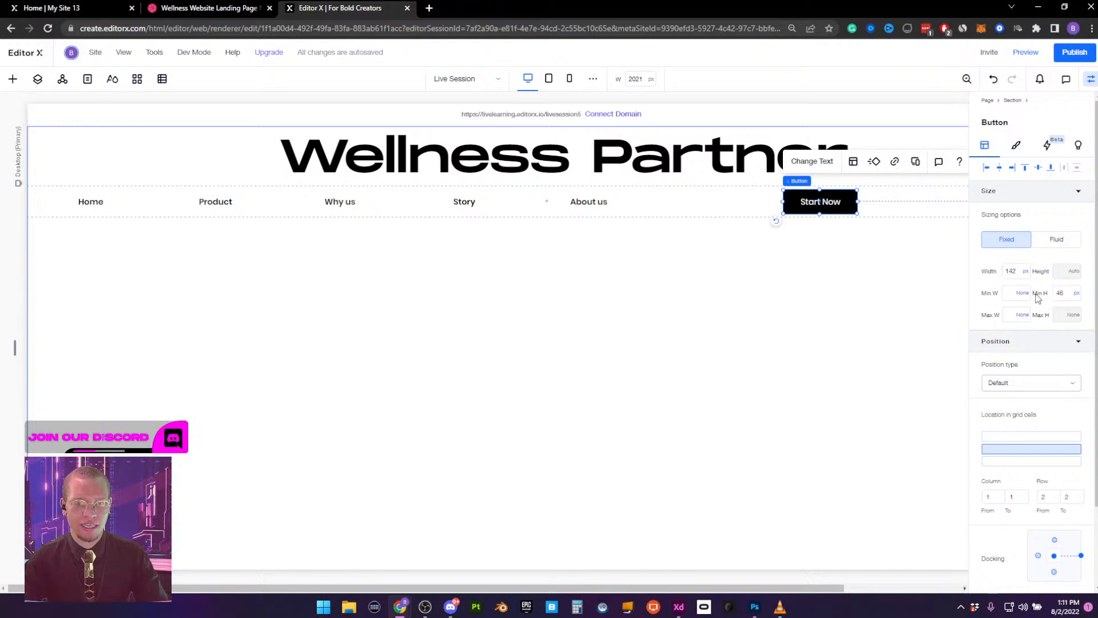
click(1063, 294)
text(100%)
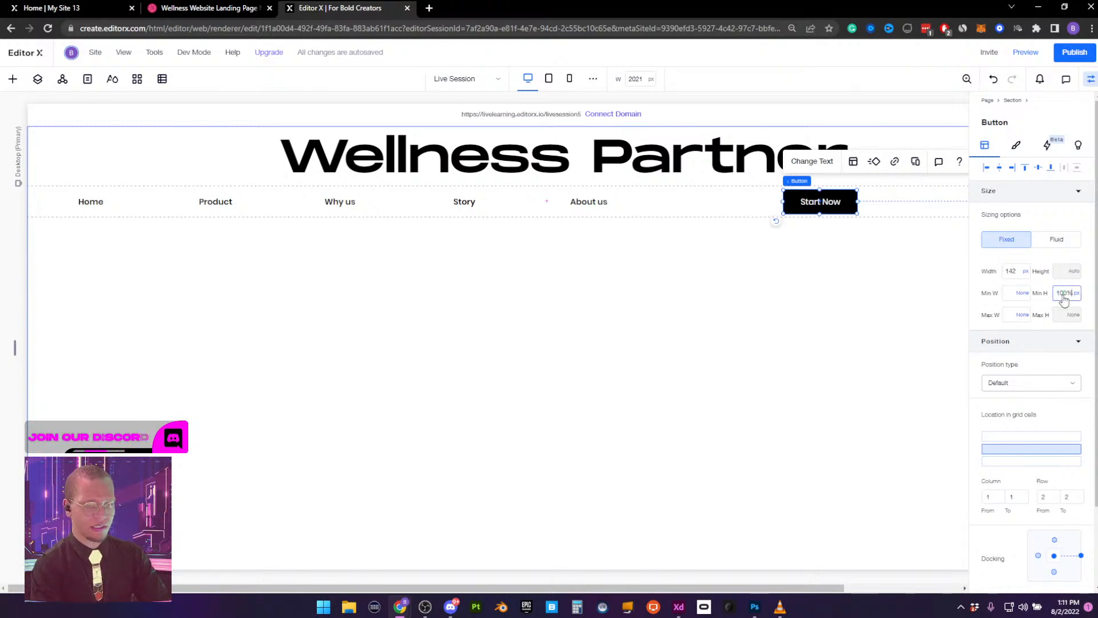
key(Return)
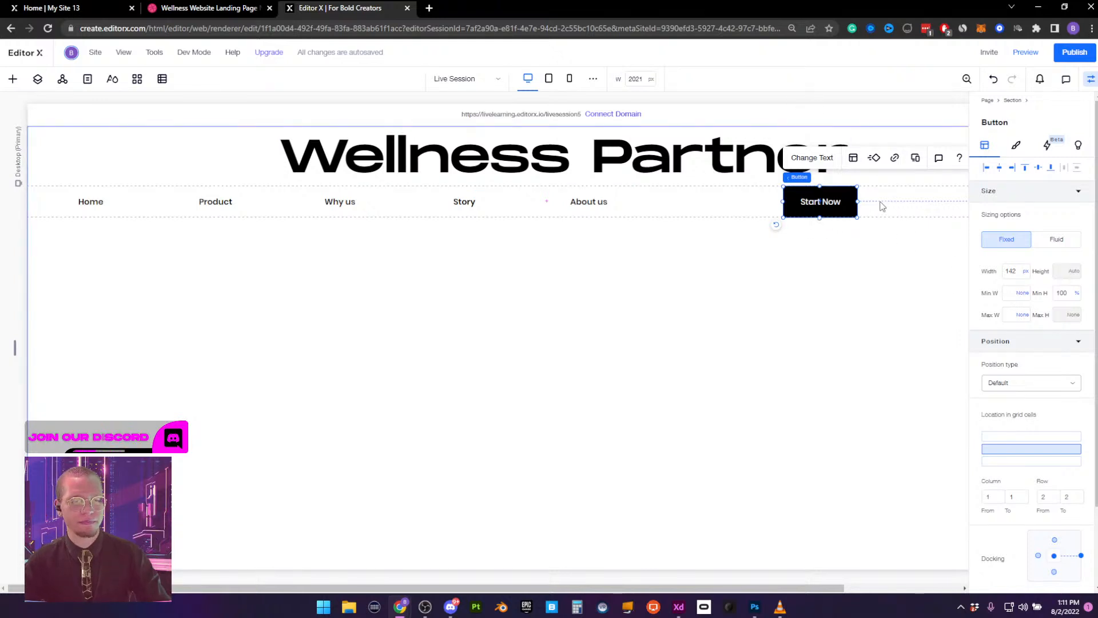
double_click(1010, 272)
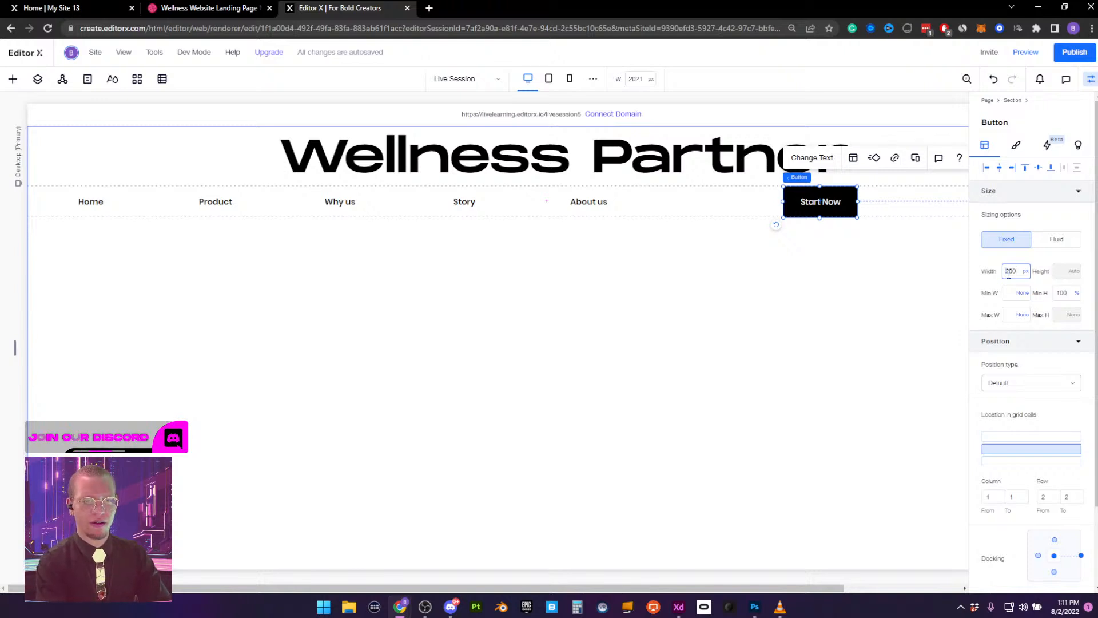
text(200)
key(Return)
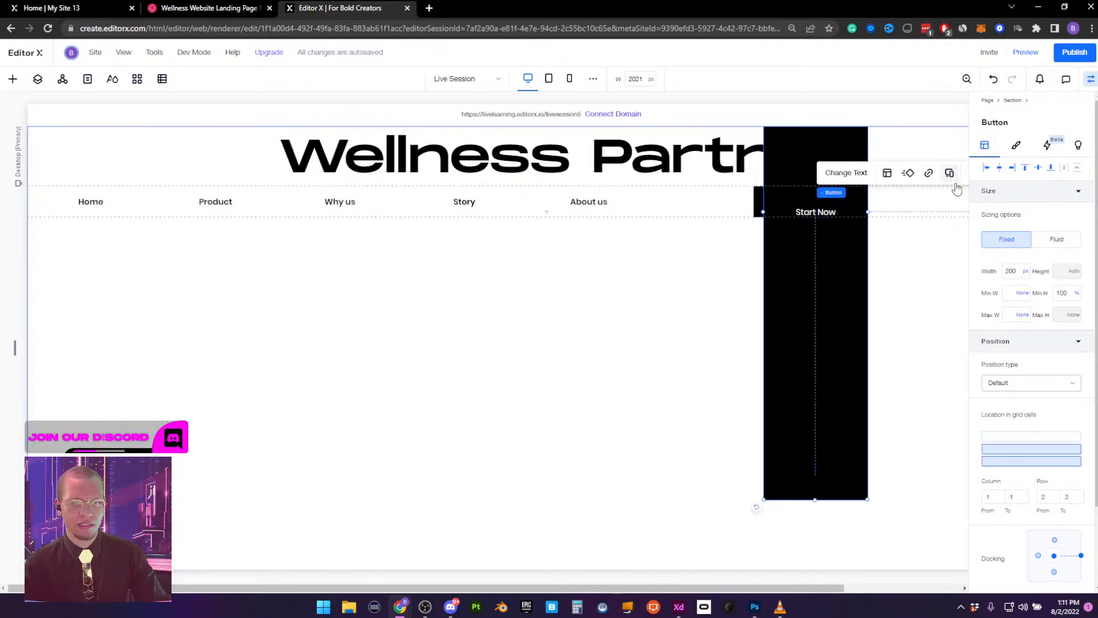
Duplicate the Start Now button and try to place the copy in a different grid row
click(1015, 461)
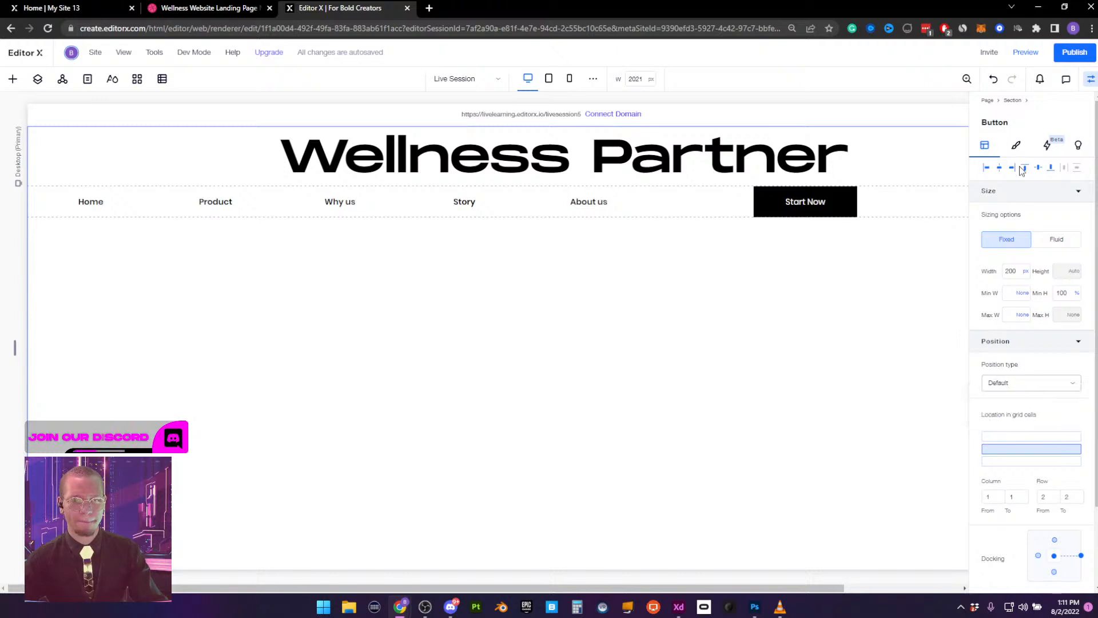
click(1091, 78)
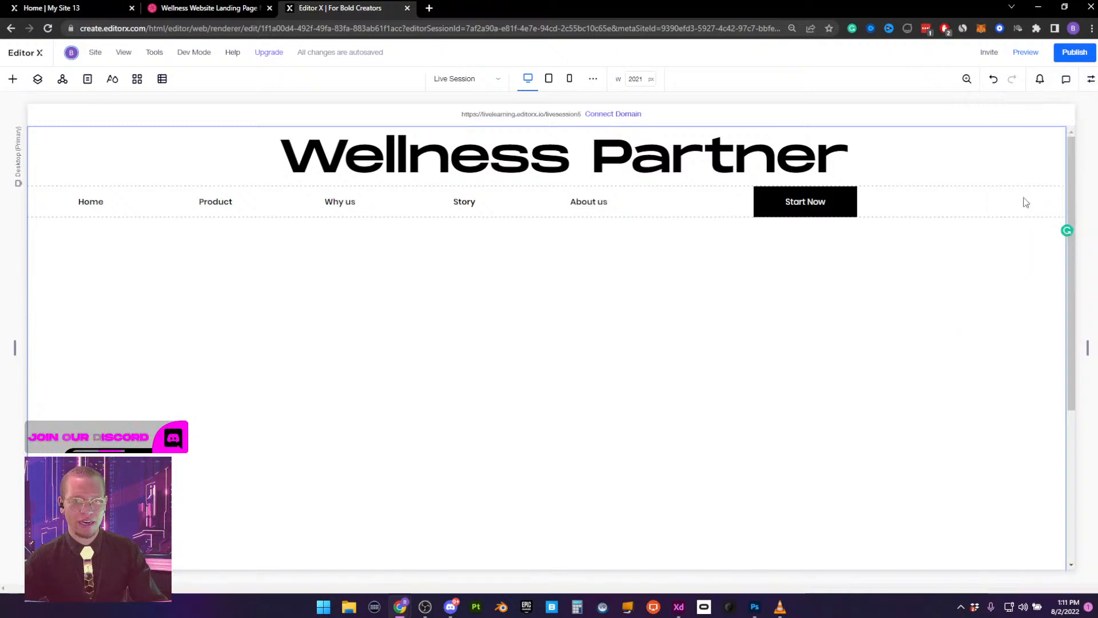
click(844, 202)
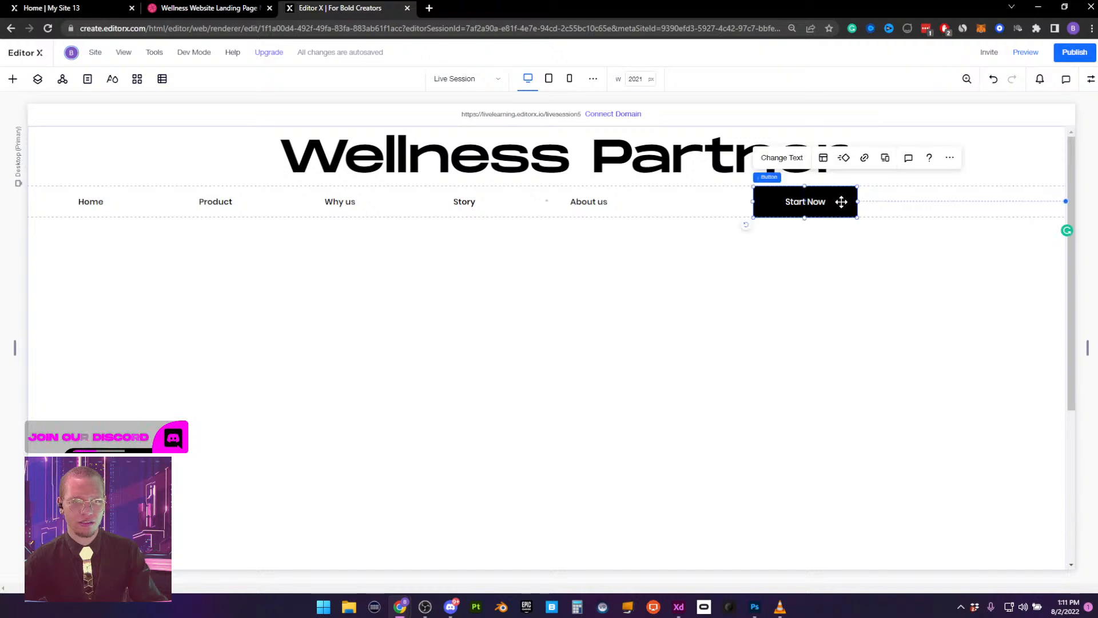
click(1091, 79)
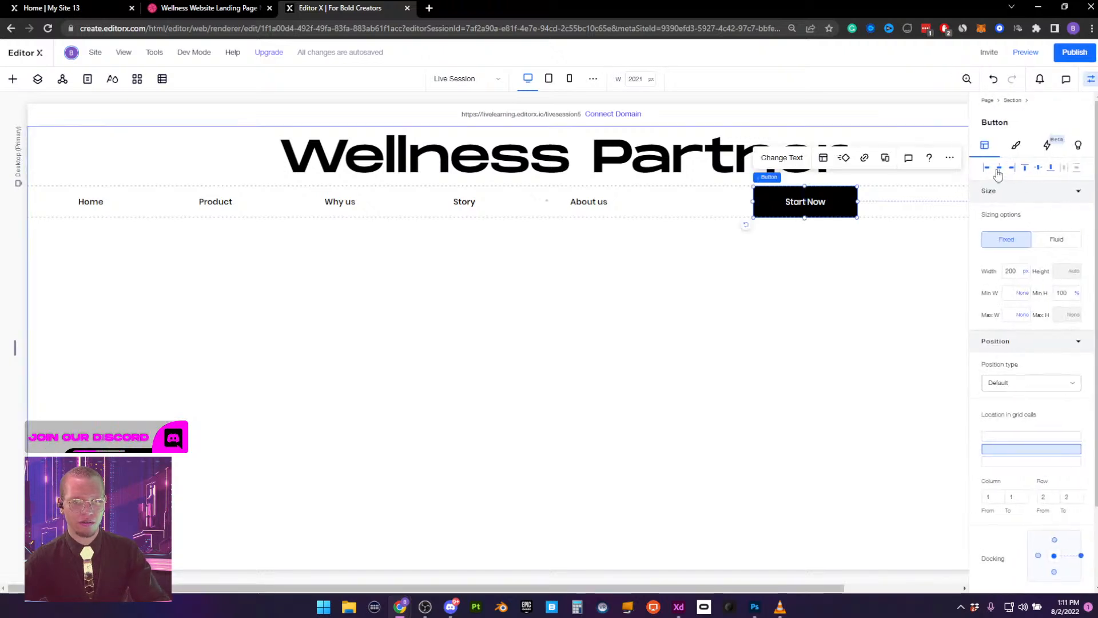
Select the stray Start Now copy in the layers, try it in the second grid row, and delete it
click(38, 79)
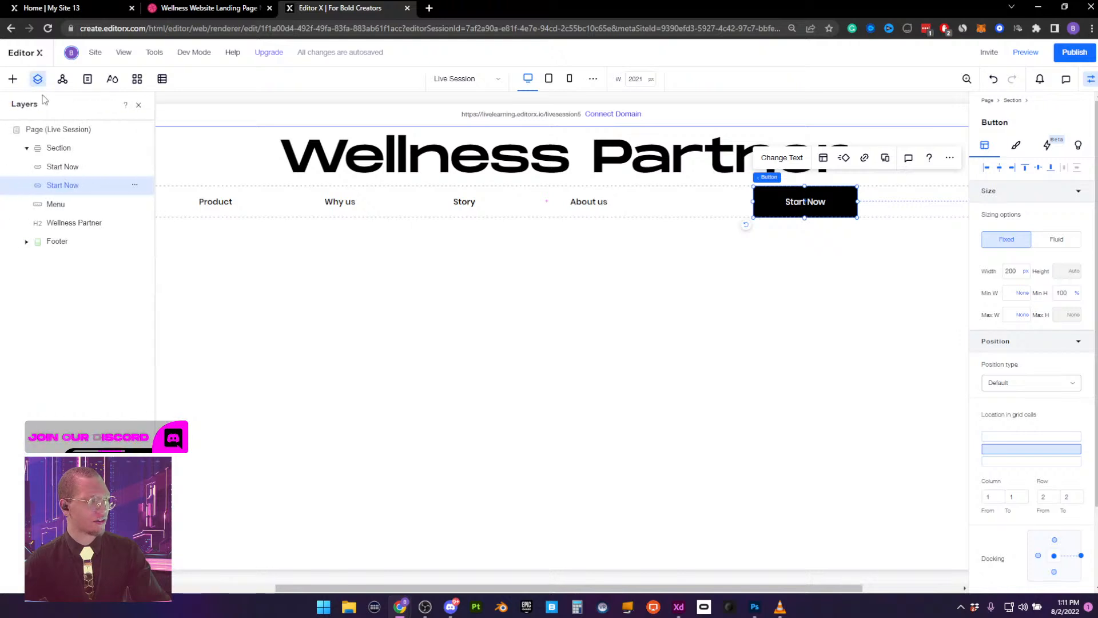
click(69, 166)
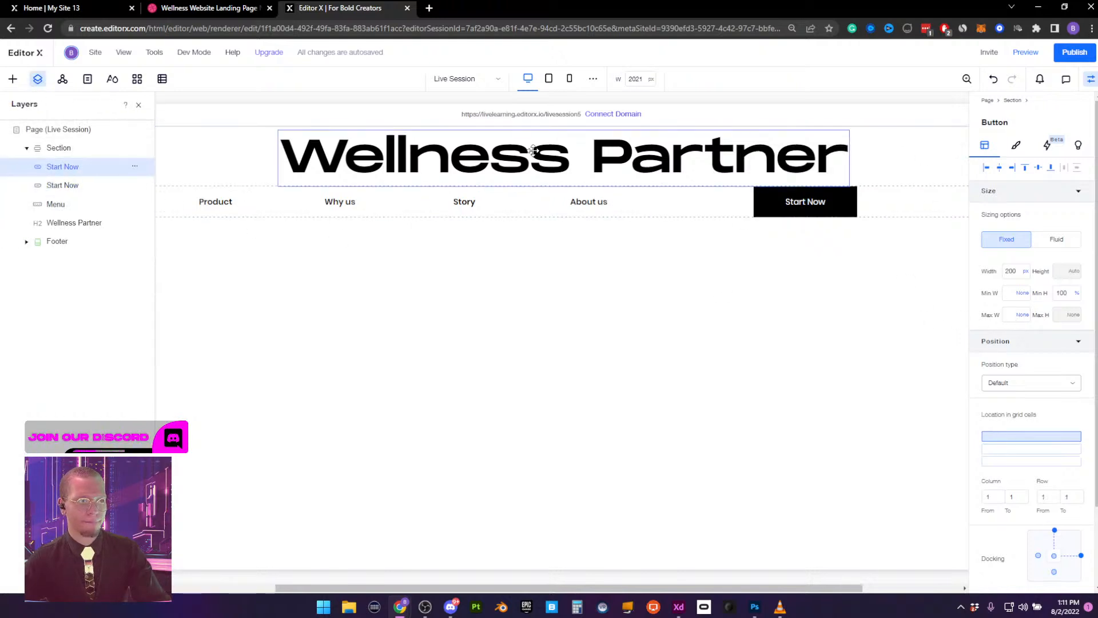
click(69, 187)
click(70, 170)
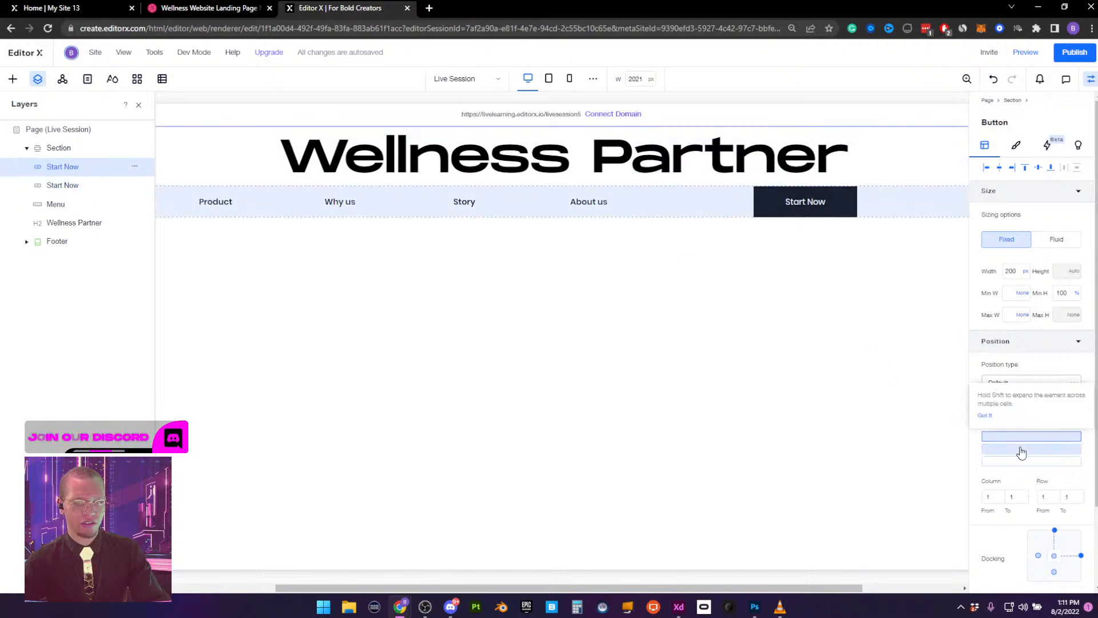
click(1021, 450)
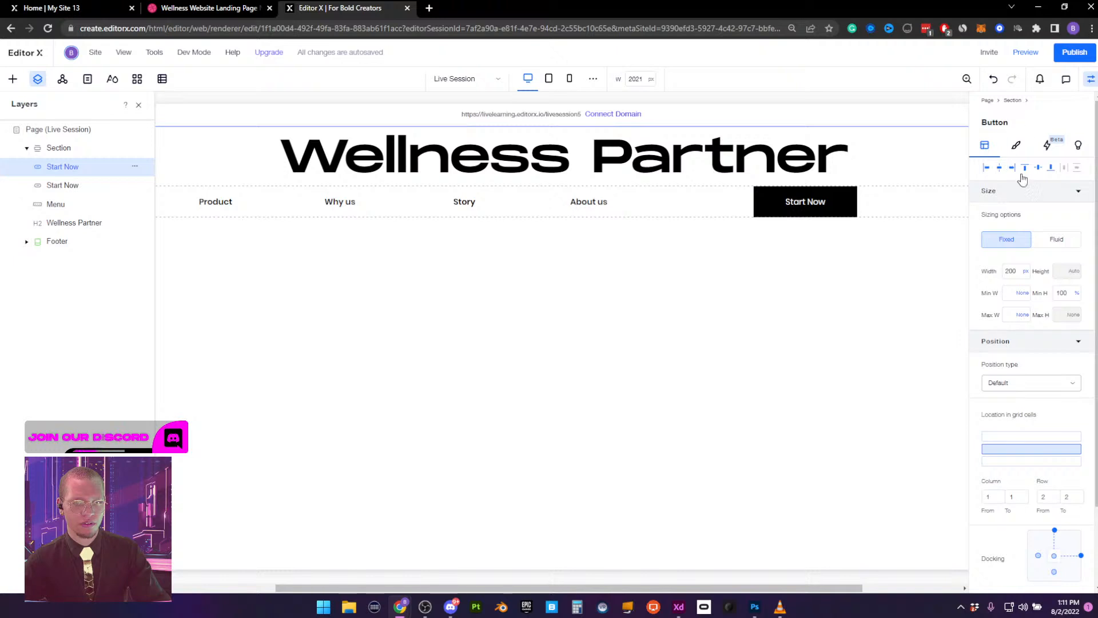
key(ctrl+z)
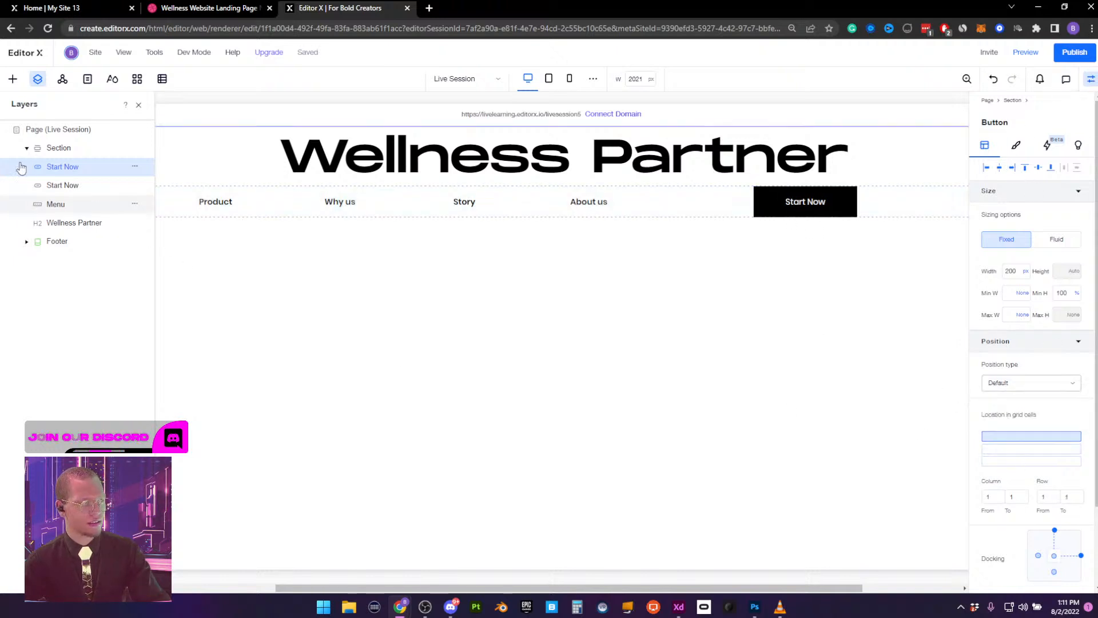
click(136, 167)
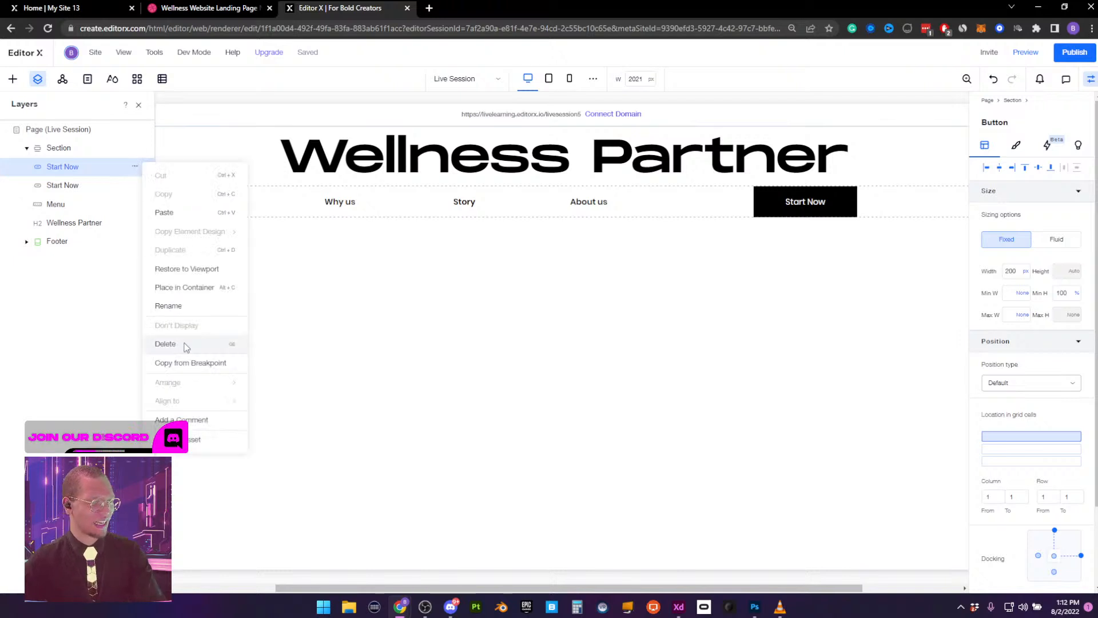
click(167, 344)
Duplicate the remaining Start Now button and place the copy beside the original in the menu's row
click(837, 201)
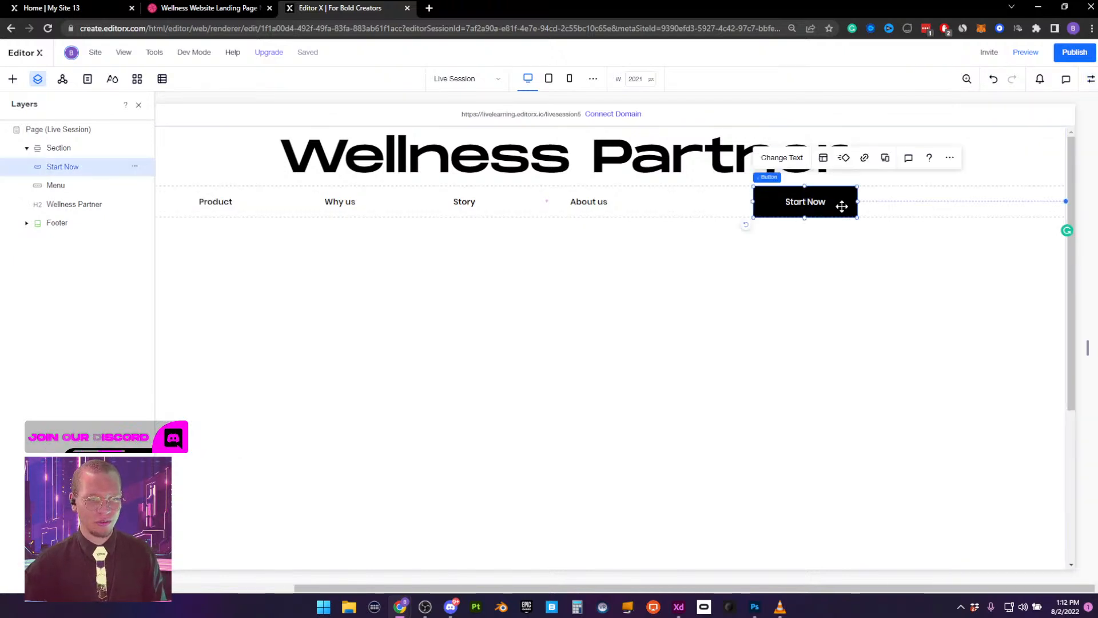
key(ctrl+v)
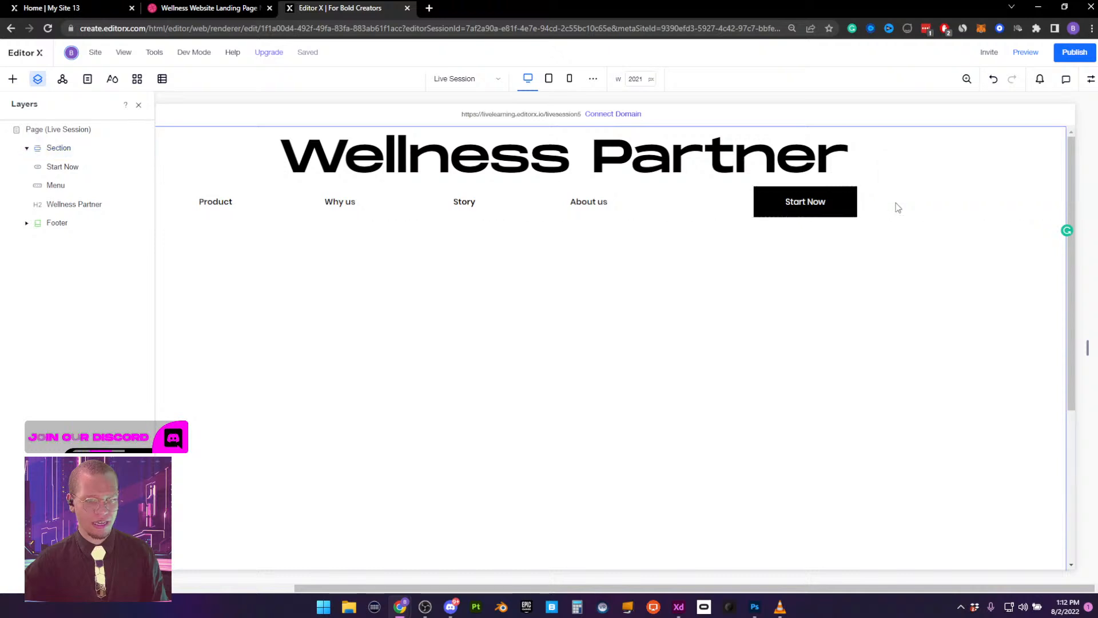
drag(834, 207, 922, 212)
Restrict the copied Start Now button to the second grid row and set its minimum height to 100%
click(1090, 80)
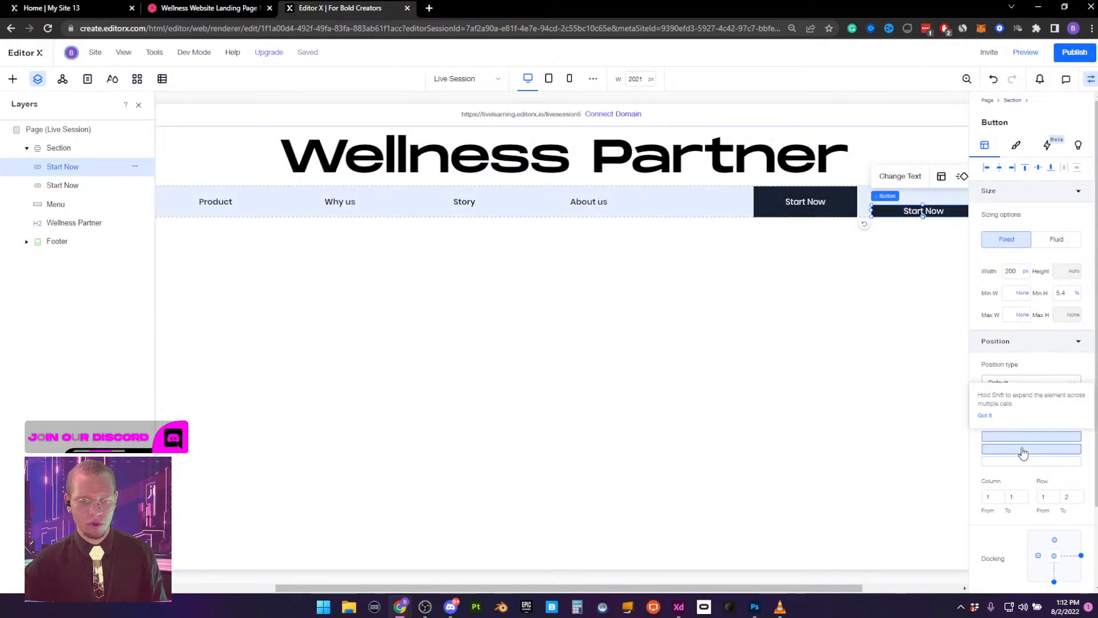
click(1023, 453)
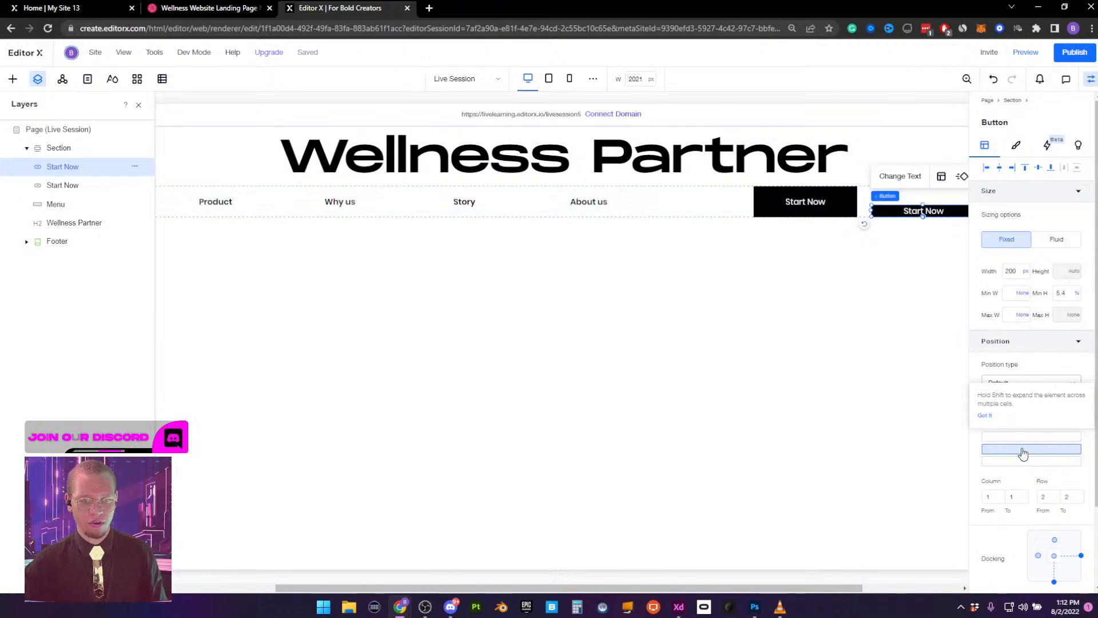
click(1072, 294)
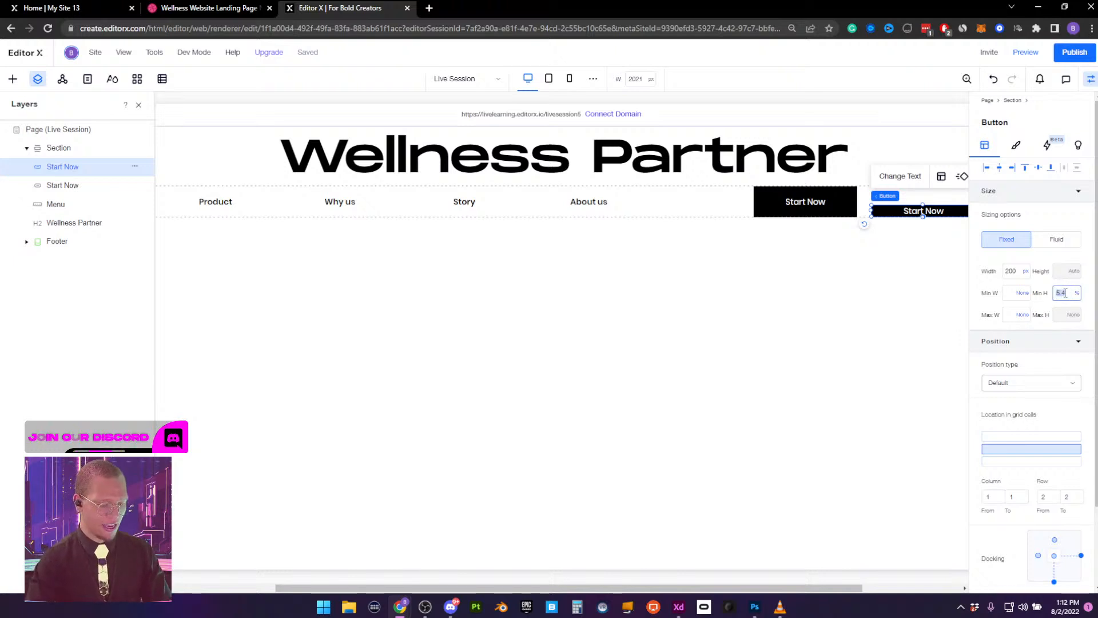
key(Return)
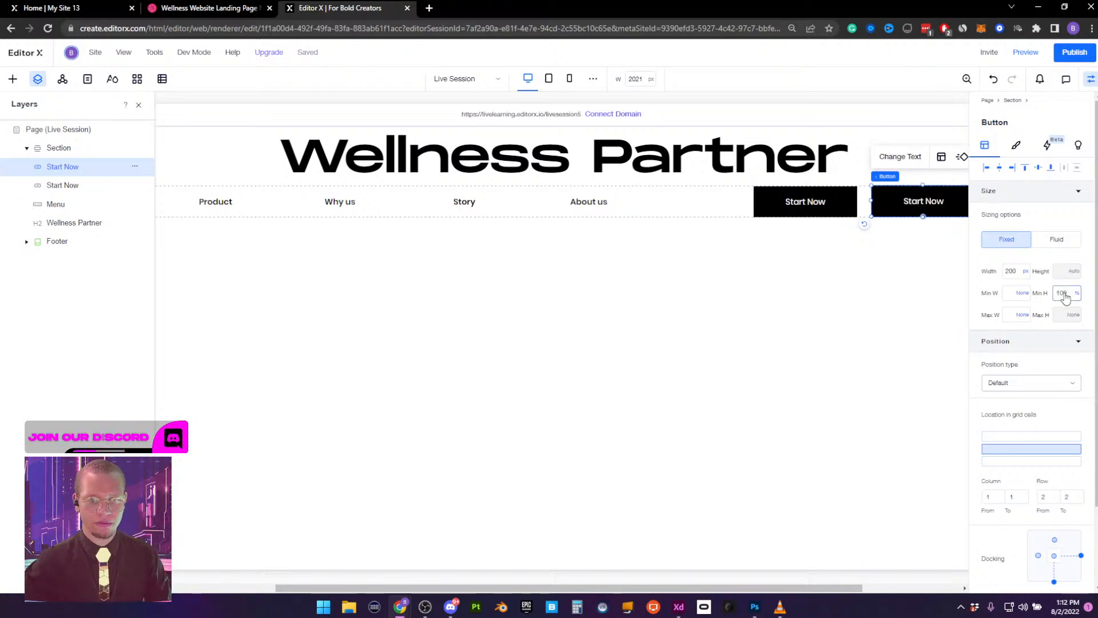
Align the copied Start Now button to the section's right edge and restrict it to the second grid row
click(1014, 168)
click(1092, 81)
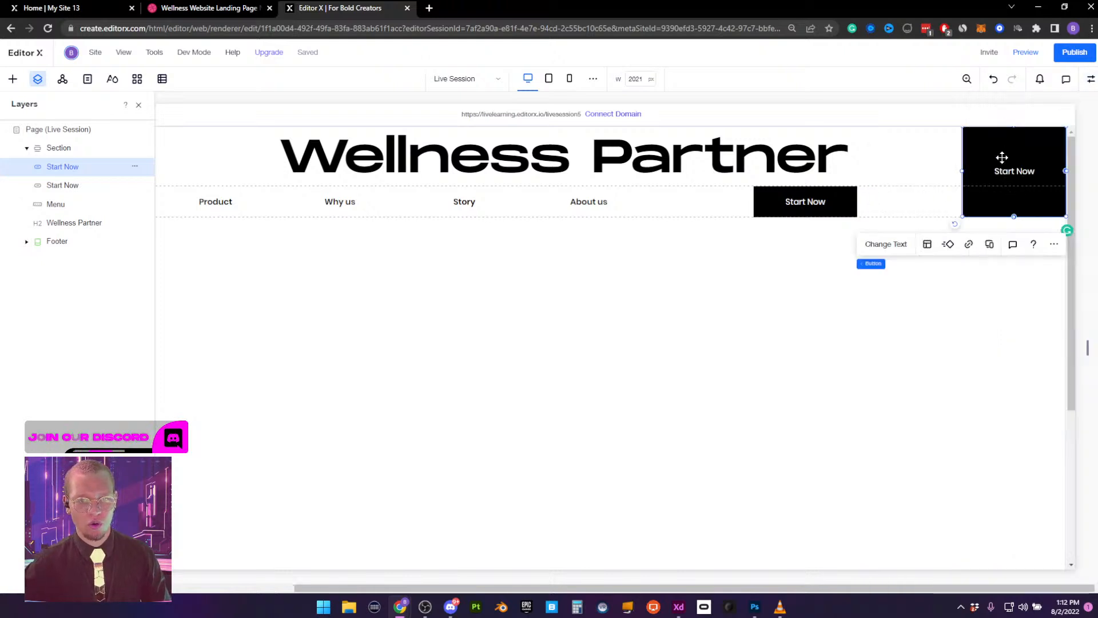
click(1091, 79)
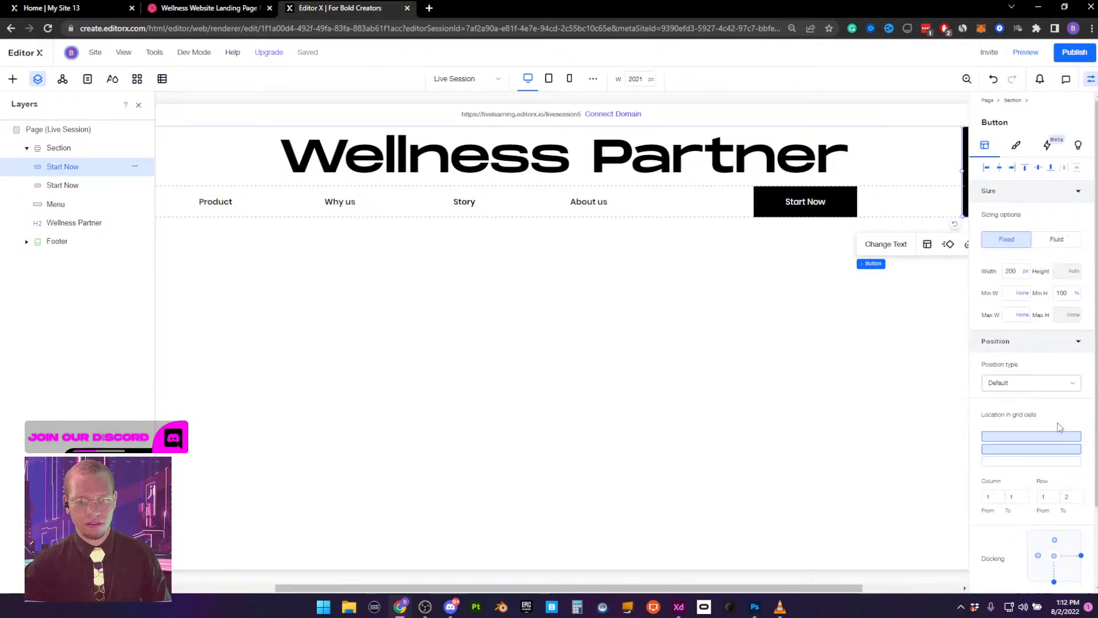
click(1037, 450)
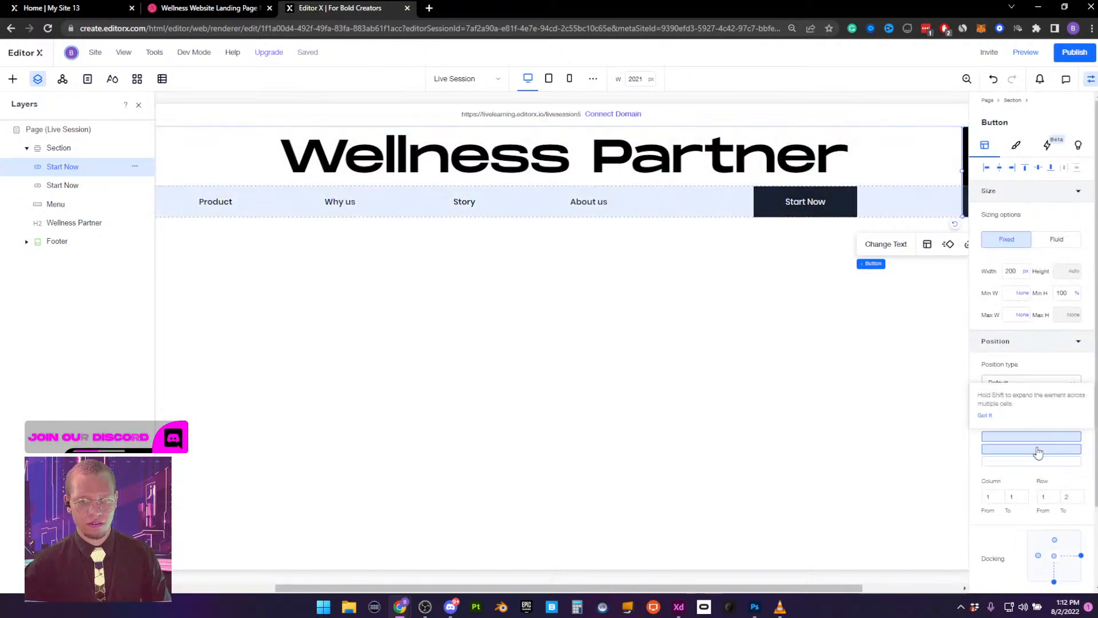
click(1091, 80)
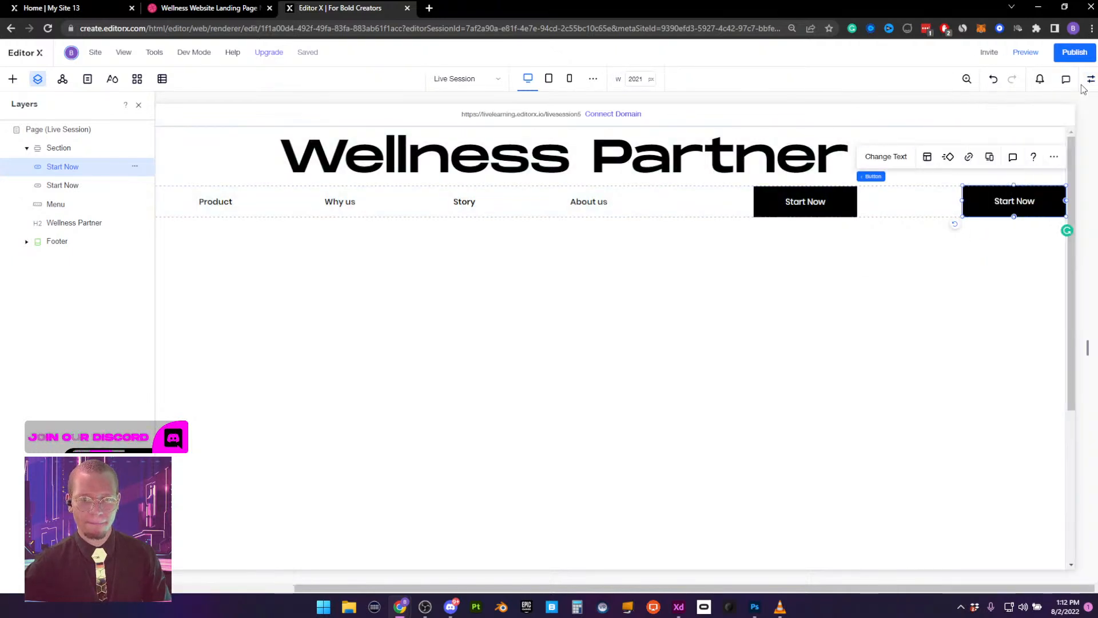
Check the header buttons in the Dribbble reference and change the copied button's text to "Sign up" in Editor X
click(205, 8)
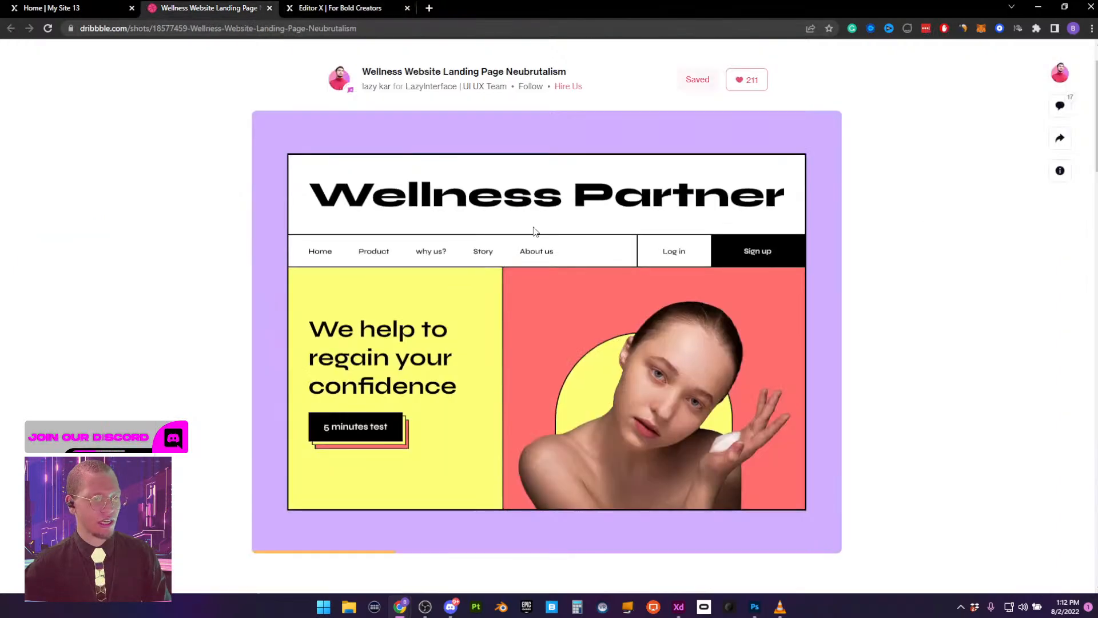
click(338, 8)
click(1090, 79)
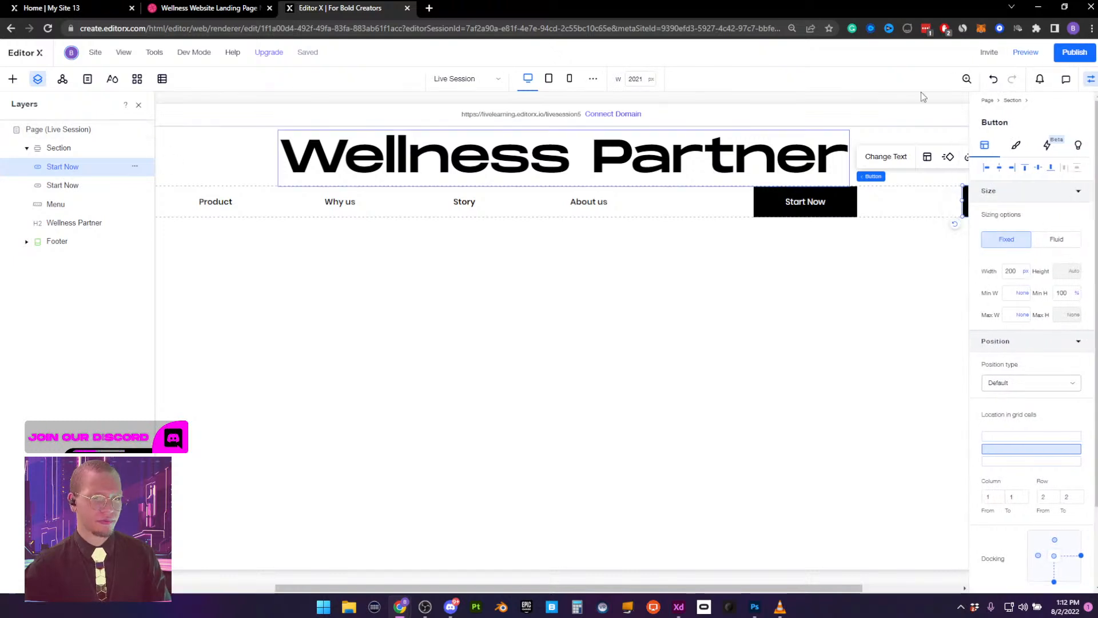
click(1090, 79)
click(886, 156)
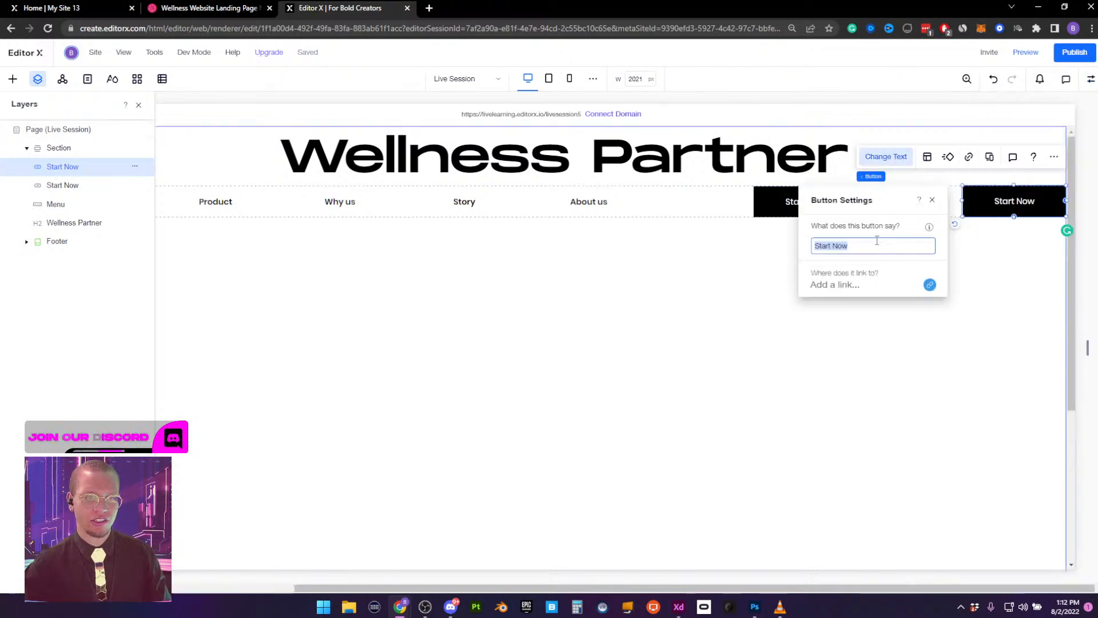
text(Sign up)
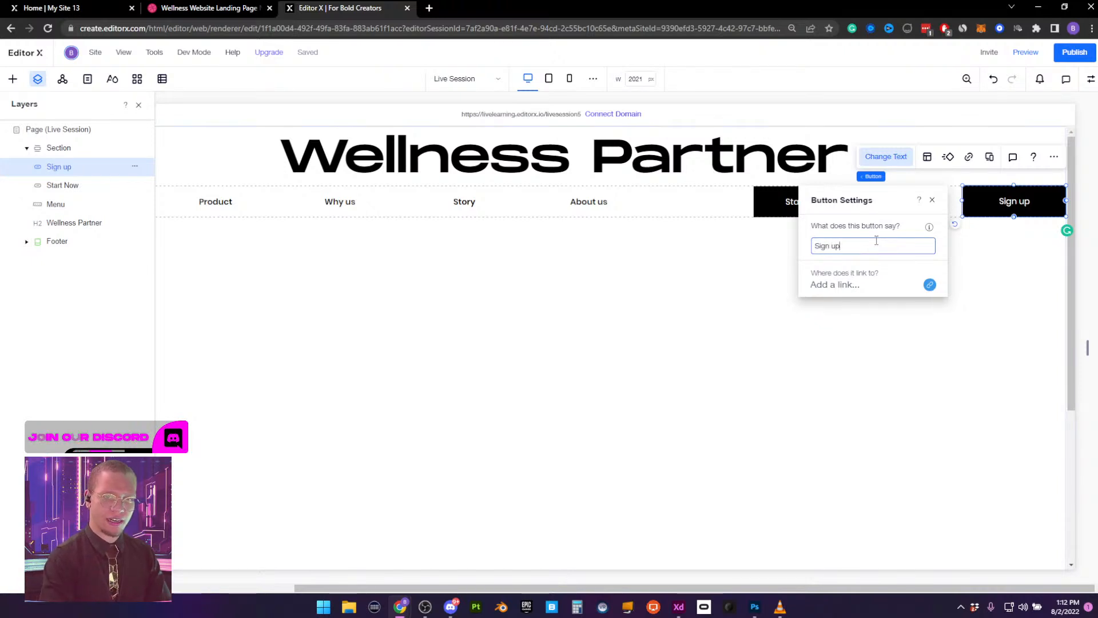
click(1012, 299)
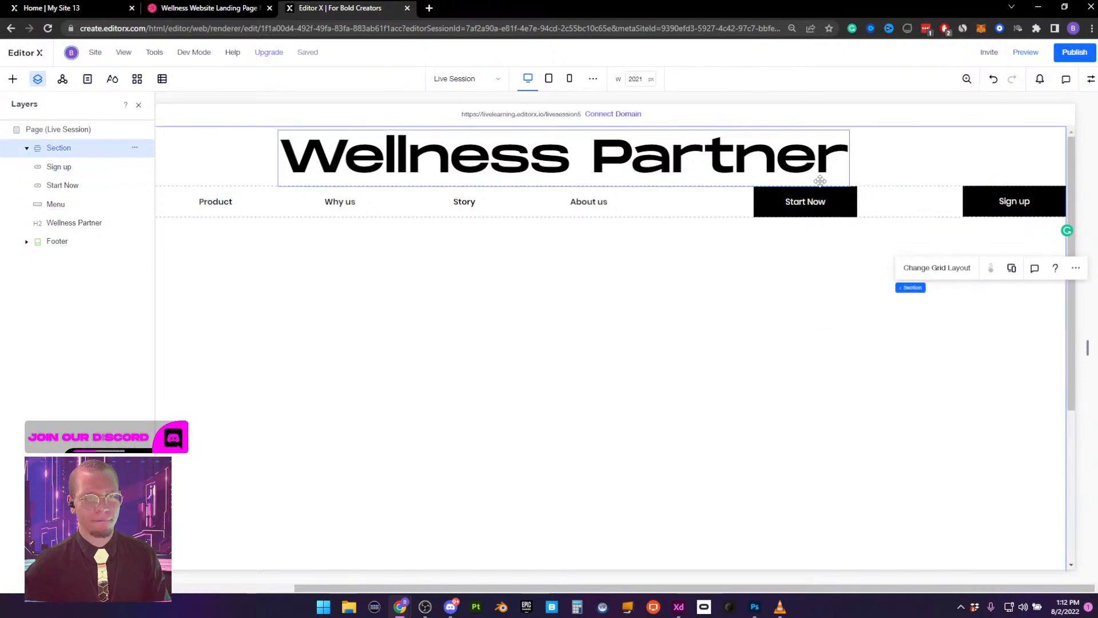
Set the Start Now button's background fill to the white theme color
click(809, 209)
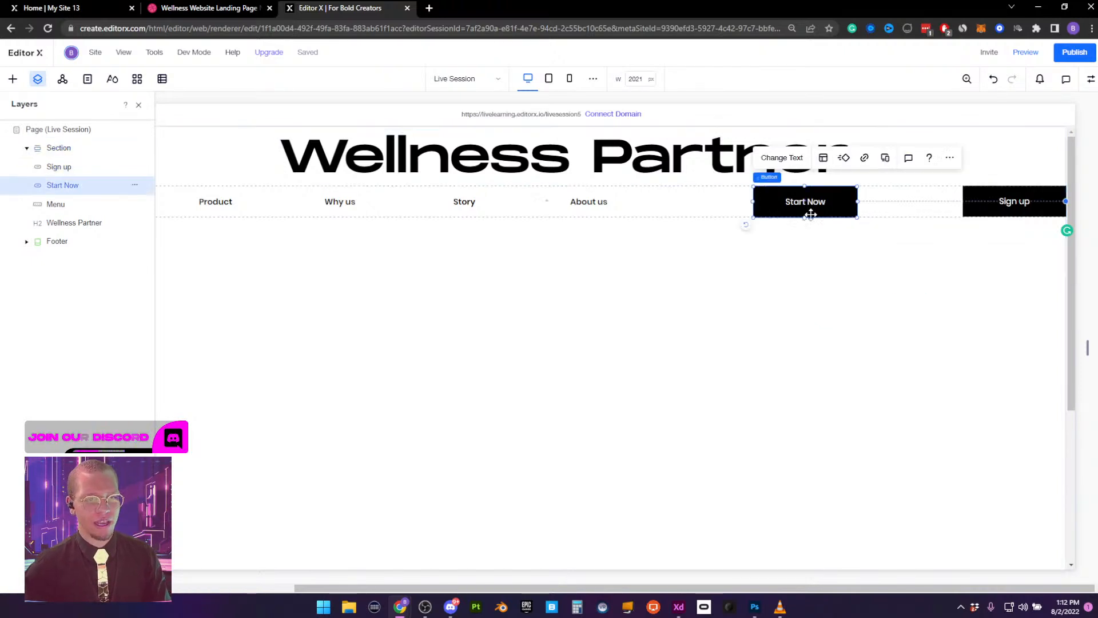
click(1091, 80)
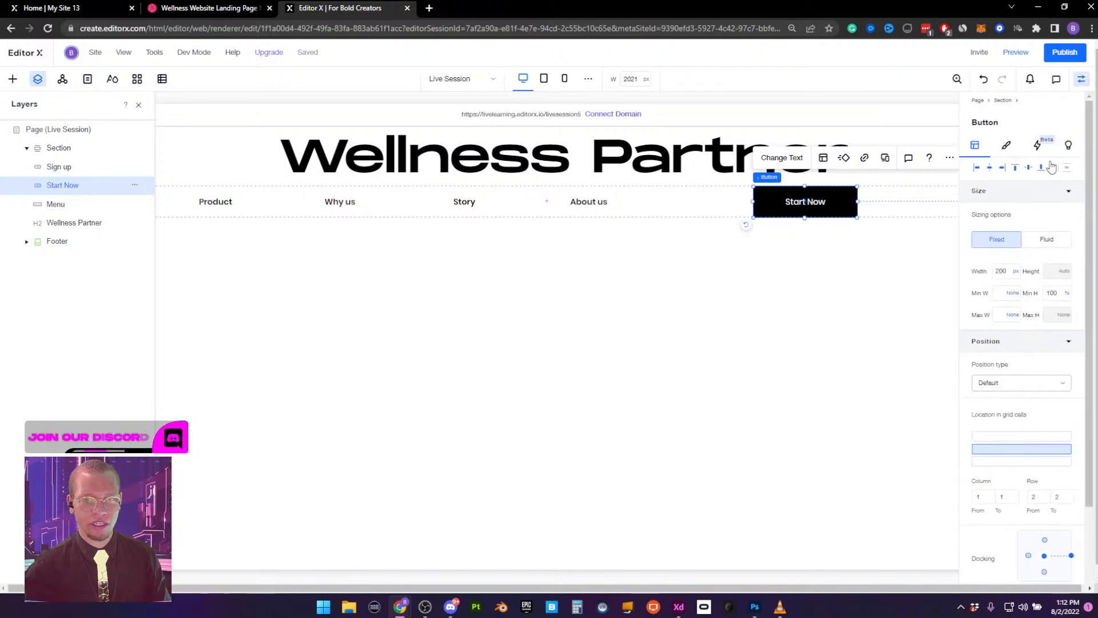
click(1016, 147)
click(1010, 240)
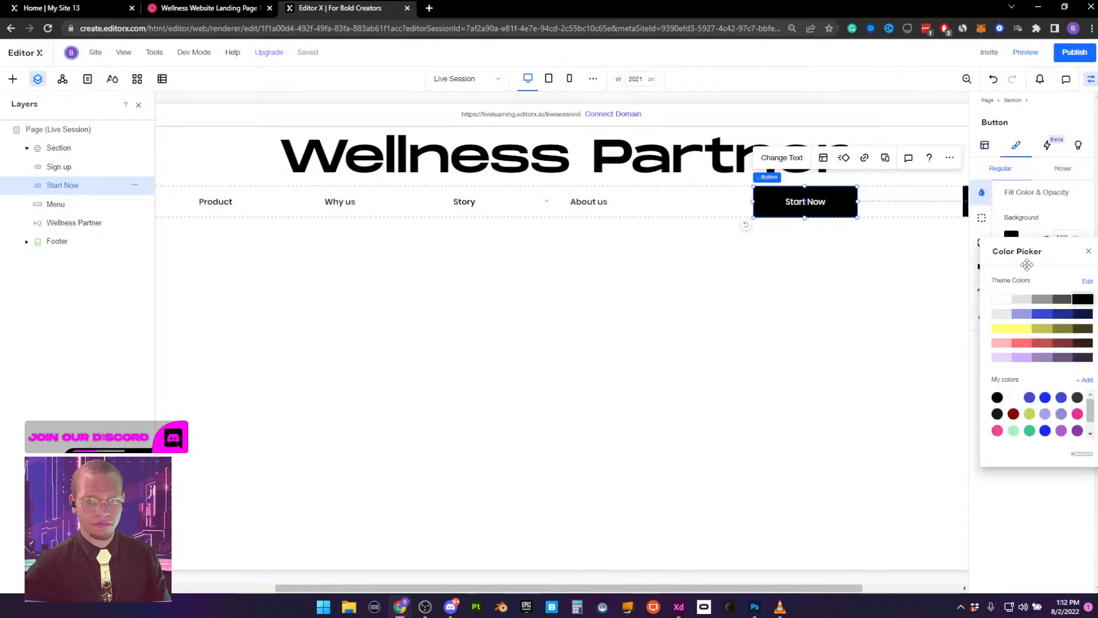
click(1002, 299)
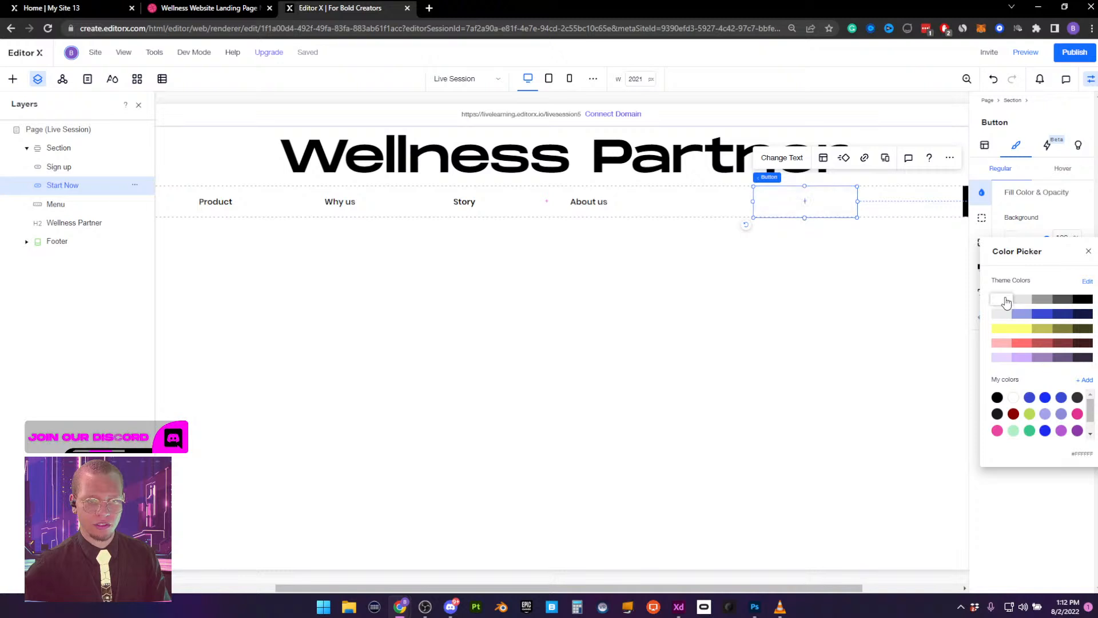
click(1092, 175)
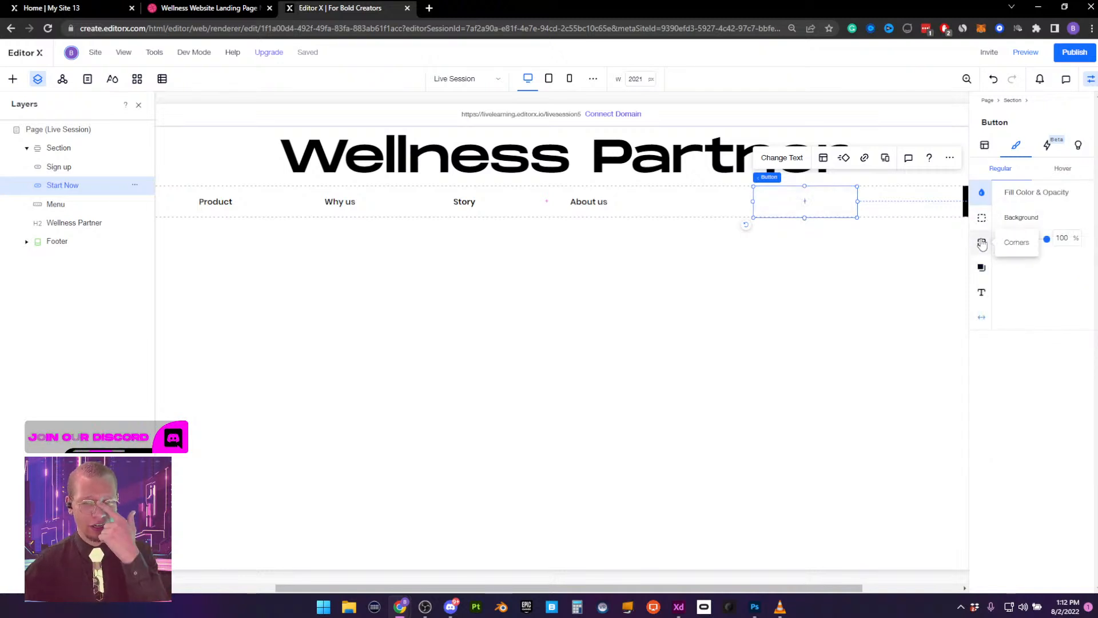
Turn off bold for the Start Now button's text and set its color to the black theme color
click(982, 292)
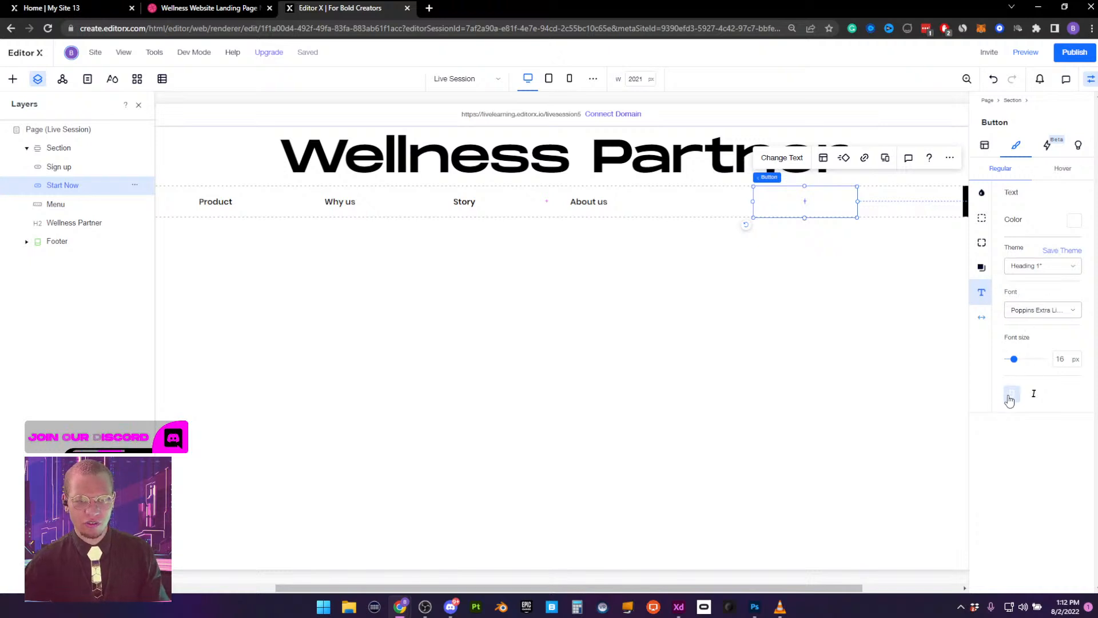
click(1011, 395)
click(1074, 220)
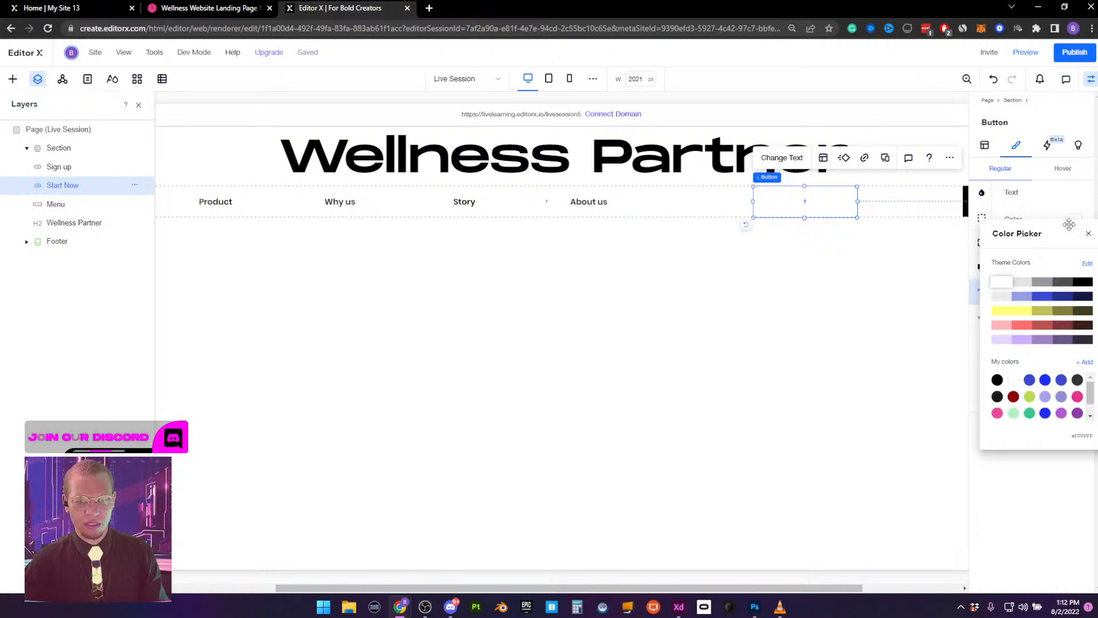
click(1086, 283)
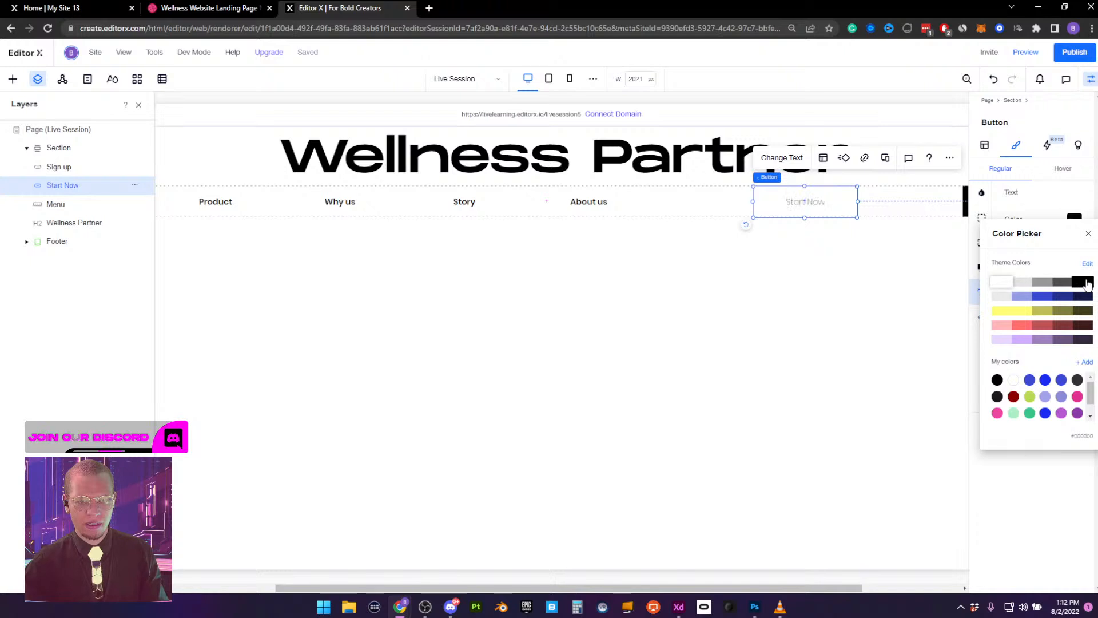
click(1035, 458)
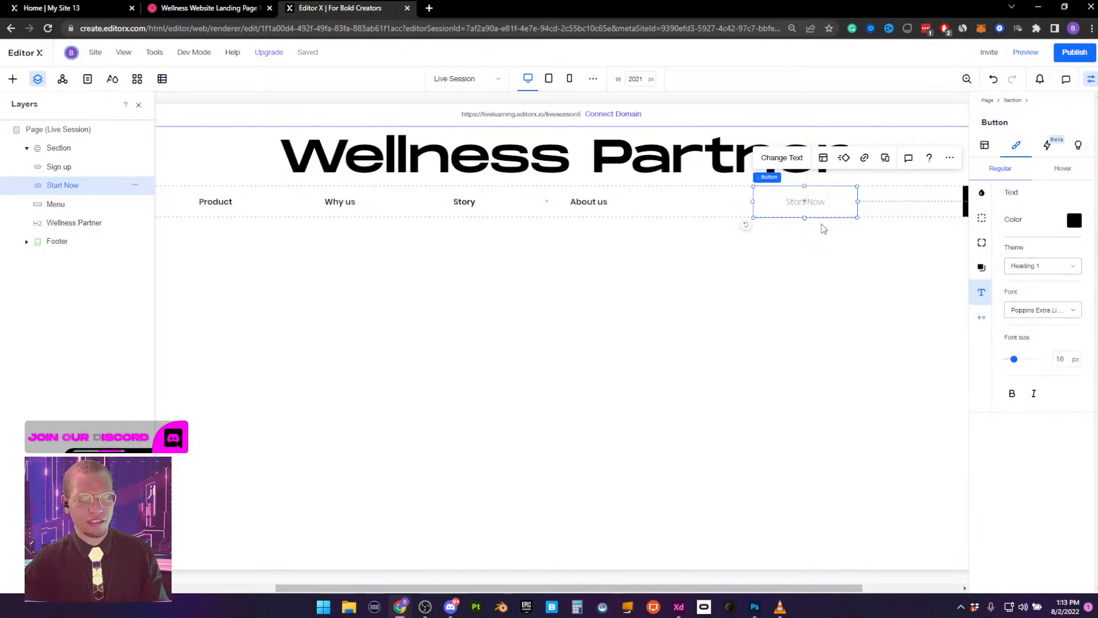
Give the Start Now button a black border 1 px wide
click(982, 245)
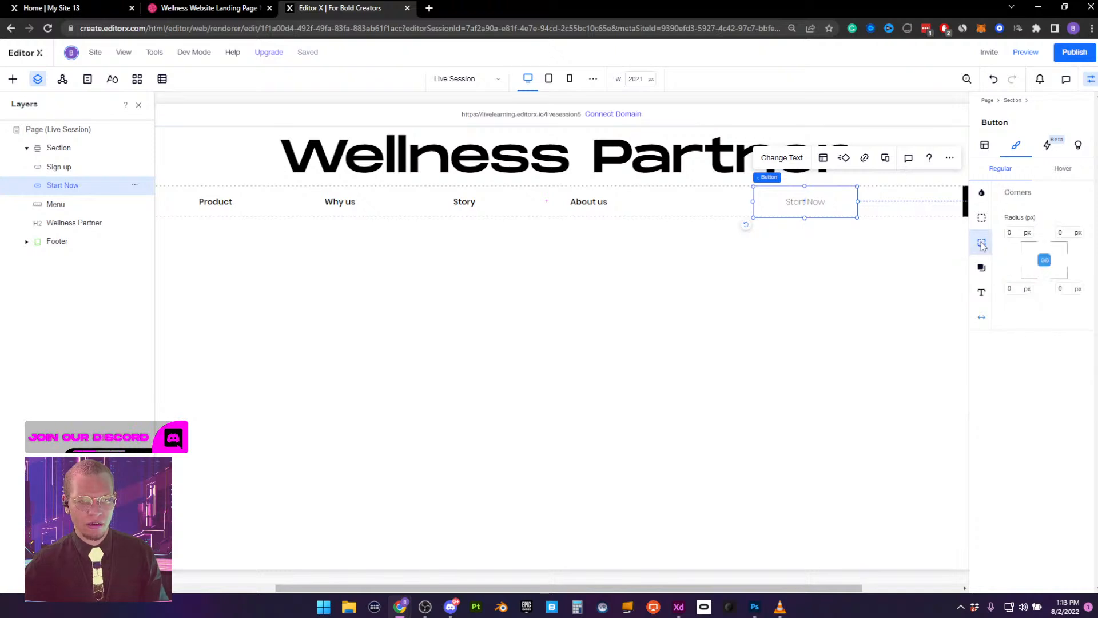
click(982, 218)
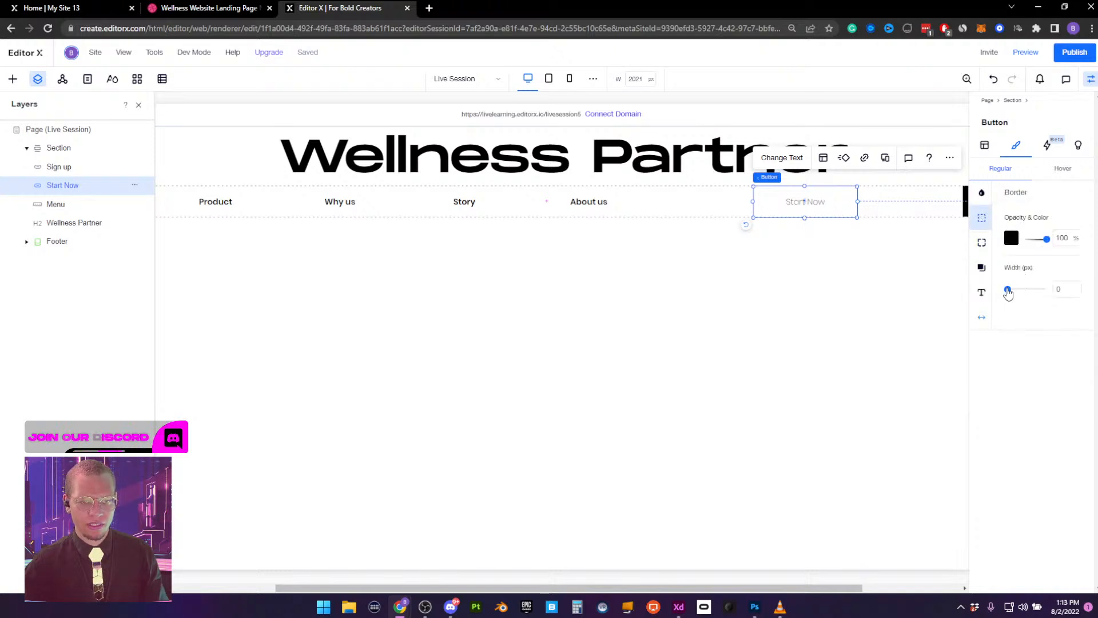
drag(1008, 292, 1009, 292)
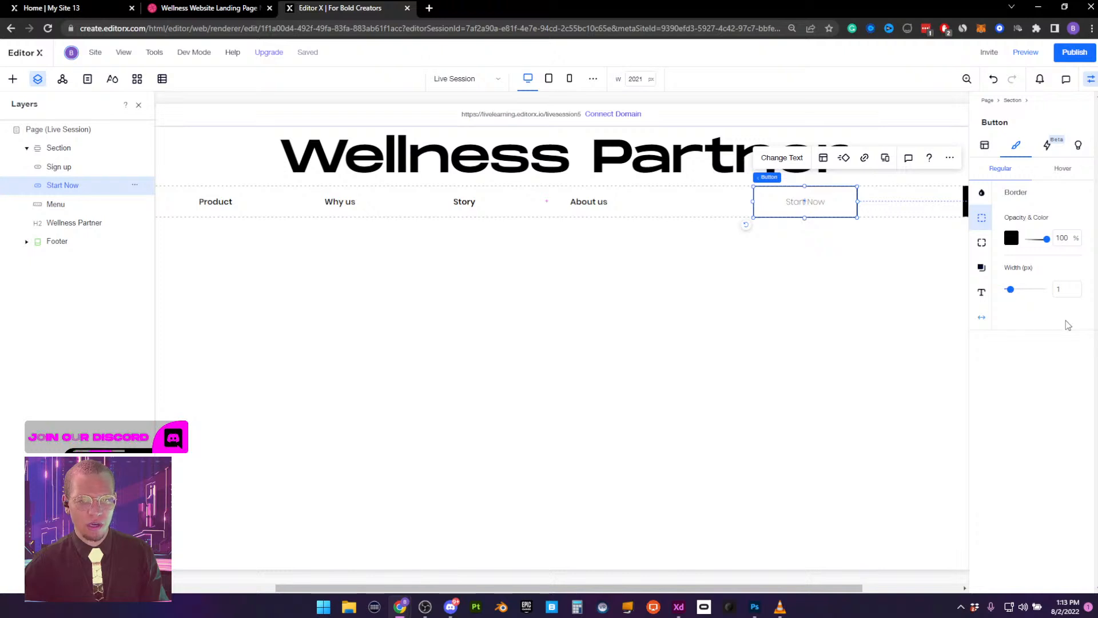
Set the Start Now button's font to Monument Extended Regular and apply the Heading 6 text theme
click(982, 293)
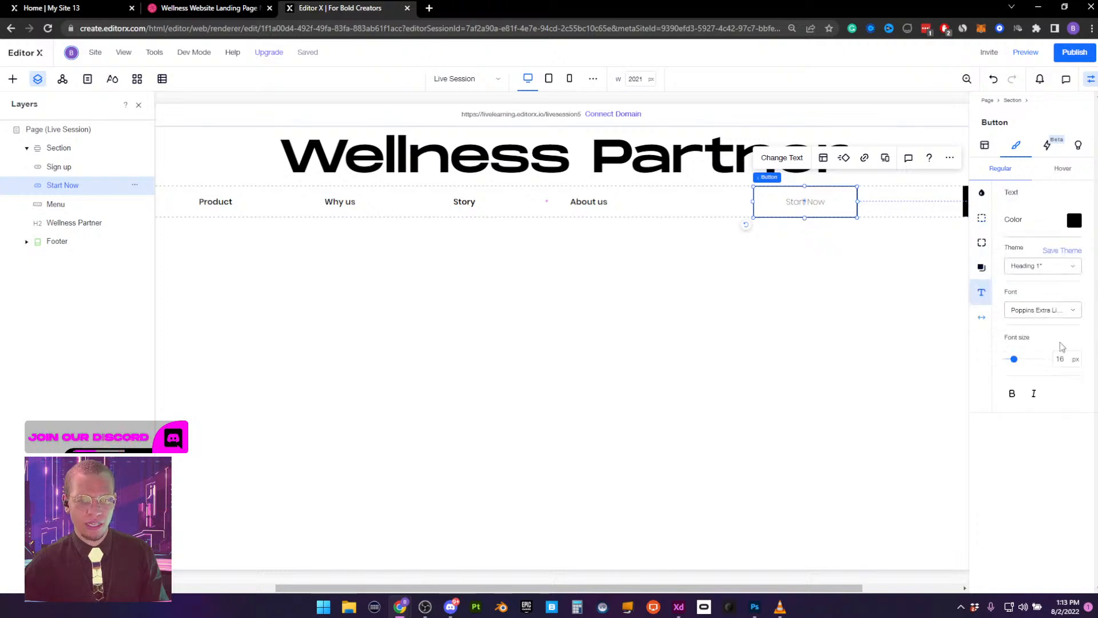
click(1041, 310)
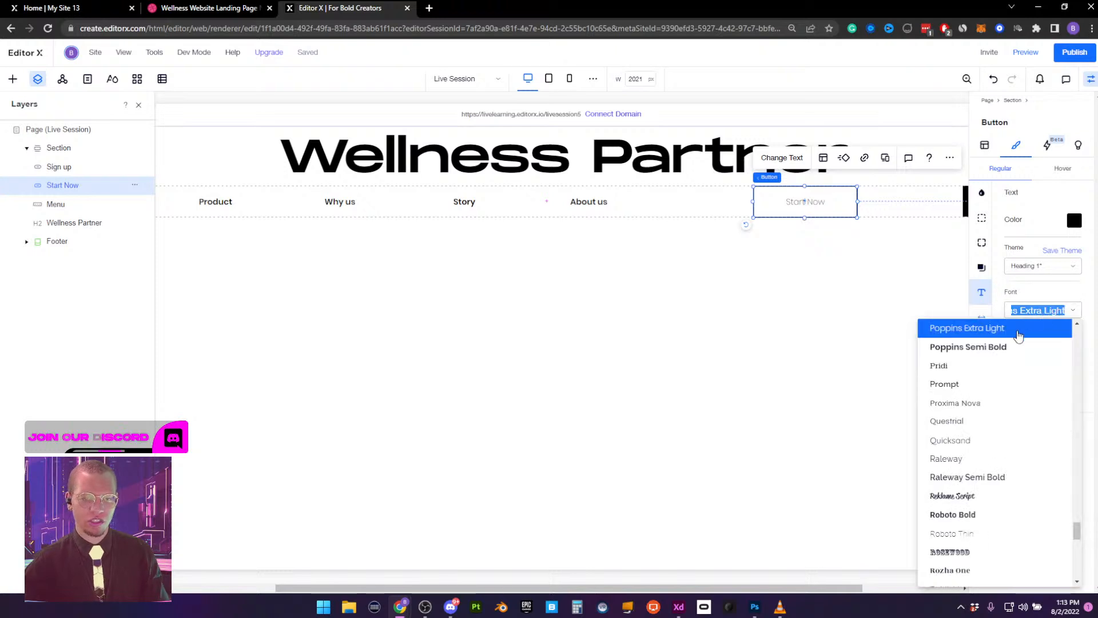
scroll(1000, 418, down, 1)
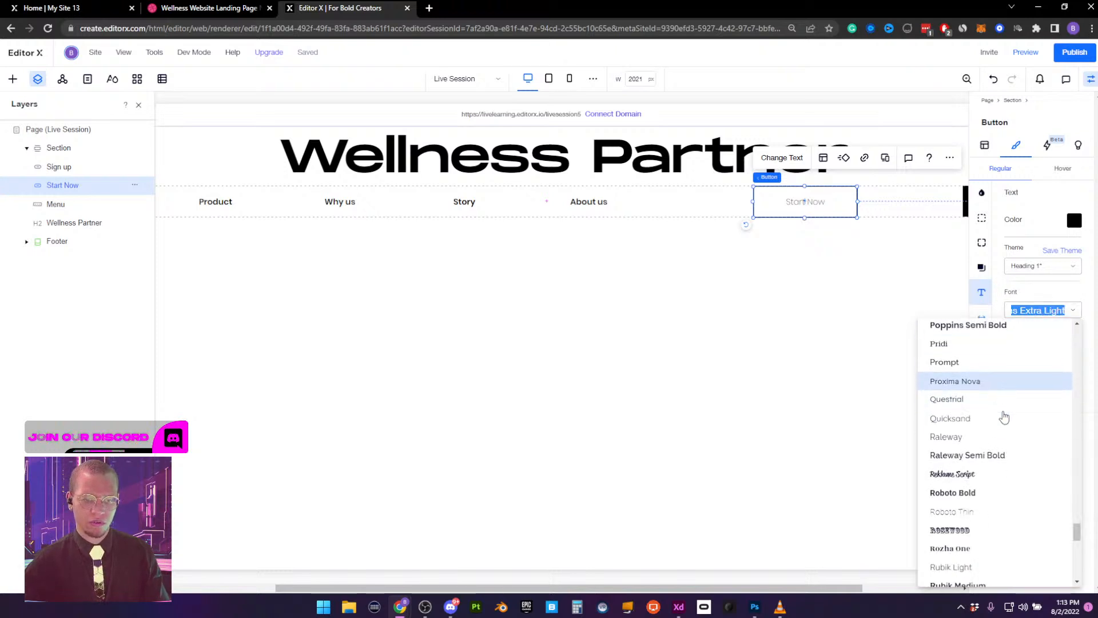
scroll(1003, 417, up, 3)
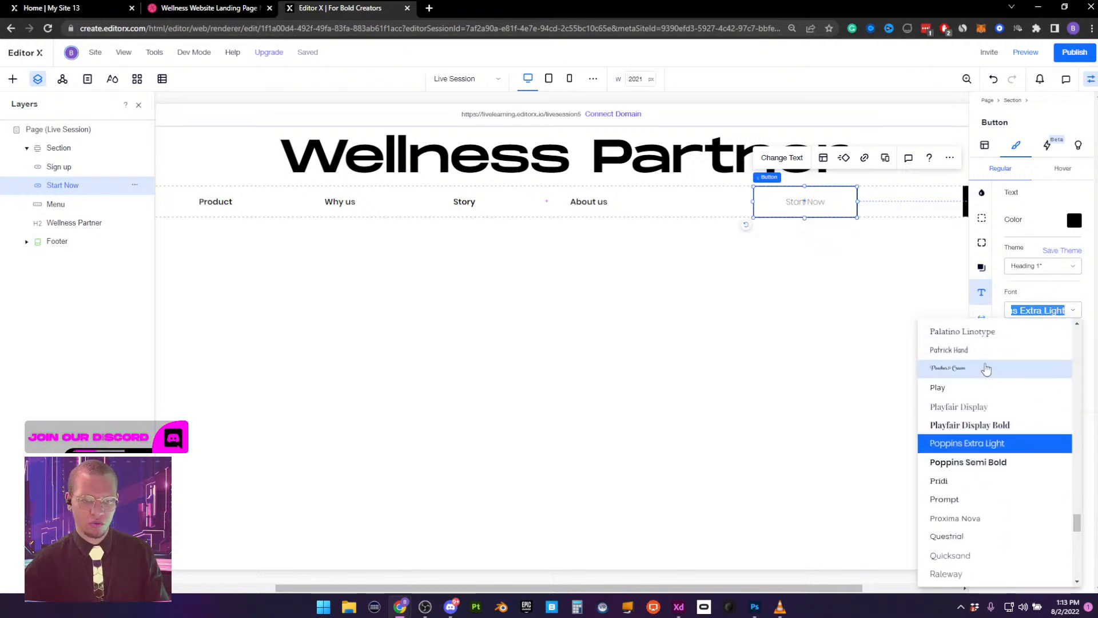
text(Montserrat B)
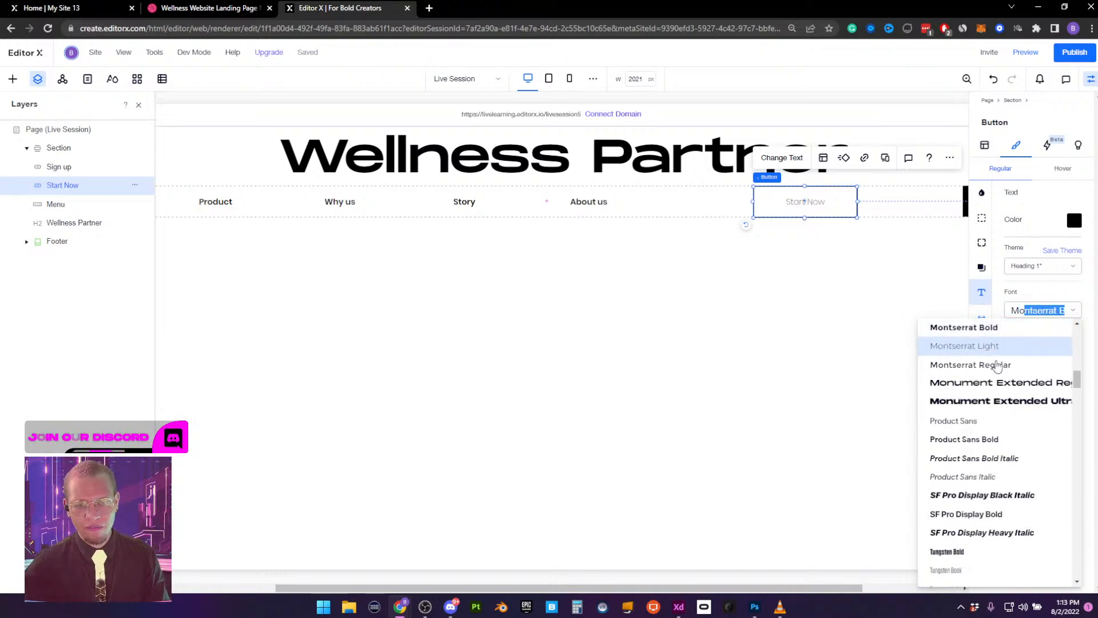
click(1001, 383)
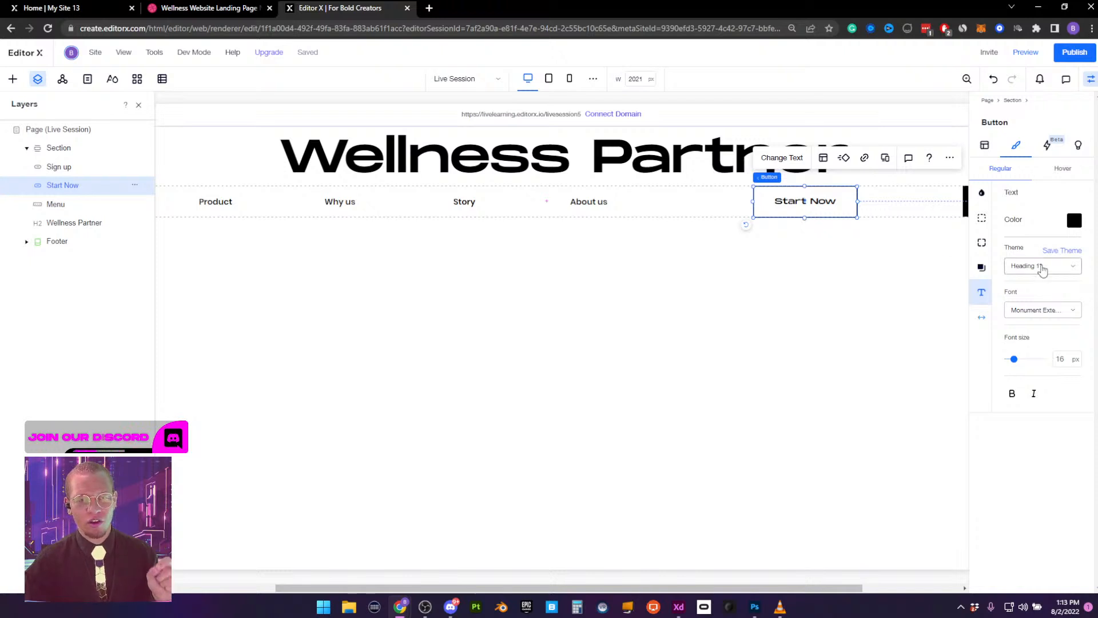
click(1039, 266)
click(1011, 468)
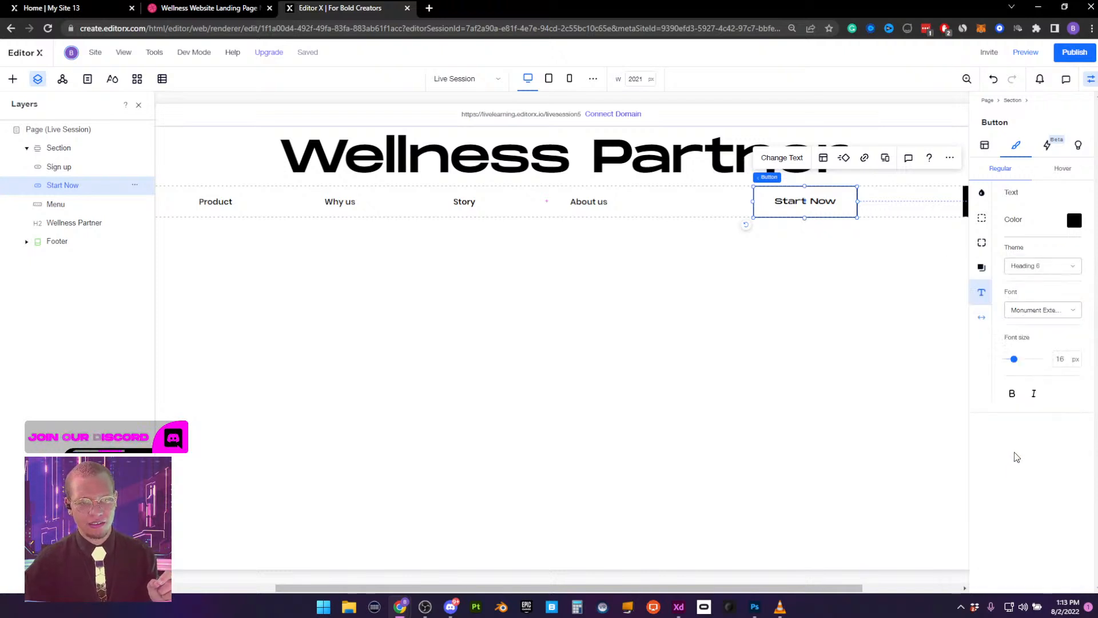
click(1090, 84)
Apply the Heading 6 text theme to the Sign up button
click(1008, 200)
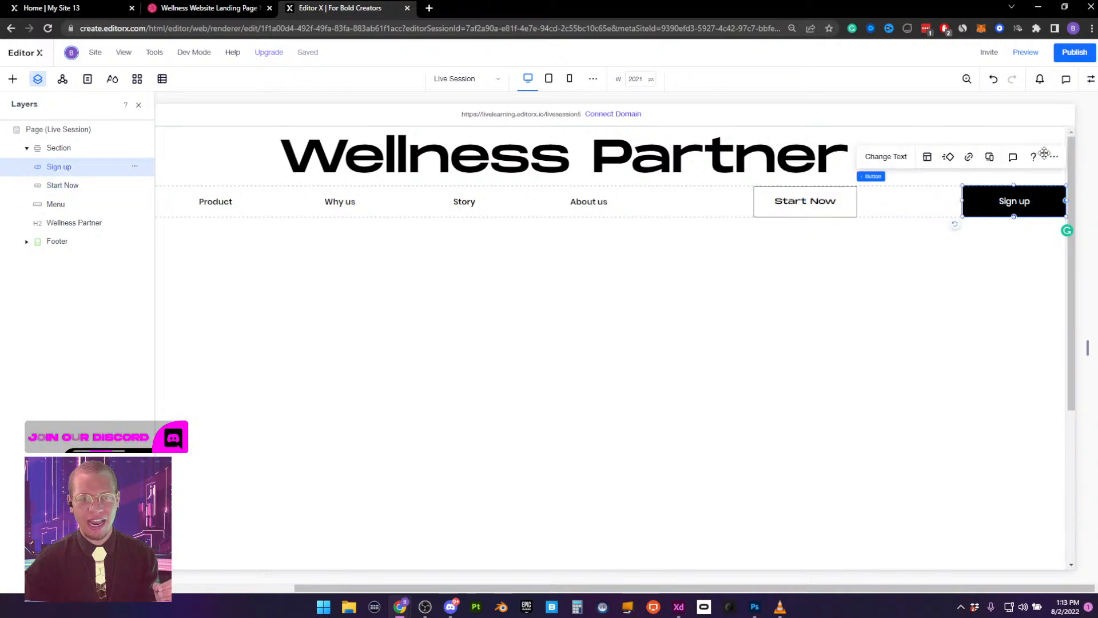
click(1091, 80)
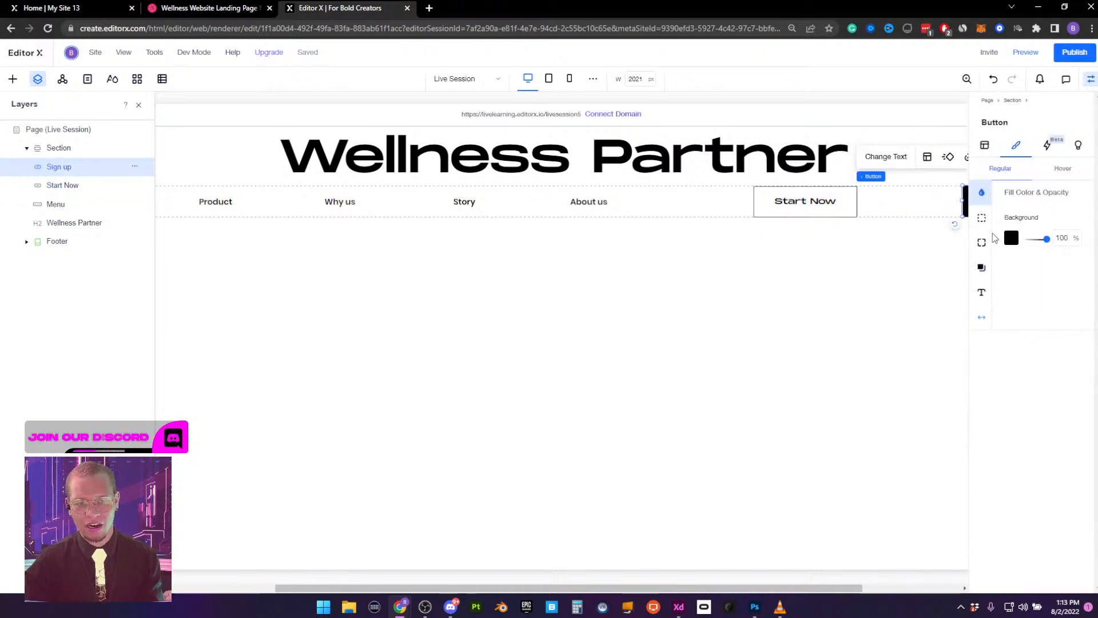
click(982, 293)
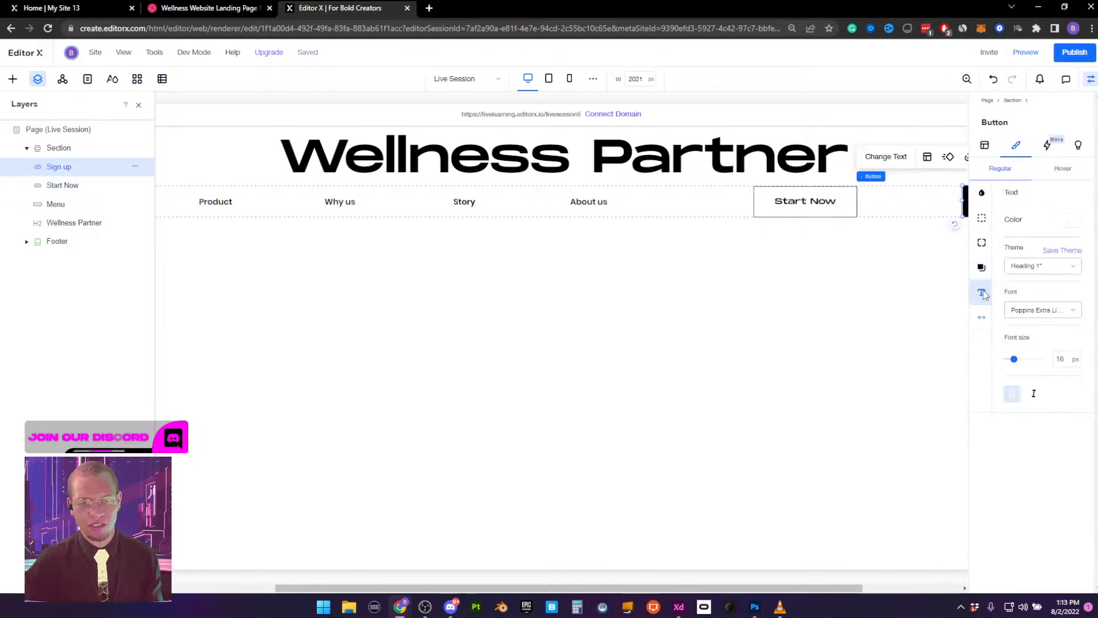
click(1061, 267)
click(1006, 462)
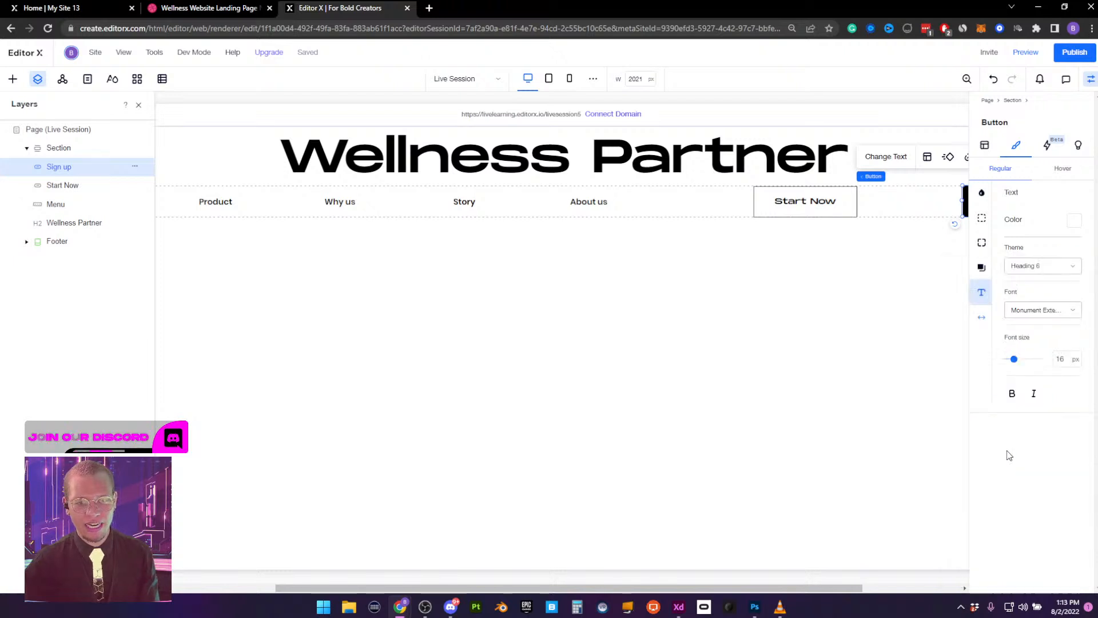
click(1091, 80)
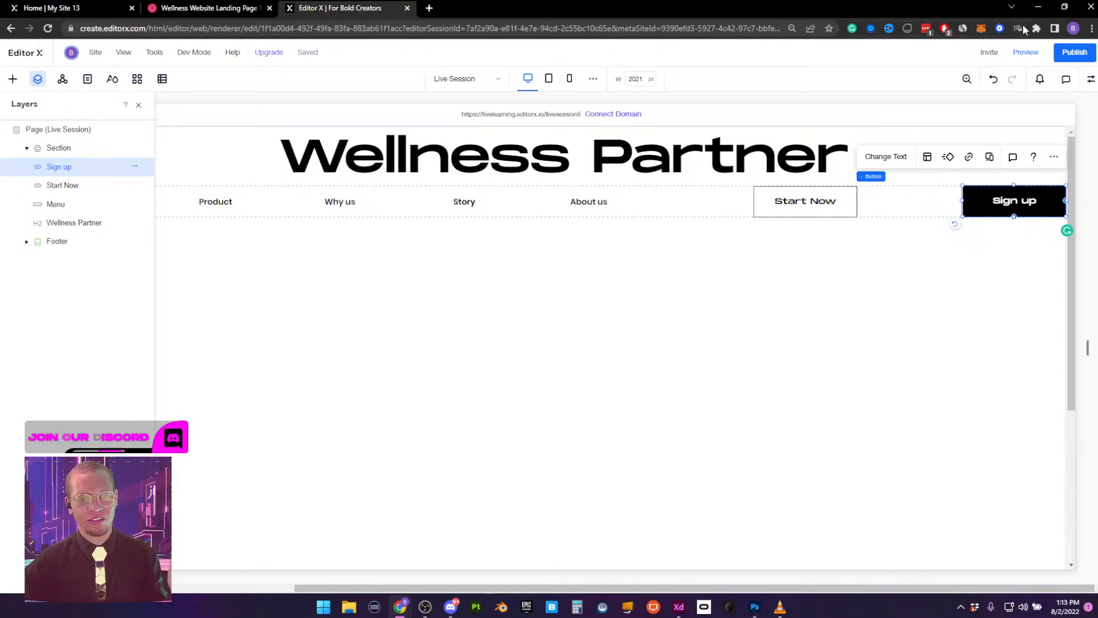
Apply the Heading 6 text theme to the header's navigation menu
click(587, 211)
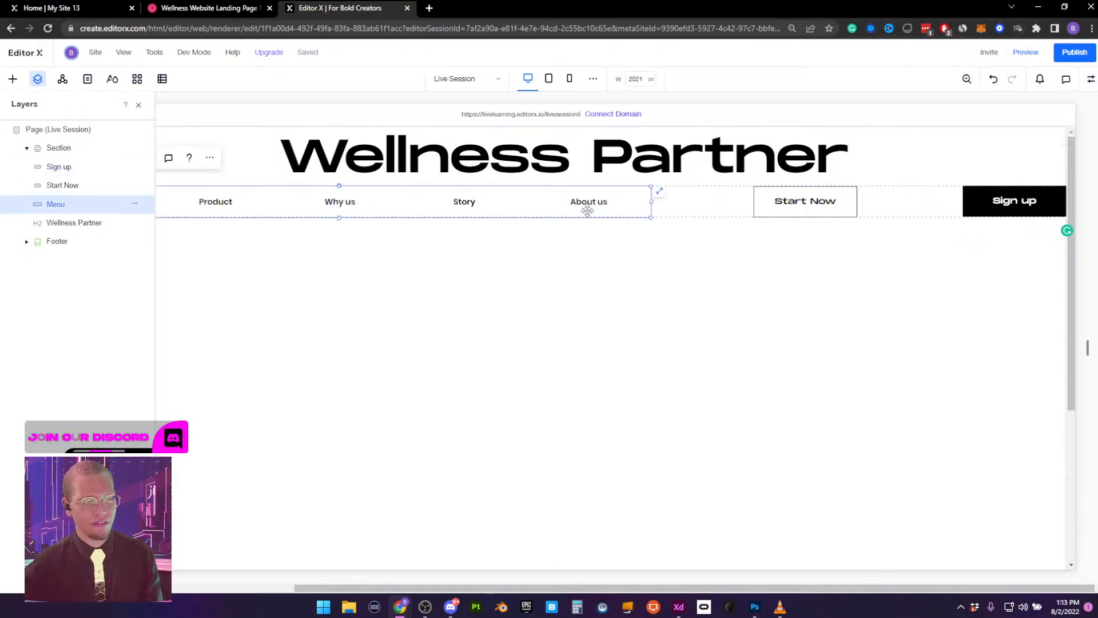
click(1091, 78)
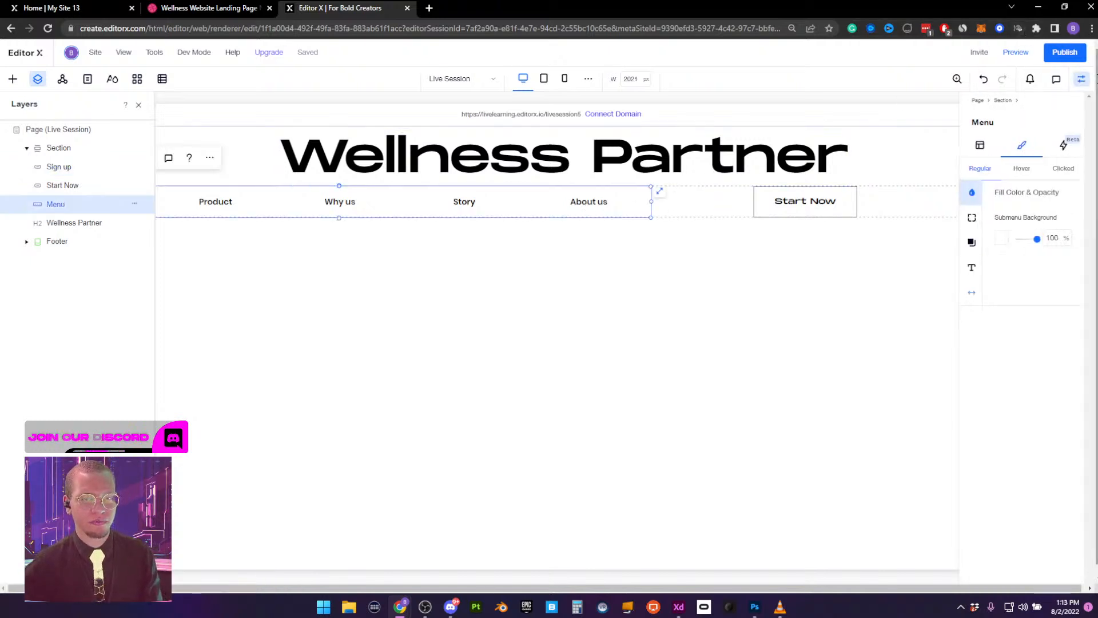
click(982, 269)
click(1048, 317)
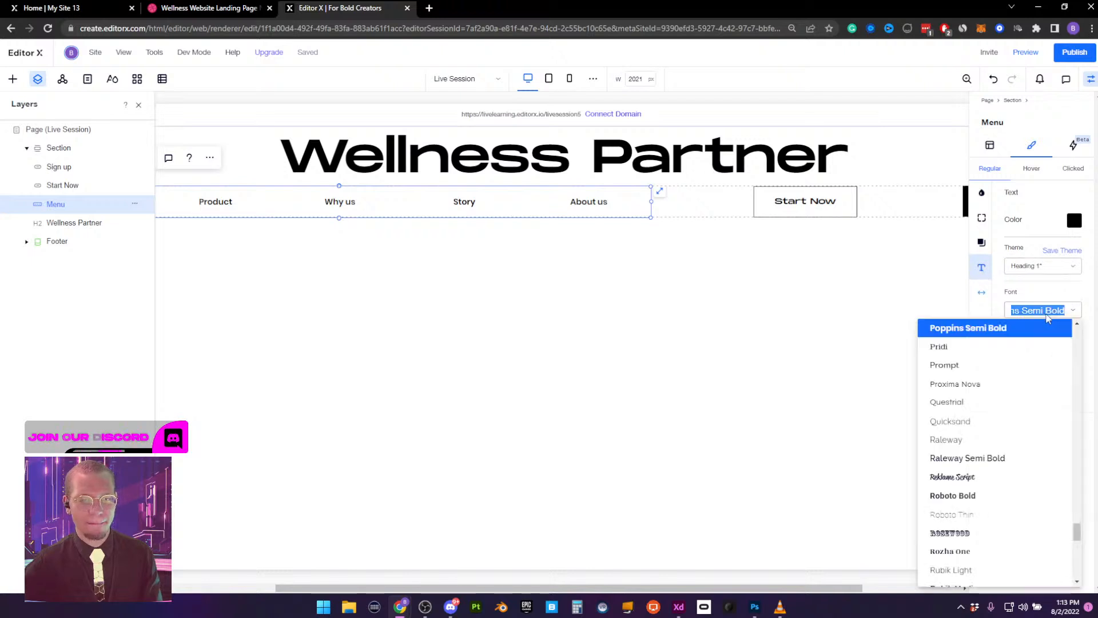
scroll(1015, 372, up, 1)
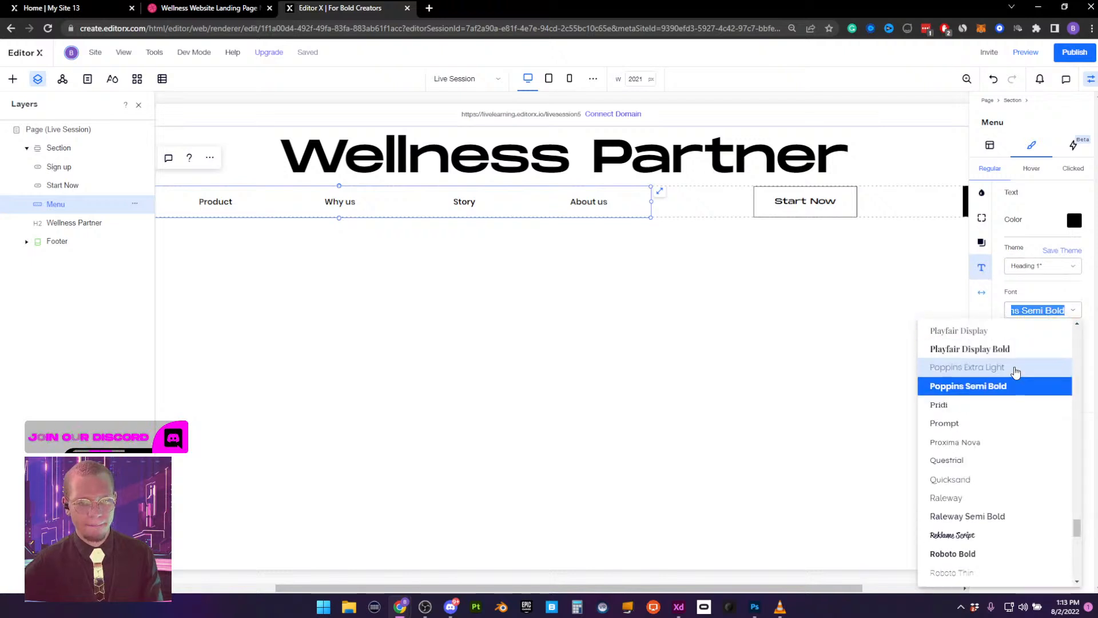
scroll(1015, 372, up, 2)
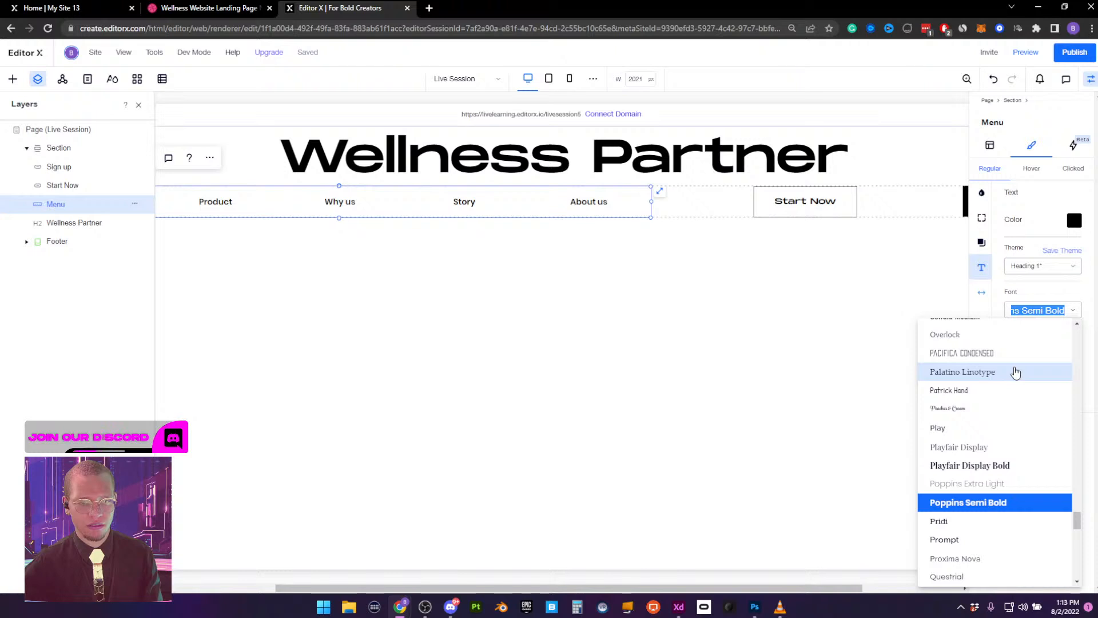
click(1066, 267)
click(1066, 266)
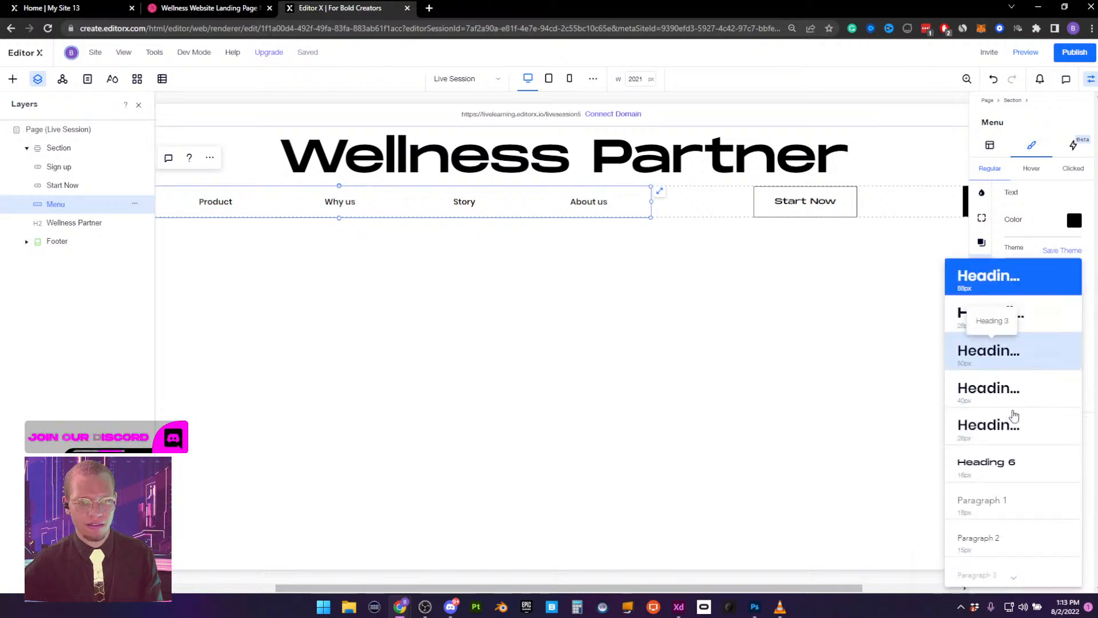
click(1005, 462)
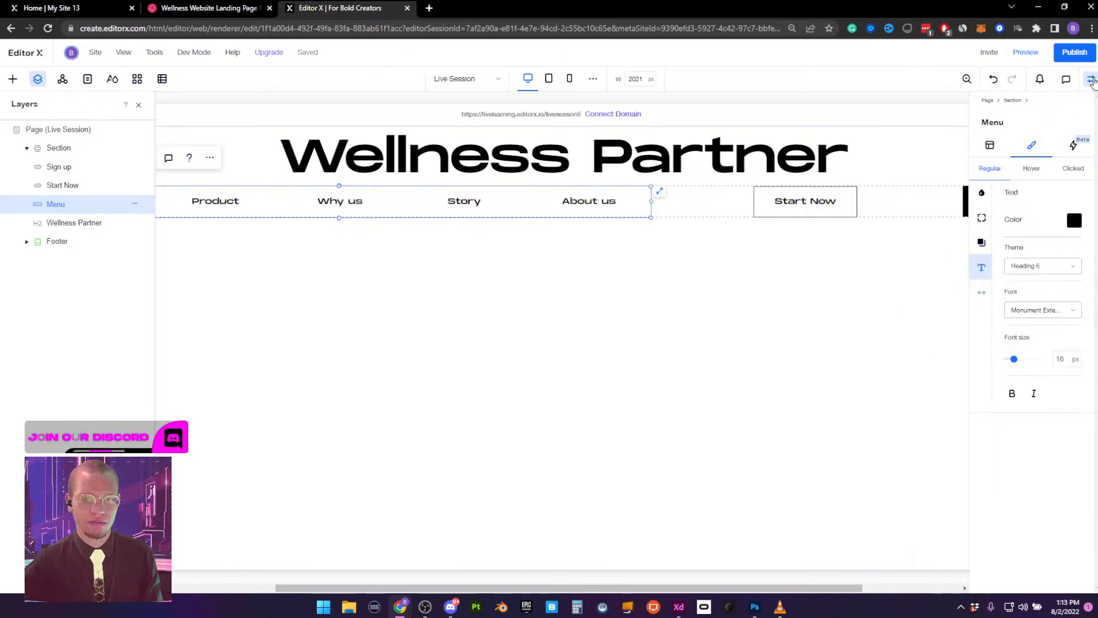
click(1091, 79)
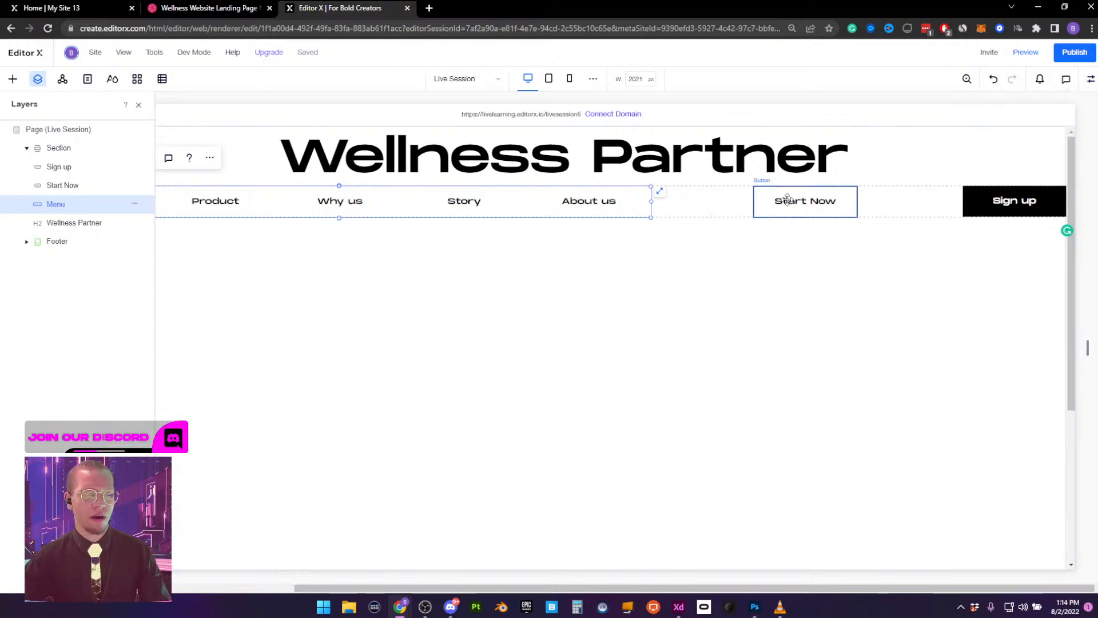
click(139, 108)
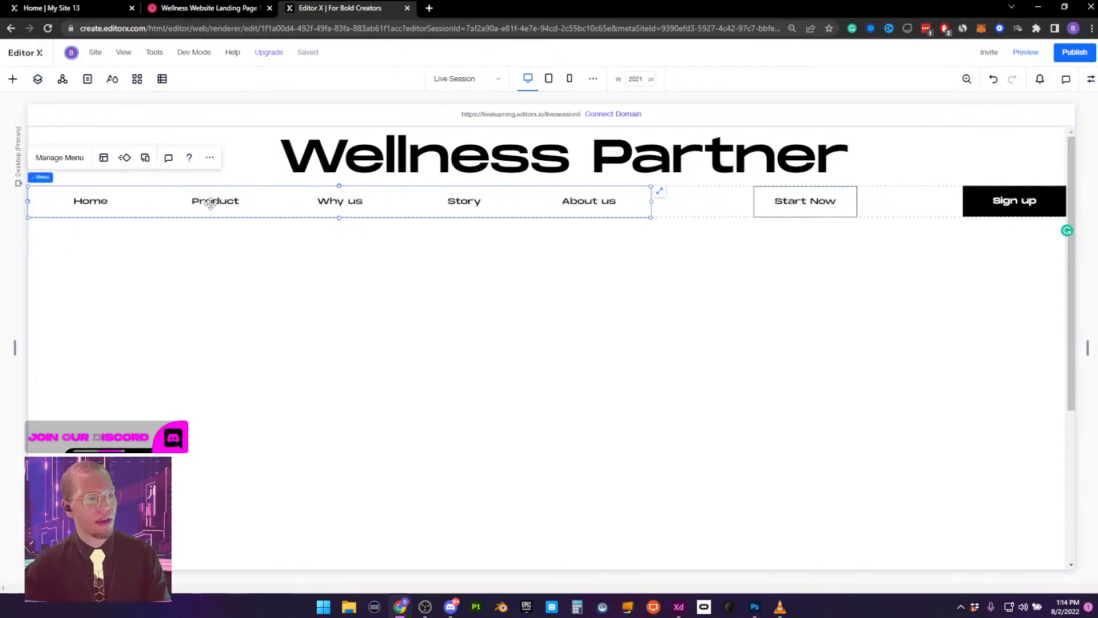
click(37, 79)
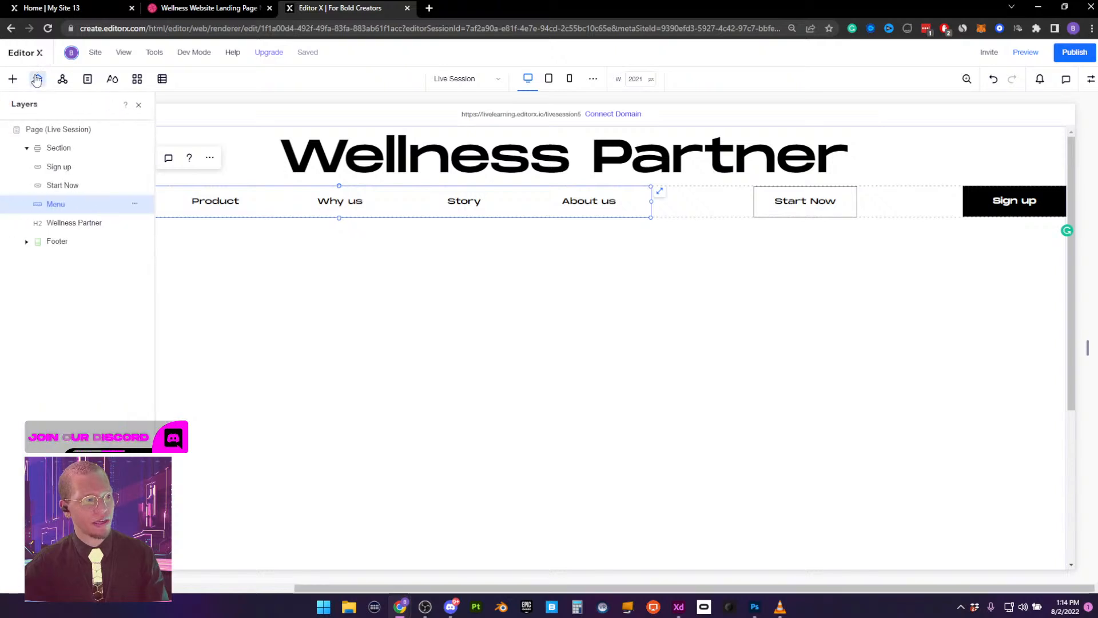
shift+click(816, 200)
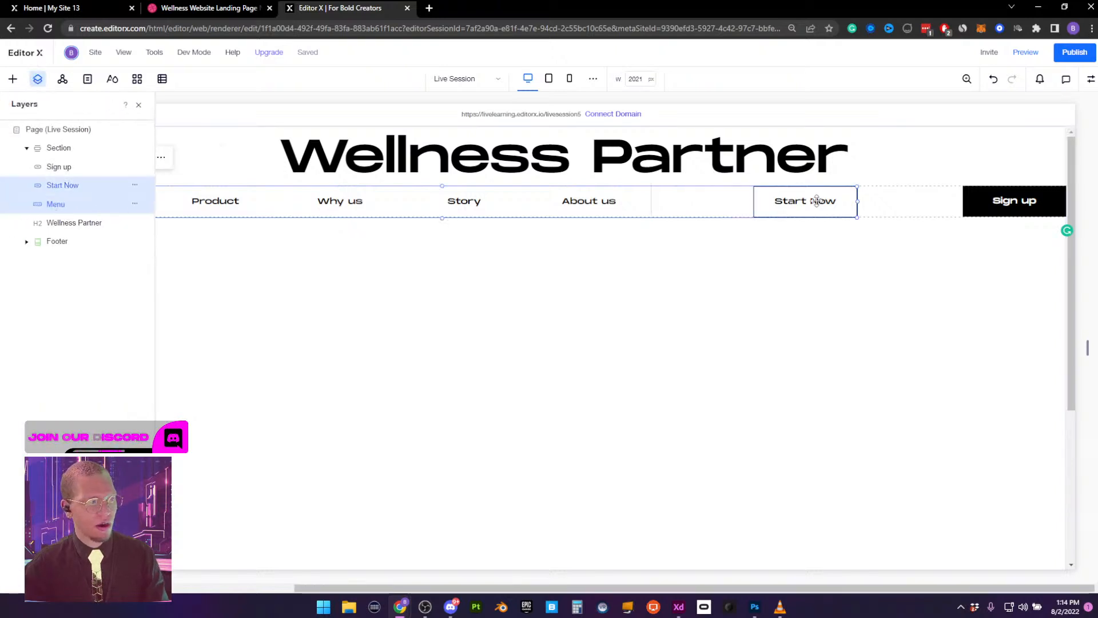
click(846, 275)
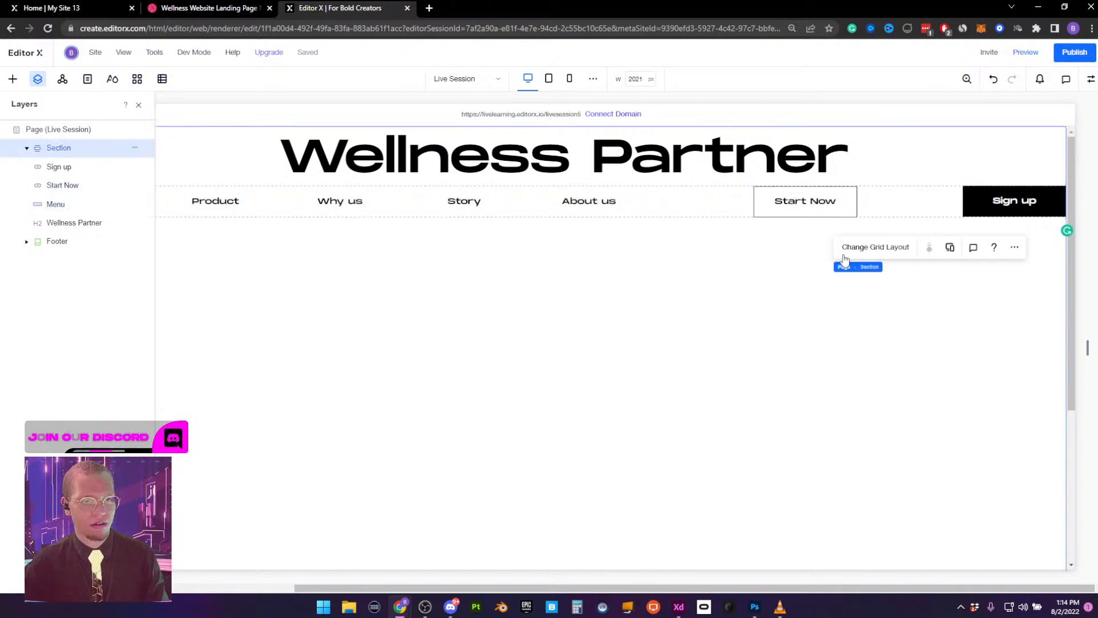
Change the outlined Start Now button's label to "log in"
click(815, 201)
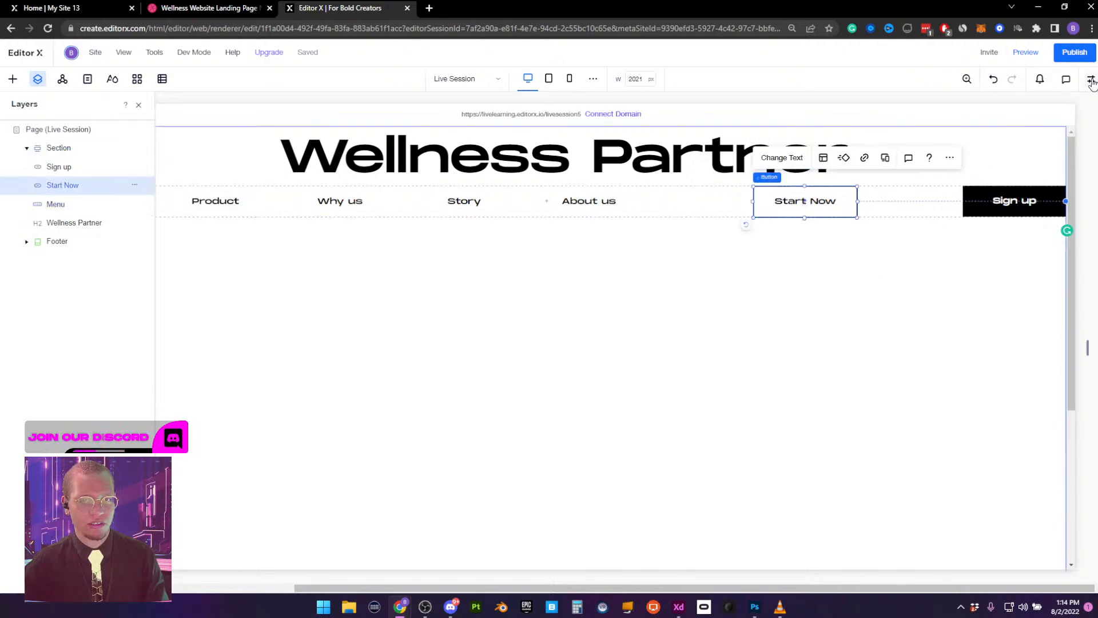
click(781, 157)
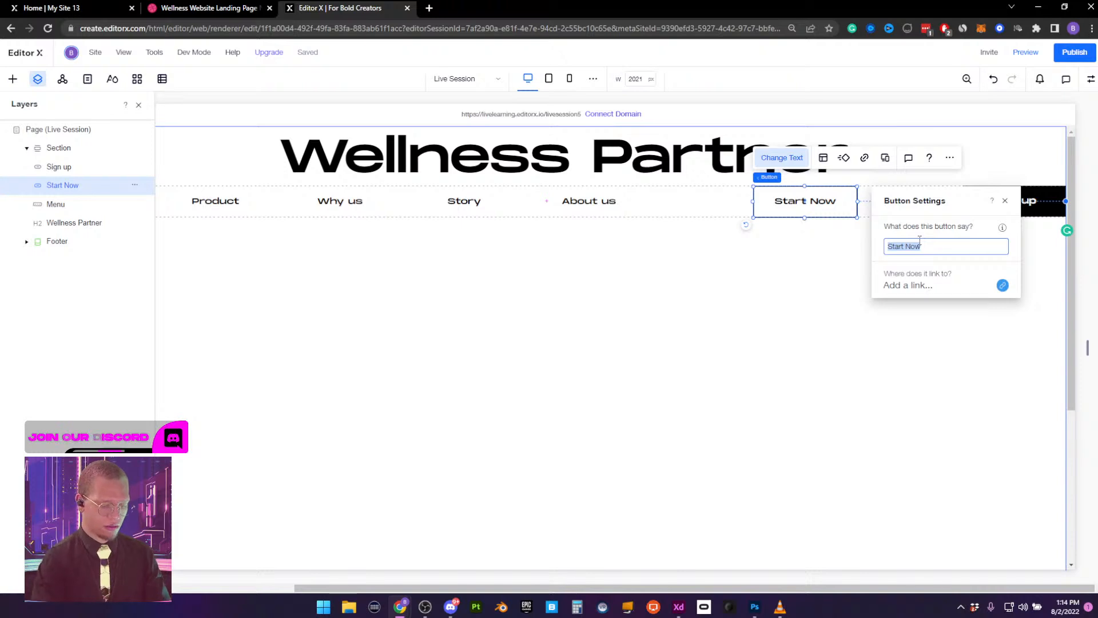
text(log in)
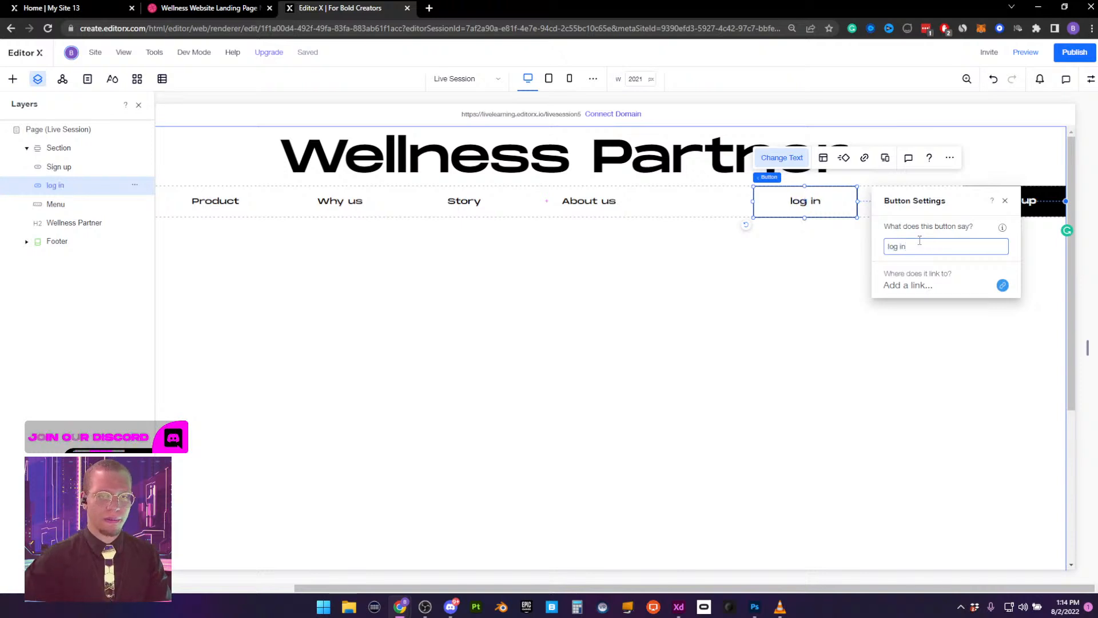
click(789, 284)
click(788, 199)
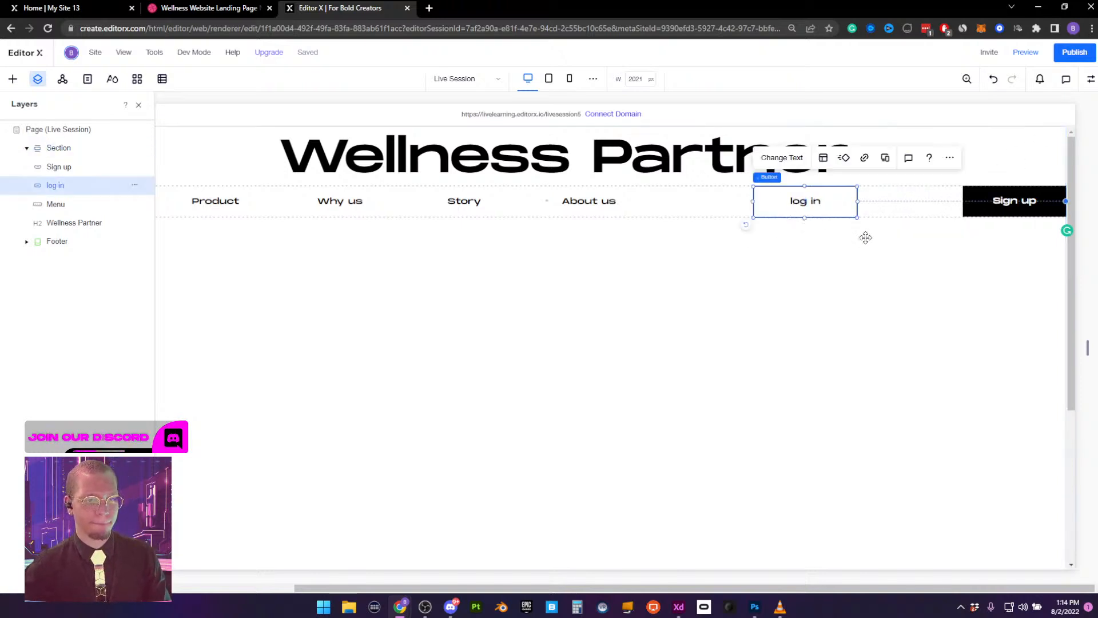
Check the header wording in the Dribbble reference and capitalize the outlined button's label as "Log in"
click(218, 8)
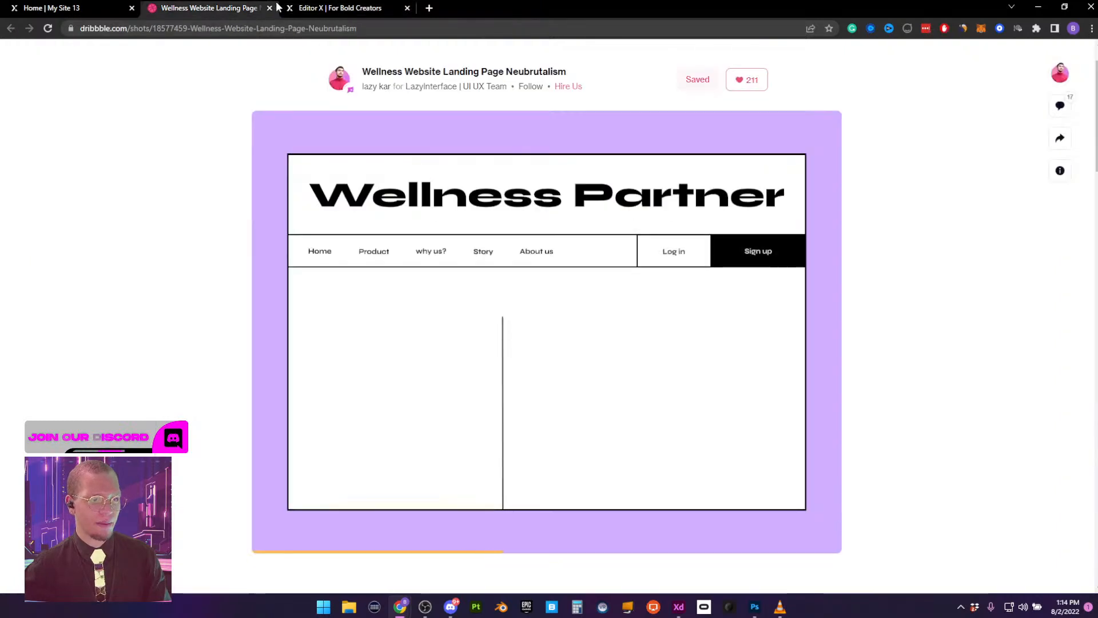
click(348, 6)
click(782, 157)
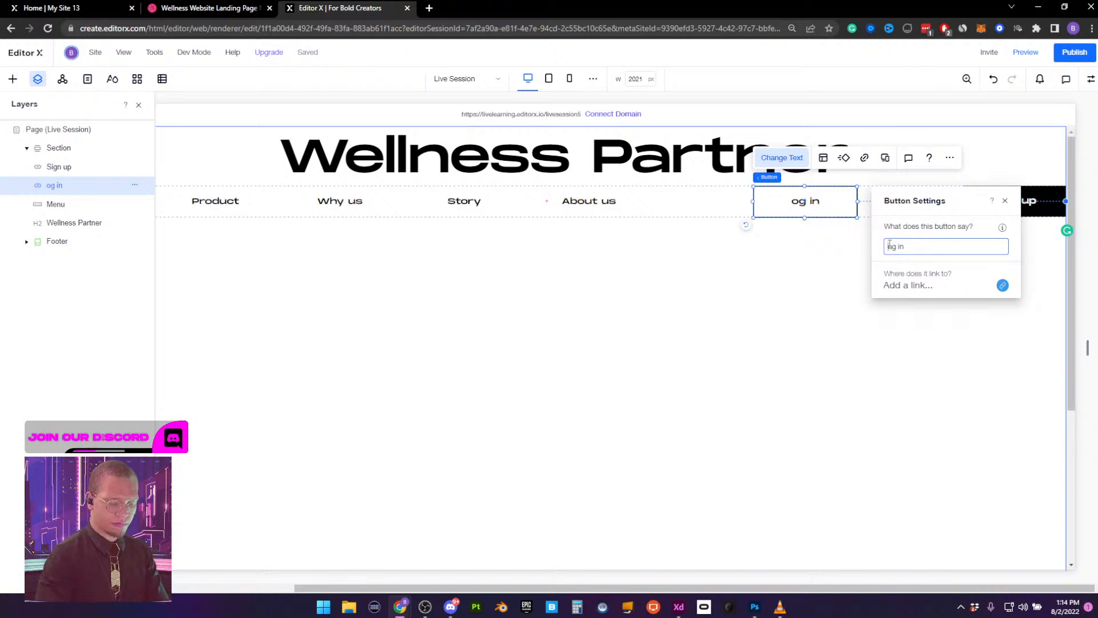
key(BackSpace)
text(L)
click(853, 352)
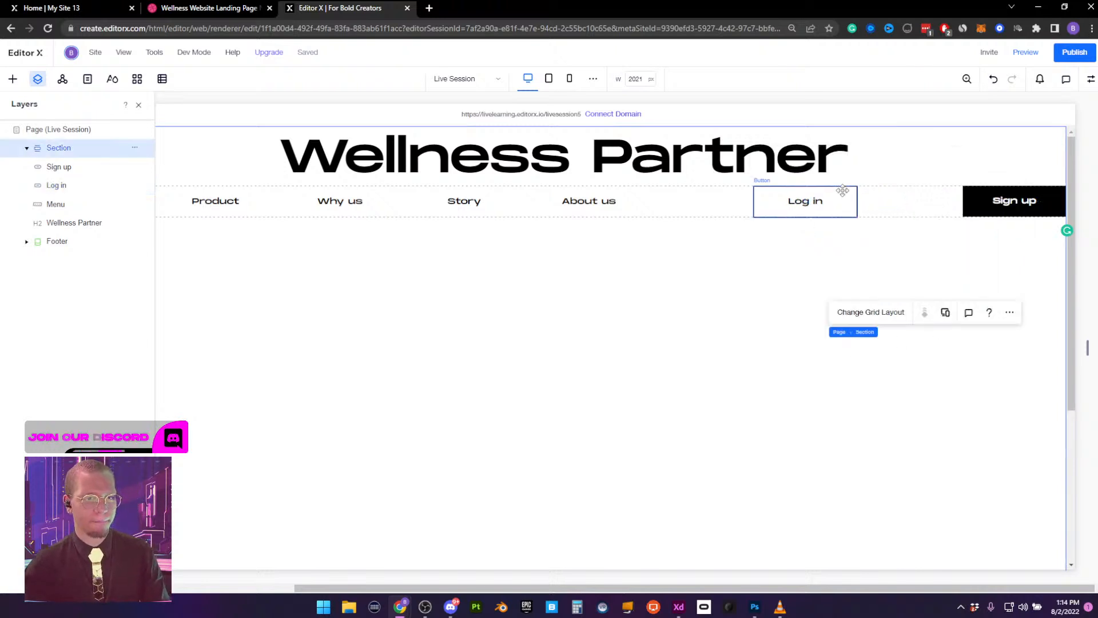
Place the navigation menu, Log in button and Sign up button together in one container
click(531, 209)
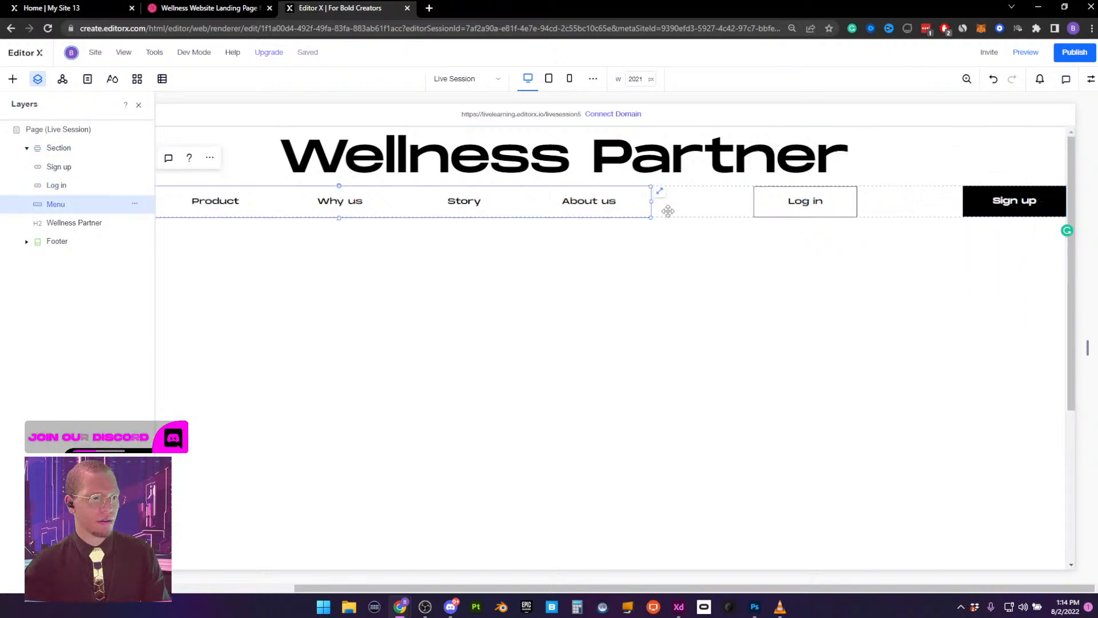
shift+click(797, 211)
shift+click(1008, 200)
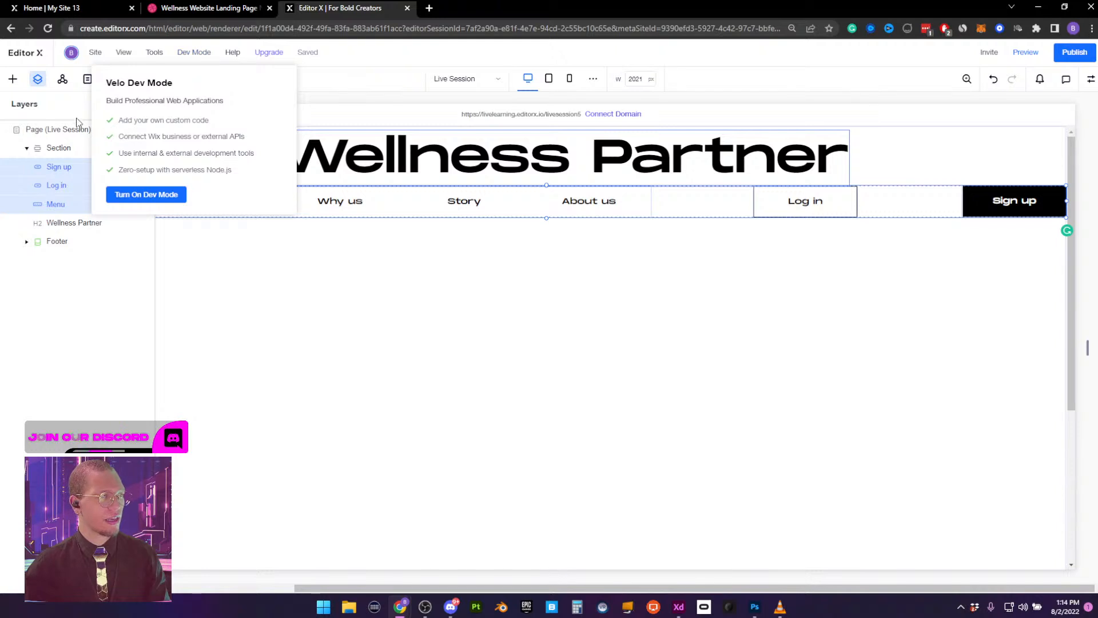
click(139, 107)
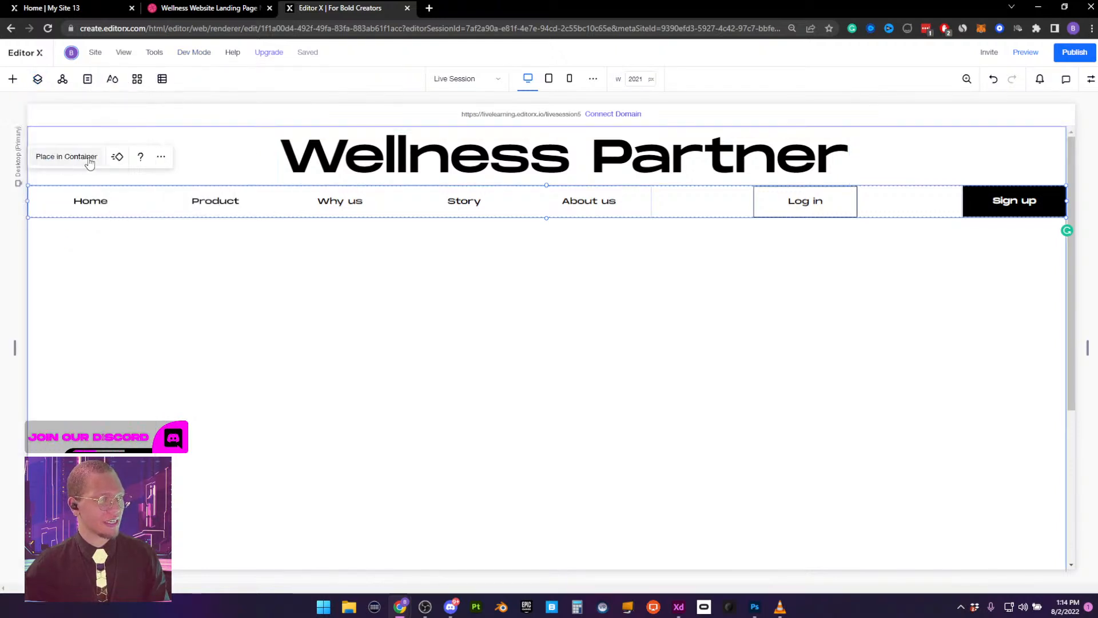
click(75, 163)
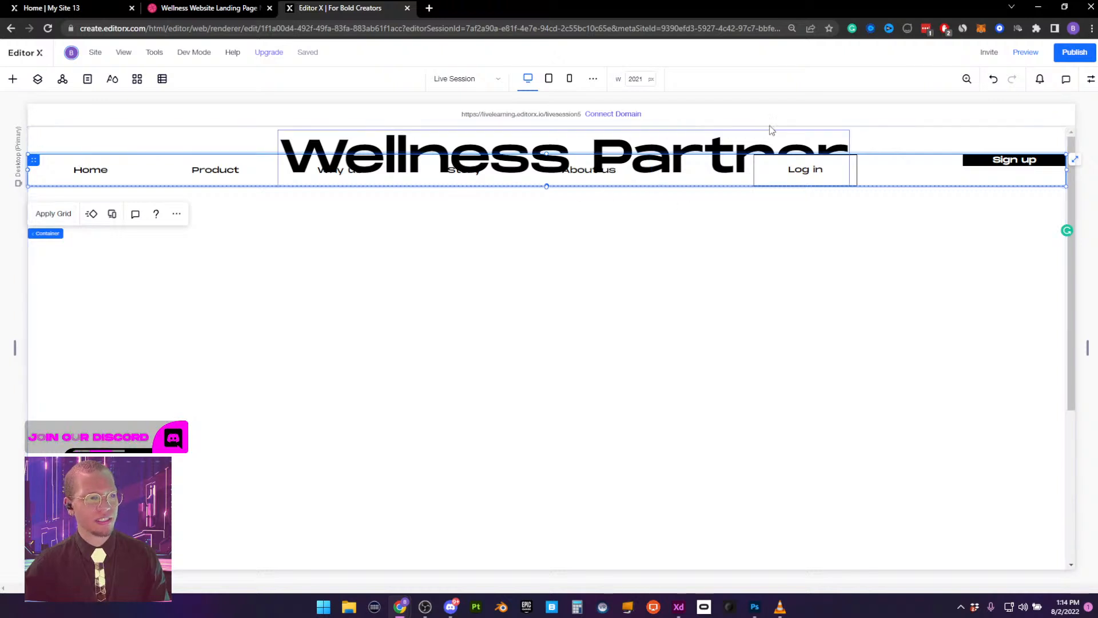
Assign the new navigation container to only the second row of the section's grid, below the Wellness Partner title
click(1090, 80)
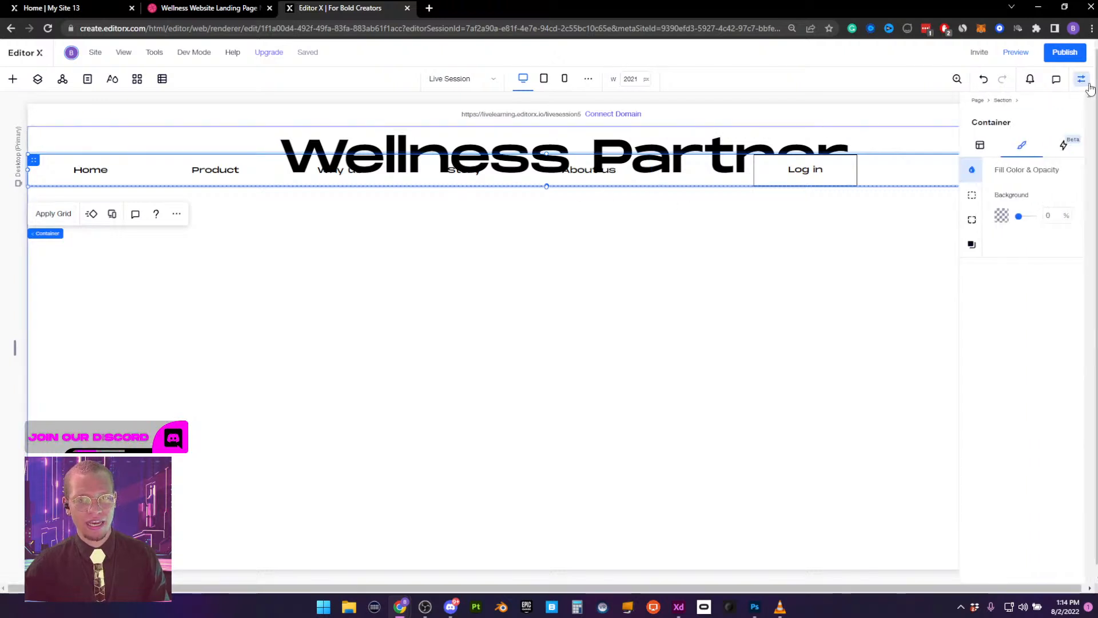
click(1082, 80)
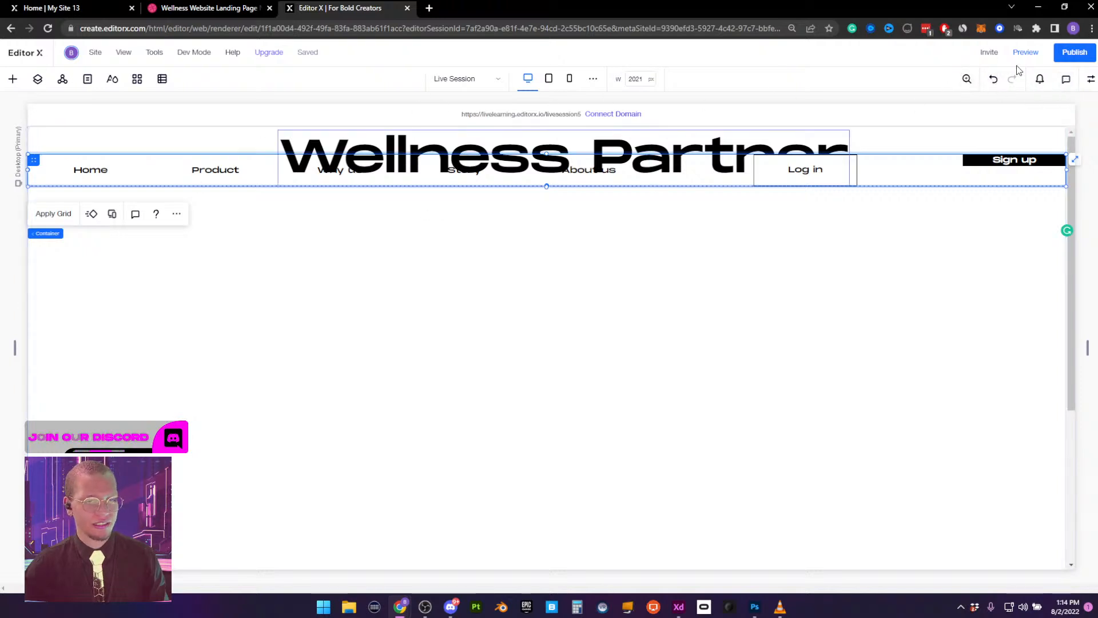
click(1087, 81)
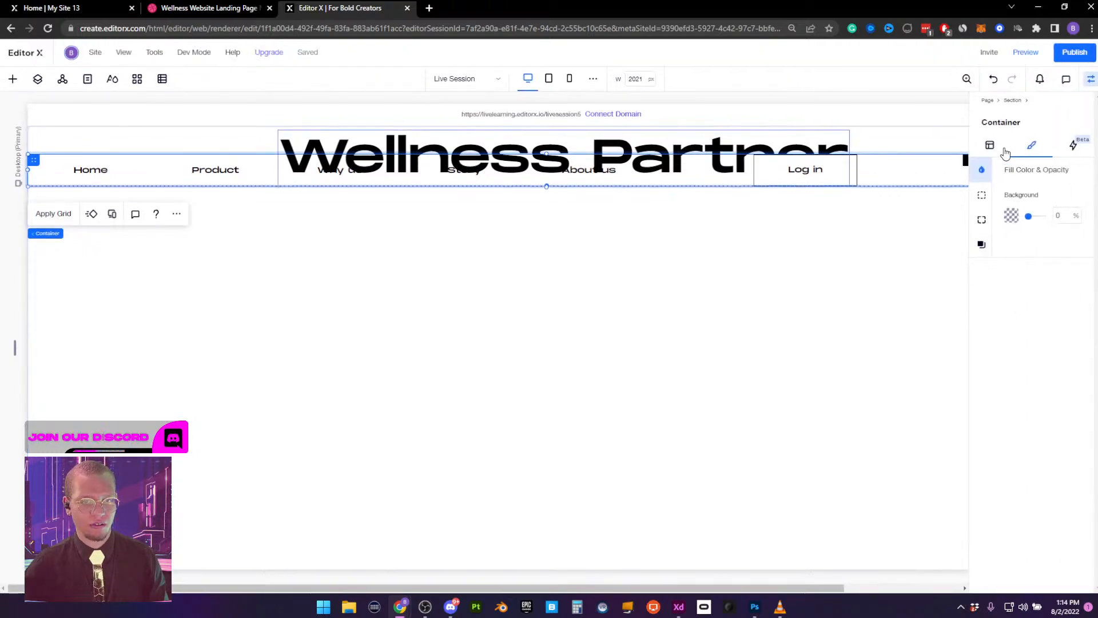
mouse_move(1008, 507)
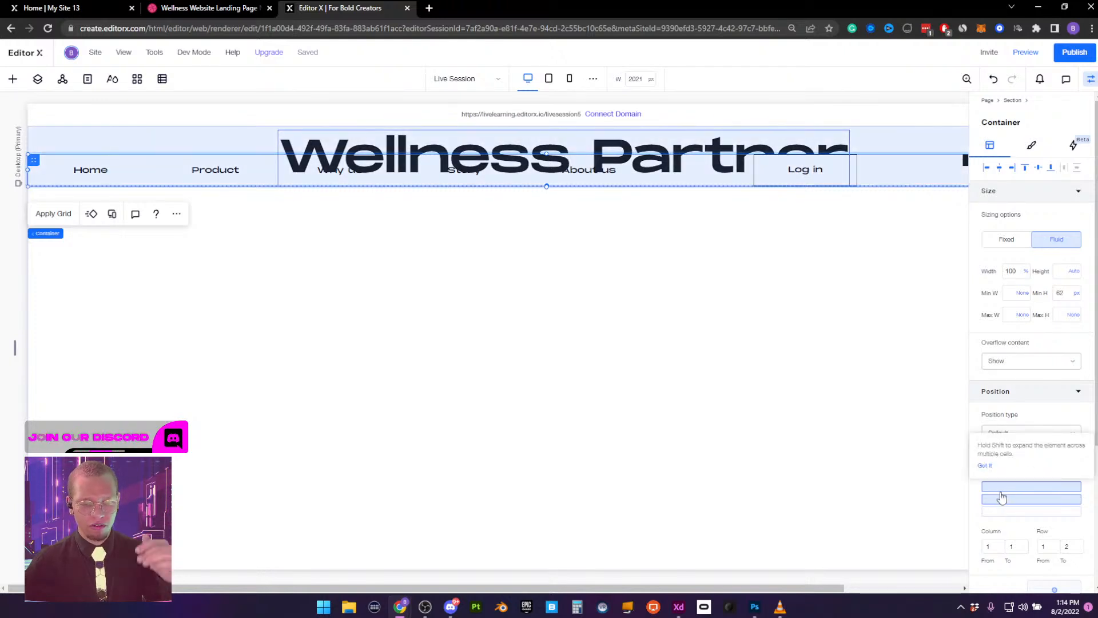
click(995, 503)
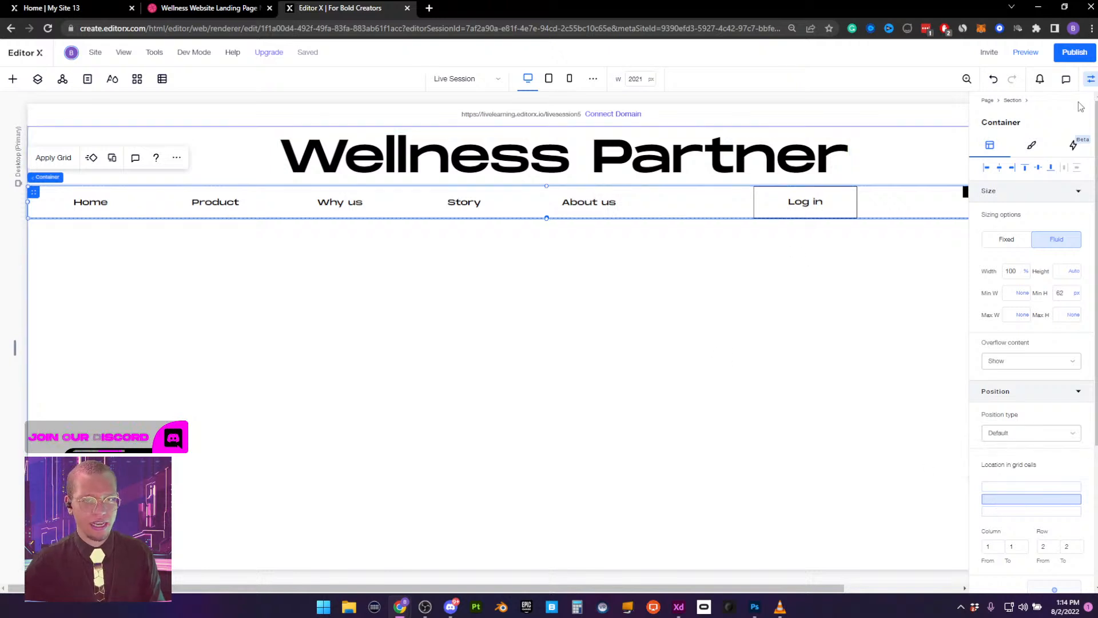
click(1090, 81)
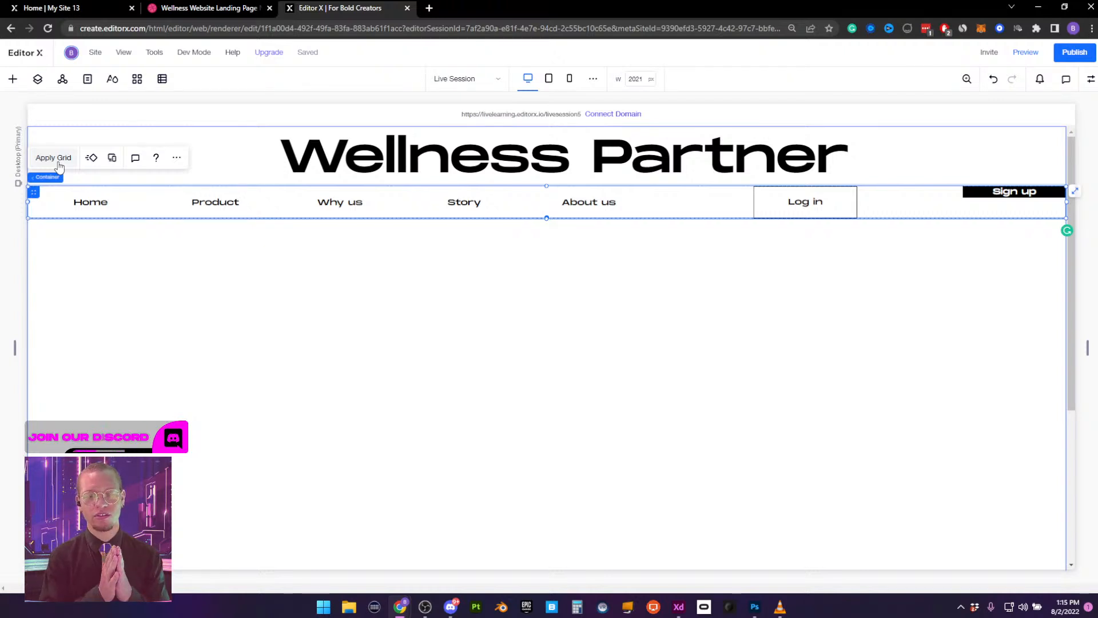
Set the Sign up button's minimum height to 100% and its width to 250 px
click(995, 191)
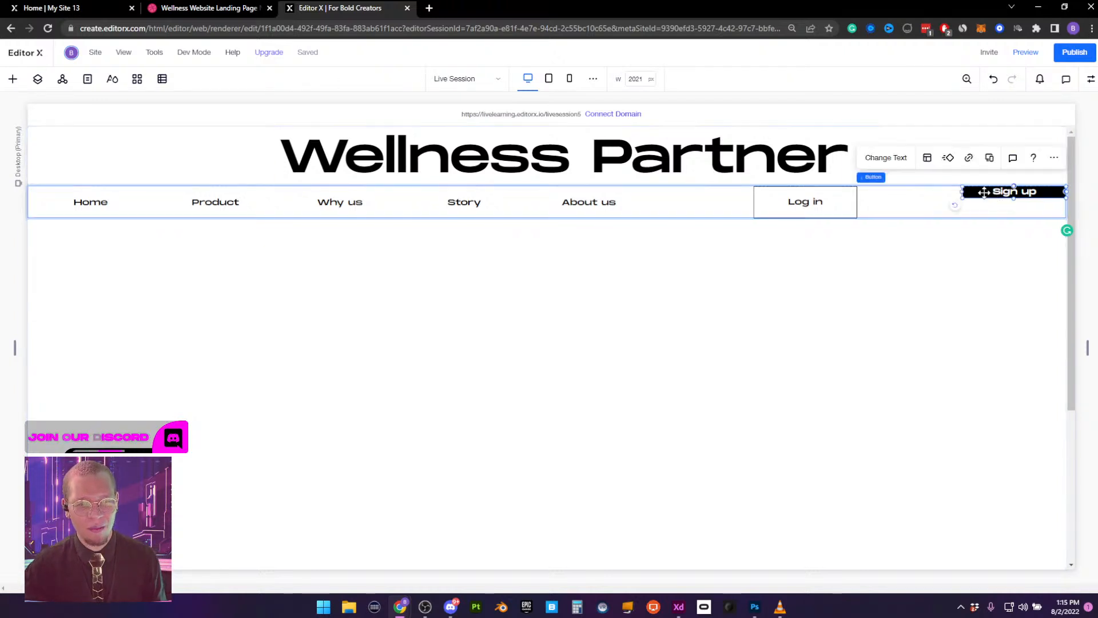
click(1090, 80)
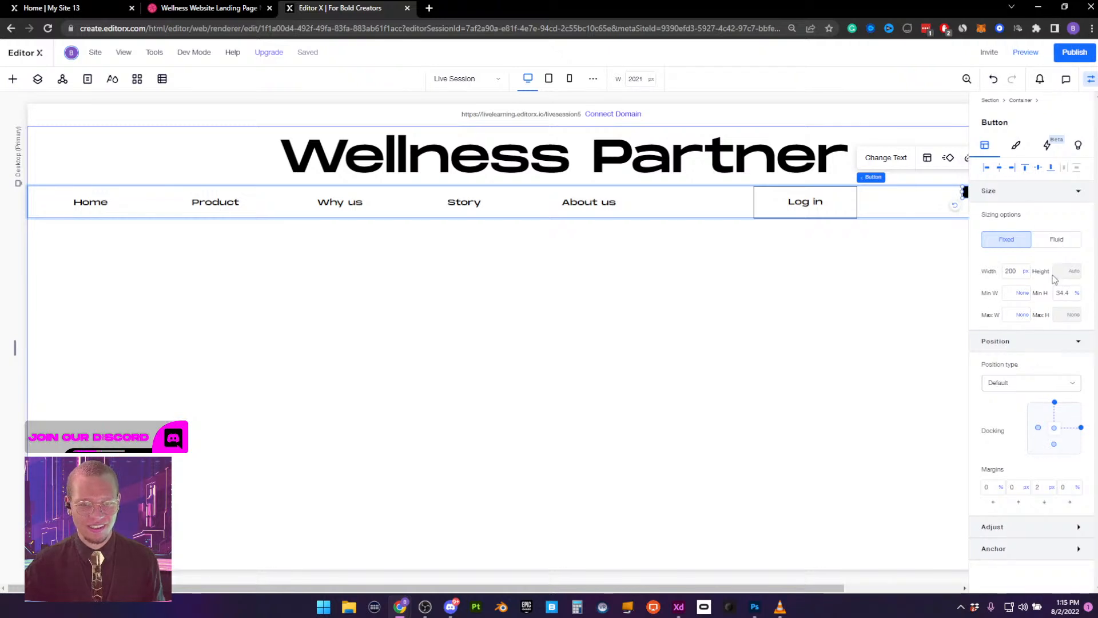
click(1062, 293)
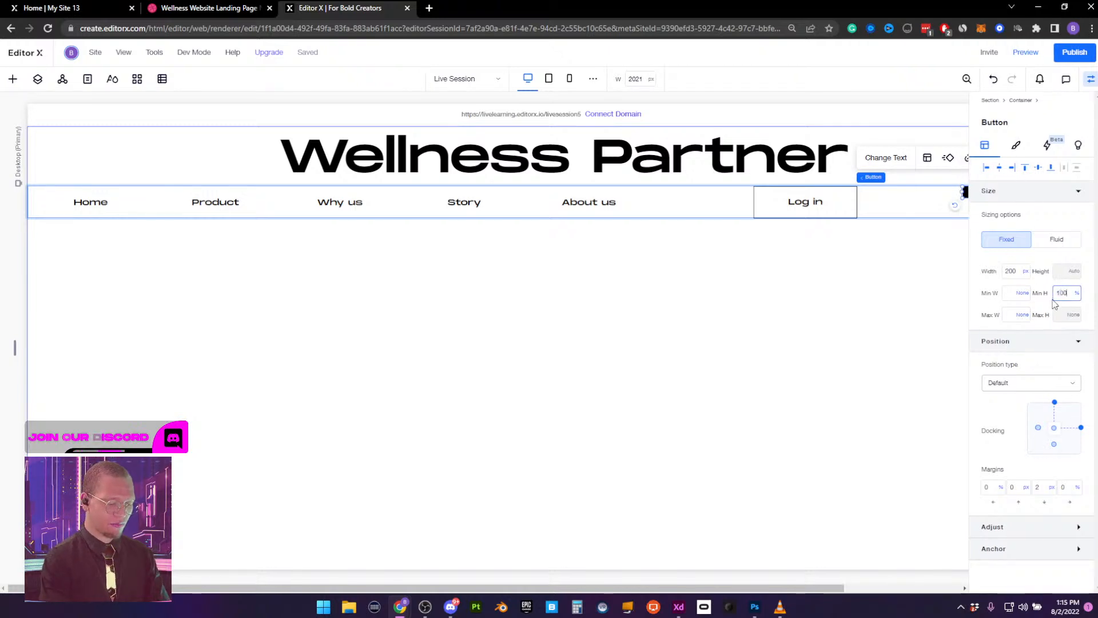
key(Return)
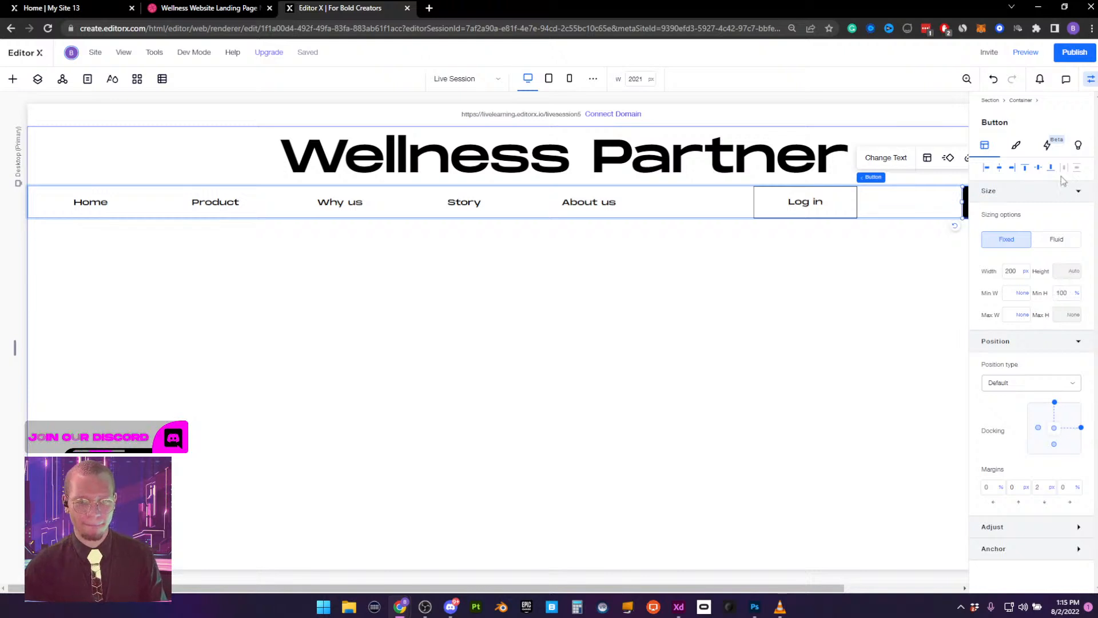
click(1012, 272)
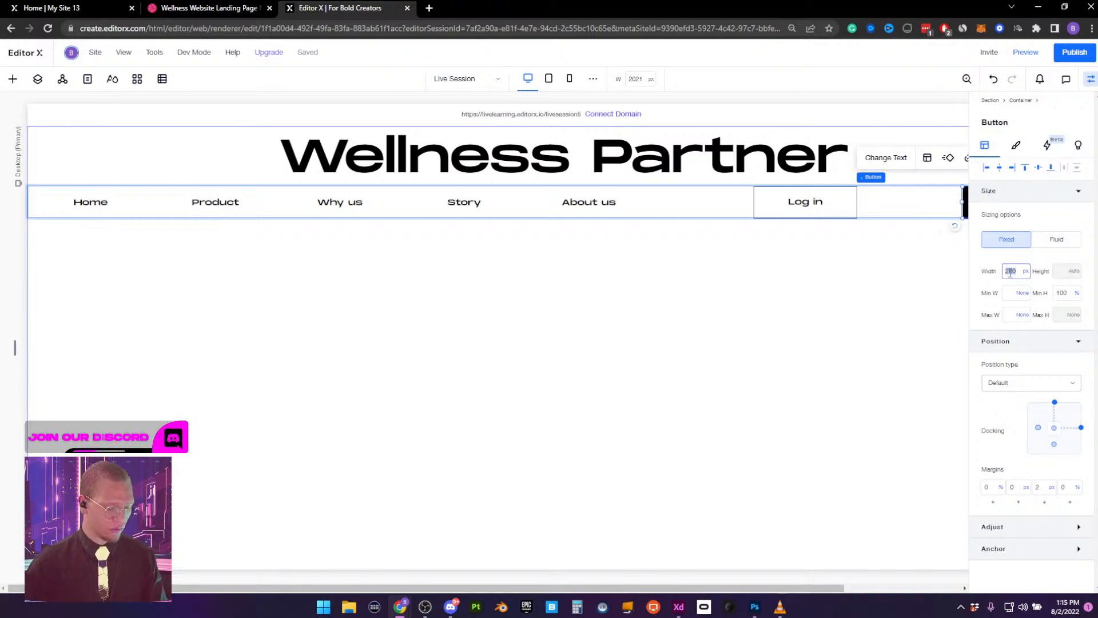
text(250)
key(Return)
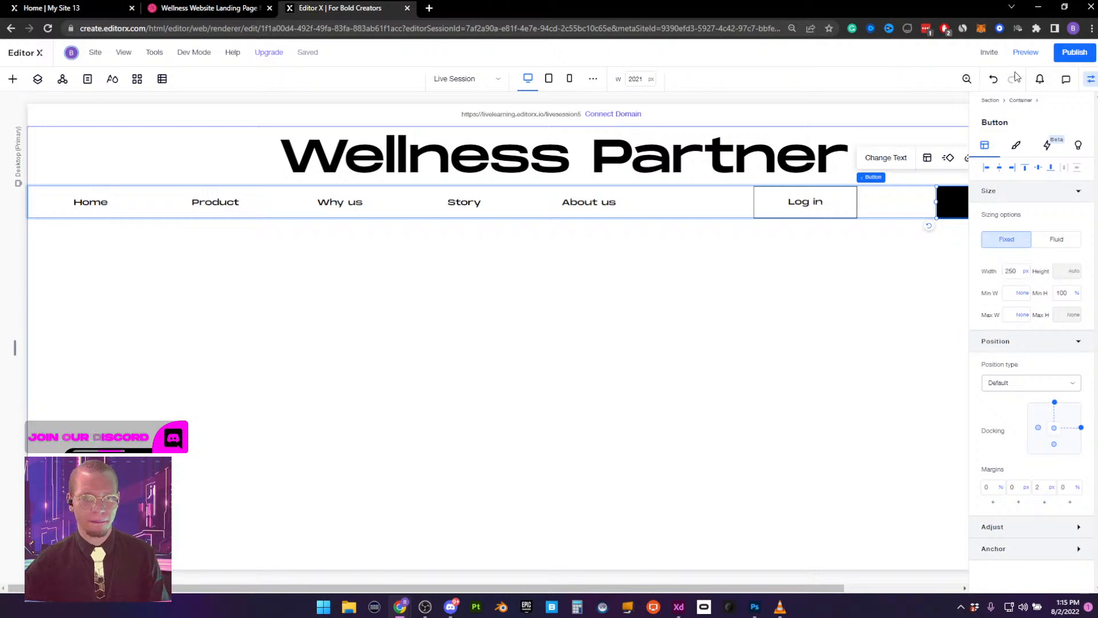
Apply a 3x1 grid layout to the container holding the menu, Log in and Sign up buttons
click(1090, 80)
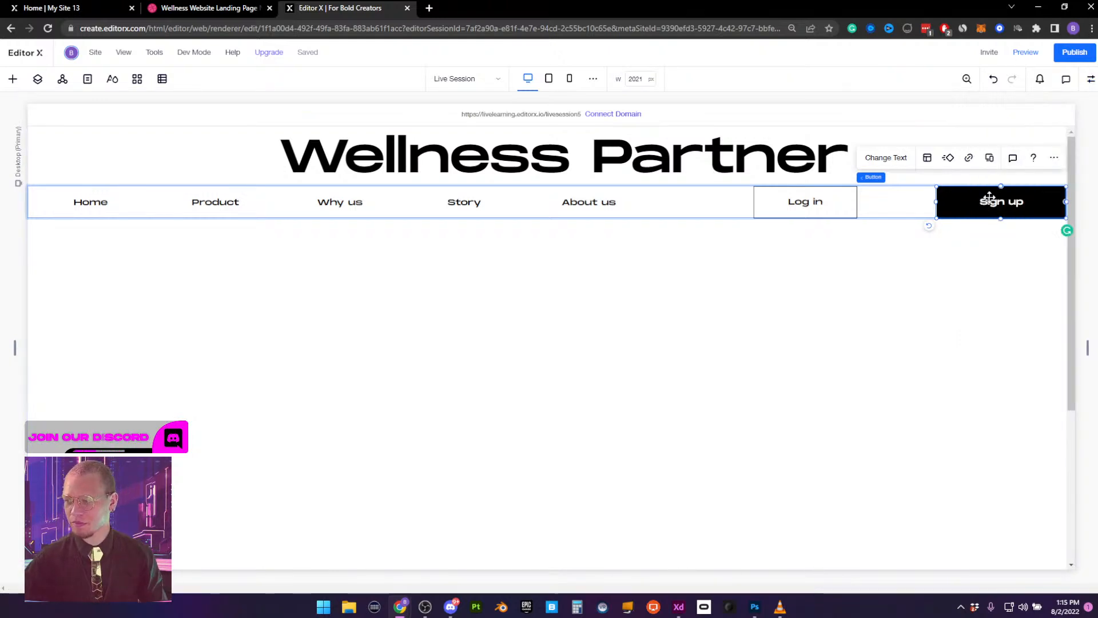
click(575, 207)
click(693, 207)
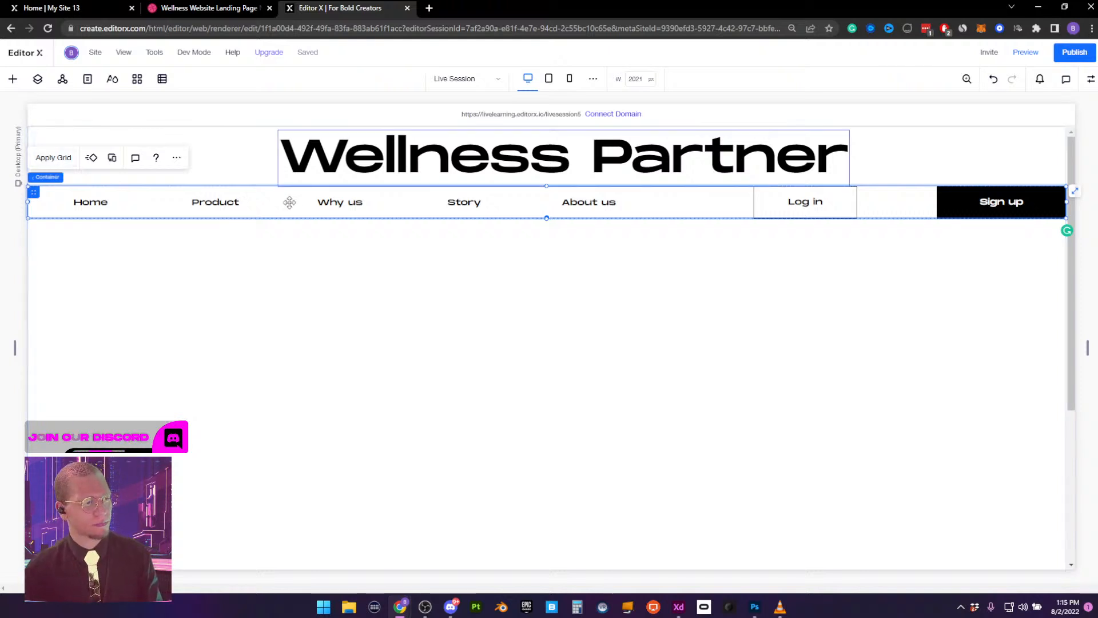
click(51, 159)
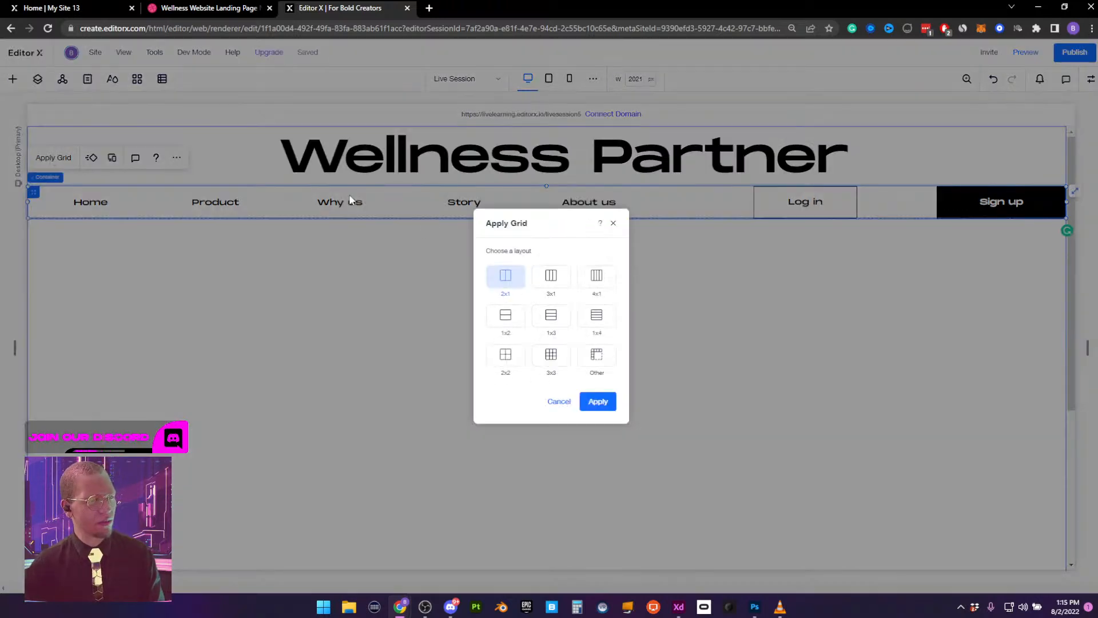
click(544, 287)
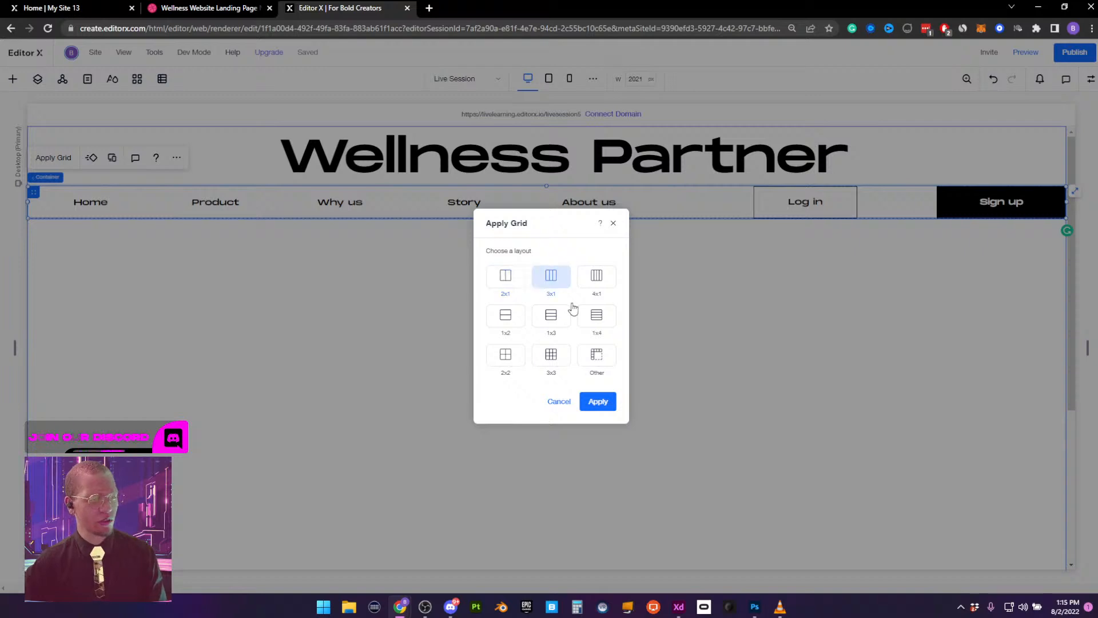
click(607, 404)
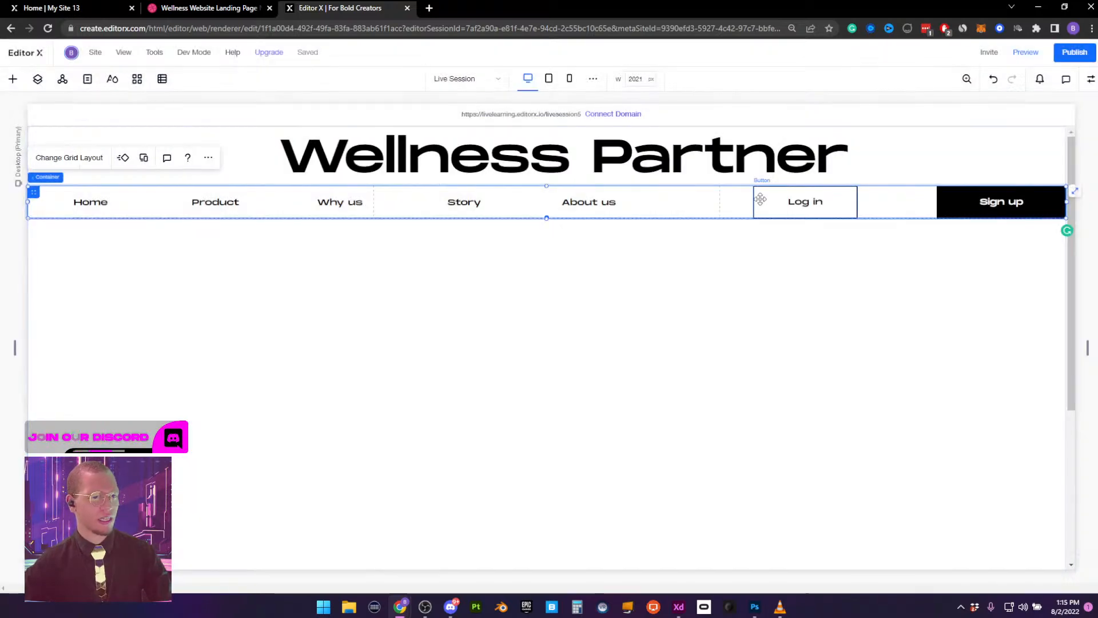
Place the navigation menu in only the first column of the container's grid and set its width to 100%
click(334, 212)
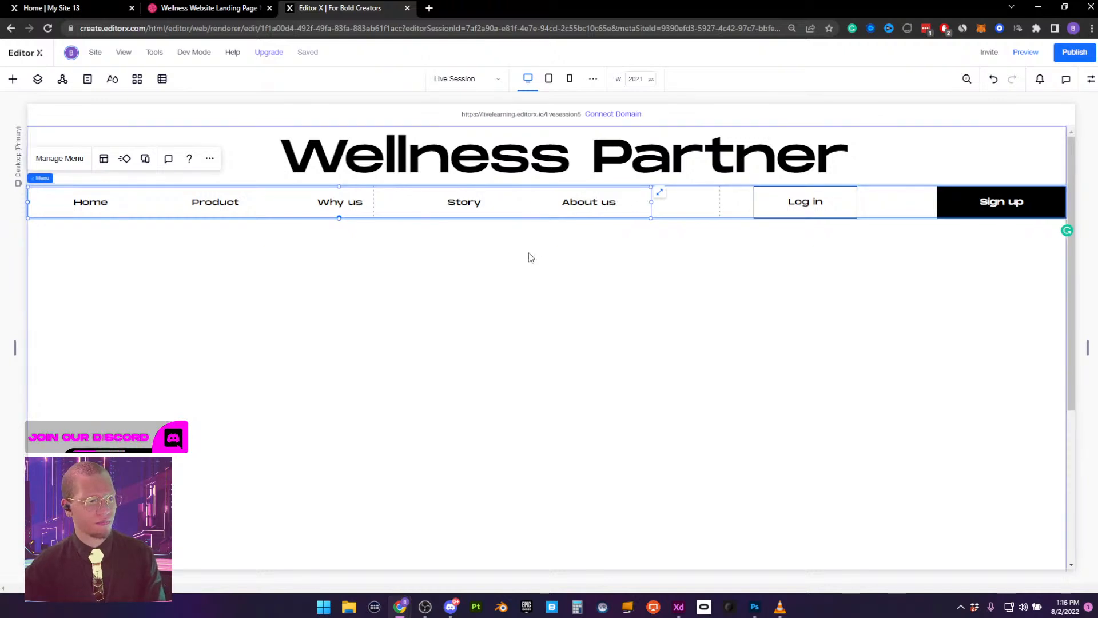
click(530, 257)
click(326, 203)
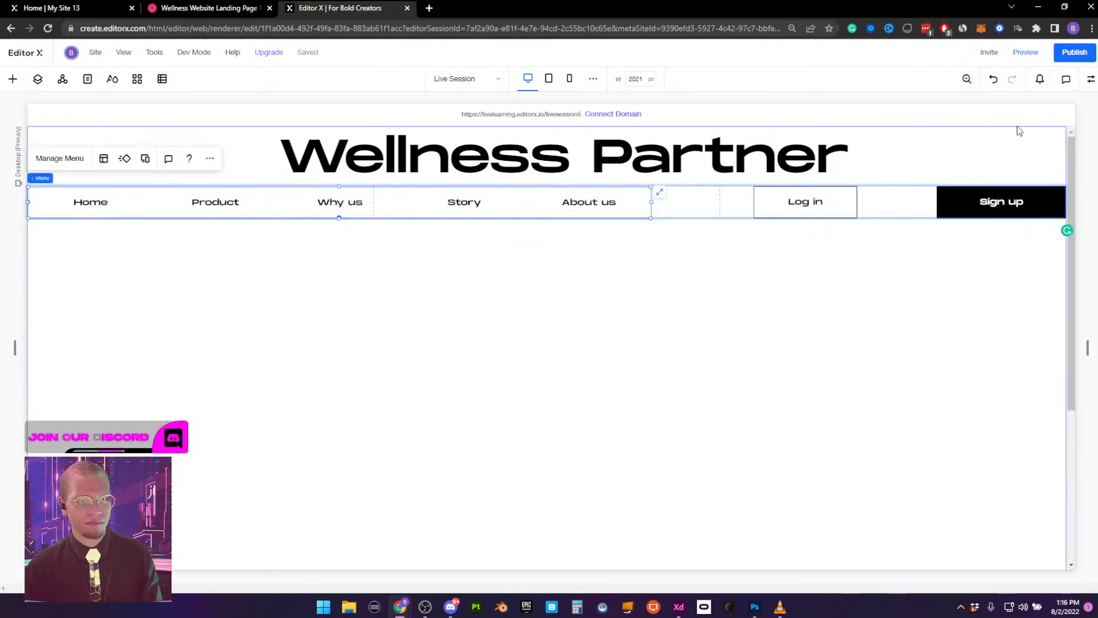
click(1089, 80)
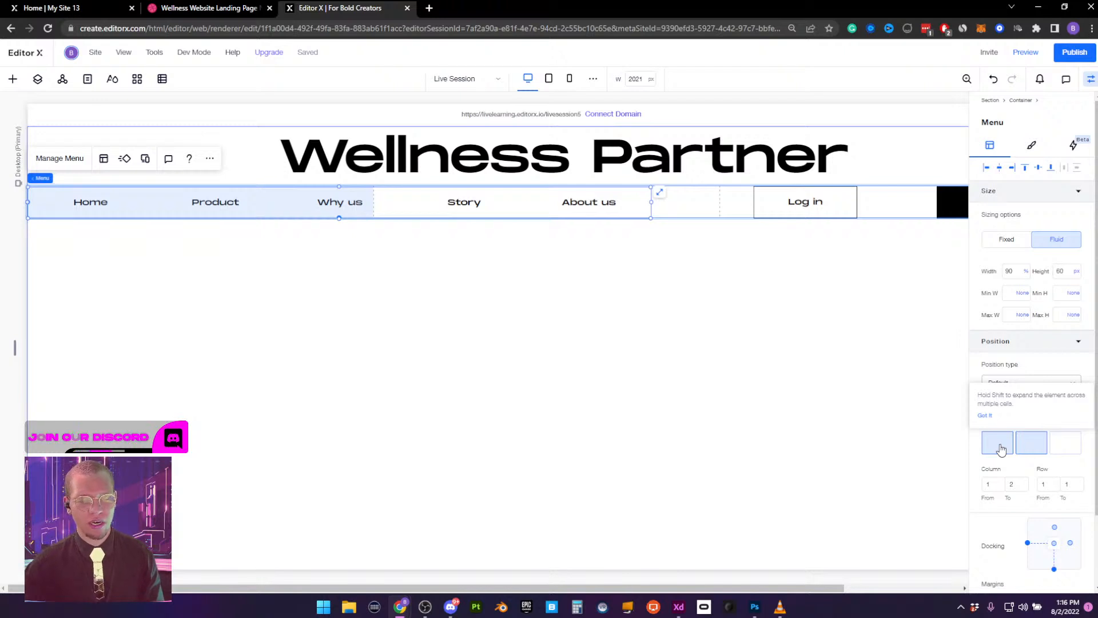
click(1000, 449)
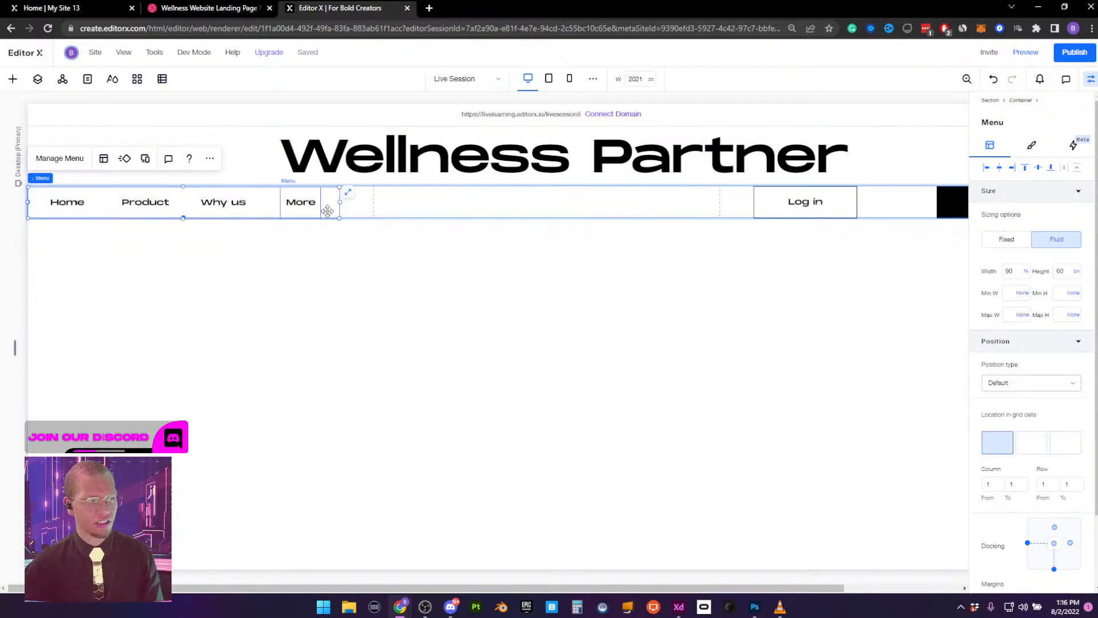
click(1009, 273)
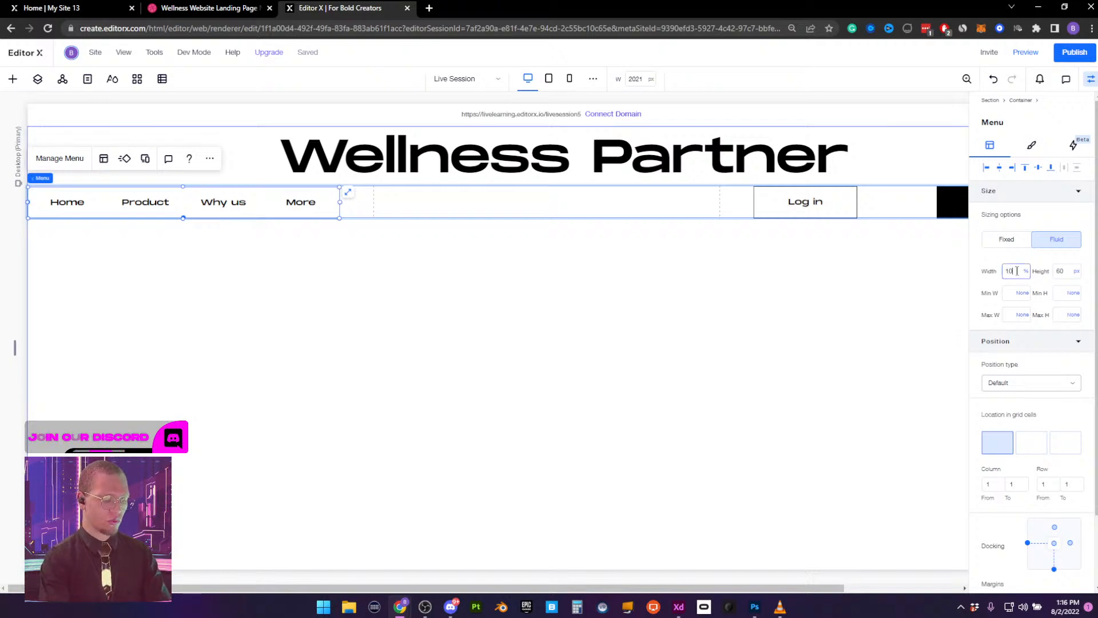
text(100)
key(Return)
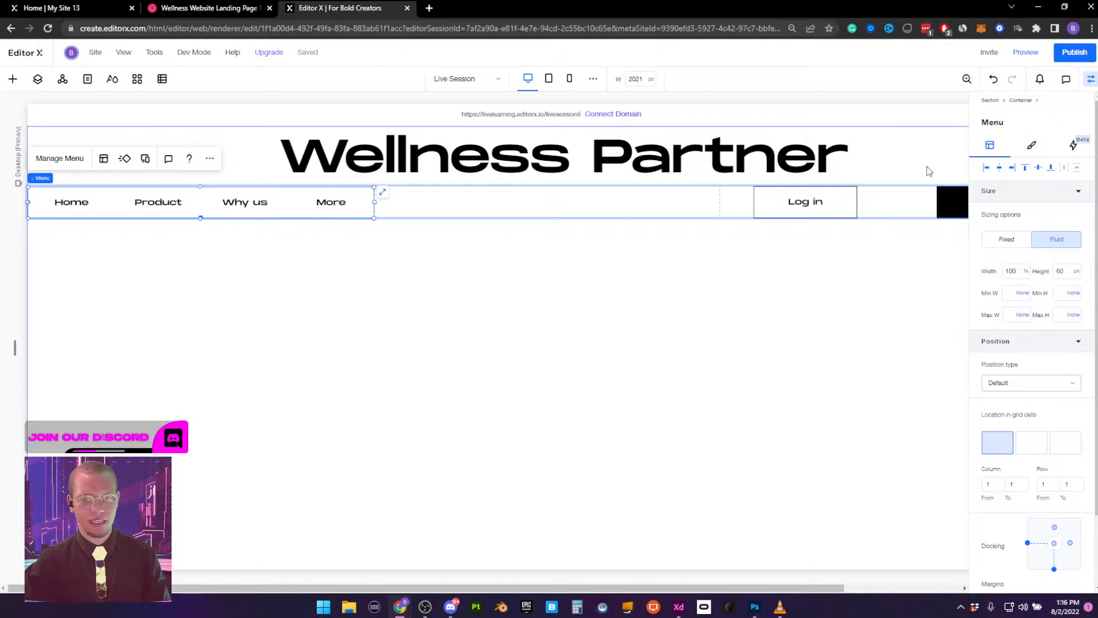
Move the Log in button to the grid's second column and check that the Sign up button is assigned to the third
click(805, 203)
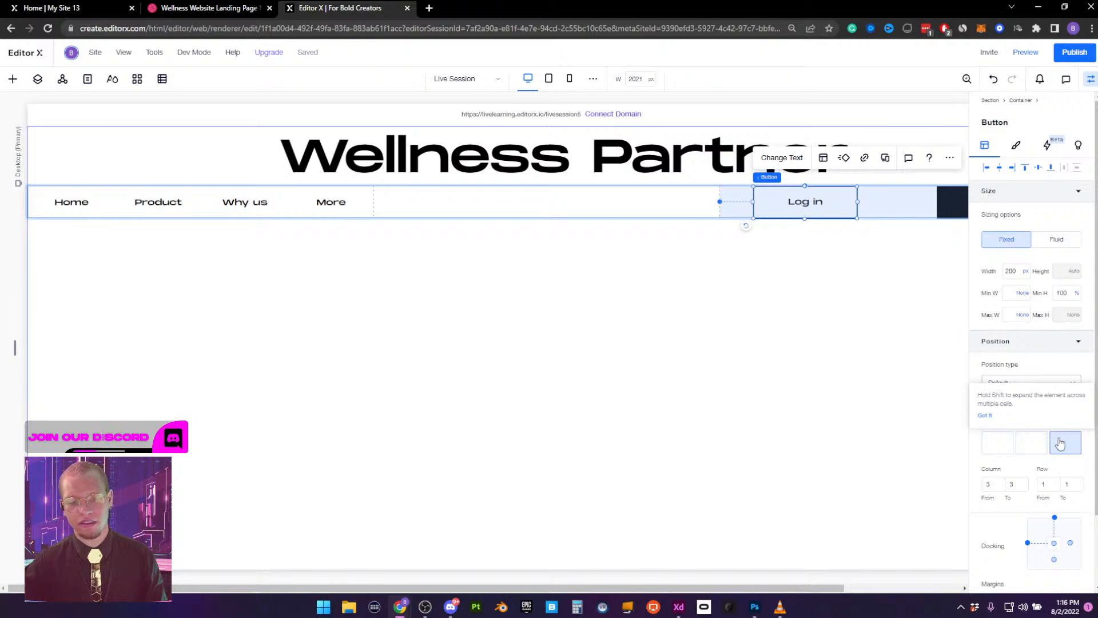
click(1032, 454)
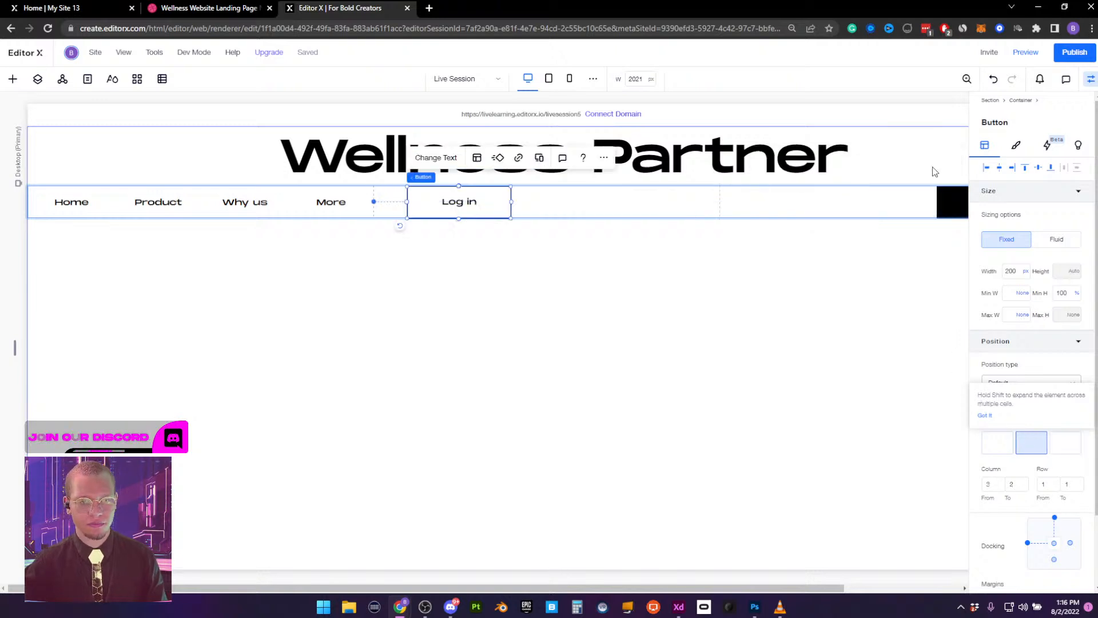
click(957, 202)
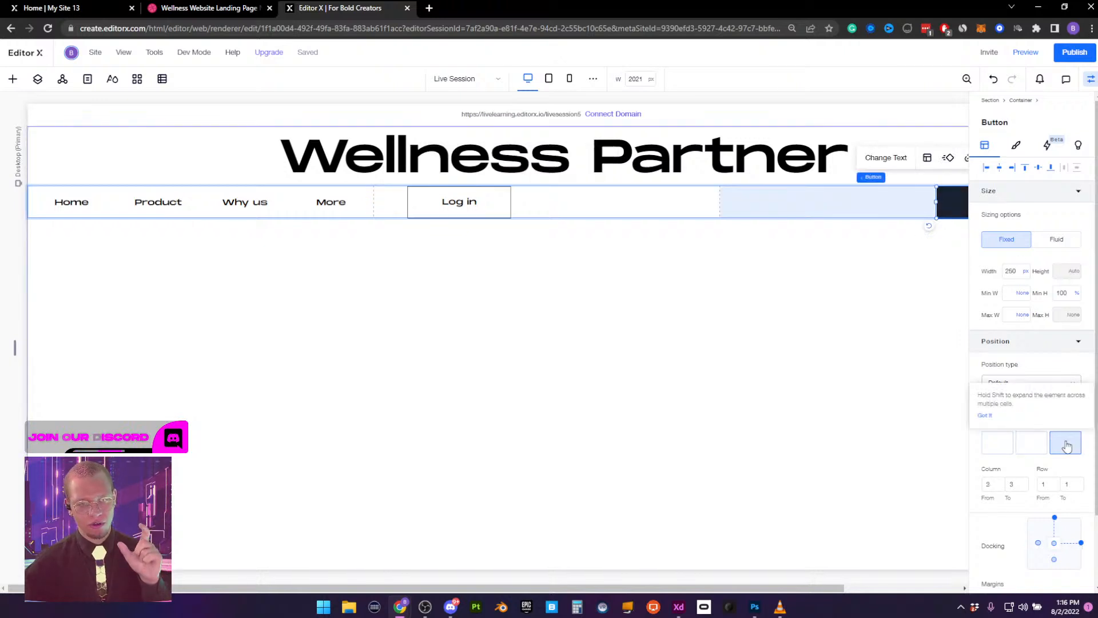
click(1092, 79)
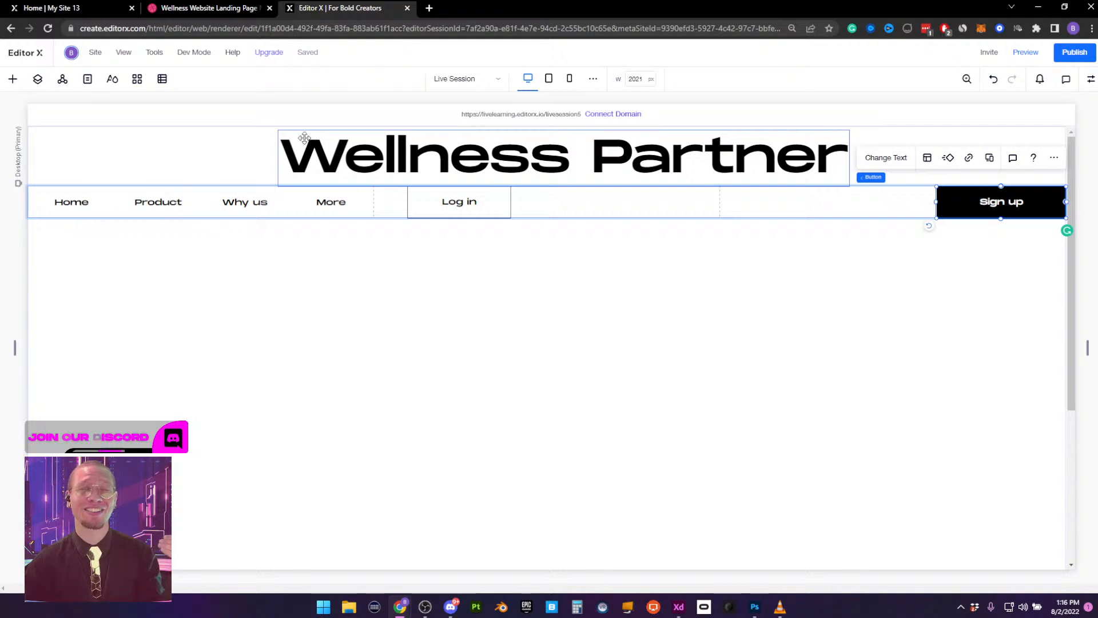
Rename the navigation container's layer as "Main Container"
click(379, 214)
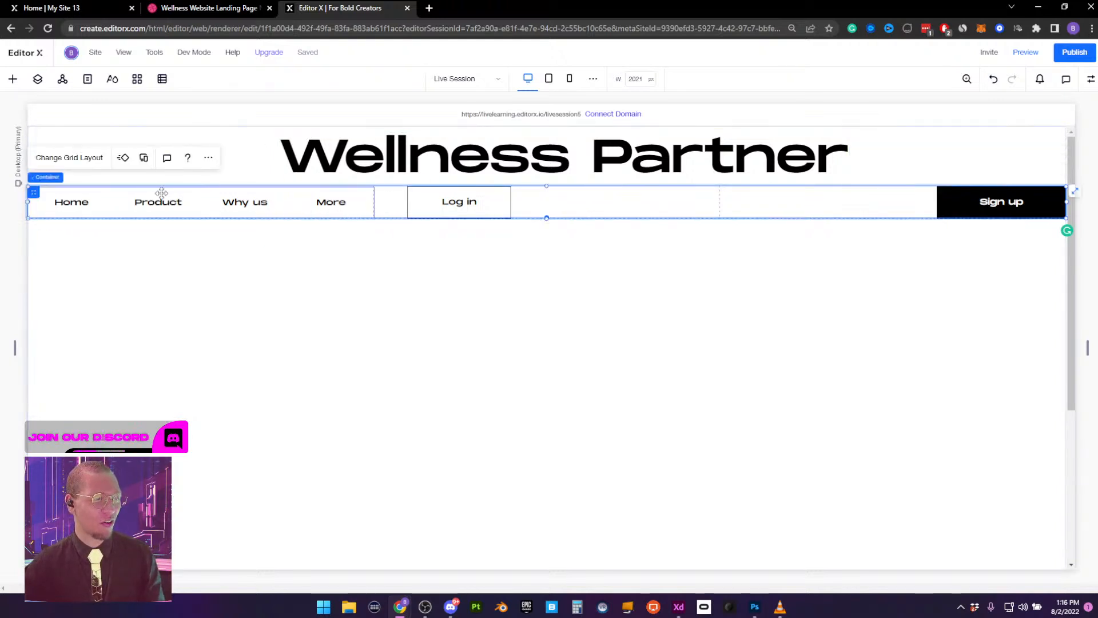
click(38, 79)
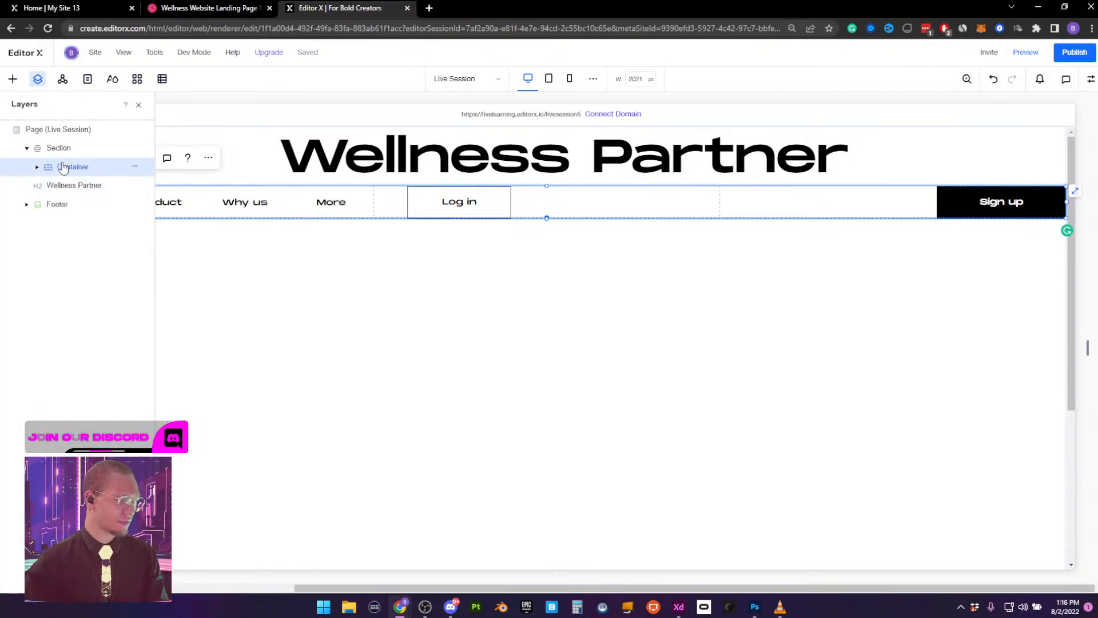
double_click(66, 167)
text(Main)
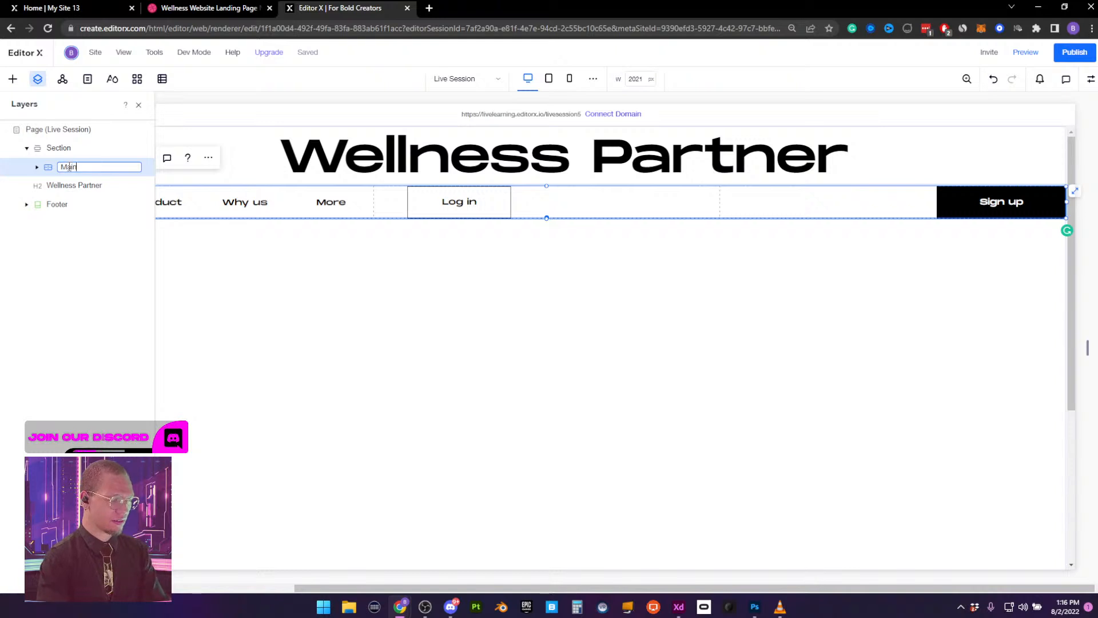
text( Container)
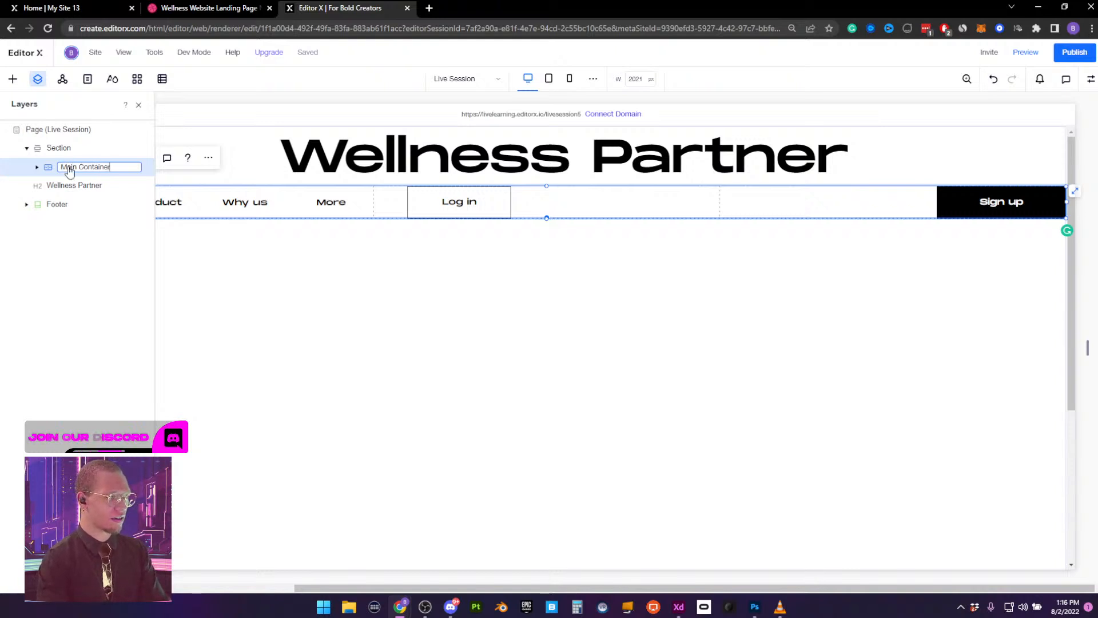
key(Return)
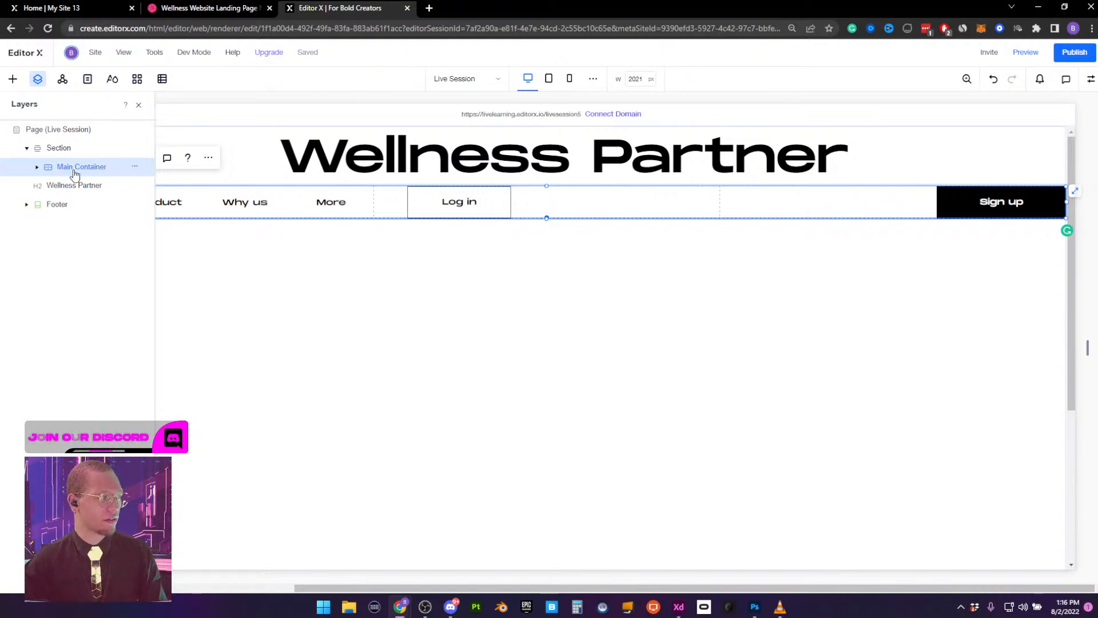
Replace "Main" with "Menu" in the container's layer name so it reads "Menu Container", and close the layer list
double_click(74, 169)
click(75, 166)
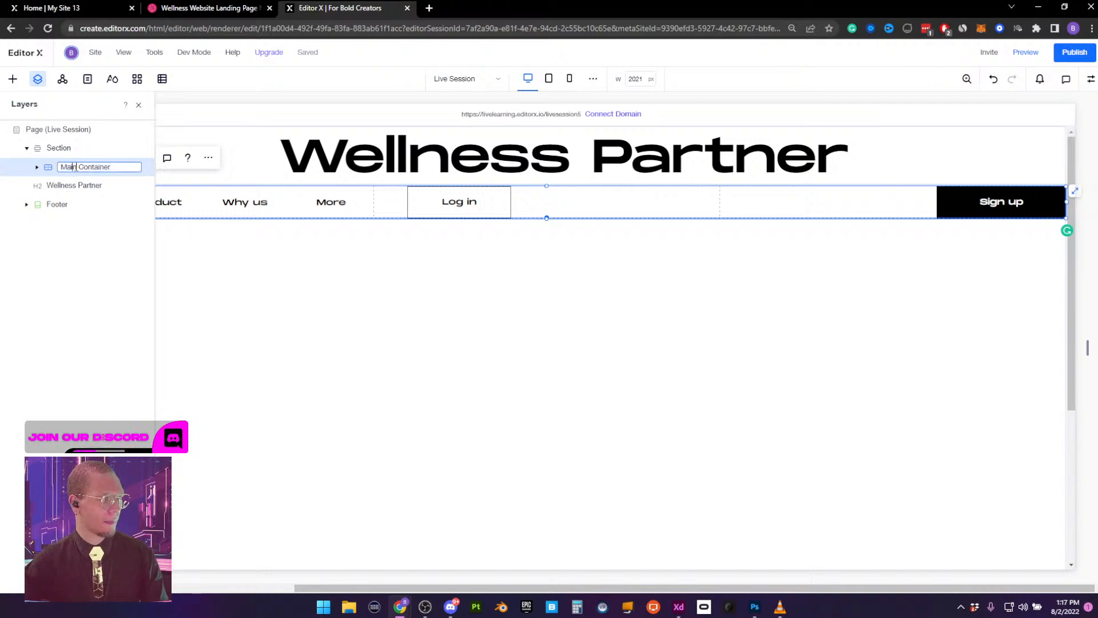
drag(79, 166, 37, 170)
text(Menu)
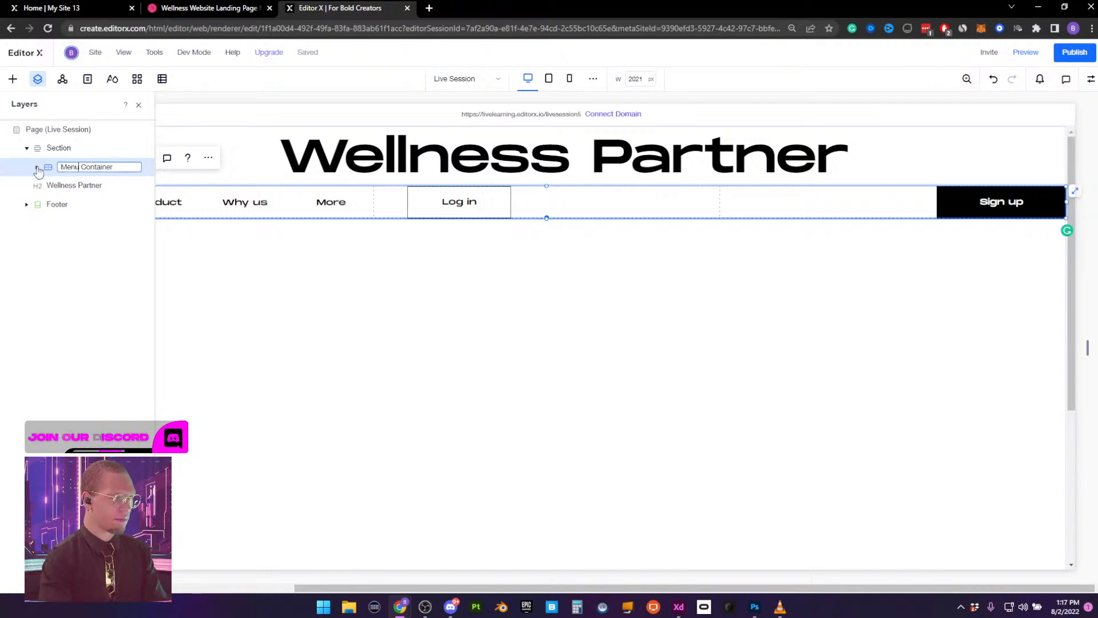
key(Return)
mouse_move(194, 52)
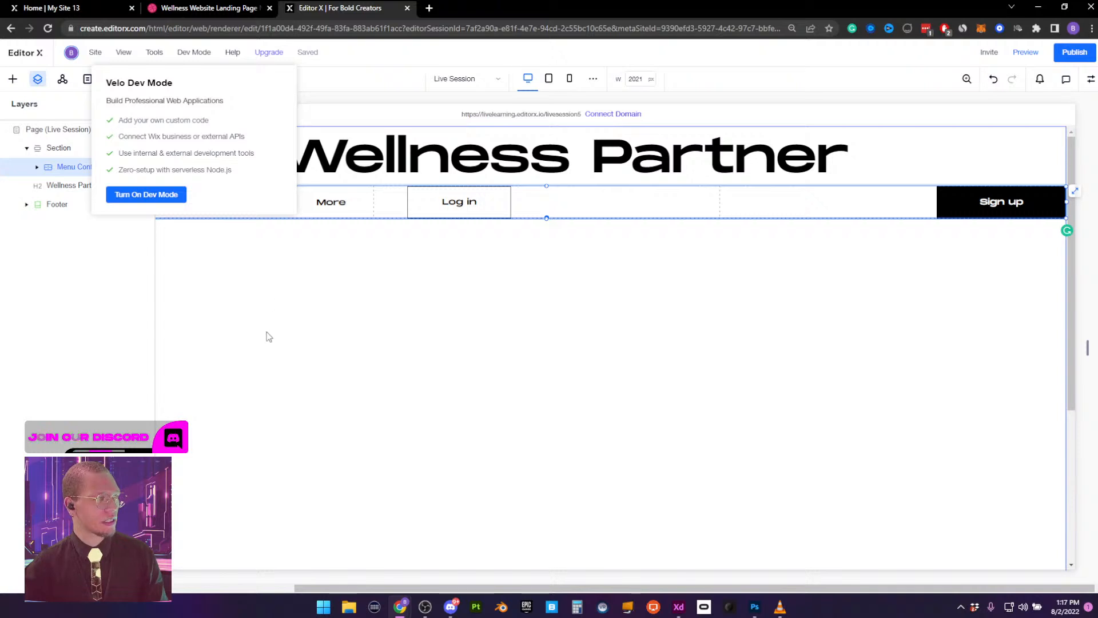
click(140, 105)
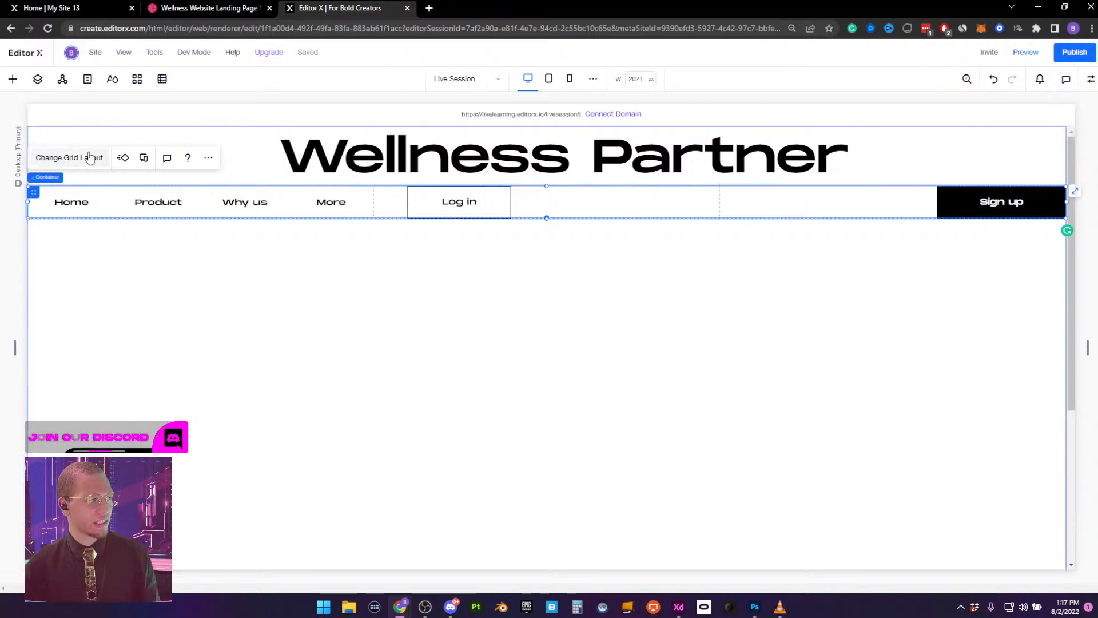
Open the menu container's grid in advanced mode and set the Log in button's column width to Max Content
click(89, 157)
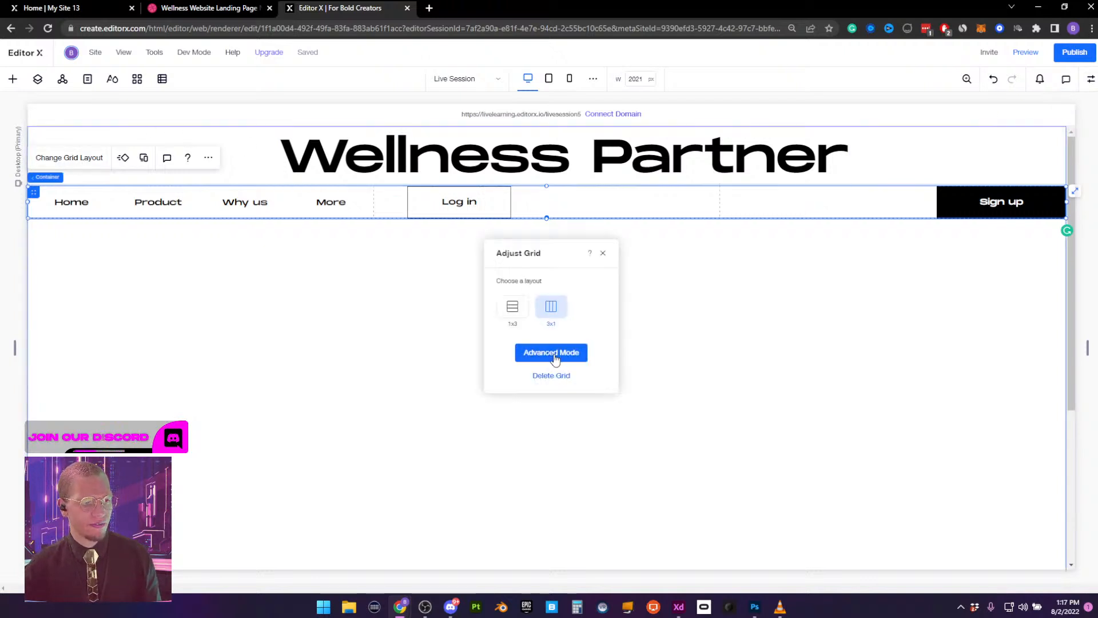
click(553, 354)
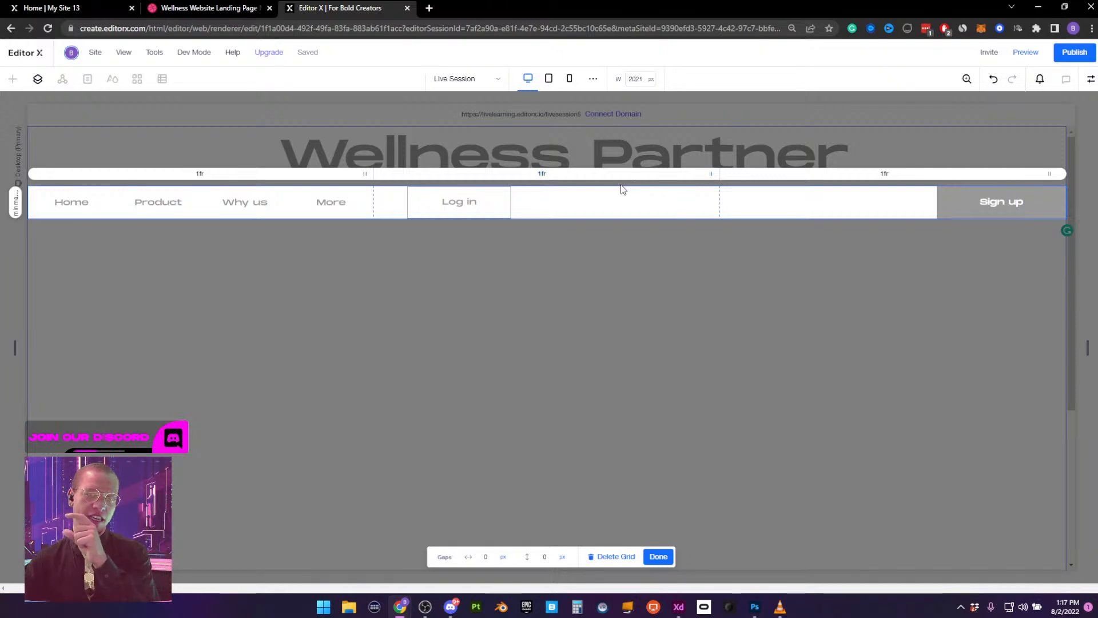
click(541, 175)
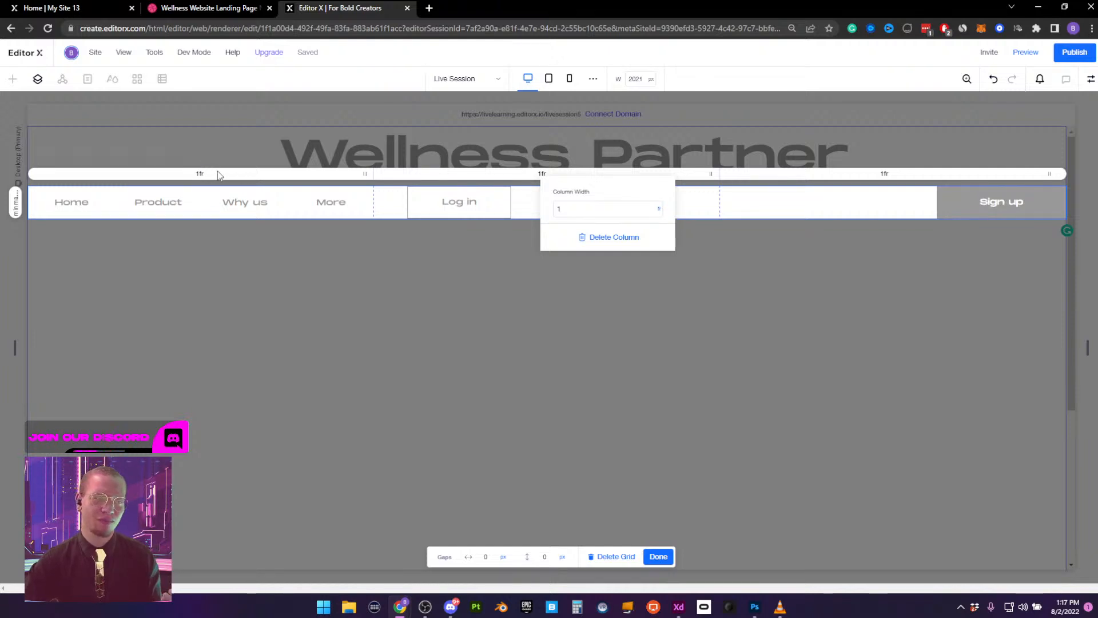
click(661, 211)
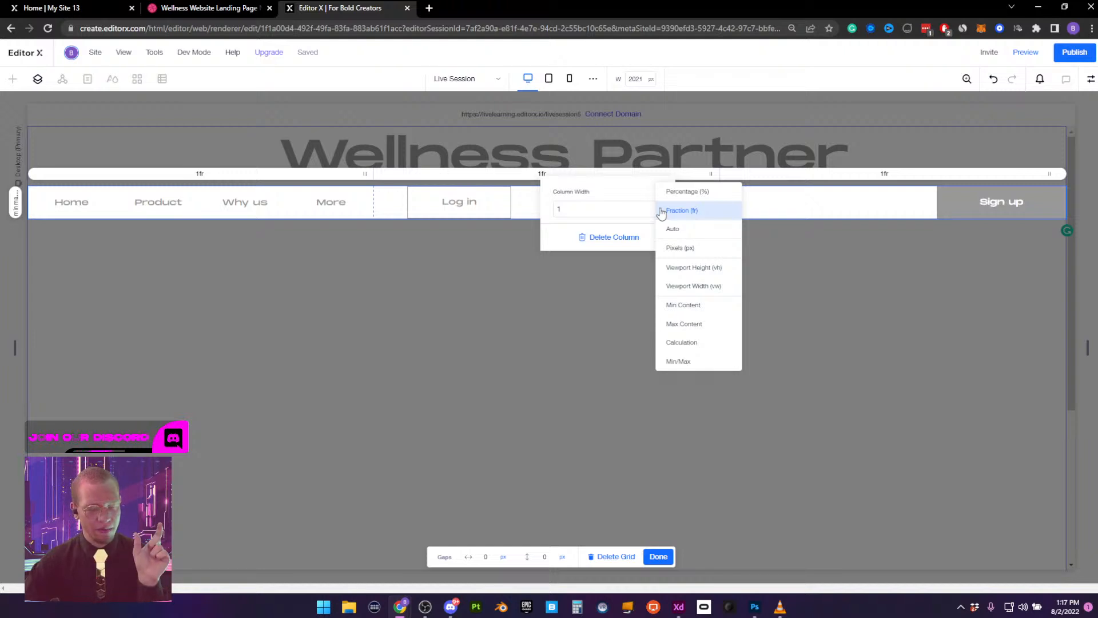
click(691, 325)
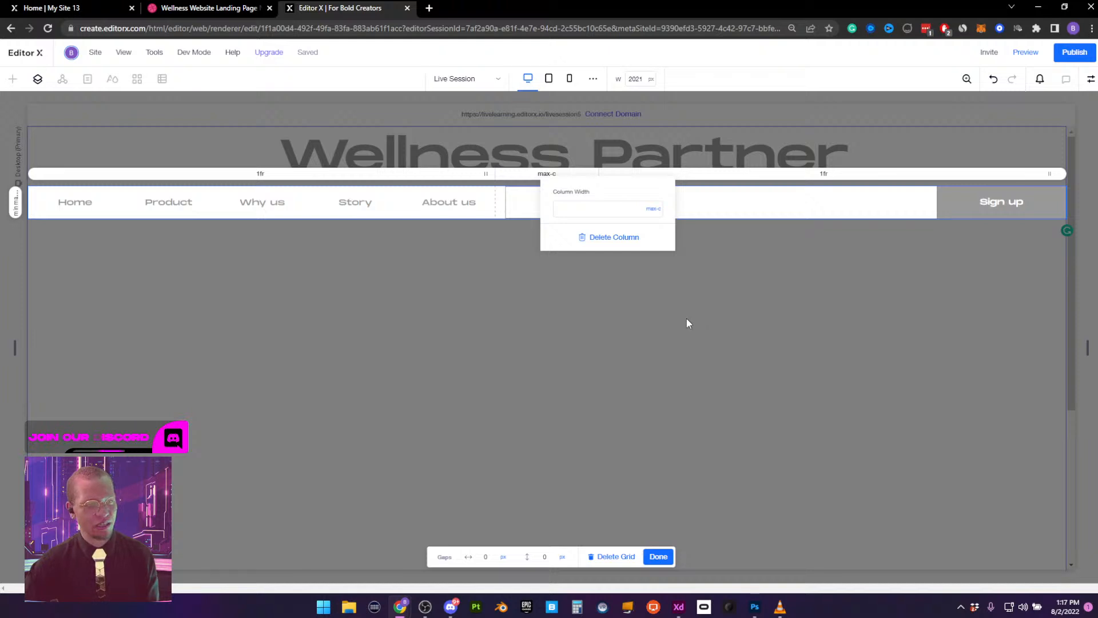
click(686, 320)
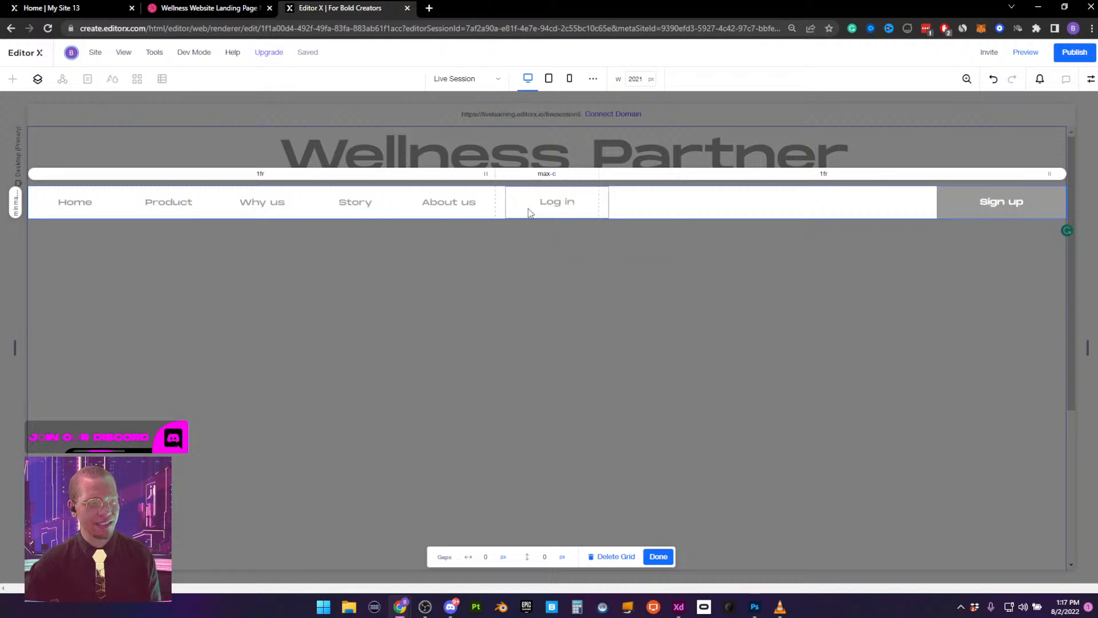
Set the Sign up button's column width to Max Content and finish editing the container's grid
click(823, 173)
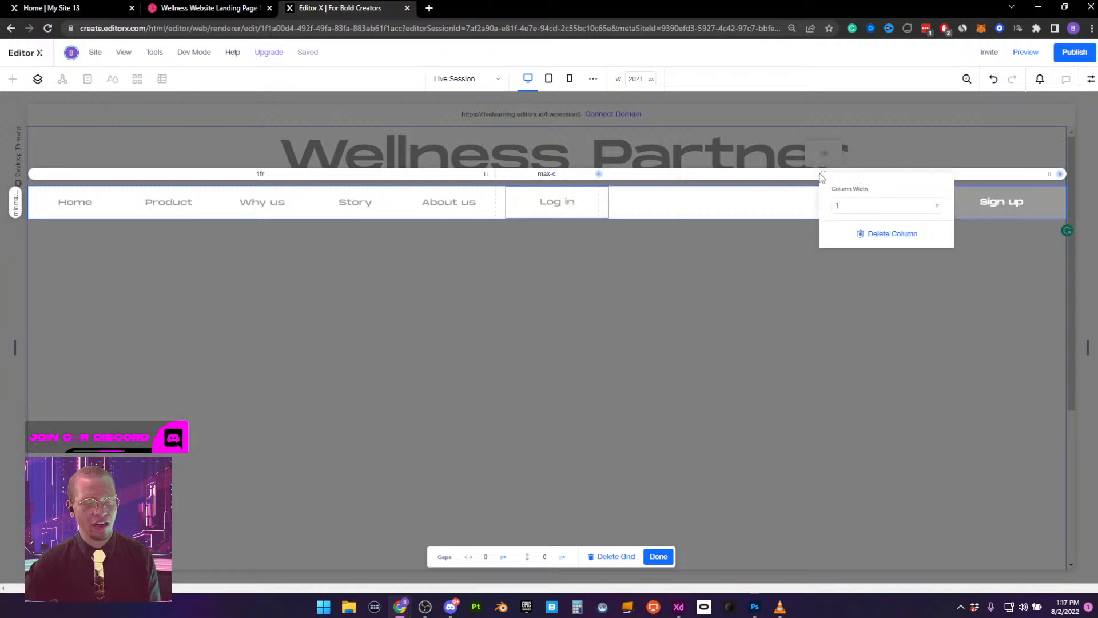
click(937, 208)
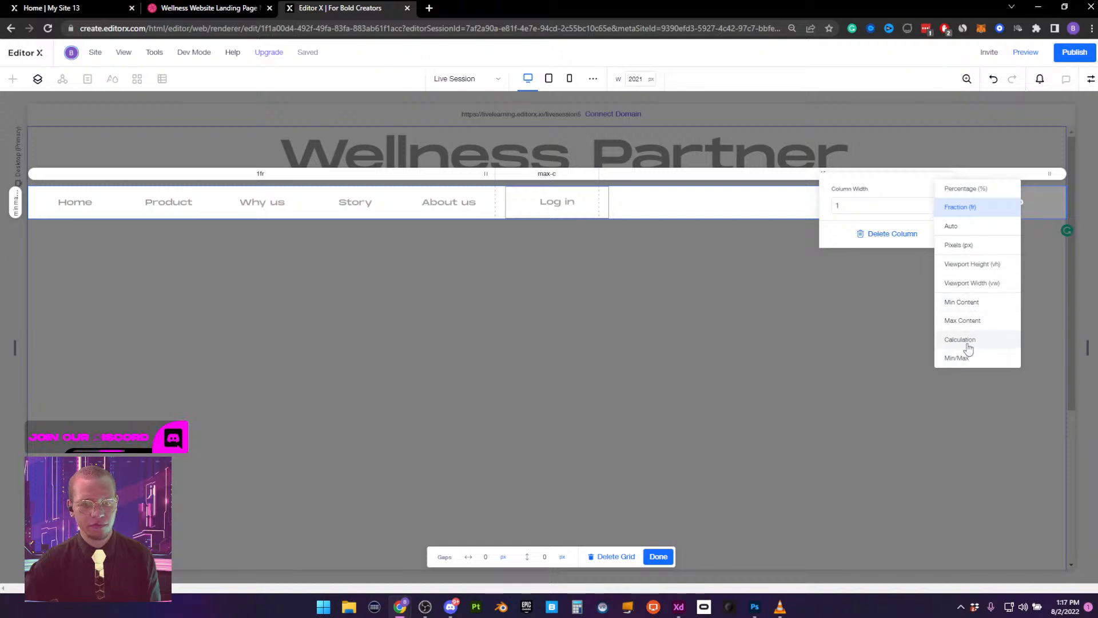
click(967, 320)
click(858, 324)
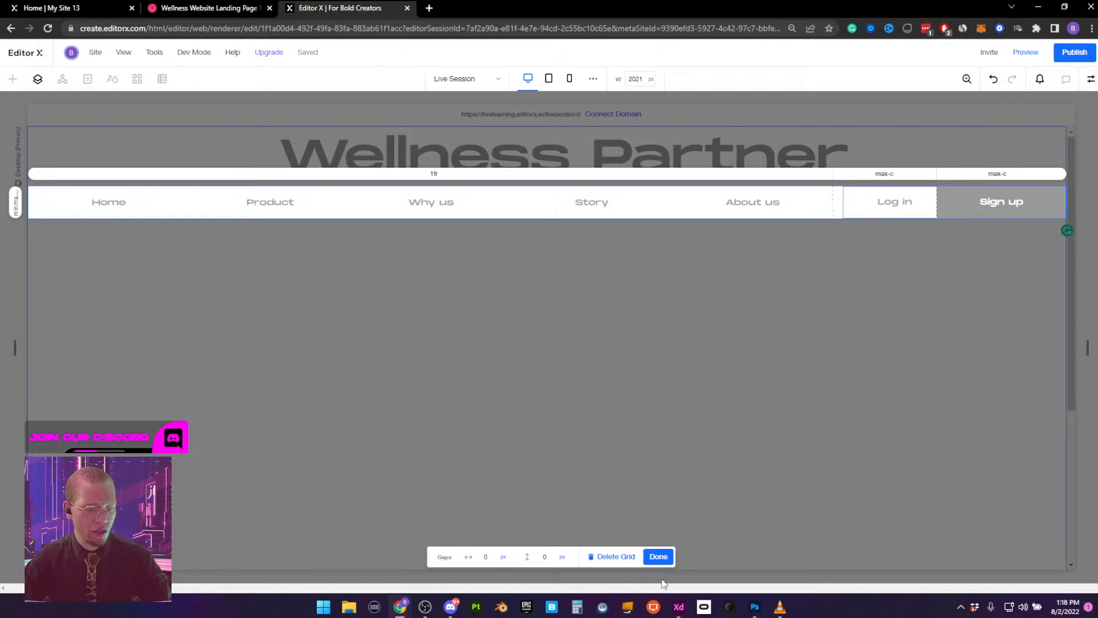
click(659, 557)
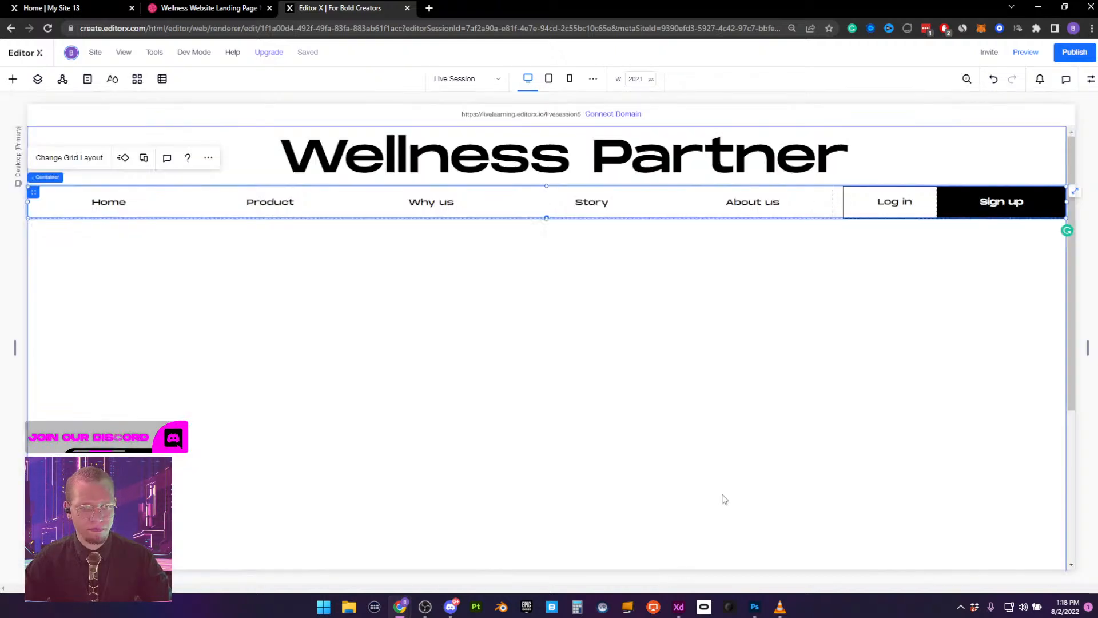
Set the Log in button's left margin to 0% so it sits flush against the menu, and close its settings
click(888, 198)
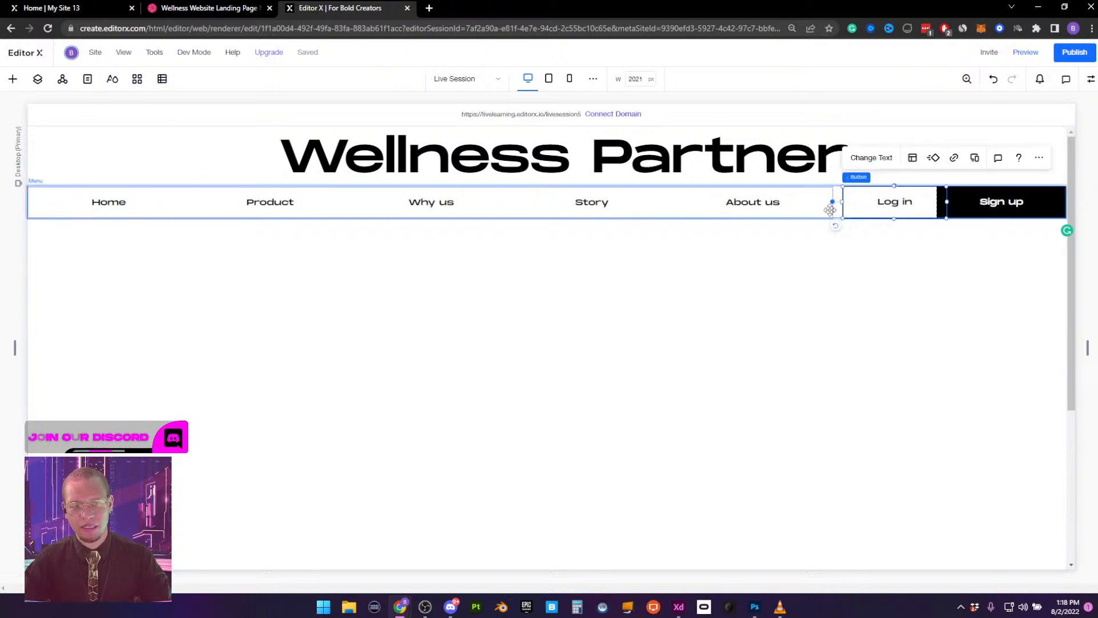
click(1090, 79)
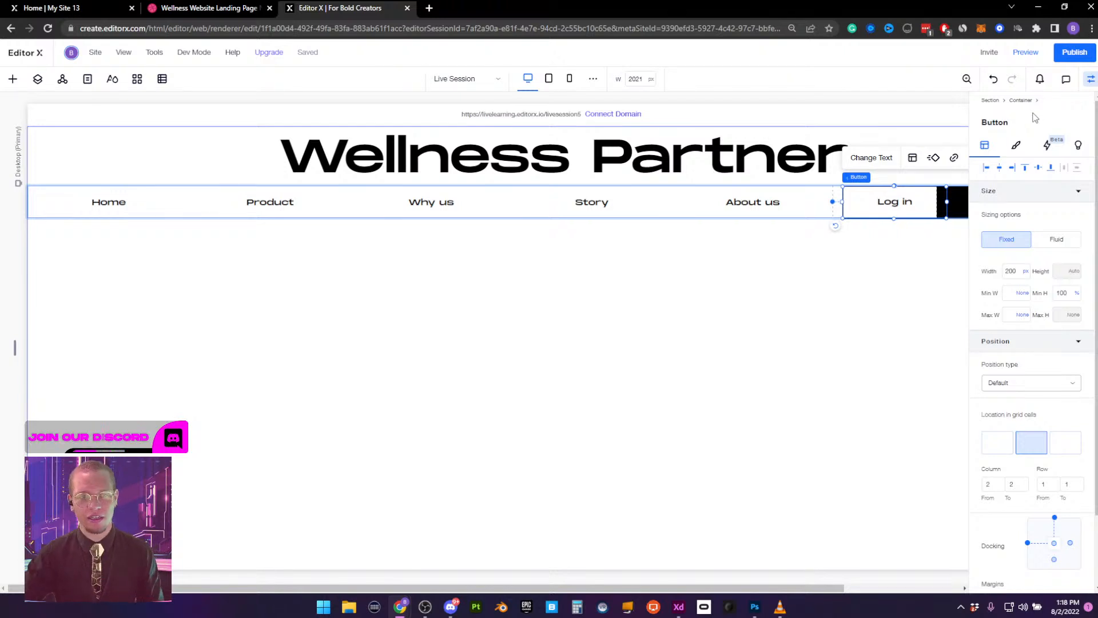
scroll(1029, 292, down, 2)
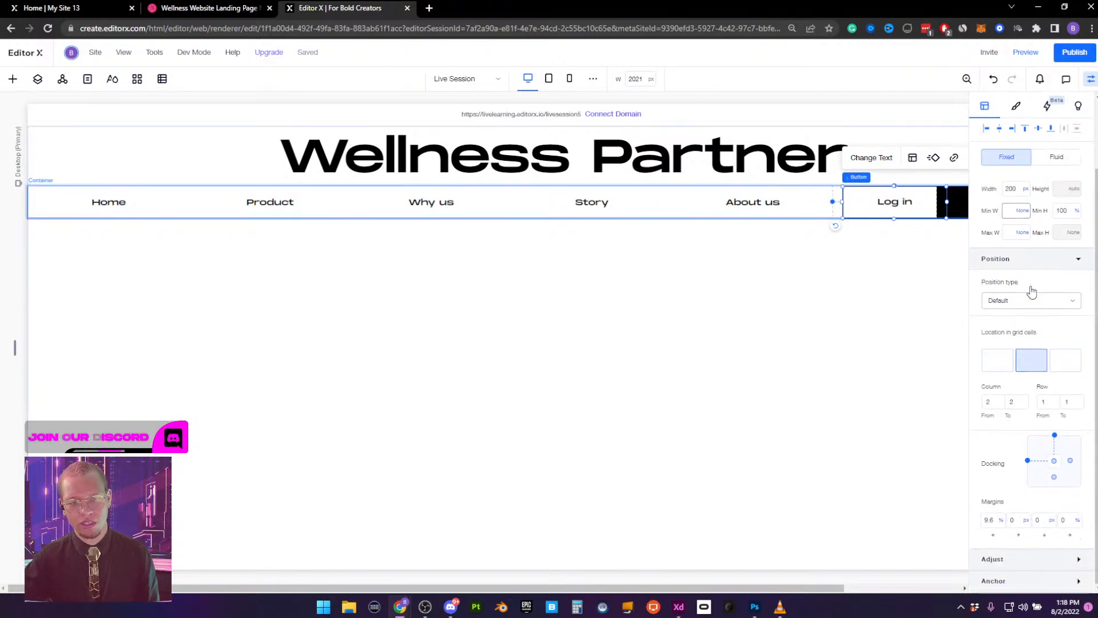
click(991, 521)
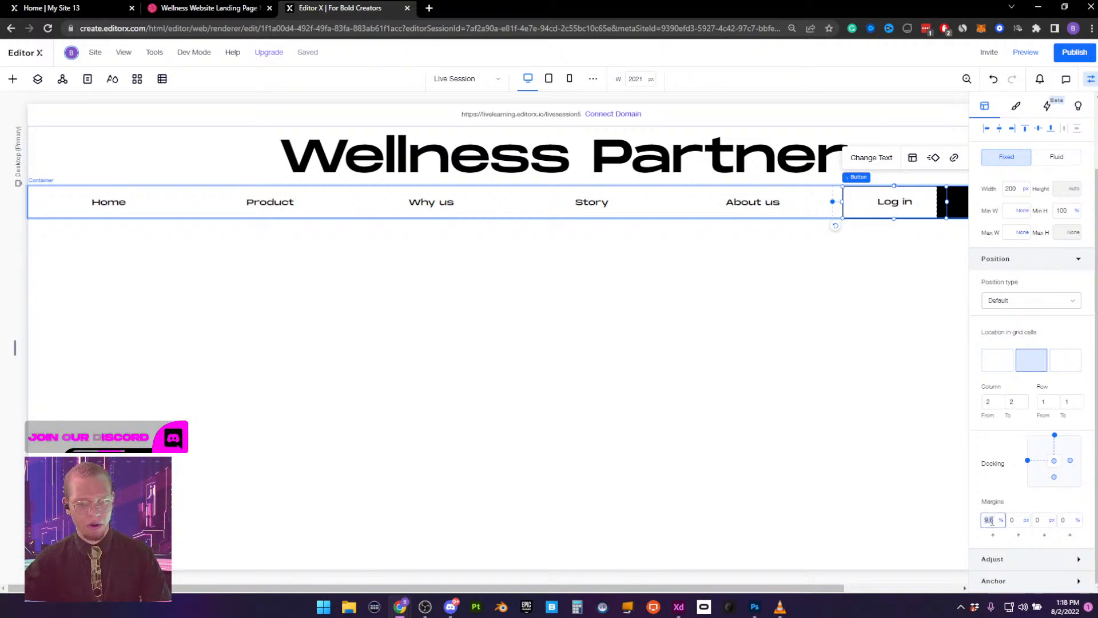
key(Return)
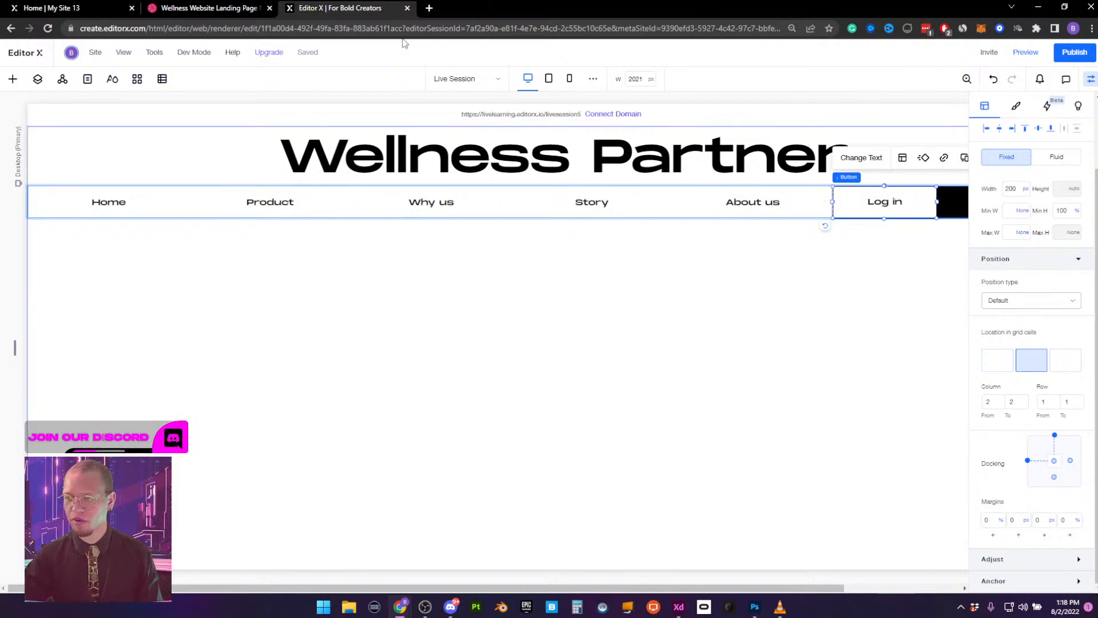
click(1092, 81)
click(885, 350)
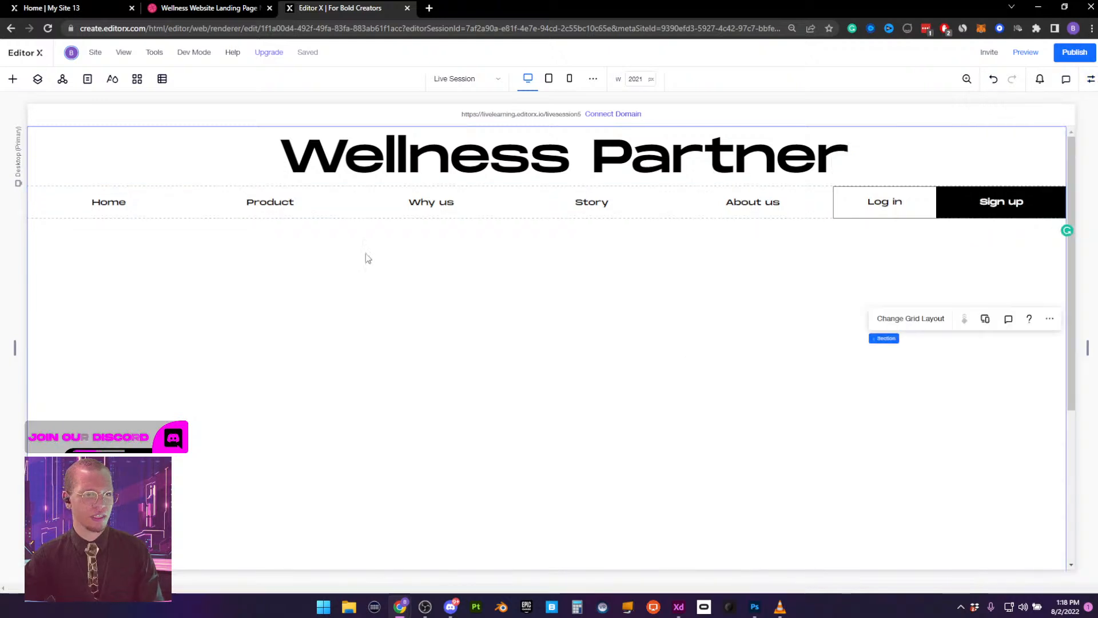
Change the font of the "Wellness Partner" heading to Monument Extended Ultrabold
click(307, 155)
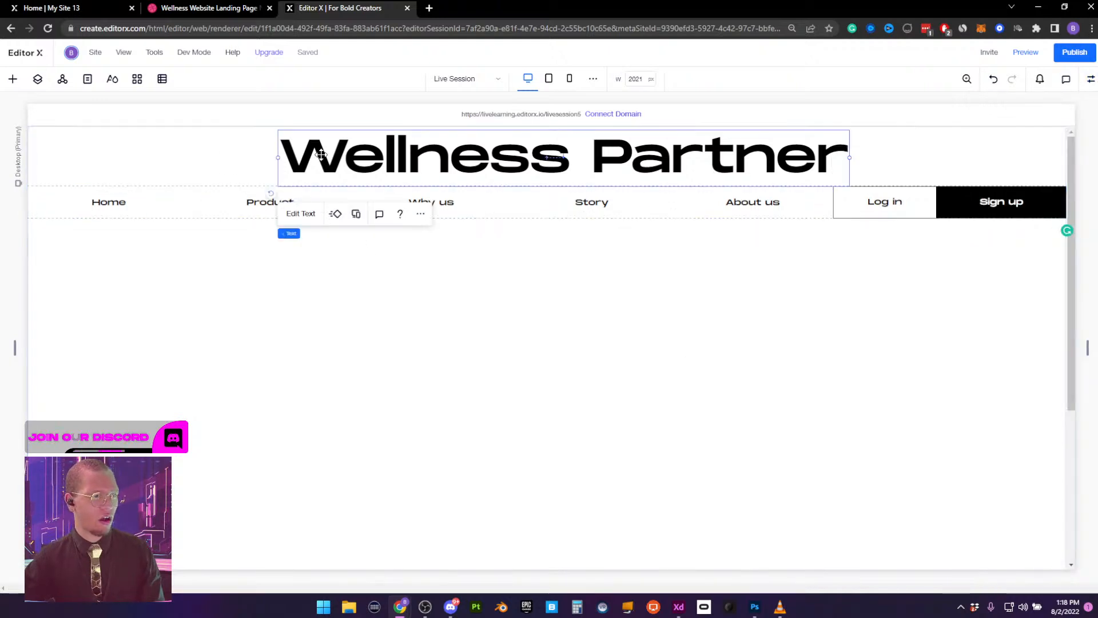
click(304, 215)
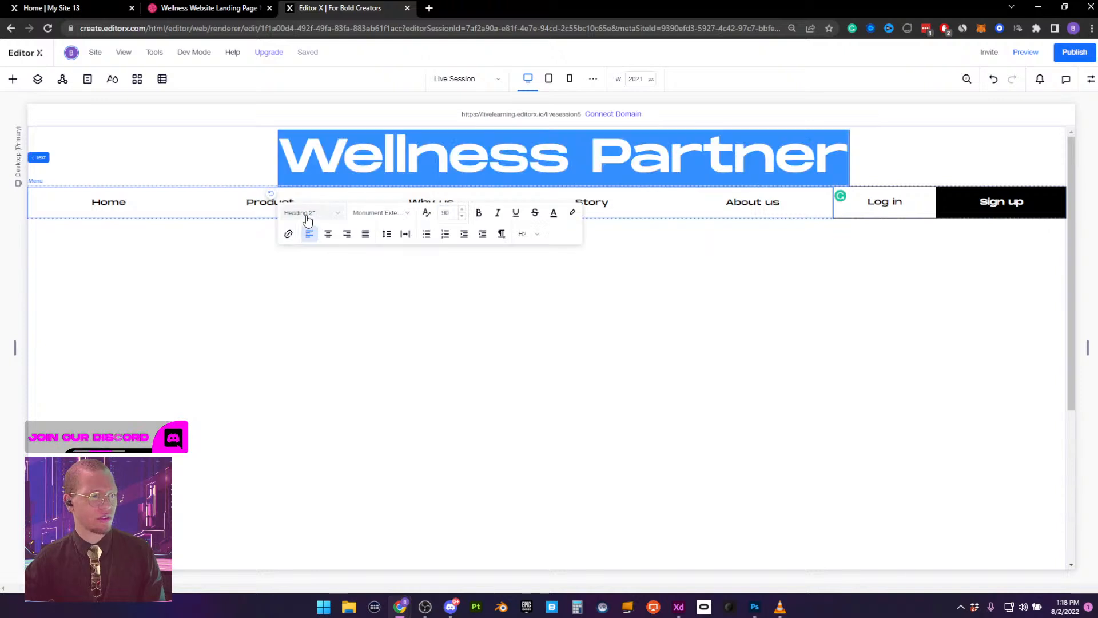
click(389, 213)
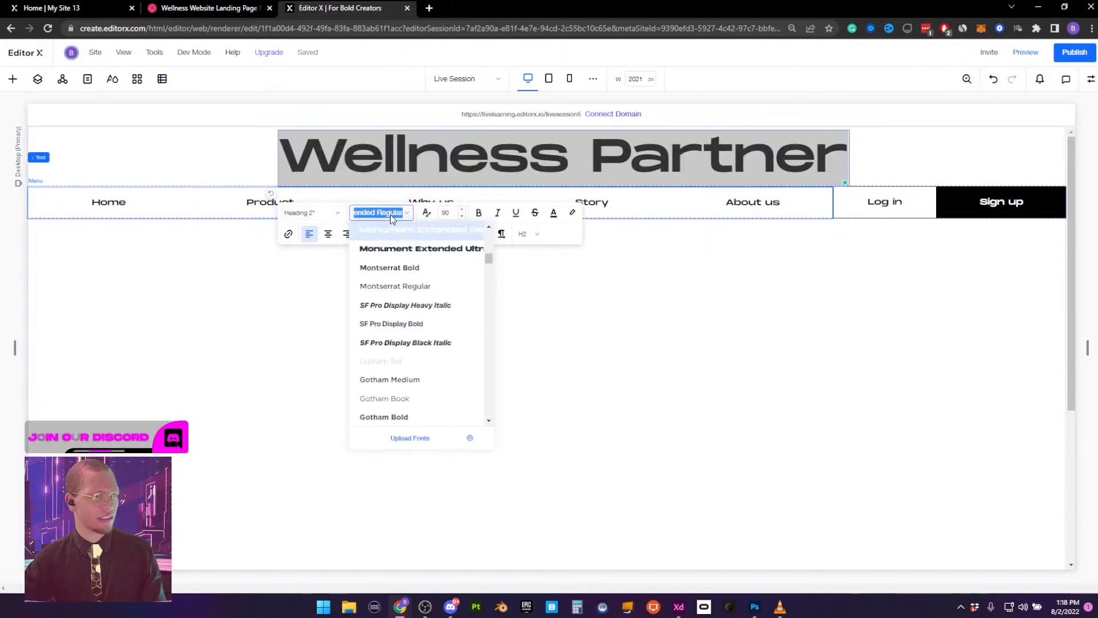
click(433, 236)
click(695, 314)
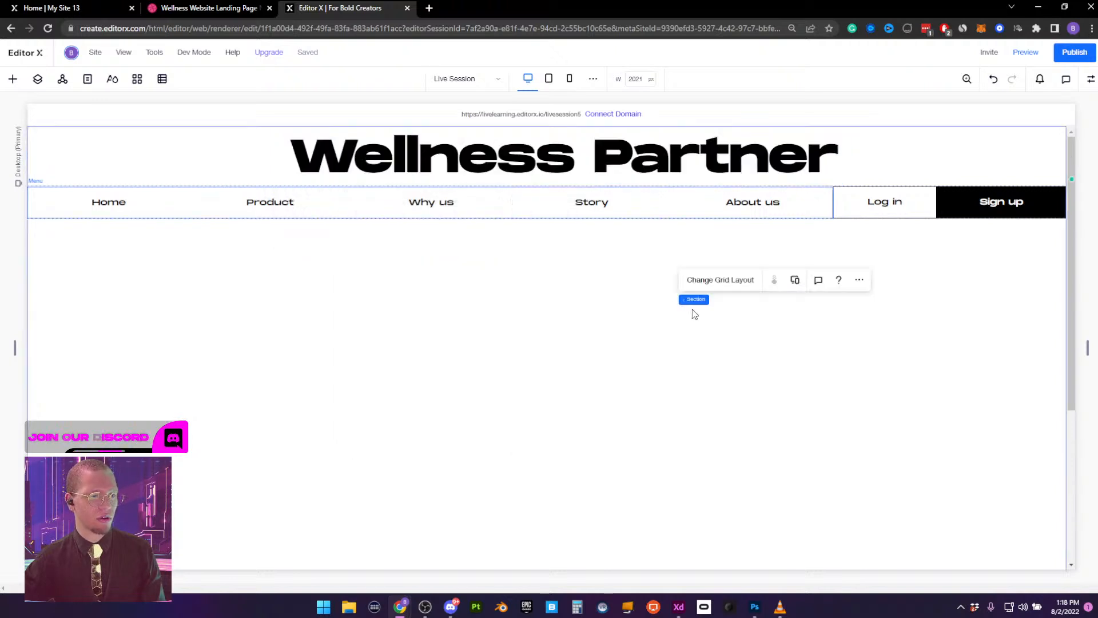
Set the left margin of the "Wellness Partner" heading to 0%
click(817, 155)
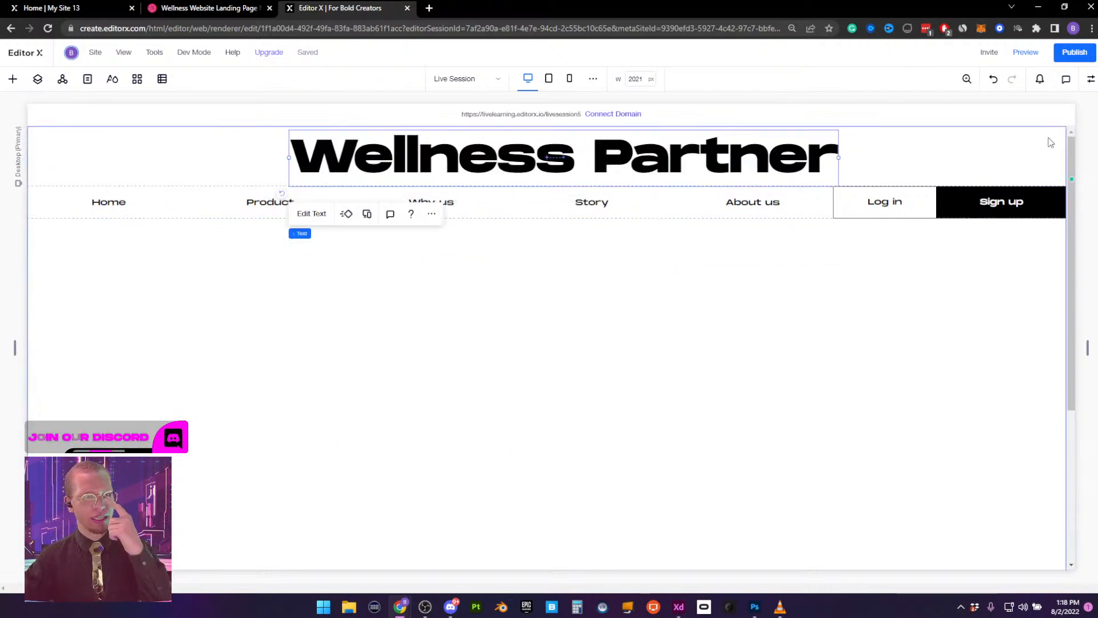
click(1090, 80)
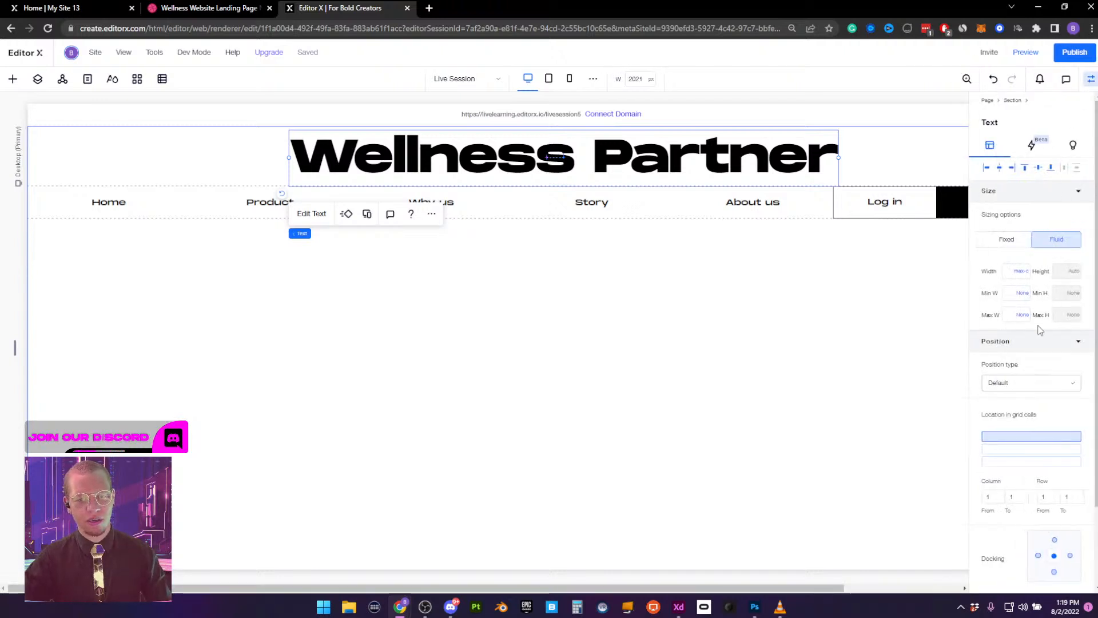
scroll(1037, 366, down, 2)
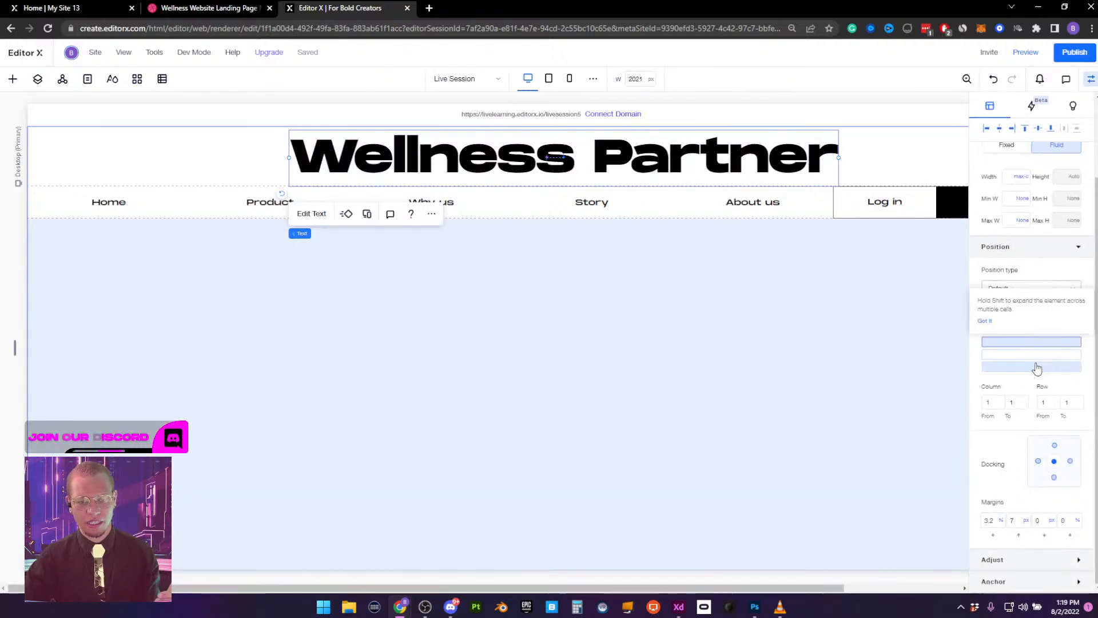
click(993, 521)
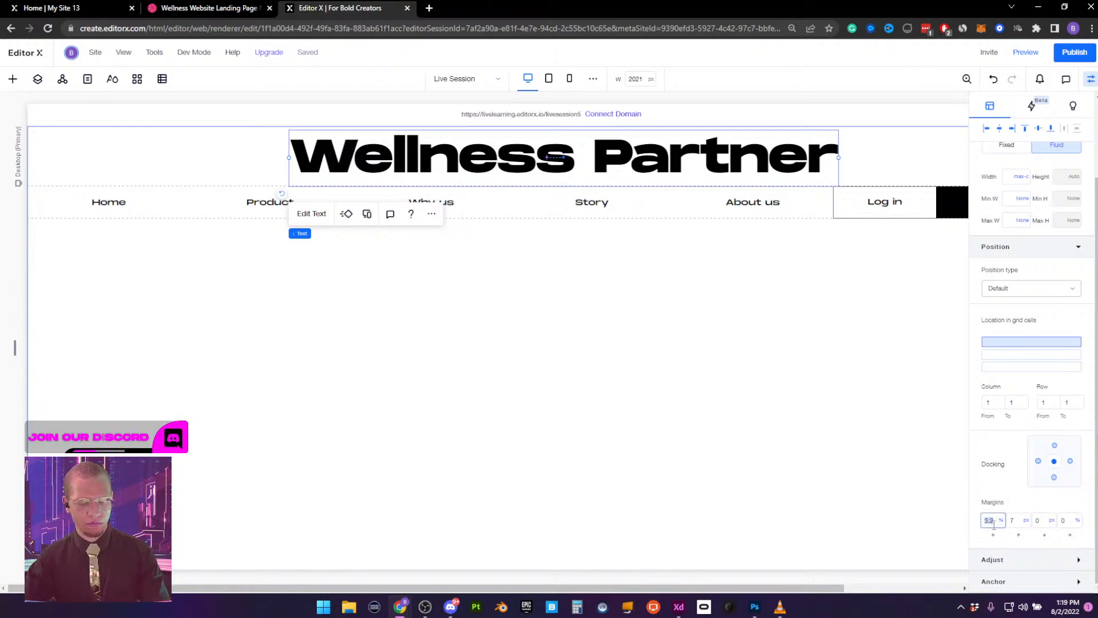
text(0)
key(Return)
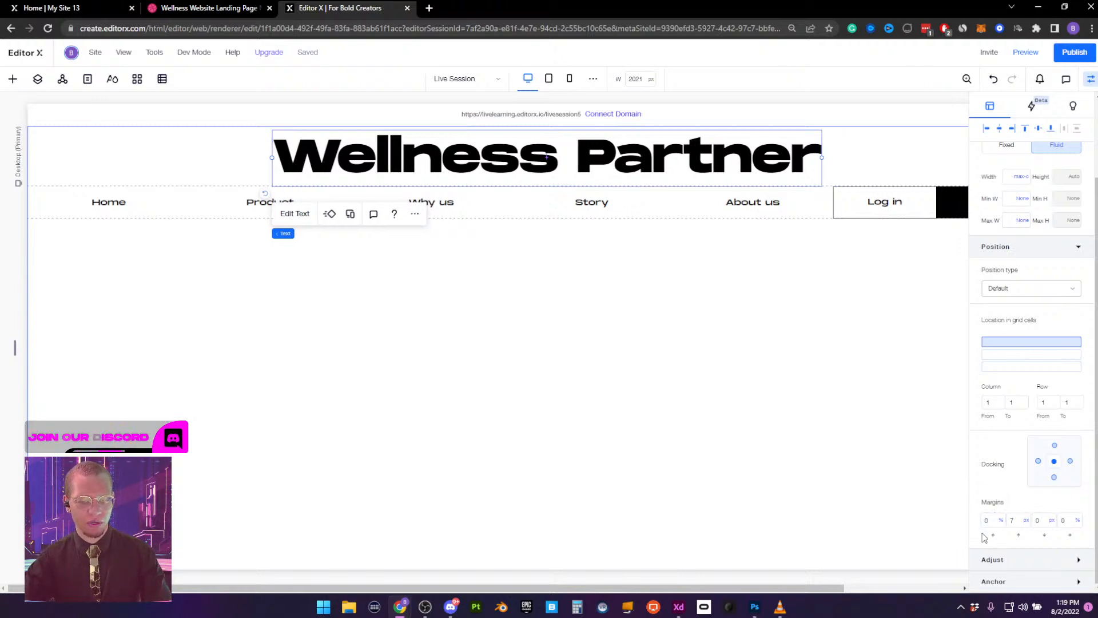
Set the heading's top and bottom margins to 25 px each
click(1023, 525)
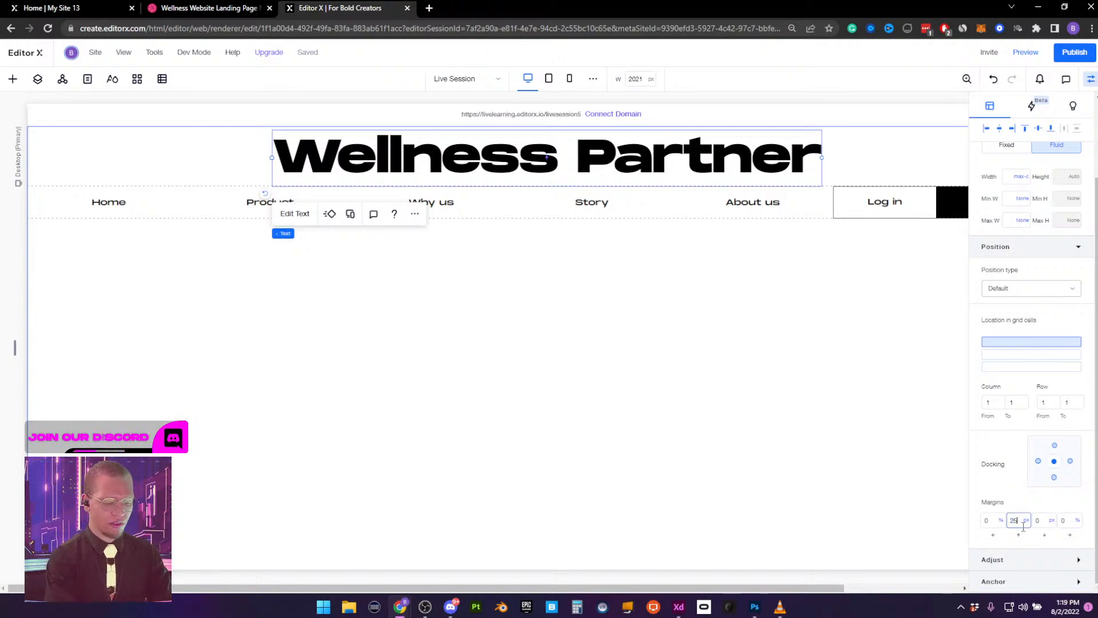
text(25)
key(Return)
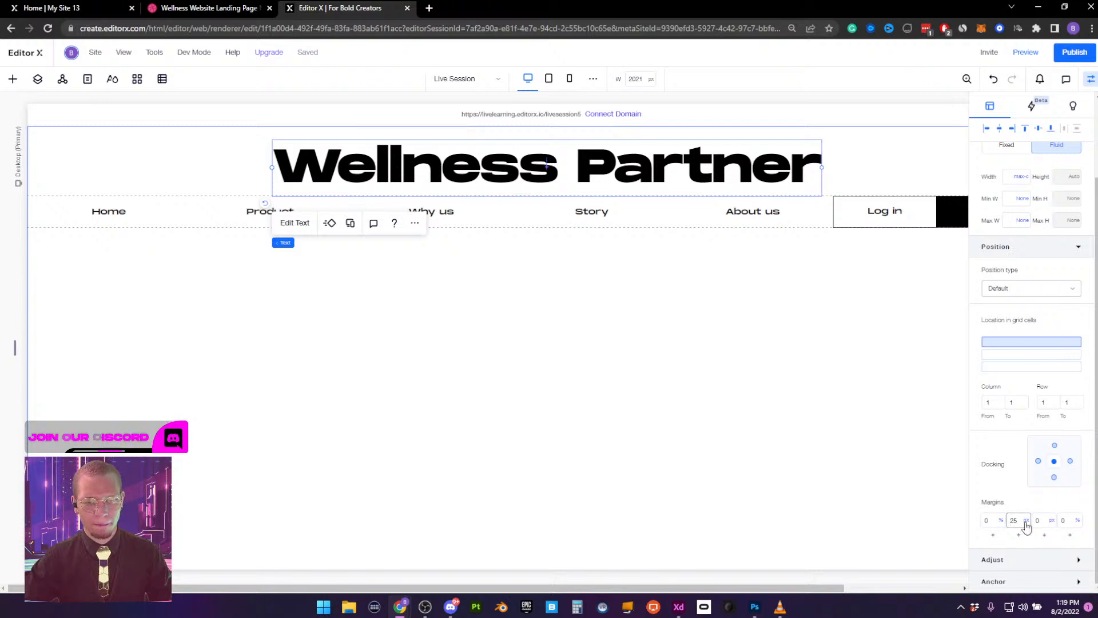
click(1043, 522)
text(25)
key(Return)
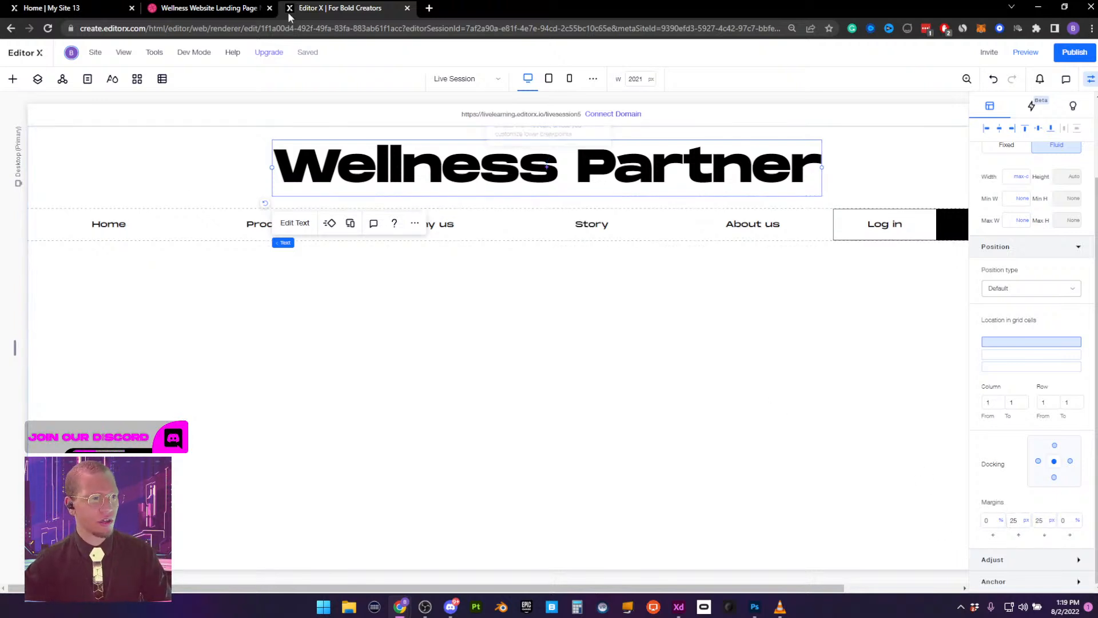
Compare the heading with the published reference site, set its top and bottom margins to 50 px each, and close the settings
click(101, 9)
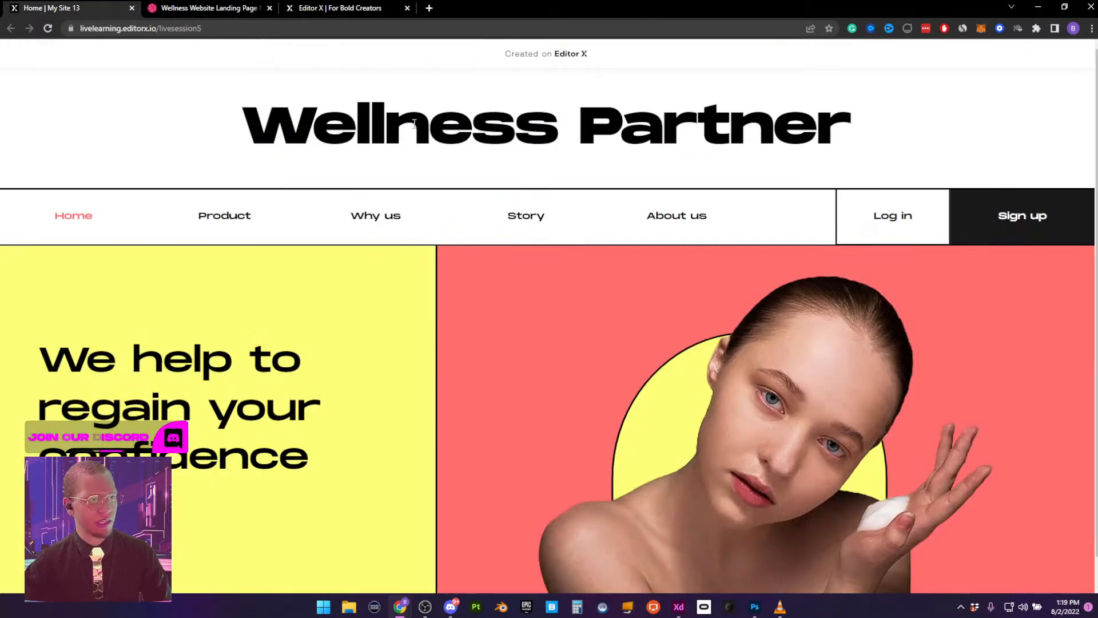
drag(248, 118, 837, 126)
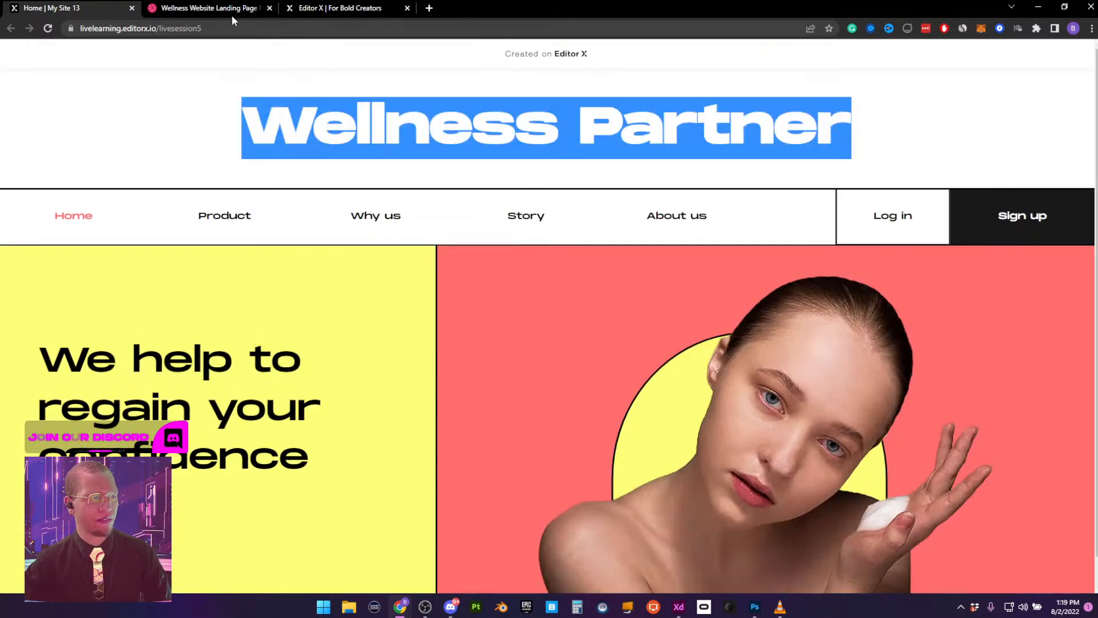
click(334, 8)
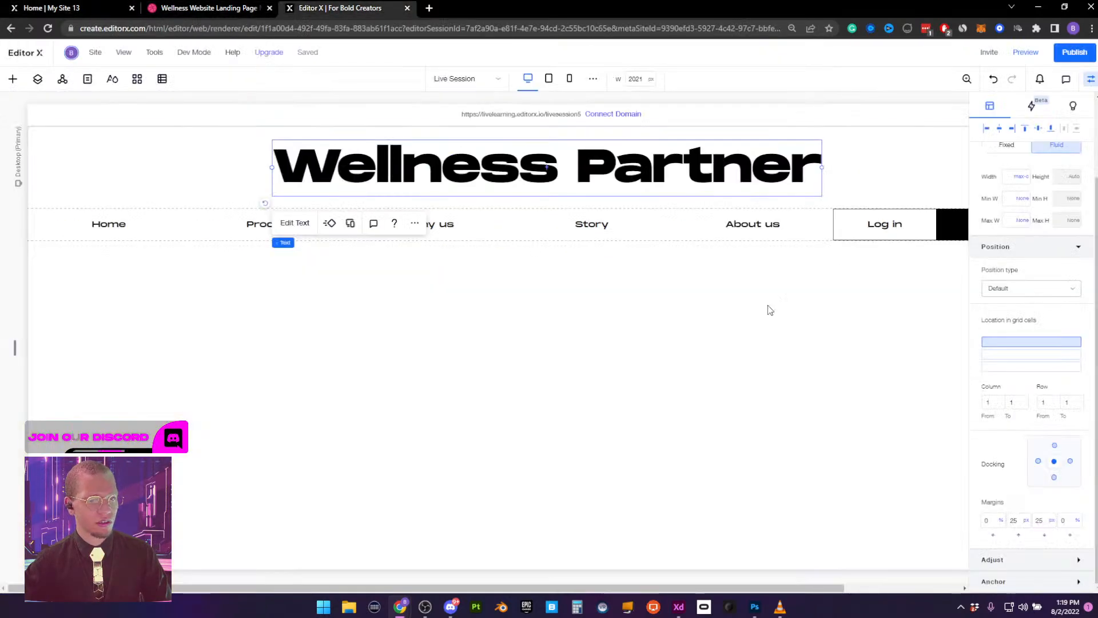
click(1017, 521)
text(50)
key(Return)
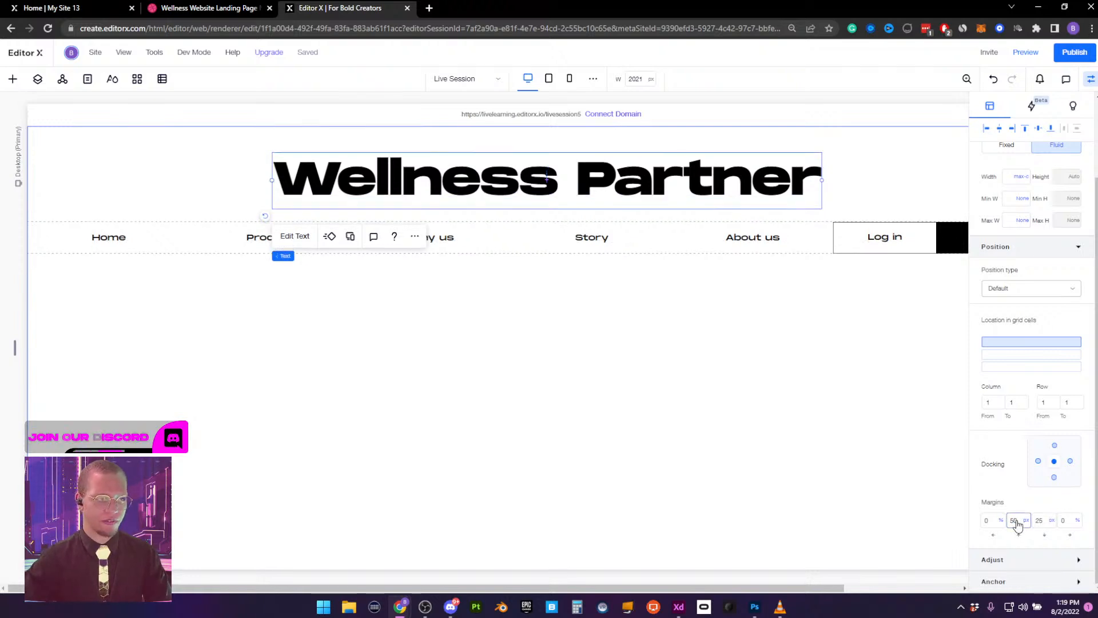
click(1040, 520)
text(50)
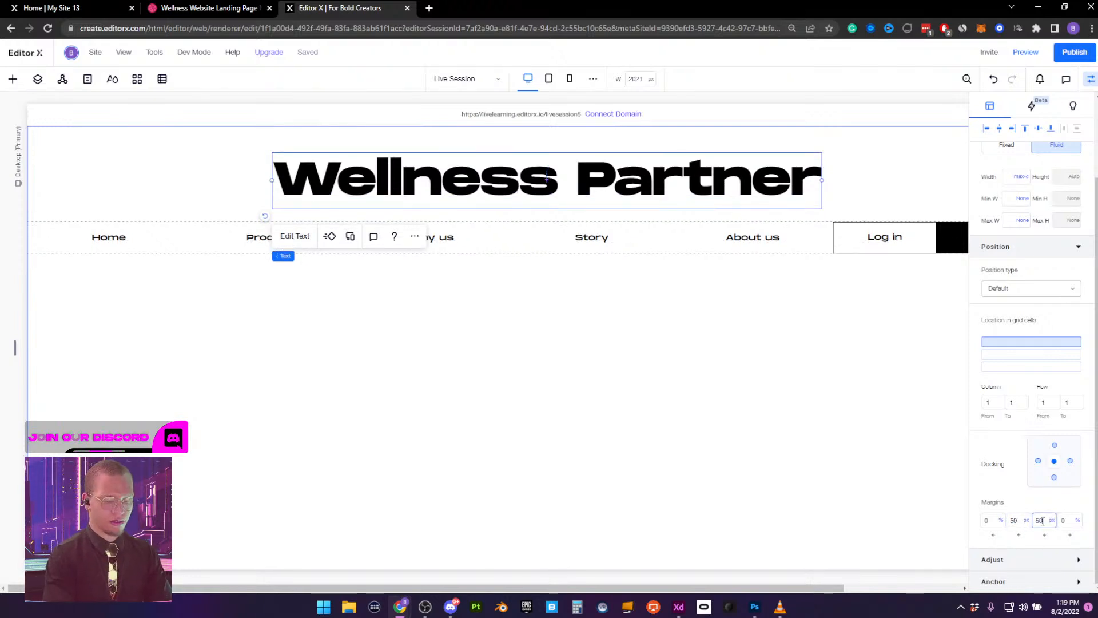
key(Return)
click(677, 380)
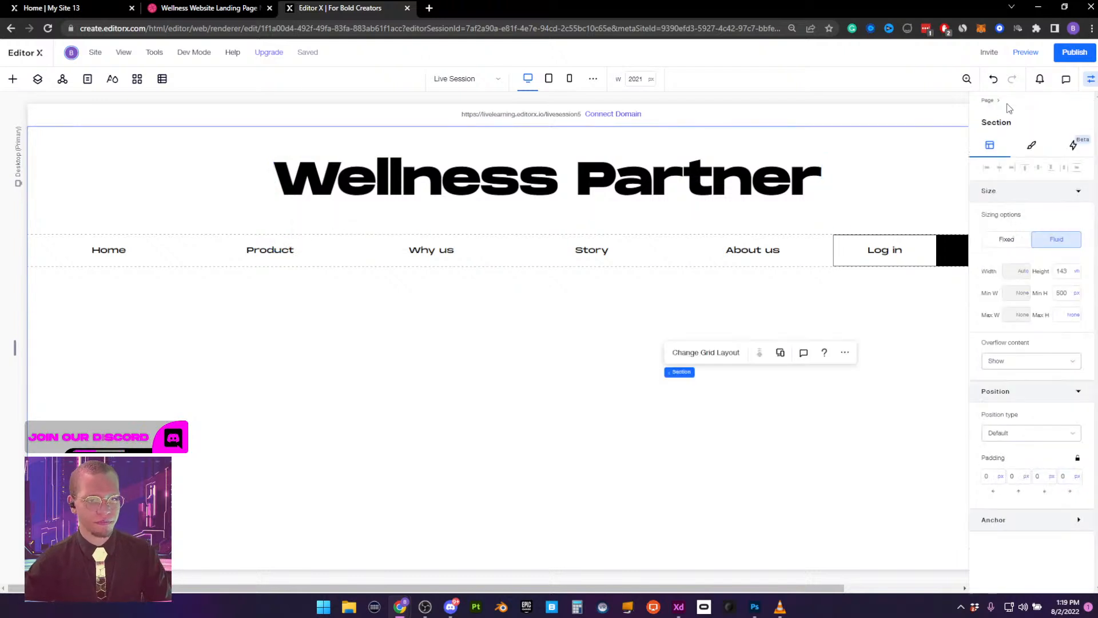
click(1090, 79)
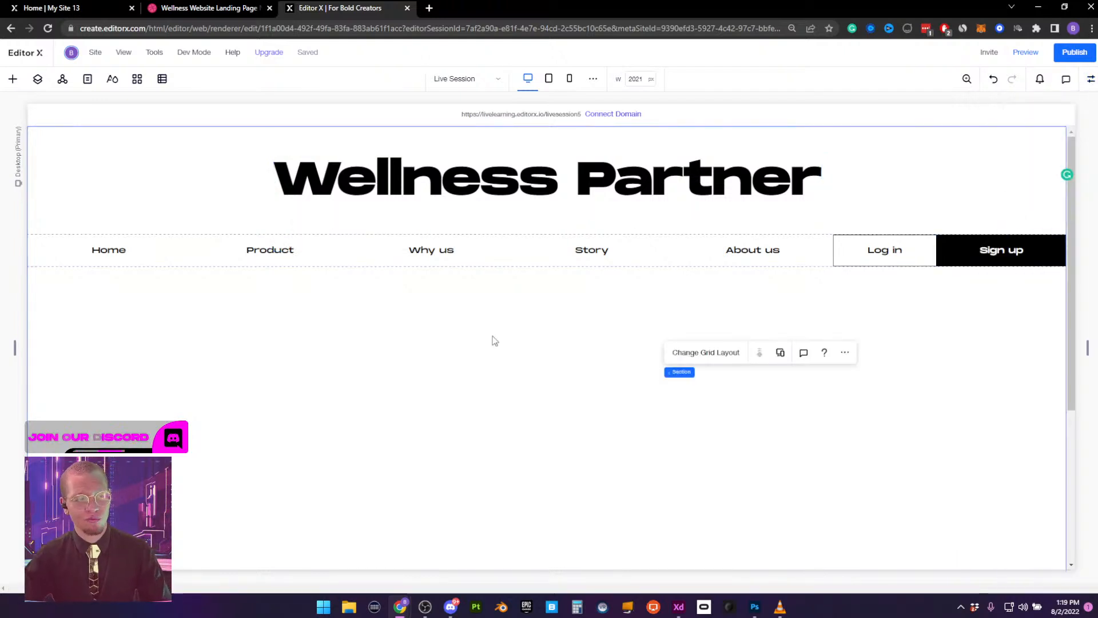
Examine the header and hero layout in the Dribbble design and on the published reference site
click(213, 8)
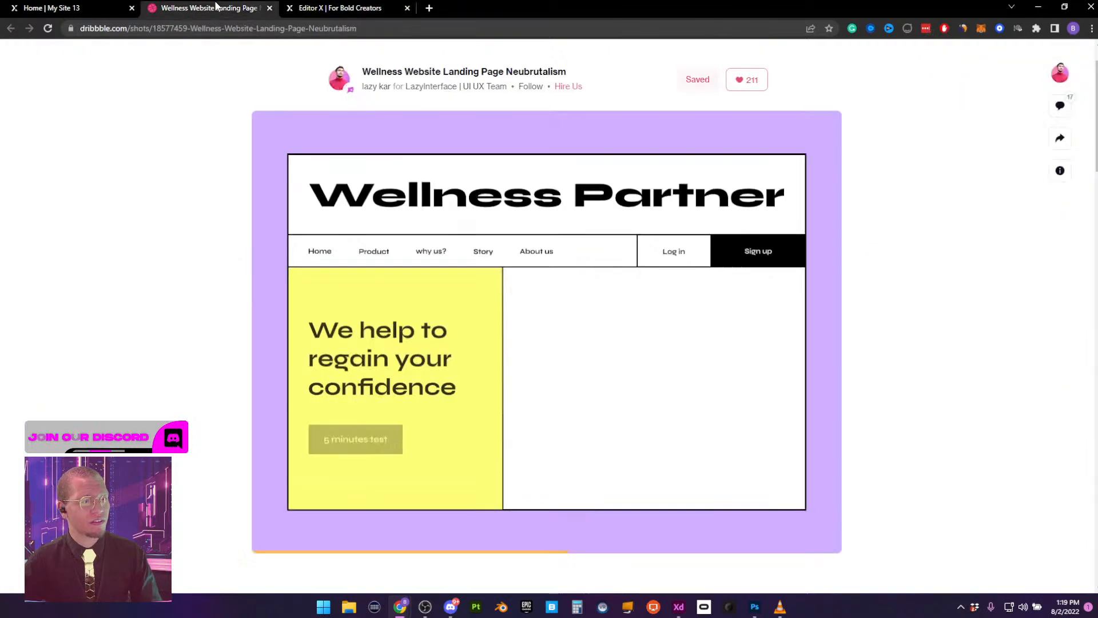
click(68, 6)
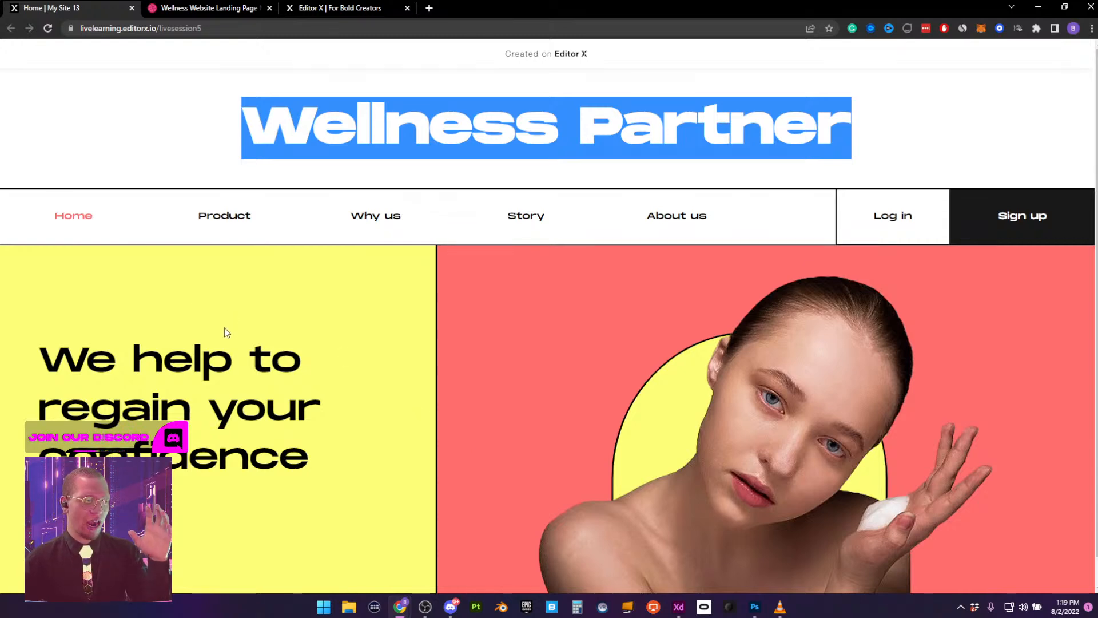
scroll(780, 393, down, 1)
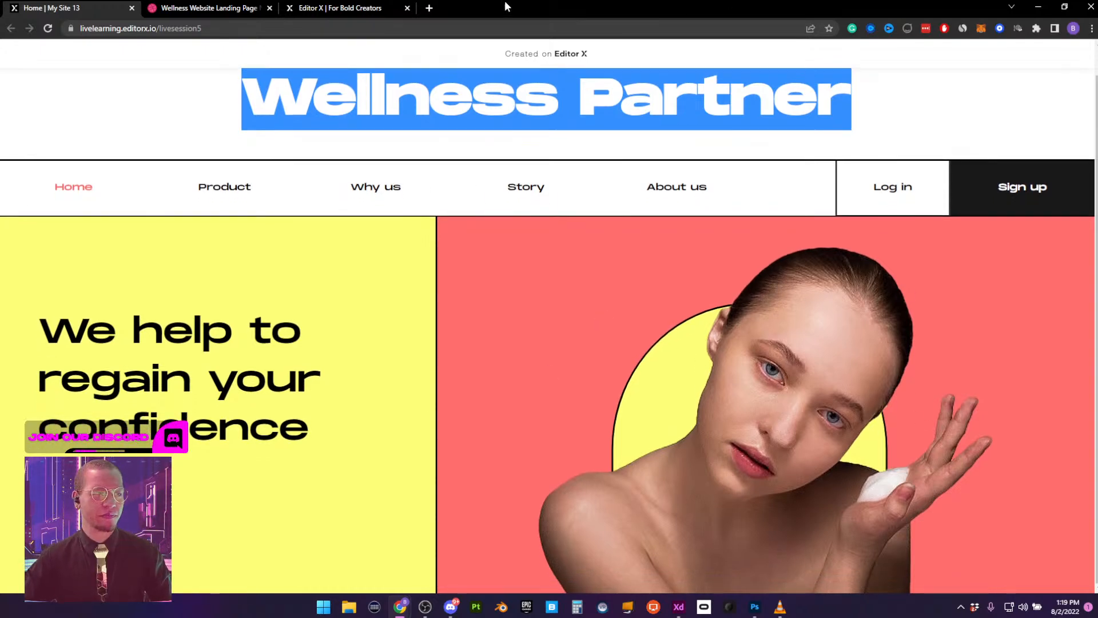
click(343, 8)
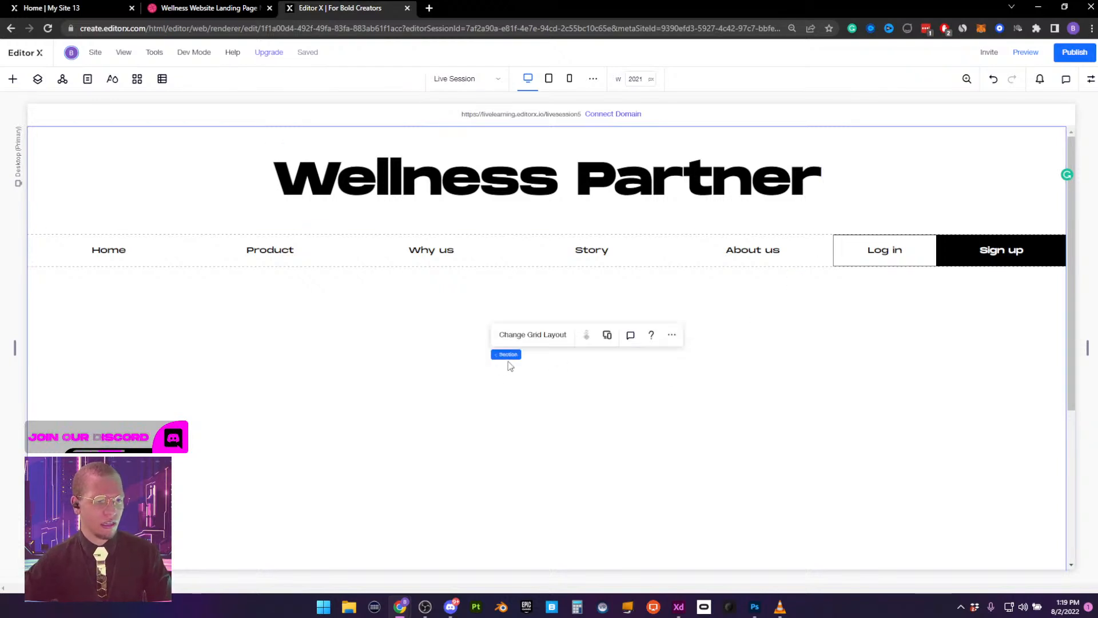
right_click(437, 361)
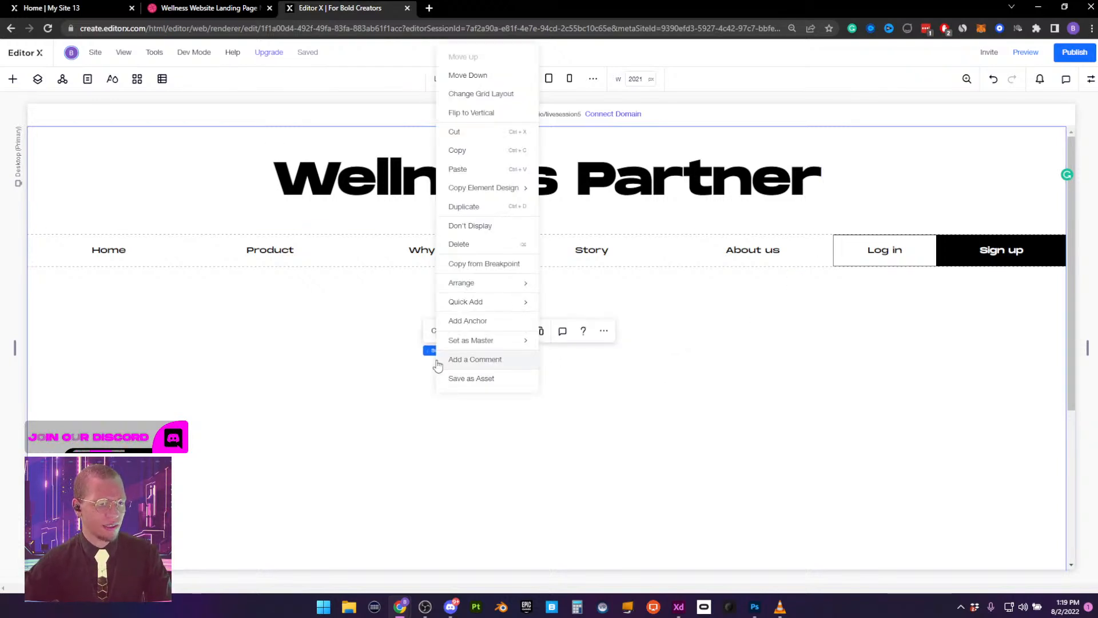
click(343, 319)
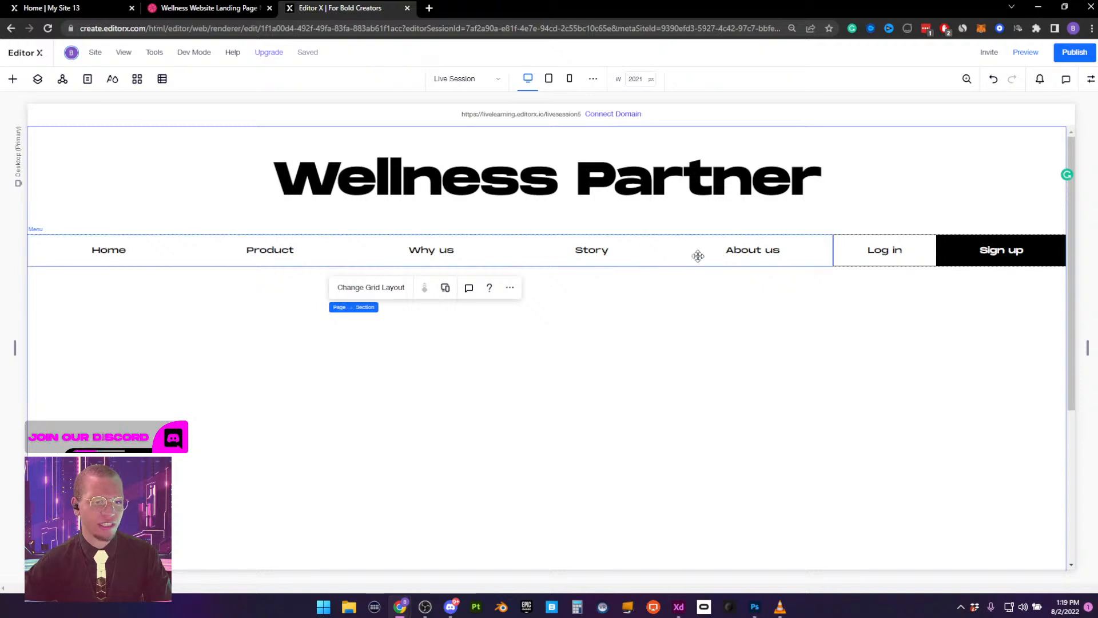
click(54, 11)
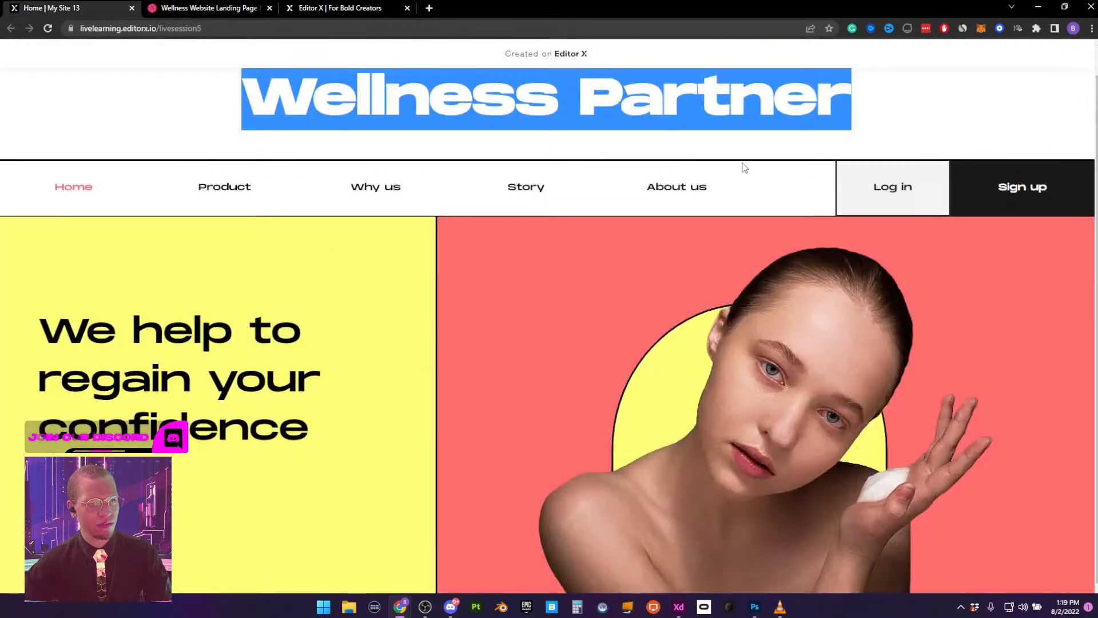
Return to the Editor X page and set the navigation menu's top and bottom margins to 20 px each
click(309, 8)
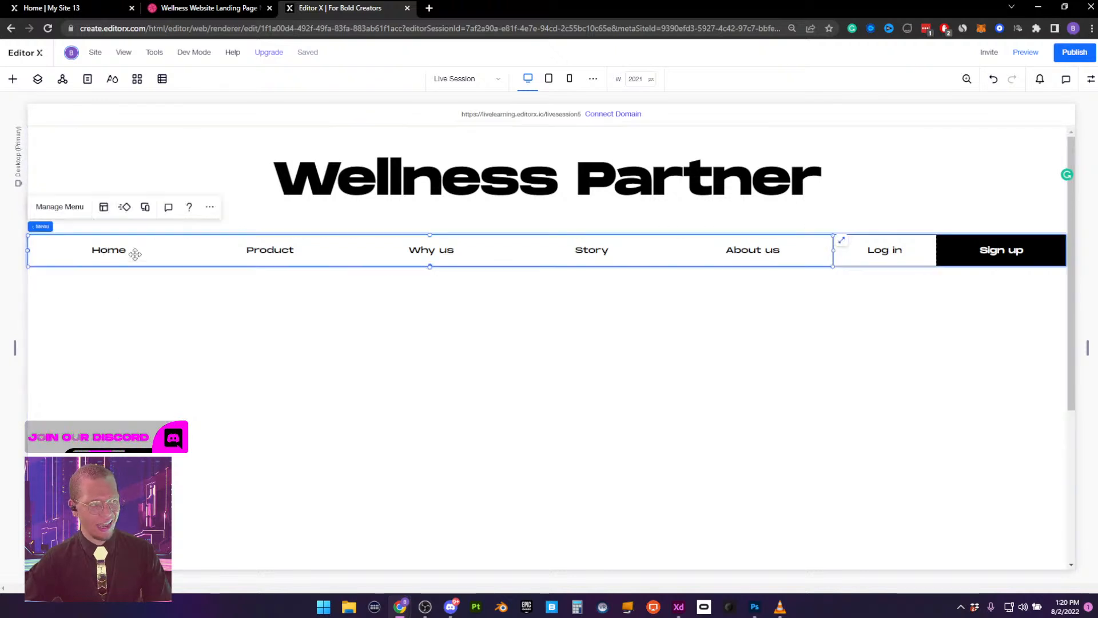
click(1090, 80)
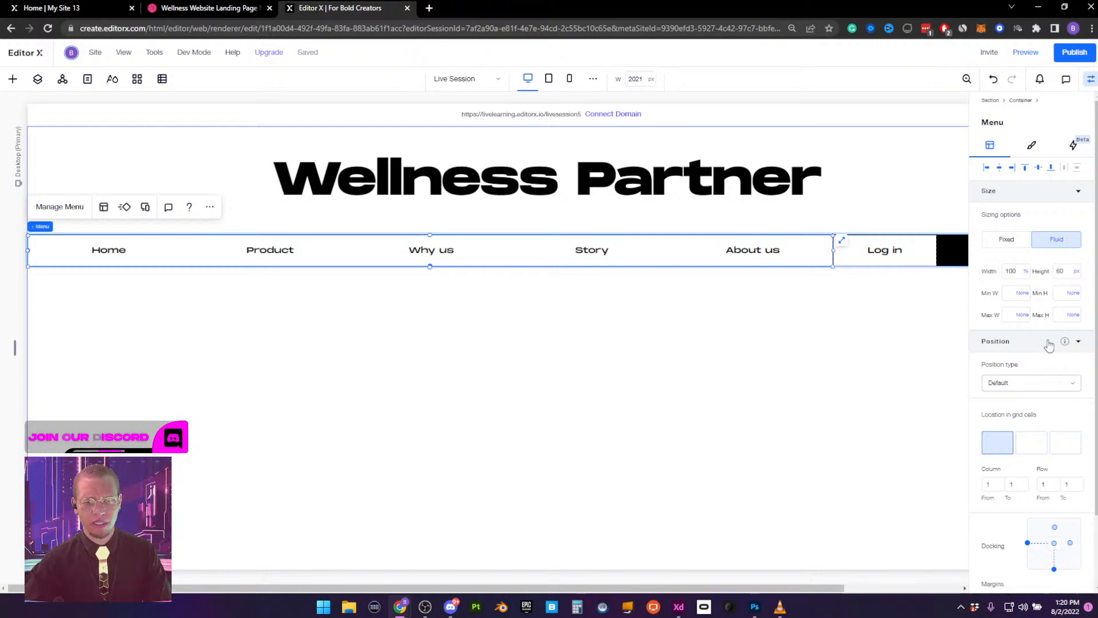
scroll(1047, 343, down, 2)
click(1014, 521)
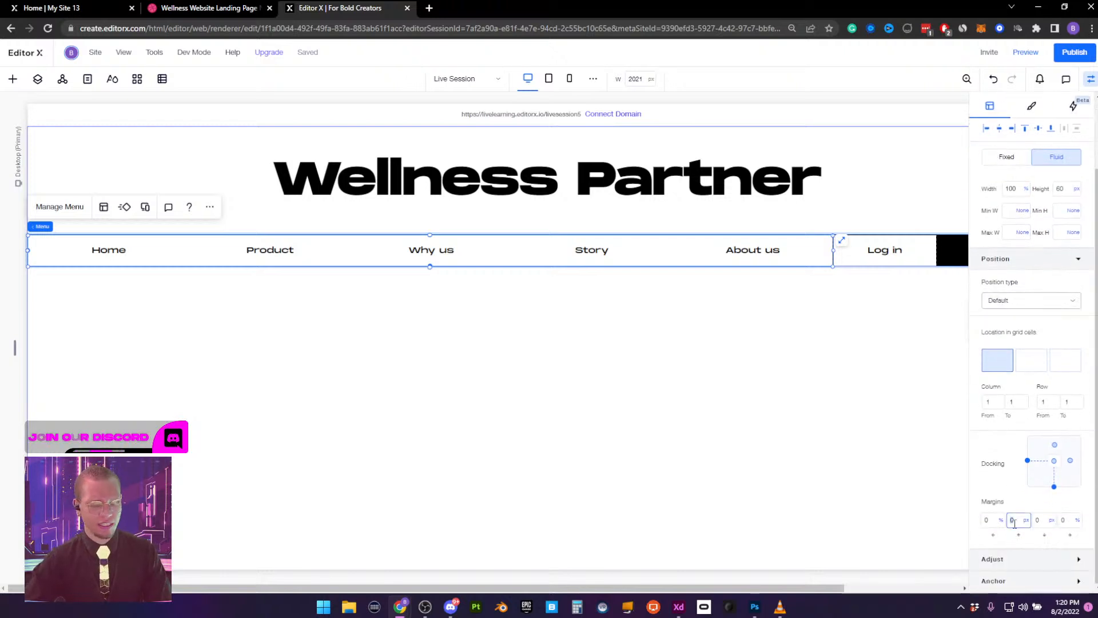
text(20)
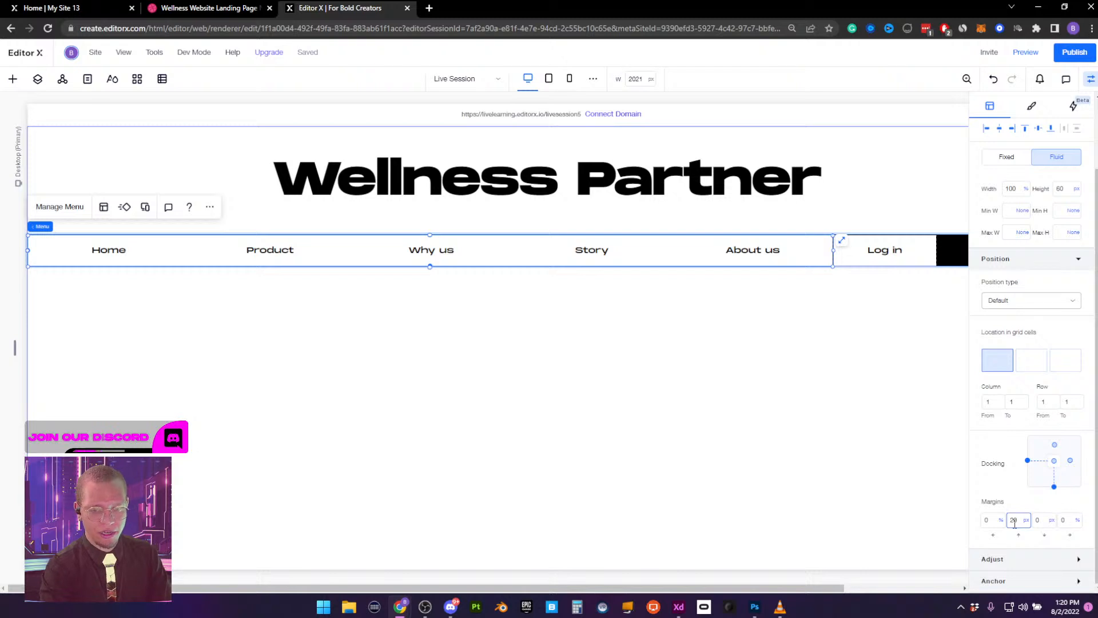
key(Tab)
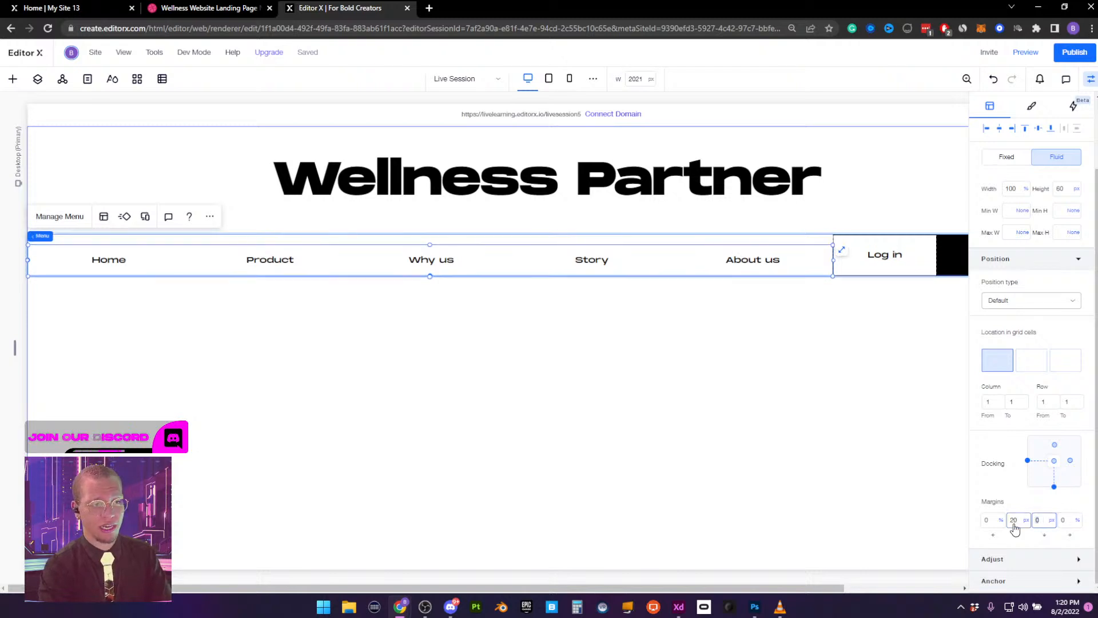
text(20)
key(Return)
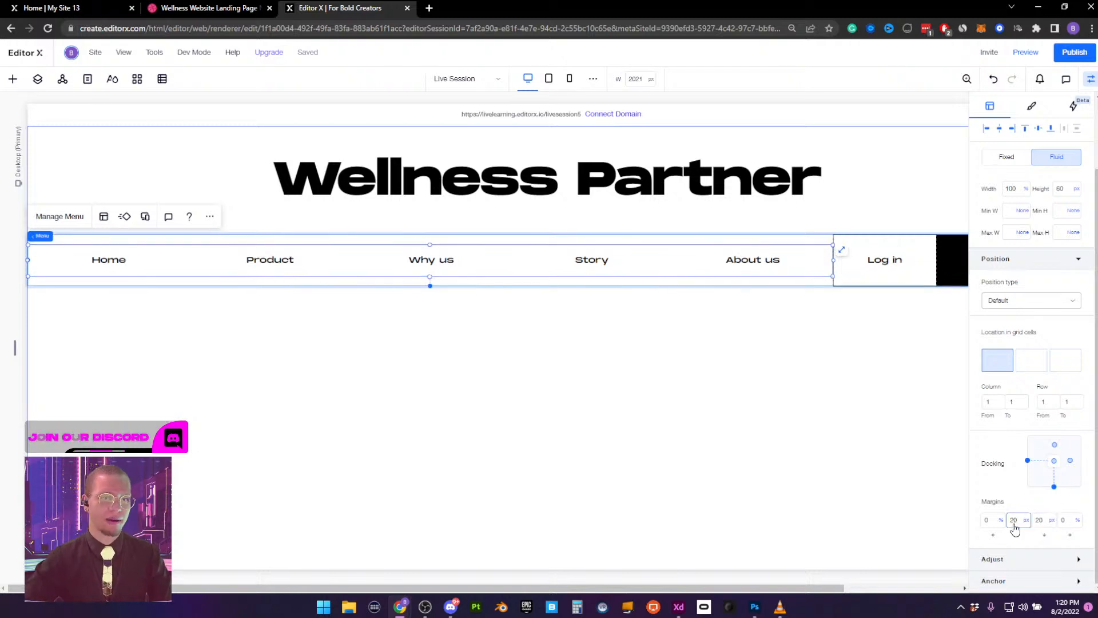
click(702, 416)
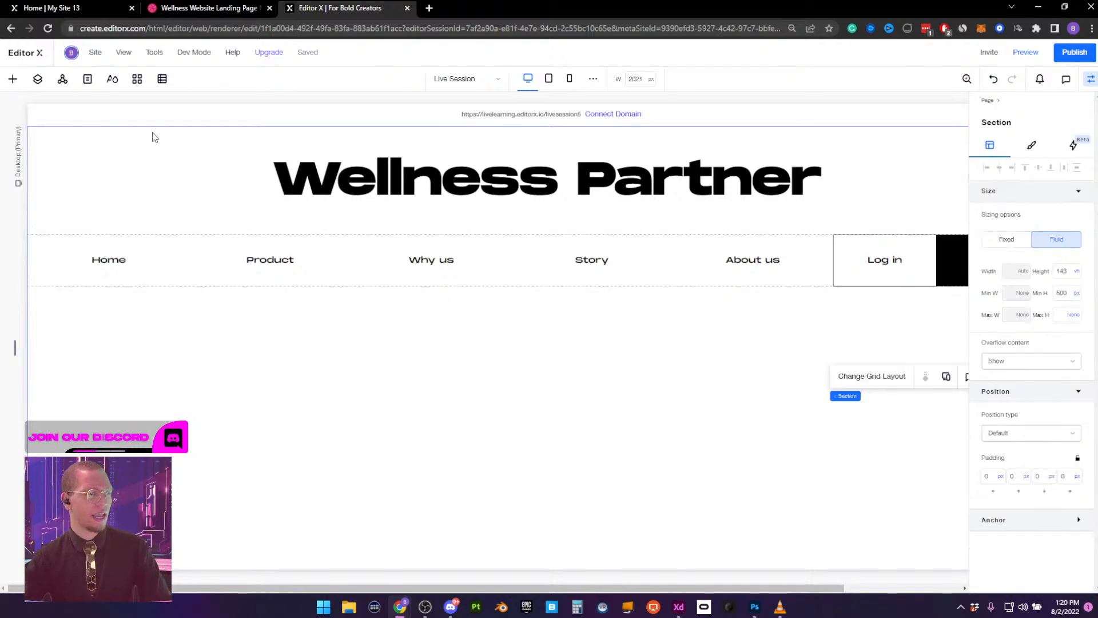
click(1091, 79)
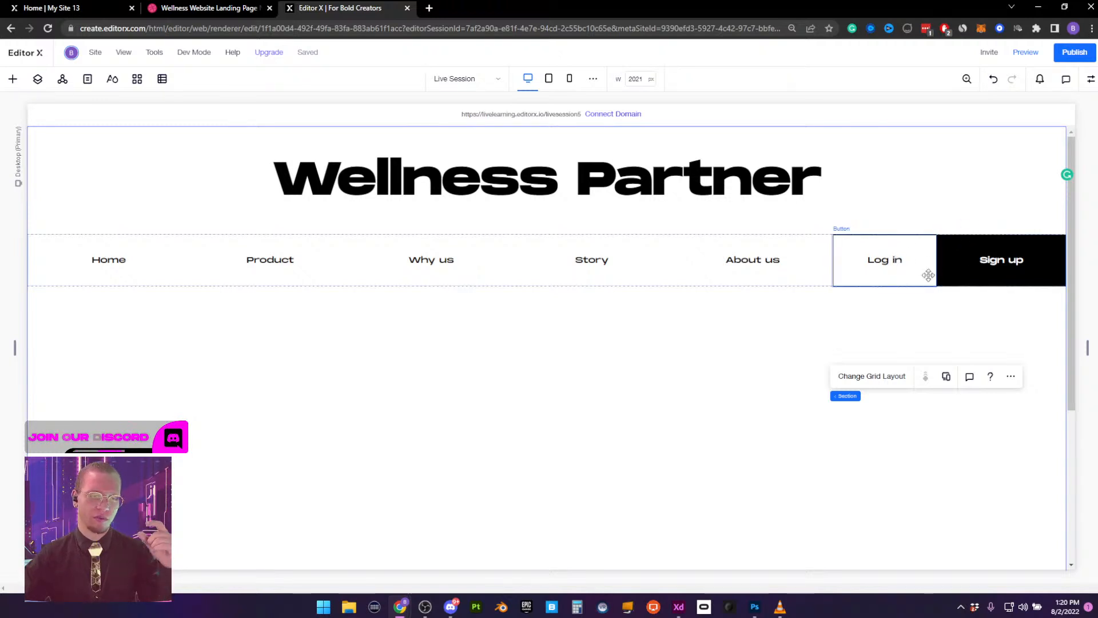
Add a solid dark horizontal line from the decorative elements to the upper edge of the menu container
click(266, 251)
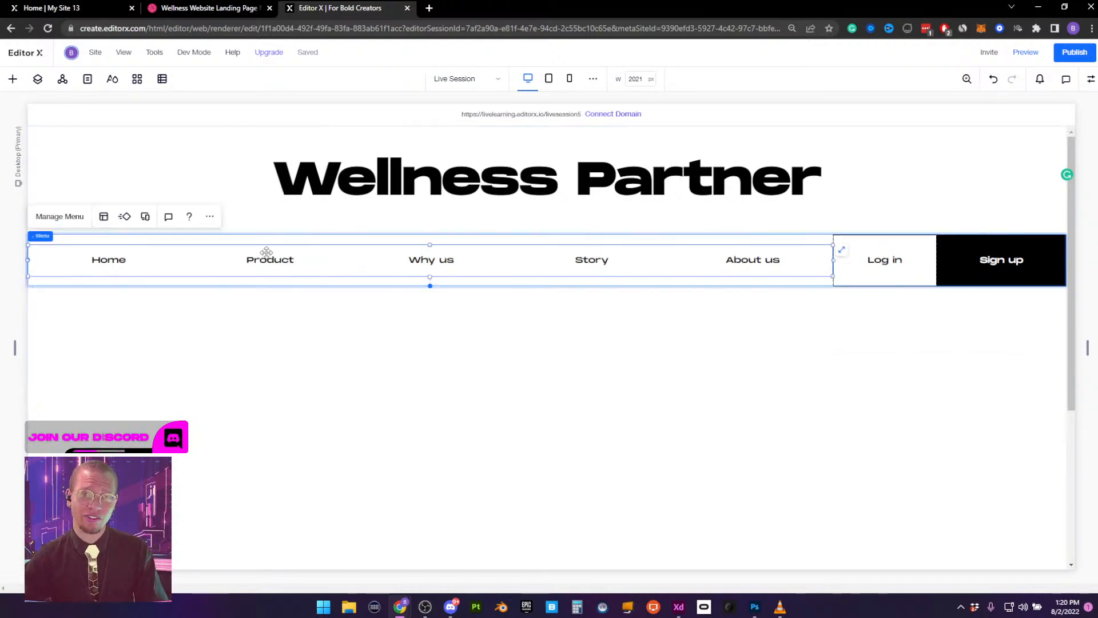
click(892, 270)
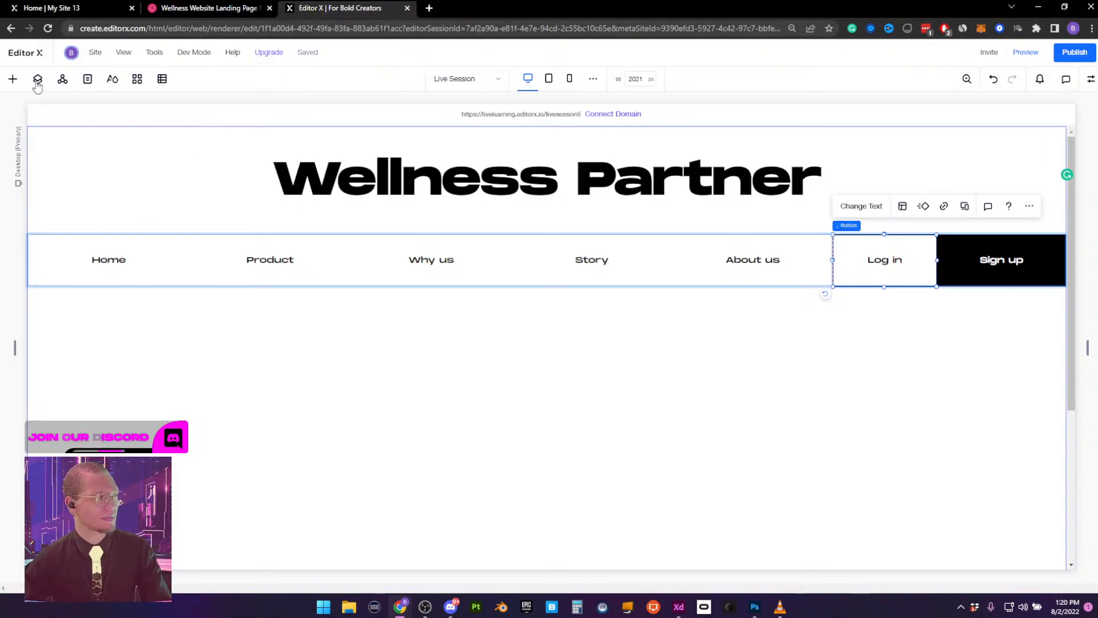
click(12, 80)
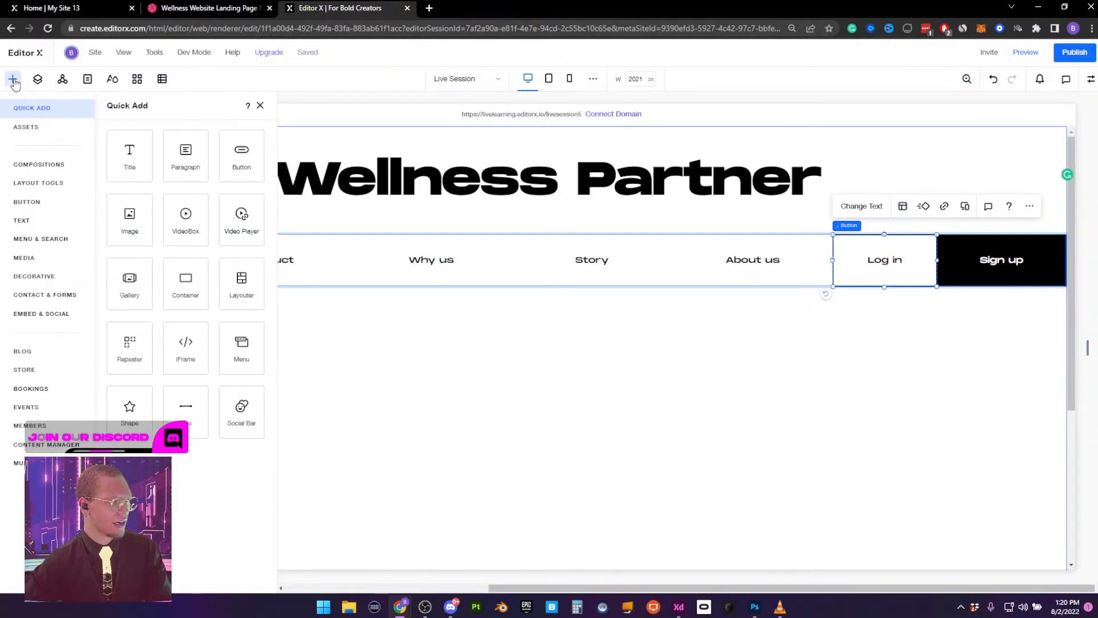
click(35, 276)
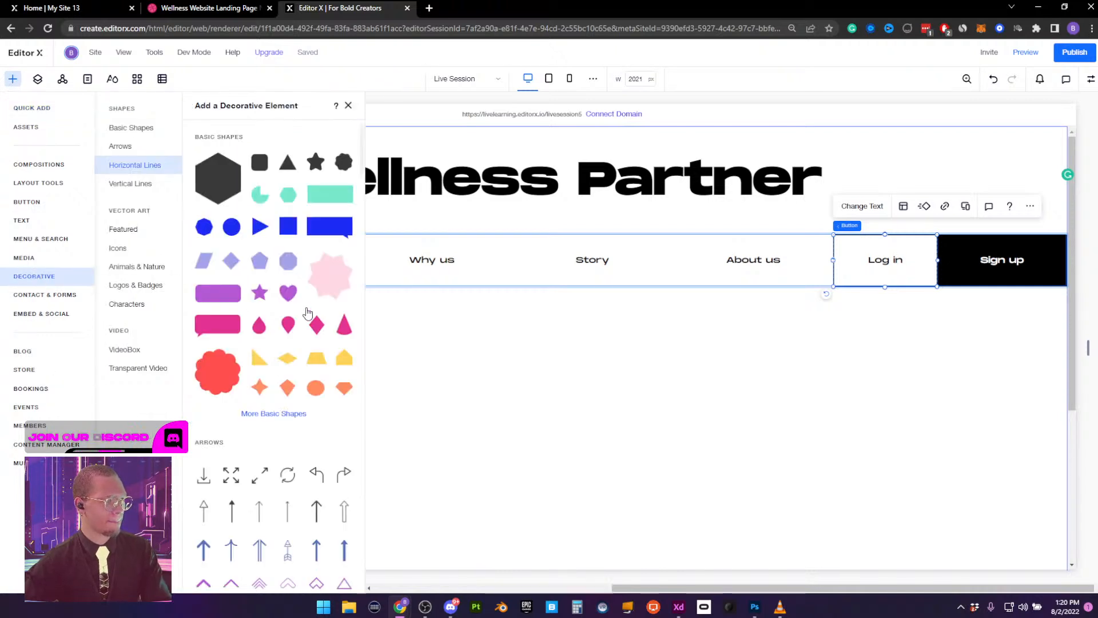
scroll(310, 324, down, 5)
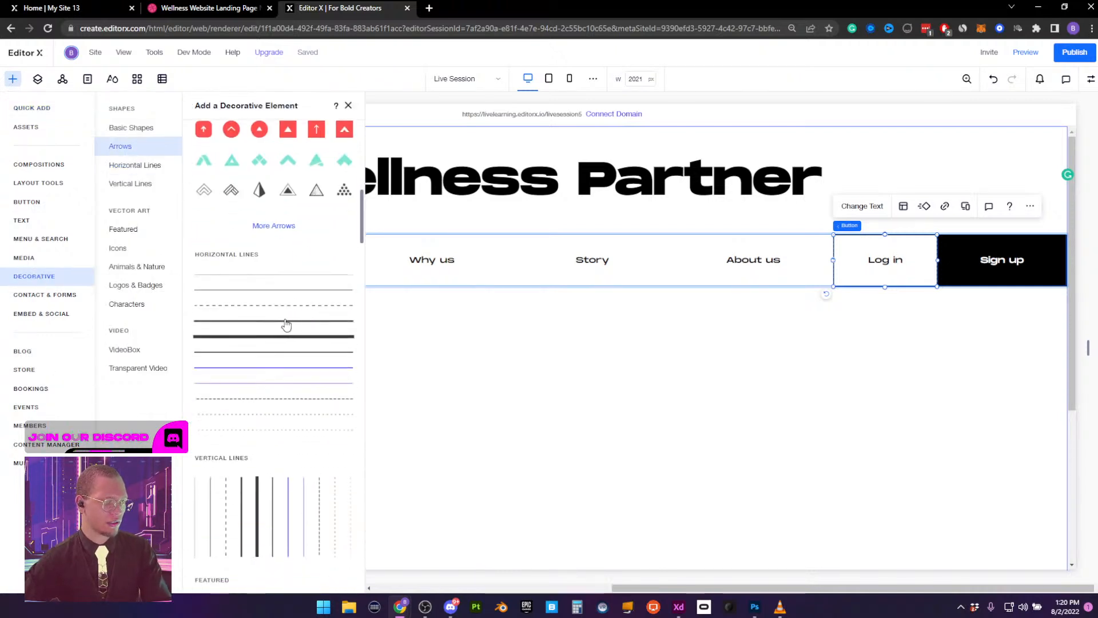
drag(284, 324, 394, 239)
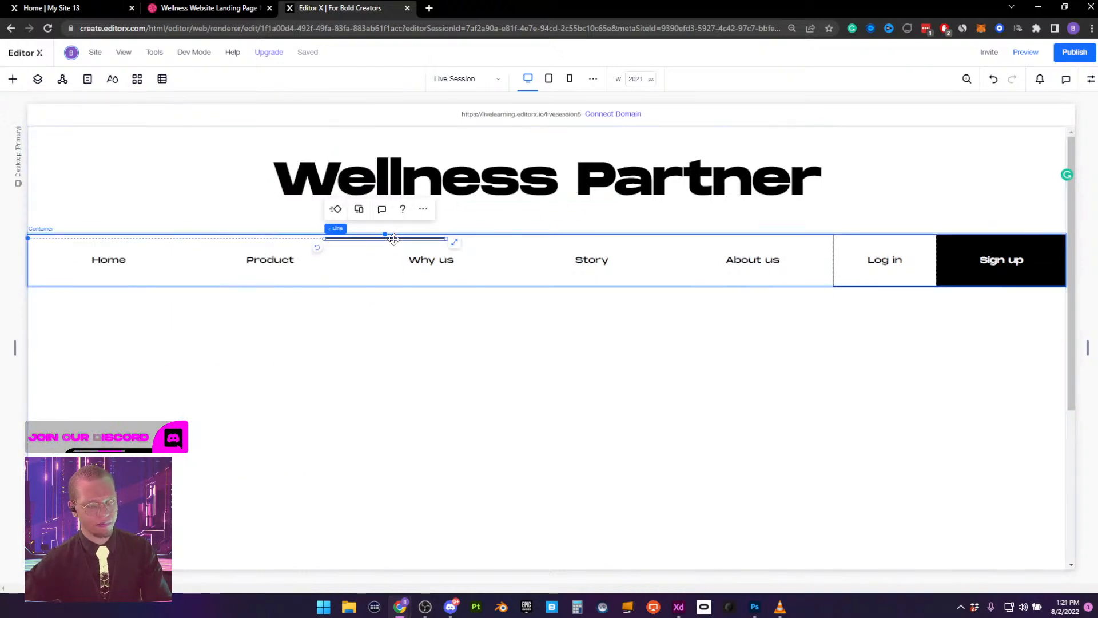
Expand the line's grid location across all three cells of the menu container, columns 1 to 3
click(1091, 79)
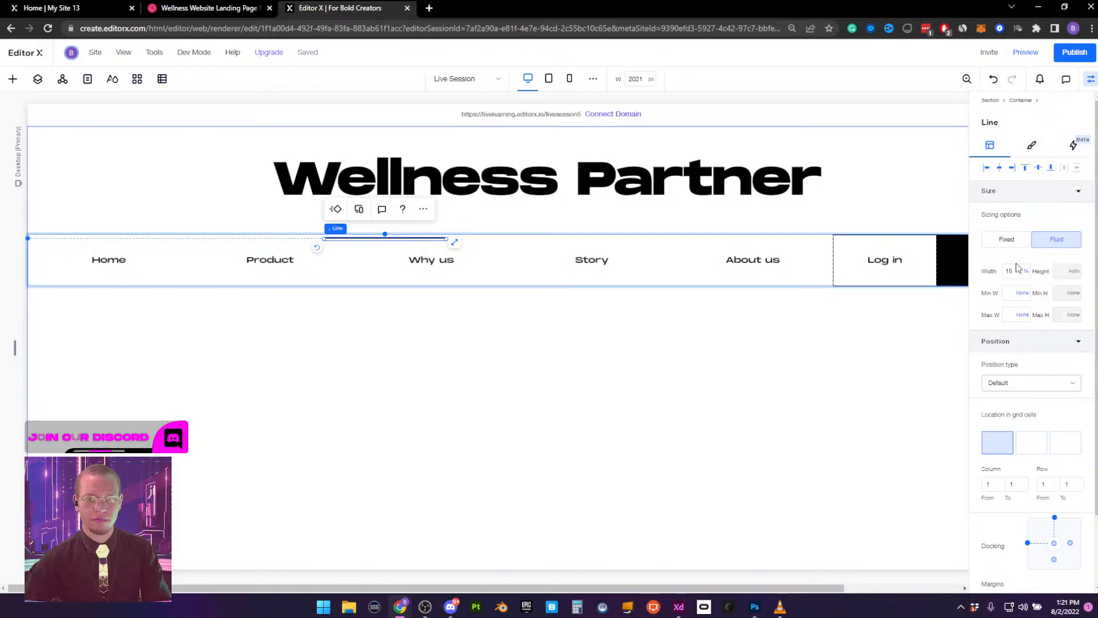
mouse_move(1030, 447)
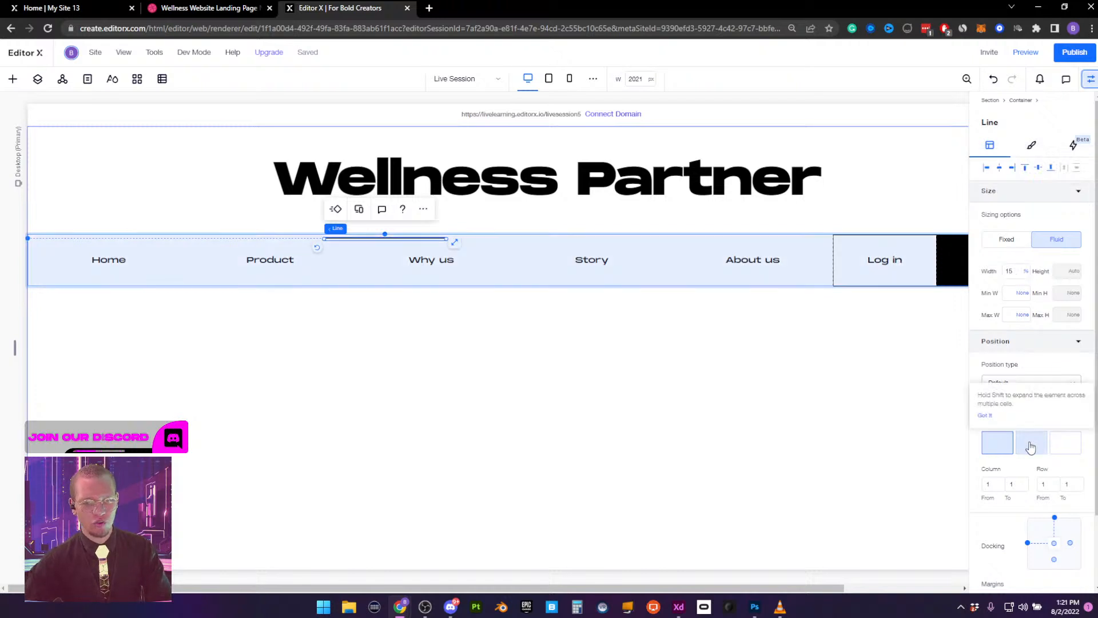
shift+click(1030, 447)
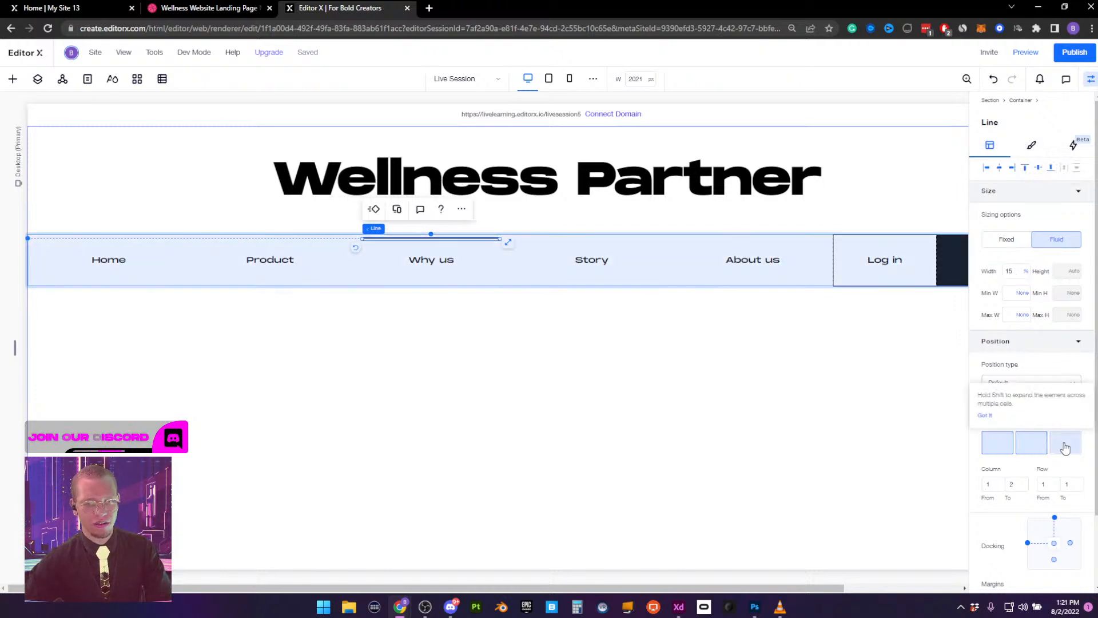
shift+click(1061, 445)
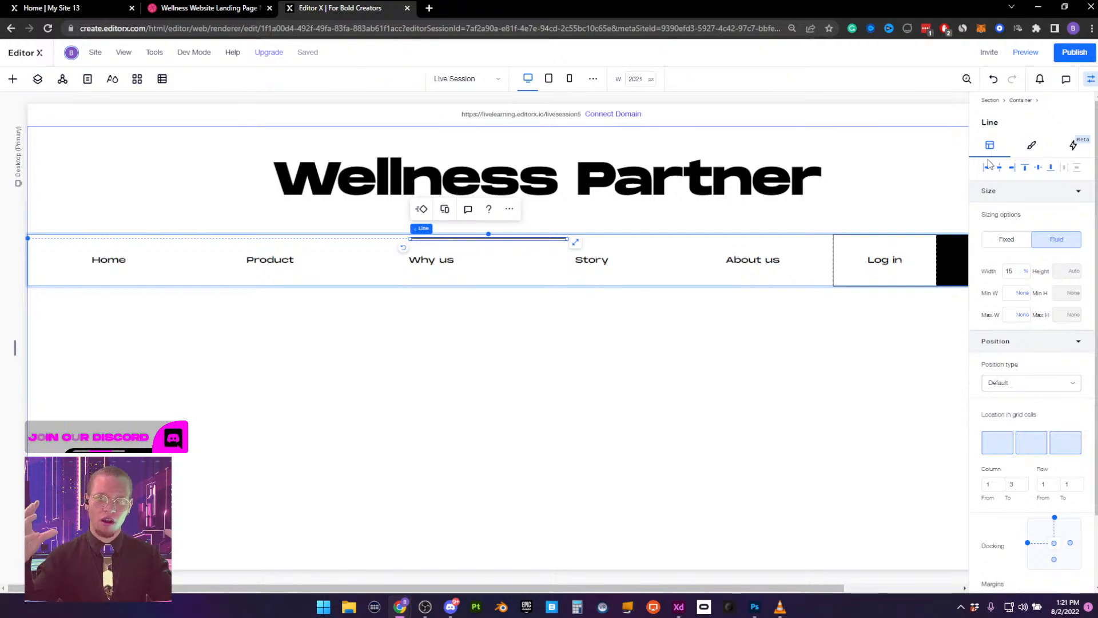
Set the line's width to 100% and align it to the left and top edges of the menu container
click(1014, 271)
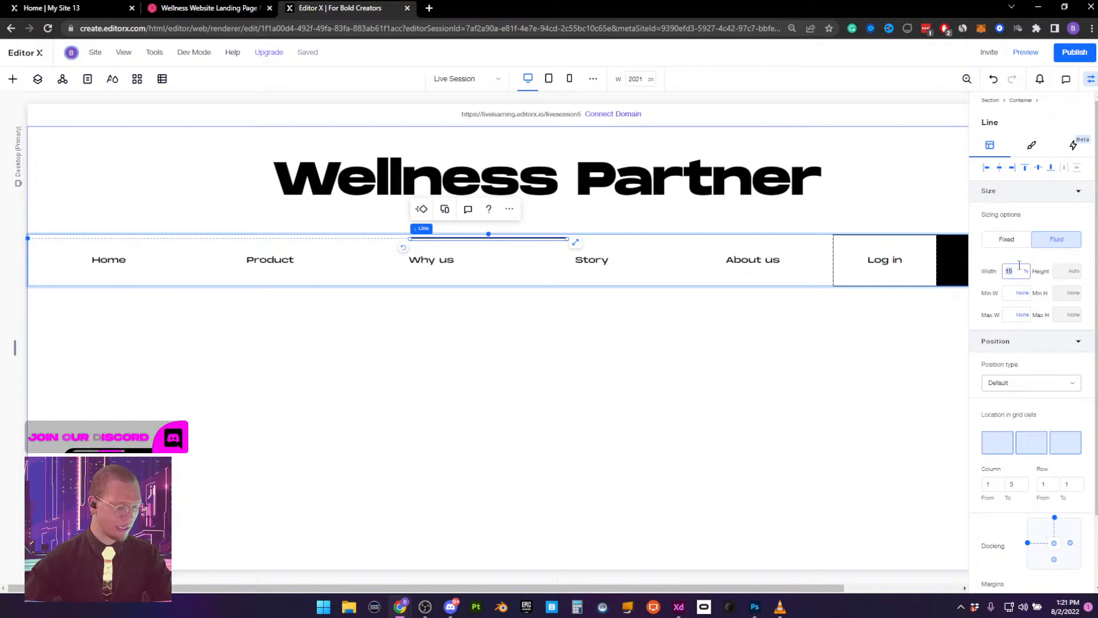
text(100)
key(Return)
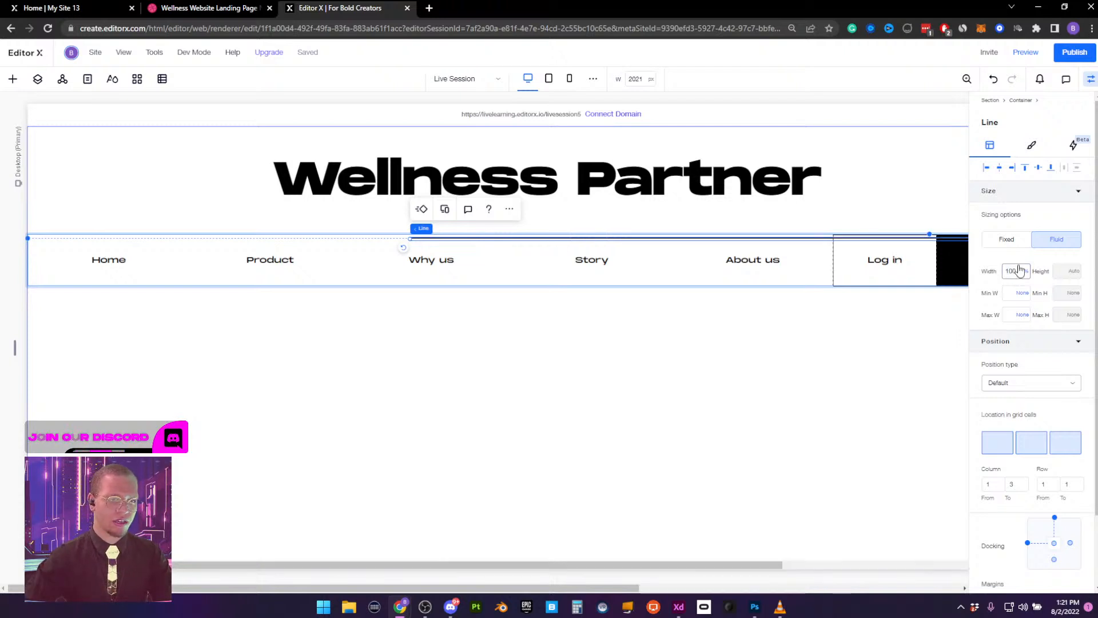
click(988, 168)
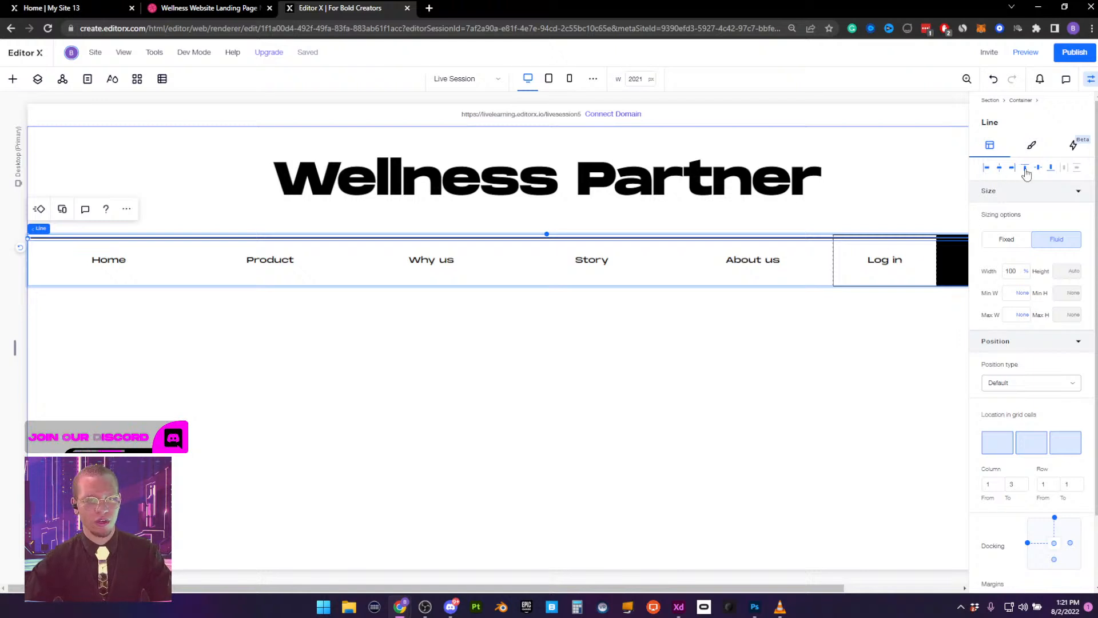
click(1026, 170)
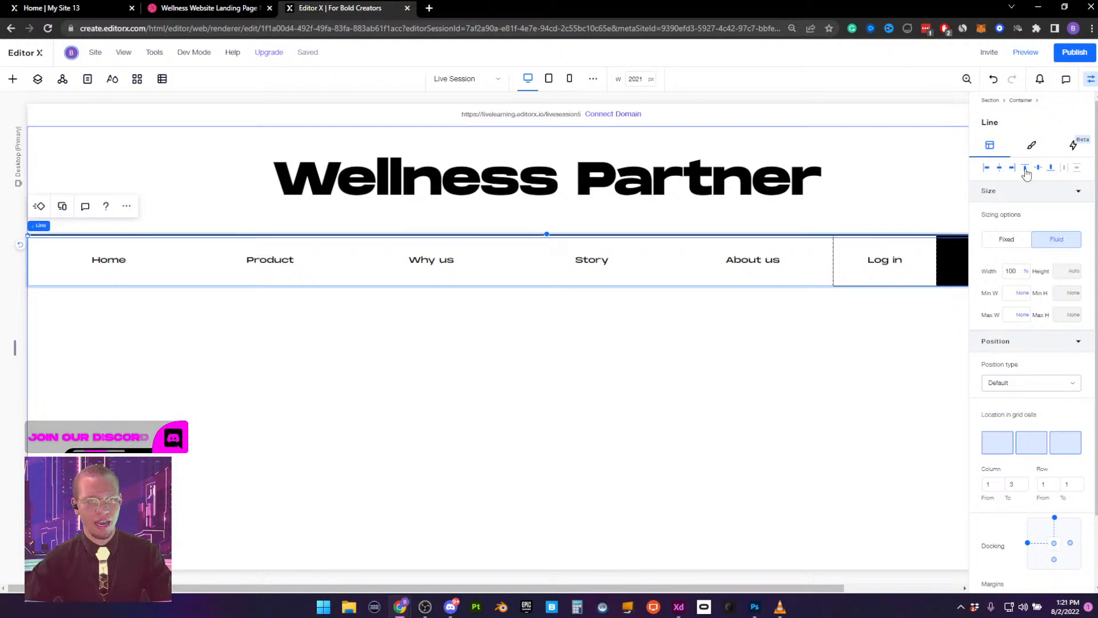
click(1091, 79)
click(827, 359)
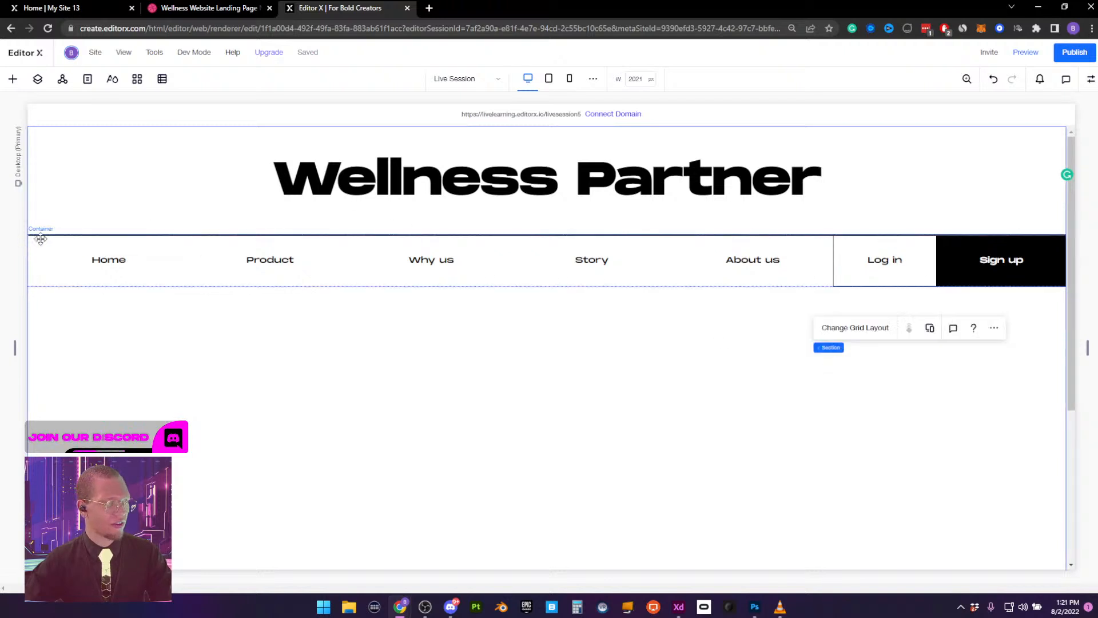
Change the color of the line above the menu to the theme's black, #000000
click(643, 235)
click(1090, 79)
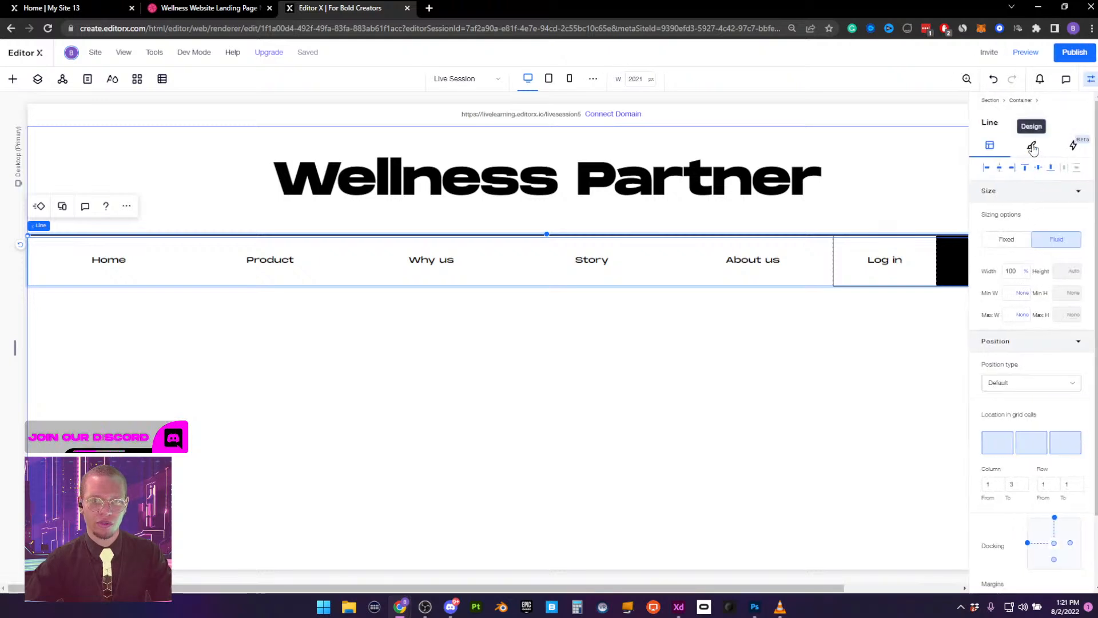
click(1033, 147)
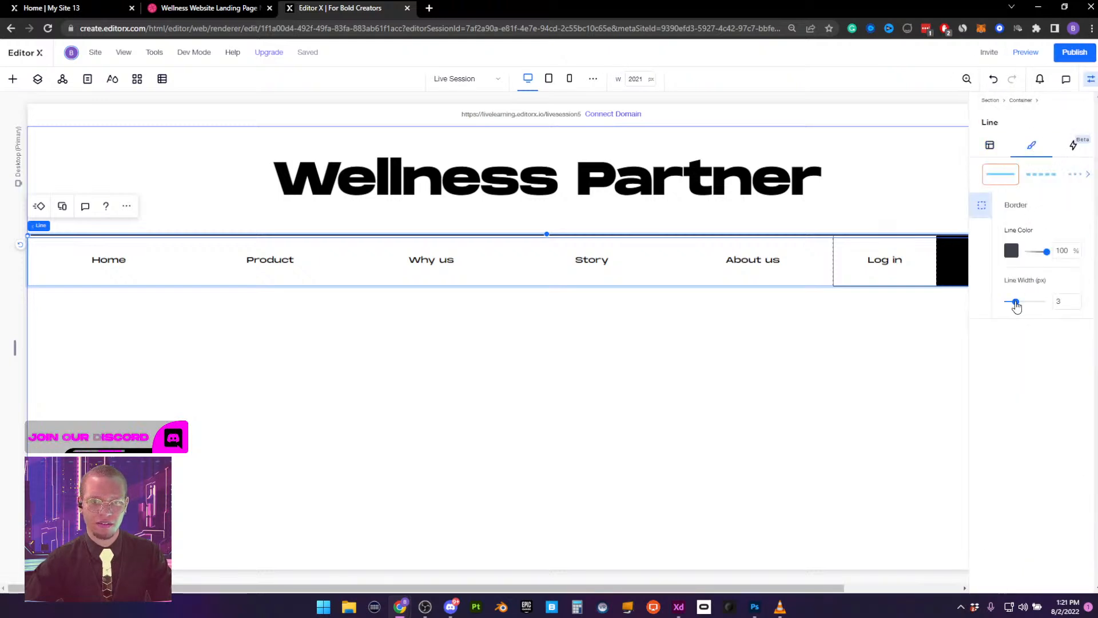
click(1011, 251)
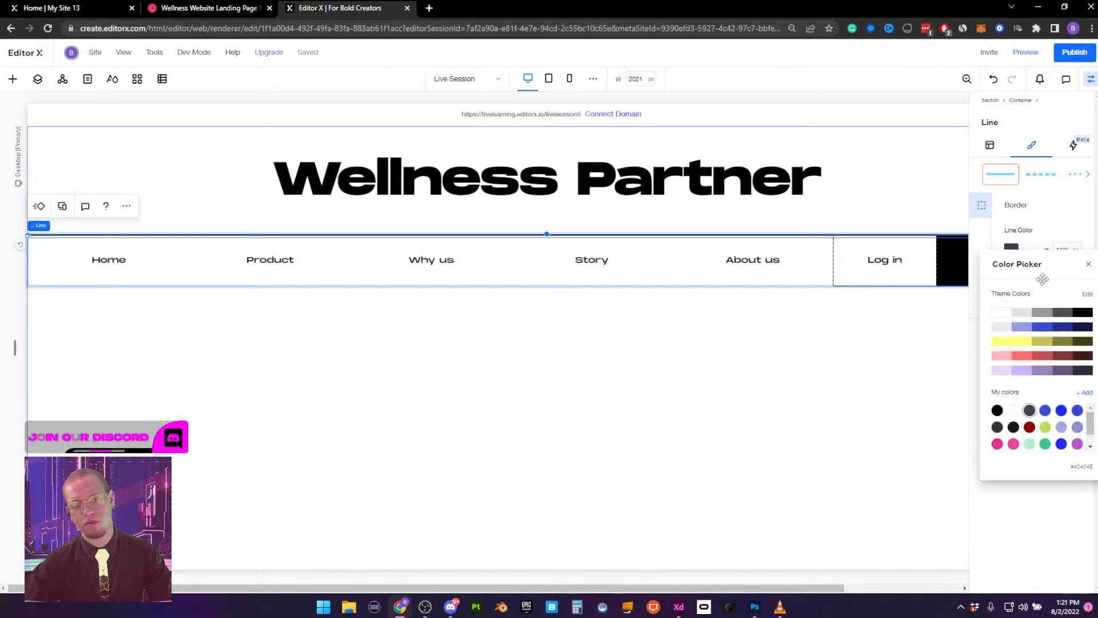
click(1080, 314)
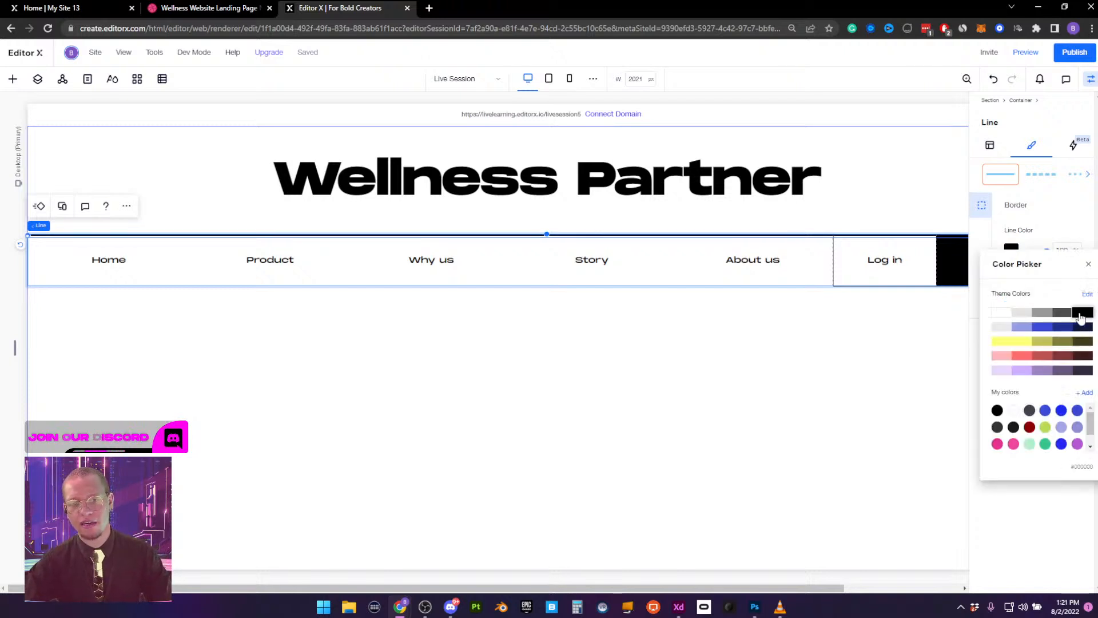
click(1069, 209)
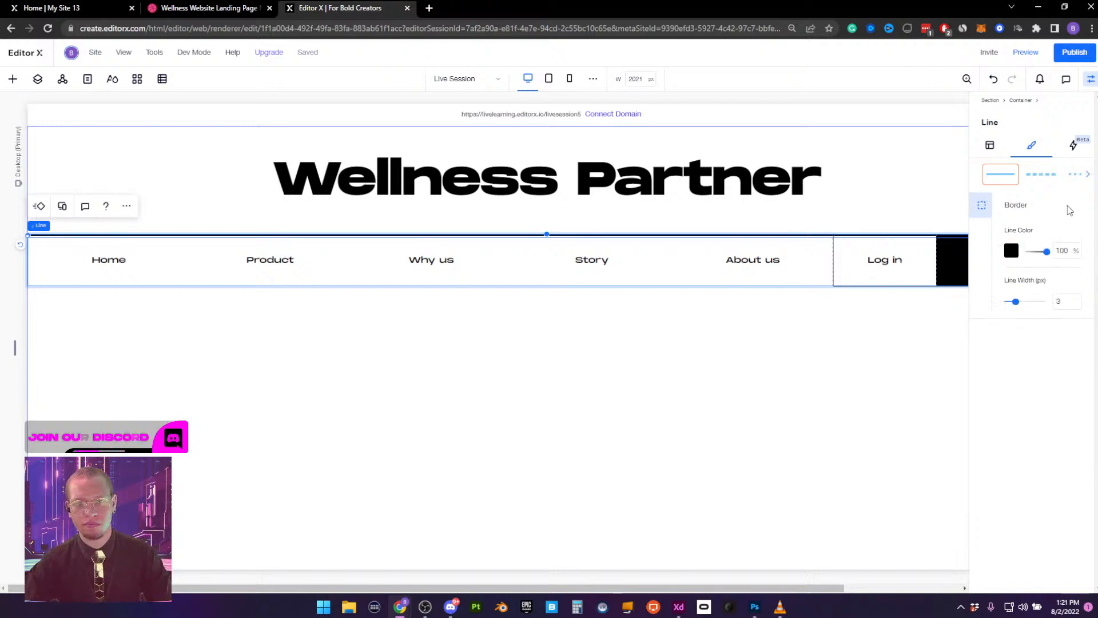
click(1089, 80)
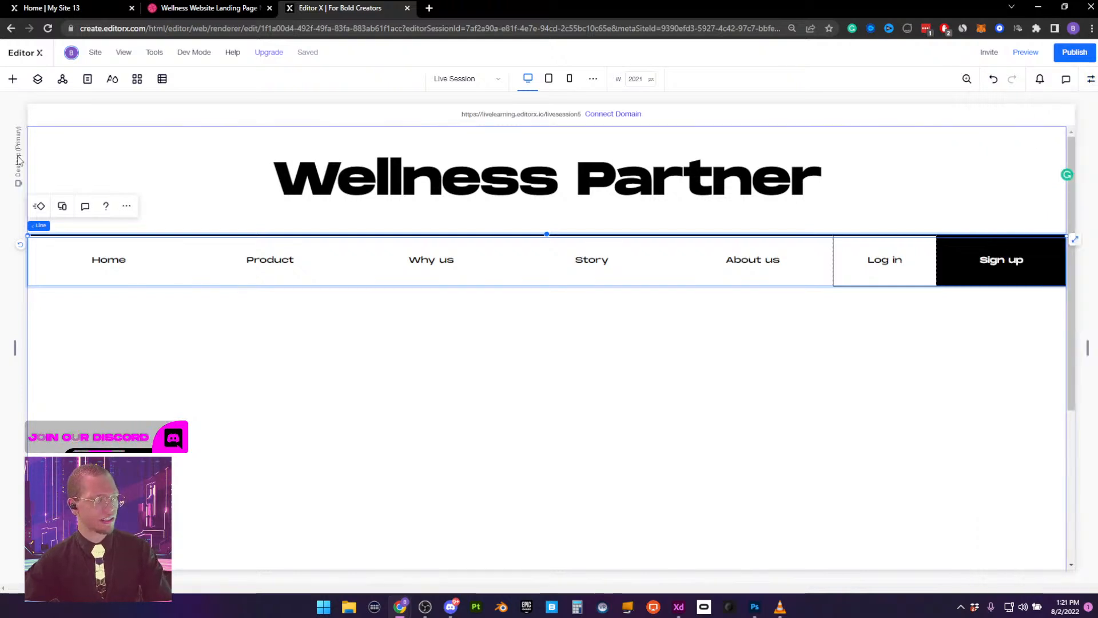
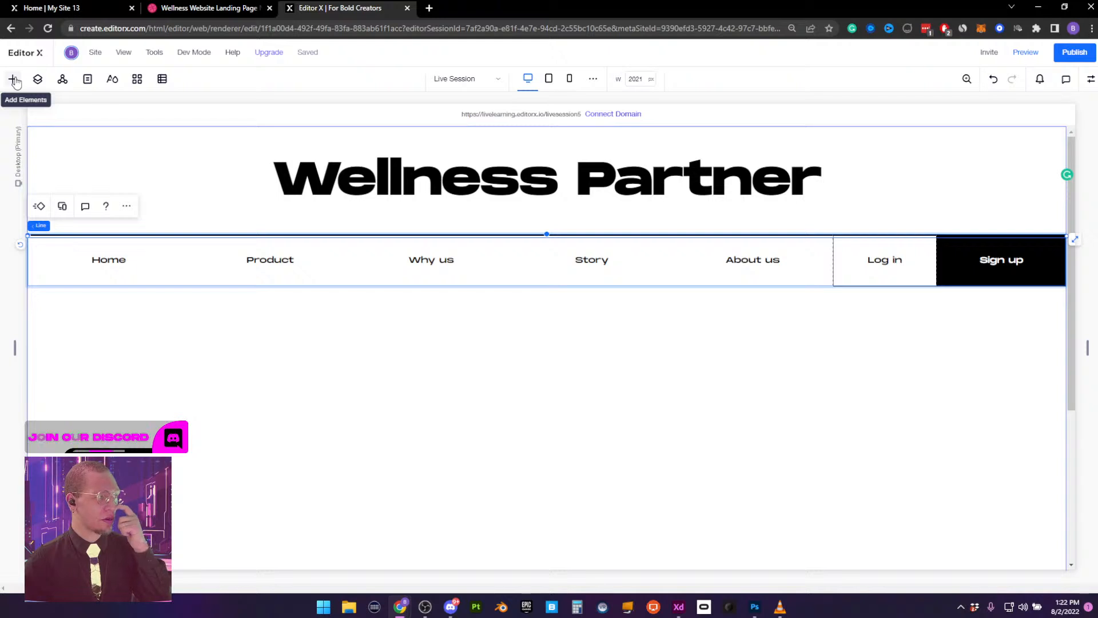
Rename the line's layer inside the Menu Container as "Top line"
click(14, 80)
click(14, 80)
click(38, 79)
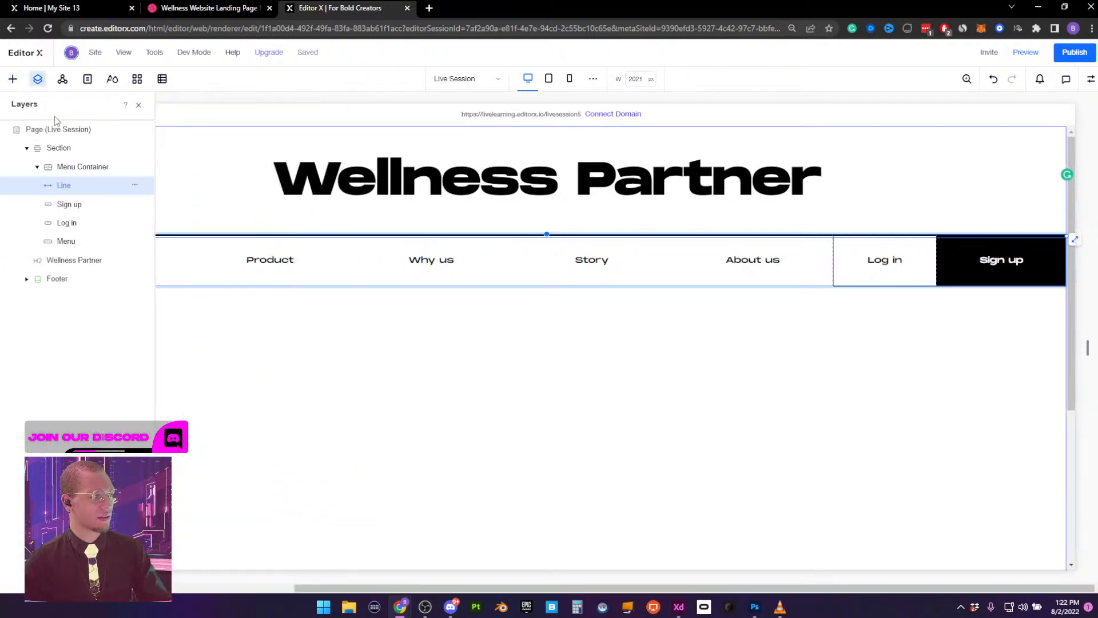
double_click(63, 188)
text(T)
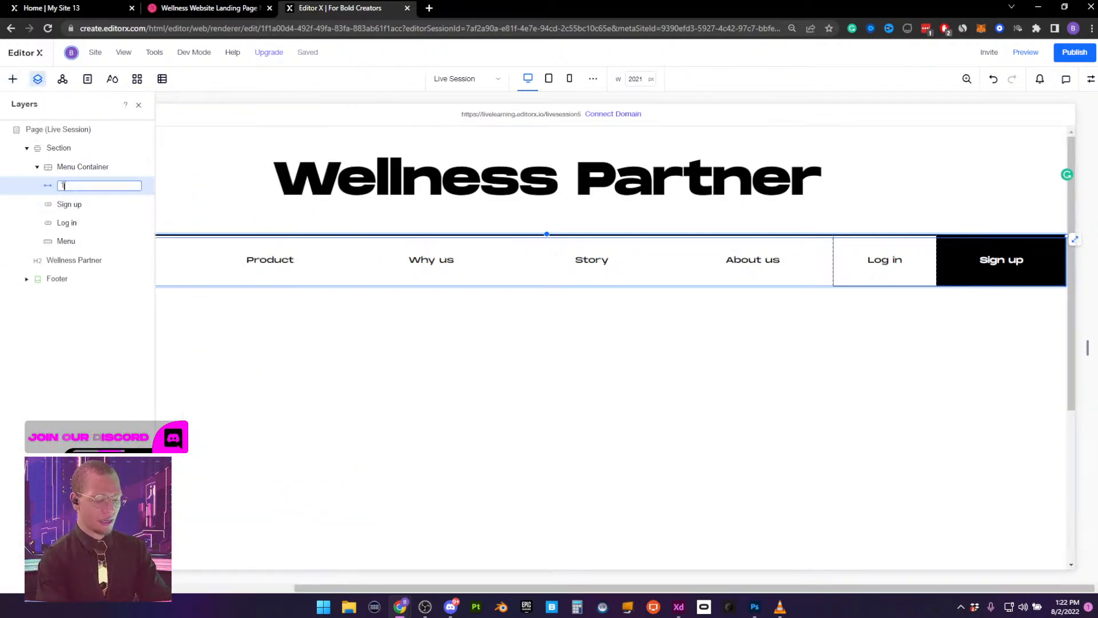
text(op line)
key(Return)
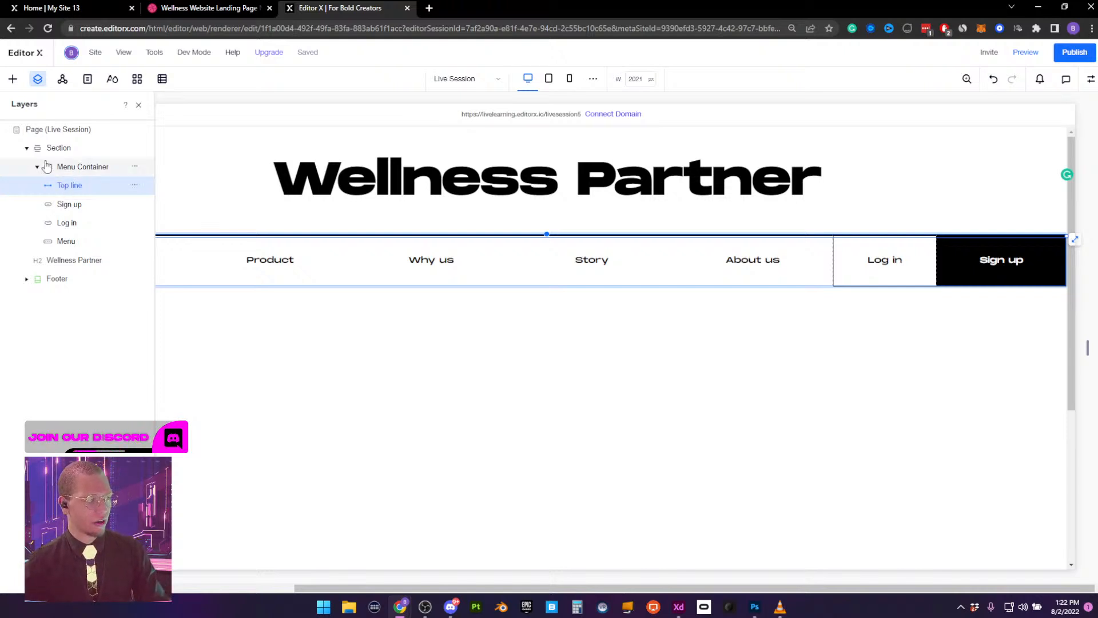
Duplicate the Top line inside the Menu Container
key(ctrl+d)
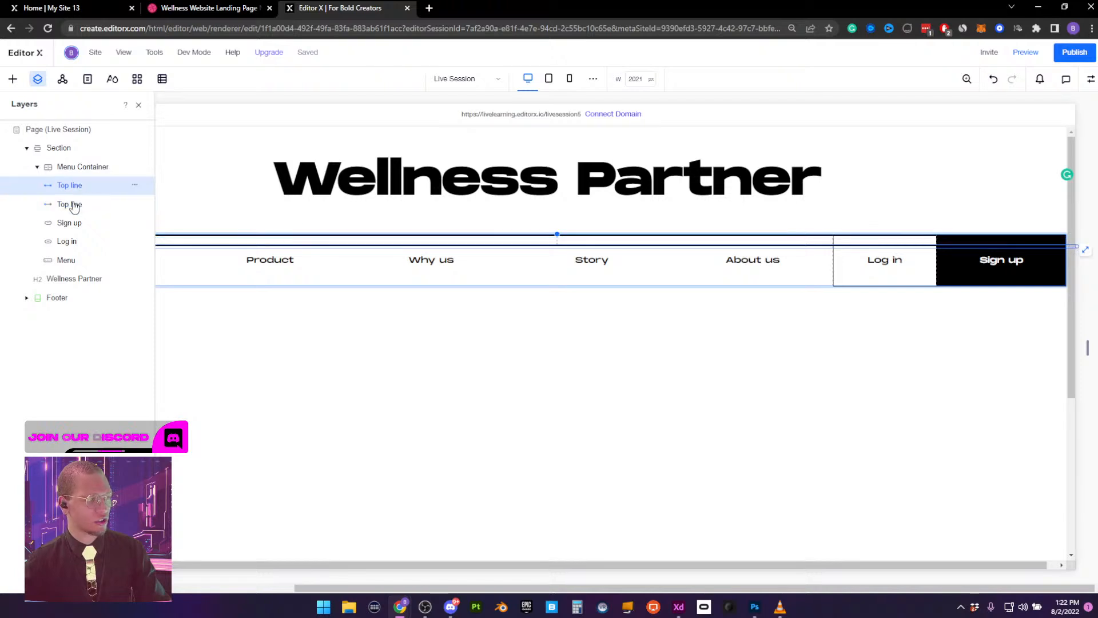
double_click(66, 204)
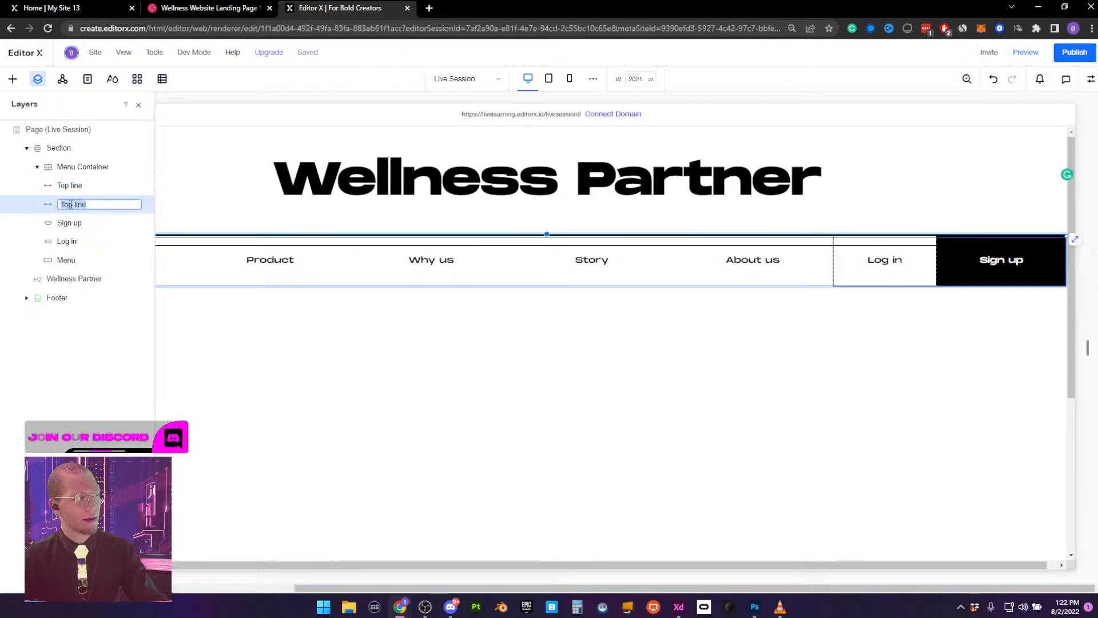
click(70, 205)
key(BackSpace)
key(BackSpace)
key(BackSpace)
text(B)
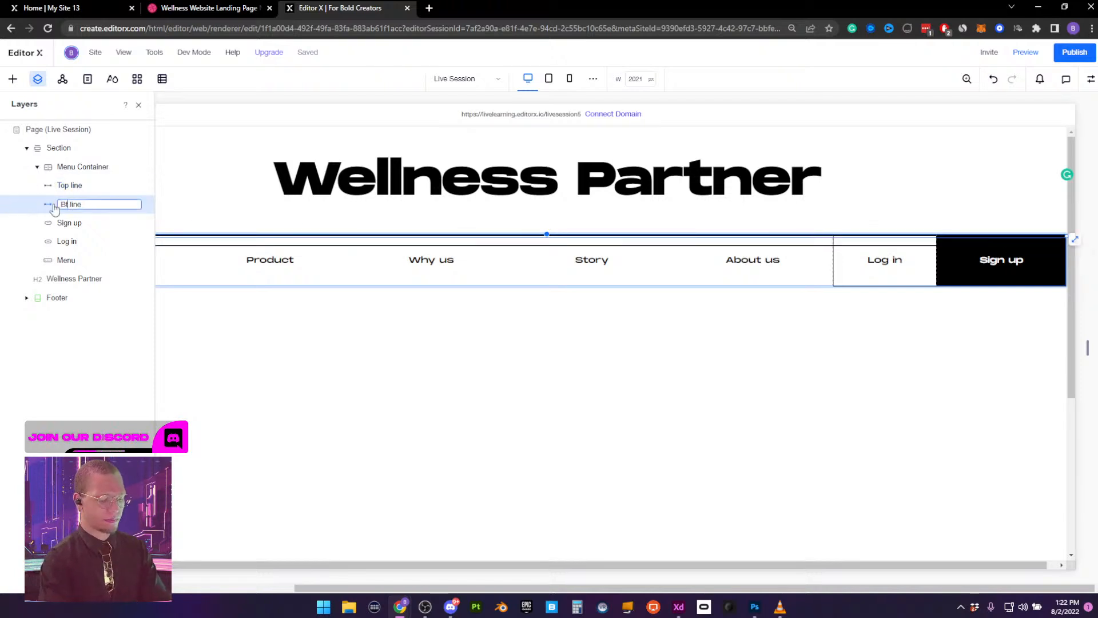
text(ottom)
key(Return)
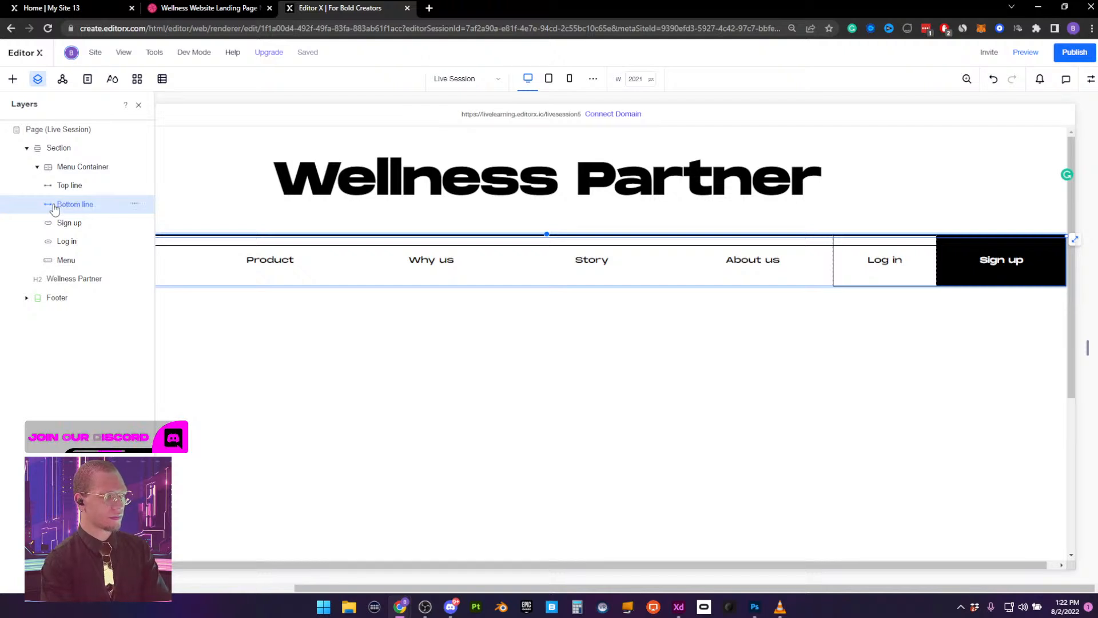
click(136, 105)
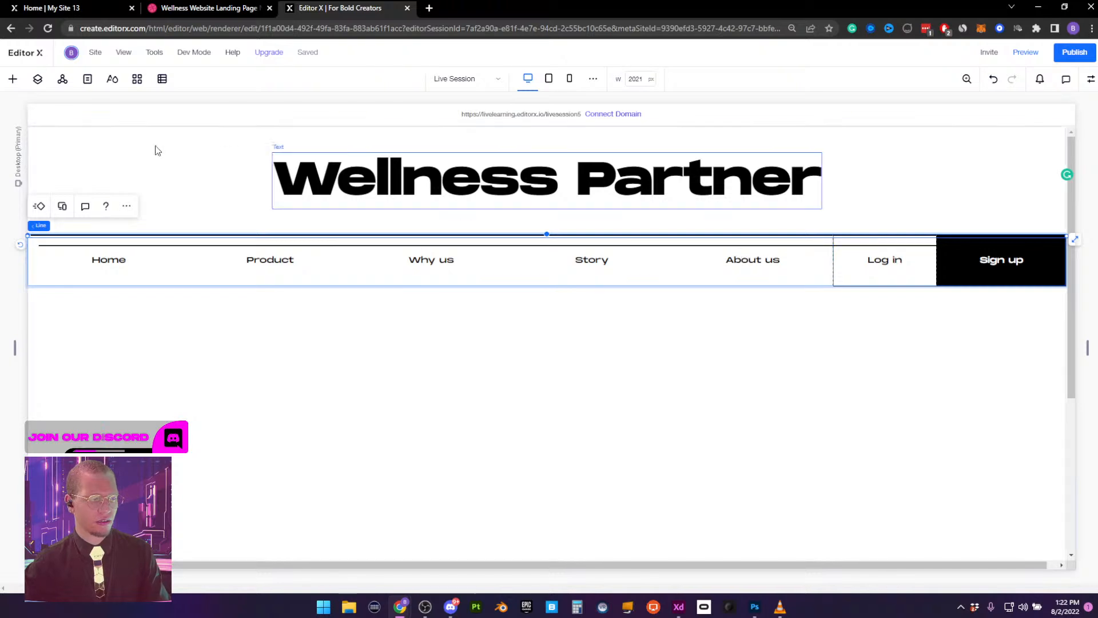
click(37, 79)
click(74, 188)
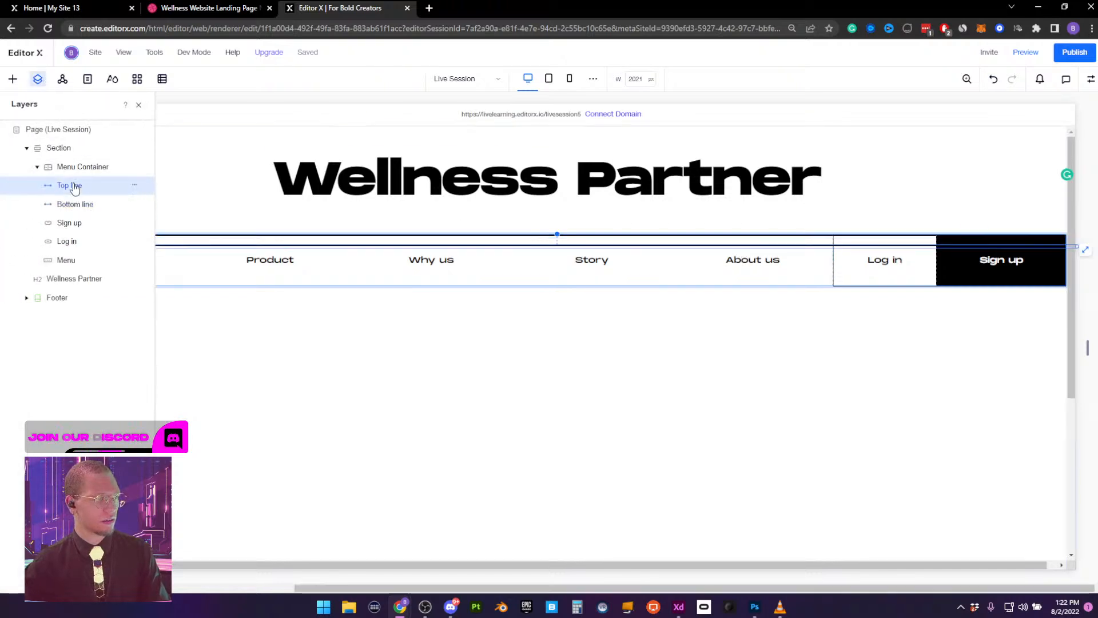
click(71, 208)
key(ctrl+z)
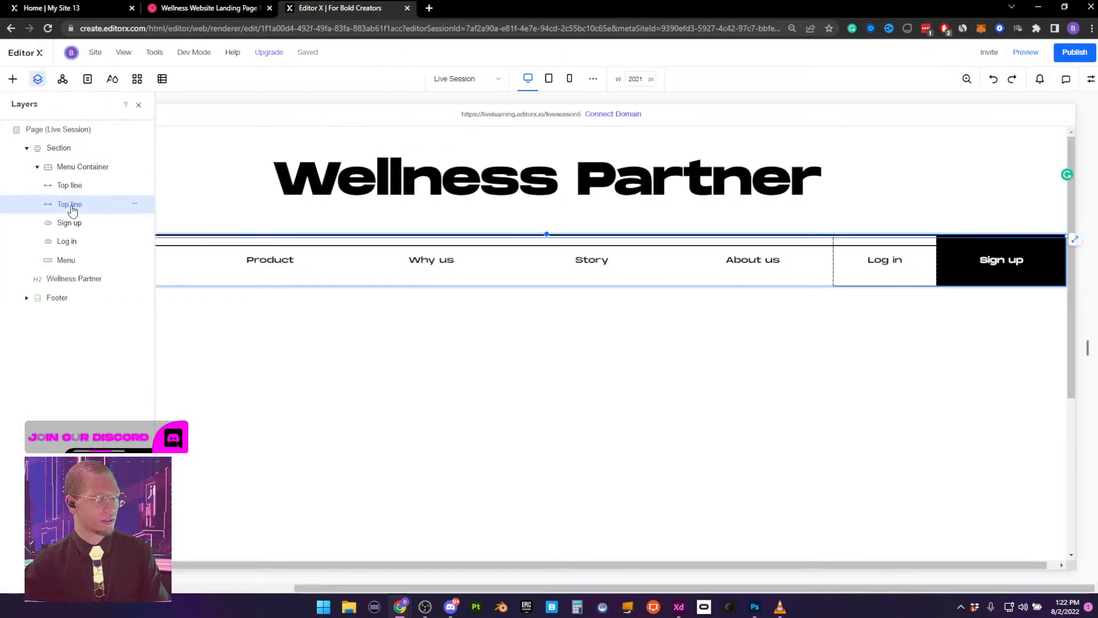
Rename the offset duplicate line's layer in the Menu Container as "Bottom line"
double_click(69, 186)
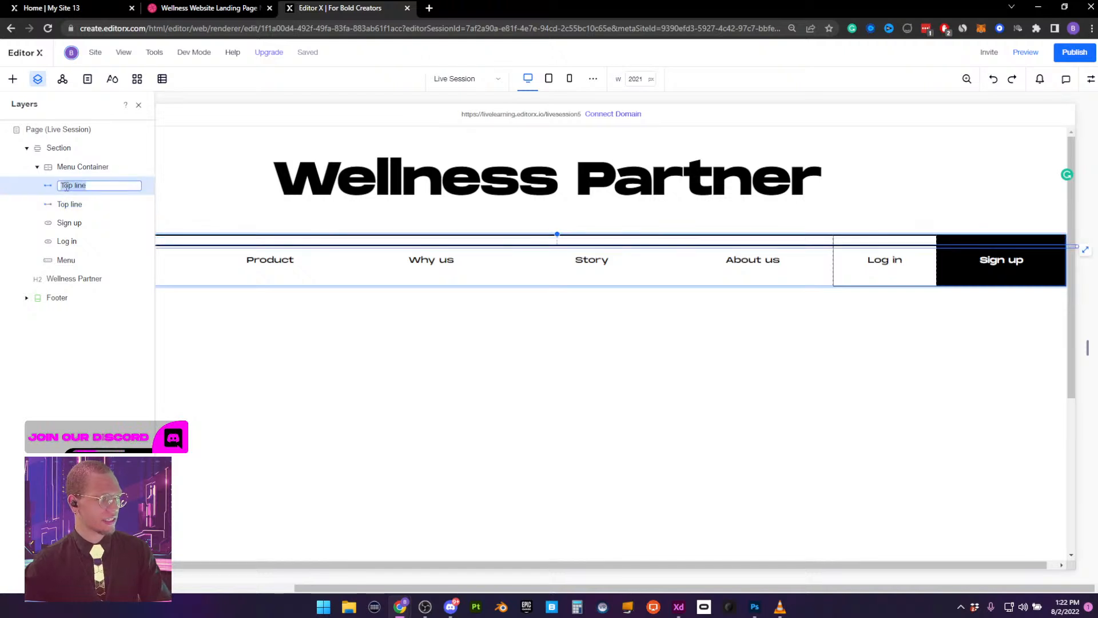
drag(73, 185, 41, 186)
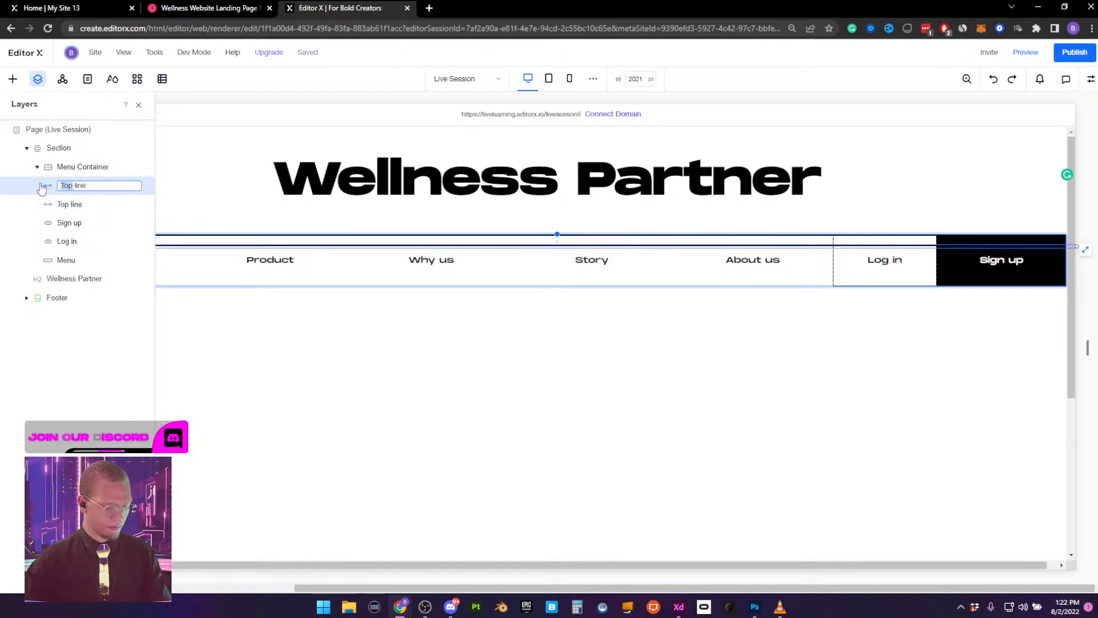
text(Bottom)
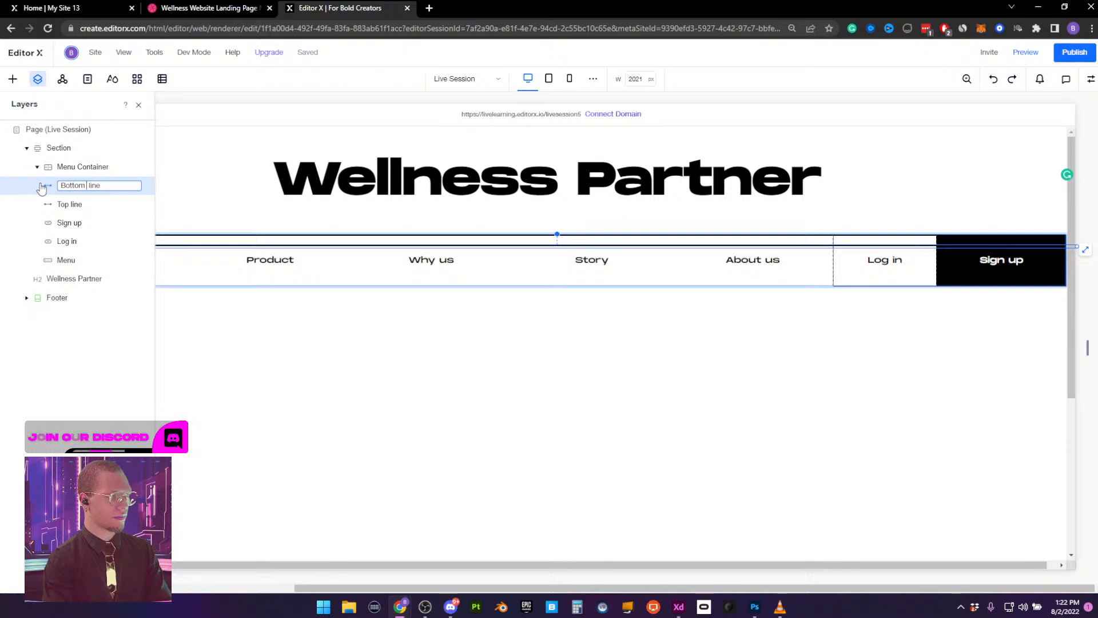
key(Return)
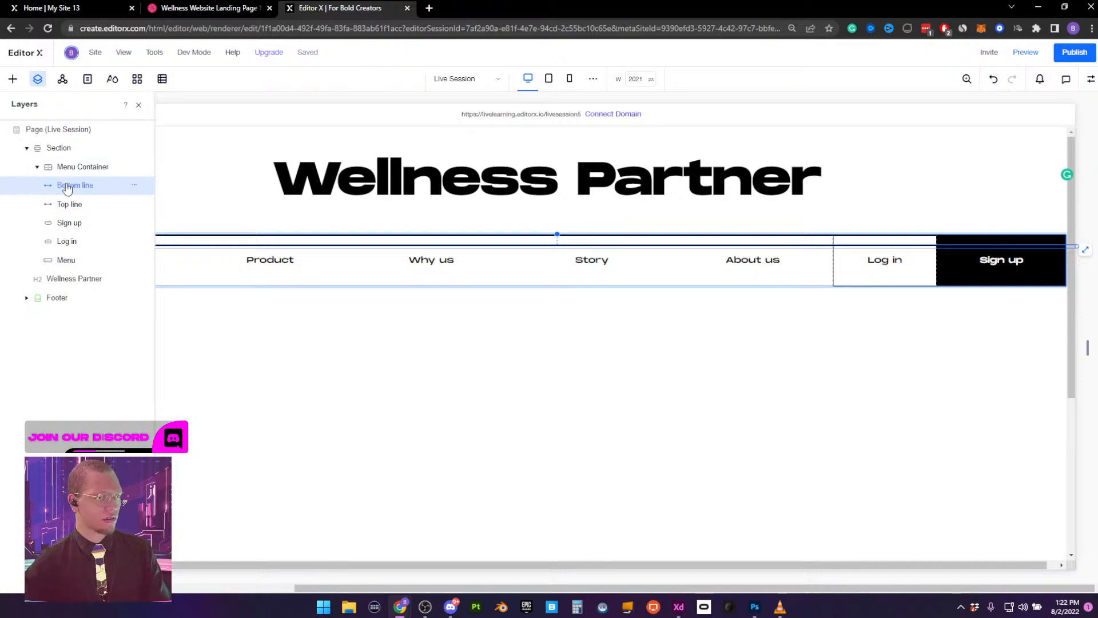
click(138, 105)
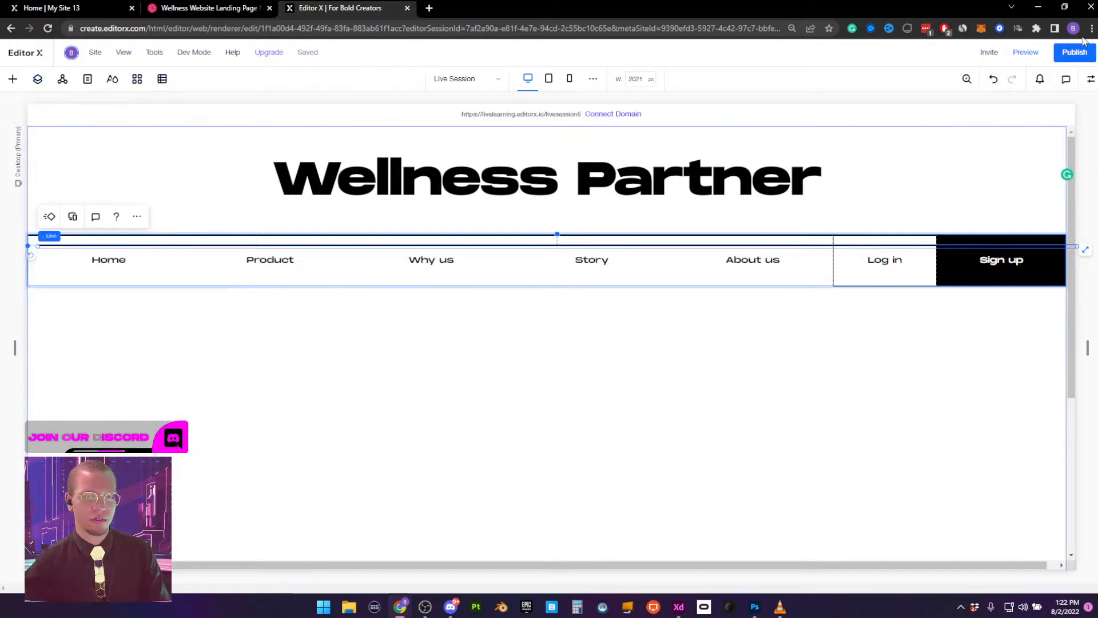
Align the Bottom line to the bottom and left edges of the menu container
click(1090, 79)
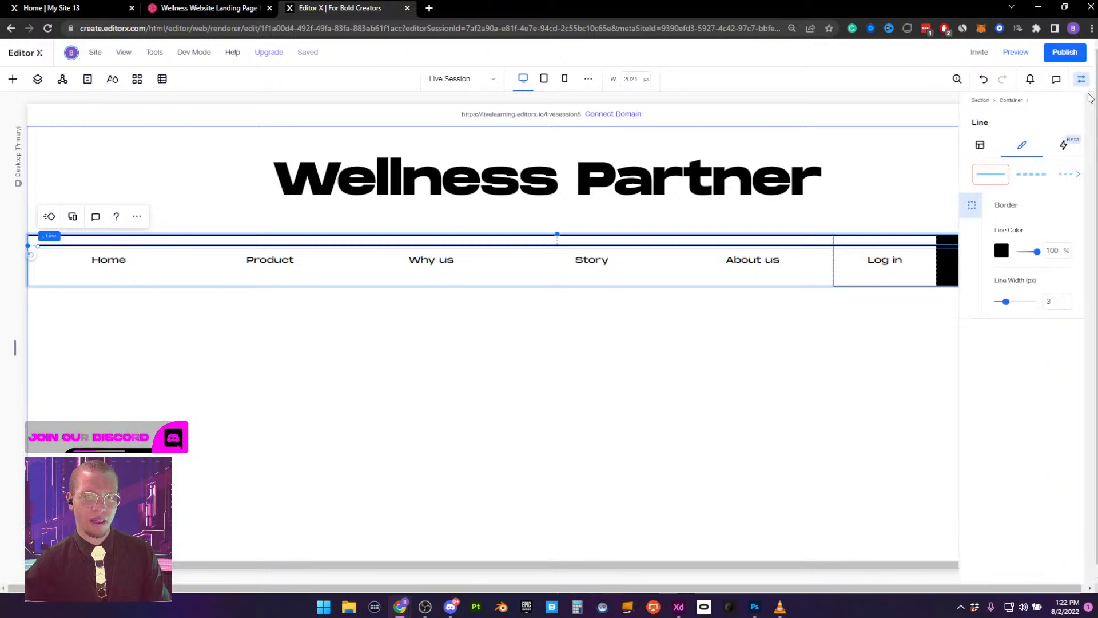
click(980, 145)
click(1051, 169)
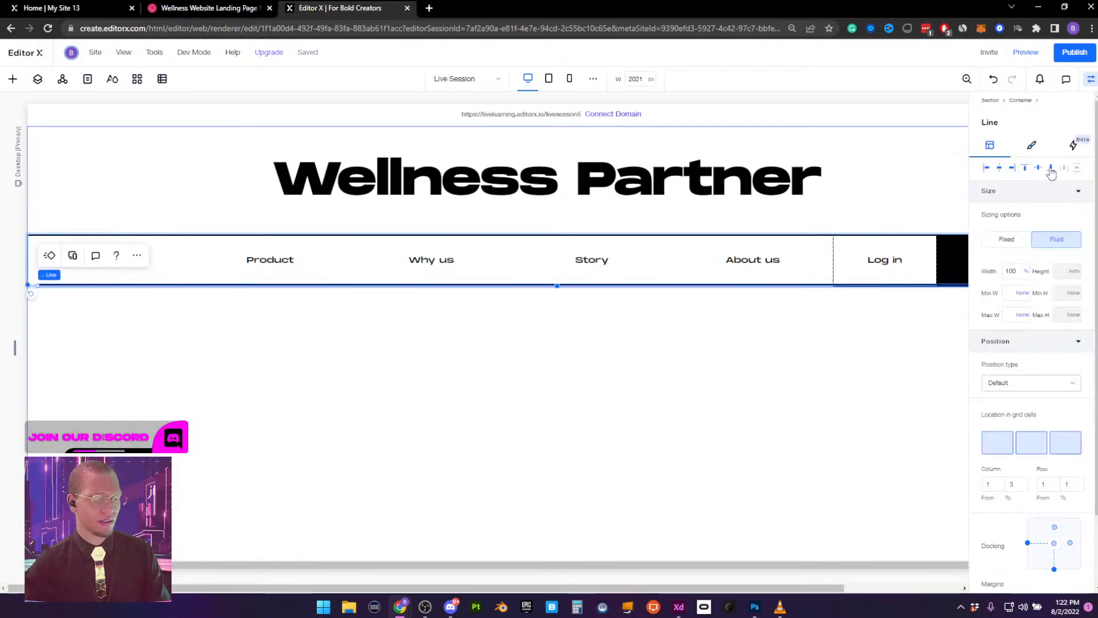
click(986, 168)
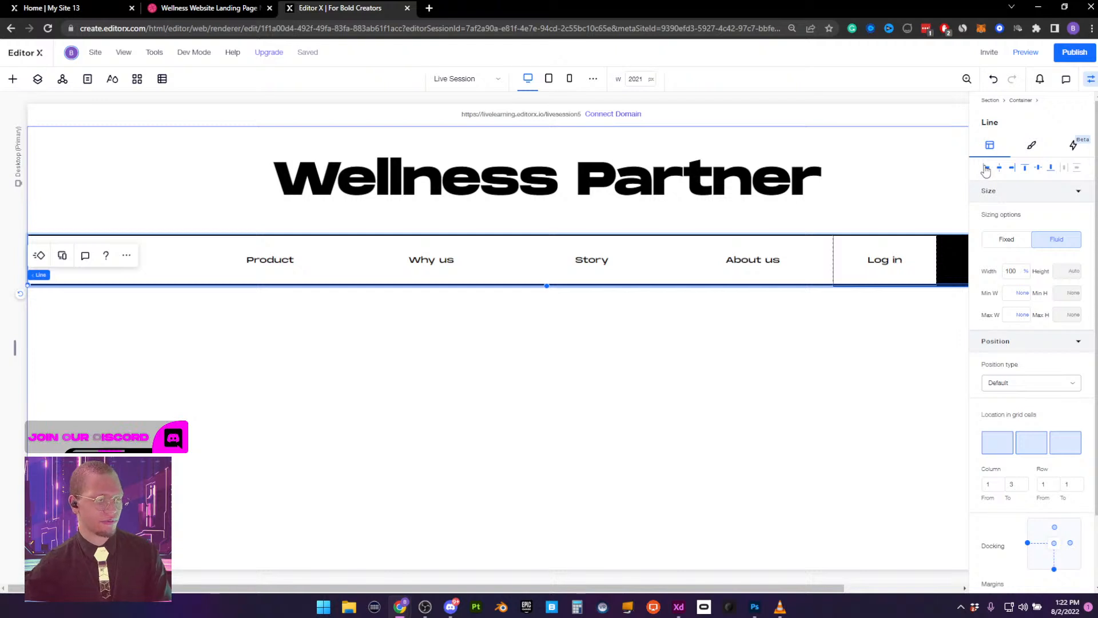
click(558, 347)
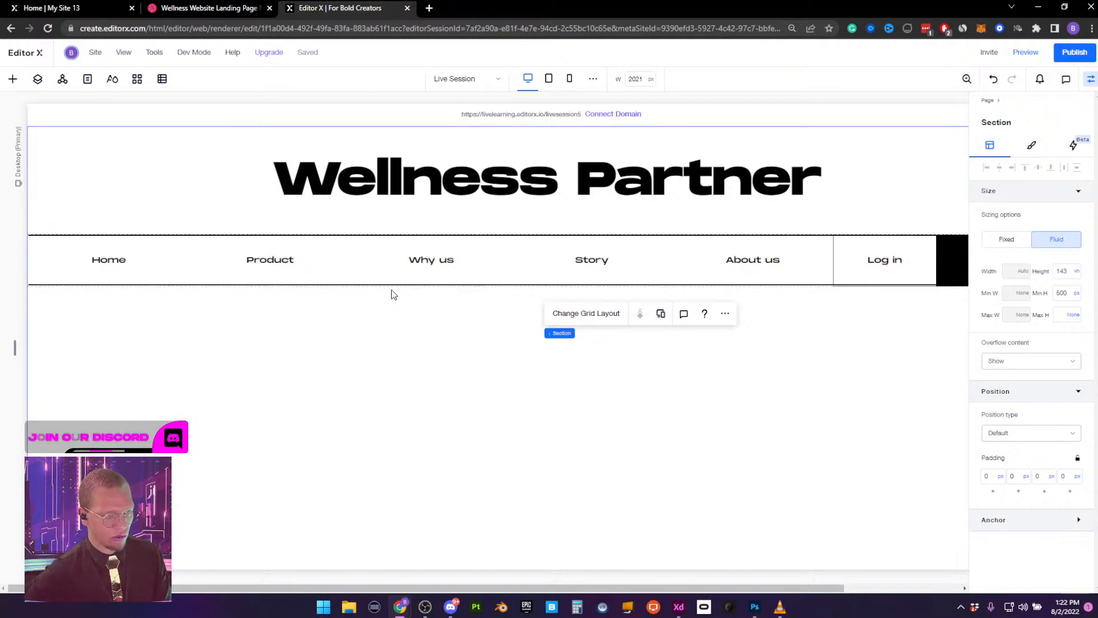
click(1092, 82)
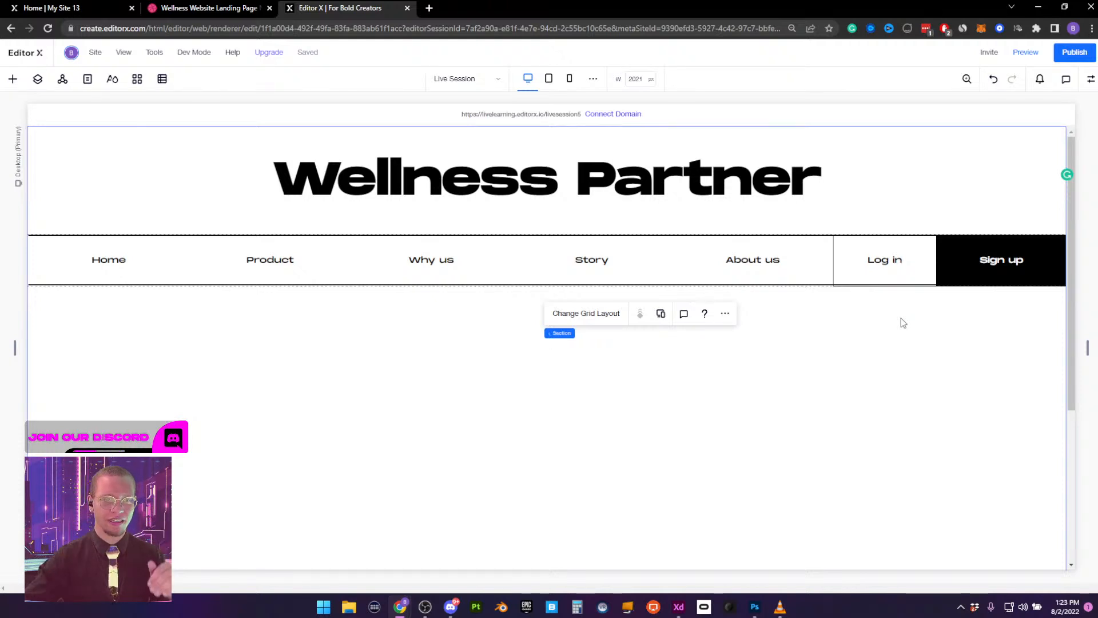
click(689, 235)
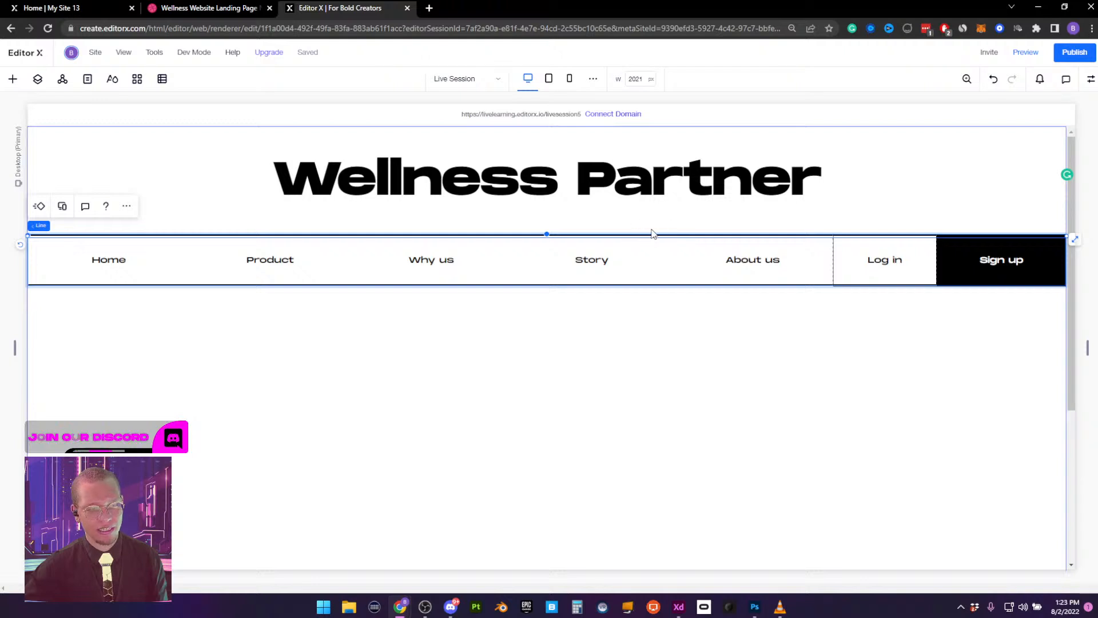
click(651, 283)
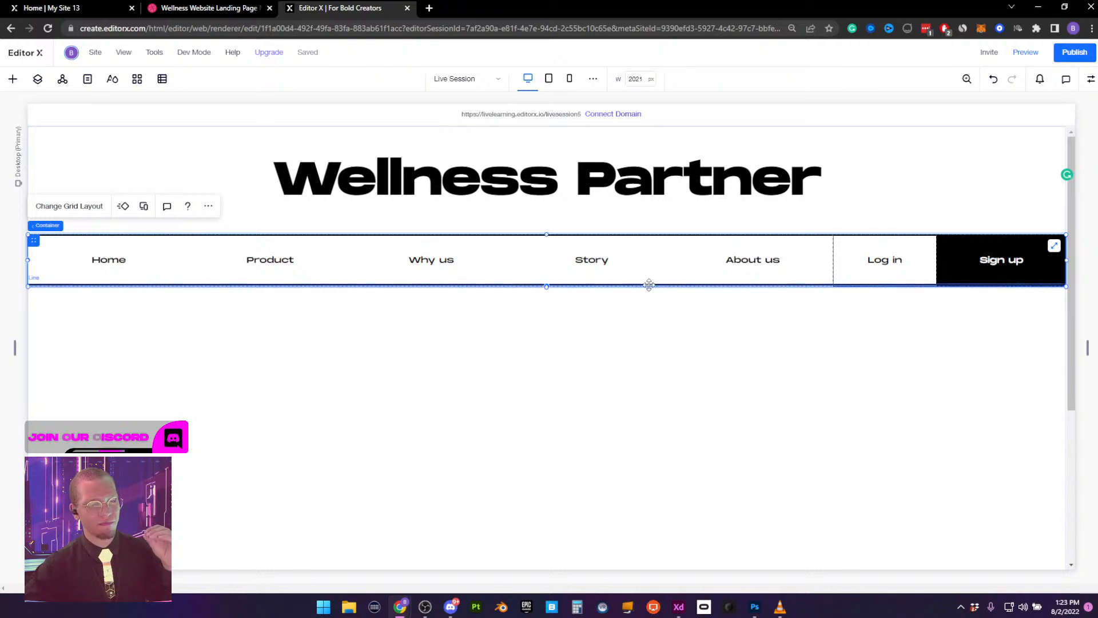
click(245, 321)
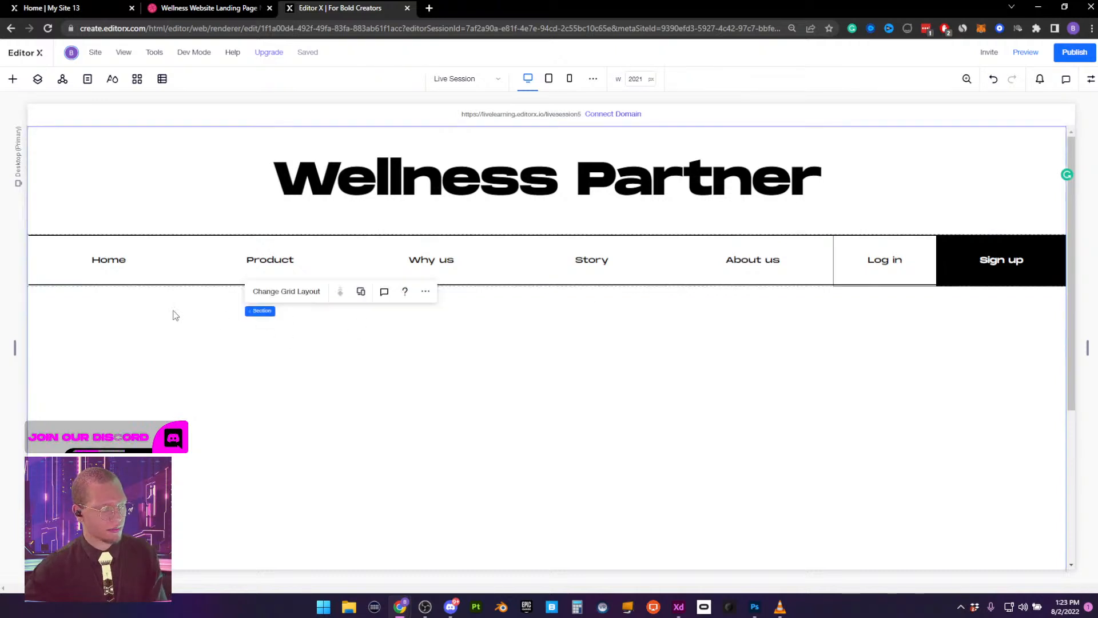
Set the Bottom line's bottom margin to -2 px
click(78, 288)
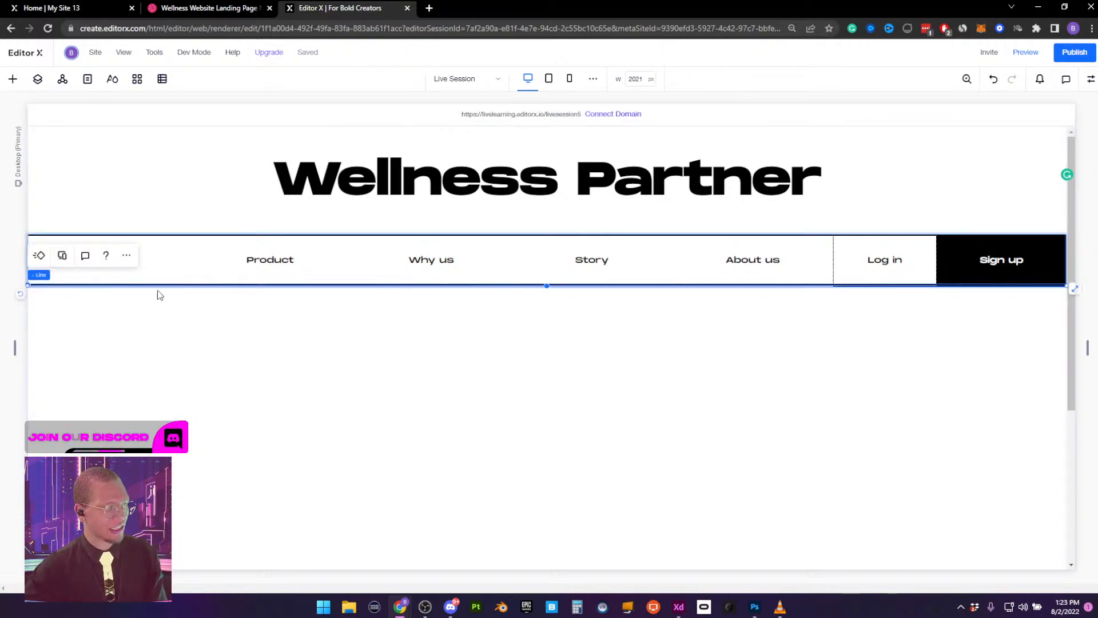
click(1086, 82)
scroll(1038, 354, down, 2)
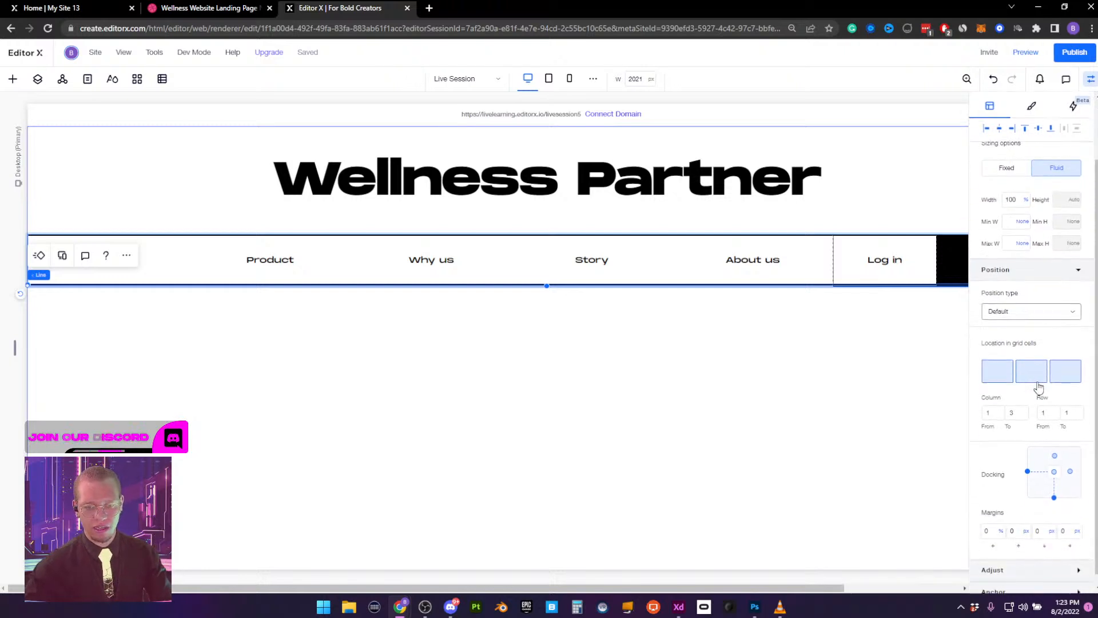
mouse_move(1029, 368)
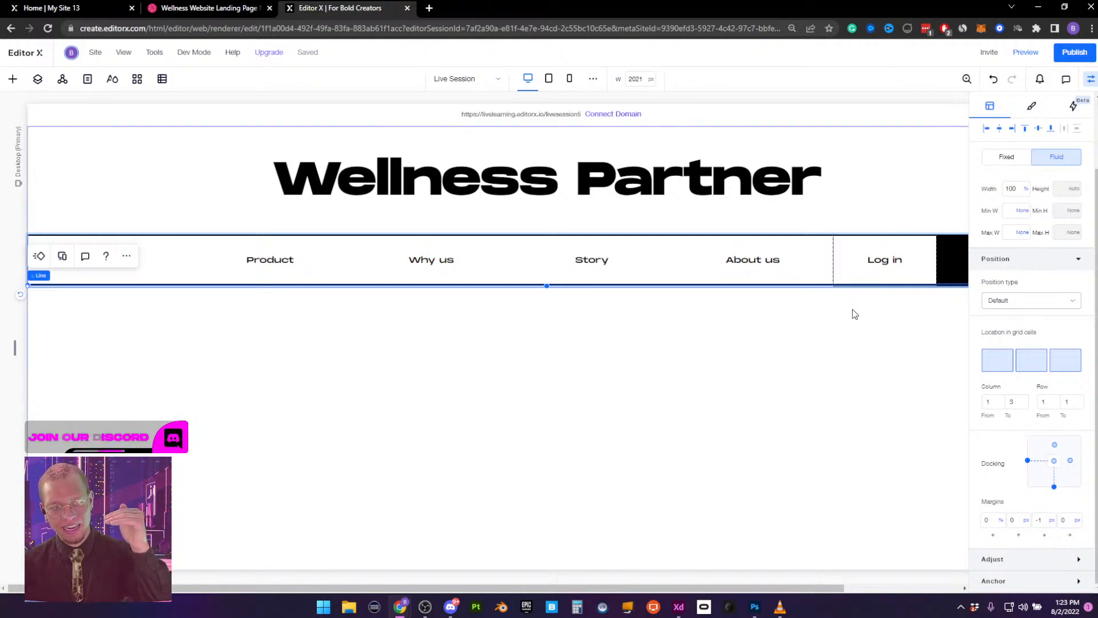
click(1048, 518)
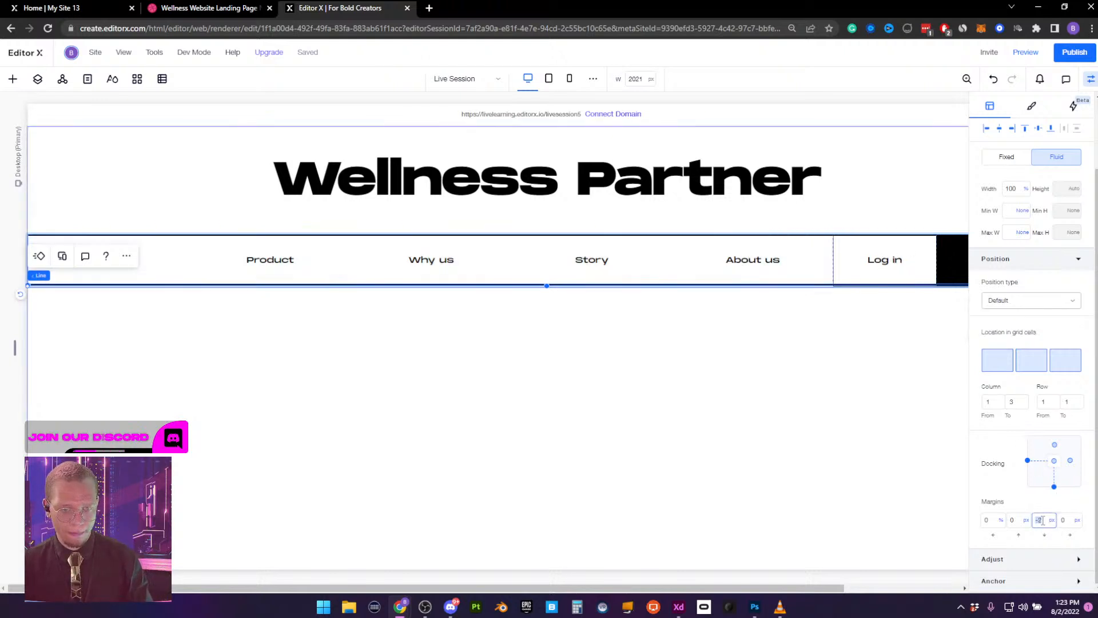
text(-3)
key(Return)
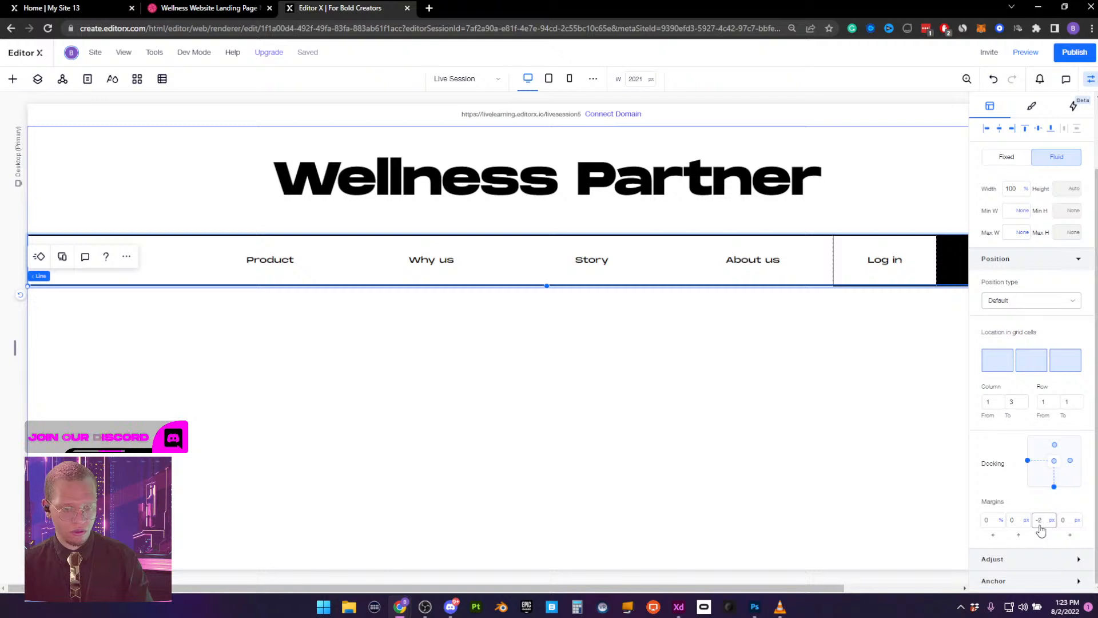
click(822, 452)
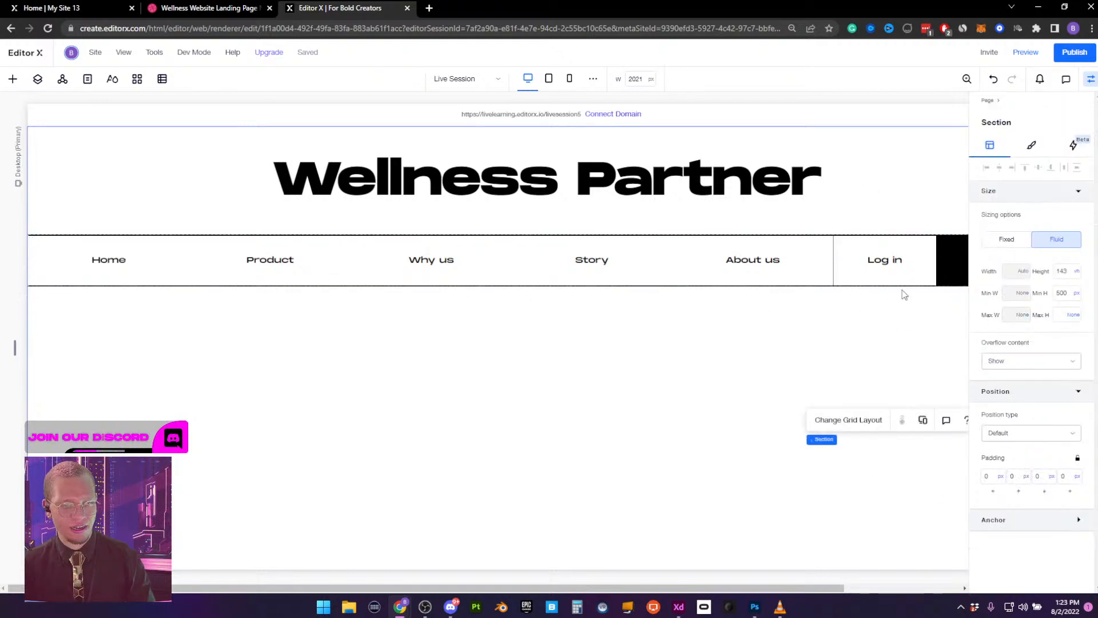
click(1090, 79)
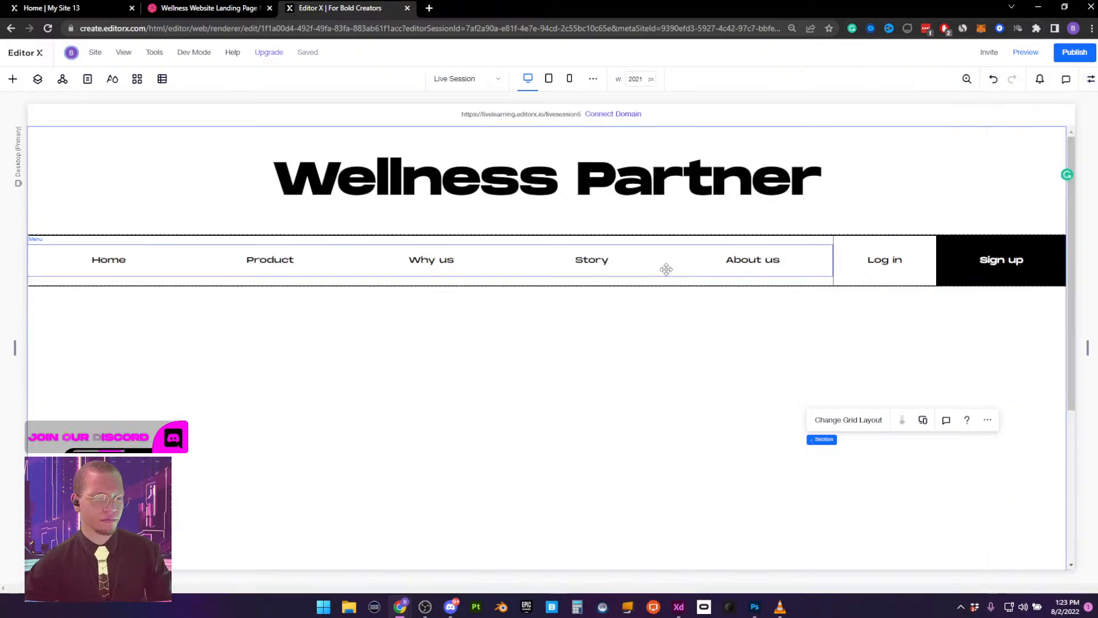
Quick-add a container to the section in the empty area below the menu
click(667, 380)
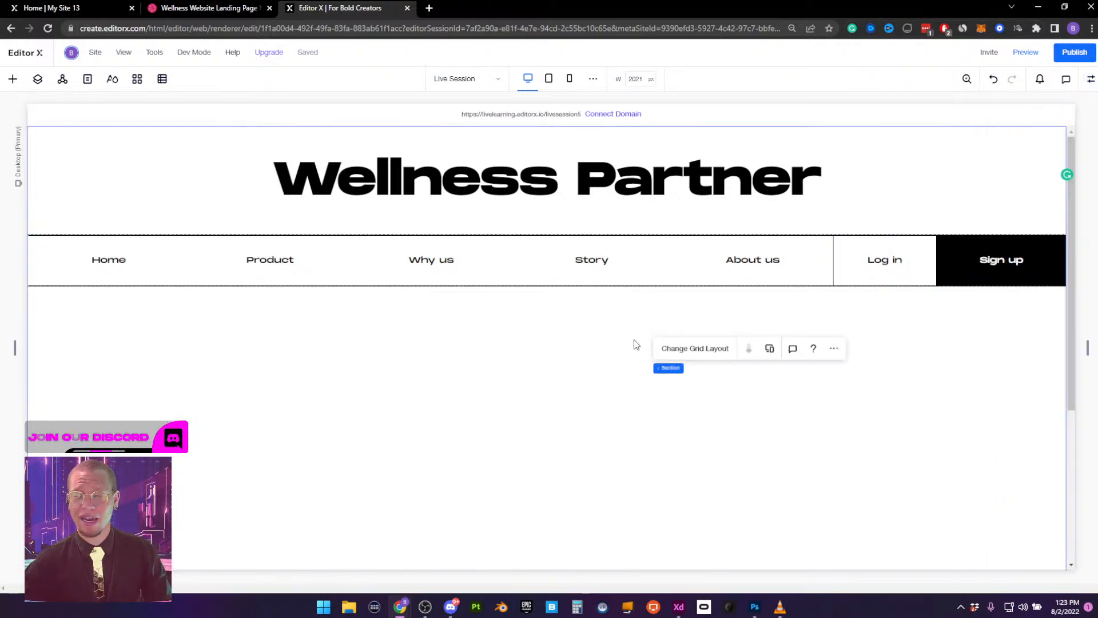
right_click(481, 397)
click(355, 395)
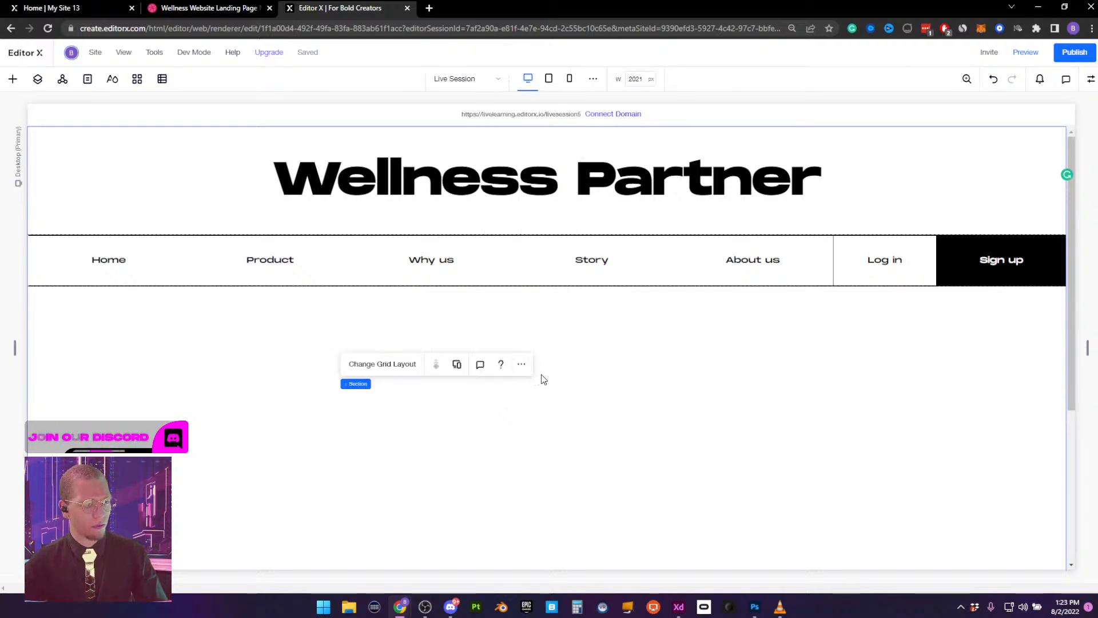
click(521, 364)
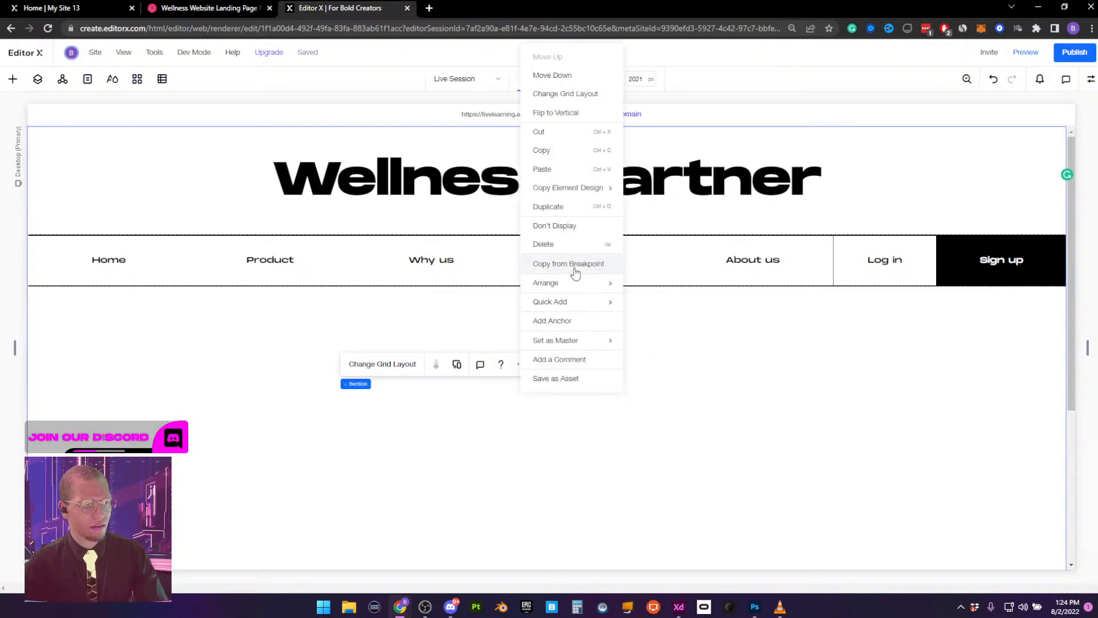
mouse_move(586, 309)
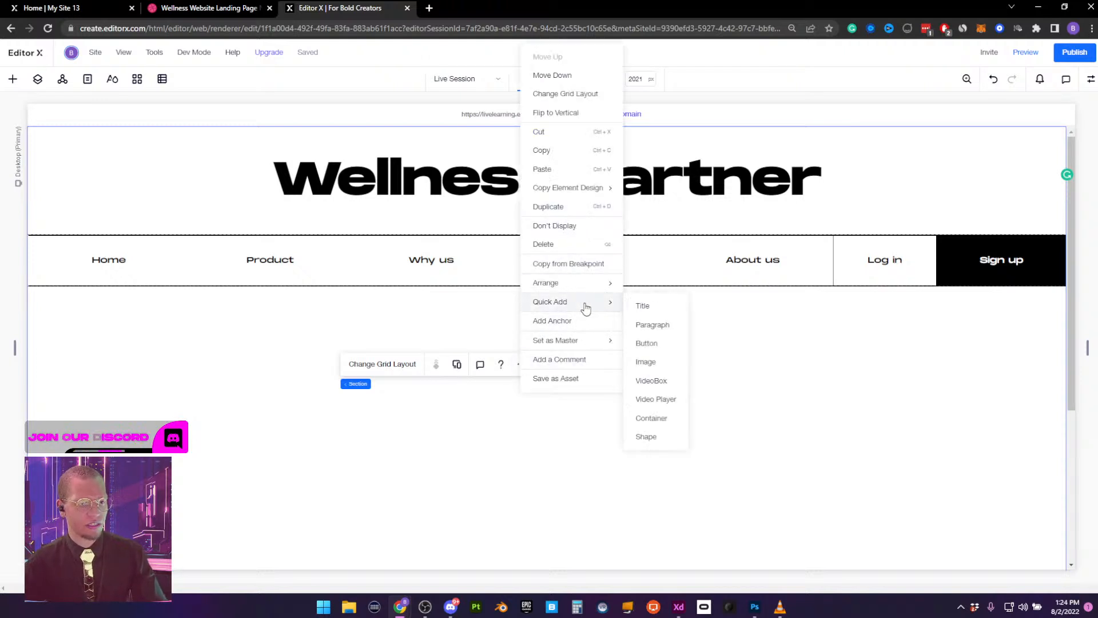
click(647, 418)
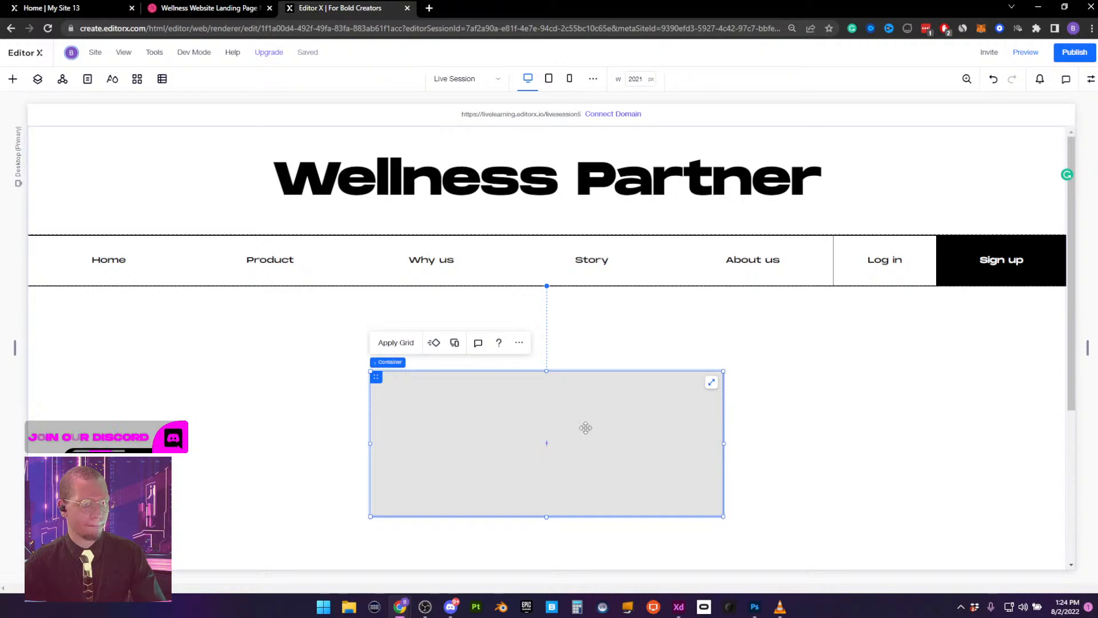
Stretch the new container to fill the section's grid cell below the menu
drag(586, 428, 585, 410)
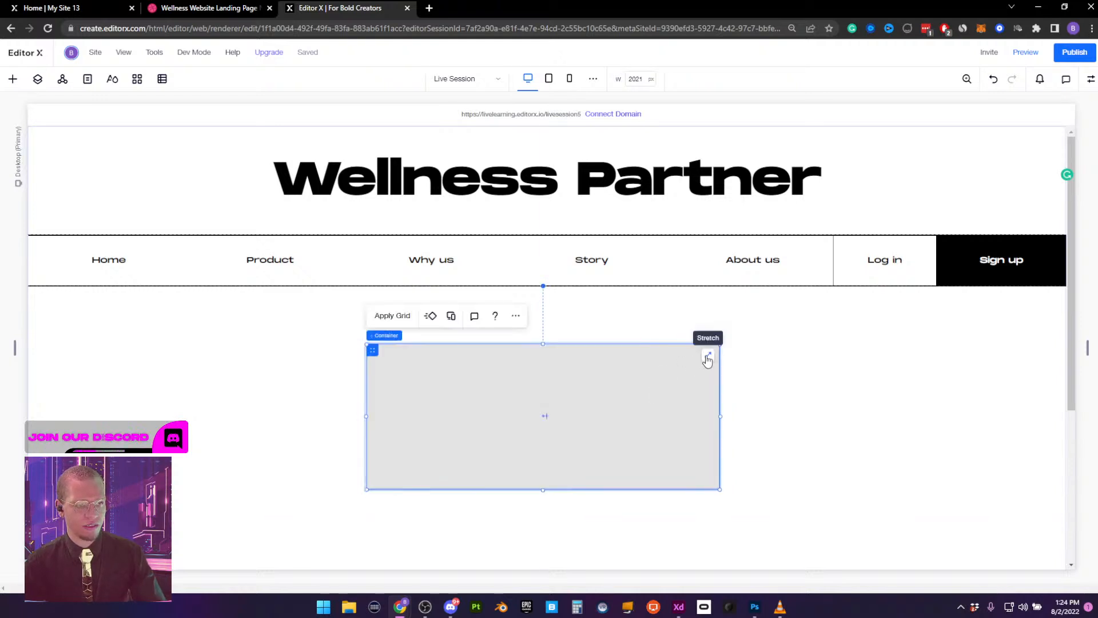
click(707, 357)
scroll(549, 286, down, 2)
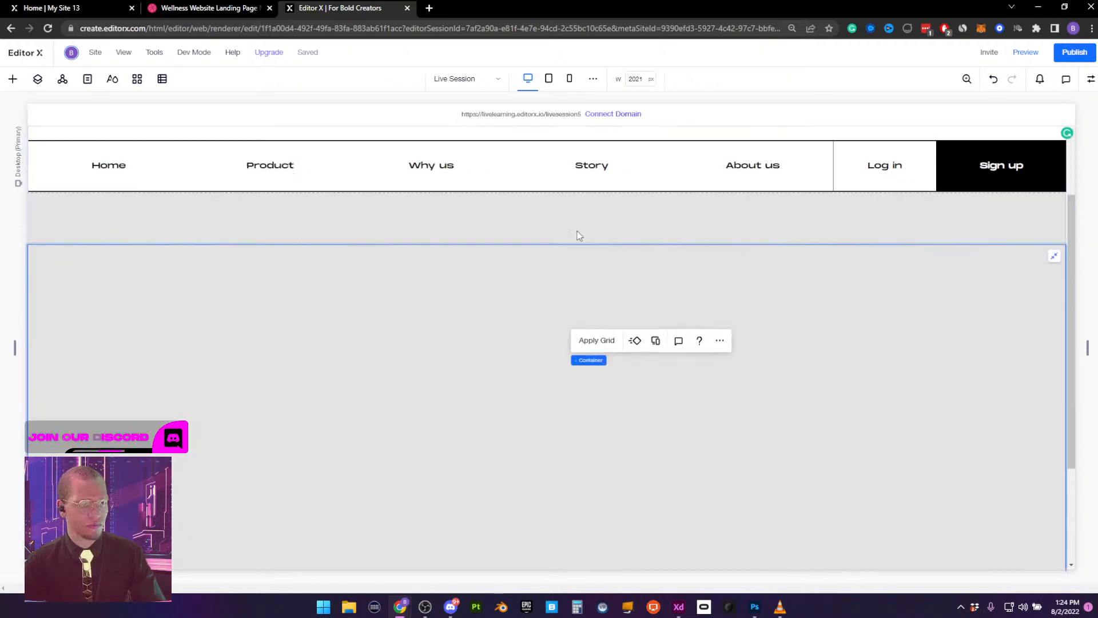
Set the stretched container's background opacity to 0% and apply a 2x1 grid to it
click(1091, 79)
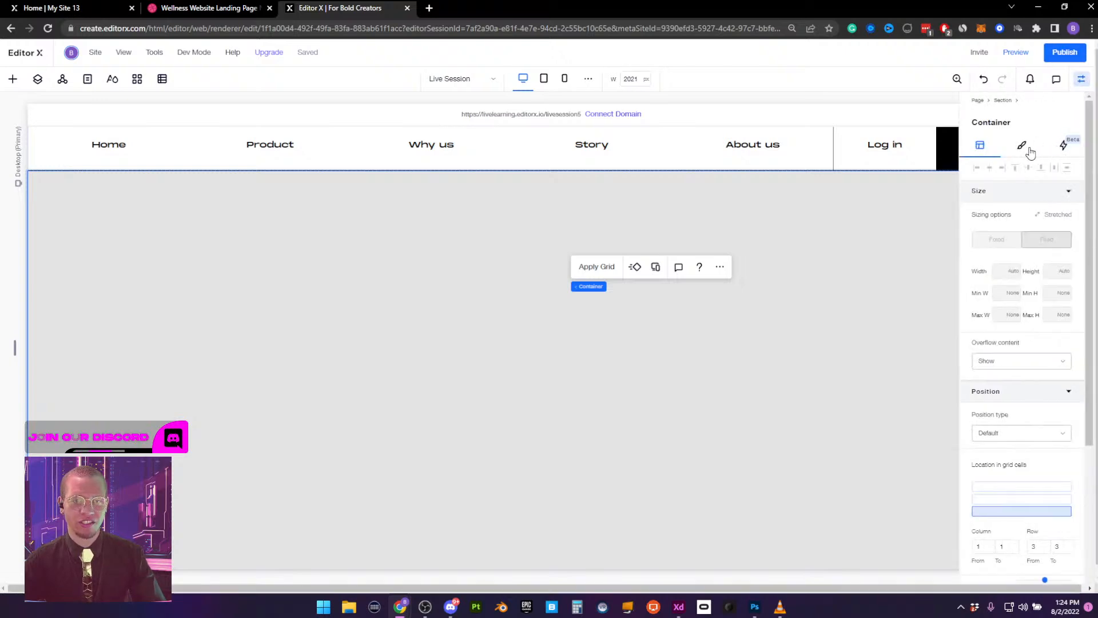
click(1027, 148)
drag(1047, 217, 1016, 219)
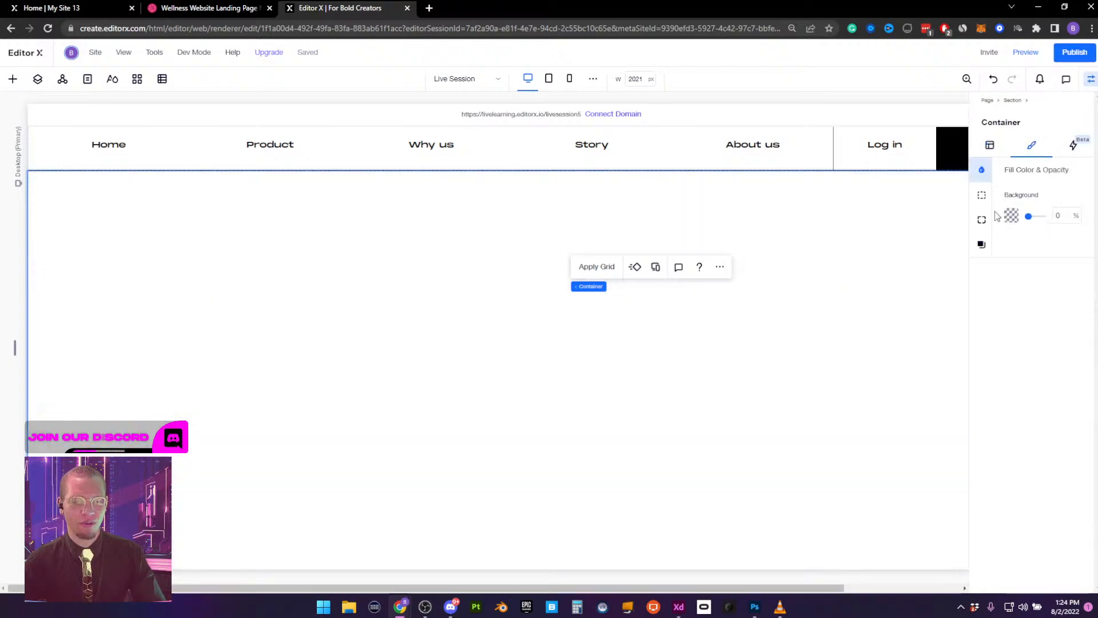
click(597, 267)
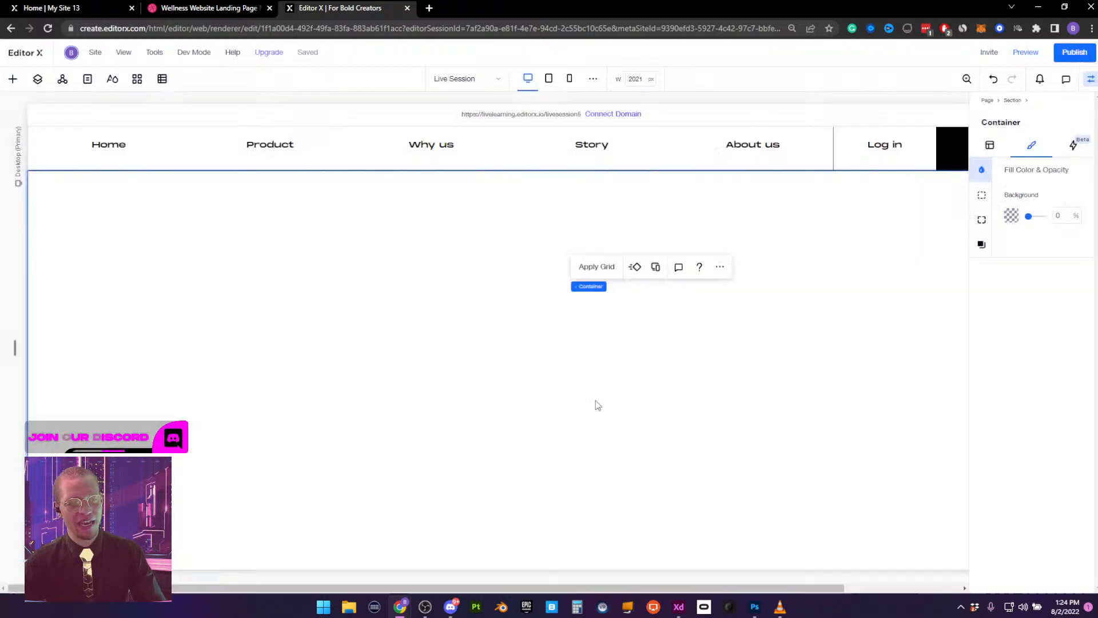
click(598, 401)
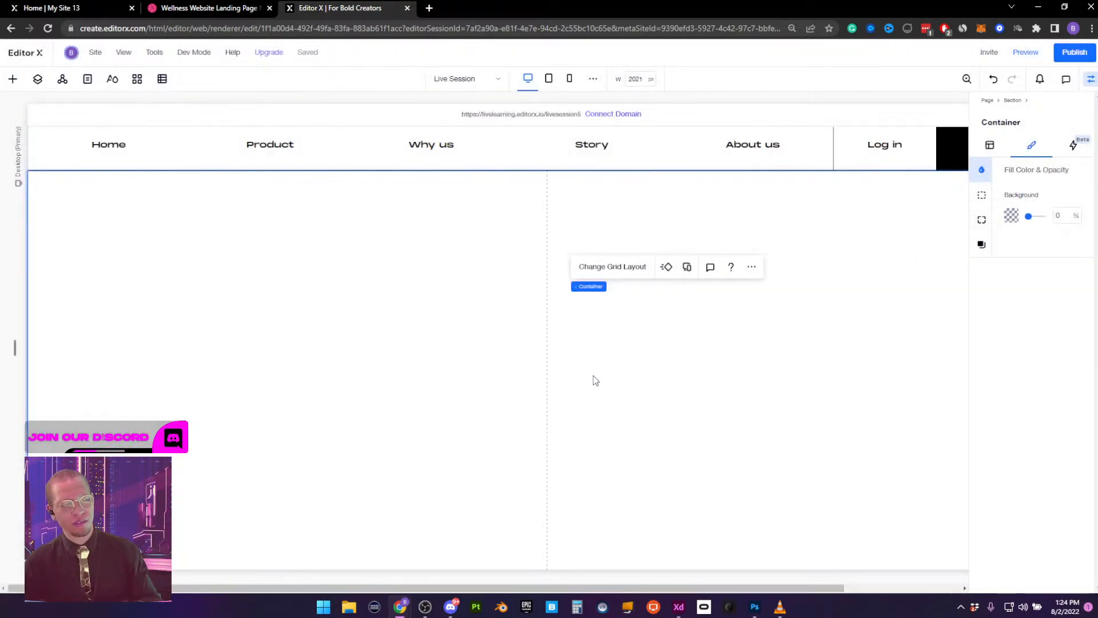
Set the container grid's column widths to 40% for the left column and 60% for the right column
click(622, 275)
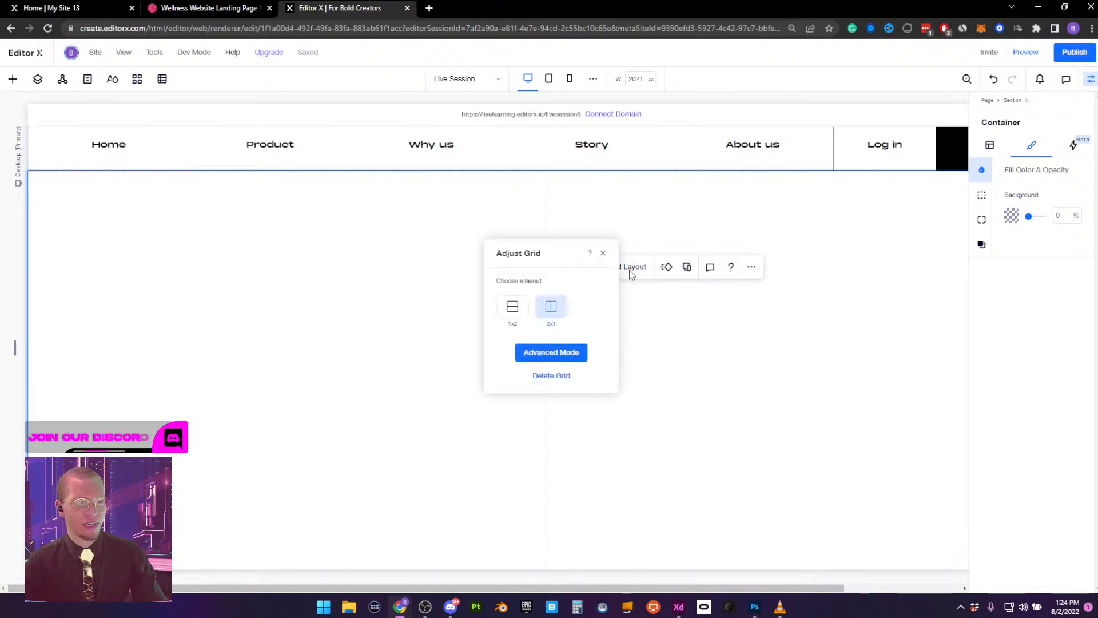
click(550, 356)
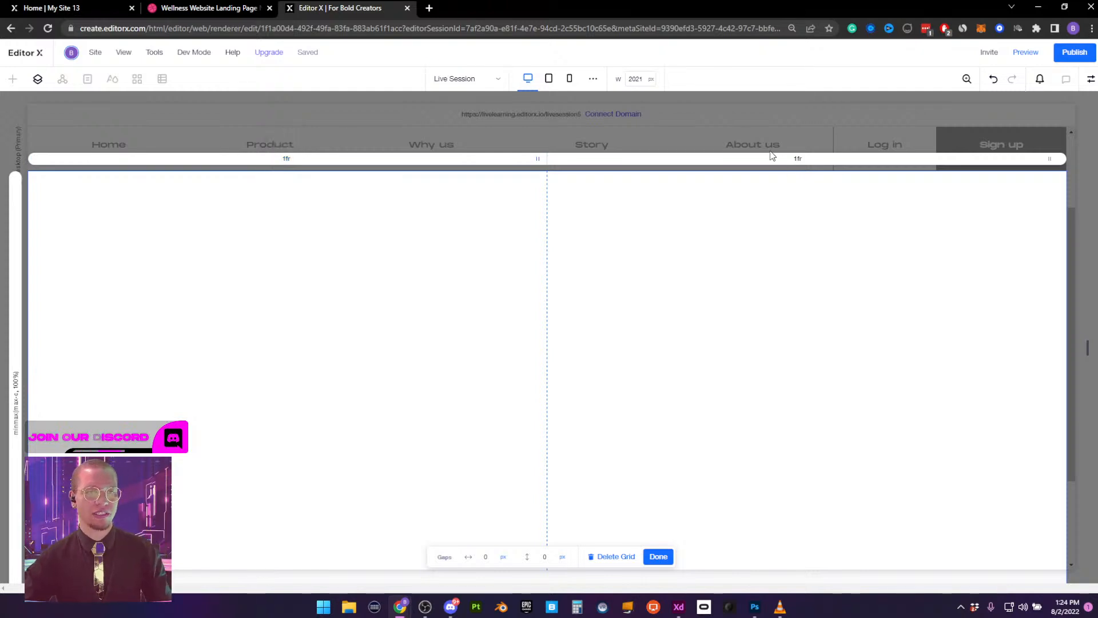
click(798, 158)
click(844, 191)
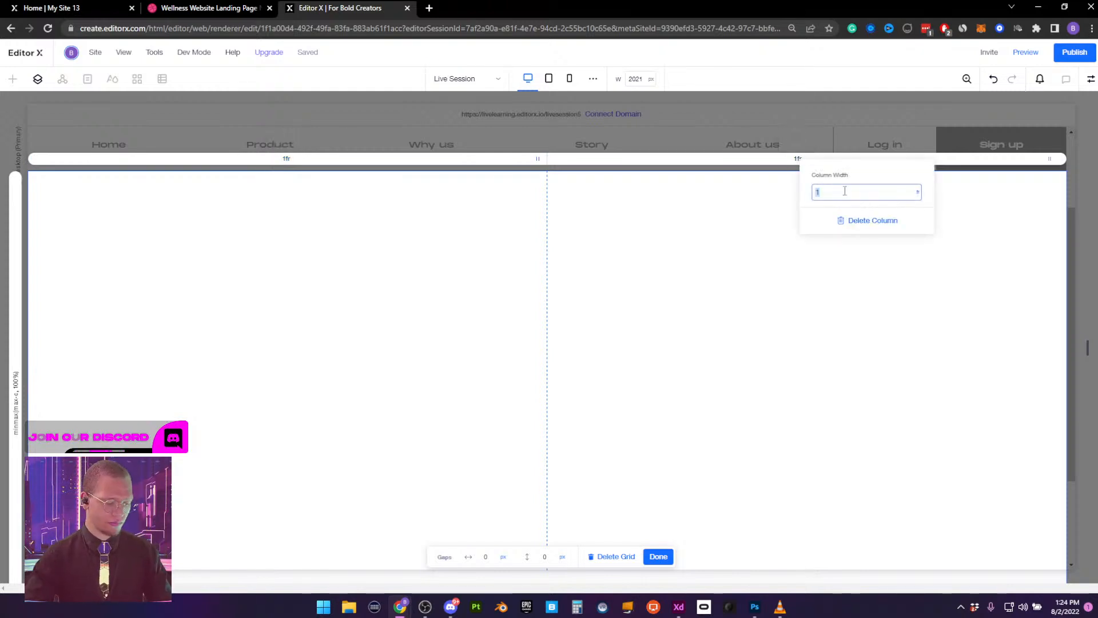
text(60%)
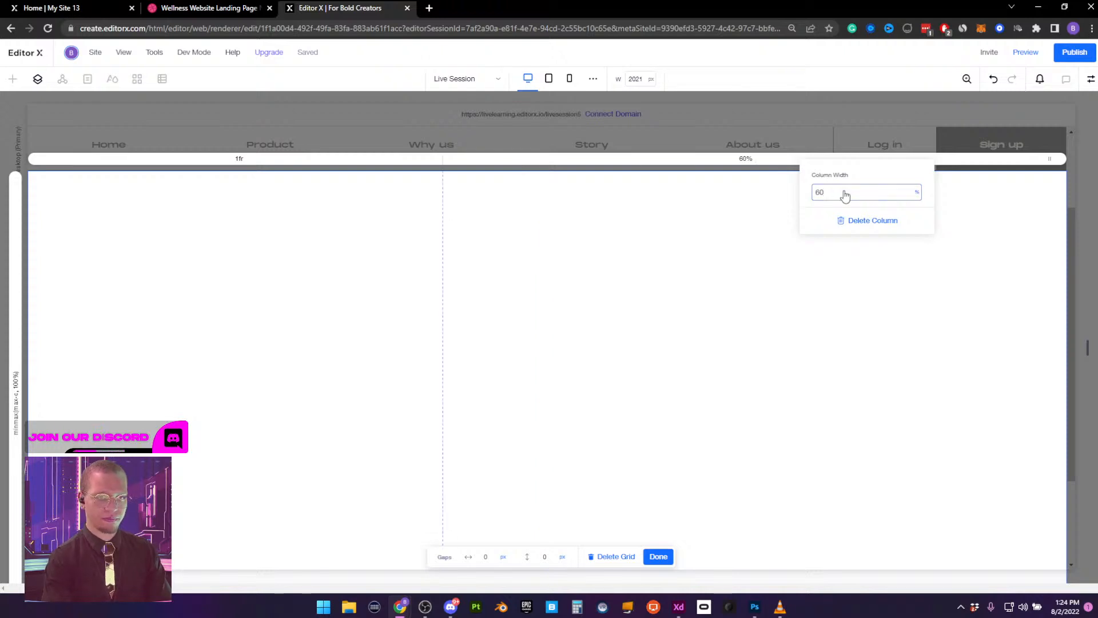
click(239, 160)
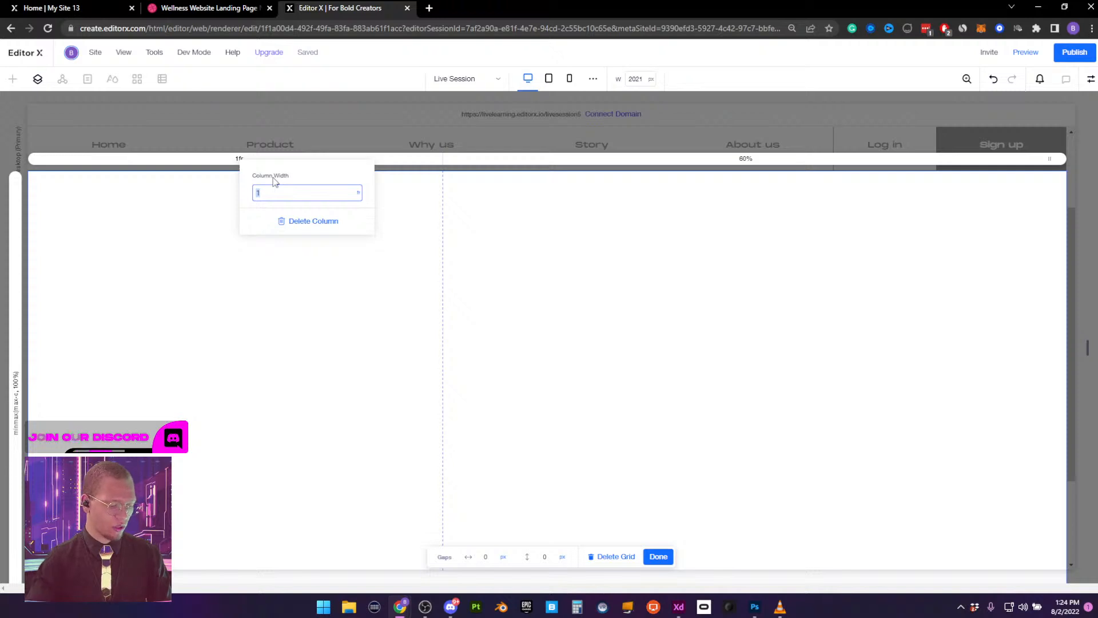
text(40%)
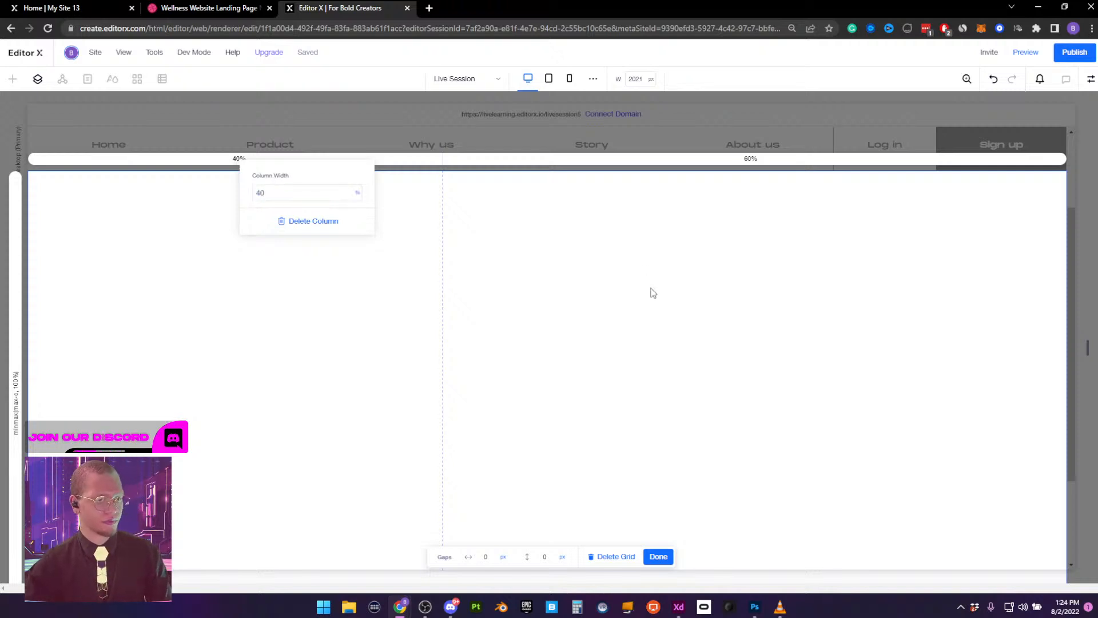
click(653, 293)
click(659, 556)
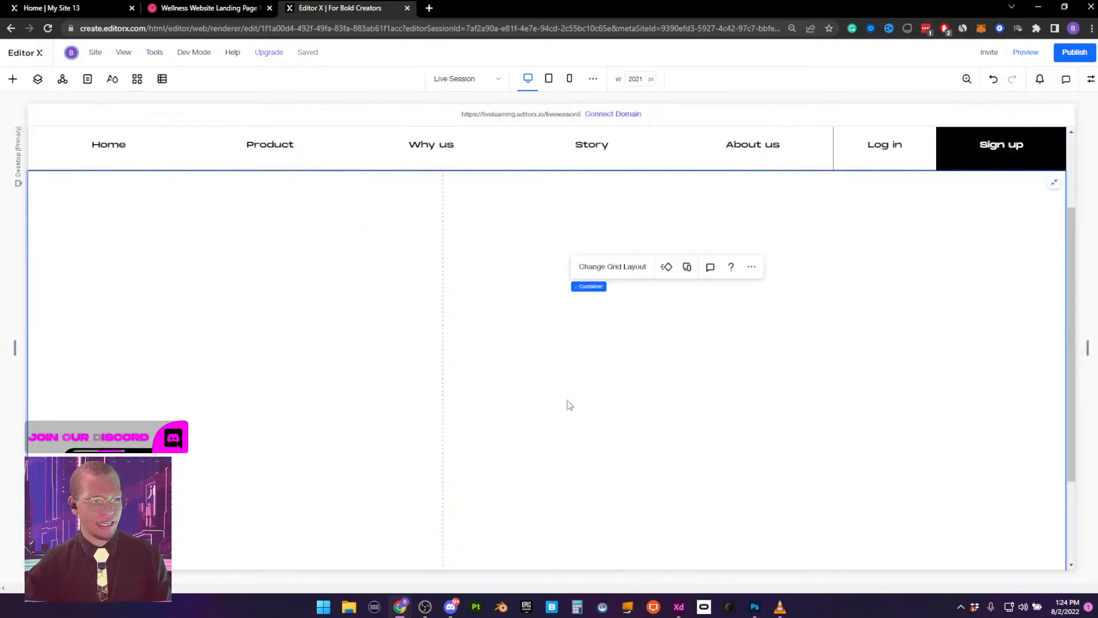
Quick-add a container inside the grid's left column and stretch it to fill that cell
scroll(473, 302, up, 2)
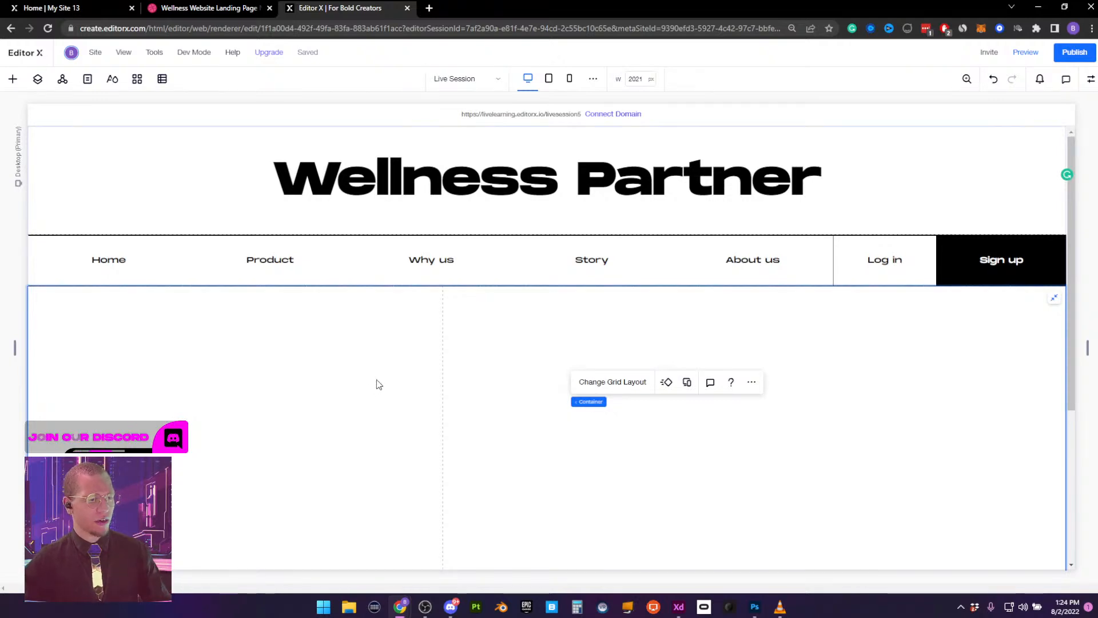
click(109, 9)
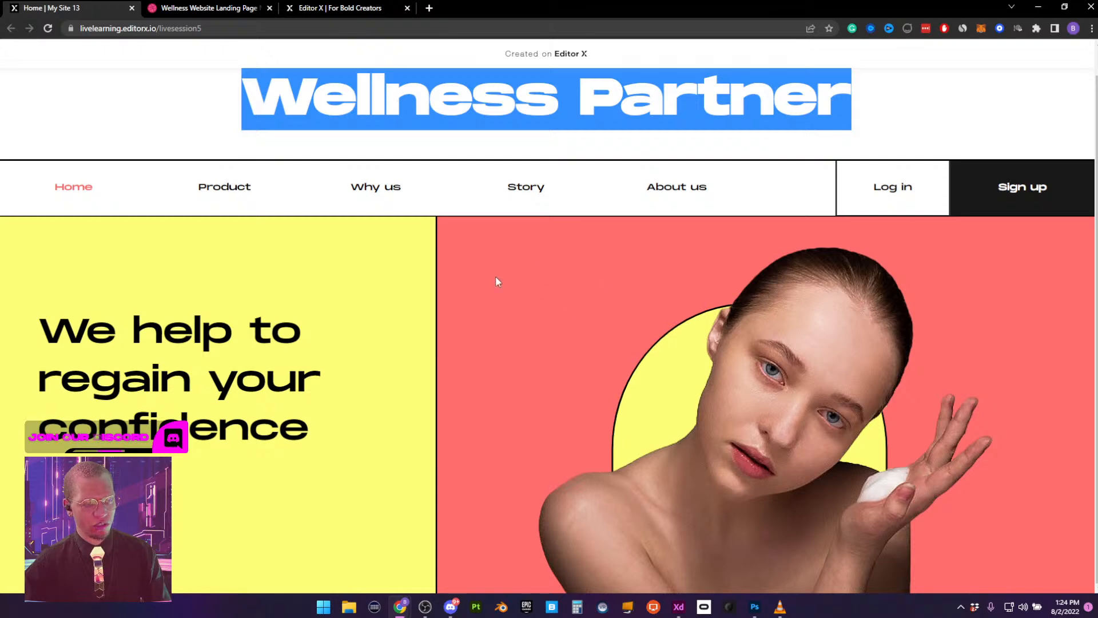
click(325, 10)
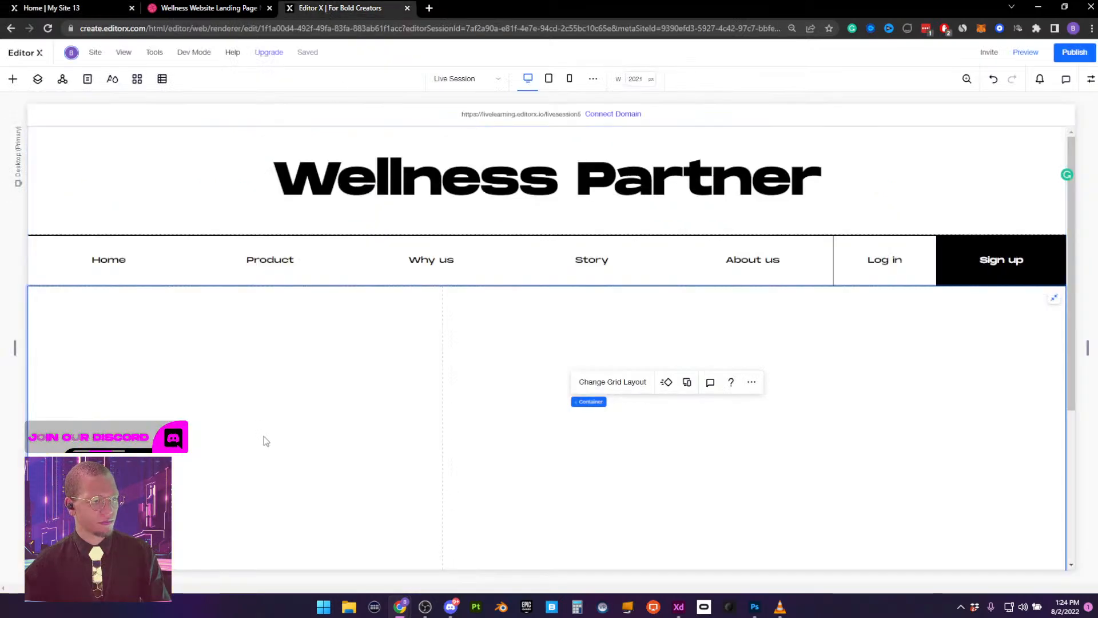
right_click(224, 384)
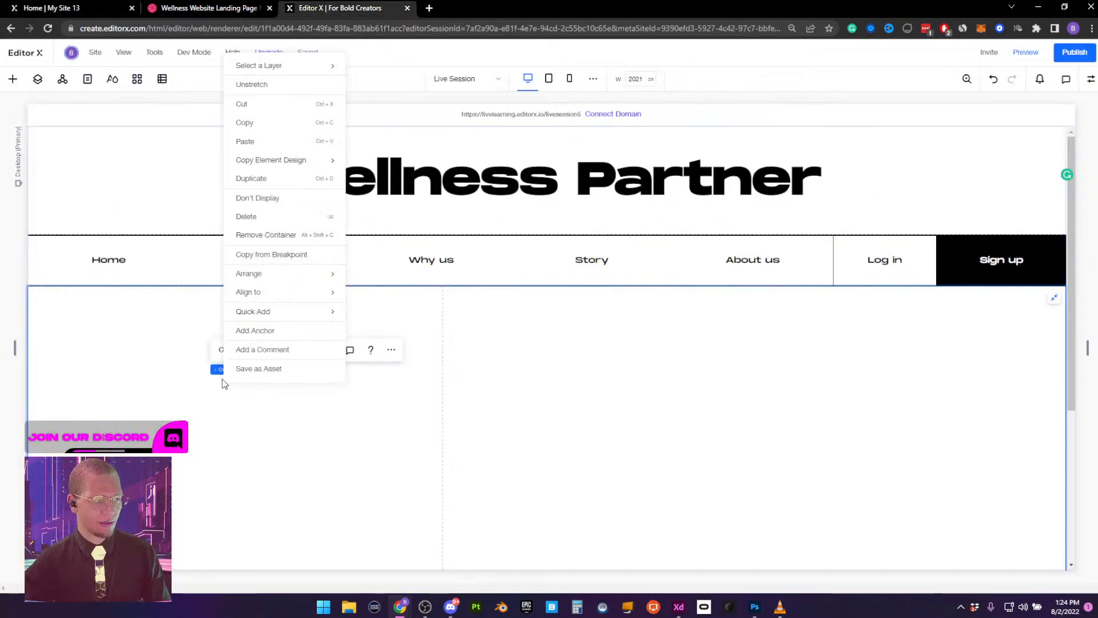
mouse_move(257, 322)
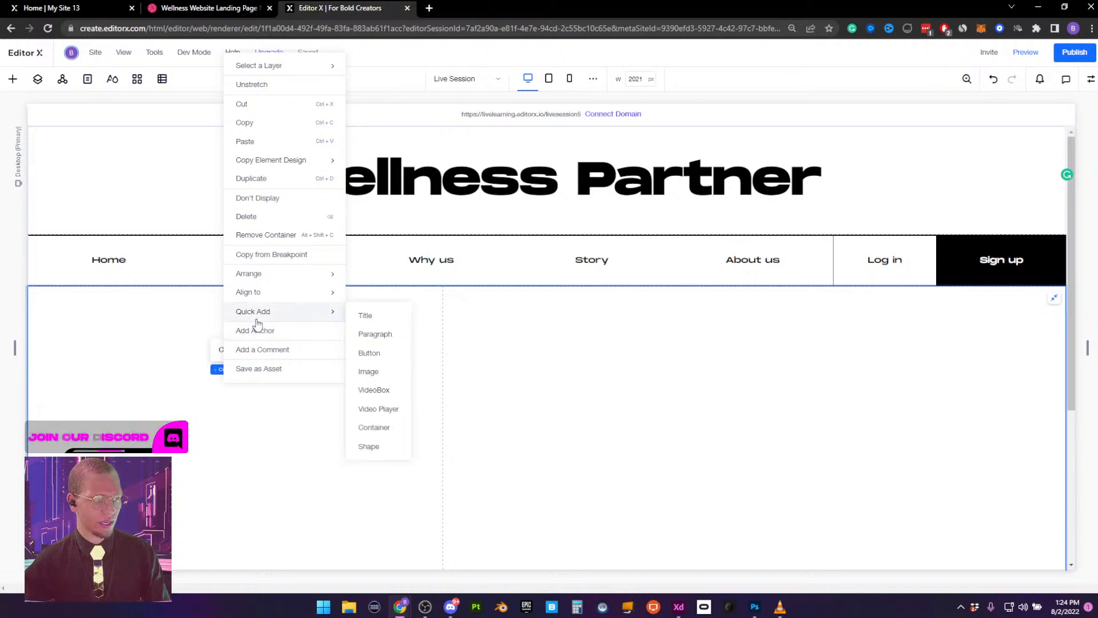
click(369, 428)
drag(402, 429, 255, 432)
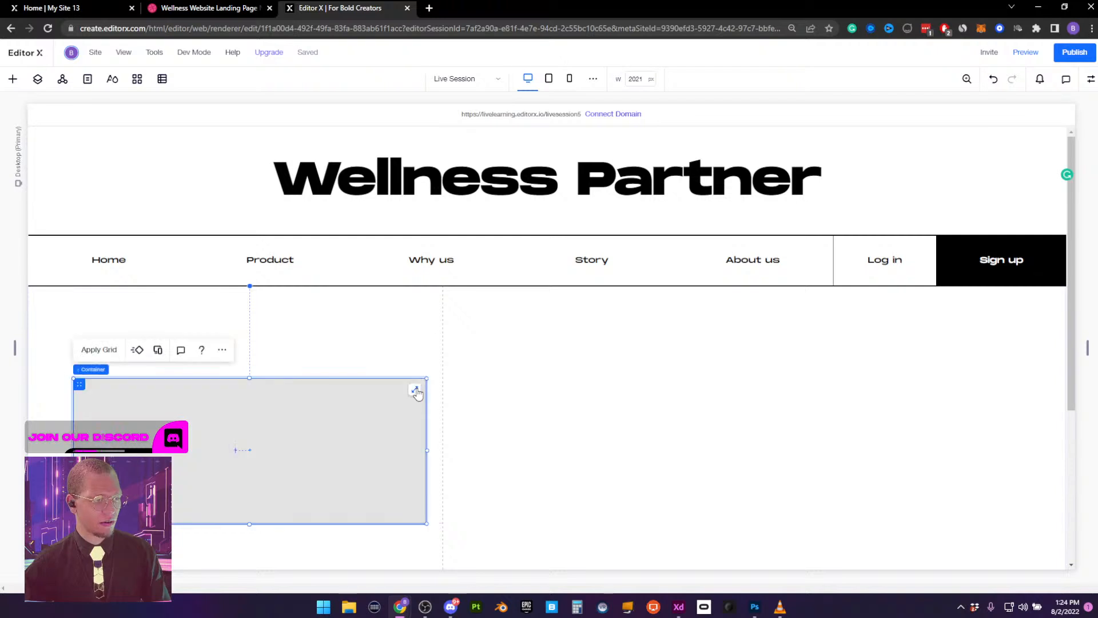
click(416, 391)
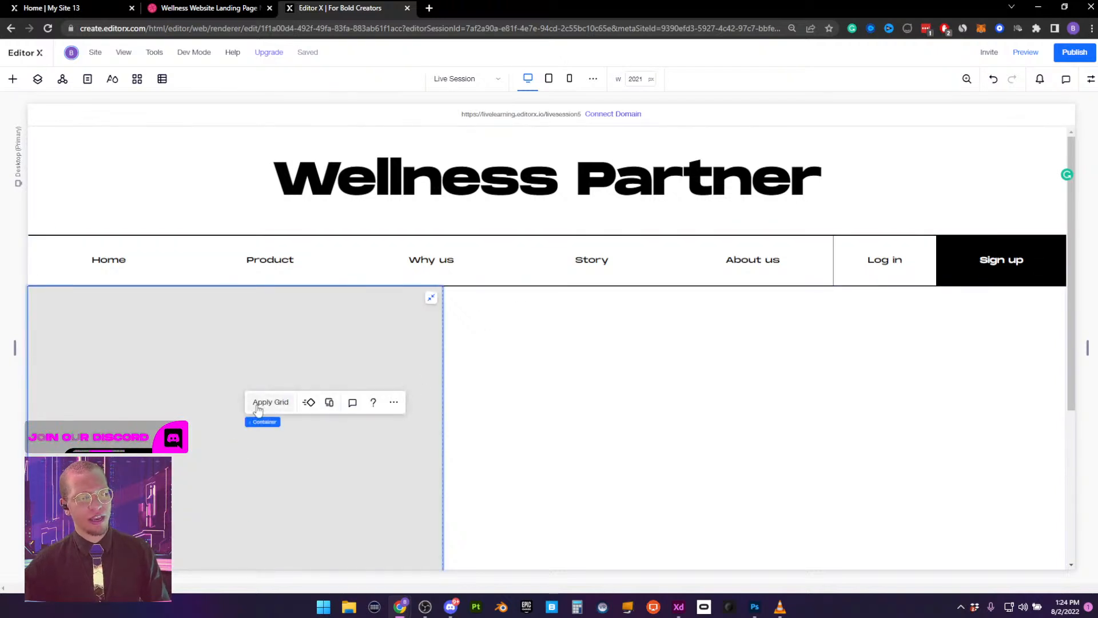
Fill the left column's container with the yellow theme color
click(1090, 80)
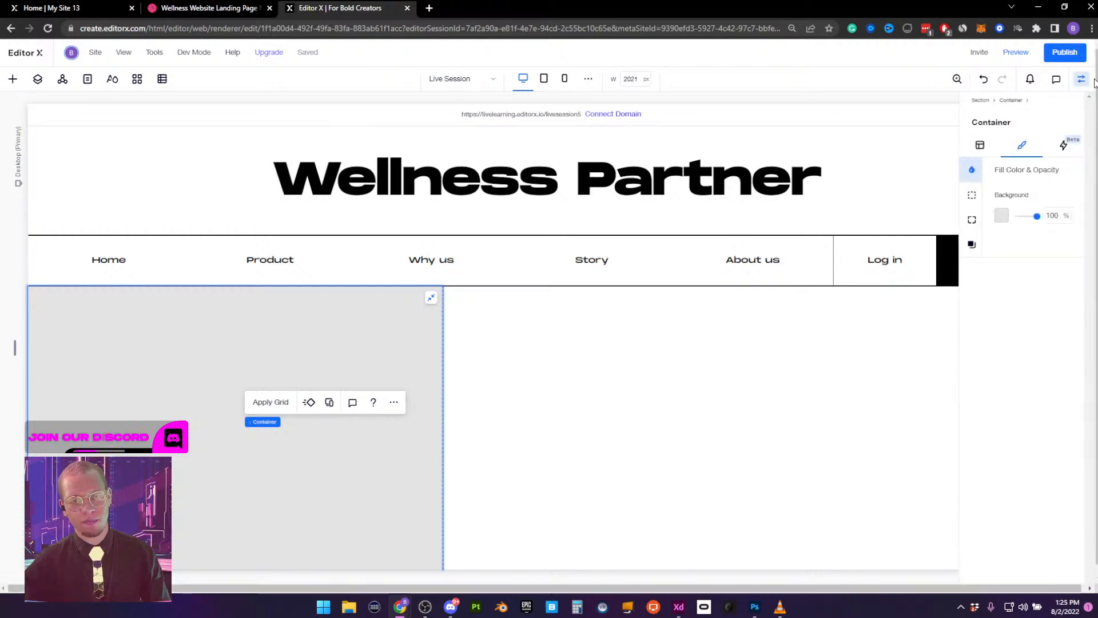
click(1012, 215)
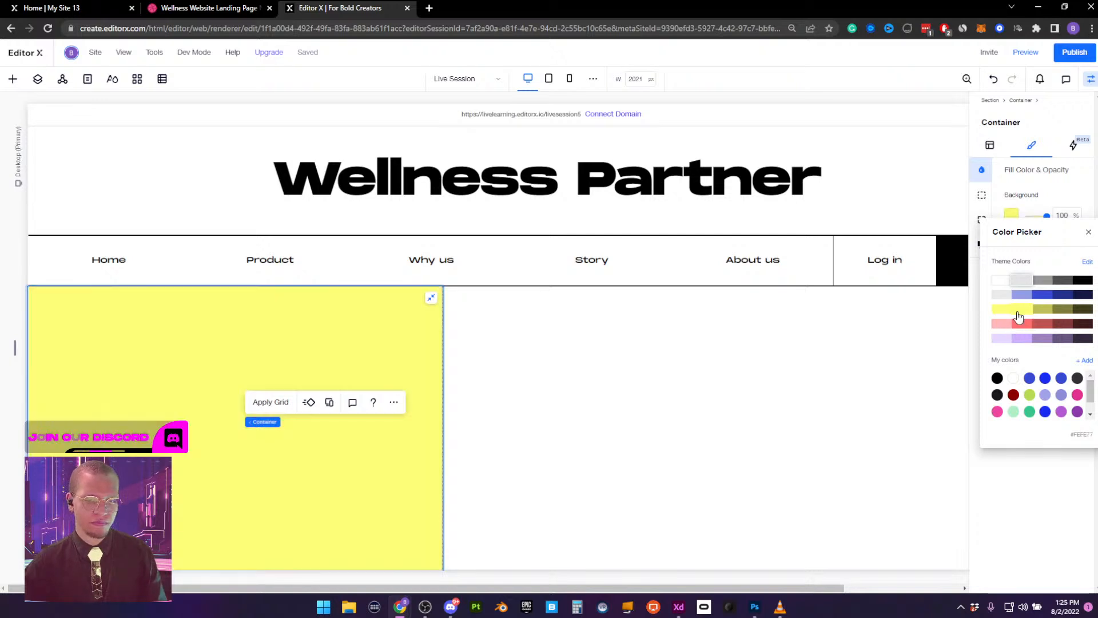
click(1018, 316)
click(474, 379)
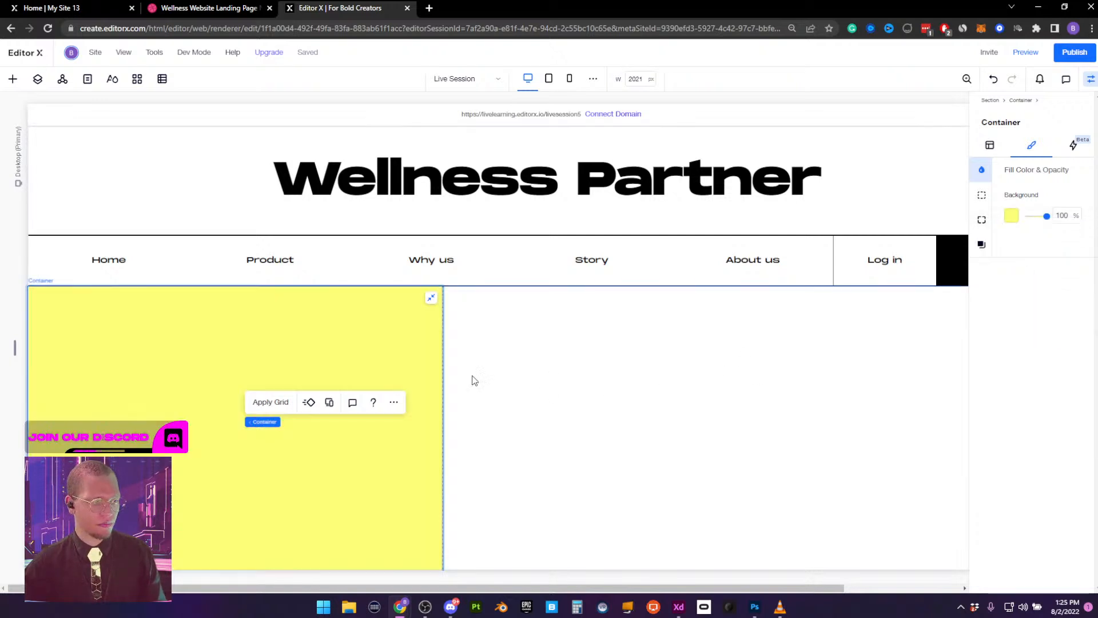
Duplicate the yellow container, move the copy into the right column and stretch it to fill that cell
click(314, 352)
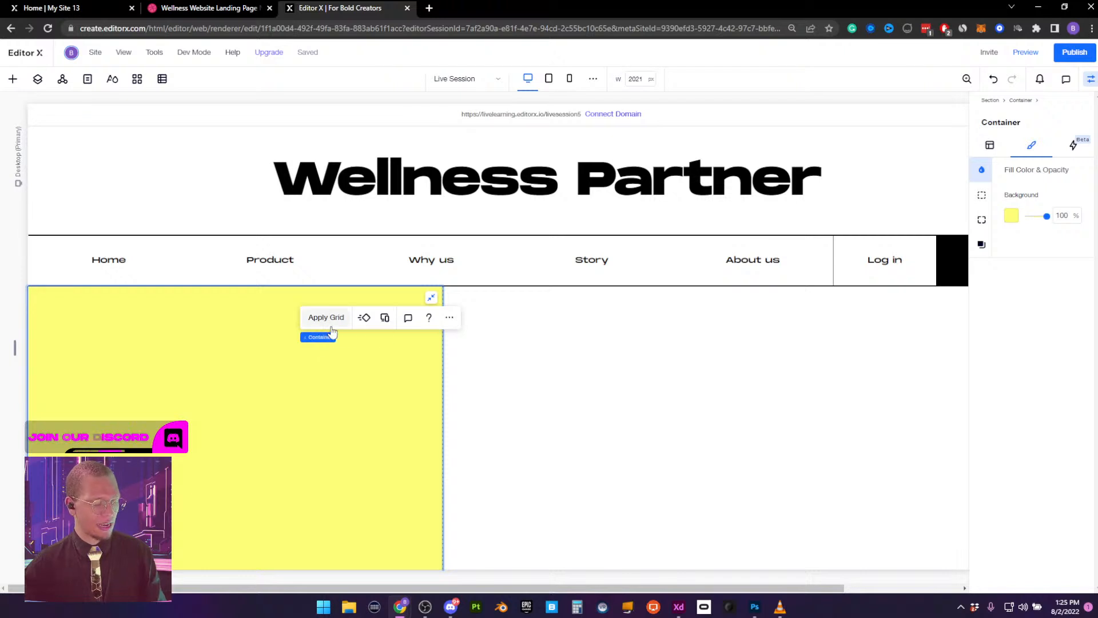
key(ctrl+d)
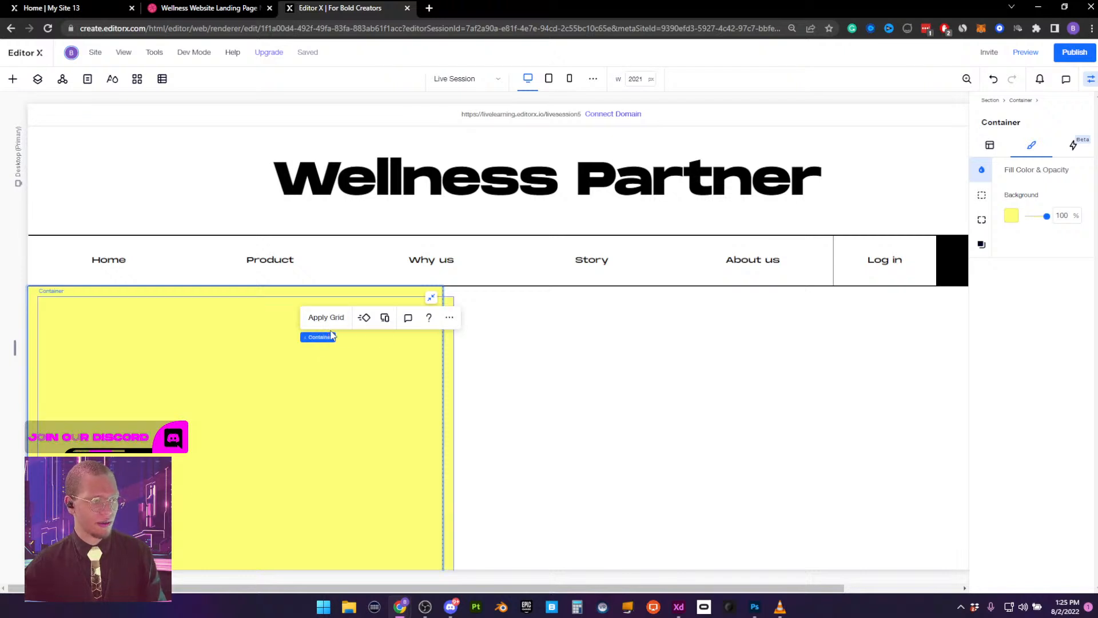
click(149, 309)
drag(44, 305, 519, 304)
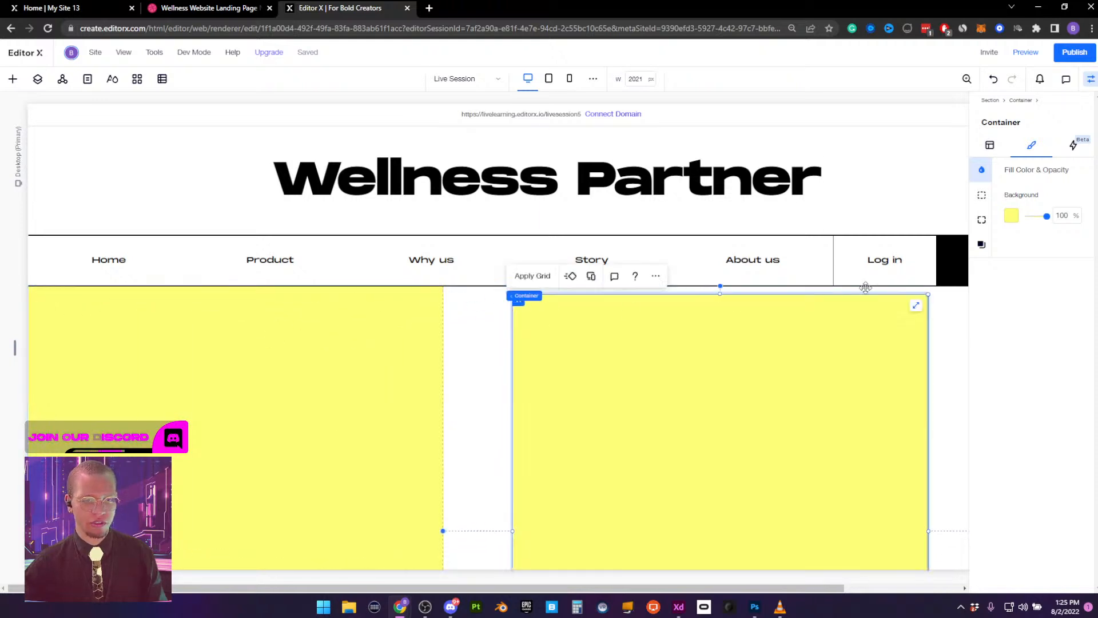
click(915, 305)
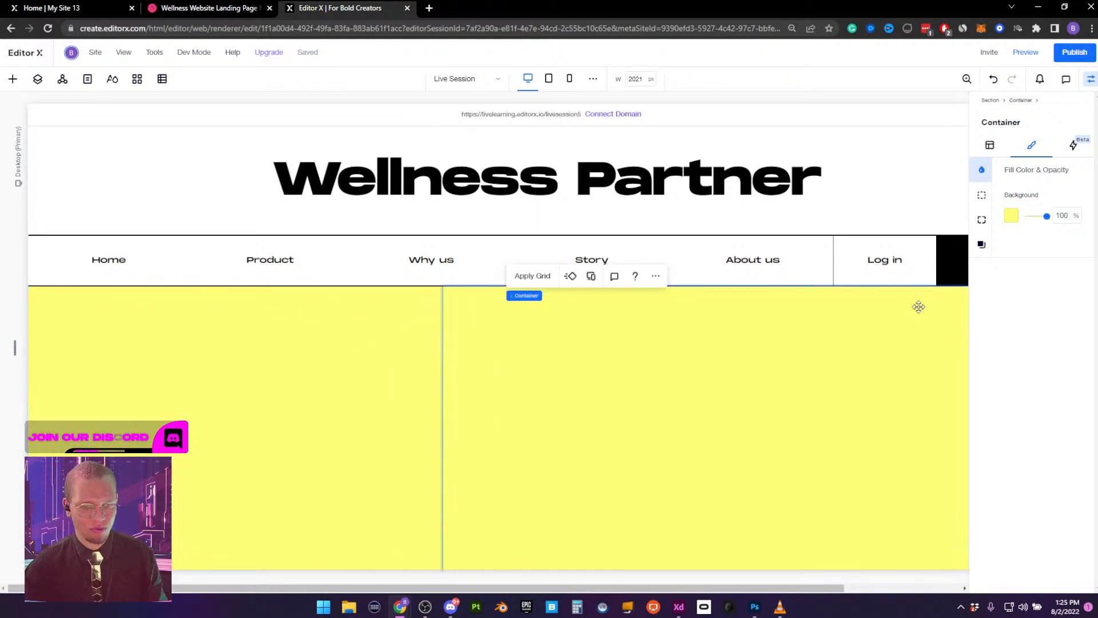
Change the right container's background to the coral red theme color
click(1012, 216)
click(1018, 323)
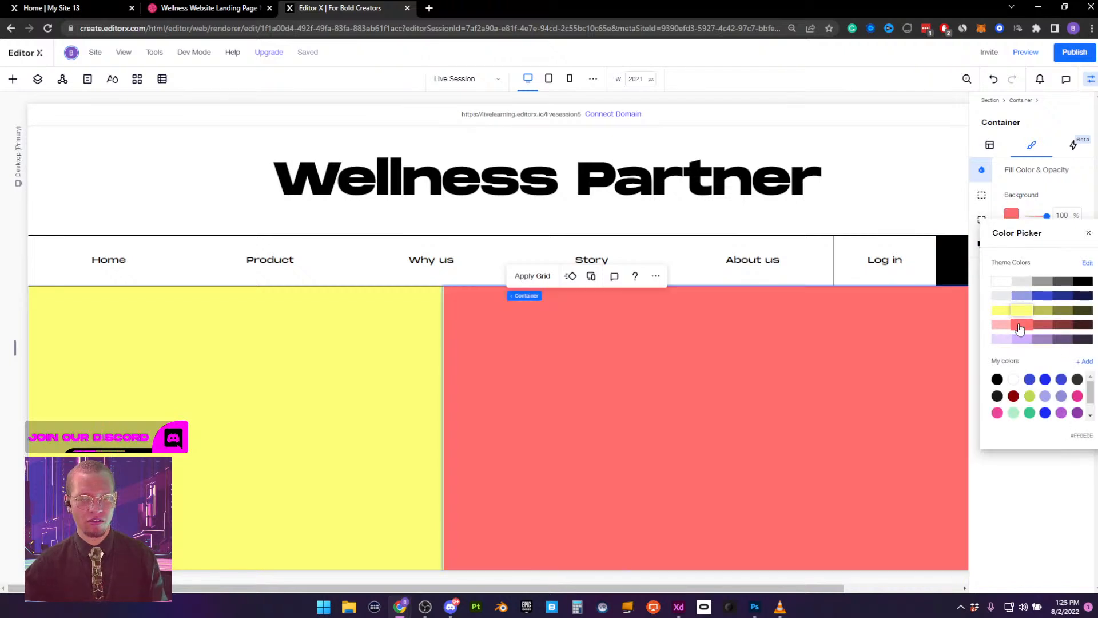
click(1090, 78)
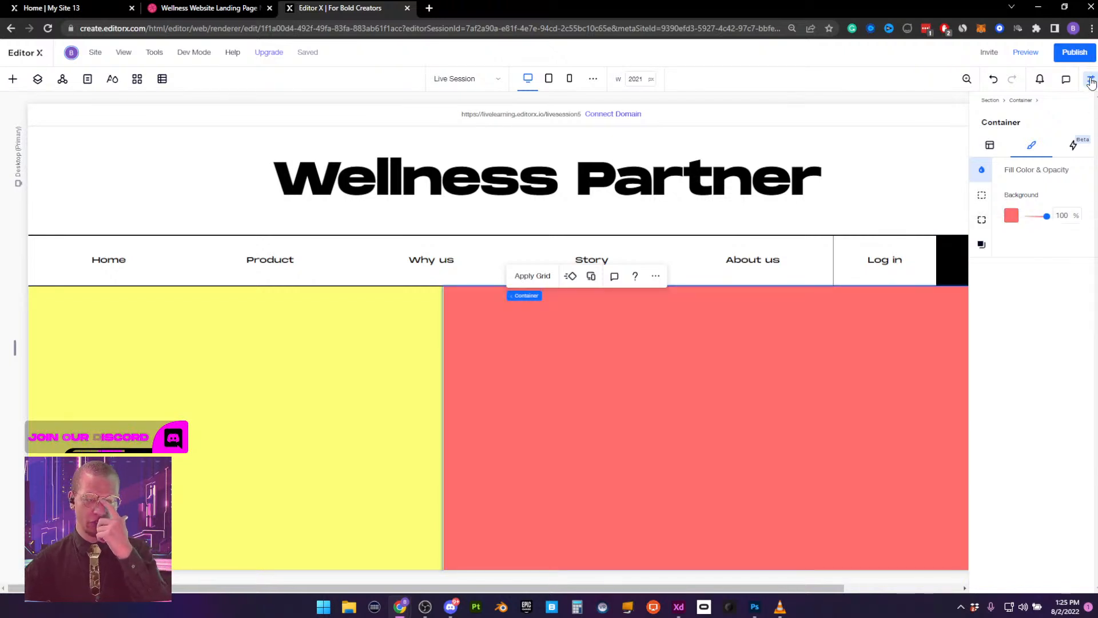
Compare the two-column hero area with the reloaded published reference site and the Dribbble design
scroll(611, 311, down, 3)
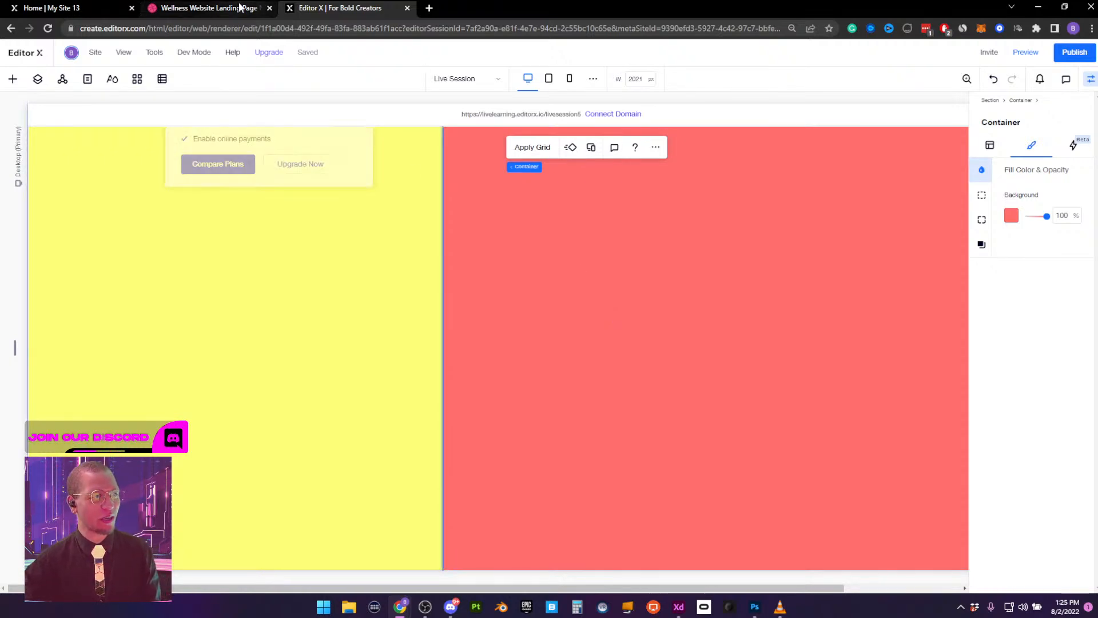
click(206, 8)
click(89, 7)
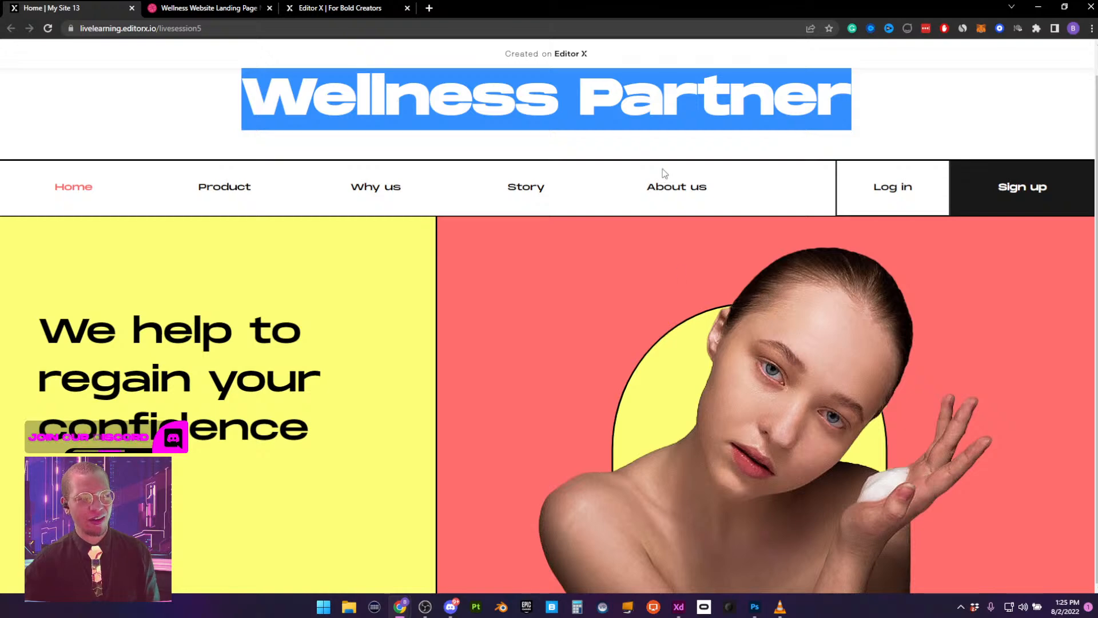
click(637, 225)
key(F5)
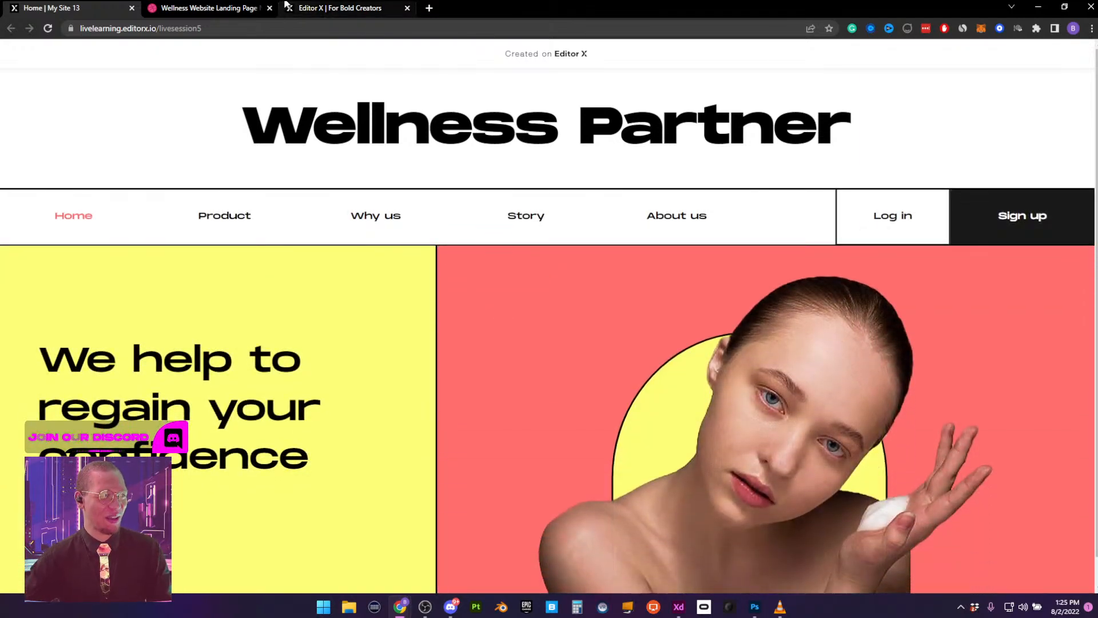
click(194, 8)
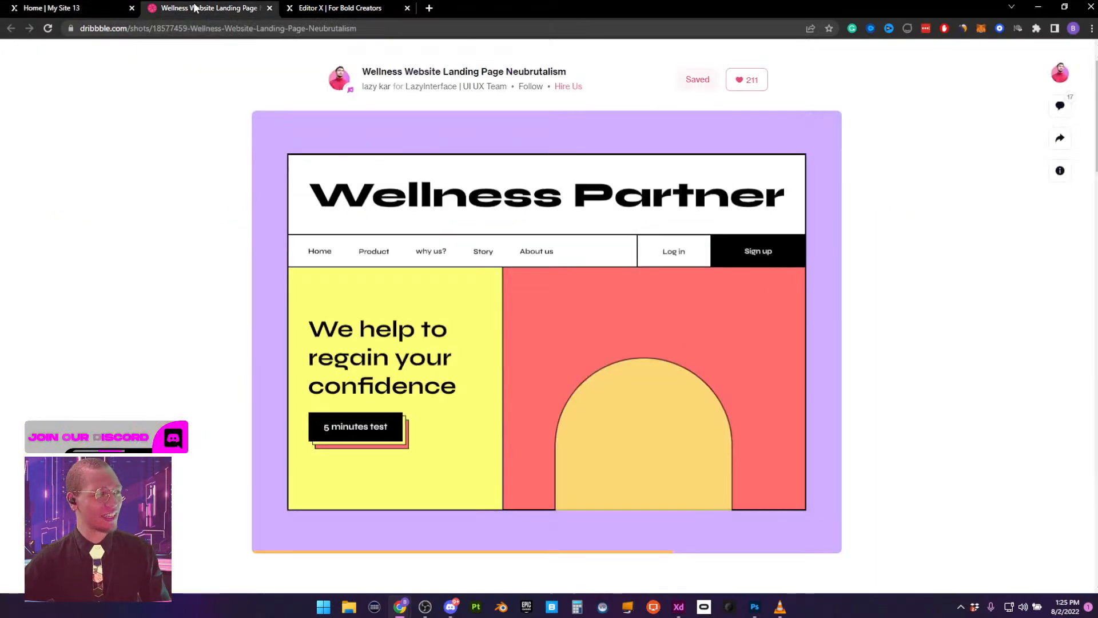
click(309, 7)
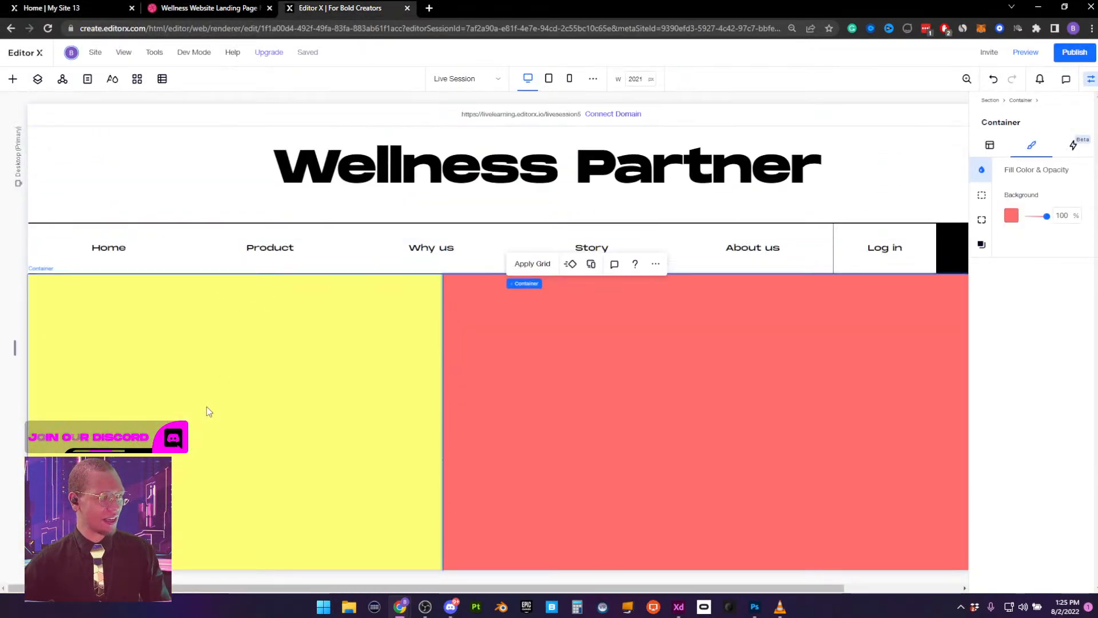
Quick-add a title text element to the yellow container
right_click(206, 409)
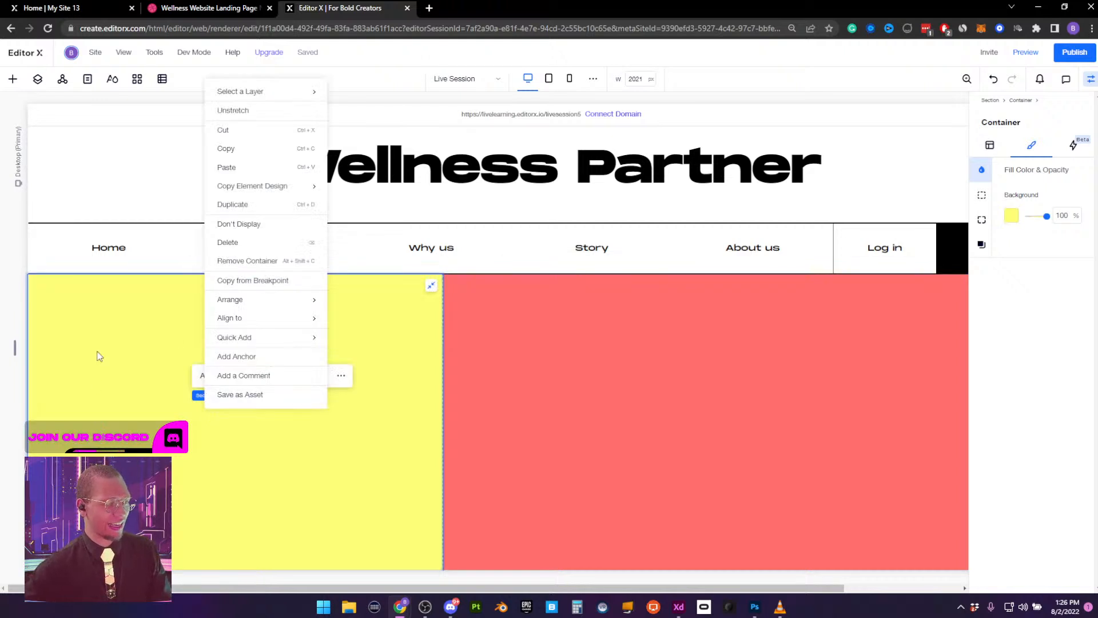
mouse_move(267, 339)
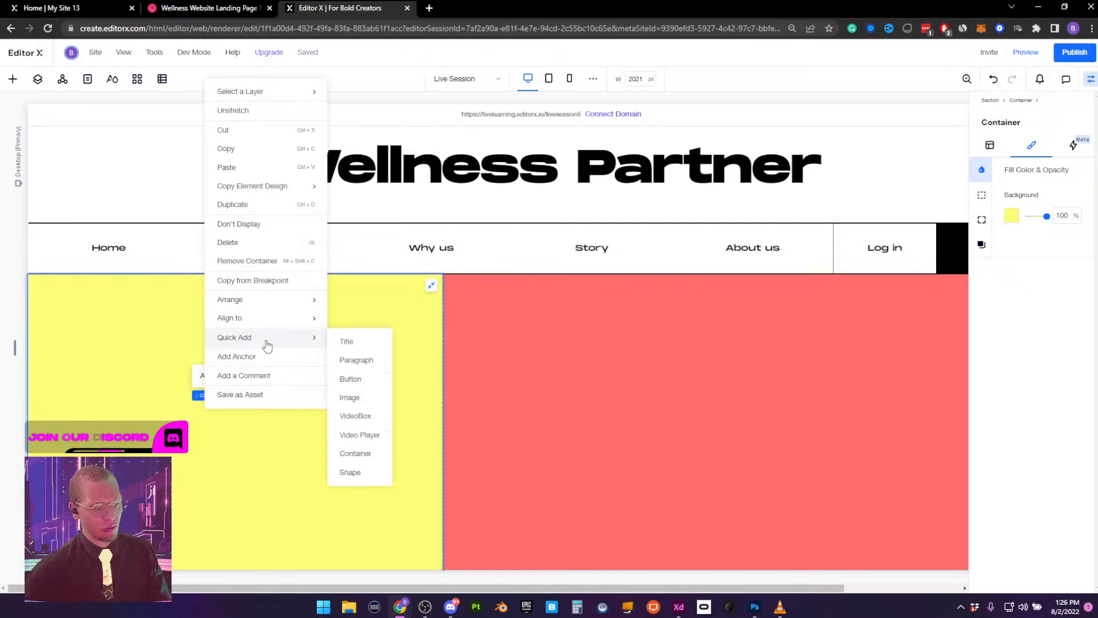
click(339, 342)
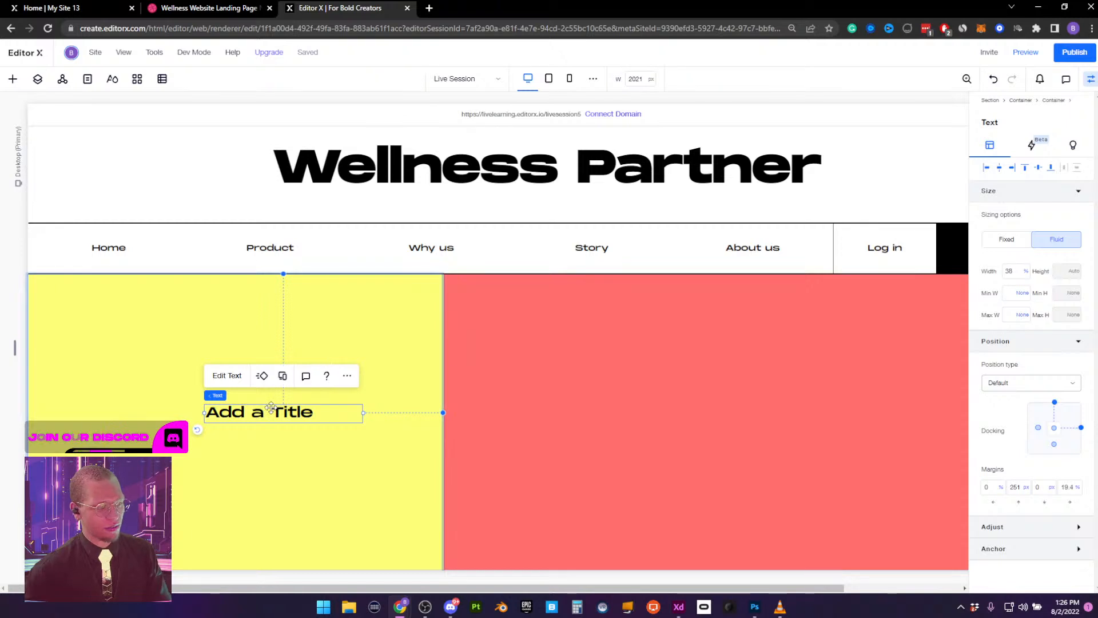
Move the title up in the yellow container and replace its text with "We help to regain your confidence" copied from the published reference site
drag(267, 406, 204, 358)
click(60, 7)
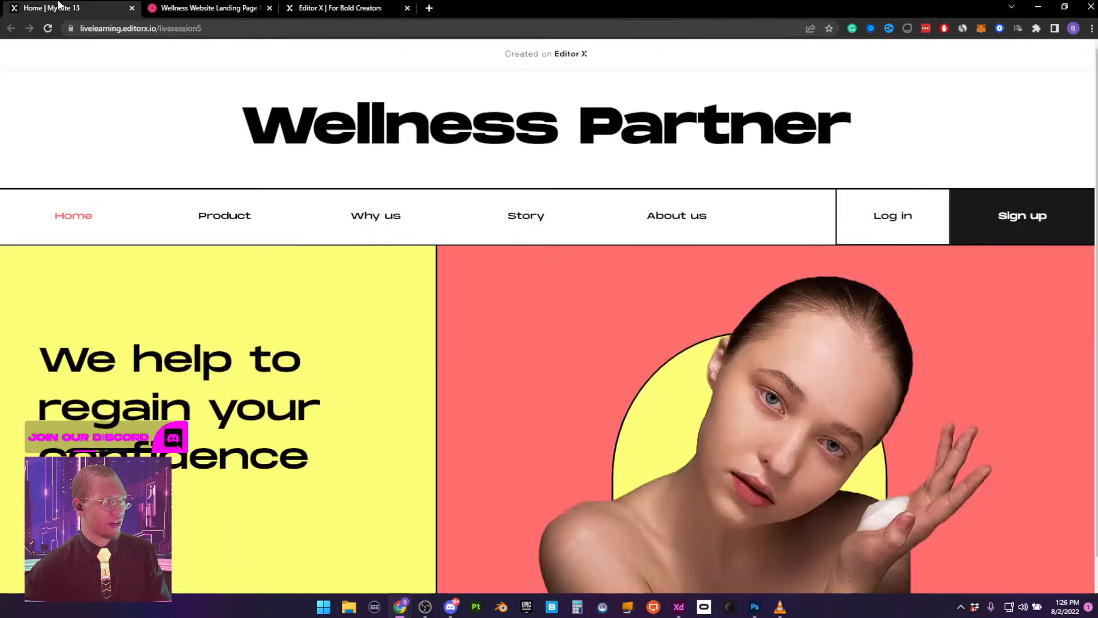
drag(38, 357, 302, 455)
key(ctrl+c)
click(340, 8)
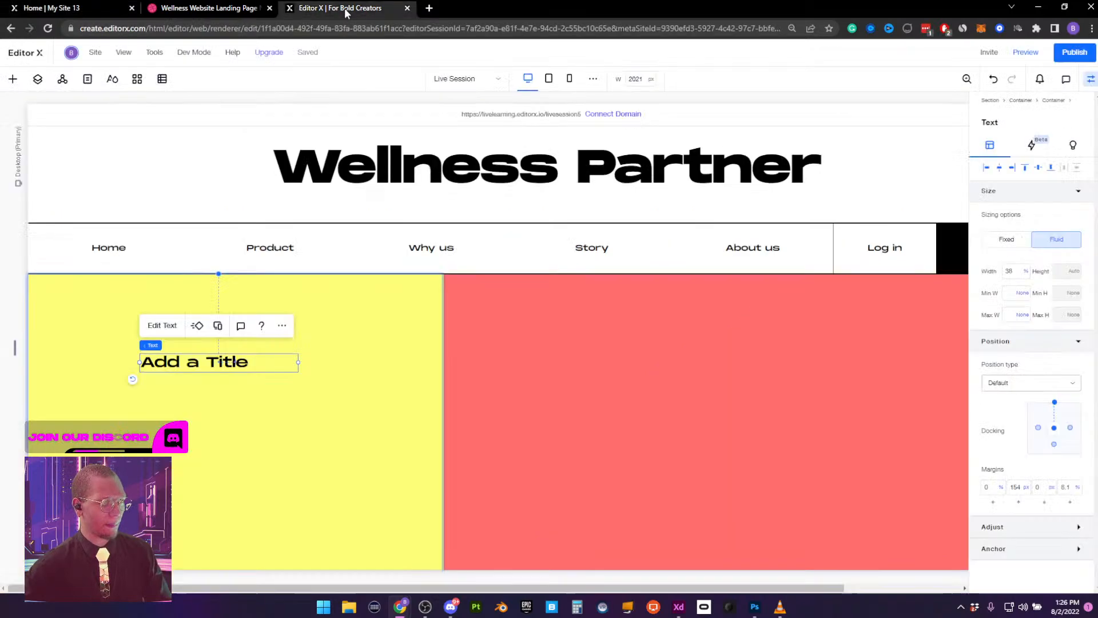
double_click(190, 366)
key(ctrl+v)
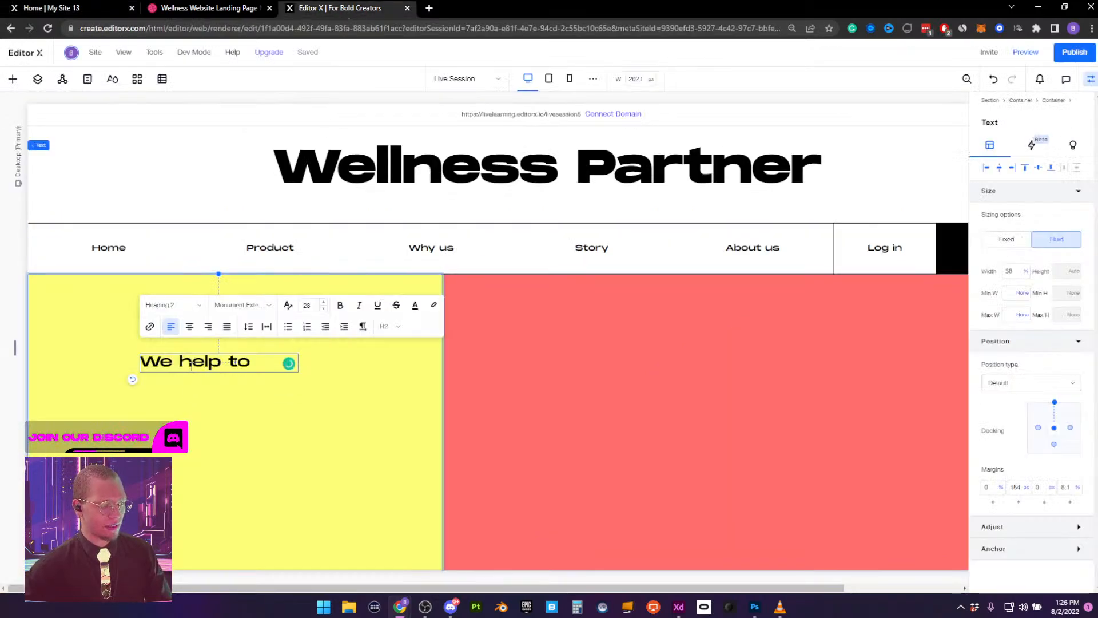
click(354, 379)
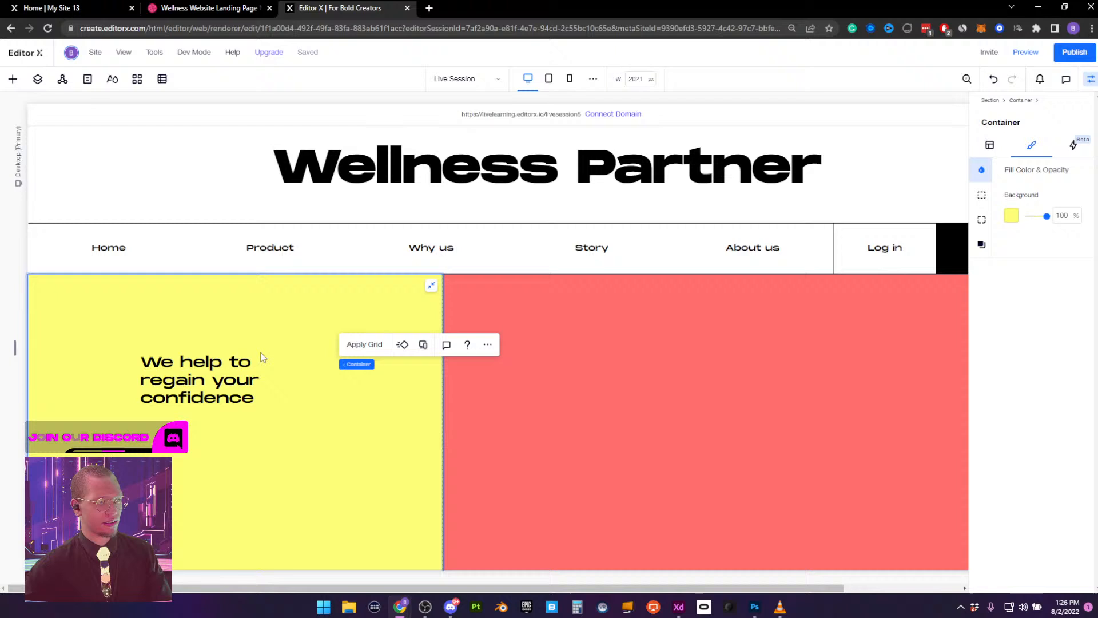
Set the hero title's font size to 60
click(230, 380)
click(161, 326)
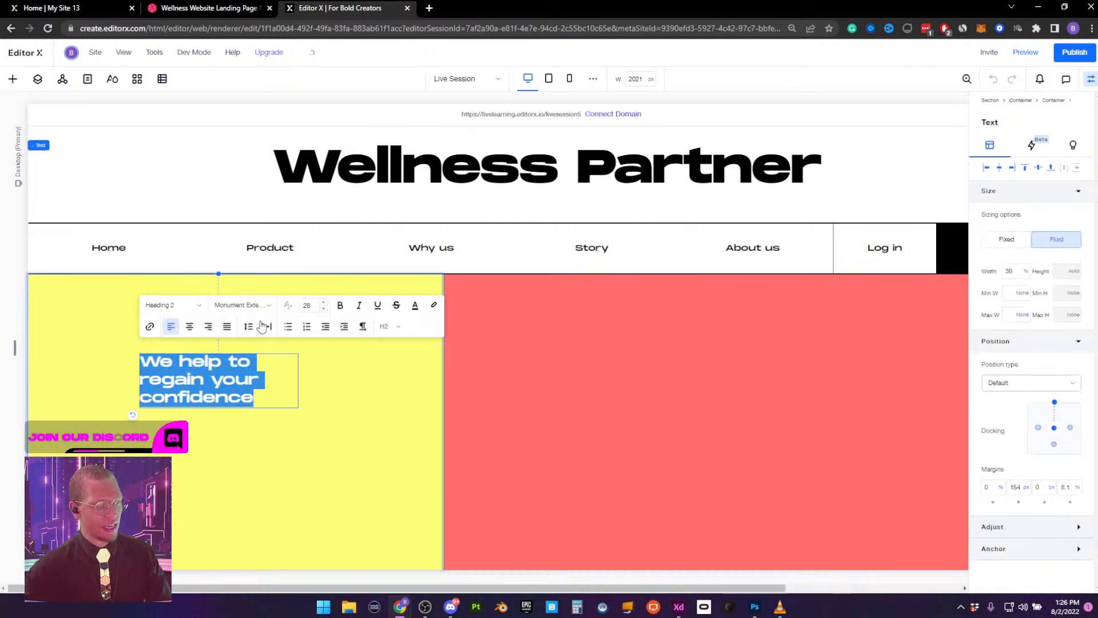
click(310, 305)
text(60)
key(Return)
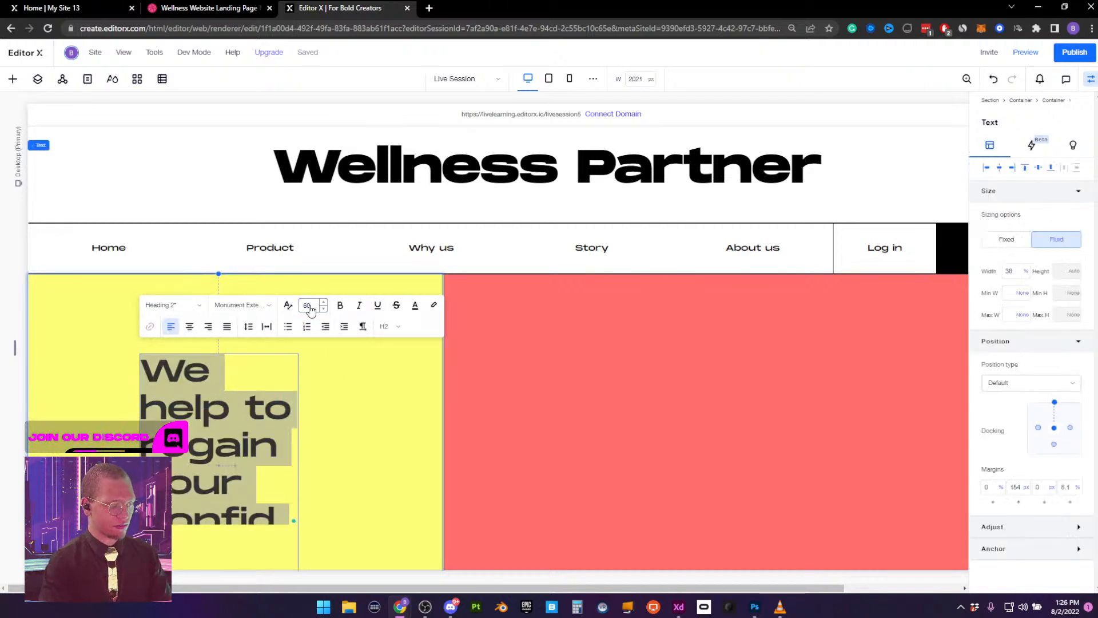
click(358, 414)
Widen the hero title's text box across the coral container to about 165.5% width
click(231, 421)
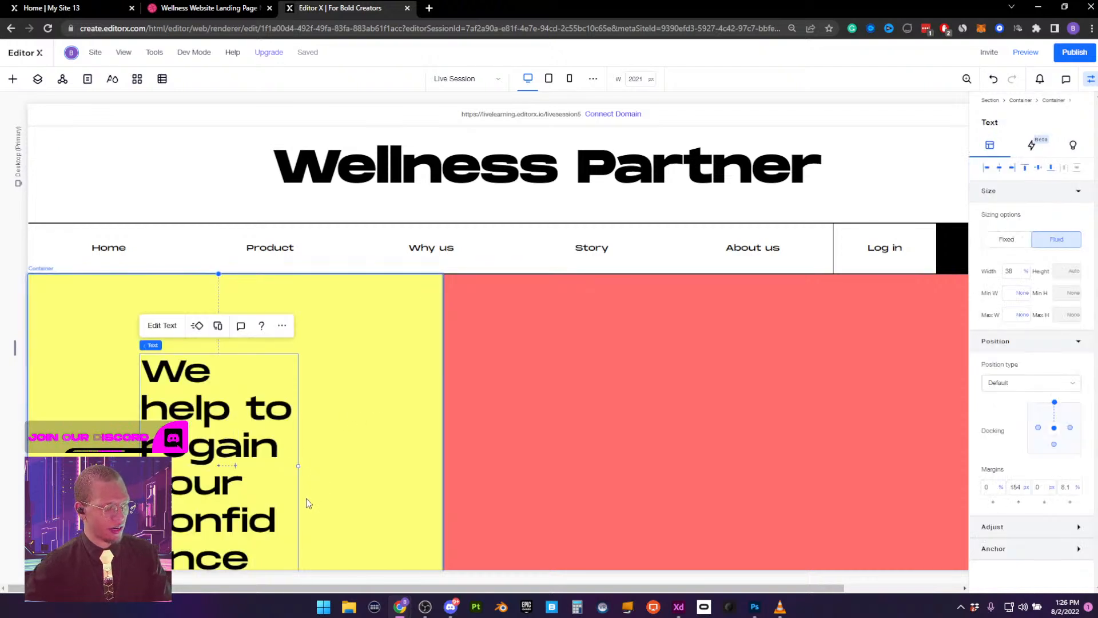
drag(298, 464, 503, 423)
drag(398, 426, 548, 391)
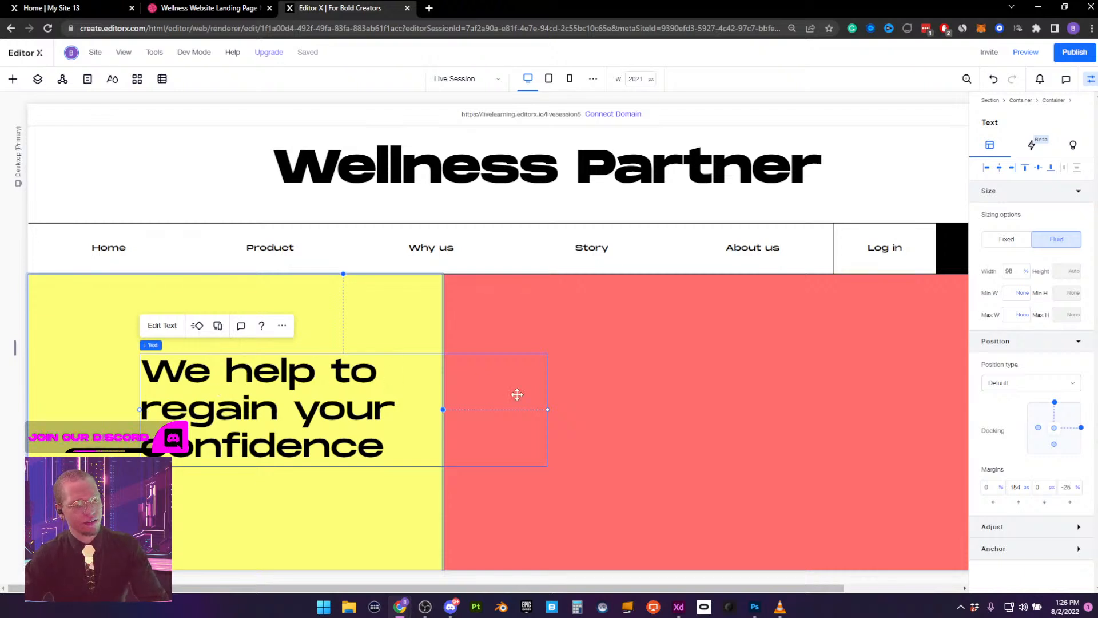
drag(547, 395, 825, 380)
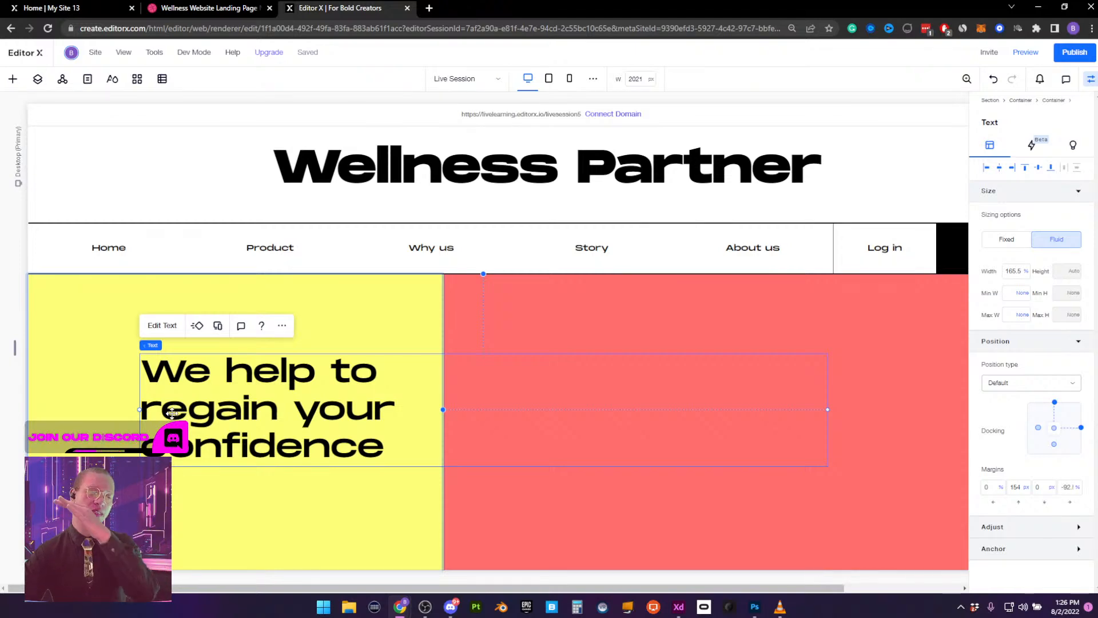
Remove the line breaks before "regain" and "confidence" in the hero title so the words run on continuously
double_click(189, 423)
click(151, 411)
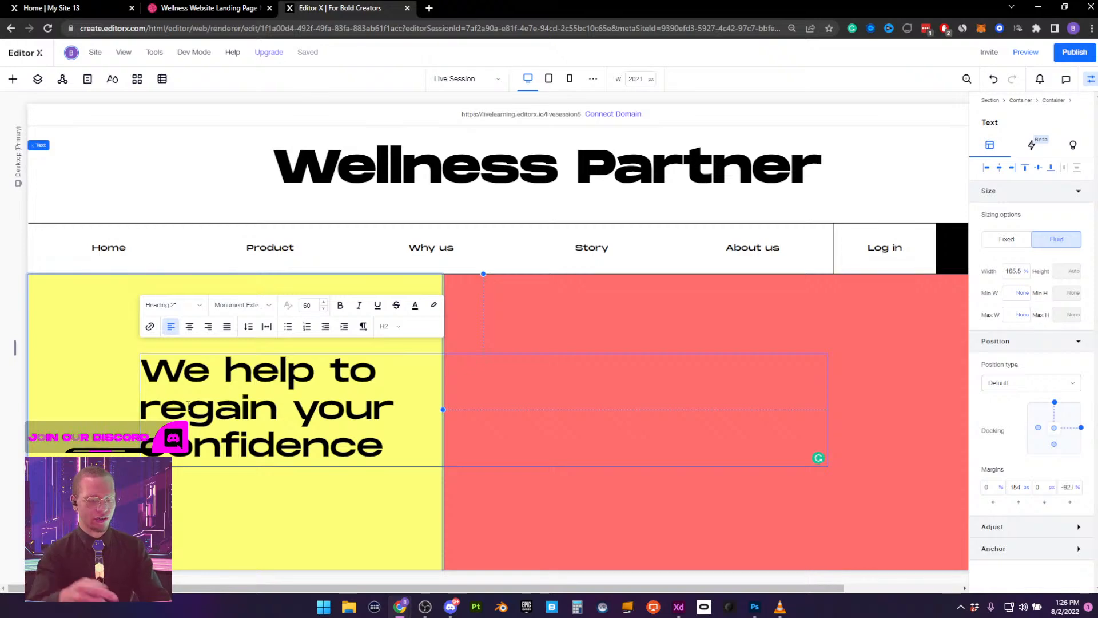
key(BackSpace)
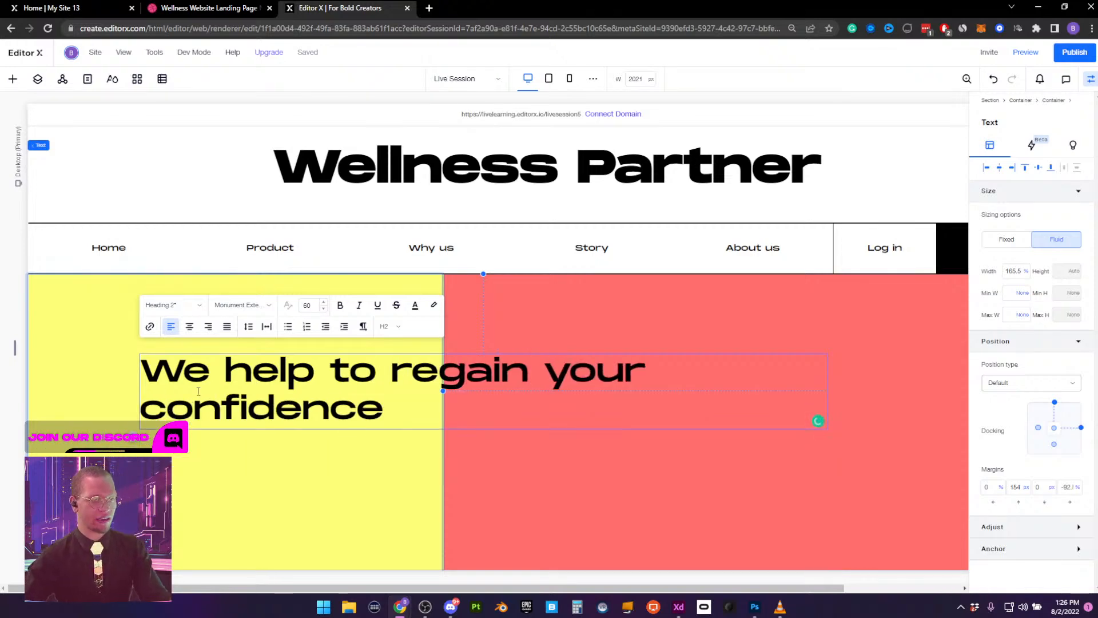
click(139, 416)
click(143, 409)
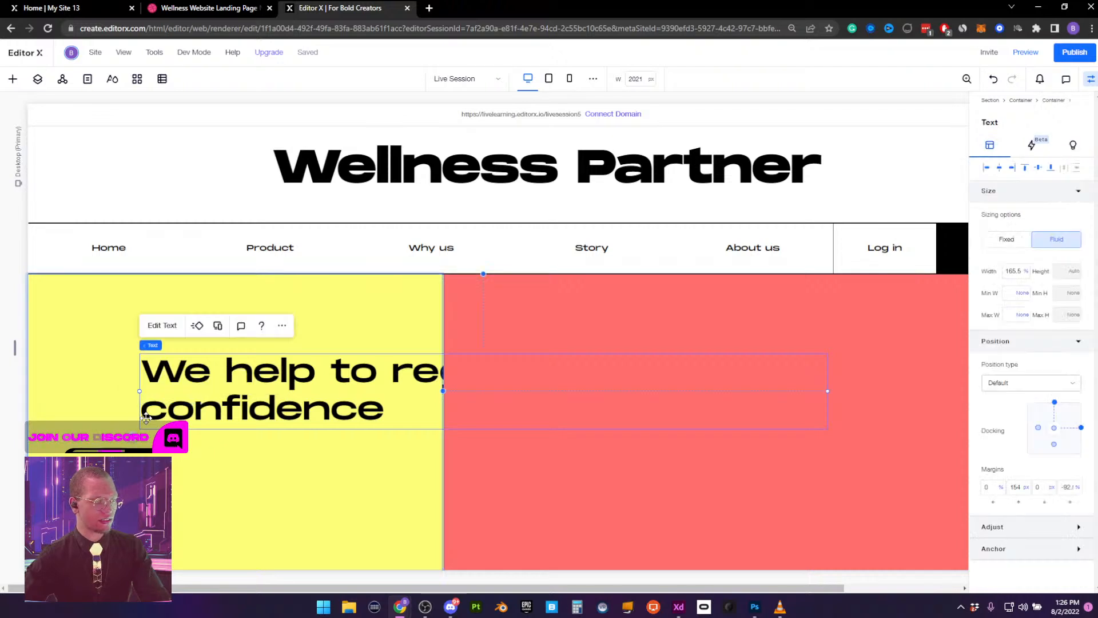
double_click(144, 408)
click(144, 408)
key(BackSpace)
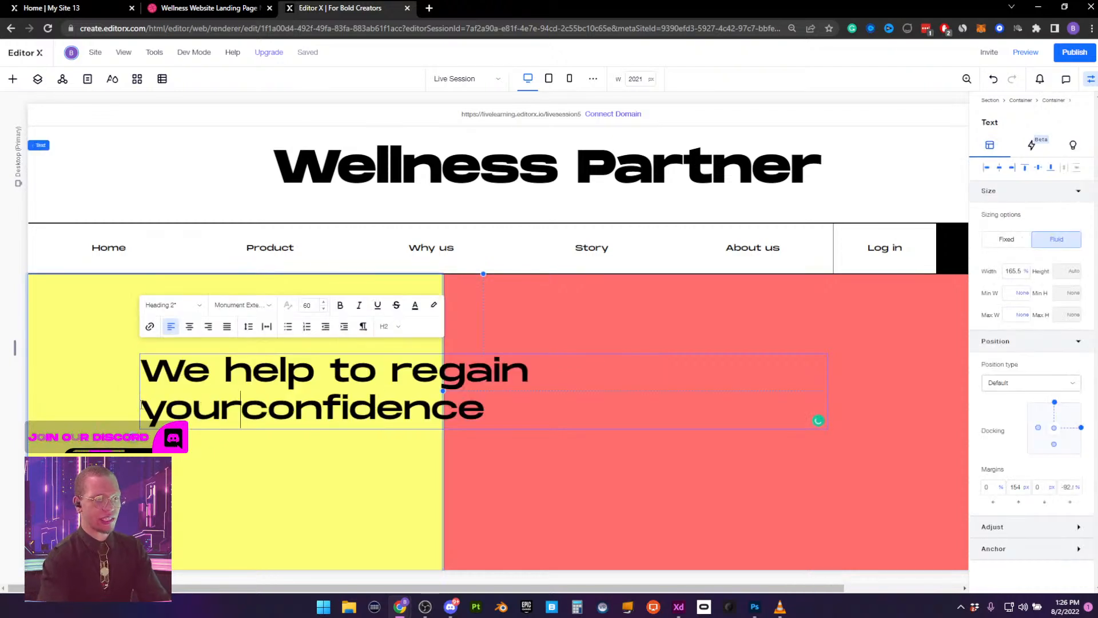
Resize the hero title's text box to about 69.9% width so it fits inside the yellow container
click(287, 457)
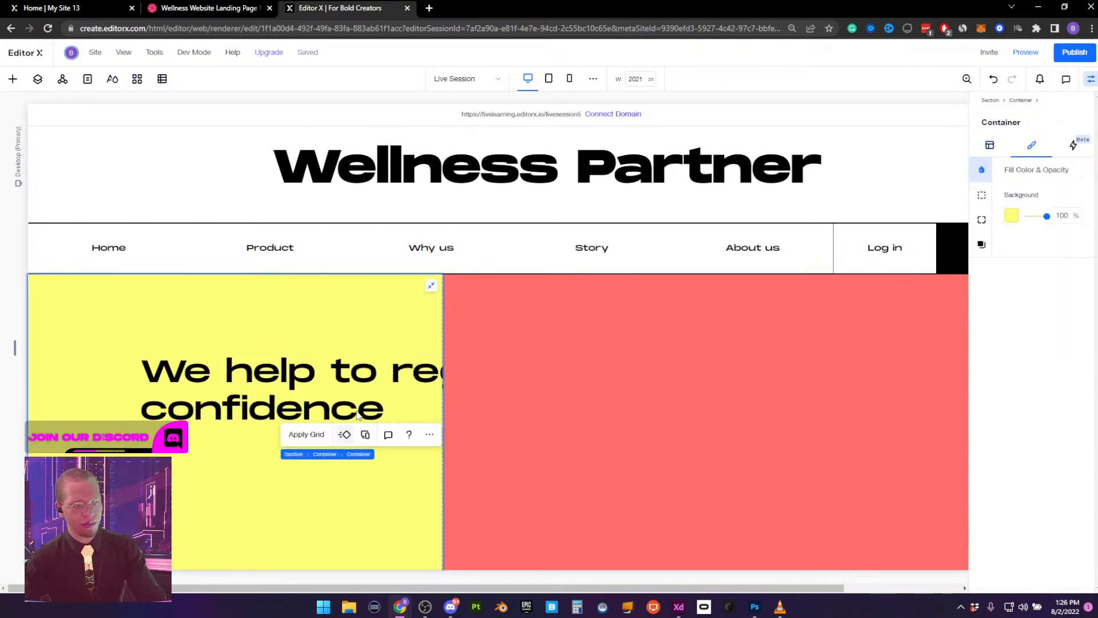
click(599, 382)
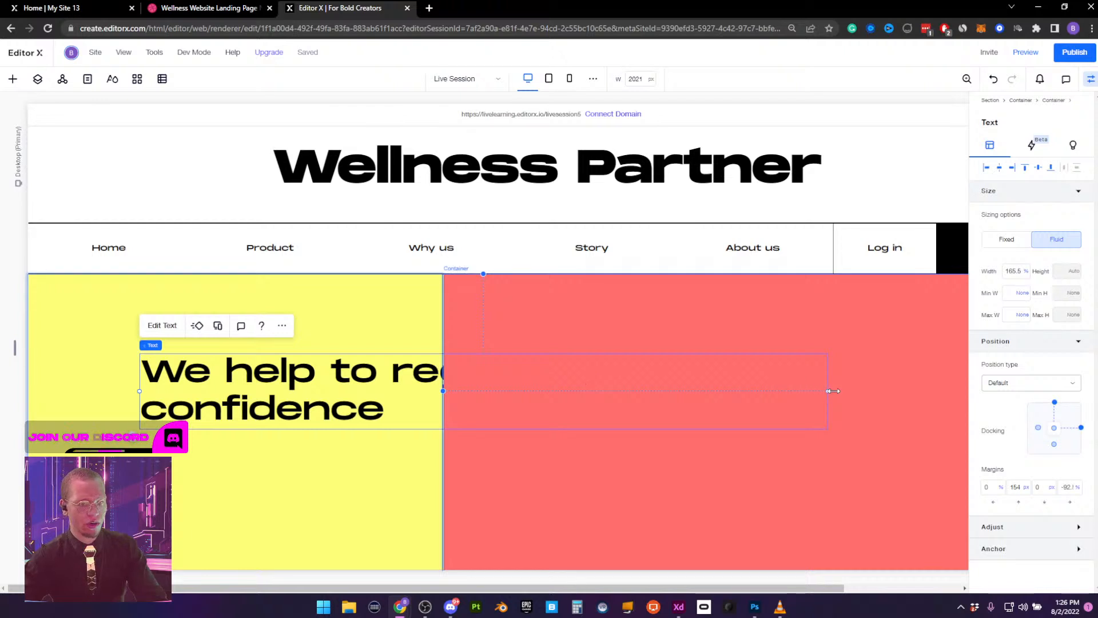
drag(828, 391, 927, 375)
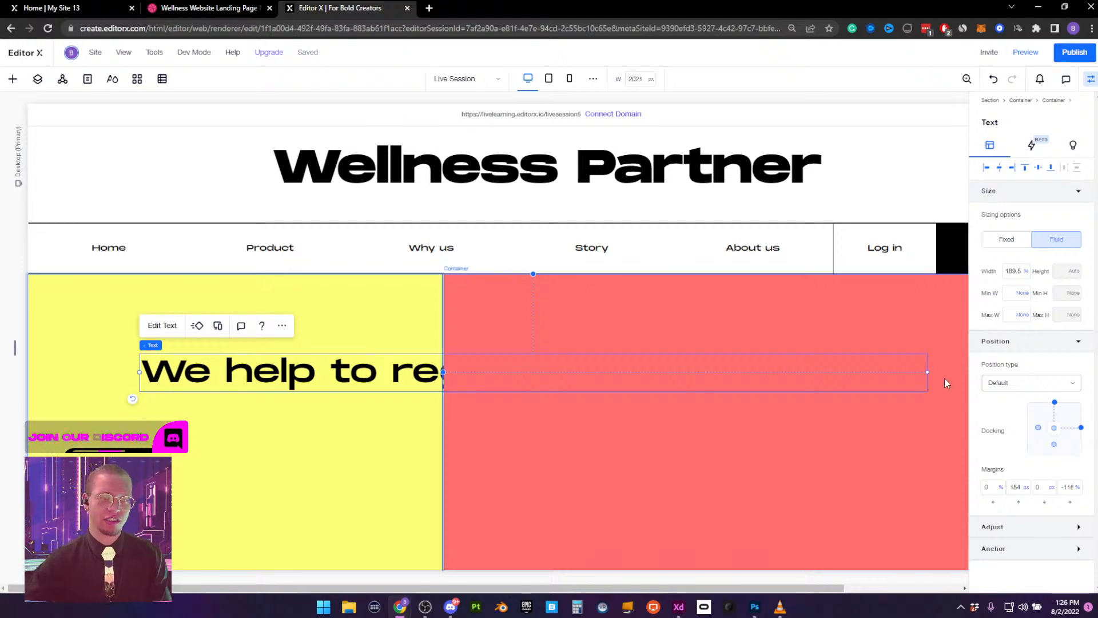
drag(929, 371, 432, 346)
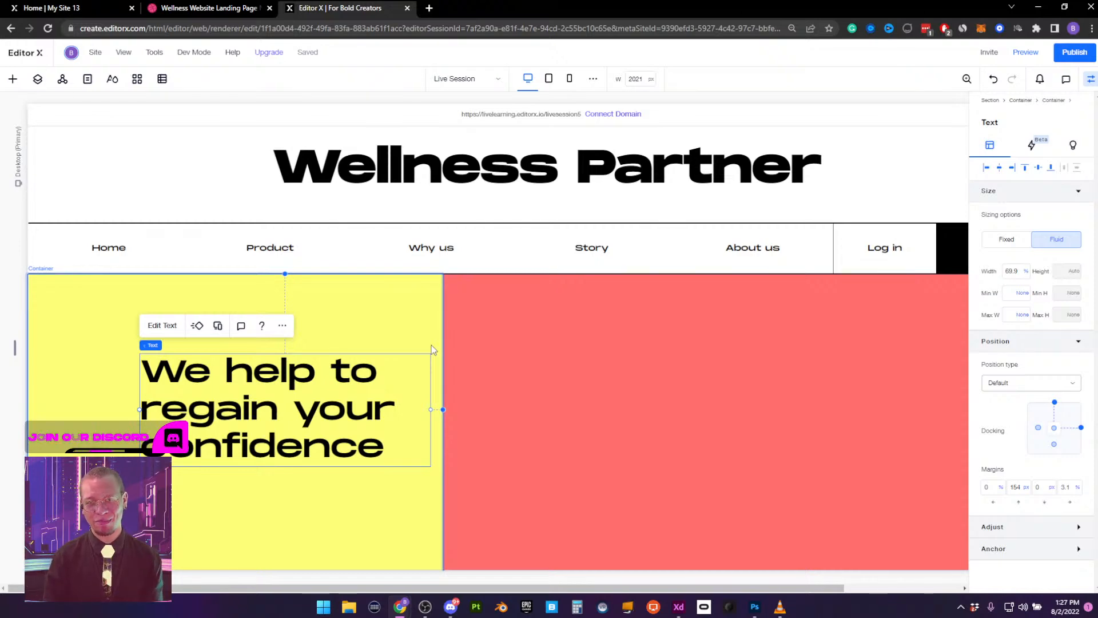
double_click(235, 428)
click(203, 400)
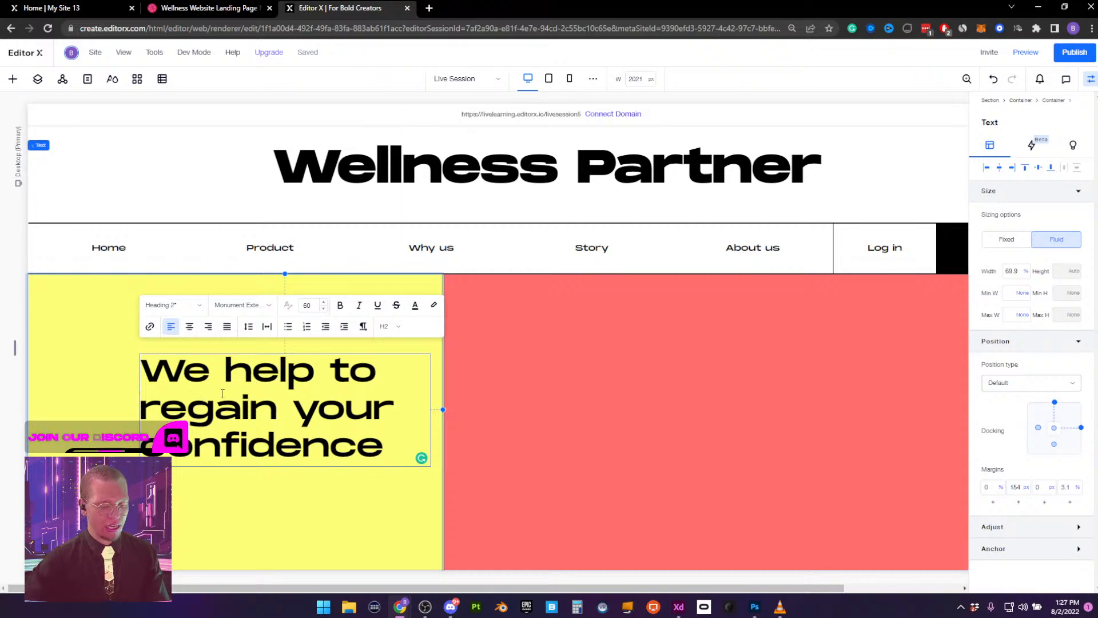
key(BackSpace)
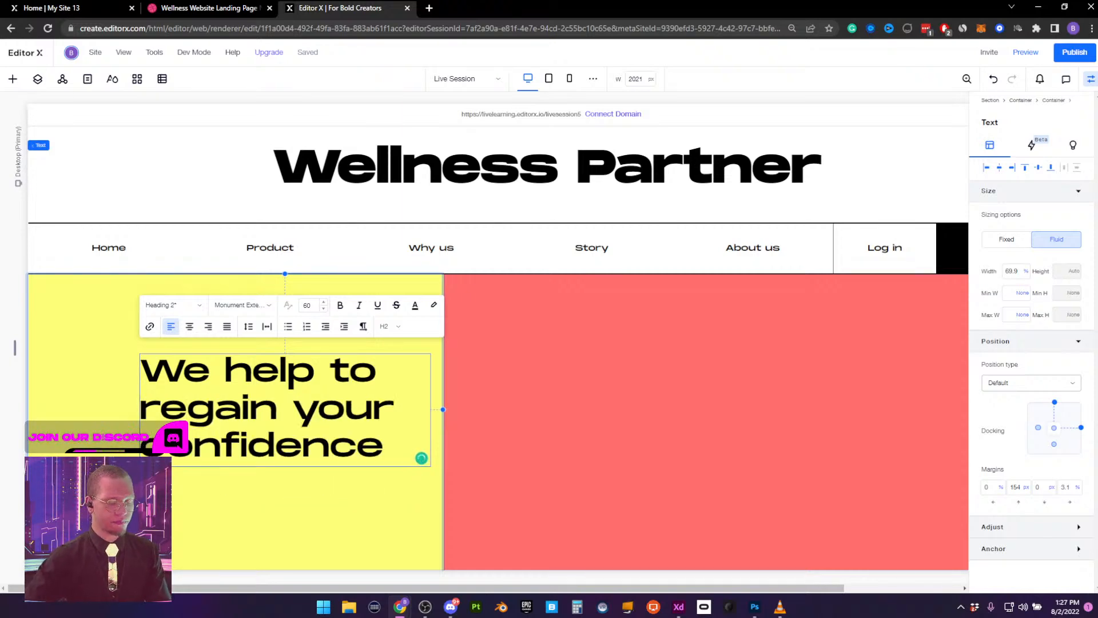
key(BackSpace)
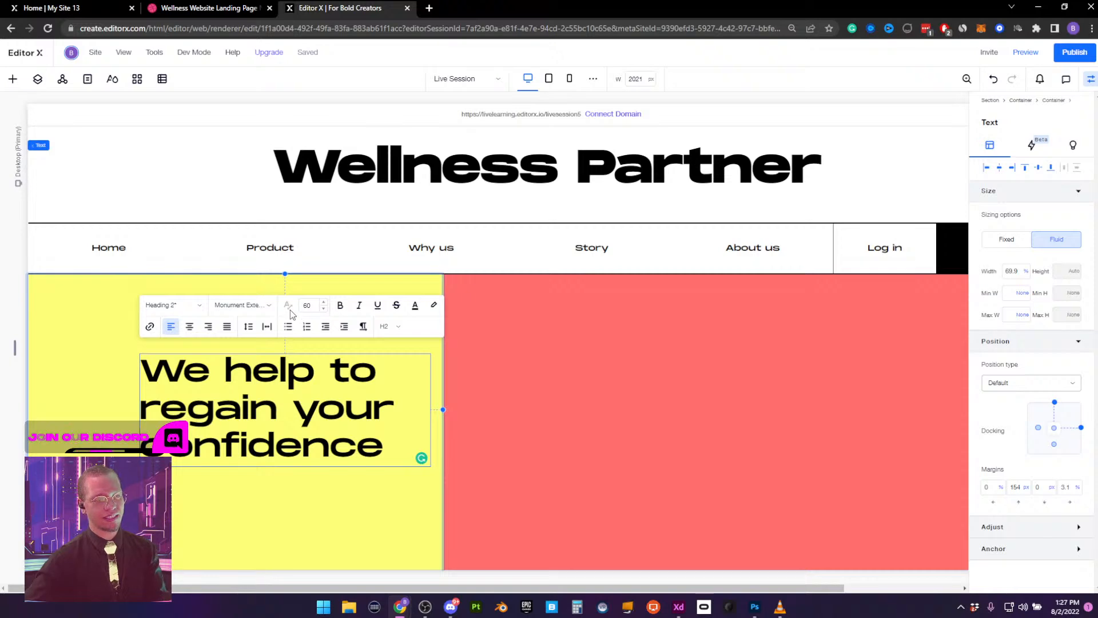
click(254, 382)
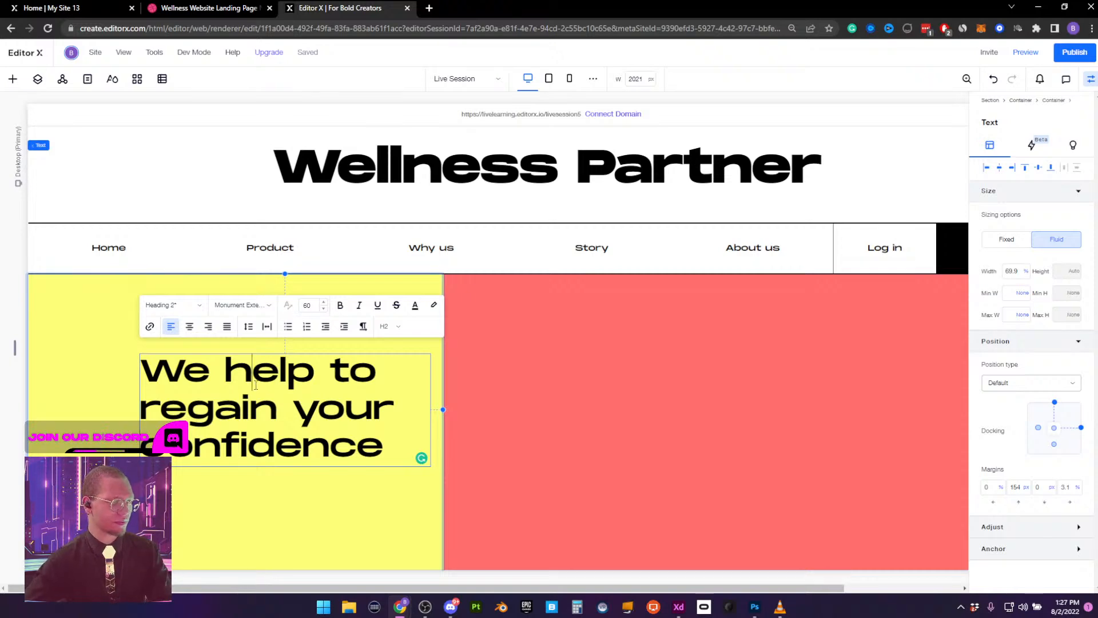
click(293, 506)
click(289, 411)
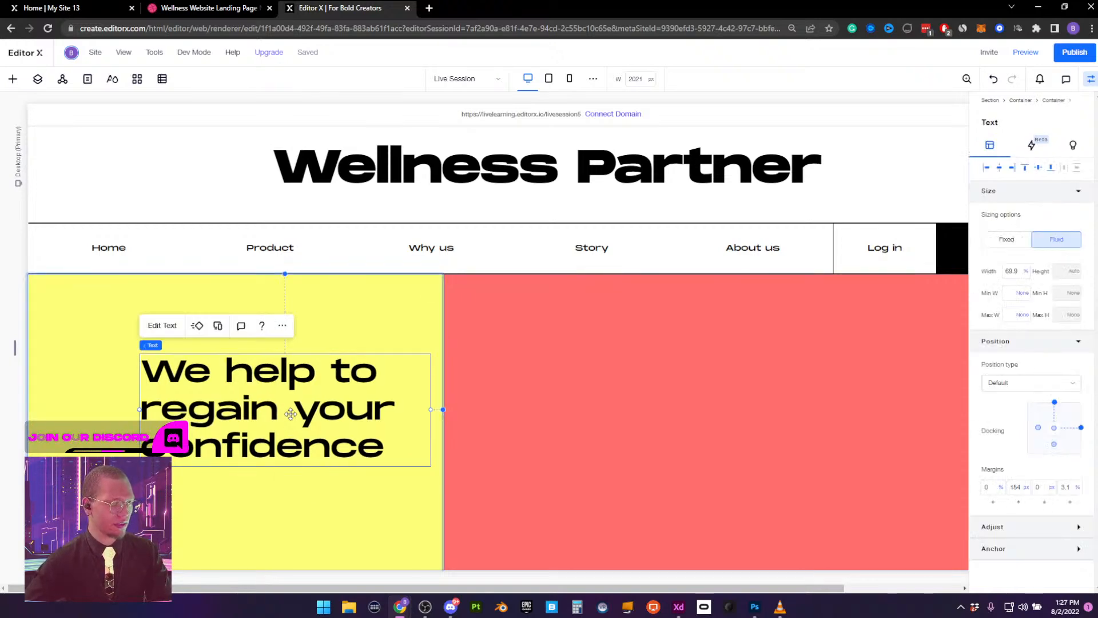
click(163, 326)
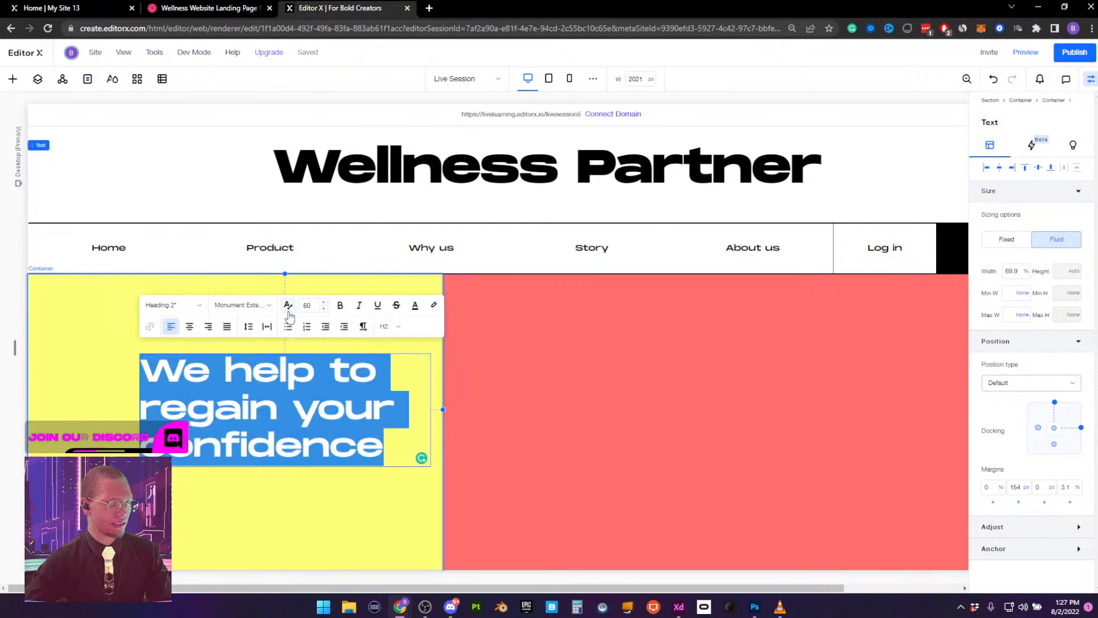
click(198, 308)
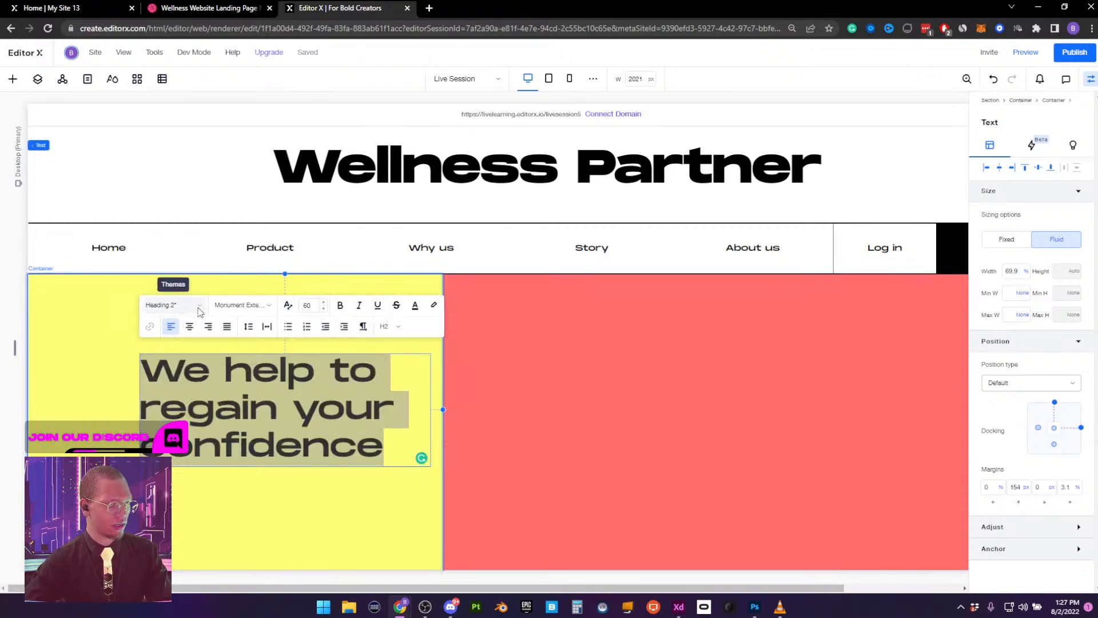
click(198, 361)
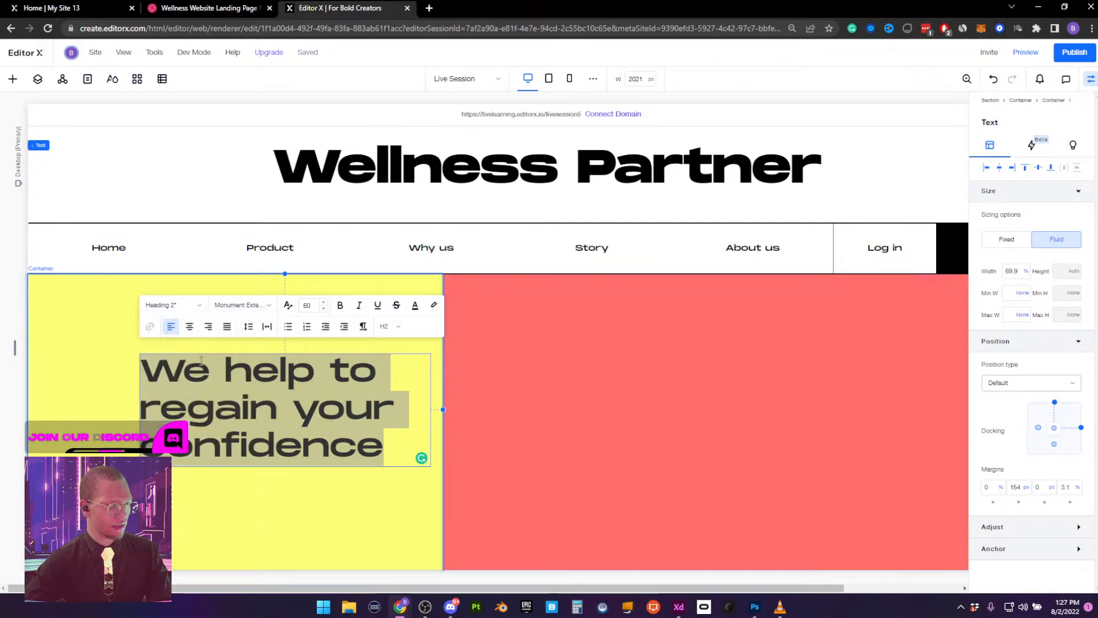
Move the hero title farther left and slightly up in the yellow container, to a top margin of about 137 px
click(324, 522)
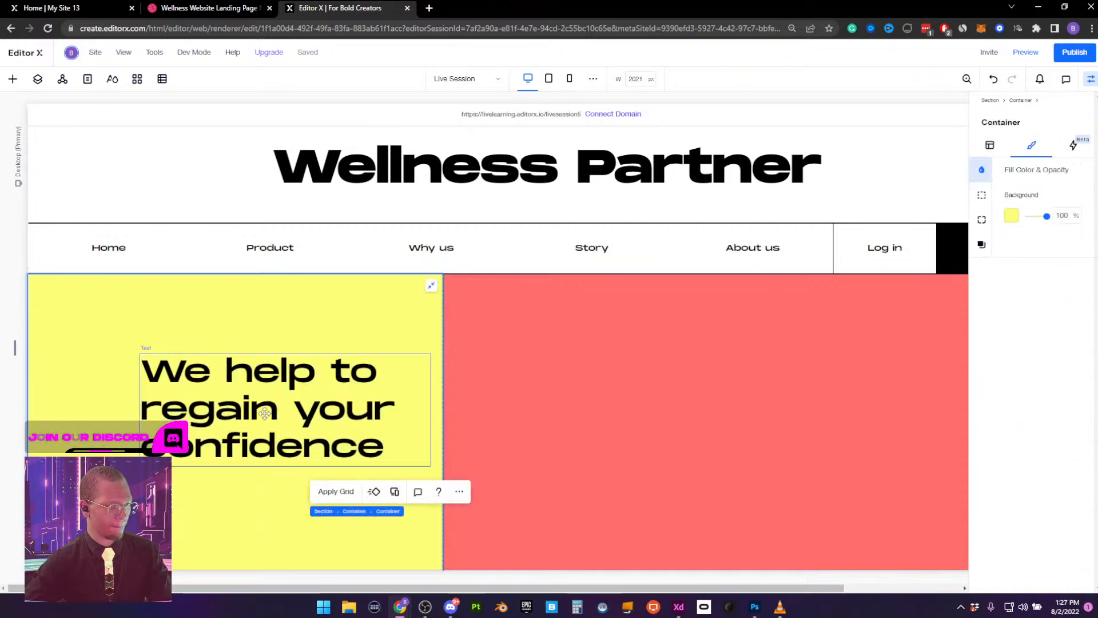
drag(288, 410, 238, 408)
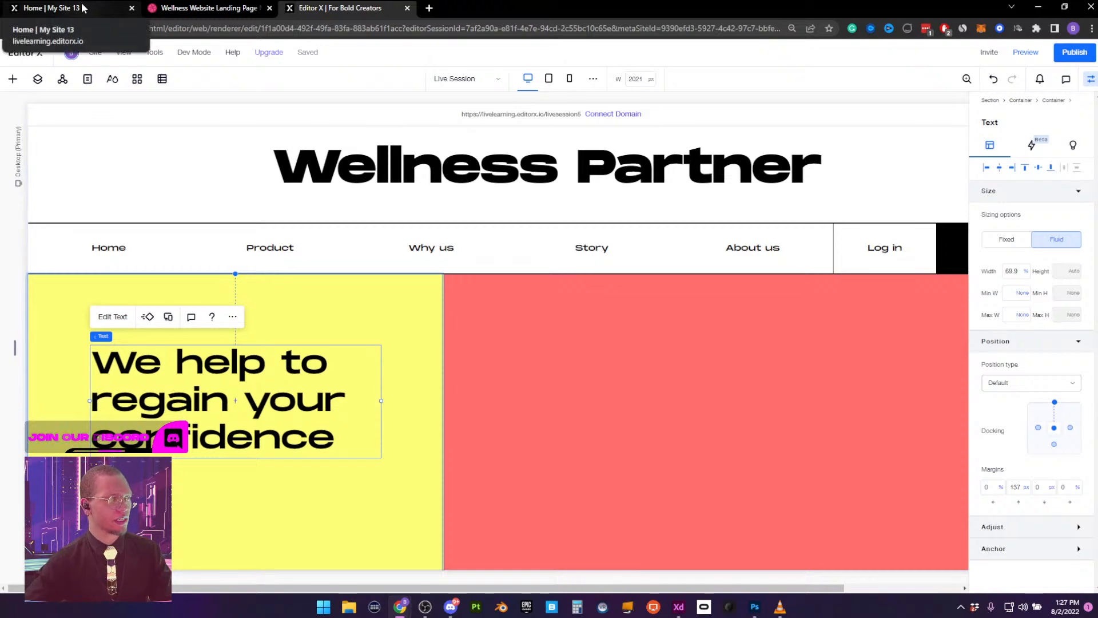
Quick-add a button to the yellow container and place it below the title, aligned with the title's left edge
scroll(273, 392, down, 1)
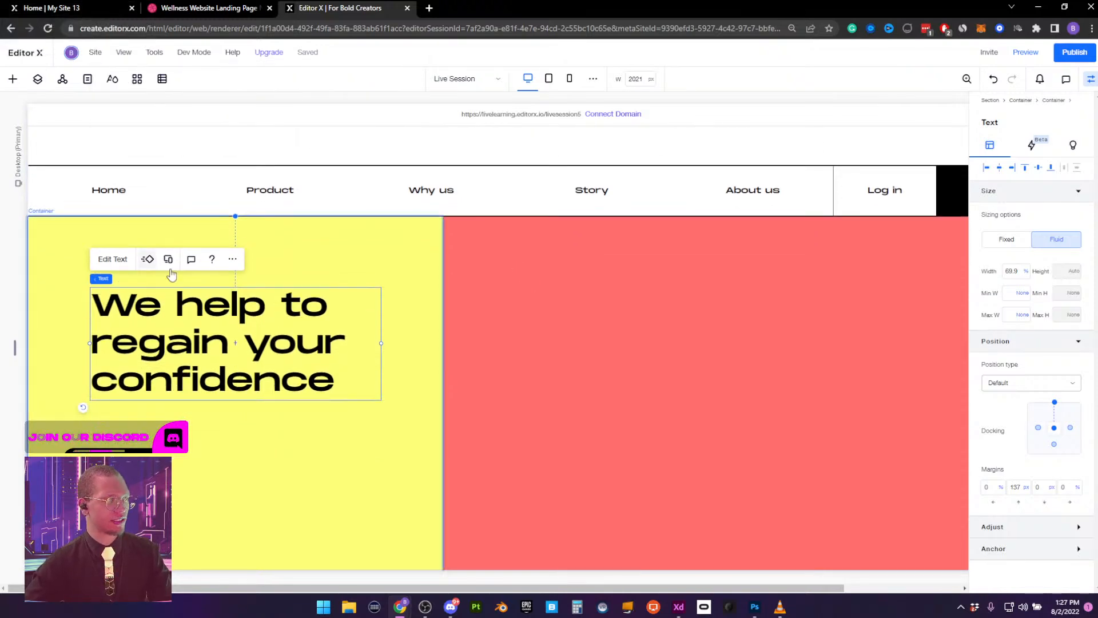
right_click(181, 457)
mouse_move(210, 393)
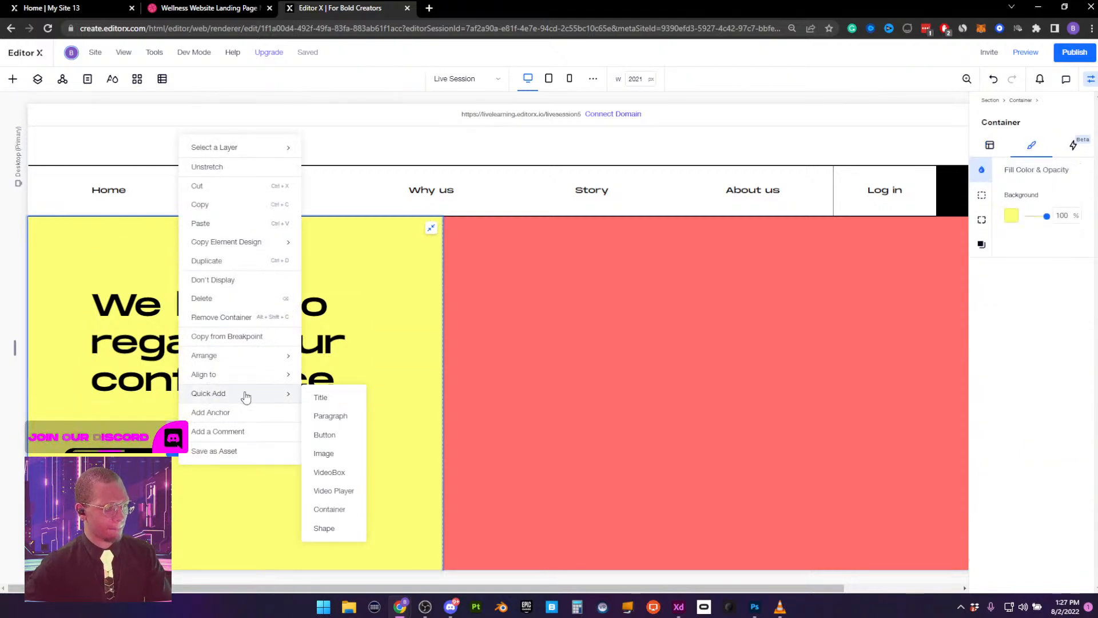
click(327, 435)
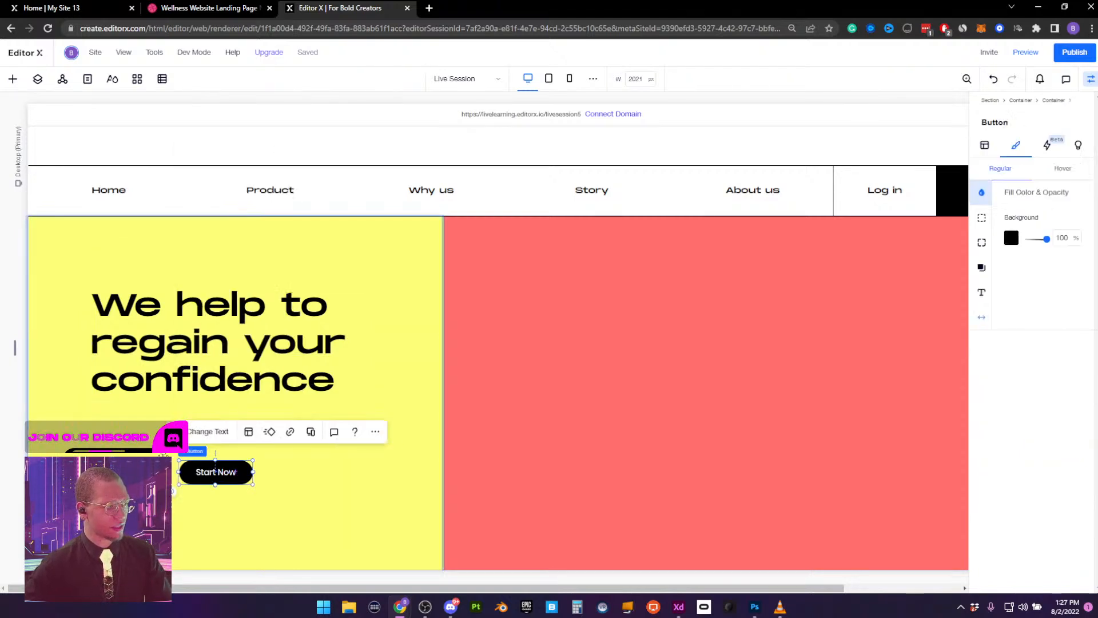
drag(245, 485, 123, 437)
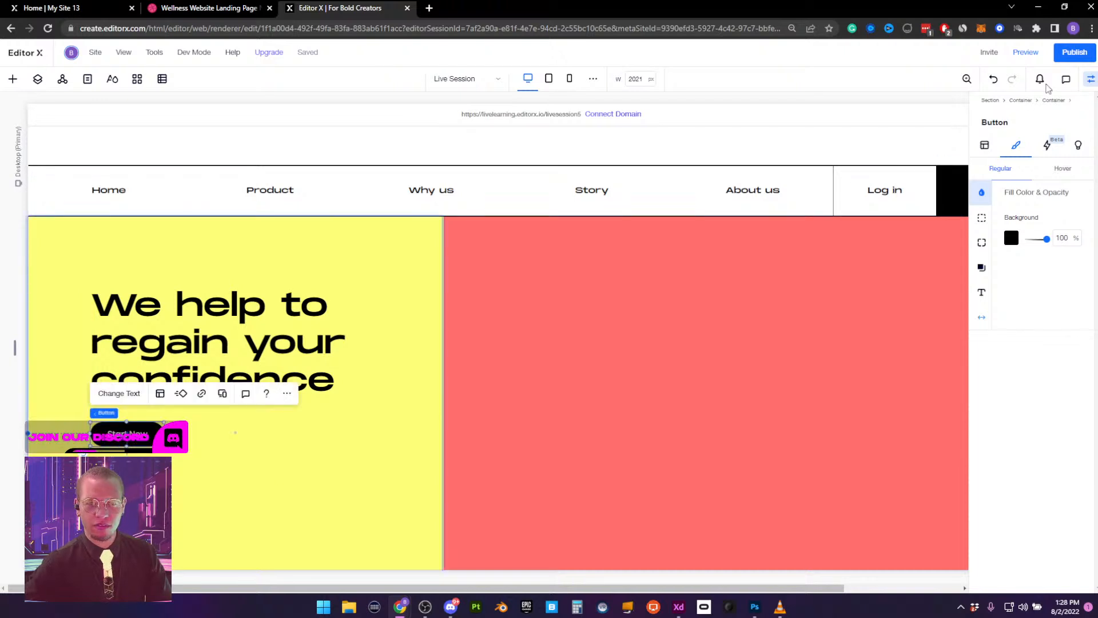
Set the corner radius of the "Start Now" button to 0 px on all corners
click(986, 146)
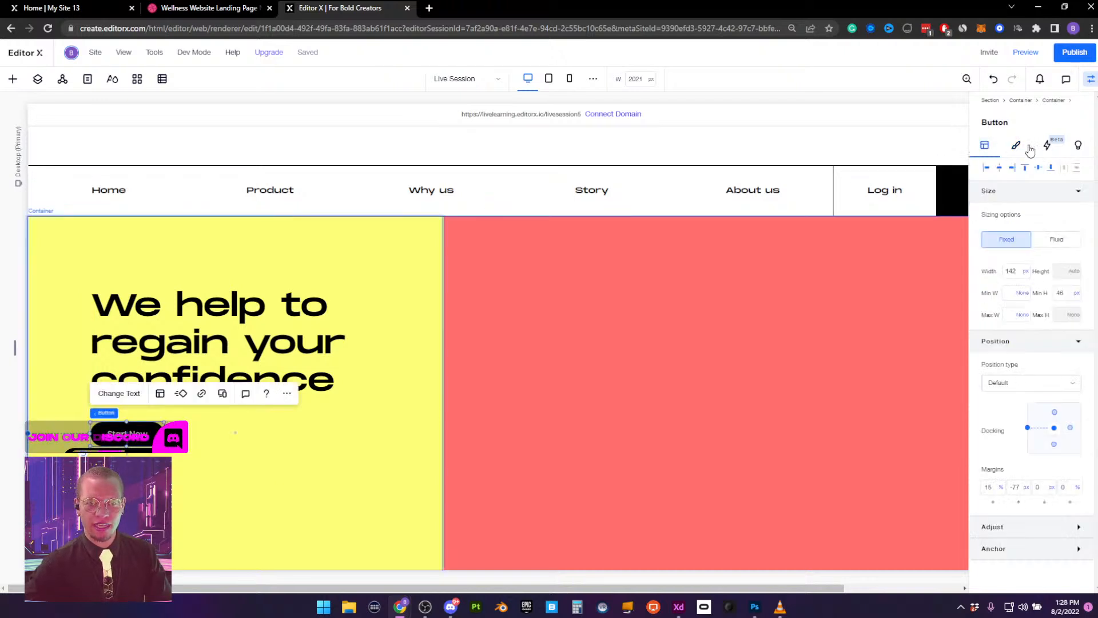
click(1016, 146)
click(986, 217)
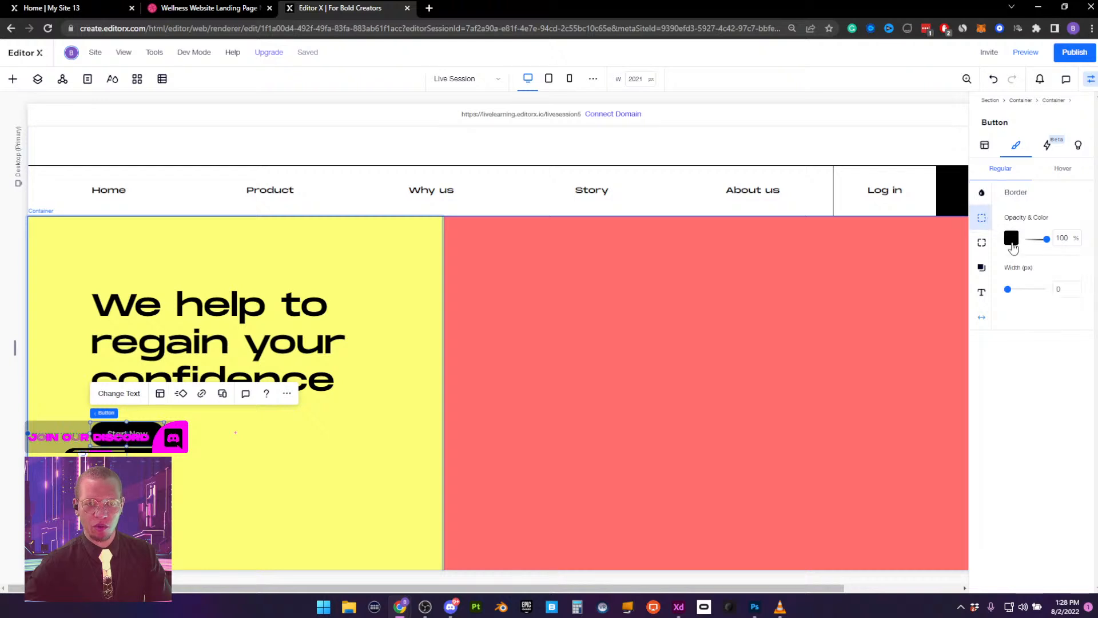
click(979, 245)
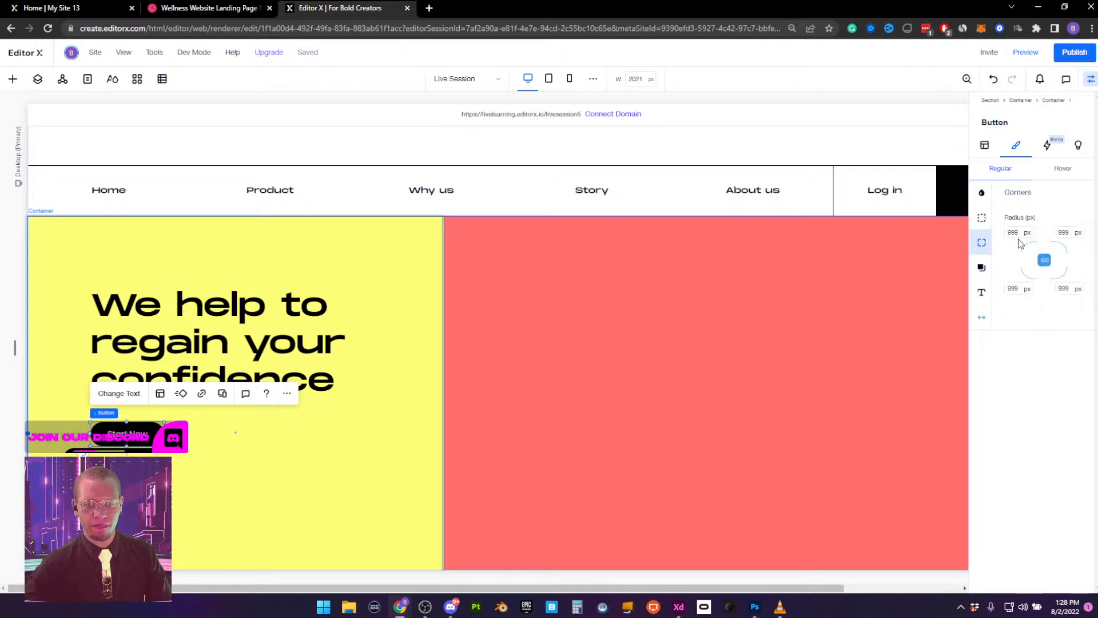
text(0)
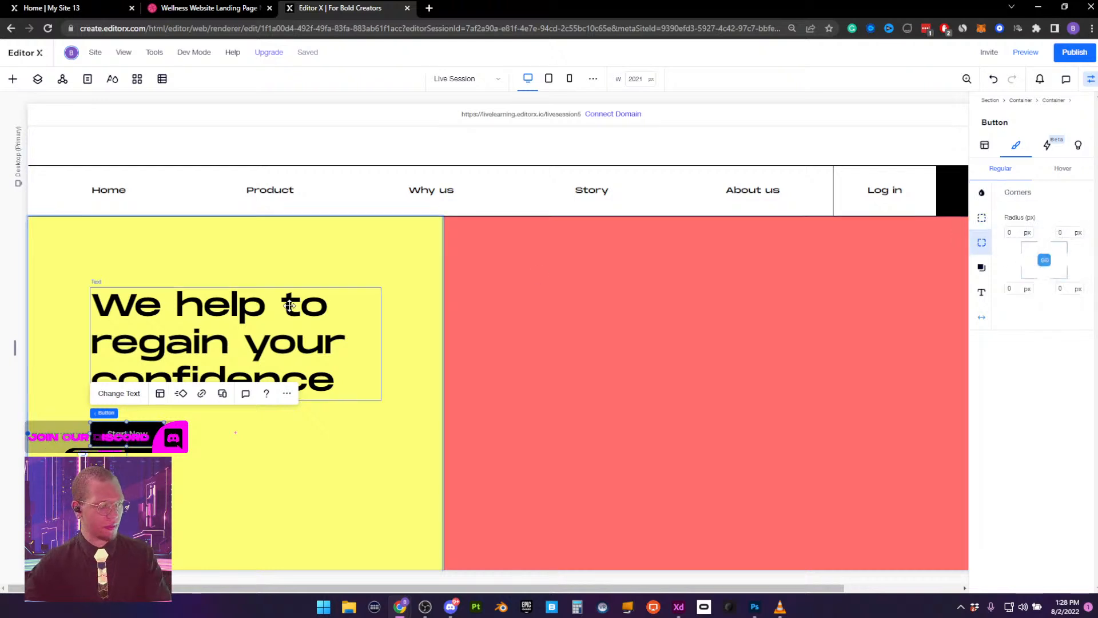
Enlarge the black "Start Now" button in width and height, keeping its left edge aligned with the hero title
key(Return)
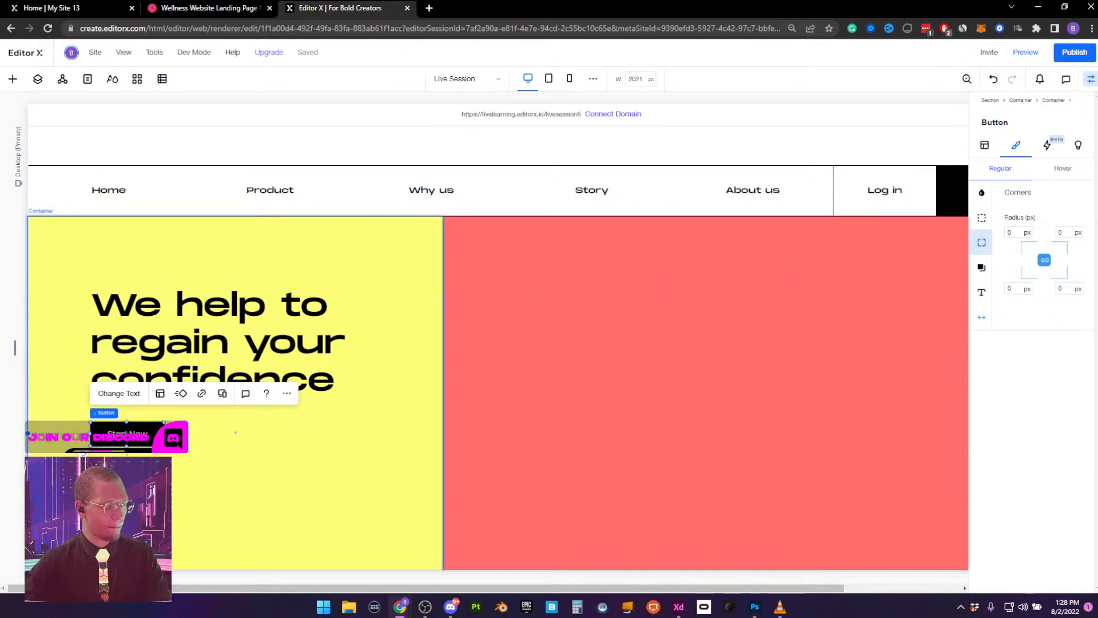
drag(164, 446, 178, 470)
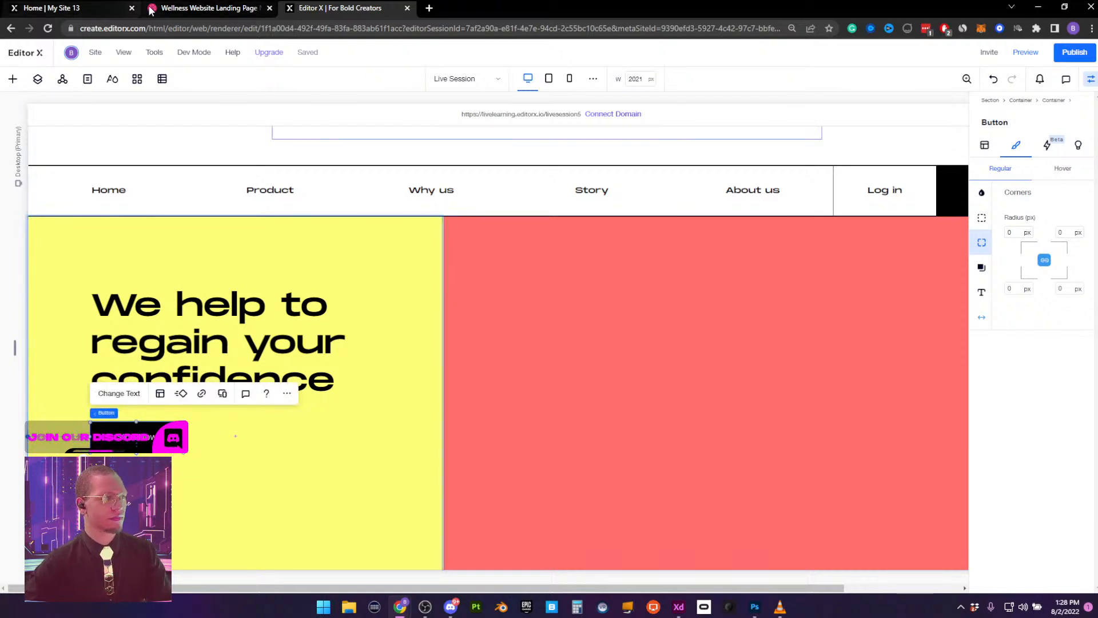
Check the reference page and change the hero button's label to "5 minute test"
click(71, 8)
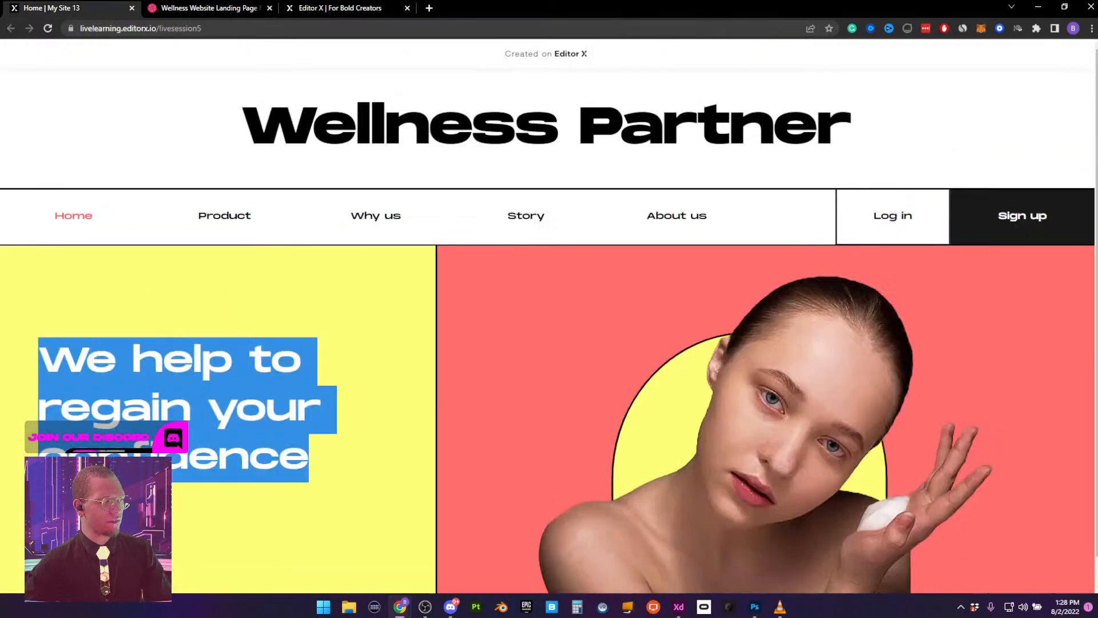
click(196, 9)
click(337, 8)
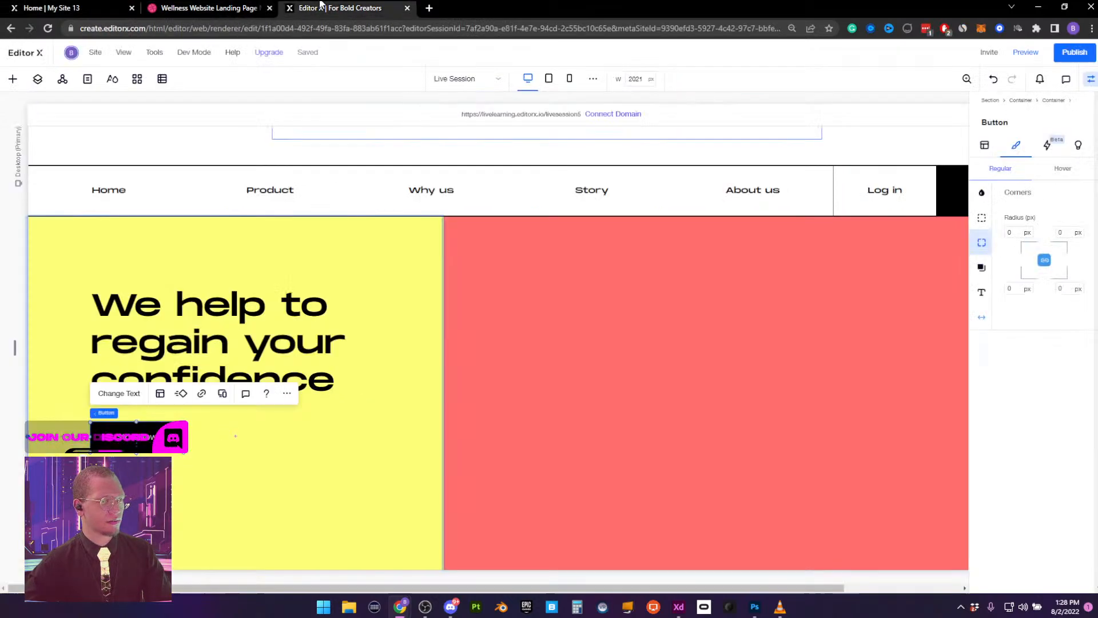
click(126, 399)
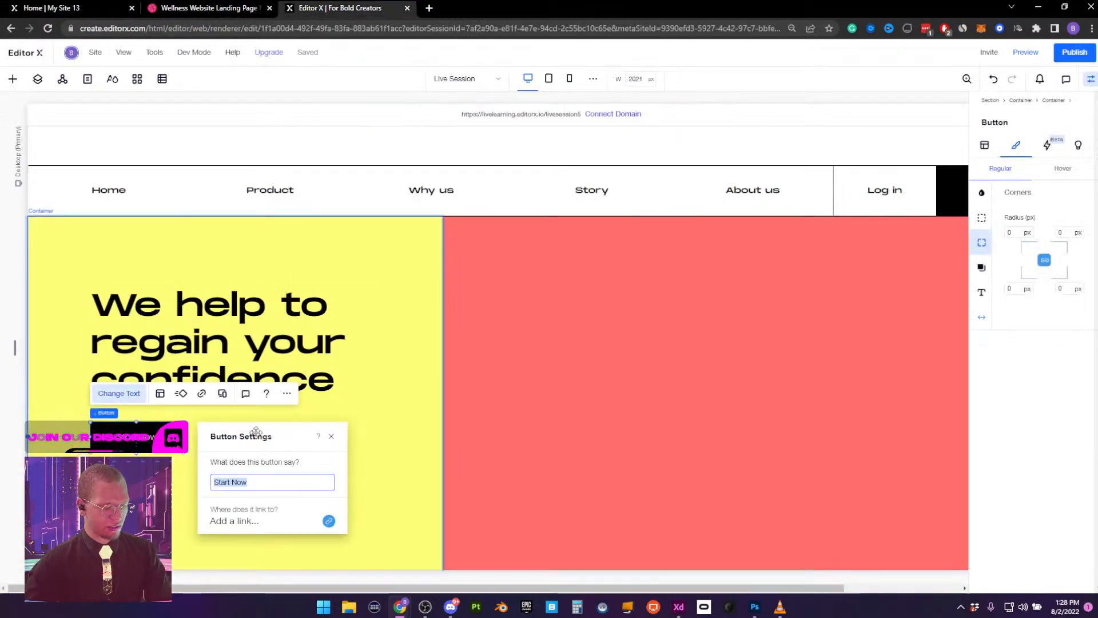
text(5 minute )
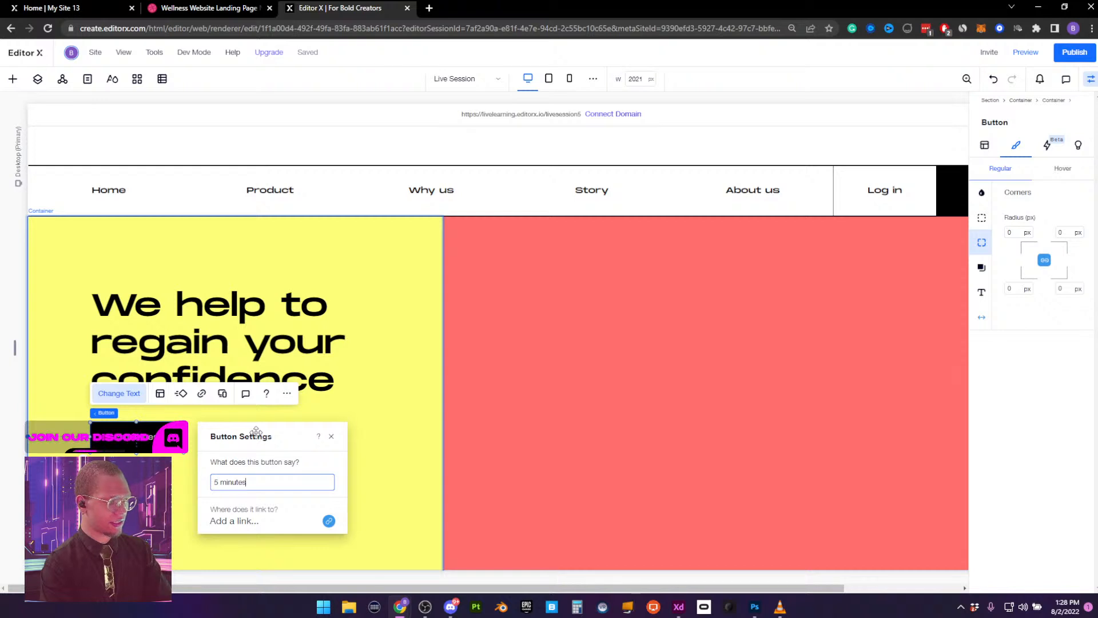
text(t)
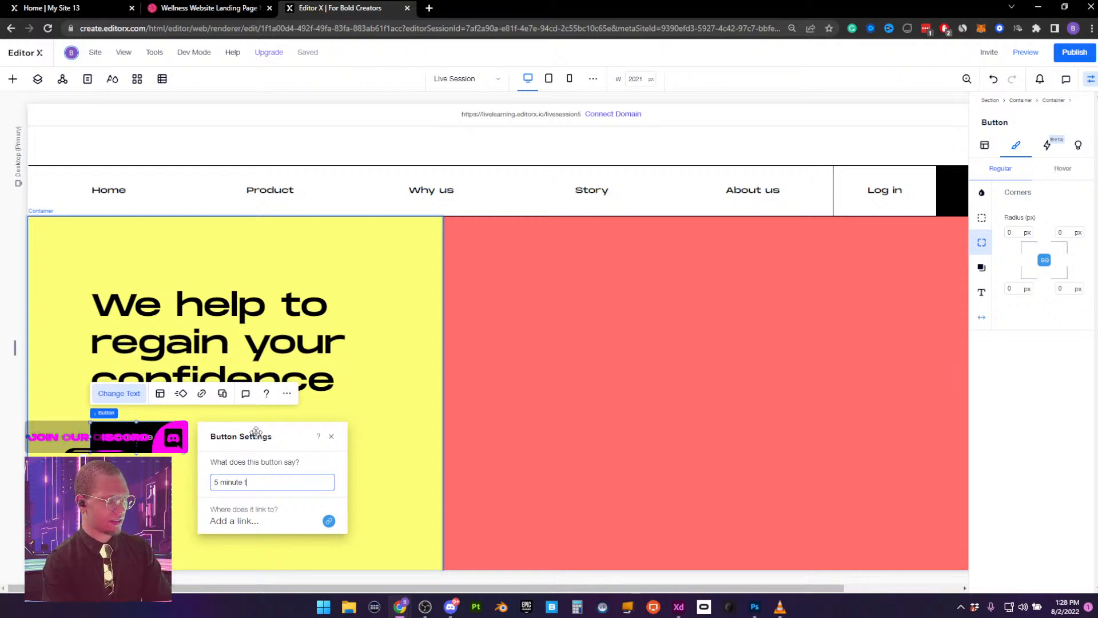
text(est)
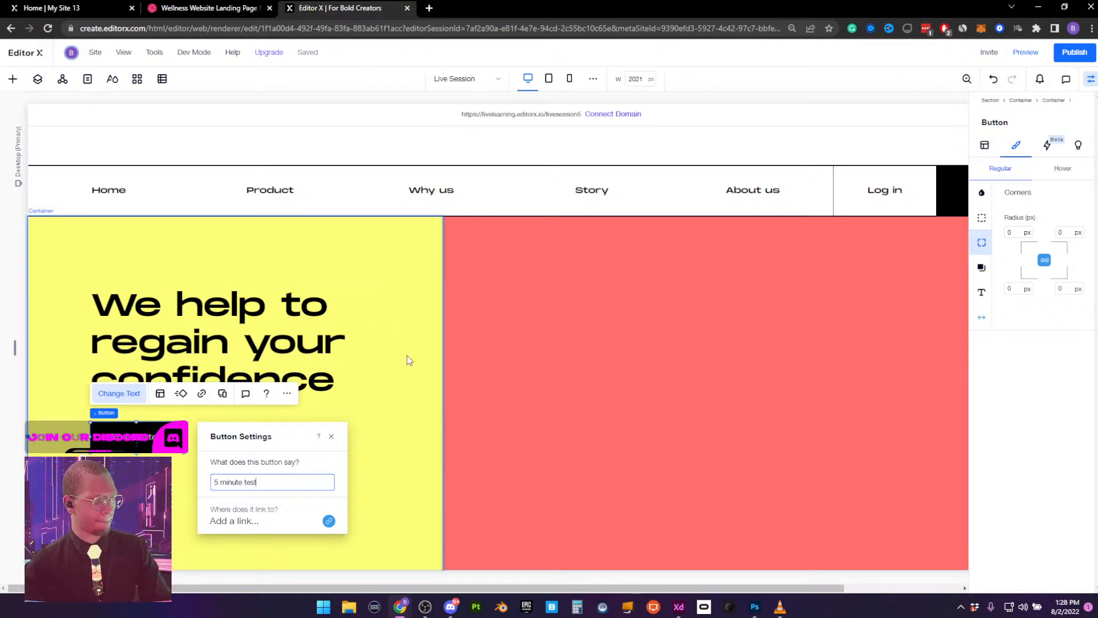
click(409, 359)
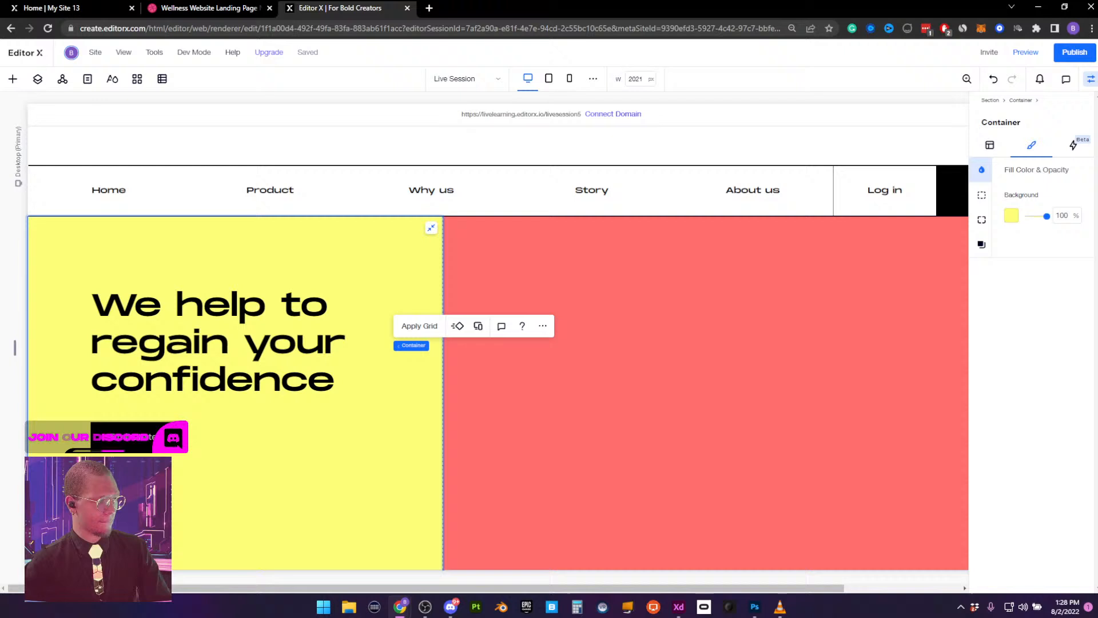
Compare the hero title and yellow column with the published Wellness Partner page, clearing the text highlight there
click(289, 348)
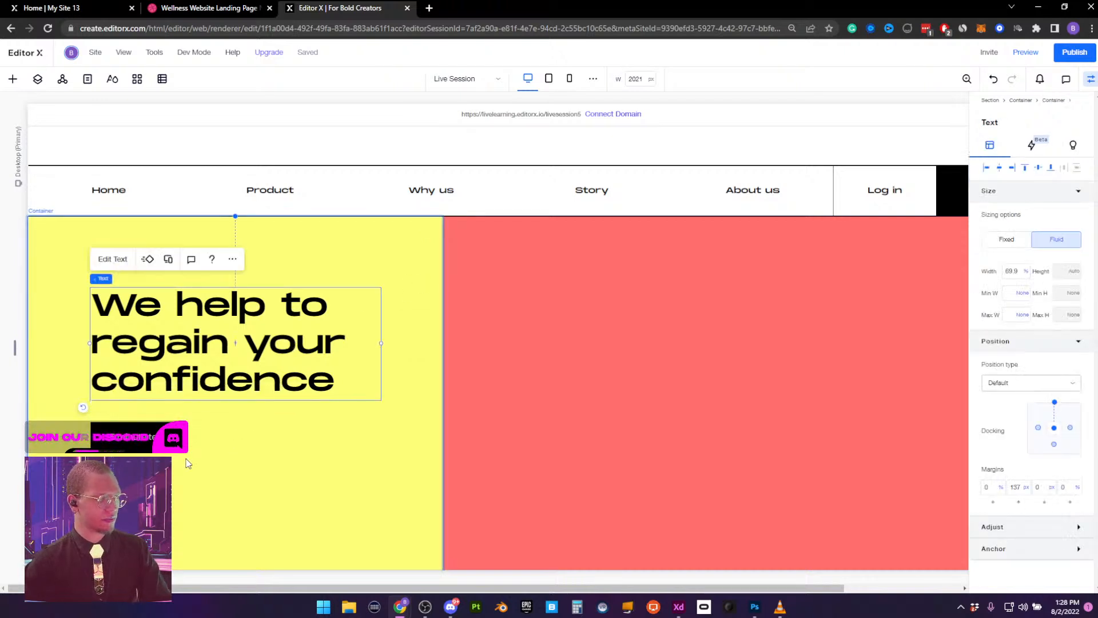
click(64, 9)
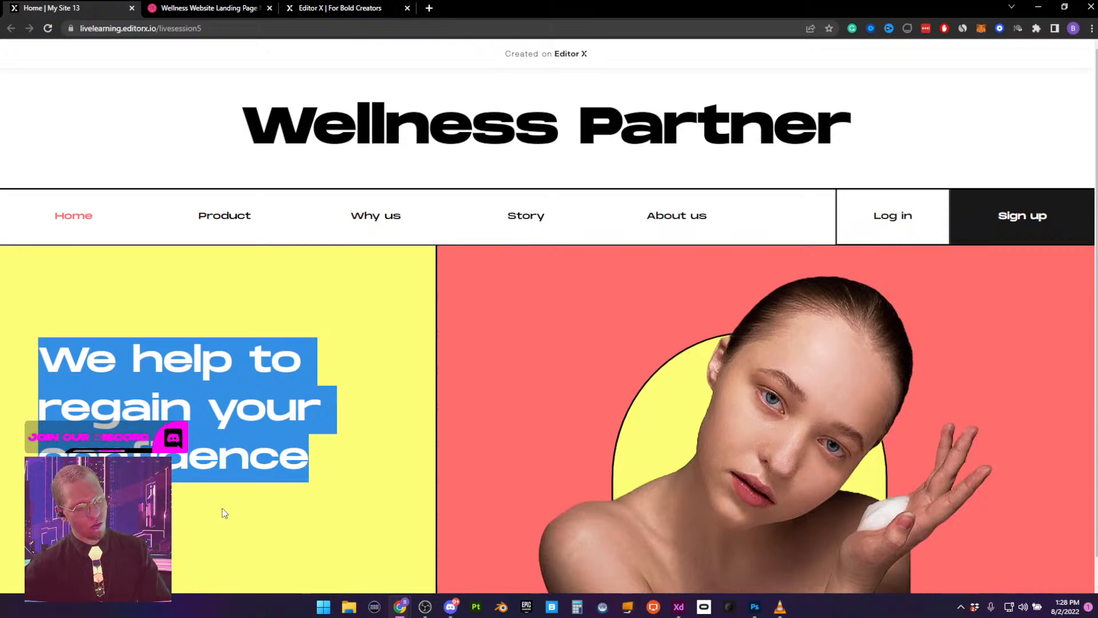
click(227, 434)
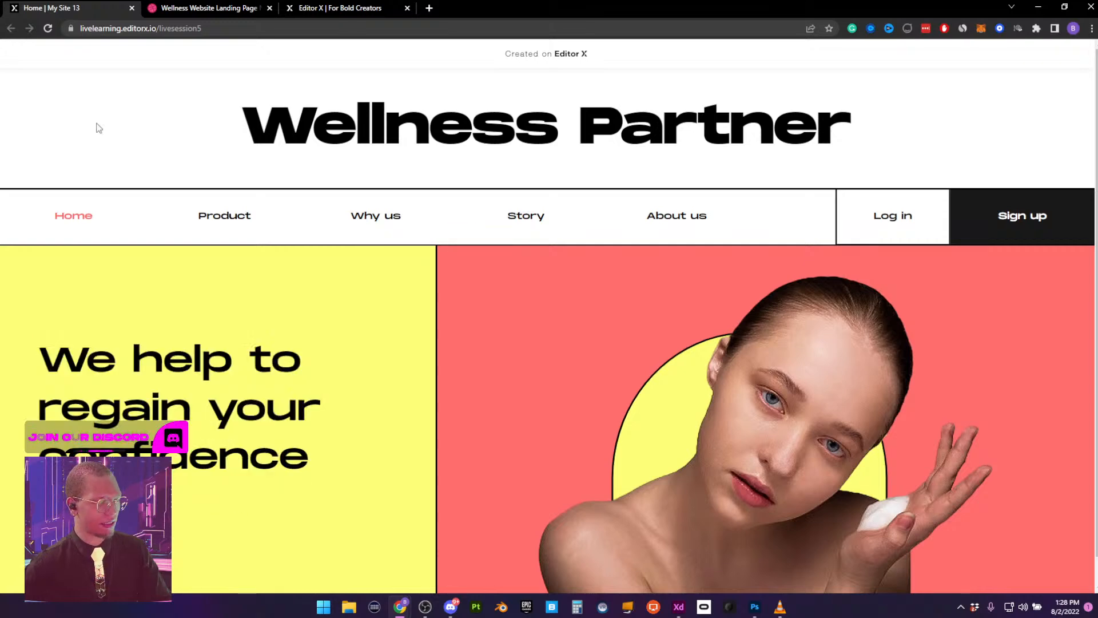
click(195, 8)
click(338, 7)
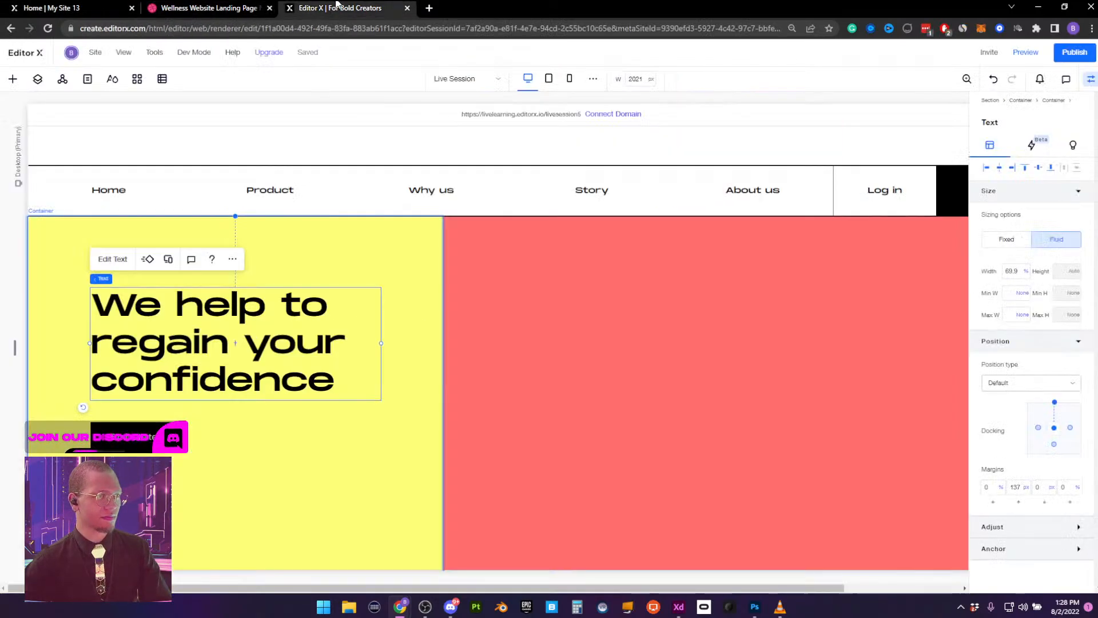
click(166, 442)
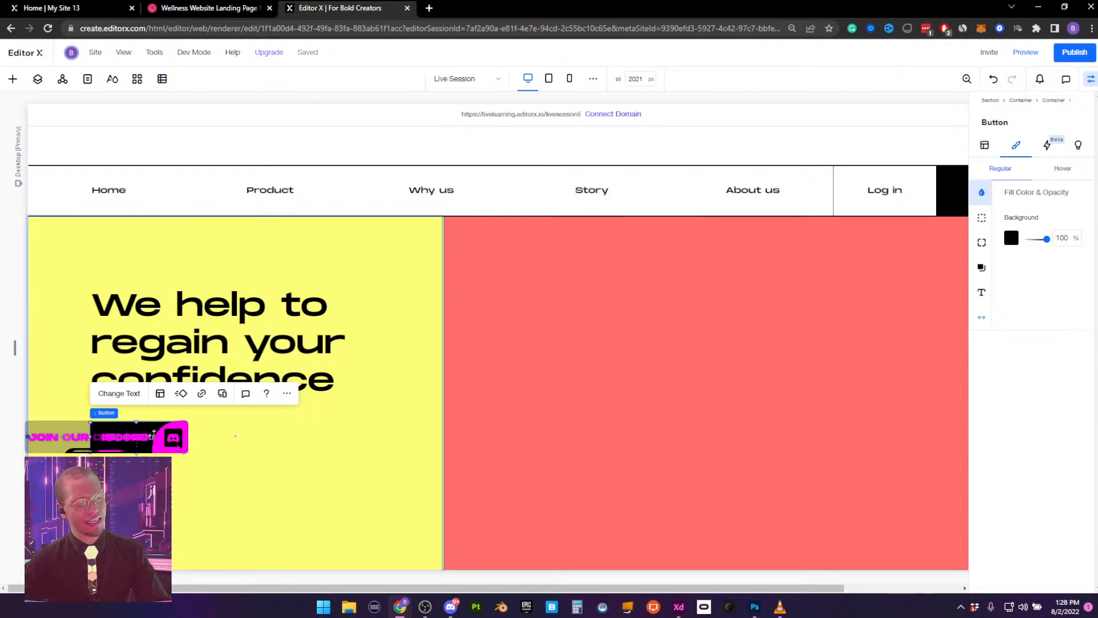
mouse_move(147, 437)
mouse_down()
mouse_move(168, 434)
mouse_move(153, 439)
mouse_up()
key(ctrl+z)
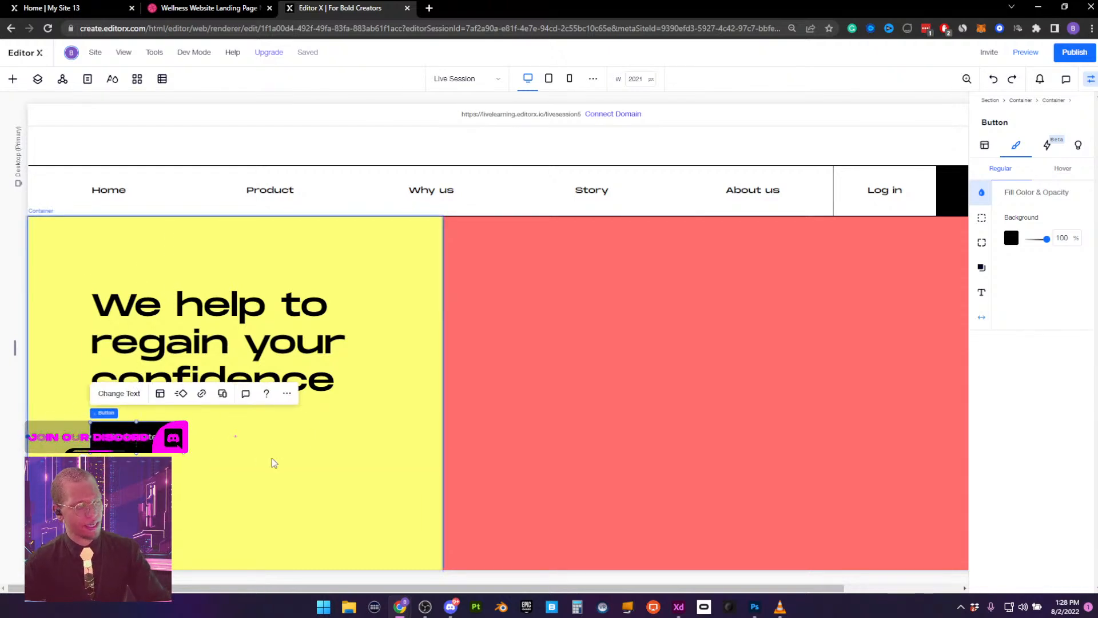
Open the available actions for the yellow hero container
right_click(245, 461)
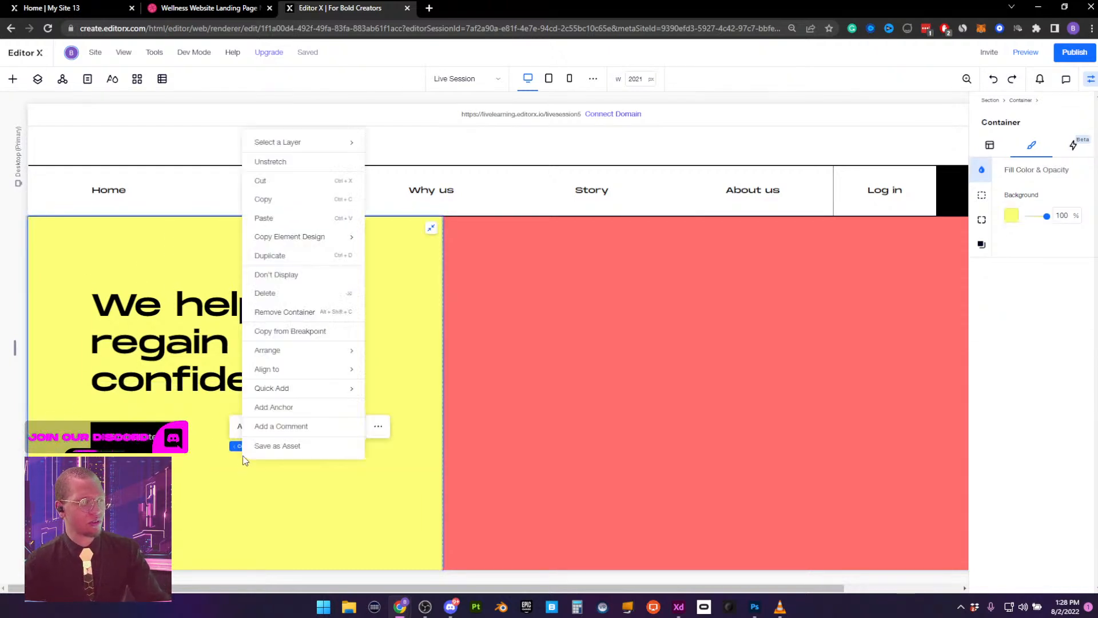
Add a container to the yellow hero section, move it up beneath the heading and shorten it to a 110 px minimum height
mouse_move(274, 391)
click(392, 504)
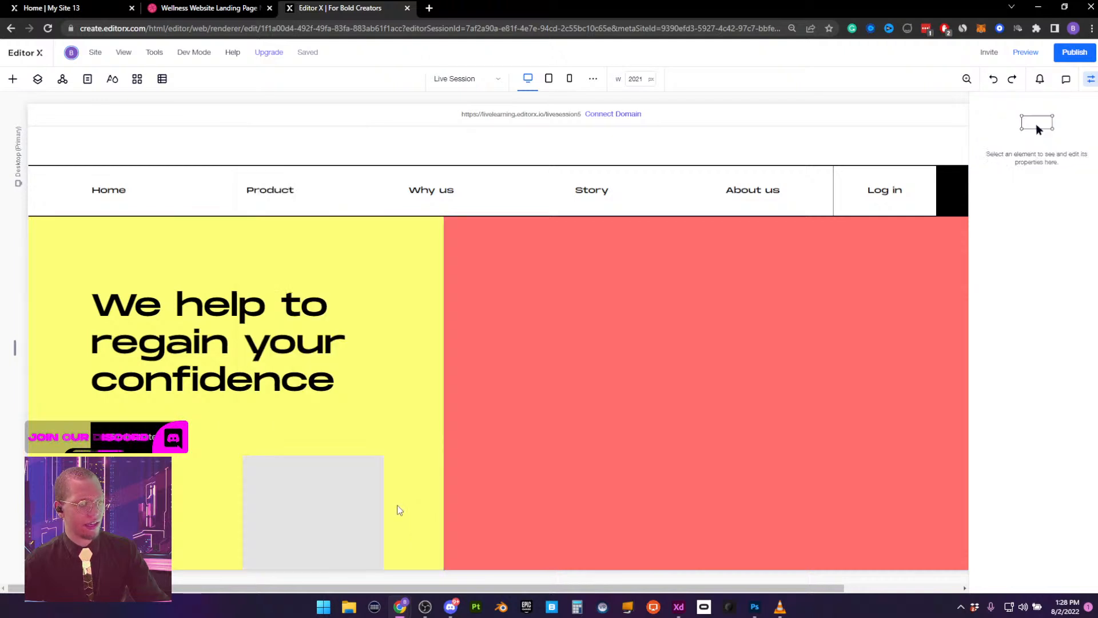
drag(320, 501, 307, 459)
click(304, 555)
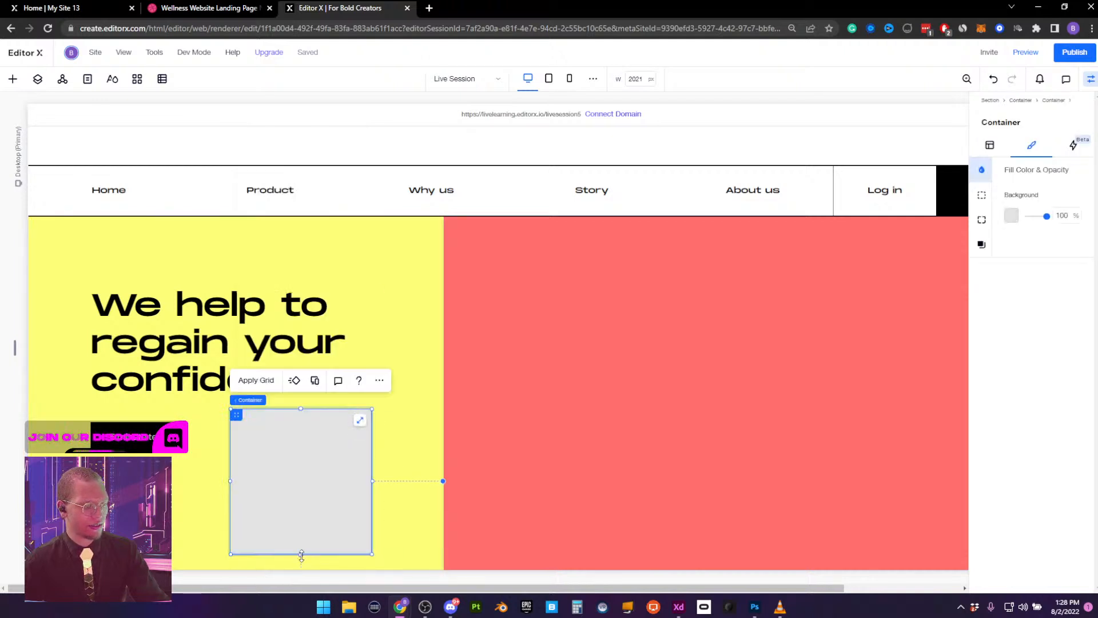
drag(301, 554, 296, 465)
Match the grey container's width to the black button by setting it to a fixed 180 px
click(117, 436)
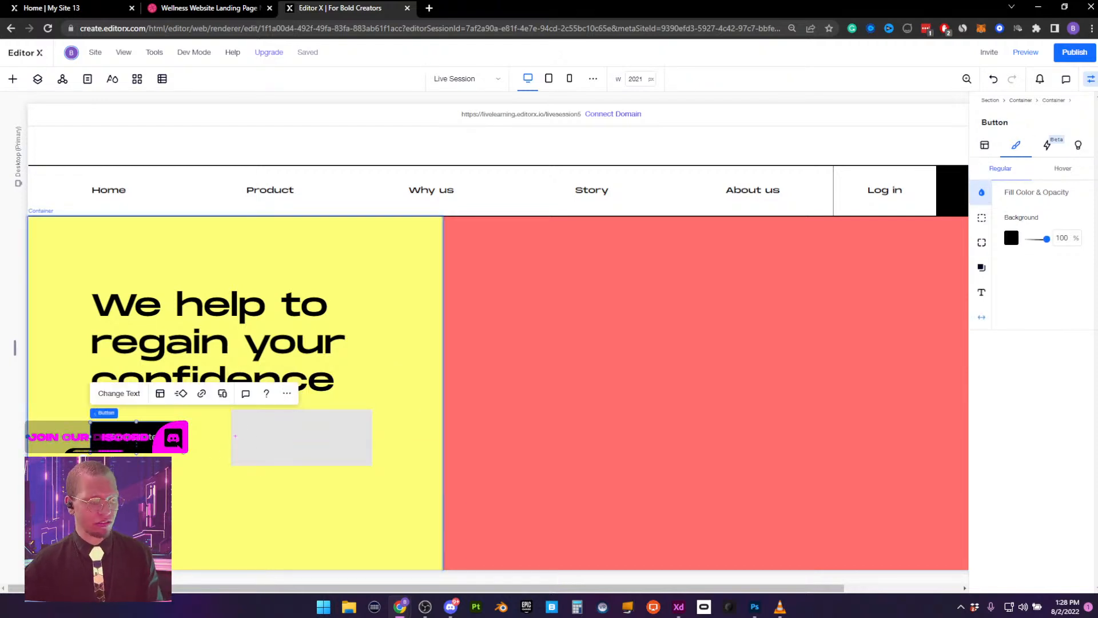
click(983, 146)
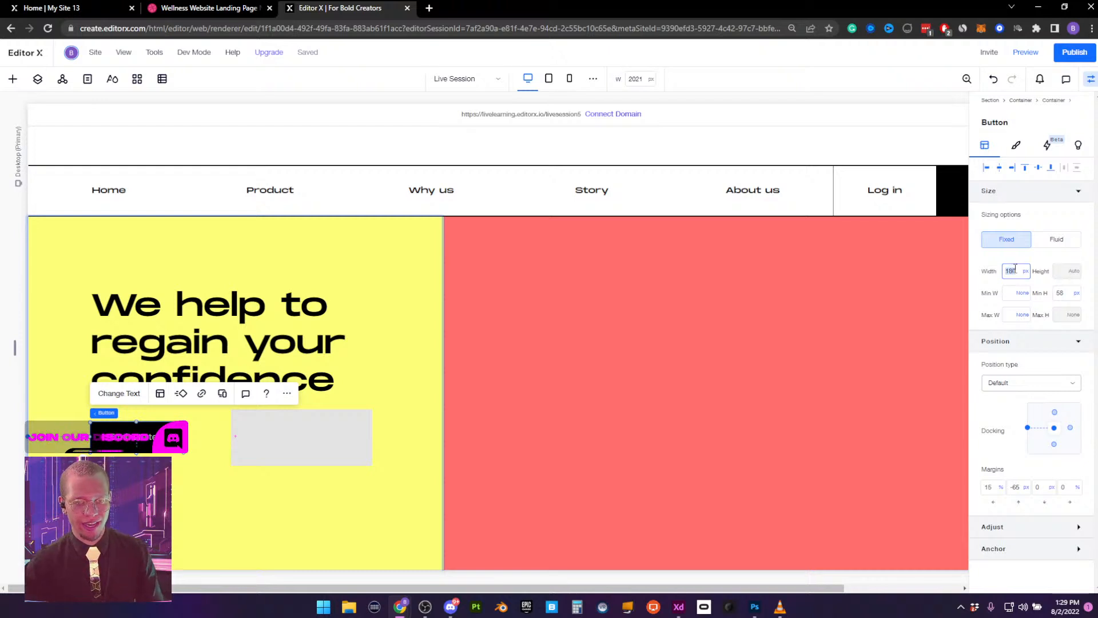
click(341, 431)
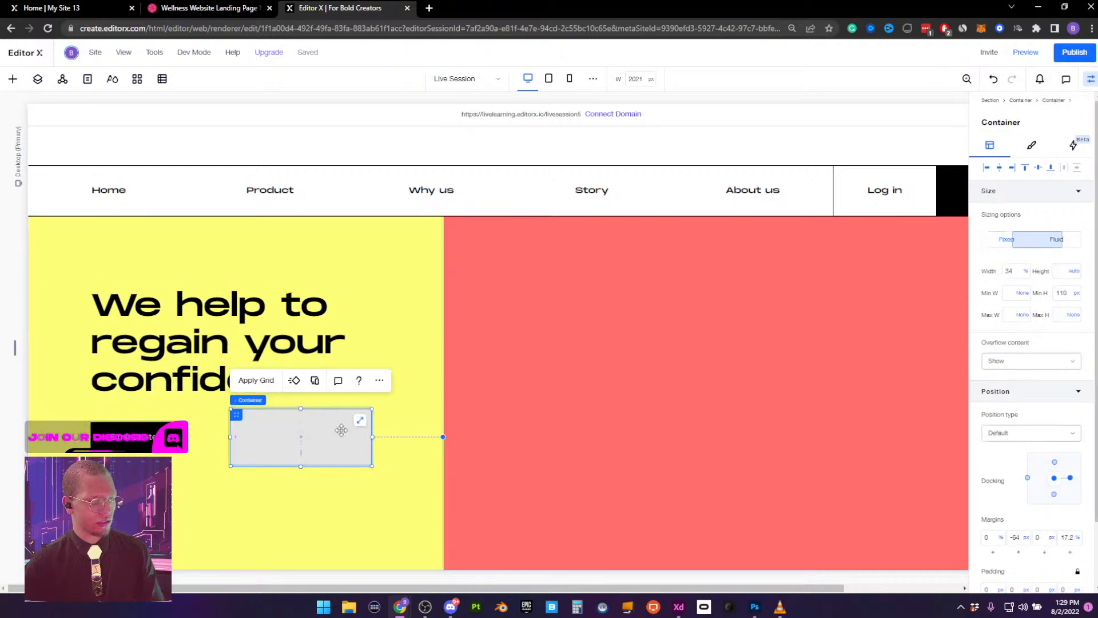
click(1013, 271)
text(180)
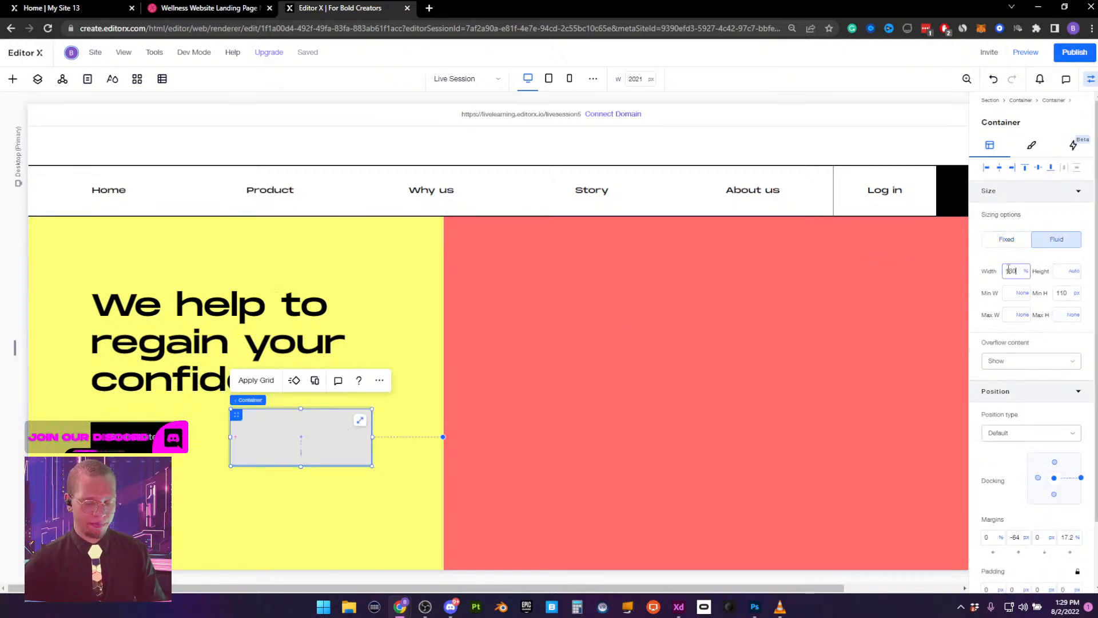
text(px)
key(Return)
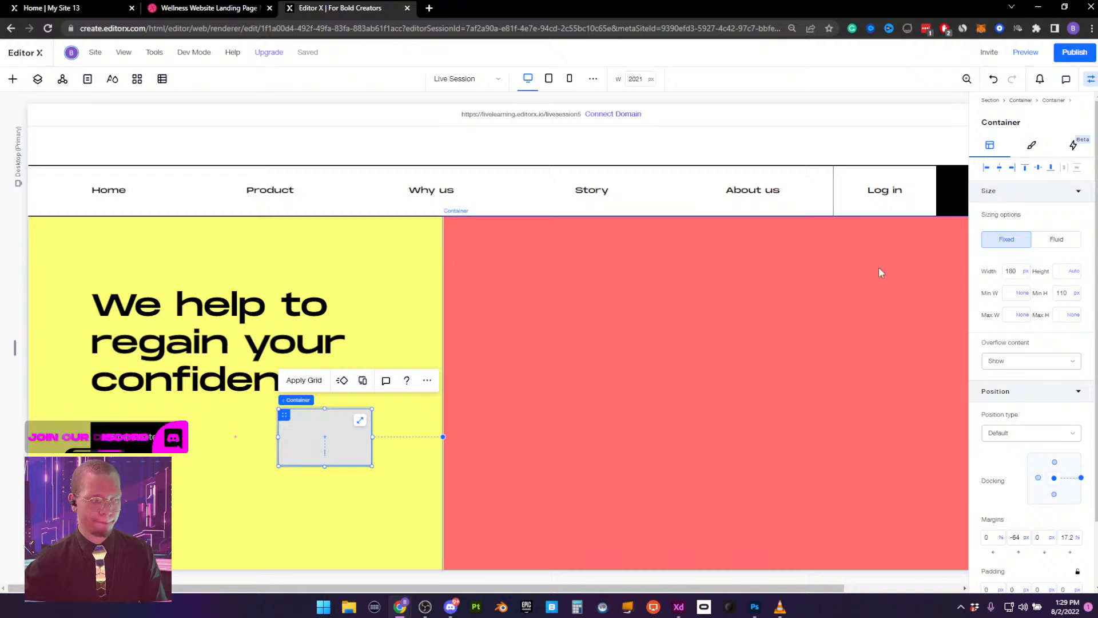
Set the minimum height of both the black button and the grey container to 60 px
click(143, 438)
click(1070, 294)
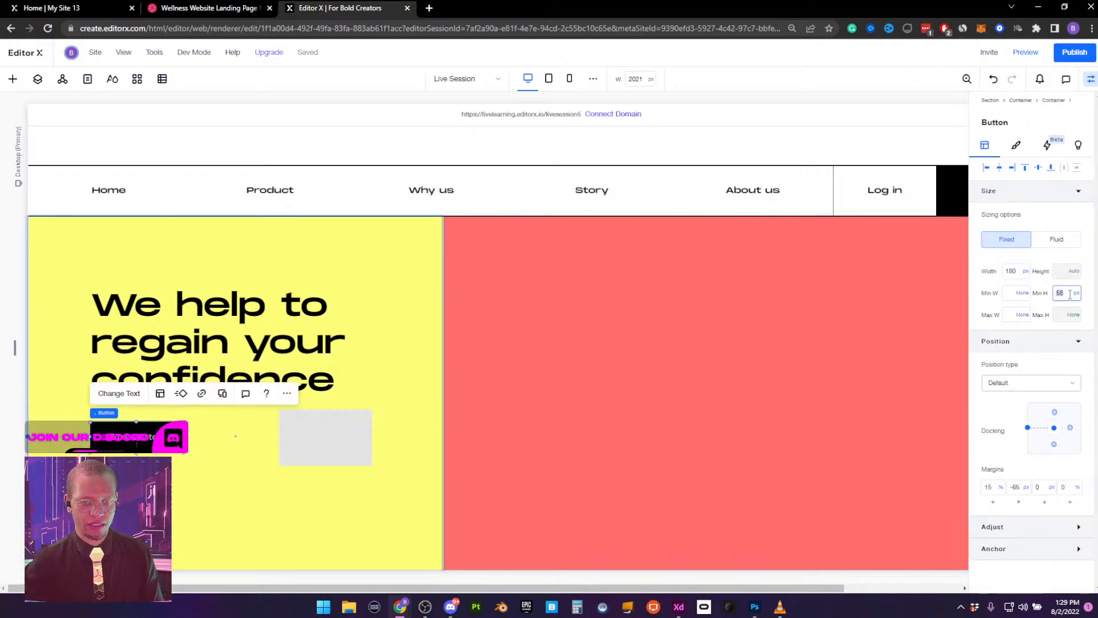
text(56)
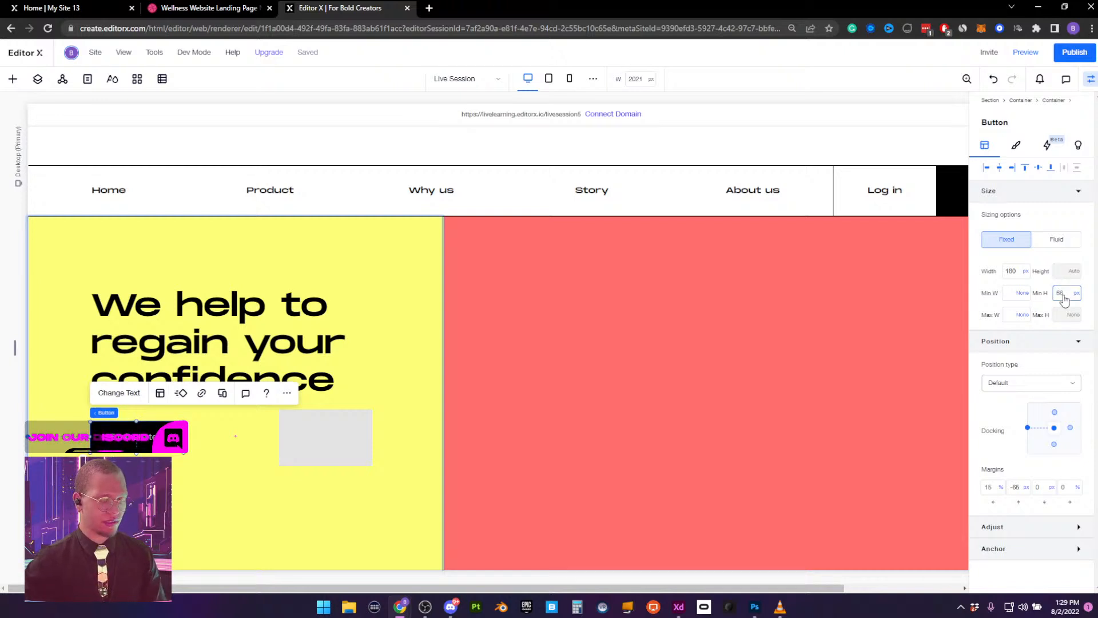
click(338, 423)
click(1067, 293)
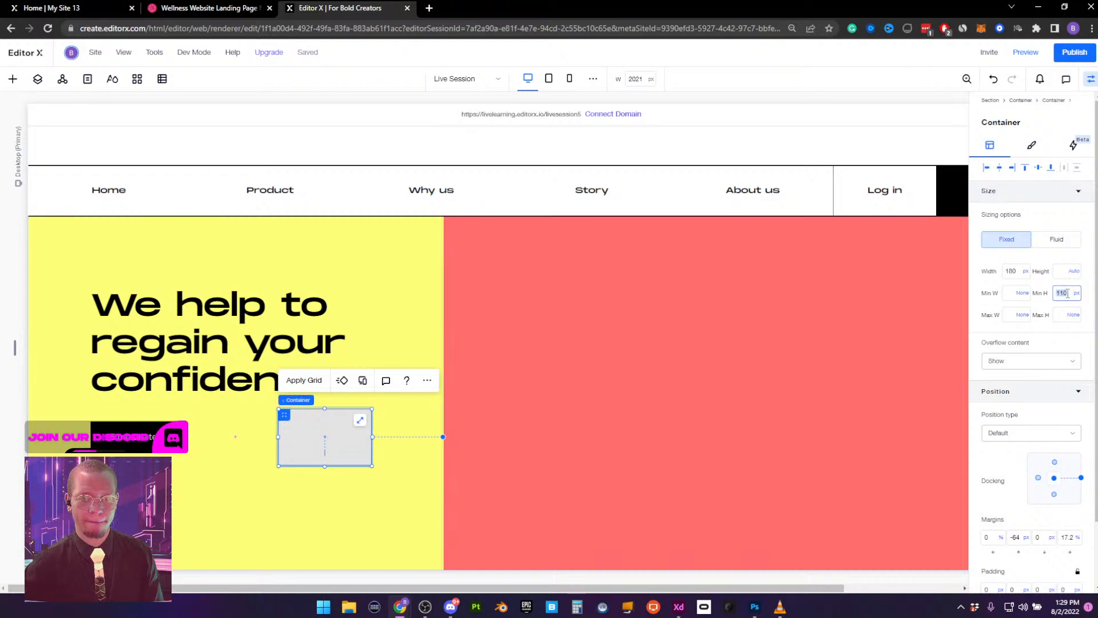
text(60)
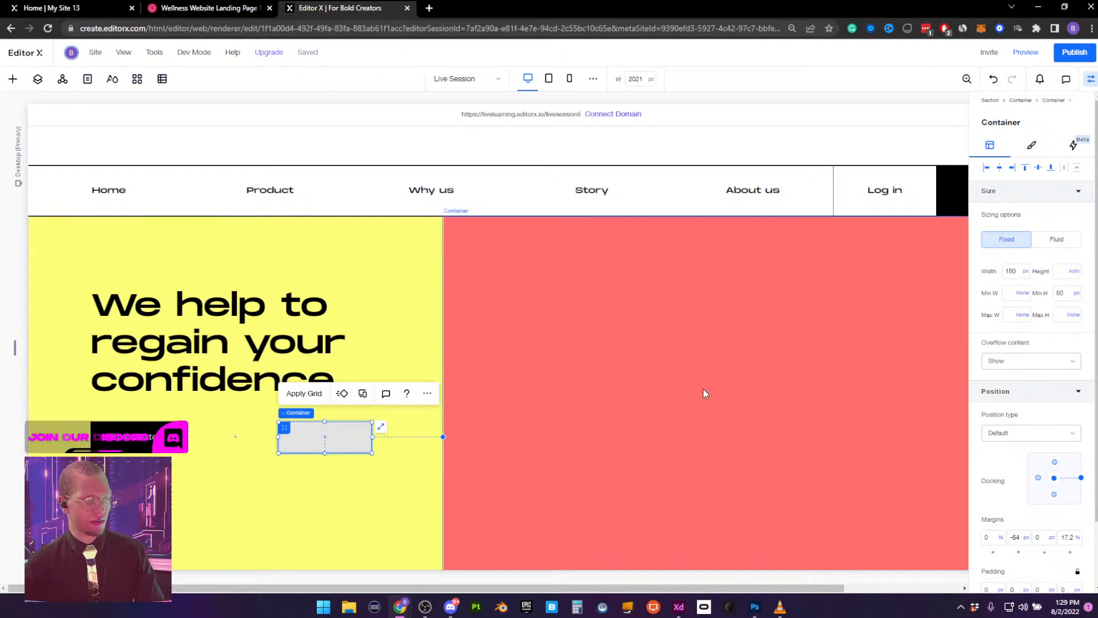
Move the grey container next to the black button, level with it
drag(331, 452, 274, 430)
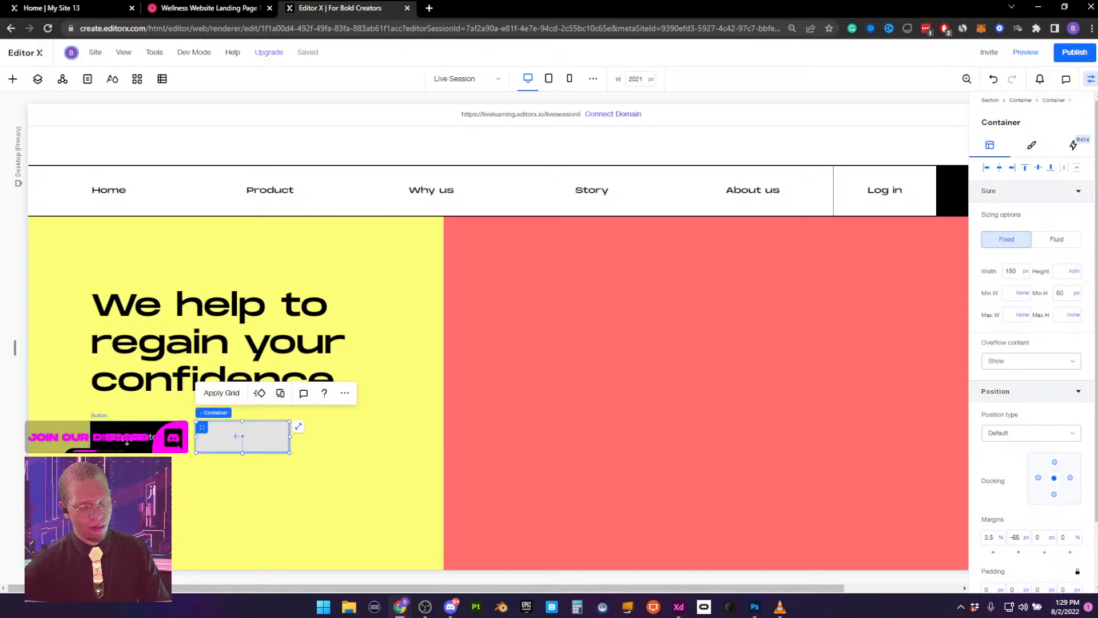
click(127, 442)
click(221, 441)
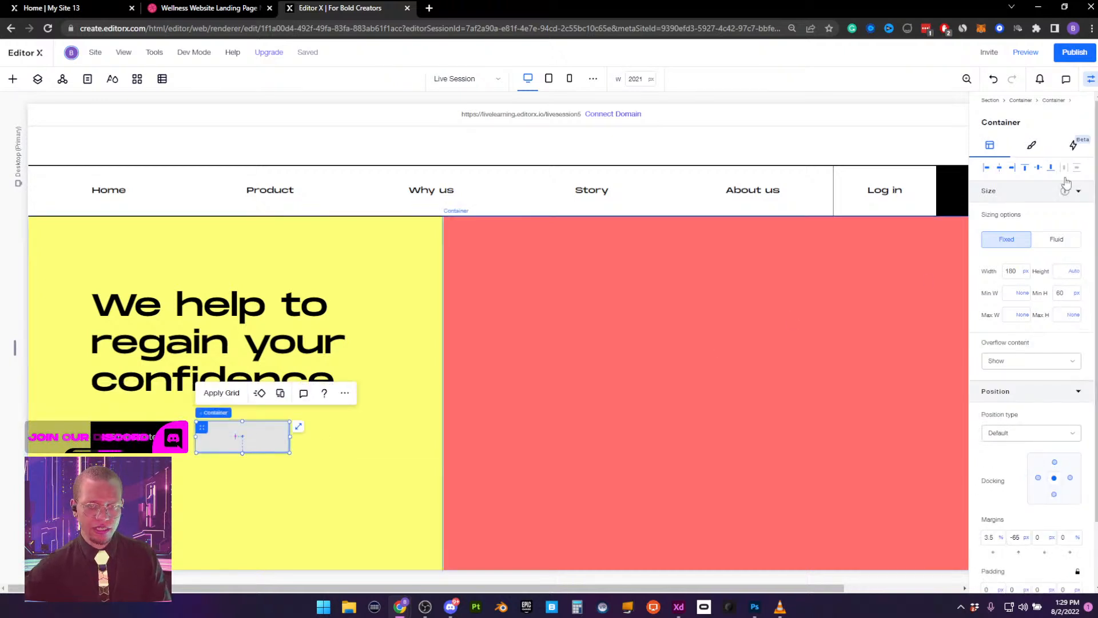
Fill the grey container with the yellow theme color that matches the hero background
click(1037, 147)
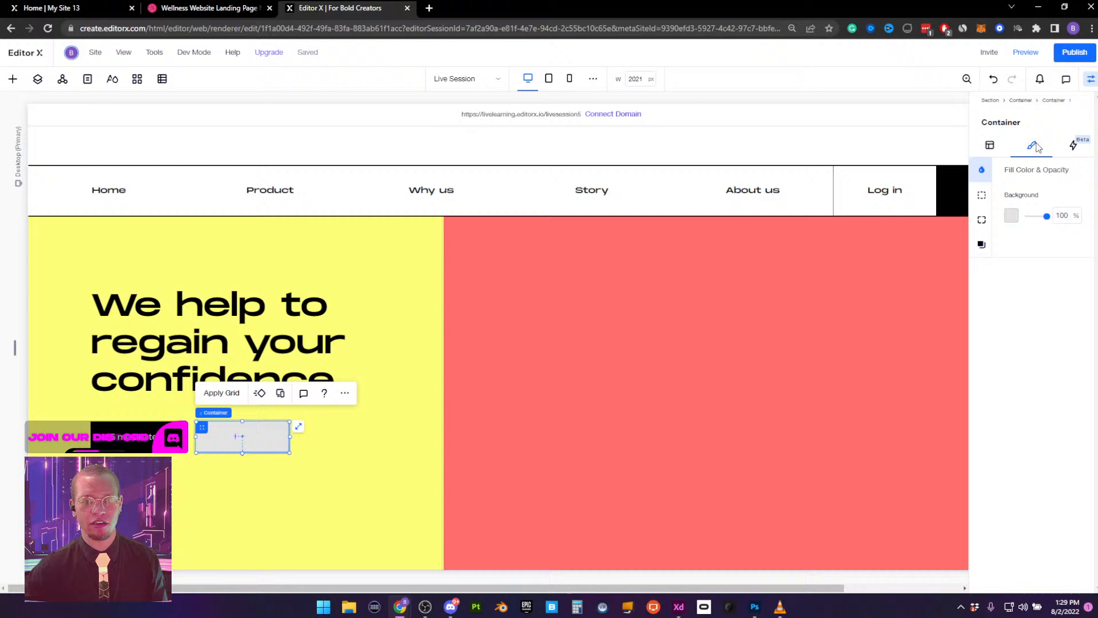
click(1010, 220)
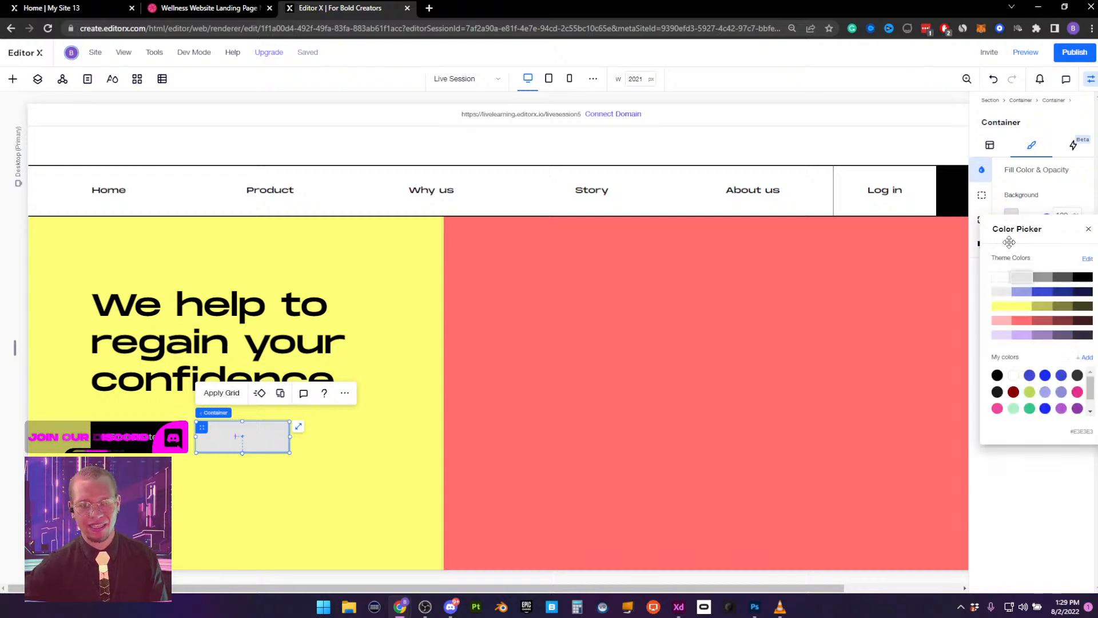
click(1008, 311)
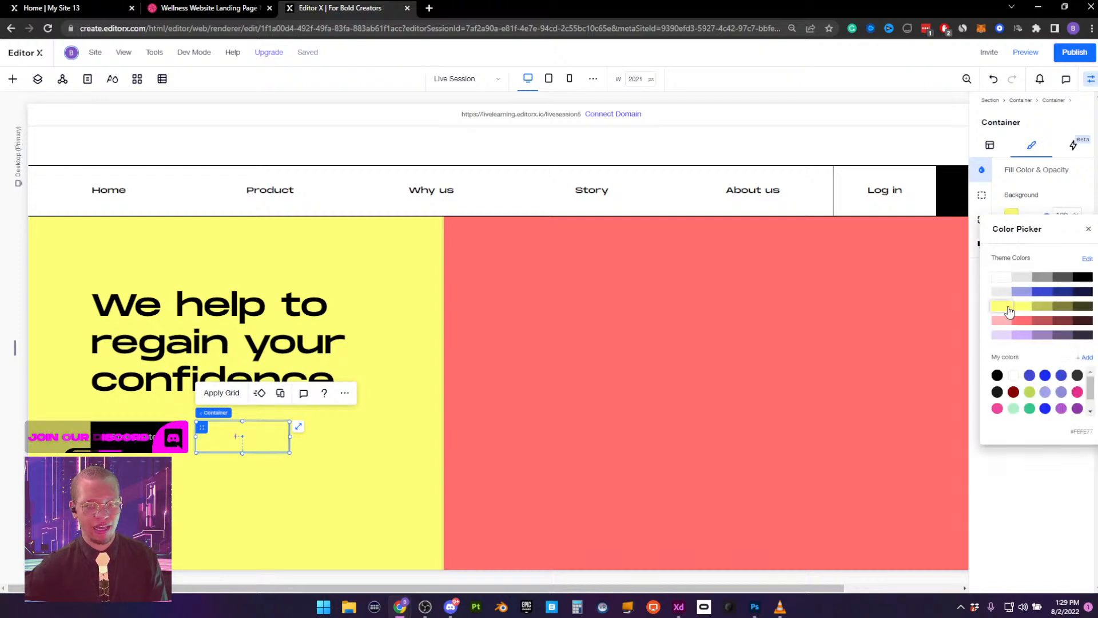
click(1035, 194)
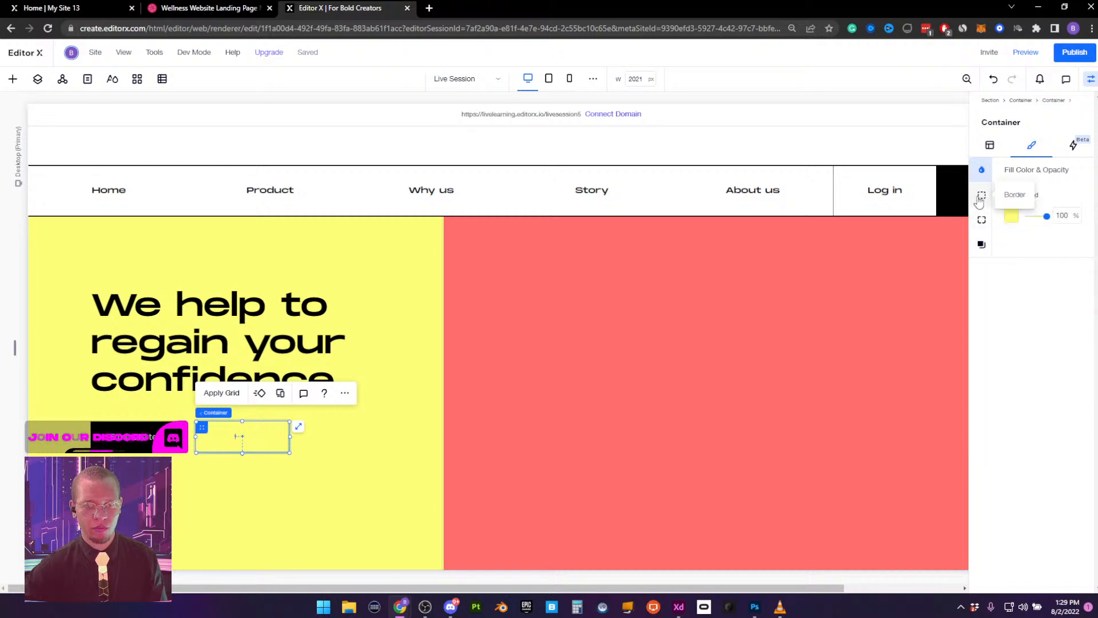
Give the small yellow container a black border 3 px wide
click(980, 199)
click(1011, 216)
click(1080, 280)
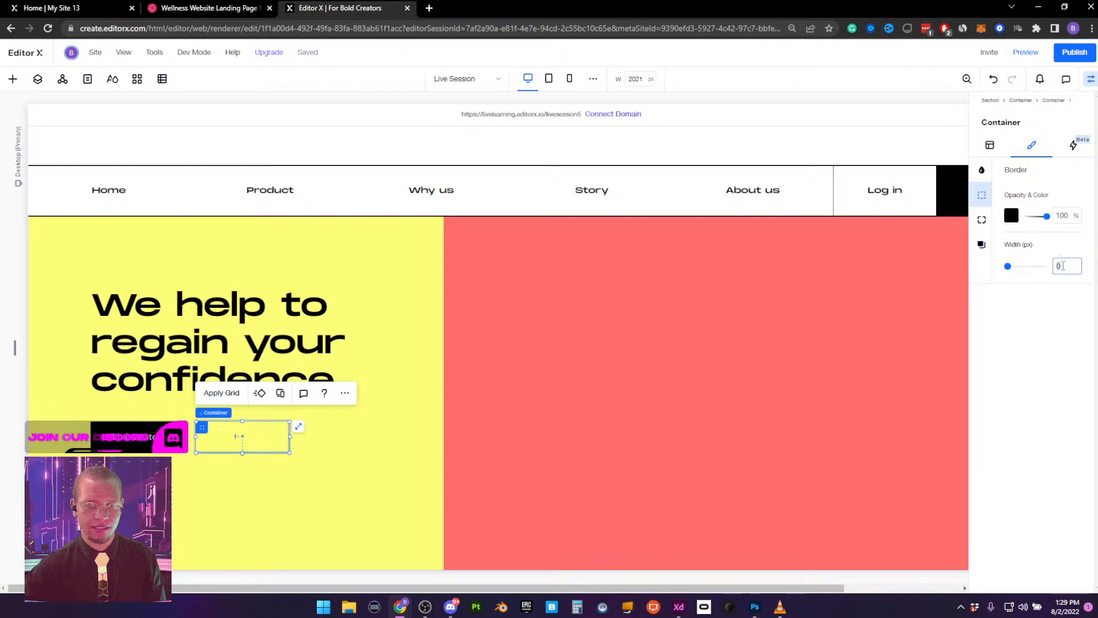
text(2)
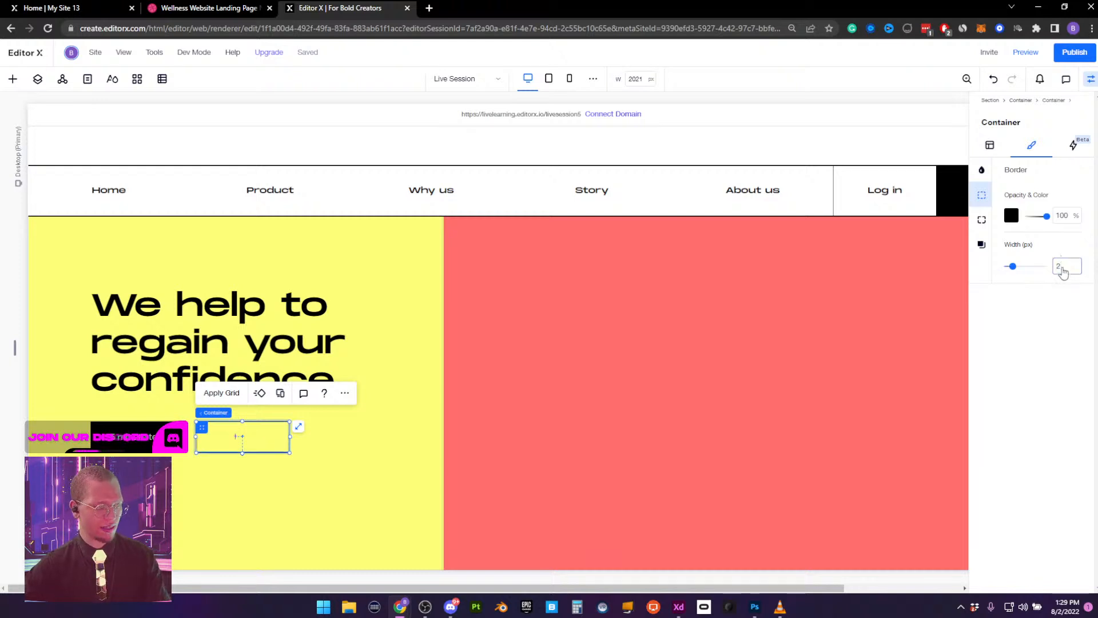
click(768, 390)
click(265, 433)
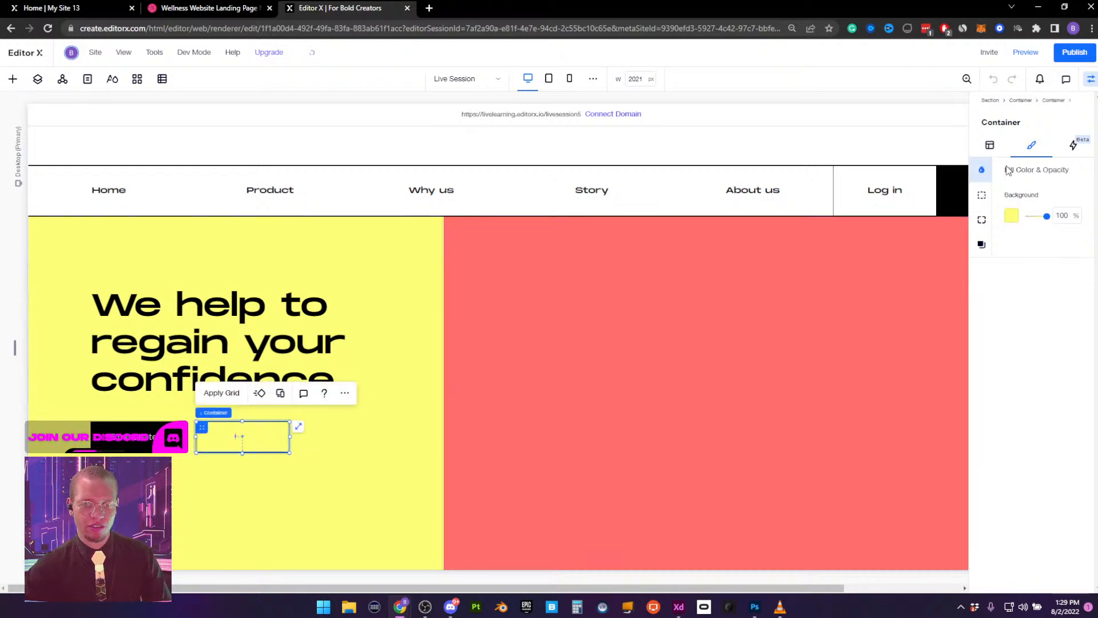
click(981, 194)
text(3)
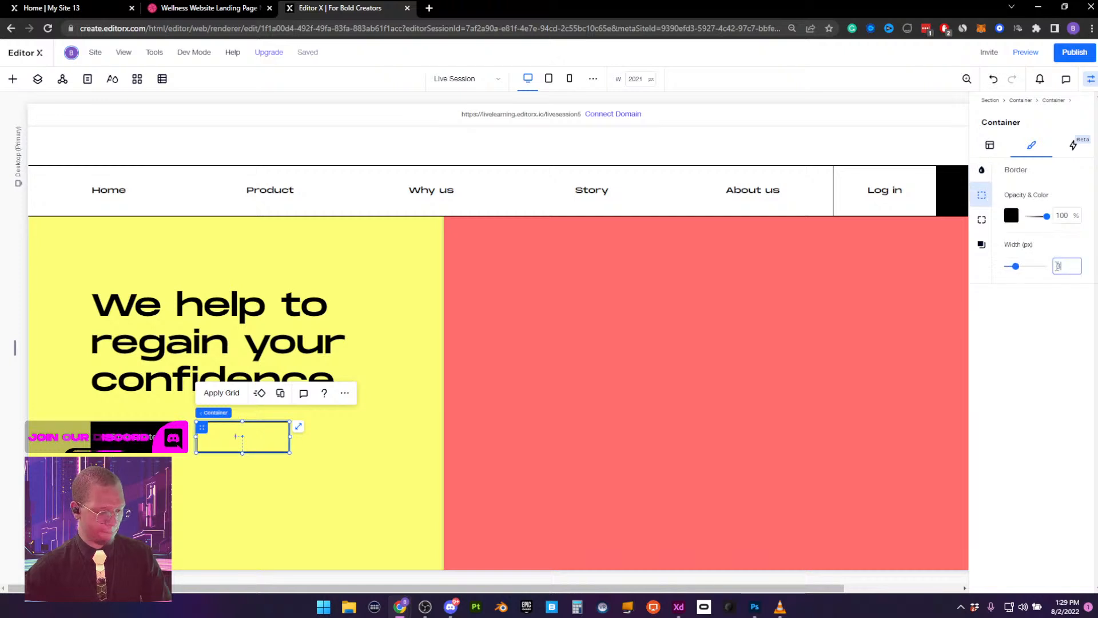
click(291, 471)
Duplicate the outlined yellow container to its right and fill the copy with the coral red theme color
click(265, 431)
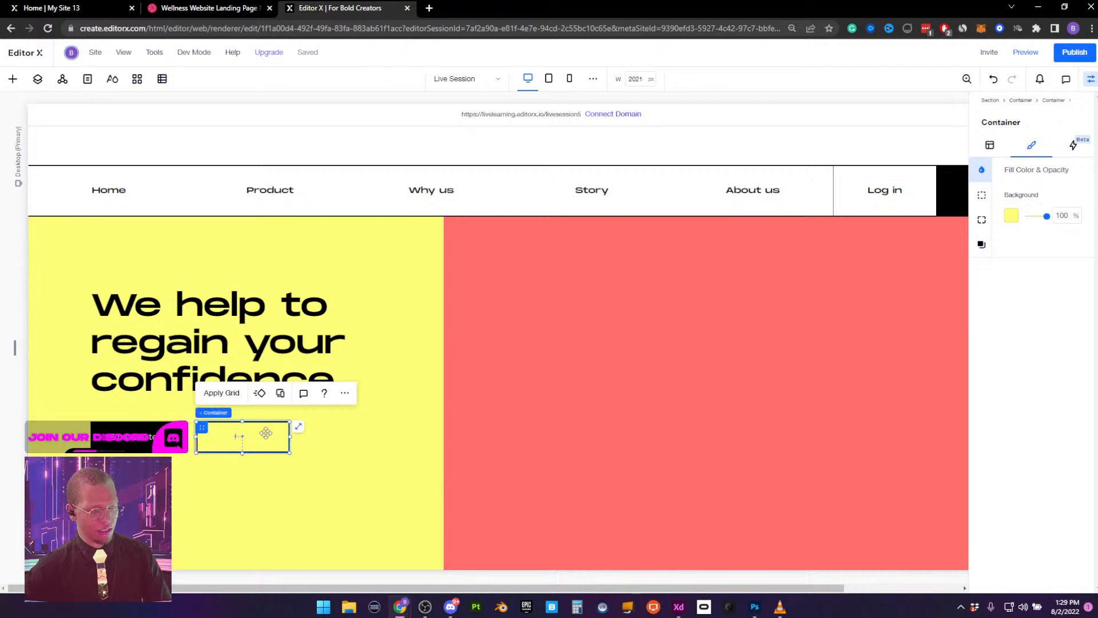
drag(266, 433, 363, 437)
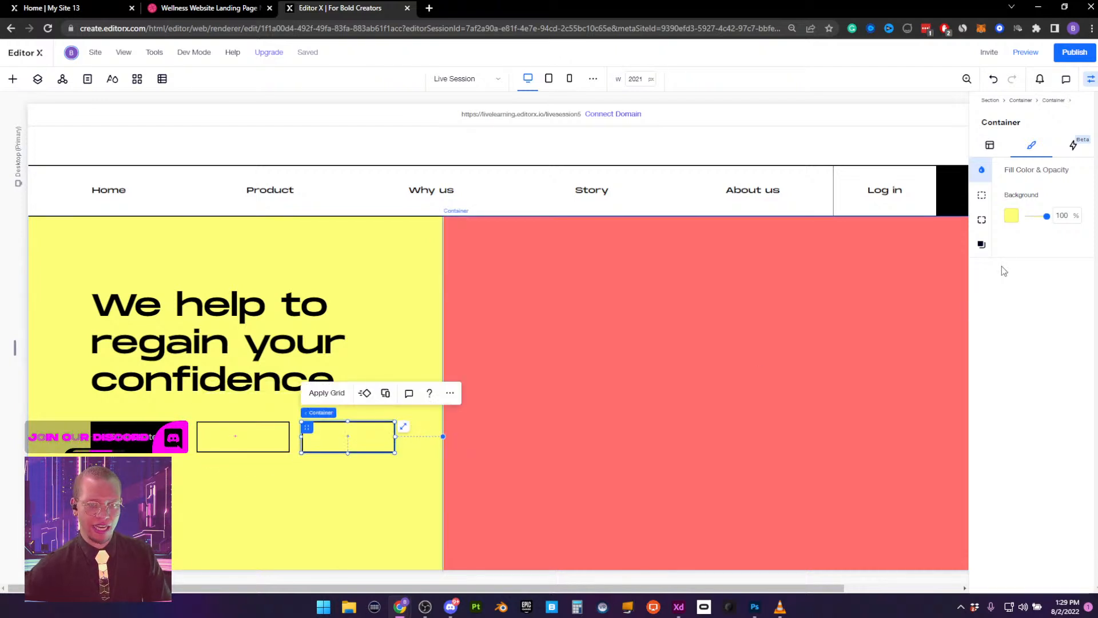
click(1012, 215)
click(1026, 323)
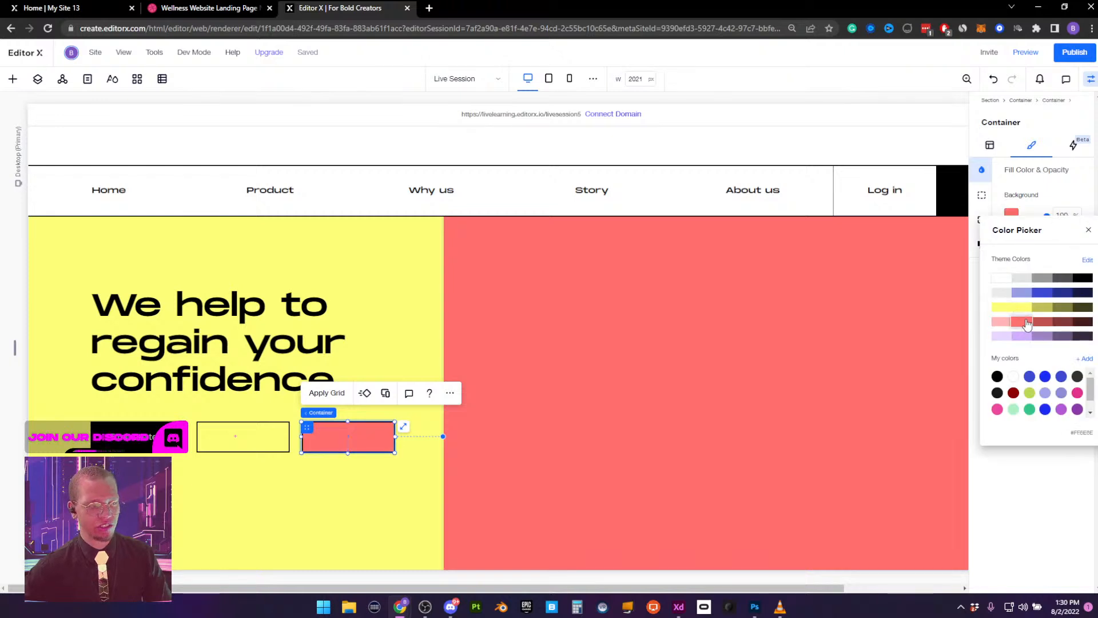
click(701, 404)
click(349, 497)
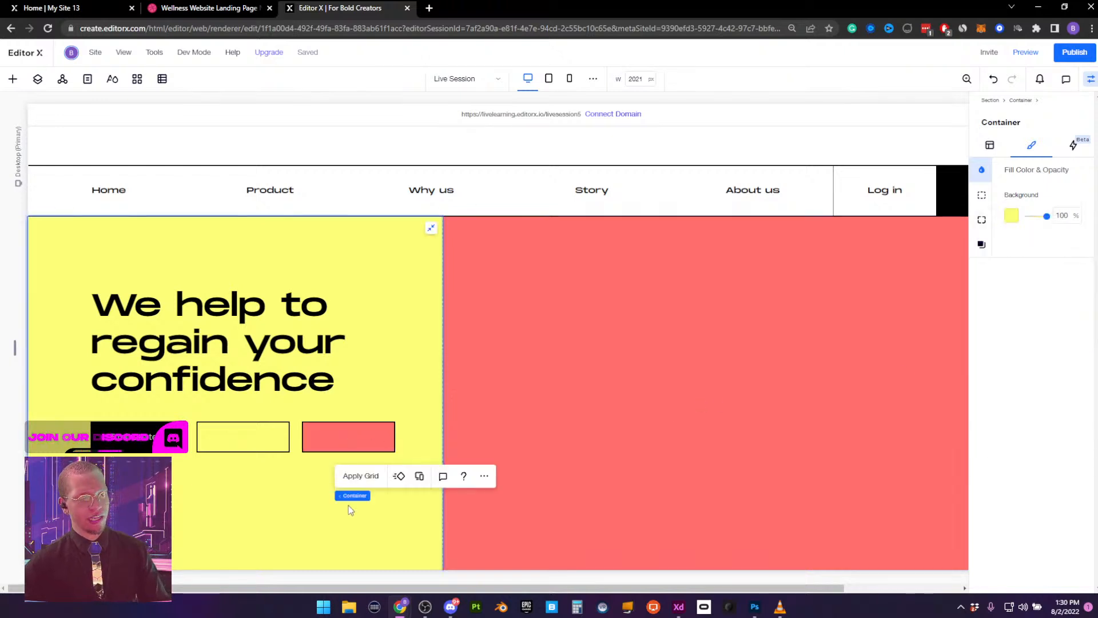
Stack the outlined yellow container over the black button and the coral container above it, offset slightly down and to the right
click(231, 434)
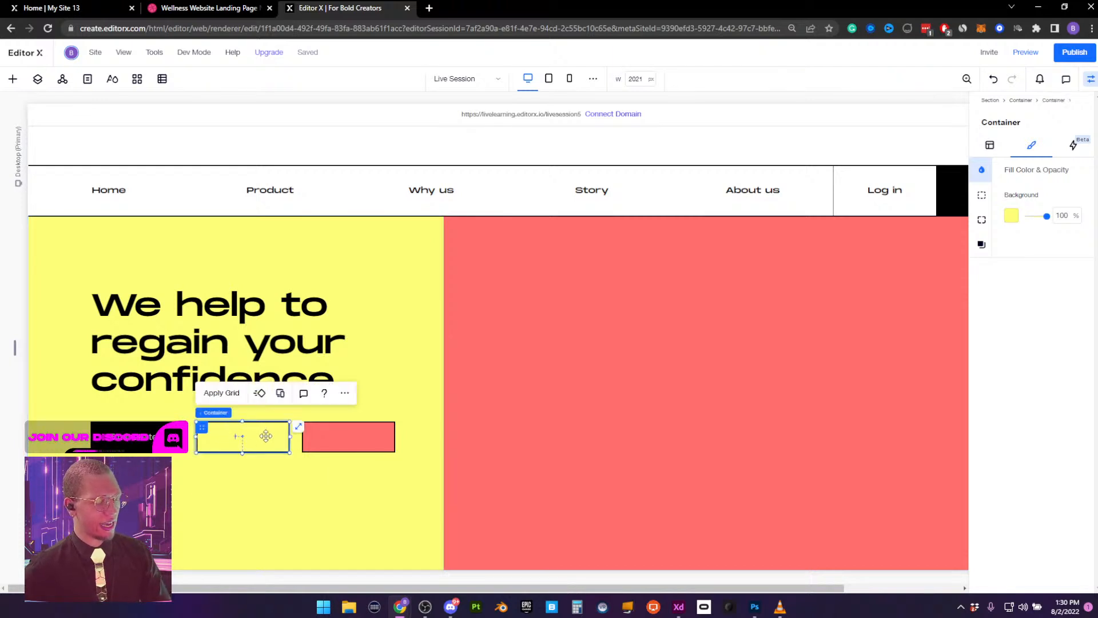
drag(266, 437, 167, 437)
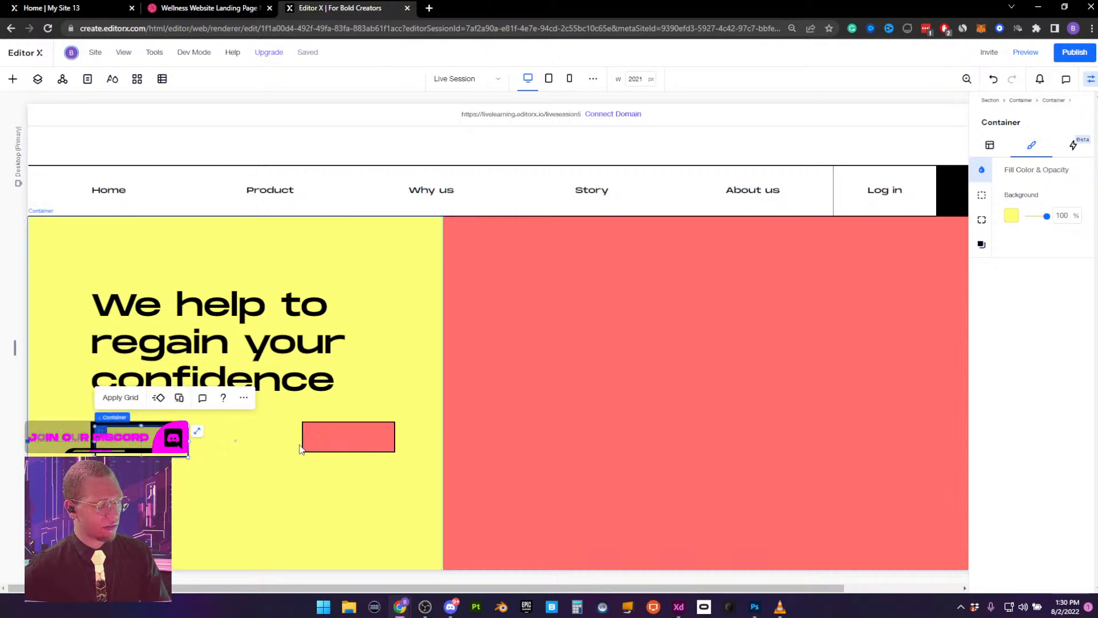
drag(344, 436, 173, 458)
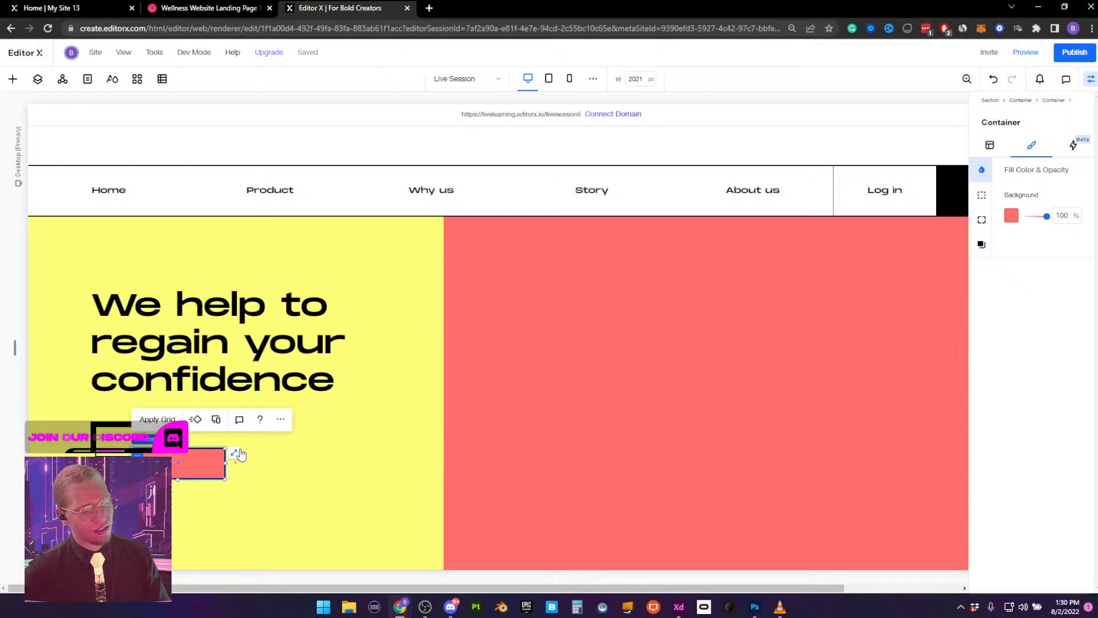
key(shift+Up)
key(shift+Up)
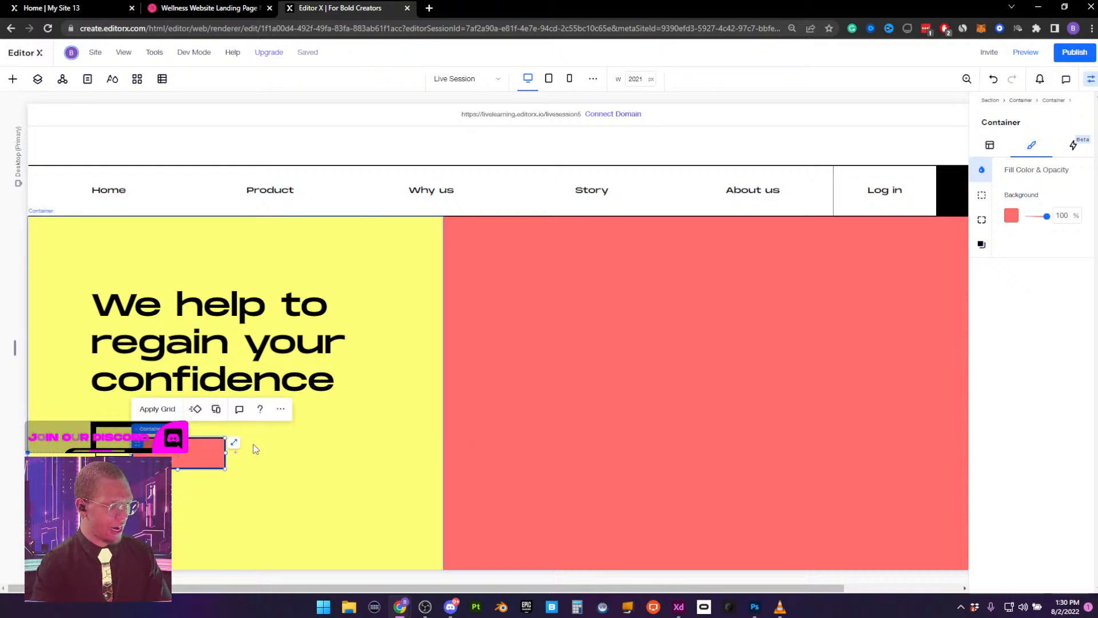
key(shift+Left)
key(shift+Left)
key(shift+Left)
key(shift+Left)
key(shift+Left)
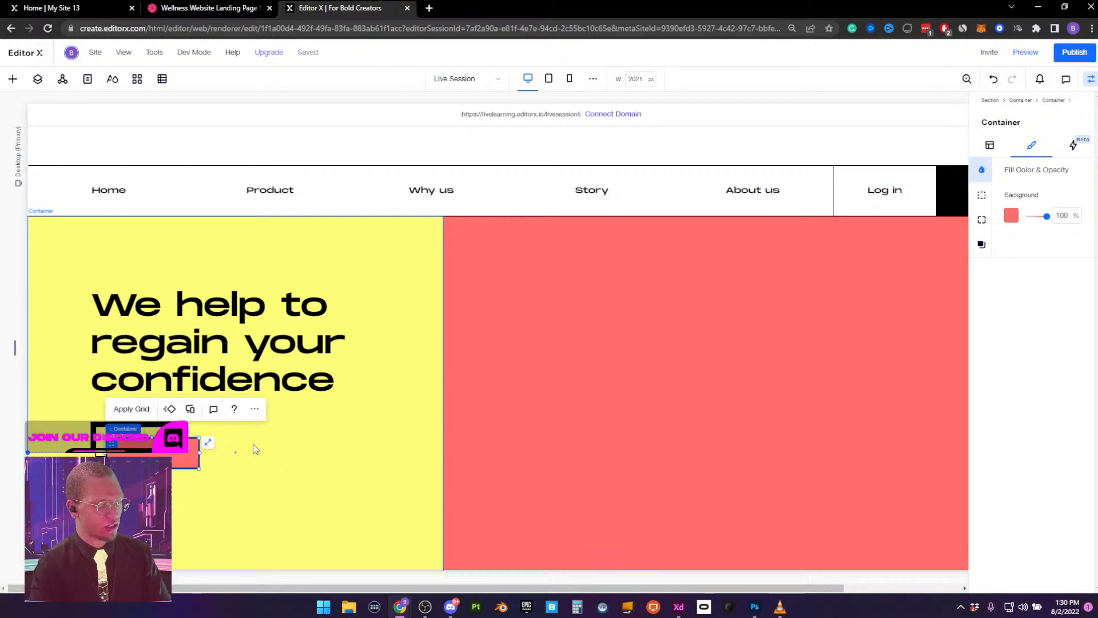
key(shift+Left)
key(shift+Up)
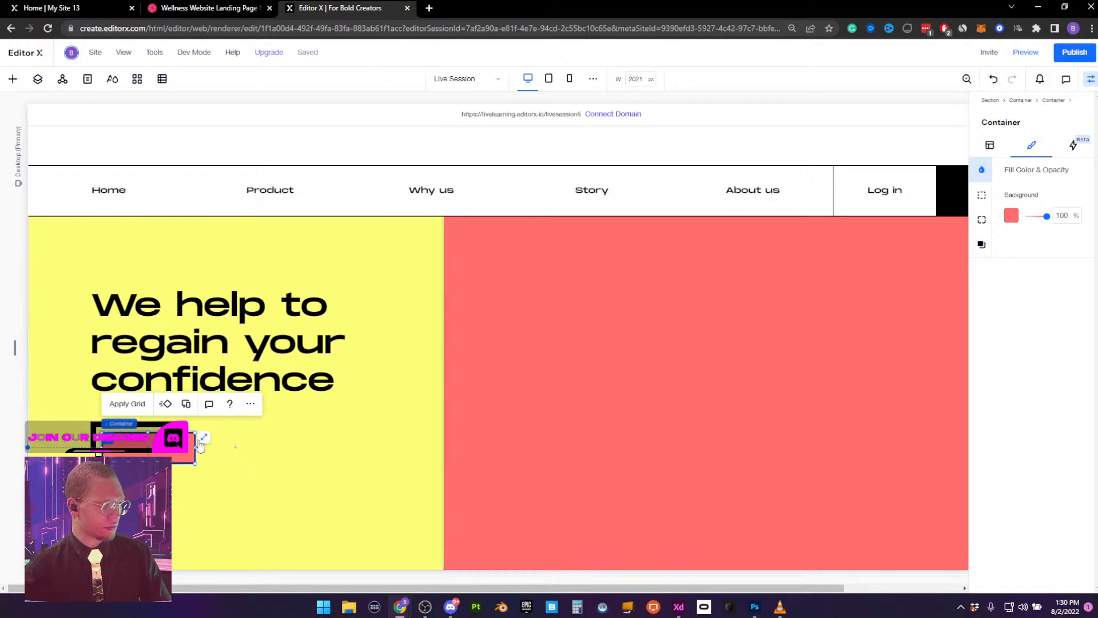
click(103, 431)
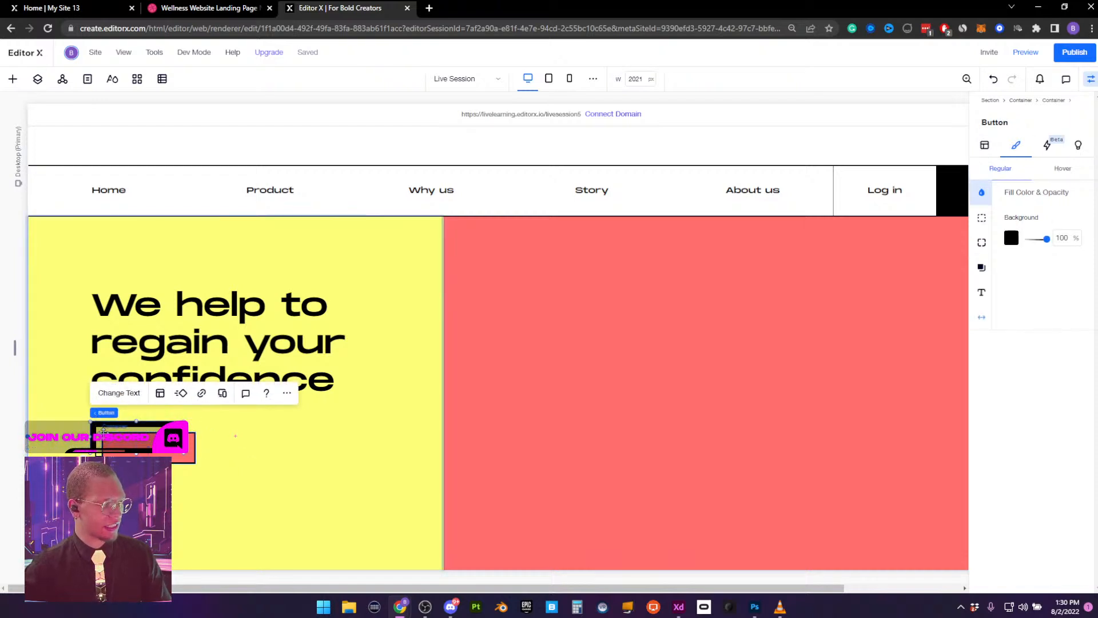
key(Delete)
click(227, 506)
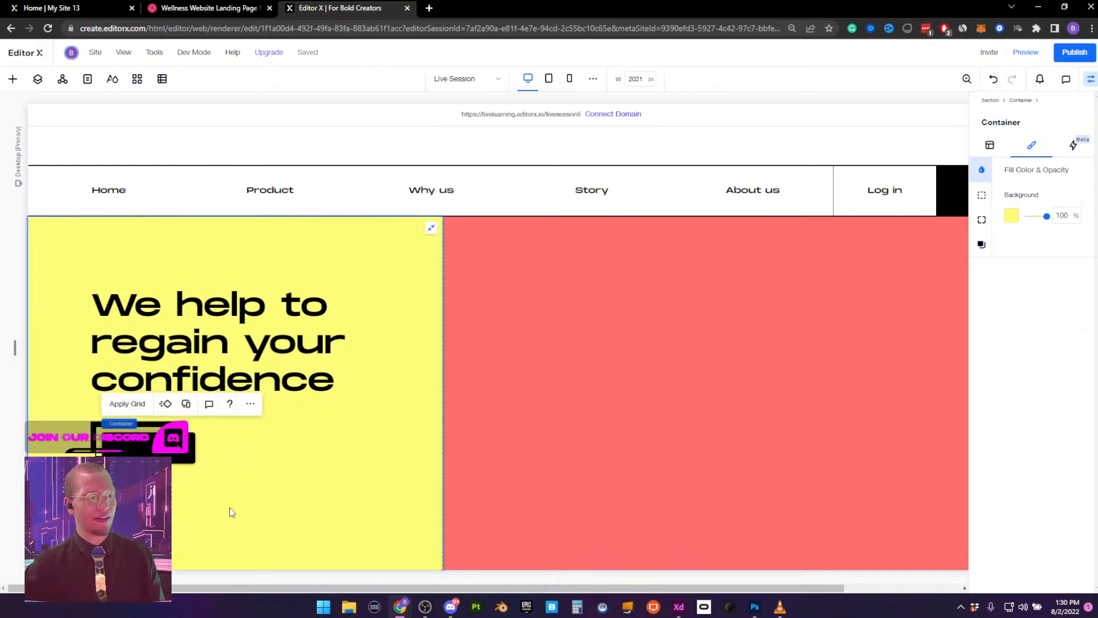
key(ctrl+z)
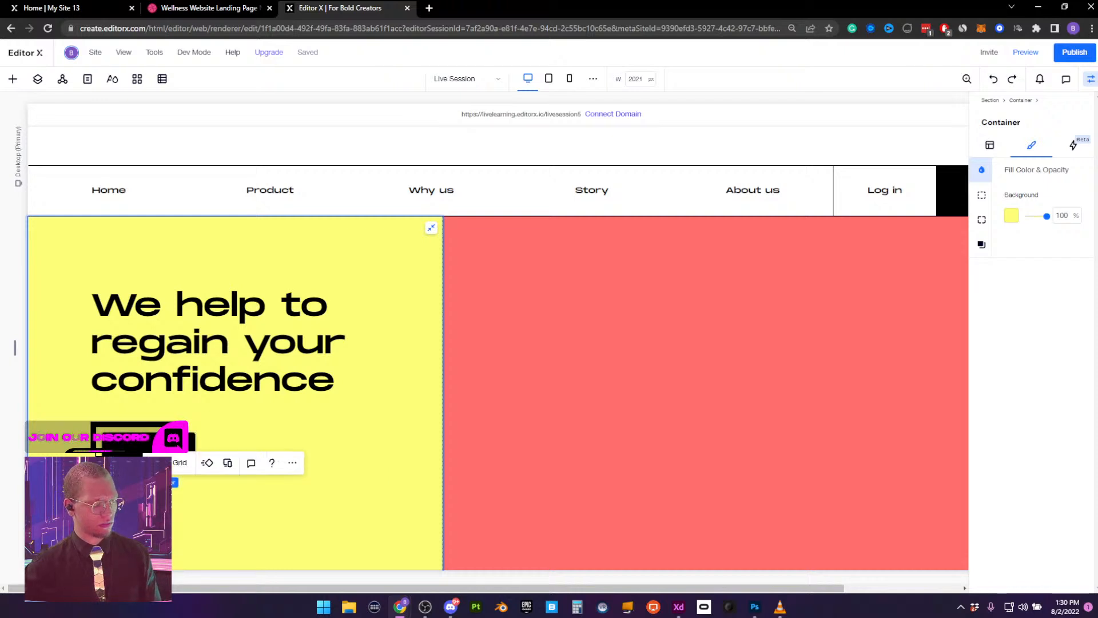
click(112, 444)
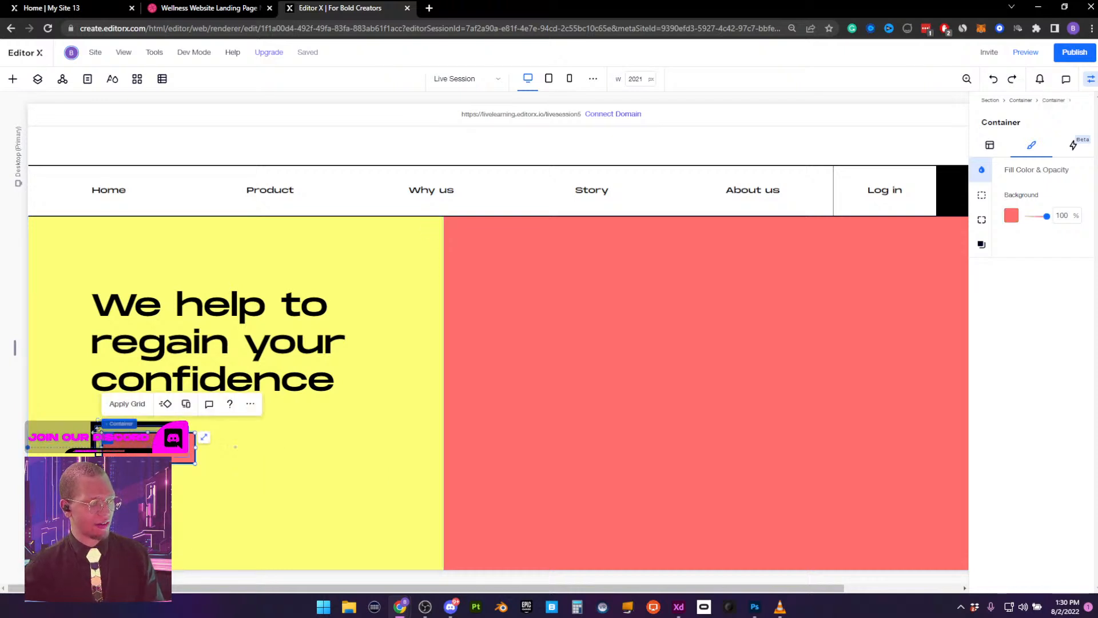
drag(99, 435, 95, 431)
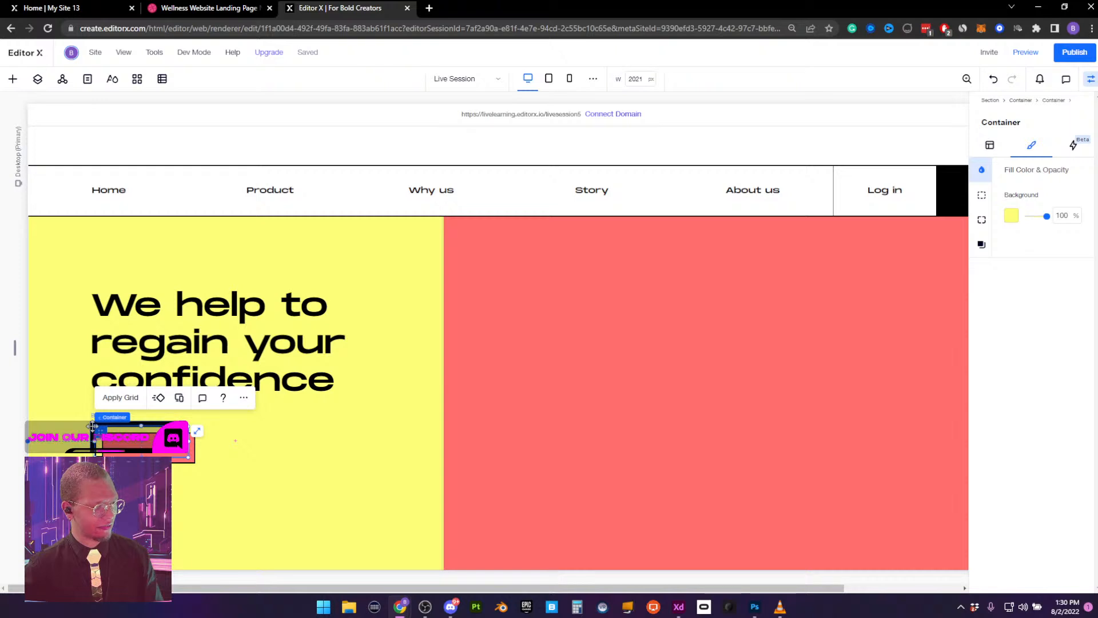
click(97, 437)
shift+click(118, 445)
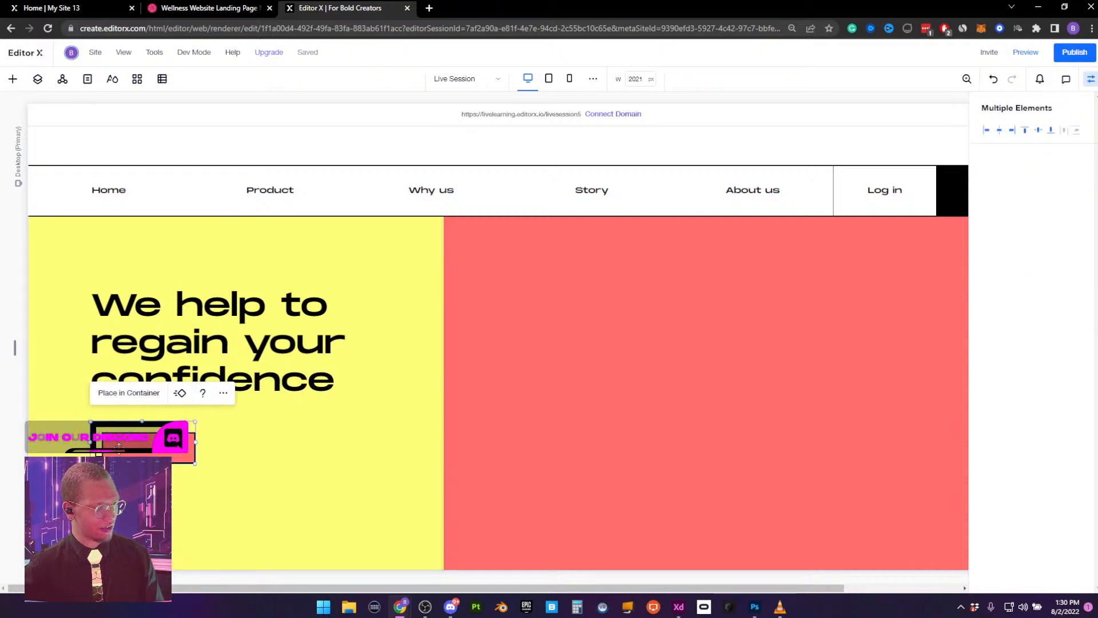
key(ctrl+z)
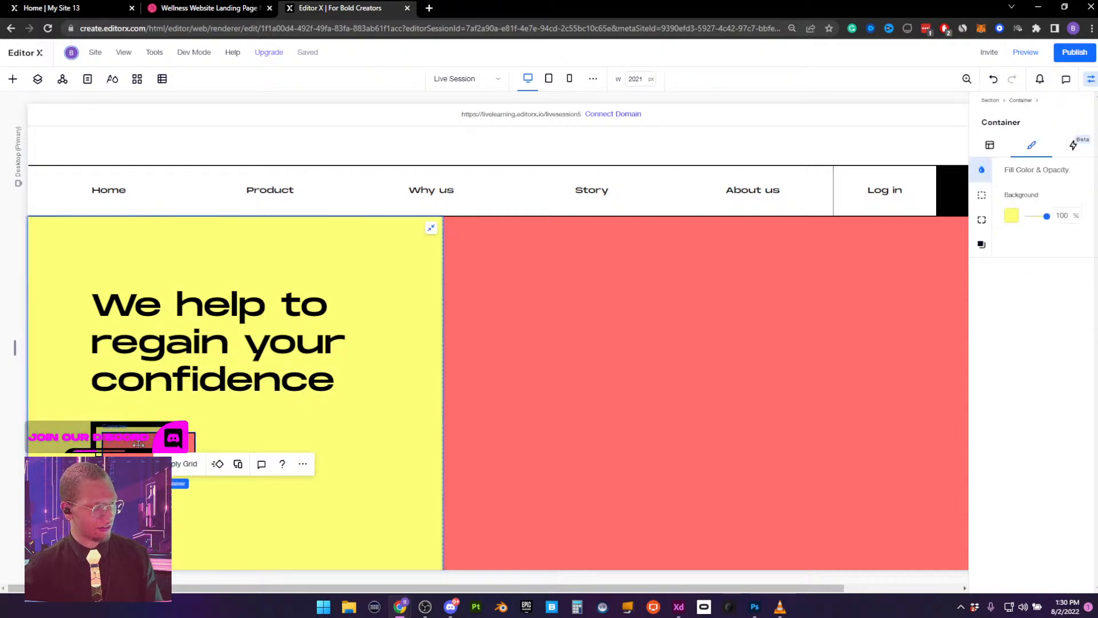
click(324, 430)
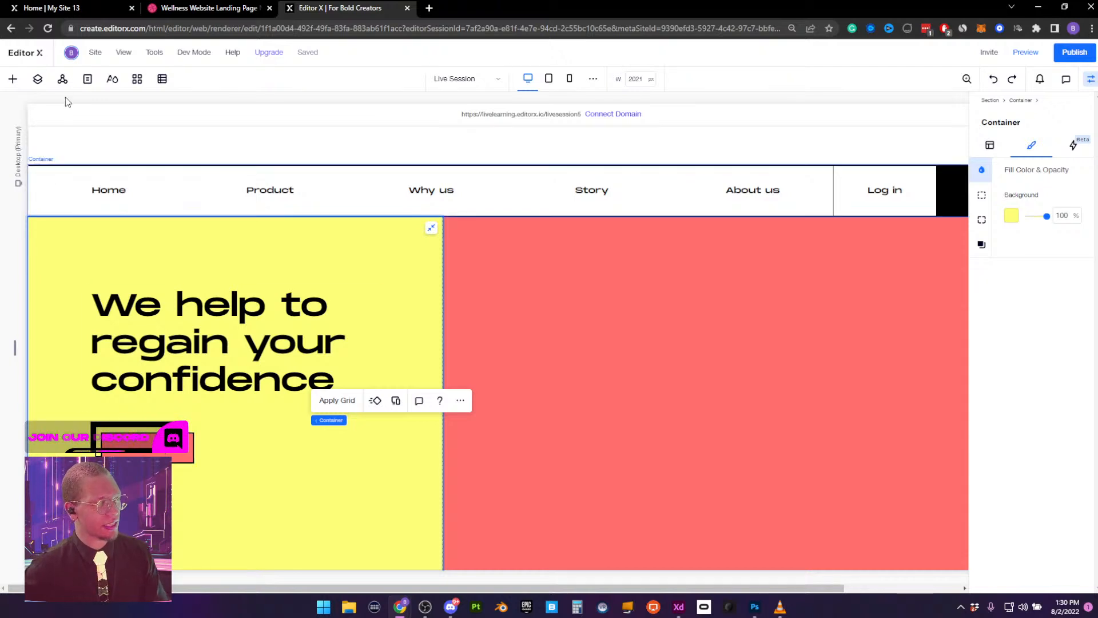
Rename the coral container's layer inside the yellow hero container as "red containe"
click(38, 79)
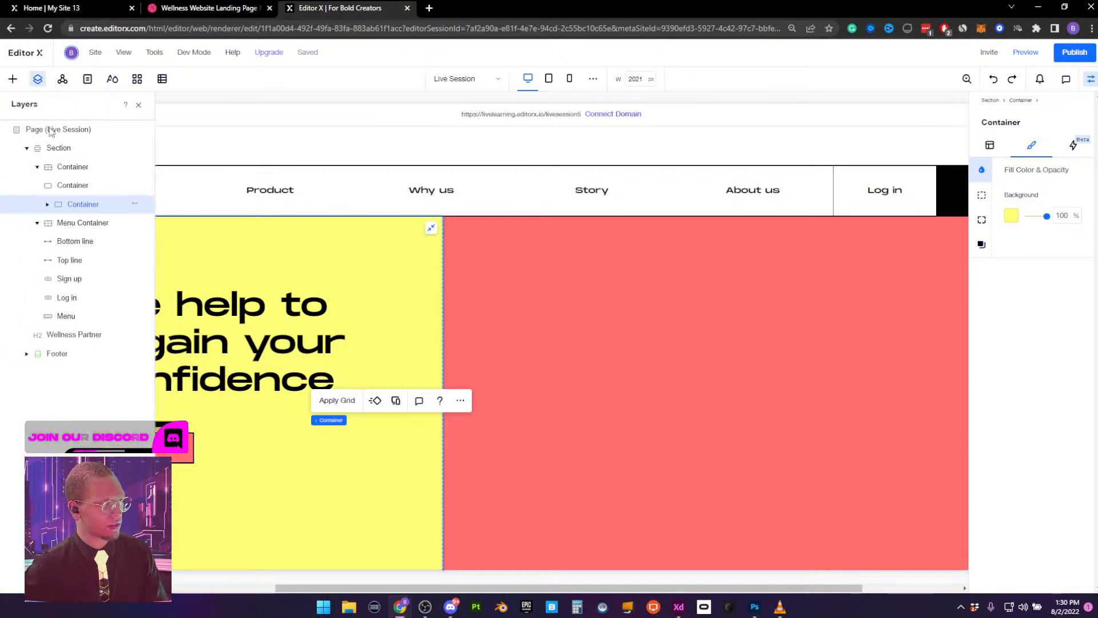
click(47, 204)
click(76, 223)
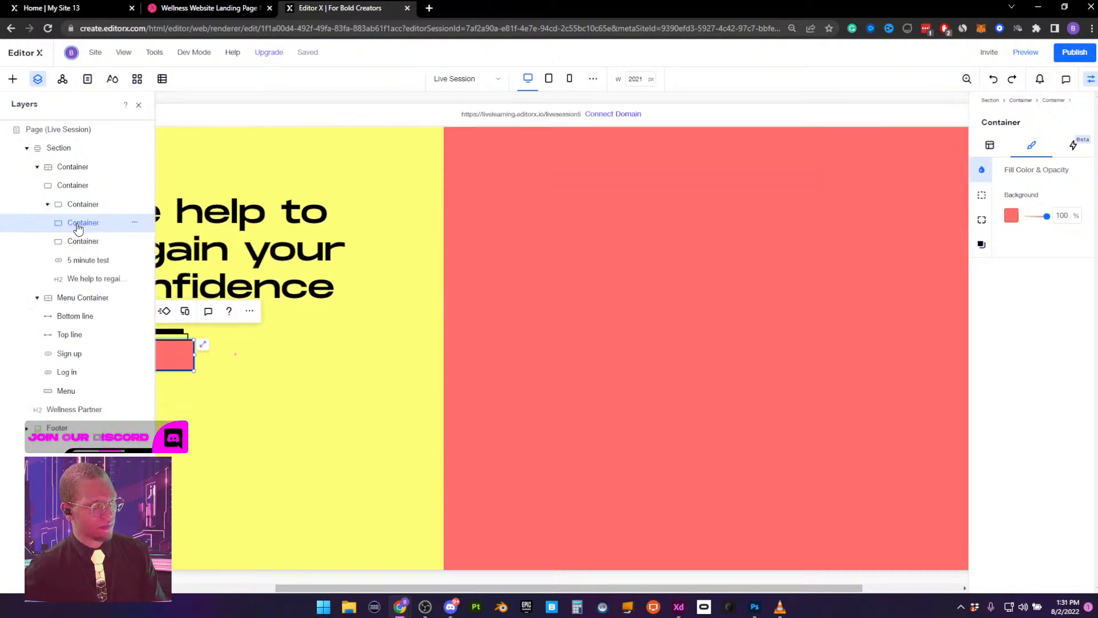
double_click(77, 223)
text(orange)
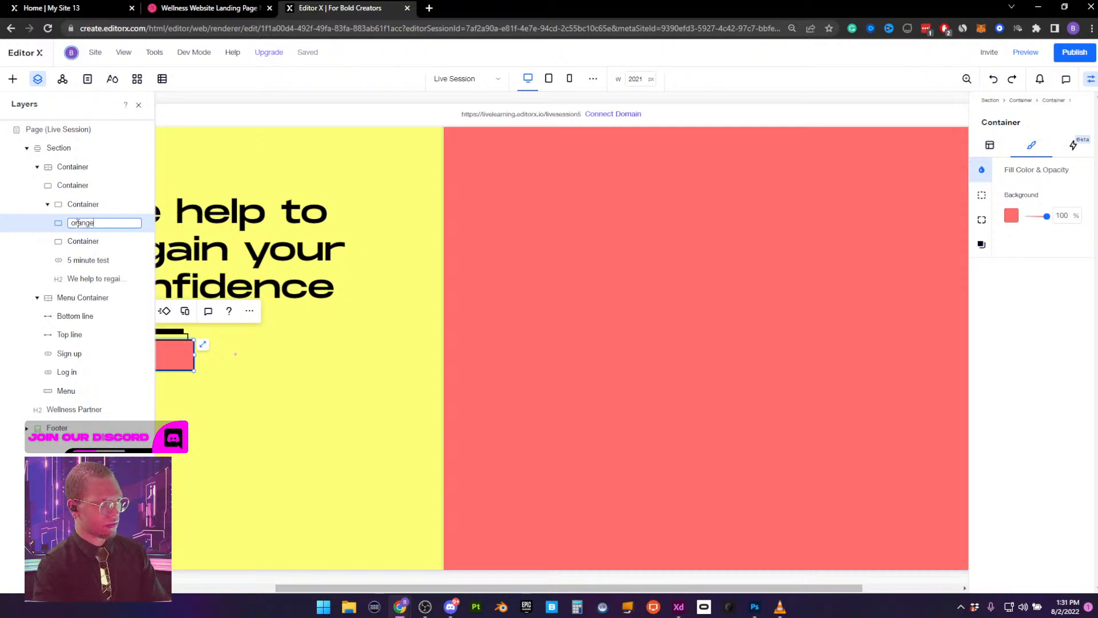
key(BackSpace)
key(BackSpace)
key(BackSpace)
key(BackSpace)
text(red)
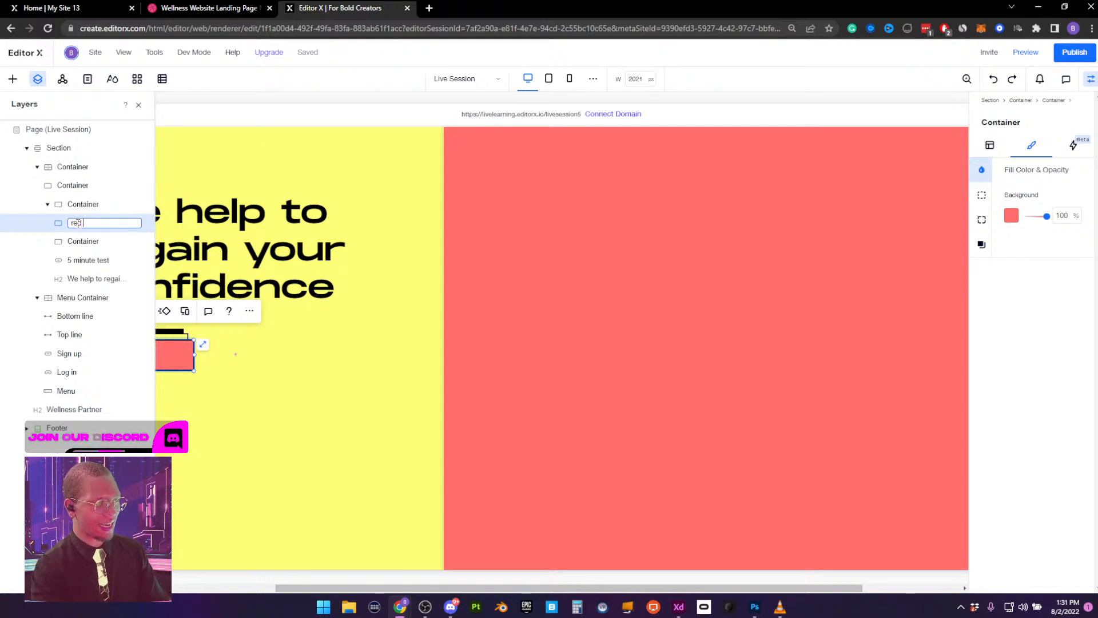
text( containe)
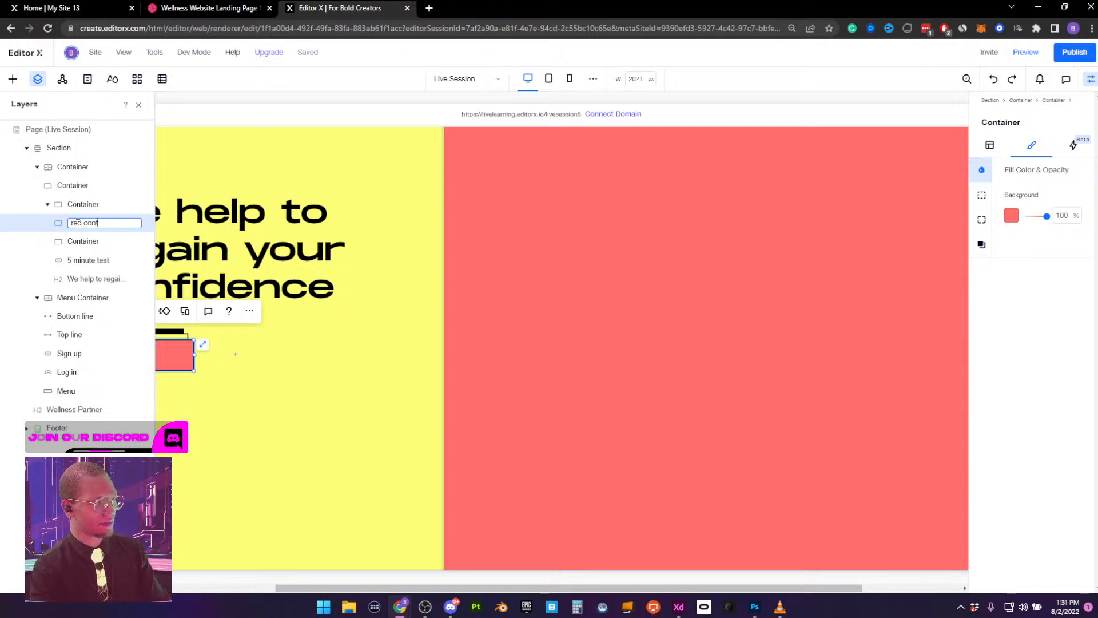
key(Return)
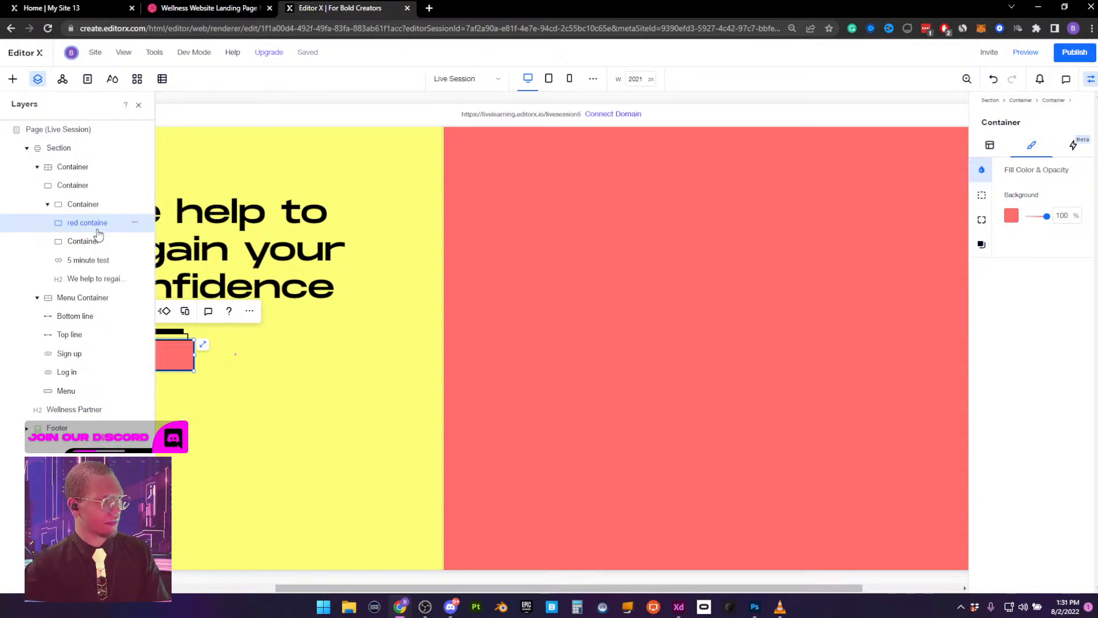
Rename the small outlined yellow container's layer as "yellow container"
double_click(92, 240)
text(yellow conta)
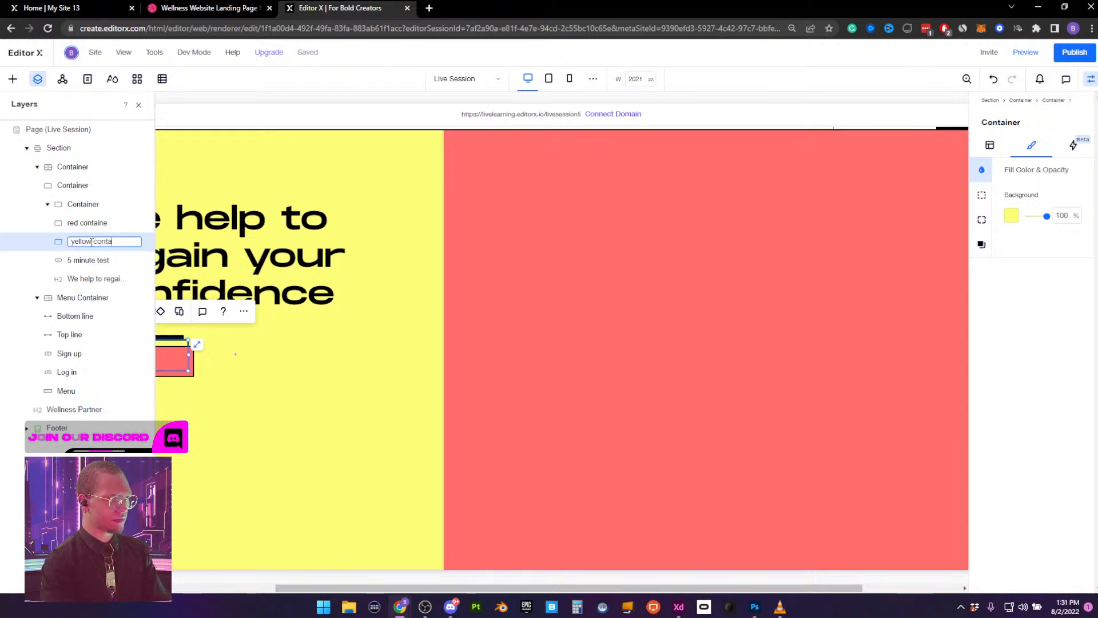
text(iner)
key(Return)
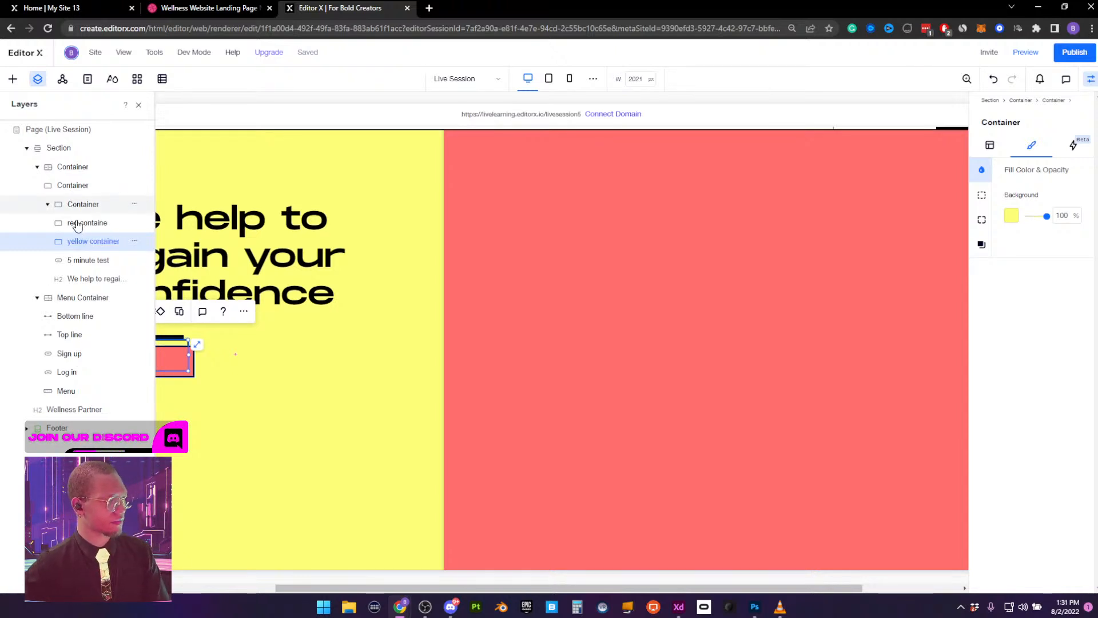
Correct the coral container's layer name to "red container"
click(81, 223)
double_click(112, 223)
click(113, 223)
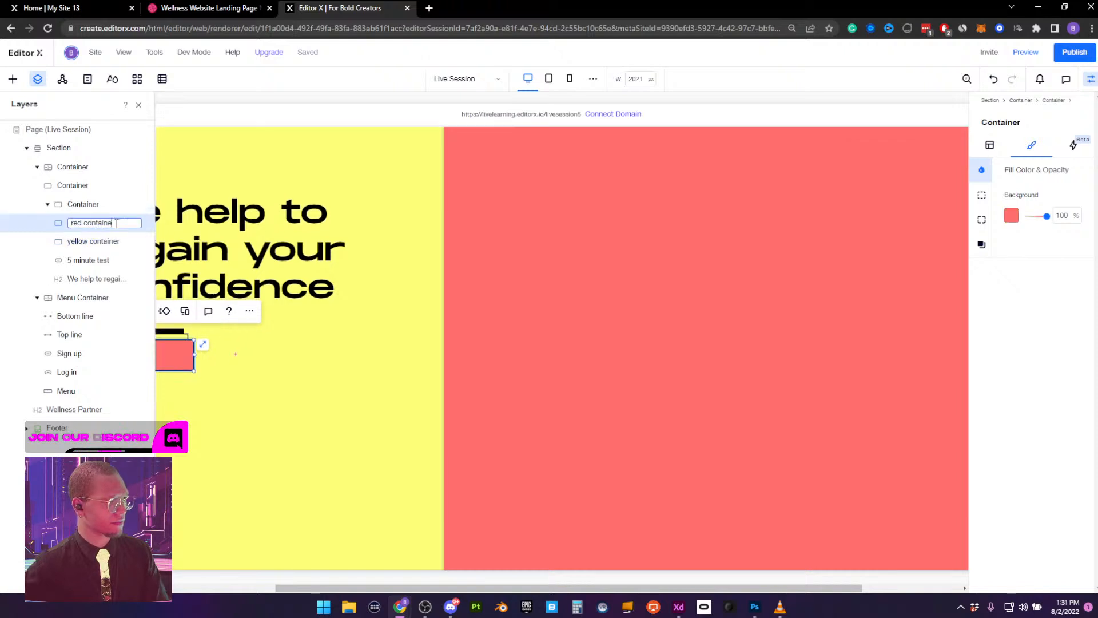
text(r)
click(297, 406)
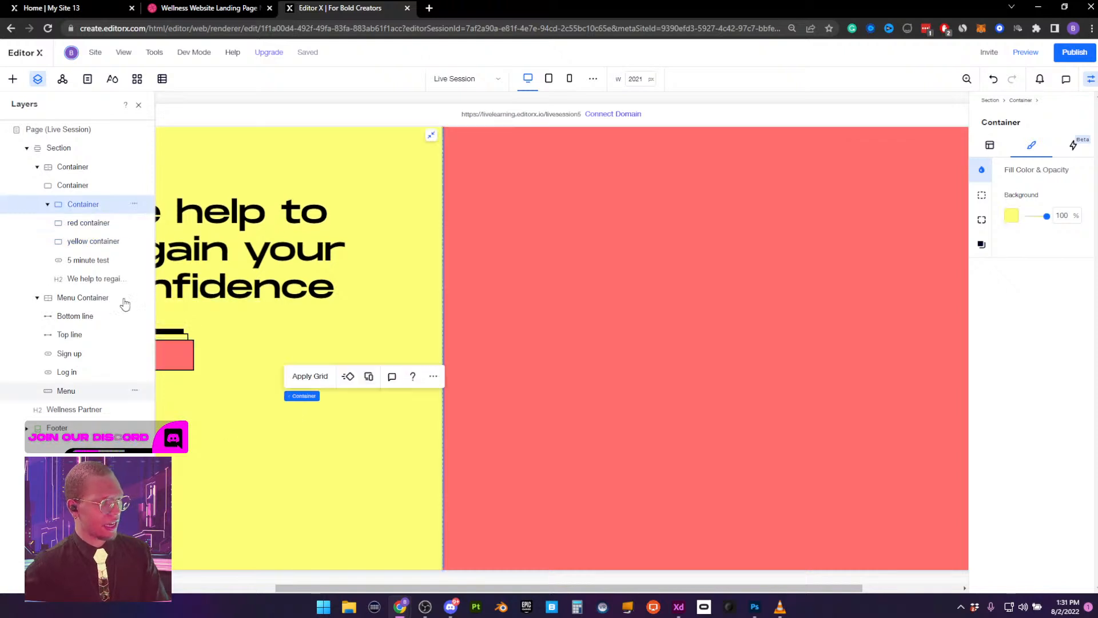
Align the coral container, the small yellow container and the black button to each other's centers, both horizontally and vertically
click(138, 105)
click(130, 354)
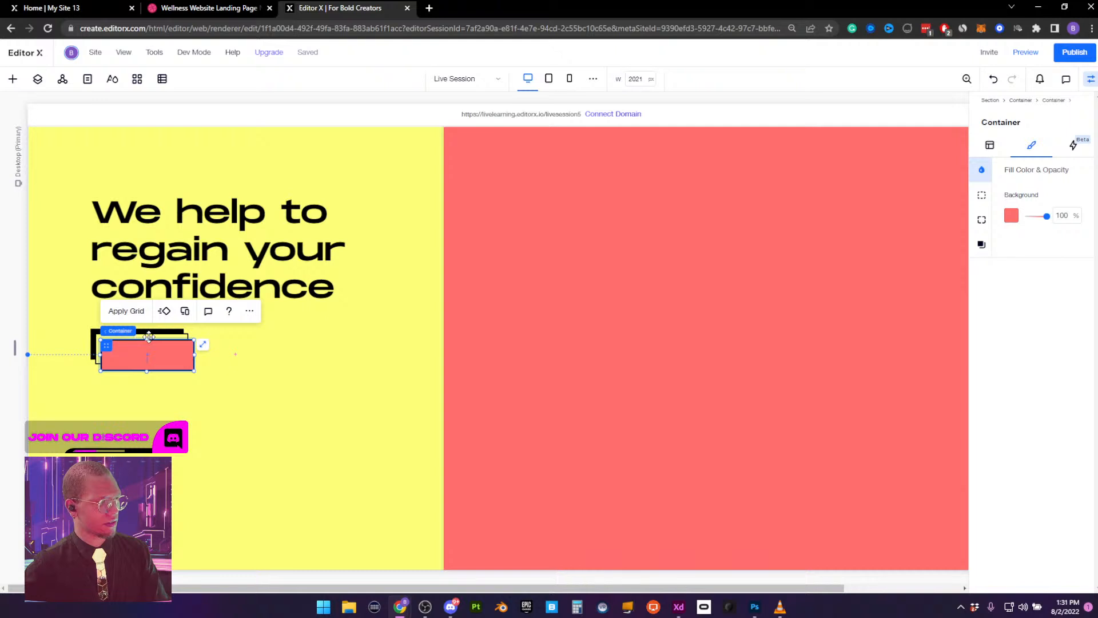
shift+click(149, 337)
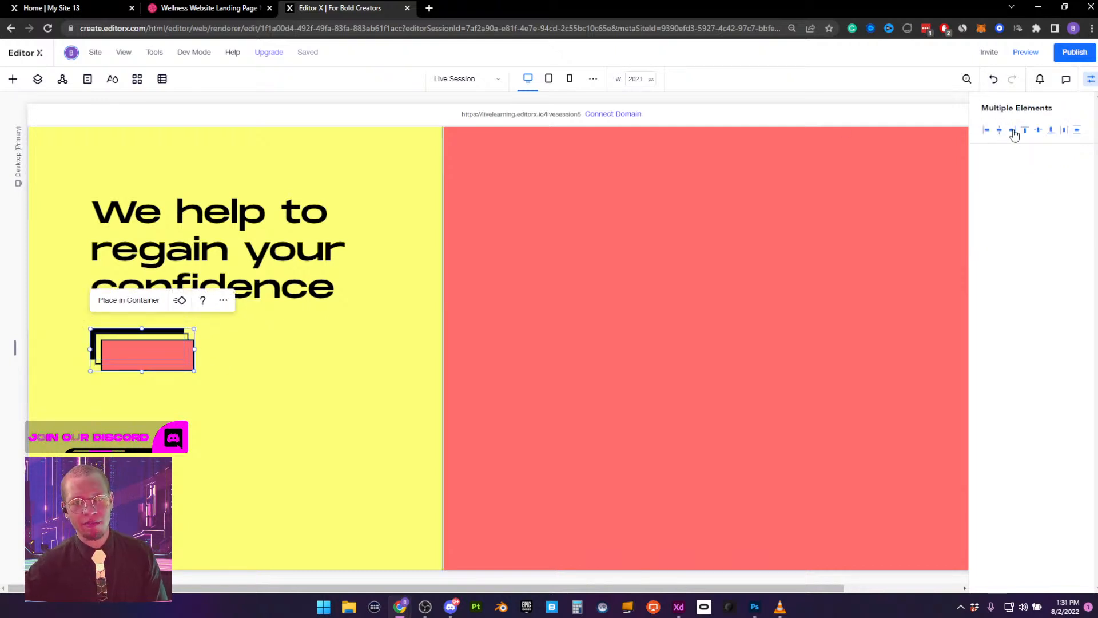
click(999, 130)
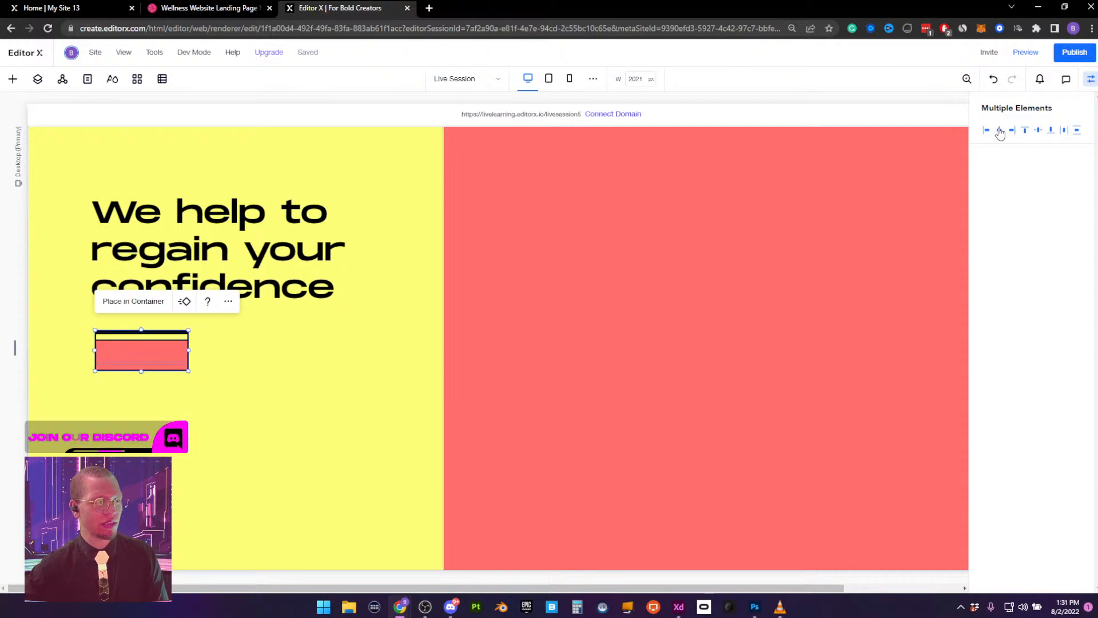
click(1040, 131)
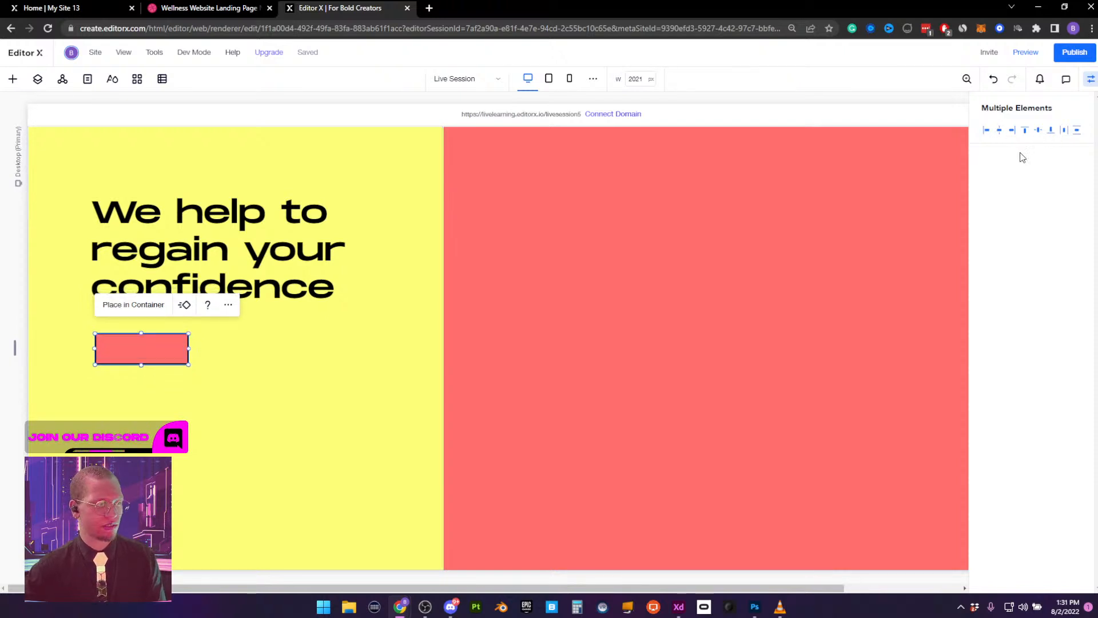
Reorder the layers with the 5 minute test button on top, the yellow container below it and the red container beneath both
click(43, 82)
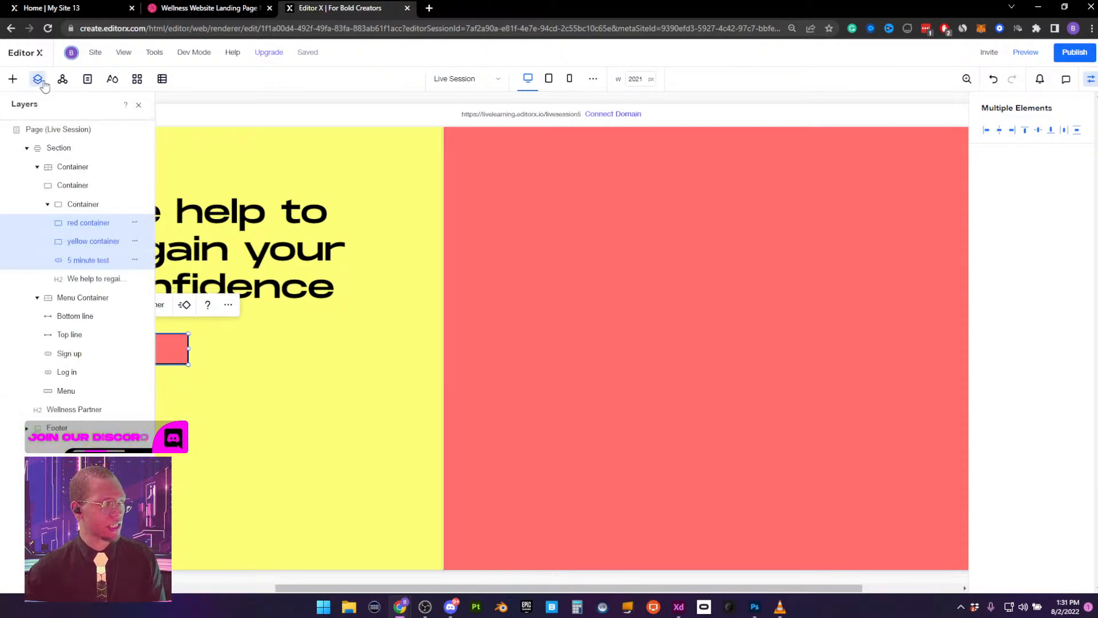
click(85, 281)
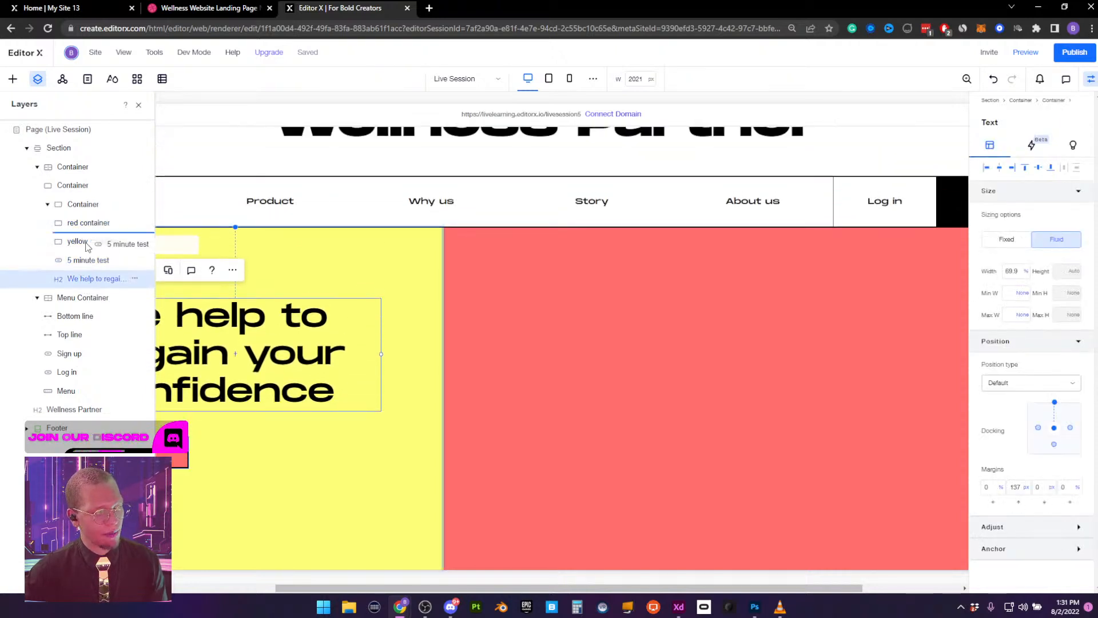
drag(86, 260, 87, 226)
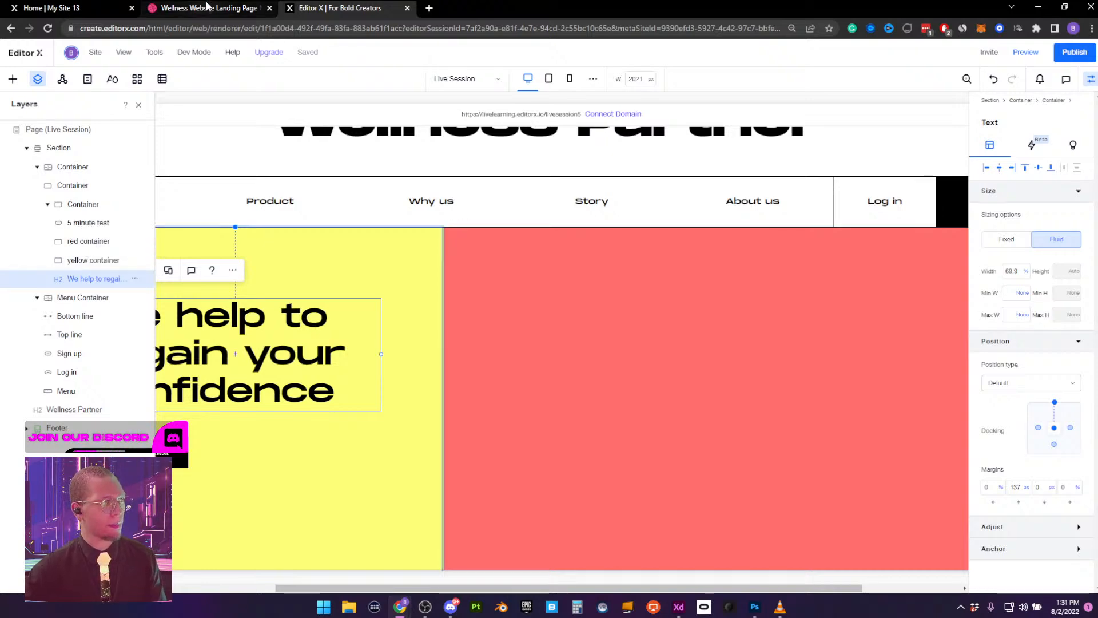
click(63, 8)
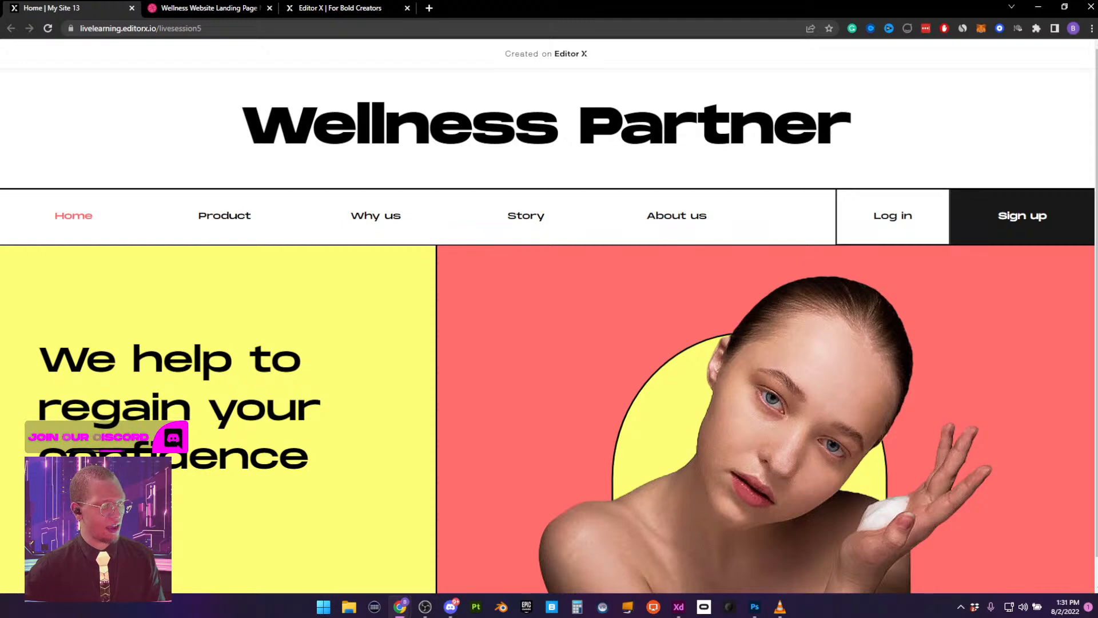
click(322, 6)
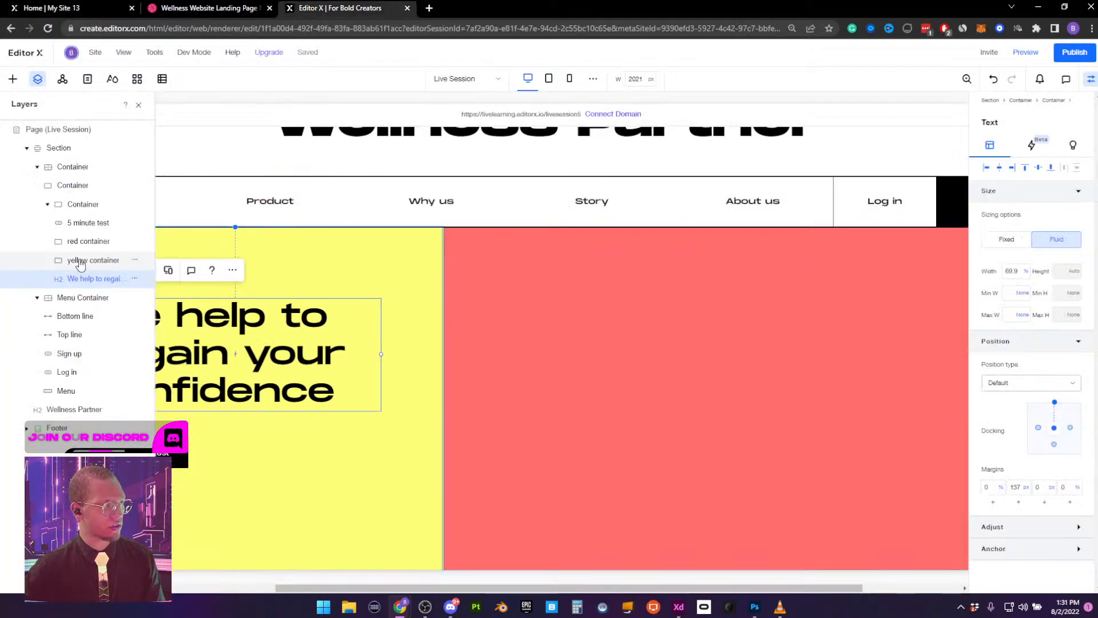
drag(83, 257, 86, 224)
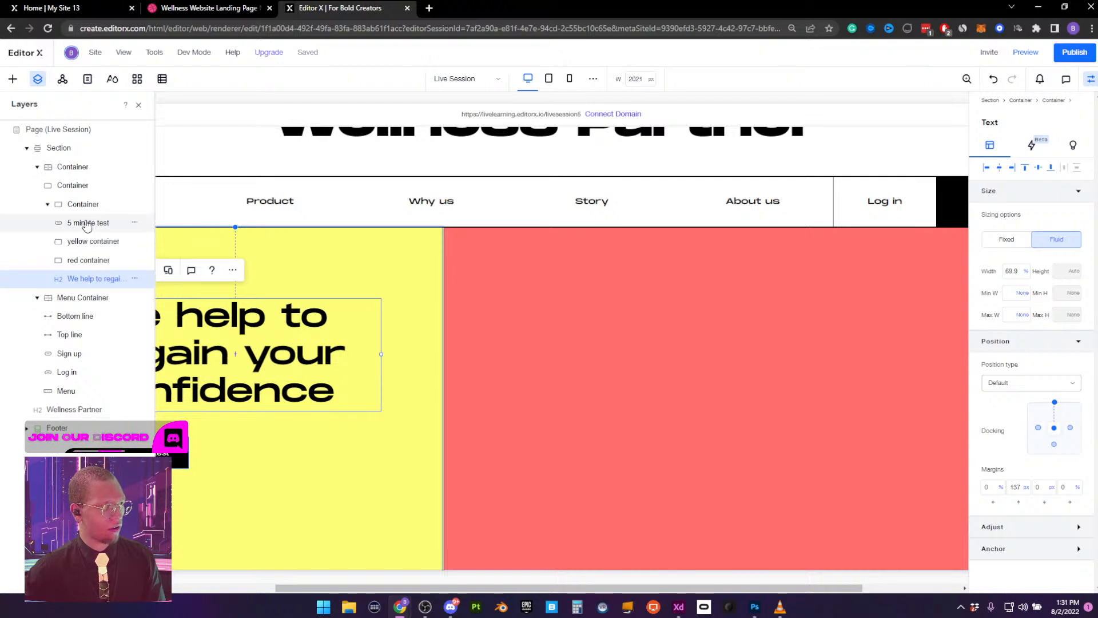
click(138, 107)
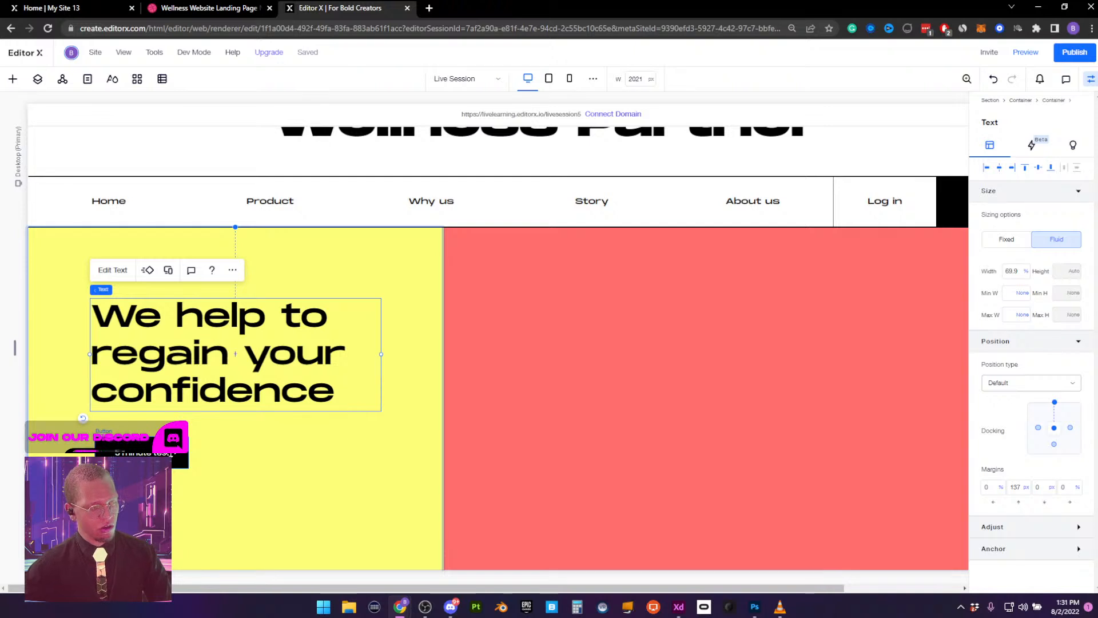
Select the 5 minute test button with the yellow and red containers and place the selection in a new container
click(38, 78)
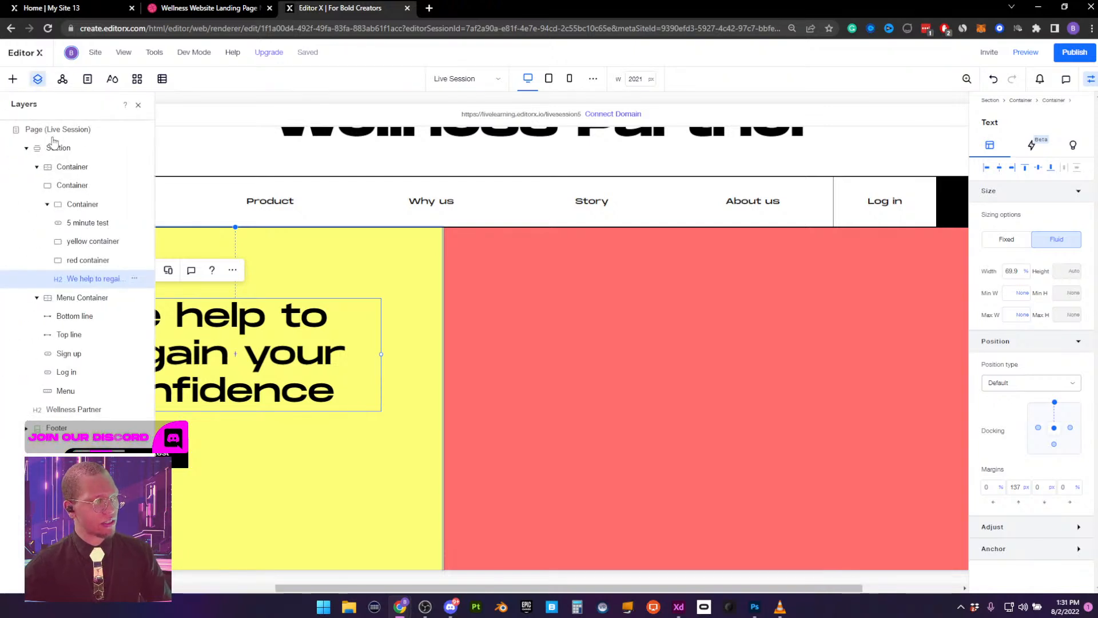
click(83, 228)
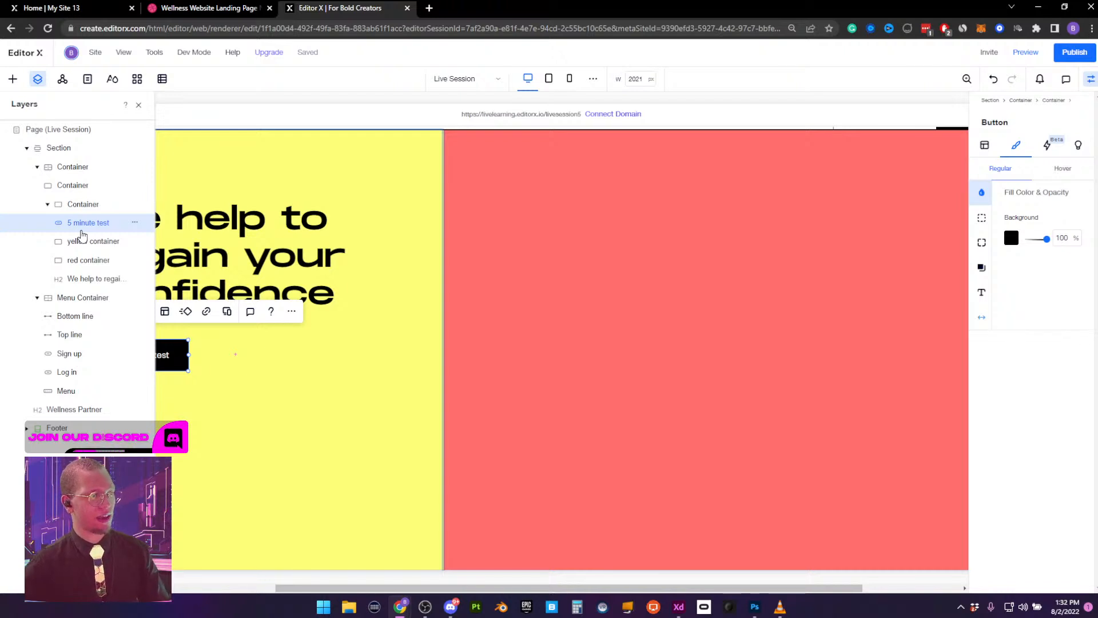
ctrl+click(79, 242)
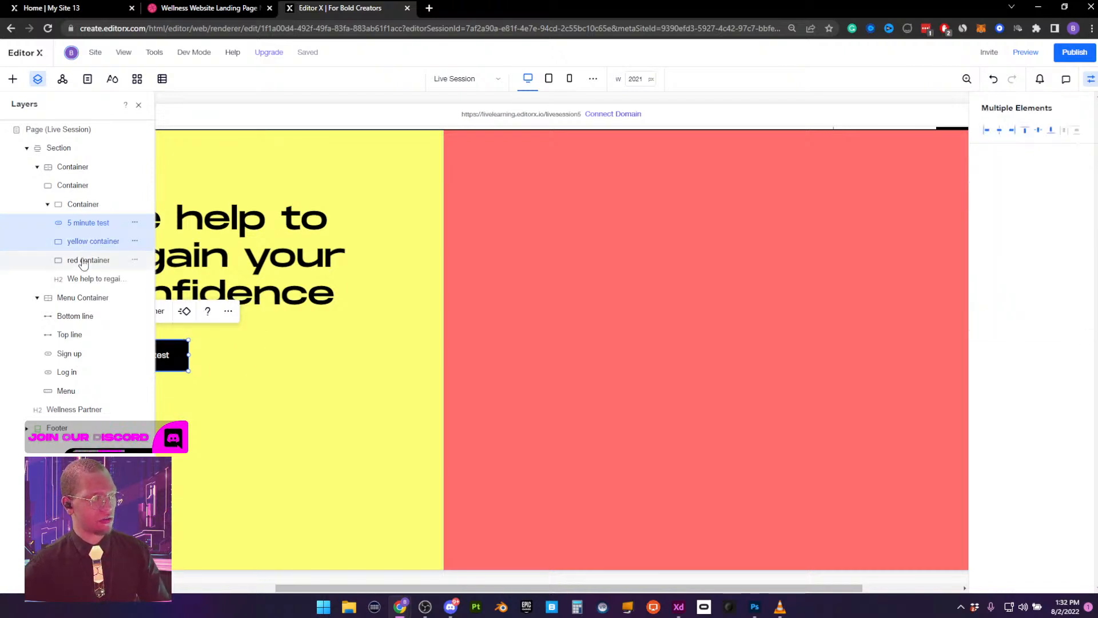
ctrl+click(83, 261)
click(139, 104)
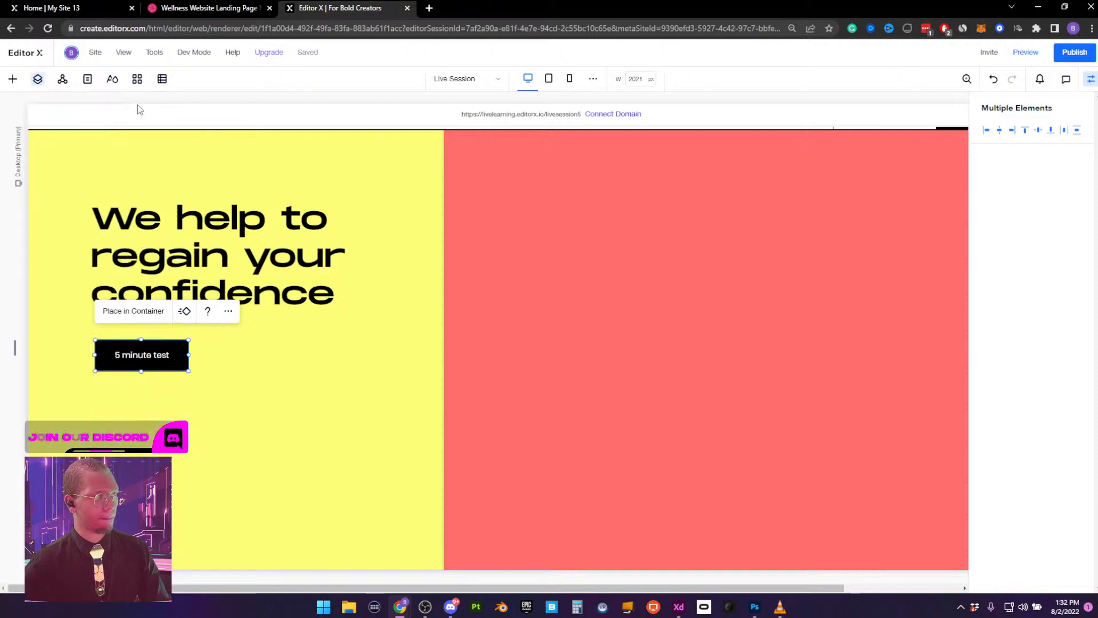
click(131, 312)
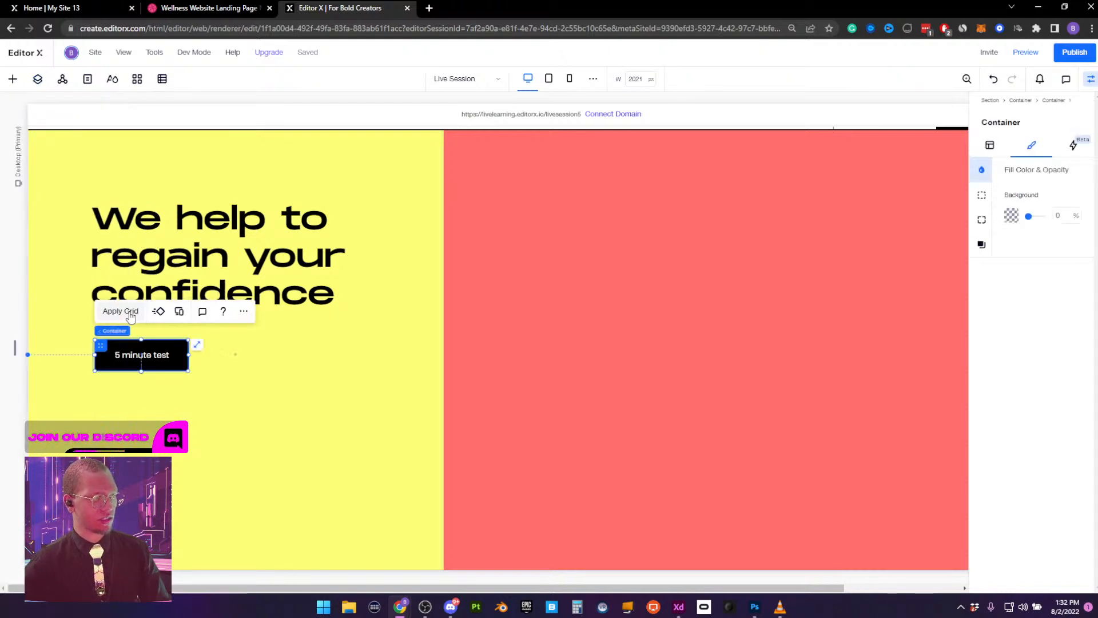
Rename the new container holding the button as "btn container" and select the 5 minute test button inside it
click(37, 81)
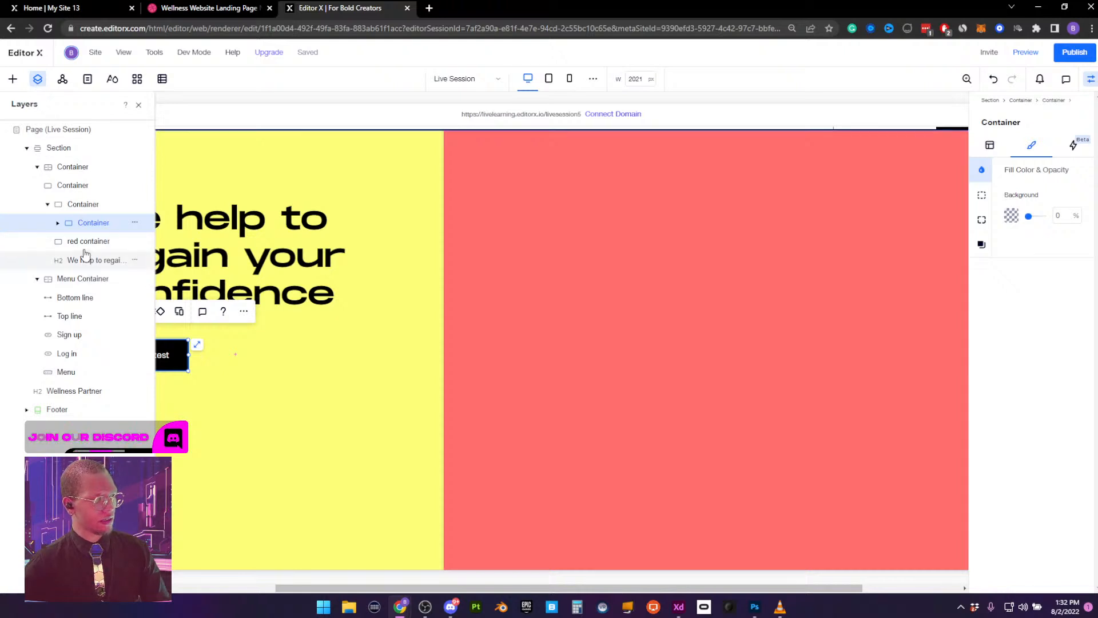
click(59, 223)
double_click(94, 223)
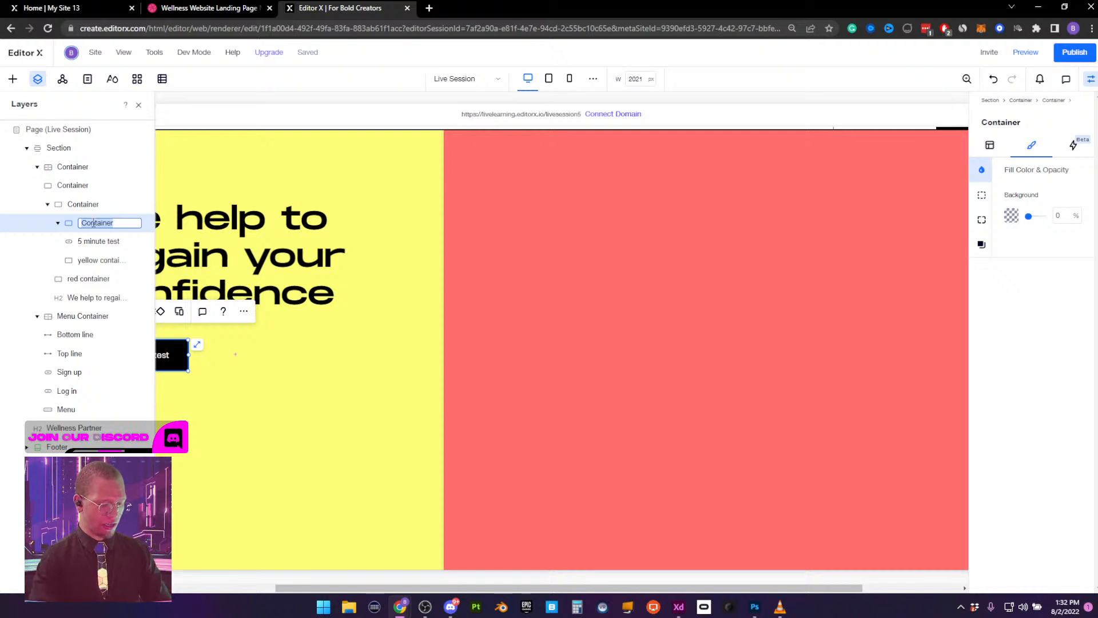
text(btn c)
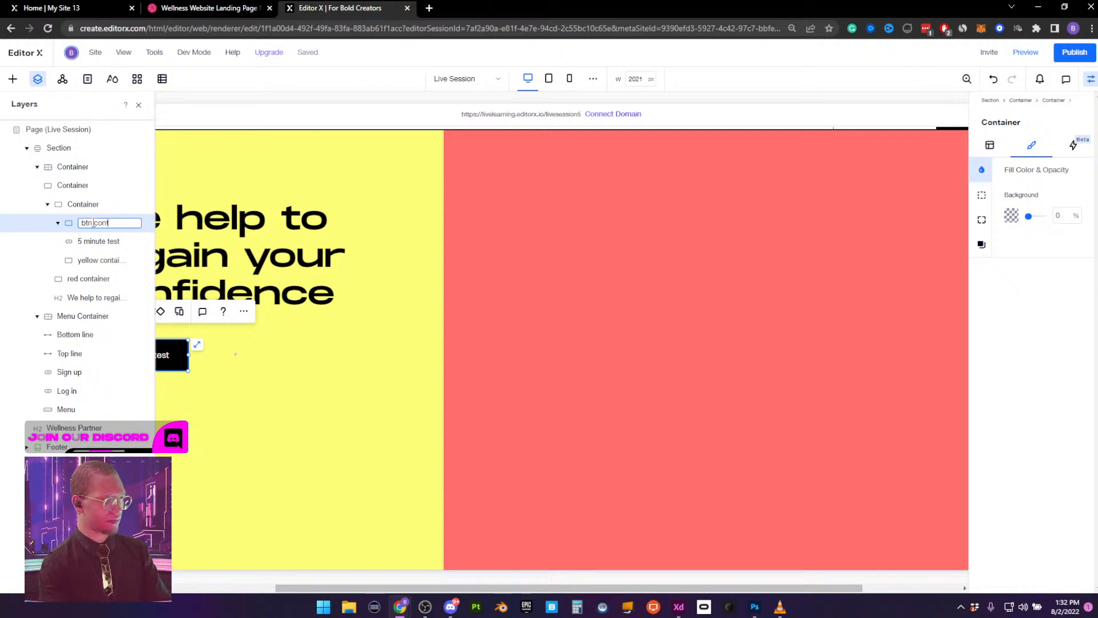
key(Return)
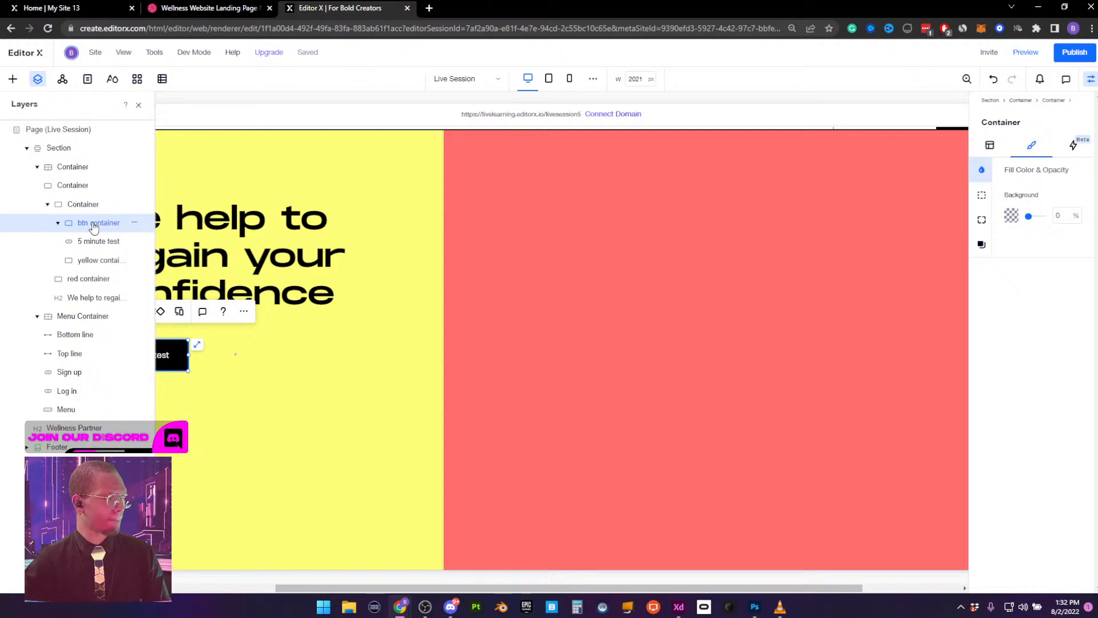
click(92, 242)
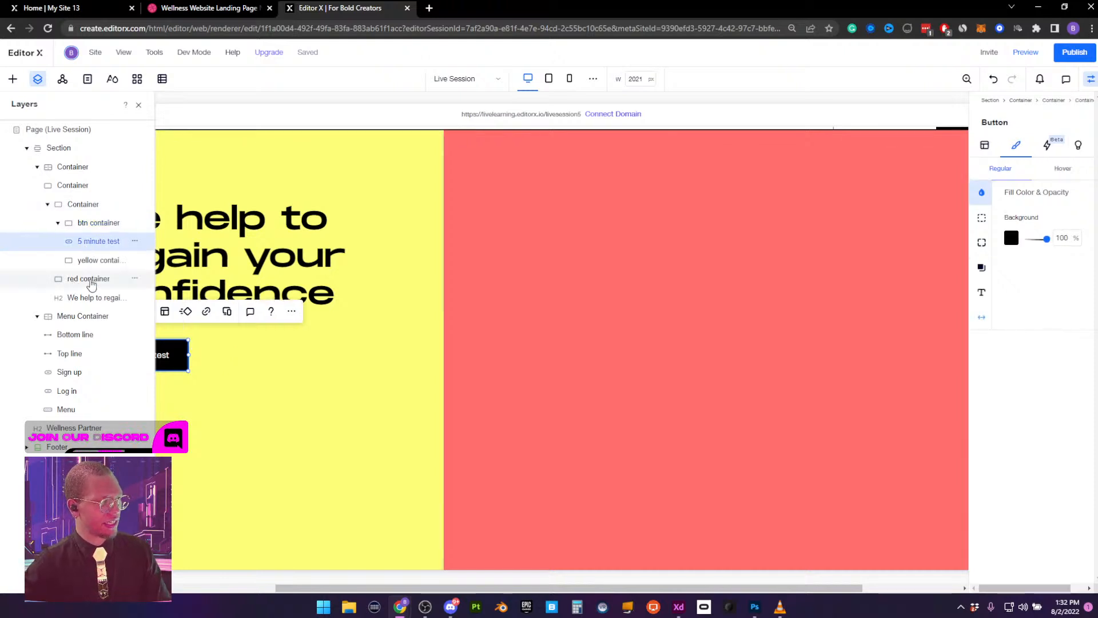
Move the red container into btn container and place it beneath the yellow container in the layer order
click(73, 283)
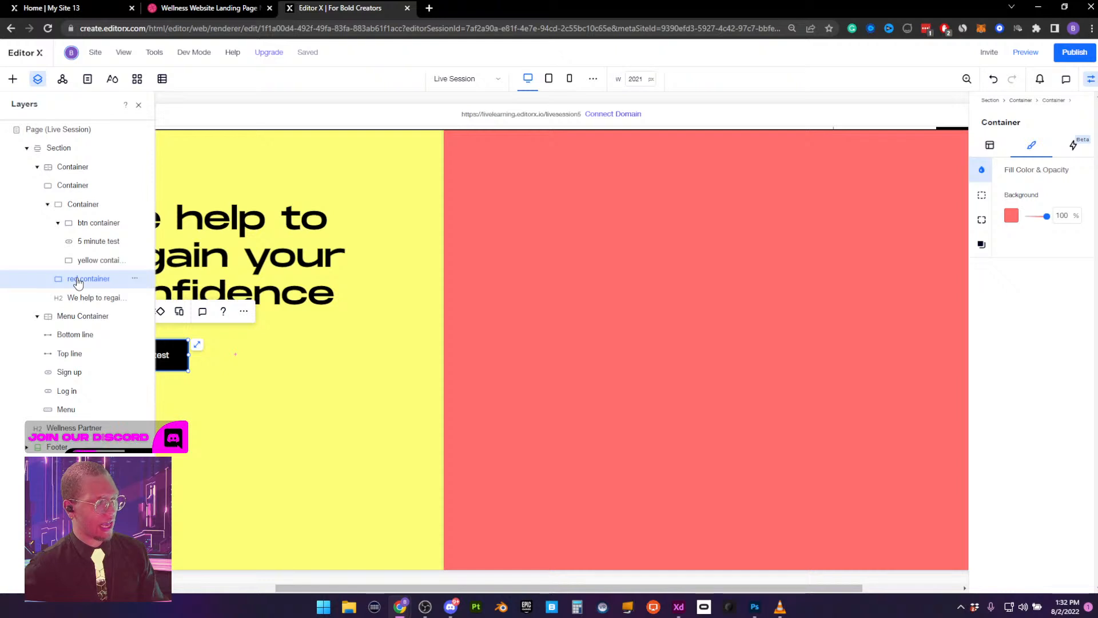
key(Delete)
click(84, 229)
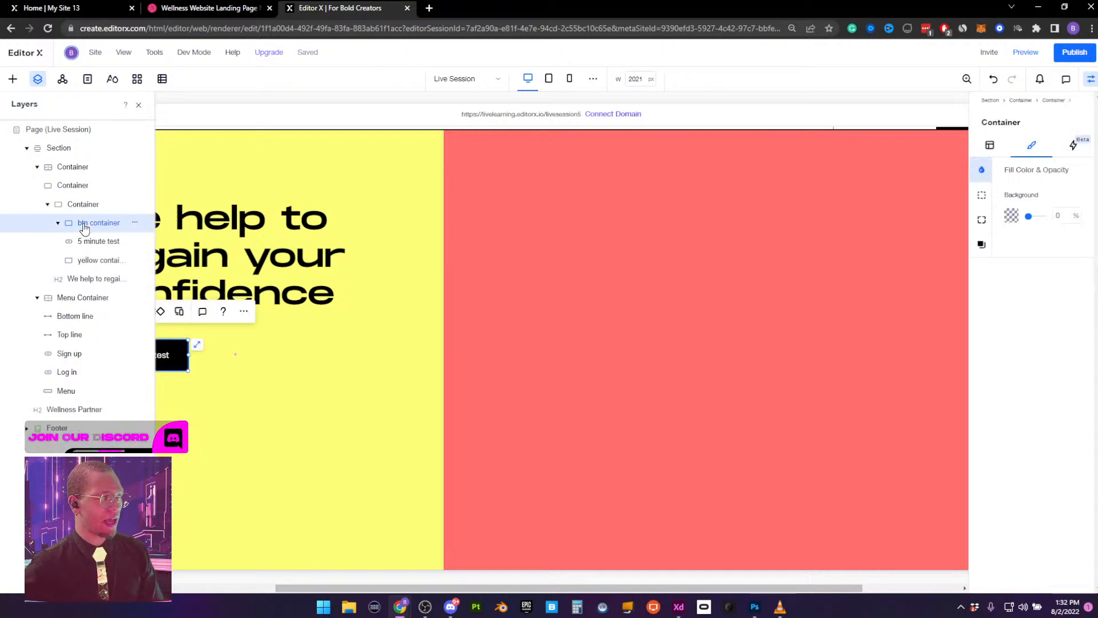
key(ctrl+z)
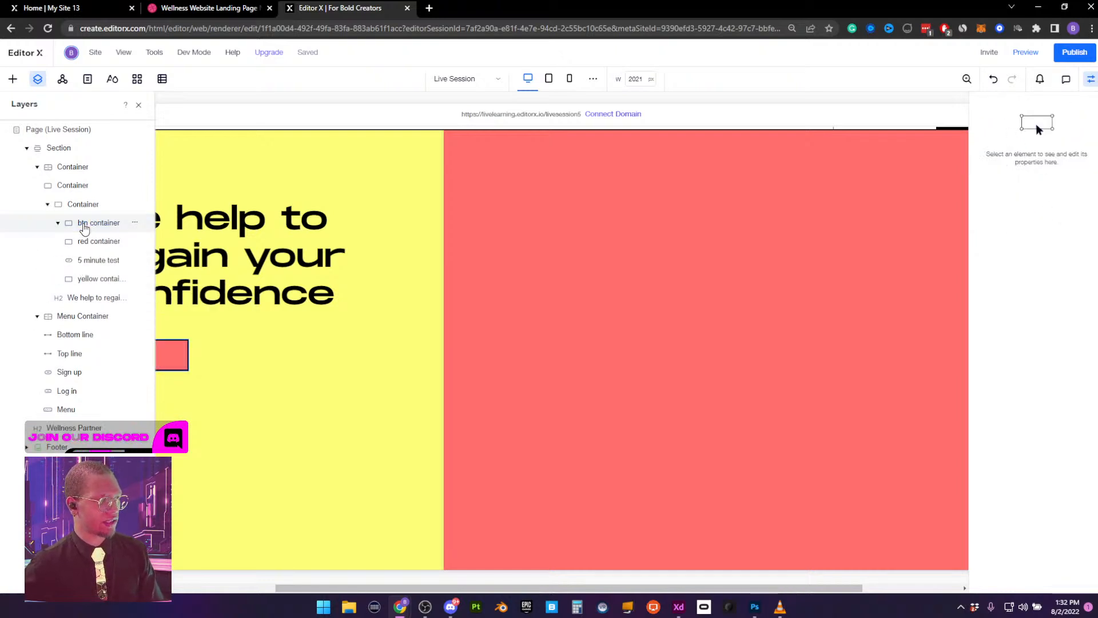
click(83, 242)
drag(93, 245, 85, 285)
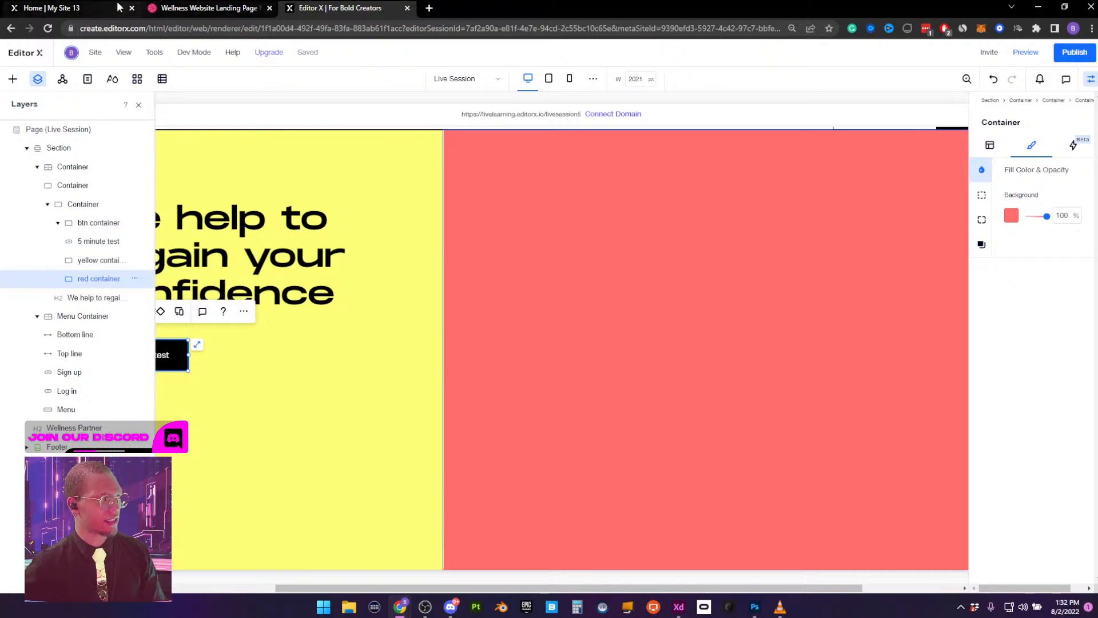
Check the published example page's hero area and return to the editor with the whole button in view
click(69, 6)
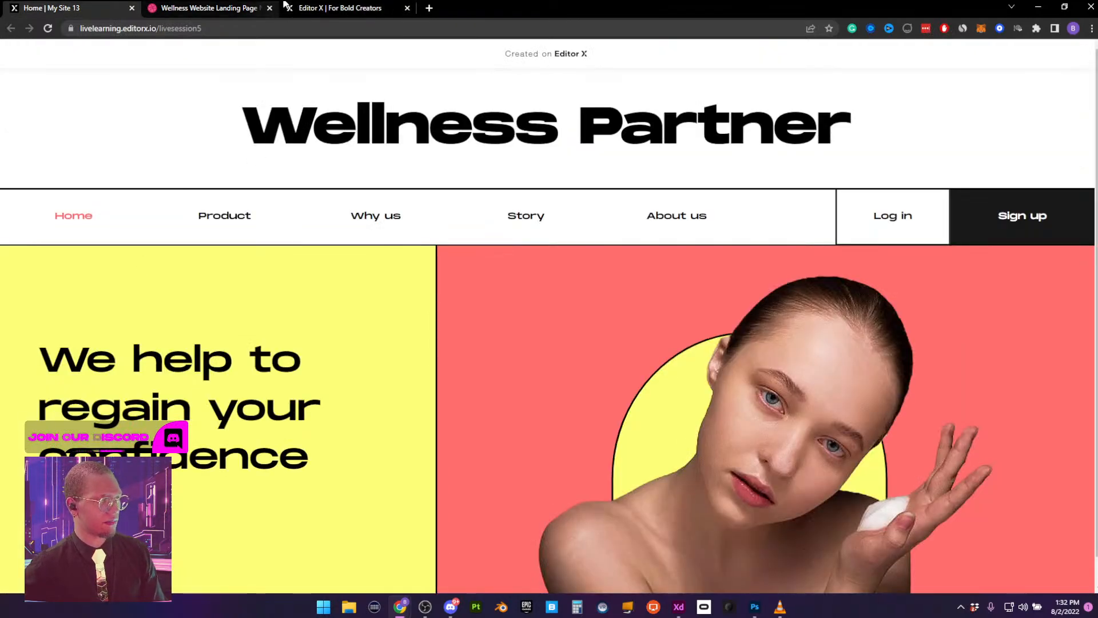
click(339, 7)
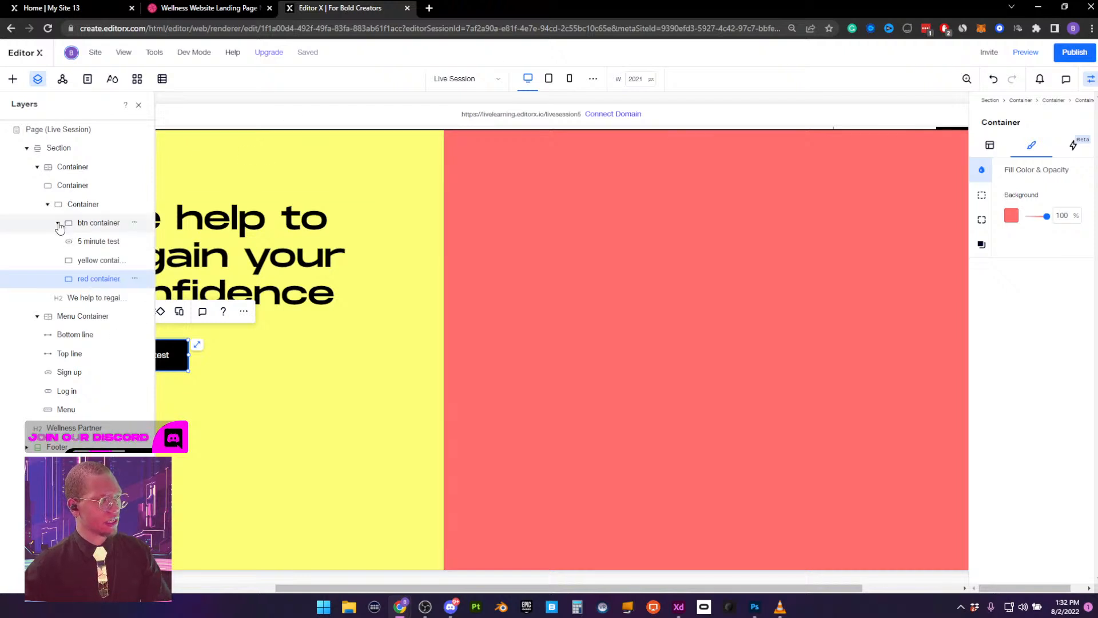
click(139, 106)
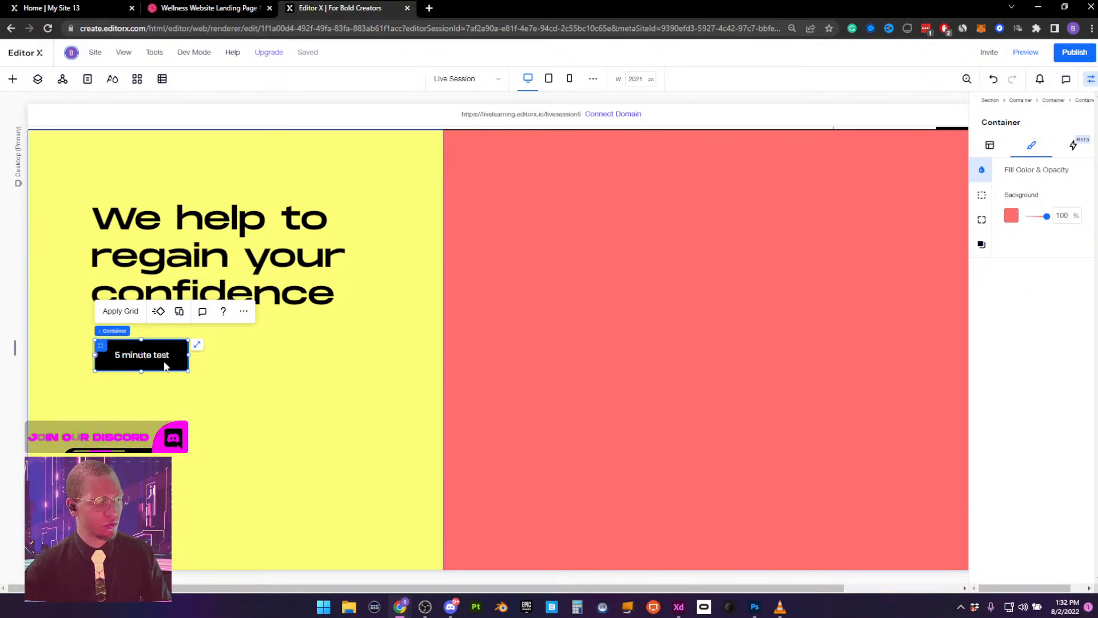
click(1074, 147)
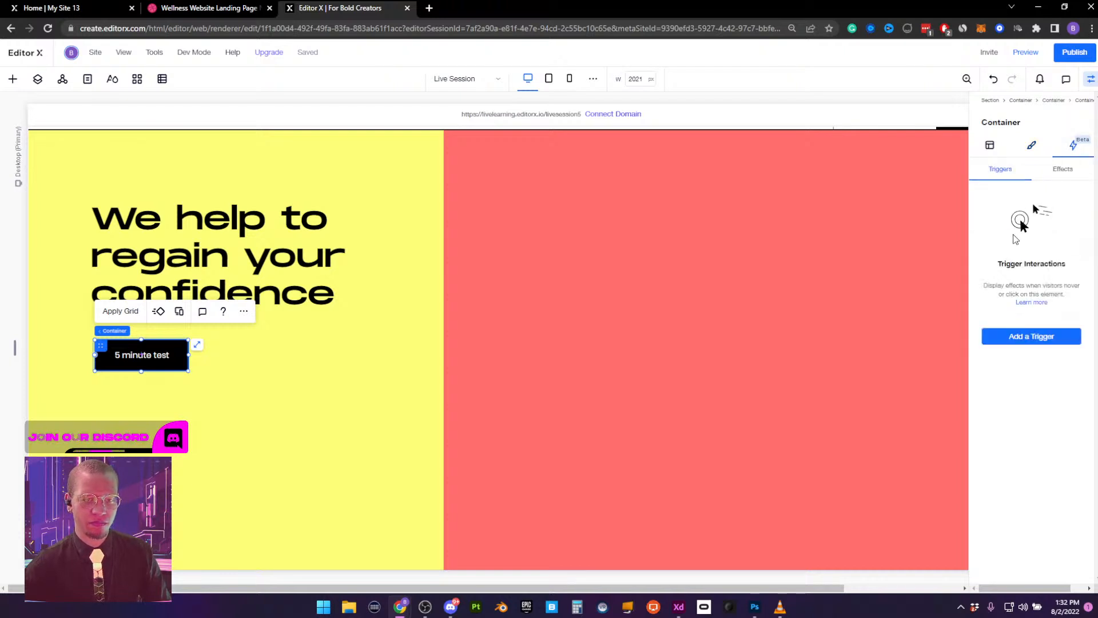
click(1023, 345)
click(1013, 376)
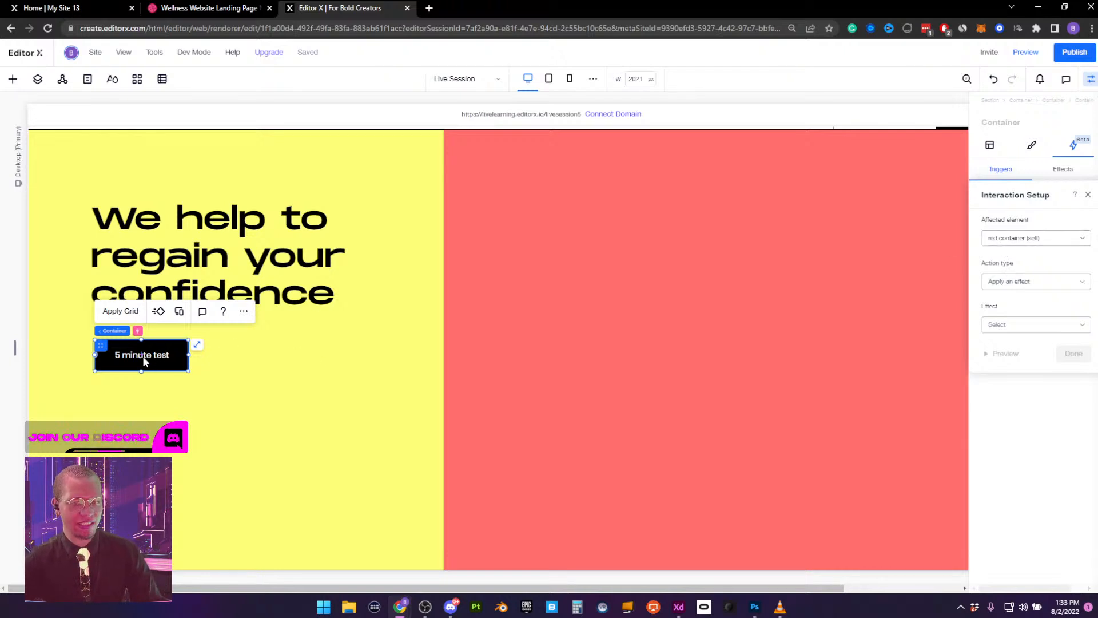
click(1088, 195)
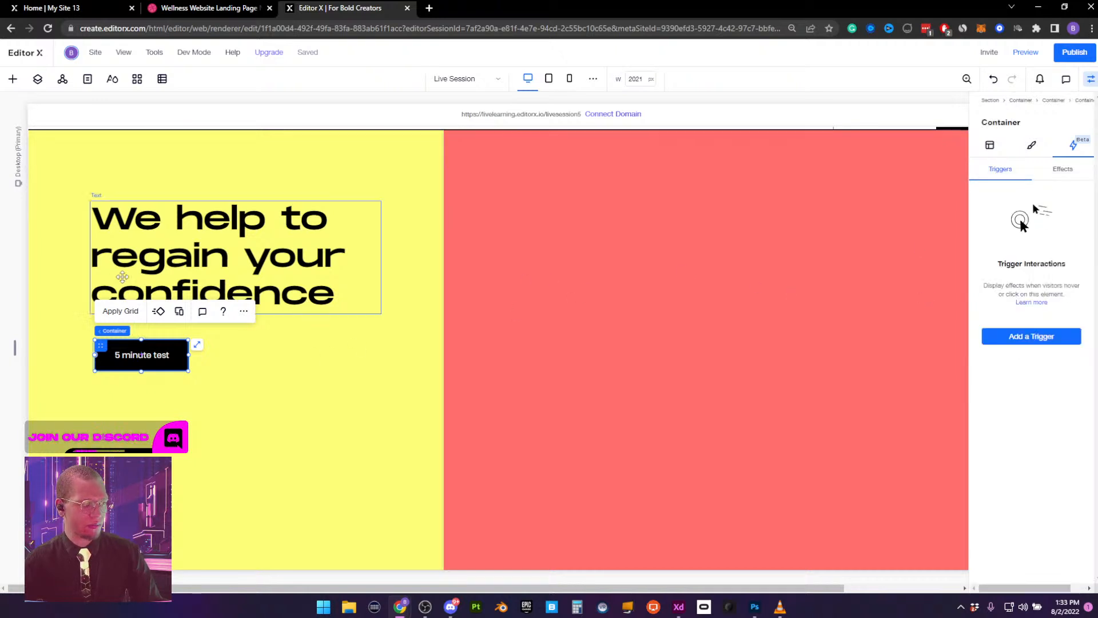
Select btn container and add a Hover trigger to it
click(38, 80)
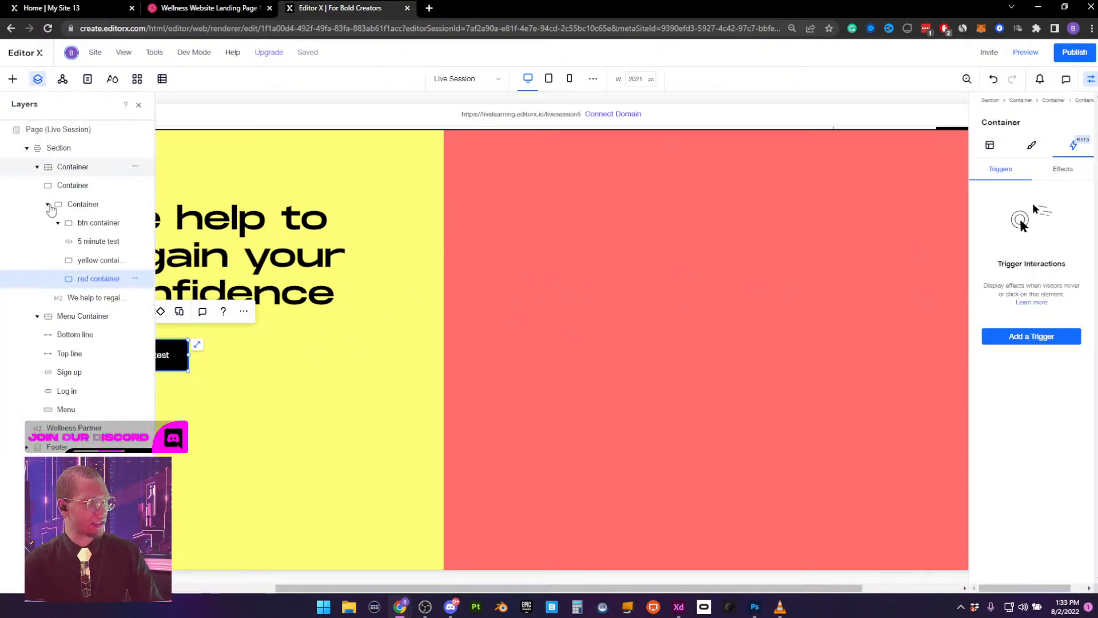
click(88, 226)
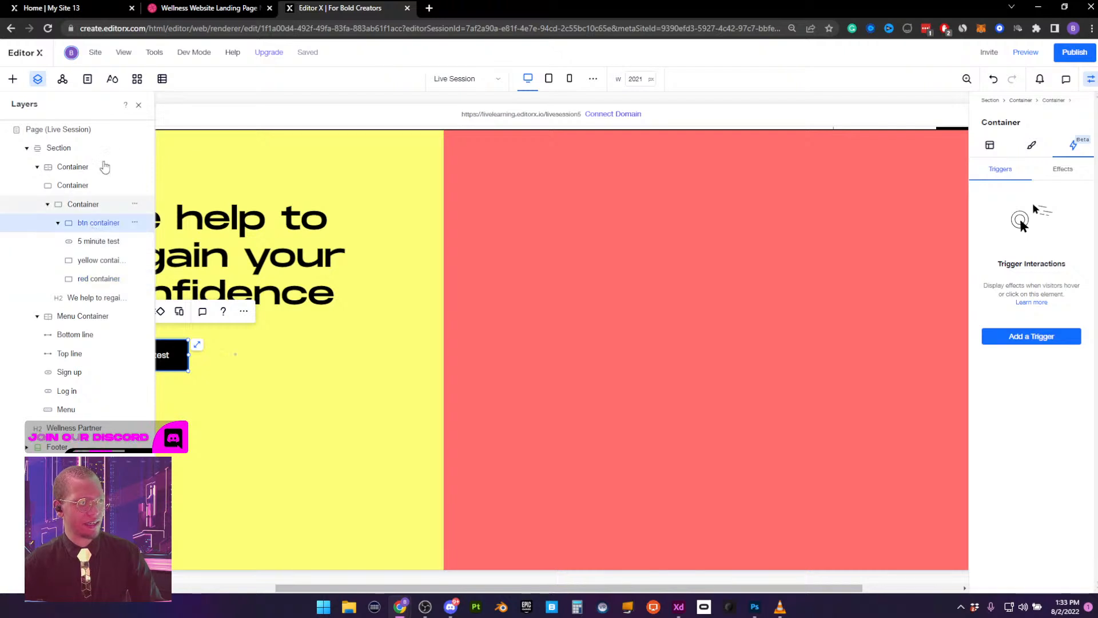
click(139, 105)
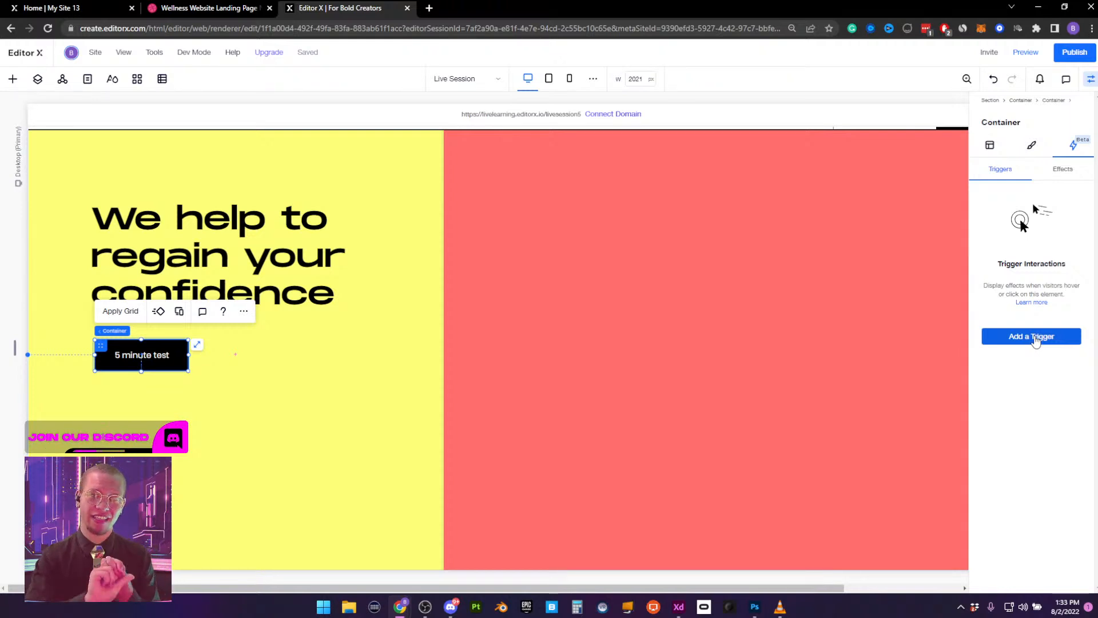
click(1035, 341)
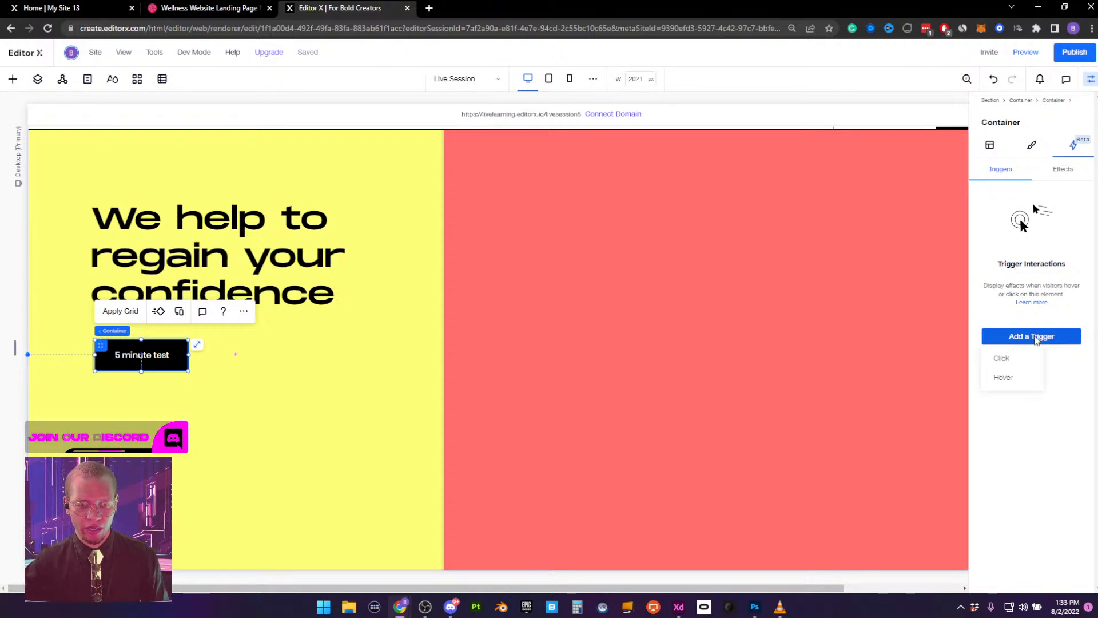
click(1001, 374)
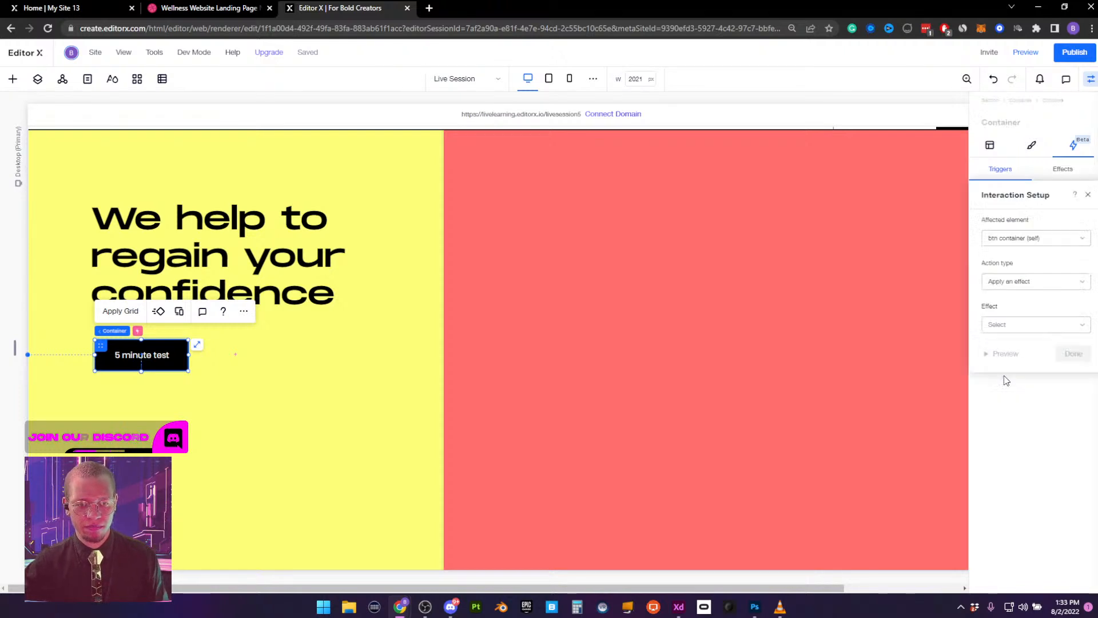
Choose the yellow container as the affected element of the hover interaction
click(1022, 241)
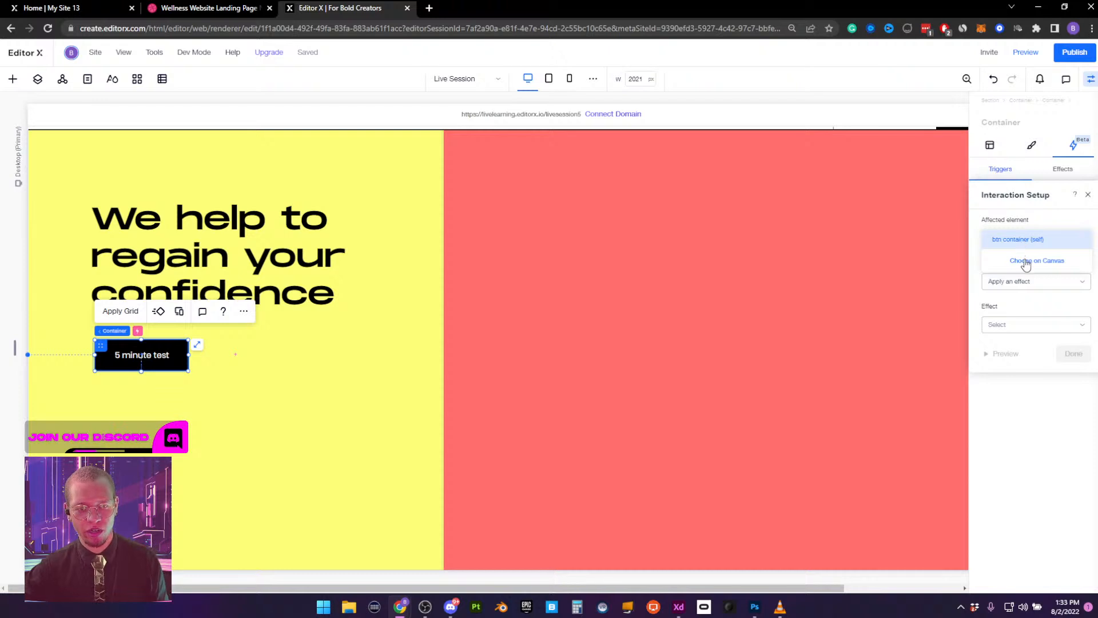
click(1025, 261)
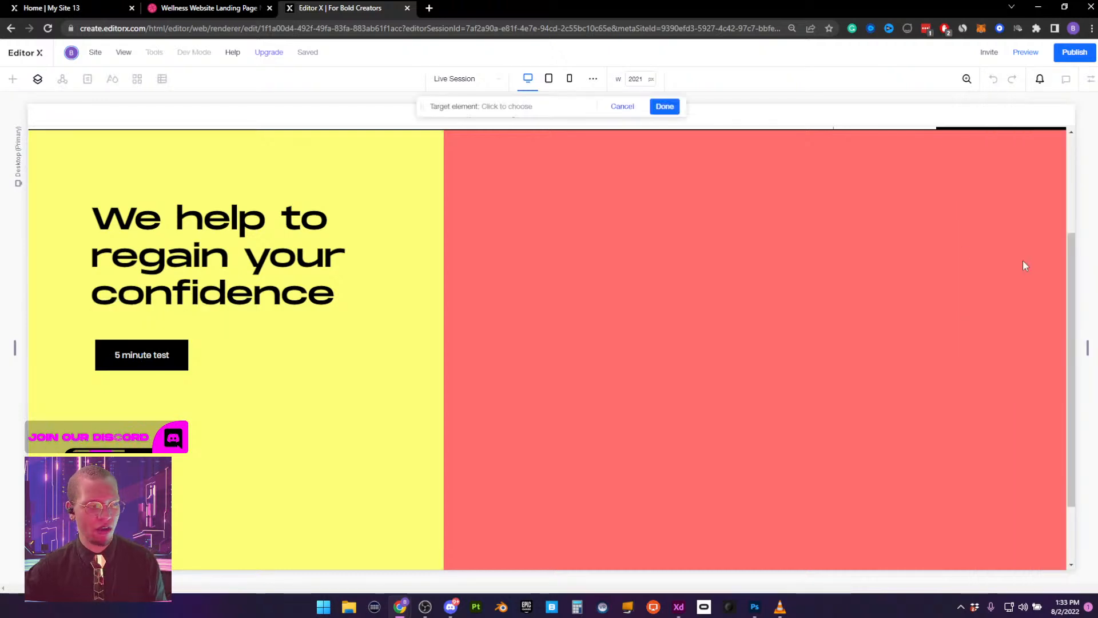
click(39, 81)
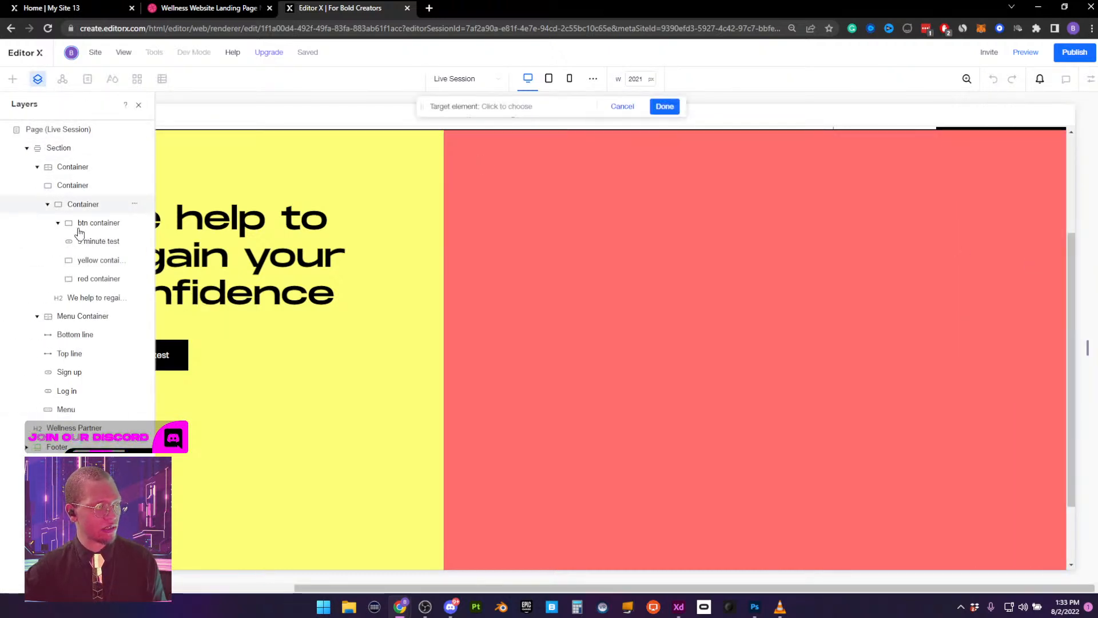
click(97, 262)
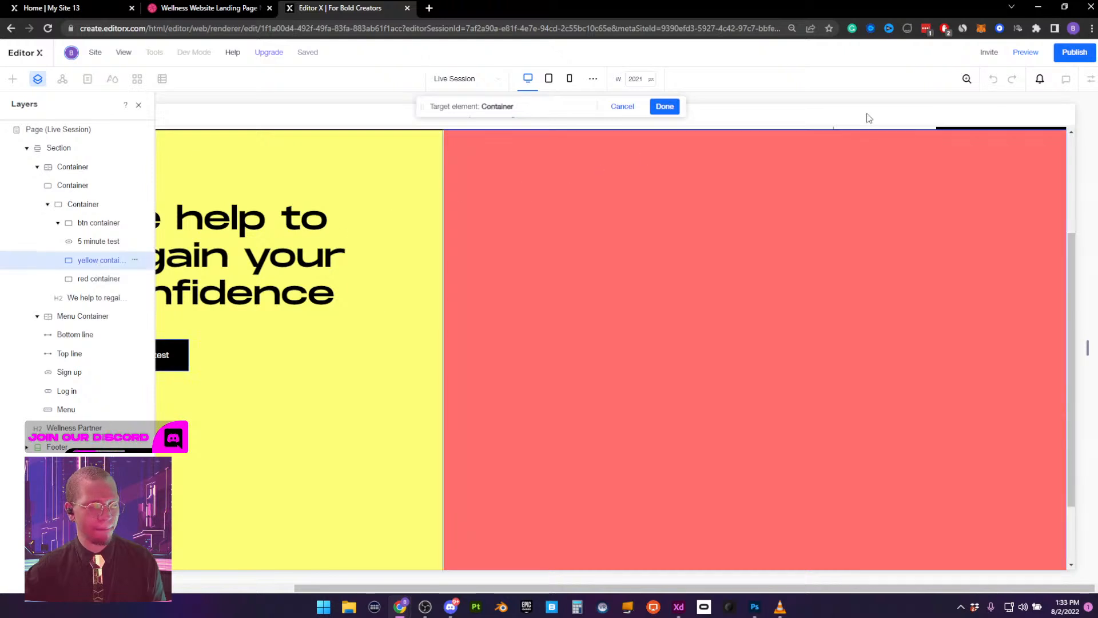
click(665, 107)
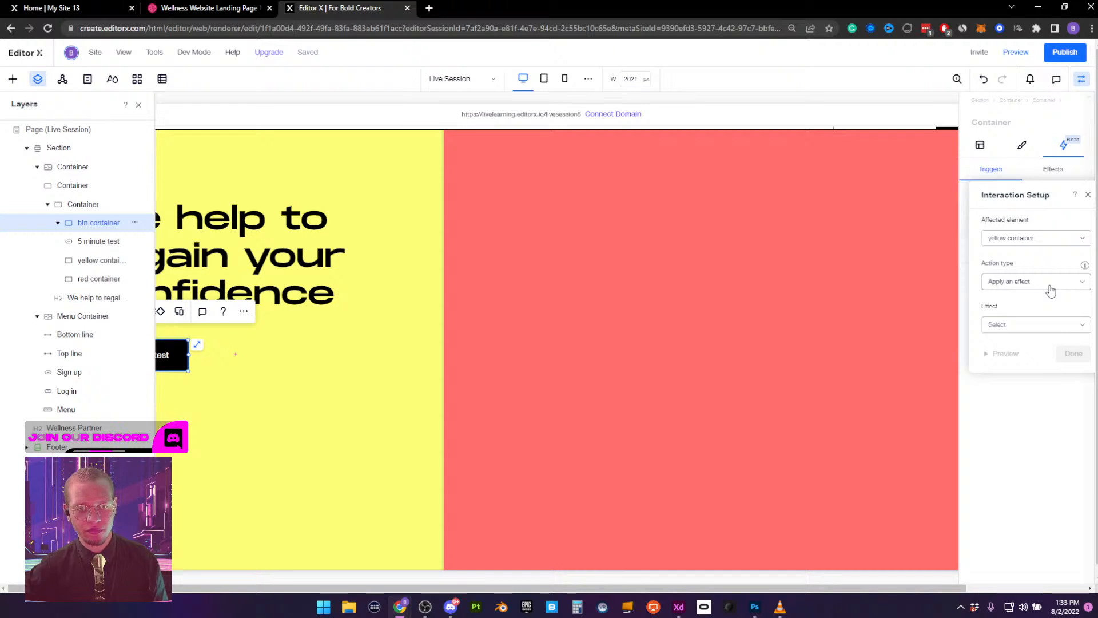
Create a custom effect named "yellow container move" for the interaction and start designing it
click(1055, 325)
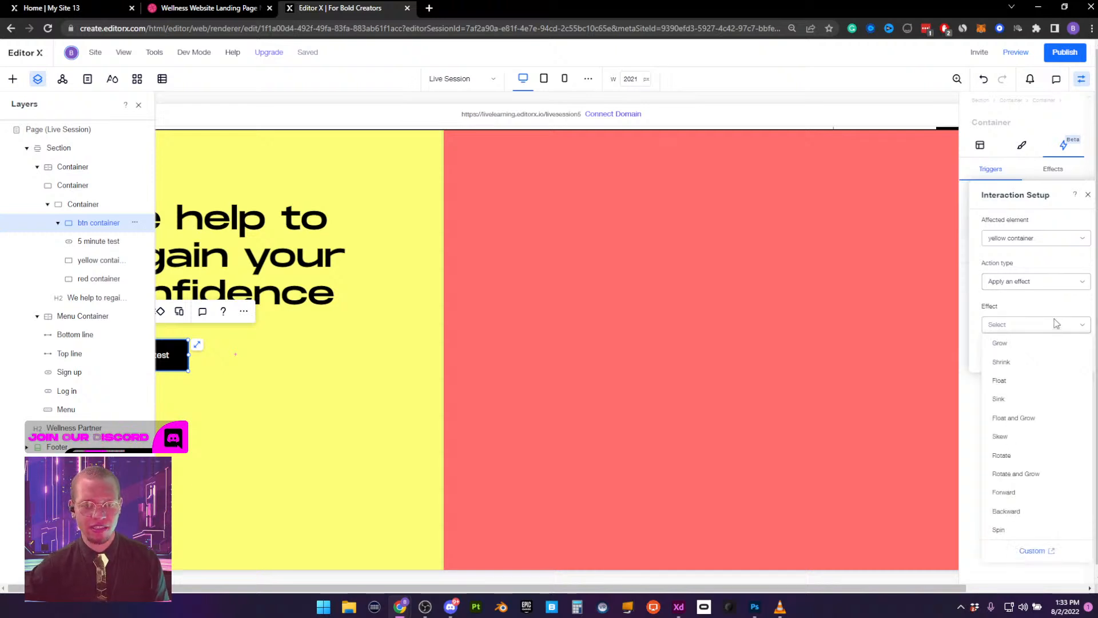
click(1044, 554)
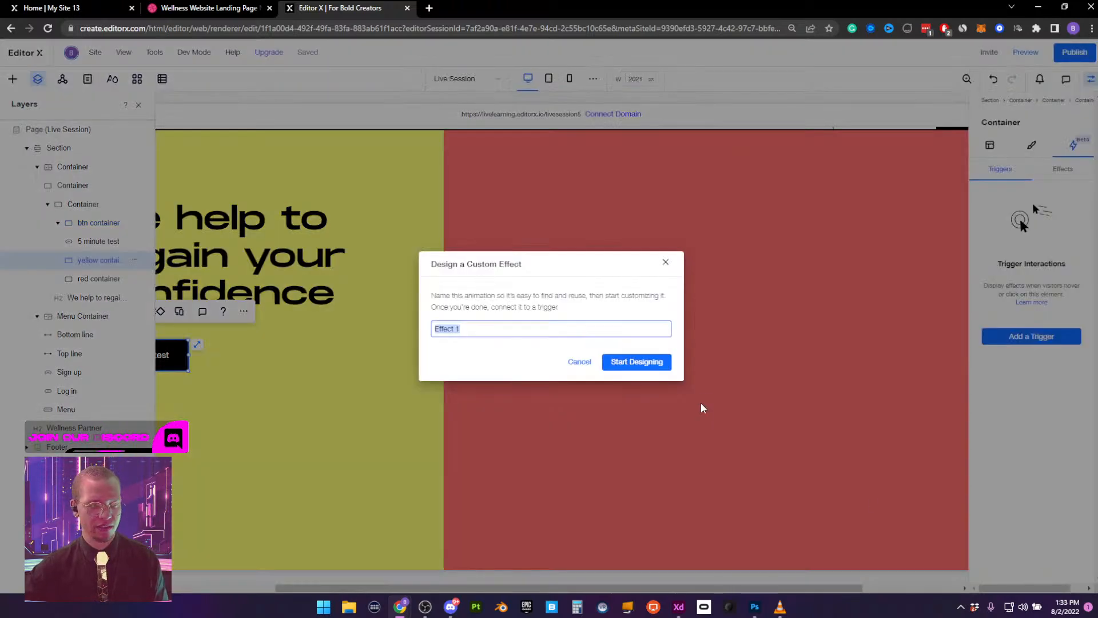
text(yellow container)
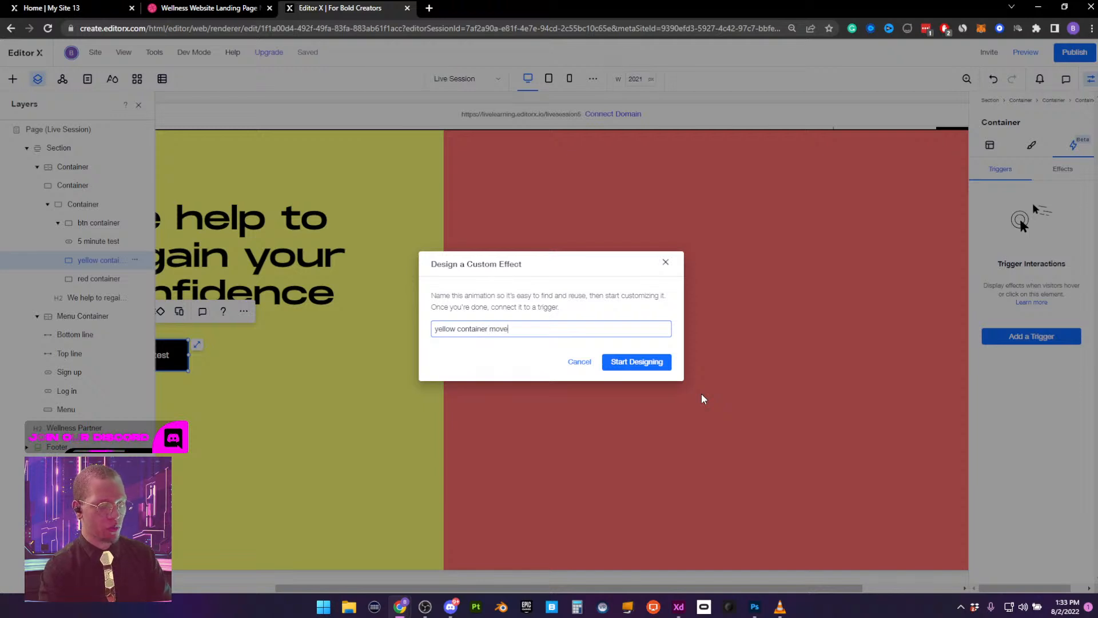
click(632, 361)
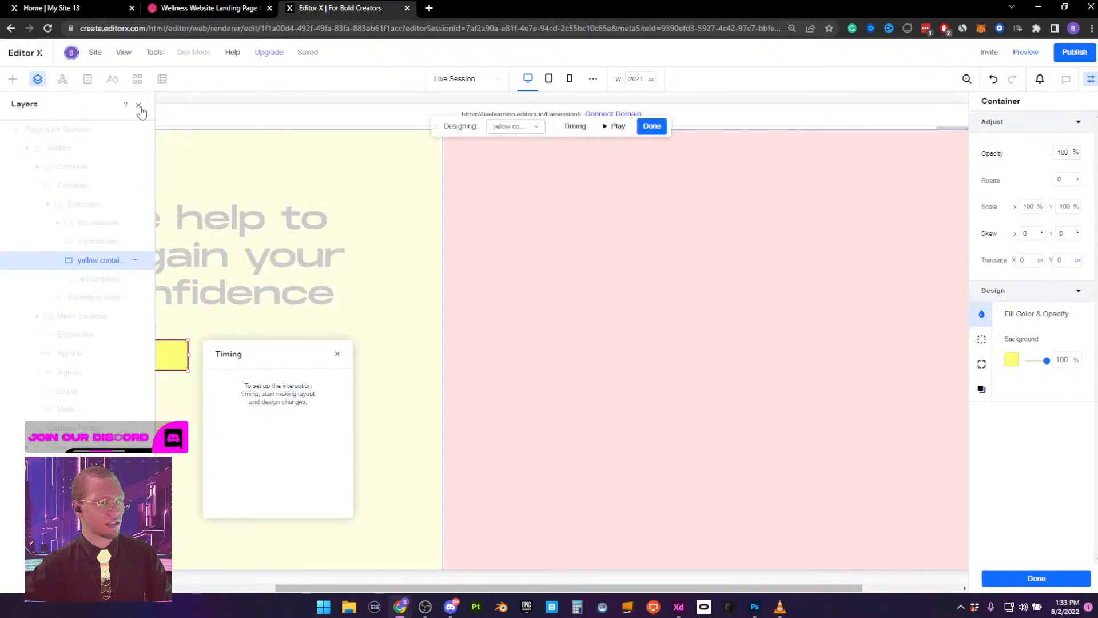
click(138, 107)
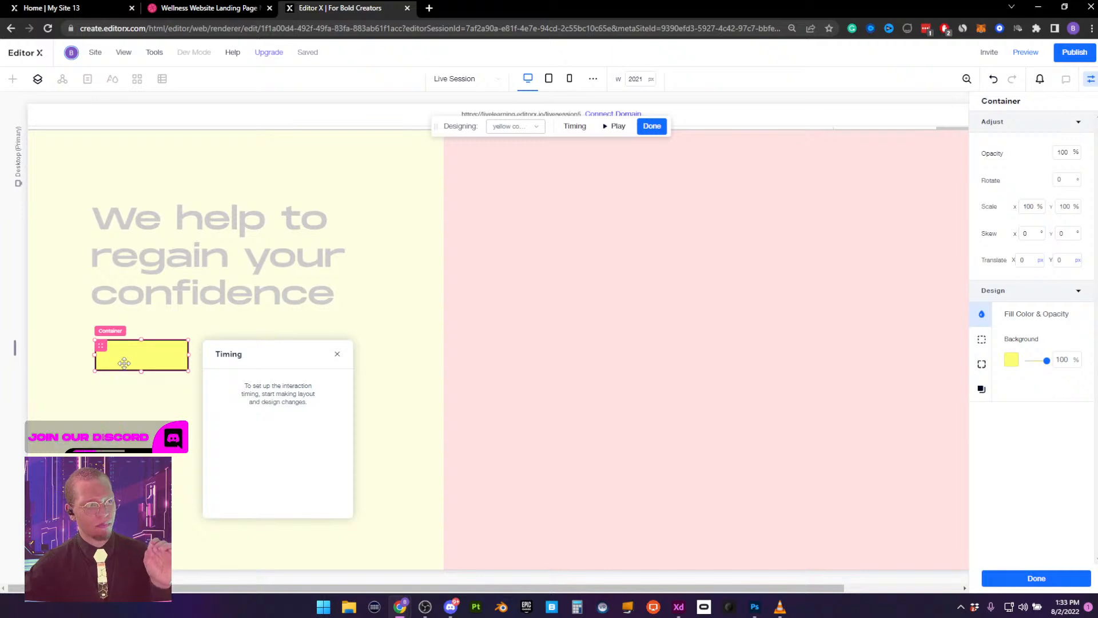
Set the yellow container's translation in the effect to 5 px on both X and Y
click(1035, 262)
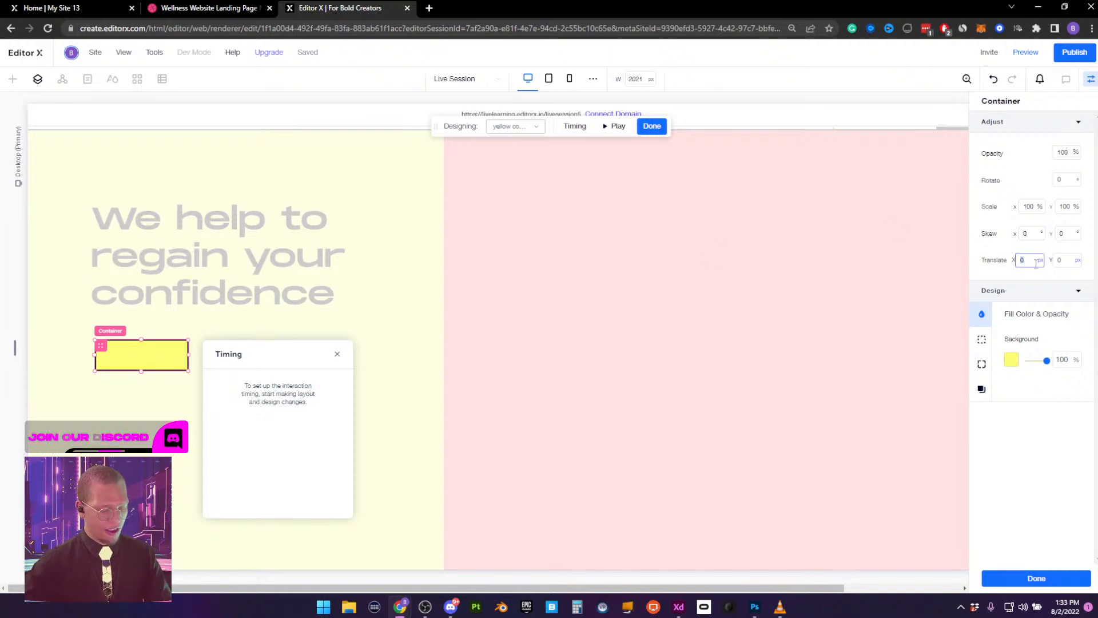
text(5)
key(Return)
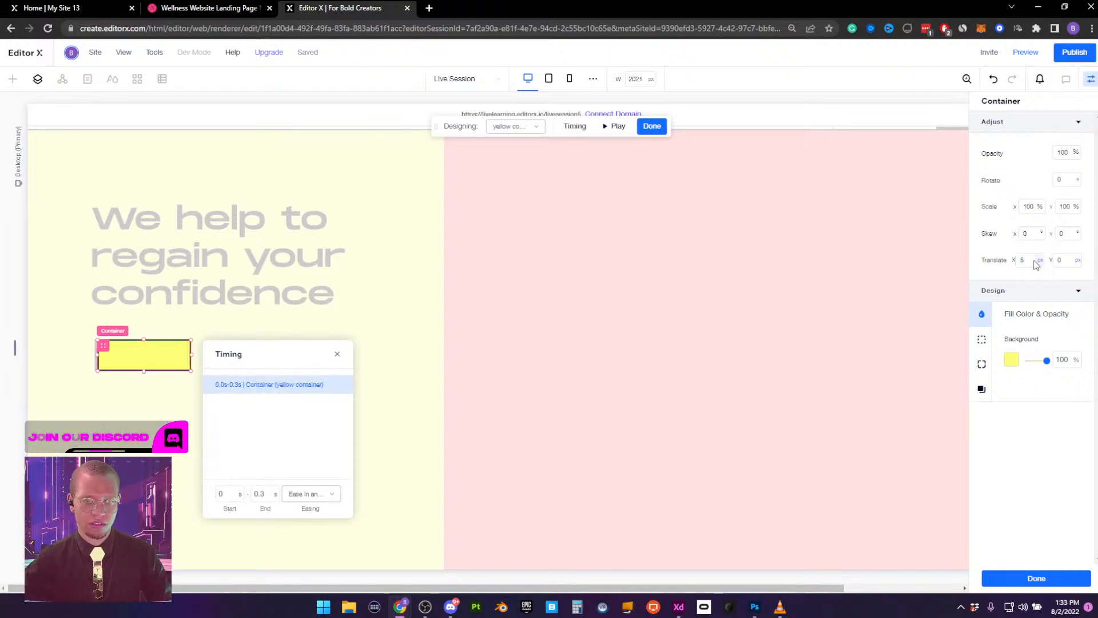
click(1064, 261)
text(5)
key(Return)
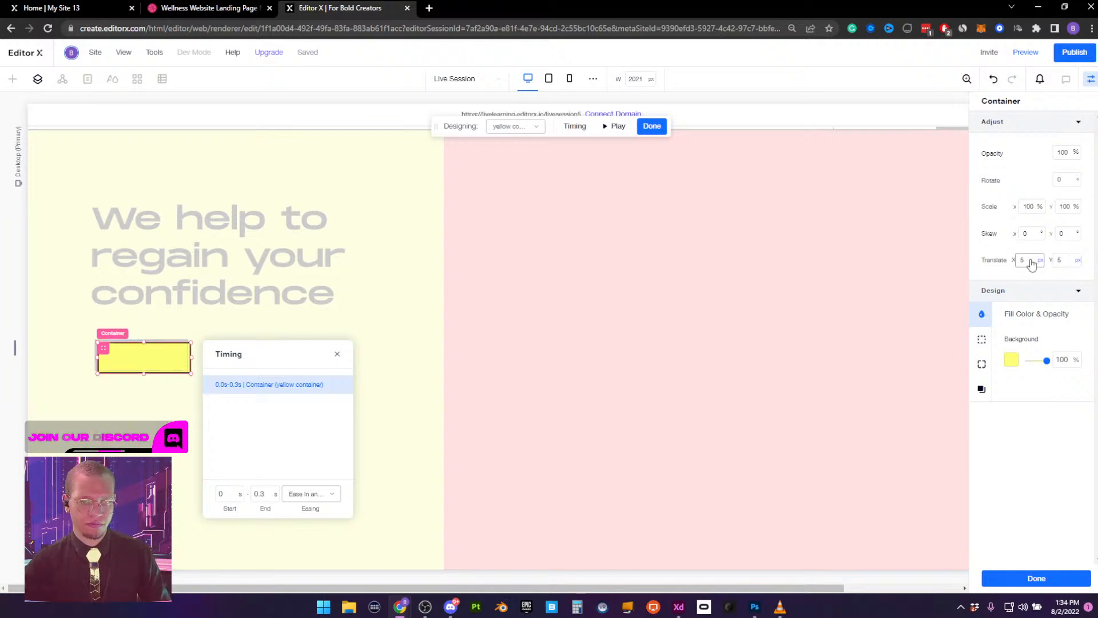
Set the yellow container's translation to 6 px on both X and Y and finish designing the effect
text(6)
click(1061, 260)
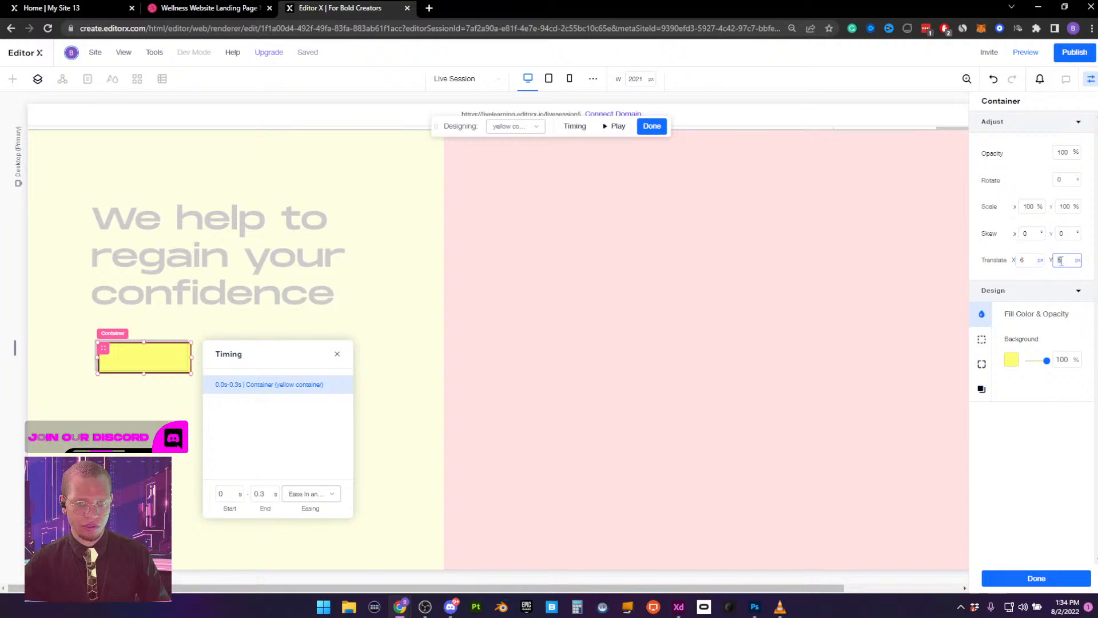
text(6)
key(Return)
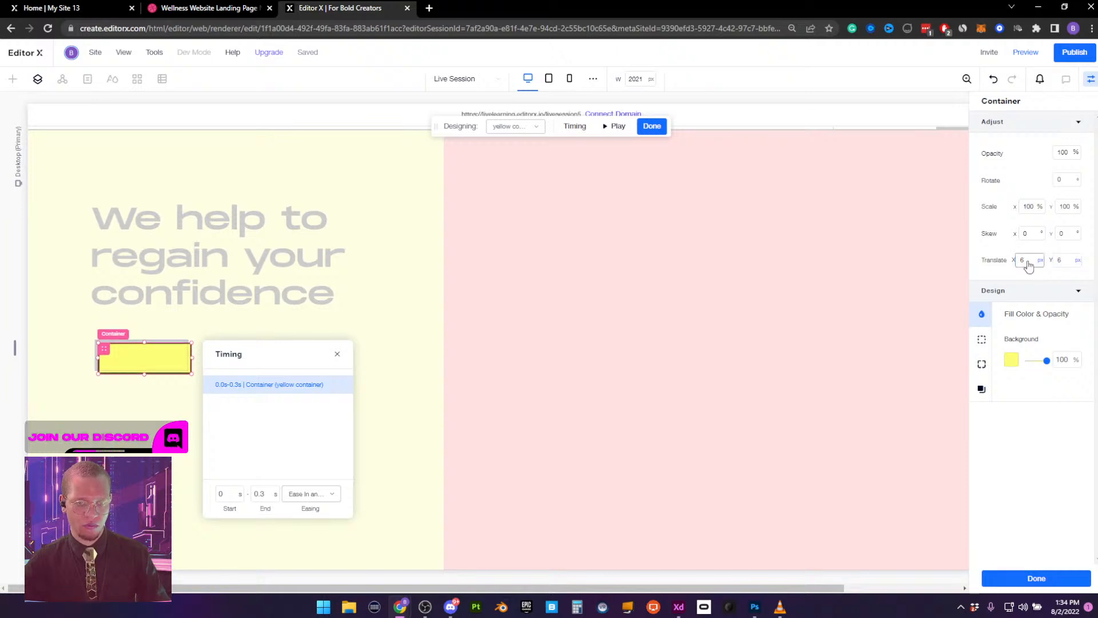
click(1036, 579)
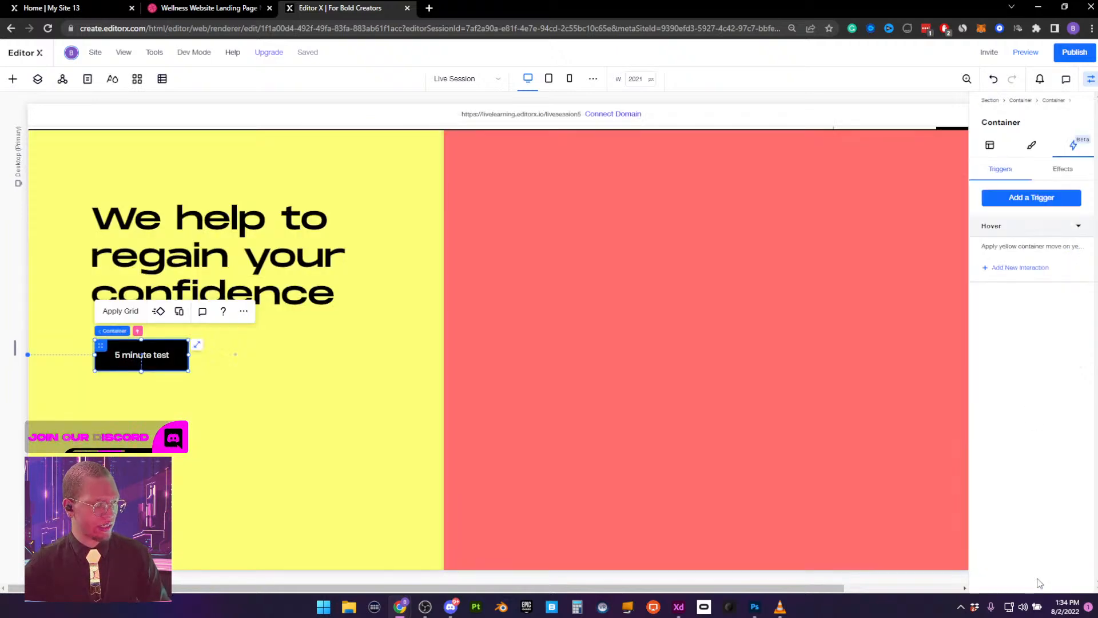
Add a second interaction to the button container's hover trigger with the red container as its affected element
click(1021, 269)
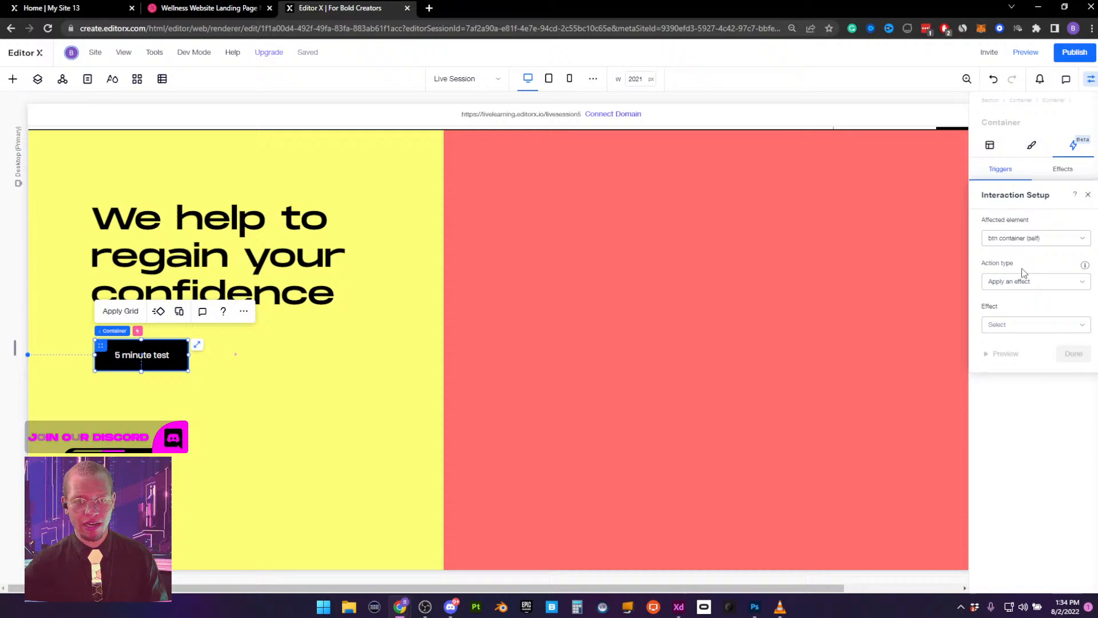
click(997, 243)
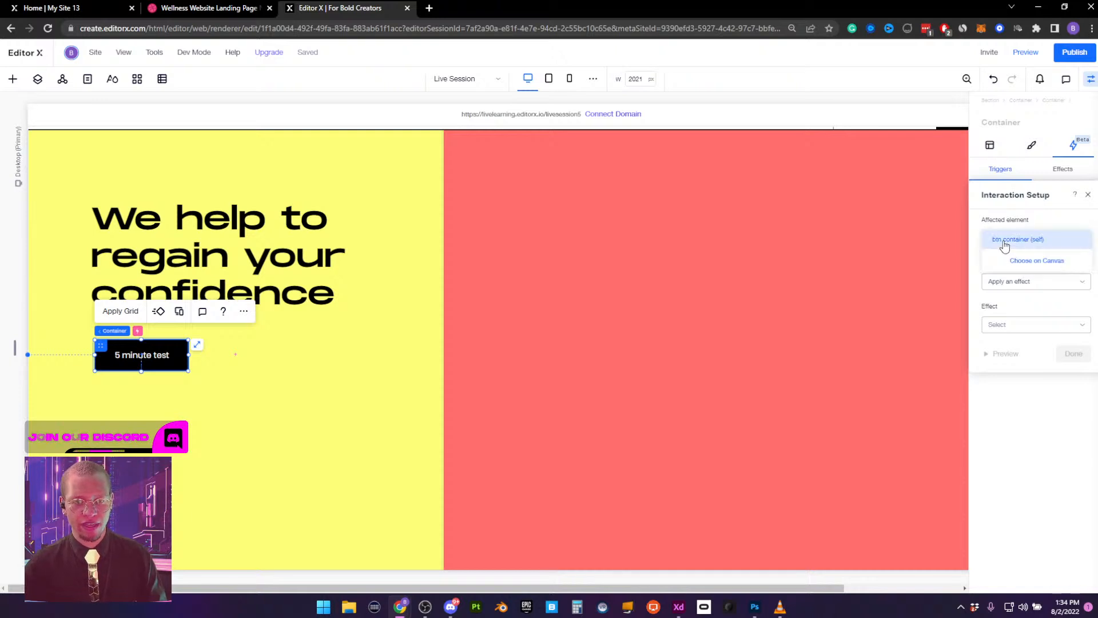
click(1018, 261)
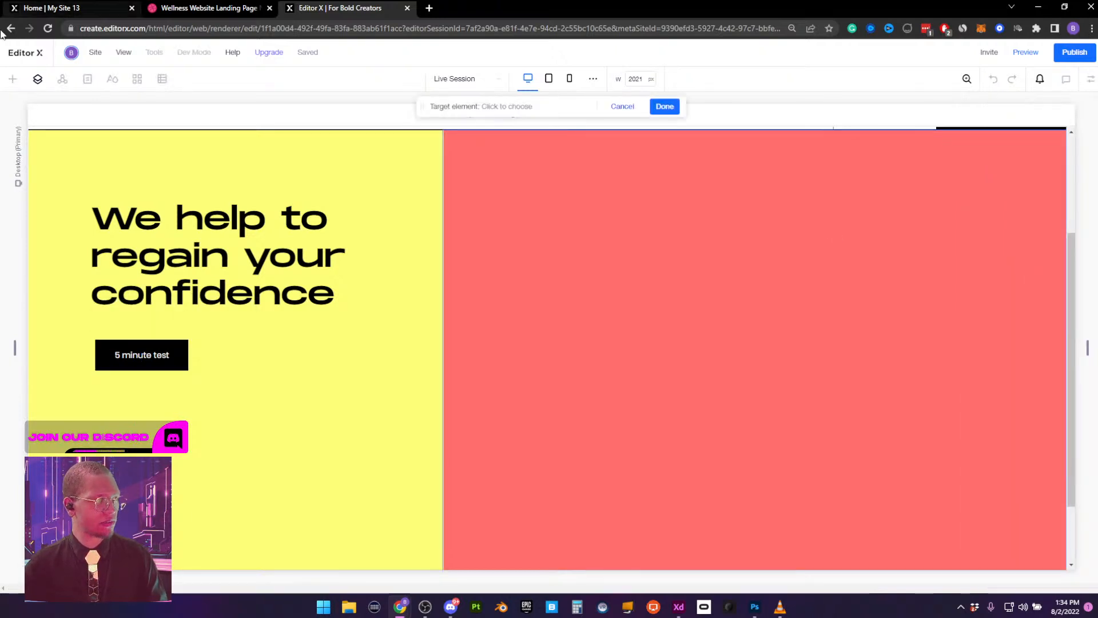
click(38, 79)
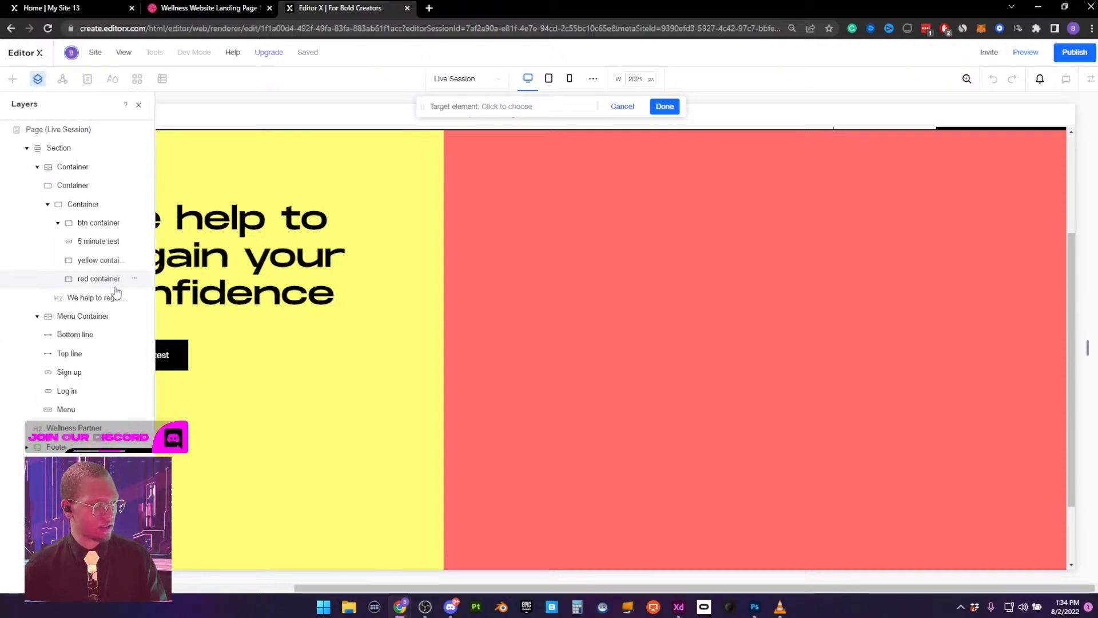
click(101, 278)
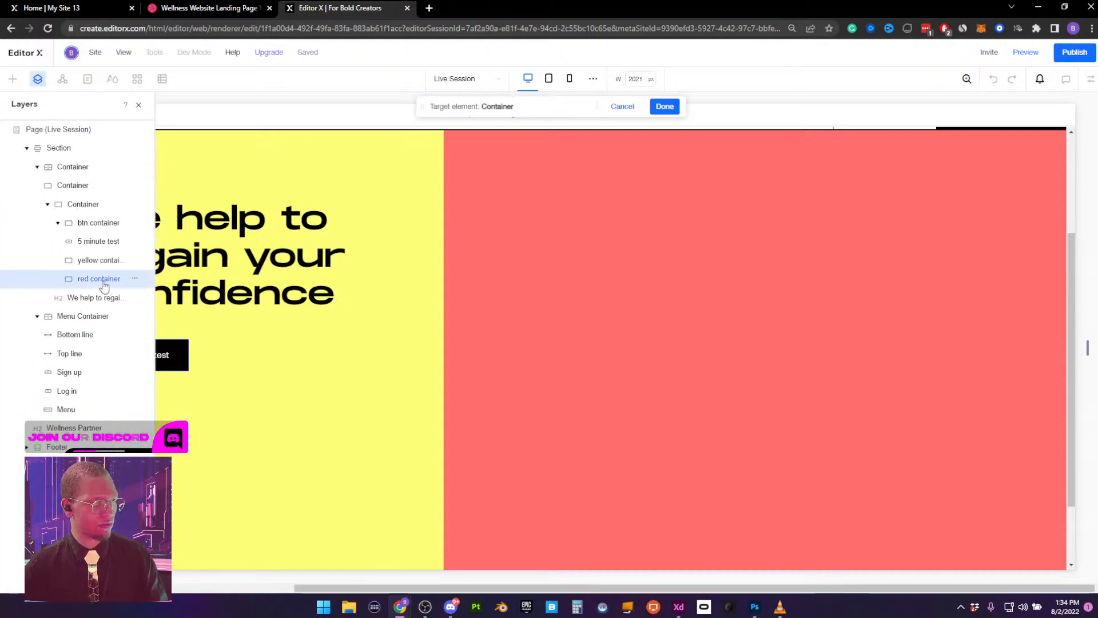
click(665, 106)
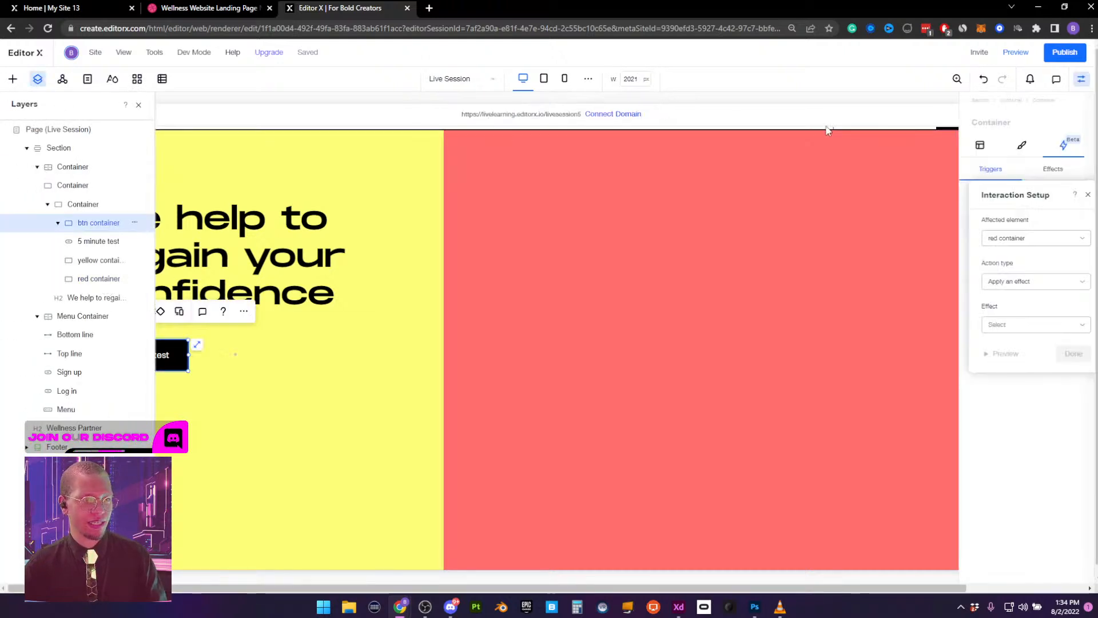
Create a custom effect named "red container move" for the interaction and start designing it
click(1014, 325)
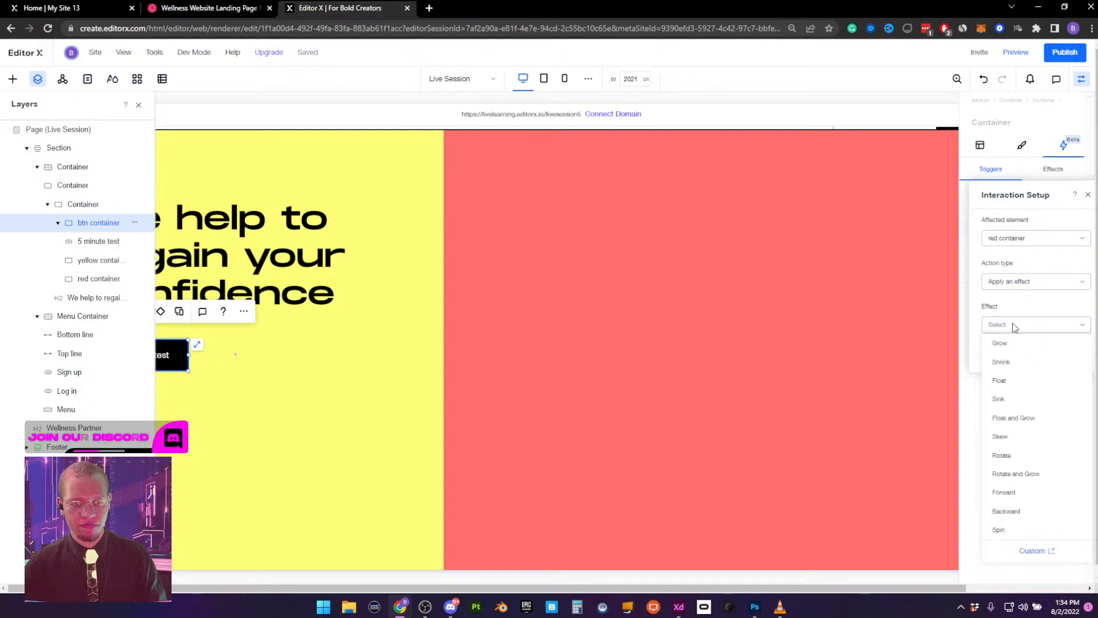
click(1033, 551)
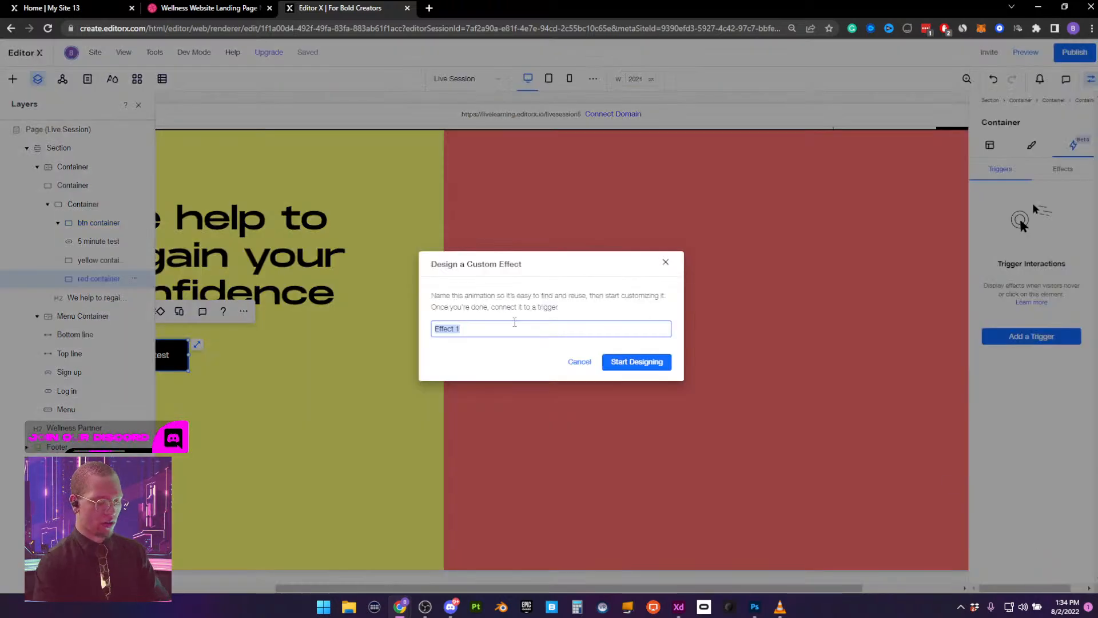
text(red container)
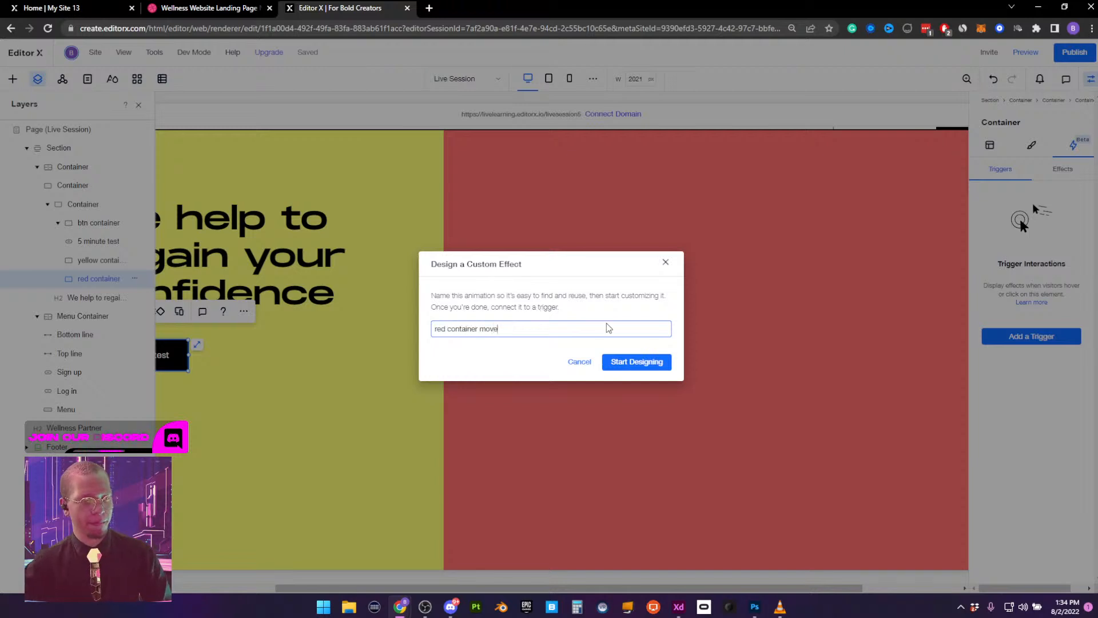
click(632, 365)
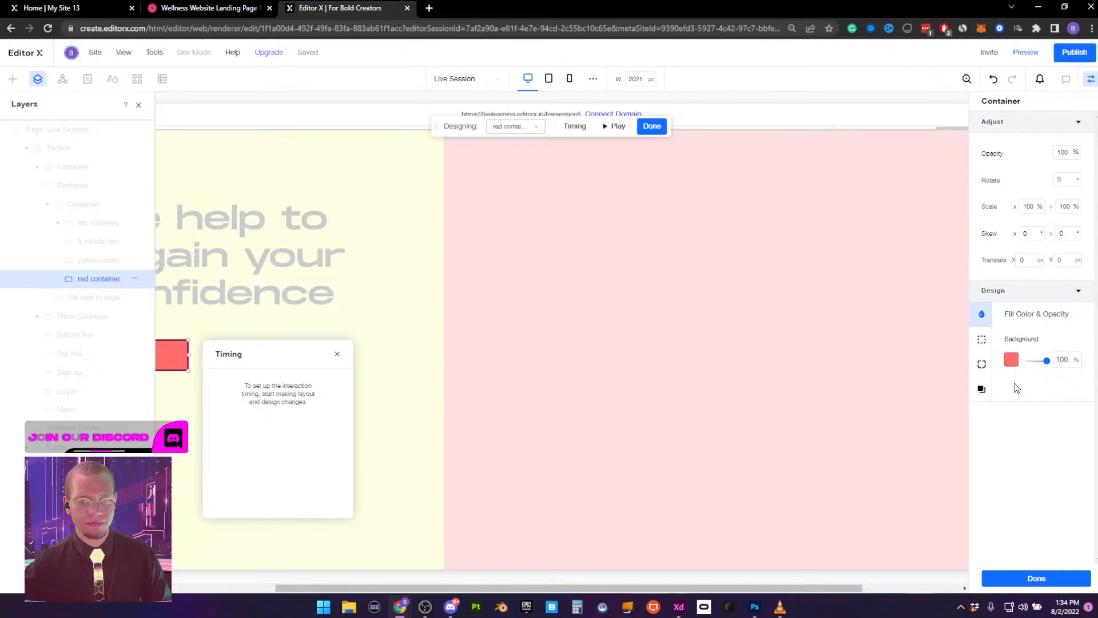
Set the red container's translation in the effect to 12 px on both X and Y and preview the button's hover
click(139, 105)
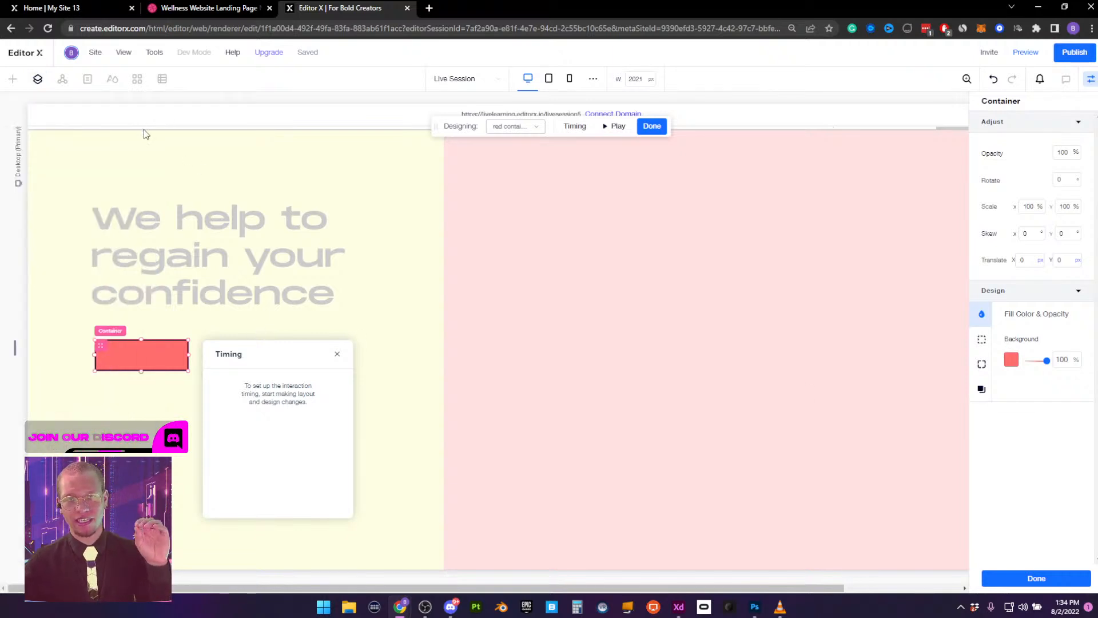
click(1028, 258)
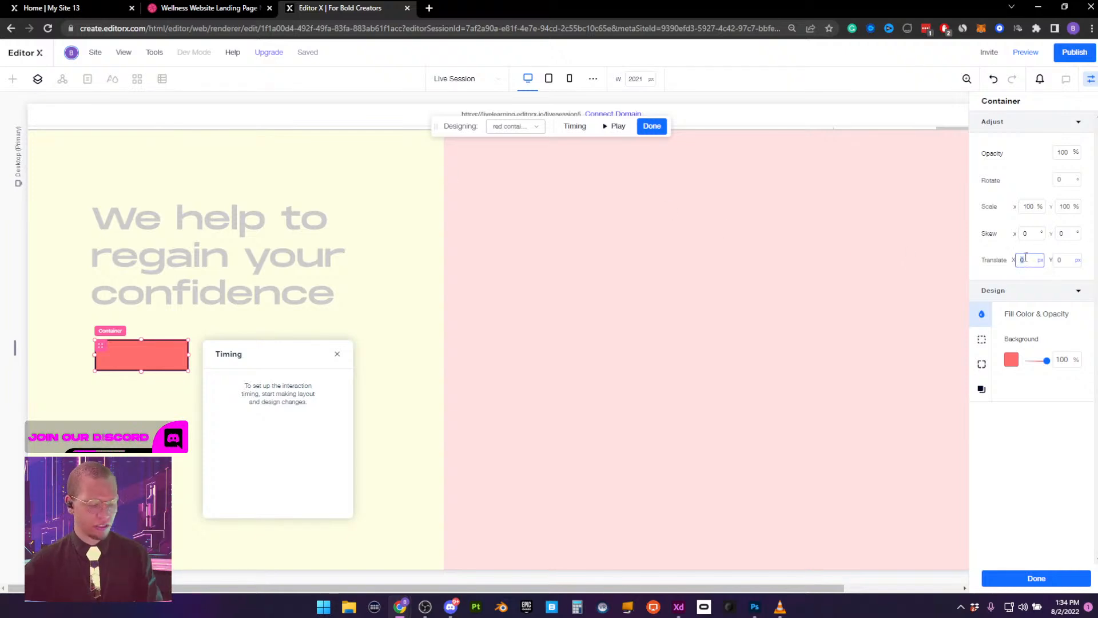
text(12)
key(Return)
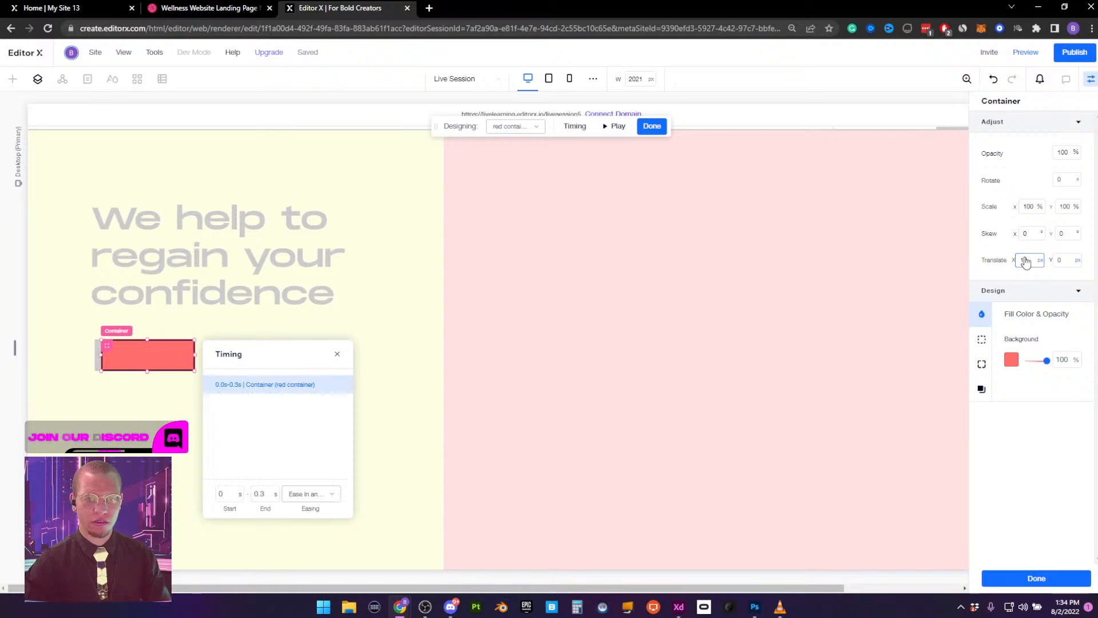
click(1066, 263)
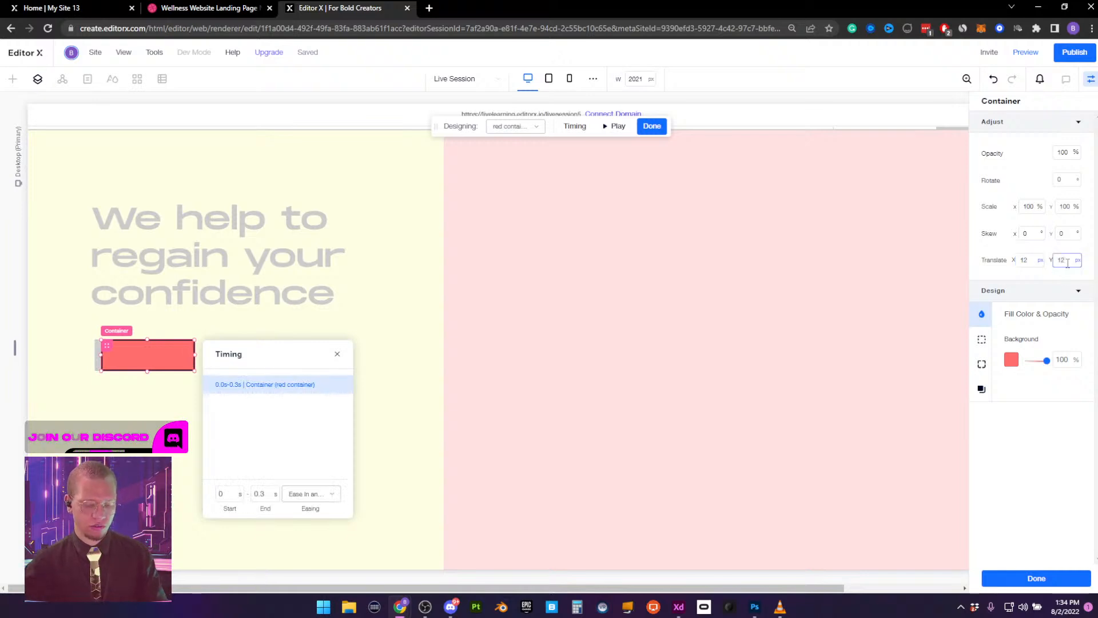
text(12)
key(Return)
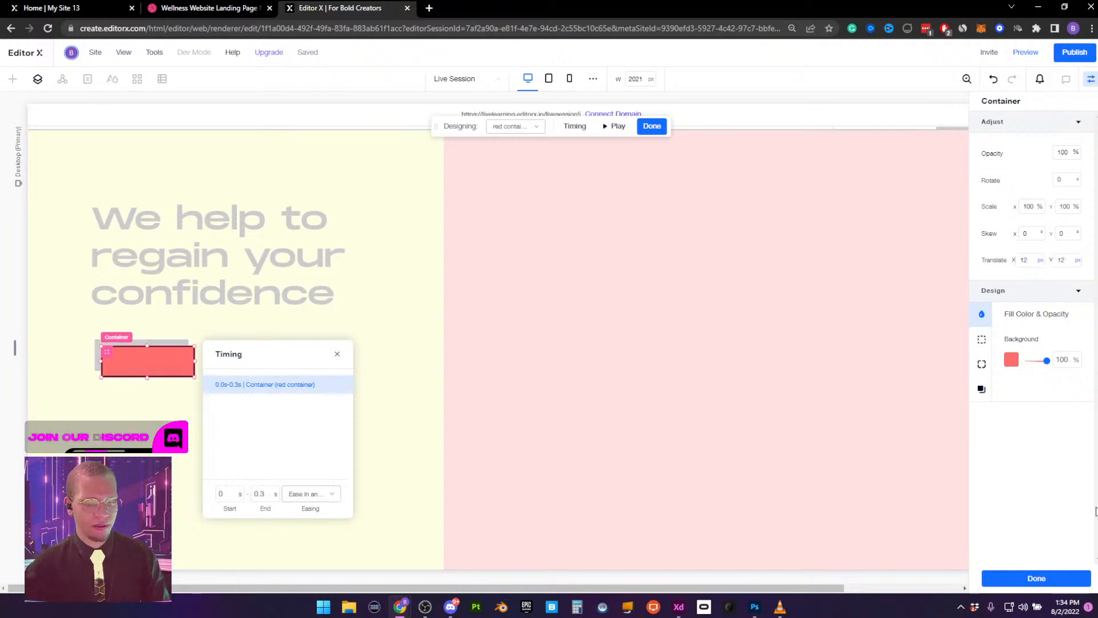
click(1065, 578)
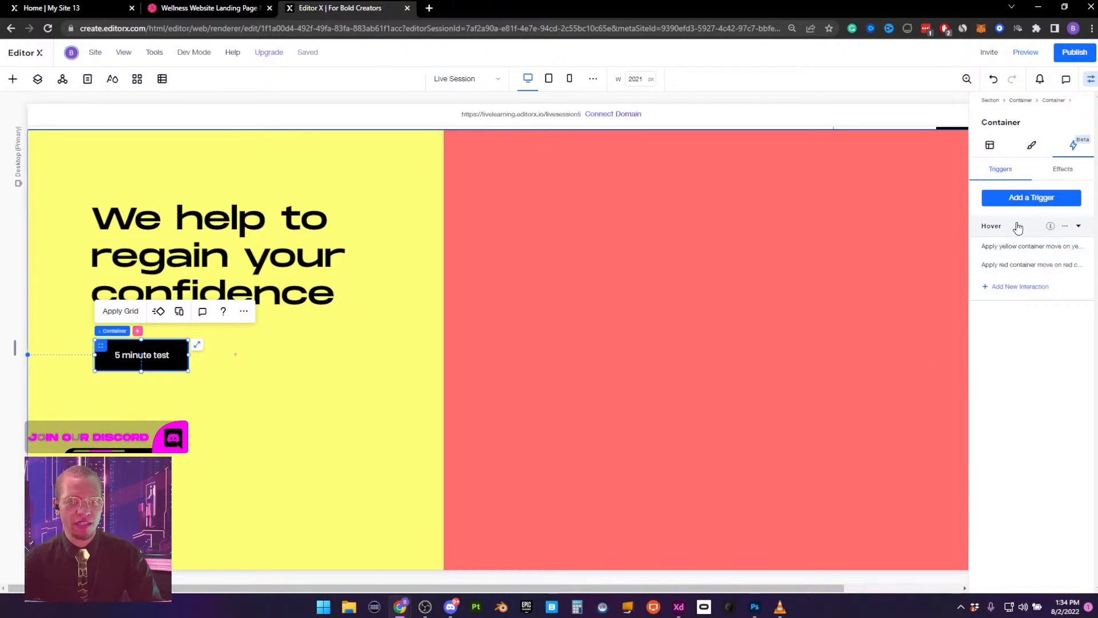
click(1025, 52)
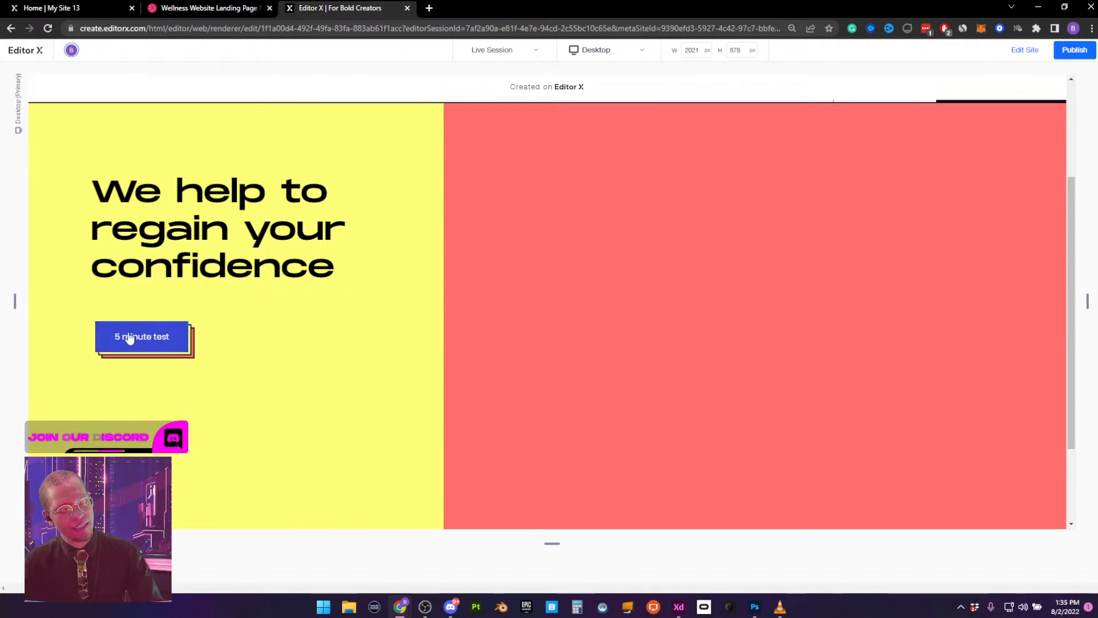
click(1024, 51)
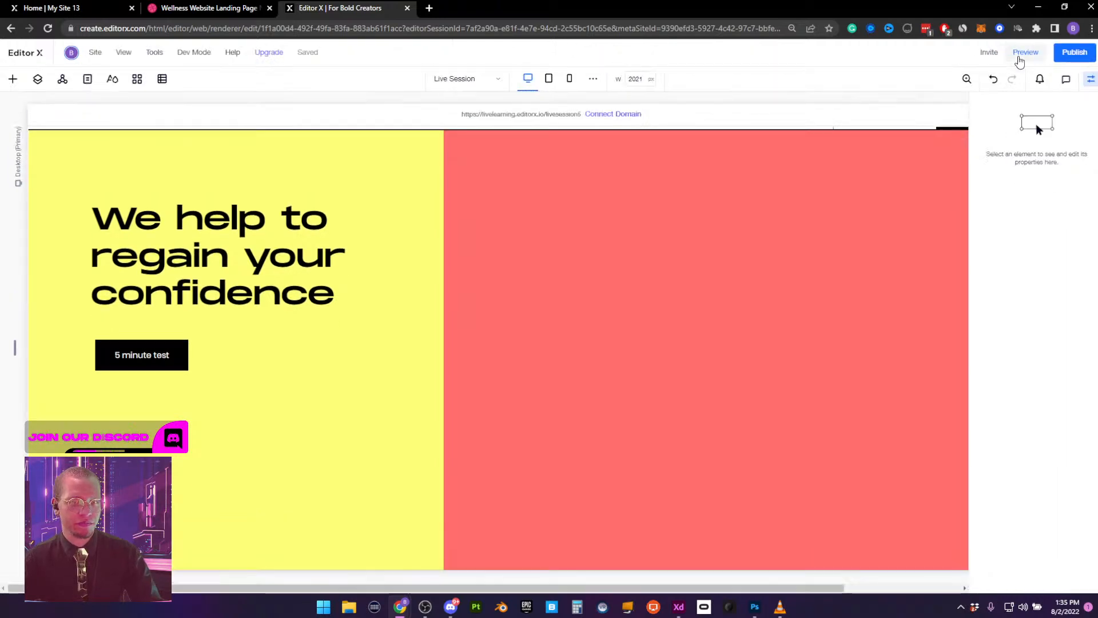
Change the "5 minute test" button's hover background to black (#000000) and preview the page
click(142, 357)
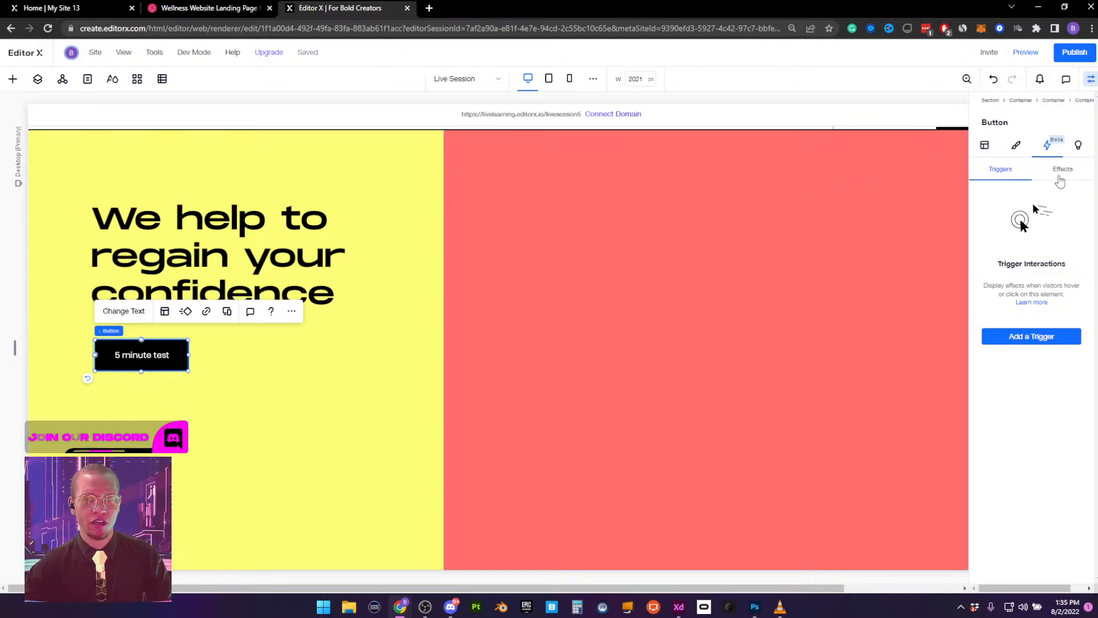
click(991, 150)
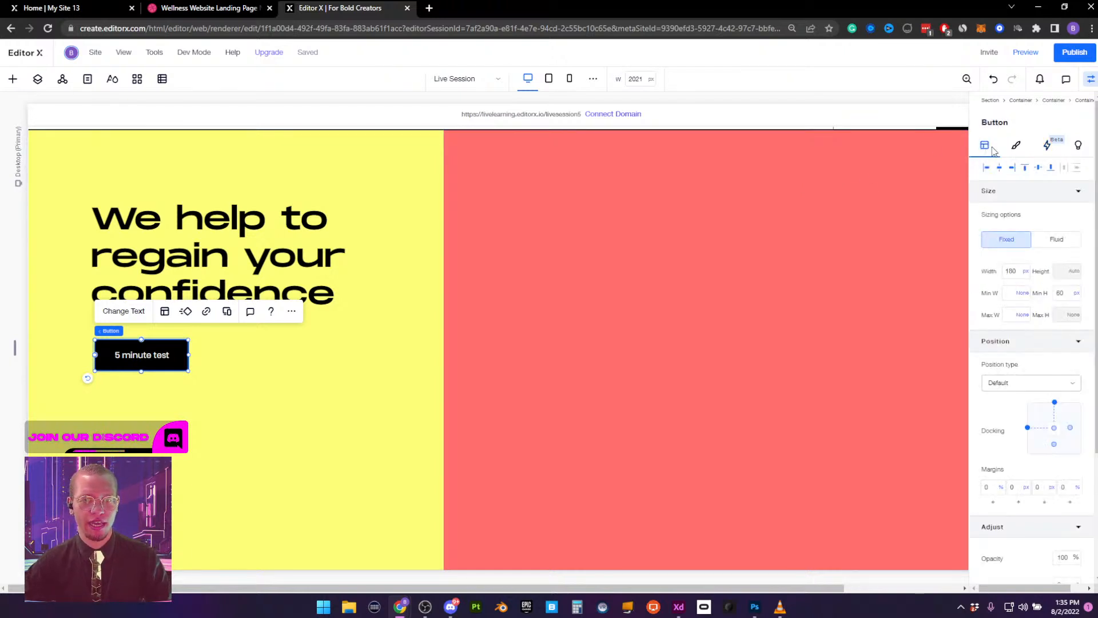
click(1016, 145)
click(1067, 171)
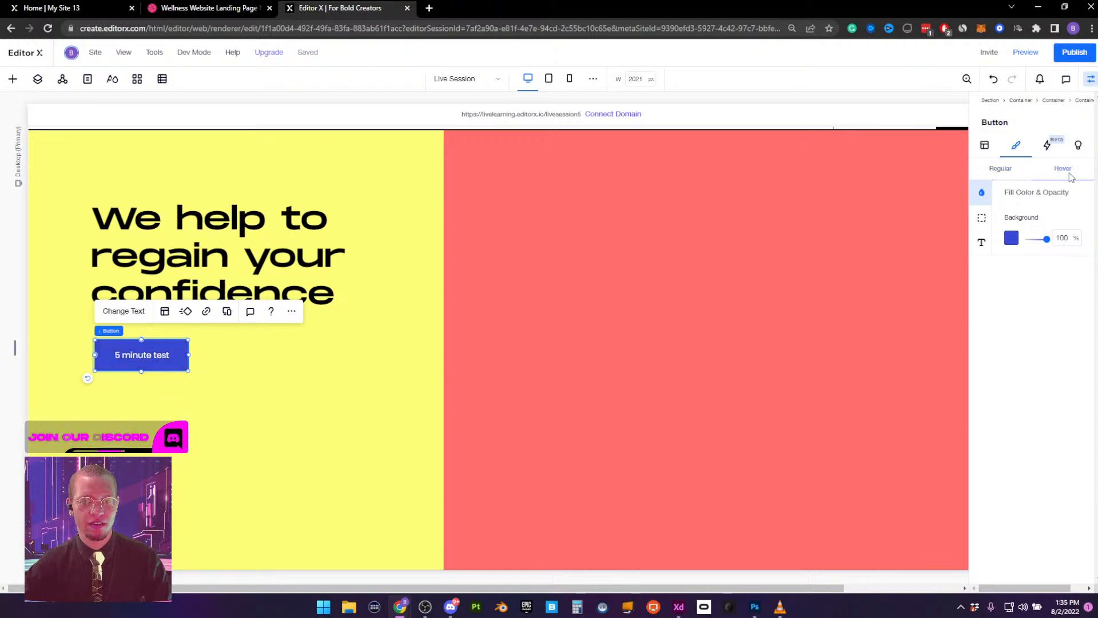
click(1012, 240)
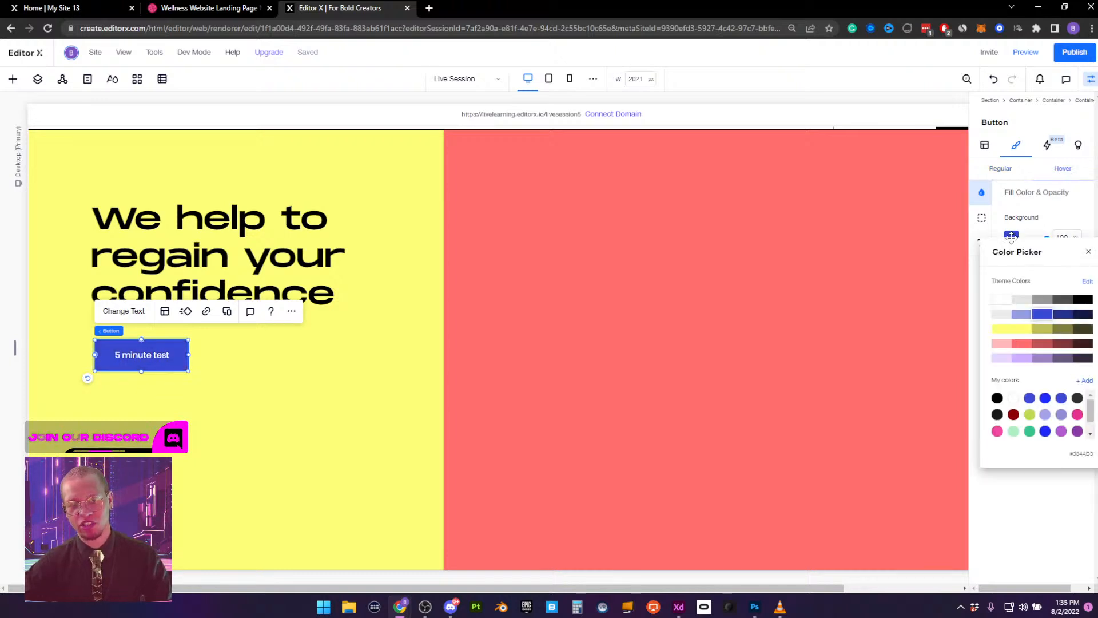
click(1079, 303)
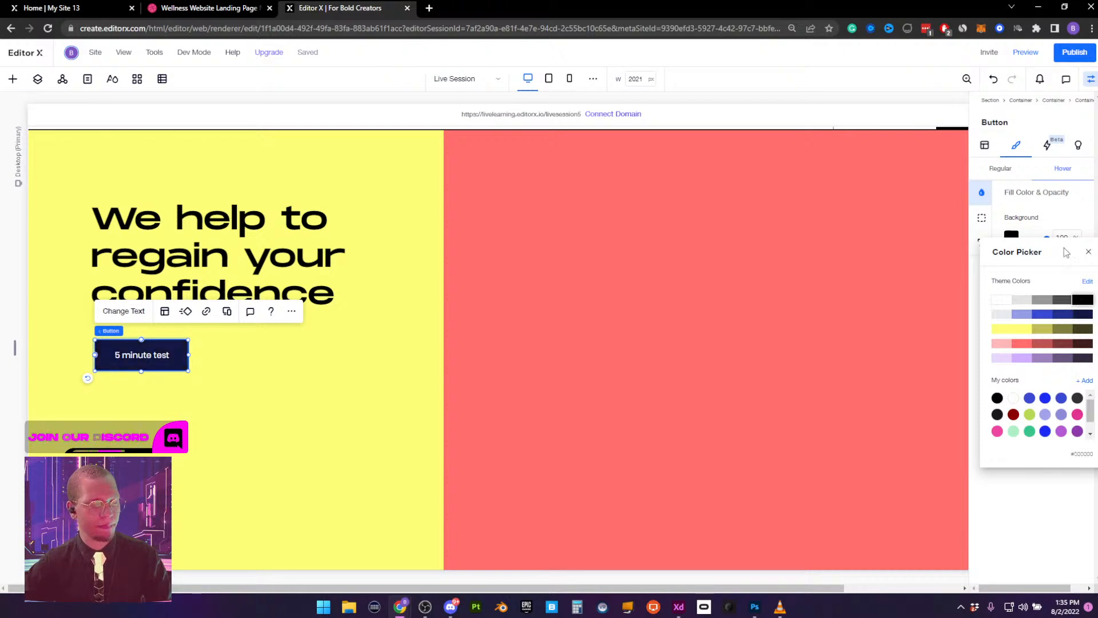
click(1083, 313)
click(1083, 300)
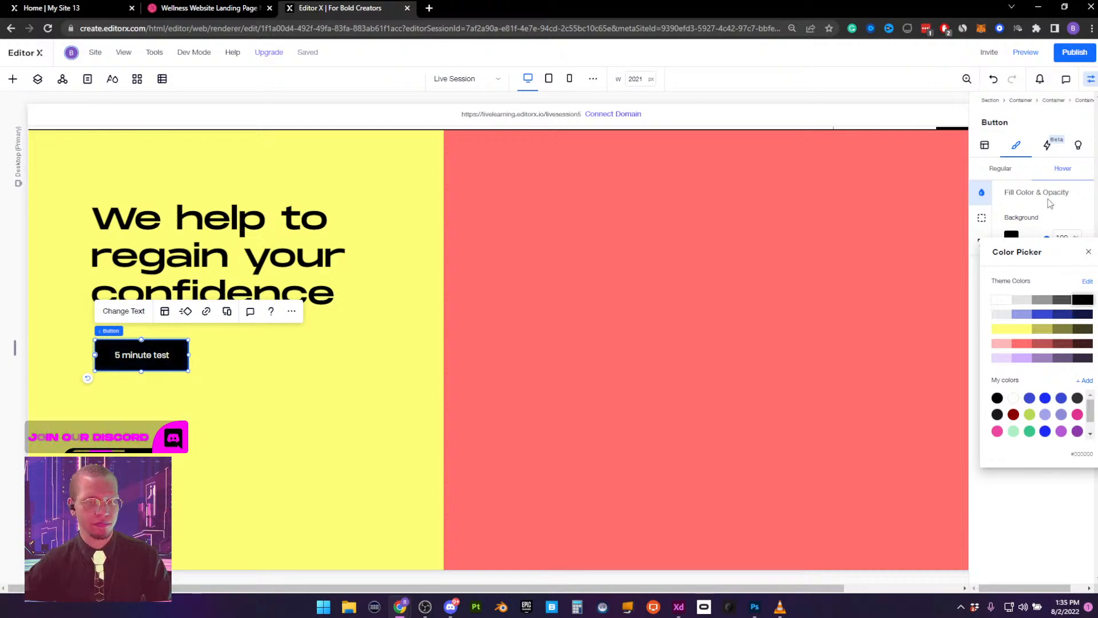
click(1090, 203)
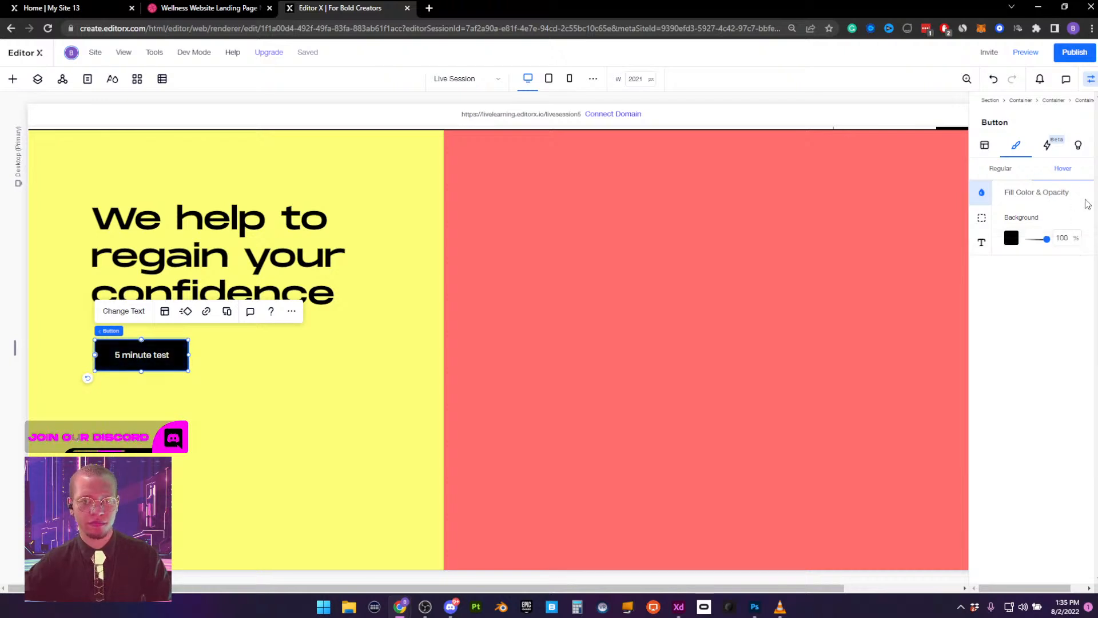
click(1027, 56)
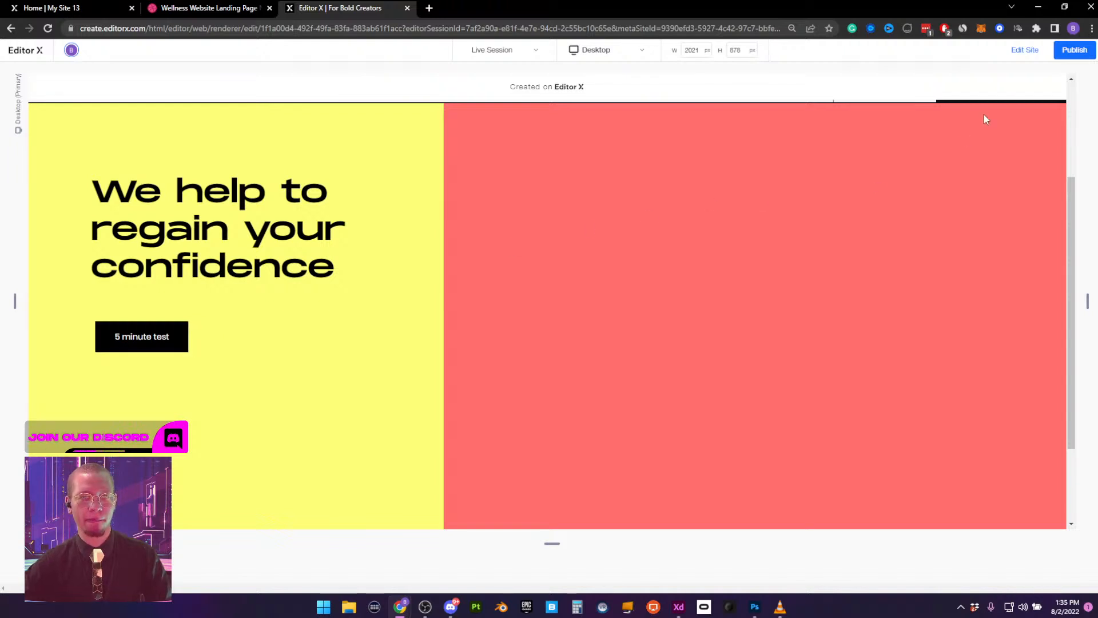
click(1025, 50)
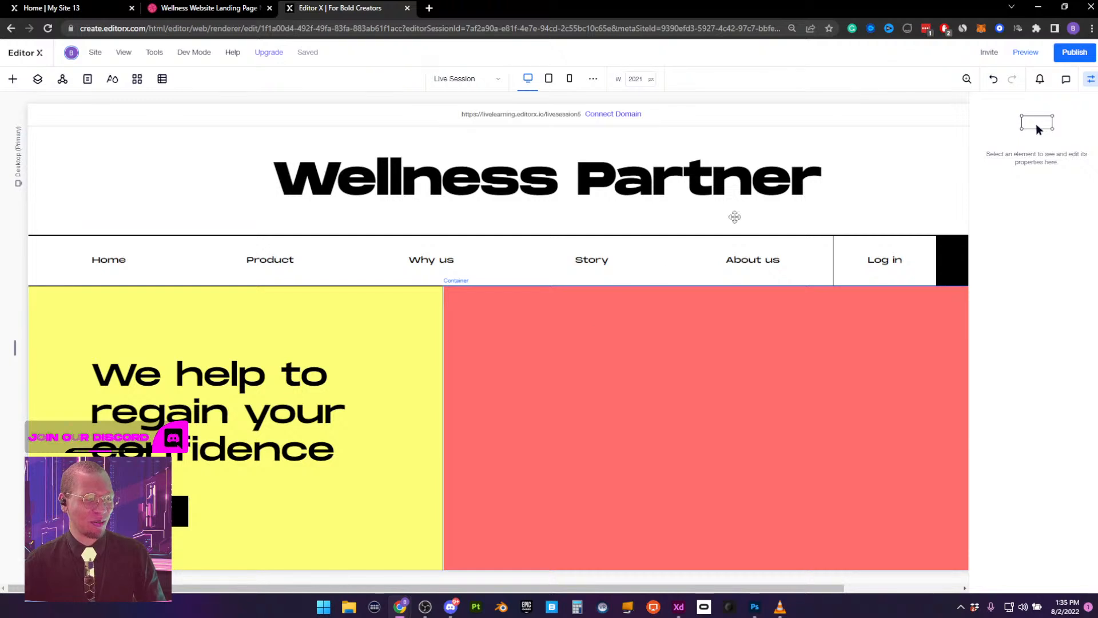
Left-align the "5 minute test" button container with the "We help to regain your confidence" heading
click(1092, 80)
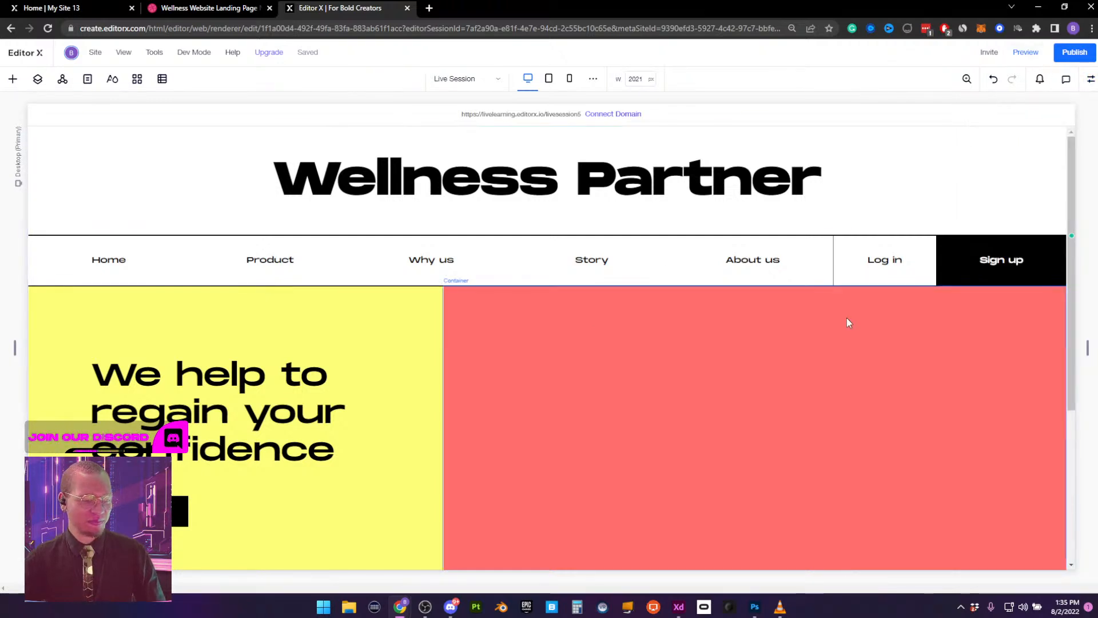
scroll(847, 318, down, 5)
scroll(848, 319, up, 2)
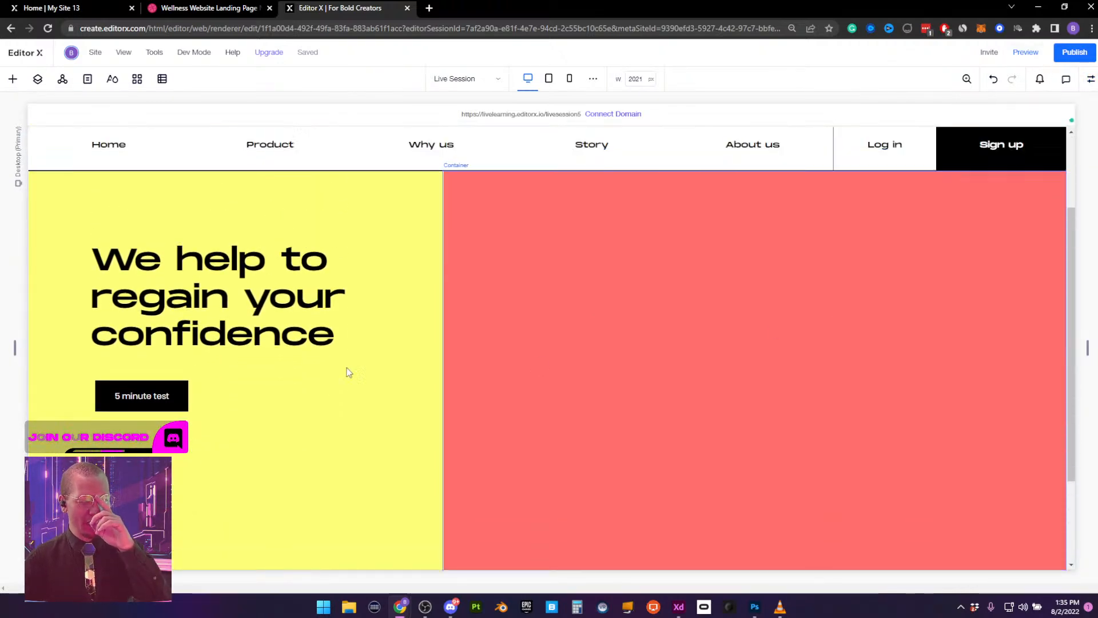
click(197, 272)
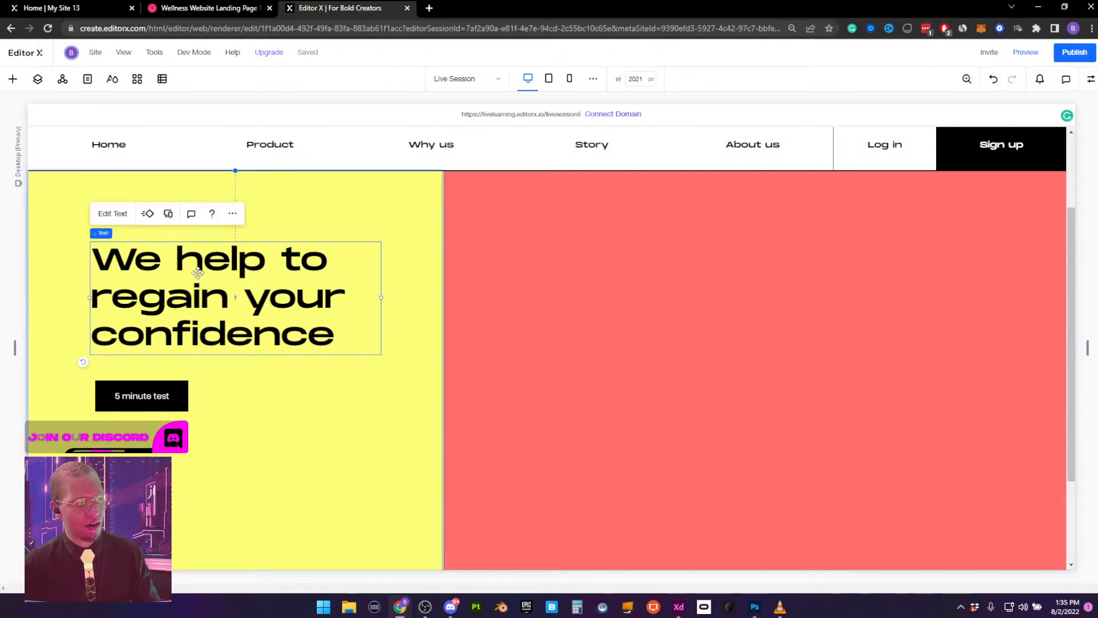
click(104, 393)
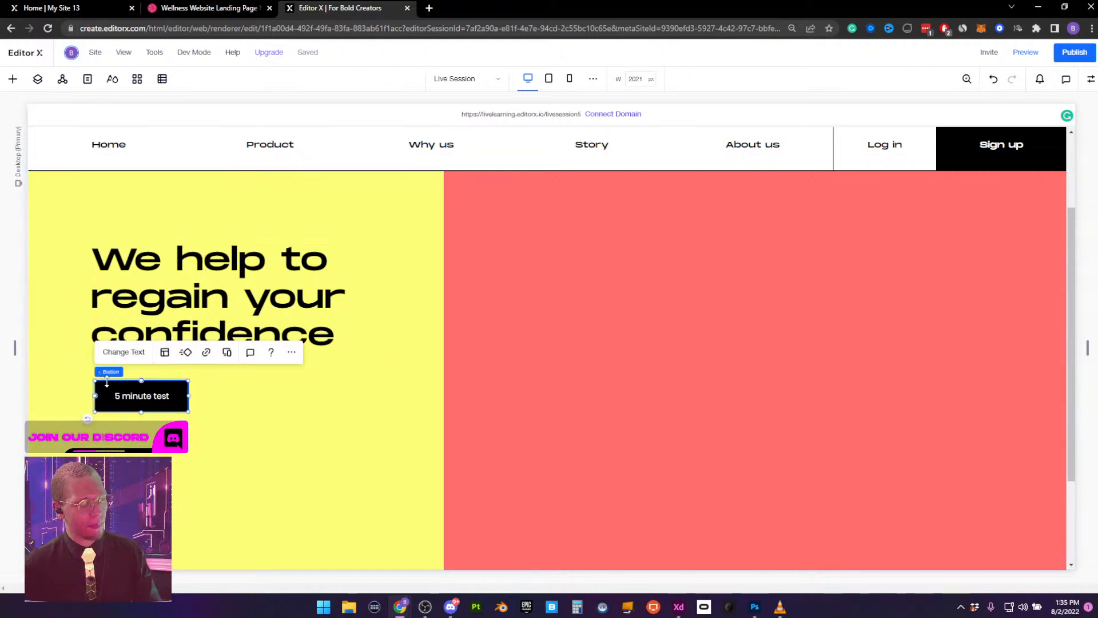
click(148, 372)
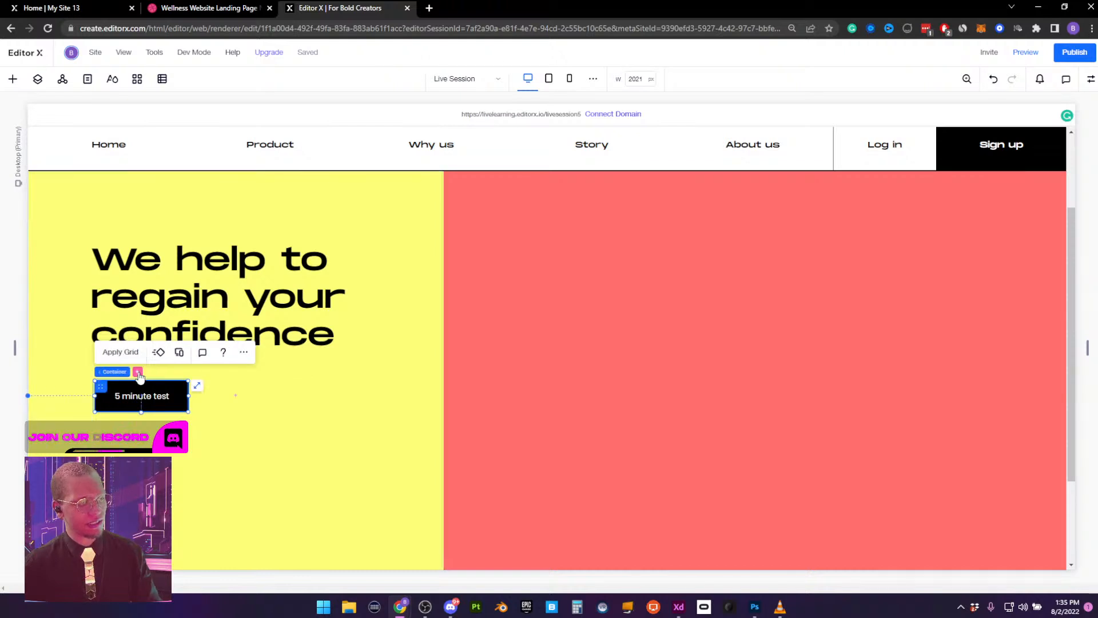
click(143, 289)
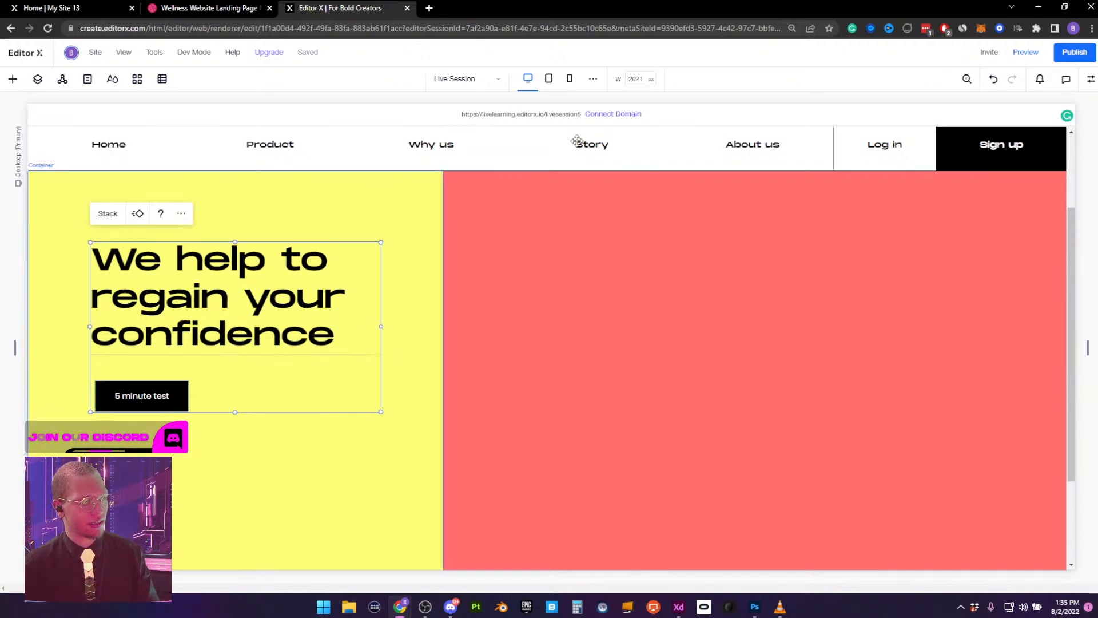
click(1090, 79)
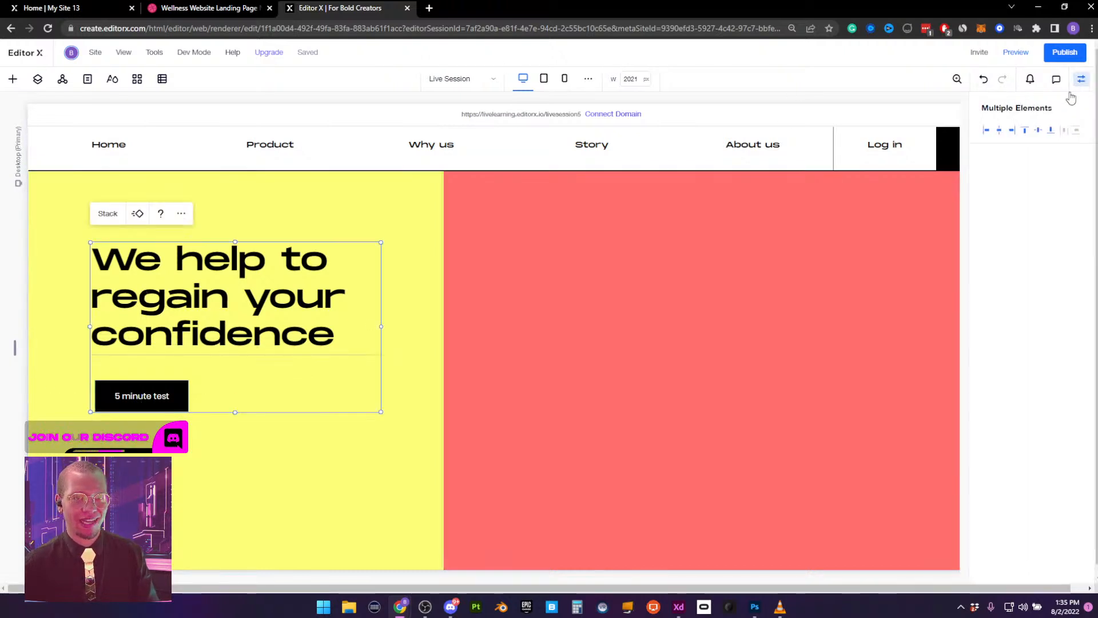
click(980, 133)
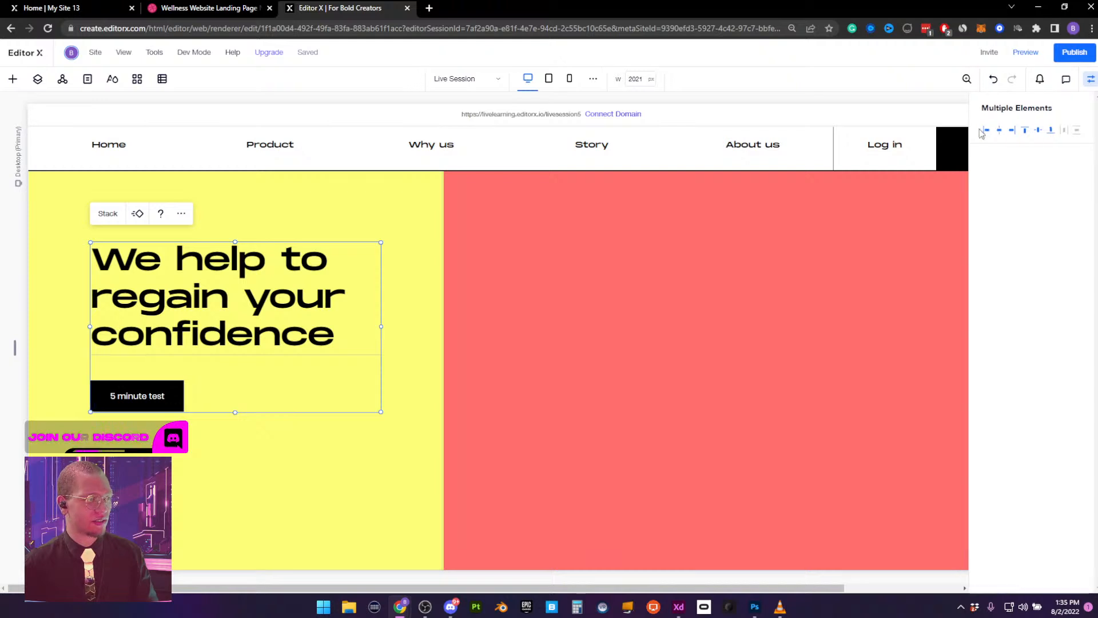
Stack the "We help to regain your confidence" heading and the "5 minute test" button together
click(107, 214)
click(1091, 79)
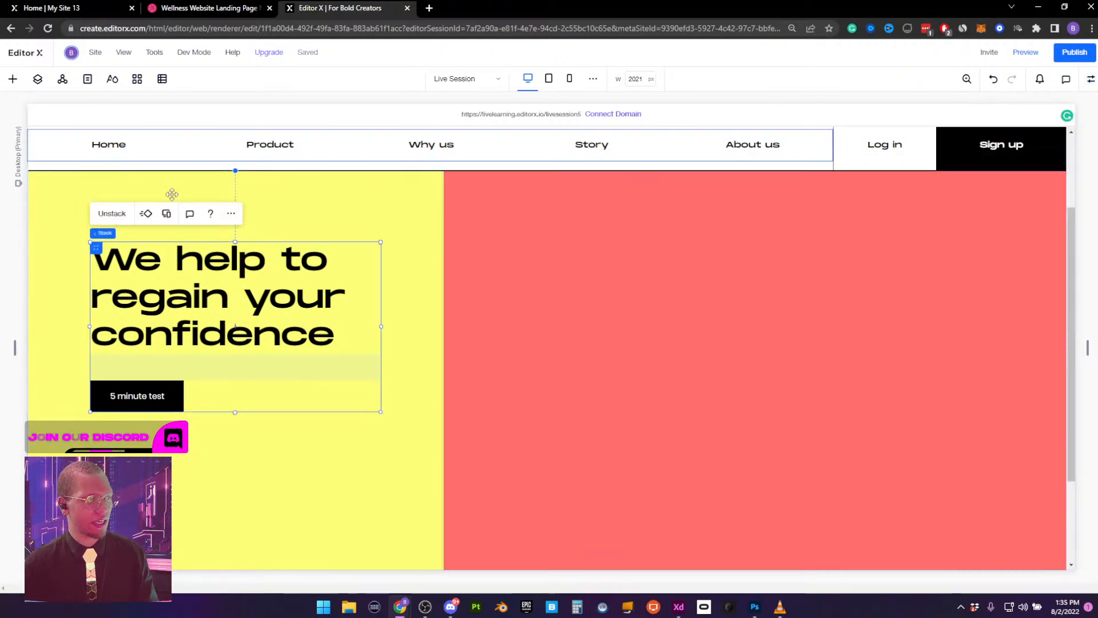
mouse_move(111, 286)
mouse_down()
mouse_move(93, 245)
mouse_move(113, 300)
mouse_up()
key(ctrl+z)
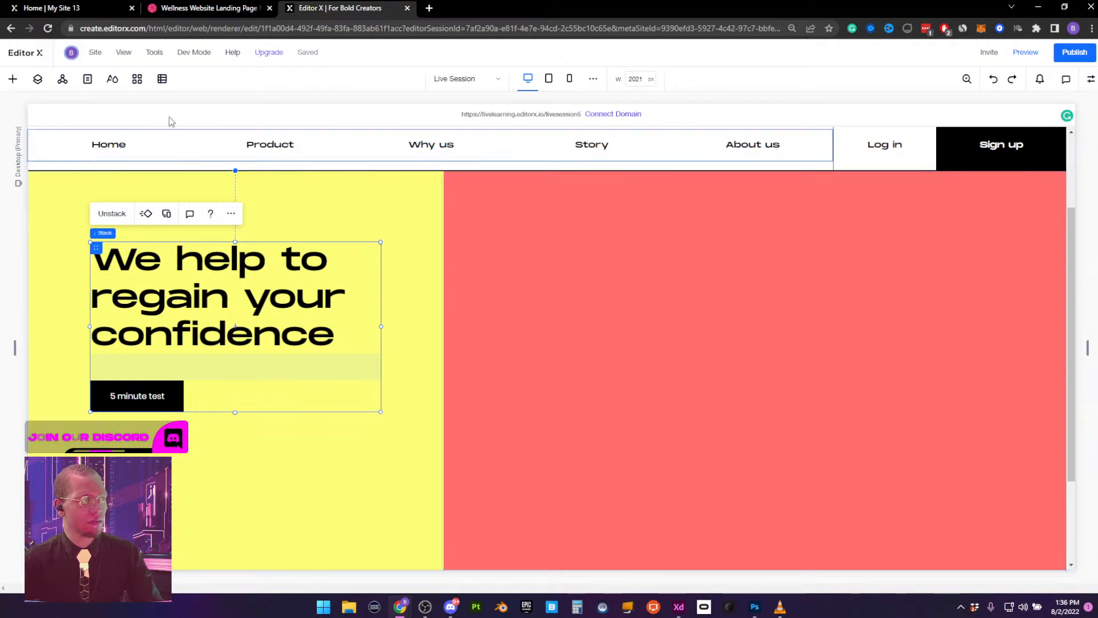
Add a solid vertical line from the decorative elements to the yellow hero container, close to its edge with the red container
click(12, 79)
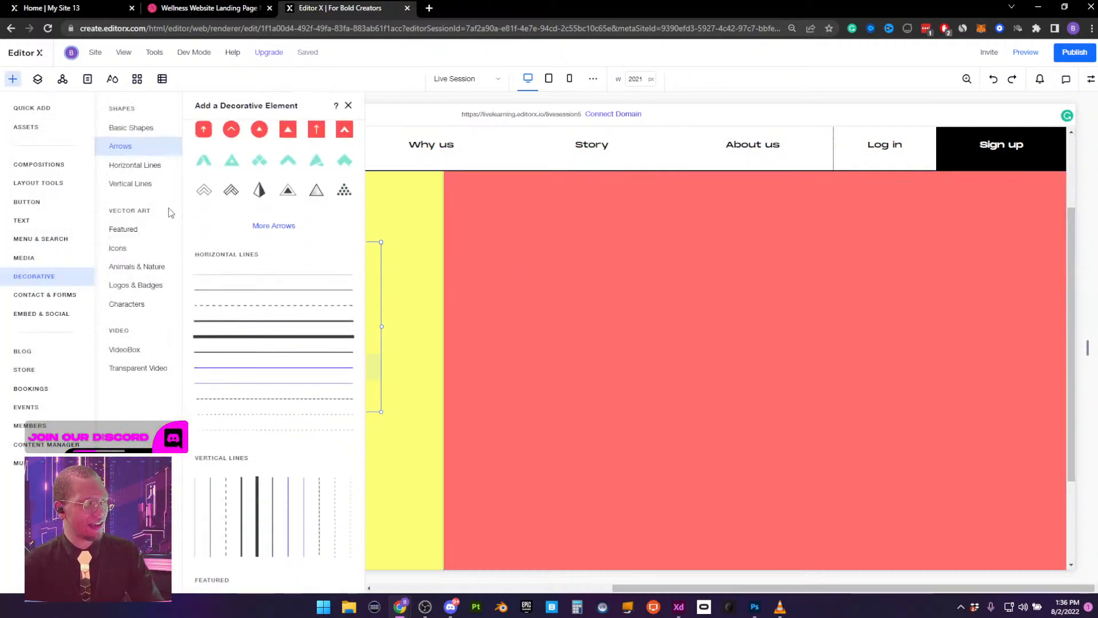
click(243, 502)
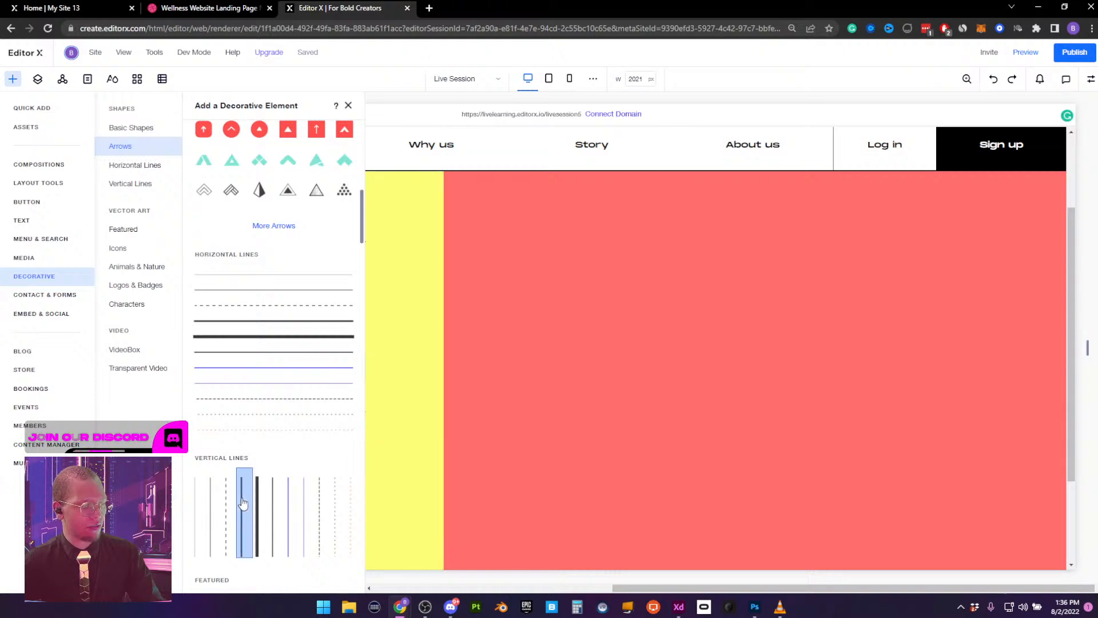
drag(243, 501, 429, 329)
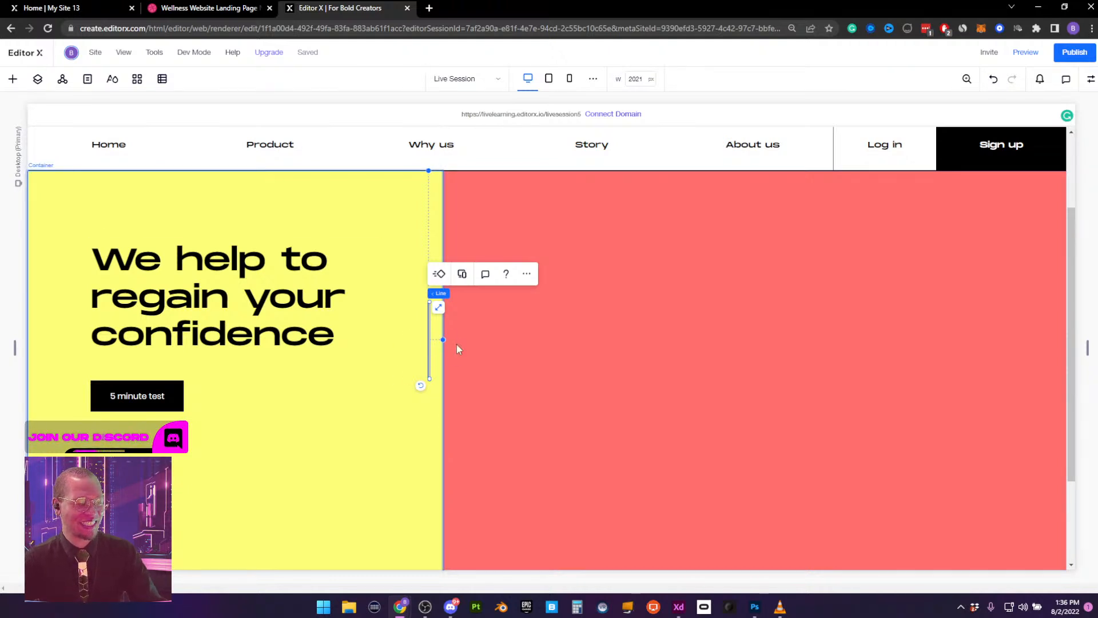
Align the vertical line to the yellow container's right and top edges and set its height to 100%
click(1091, 79)
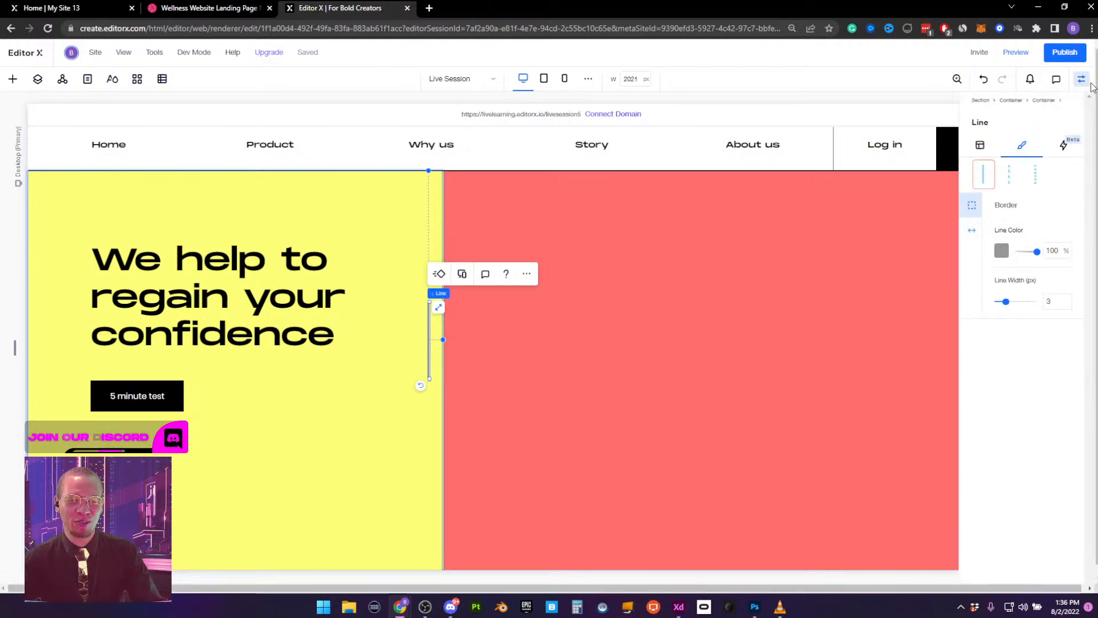
click(989, 145)
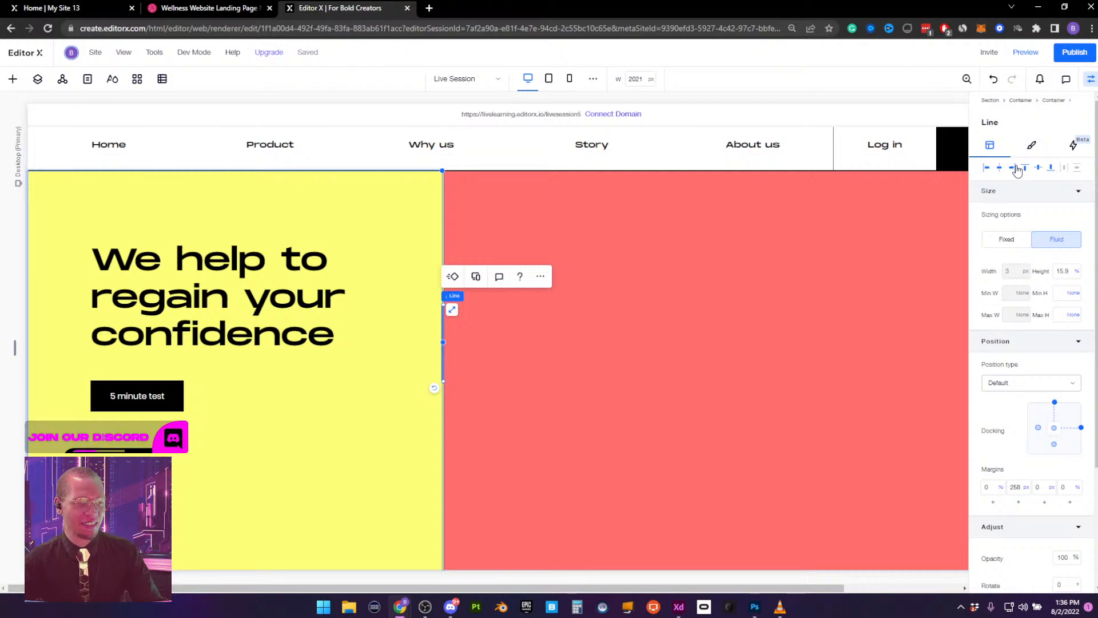
click(1062, 271)
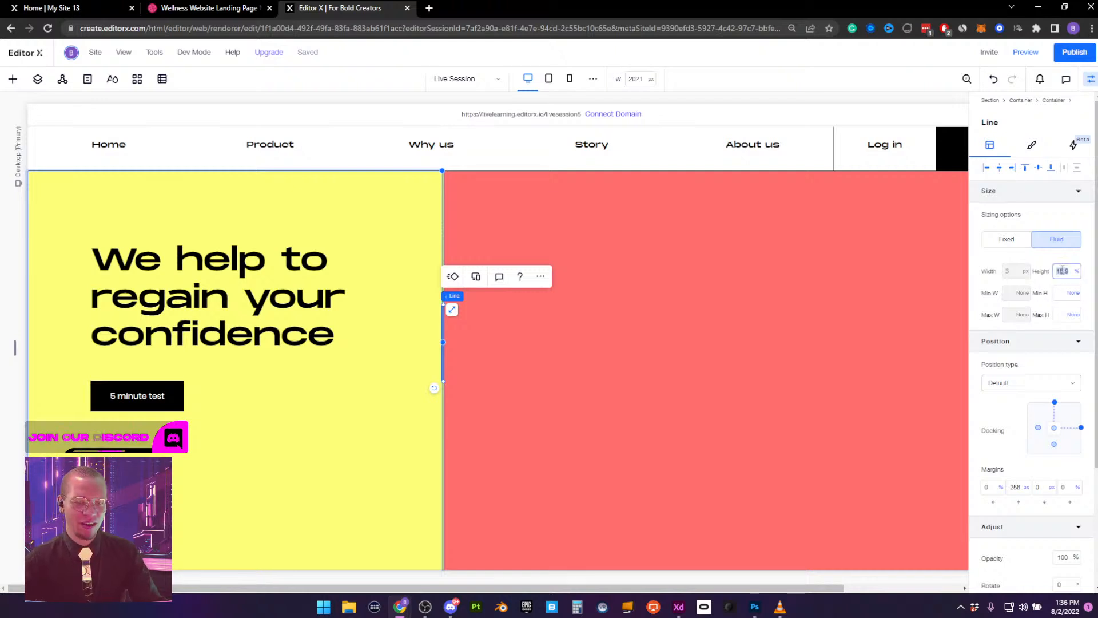
text(100)
key(Return)
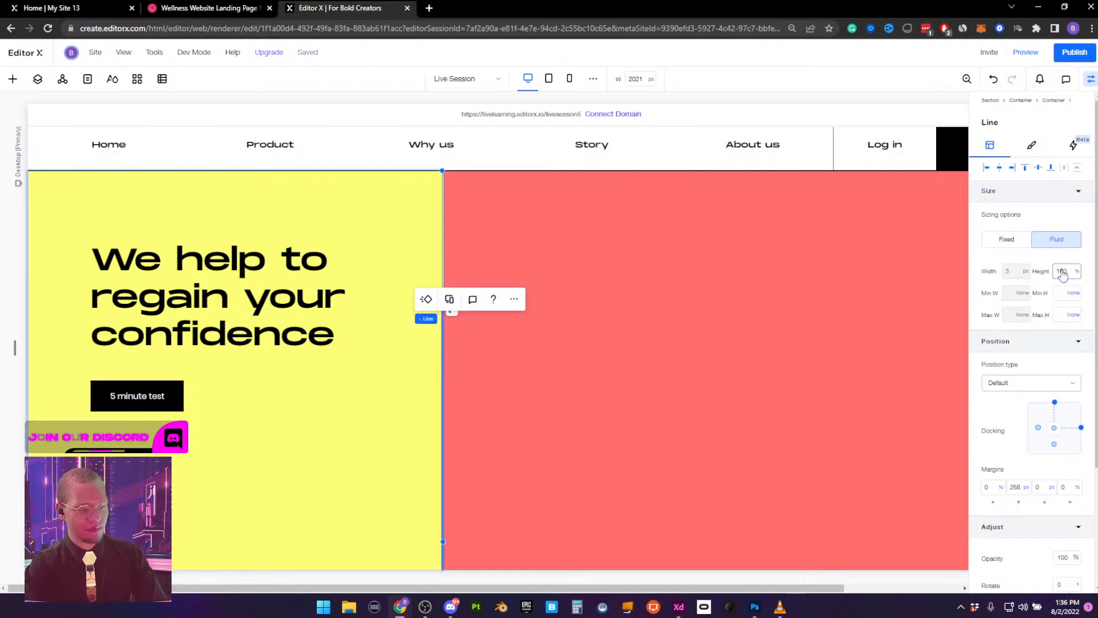
click(1025, 173)
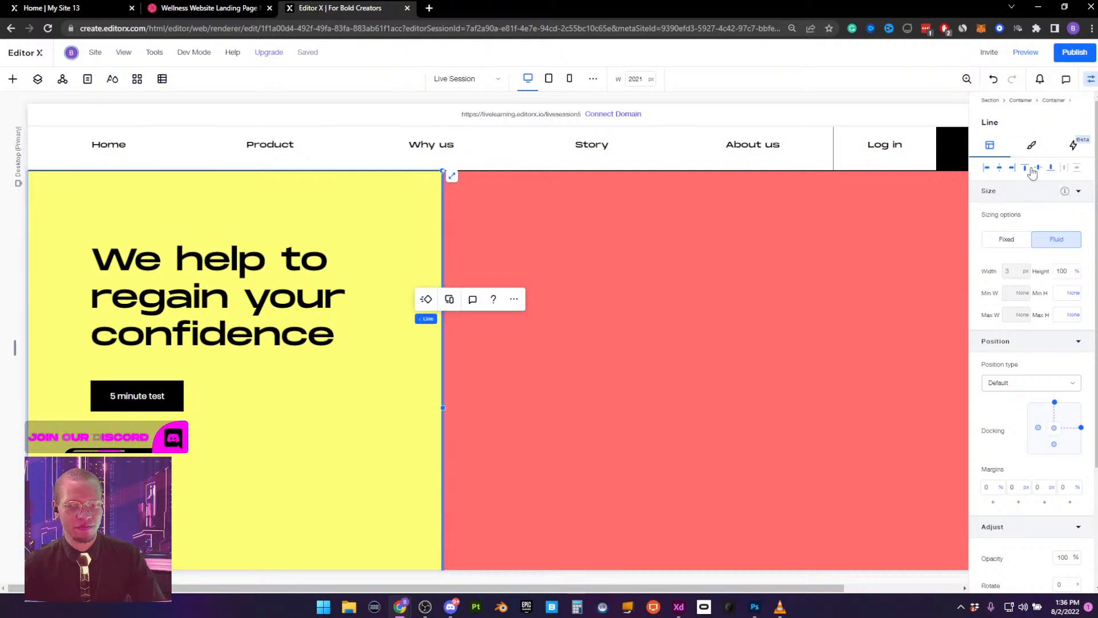
Change the vertical line's color to black
click(1031, 147)
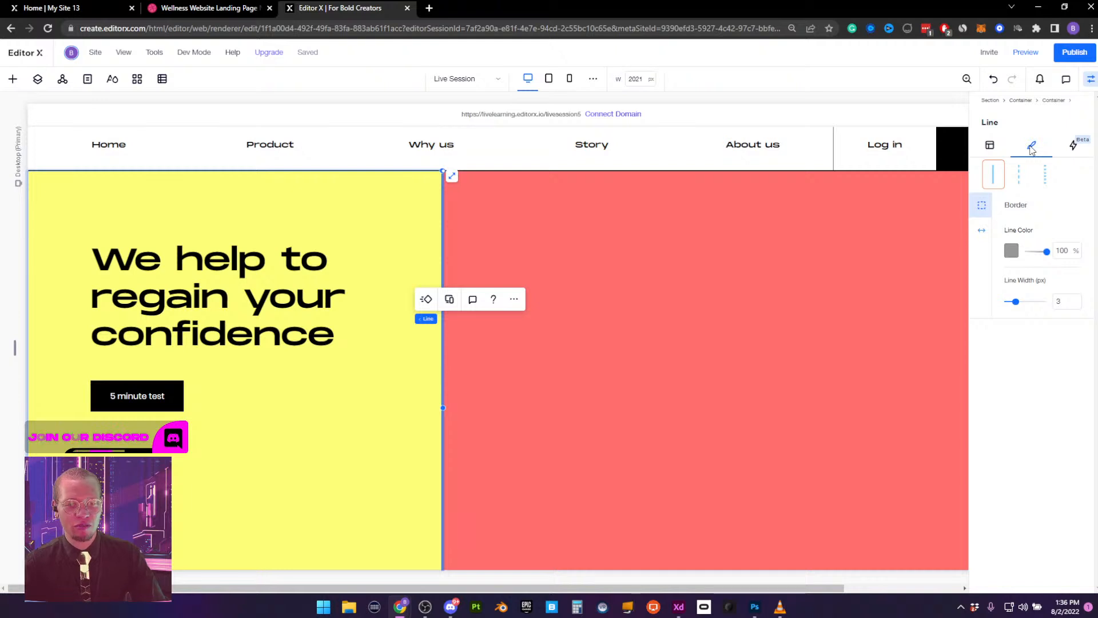
click(1012, 250)
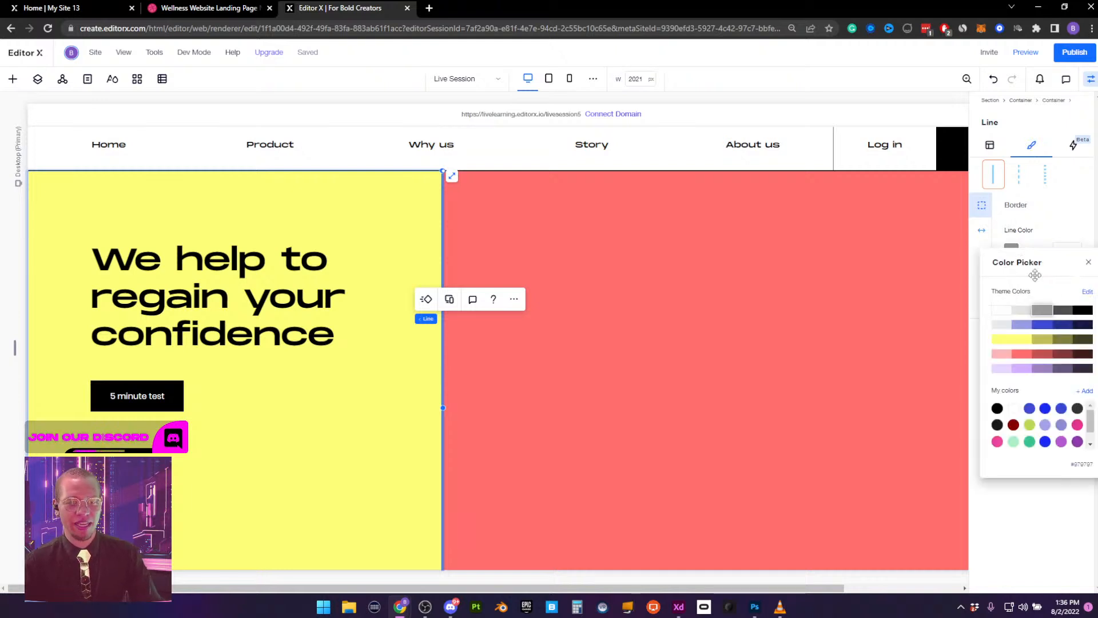
click(1083, 310)
click(1073, 197)
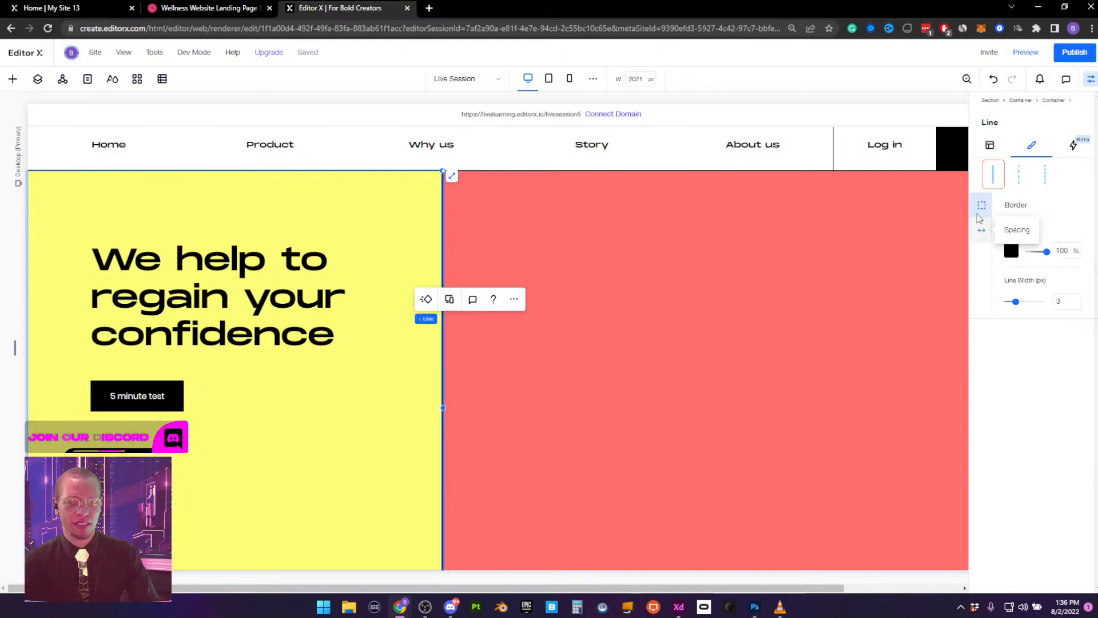
scroll(568, 246, up, 3)
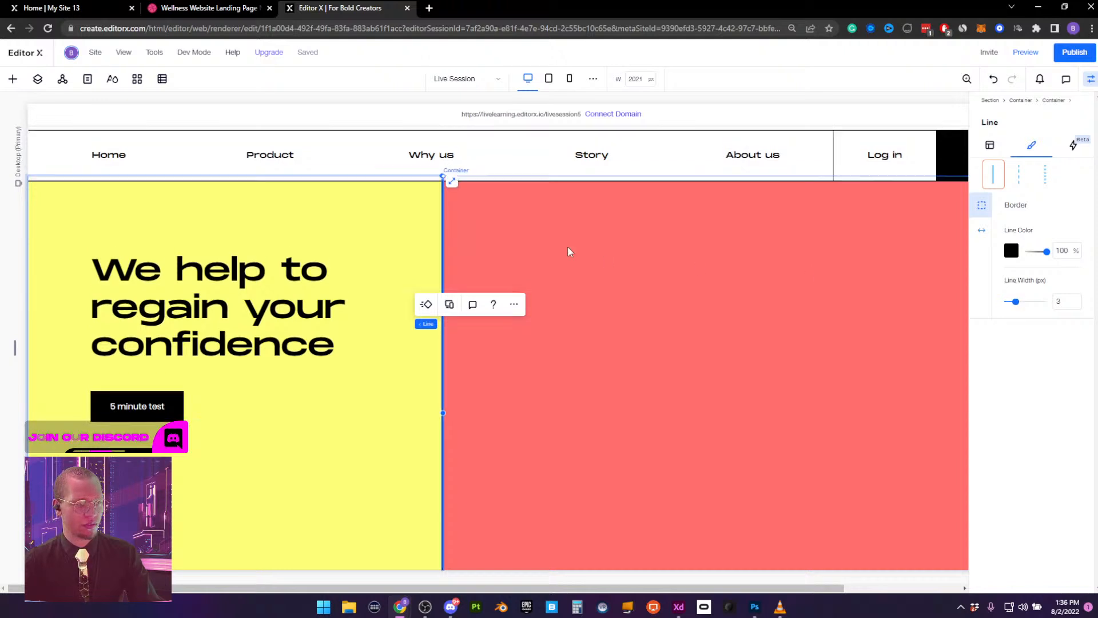
click(365, 335)
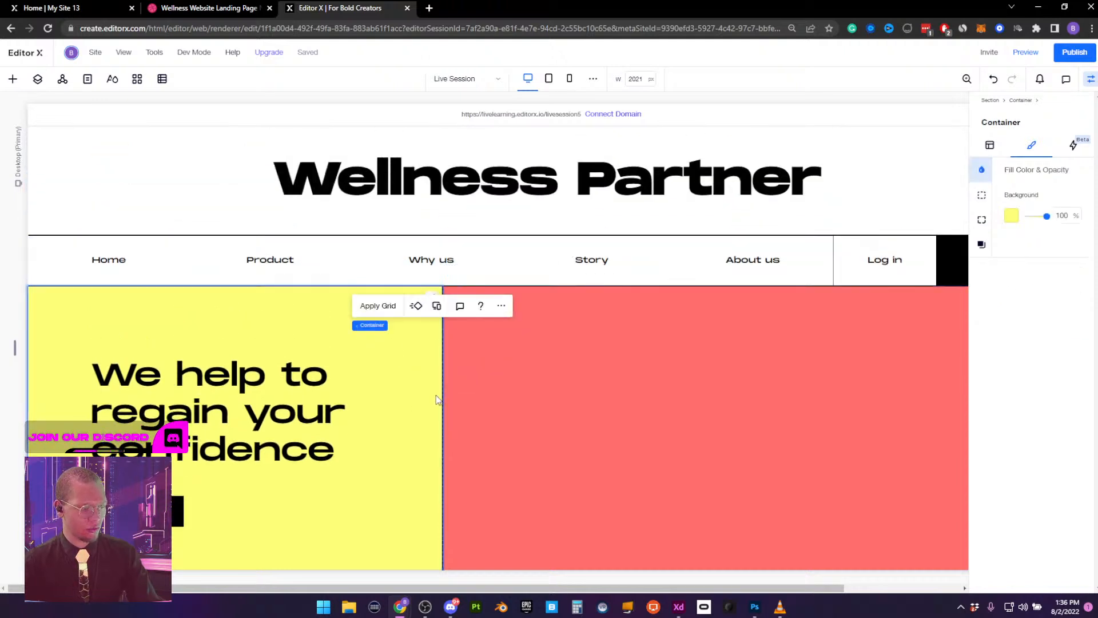
Try a thinner width for the vertical line between the yellow and red containers and undo the change
click(442, 364)
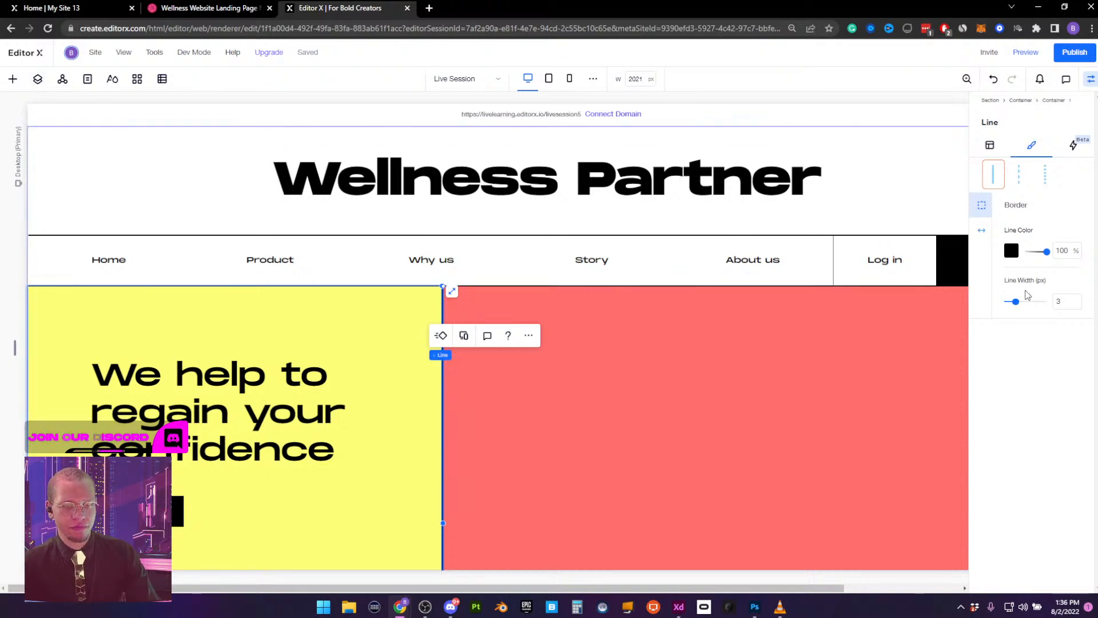
drag(1016, 306, 1013, 309)
click(670, 409)
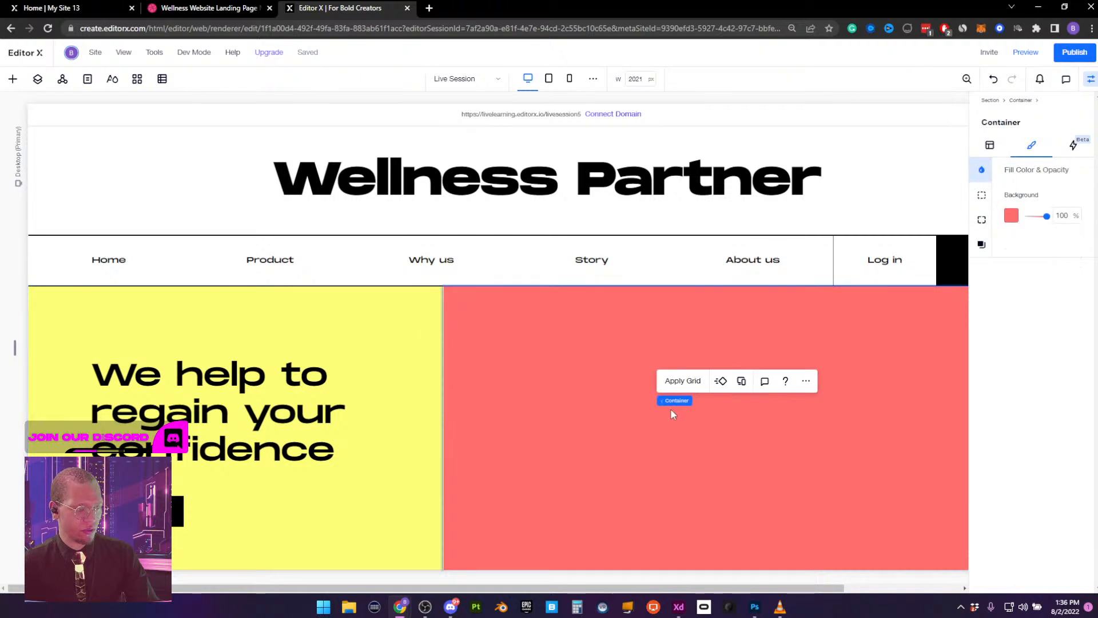
key(ctrl+z)
click(581, 359)
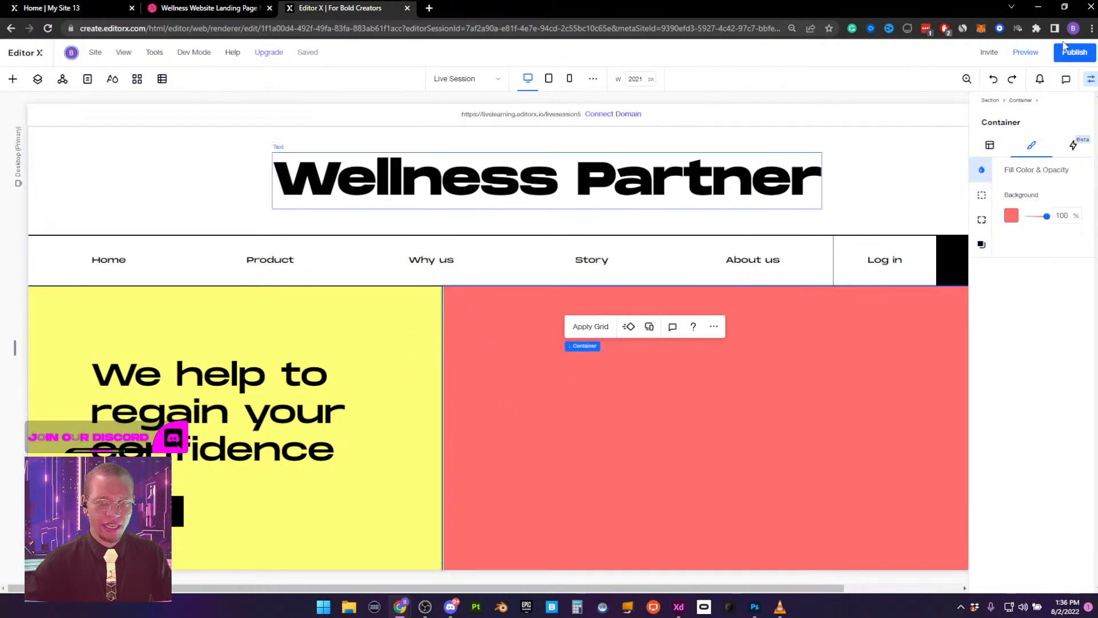
Set the vertical line's right margin to -1 and preview how it divides the yellow and red containers
click(1025, 52)
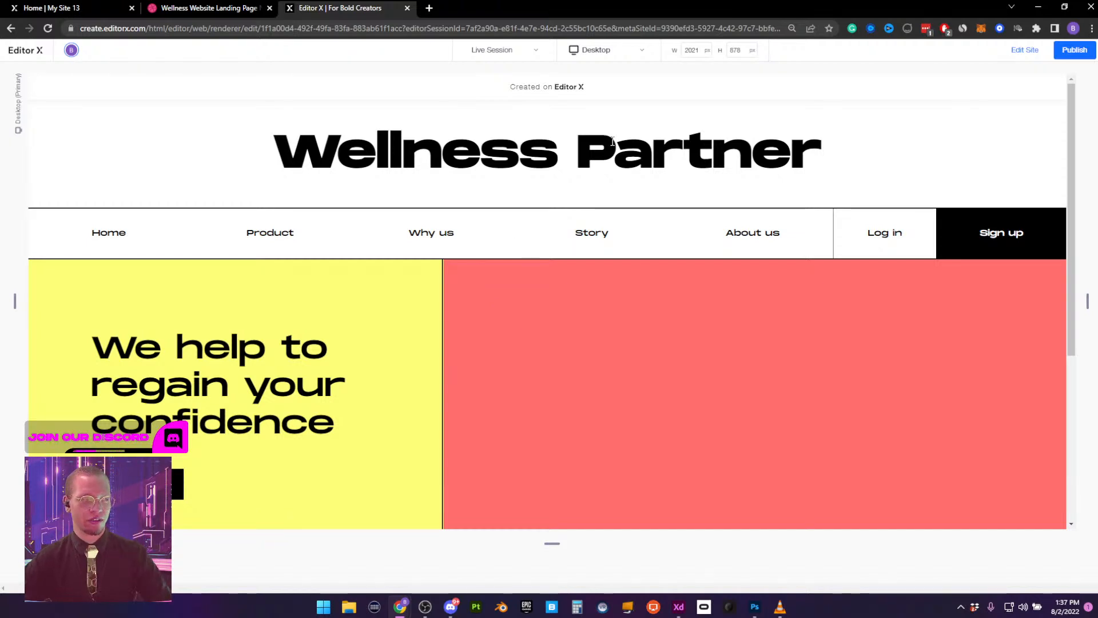
click(1012, 52)
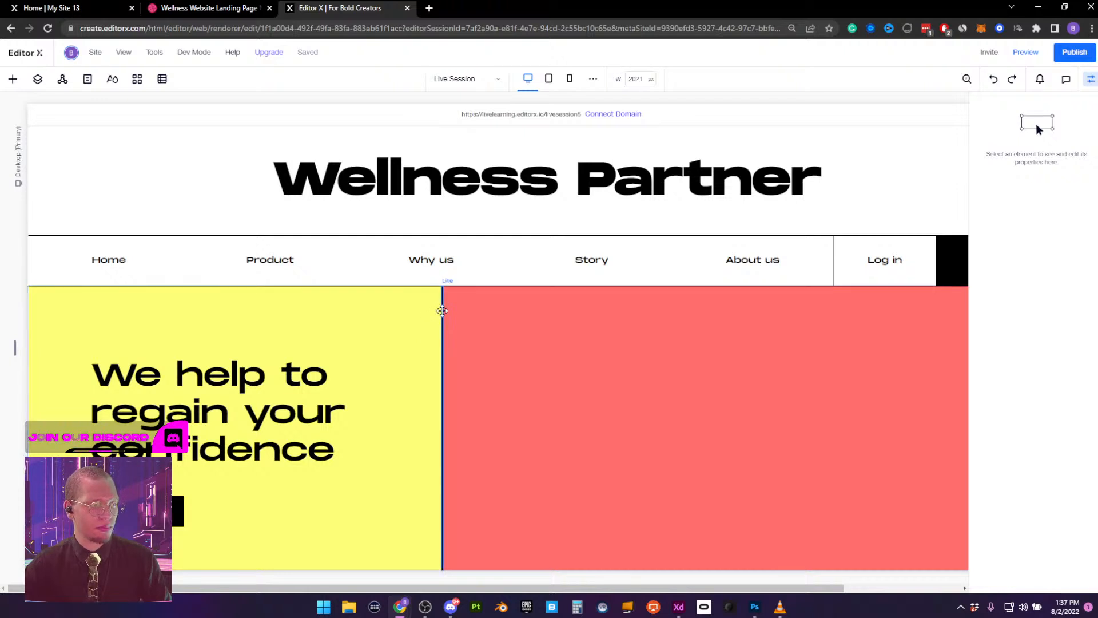
click(443, 315)
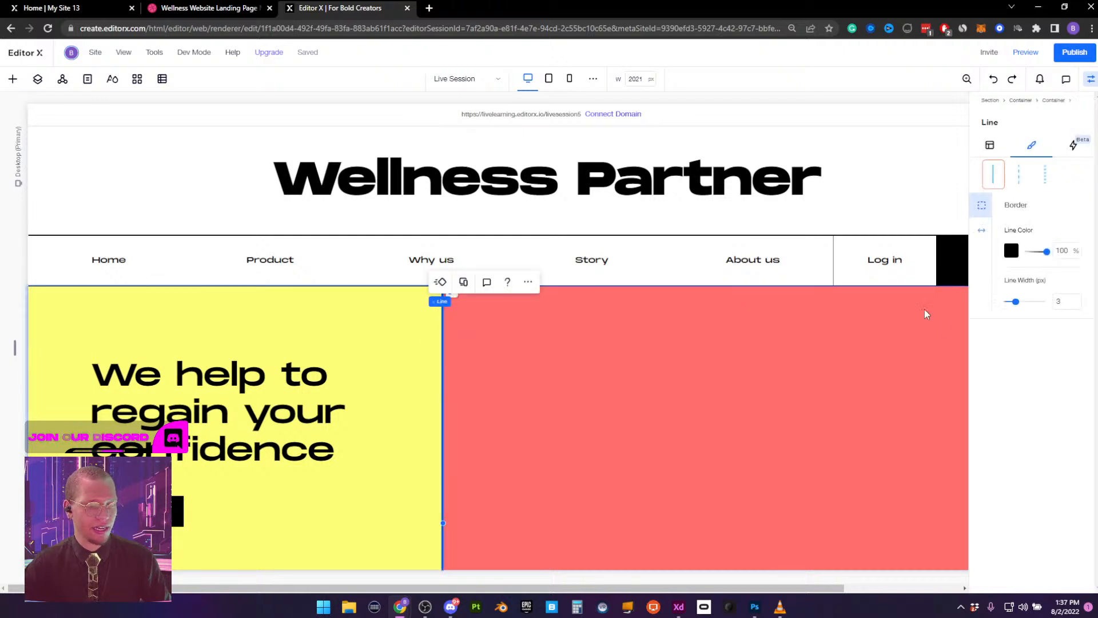
click(990, 146)
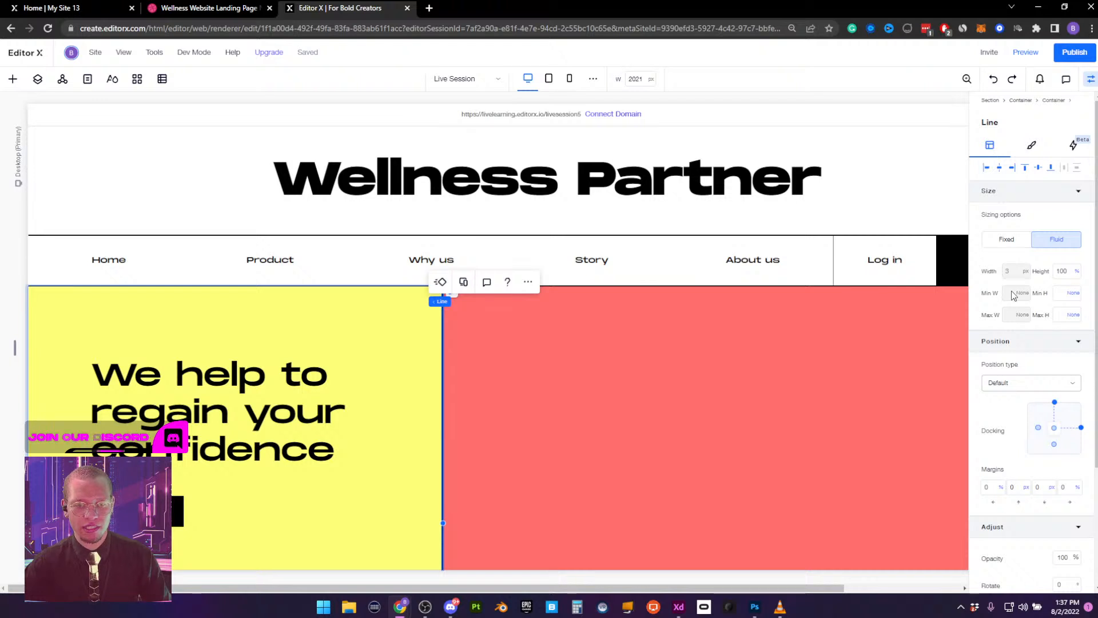
scroll(1008, 401, down, 5)
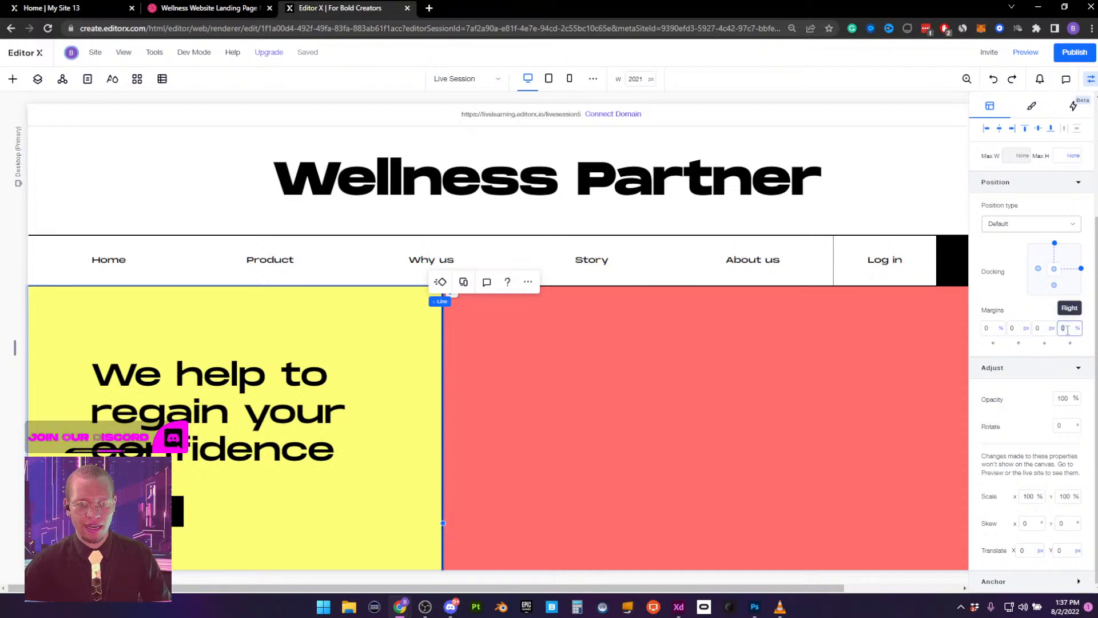
text(-)
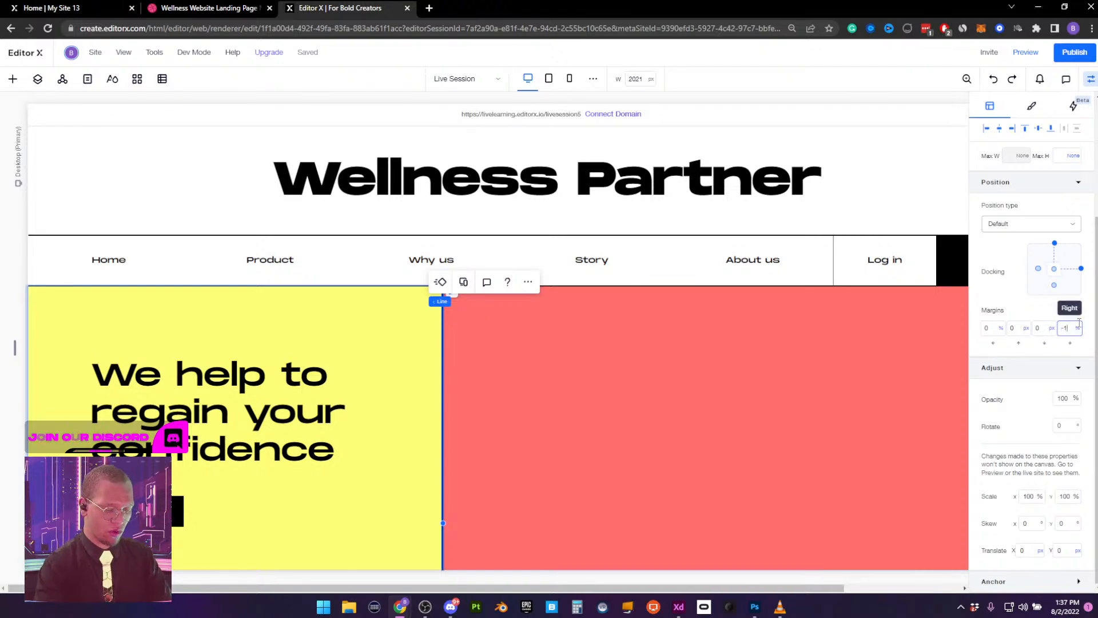
text(1)
key(Return)
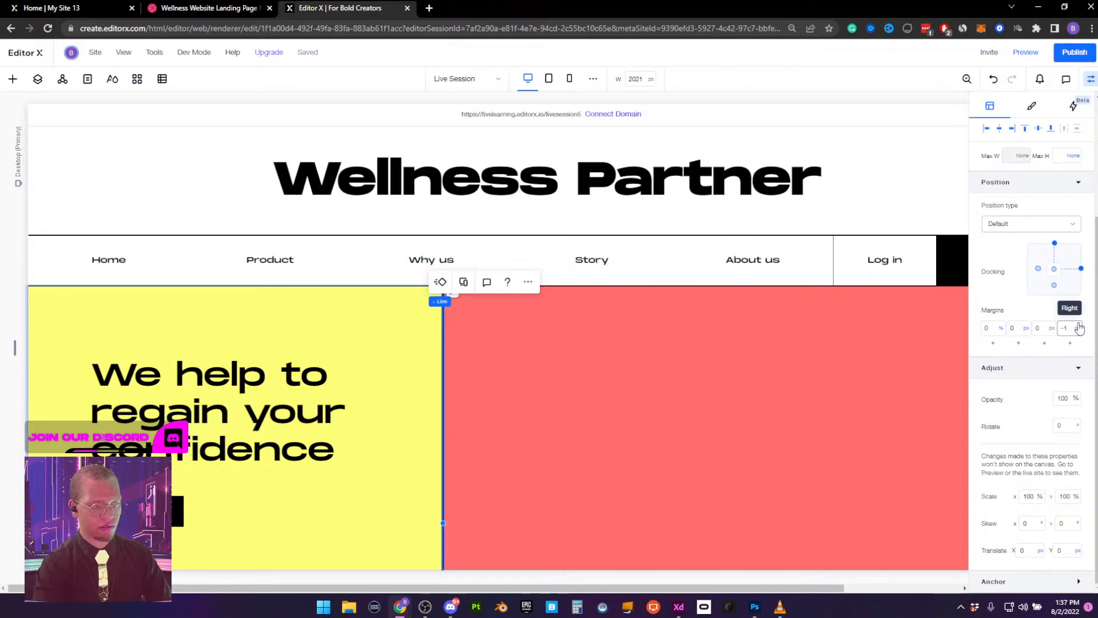
click(1025, 52)
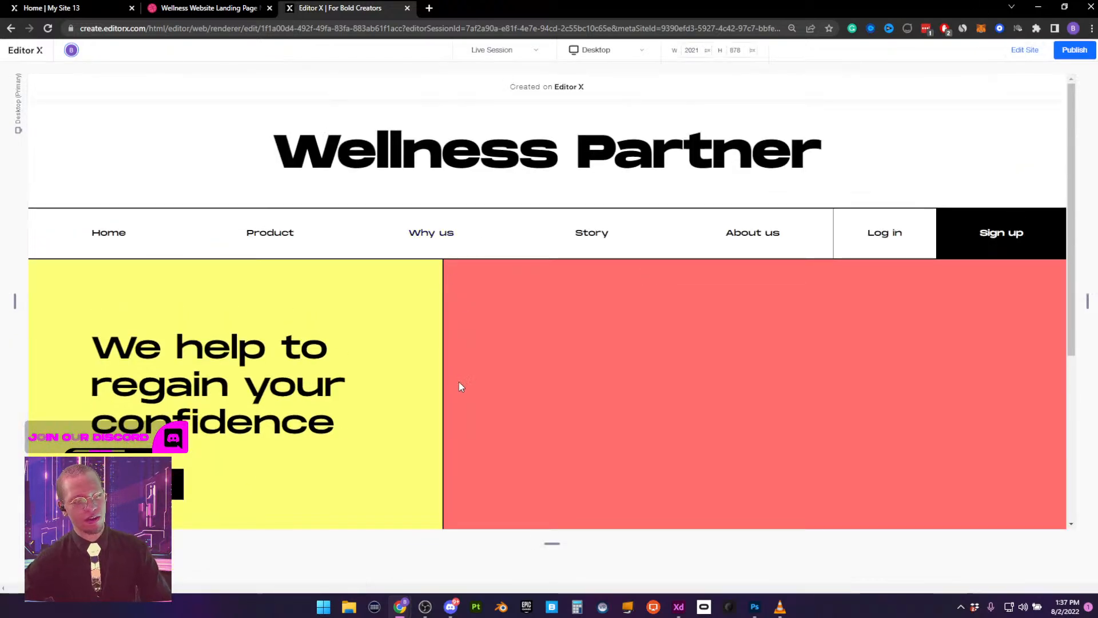
scroll(426, 449, down, 5)
scroll(429, 444, up, 5)
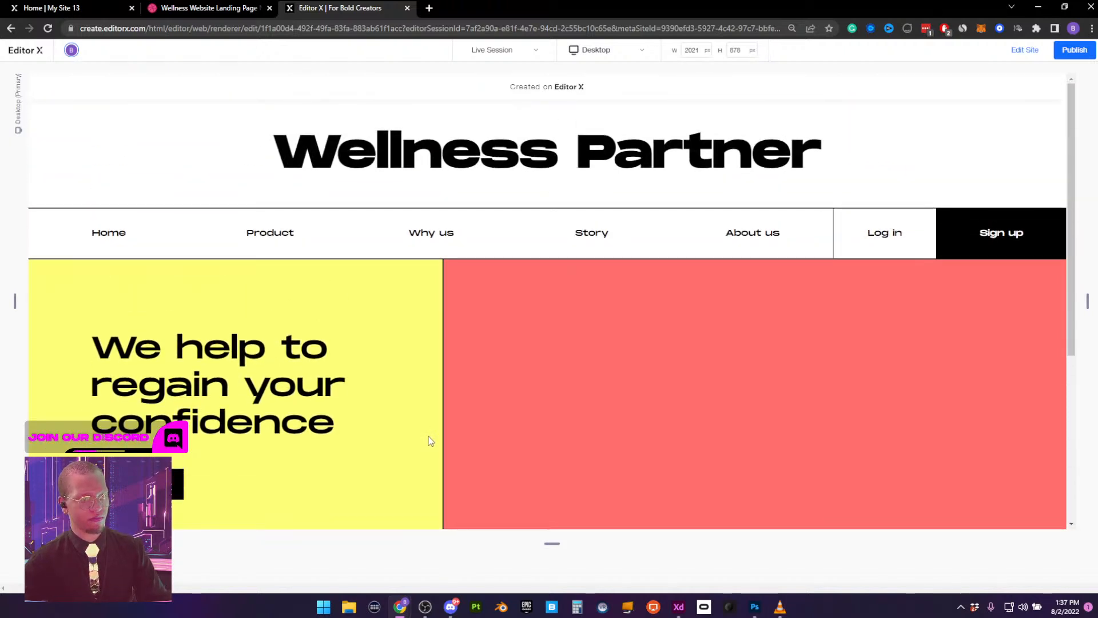
click(1026, 51)
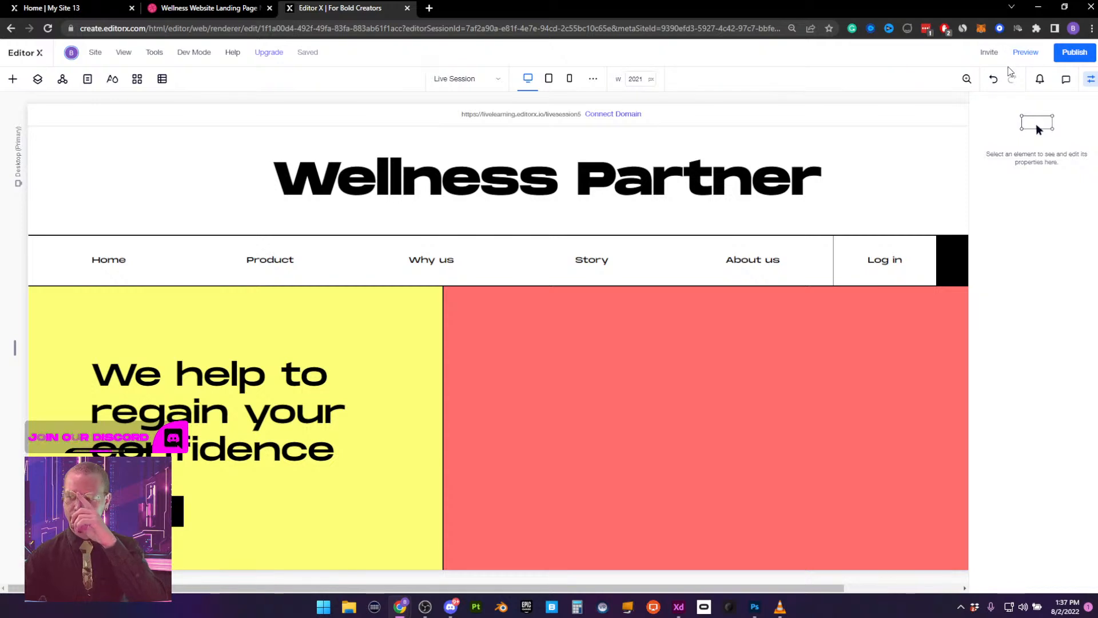
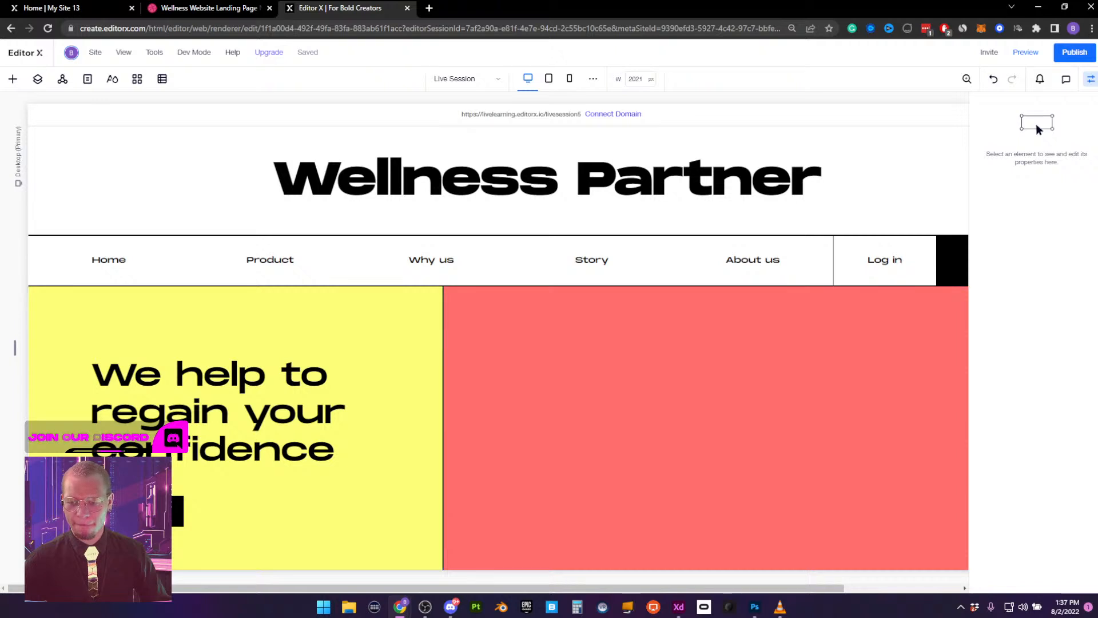
Preview the page and examine the "5 minute test" button's hover effect and the hero layout from header to bottom
scroll(573, 300, down, 3)
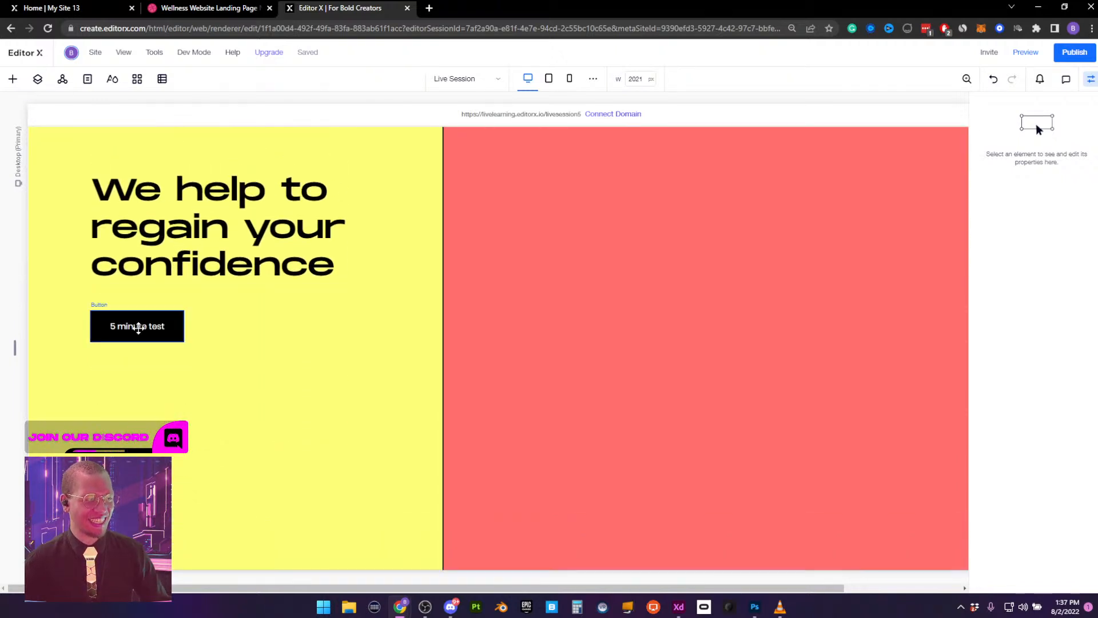
click(1023, 53)
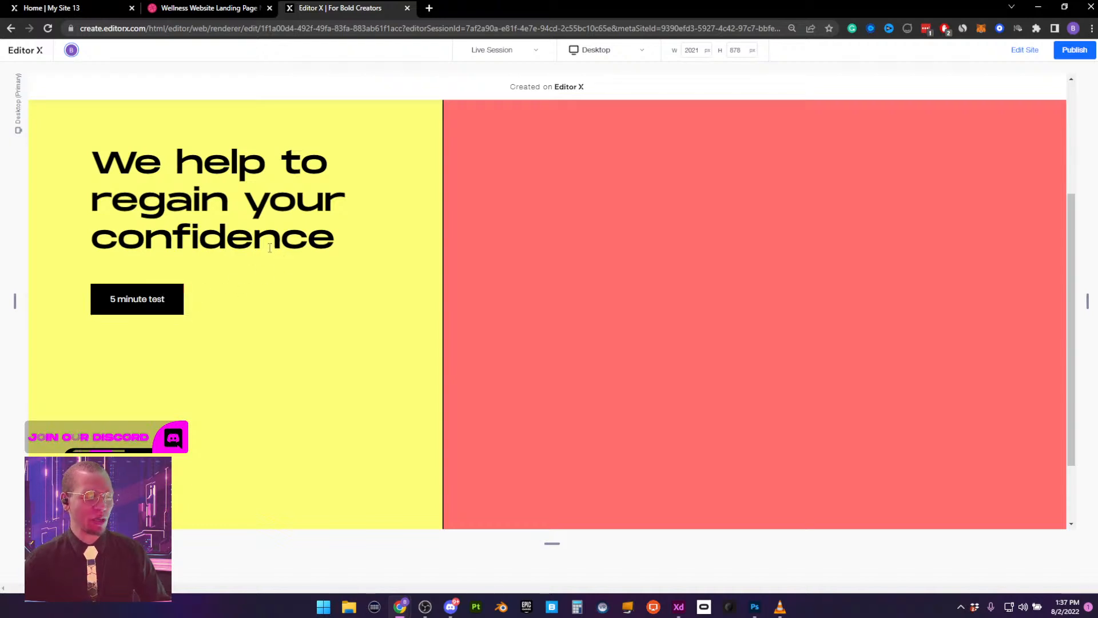
scroll(209, 290, up, 3)
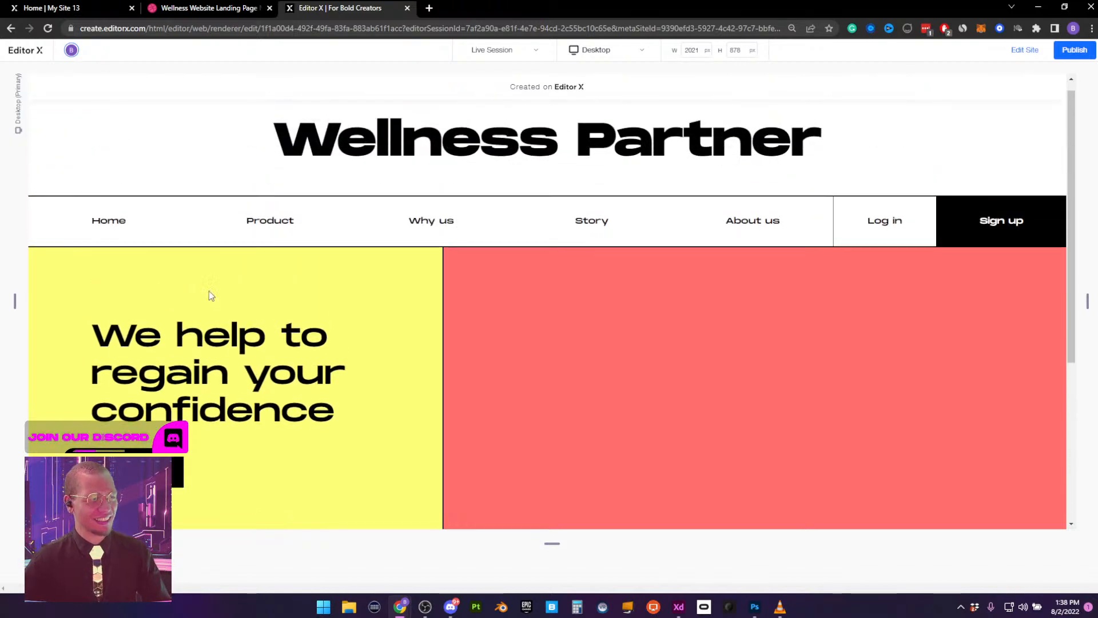
scroll(207, 289, down, 2)
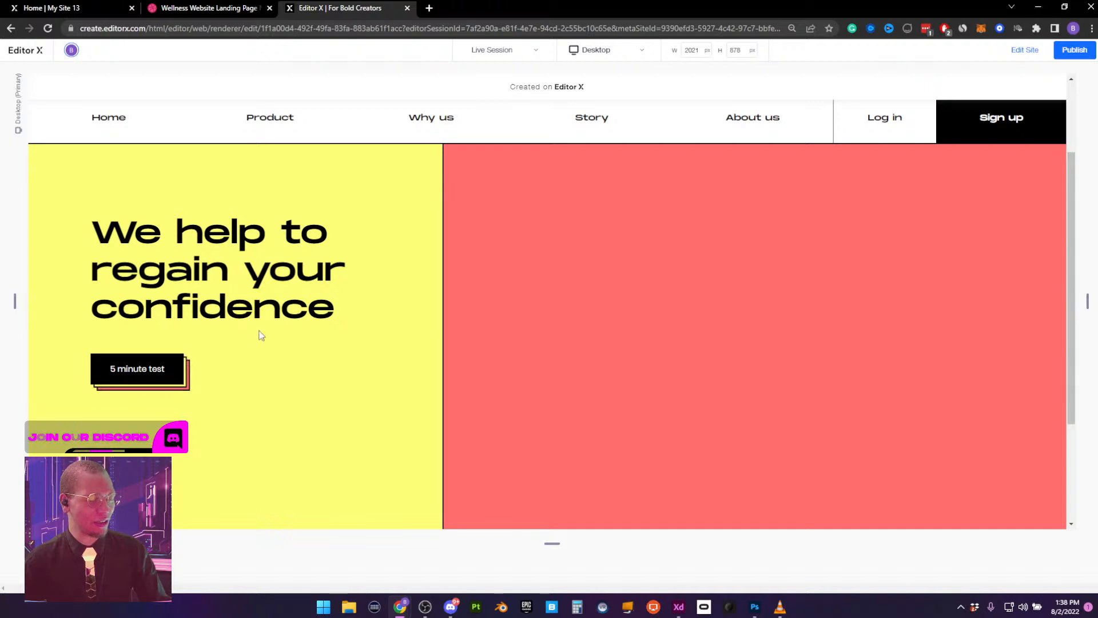
scroll(298, 323, down, 2)
scroll(299, 324, up, 1)
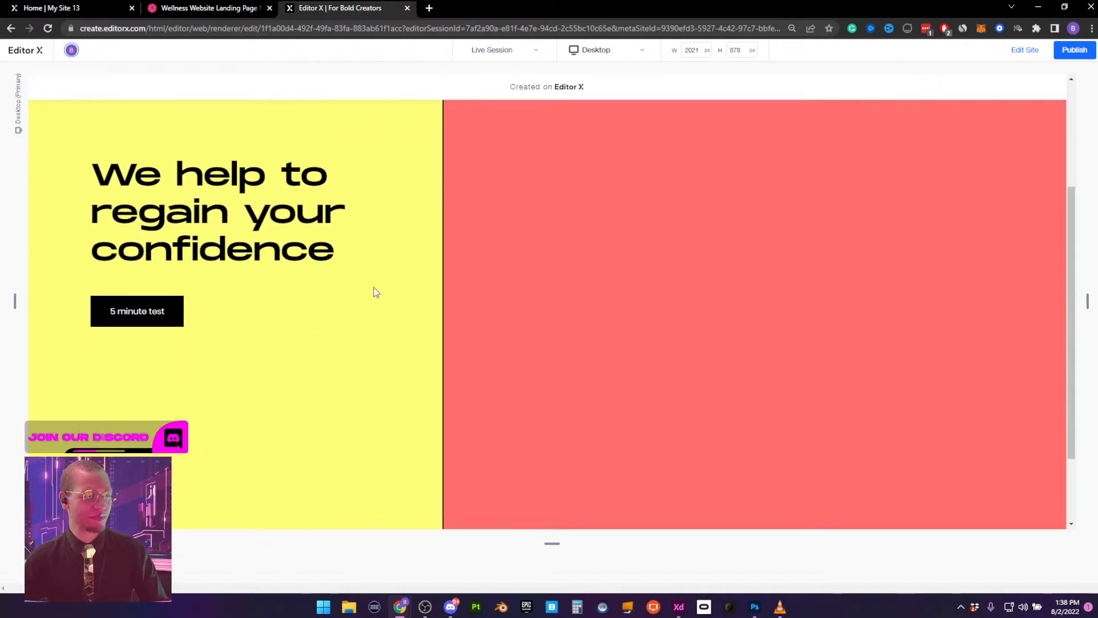
scroll(867, 226, up, 2)
scroll(867, 226, up, 1)
scroll(868, 226, down, 3)
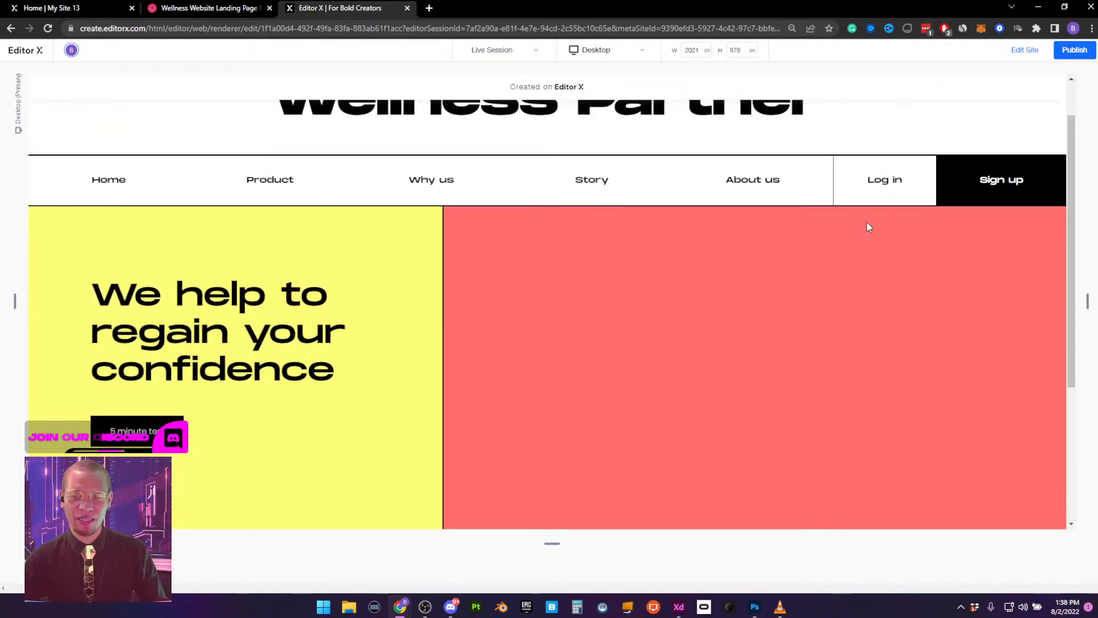
Check the hero layout in the preview and return to editing the page
scroll(867, 226, up, 3)
scroll(867, 226, down, 3)
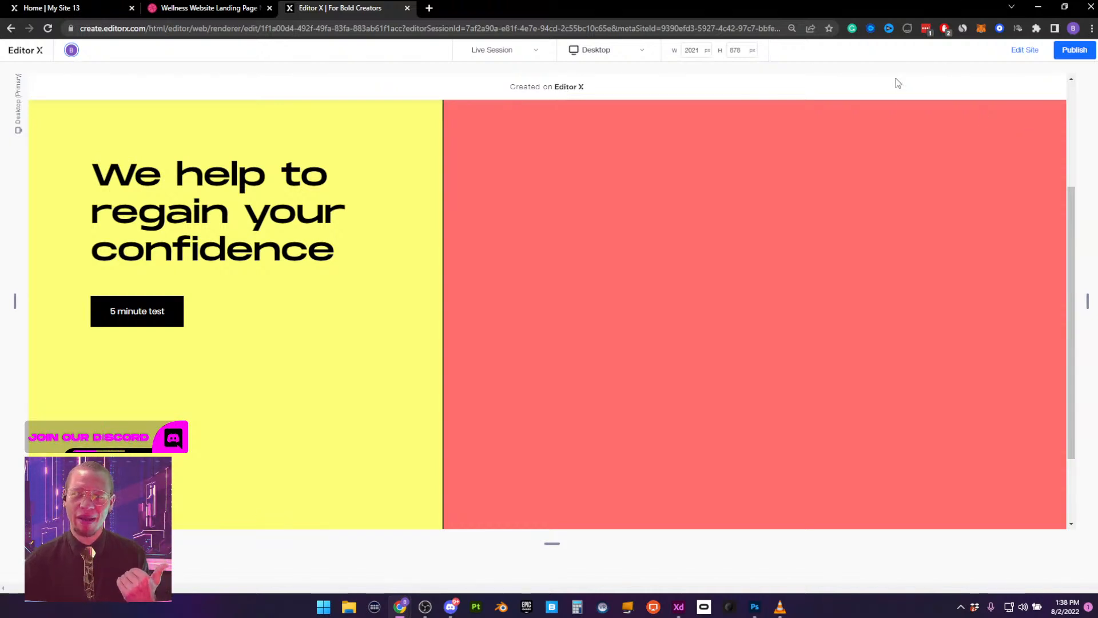
scroll(655, 190, down, 1)
scroll(653, 186, up, 4)
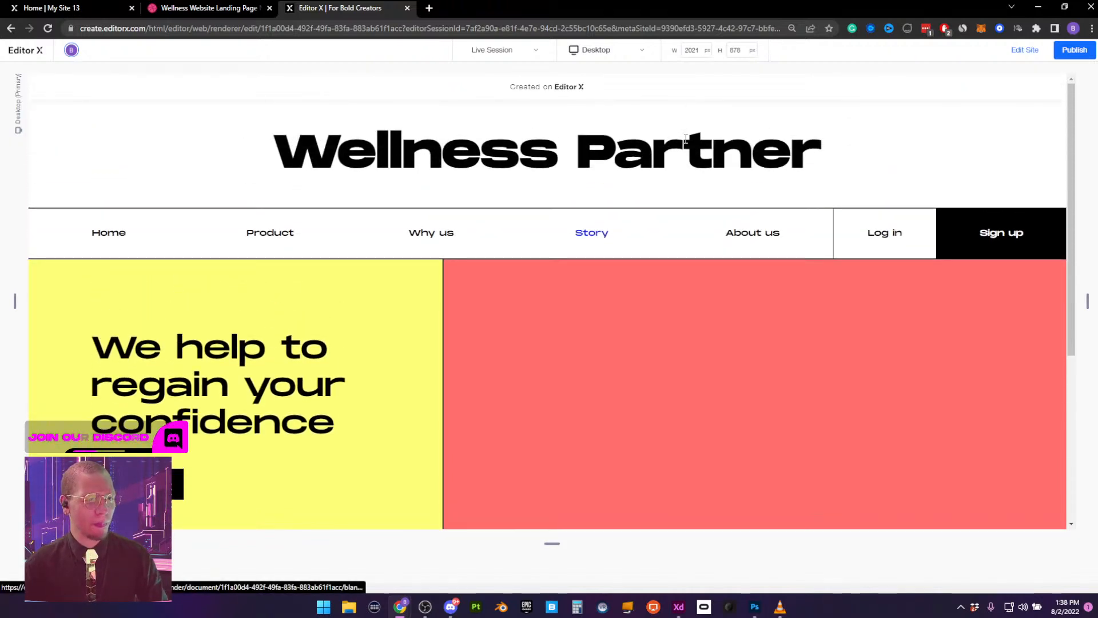
click(1025, 50)
scroll(637, 281, down, 4)
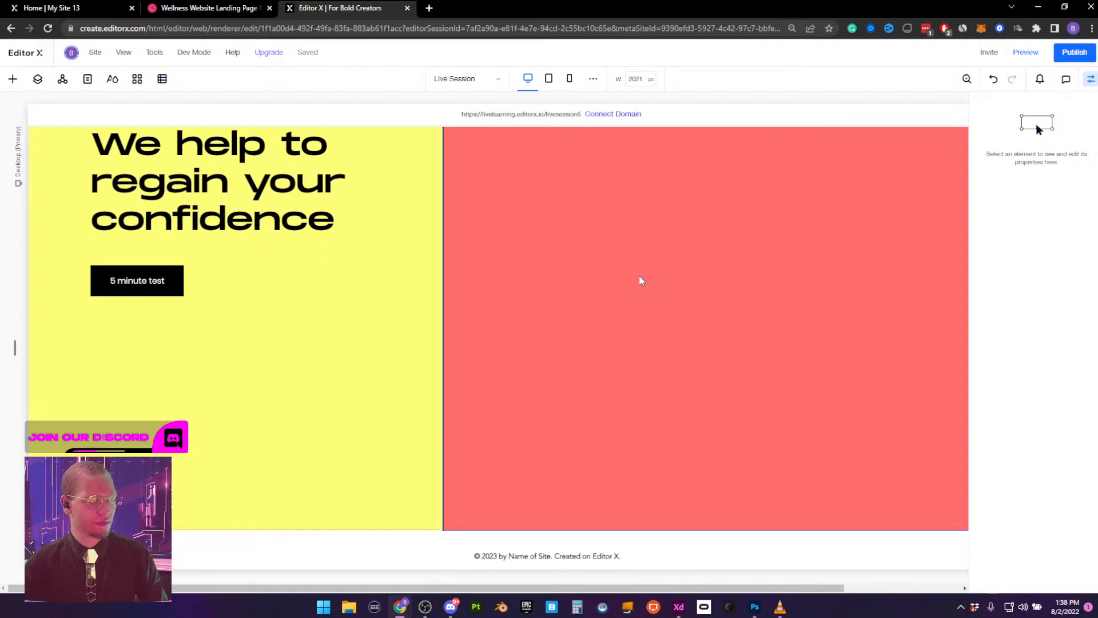
scroll(655, 278, up, 3)
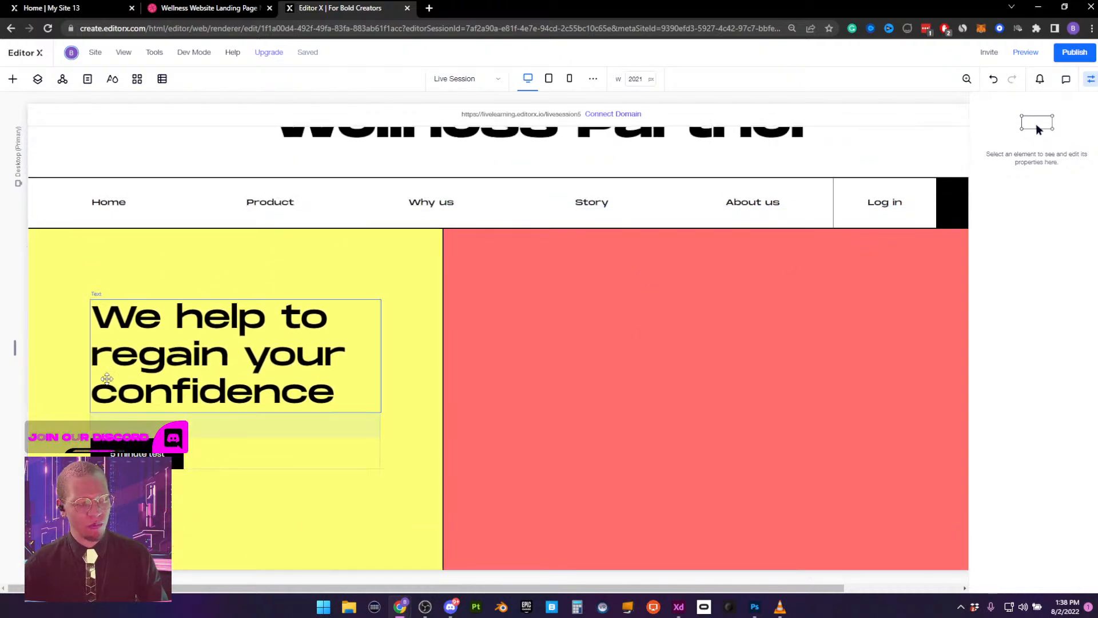
Select the red container and examine the arch and photo in the published reference page's red area
click(659, 347)
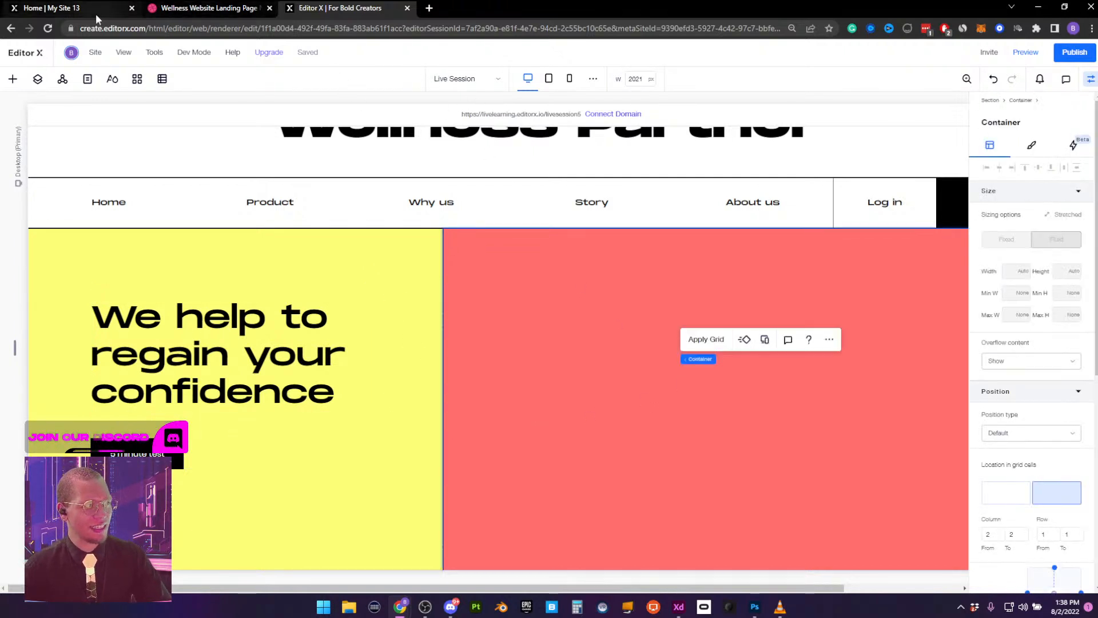
click(79, 12)
scroll(752, 394, down, 1)
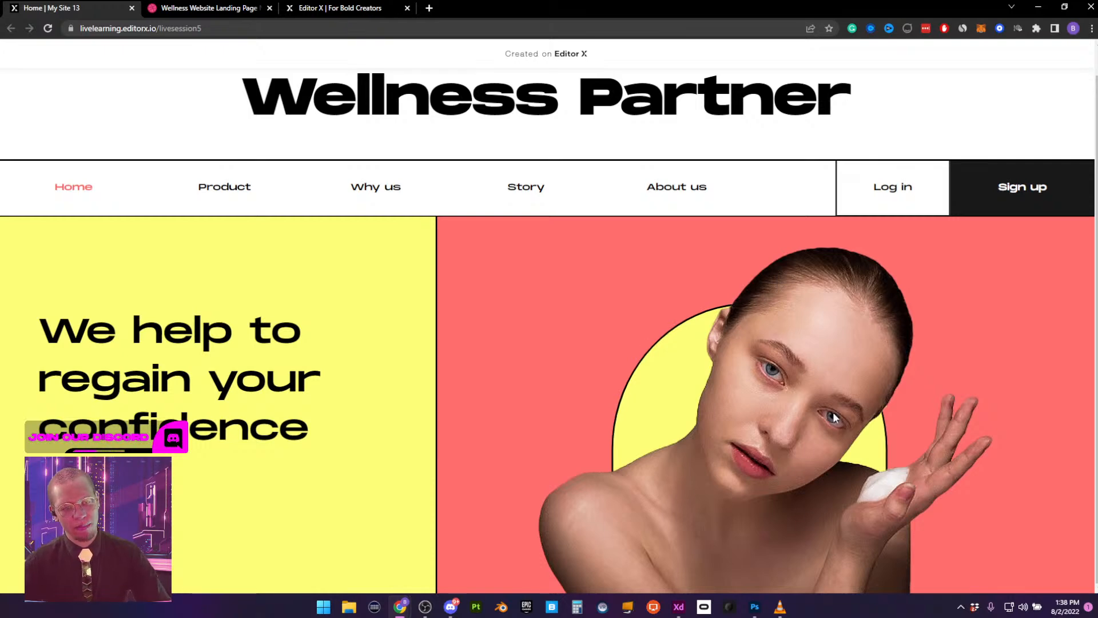
click(339, 8)
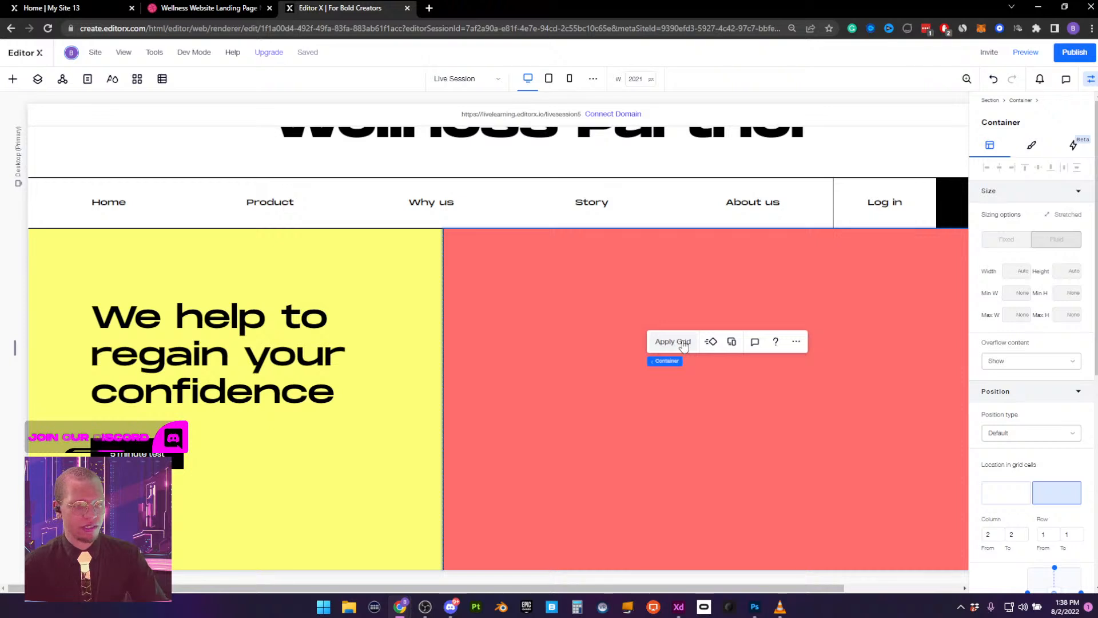
Add a basic shape to the red container and move it near the container's upper middle
click(796, 342)
mouse_move(836, 286)
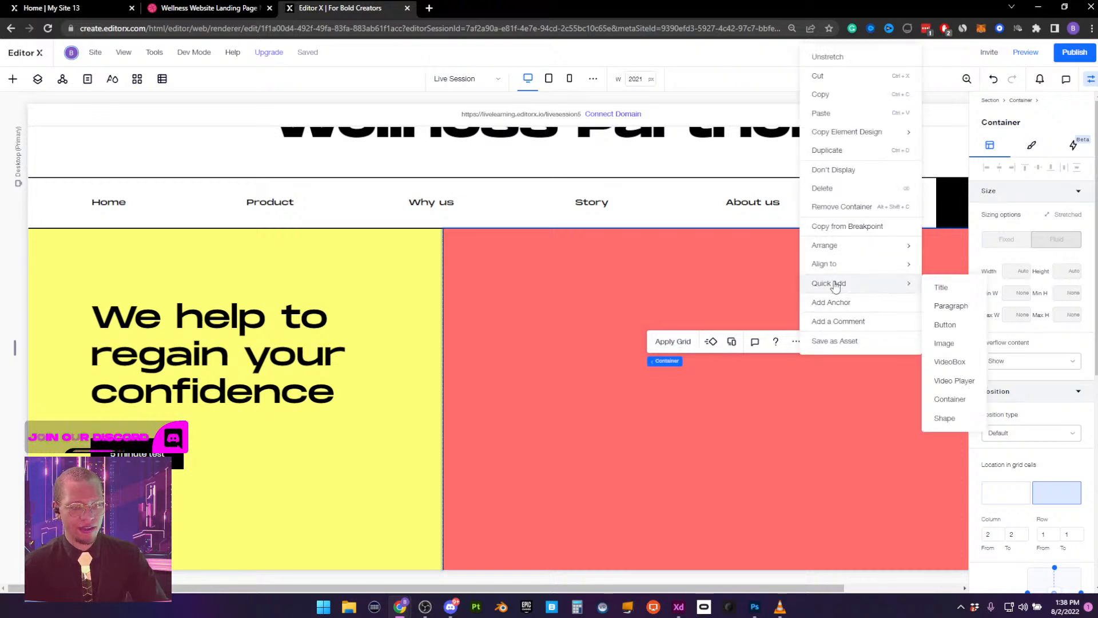
click(954, 418)
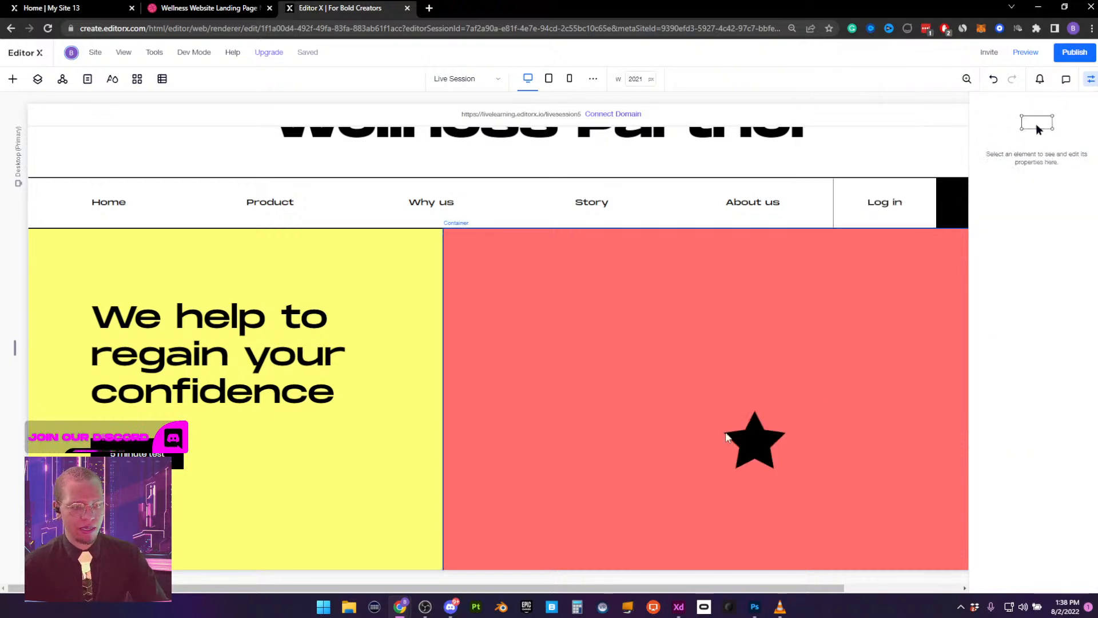
click(743, 440)
drag(743, 441, 640, 354)
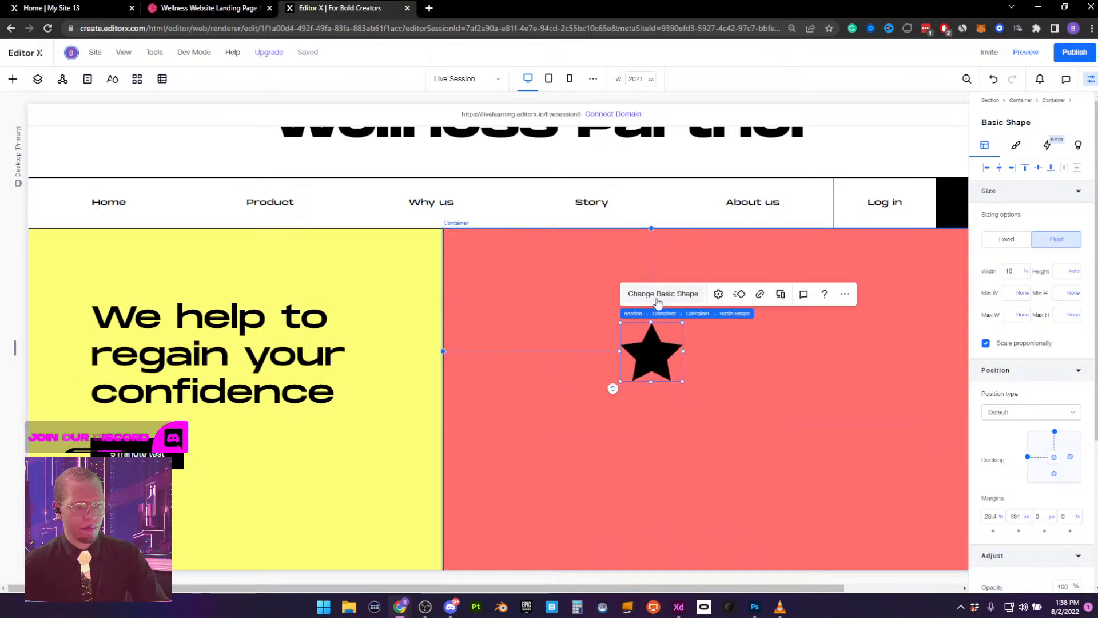
Replace the star with the arched Frame shape, stretch it taller and widen it to about 15.4%
click(658, 294)
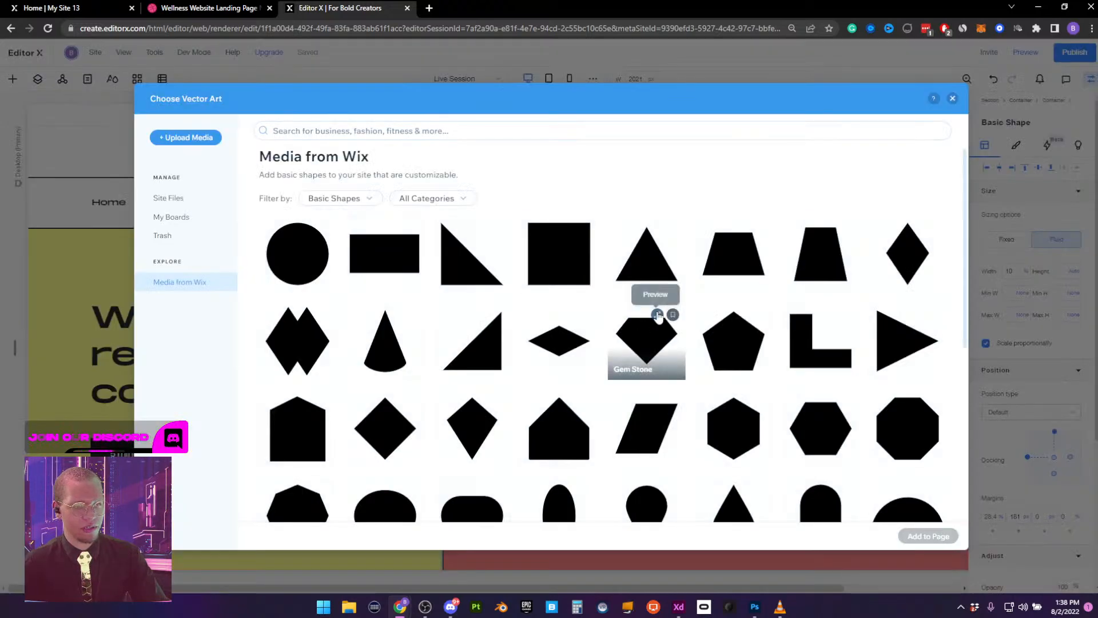
scroll(715, 343, down, 2)
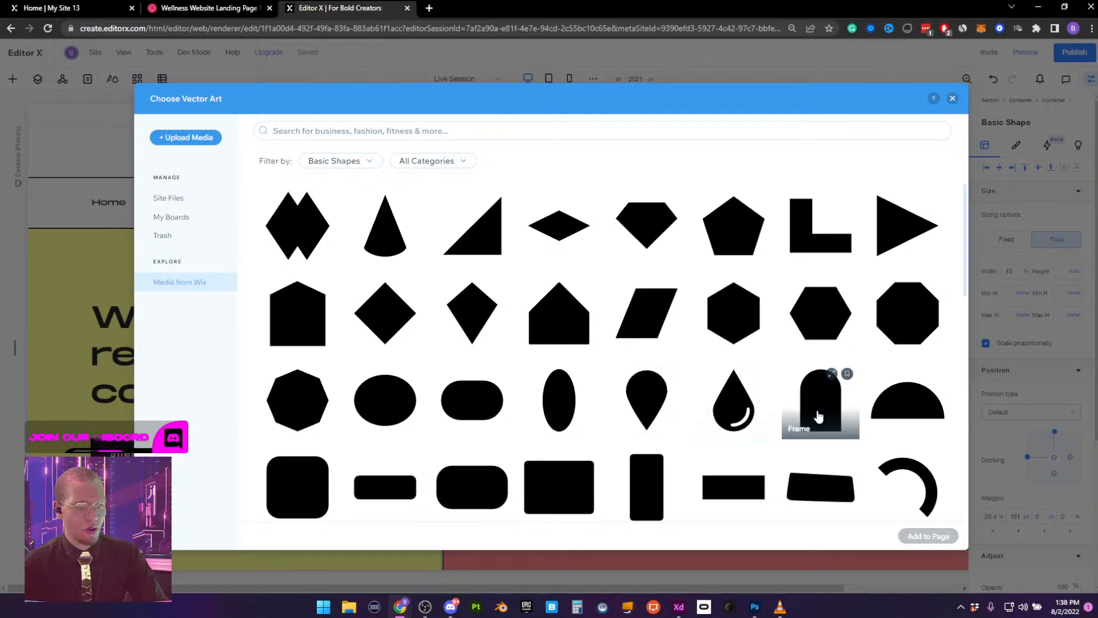
click(819, 416)
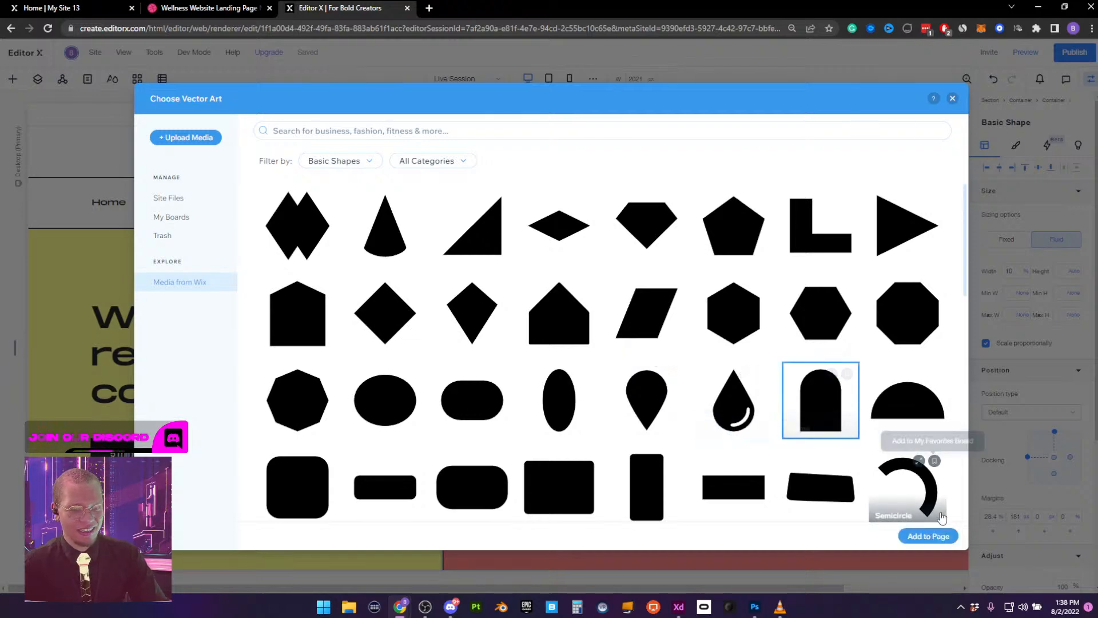
click(923, 535)
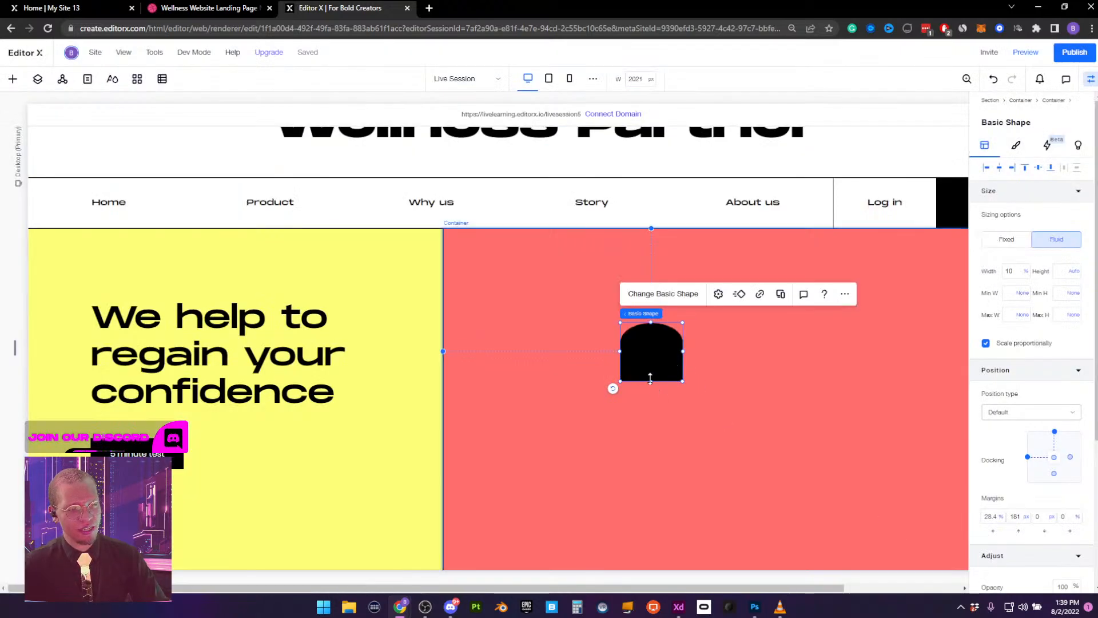
drag(651, 380, 651, 483)
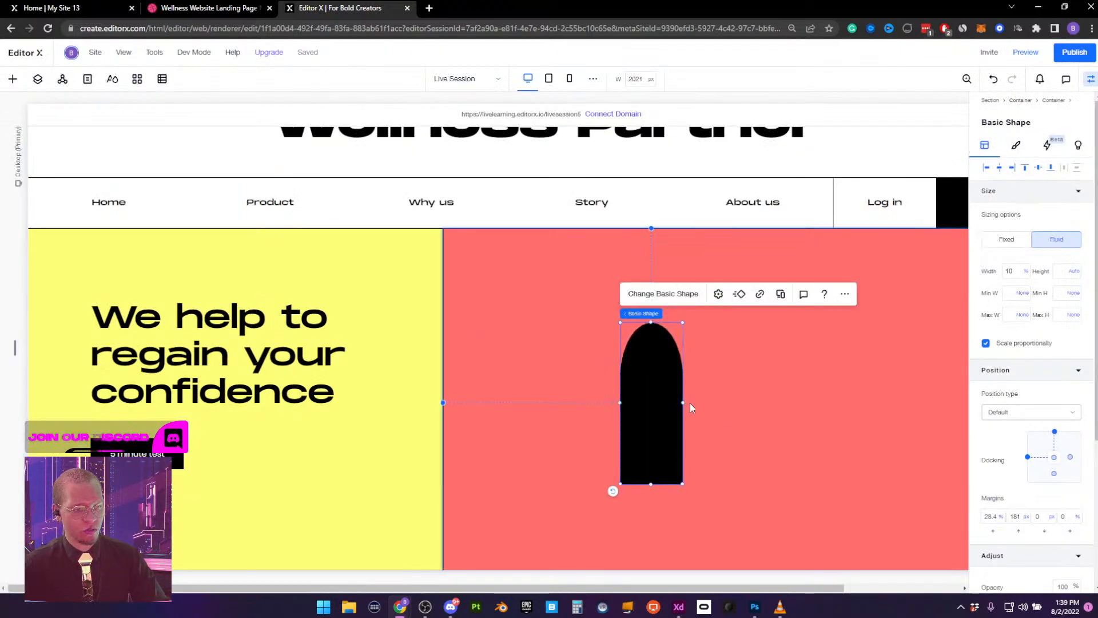
drag(690, 403, 568, 346)
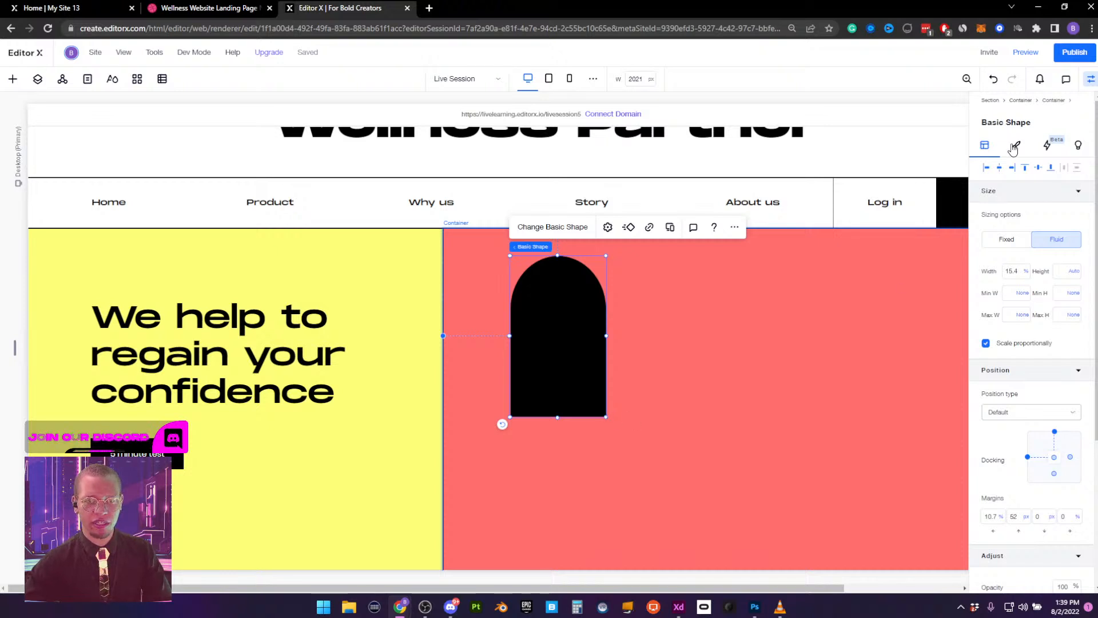
Fill the arch with the theme's light yellow and apply a black 3 px border
click(1015, 146)
click(988, 212)
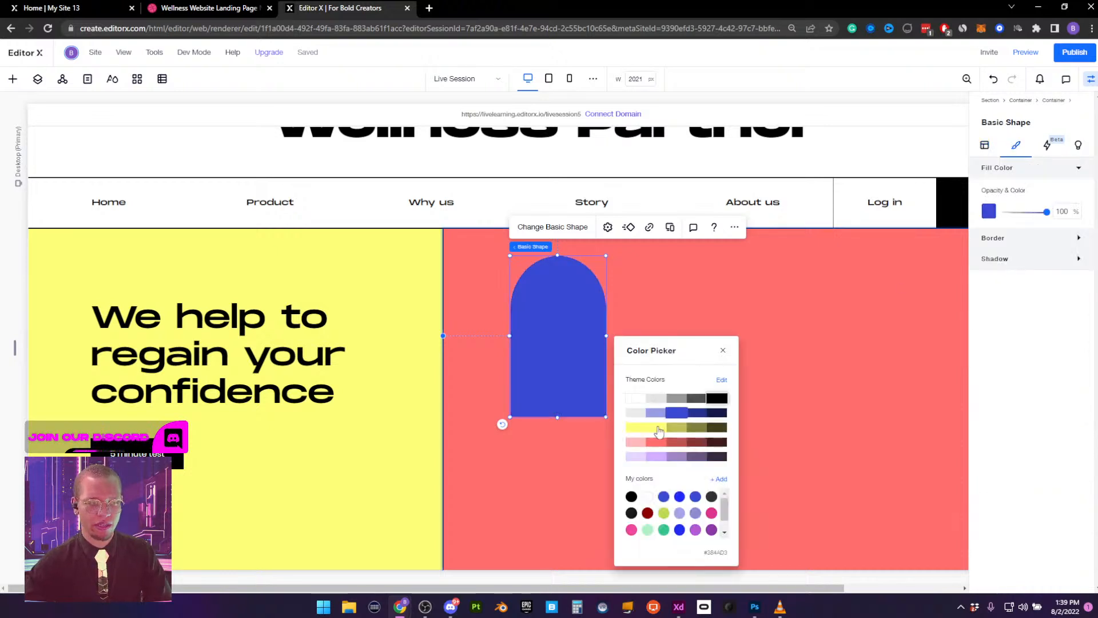
click(657, 429)
click(1042, 307)
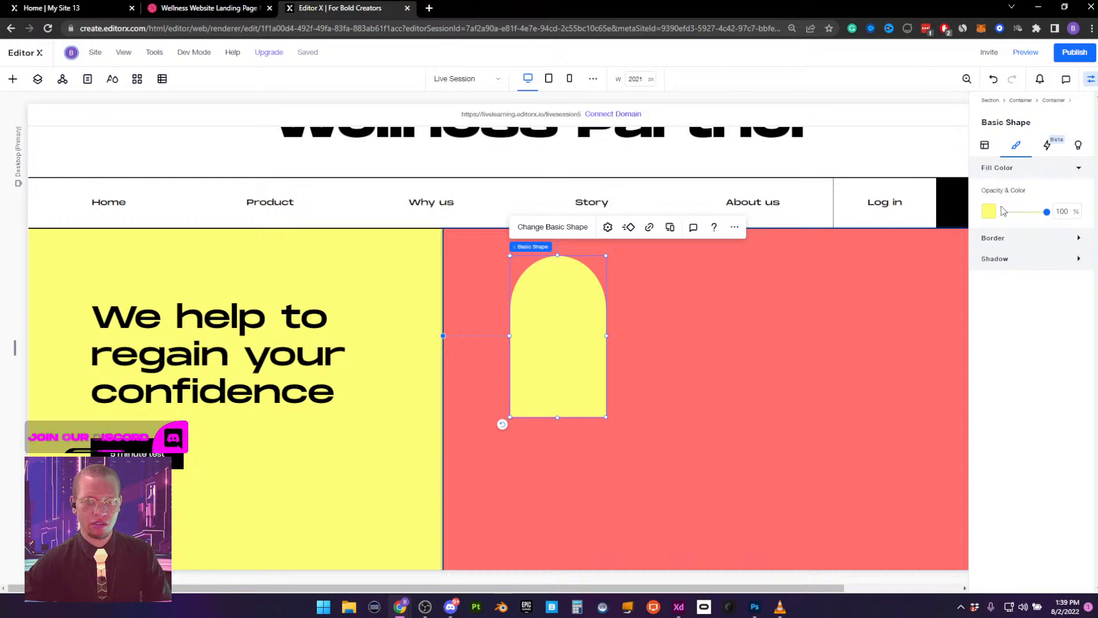
click(1005, 243)
click(1072, 260)
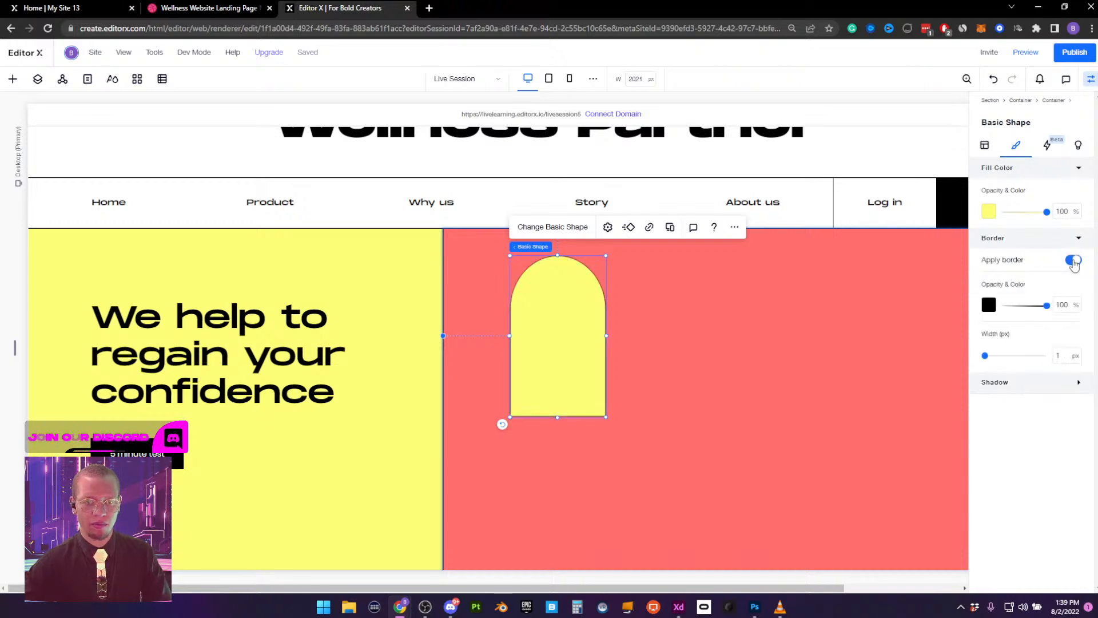
drag(985, 357, 993, 356)
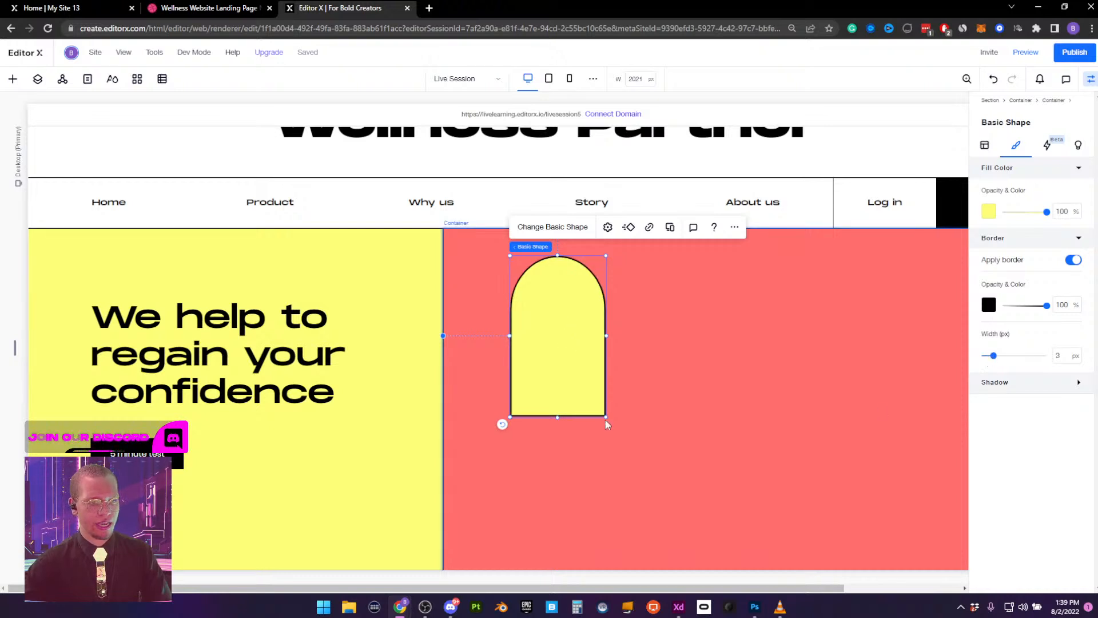
Enlarge the arch to nearly the red container's full height and center it horizontally in the container
drag(606, 417, 785, 564)
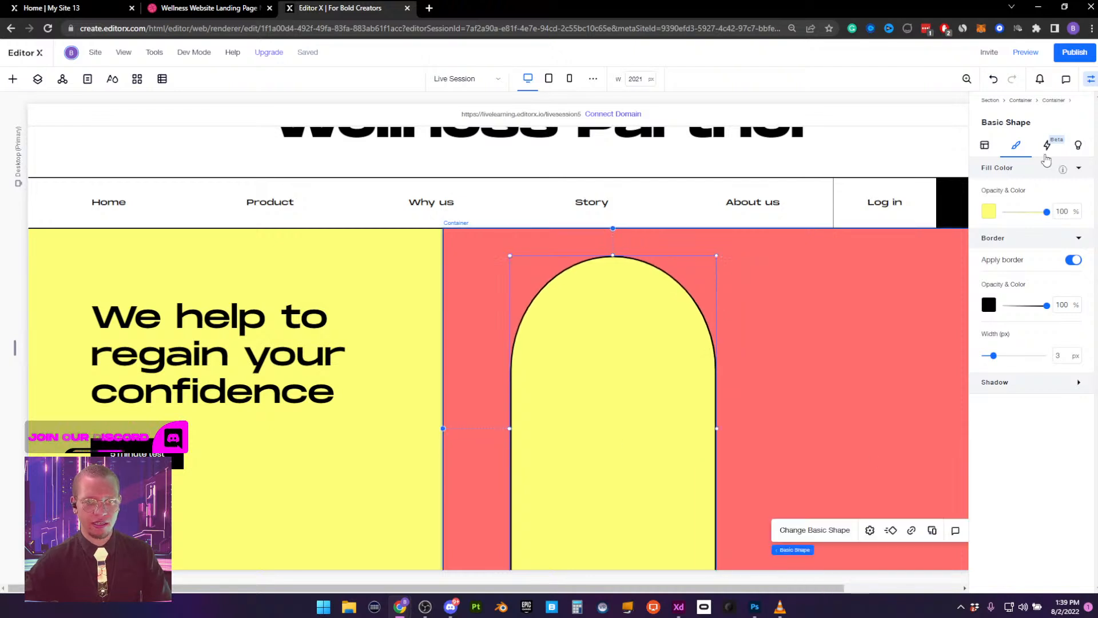
click(1091, 80)
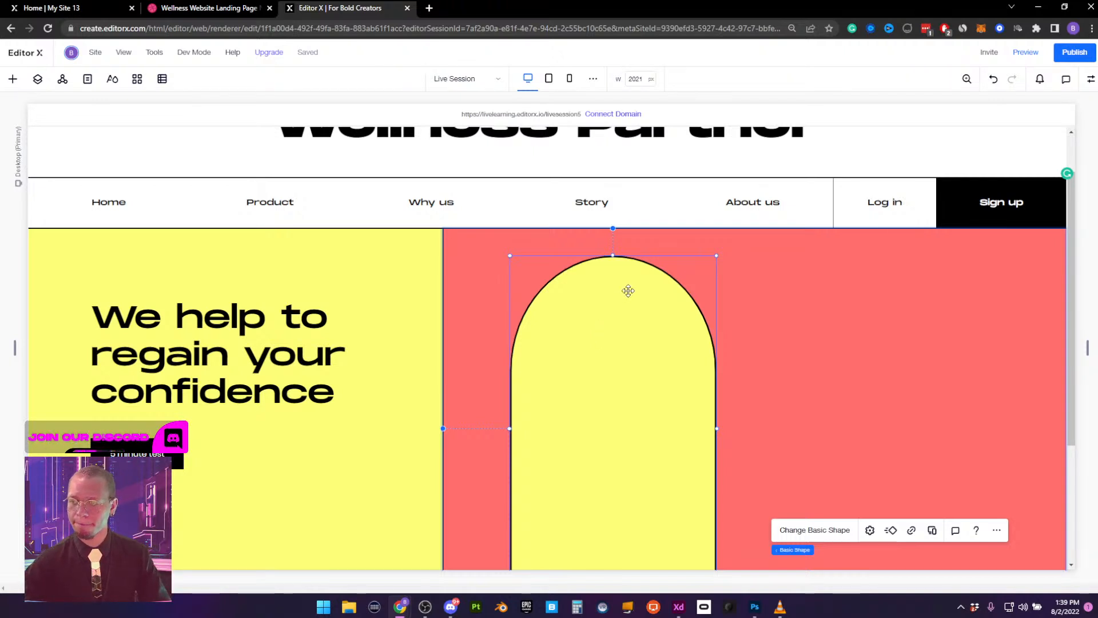
drag(607, 329, 752, 345)
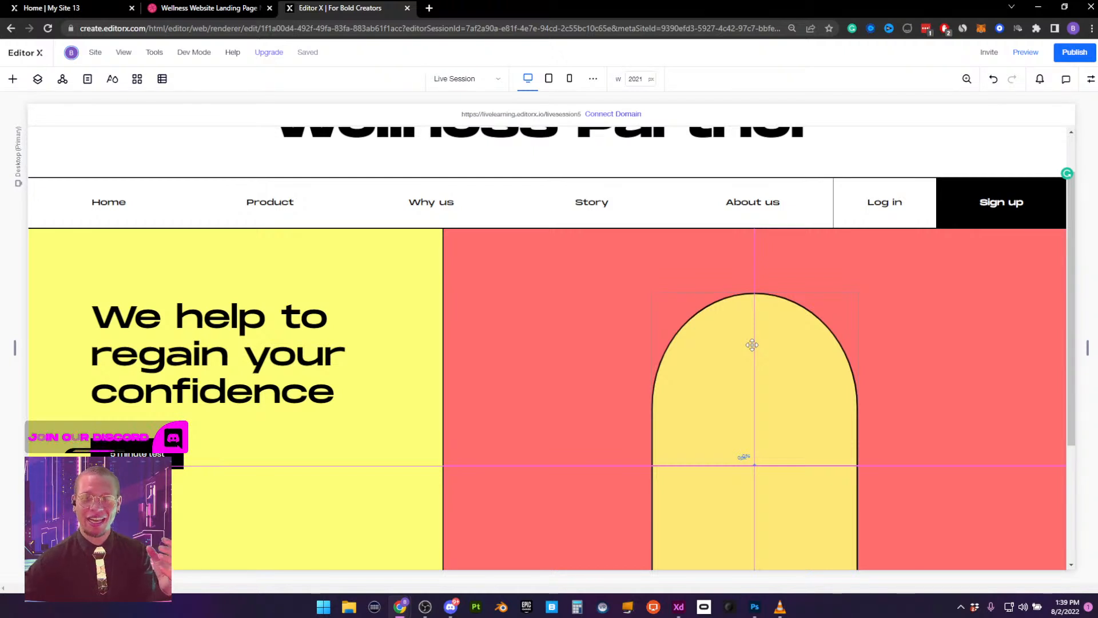
drag(752, 345, 744, 348)
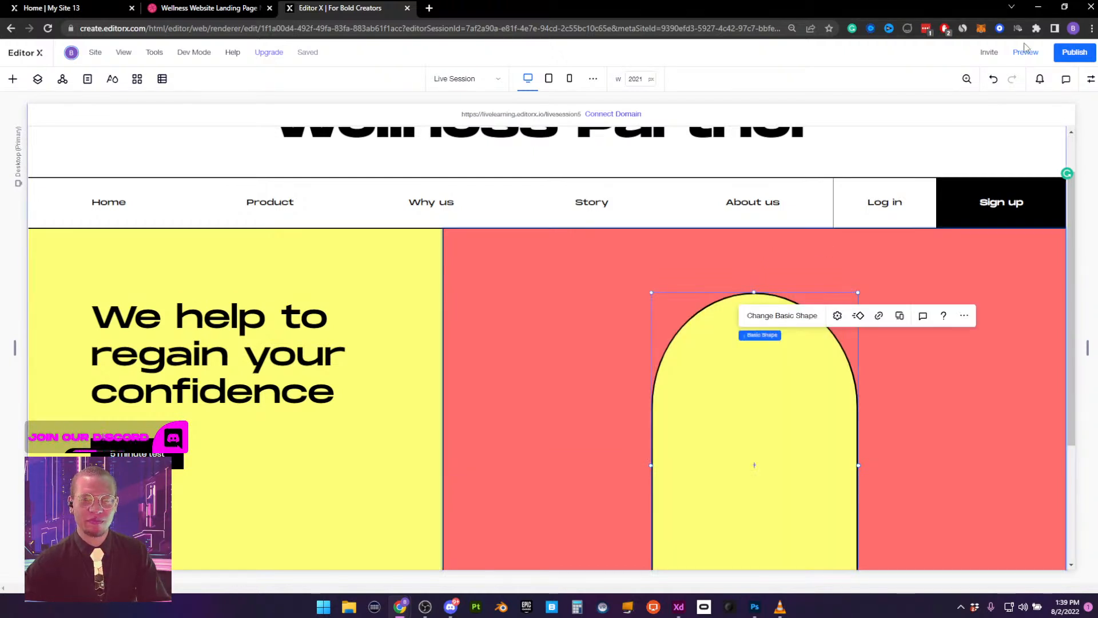
drag(750, 366, 750, 391)
scroll(912, 344, down, 3)
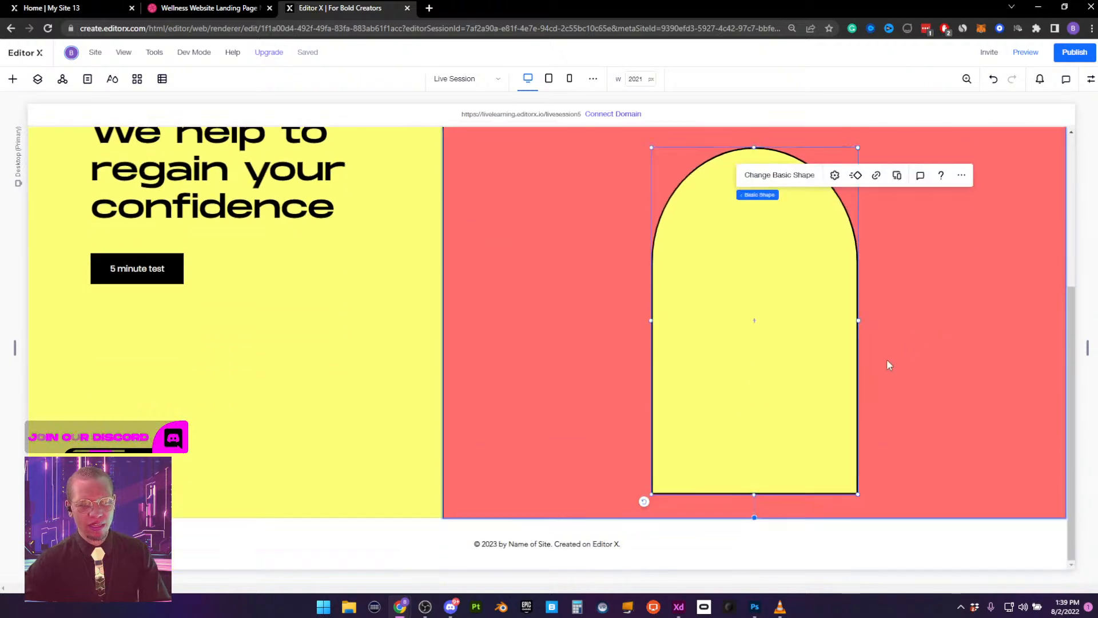
mouse_move(787, 265)
mouse_down()
mouse_move(784, 311)
mouse_move(779, 253)
mouse_up()
scroll(791, 391, up, 3)
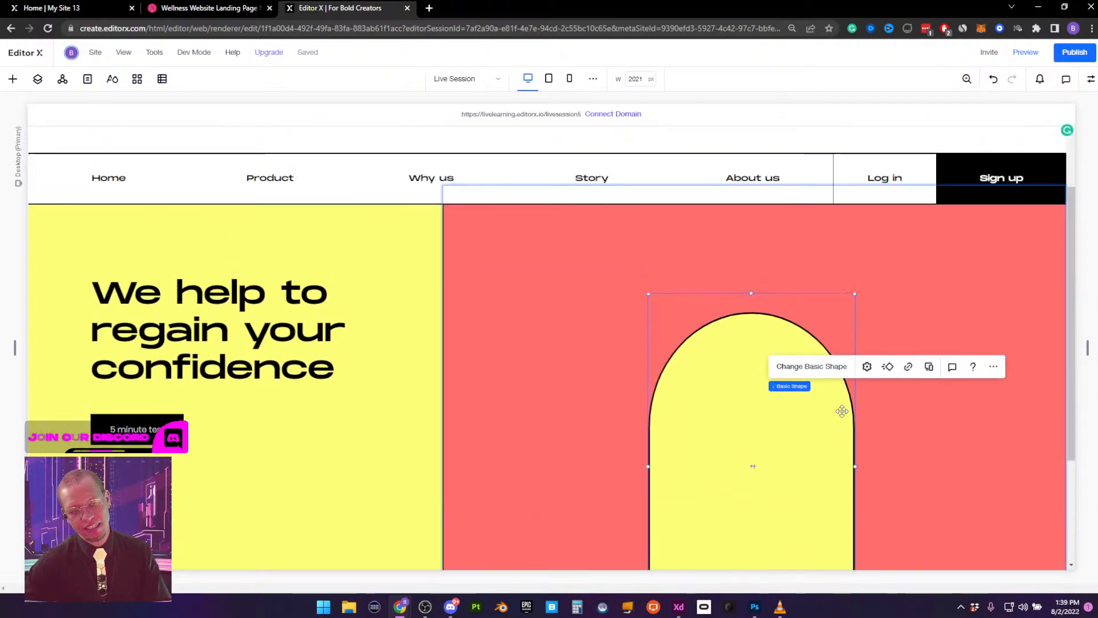
Try to shorten the arch from its bottom edge and undo the resize
scroll(841, 407, down, 3)
drag(751, 499, 759, 359)
key(ctrl+z)
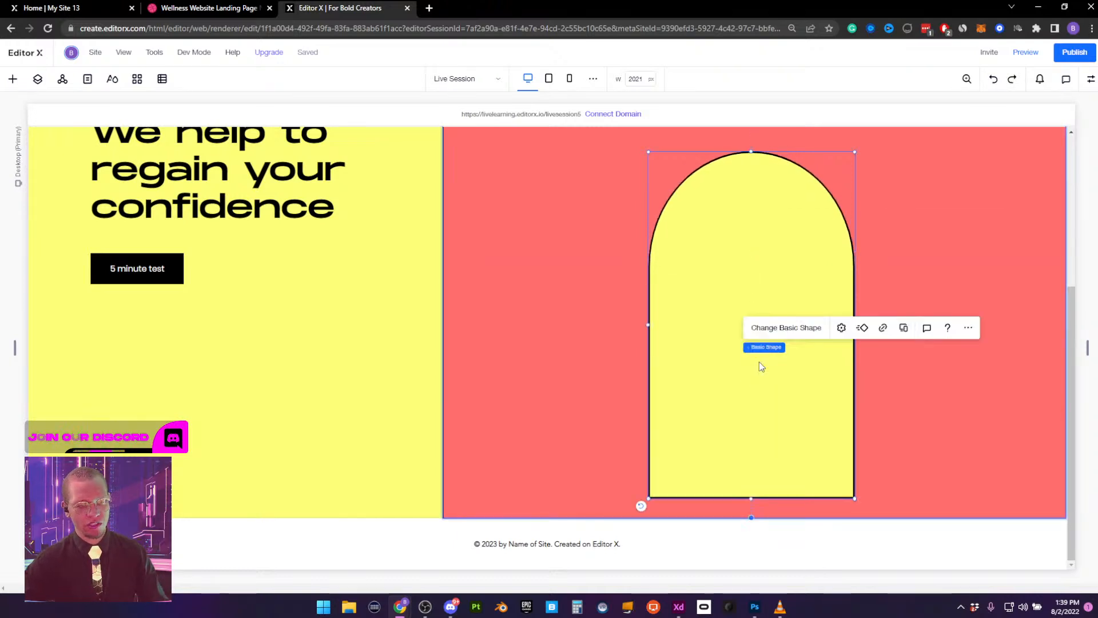
Move the arch down so its base extends past the red container's bottom edge, keeping it horizontally centered
scroll(795, 250, up, 3)
scroll(801, 251, down, 1)
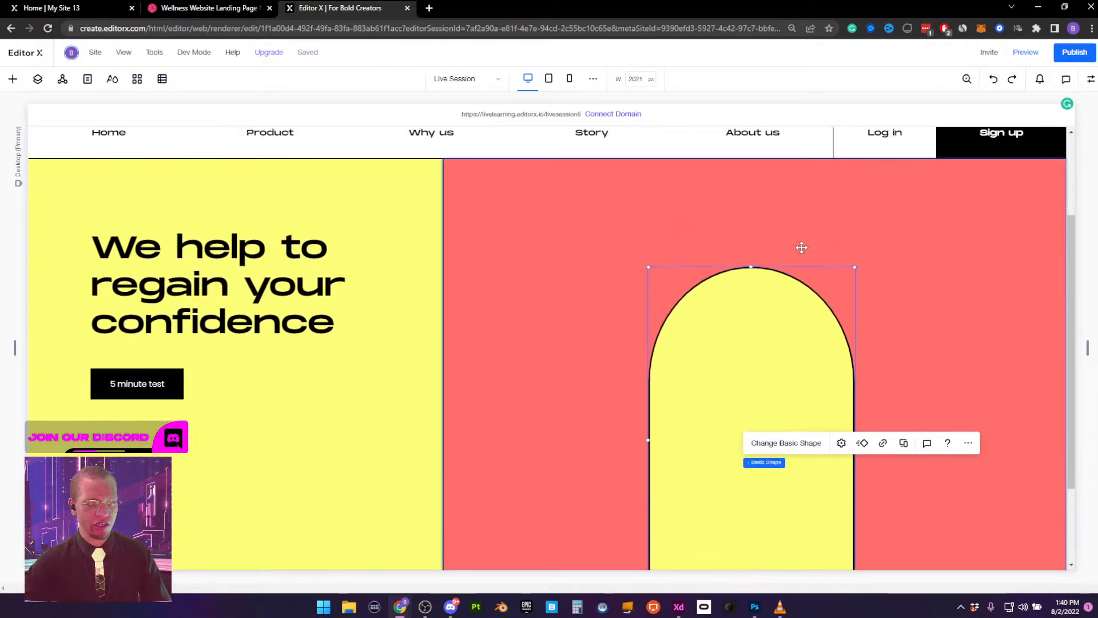
scroll(802, 250, up, 2)
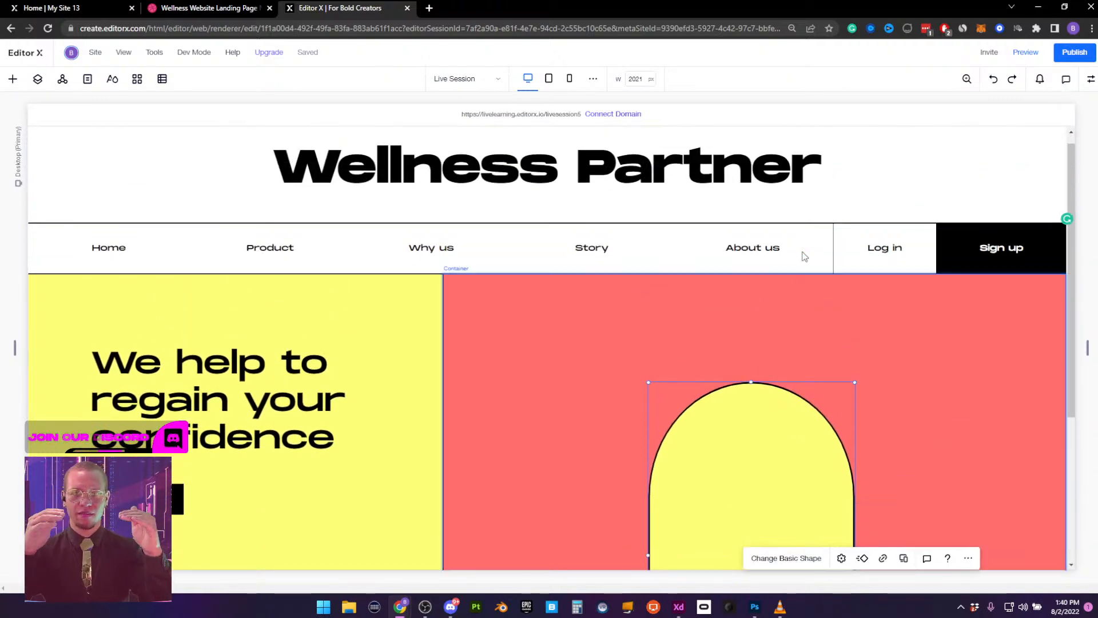
scroll(812, 354, down, 4)
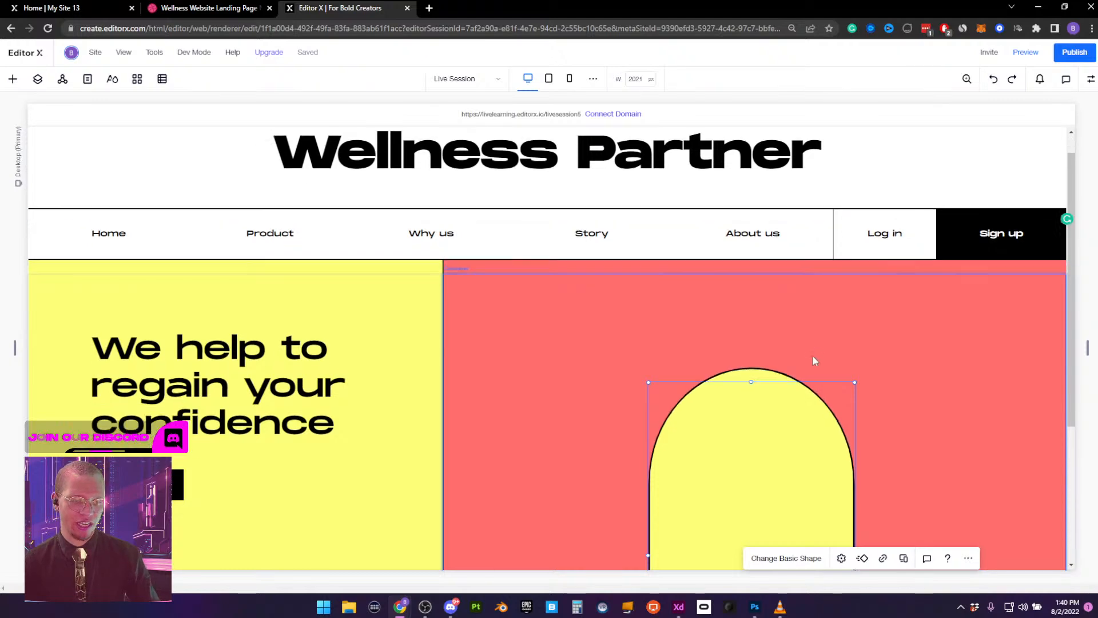
drag(770, 317, 769, 342)
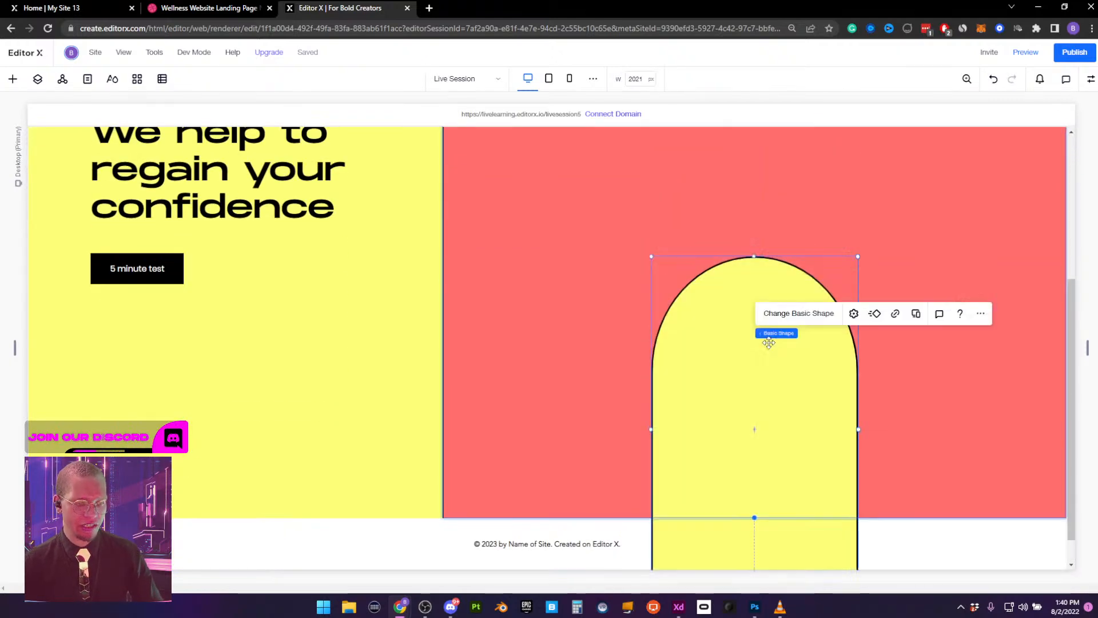
scroll(886, 480, down, 1)
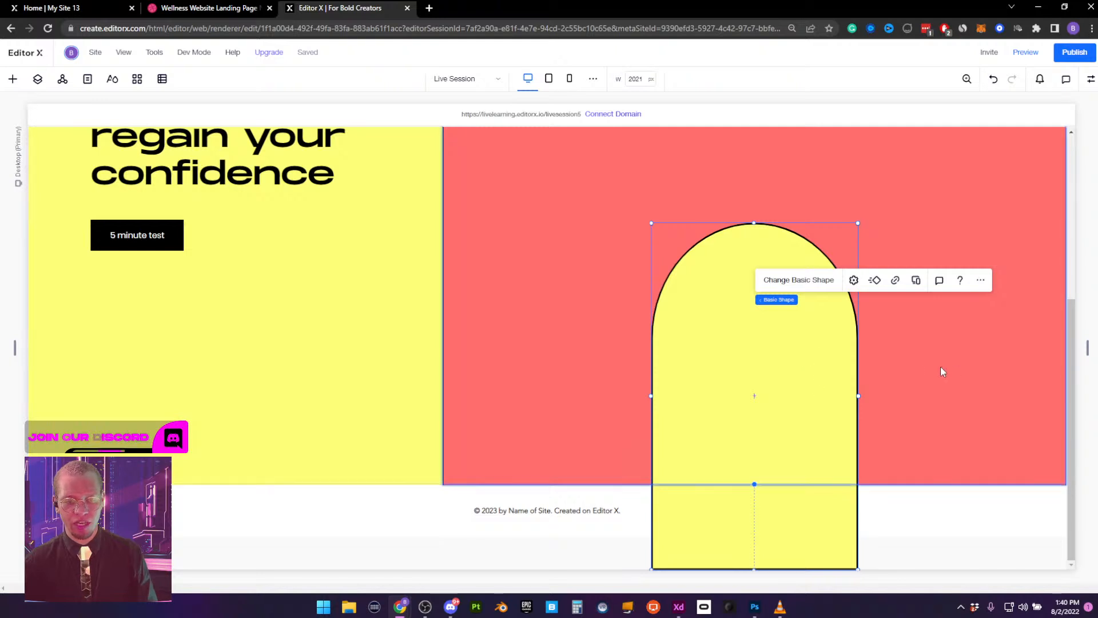
Set the red container's overflow content to Hide so the arch is clipped at the container's bottom edge
click(955, 363)
scroll(920, 289, up, 3)
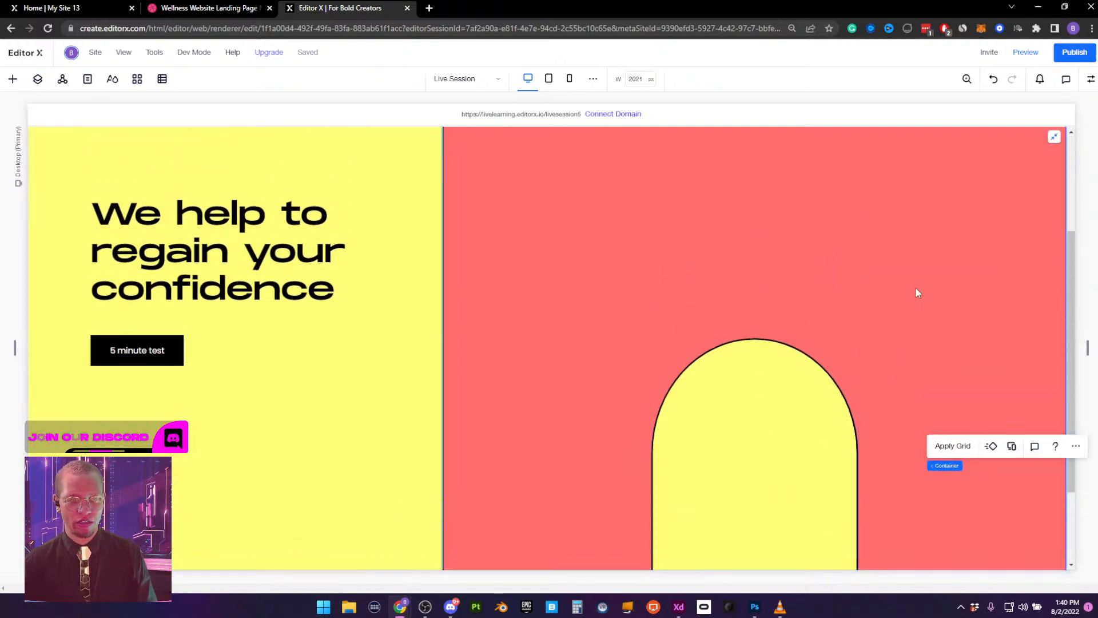
scroll(1034, 171, down, 3)
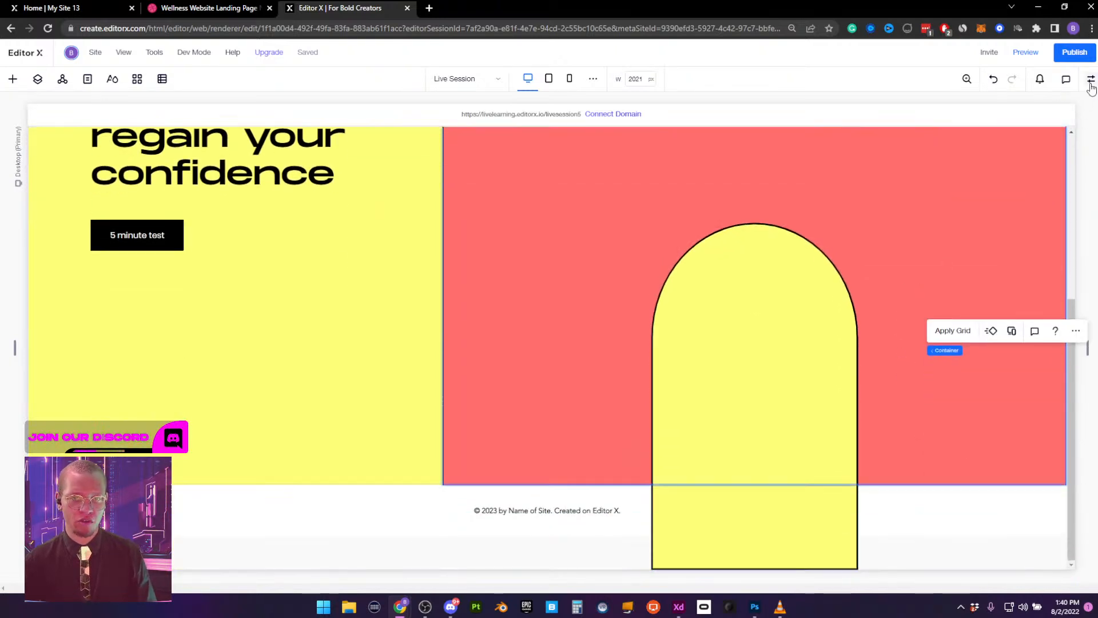
click(1091, 80)
click(982, 146)
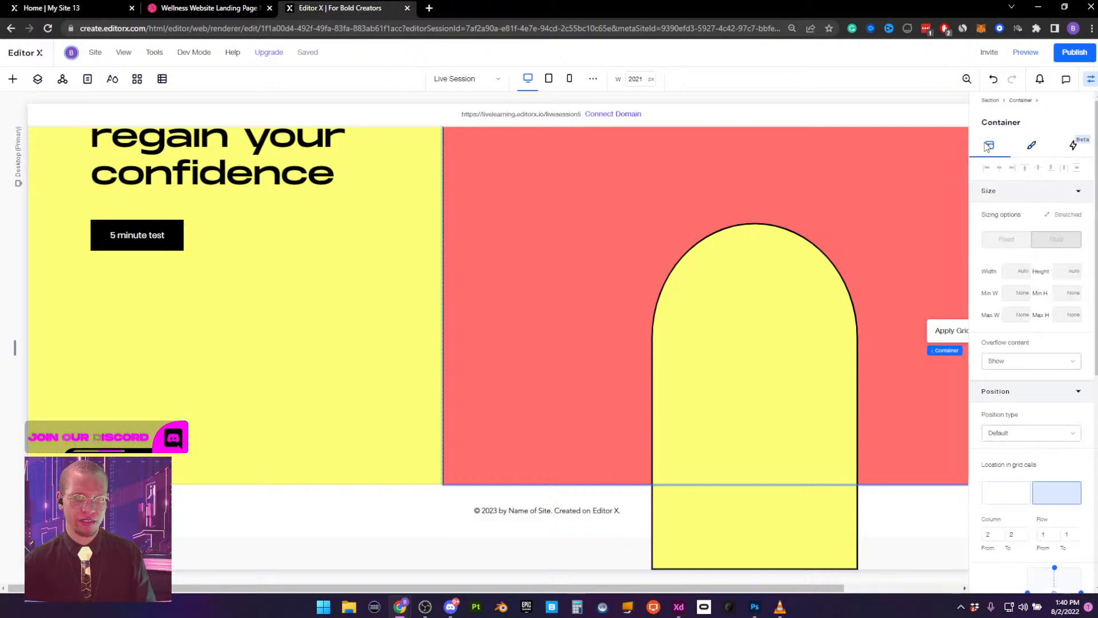
scroll(1015, 292, down, 1)
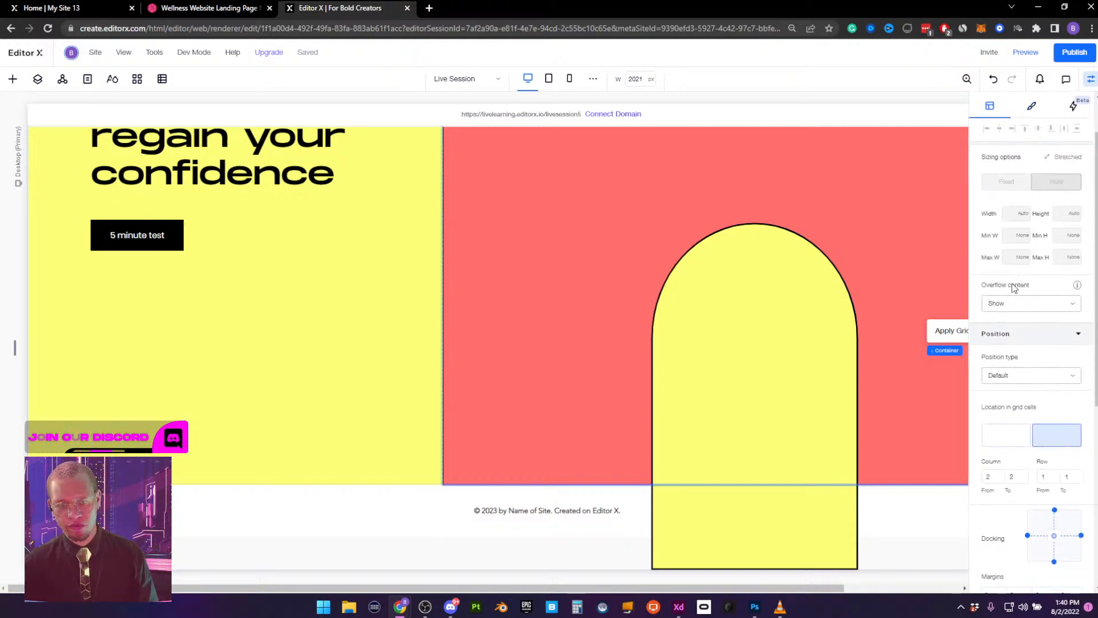
click(1016, 303)
click(1011, 323)
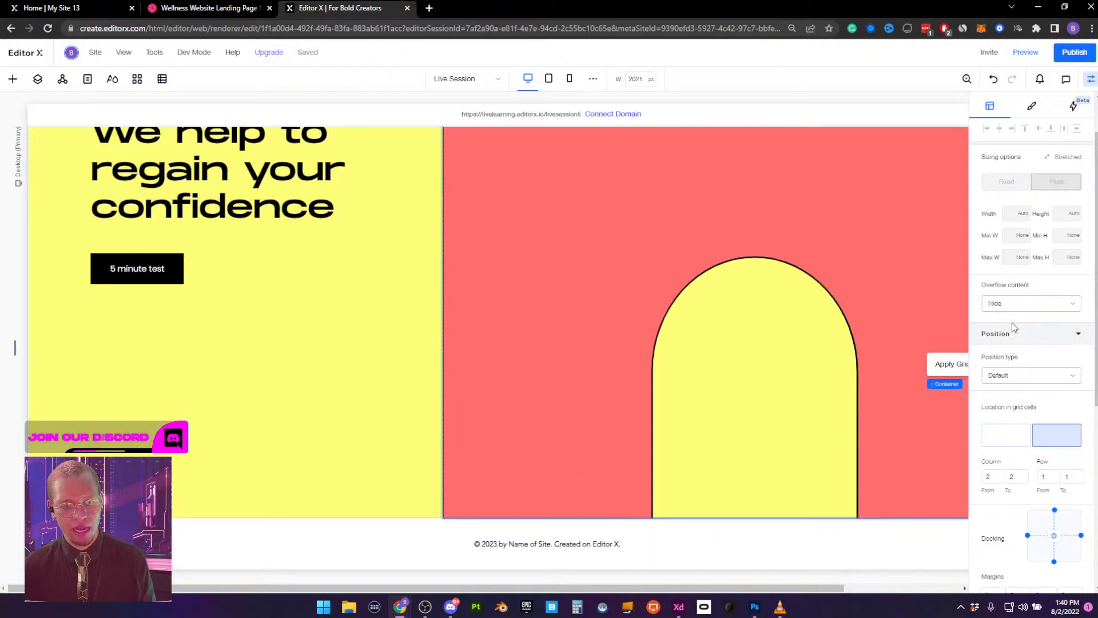
click(1090, 80)
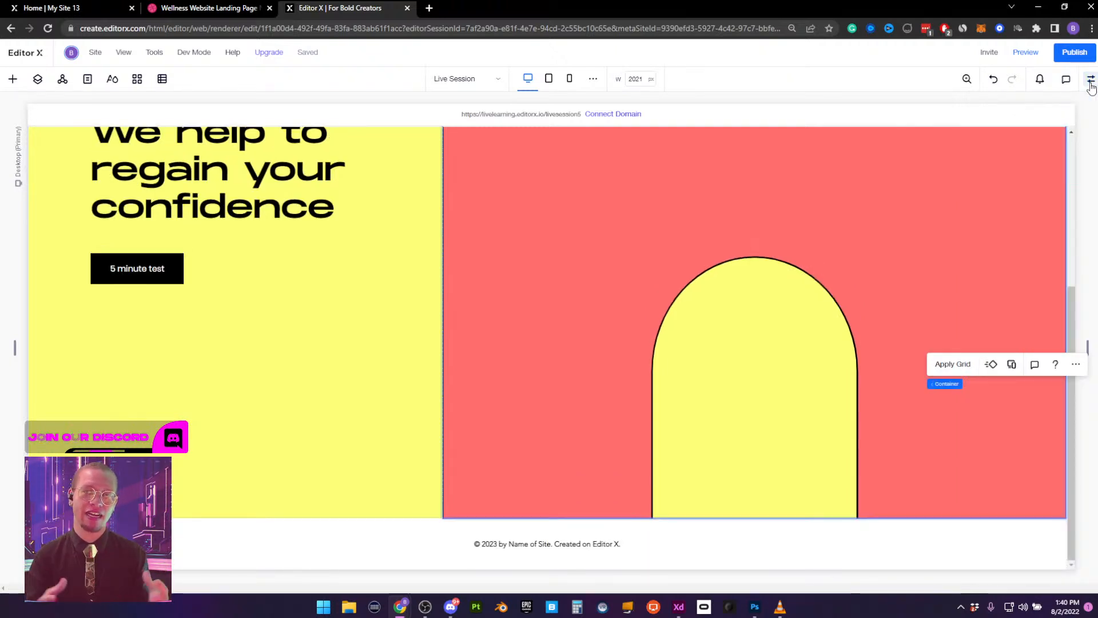
Enlarge the arch proportionally to about 43.3% width and center it horizontally in the red container
scroll(760, 218, up, 5)
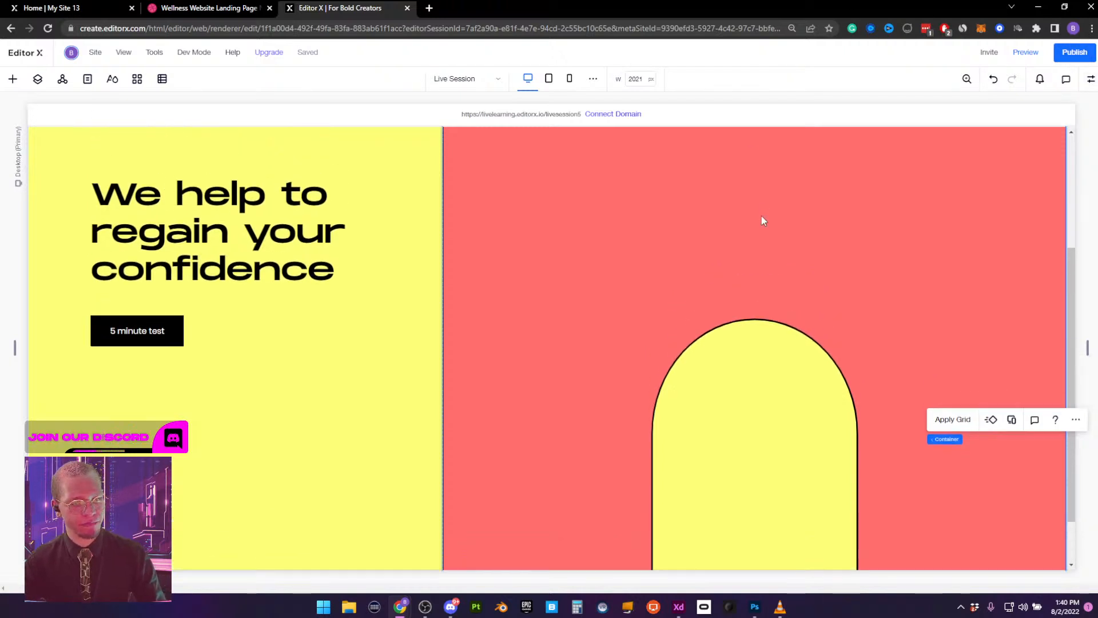
scroll(759, 246, down, 3)
click(765, 341)
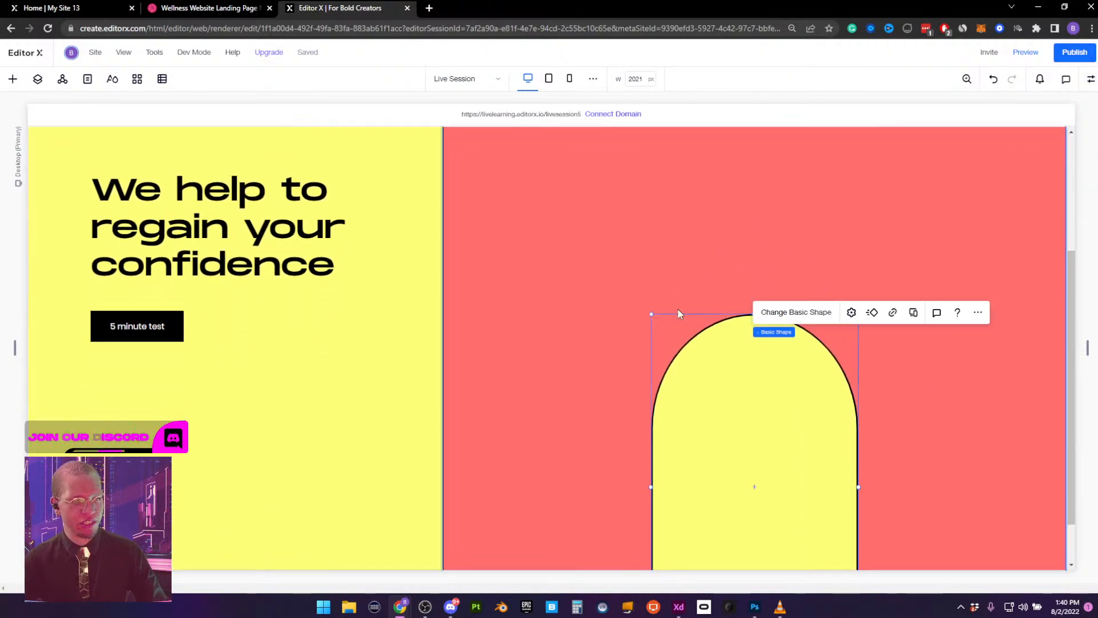
drag(650, 312, 564, 221)
click(1086, 78)
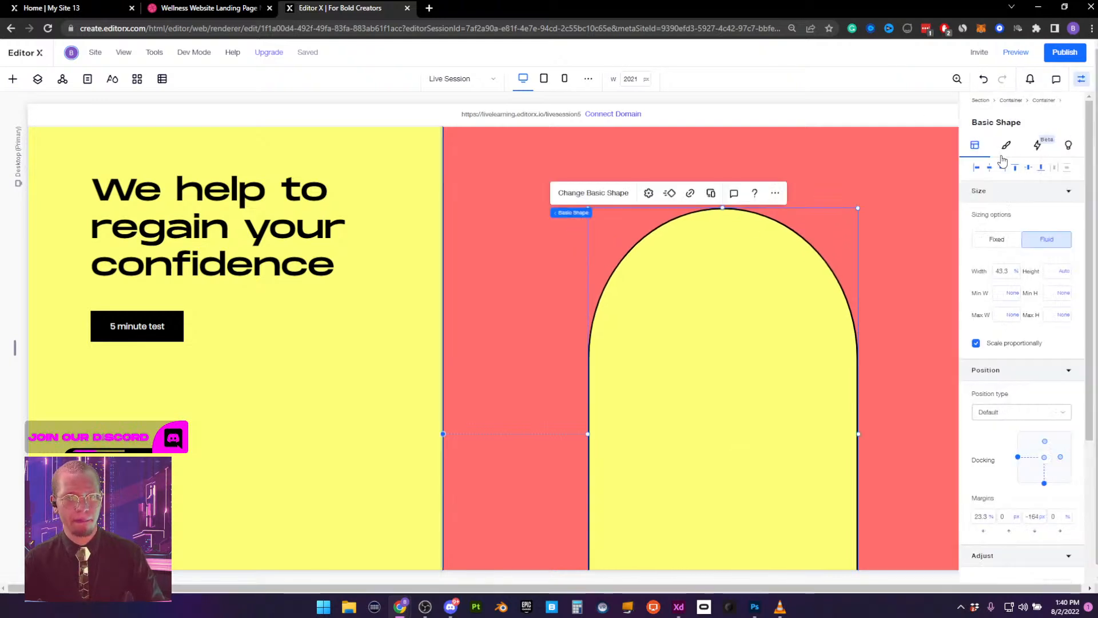
click(992, 169)
click(1086, 80)
scroll(938, 217, up, 4)
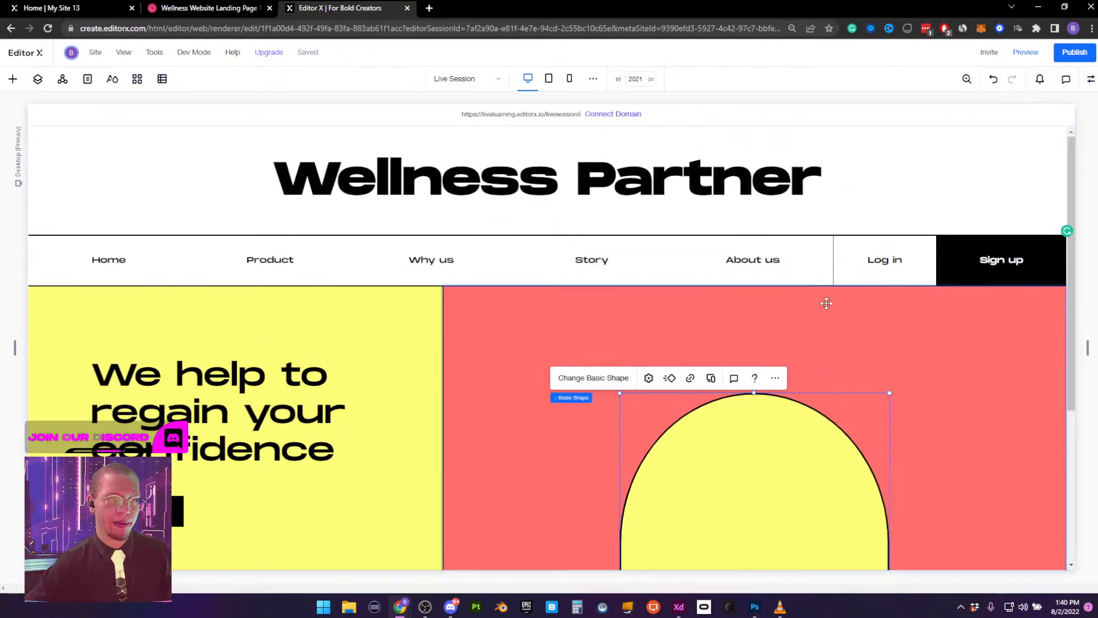
Check the hero image on the reference page, and add an image element to the red container, placed over the arch
click(103, 8)
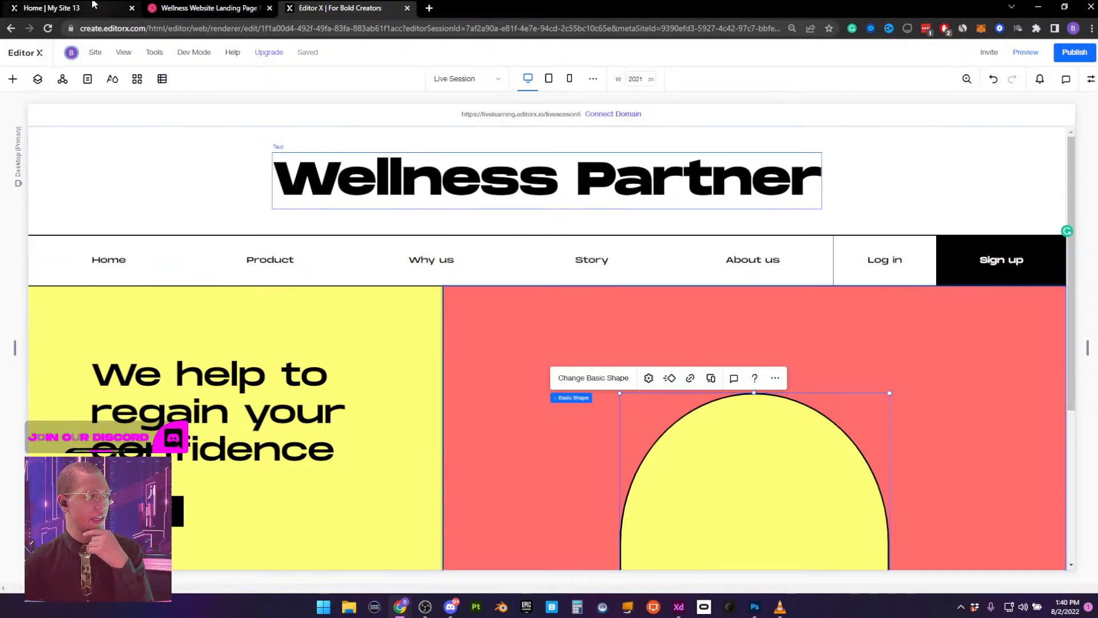
scroll(729, 283, up, 1)
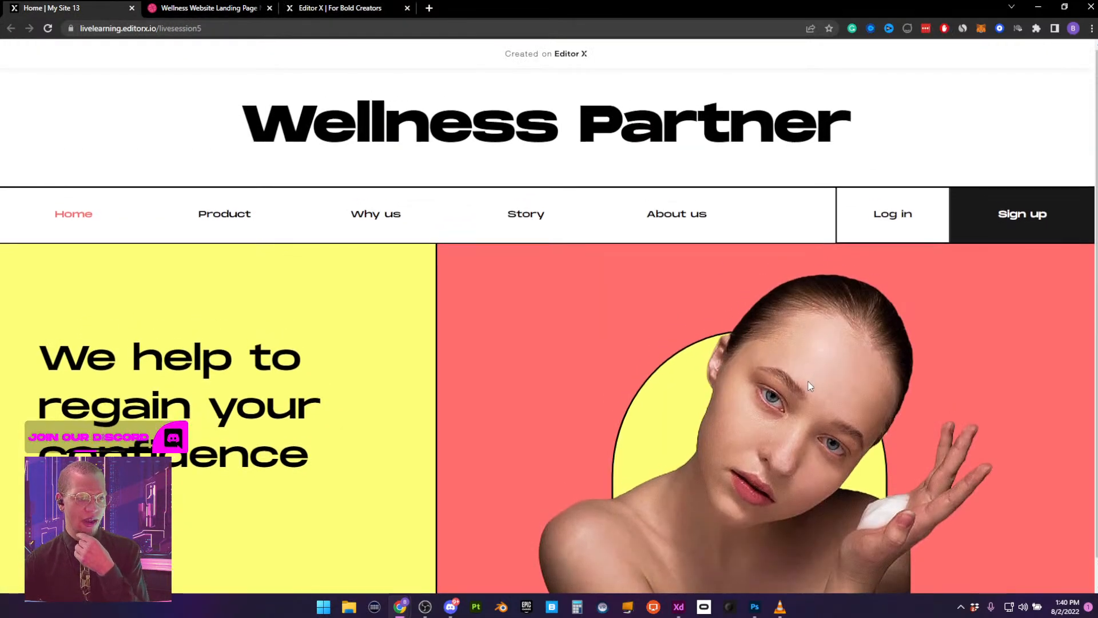
scroll(676, 319, down, 1)
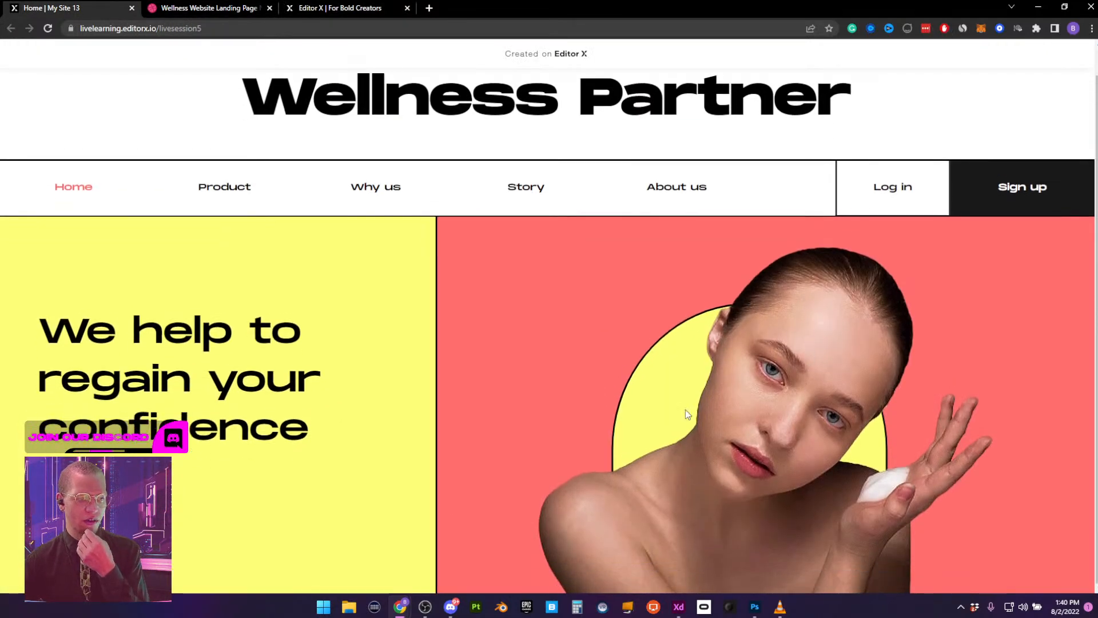
click(346, 10)
scroll(706, 273, down, 3)
scroll(706, 273, up, 1)
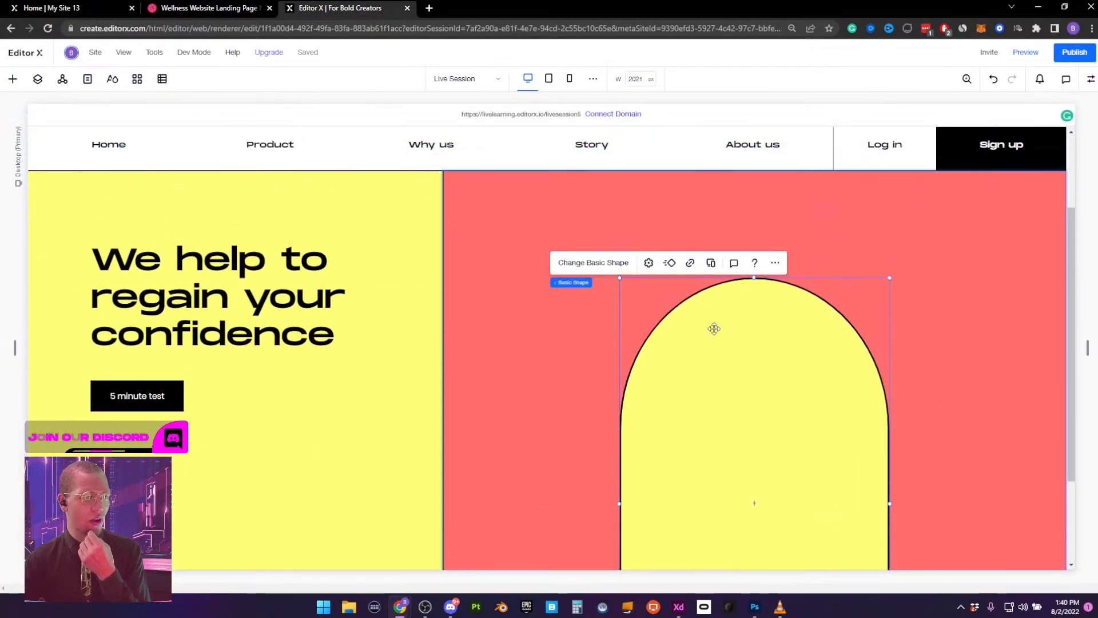
click(933, 296)
right_click(931, 293)
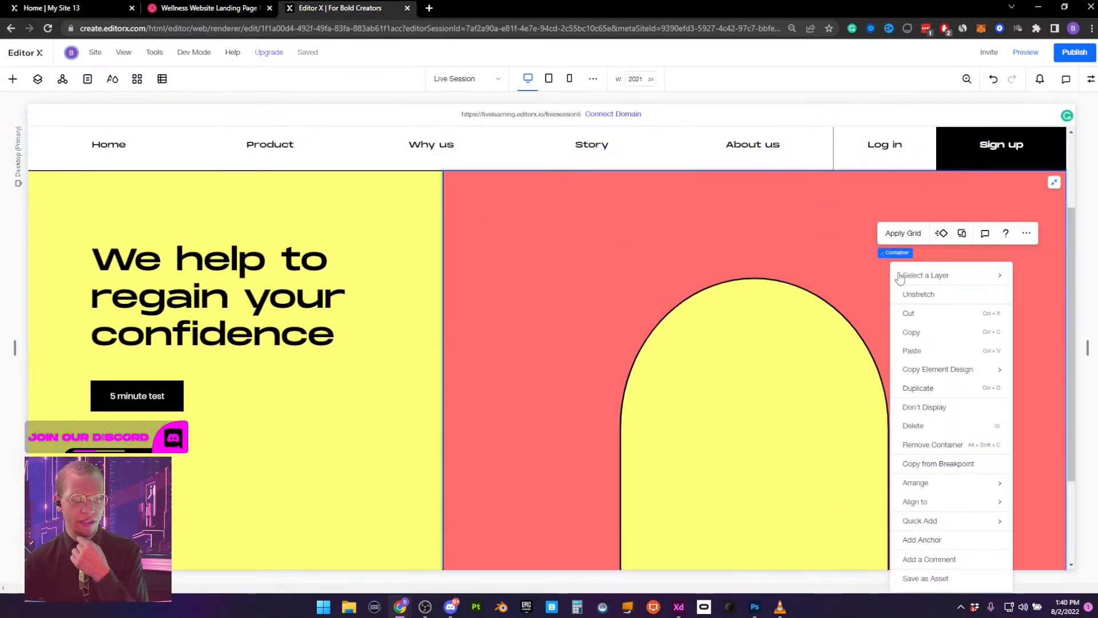
mouse_move(934, 524)
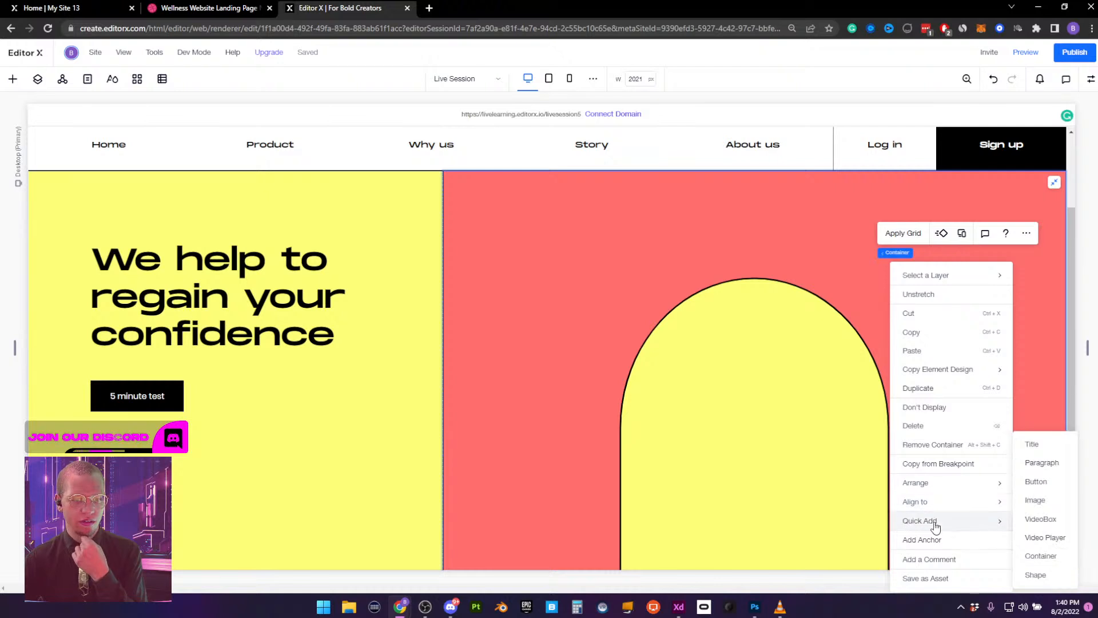
click(1034, 500)
drag(977, 311, 733, 426)
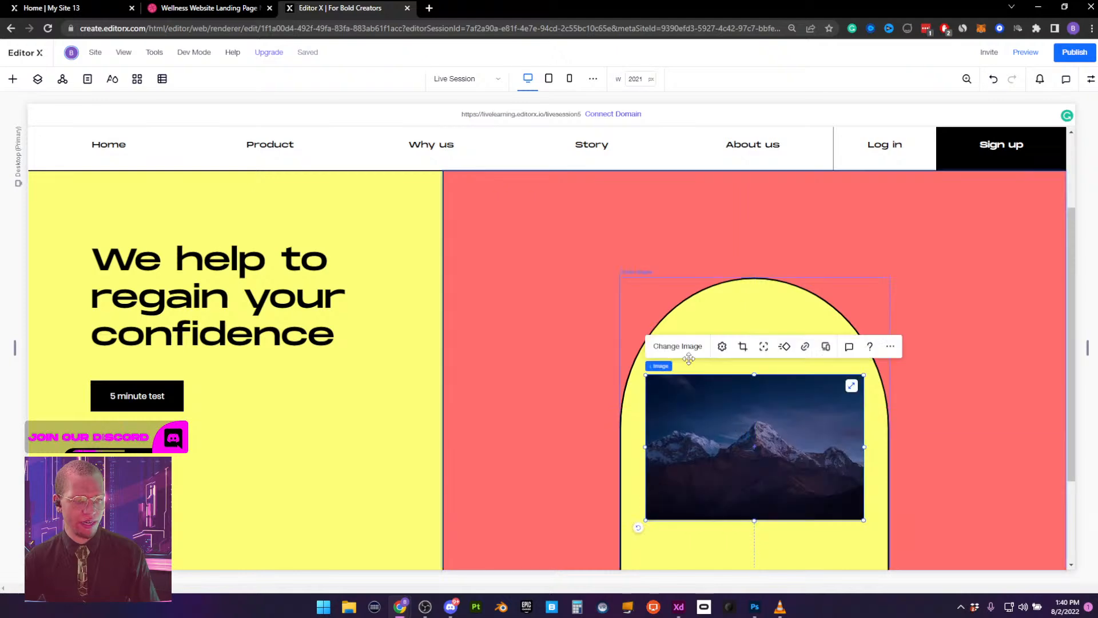
Replace the placeholder mountain image with Lady sharp.png from the site files
click(681, 346)
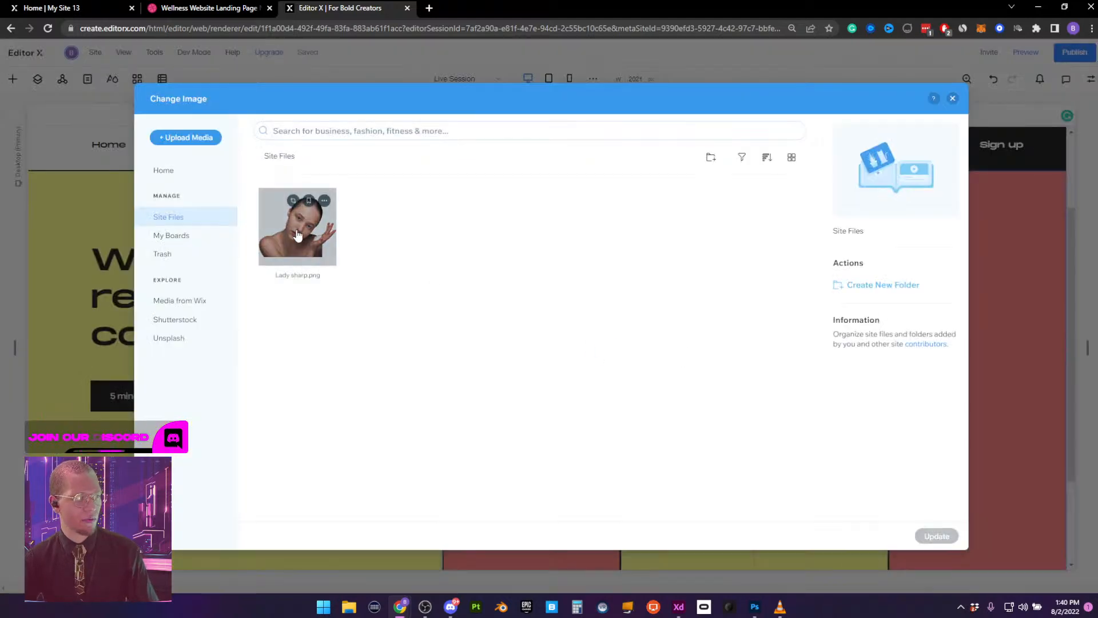
click(297, 235)
click(923, 541)
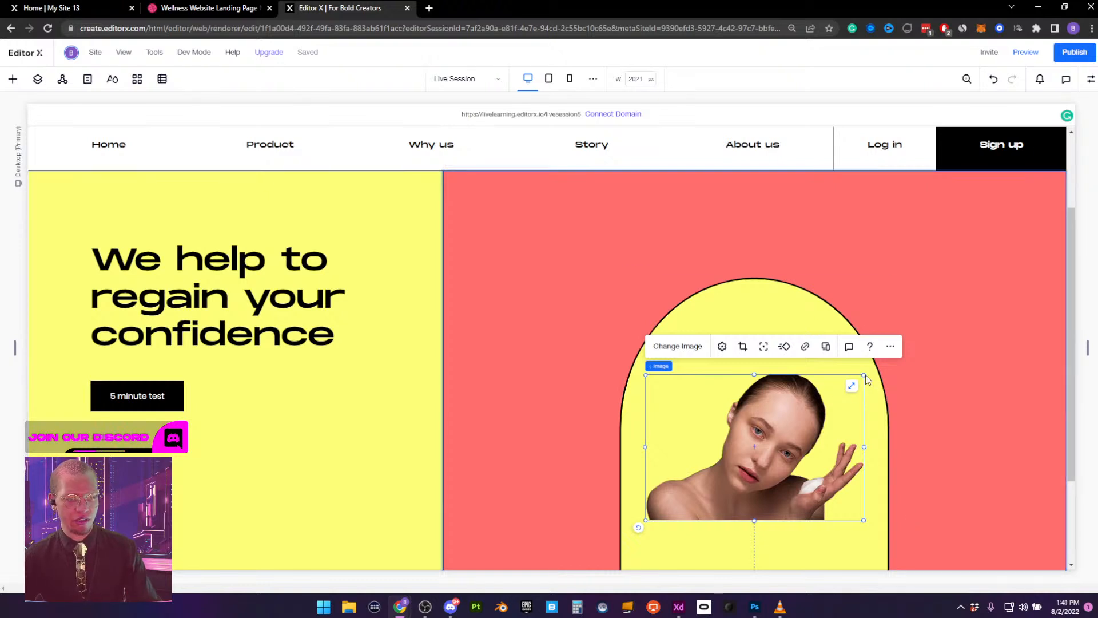
click(931, 388)
Reset the portrait image in its image settings to restore its original proportions
click(787, 417)
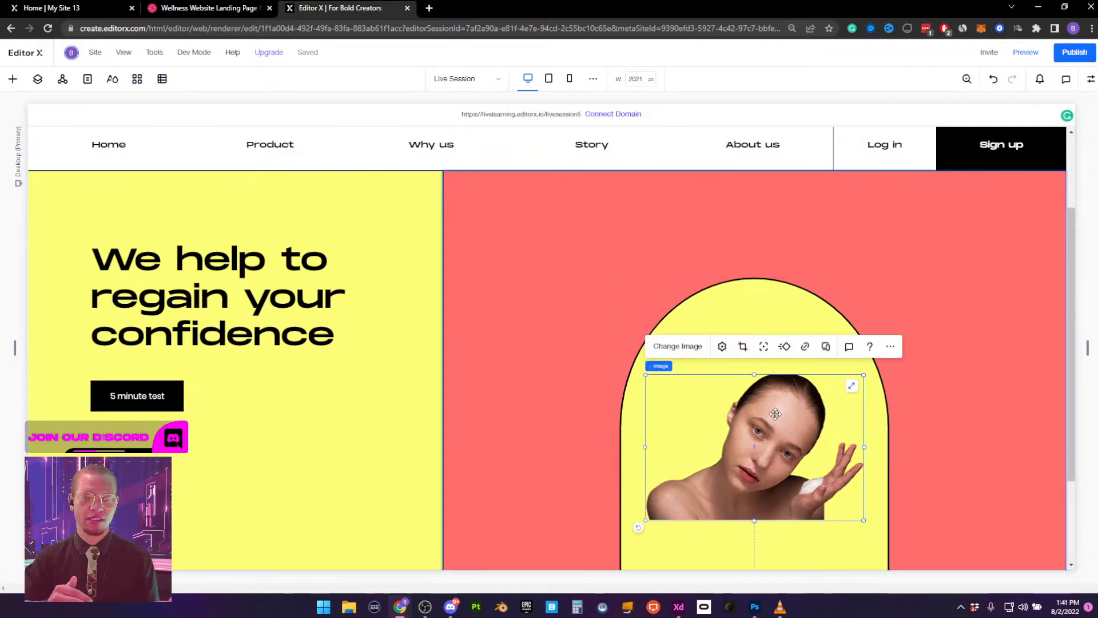
click(721, 347)
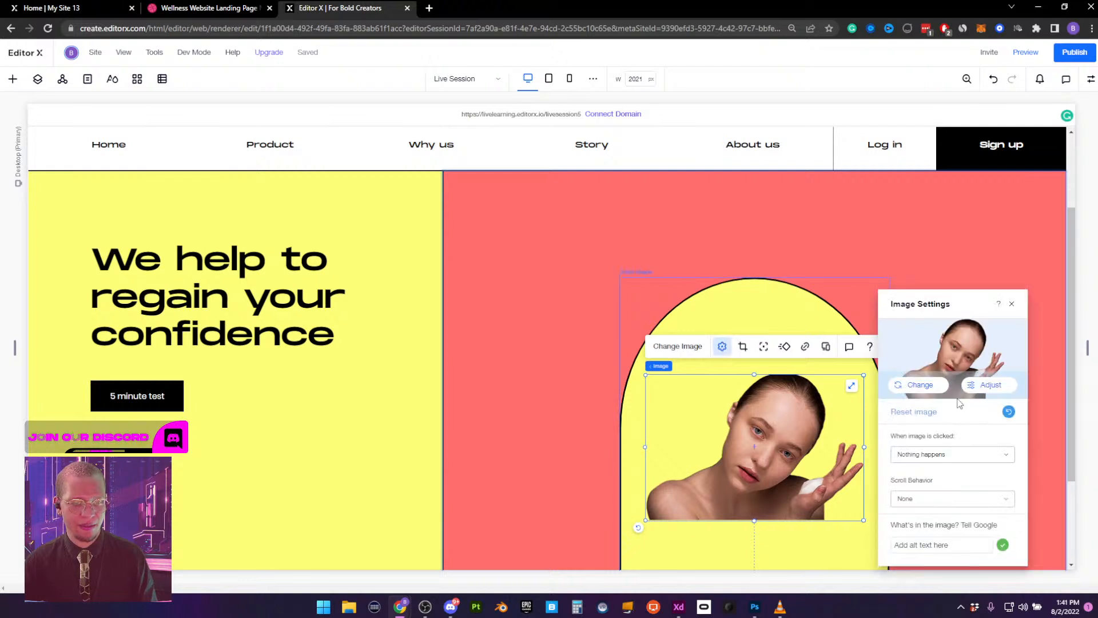
click(1010, 416)
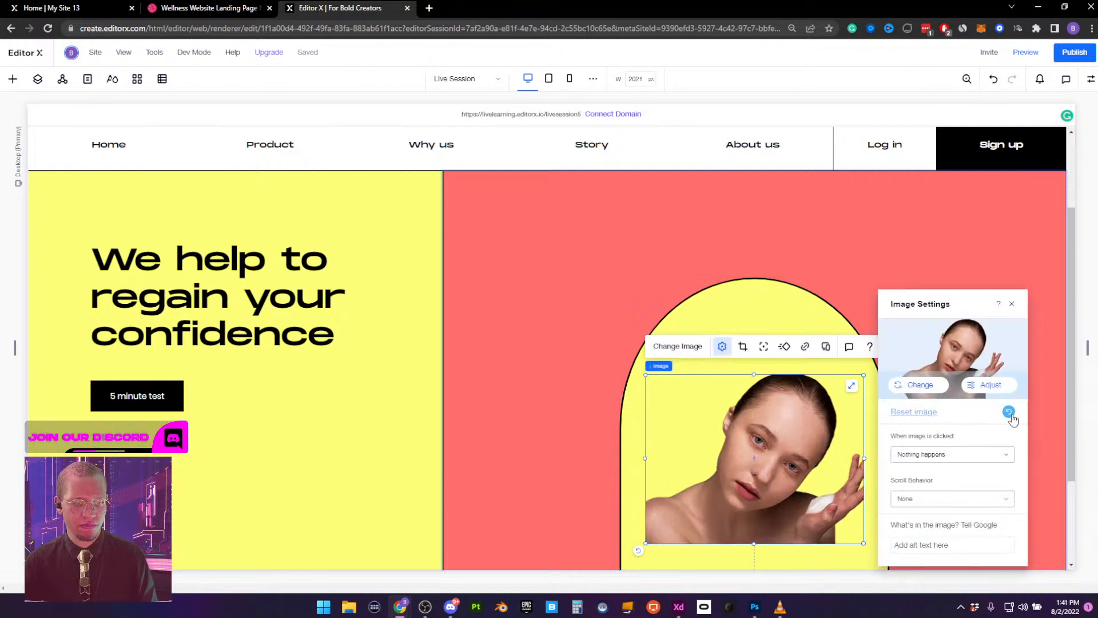
click(1031, 262)
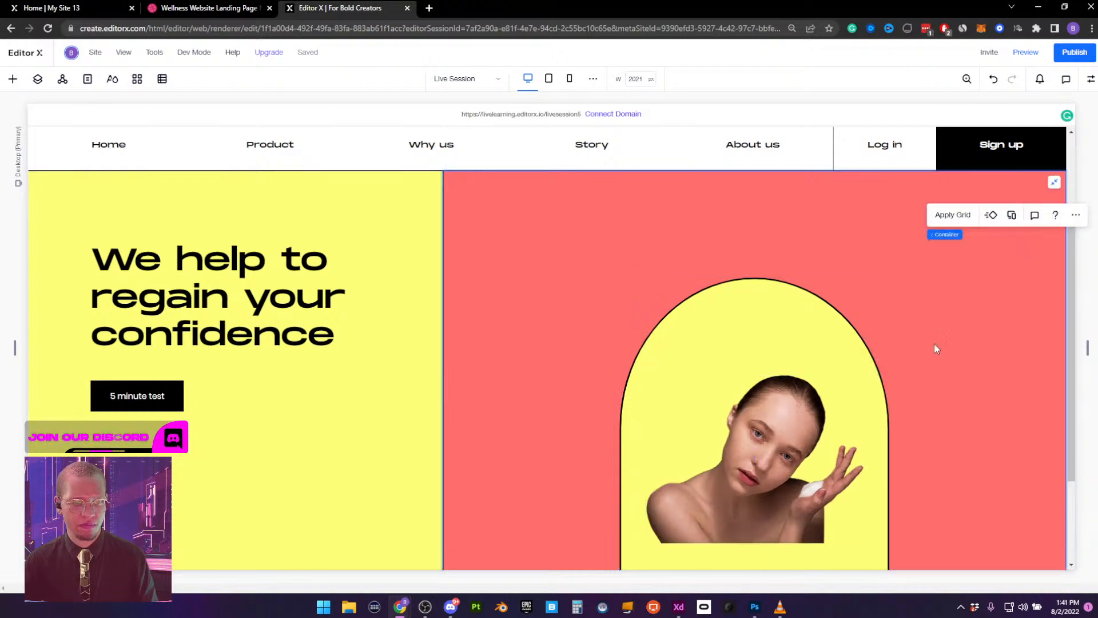
Enlarge the portrait to about 66% width and move it down over the arch, near the container's bottom edge
click(757, 422)
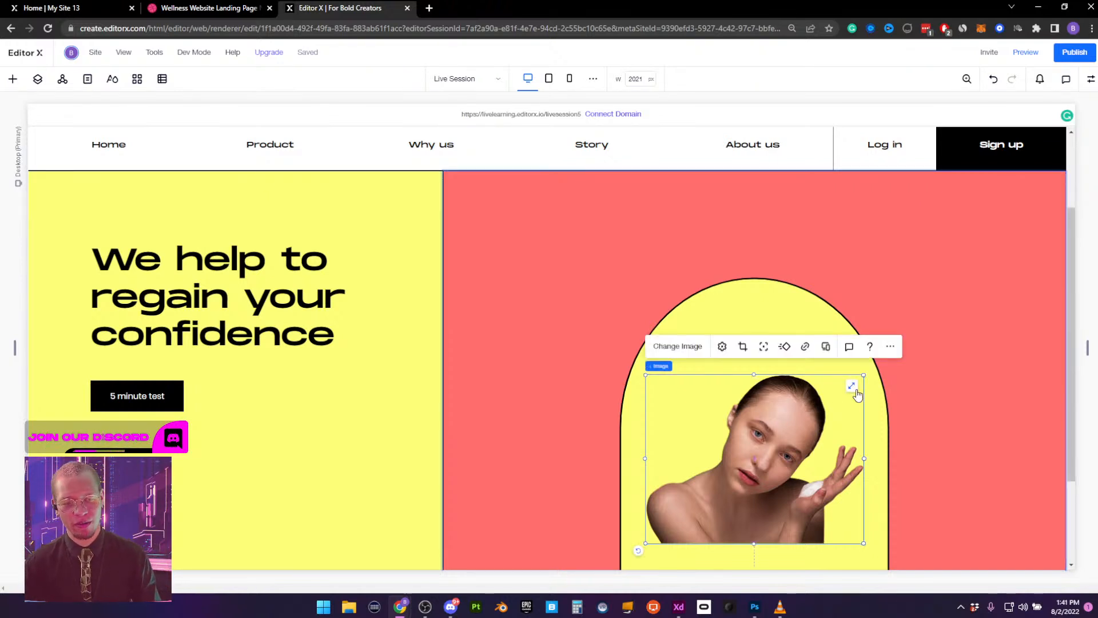
drag(863, 374, 1011, 175)
drag(936, 283, 855, 308)
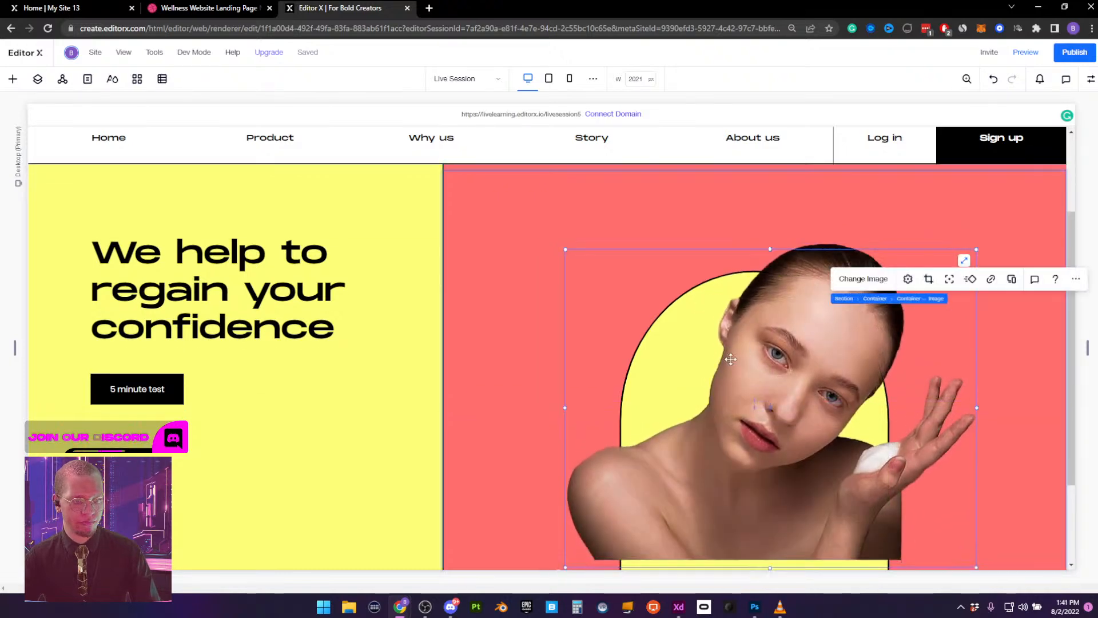
scroll(785, 264, down, 2)
drag(785, 264, 780, 343)
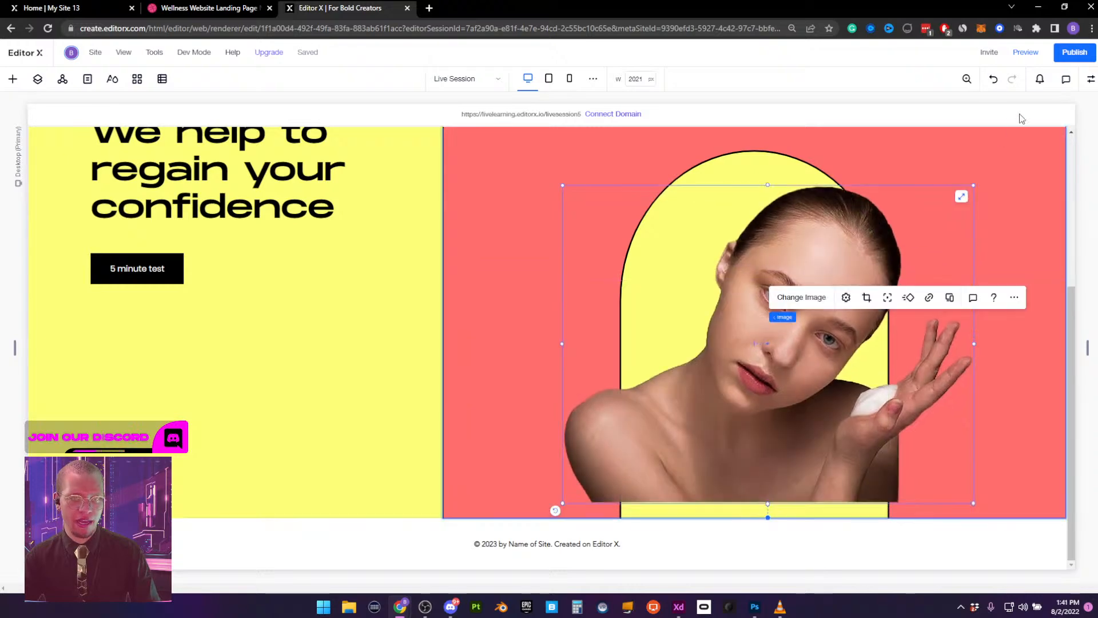
Align the portrait to the red container's bottom edge and center both the portrait and the arch horizontally
click(1091, 79)
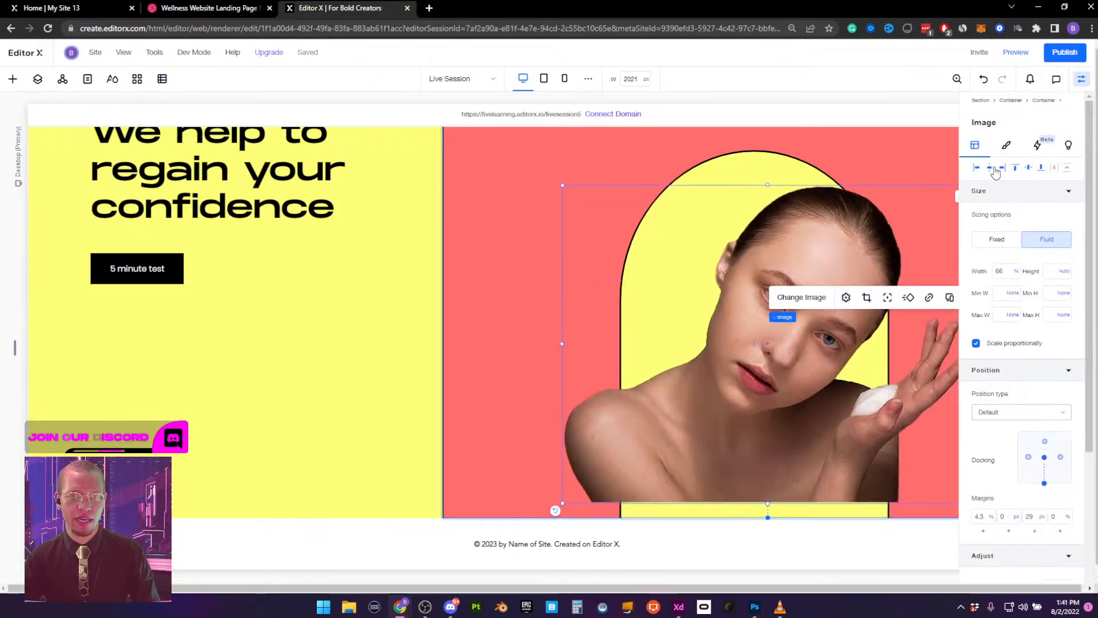
click(1043, 168)
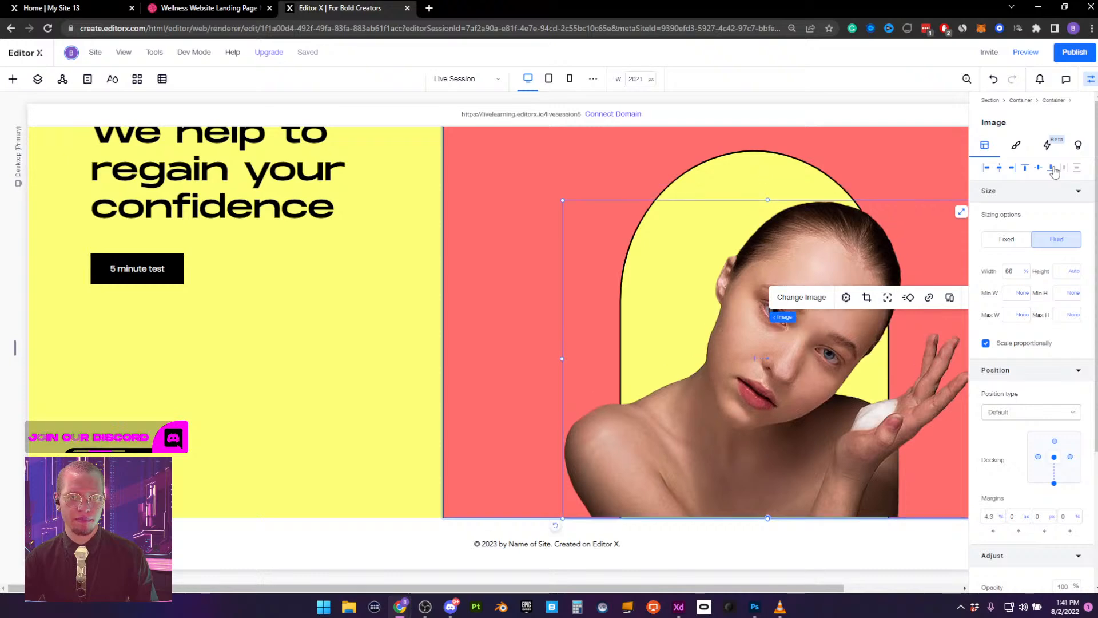
click(1000, 169)
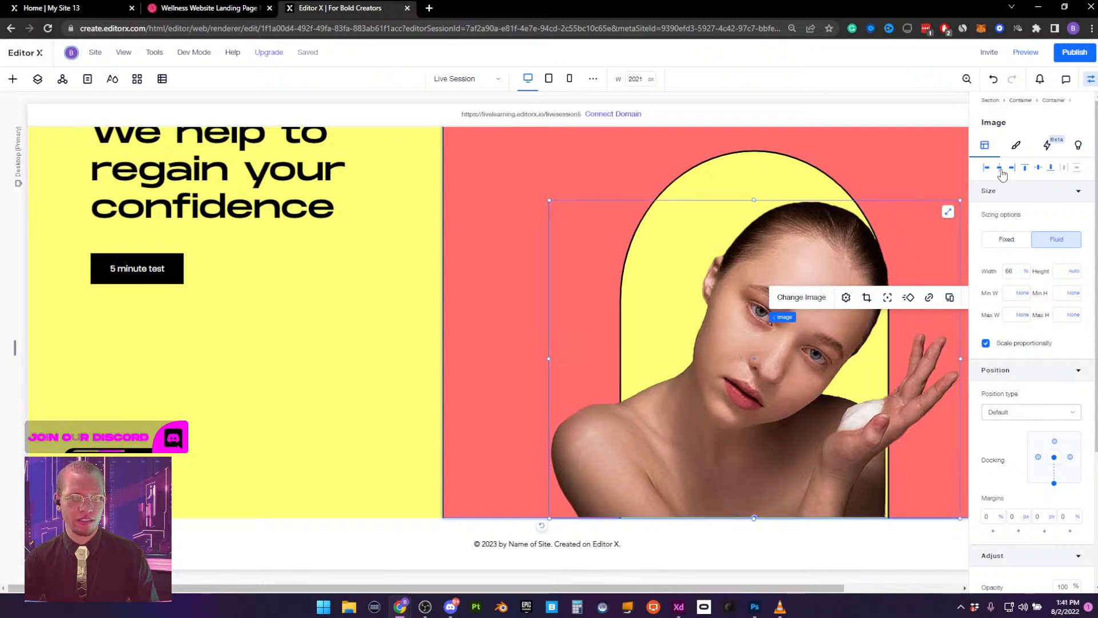
click(736, 170)
click(999, 170)
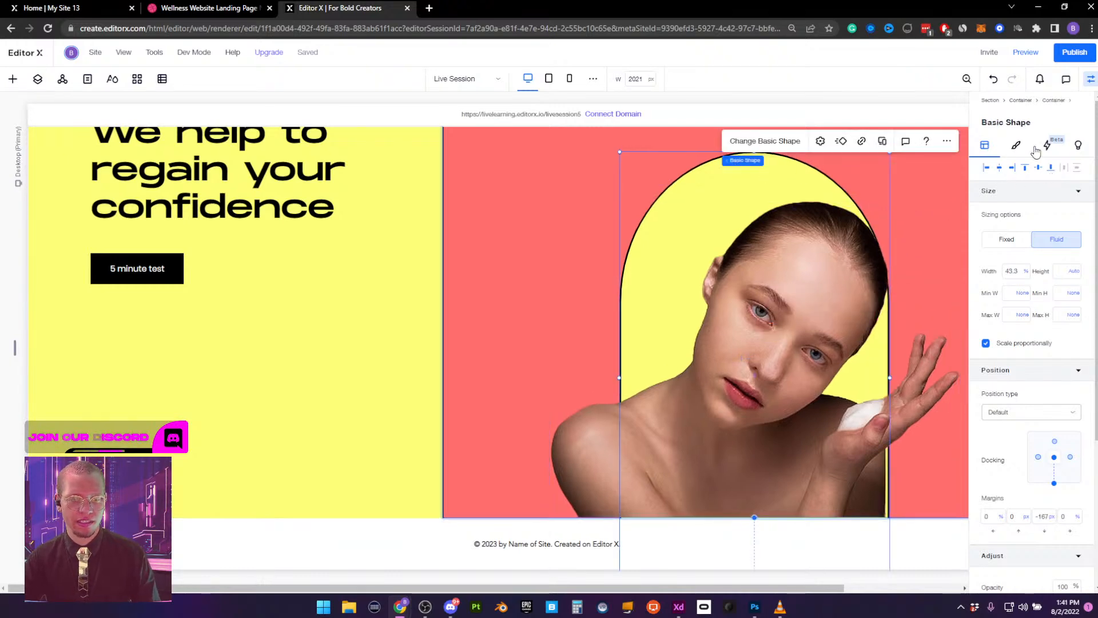
click(1091, 80)
Examine the hero section's overall layout, its sizing settings and its grid rows in the grid editor
scroll(769, 213, up, 2)
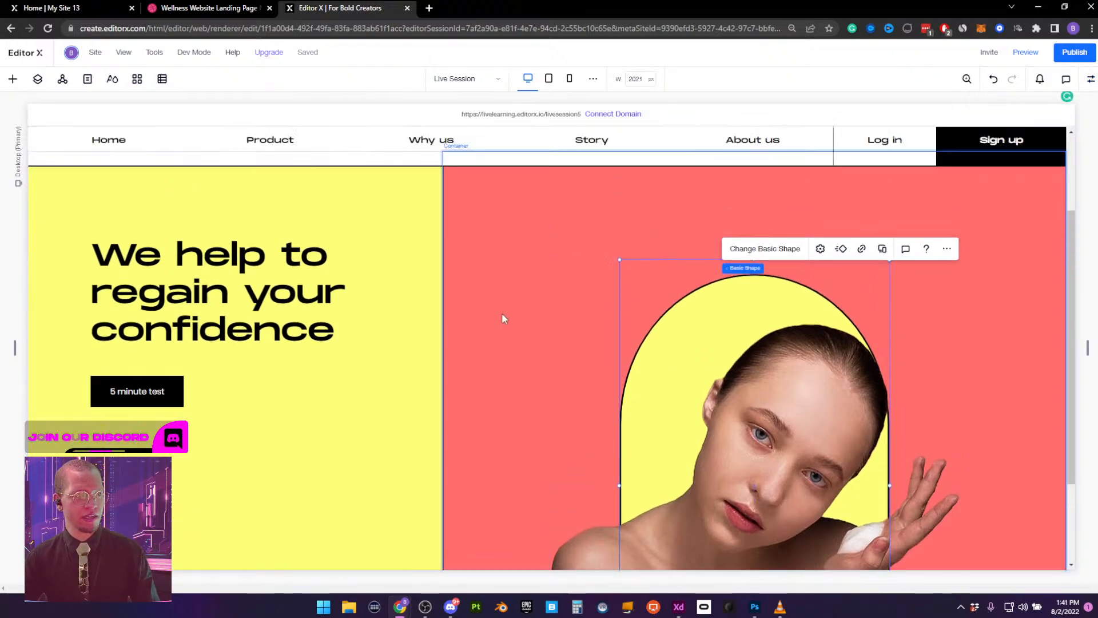
scroll(502, 319, up, 2)
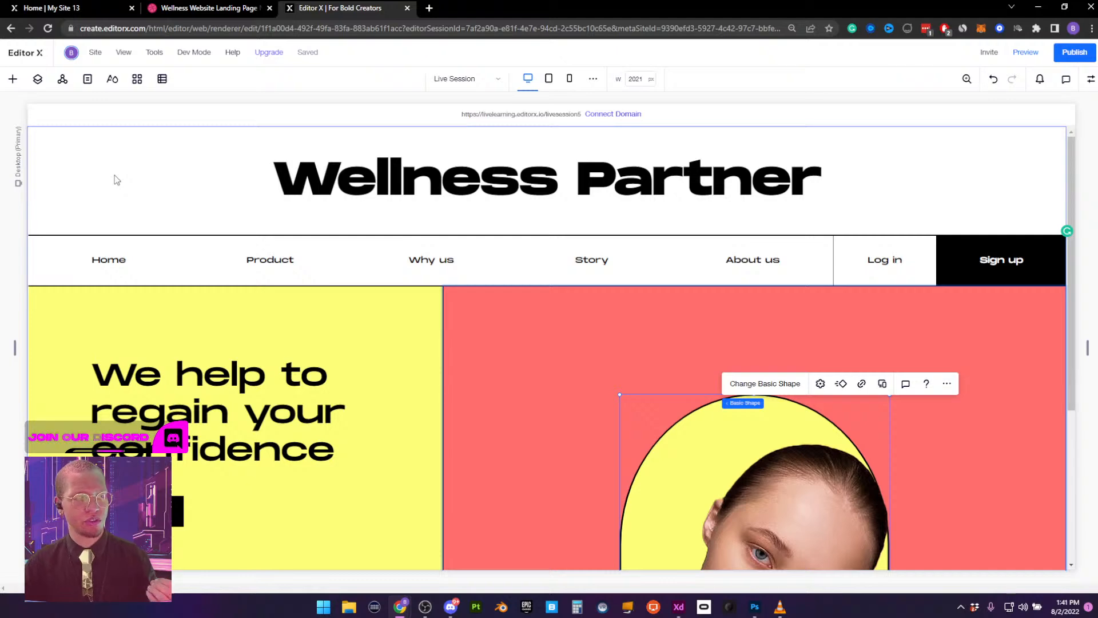
scroll(400, 361, down, 4)
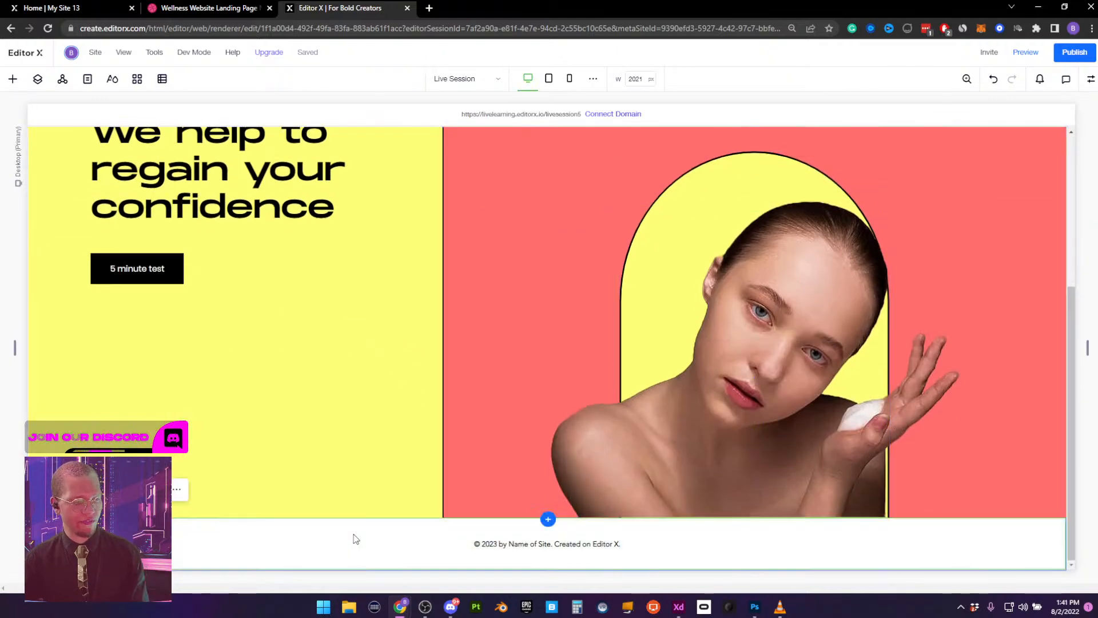
scroll(353, 537, up, 1)
scroll(345, 485, up, 3)
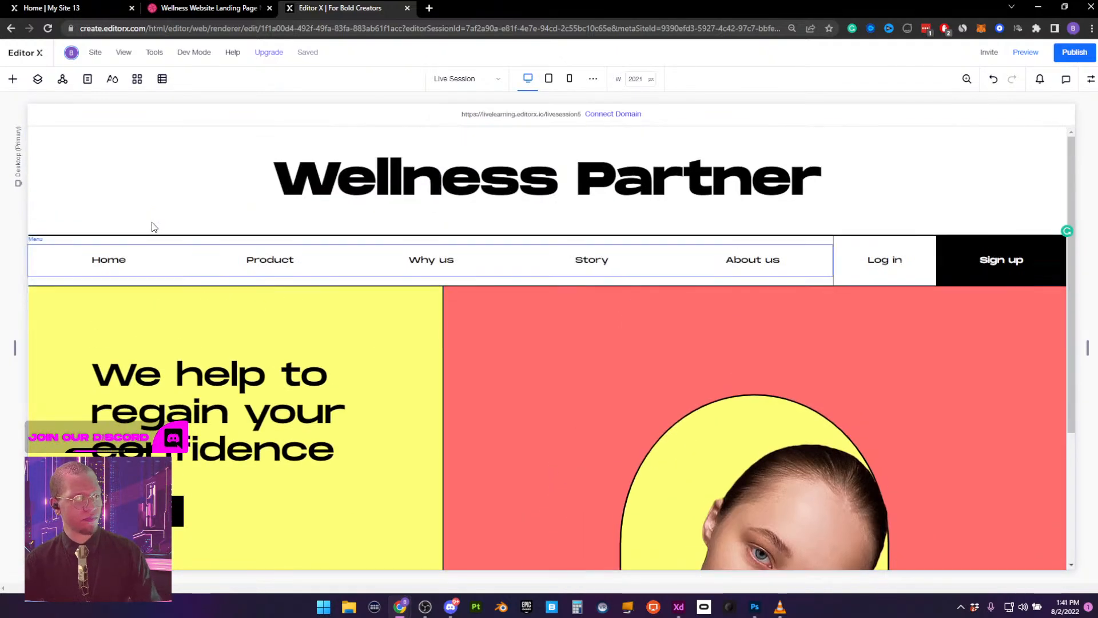
click(64, 190)
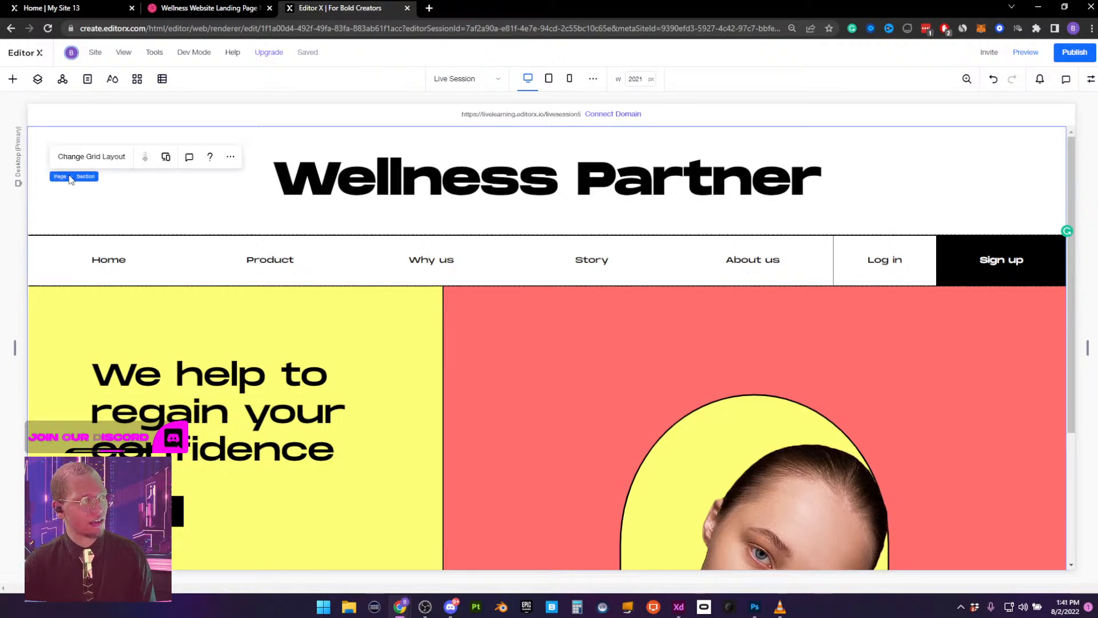
click(1091, 80)
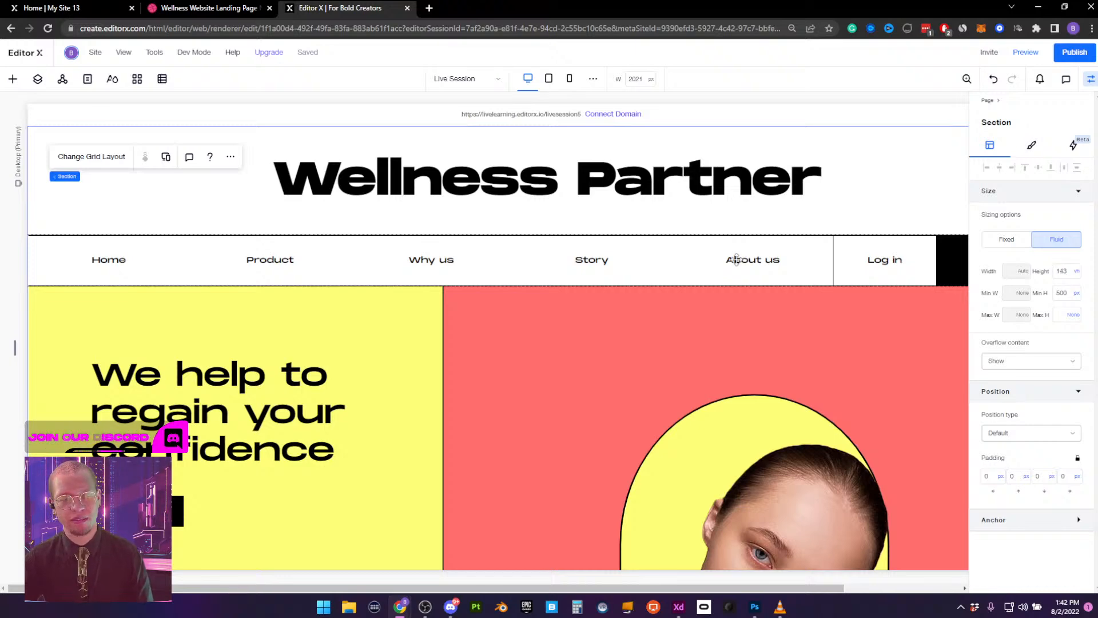
click(73, 165)
click(550, 351)
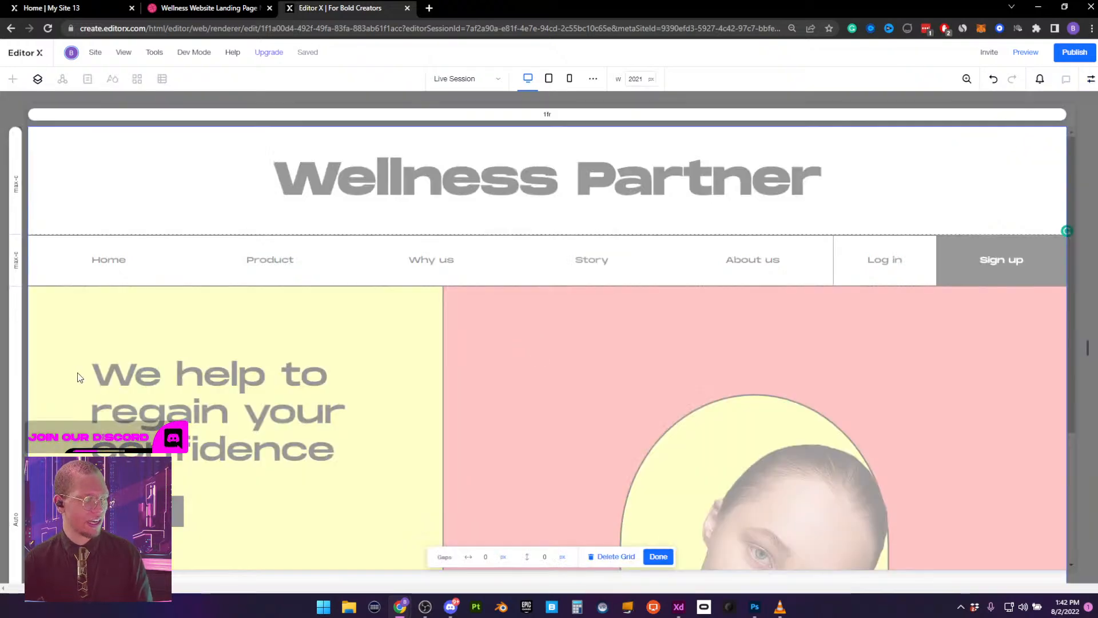
scroll(80, 378, down, 4)
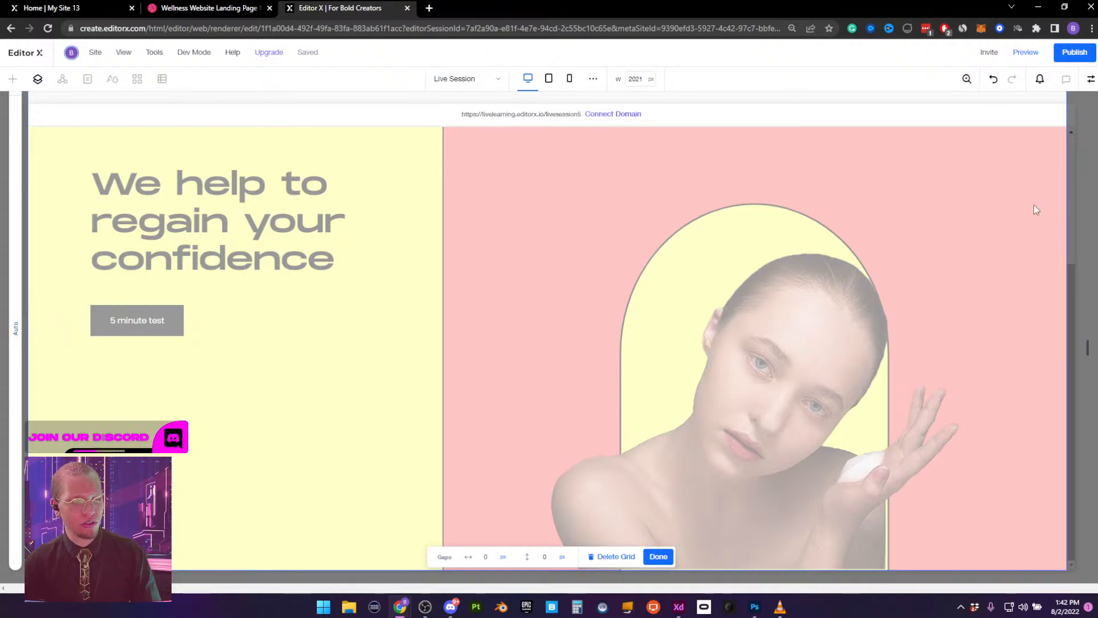
click(658, 557)
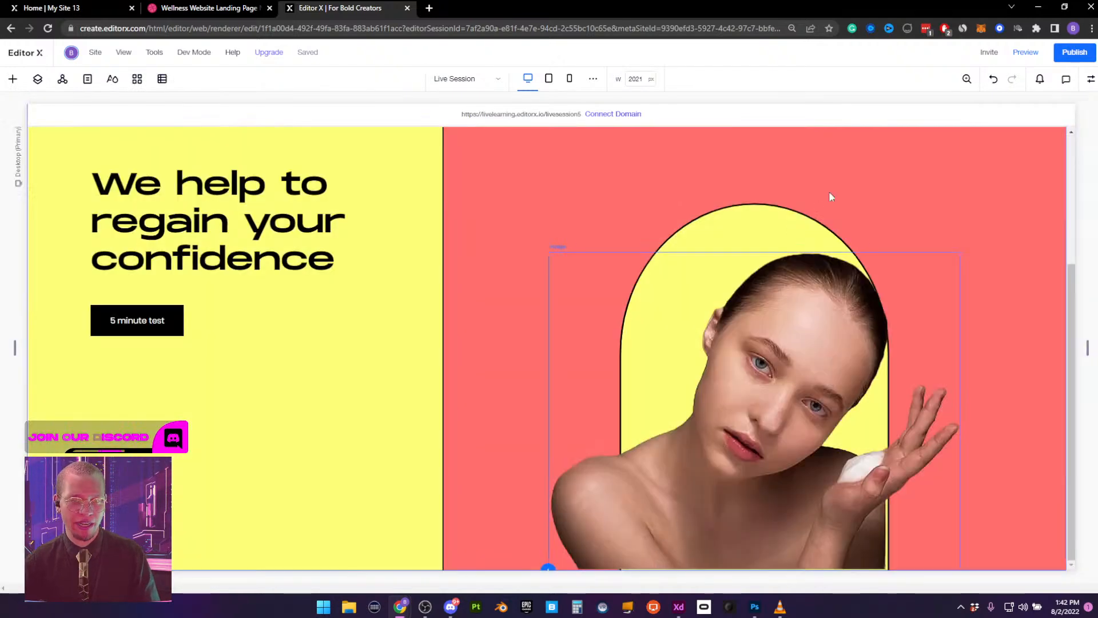
Set the hero section's height to 100 vh and its minimum height to None
scroll(829, 197, up, 3)
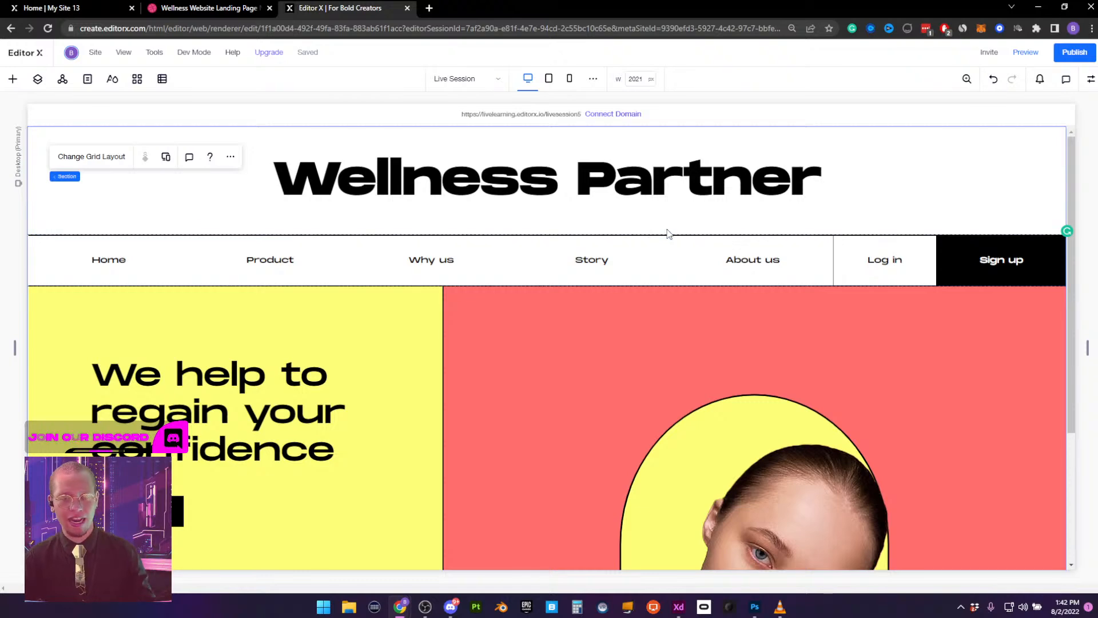
click(1090, 80)
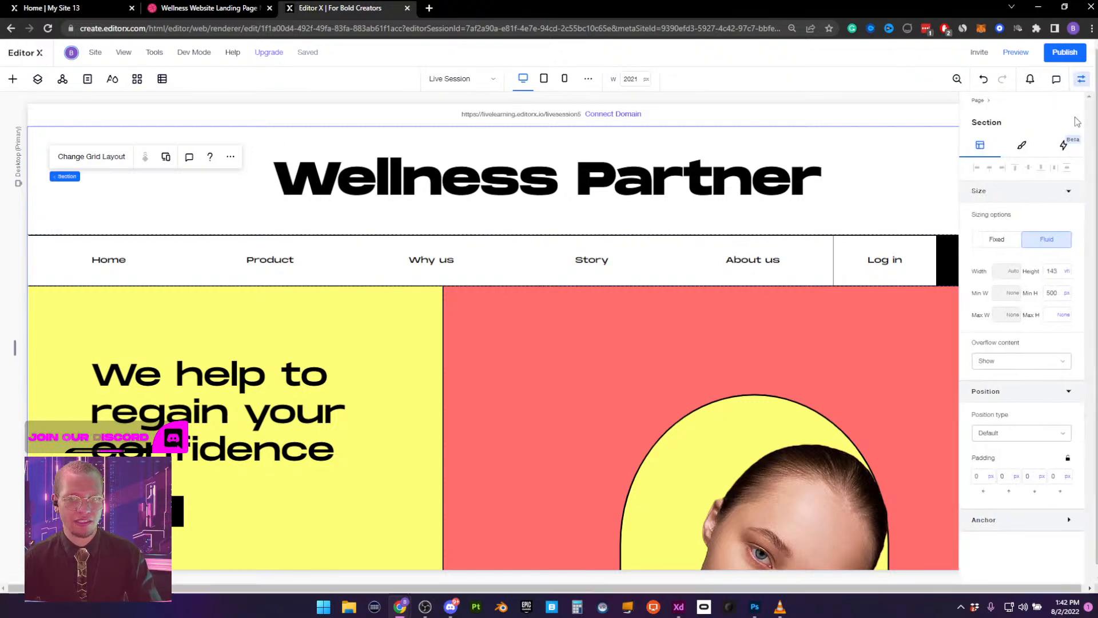
click(1065, 272)
text(1)
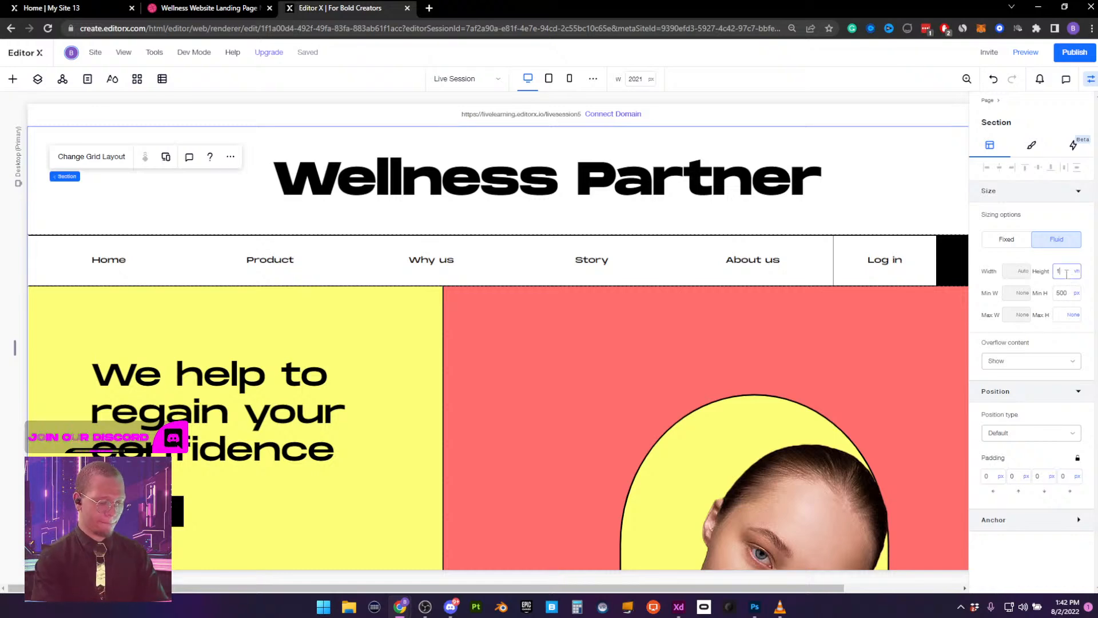
text(00)
key(Return)
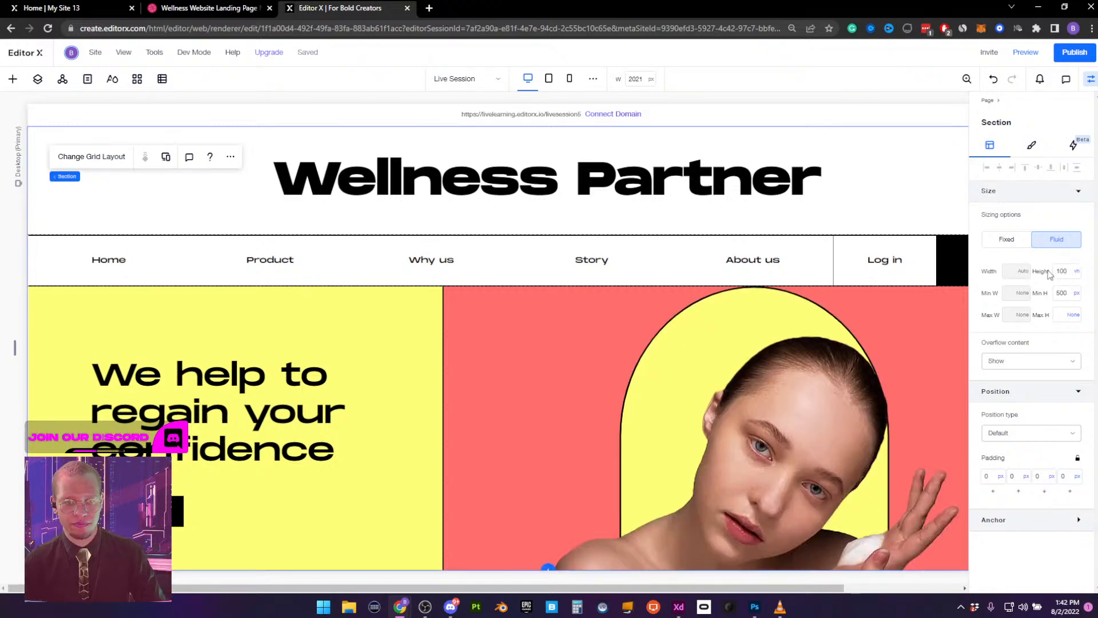
click(1076, 293)
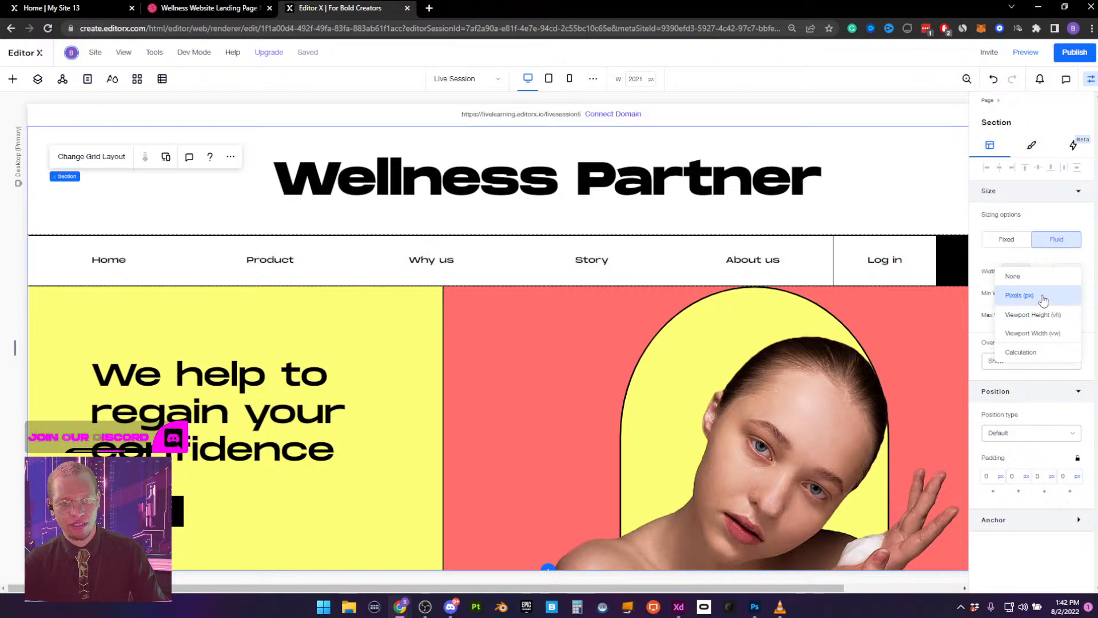
click(1035, 280)
scroll(700, 319, down, 2)
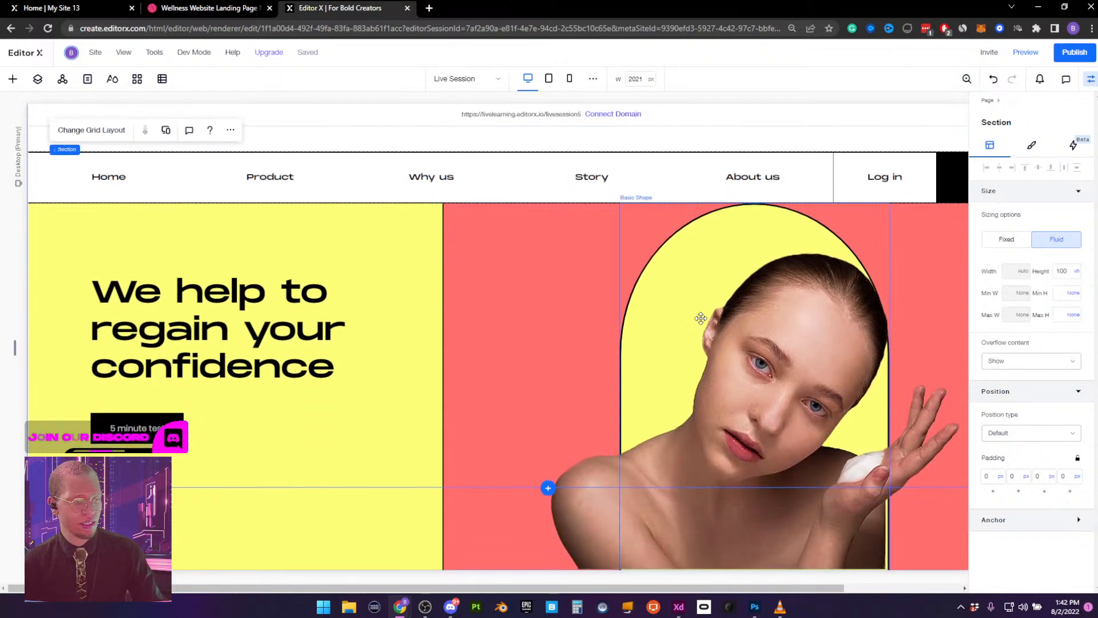
scroll(400, 366, up, 1)
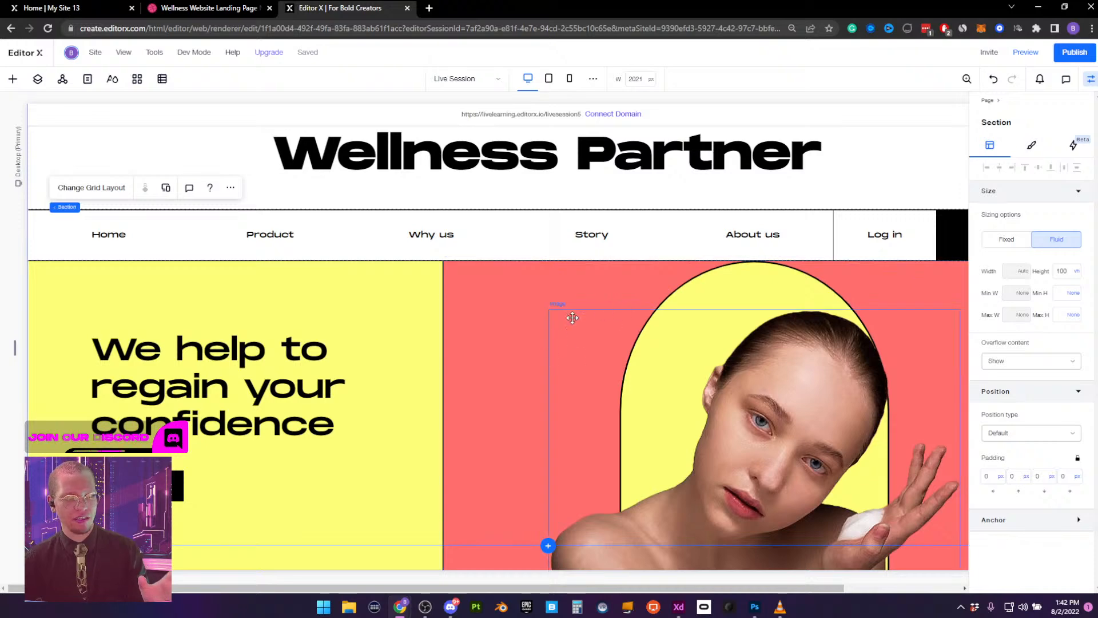
scroll(596, 328, down, 1)
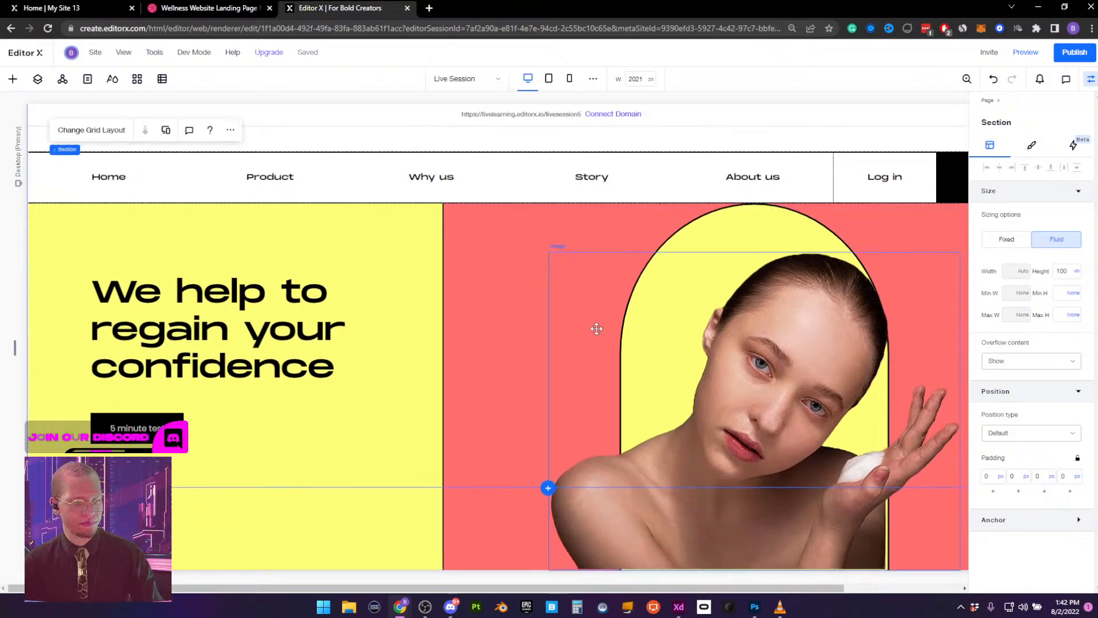
scroll(515, 286, up, 2)
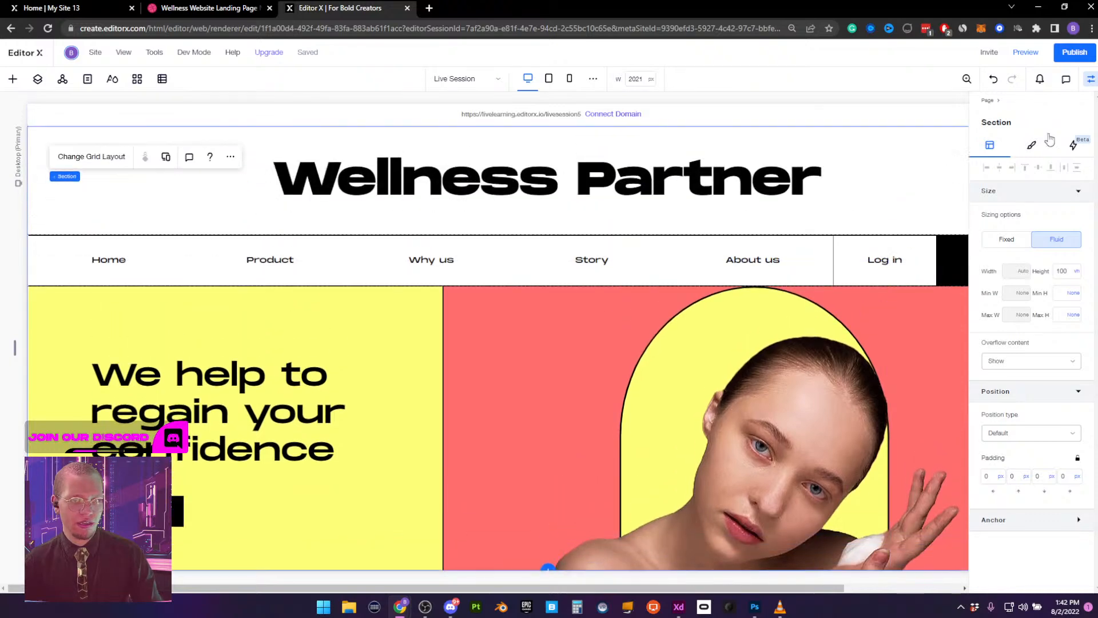
Check how the section's grid rows fit the hero containers, leaving the grid layout as it is
click(1090, 79)
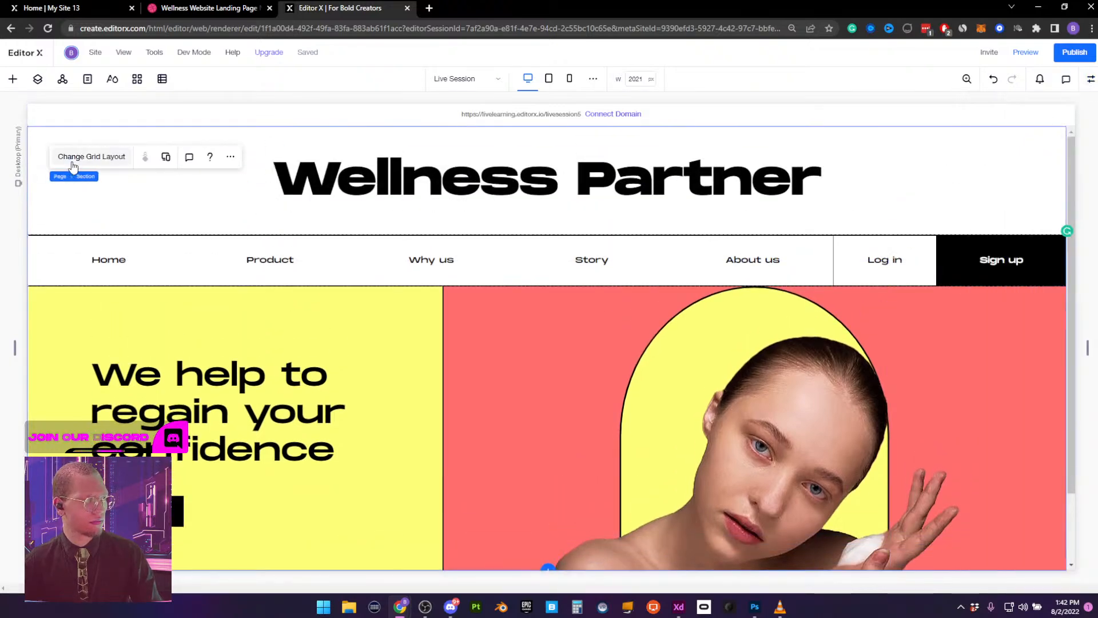
click(92, 156)
click(544, 355)
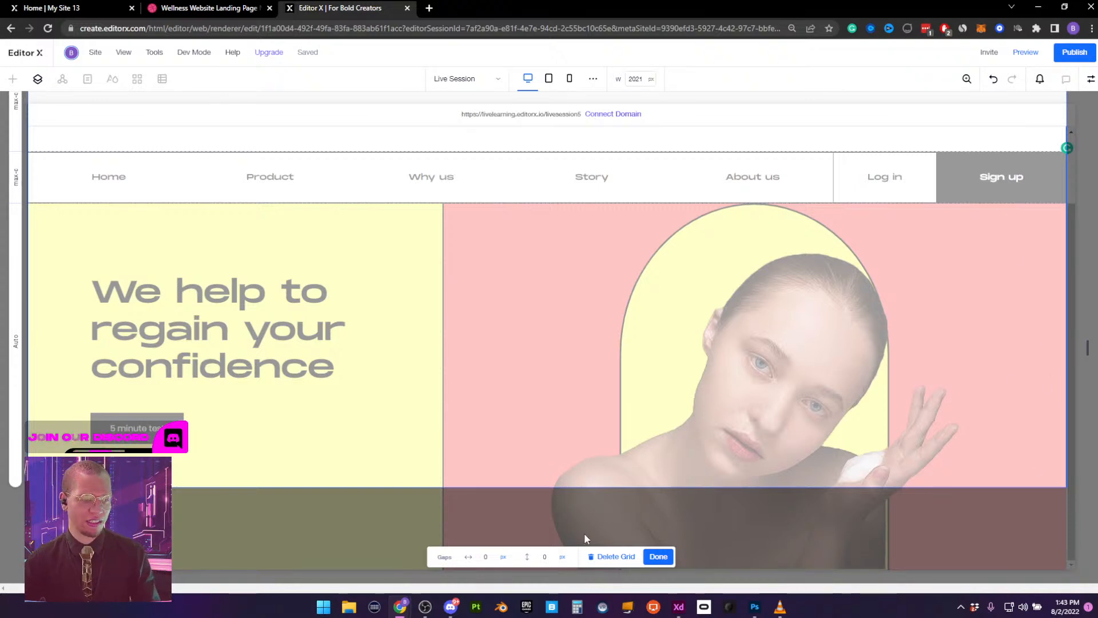
click(659, 554)
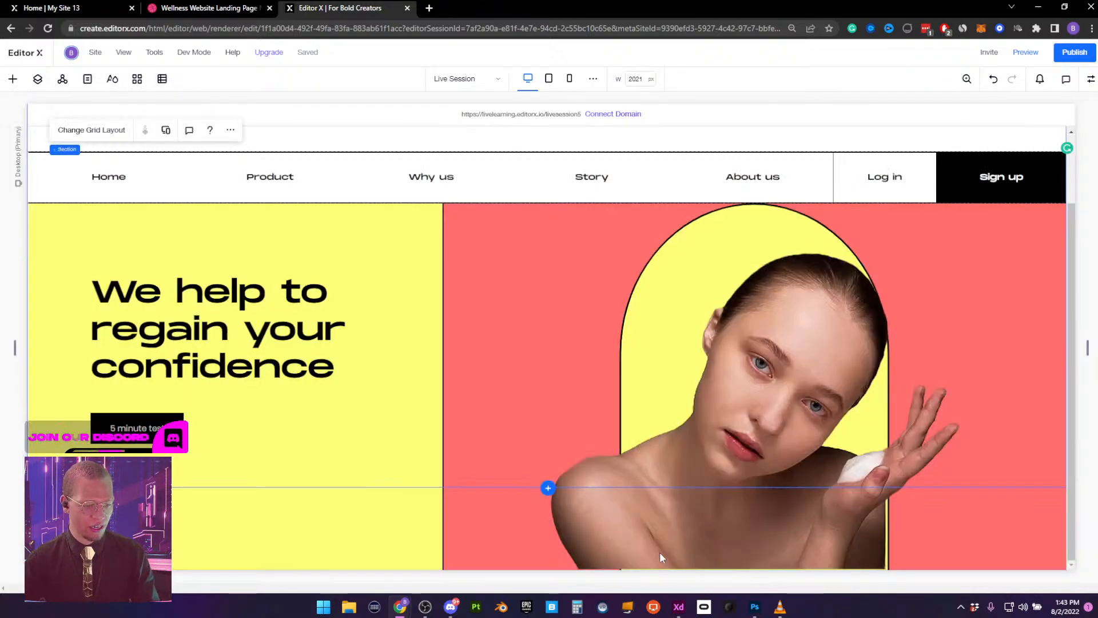
Unstretch the yellow text container and the red portrait container within their grid cells
click(367, 532)
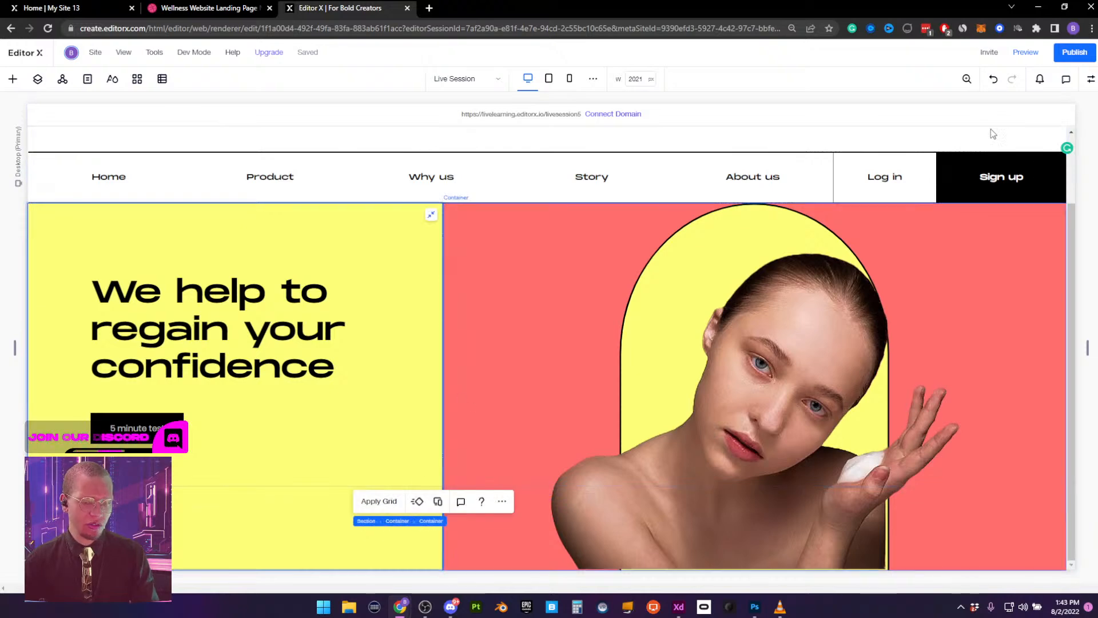
click(1090, 79)
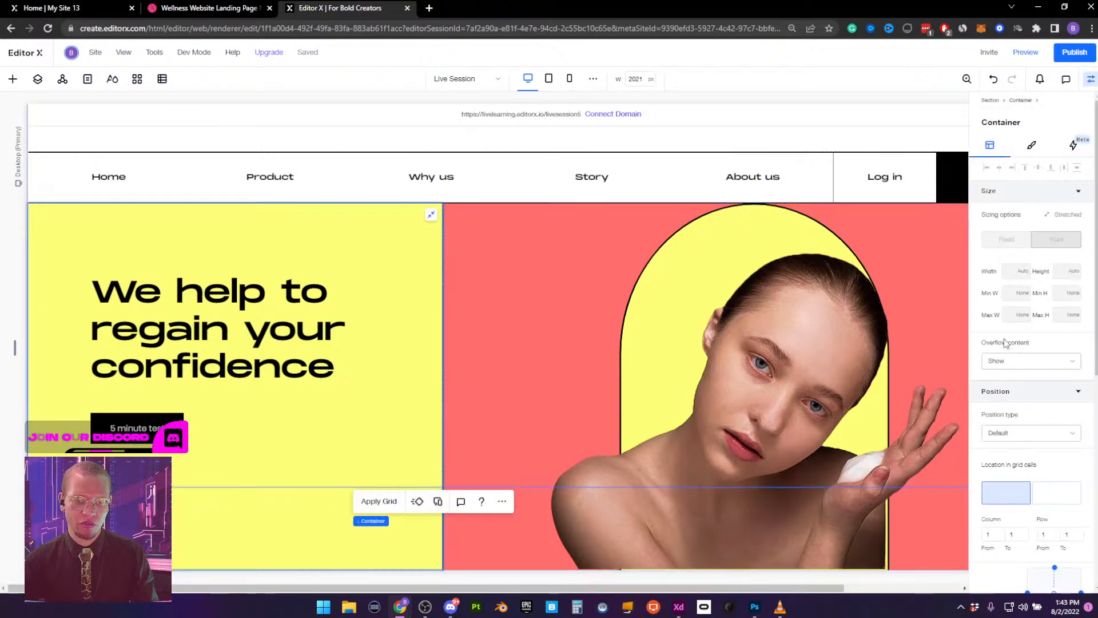
scroll(1006, 362, down, 2)
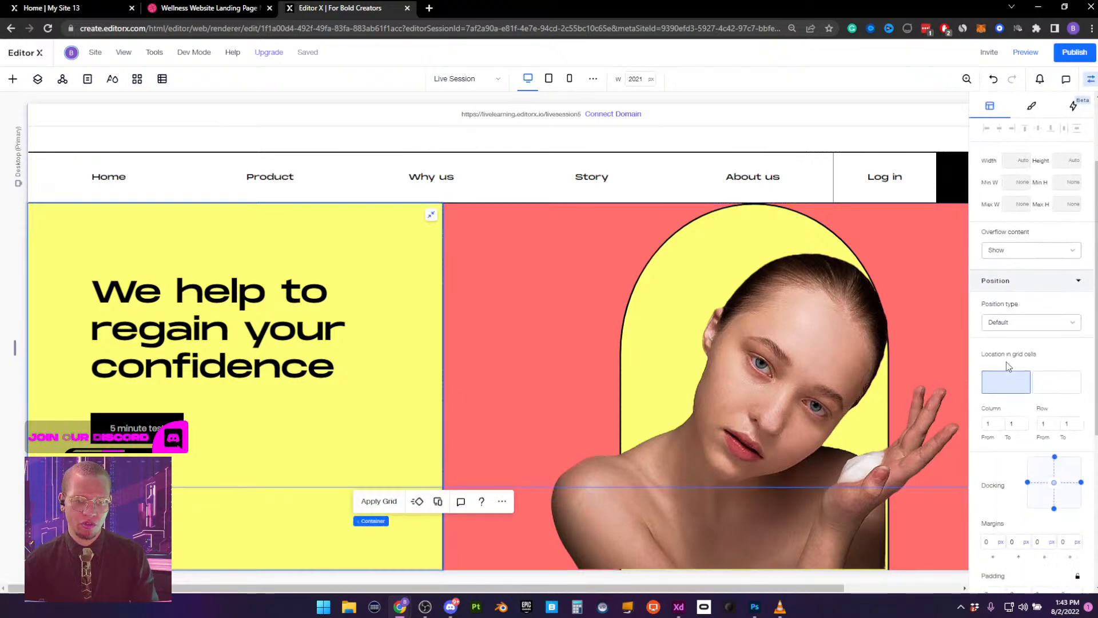
click(431, 216)
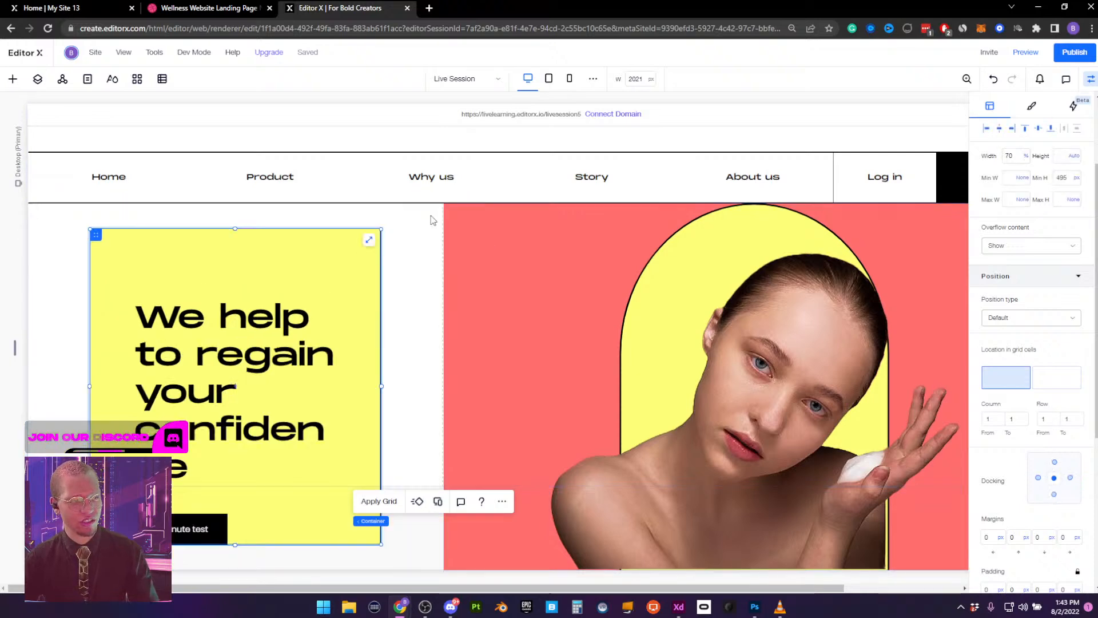
click(503, 307)
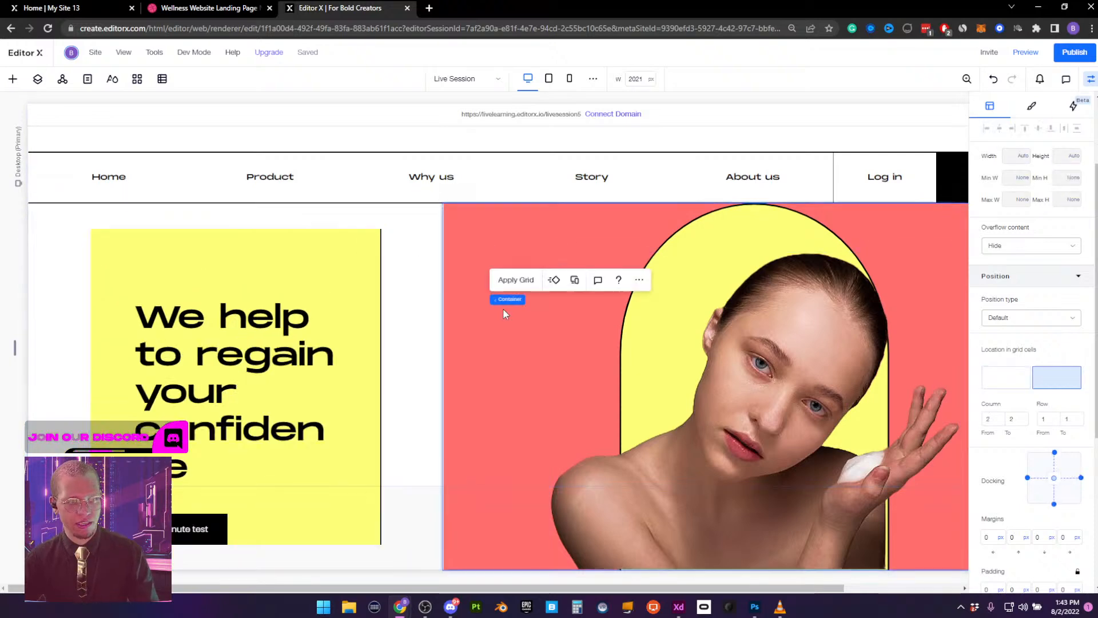
click(1091, 80)
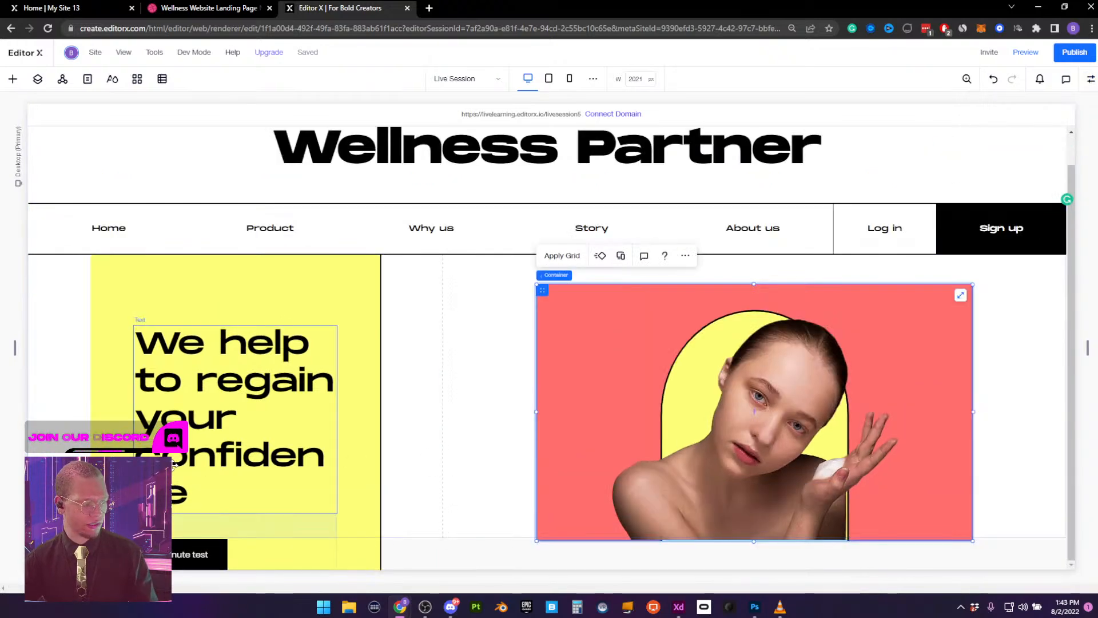
Stretch the yellow text container and the red portrait container to fill their grid cells again and select the parent section
click(138, 312)
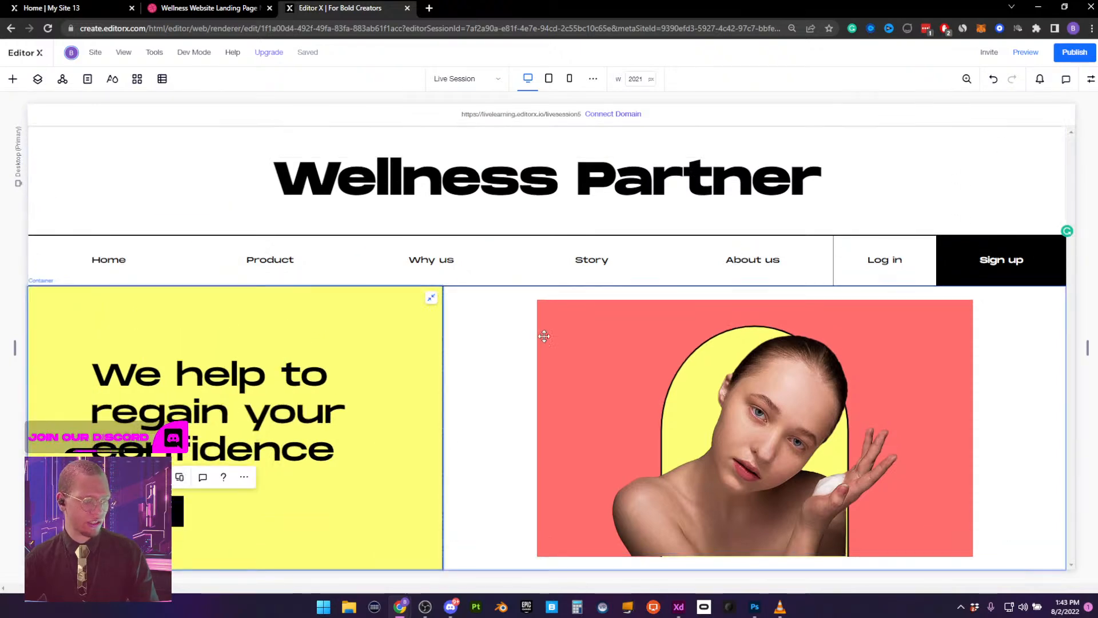
click(543, 331)
click(960, 314)
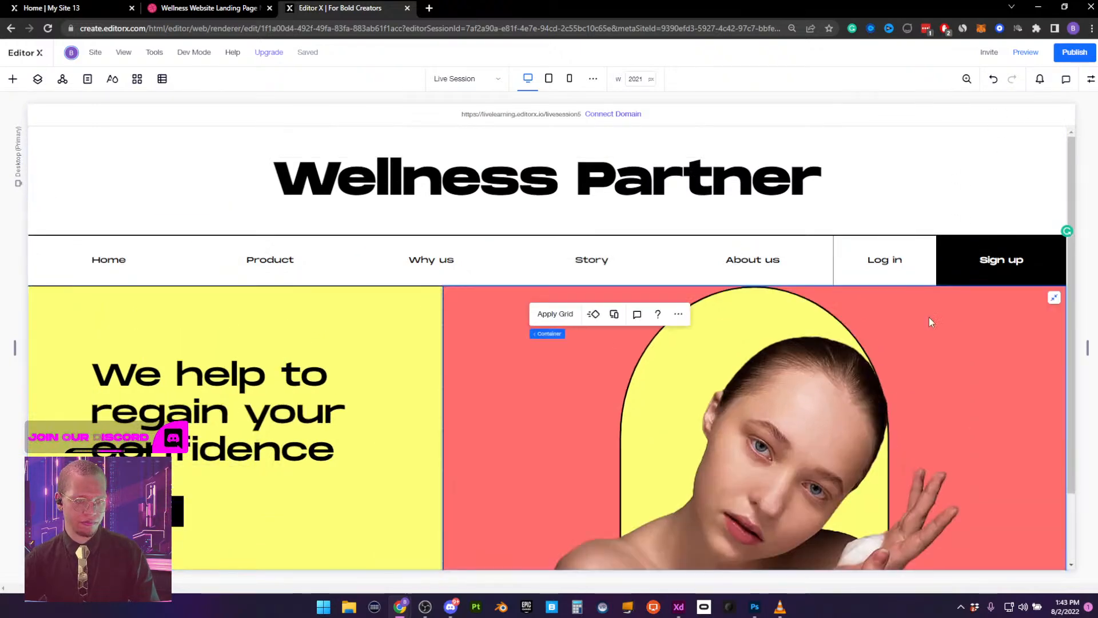
scroll(701, 449, down, 2)
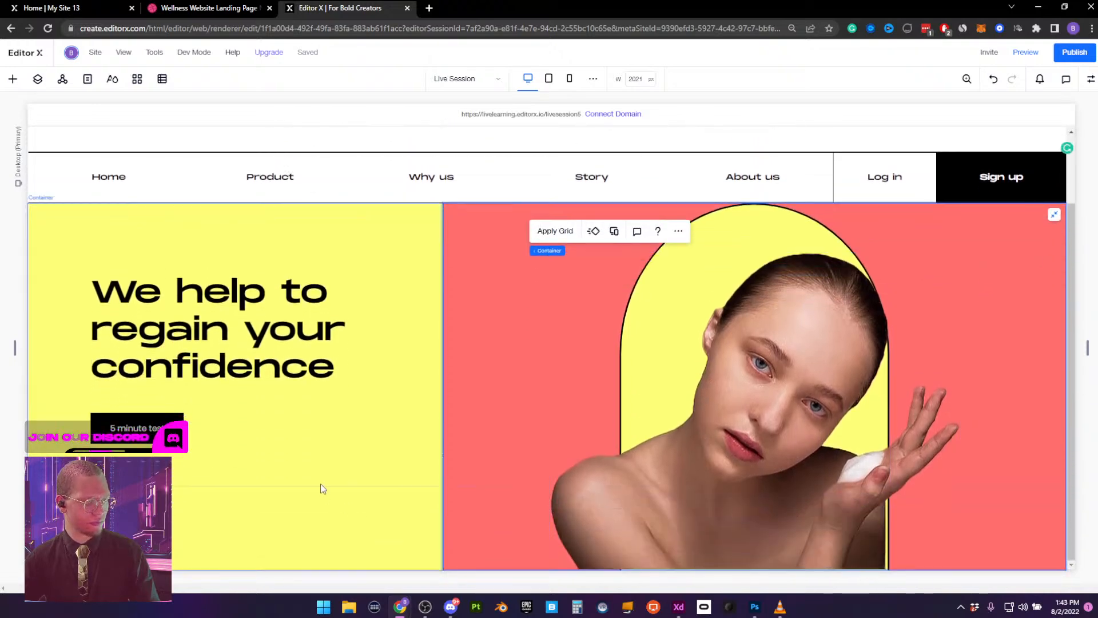
click(304, 486)
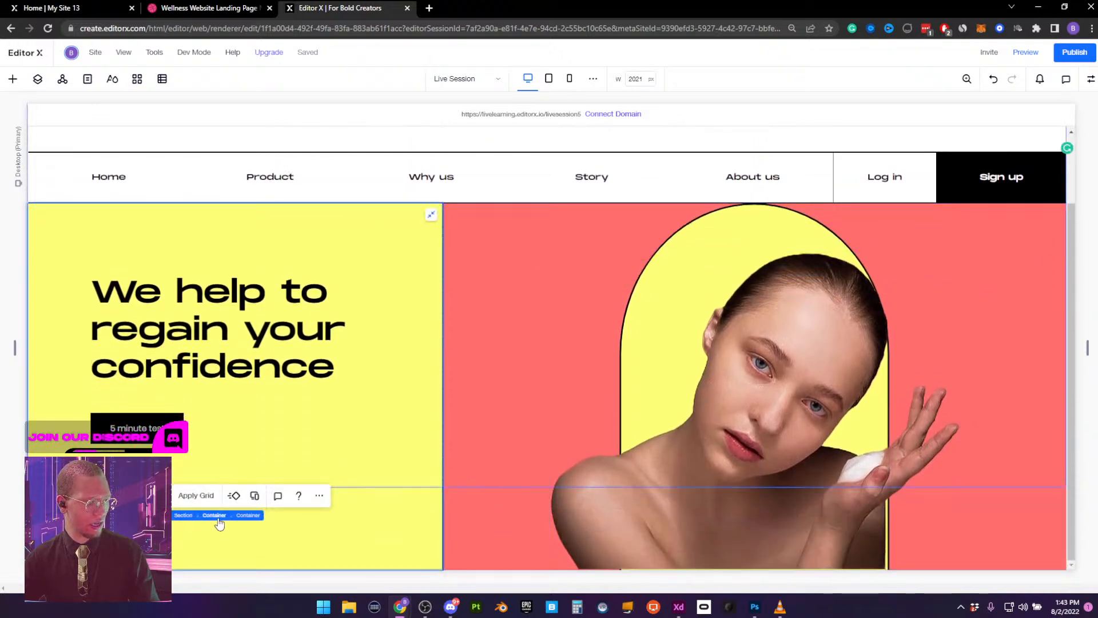
click(182, 516)
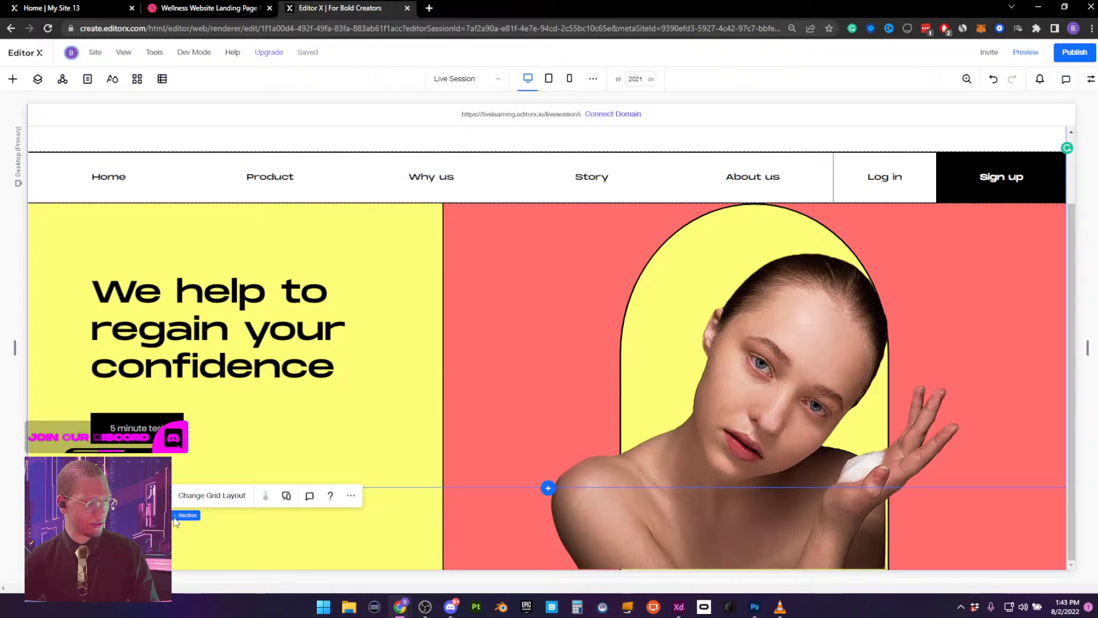
scroll(463, 439, up, 2)
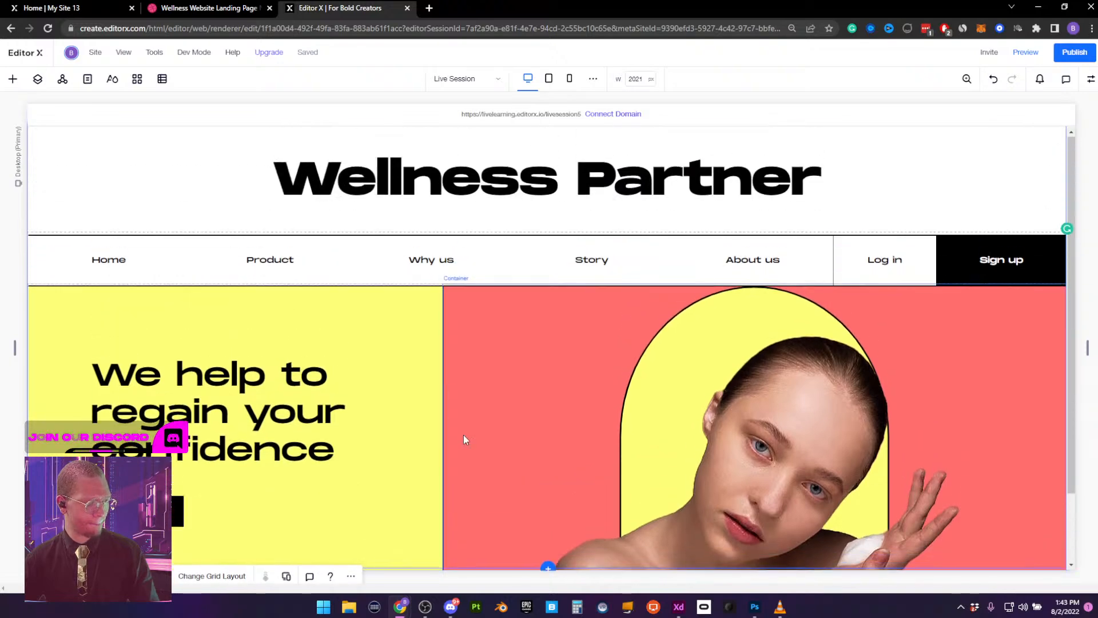
scroll(464, 439, down, 2)
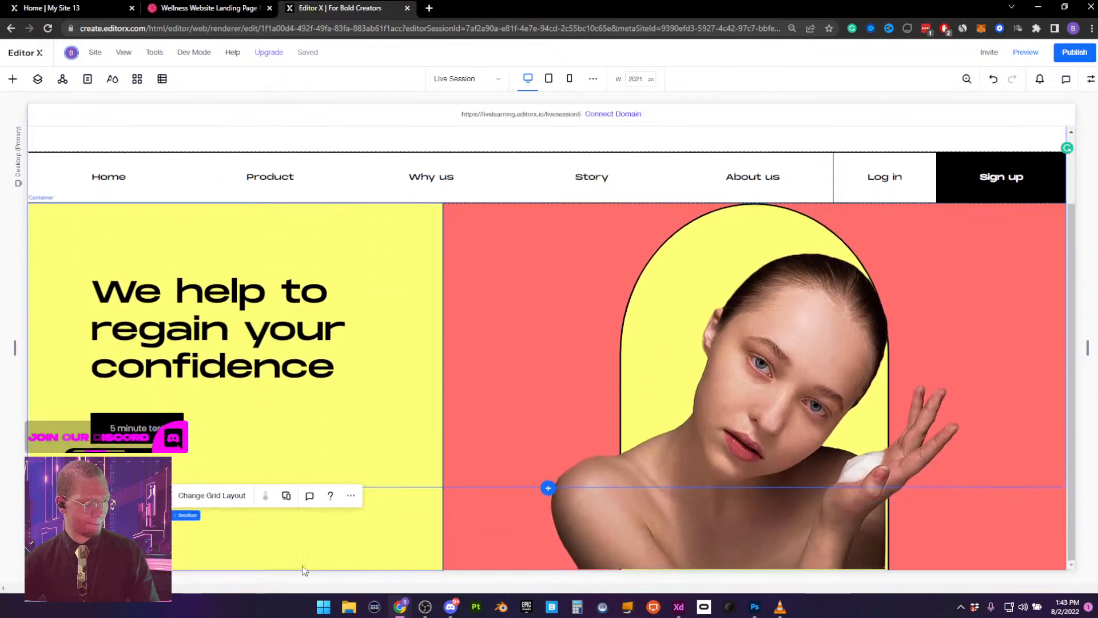
Undo the last stretching of the yellow text container and the red portrait container
click(327, 542)
key(ctrl+z)
key(ctrl+z)
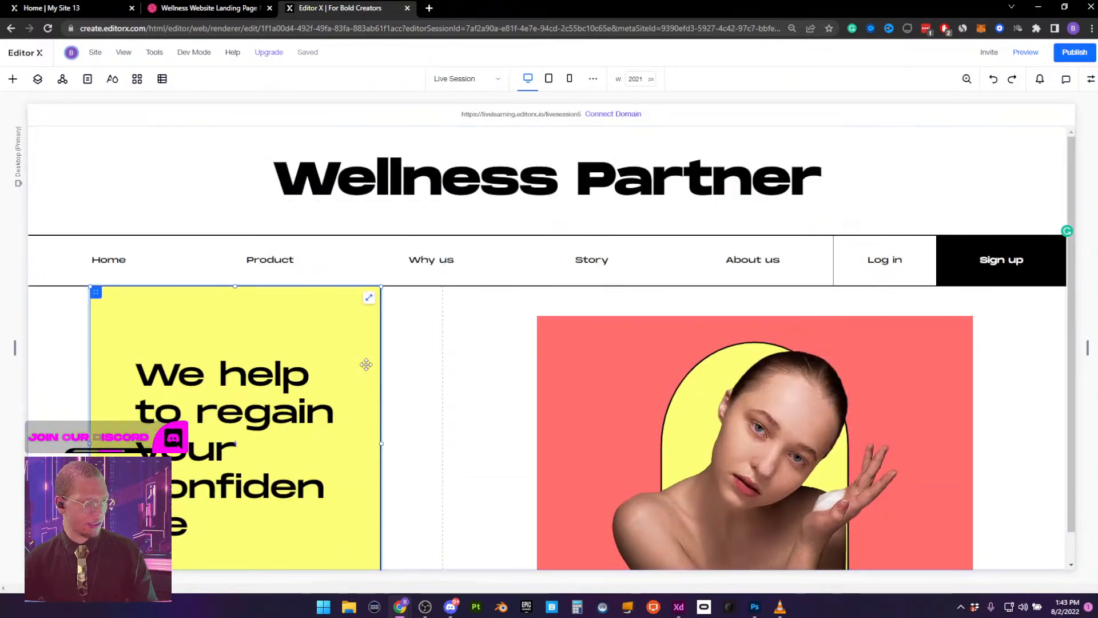
Set the yellow text container's width to 100%, its minimum height to none and its height to 100%
click(1090, 79)
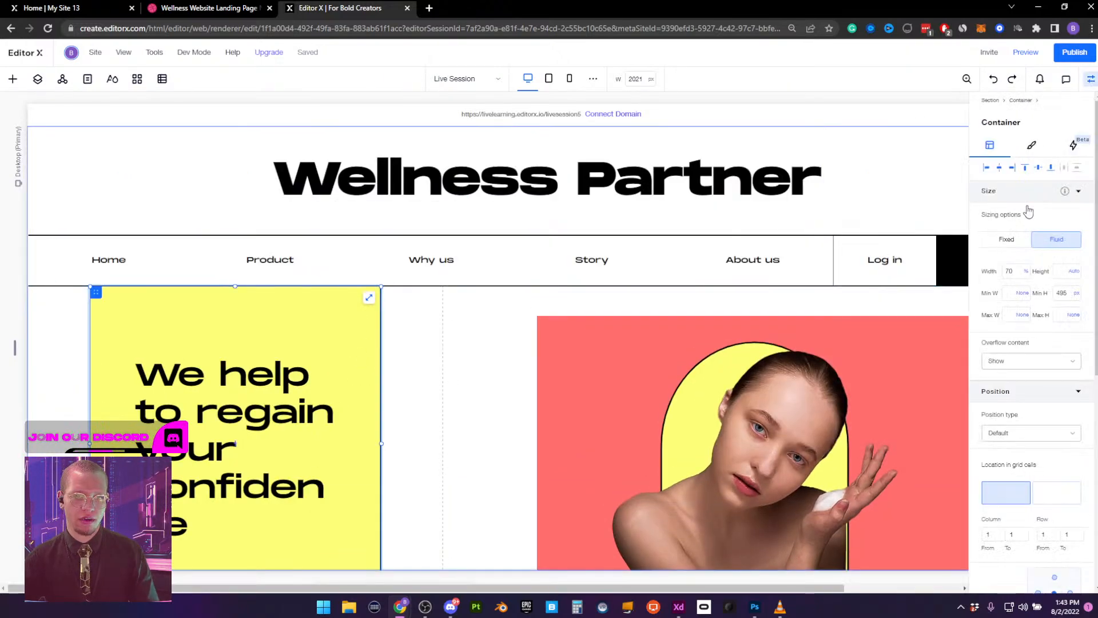
click(1016, 271)
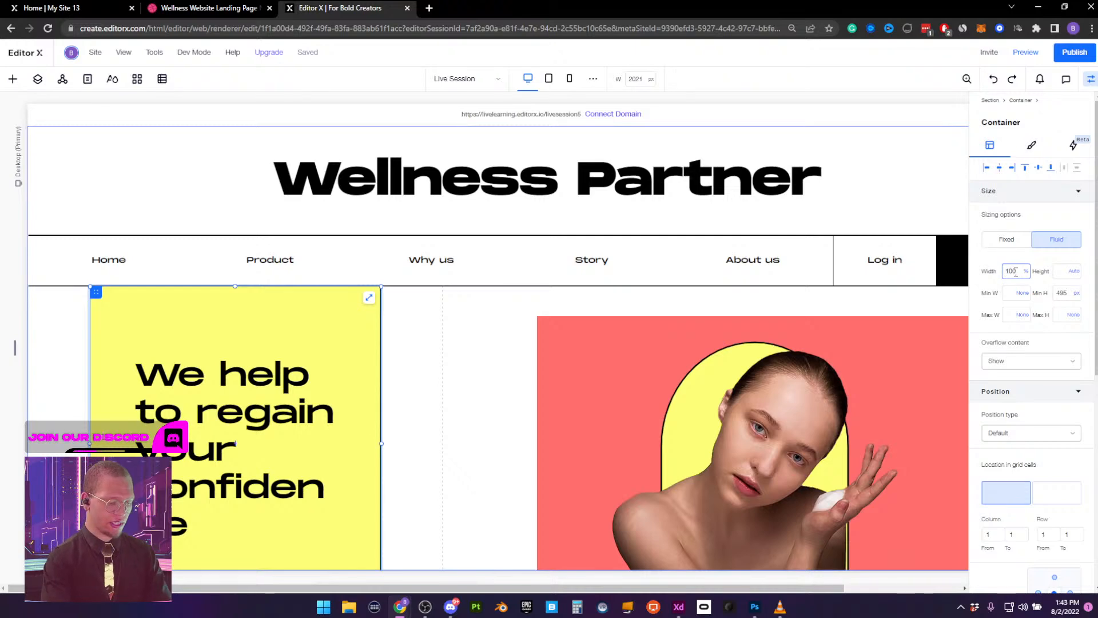
key(Return)
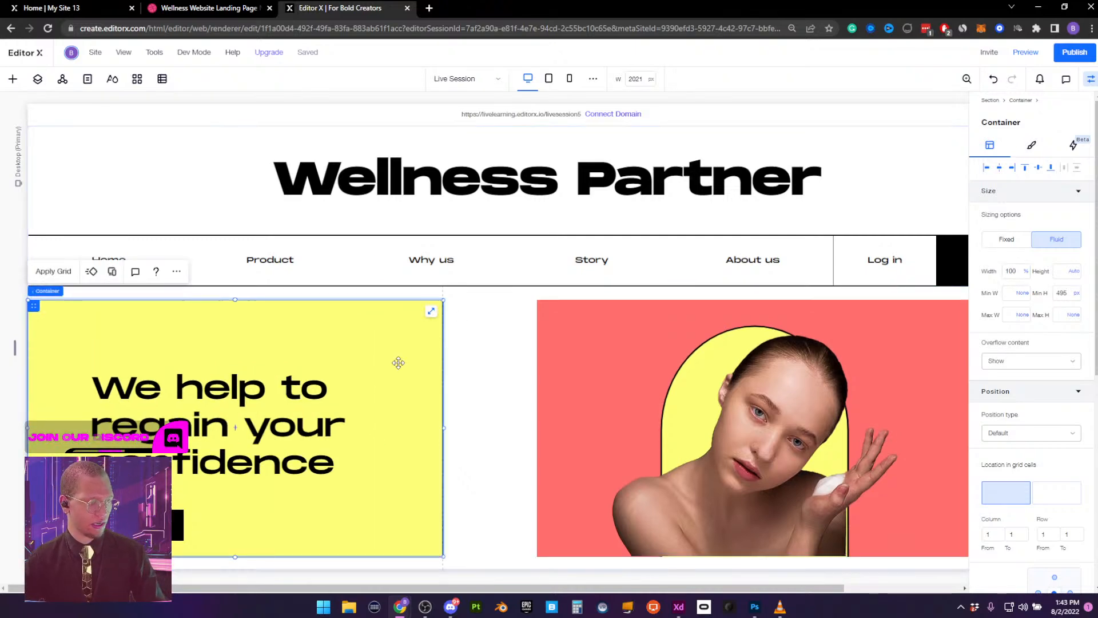
click(1075, 293)
click(1007, 276)
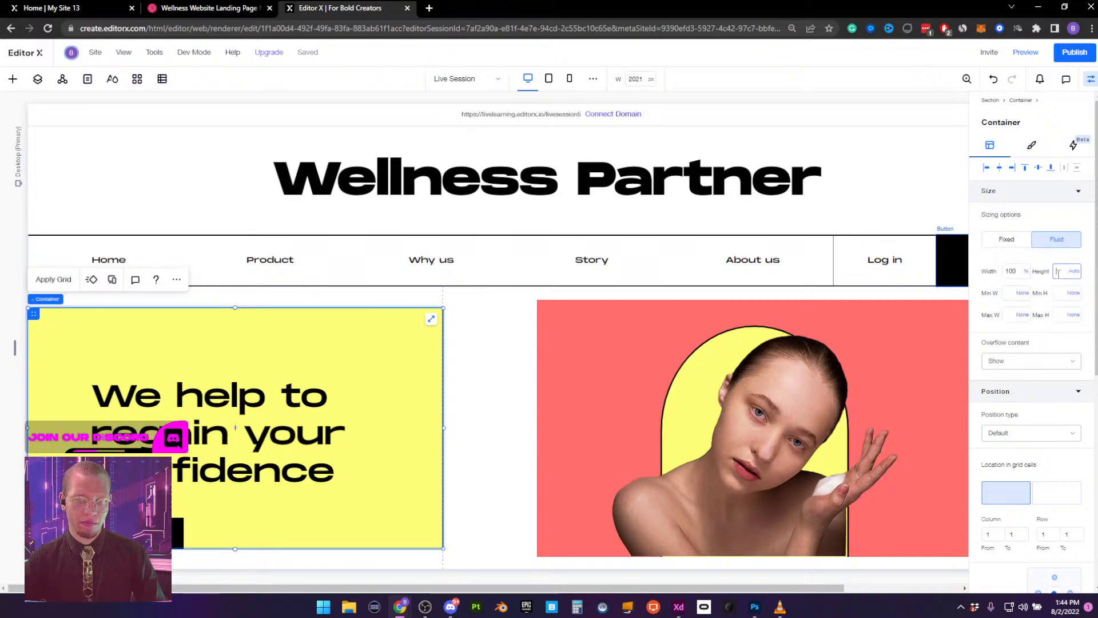
key(Return)
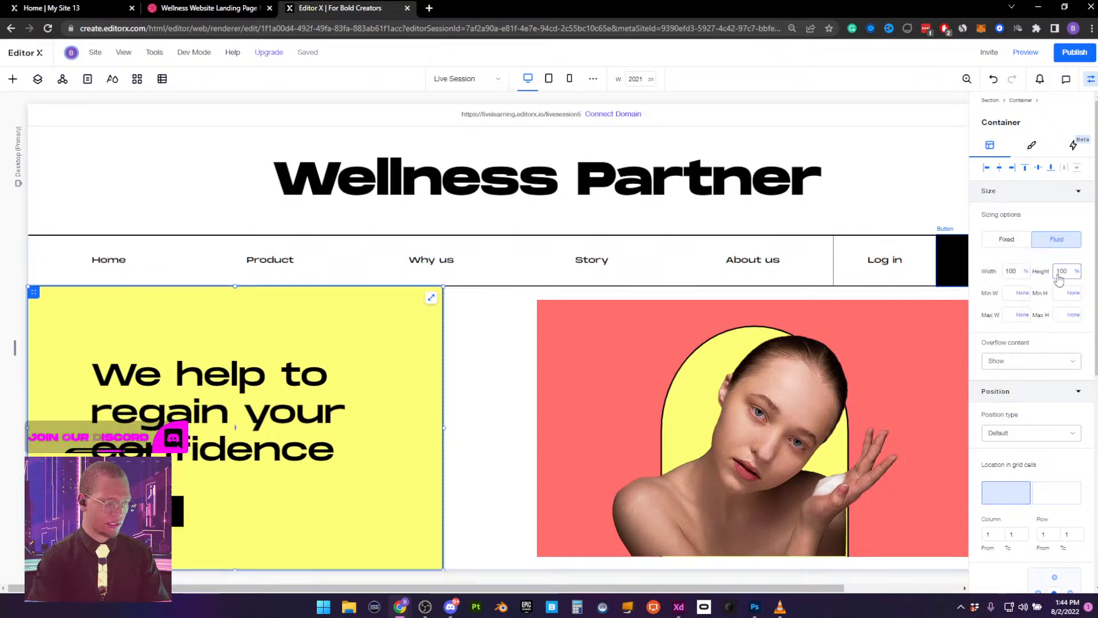
Give the red portrait container a width of 100%, no minimum height and a height of 100%
click(558, 338)
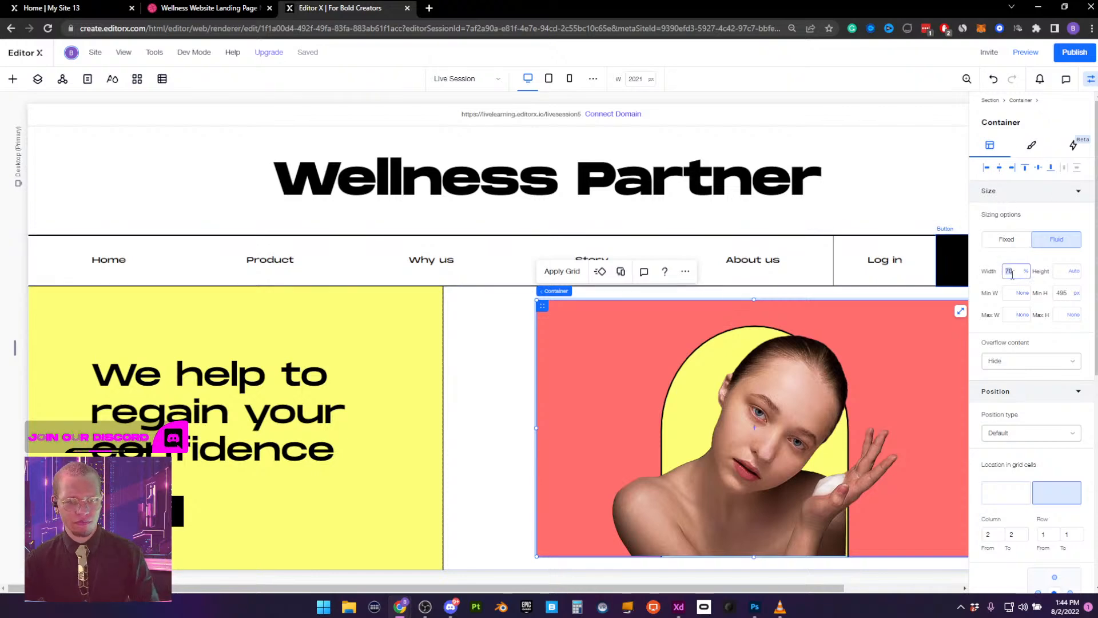
key(Return)
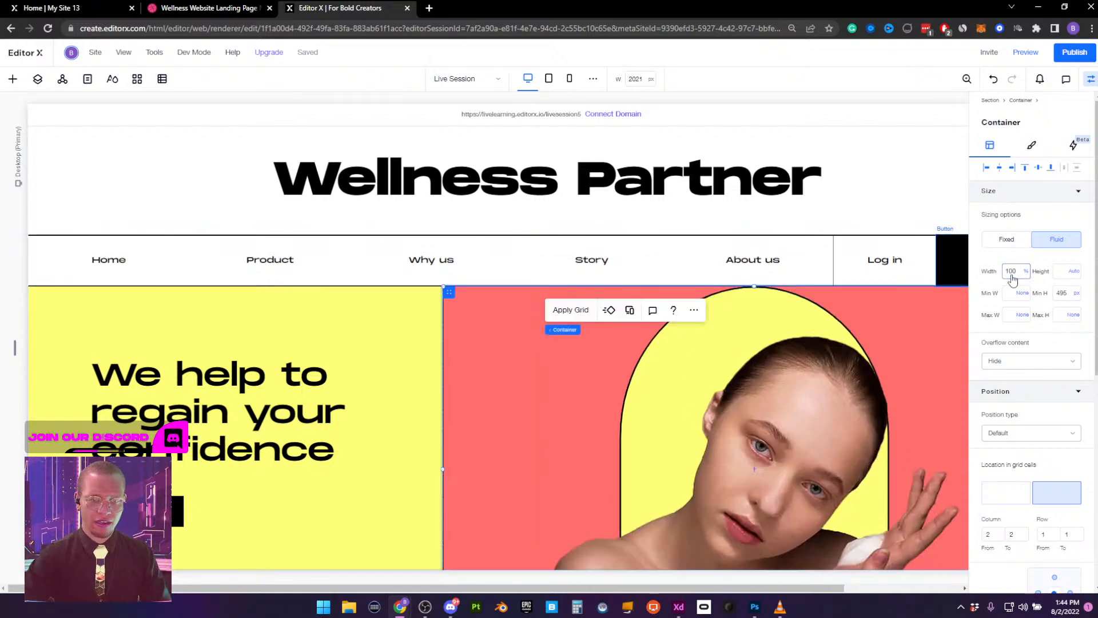
scroll(733, 420, down, 2)
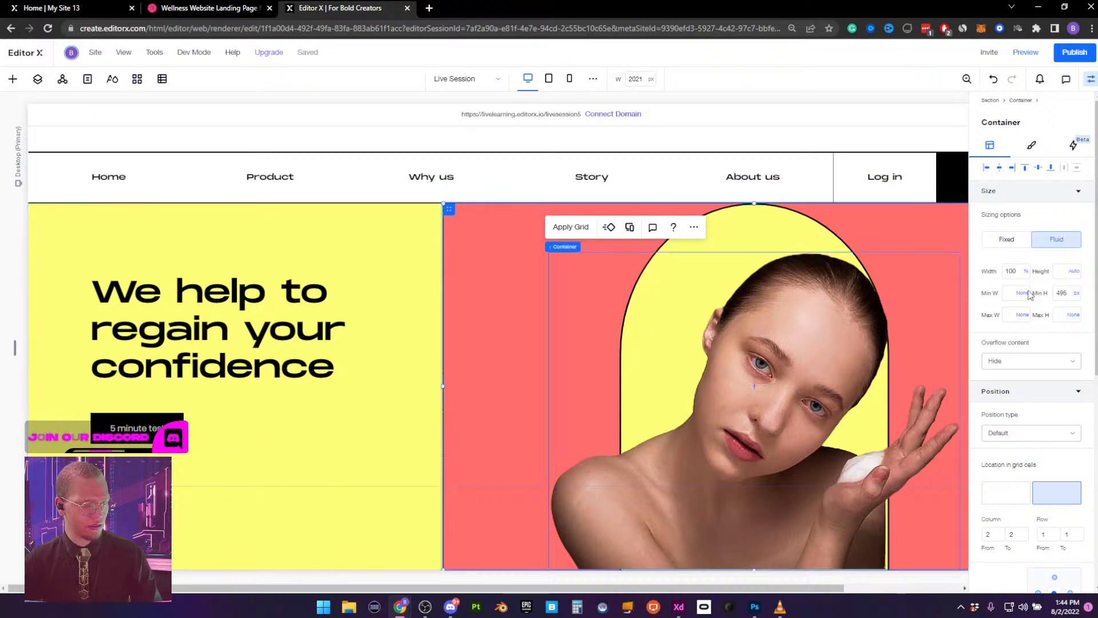
click(1075, 292)
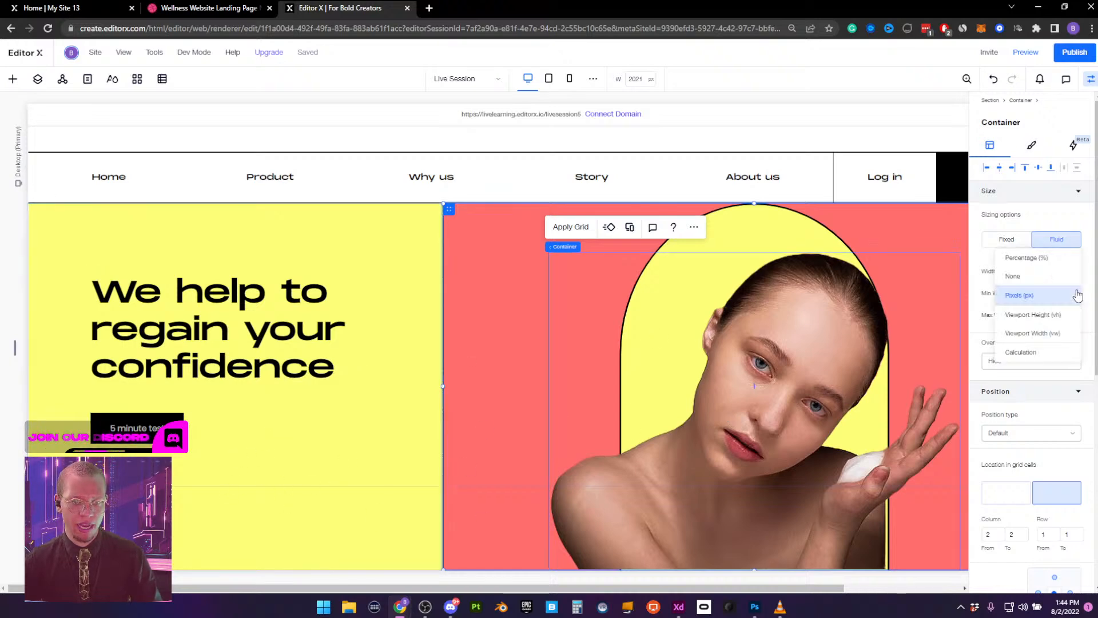
click(1036, 276)
click(1058, 272)
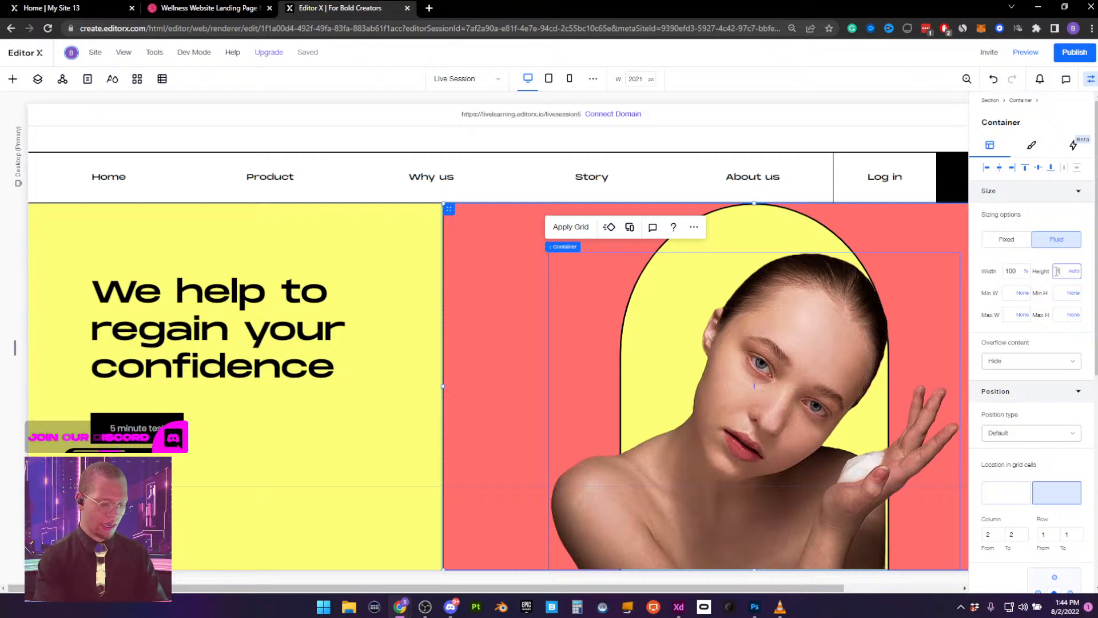
key(Return)
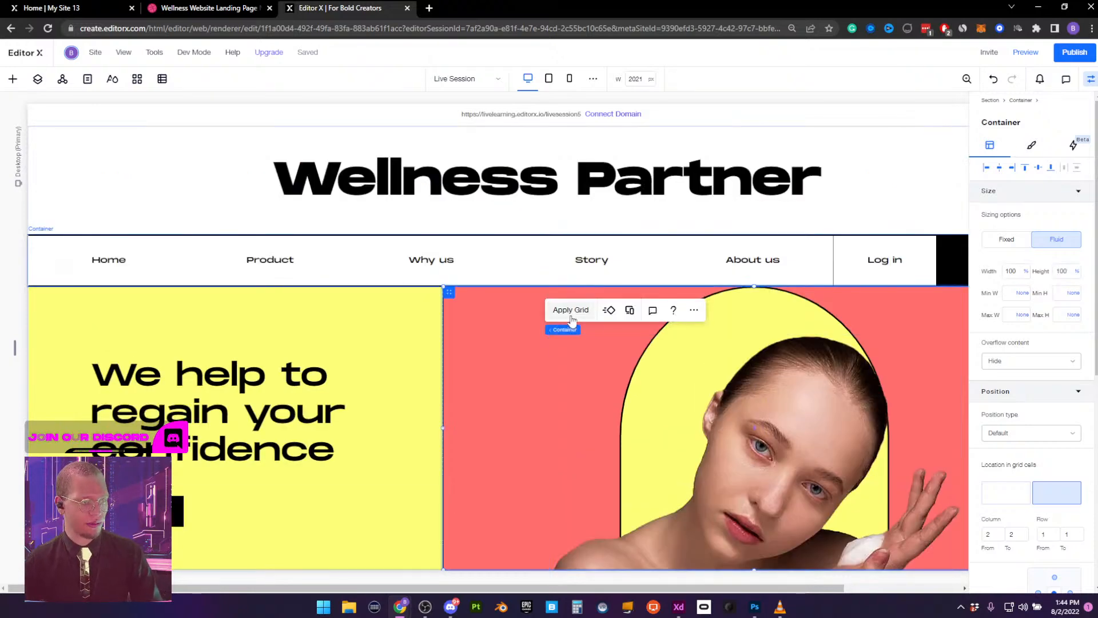
Shrink the yellow arch shape inside the red container to about 34.4% width
click(1089, 81)
click(815, 400)
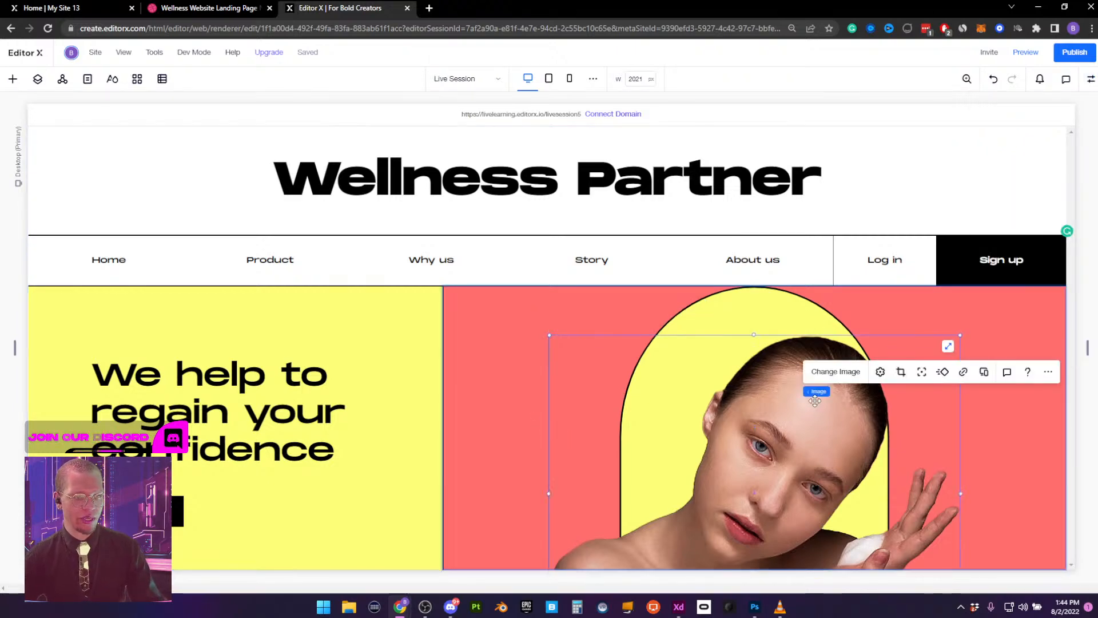
click(725, 312)
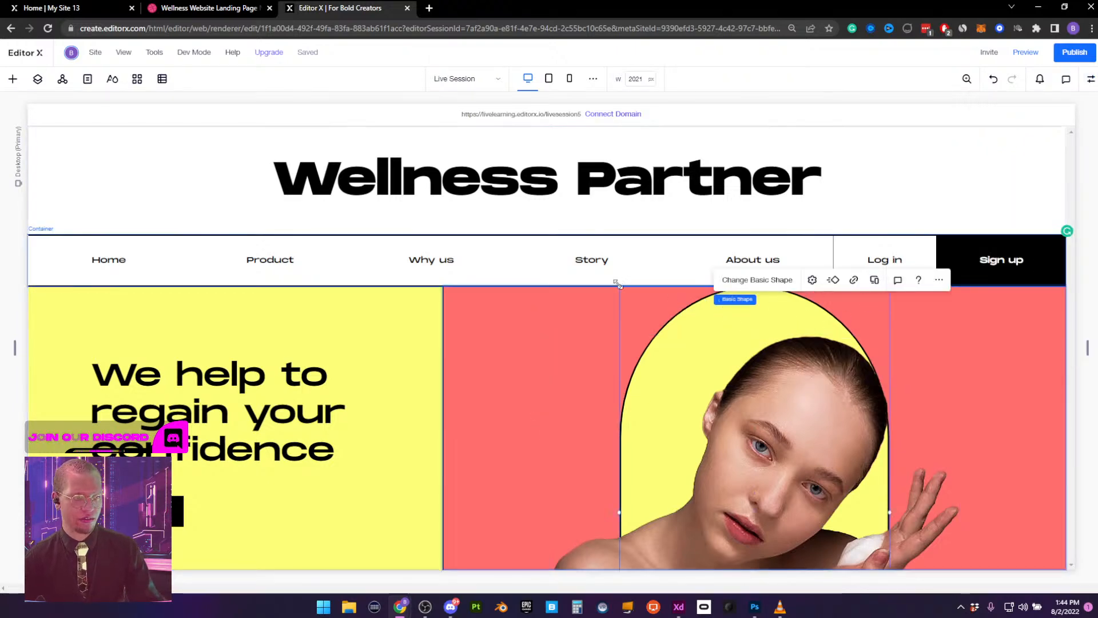
drag(617, 284, 702, 361)
shift+click(831, 355)
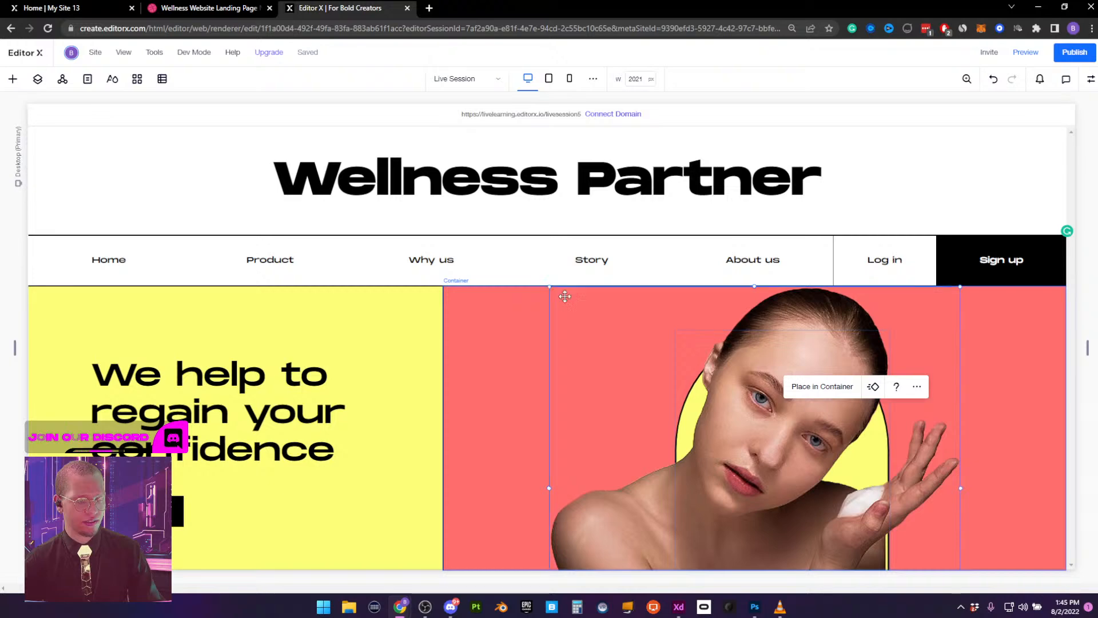
drag(550, 287, 674, 348)
key(ctrl+z)
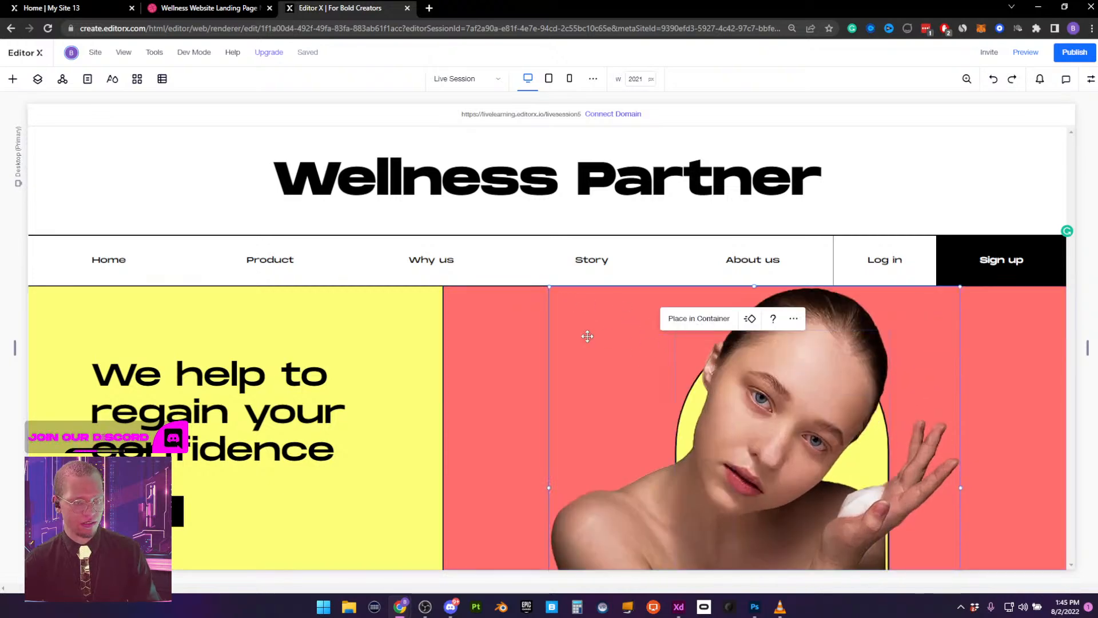
Shrink the portrait image to about 49.5% width and center it horizontally in the red container
click(491, 315)
click(562, 315)
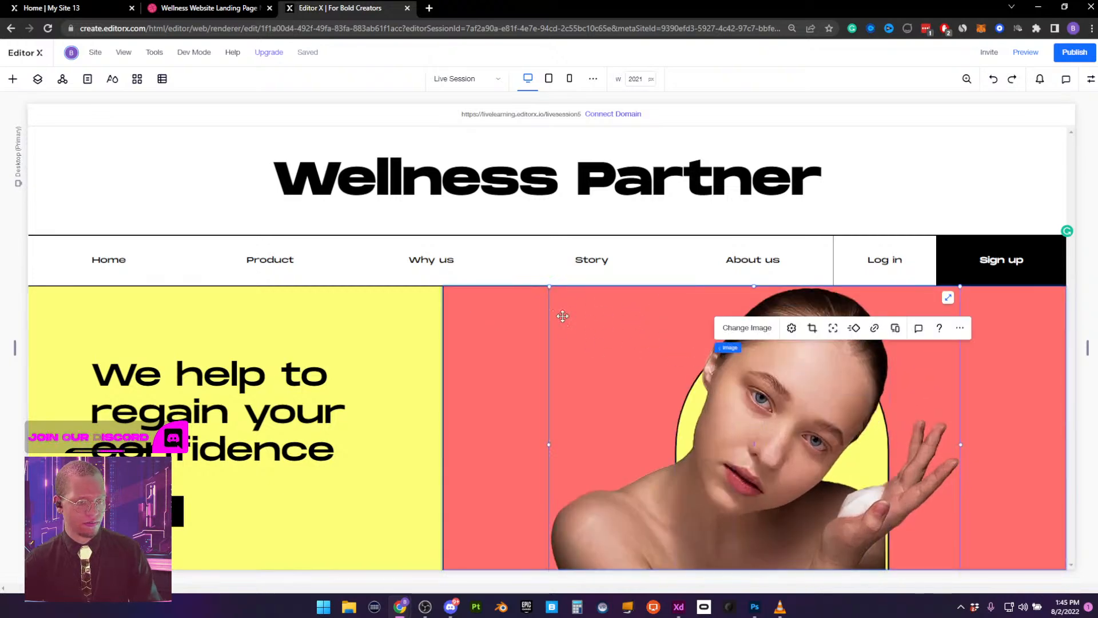
drag(549, 286, 659, 318)
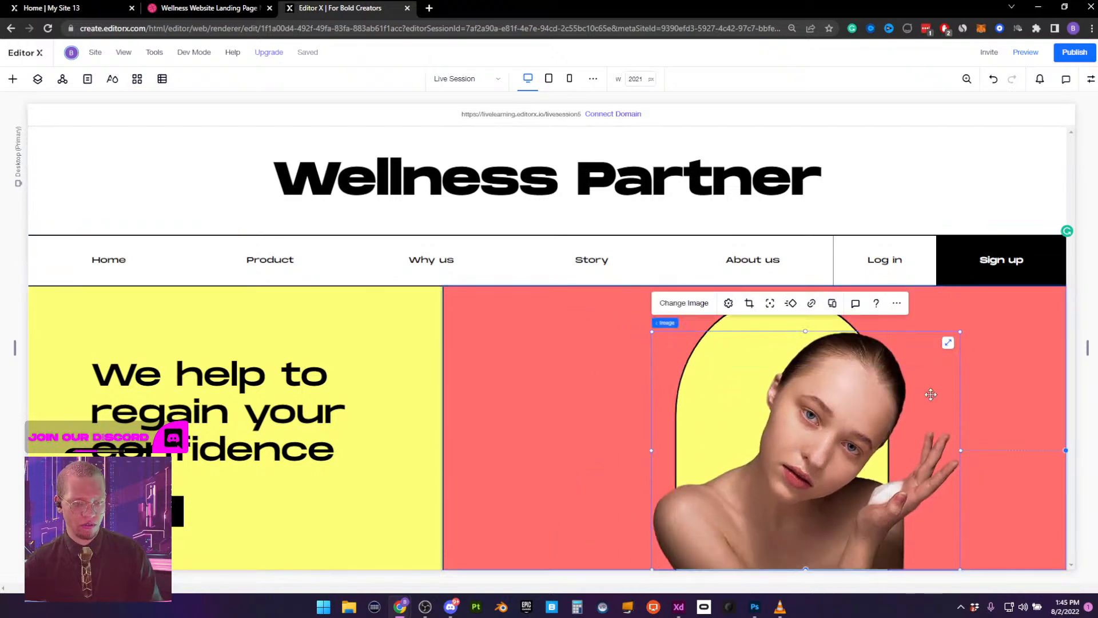
click(1090, 79)
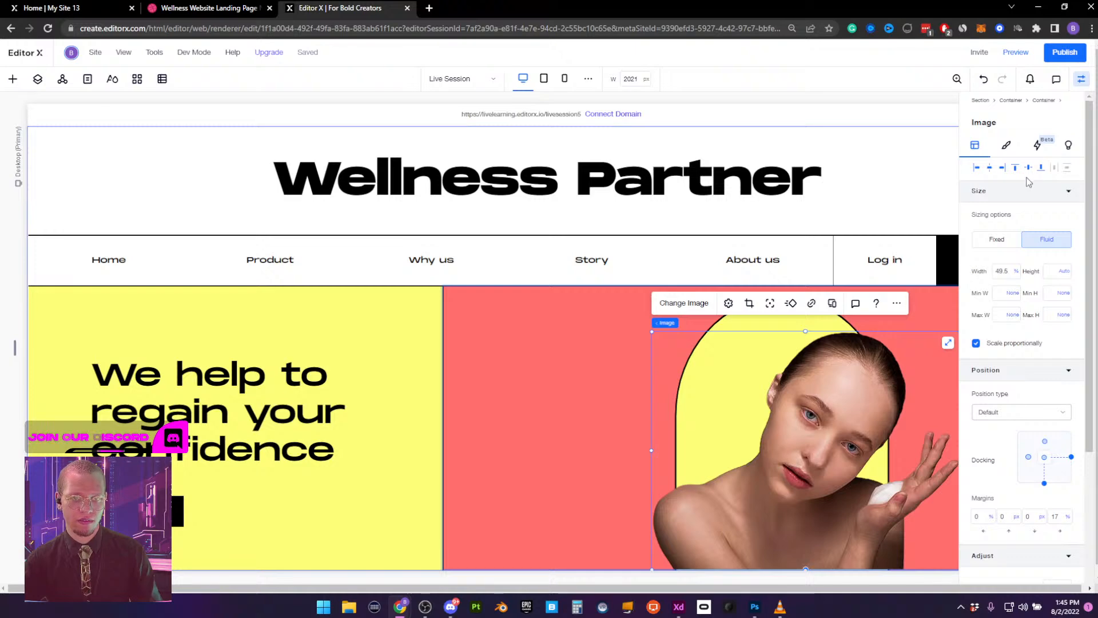
click(990, 168)
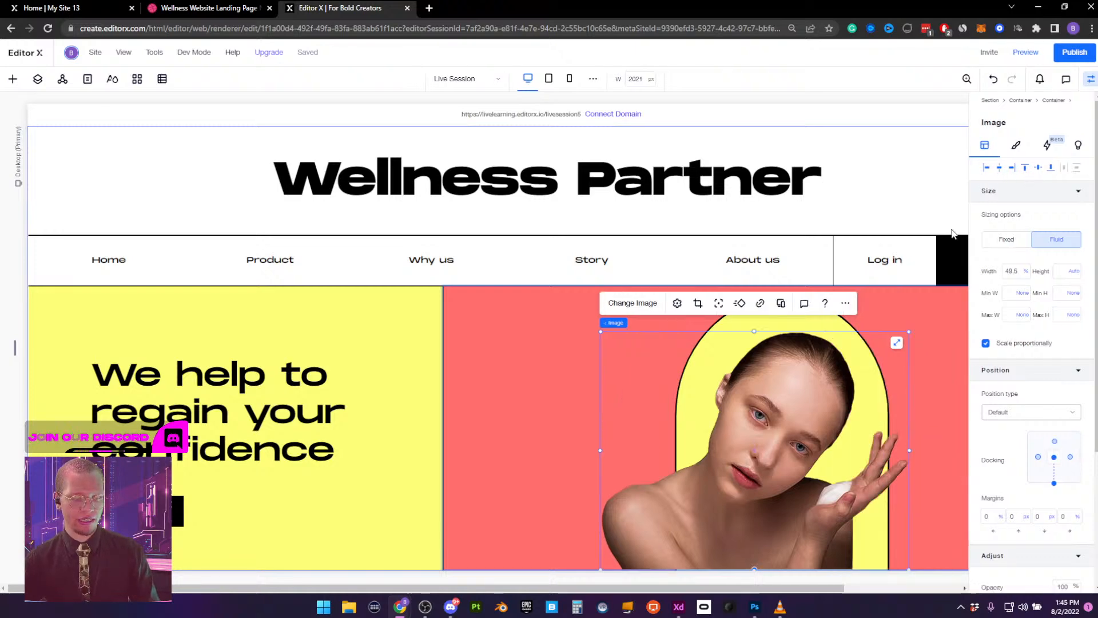
Reduce the yellow arch behind the portrait to about 30.6% width
click(812, 324)
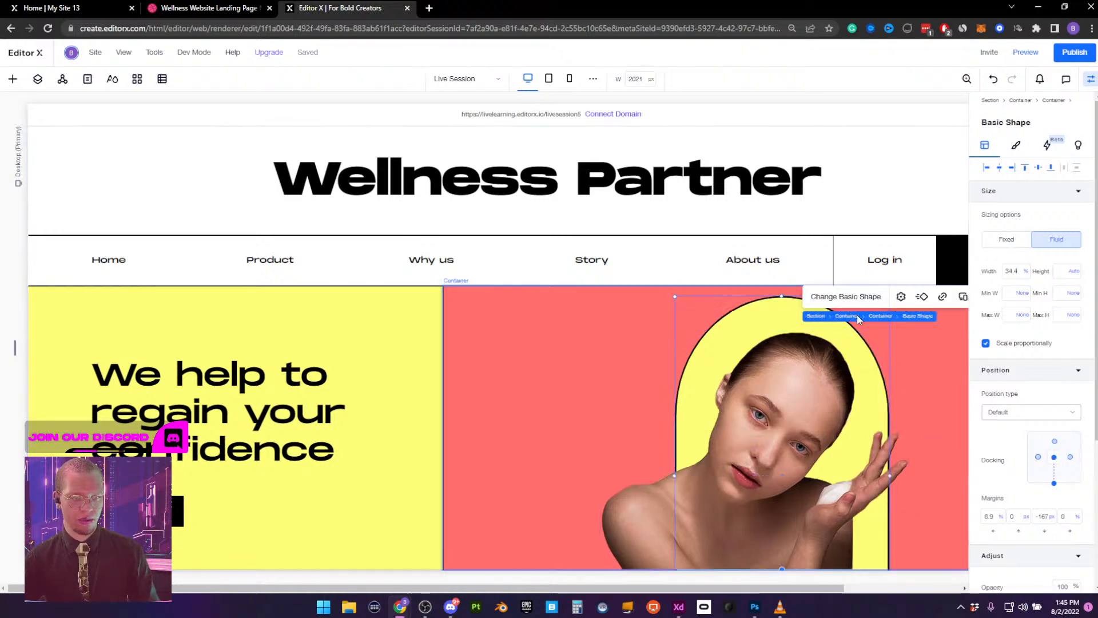
drag(675, 296, 847, 297)
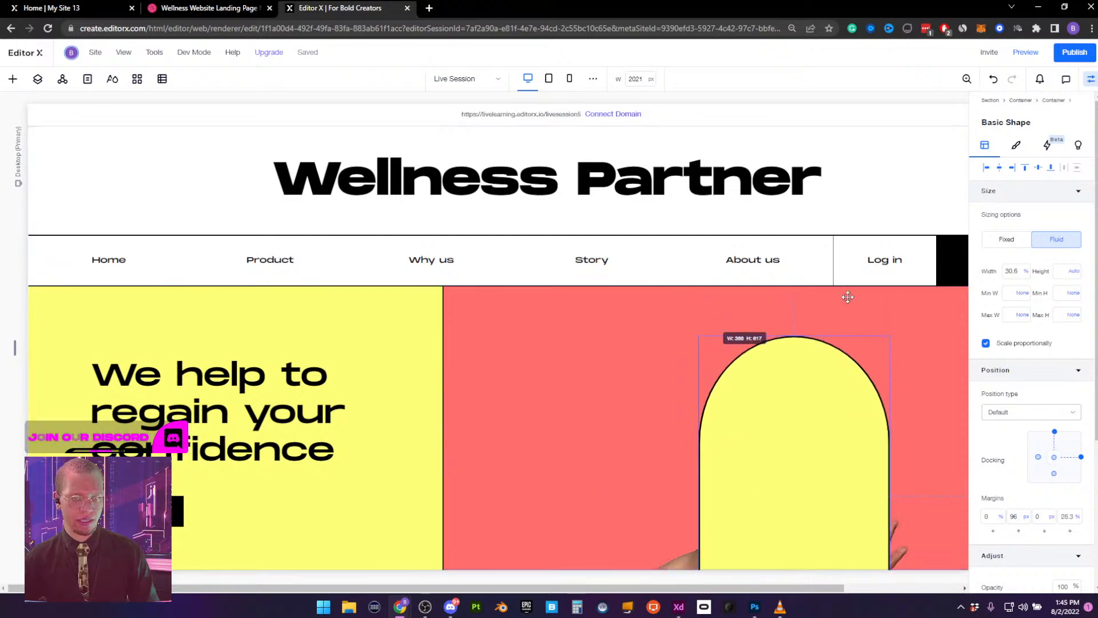
click(999, 167)
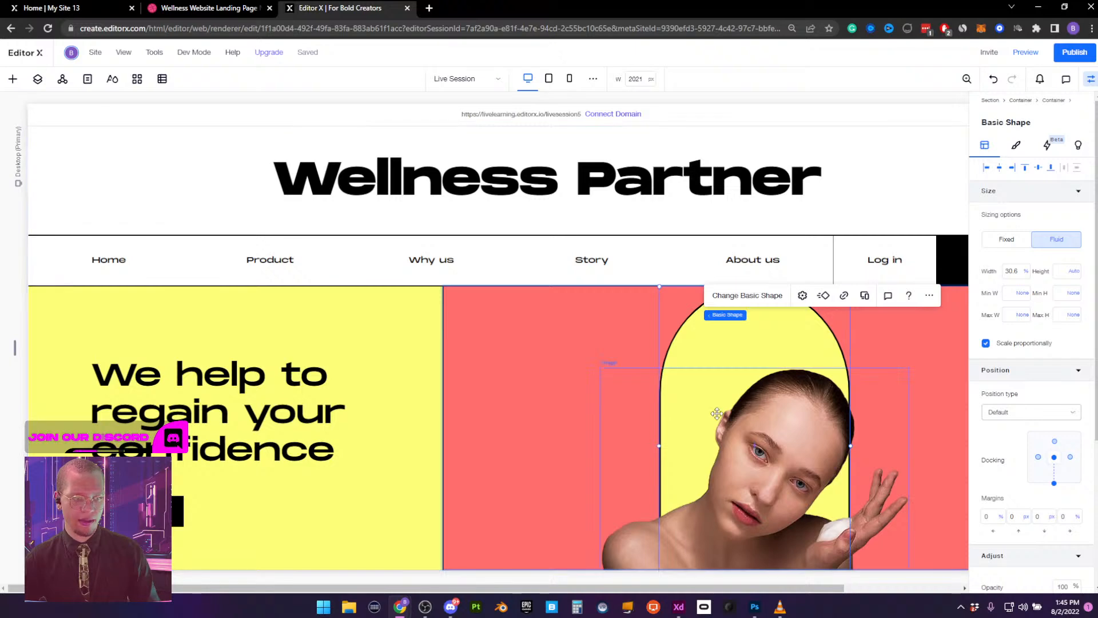
scroll(989, 276, down, 4)
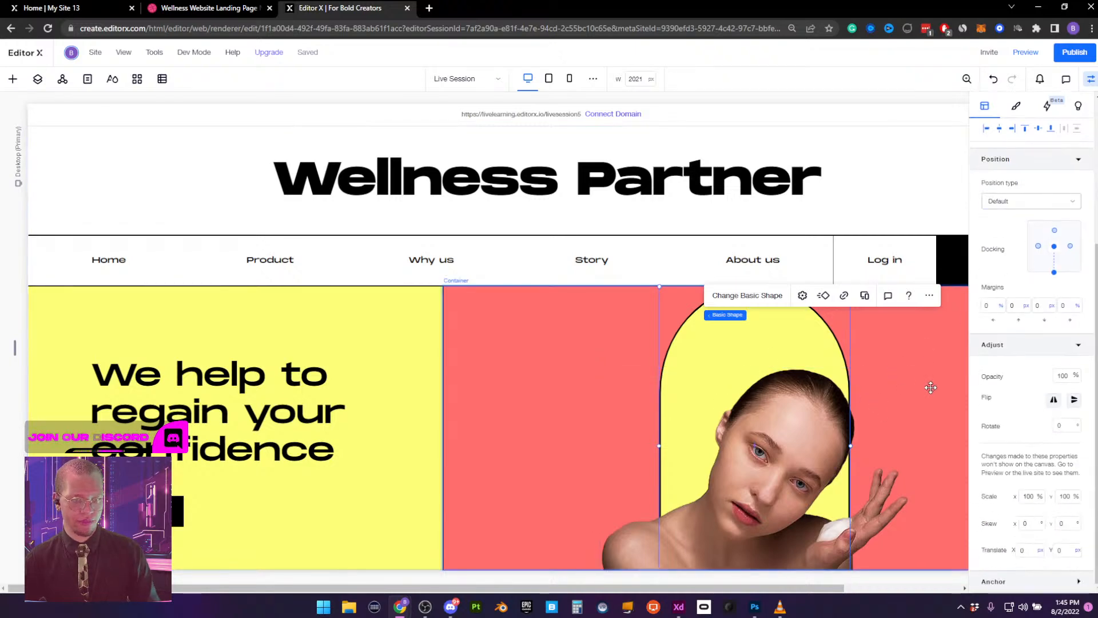
scroll(1047, 435, up, 3)
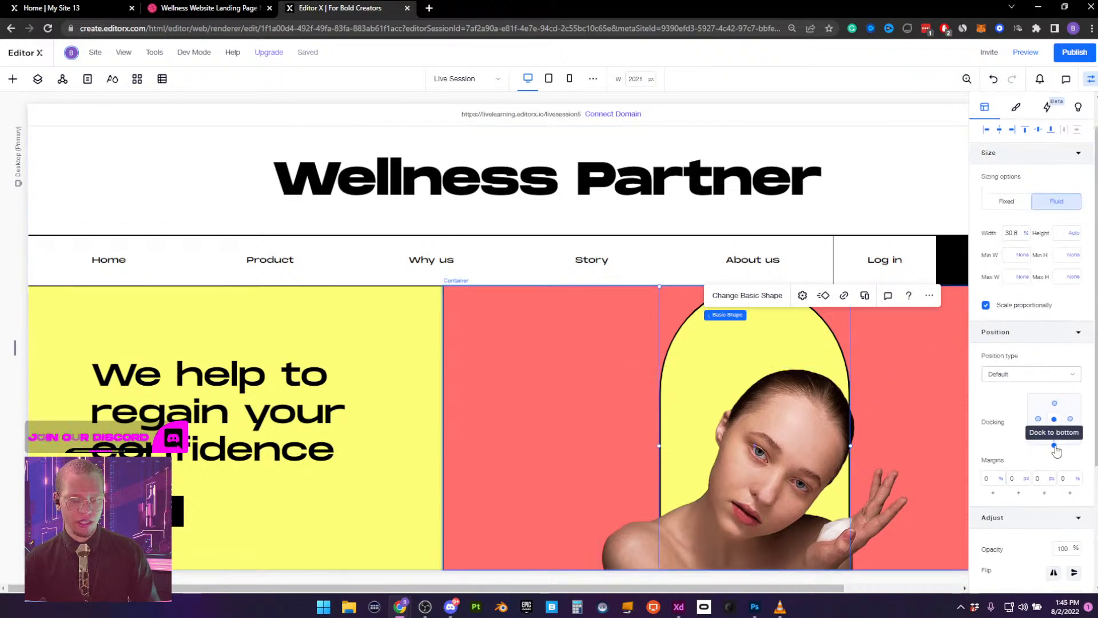
key(ctrl+z)
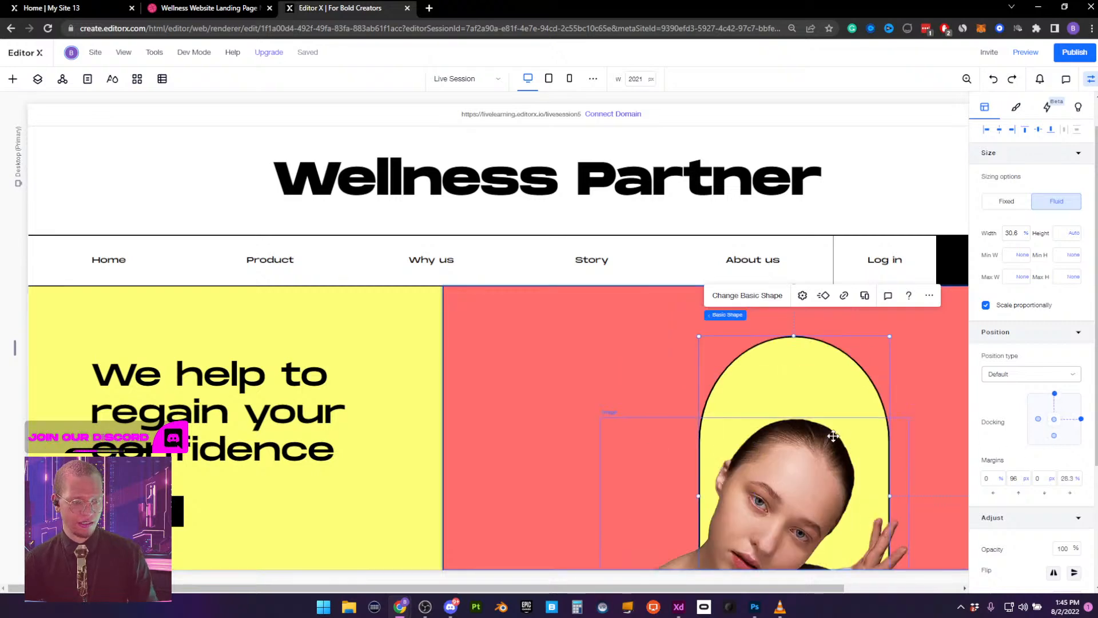
Move the portrait image to the left of the arch and set it not to display
drag(789, 479, 664, 404)
click(852, 393)
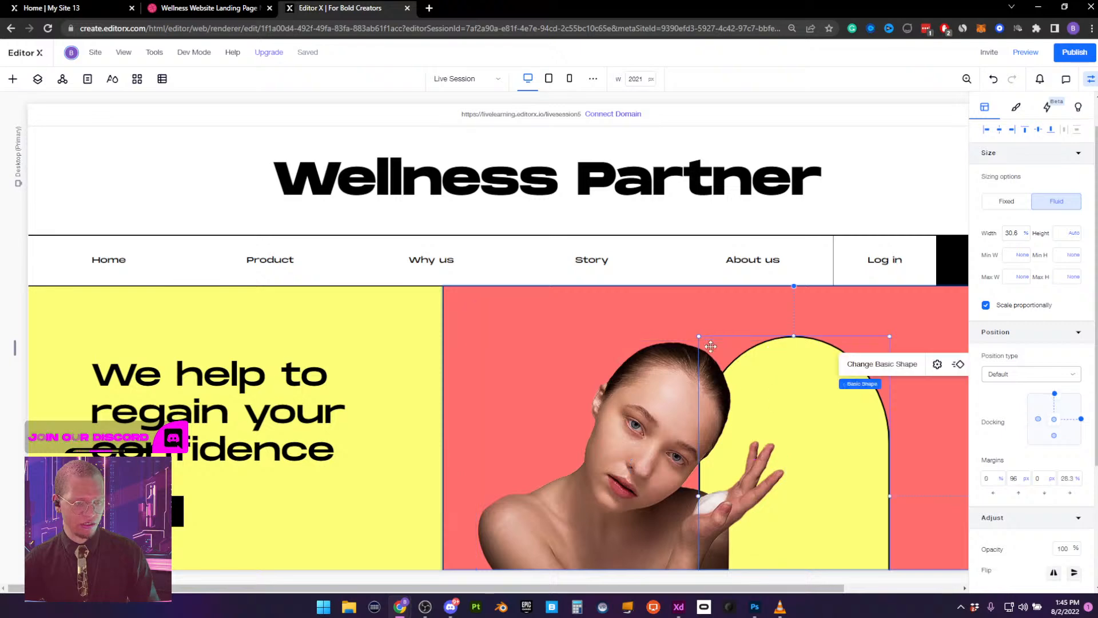
click(712, 347)
right_click(720, 349)
mouse_move(751, 242)
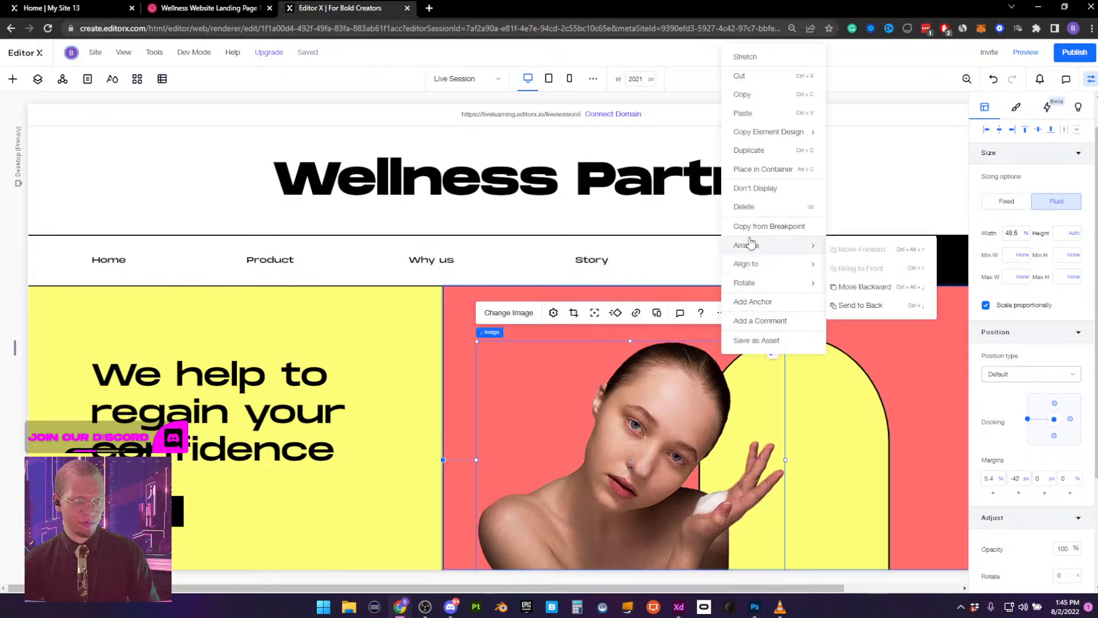
click(753, 189)
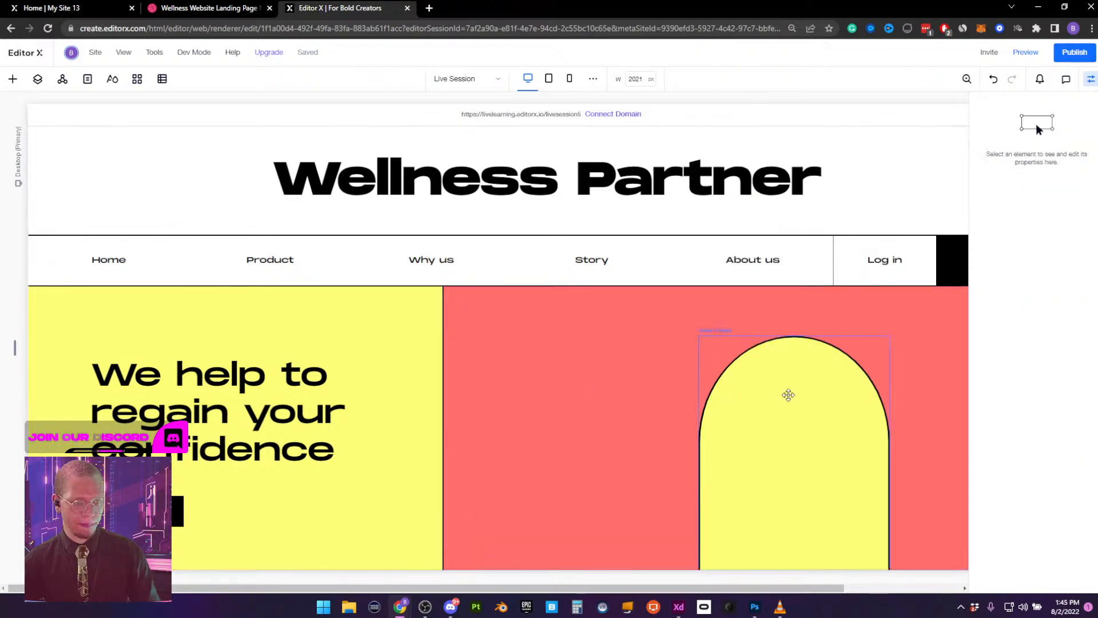
Reposition the yellow arch about 95 px below the red container's top edge and center it horizontally
click(750, 461)
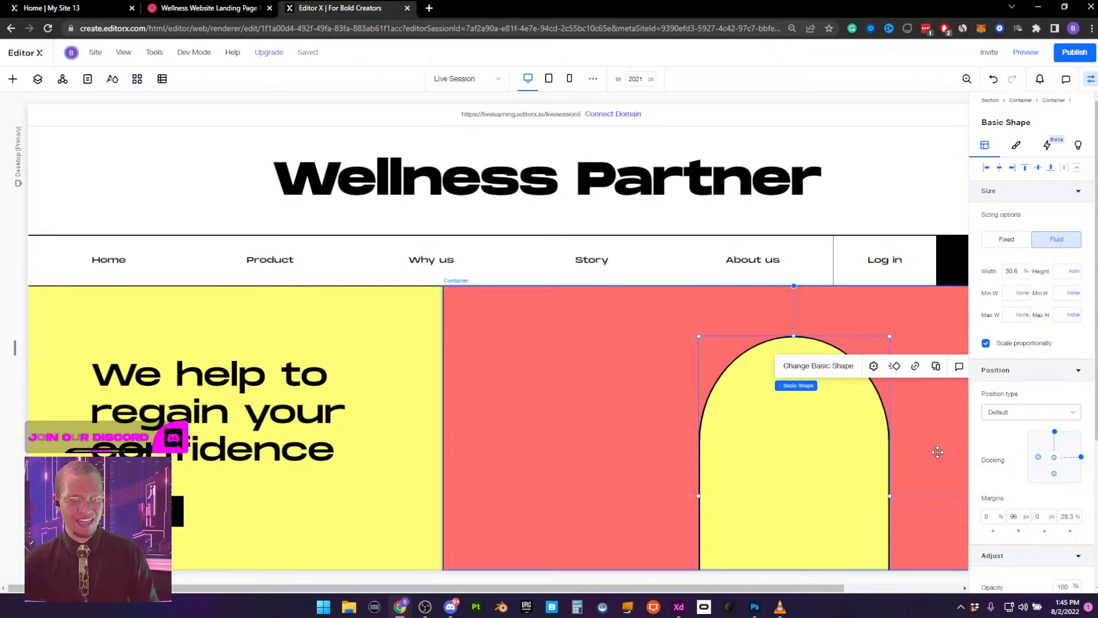
drag(784, 486, 761, 394)
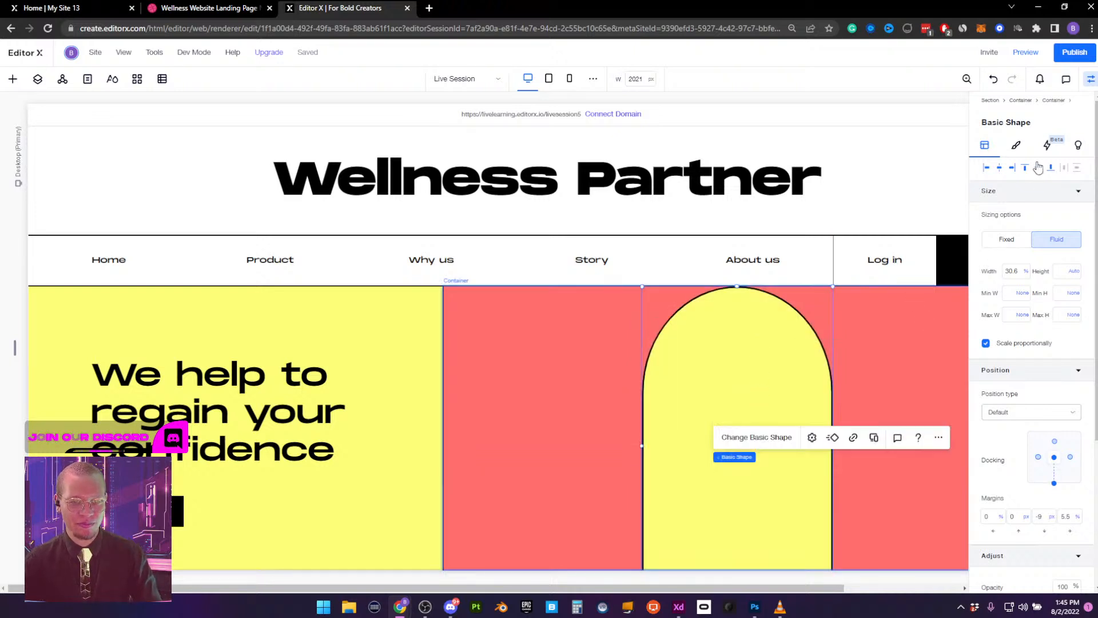
drag(742, 345, 755, 417)
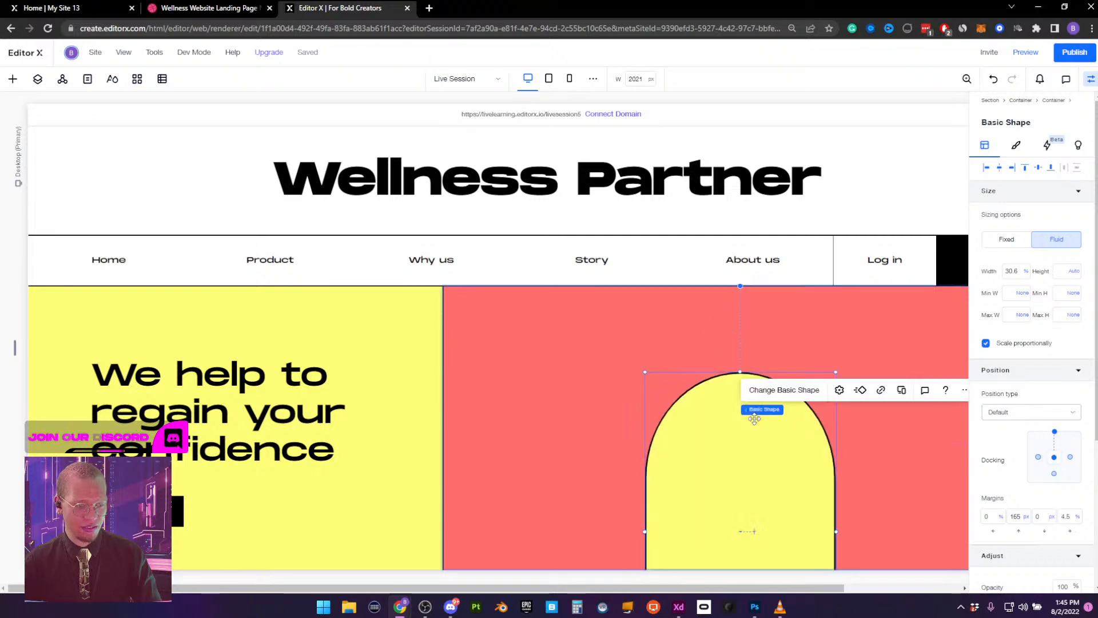
click(1037, 169)
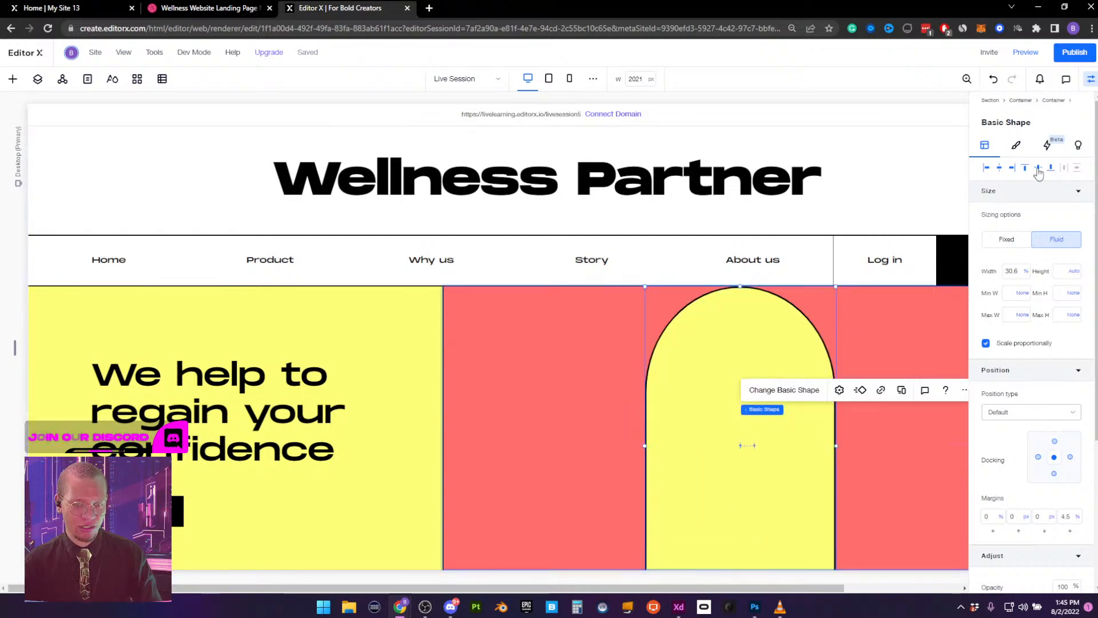
drag(750, 355, 739, 413)
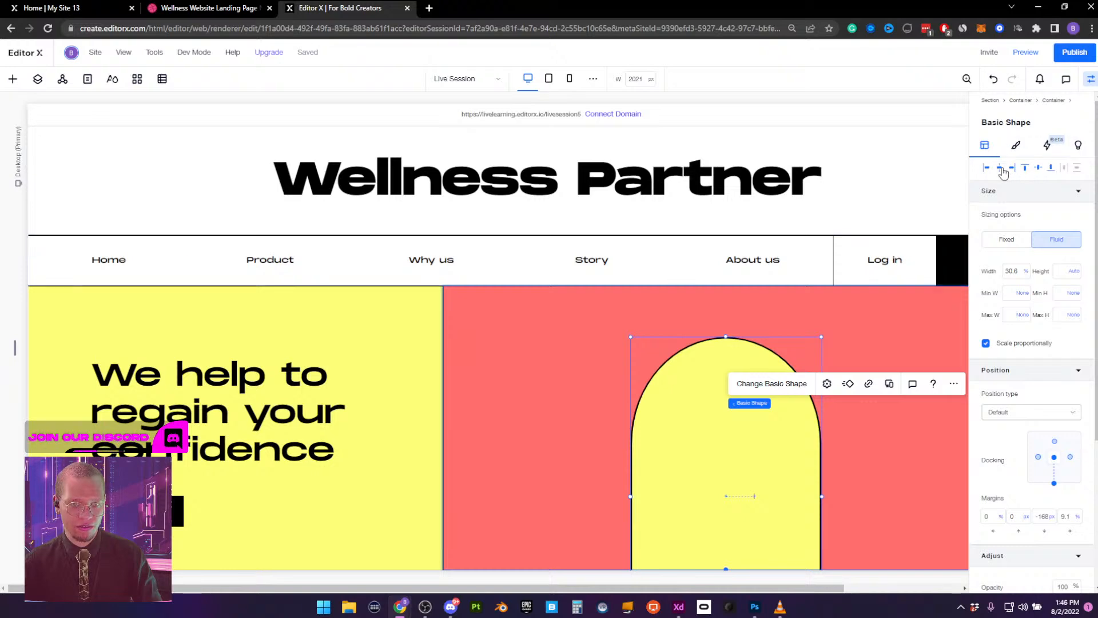
click(1001, 170)
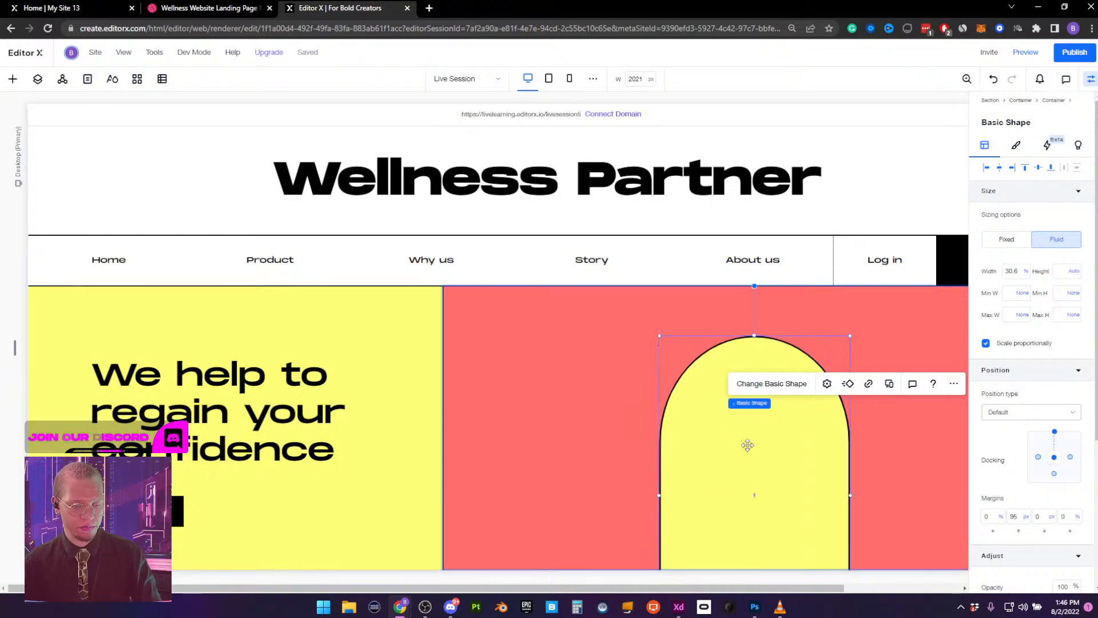
Display the hidden portrait image again from the page's layers
click(38, 79)
click(120, 205)
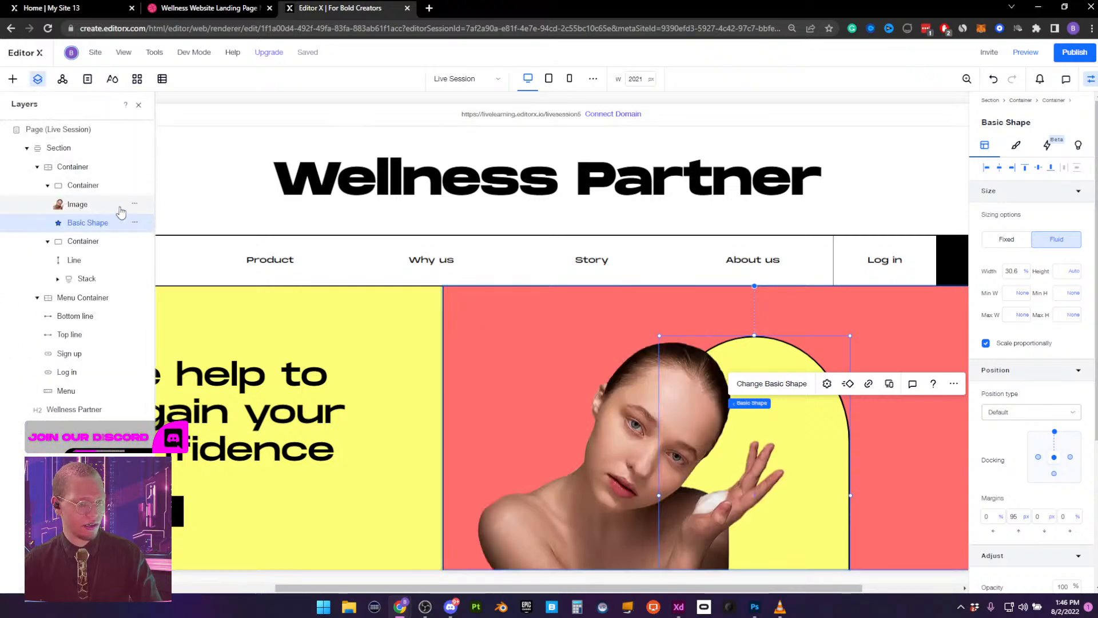
Center the portrait image horizontally in the red container, undoing the alignment applied to the arch by mistake
click(1001, 168)
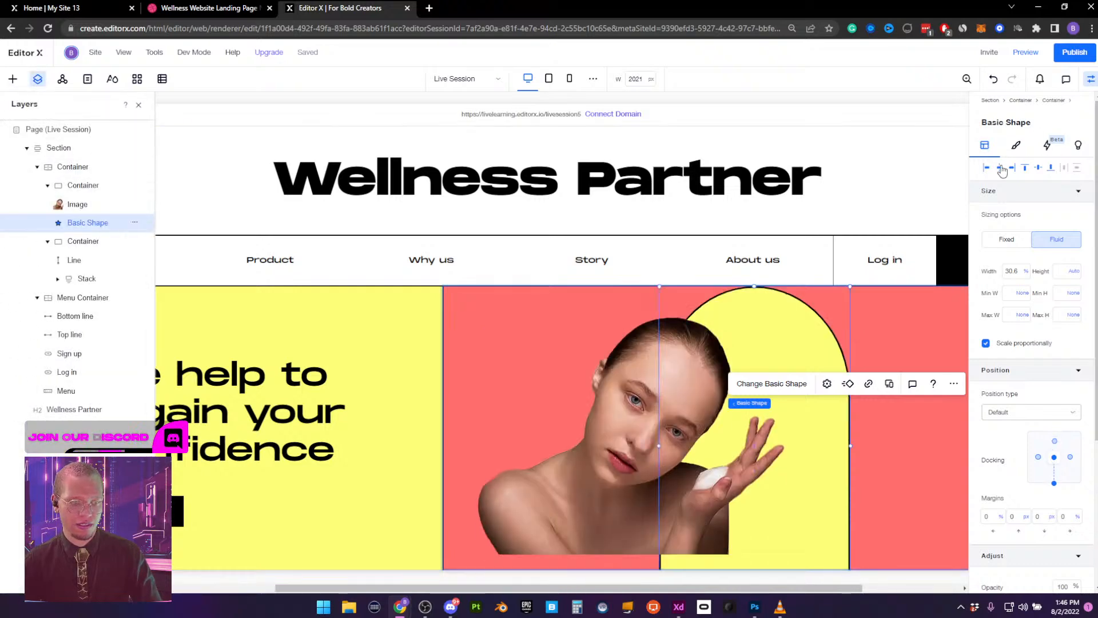
key(ctrl+z)
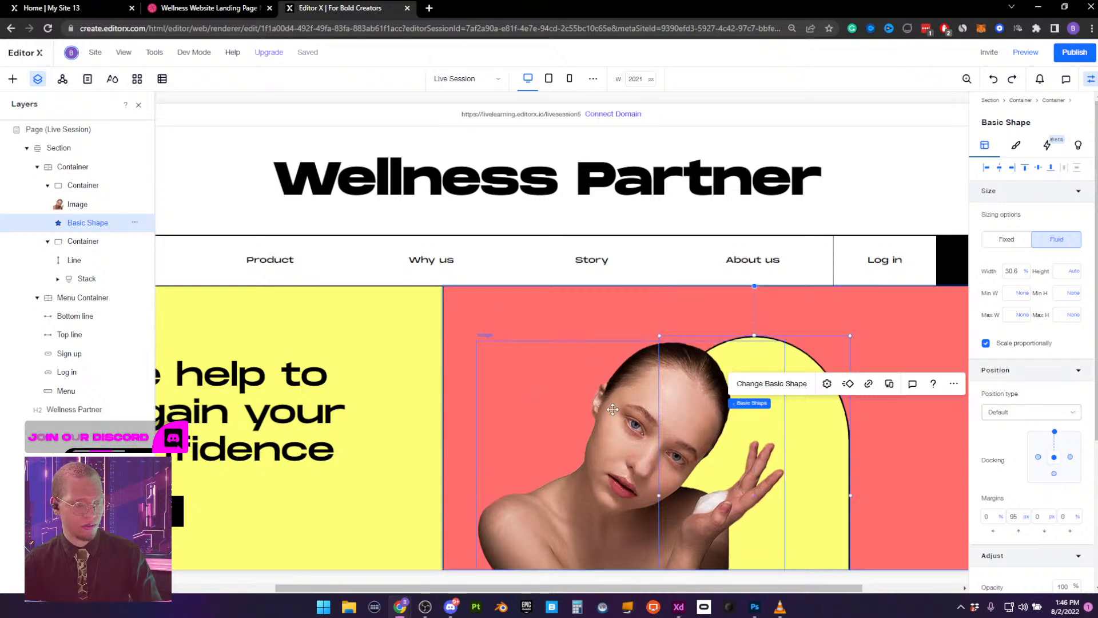
click(613, 409)
click(1001, 168)
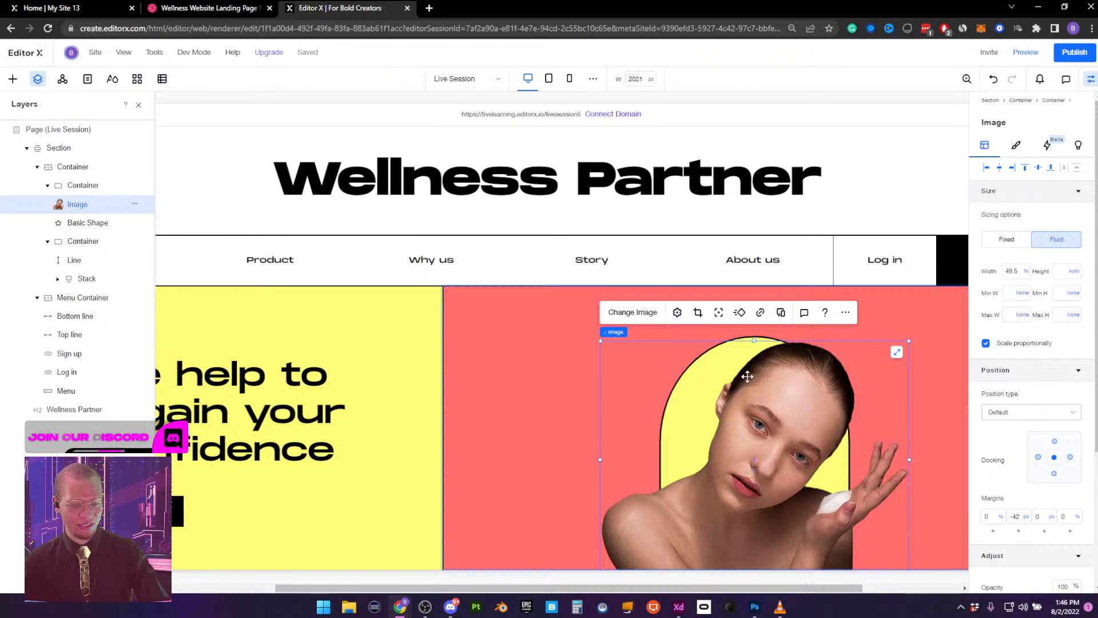
Nudge the yellow arch upward until its top meets the red container's top edge
click(126, 223)
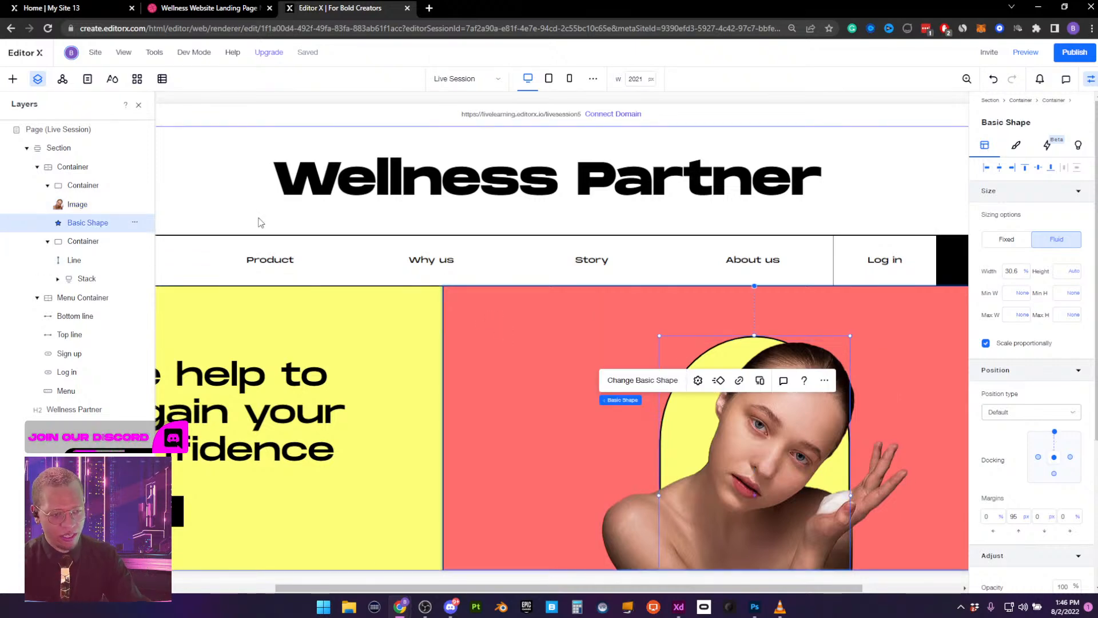
key(shift+Up)
key(shift+Up)
key(shift+Up)
key(shift+Up)
key(shift+Up)
key(shift+Up)
key(shift+Up)
key(shift+Up)
key(shift+Up)
key(shift+Up)
key(shift+Down)
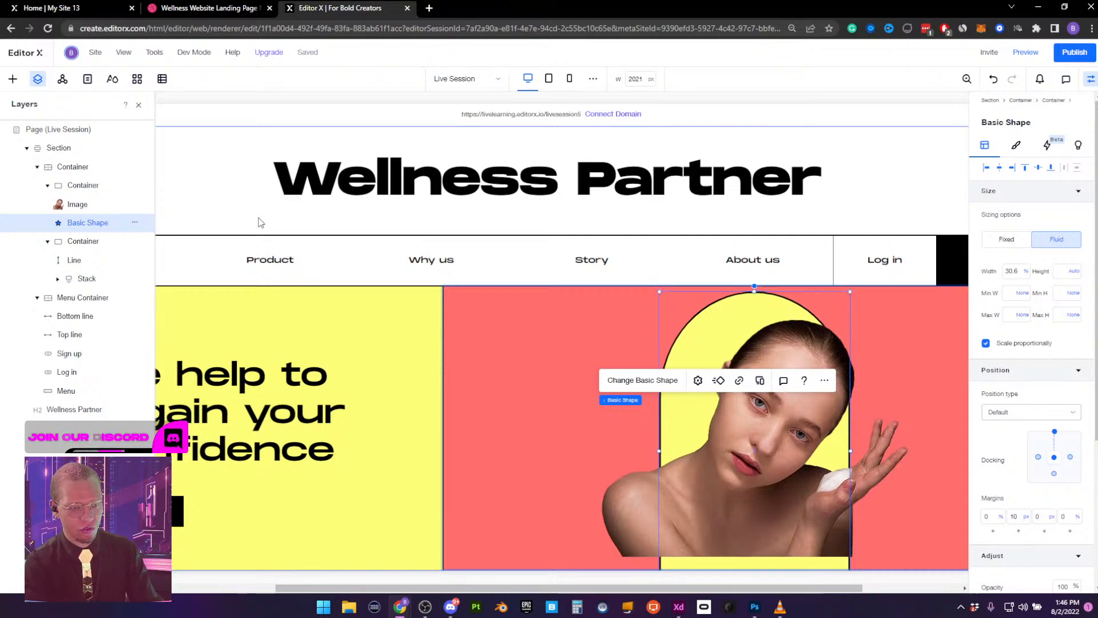
key(shift+Up)
key(shift+Down)
key(shift+Up)
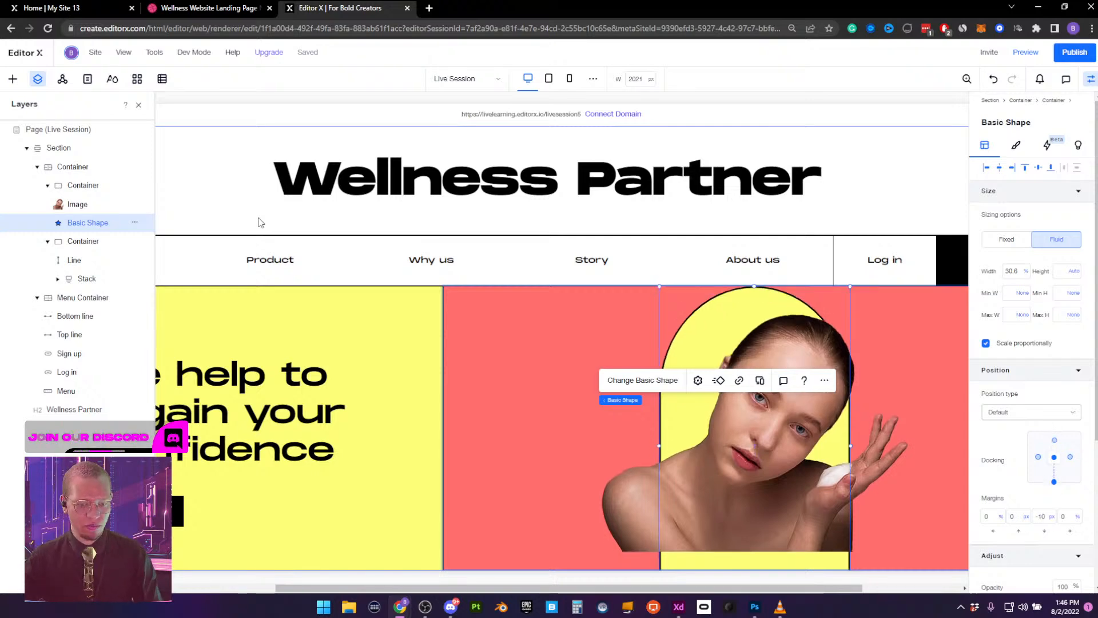
Clear the arch's vertical docking and nudge it to 10 px below the red container's top edge
click(1054, 484)
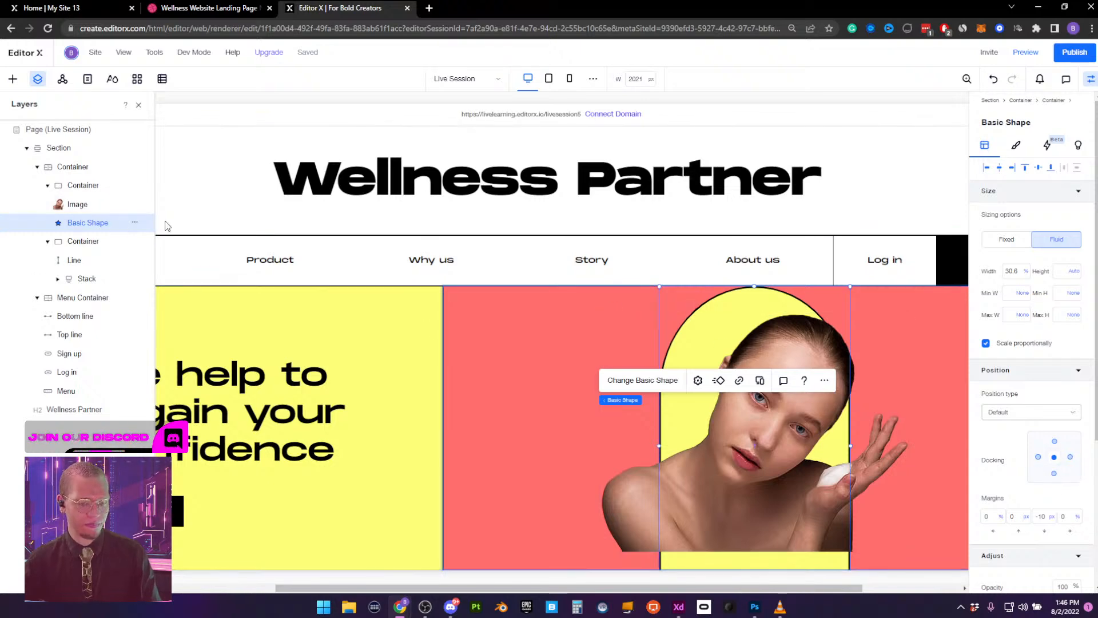
key(shift+Down)
key(shift+Up)
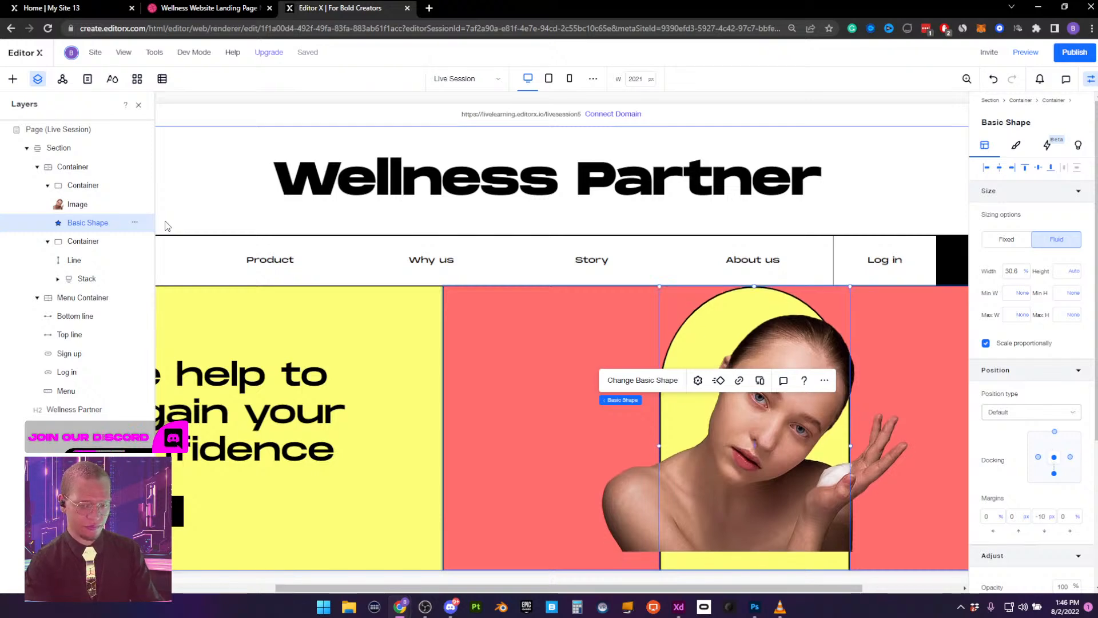
key(shift+Down)
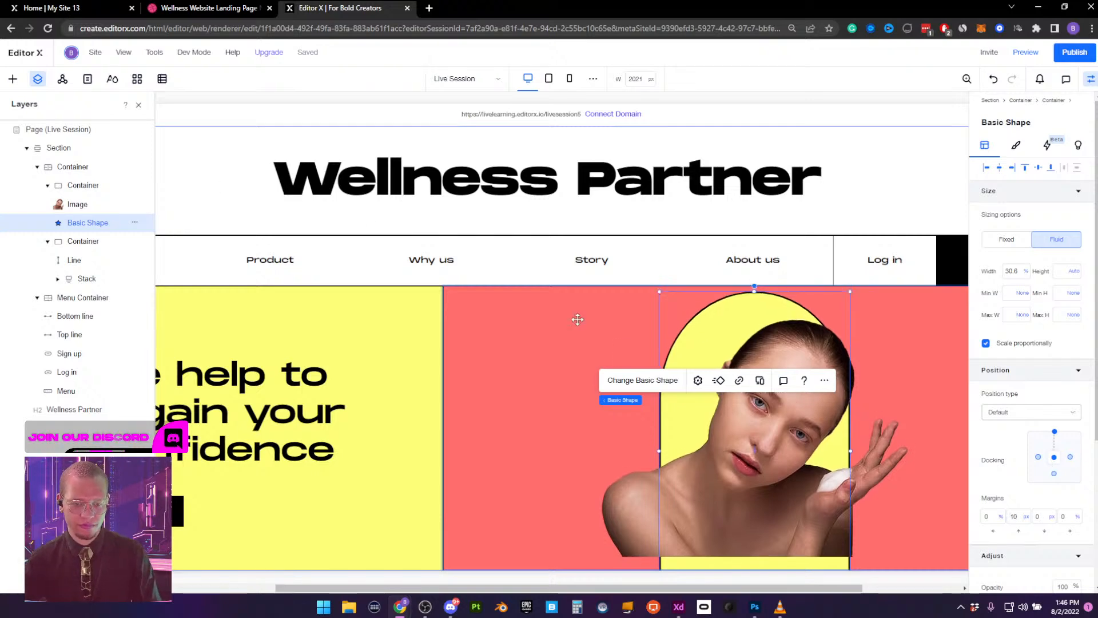
click(1054, 433)
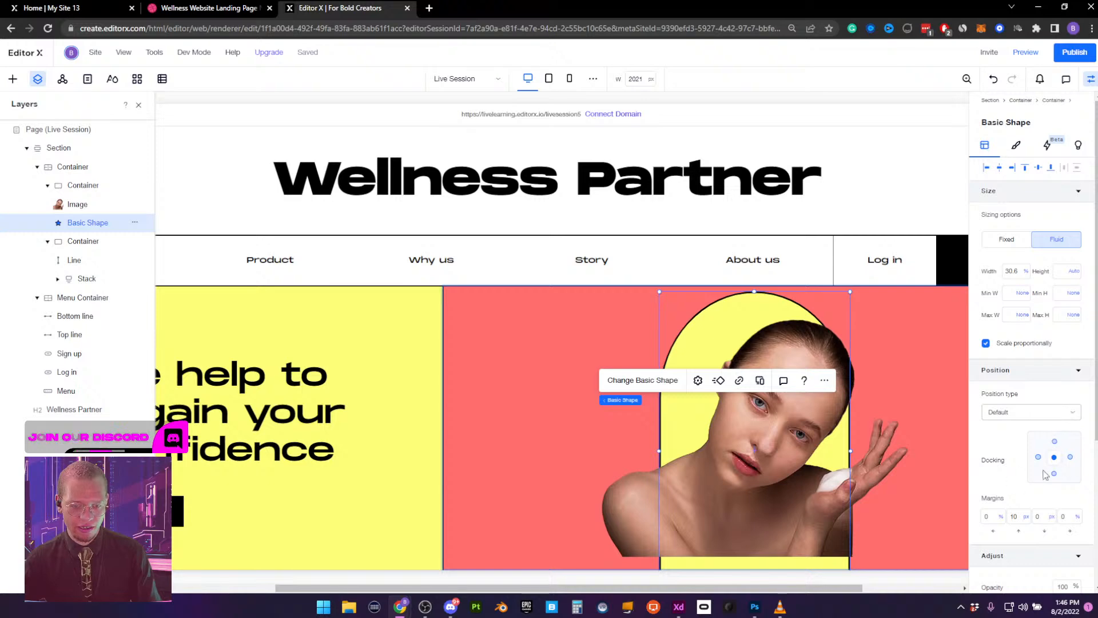
Lower the yellow arch to a bottom margin of about -127 px and align the portrait image to the red container's bottom edge
drag(716, 304, 712, 370)
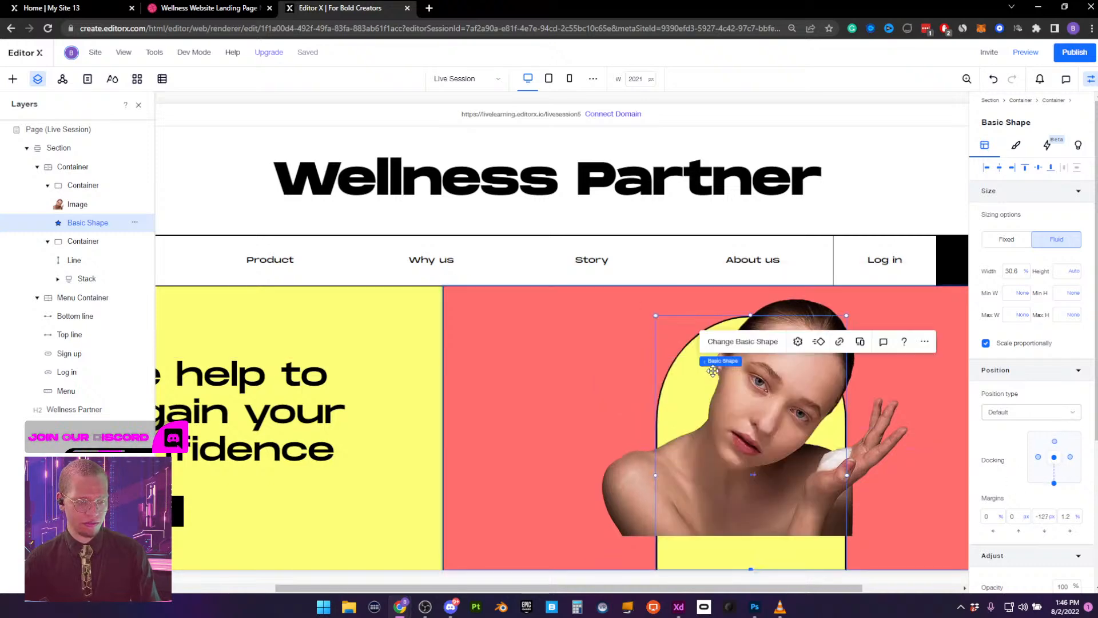
click(798, 309)
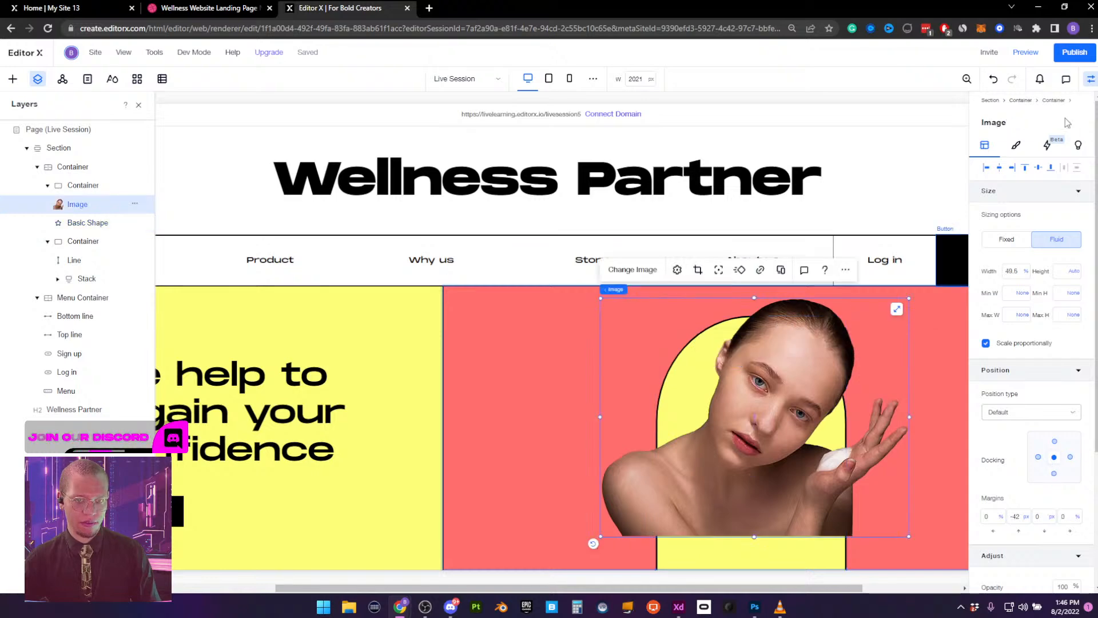
click(1051, 169)
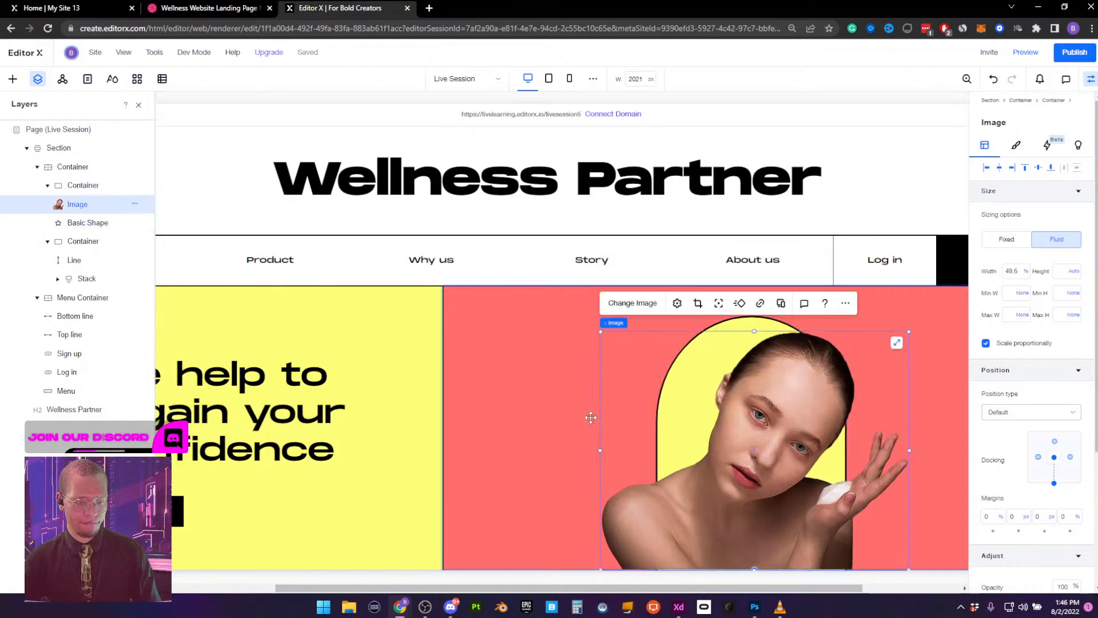
Hide the inspector and layers to check the arch and red container in the full page layout
click(1090, 79)
click(742, 320)
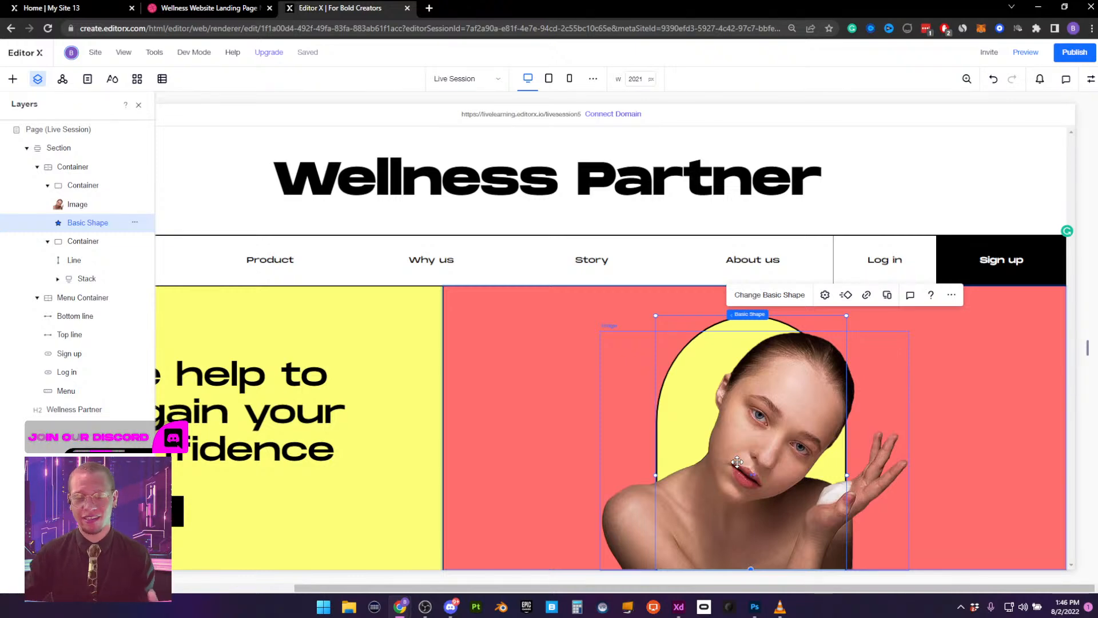
click(542, 403)
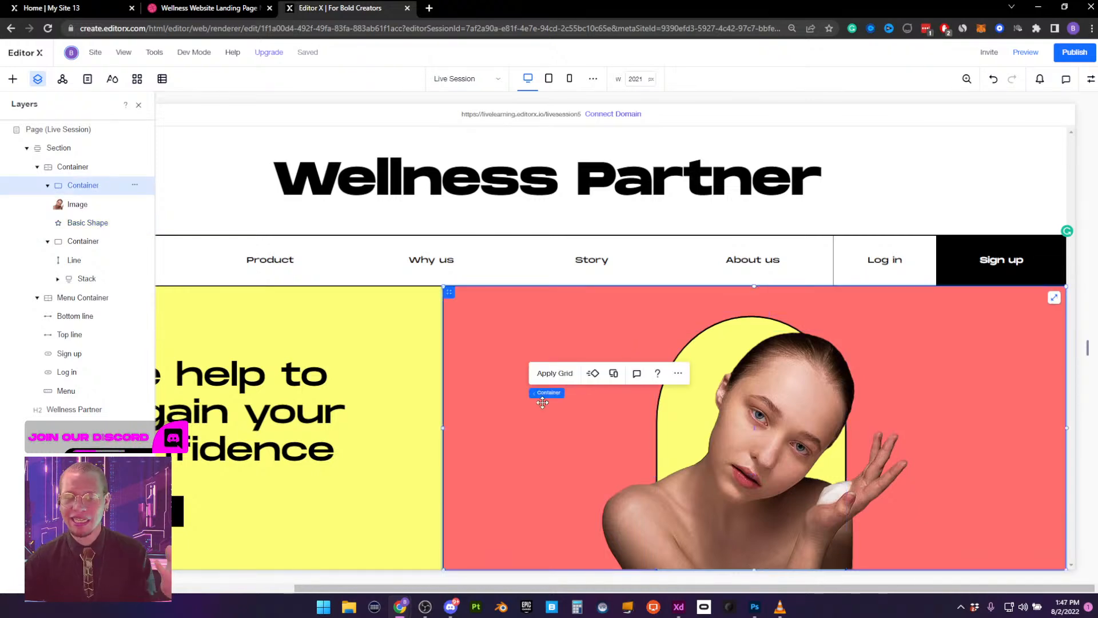
click(139, 105)
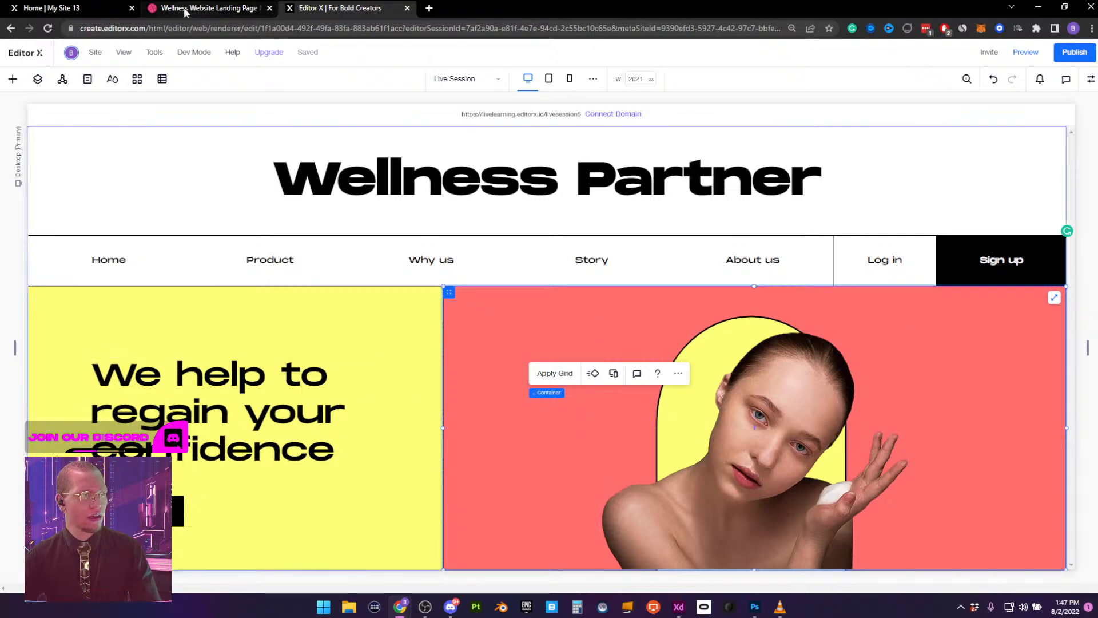
Compare the rebuilt hero section with the published page and the wellness design reference
click(89, 9)
click(338, 8)
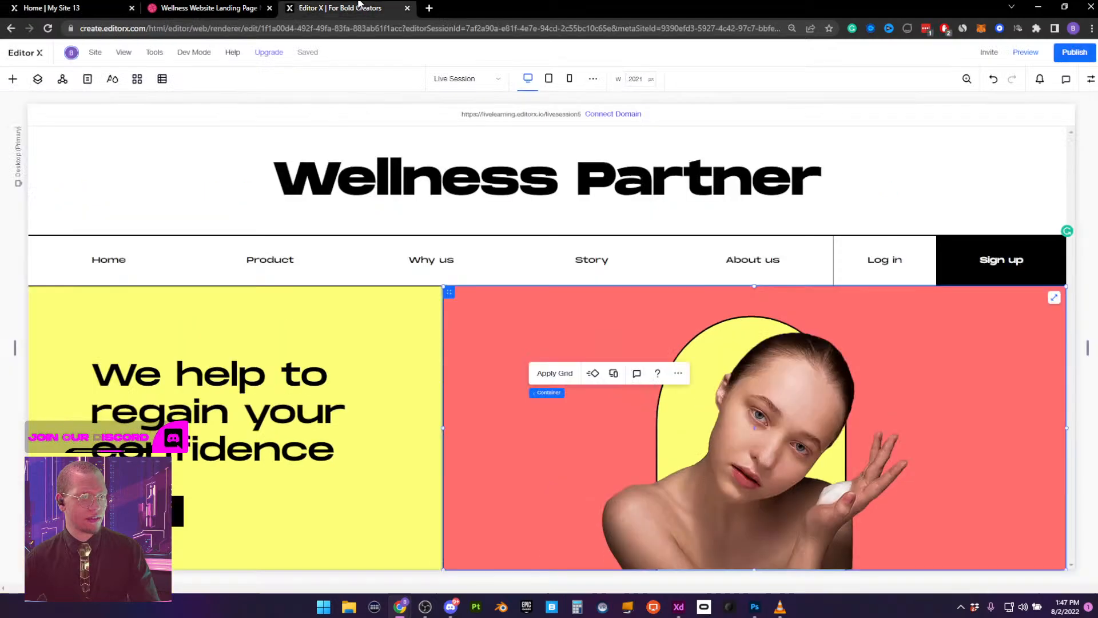
click(792, 400)
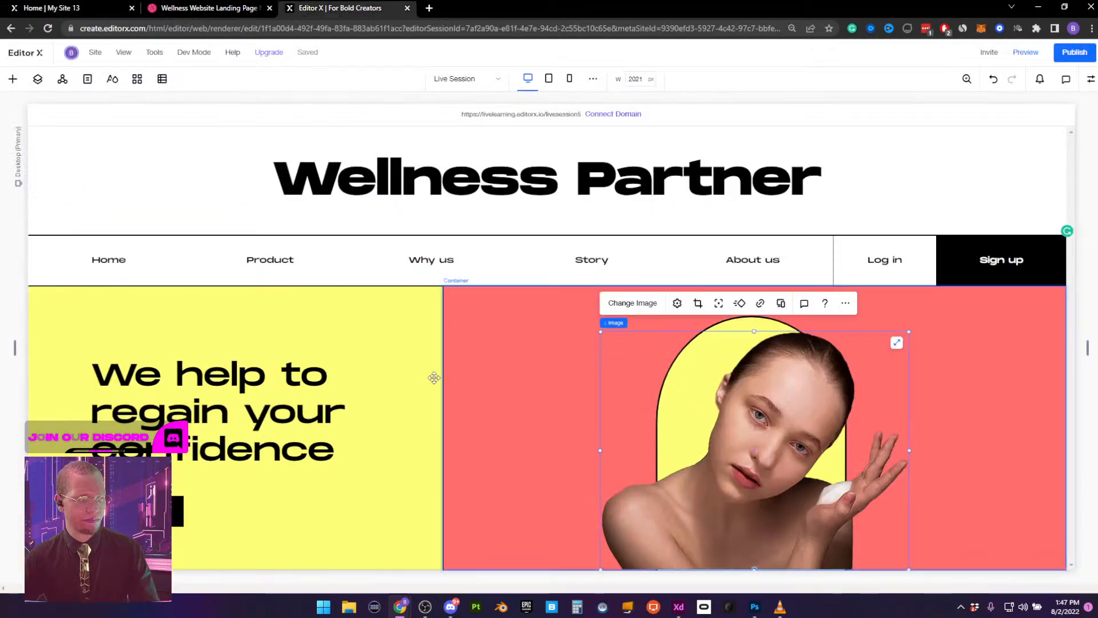
click(189, 8)
click(113, 9)
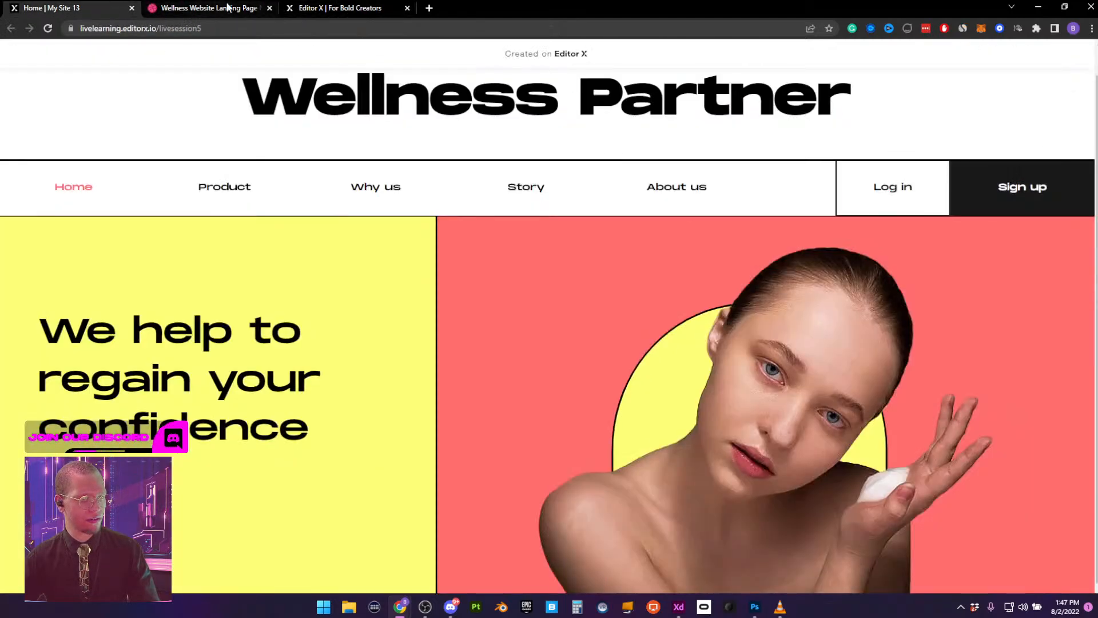
click(360, 7)
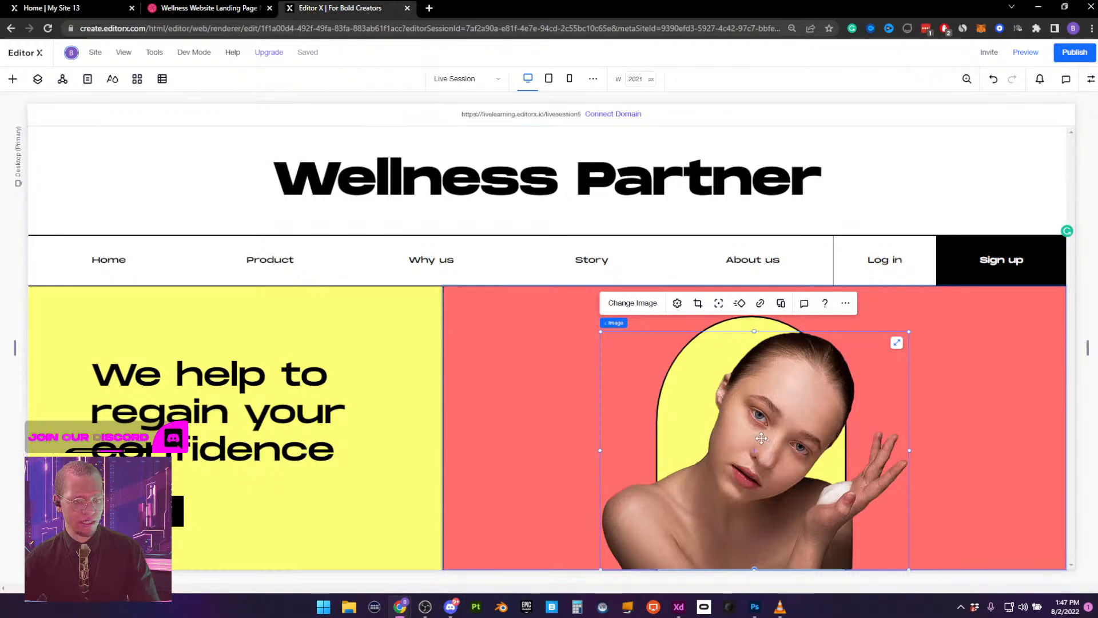
Preview the desktop page, return to editing and publish the site
click(1025, 52)
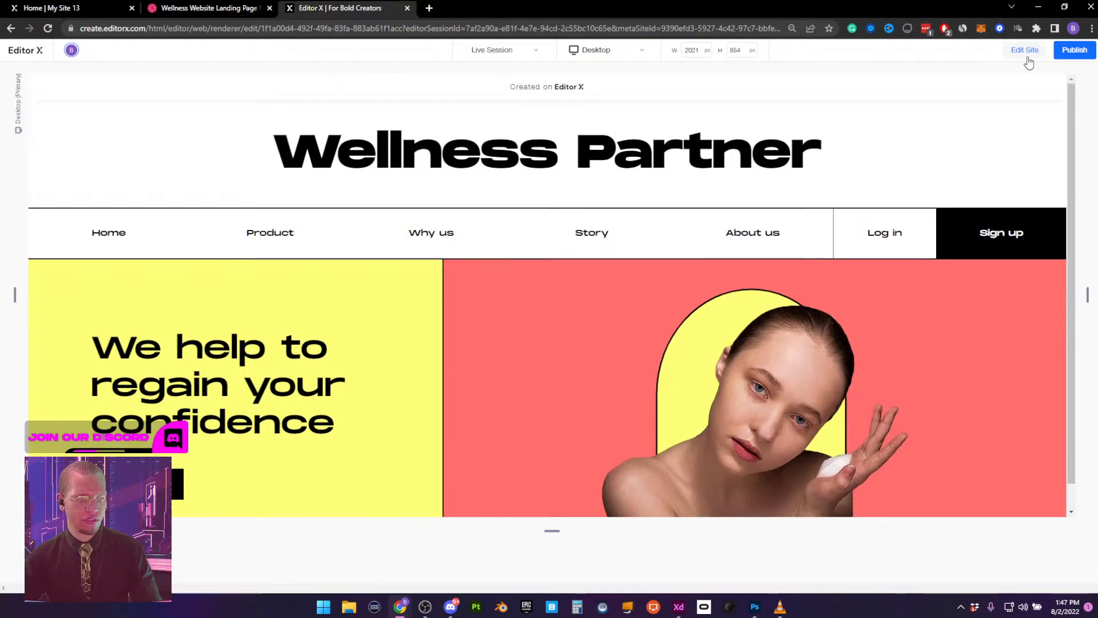
click(1024, 52)
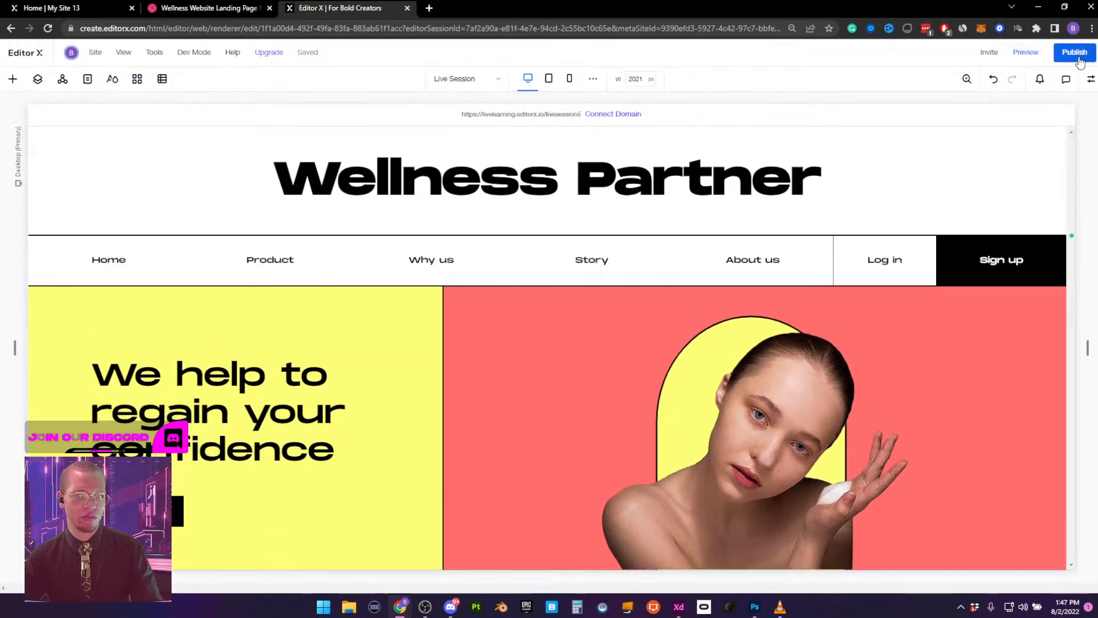
click(1075, 56)
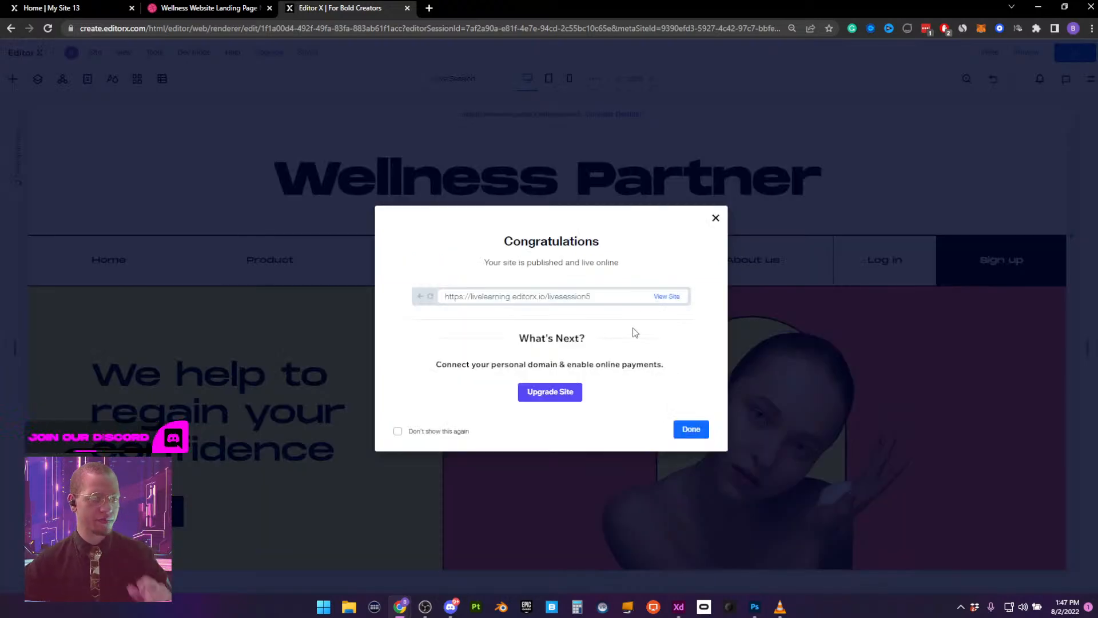
click(715, 219)
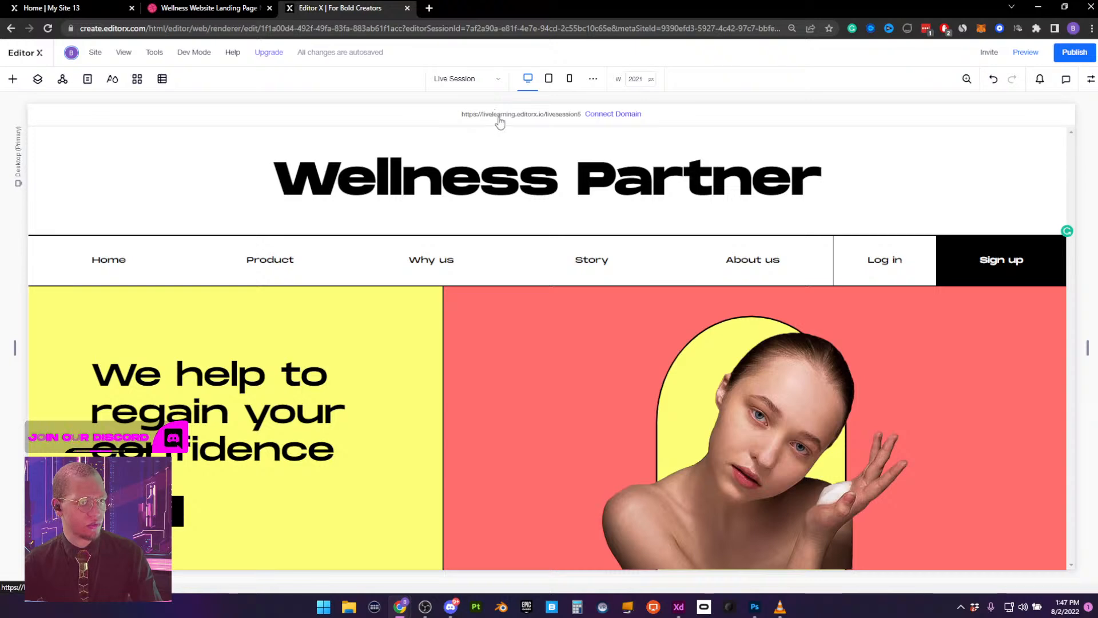
Rename the Live Session page as About us in the site pages
click(88, 80)
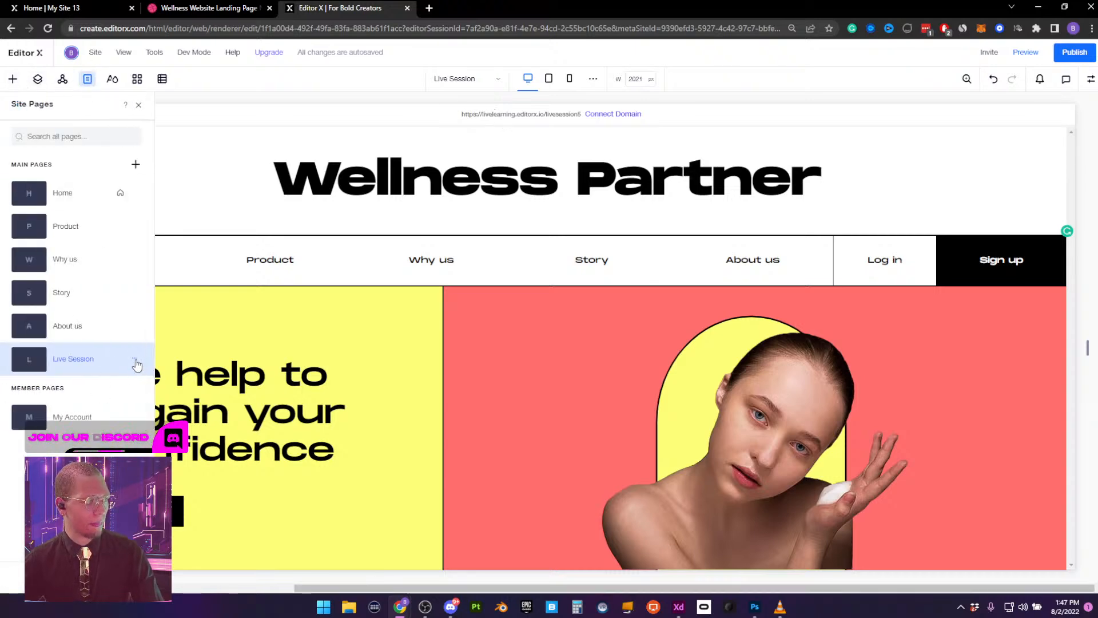
click(135, 361)
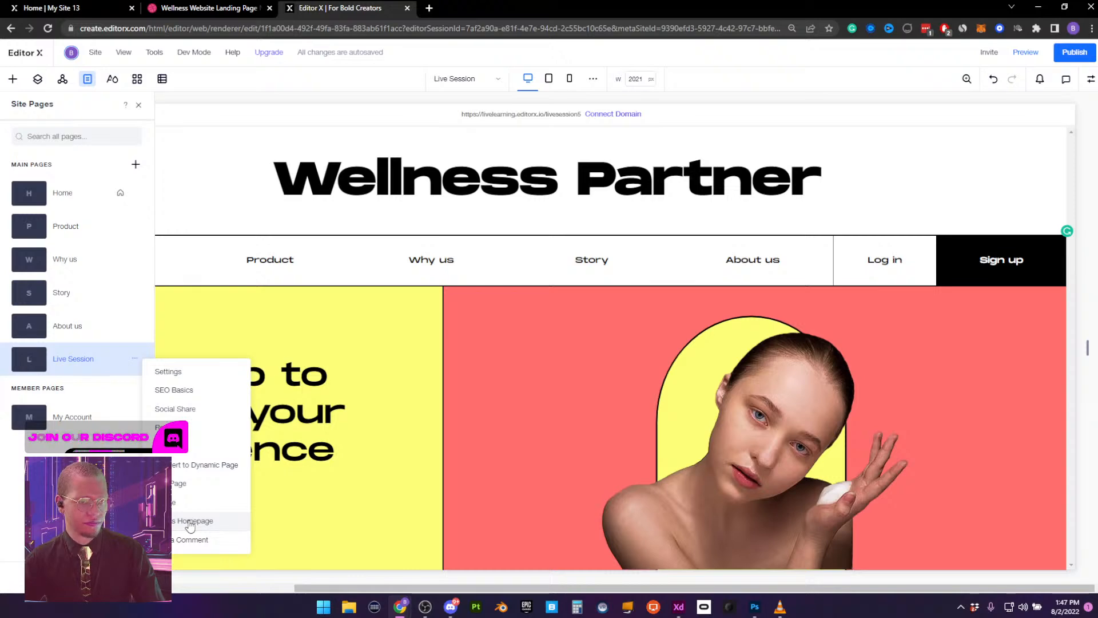
click(66, 359)
double_click(67, 359)
text(A)
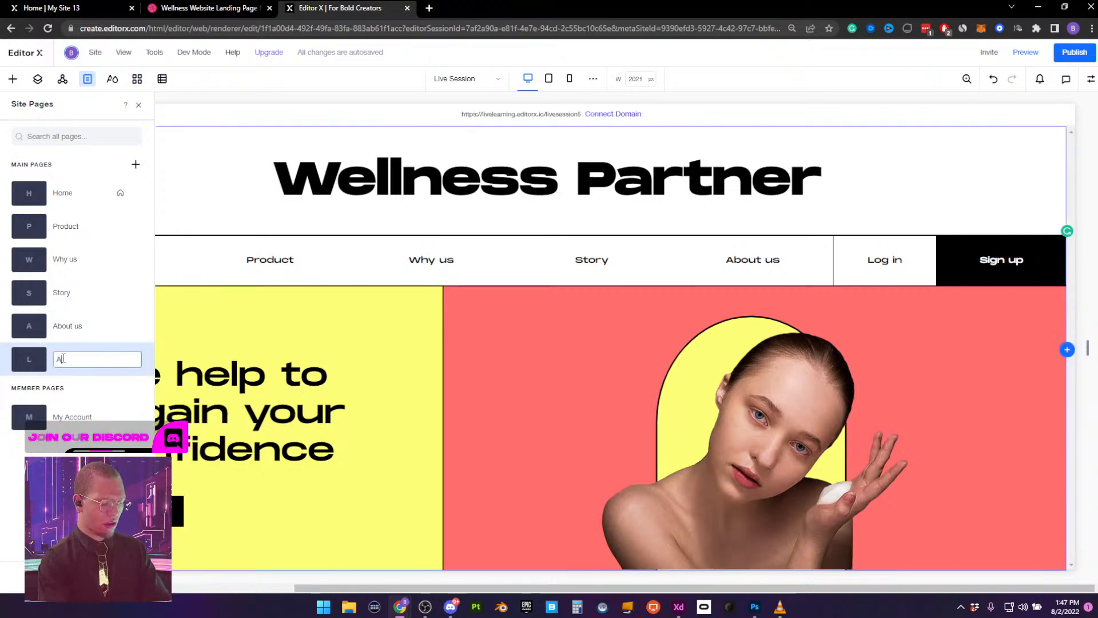
text(bout us)
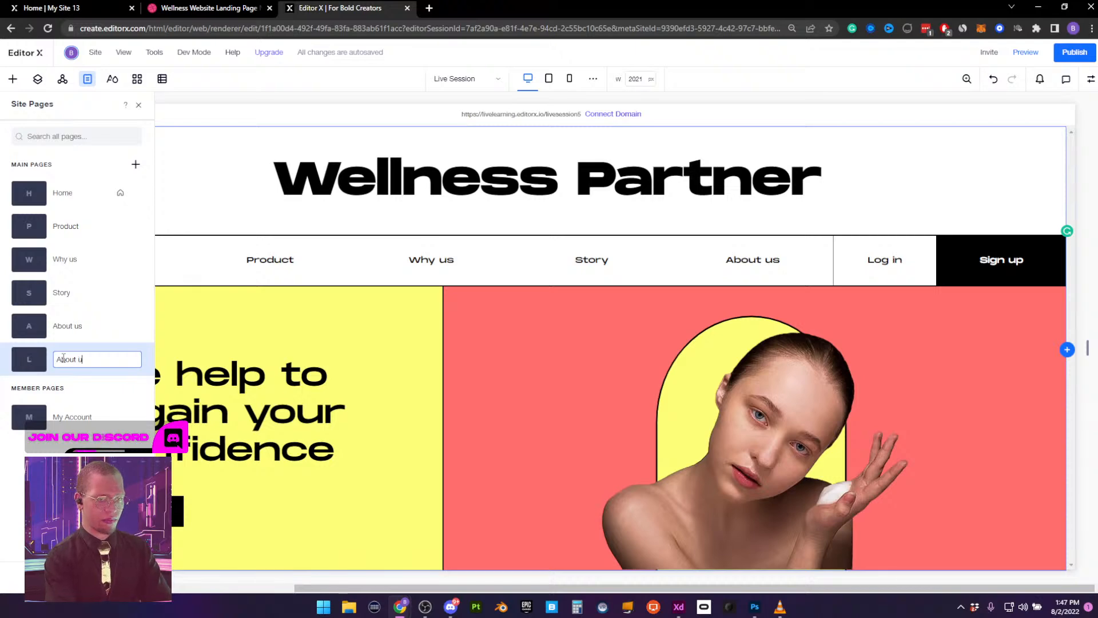
key(Return)
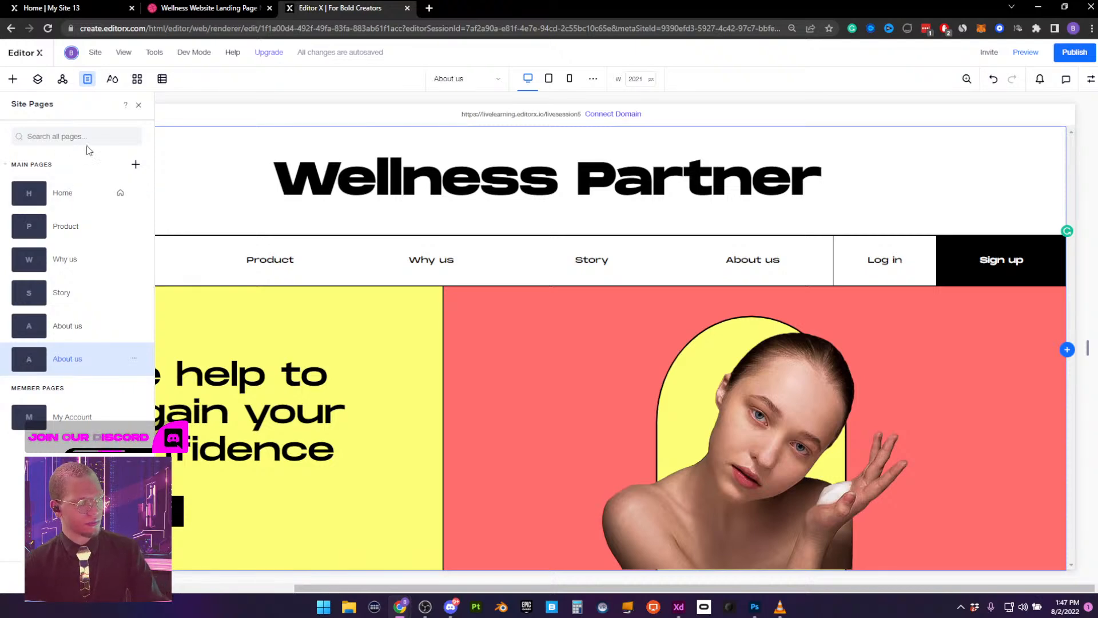
click(139, 105)
Link the navigation menu's About us item to the current page, About us (This), and publish the site
click(293, 262)
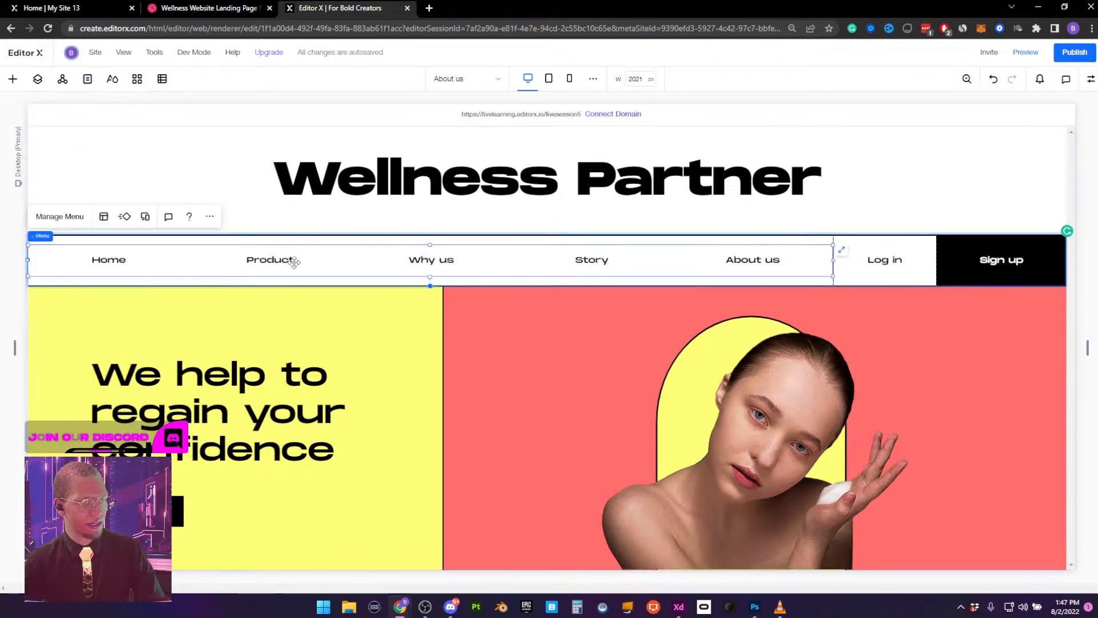
click(59, 216)
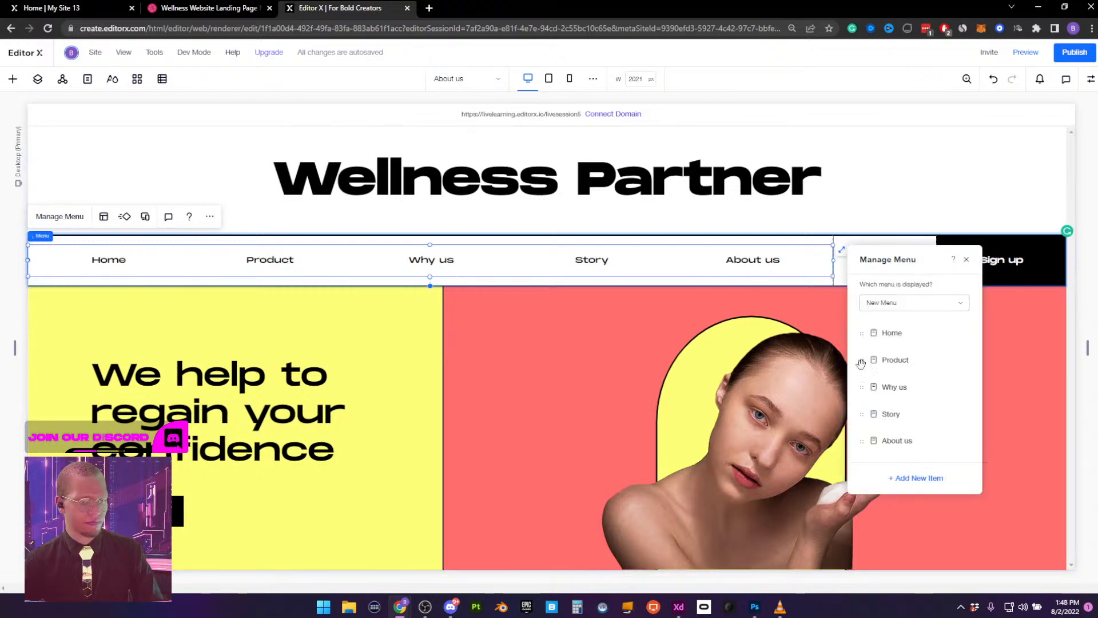
click(956, 441)
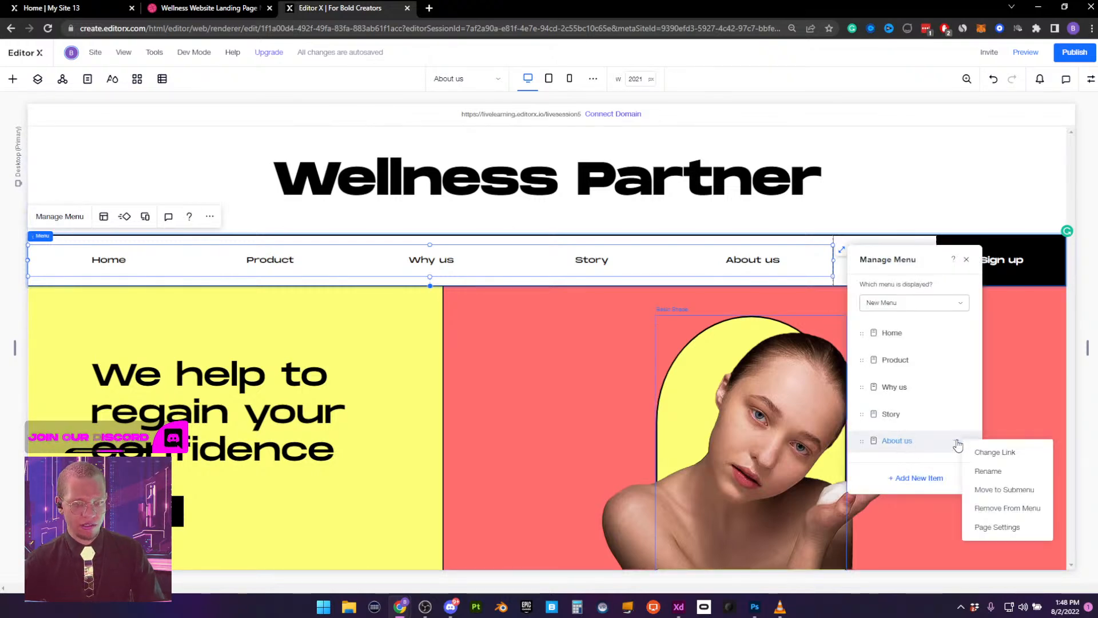
click(994, 452)
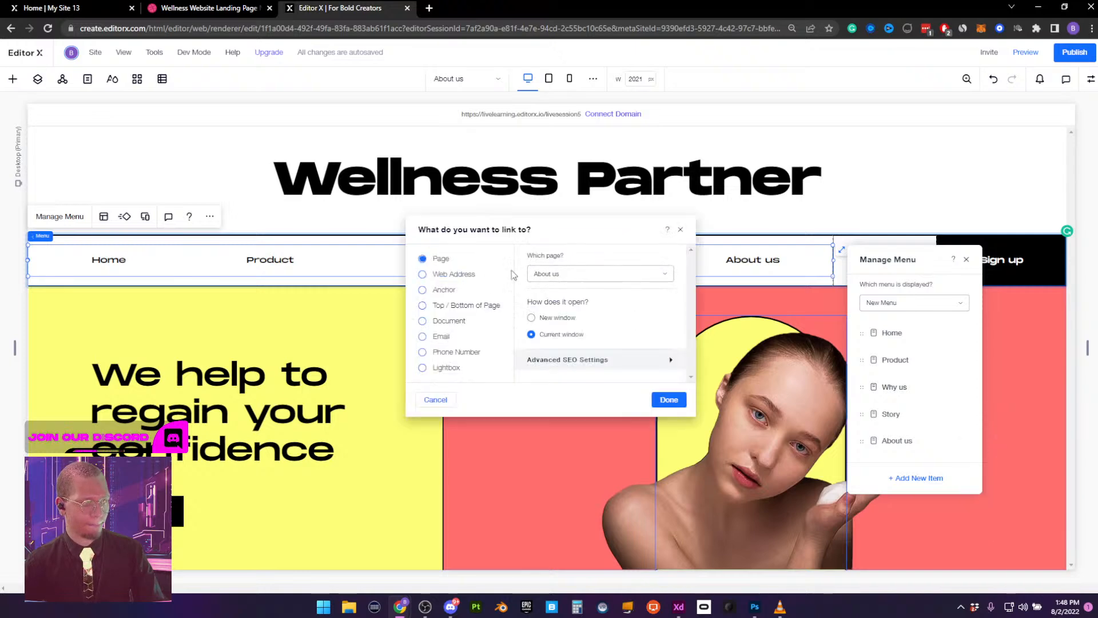
click(574, 278)
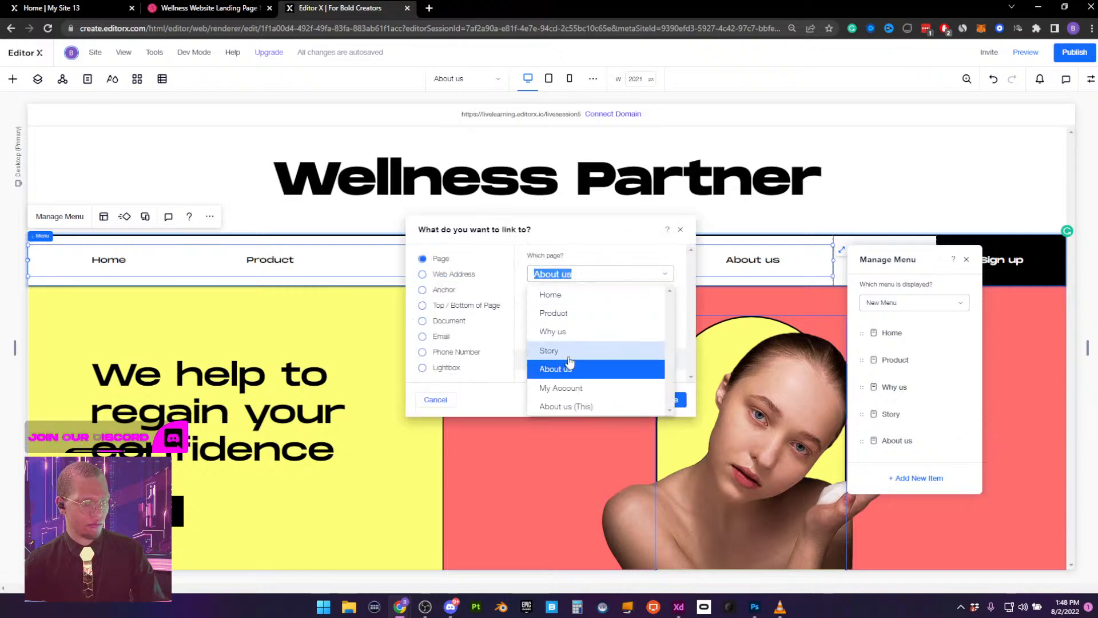
click(576, 408)
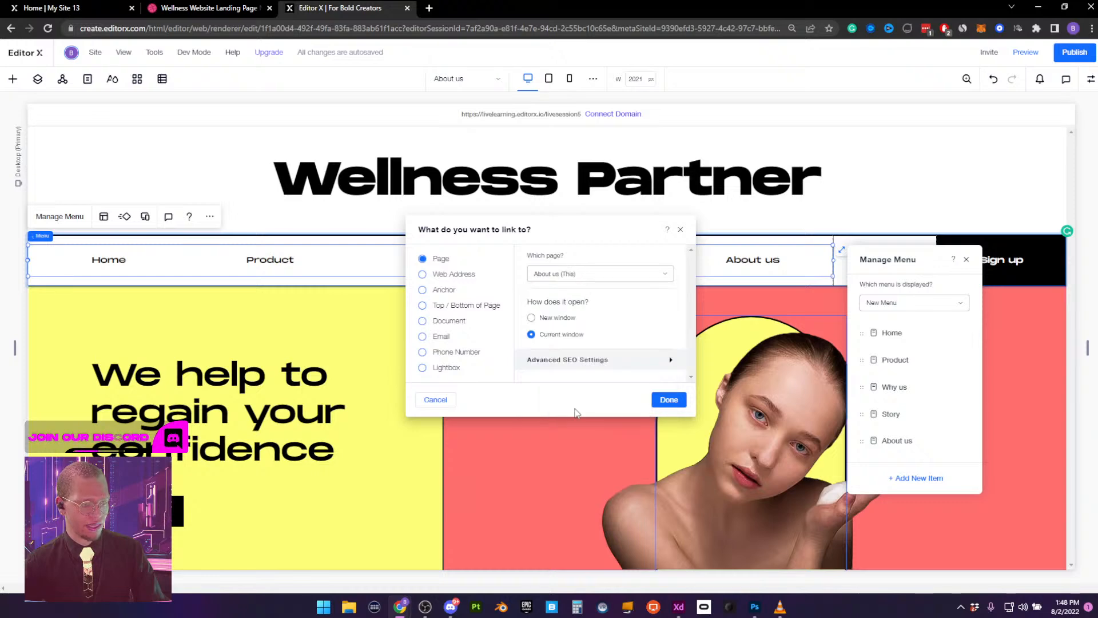
click(675, 400)
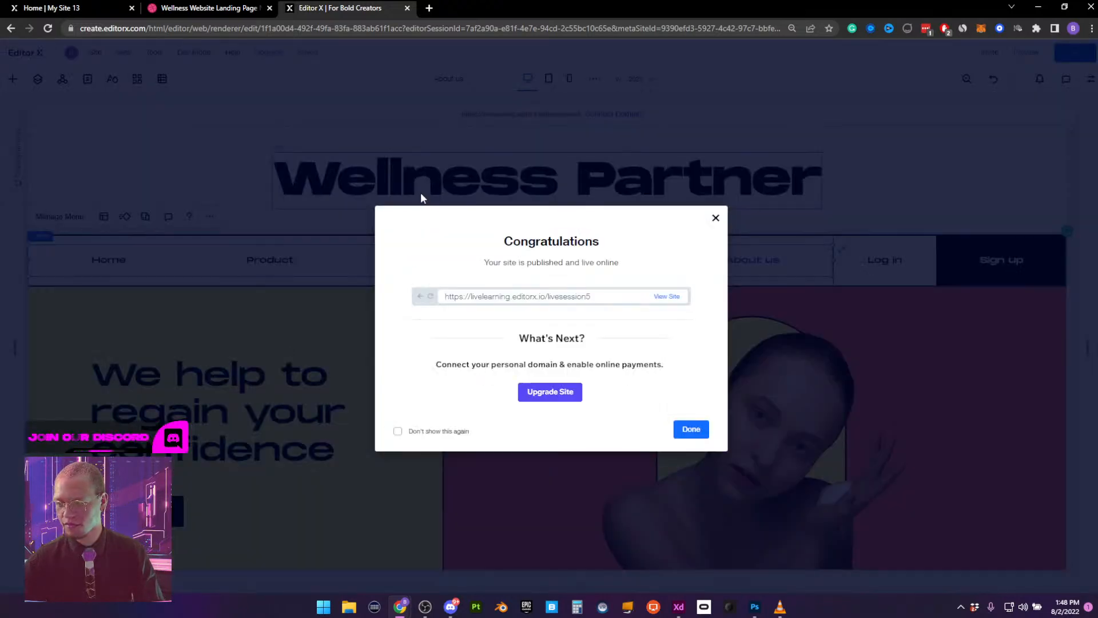
View the live site, check the hero on the page opened by the About us menu item, and return to the editor
click(668, 298)
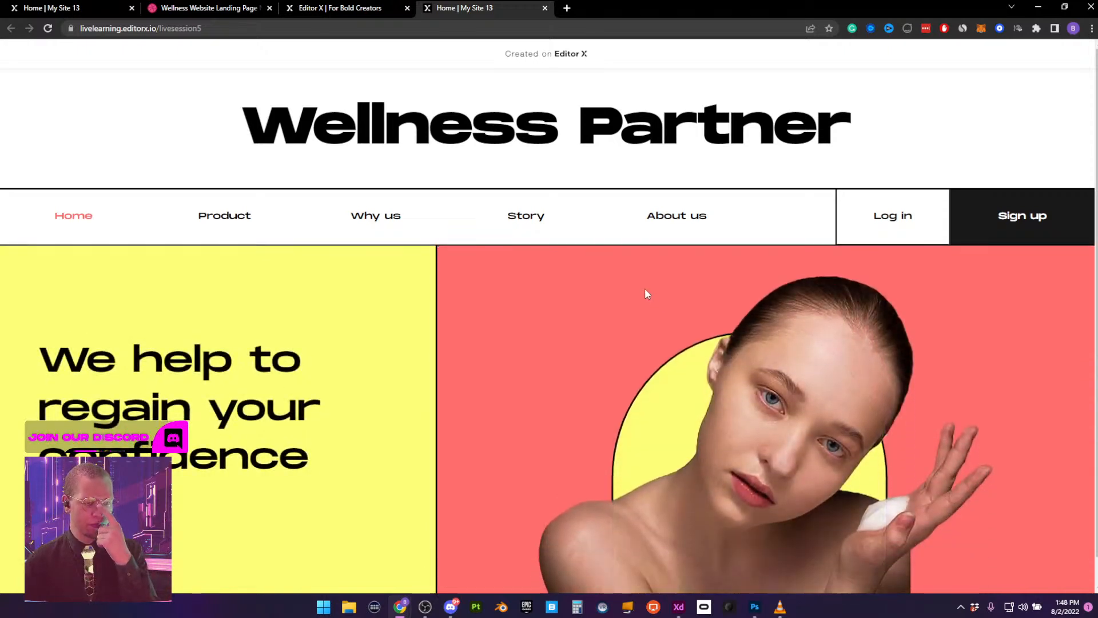
click(652, 221)
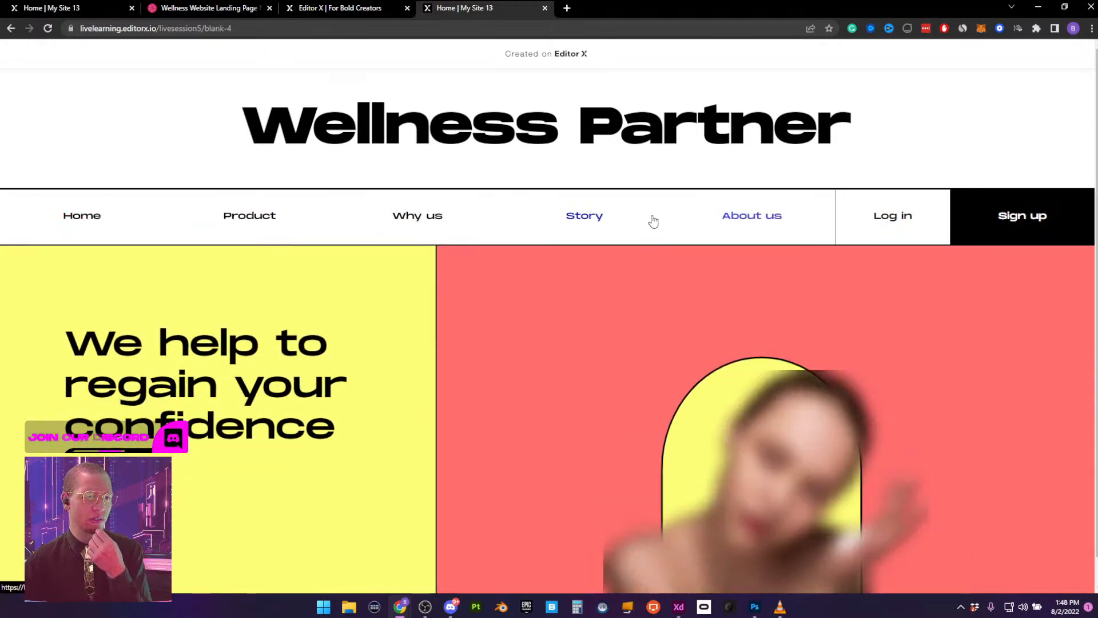
scroll(302, 437, down, 1)
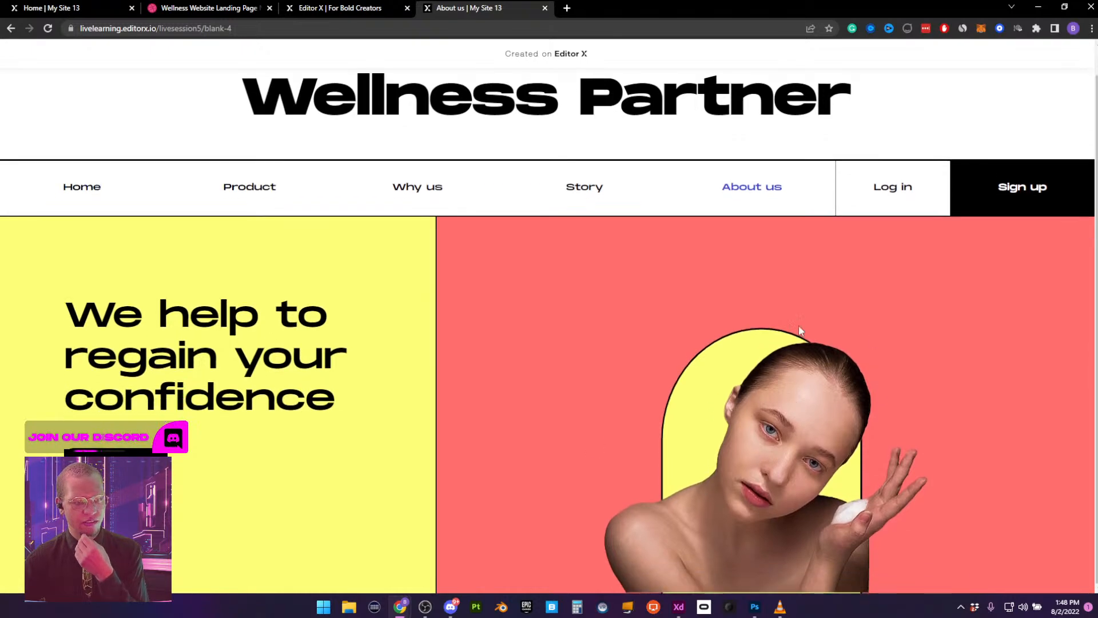
scroll(849, 410, up, 1)
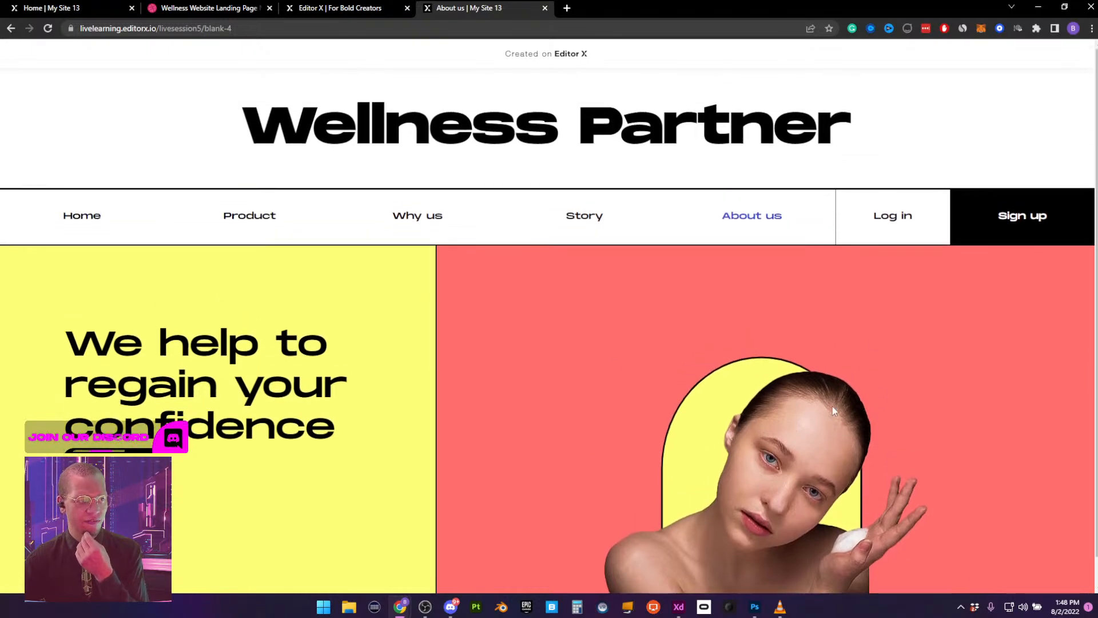
click(353, 6)
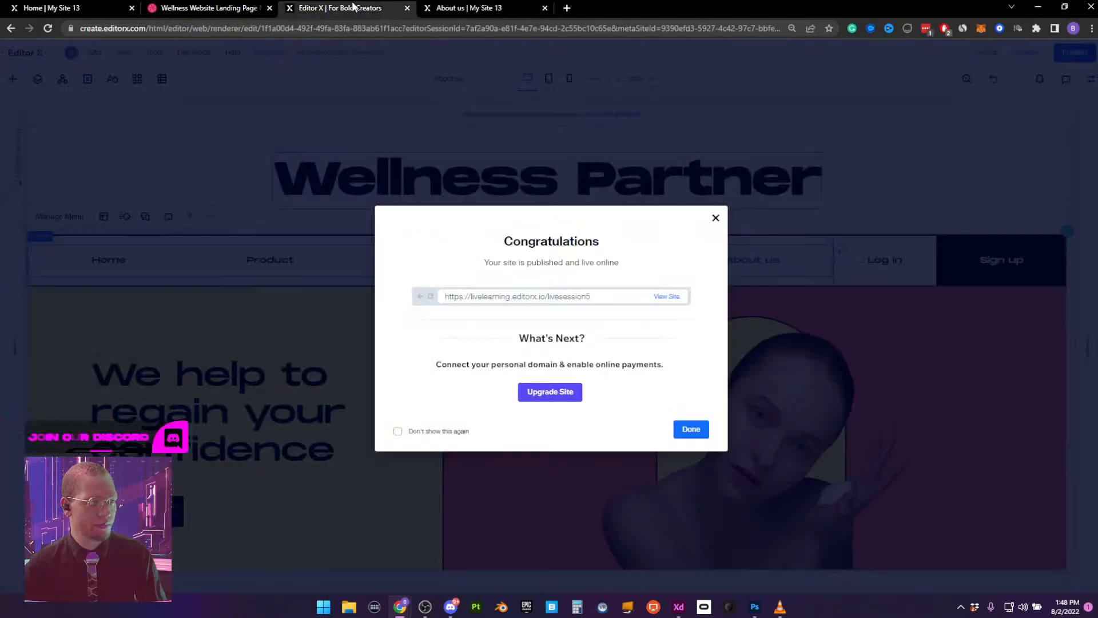
click(715, 219)
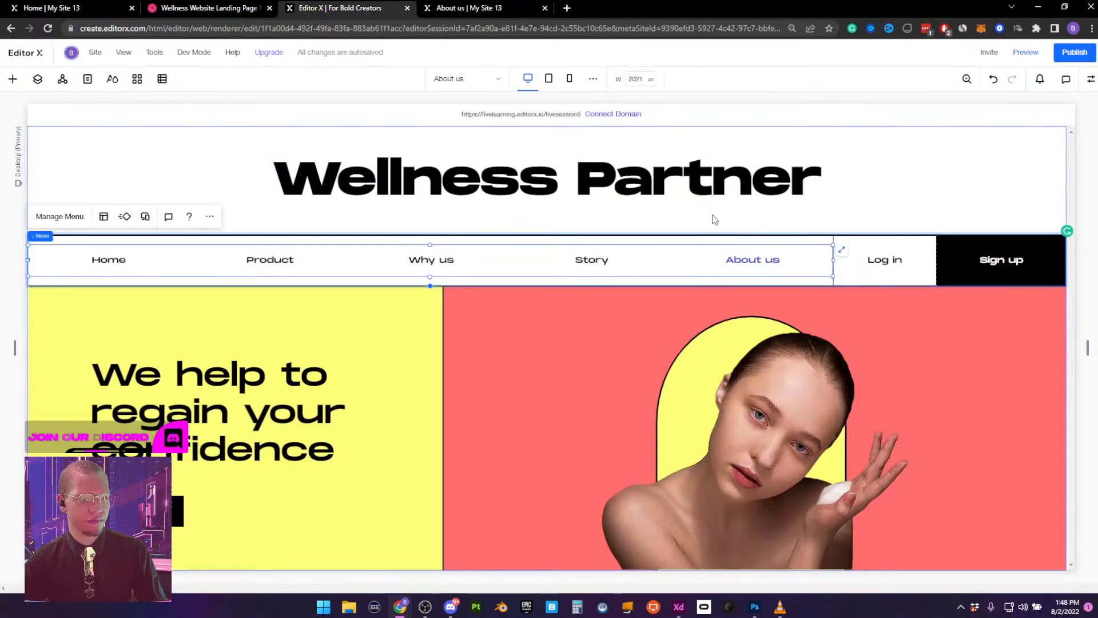
Set the width of the woman's image in the red hero container to 60%
click(785, 410)
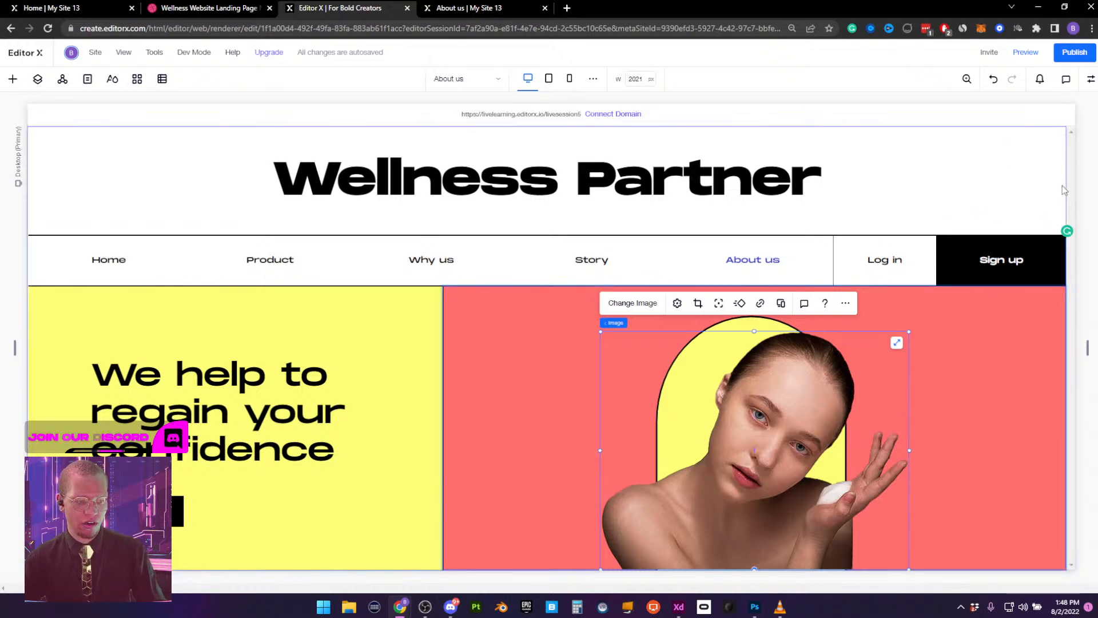
click(1090, 83)
scroll(1007, 400, down, 5)
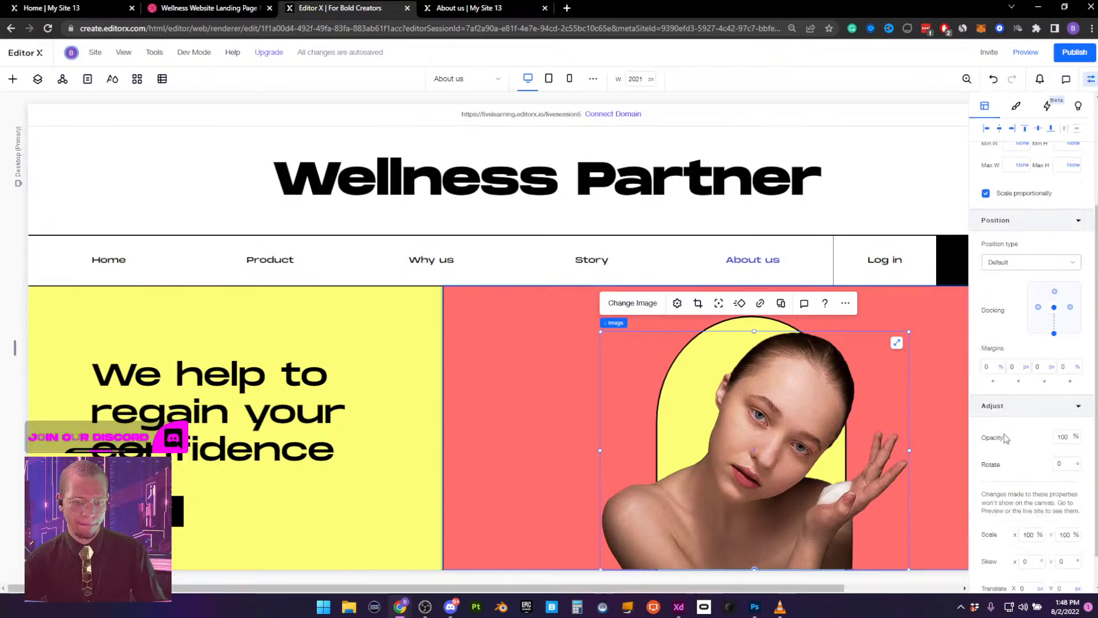
scroll(1007, 400, up, 4)
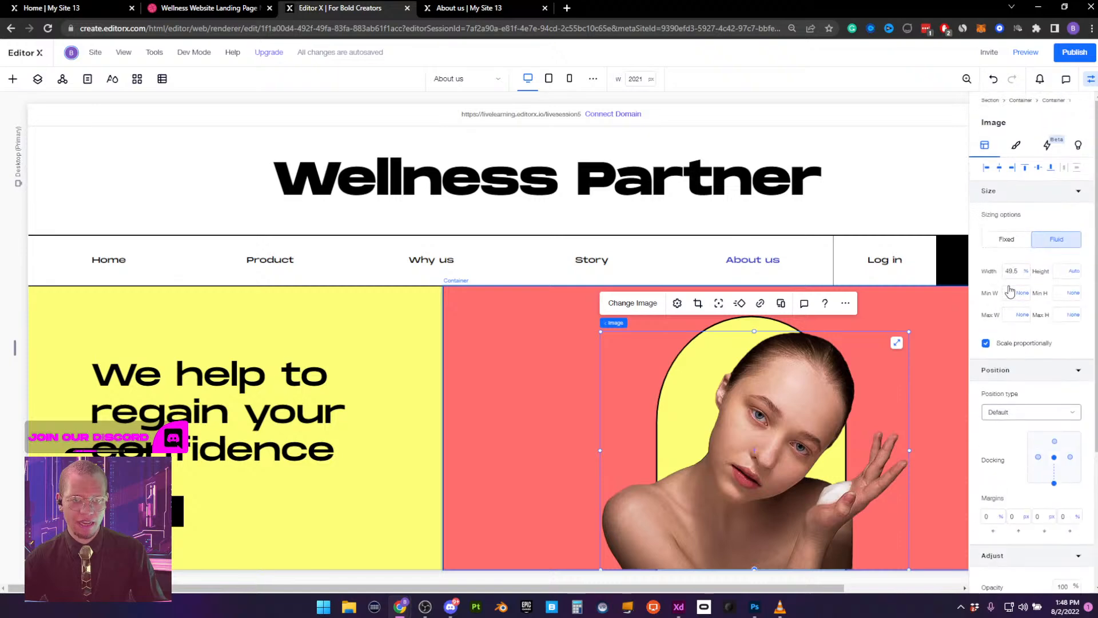
click(1015, 273)
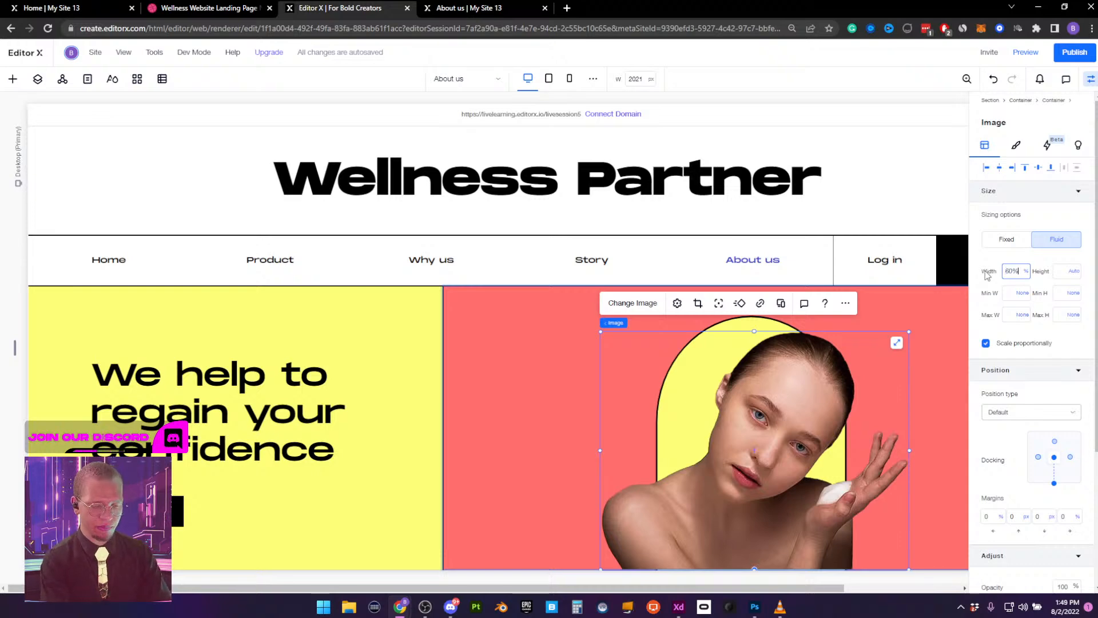
key(Return)
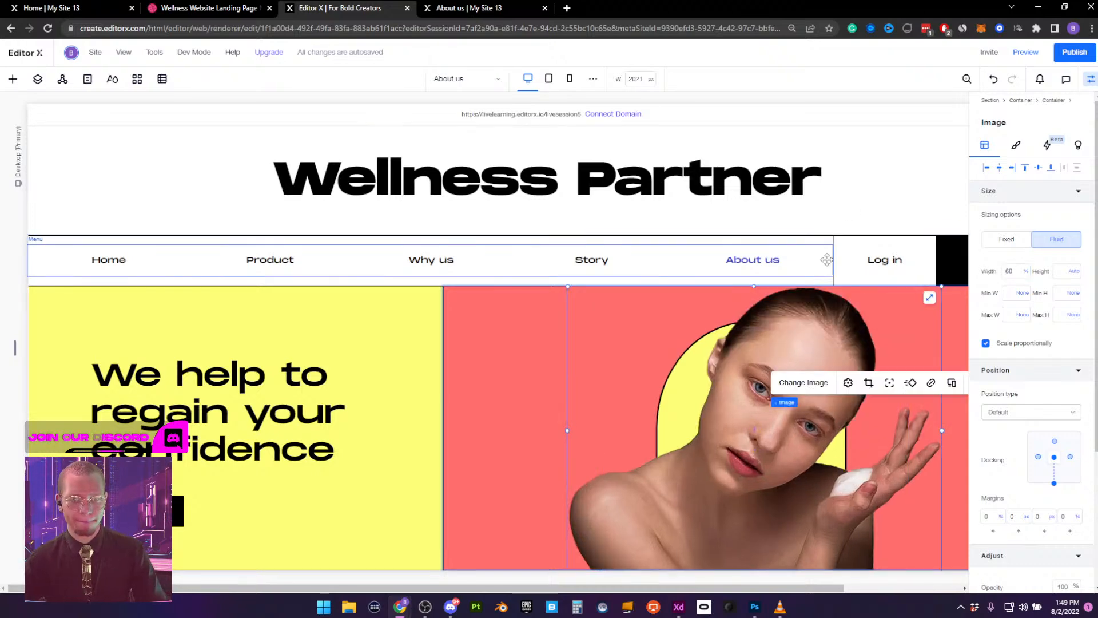
Lower the woman's image with a negative bottom margin, trying -10 px and settling on -50 px
scroll(1038, 423, down, 2)
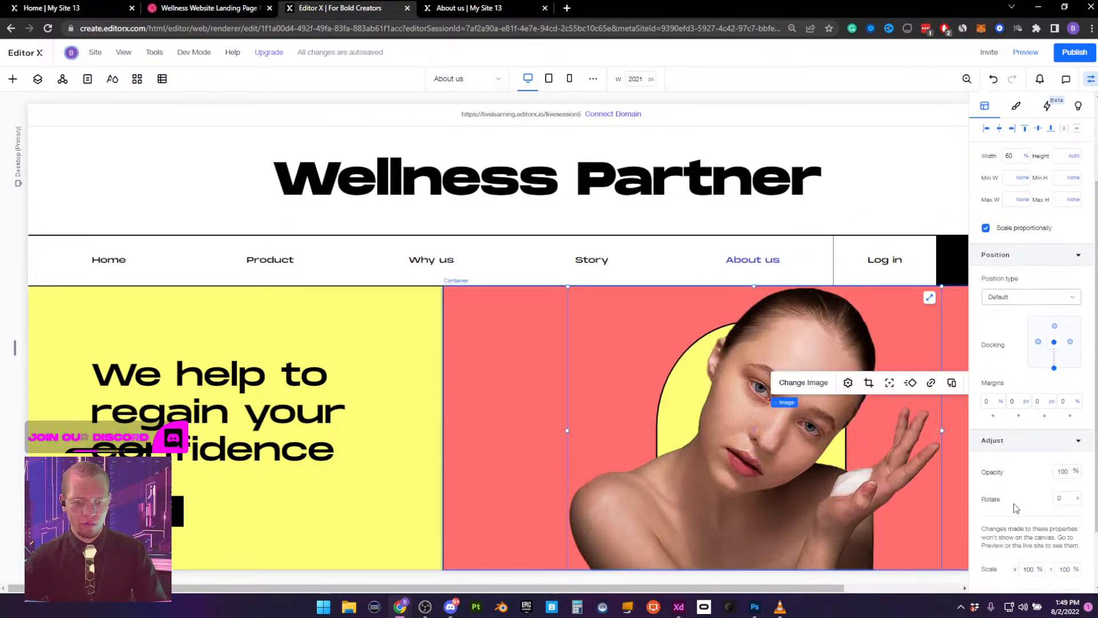
click(1039, 403)
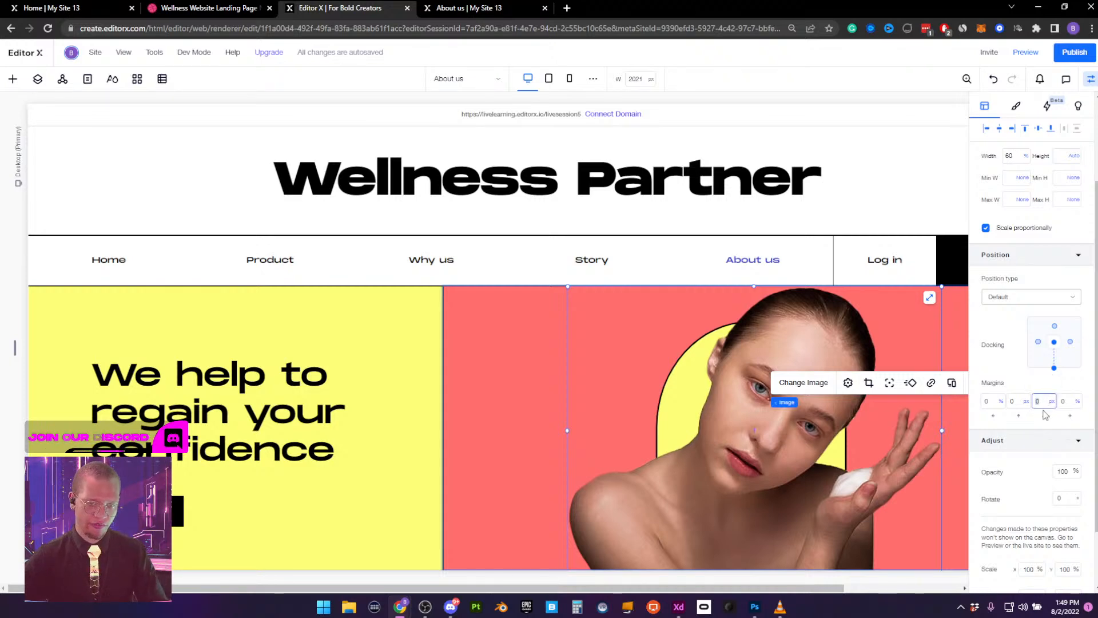
key(Return)
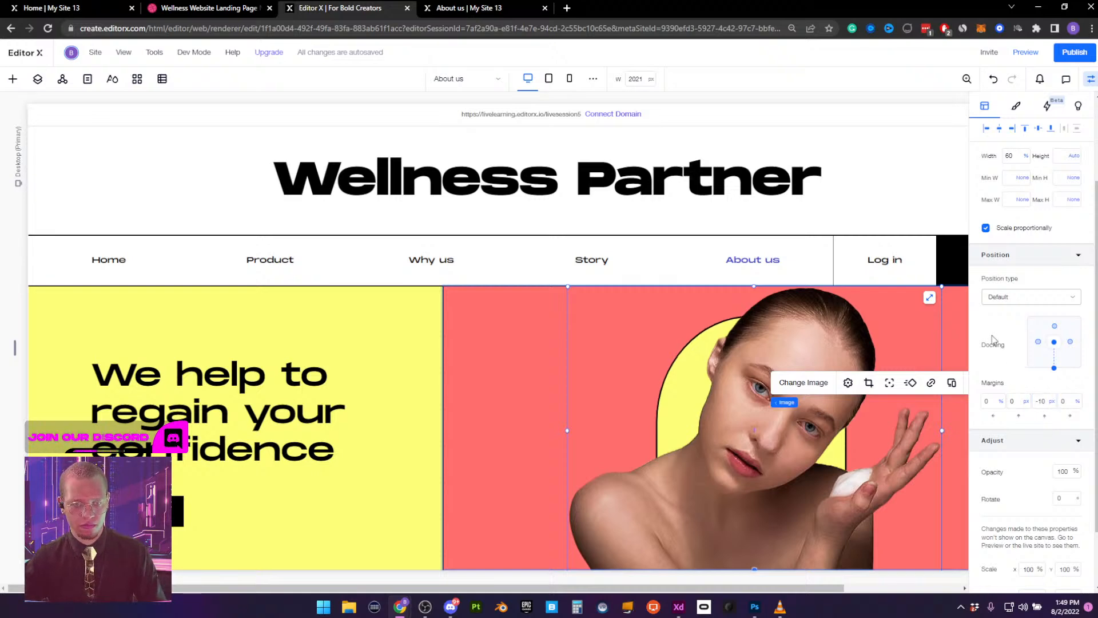
scroll(993, 338, up, 2)
scroll(993, 341, down, 3)
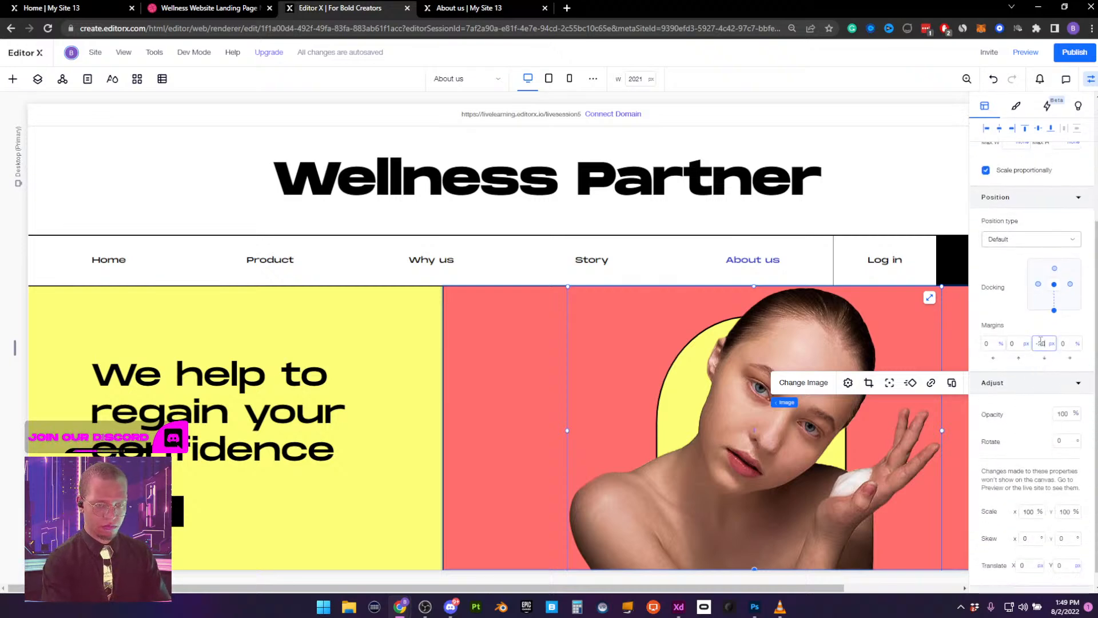
key(Return)
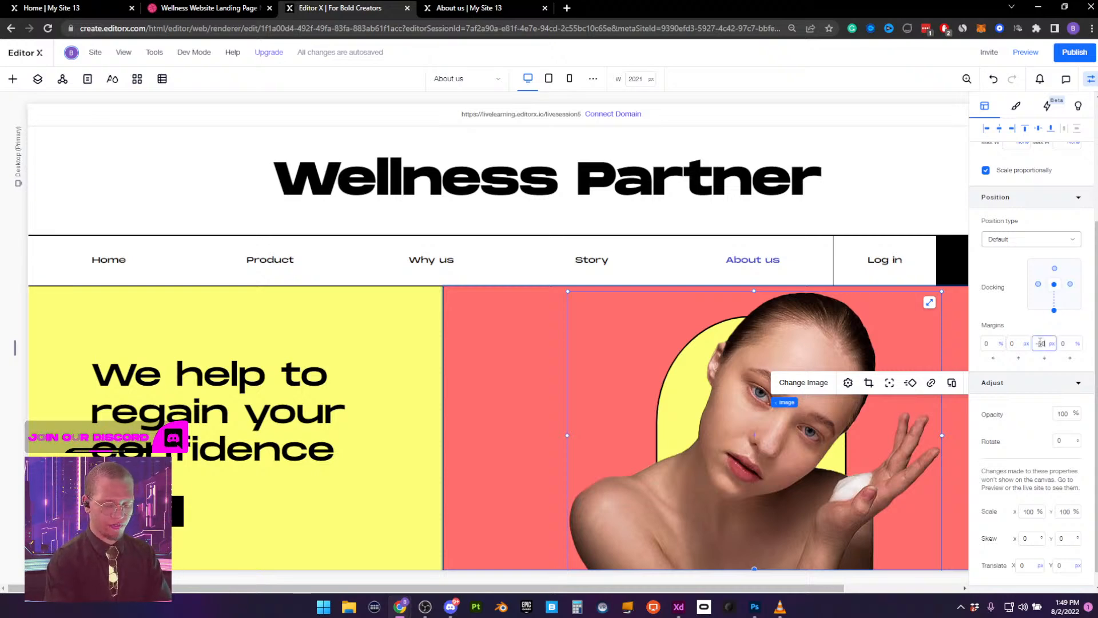
key(Return)
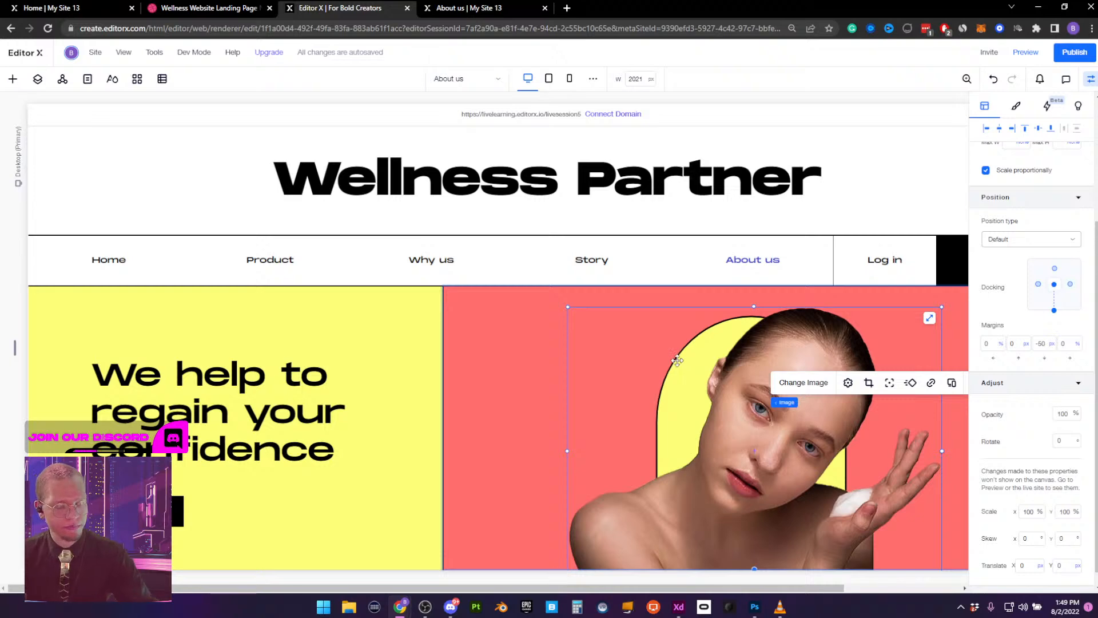
Lower the yellow arch shape behind the woman, trying a bottom margin of -200 px and settling on -180 px
click(37, 80)
click(86, 222)
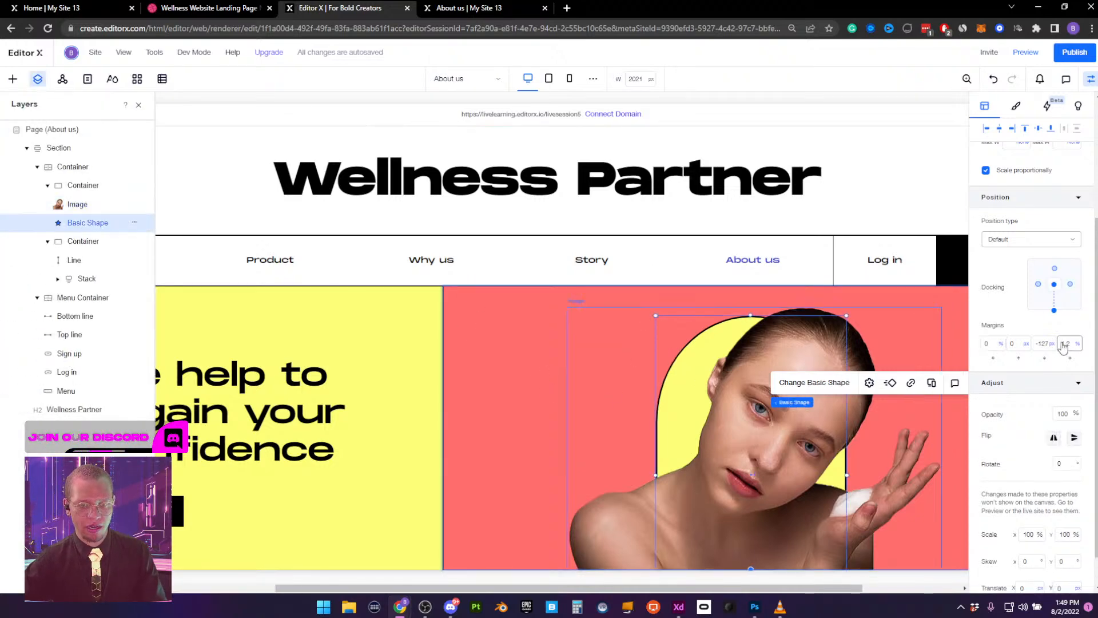
click(1042, 344)
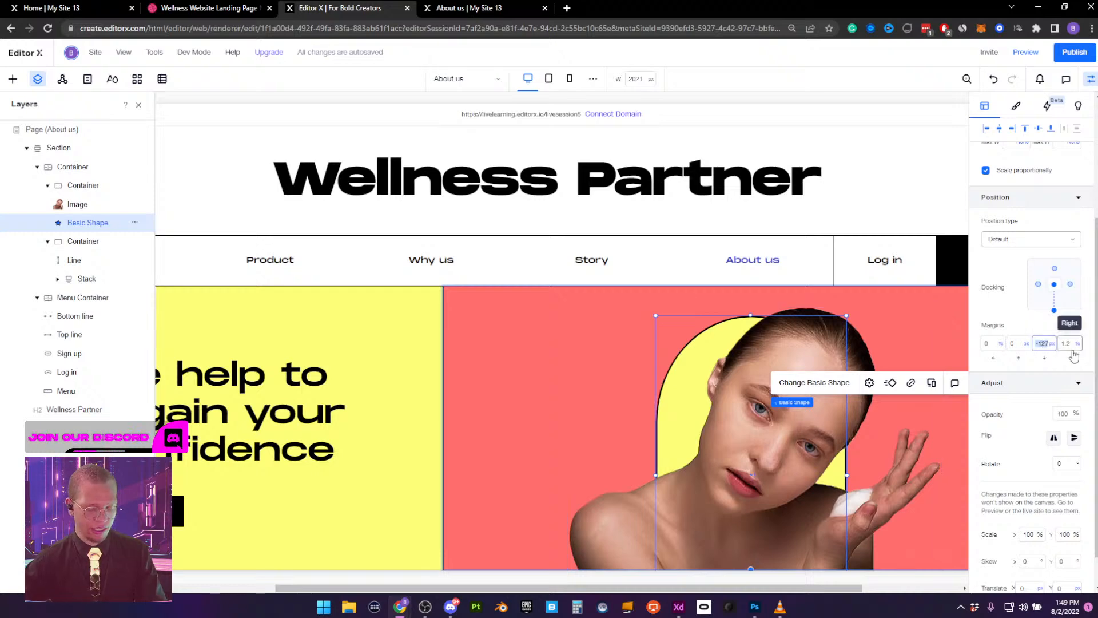
text(-200)
key(Return)
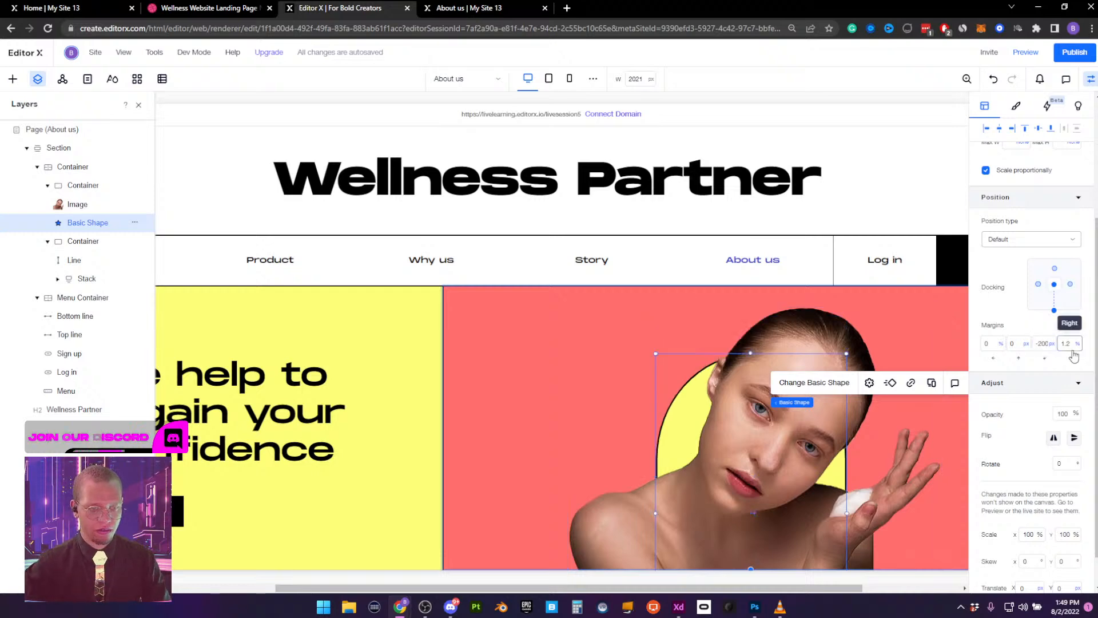
drag(1048, 343, 1038, 344)
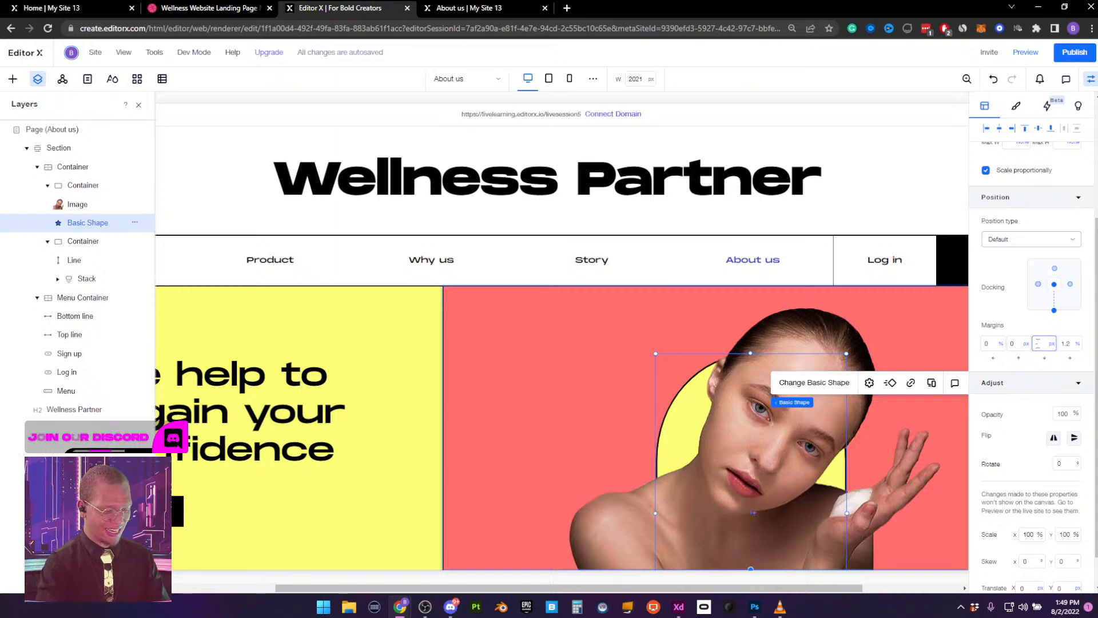
text(180)
key(Return)
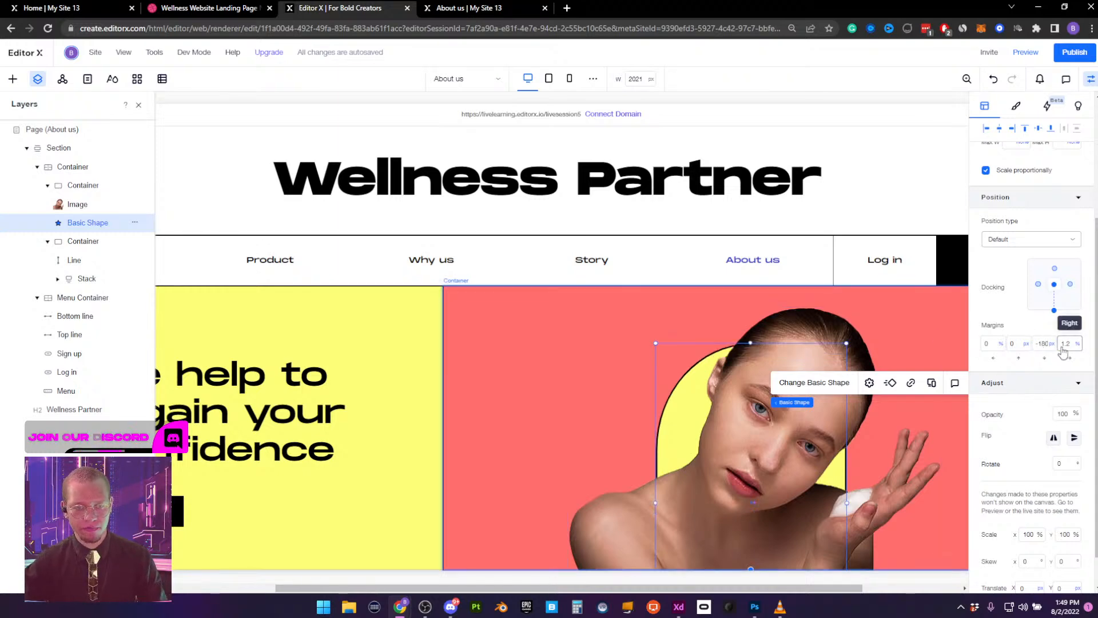
Set the yellow arch shape's right margin to 0% to centre it behind the woman
click(1062, 344)
text(0)
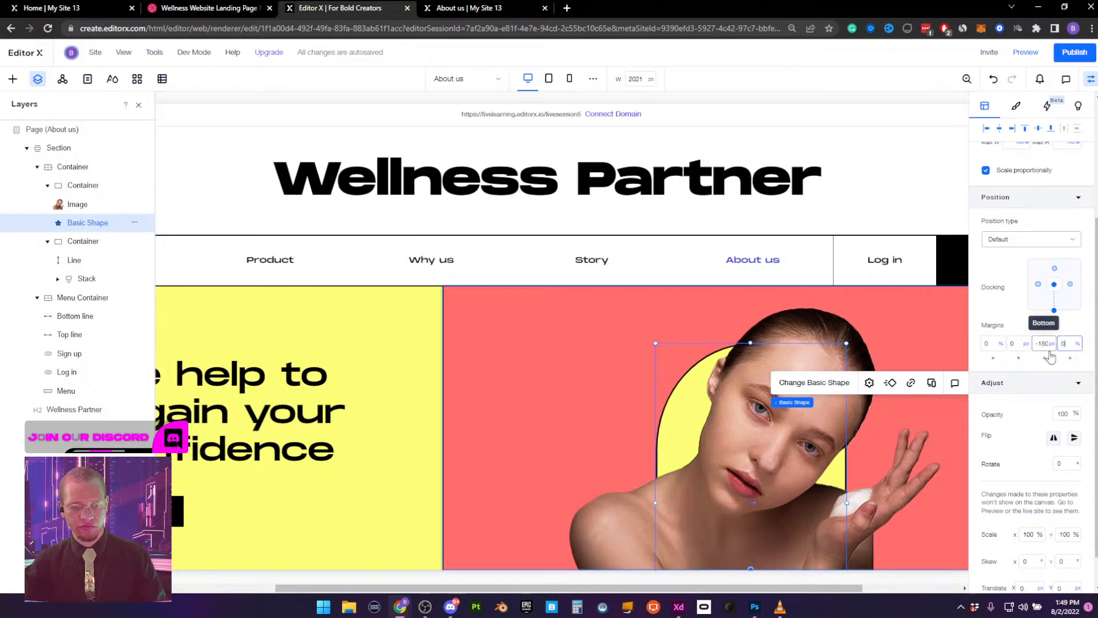
key(Return)
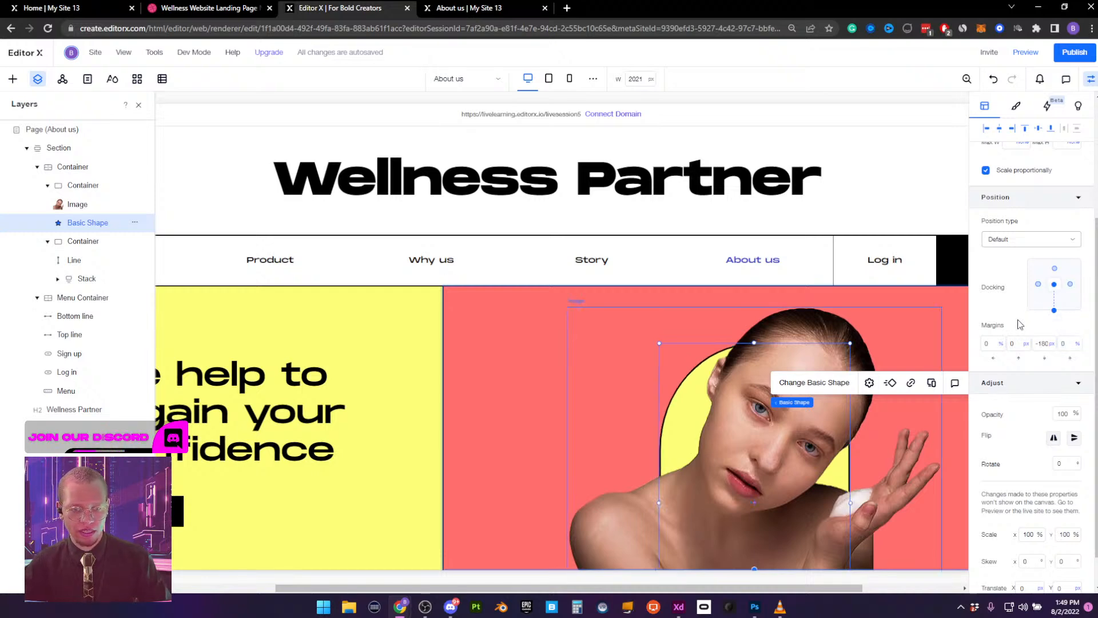
Resize the yellow arch shape, trying a width of 30% and settling on 32%
scroll(1002, 294, up, 3)
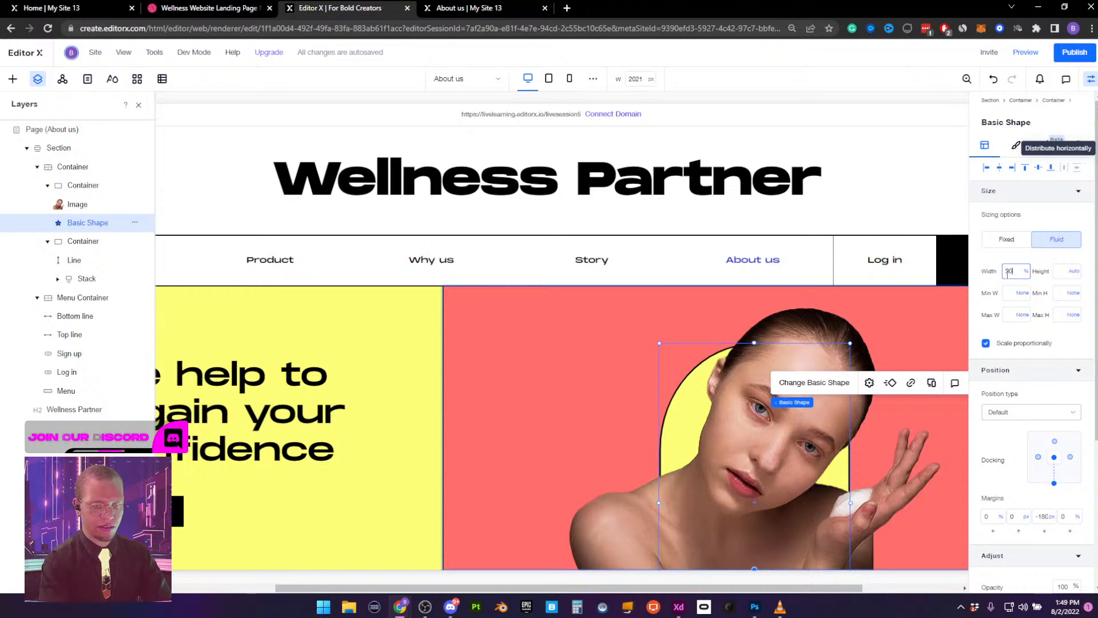
text(30)
key(Return)
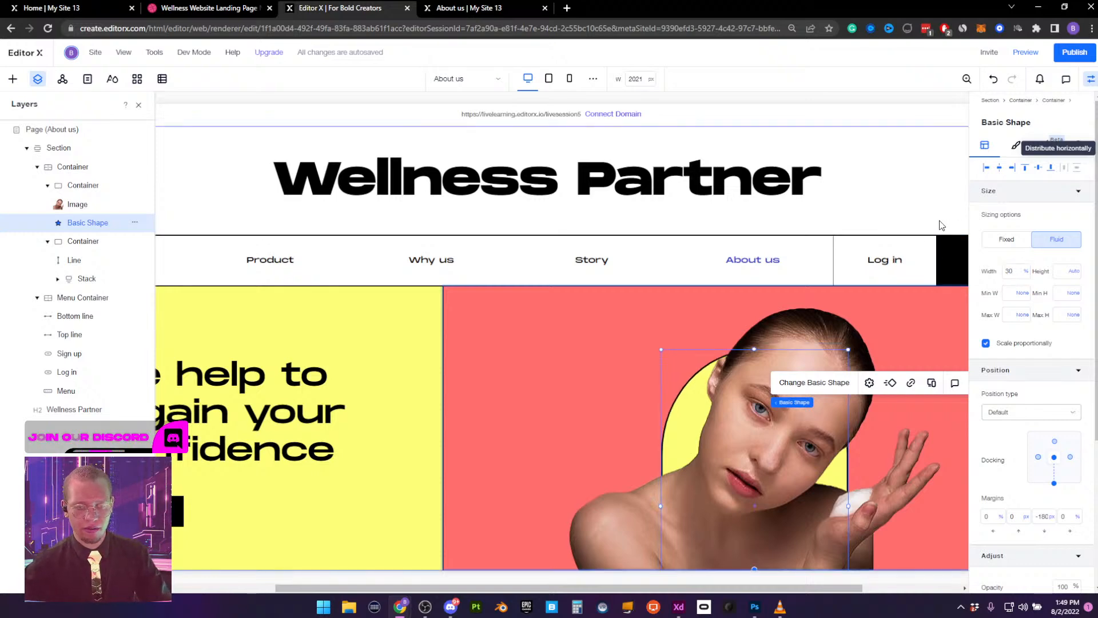
click(1008, 272)
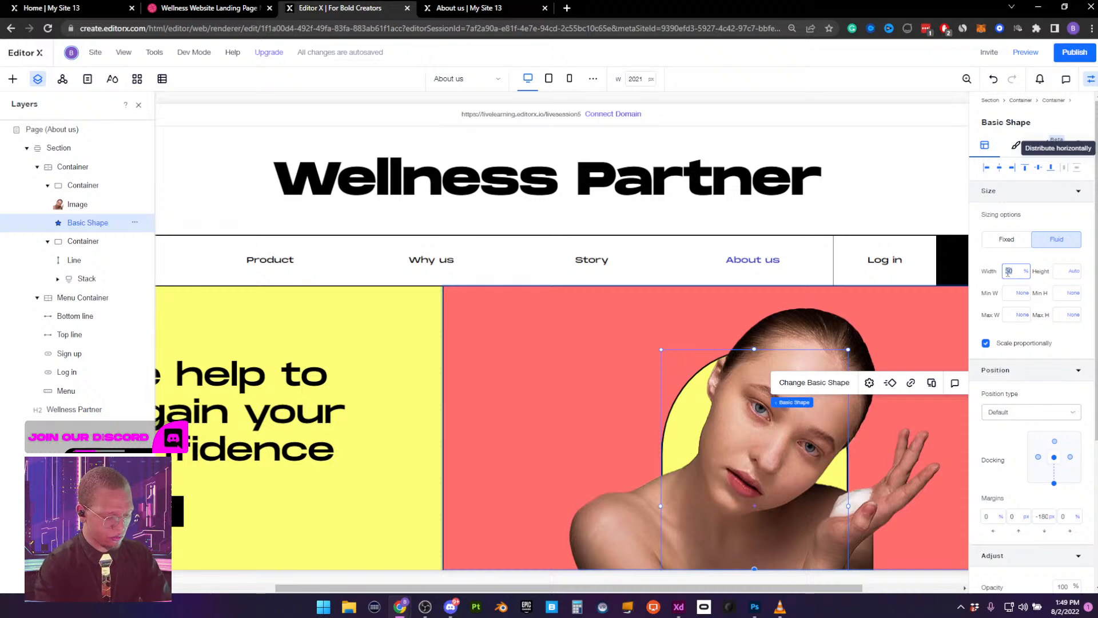
text(32)
key(Return)
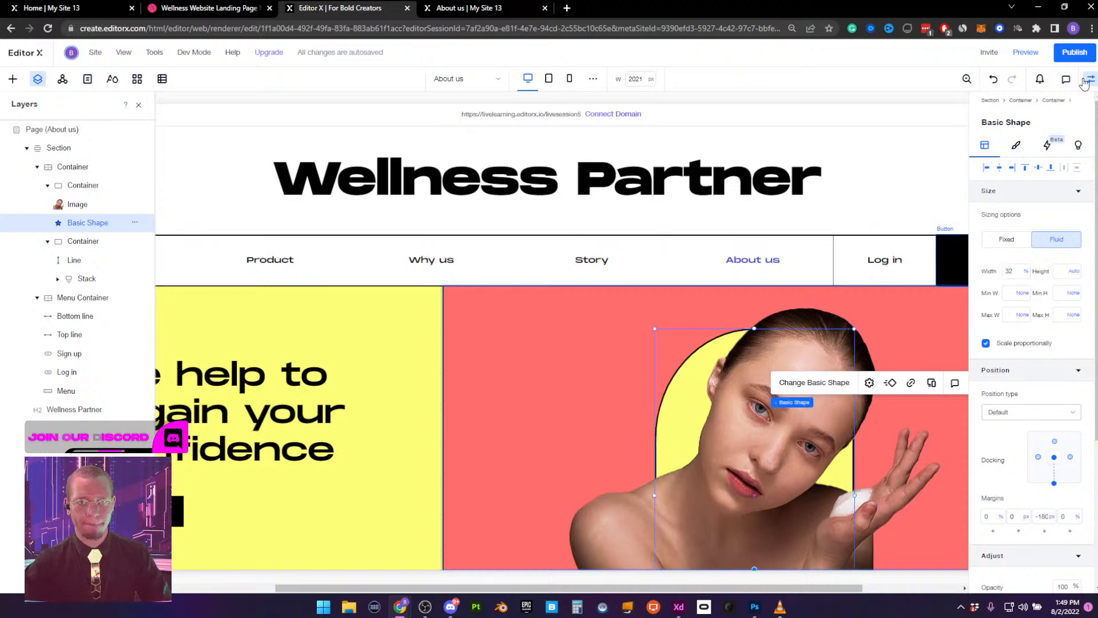
Set the yellow arch shape's width to 31% and close the layer list
click(1017, 271)
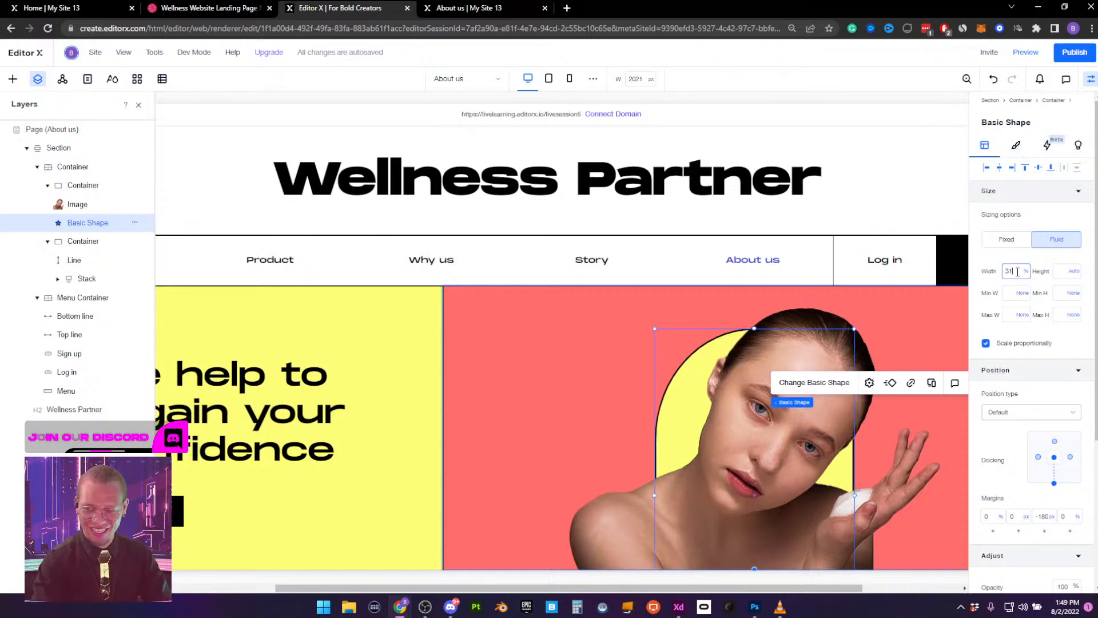
key(Return)
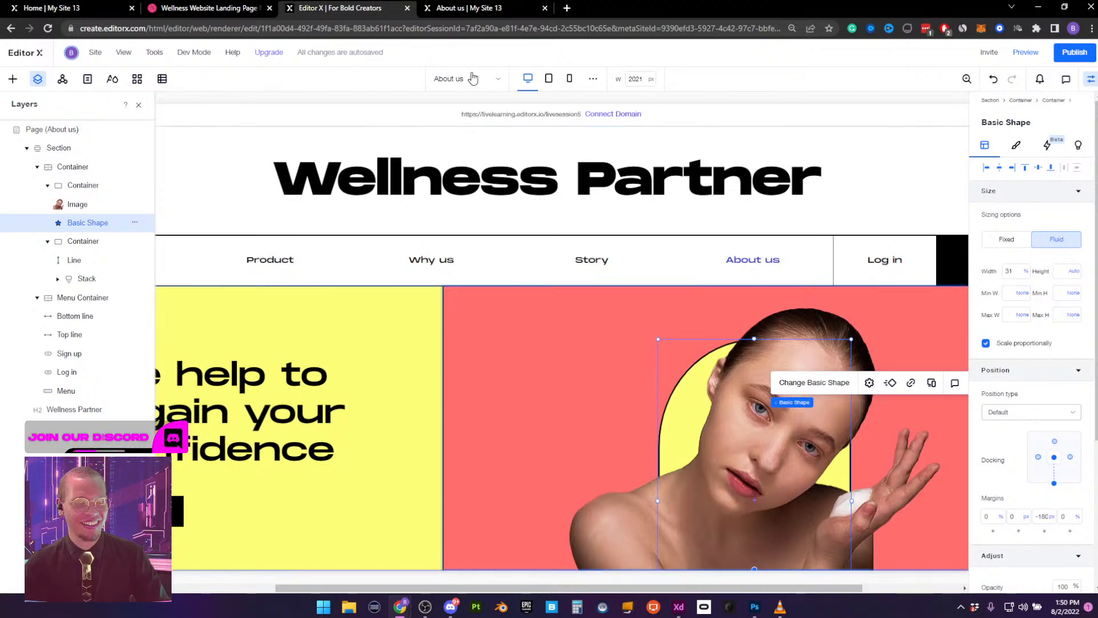
click(139, 106)
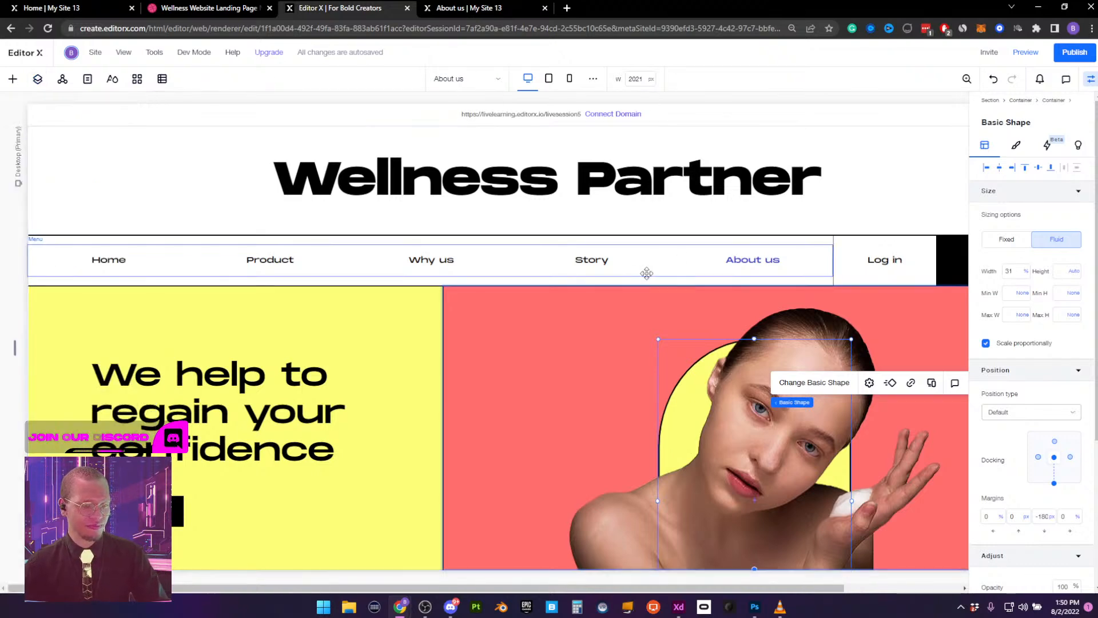
Publish the updated site and dismiss the publishing confirmation
click(1090, 80)
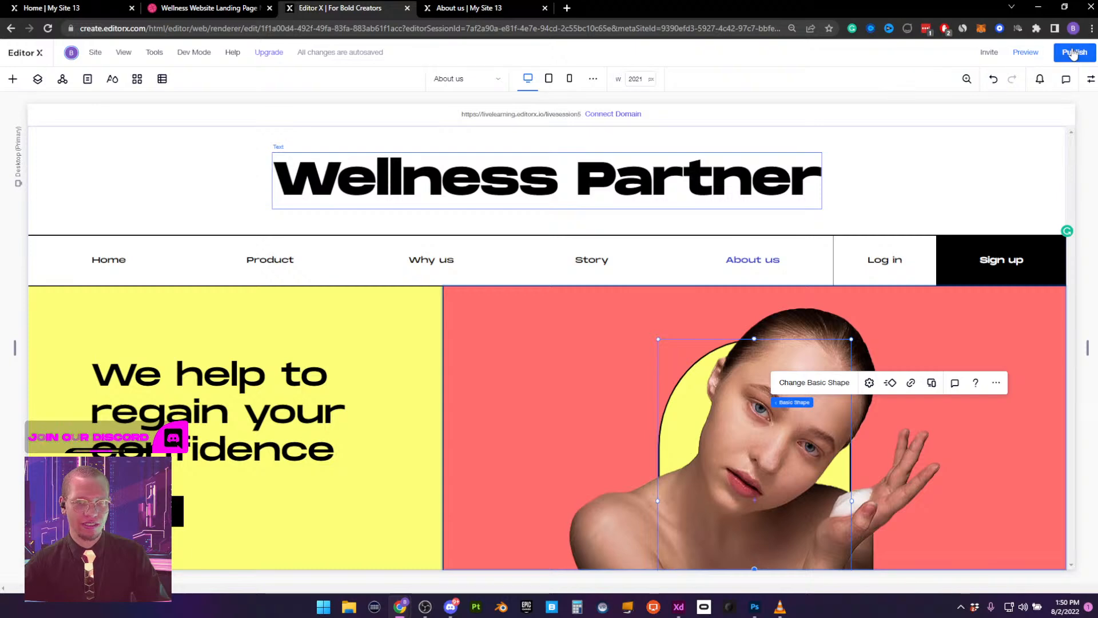
click(1073, 53)
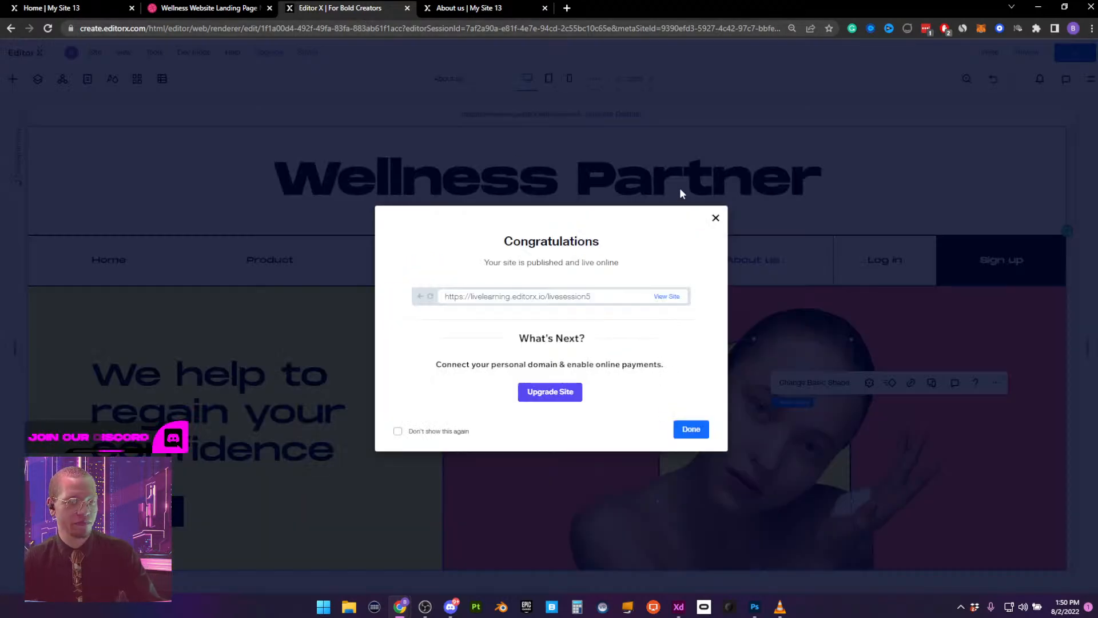
click(715, 219)
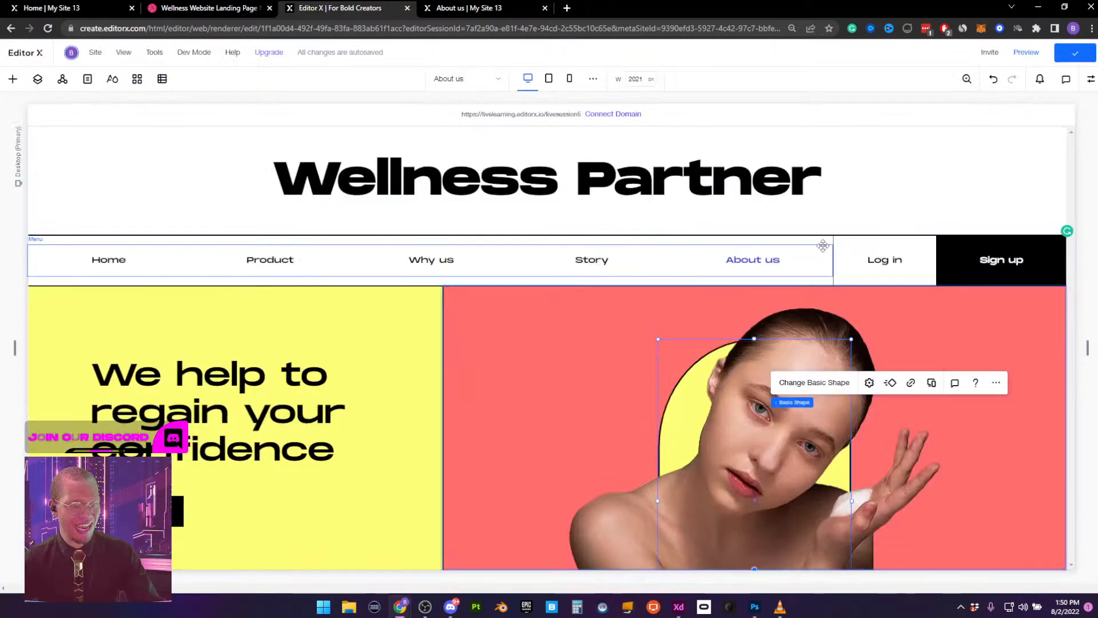
Change the navigation menu's hover text color to the coral red theme color
click(743, 260)
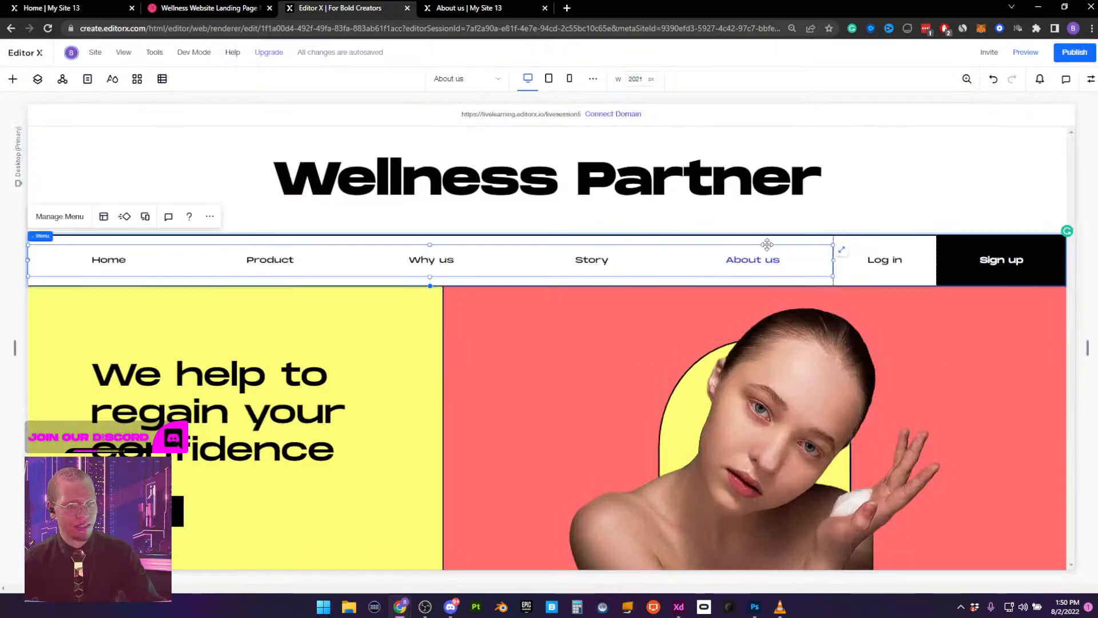
click(1091, 80)
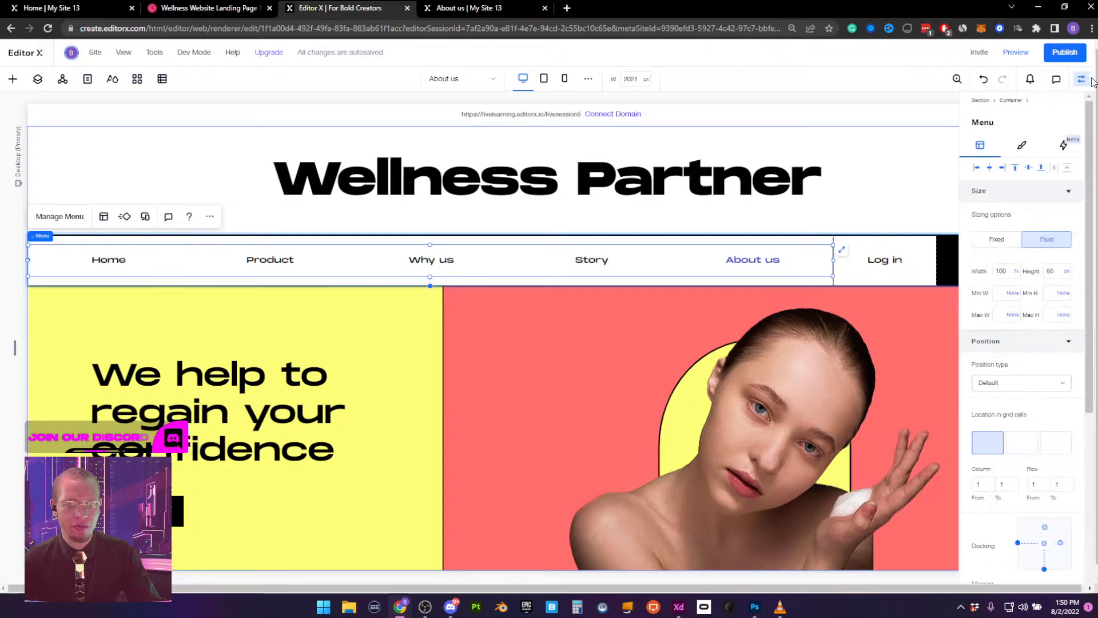
click(1033, 147)
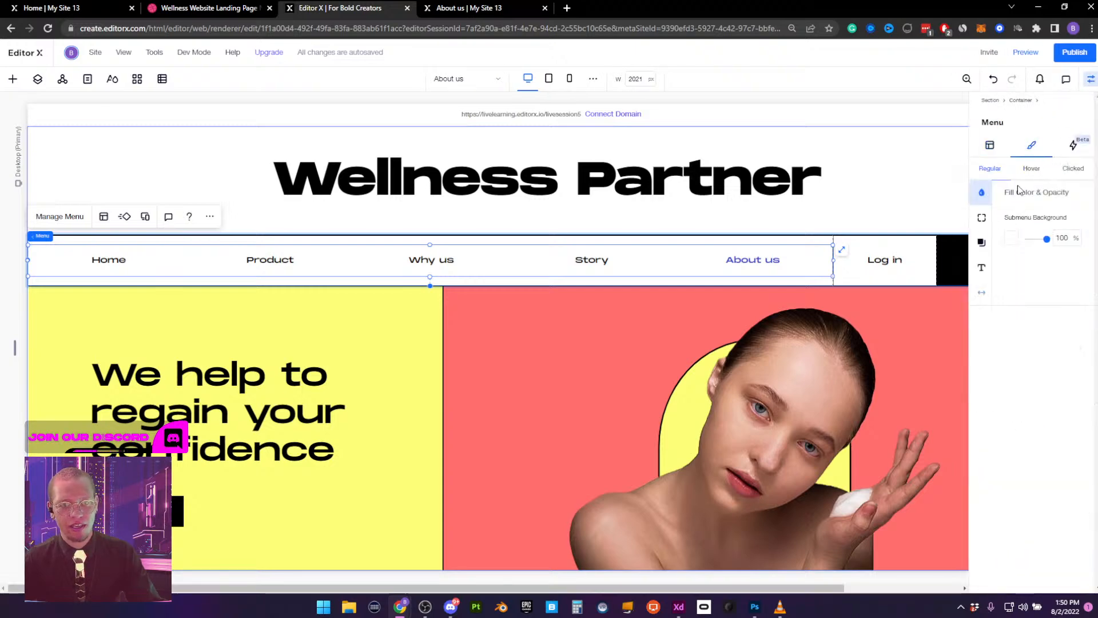
click(1035, 171)
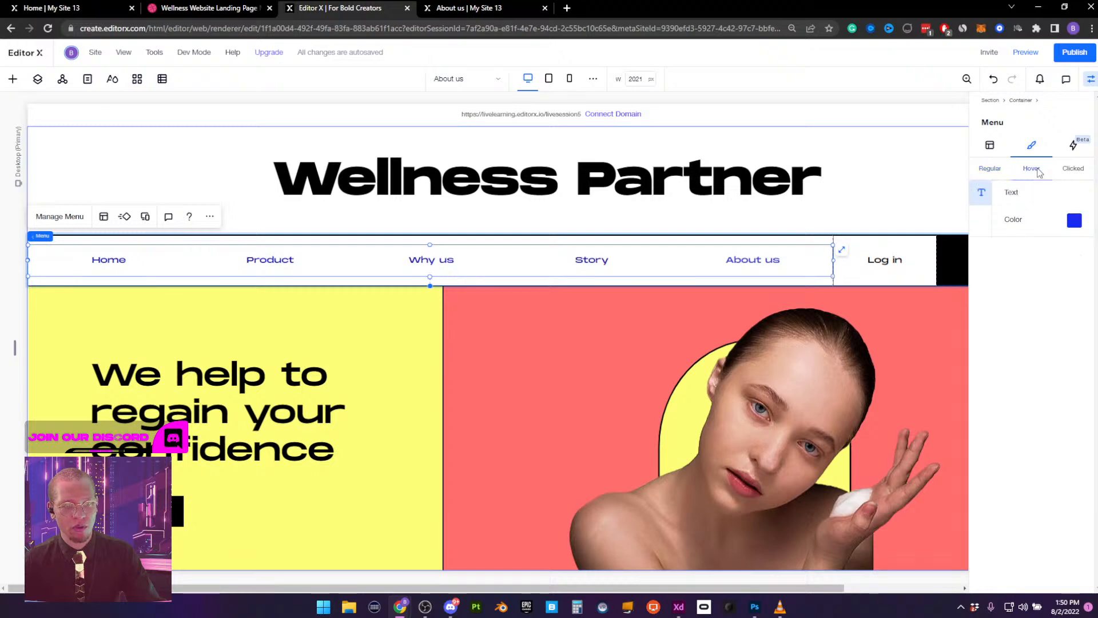
click(1073, 221)
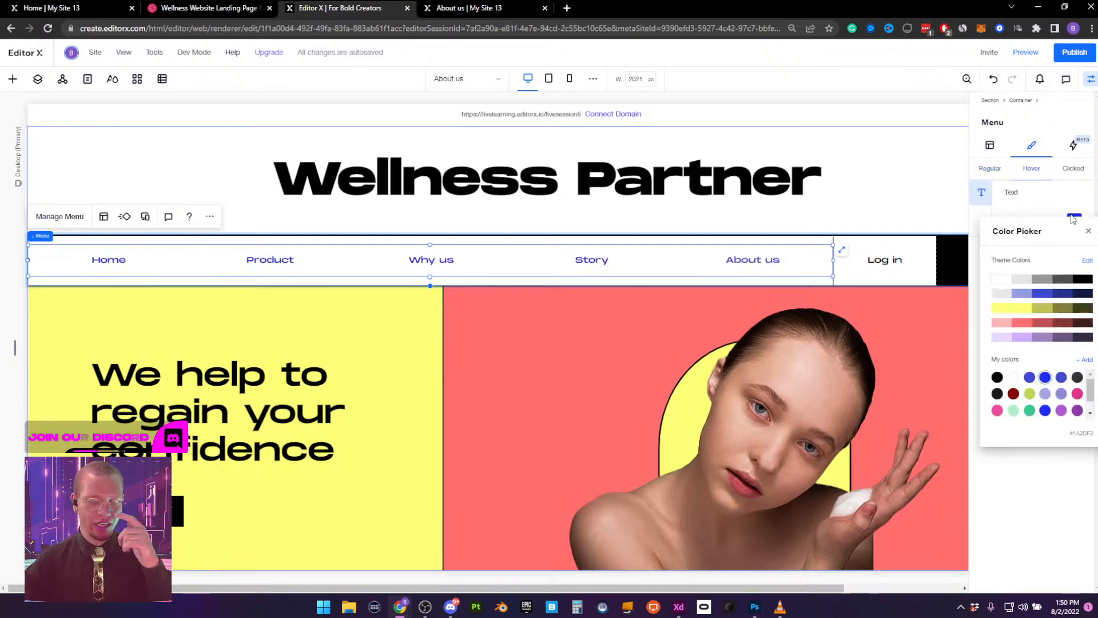
click(1020, 324)
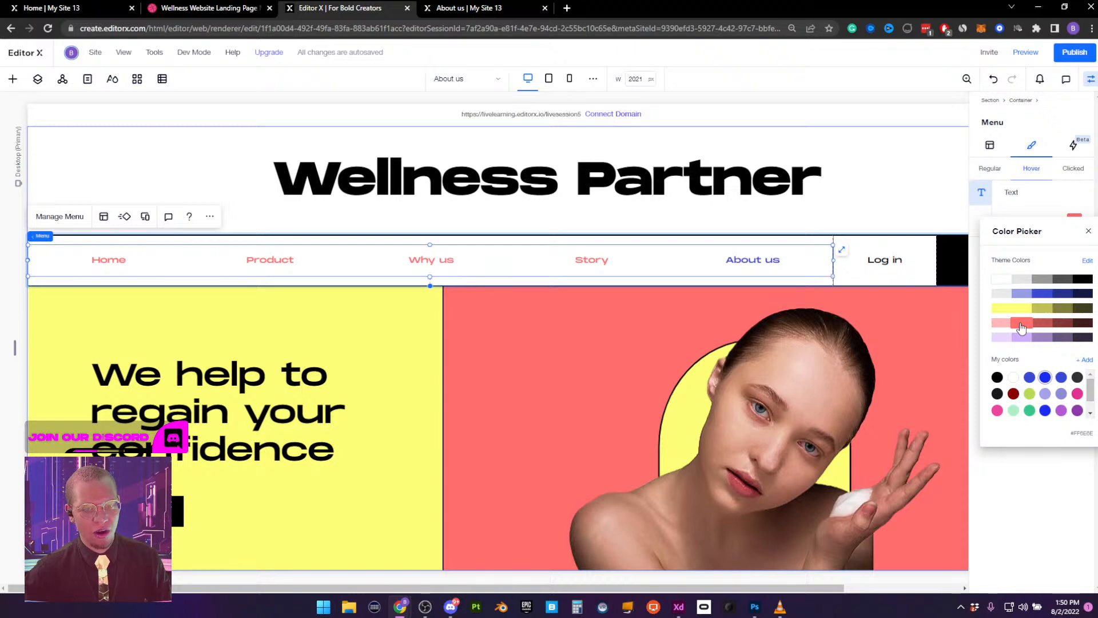
click(1039, 208)
Change the navigation menu's clicked-state text color to the same coral red theme color
click(1078, 168)
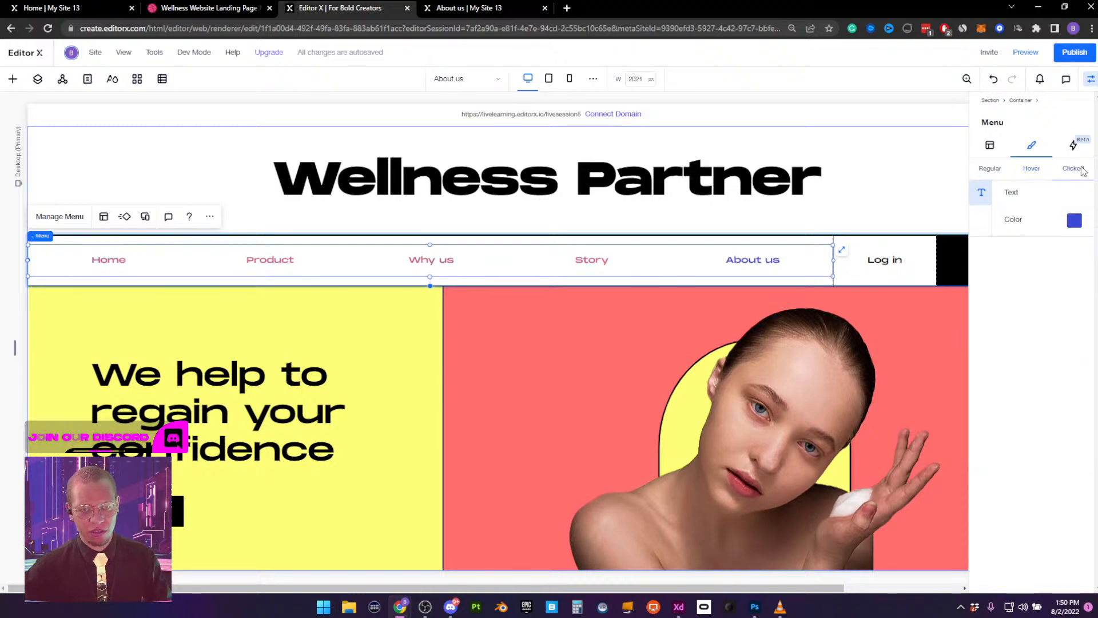
click(1076, 226)
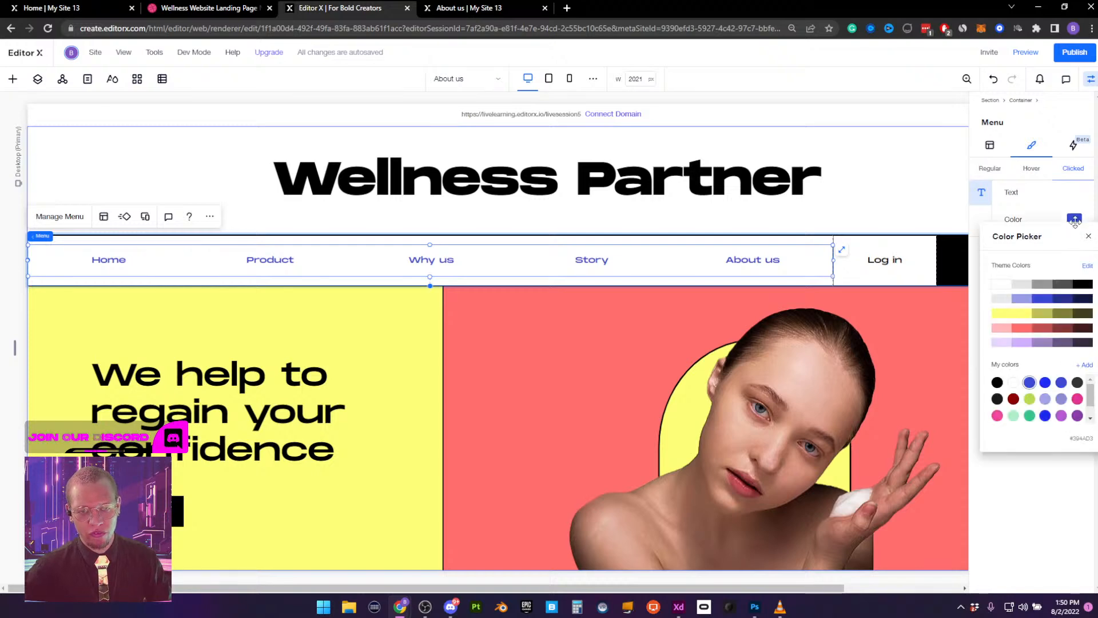
click(1019, 329)
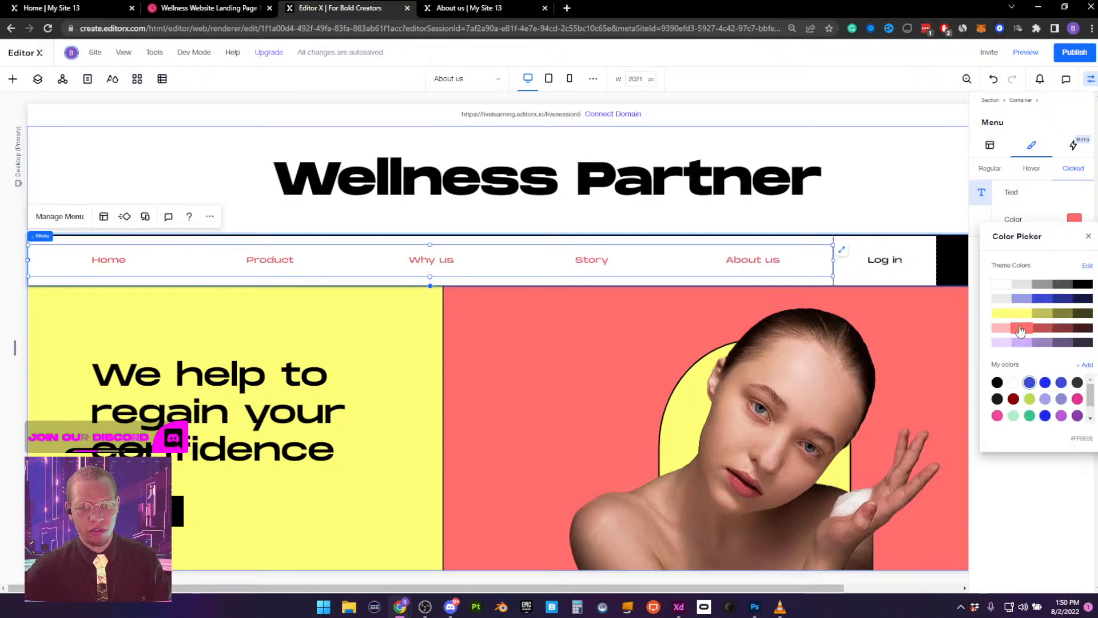
click(1040, 194)
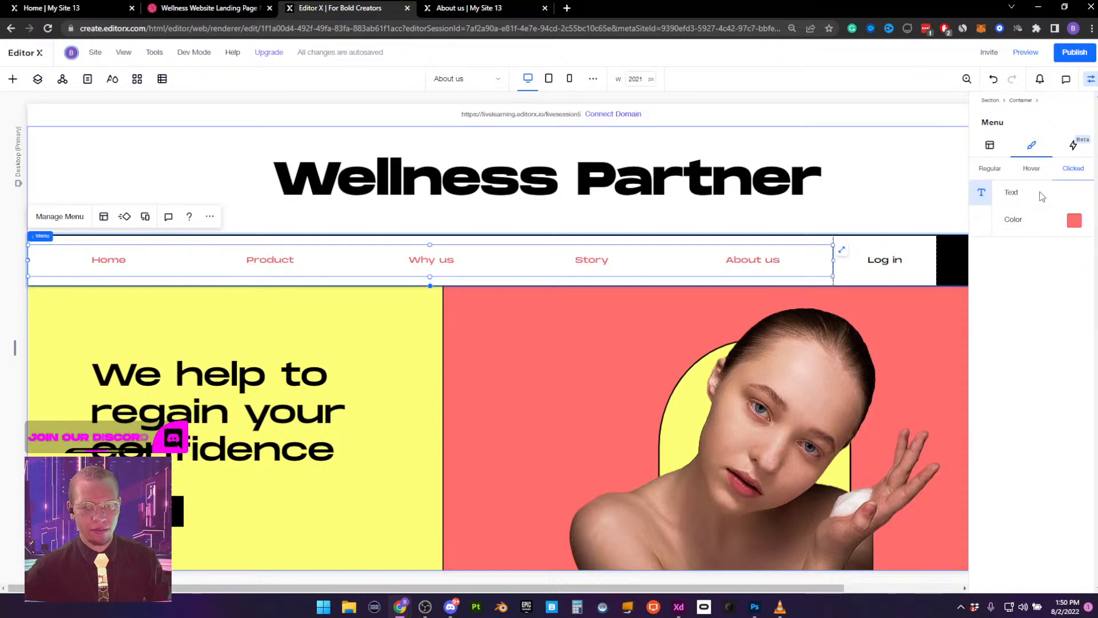
click(986, 172)
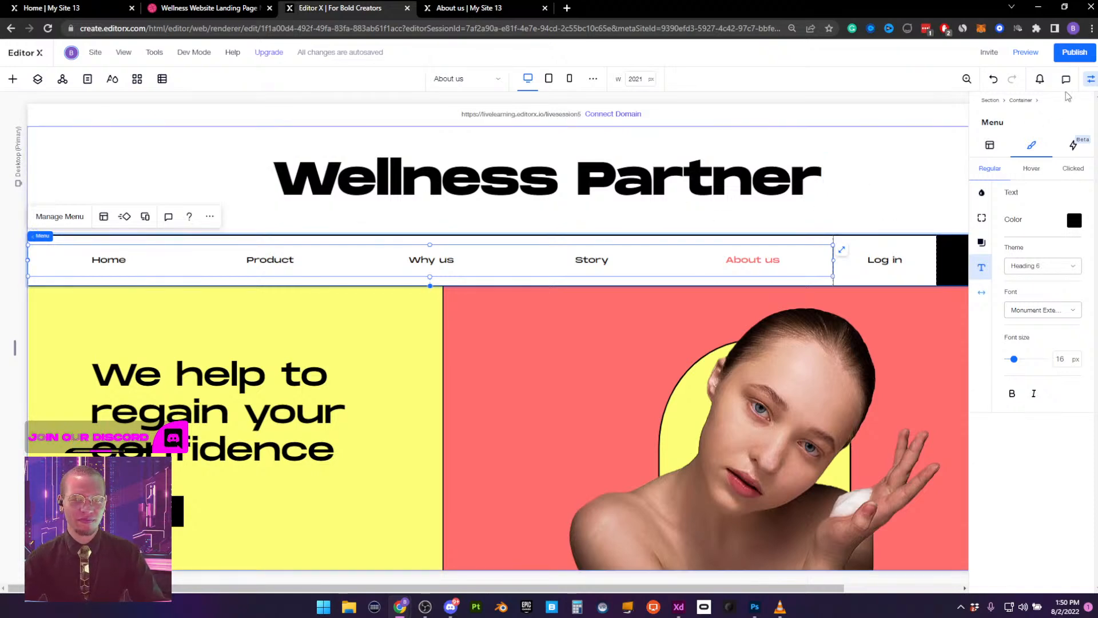
click(1090, 80)
Set the Log in button's hover background to the light grey theme color
click(905, 251)
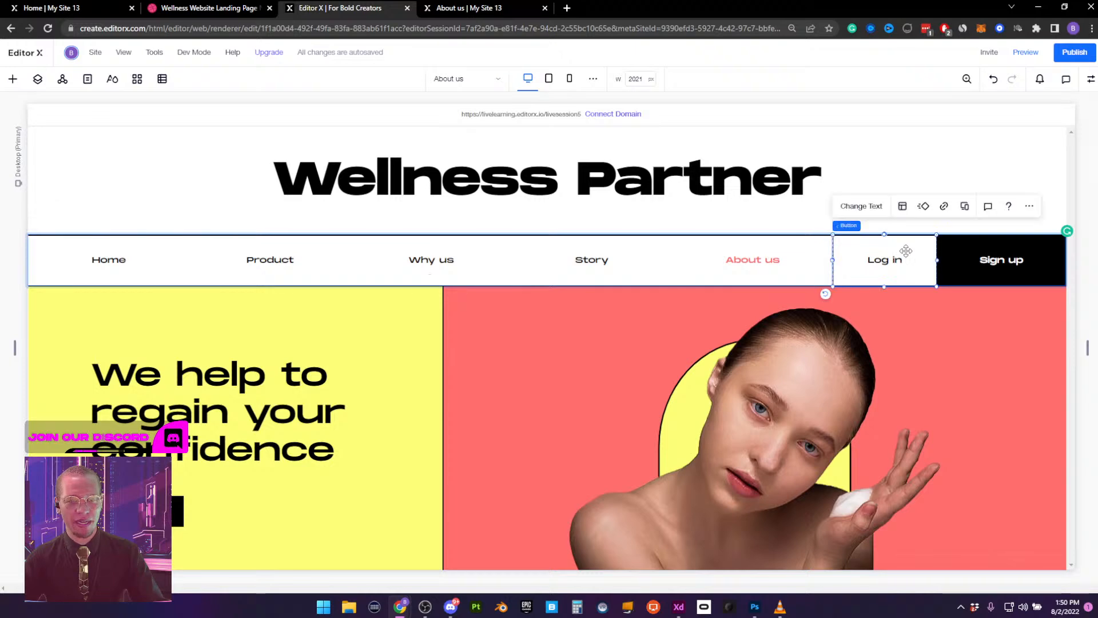
click(1090, 79)
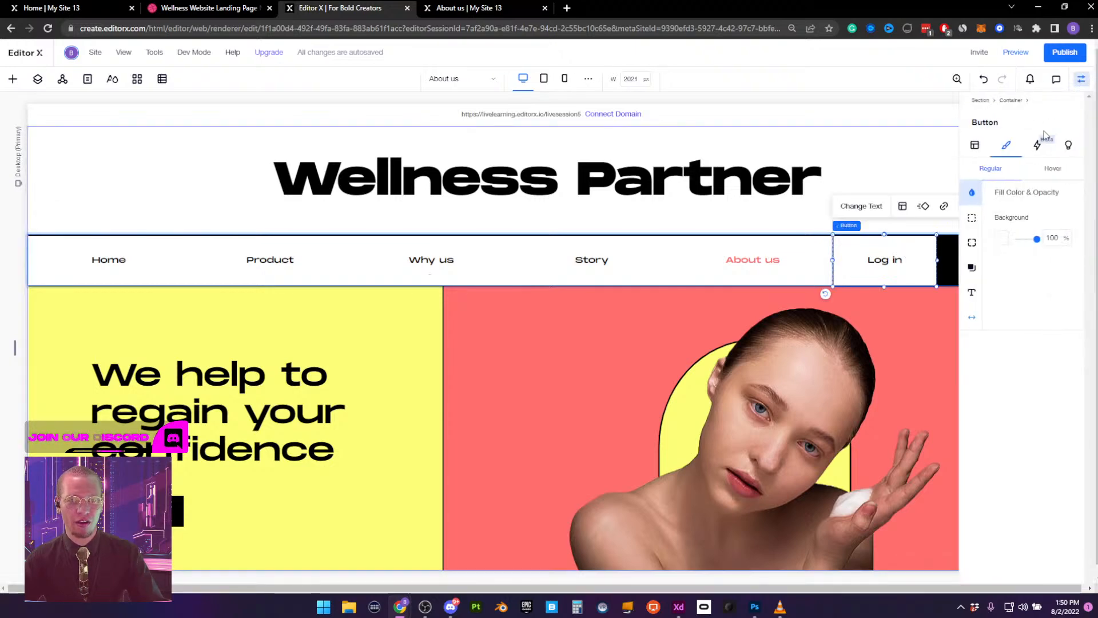
click(1051, 169)
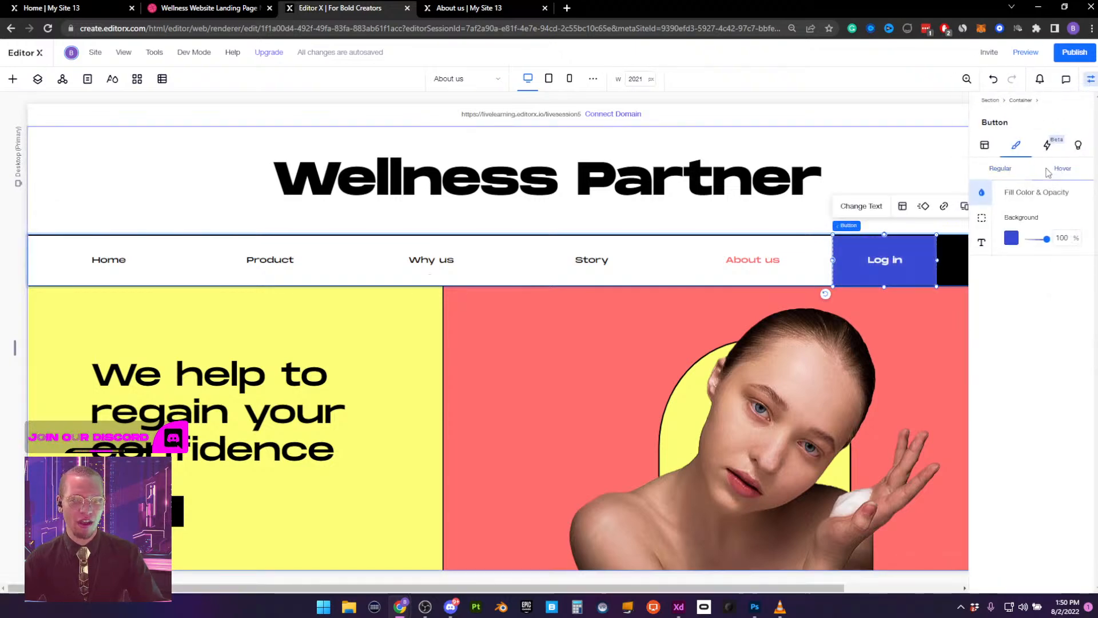
click(1011, 238)
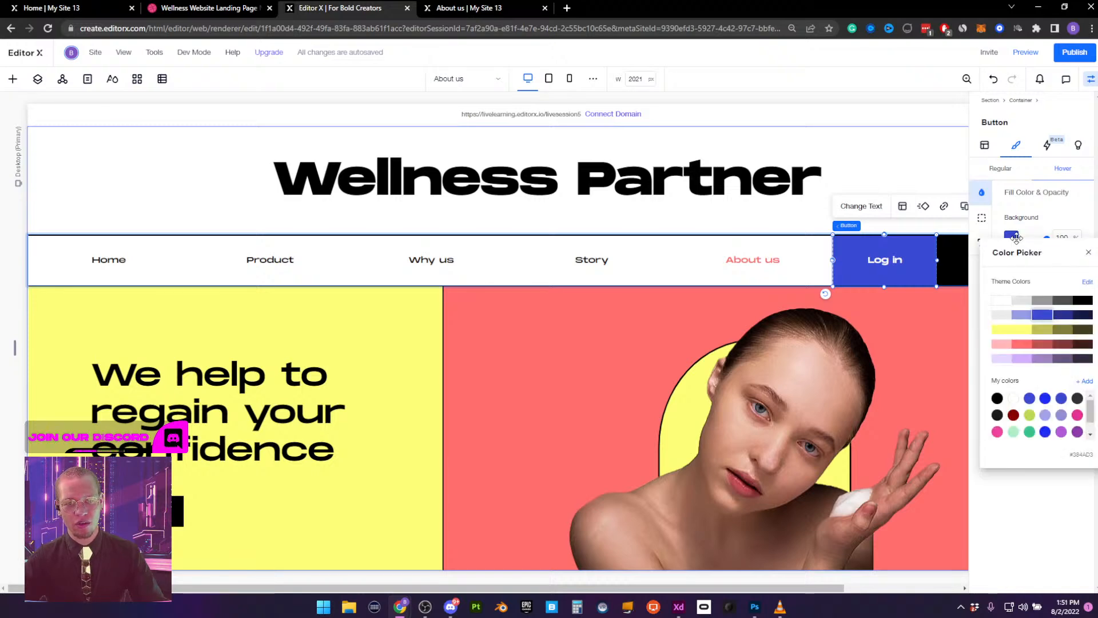
click(1024, 302)
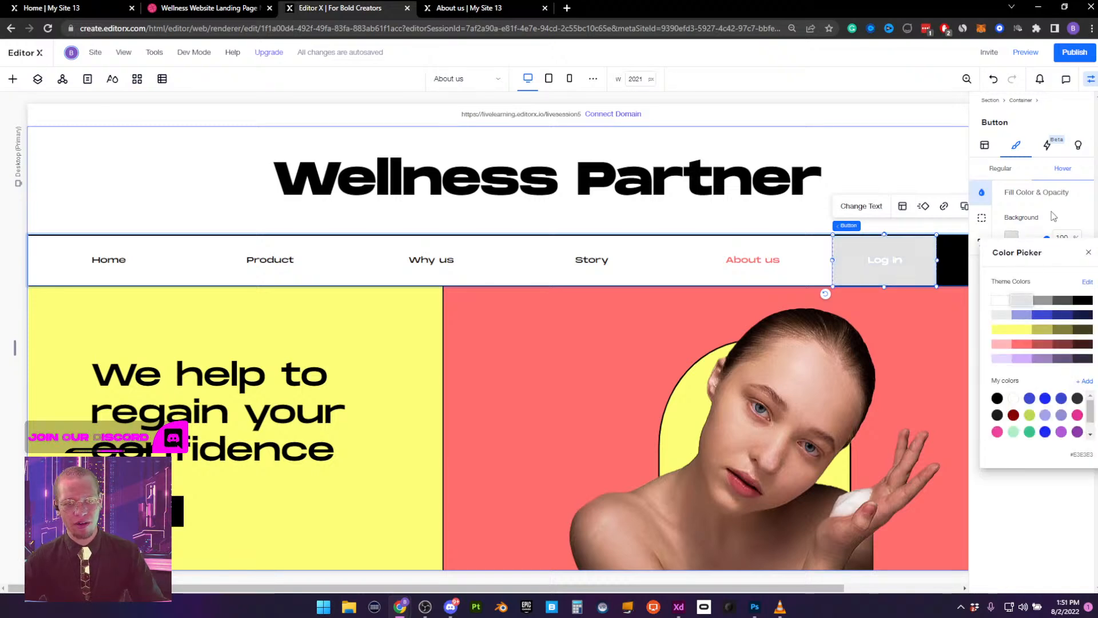
Set the Log in button's text color in its hover state to black
click(1055, 214)
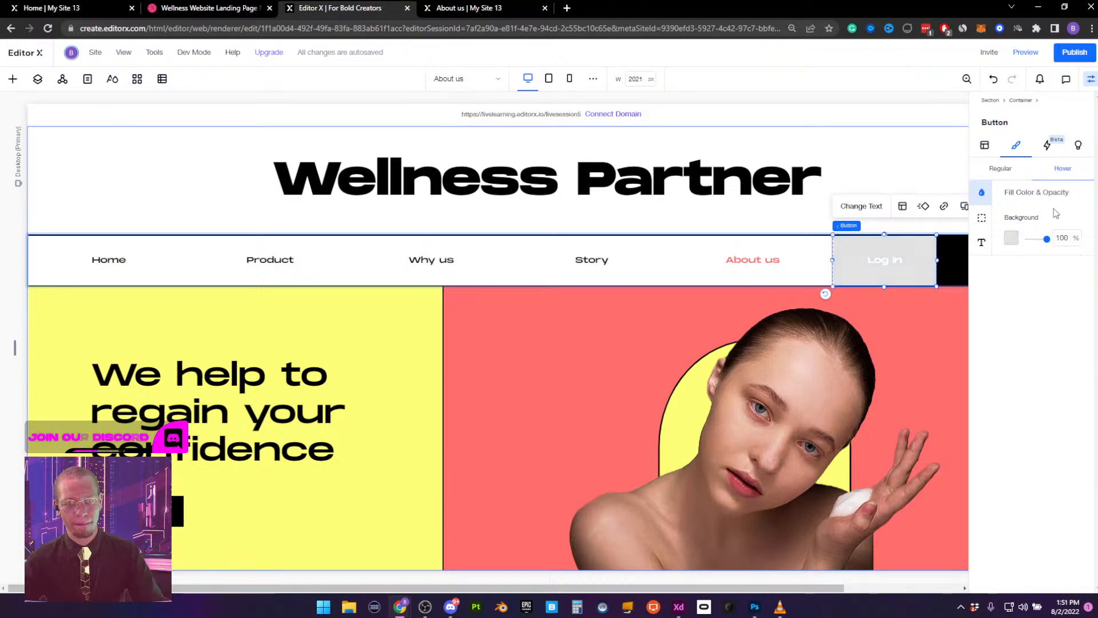
click(982, 244)
click(1077, 225)
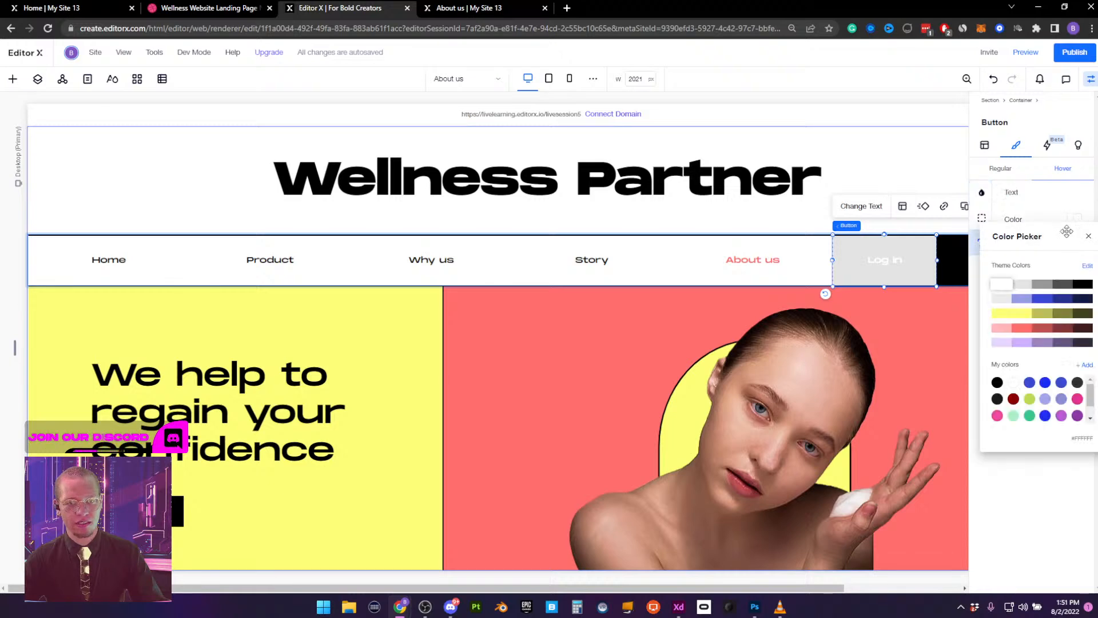
click(1085, 286)
click(1056, 483)
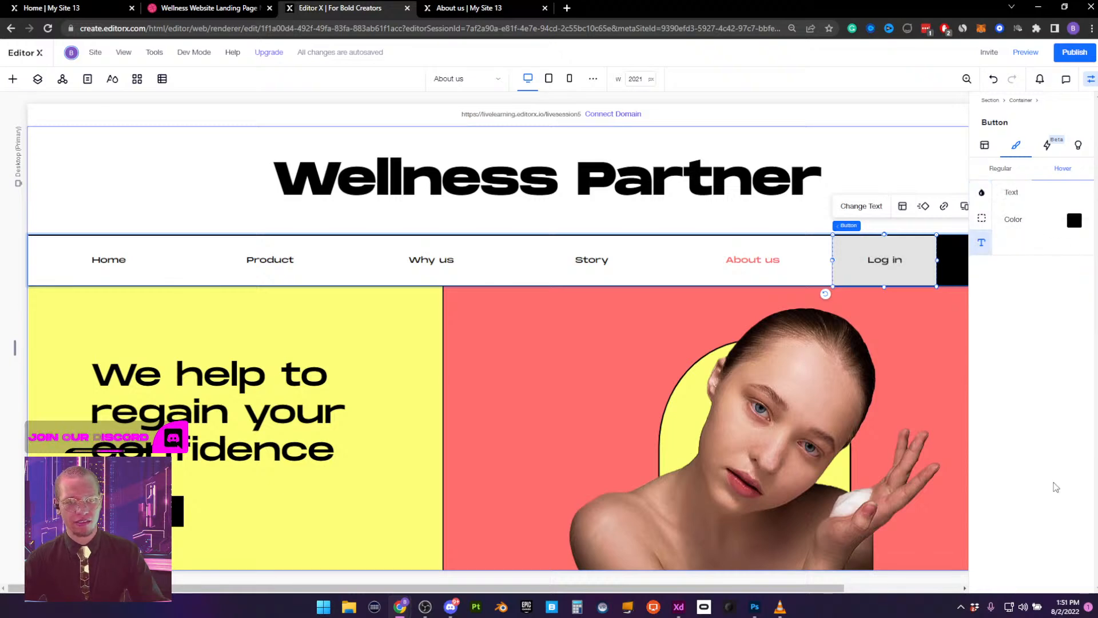
click(1090, 81)
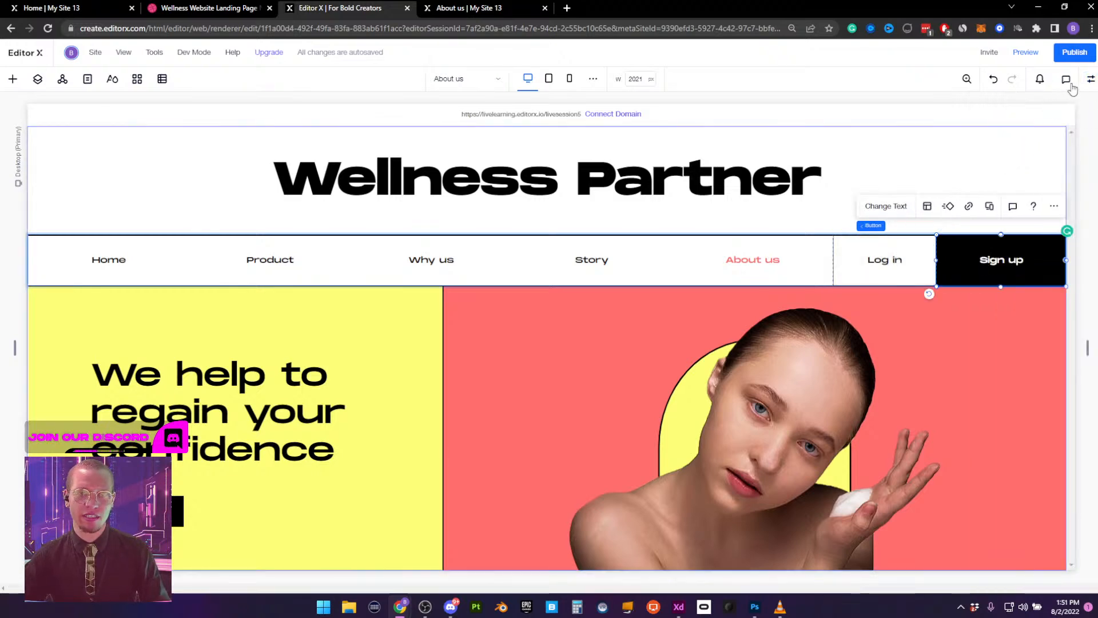
Set the Sign up button's hover background to black and check its hover text color
click(1091, 81)
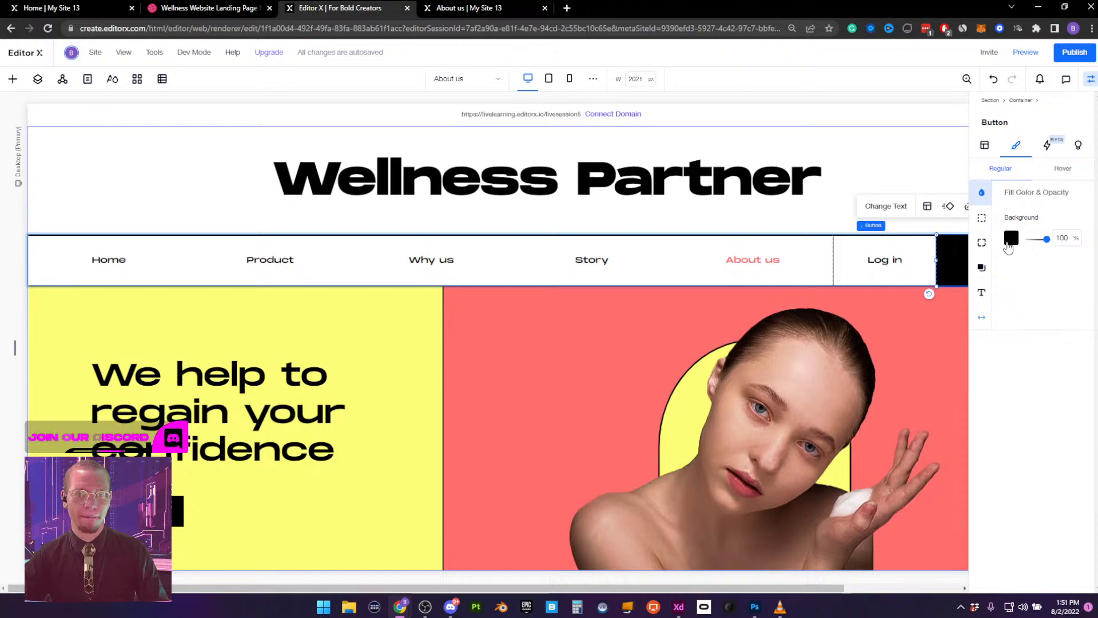
click(1063, 170)
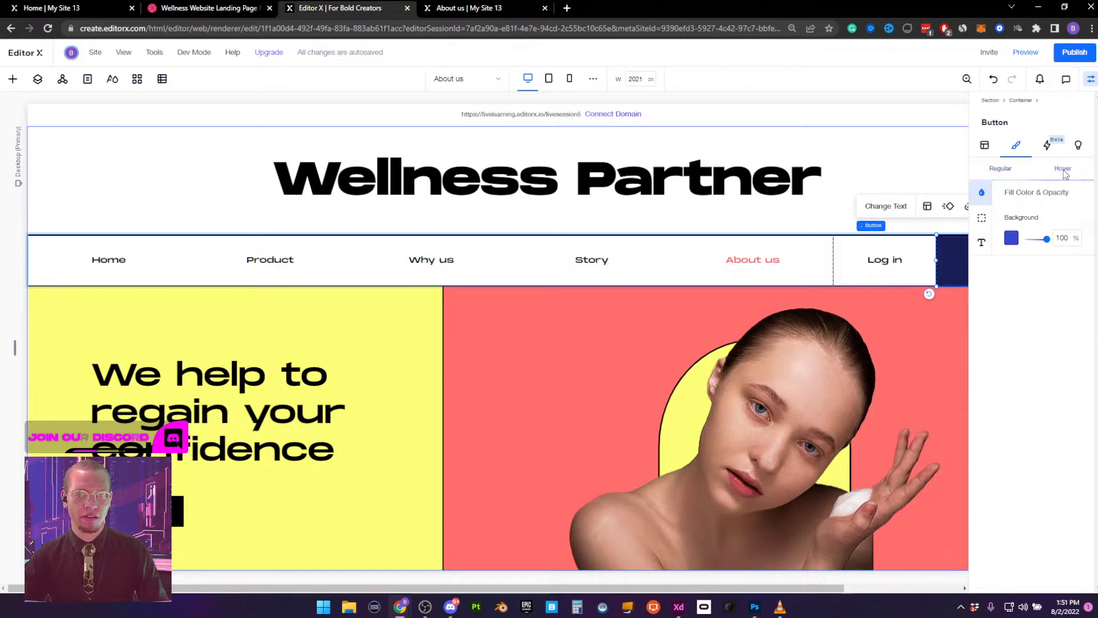
click(1012, 237)
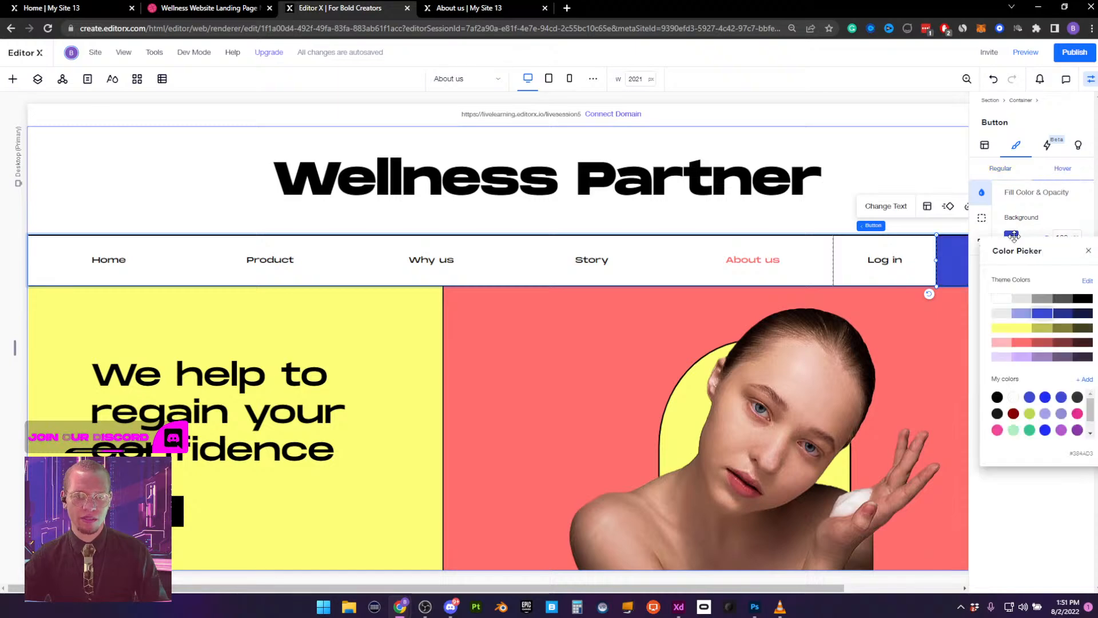
click(1082, 298)
click(1032, 511)
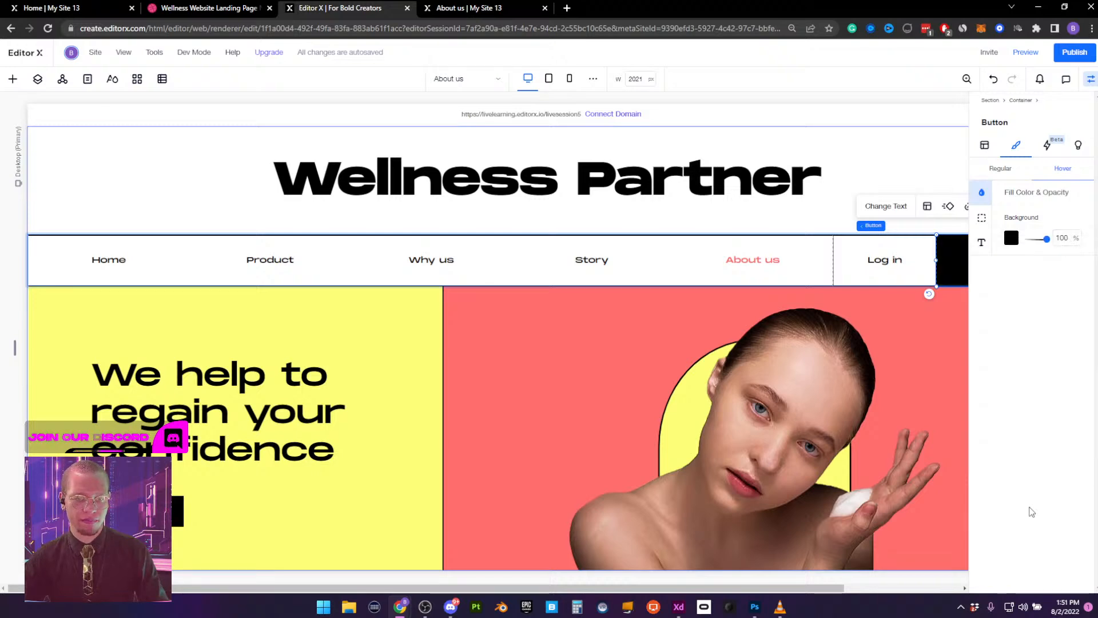
click(982, 242)
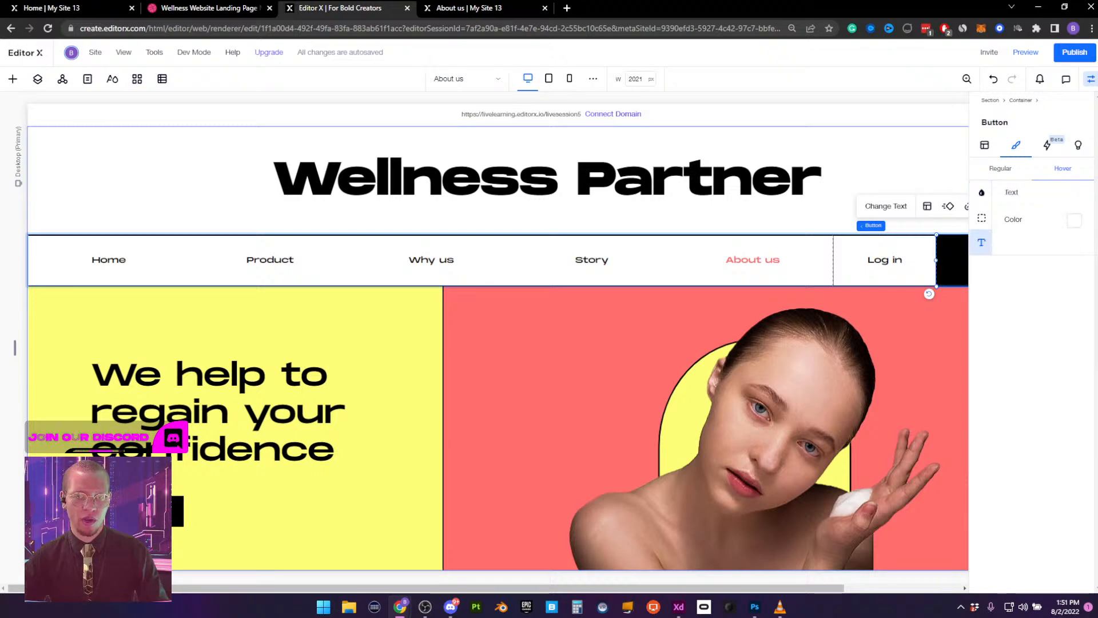
Preview the page to check the navigation bar's hover effects, and return to editing
click(1091, 79)
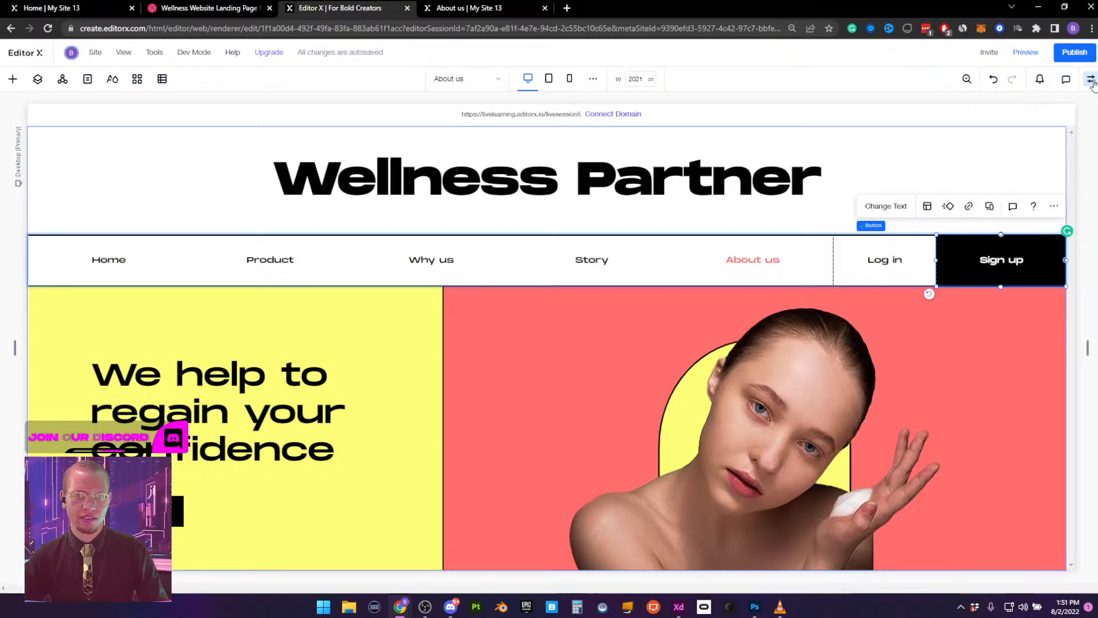
click(1033, 57)
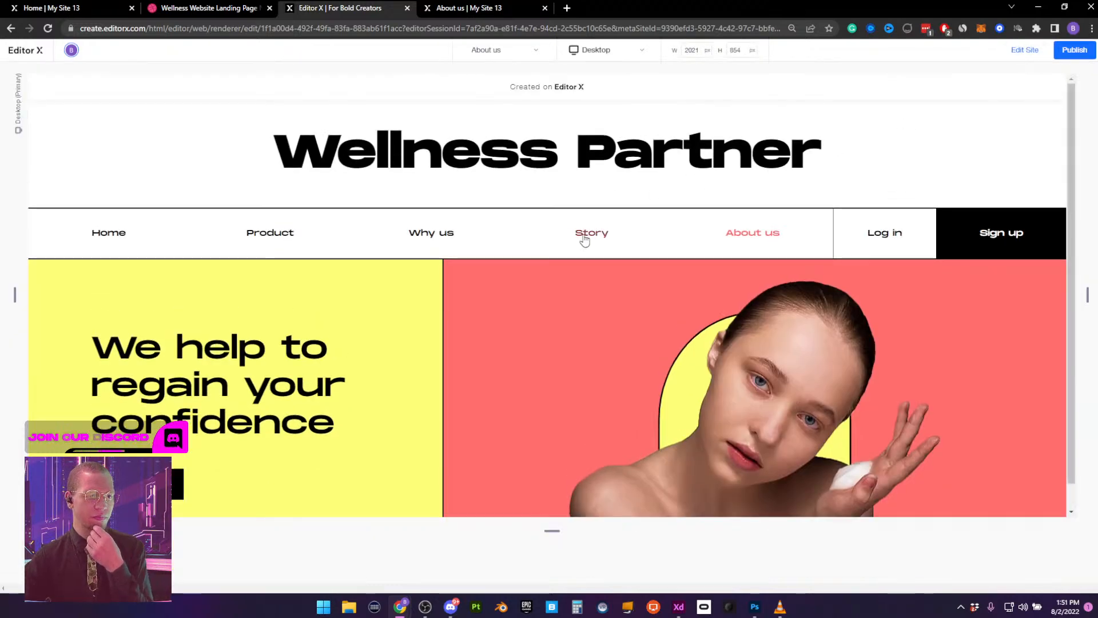
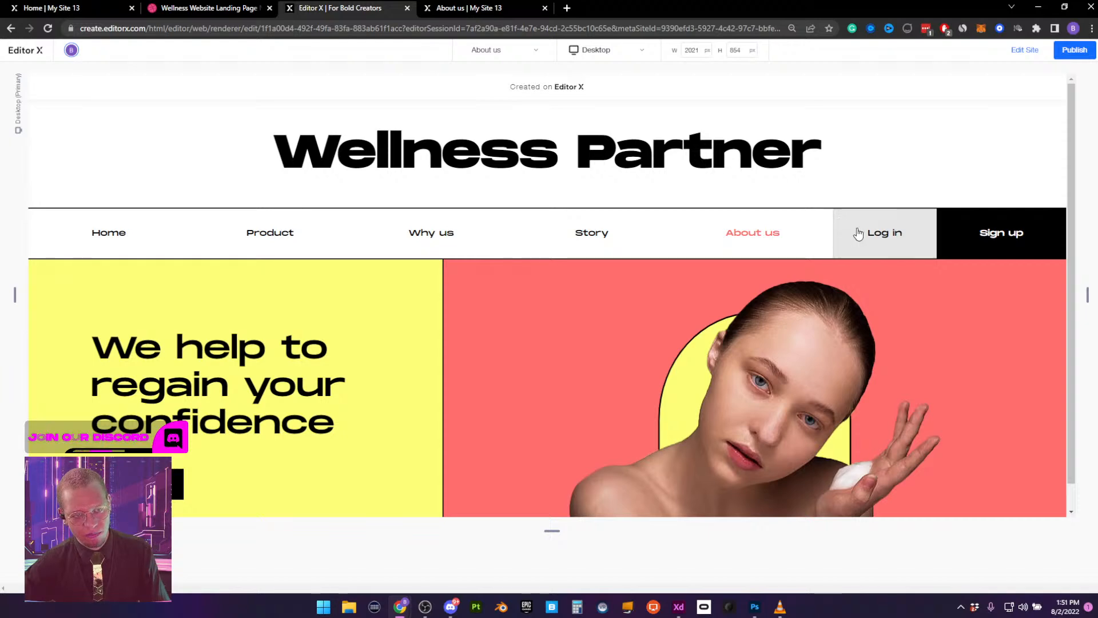
click(1024, 50)
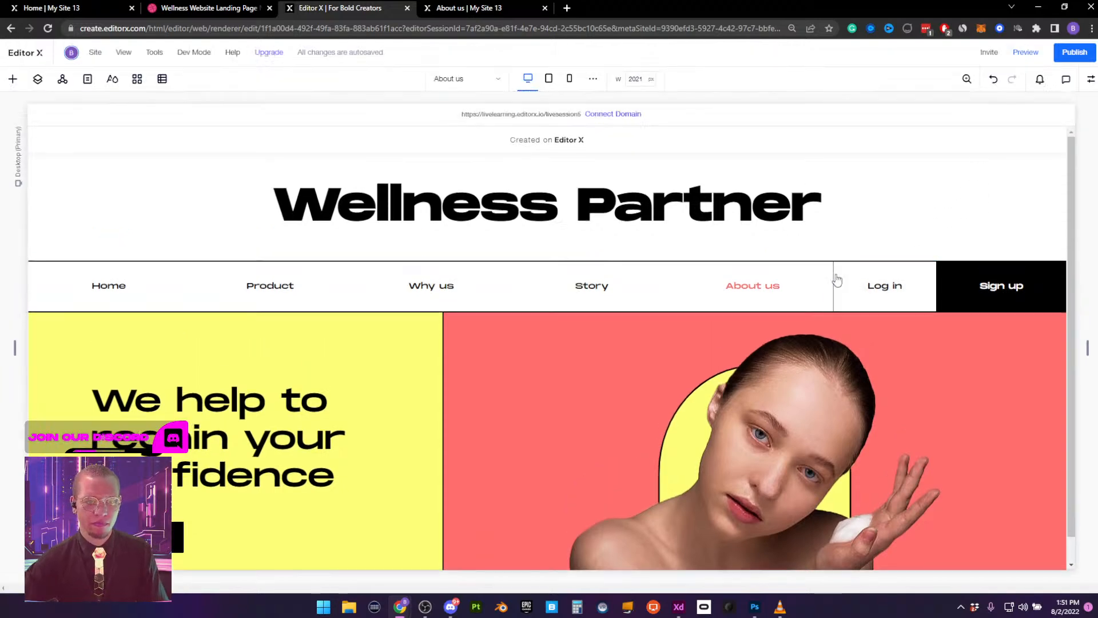
Give the Log in button's hover state a black border at 100% opacity
click(876, 246)
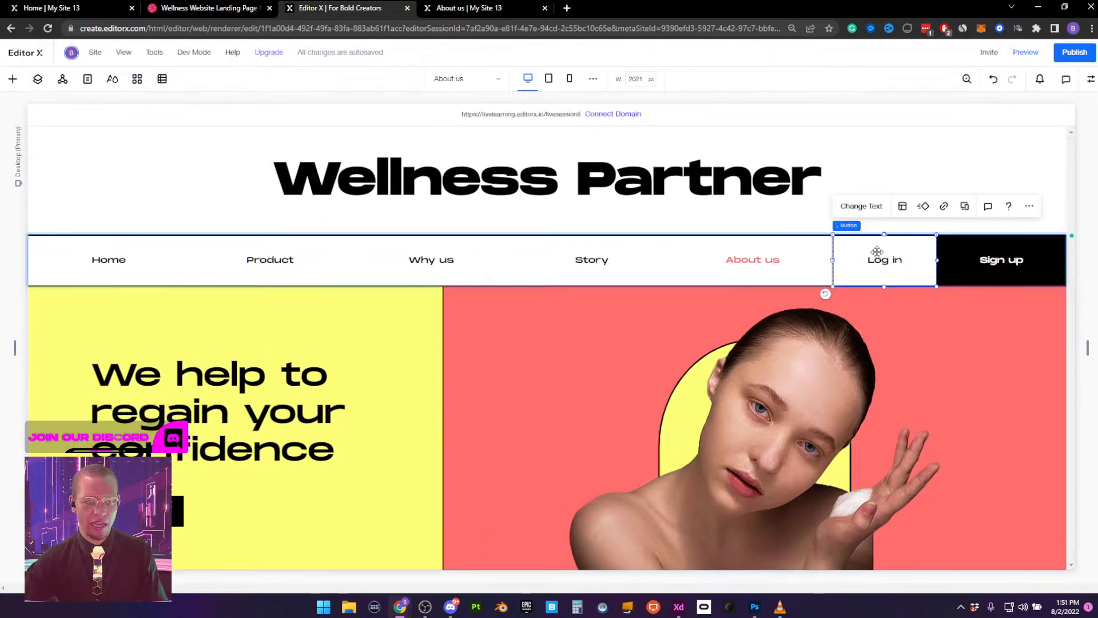
click(1091, 79)
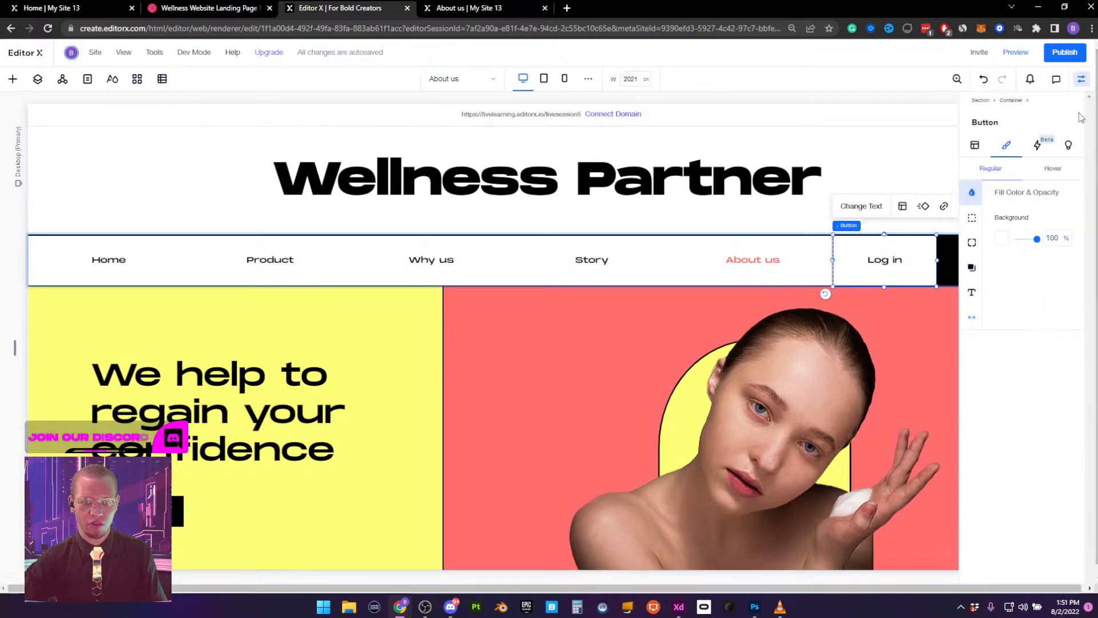
click(1064, 169)
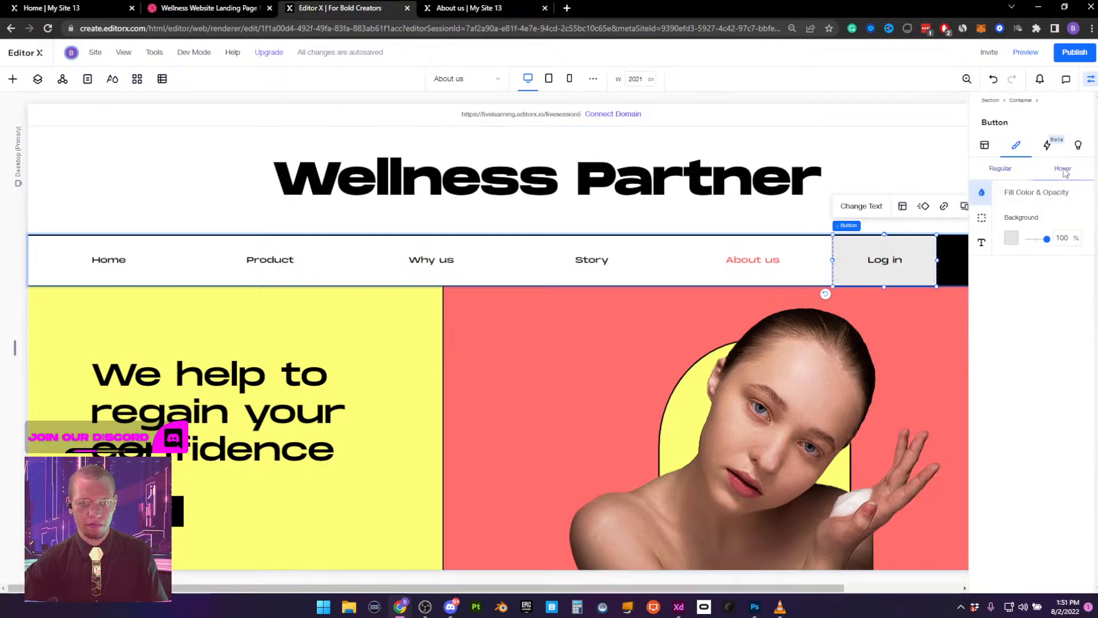
click(981, 218)
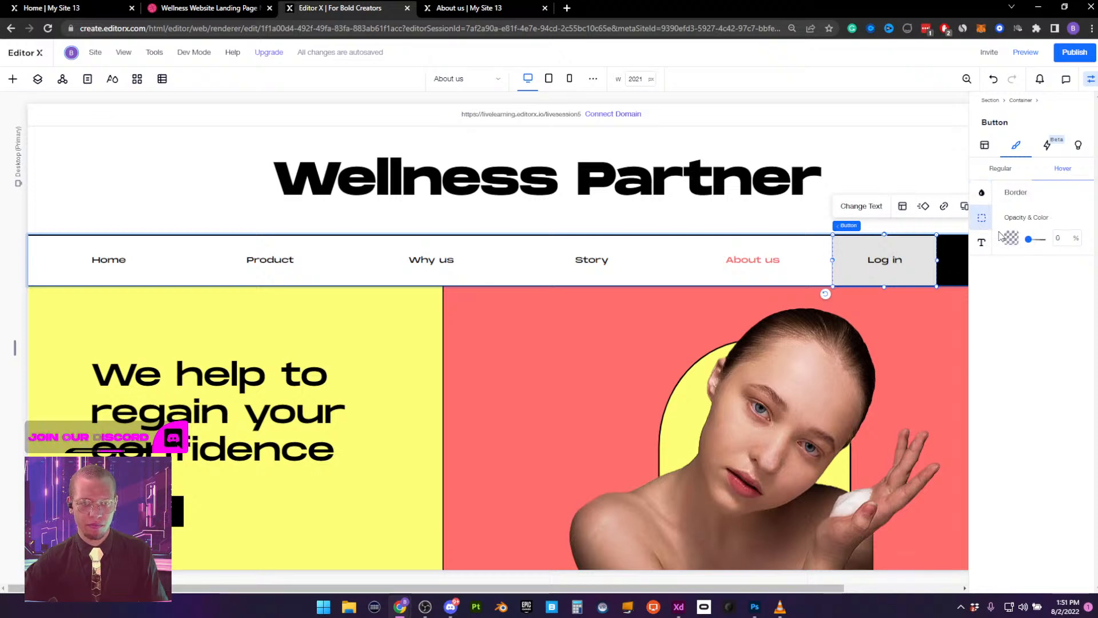
drag(1029, 241, 1051, 240)
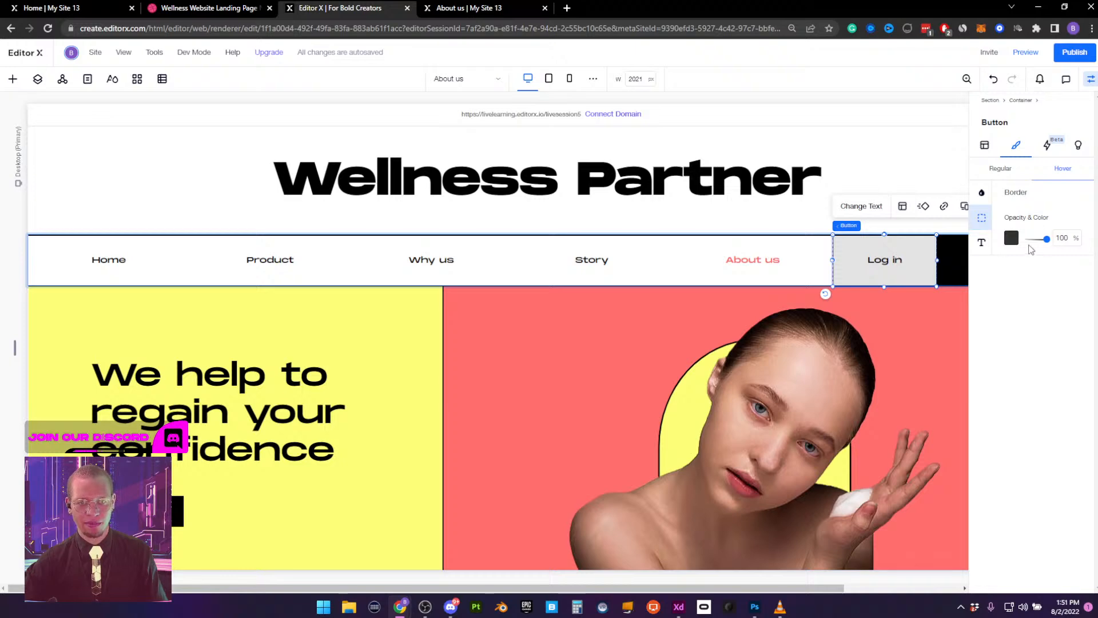
click(1011, 239)
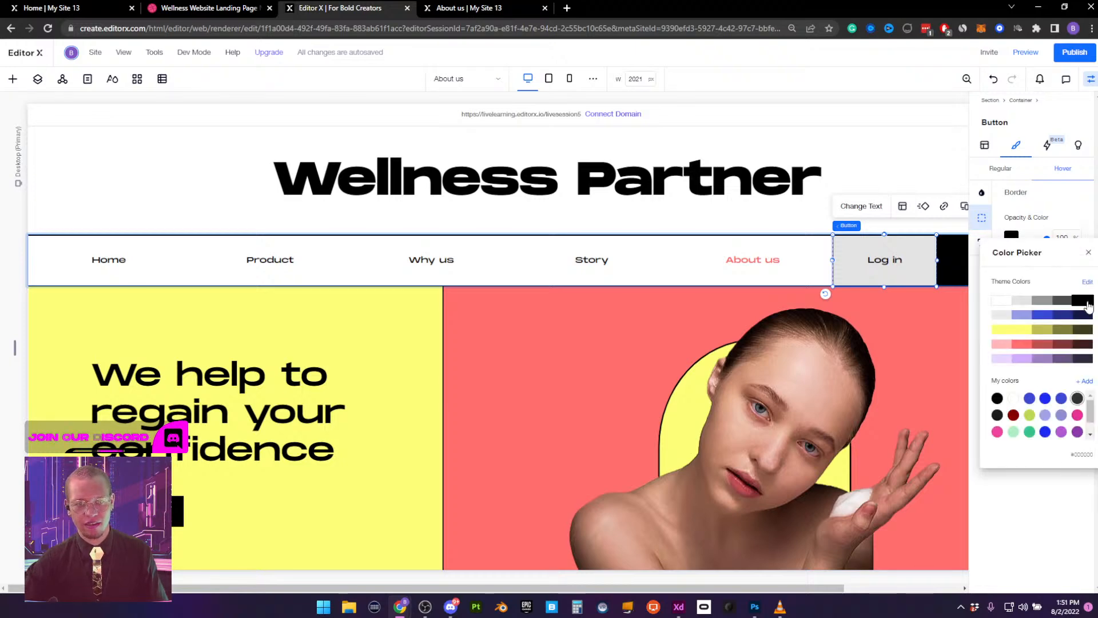
click(1077, 207)
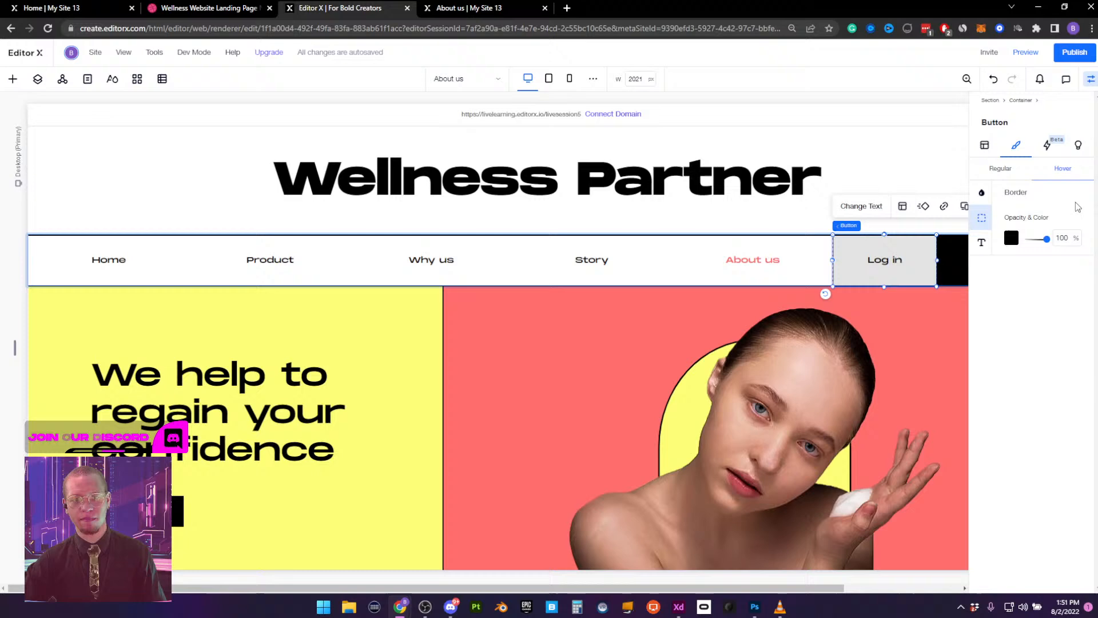
click(946, 326)
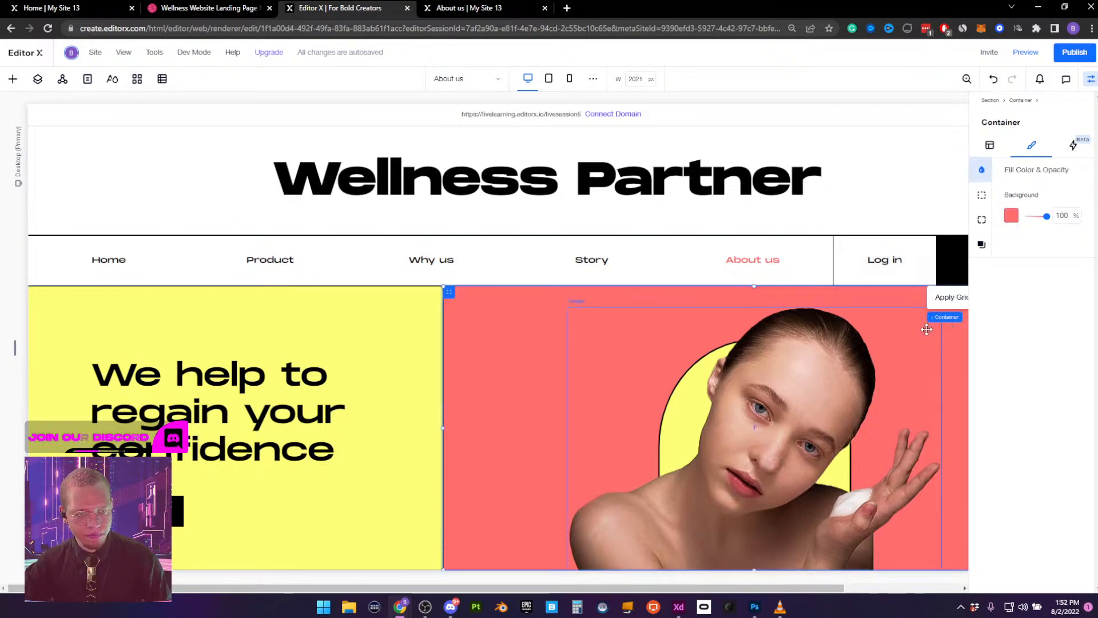
Compare the layout settings of the navigation bar items and center the Log in button horizontally in its grid cell
click(848, 255)
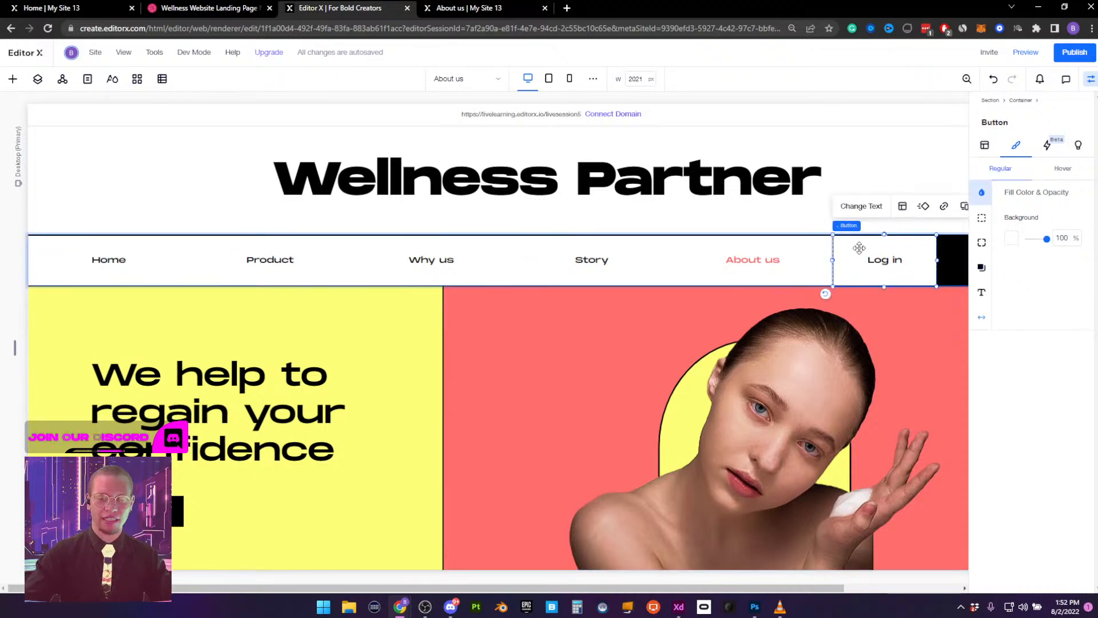
click(985, 145)
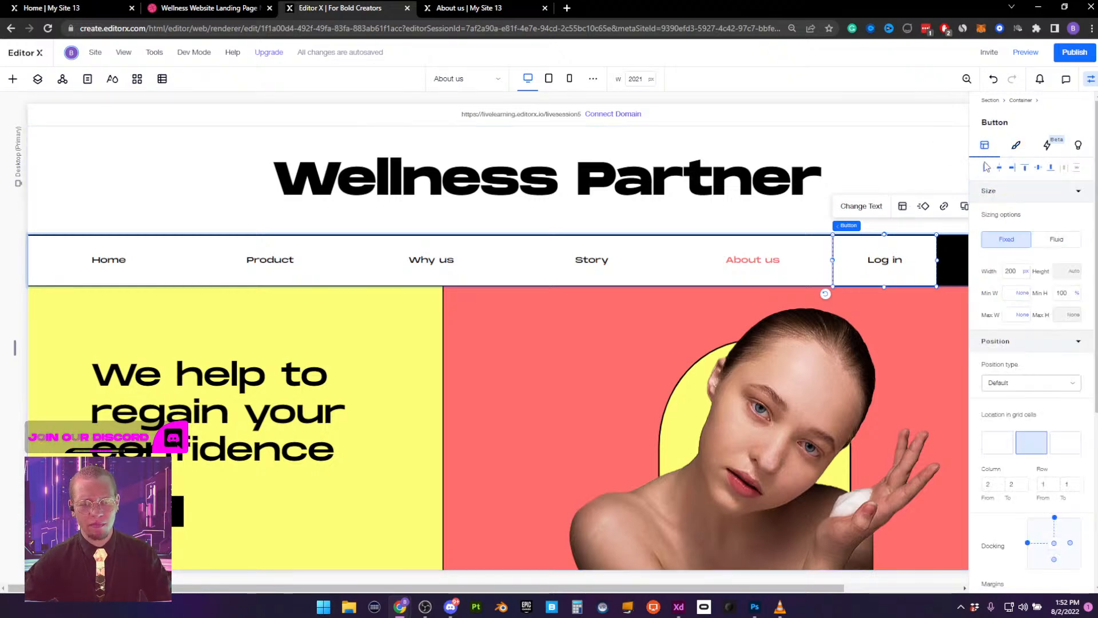
scroll(1000, 345, down, 4)
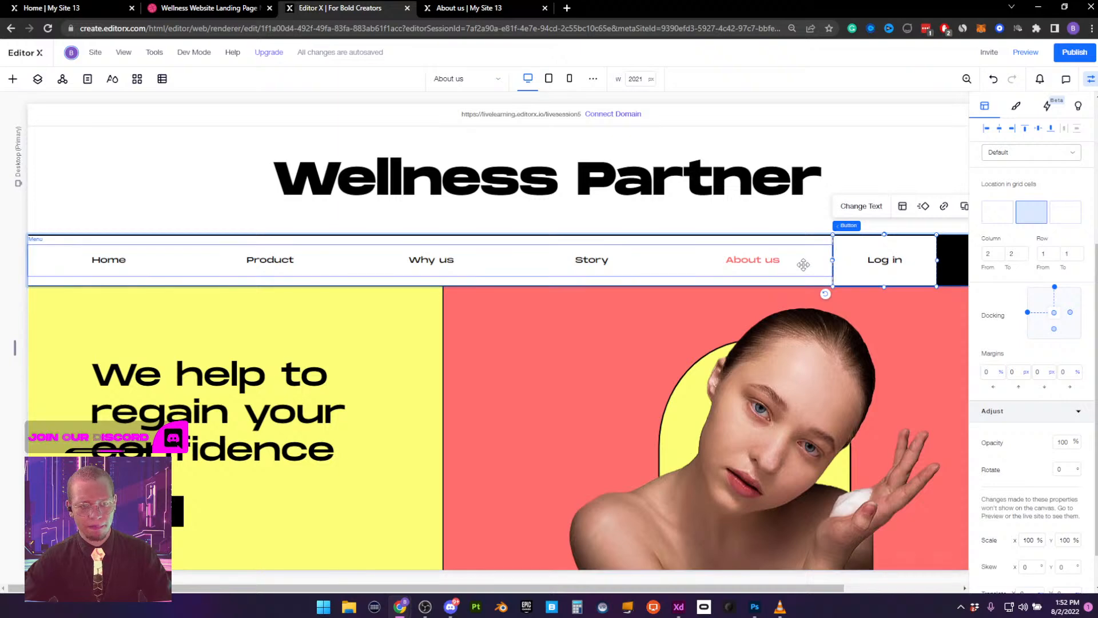
click(950, 252)
click(892, 257)
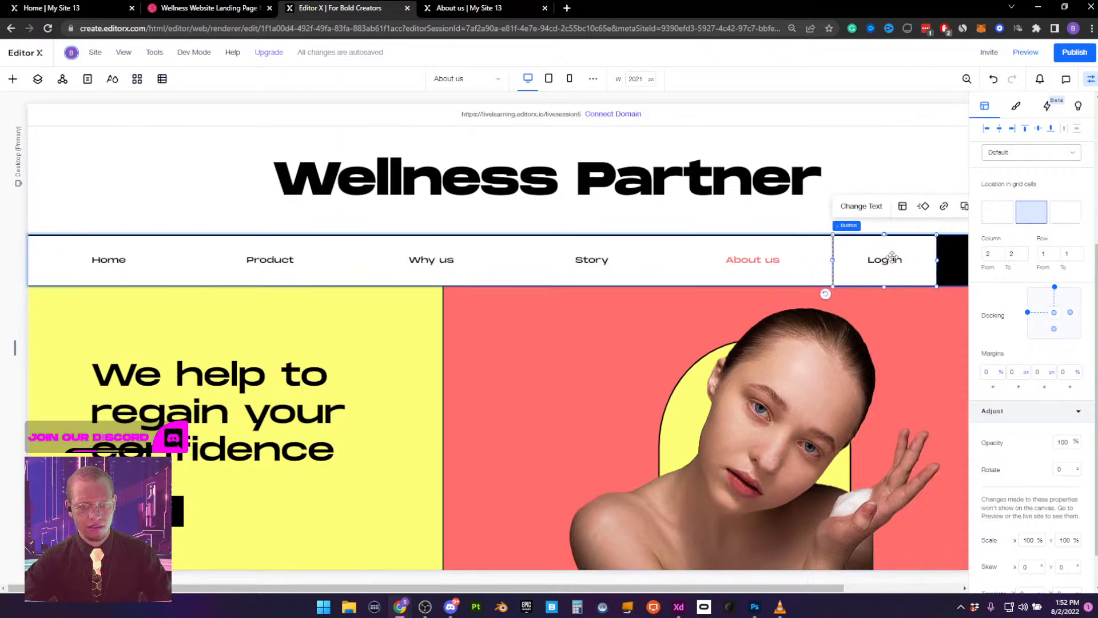
click(957, 259)
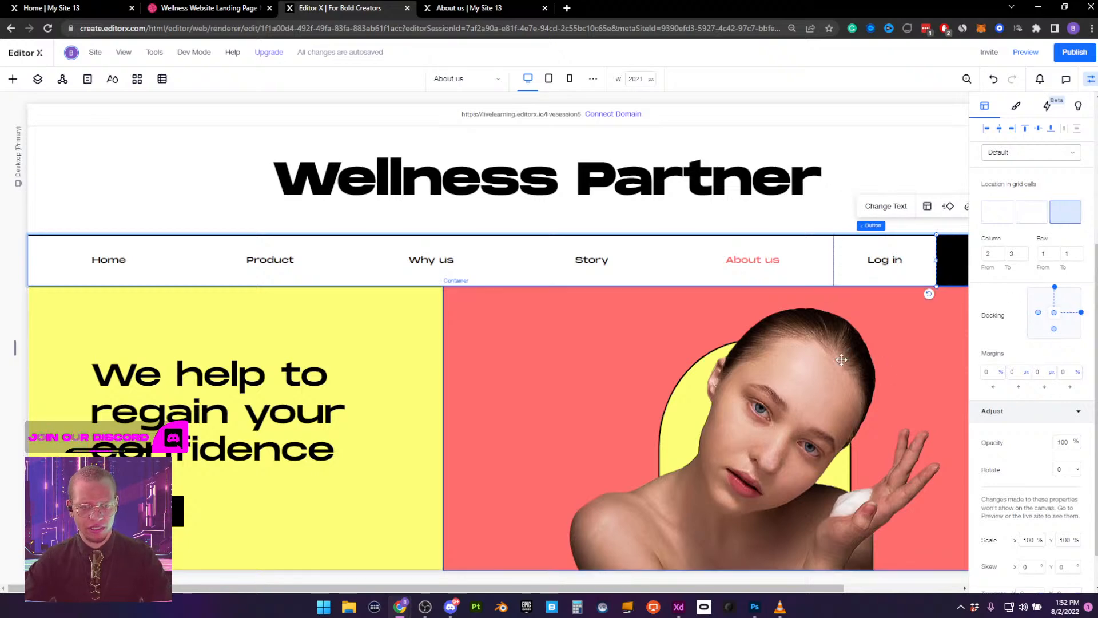
click(801, 257)
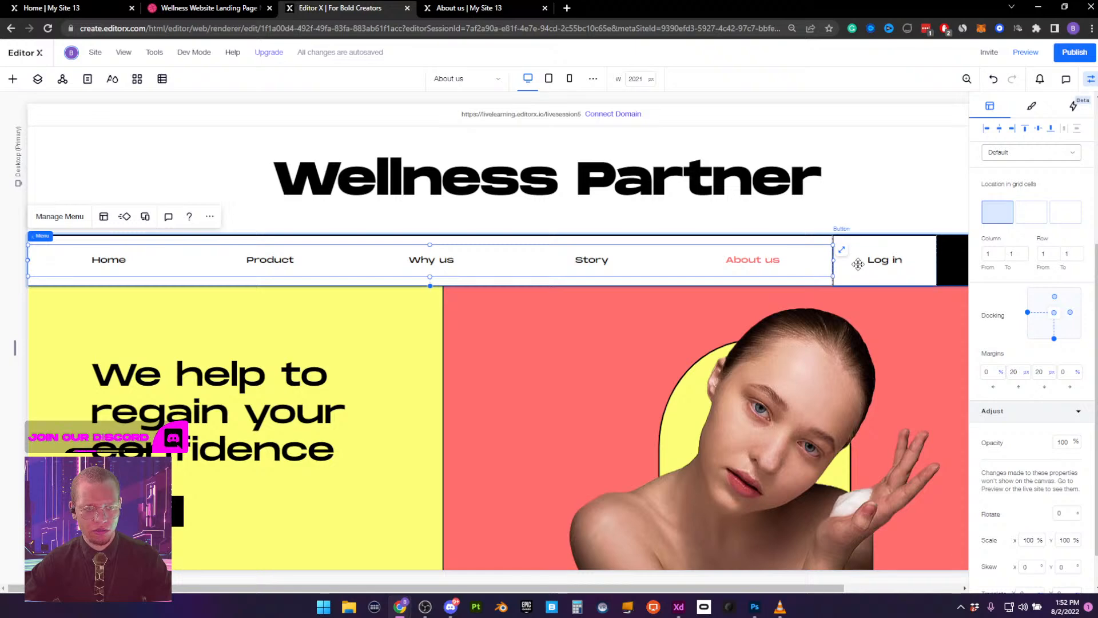
click(858, 263)
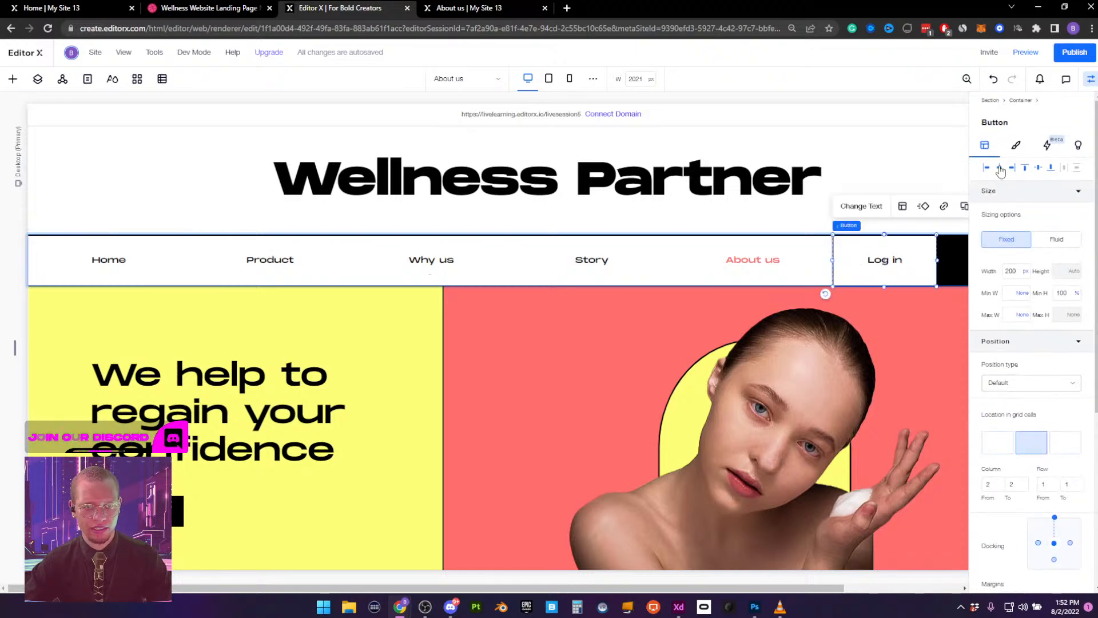
scroll(1032, 357, down, 4)
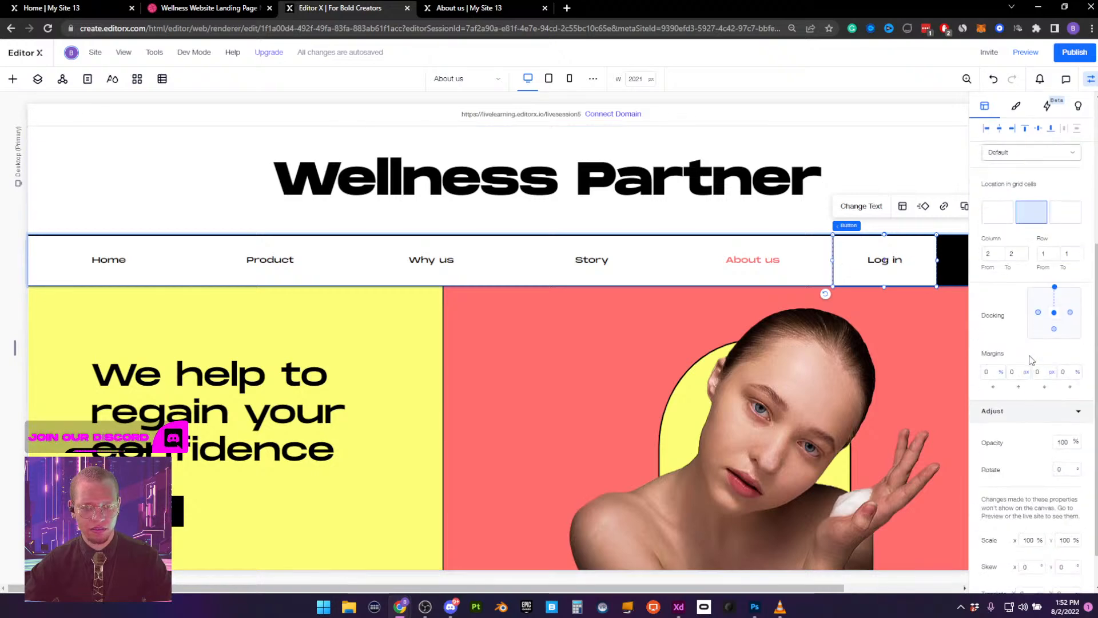
scroll(1019, 359, down, 1)
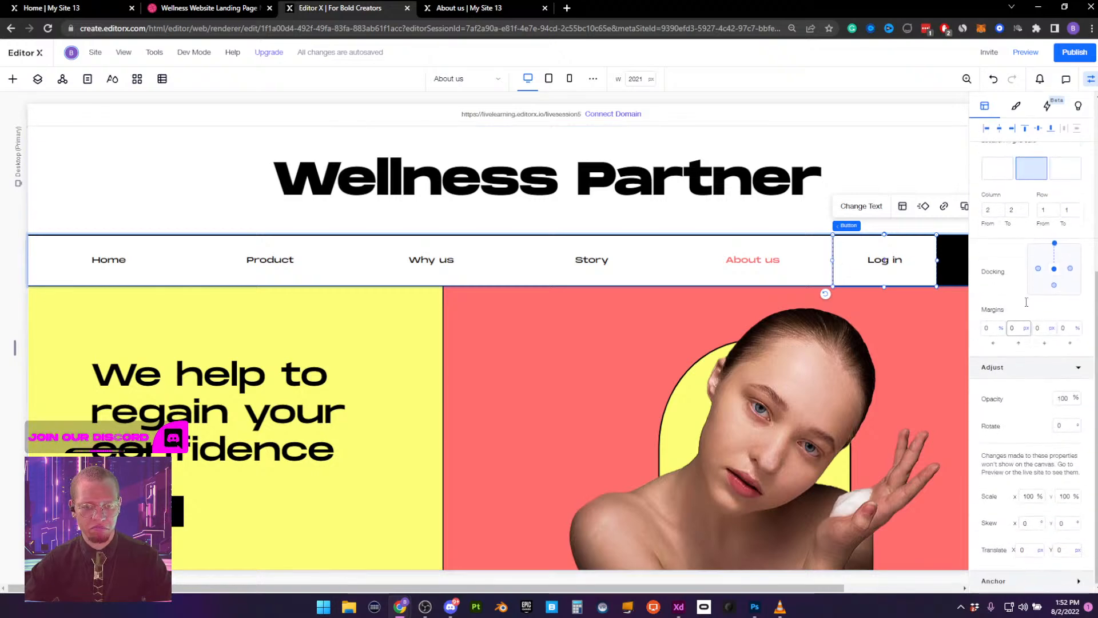
click(1091, 79)
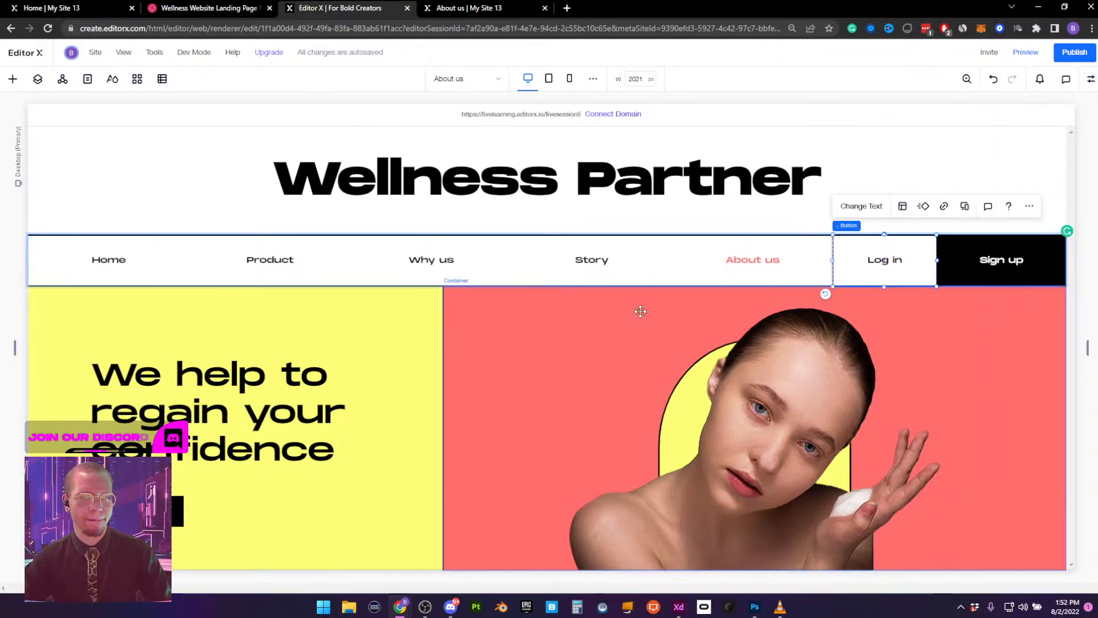
Publish the site and check the About us page on the live site
click(1075, 52)
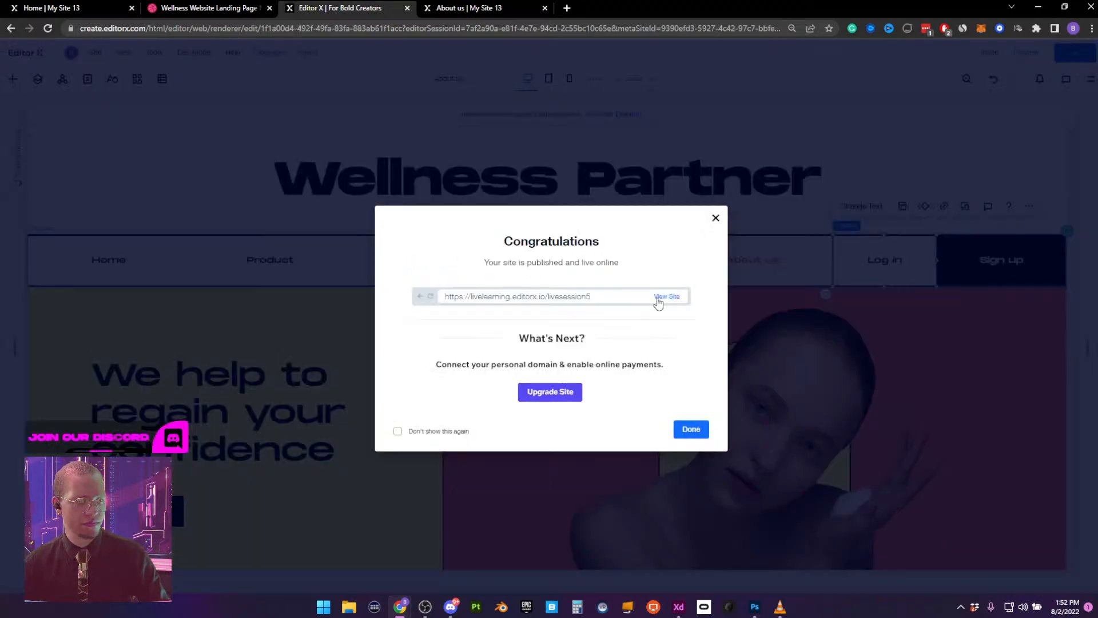
click(657, 299)
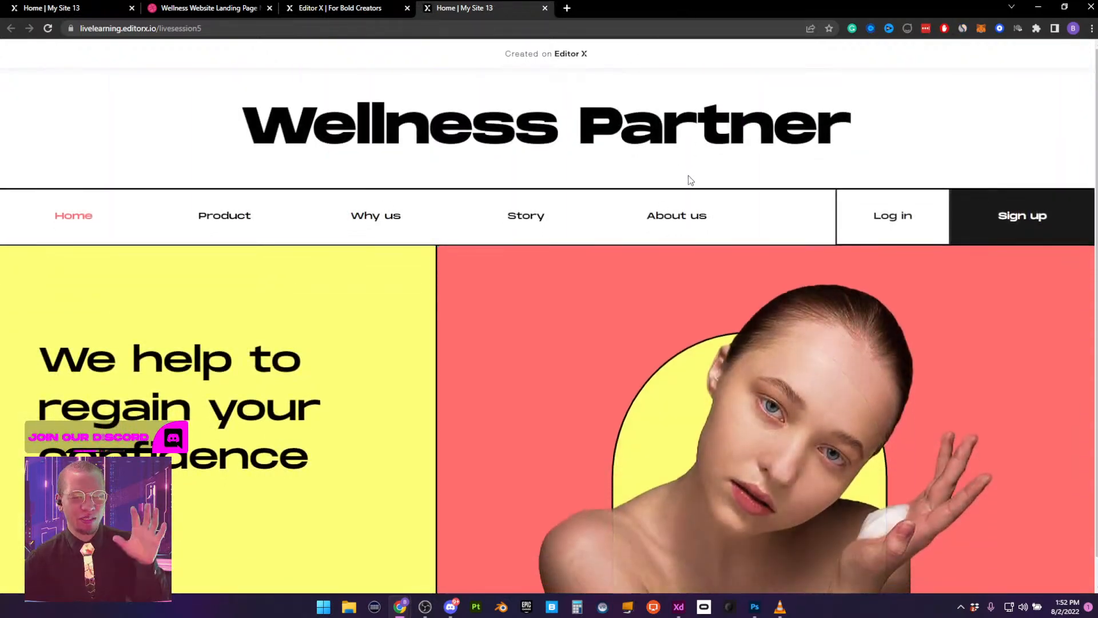
click(675, 221)
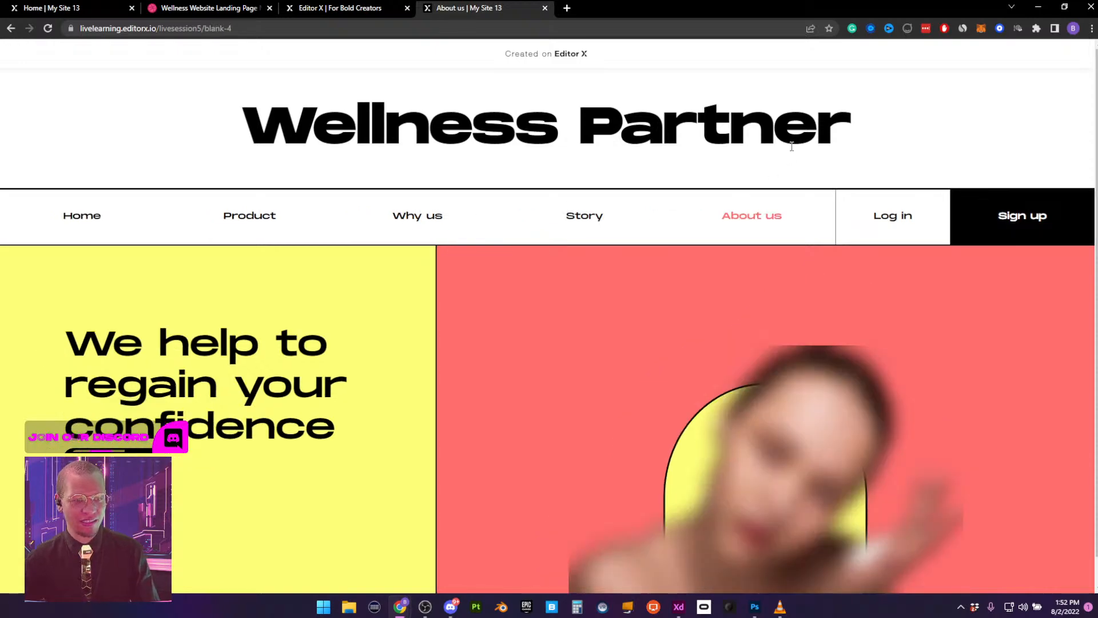
scroll(715, 321, down, 1)
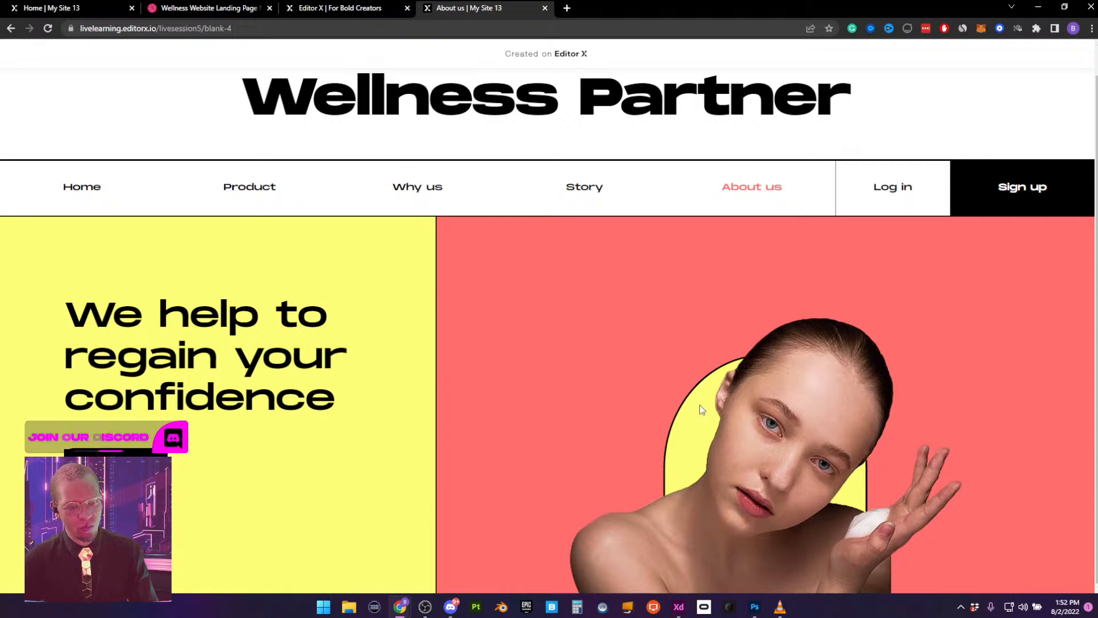
View the Home page on the live site, return to Editor X and open the Home page for editing
click(90, 177)
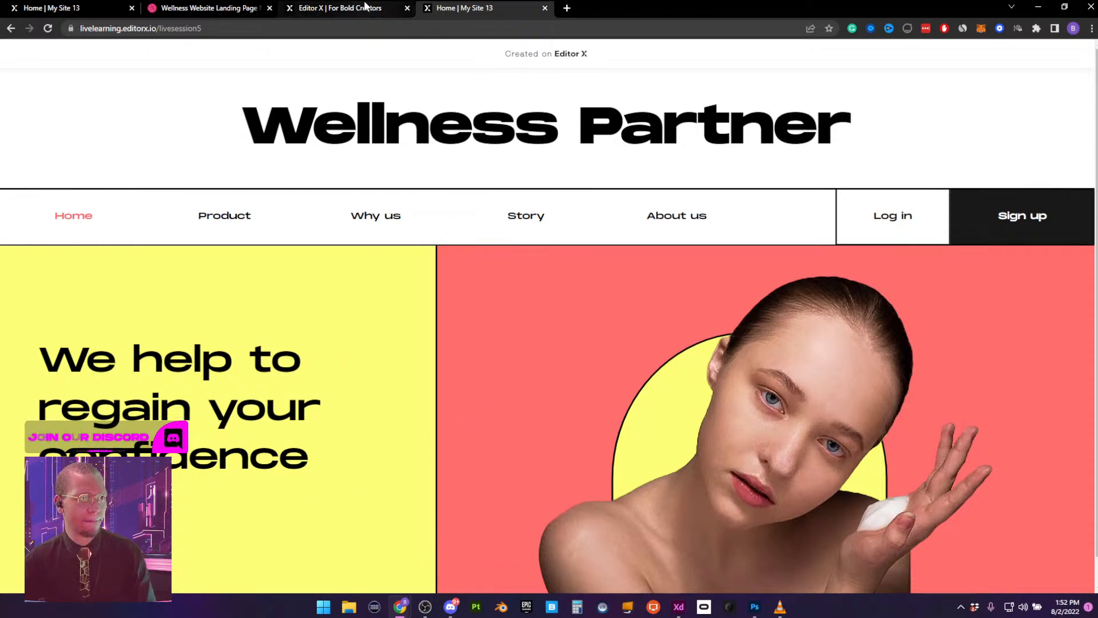
click(341, 8)
click(715, 219)
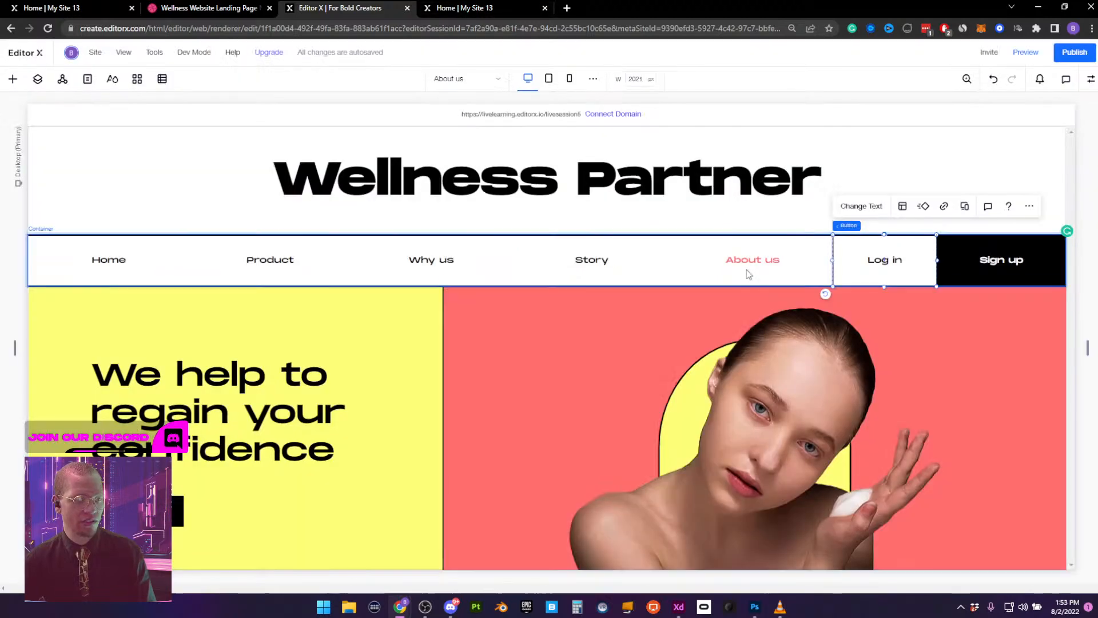
click(767, 417)
click(38, 80)
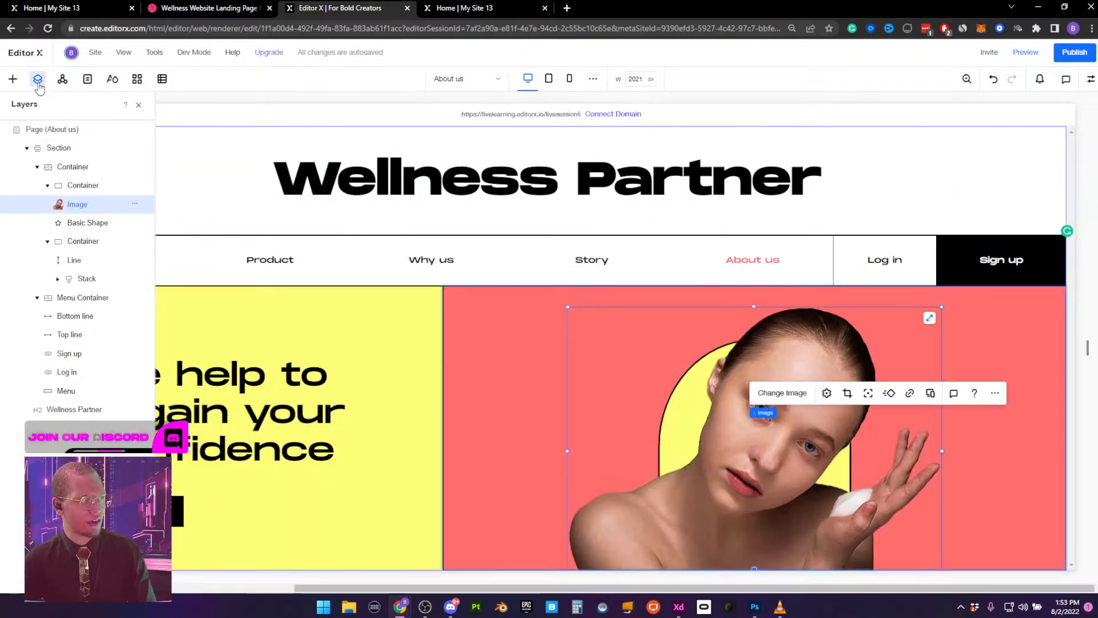
click(88, 80)
click(62, 193)
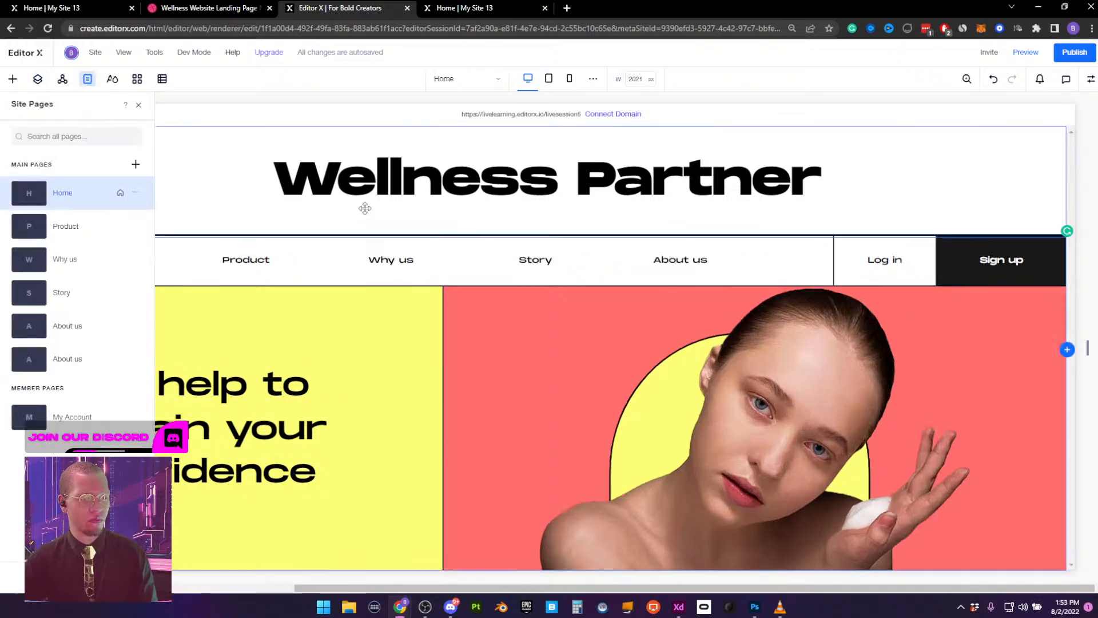
click(138, 105)
Examine the size settings of the Home page's portrait image and of the yellow arch shape behind it
click(818, 427)
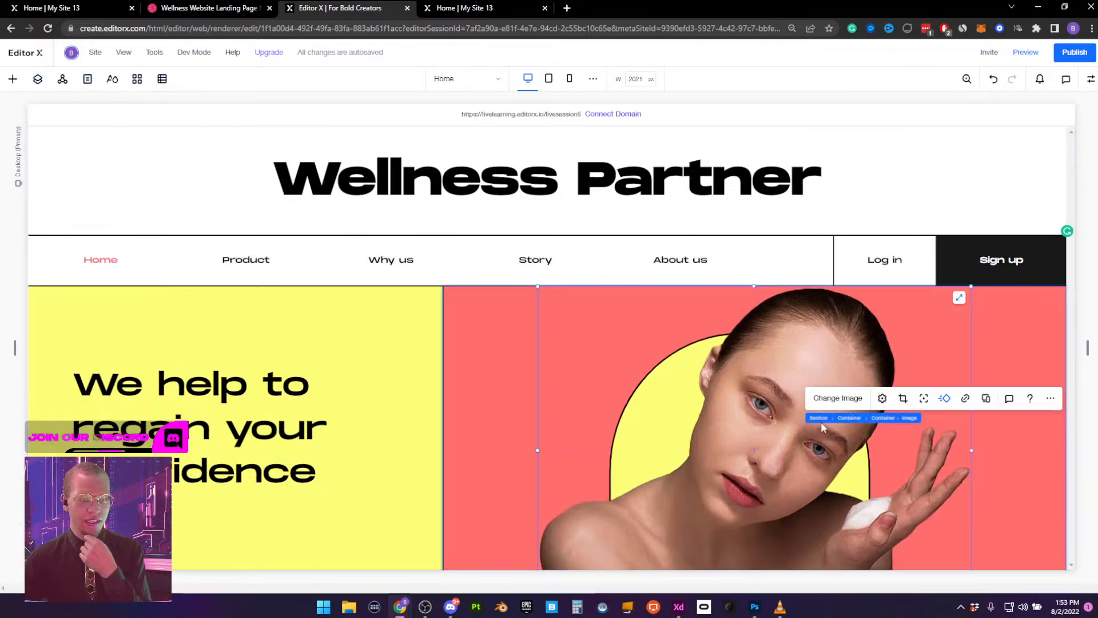
click(1091, 79)
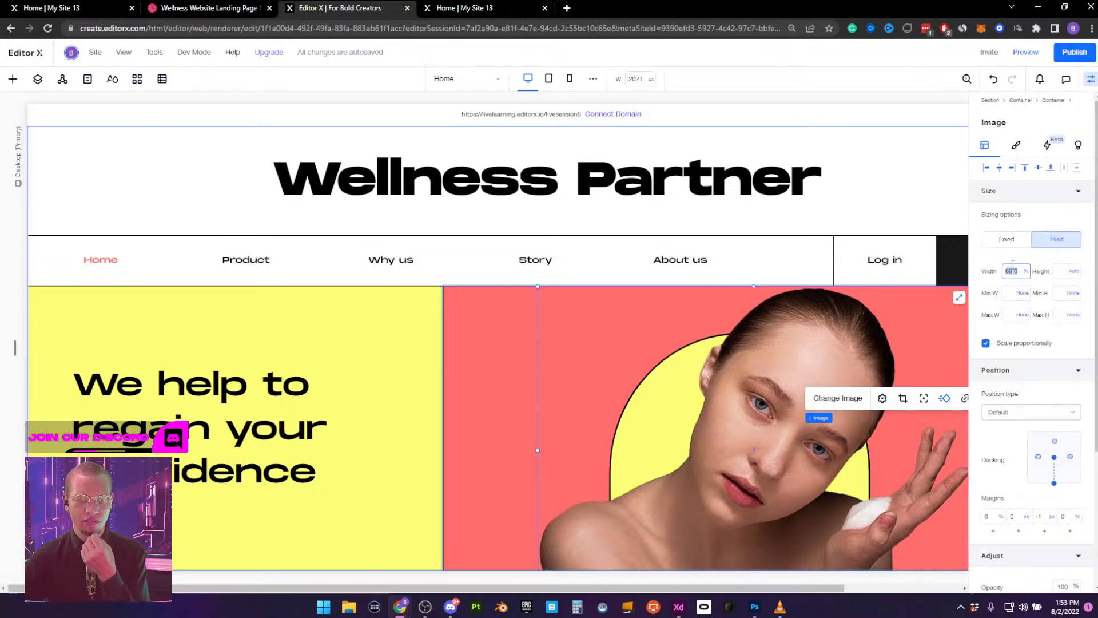
click(1088, 83)
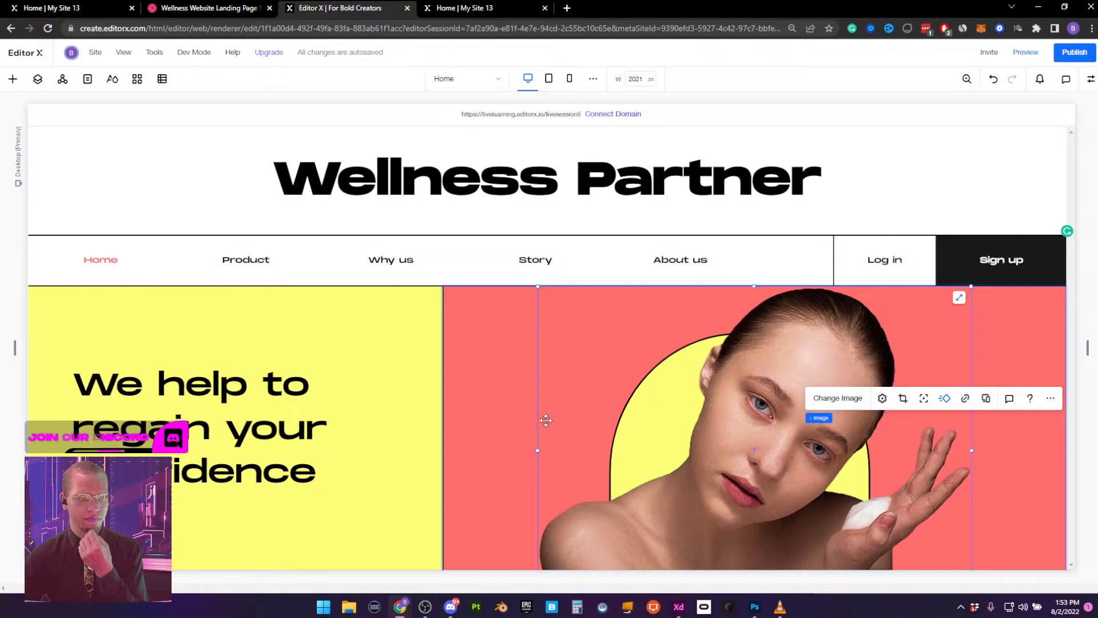
click(38, 79)
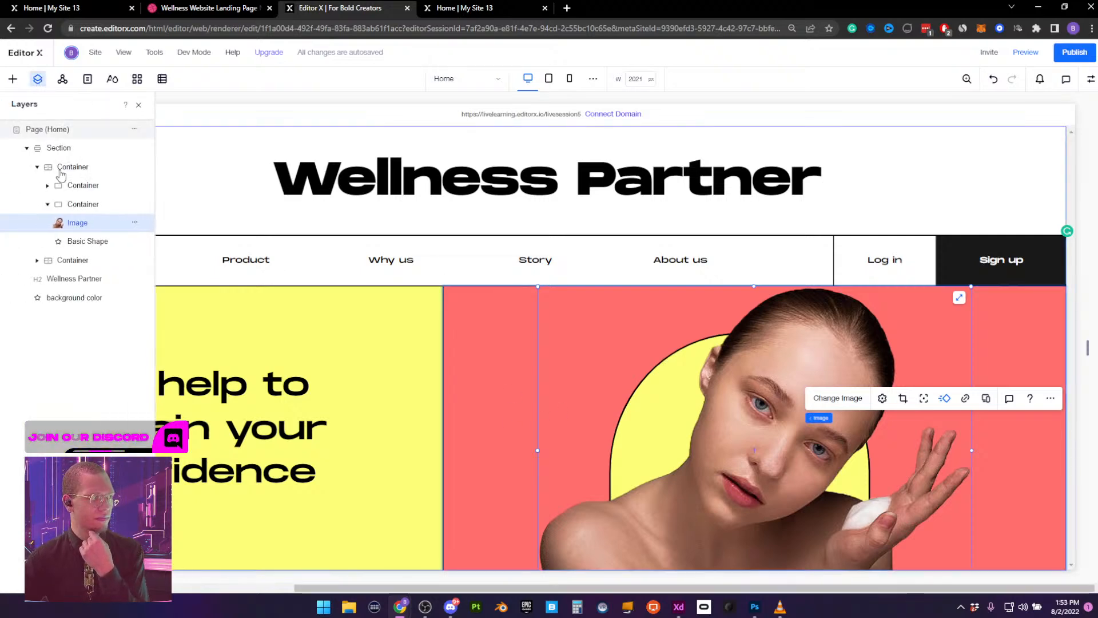
click(86, 241)
click(1088, 83)
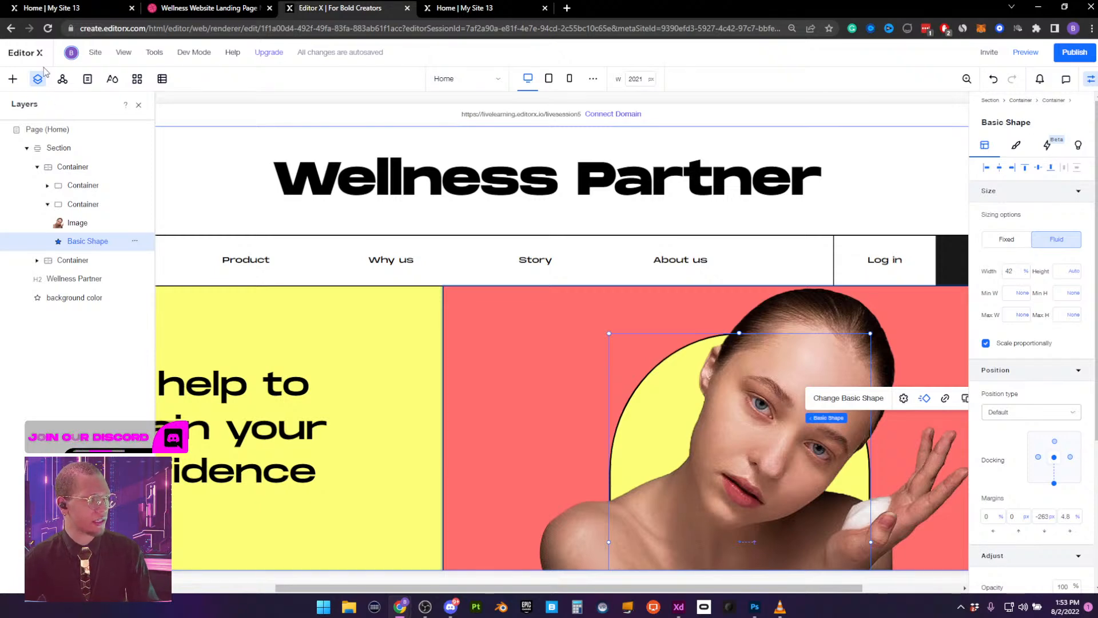
On the second About us page, set the portrait image's width to 70% and its bottom margin to 0 px
click(87, 80)
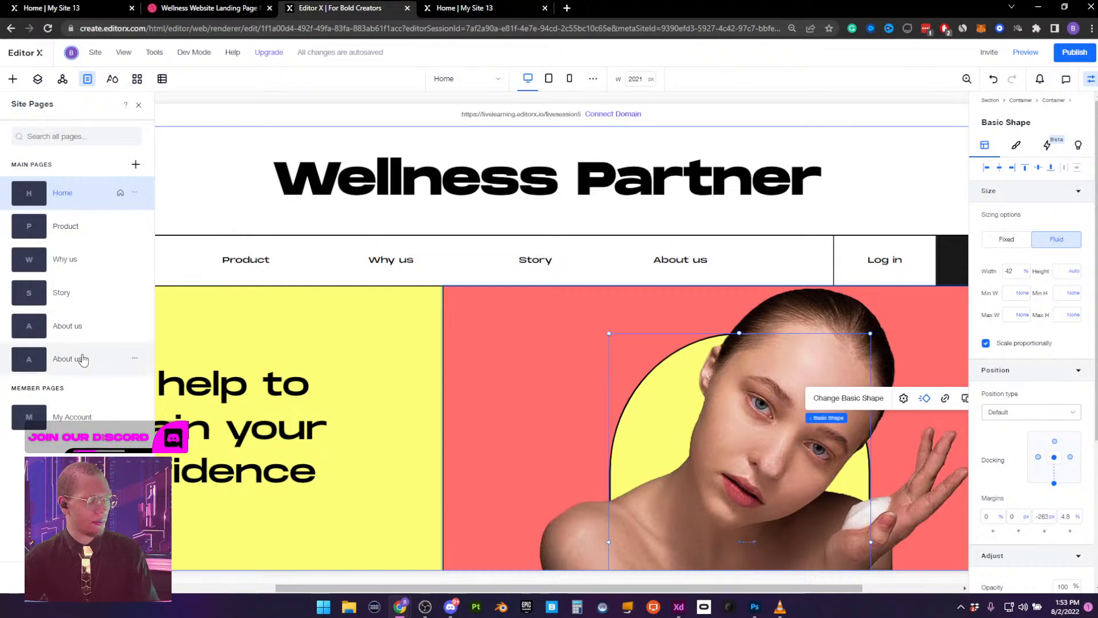
click(83, 360)
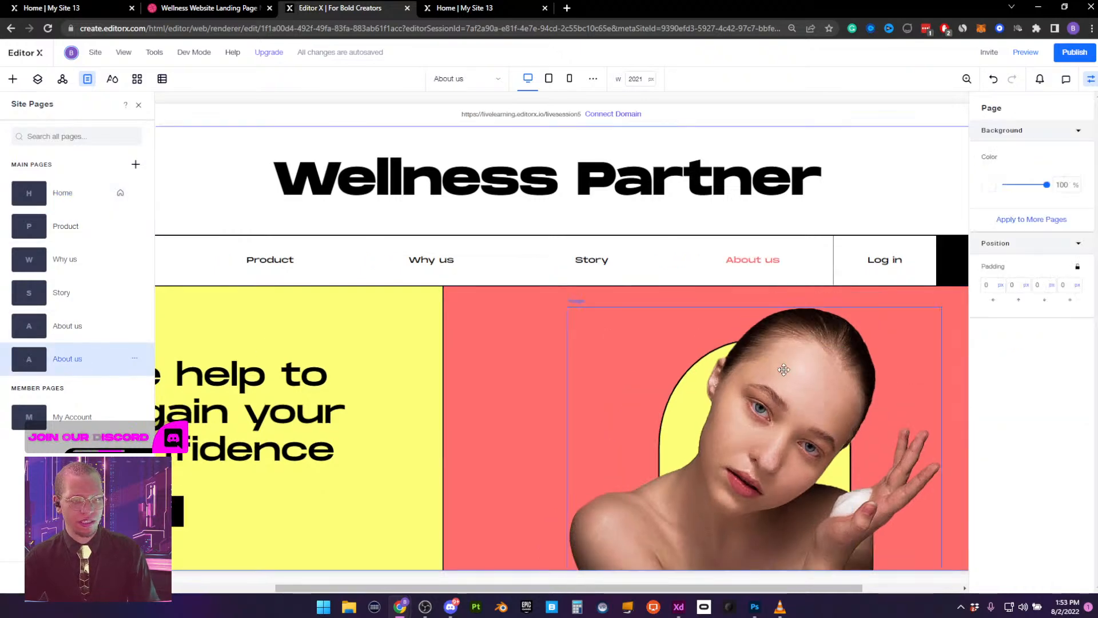
click(784, 369)
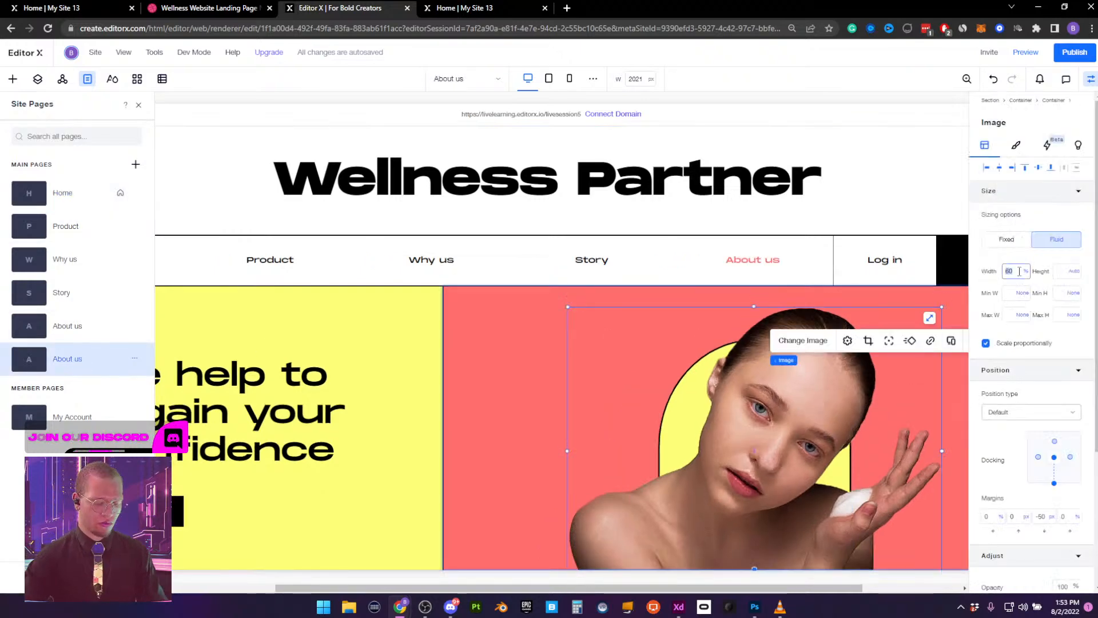
key(Return)
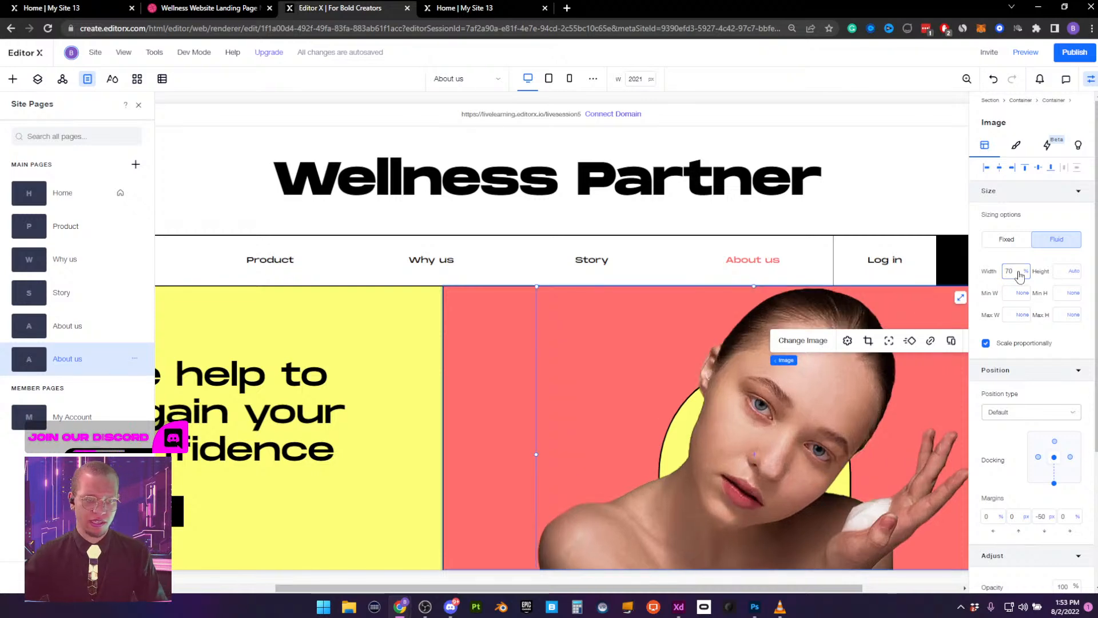
scroll(1030, 346, down, 3)
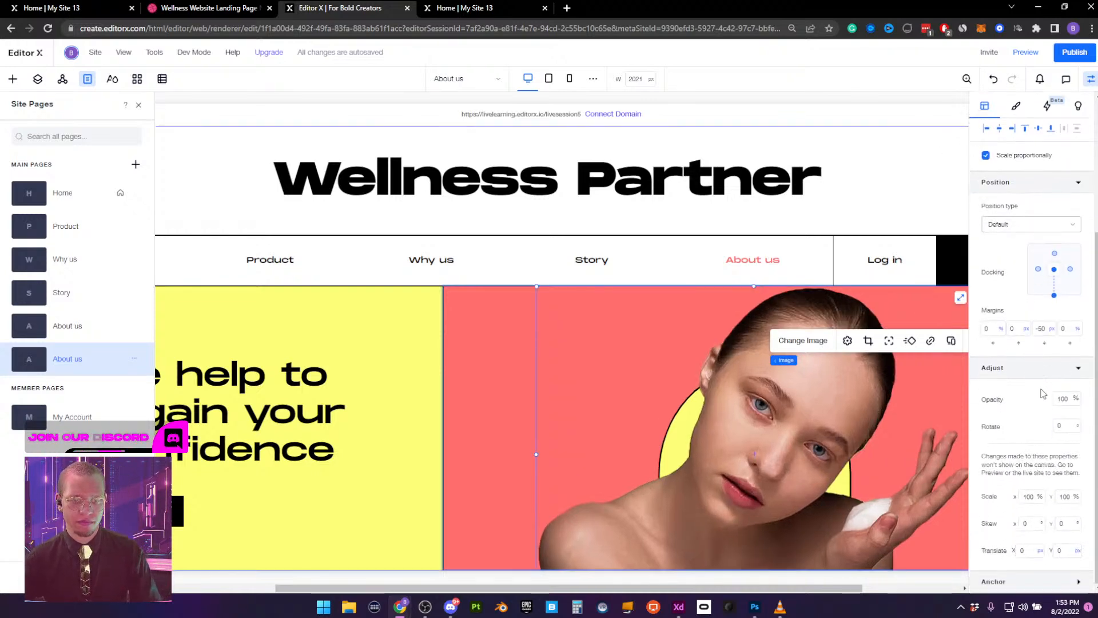
text(0)
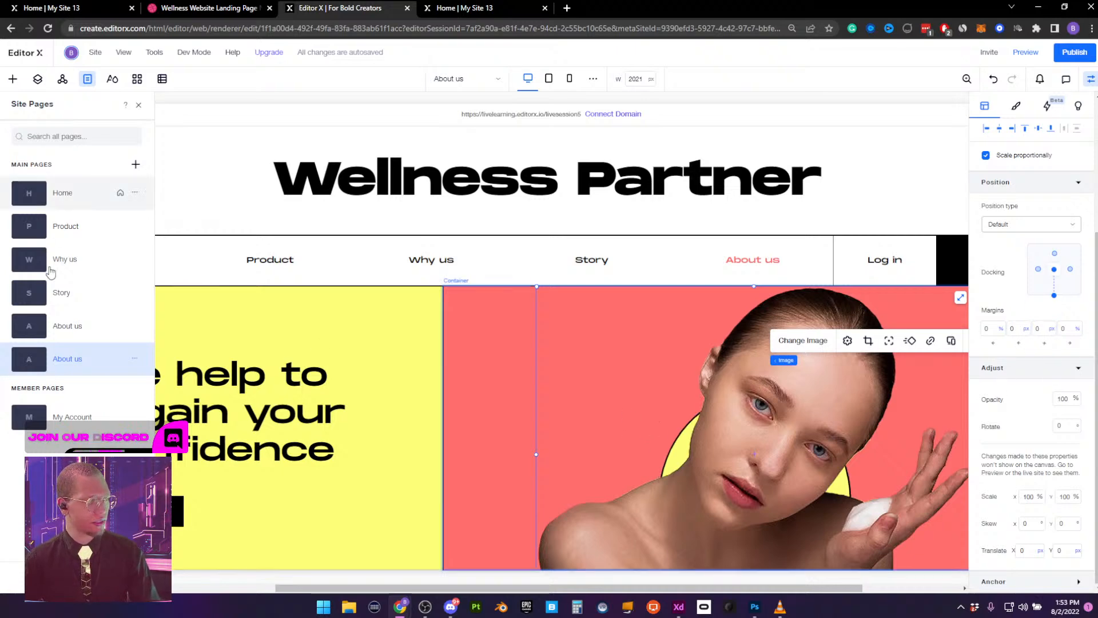
Set the width of the yellow arch shape behind the About us portrait to 40%
click(37, 79)
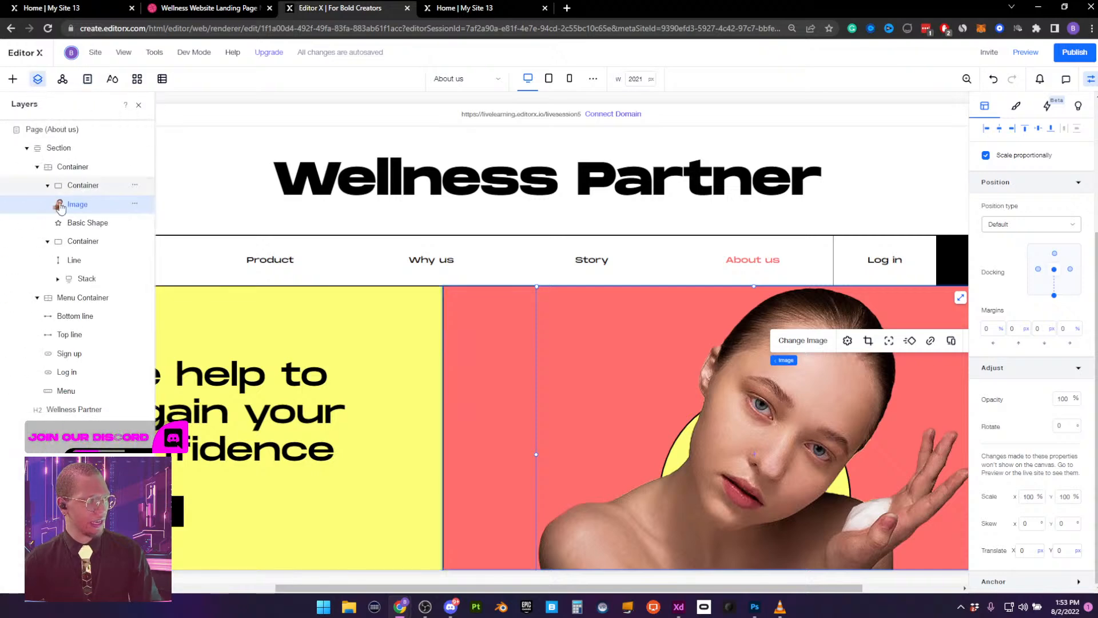
click(86, 222)
scroll(1010, 294, up, 2)
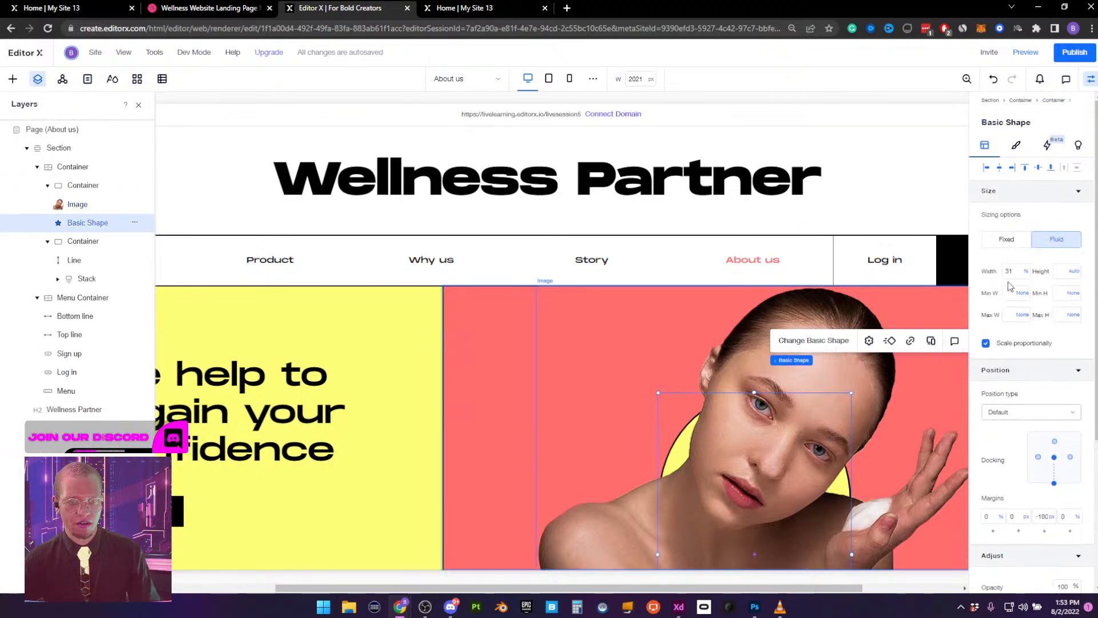
click(1011, 272)
text(4)
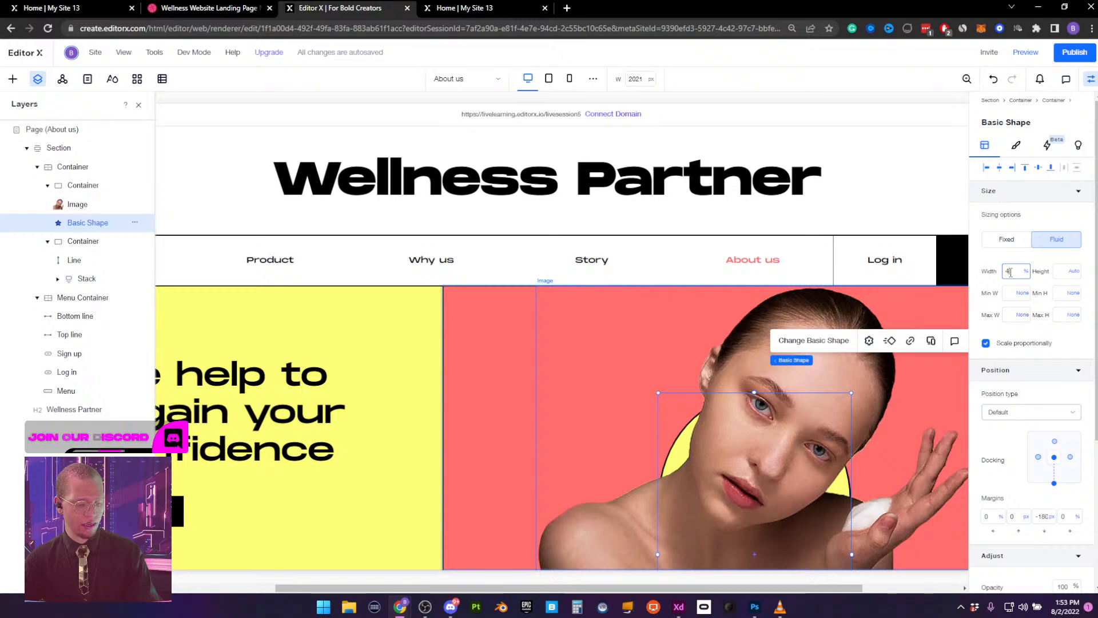
text(0)
key(Return)
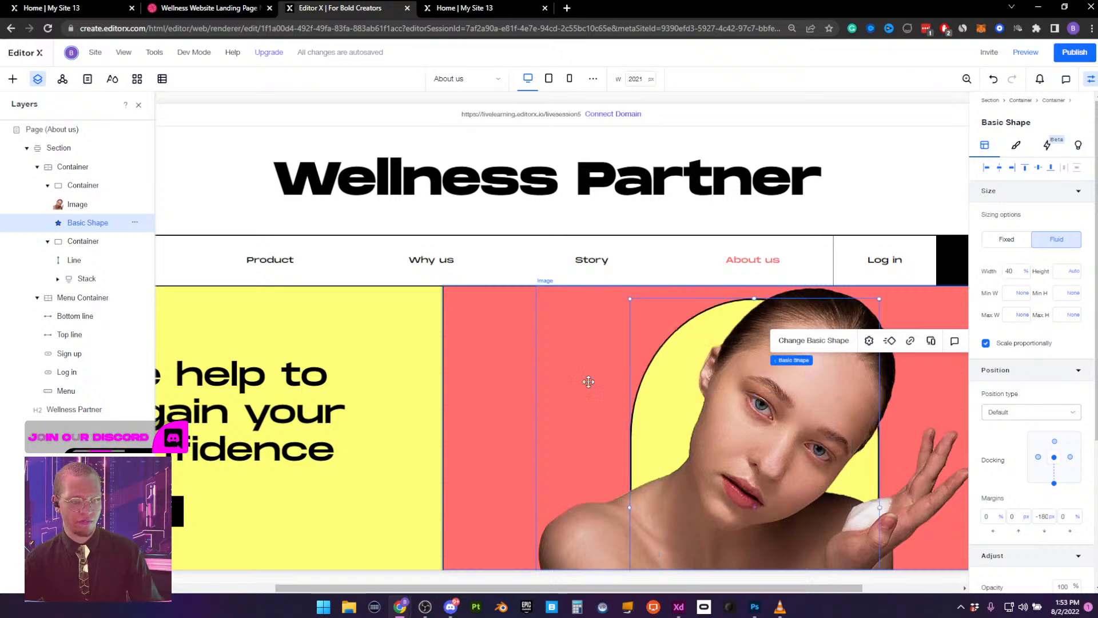
Preview the About us page briefly, return to editing and publish the site
click(1018, 54)
click(1021, 53)
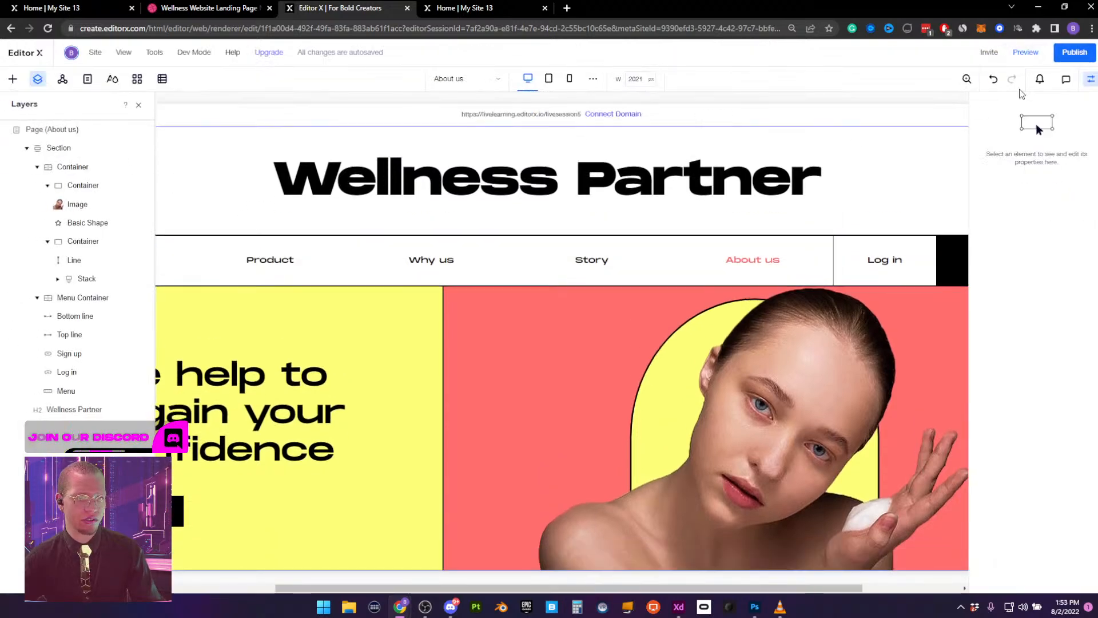
click(1070, 57)
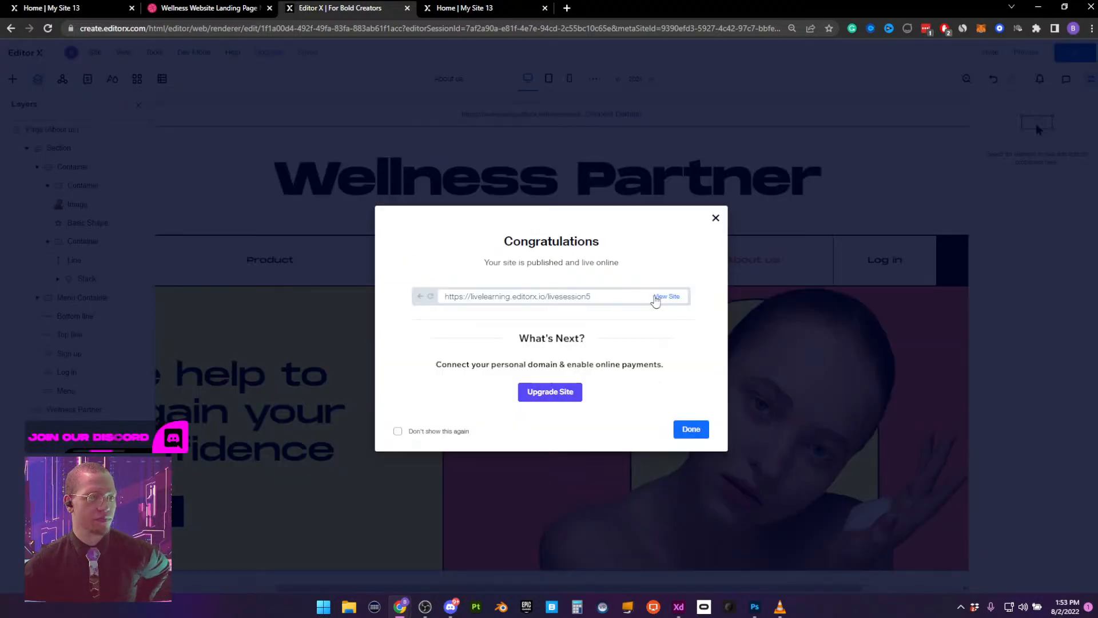
View the published site and check the About us page's portrait, arch and navigation hover effects
click(657, 297)
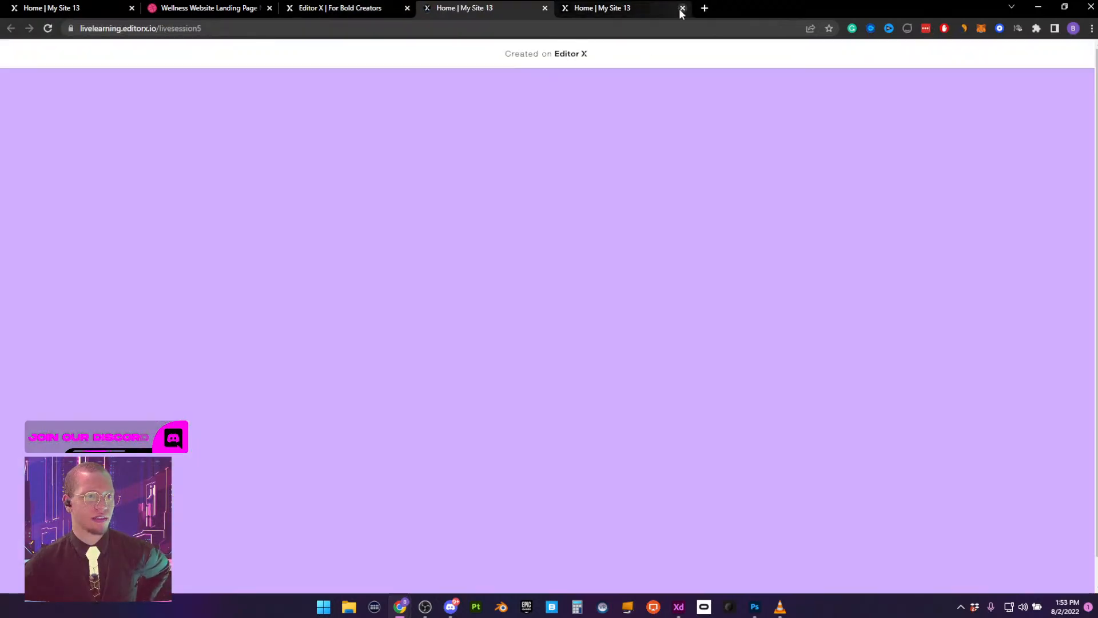
click(680, 8)
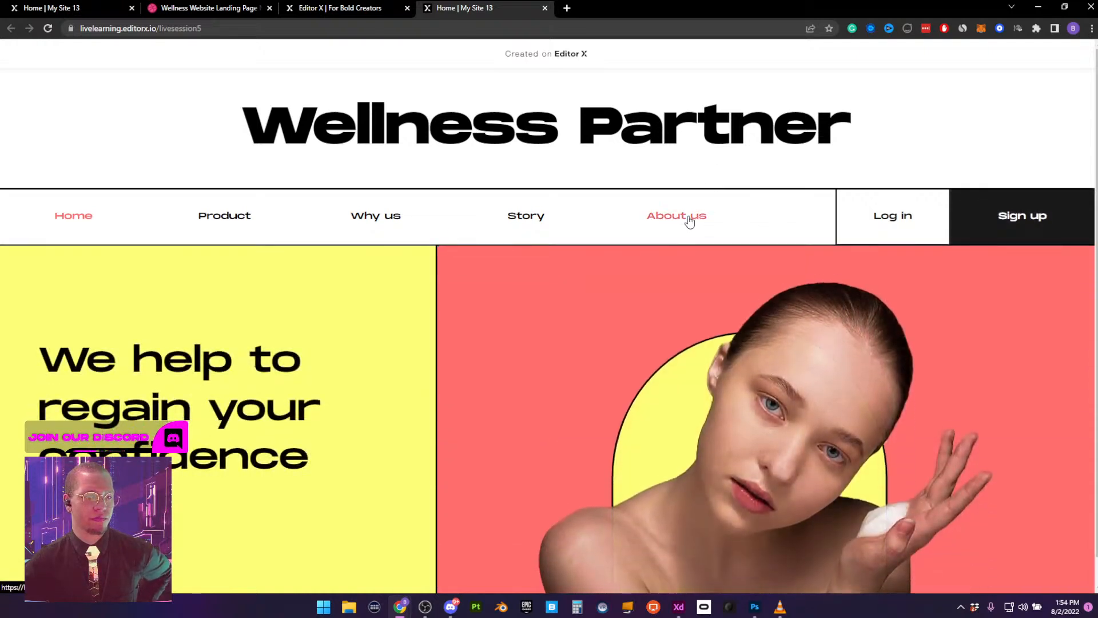
click(689, 220)
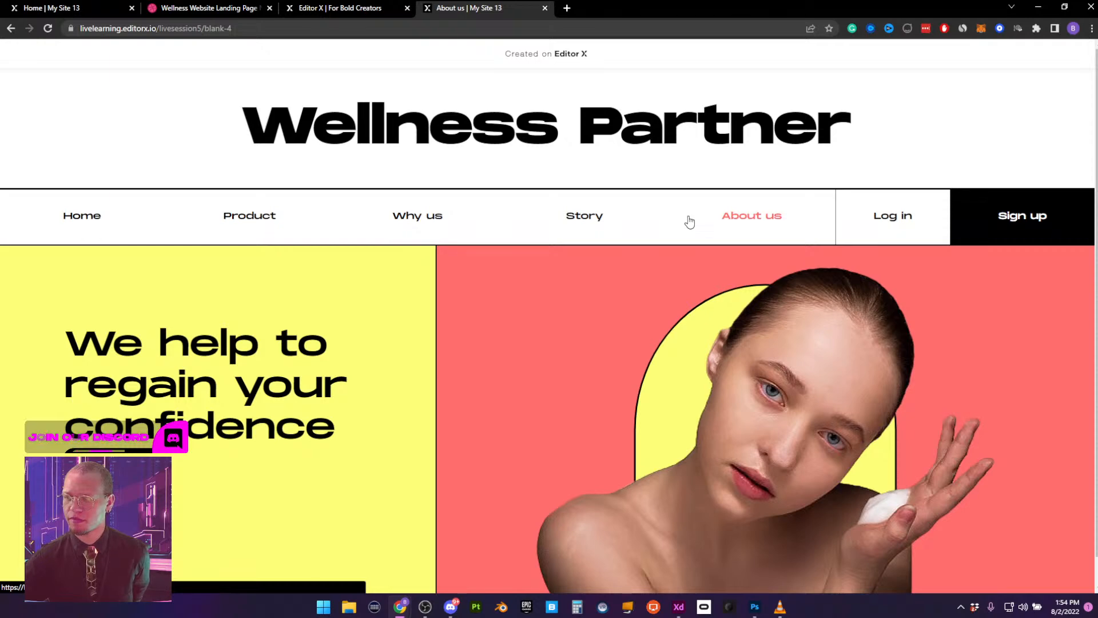
scroll(714, 341, down, 1)
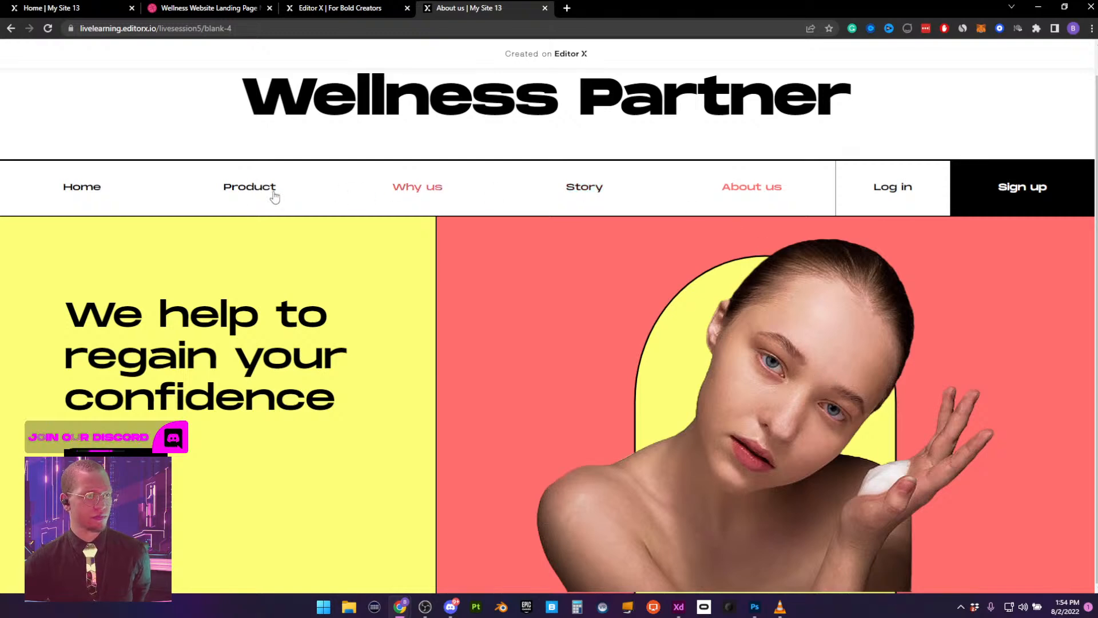
scroll(807, 307, up, 1)
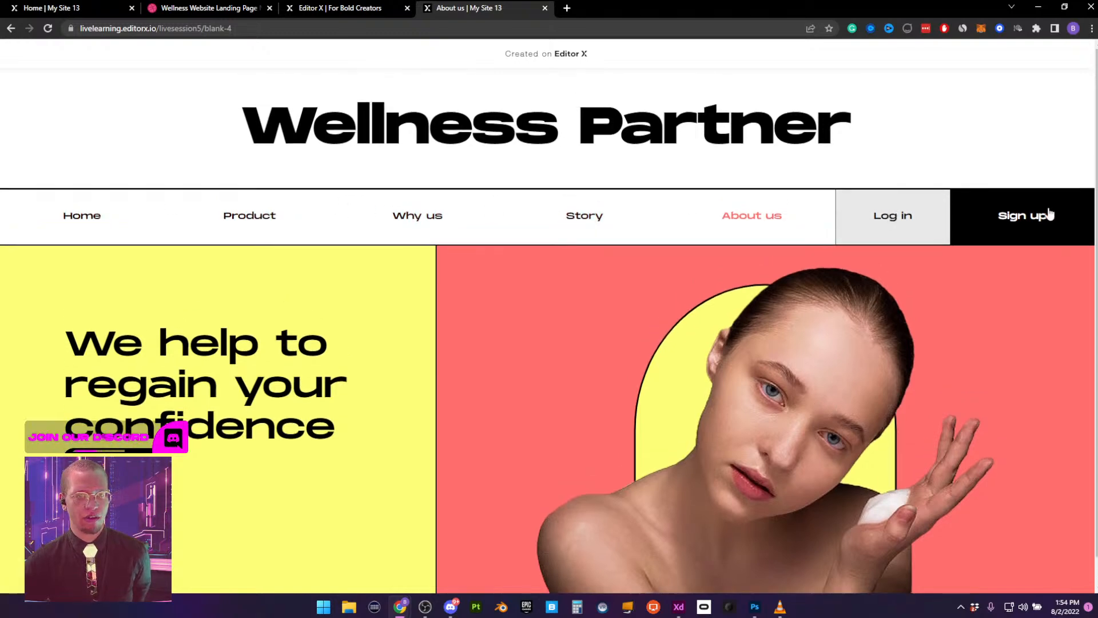
scroll(728, 347, down, 1)
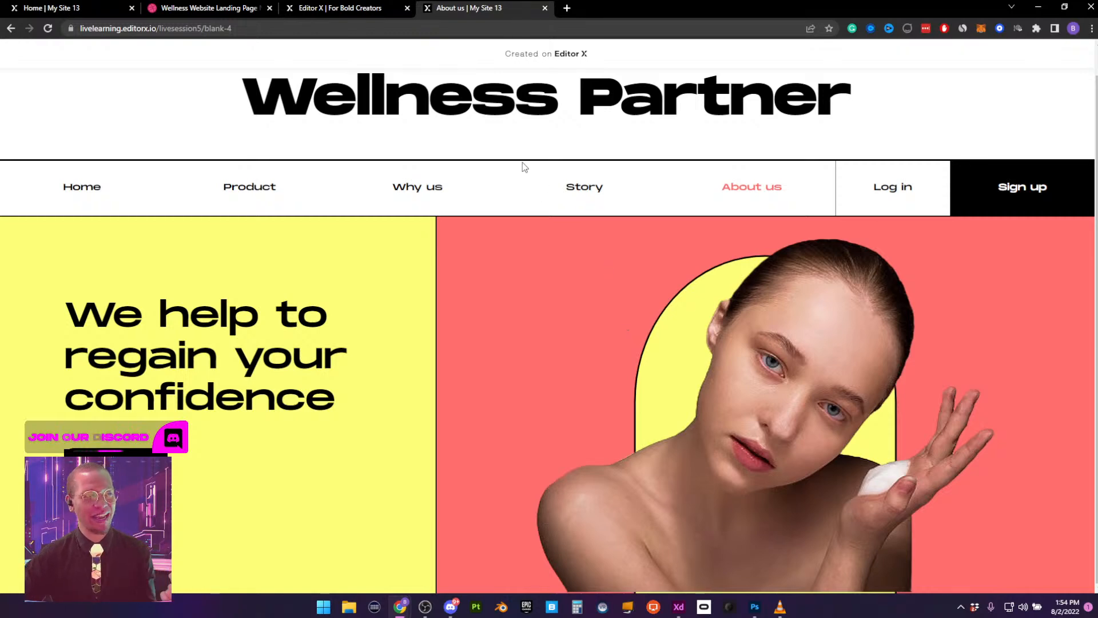
Clear the publish dialog and open side panels in the editor, and review the Home page on the live site
click(372, 6)
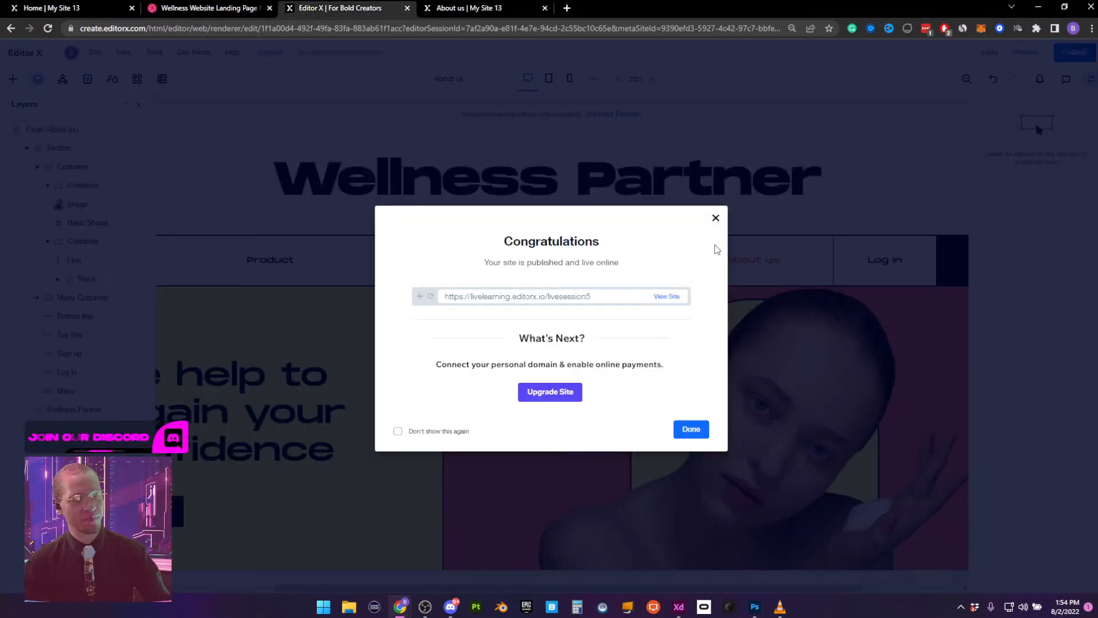
click(715, 218)
click(138, 105)
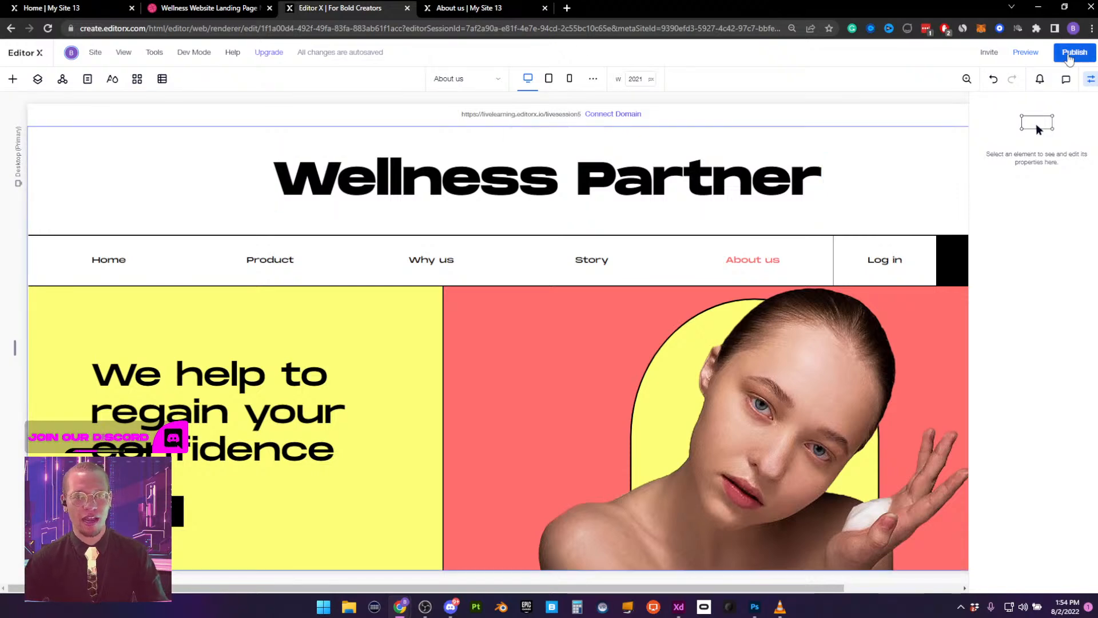
click(1091, 79)
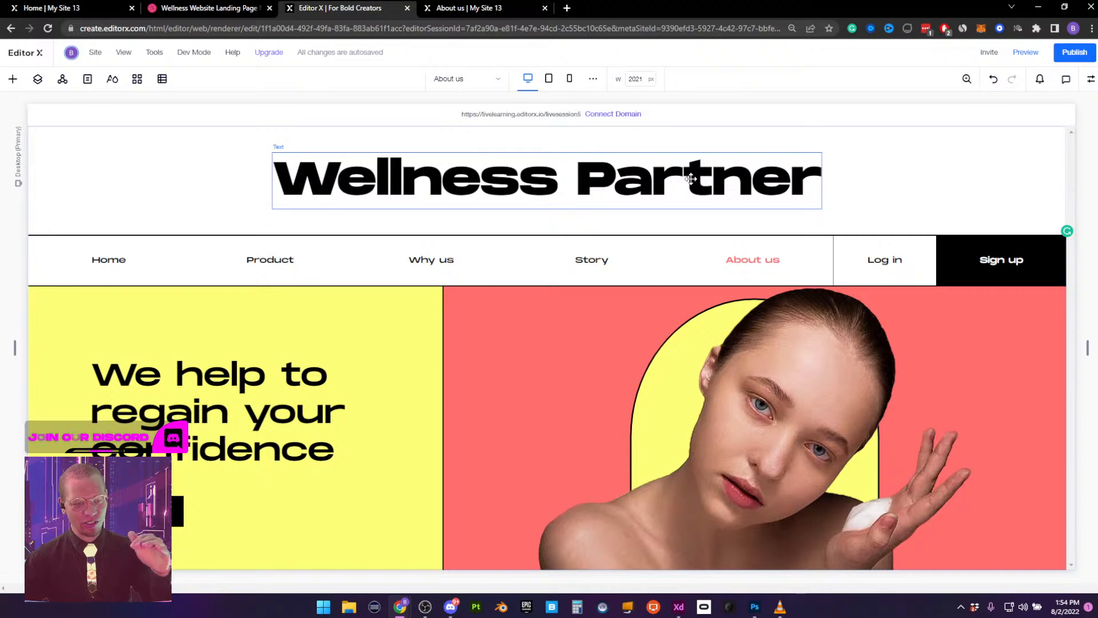
click(461, 9)
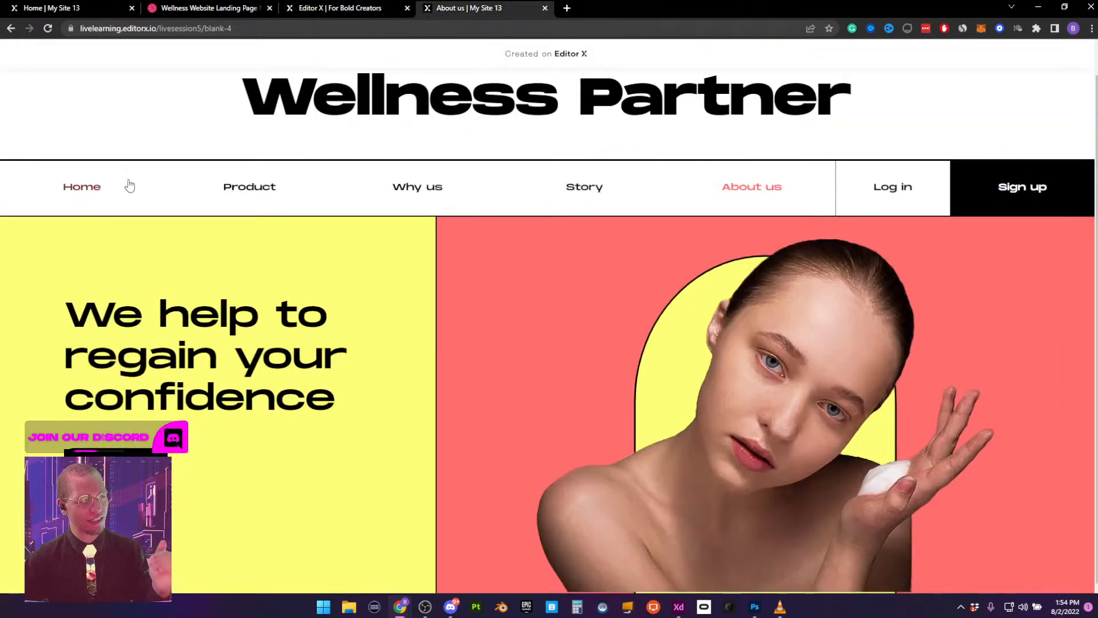
click(100, 187)
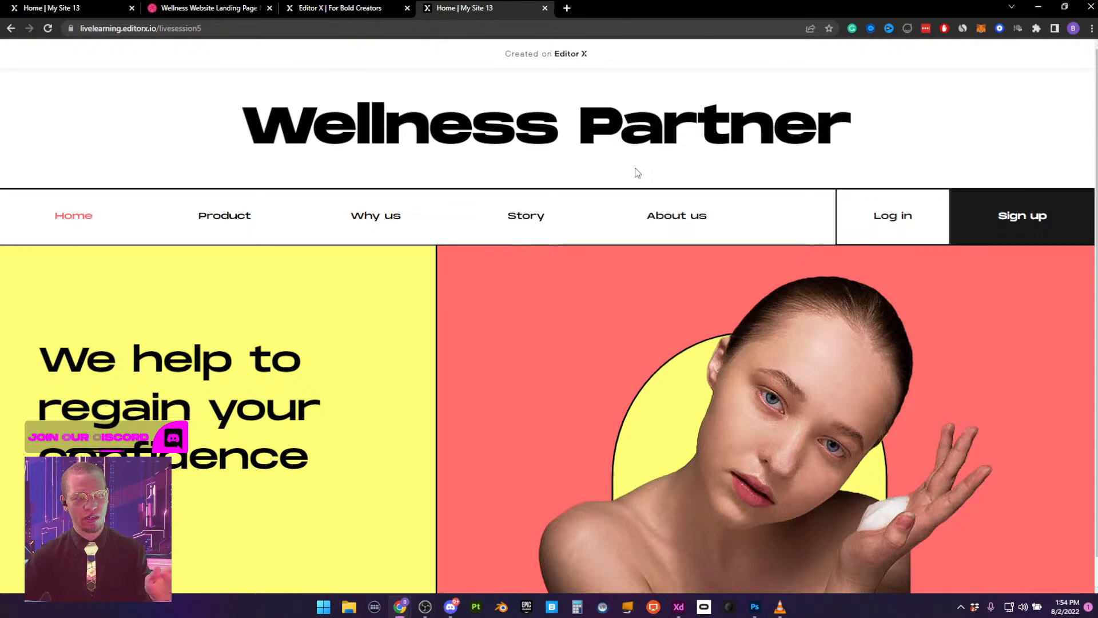
Give the Wellness Partner title on the About us page a Float-In animation from bottom, playing only the first time, and preview it
click(354, 8)
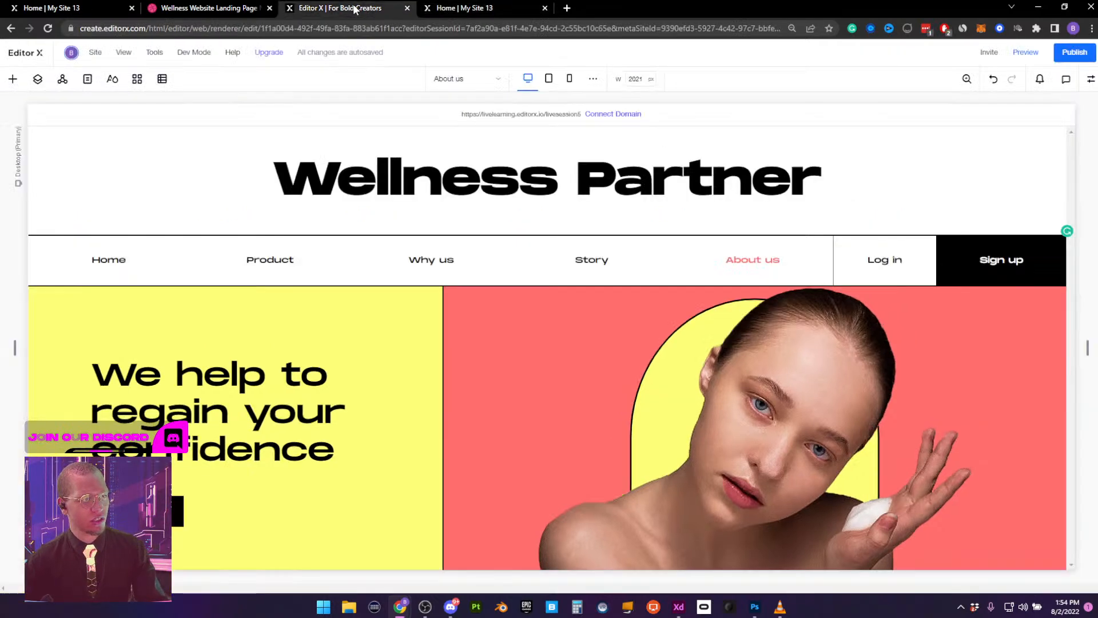
click(452, 171)
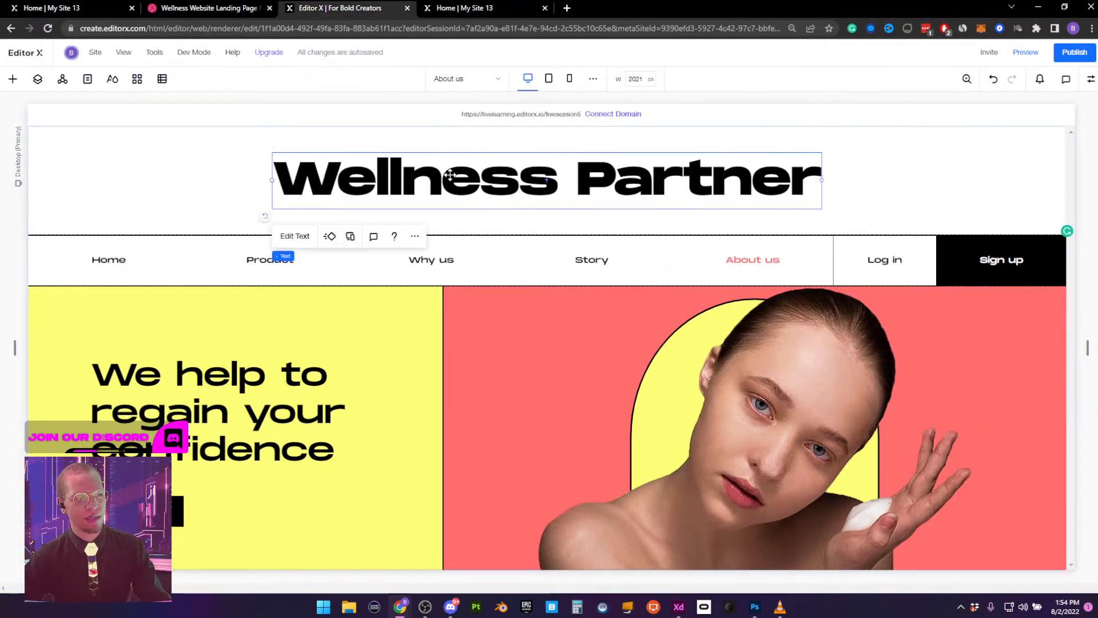
click(329, 237)
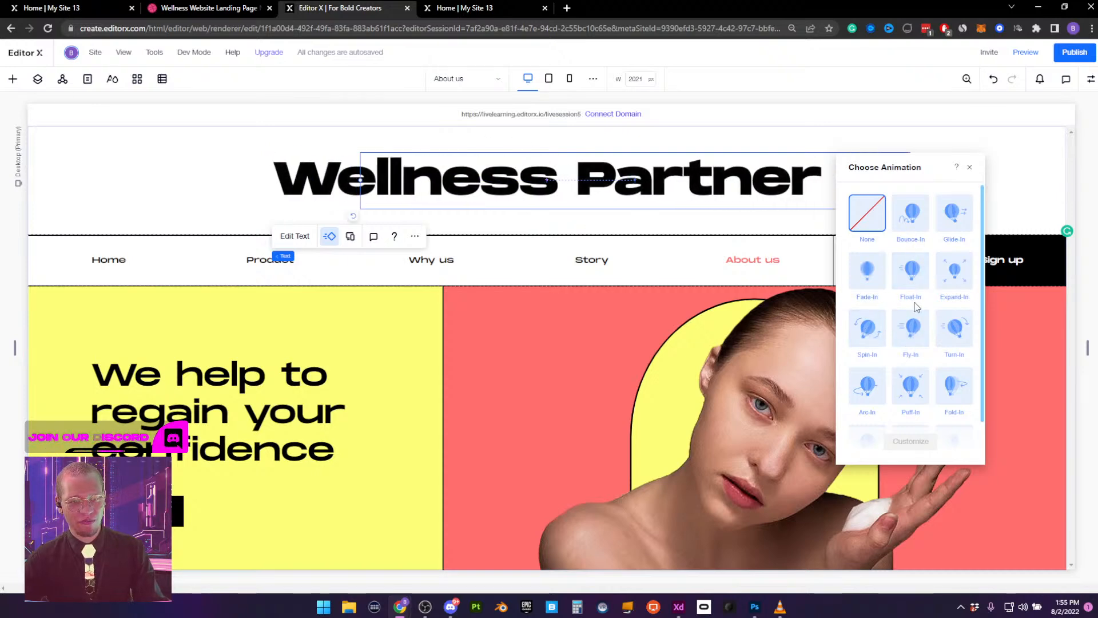
click(912, 273)
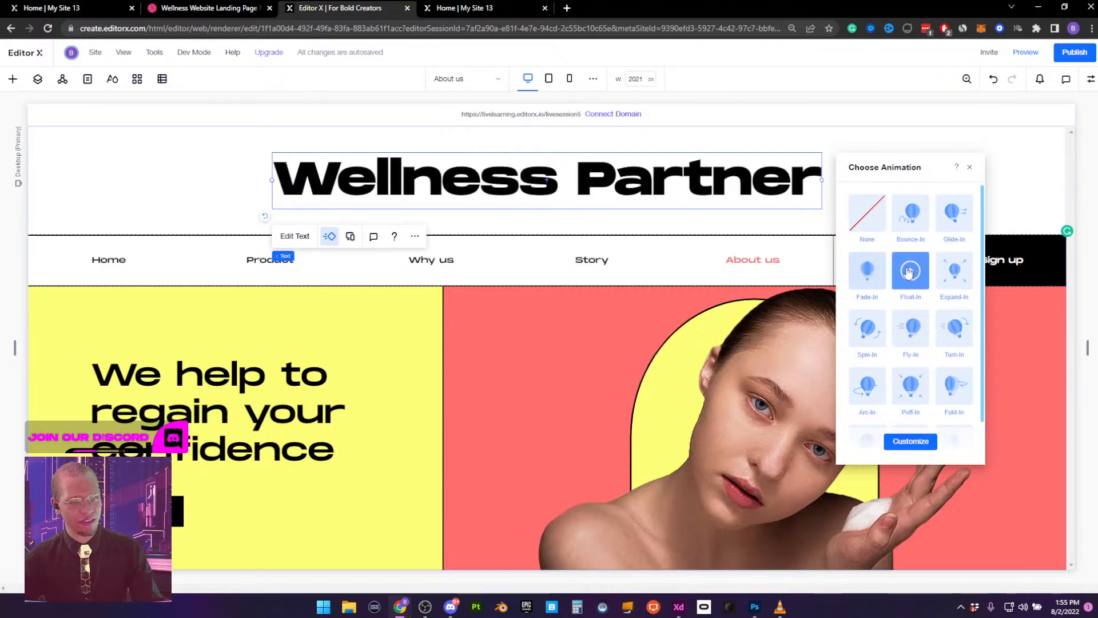
click(910, 442)
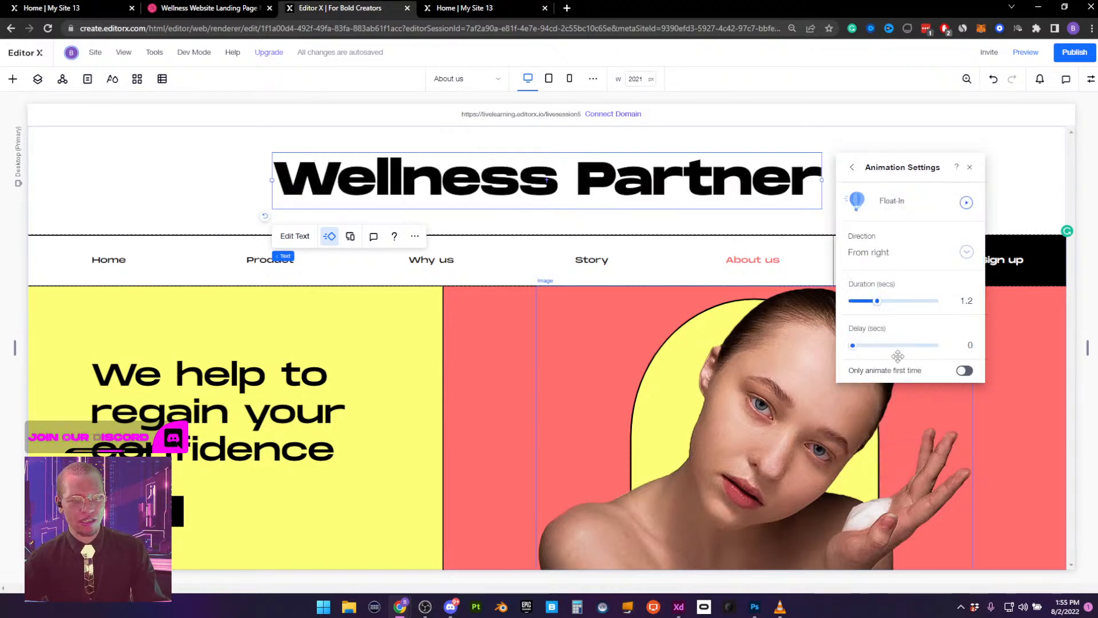
click(895, 253)
click(894, 273)
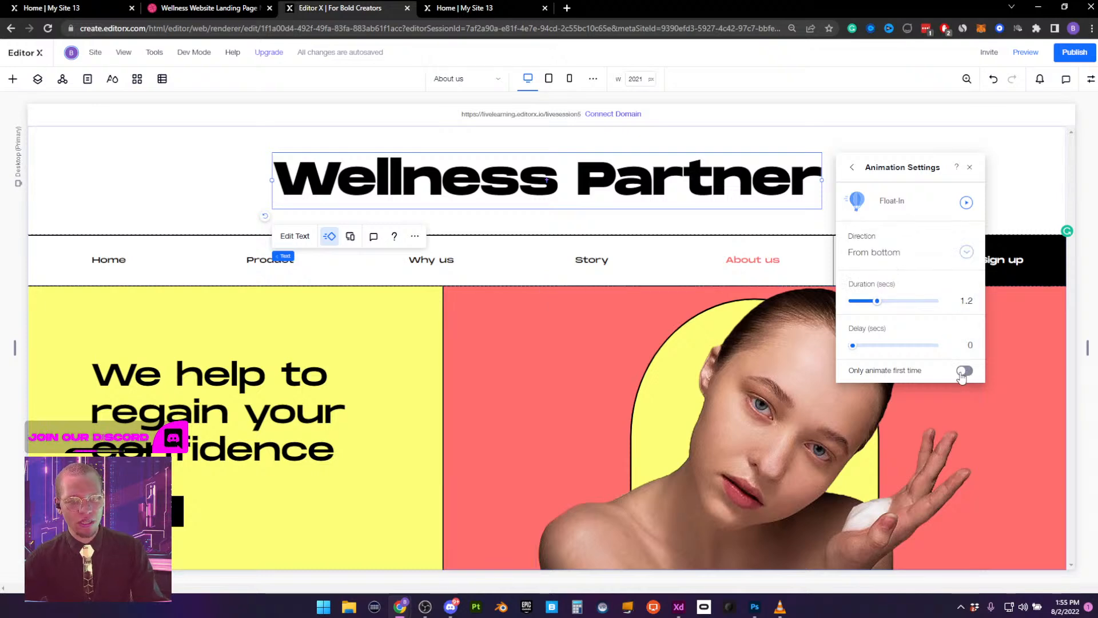
click(967, 202)
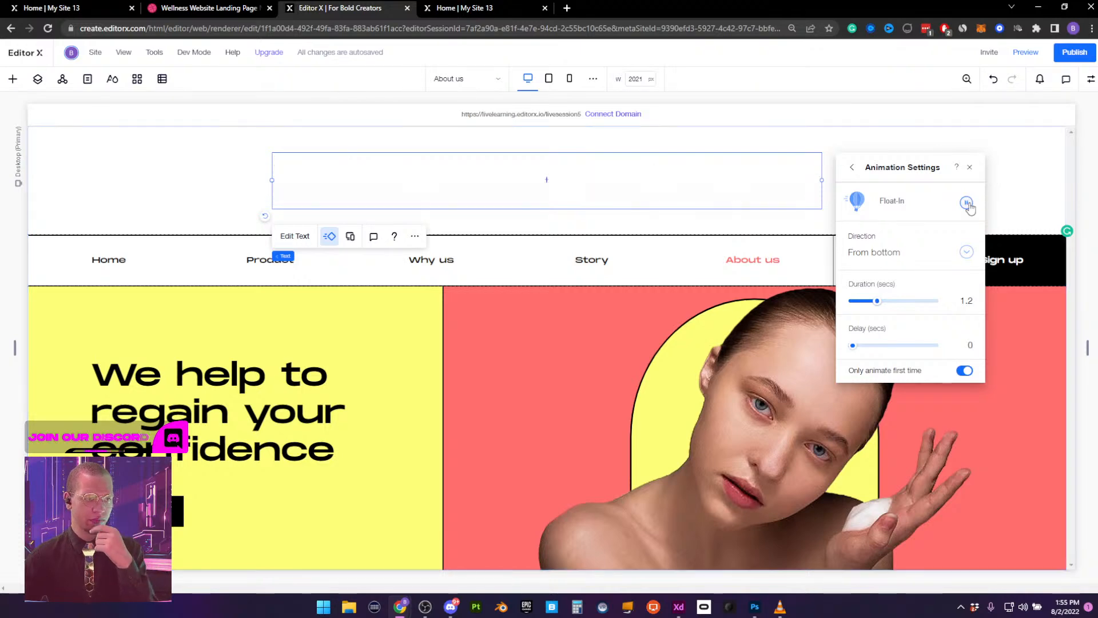
click(972, 167)
Reload the live Home page and watch how its title, menu and hero section animate in, then return to the editor
click(240, 266)
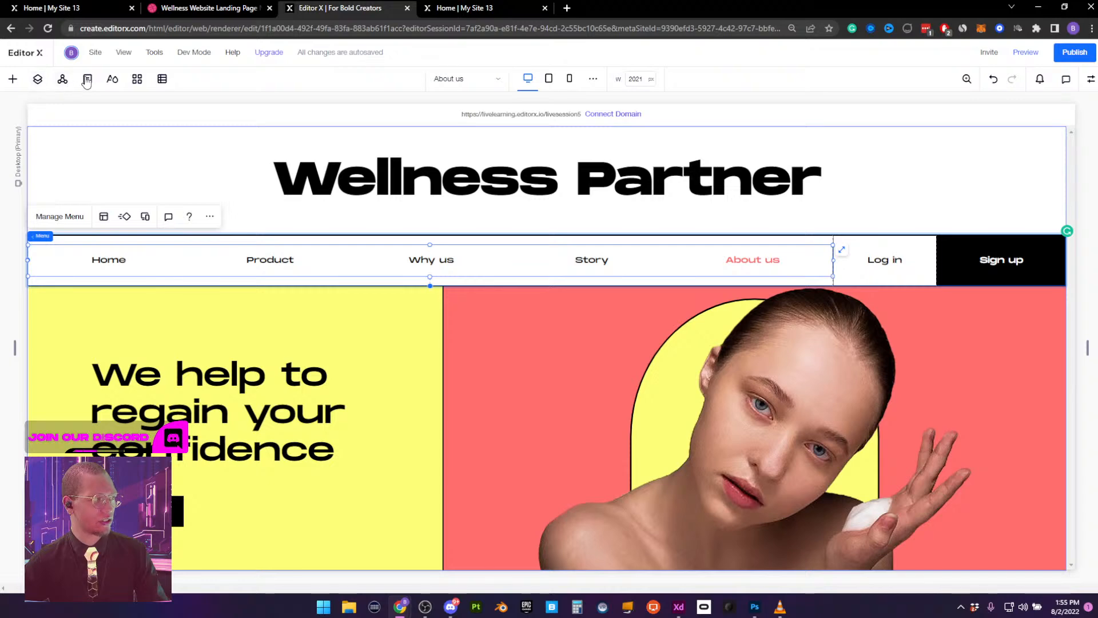
click(64, 8)
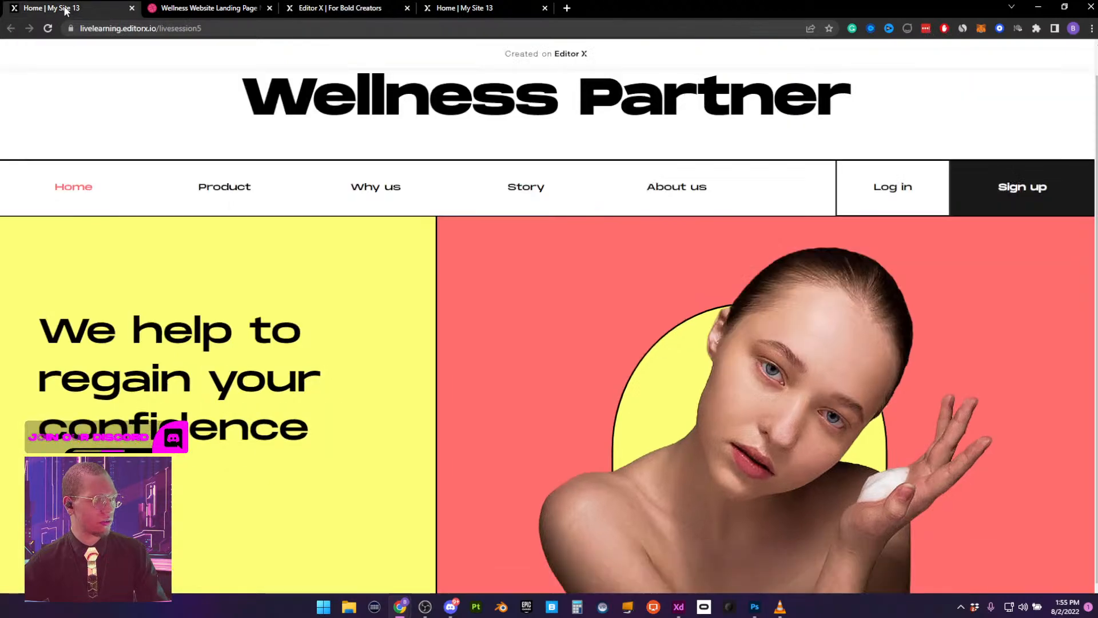
click(314, 3)
click(63, 8)
click(48, 28)
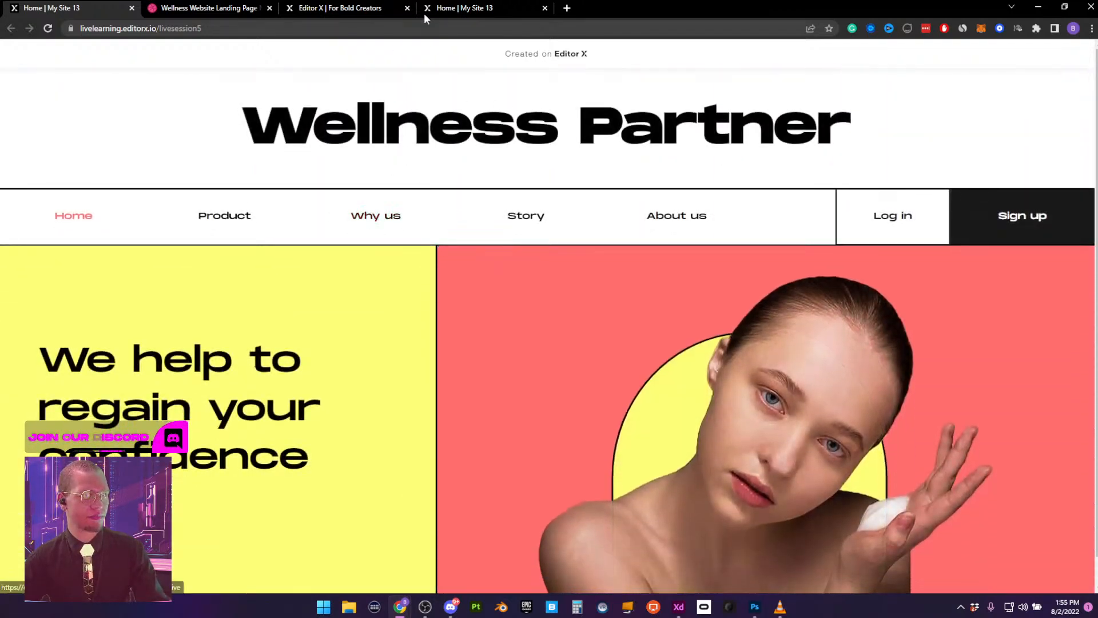
click(48, 28)
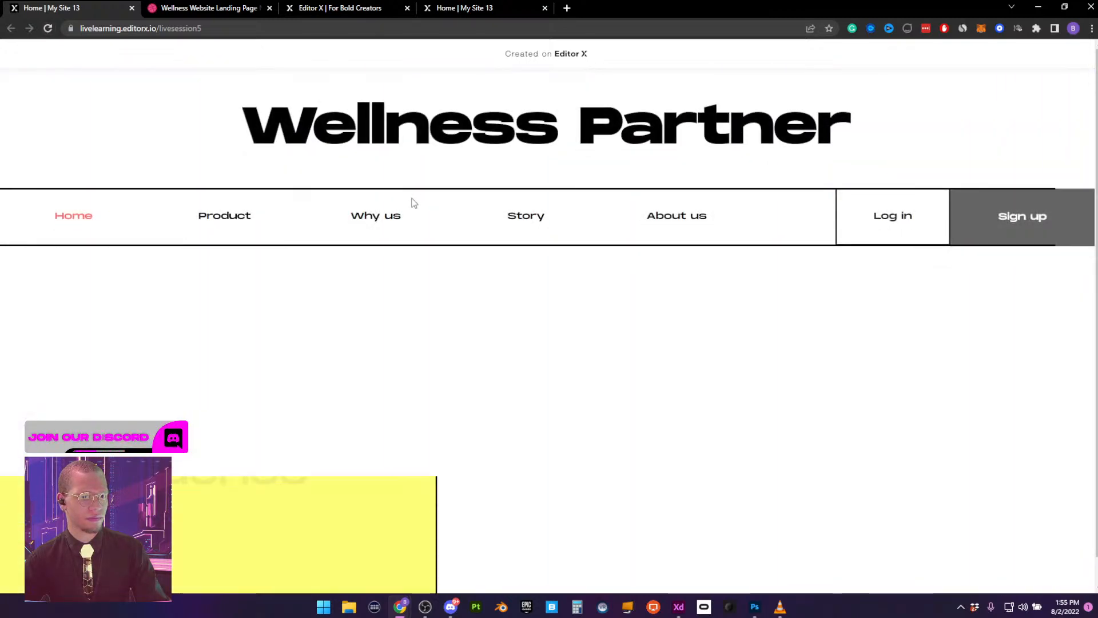
drag(343, 126, 851, 129)
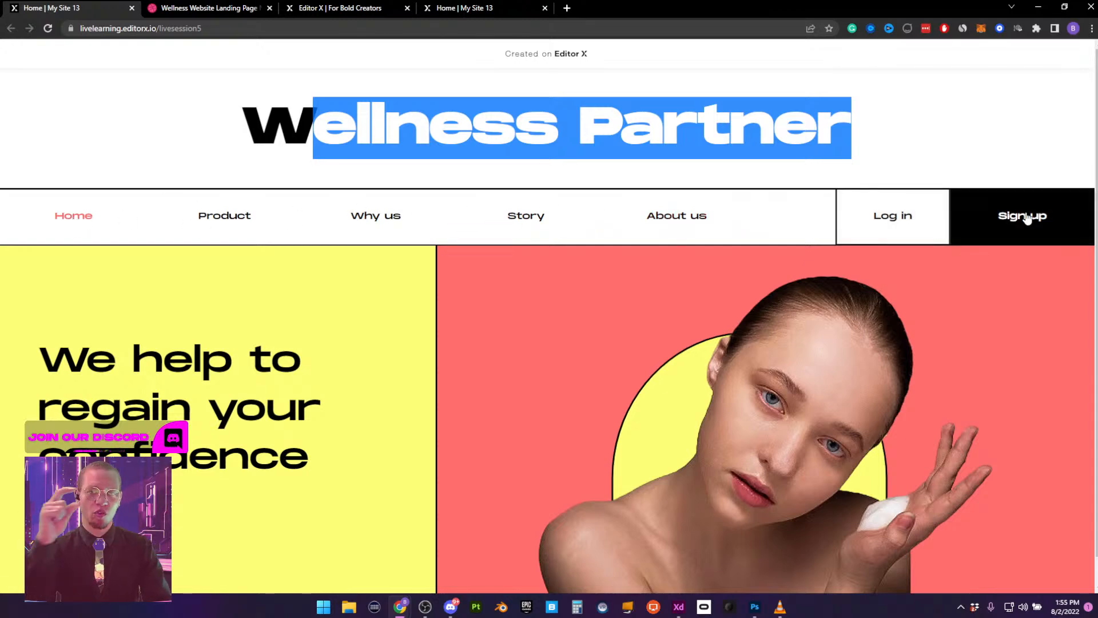
click(486, 9)
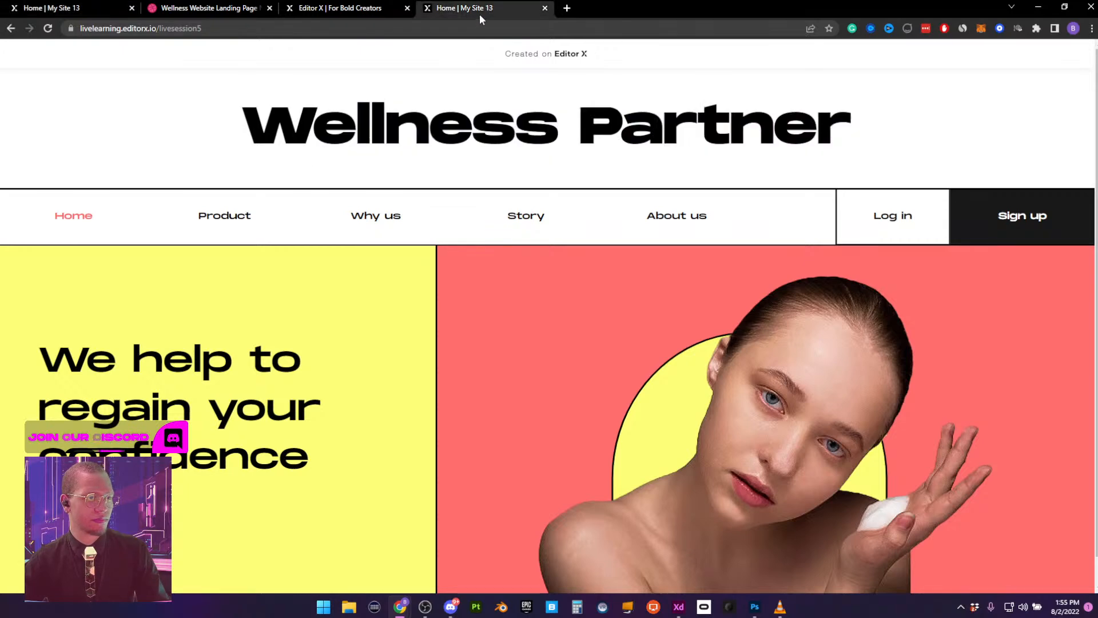
click(337, 8)
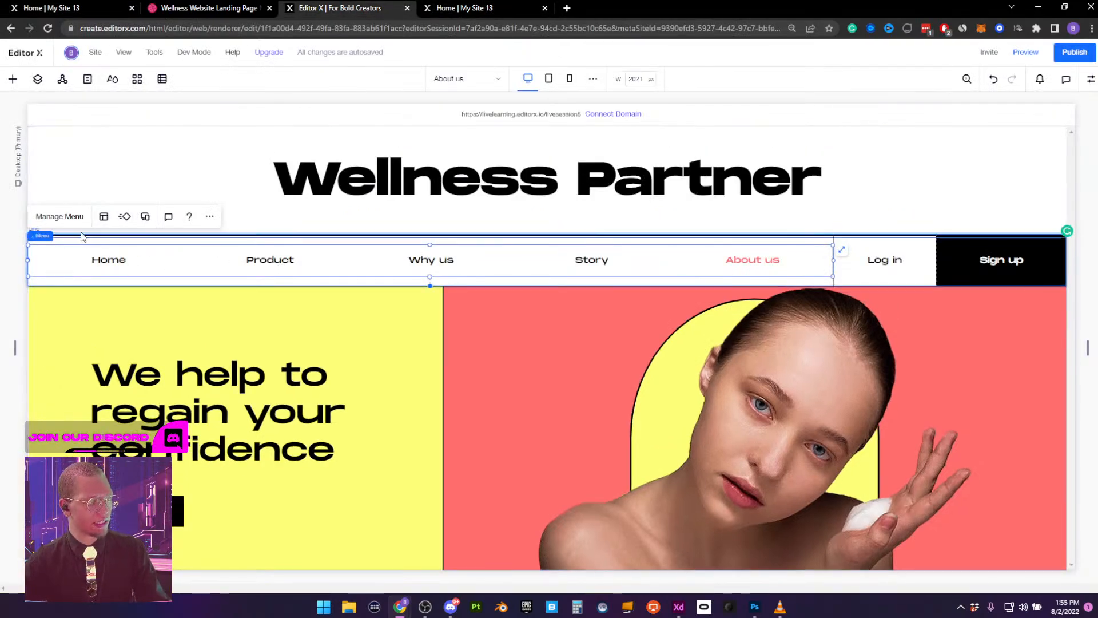
Apply a Float-In animation from bottom with a 0.3-second delay to the navigation menu
click(124, 217)
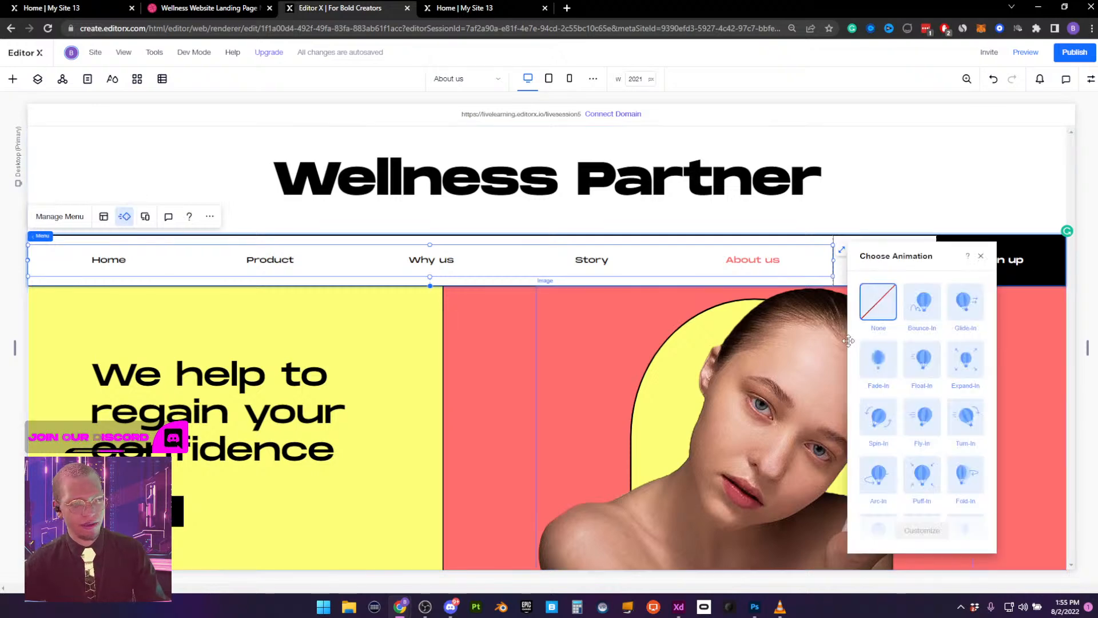
click(929, 371)
click(923, 530)
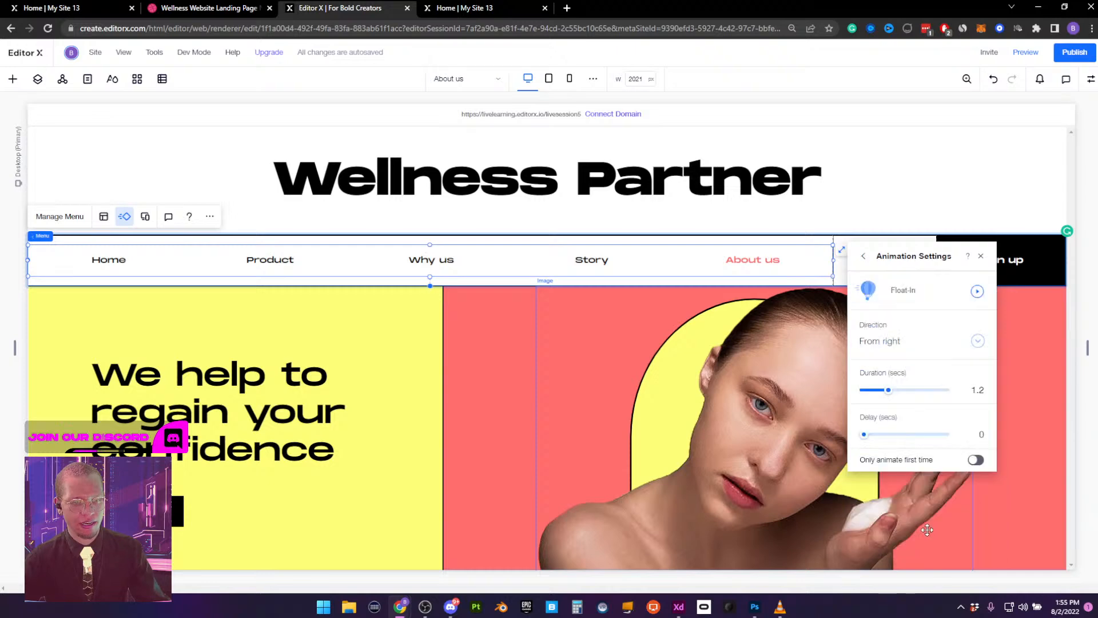
click(904, 340)
click(901, 367)
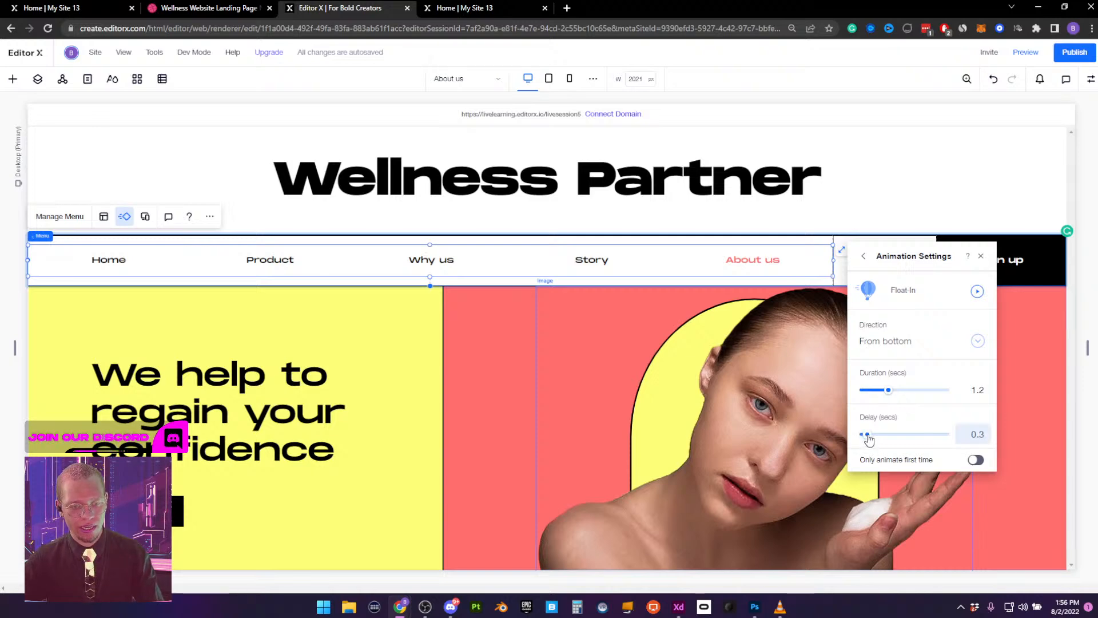
click(982, 257)
Apply a Float-In animation from bottom with a 0.6-second delay to the Log in button
click(895, 262)
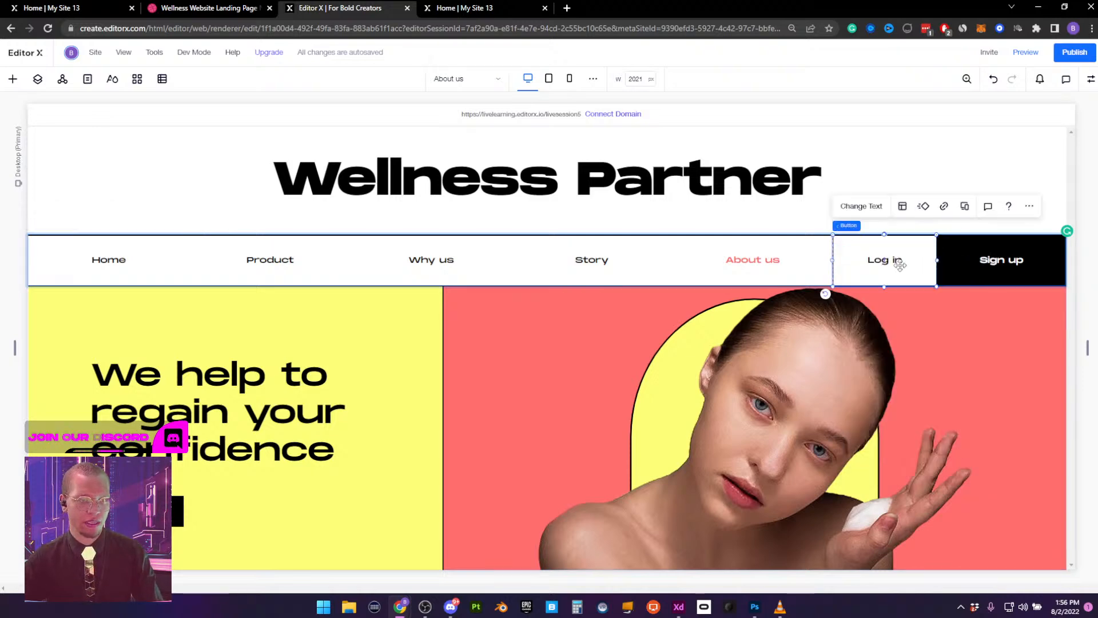
click(925, 208)
click(744, 353)
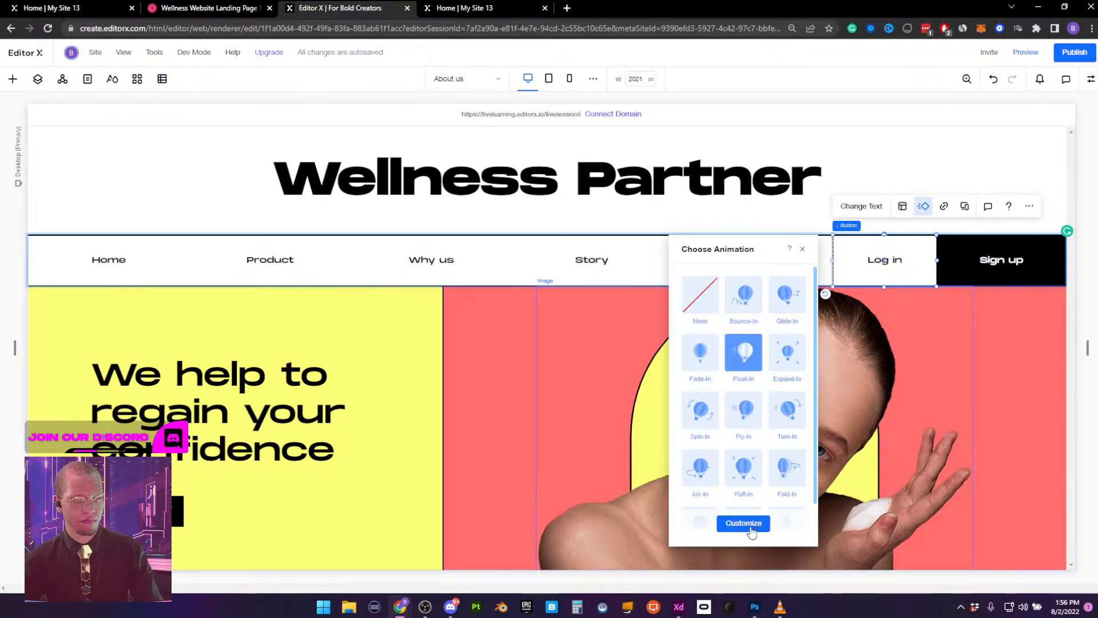
click(744, 524)
click(732, 333)
click(730, 355)
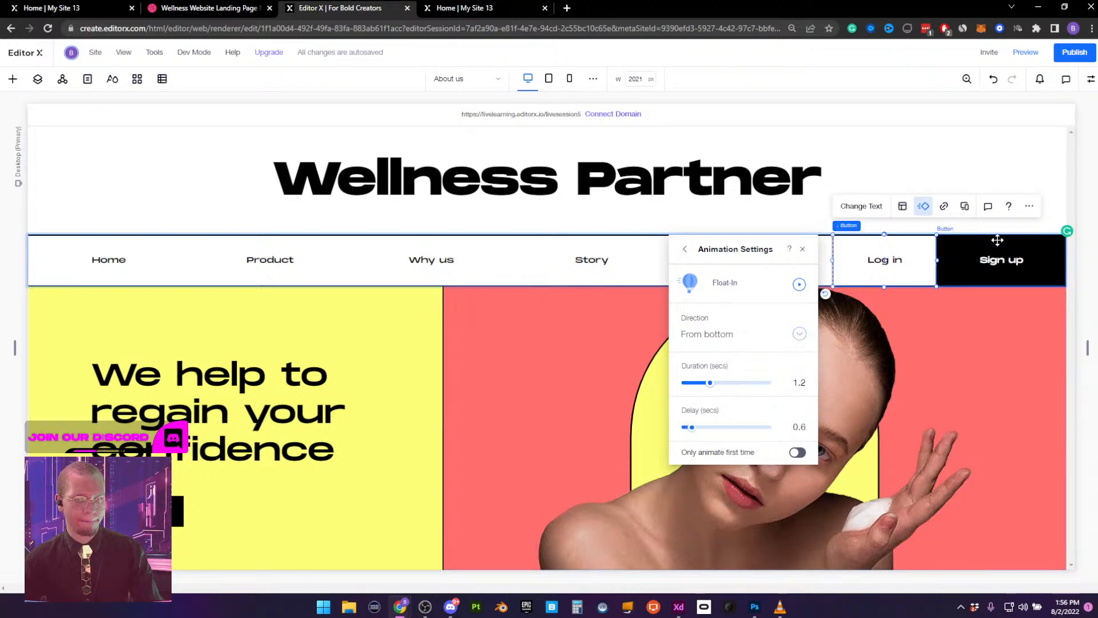
Give the Sign up button a Float-In animation from bottom with a 0.8-second delay, playing only the first time
click(994, 261)
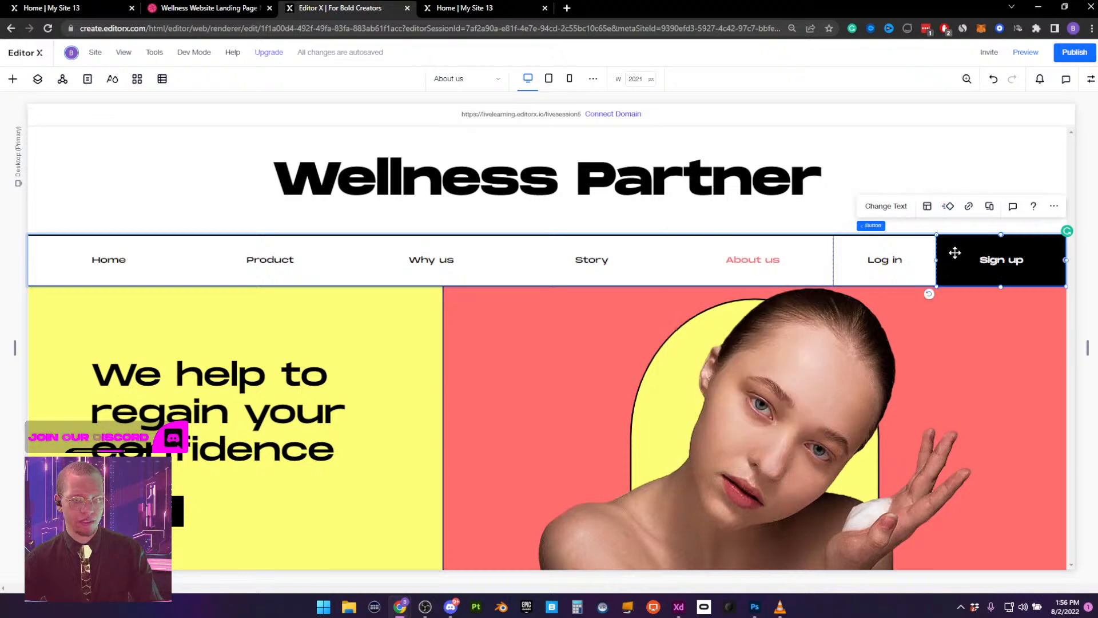
click(948, 206)
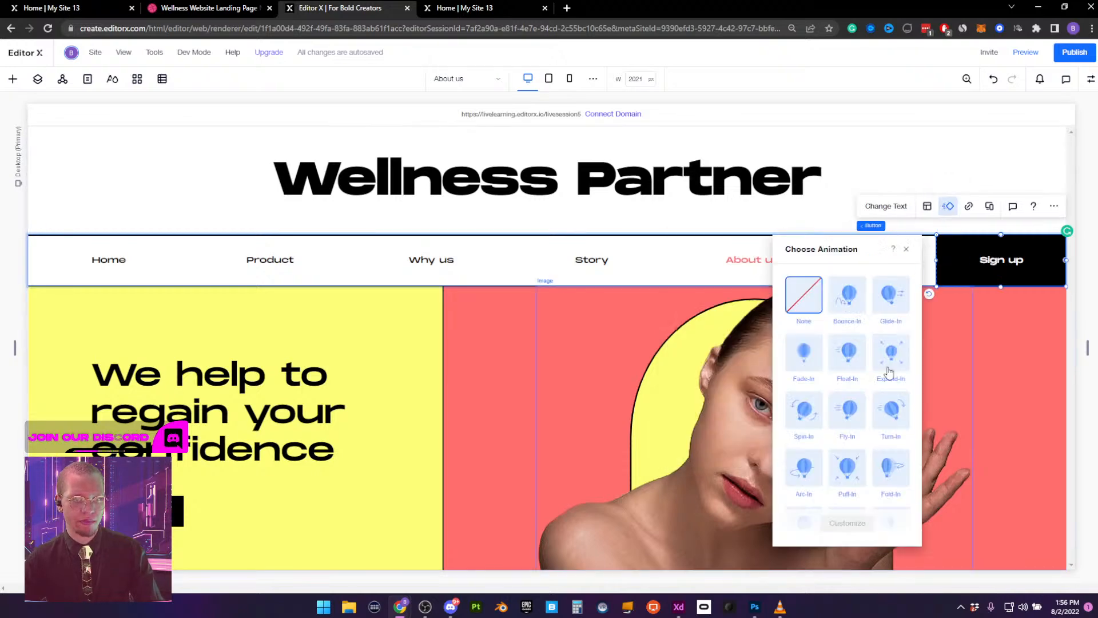
click(847, 358)
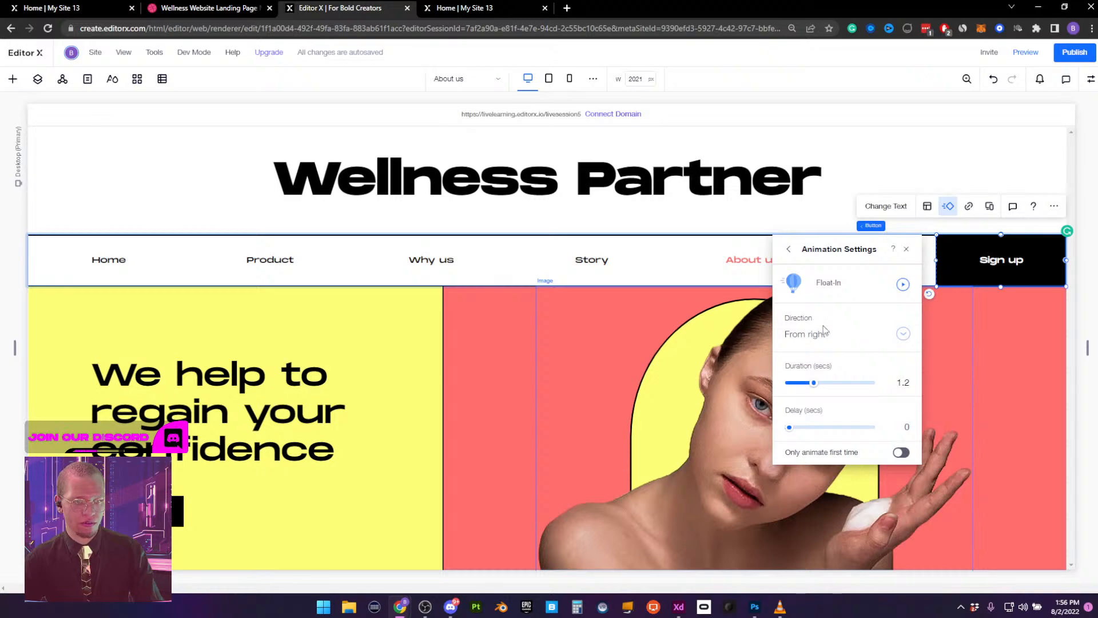
click(824, 331)
click(824, 351)
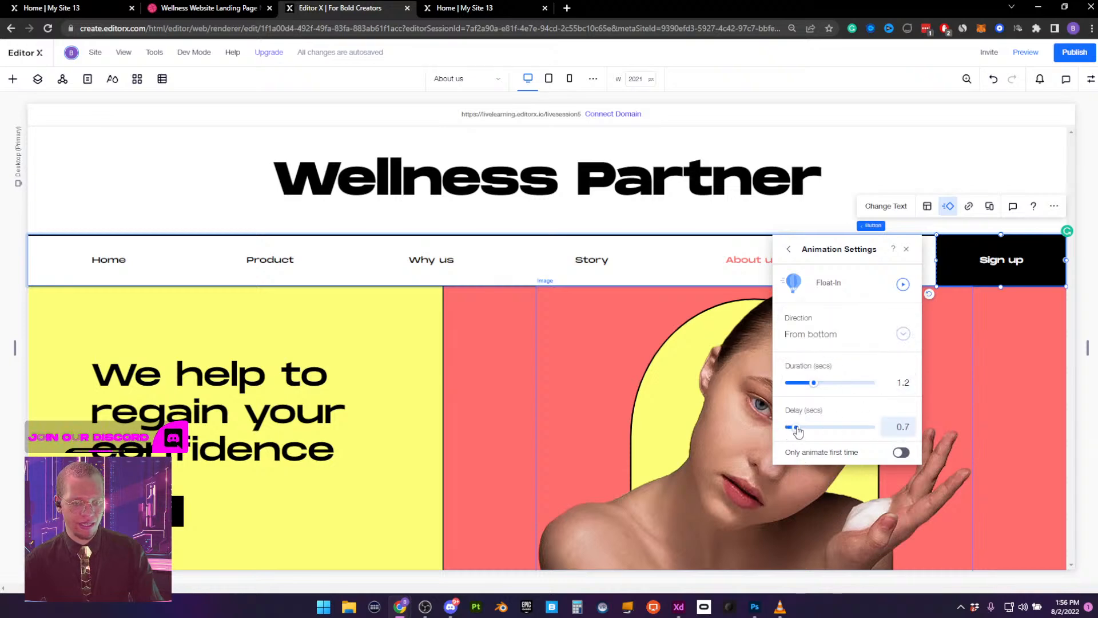
drag(797, 432, 801, 431)
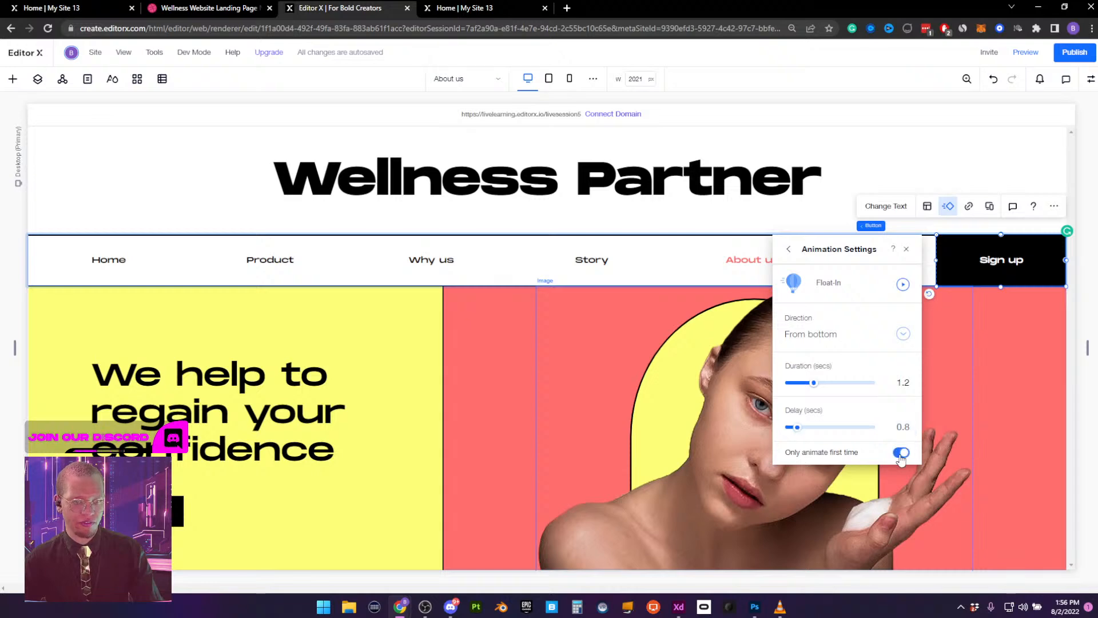
click(905, 249)
Set the Log in button's Float-In animation to play only the first time
click(885, 260)
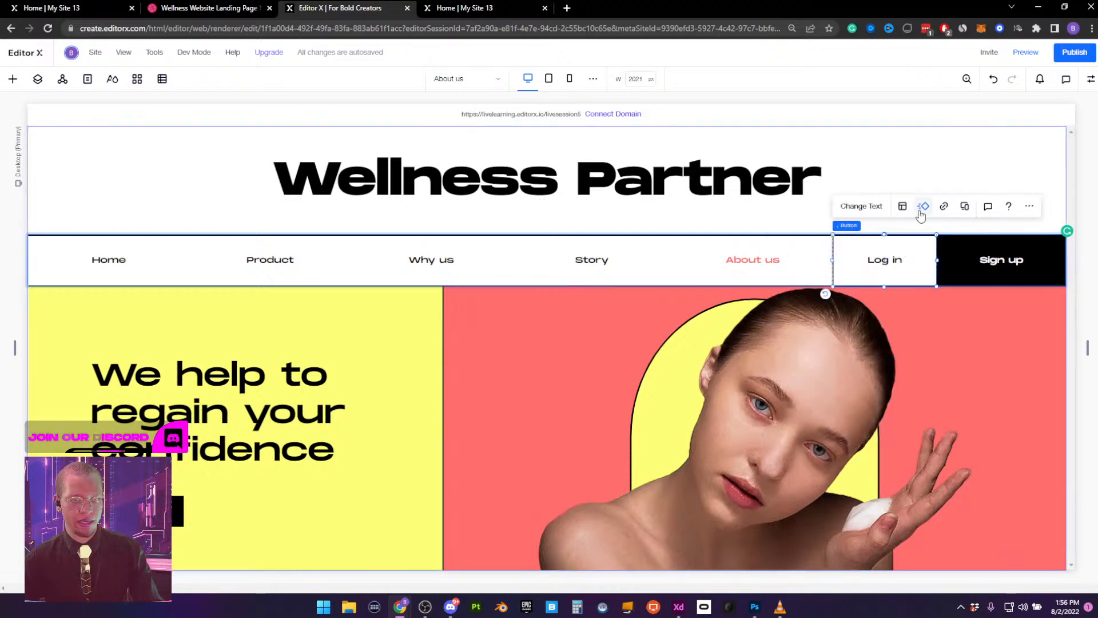
click(923, 206)
click(743, 523)
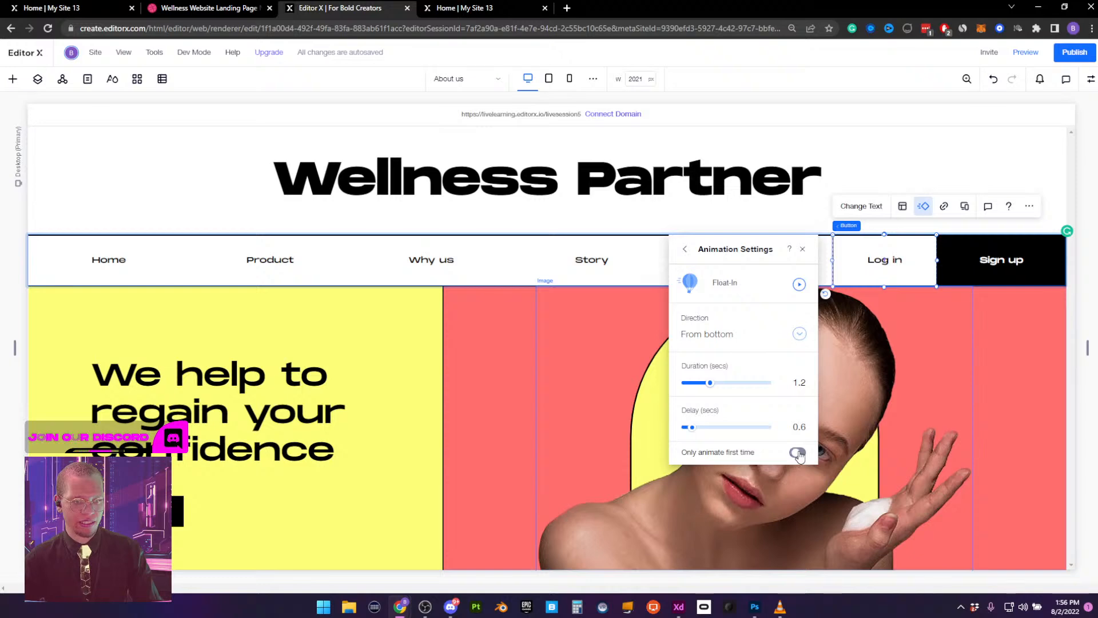
click(901, 412)
Set the navigation menu's Float-In animation to play only the first time
click(598, 255)
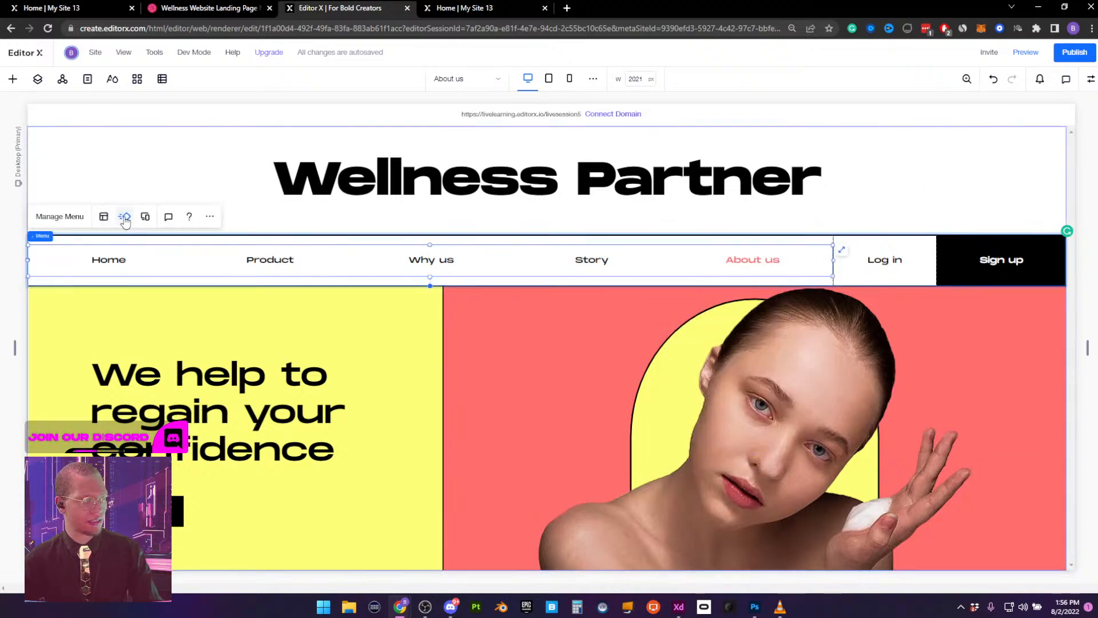
click(124, 216)
click(920, 530)
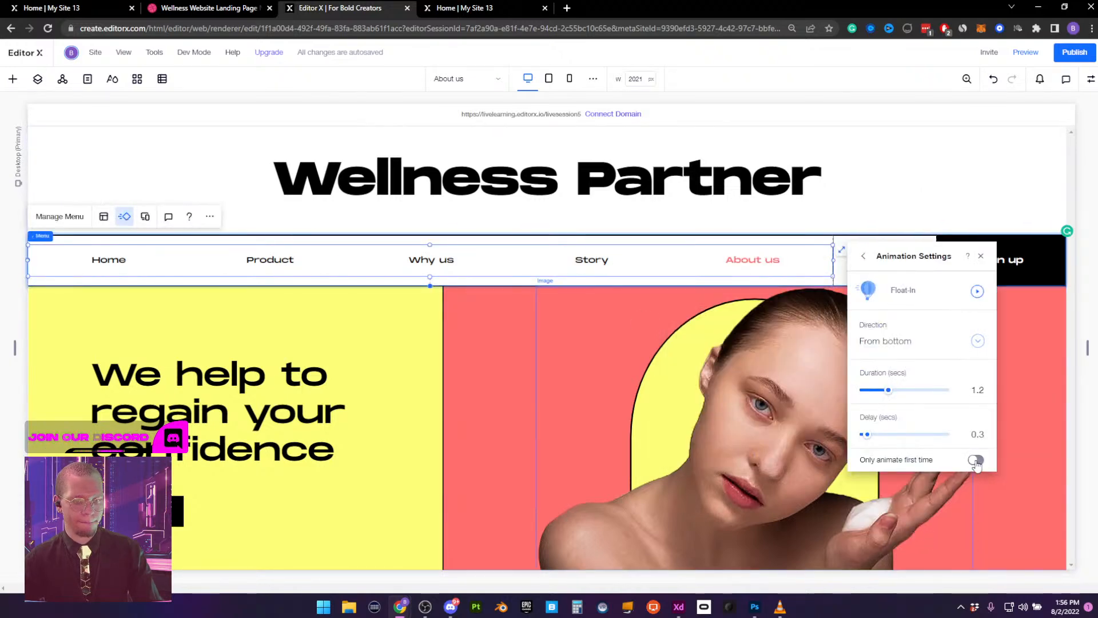
click(980, 256)
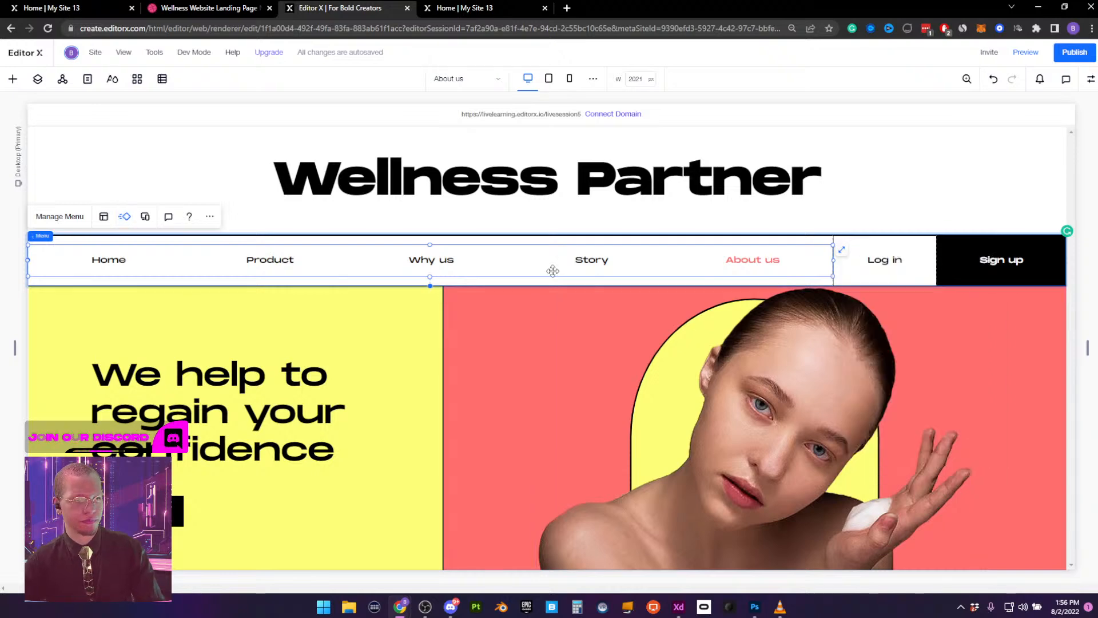
Give the line above the navigation menu a Reveal animation from left with a short delay, previewing the effect
click(554, 234)
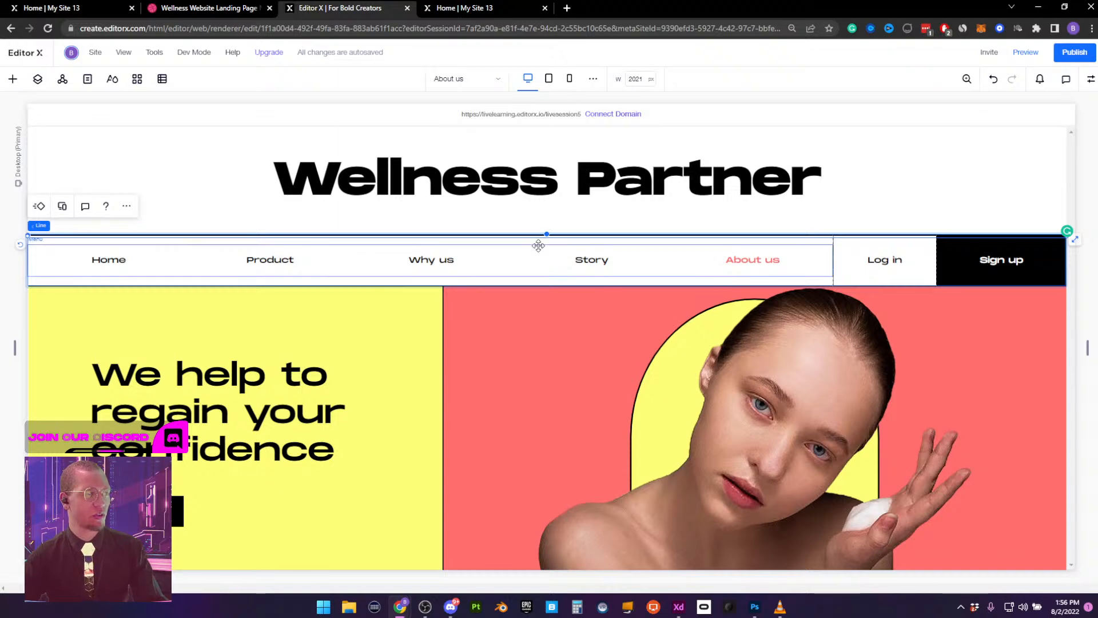
click(38, 206)
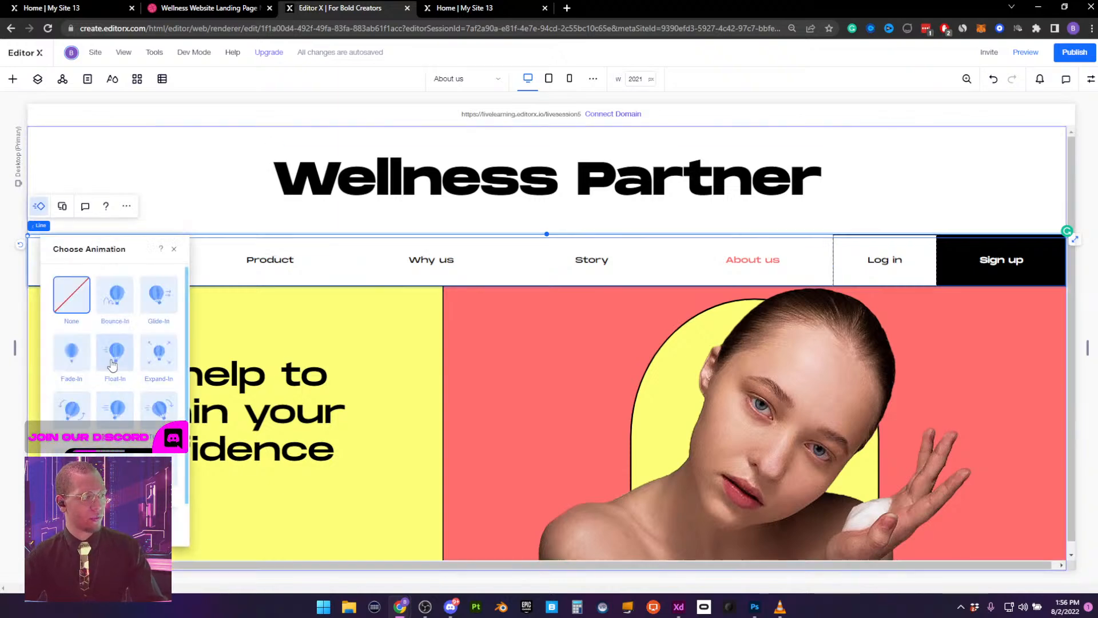
scroll(120, 412, down, 1)
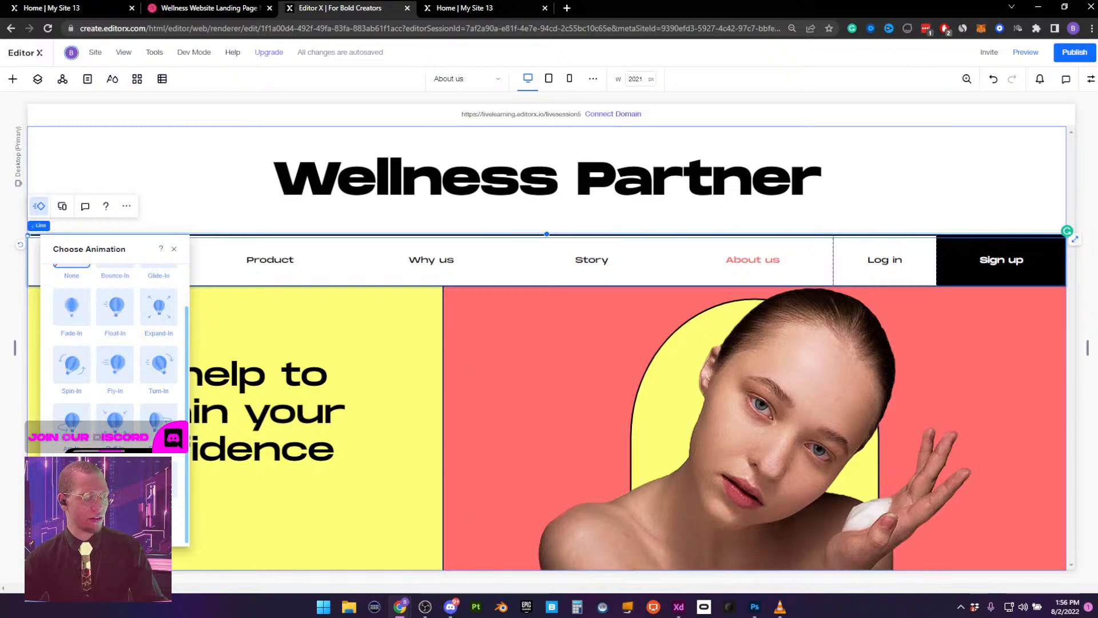
click(115, 479)
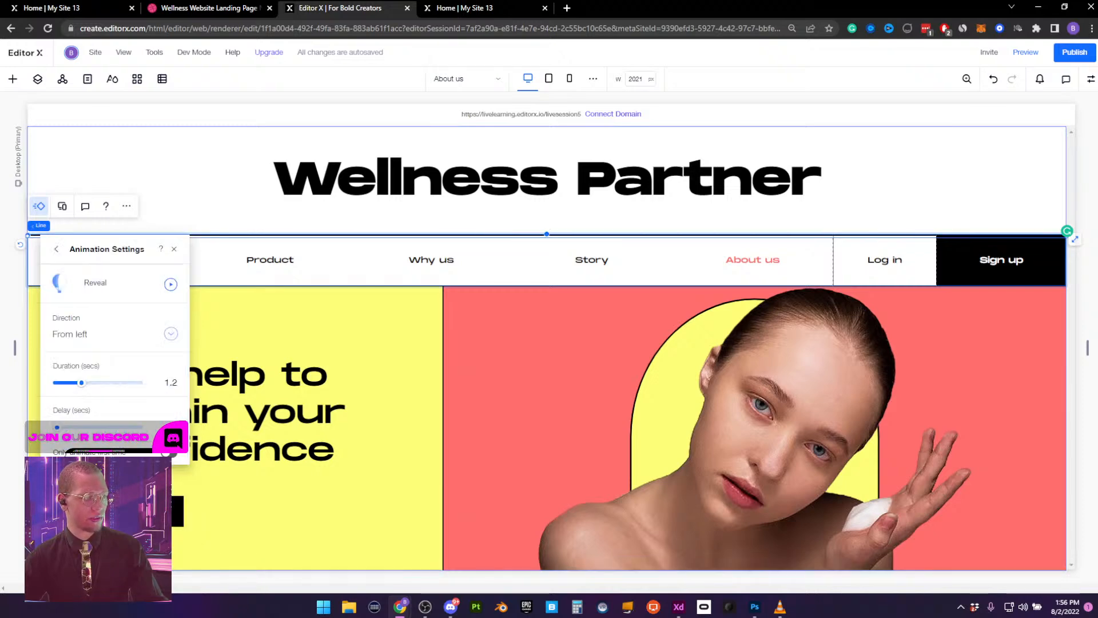
click(170, 284)
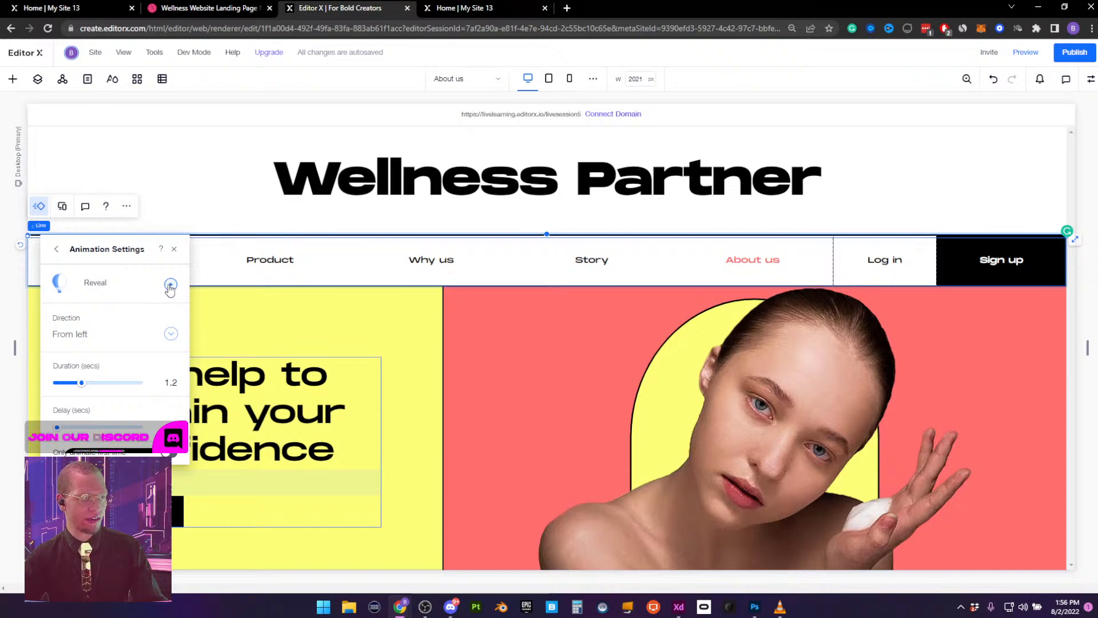
click(170, 286)
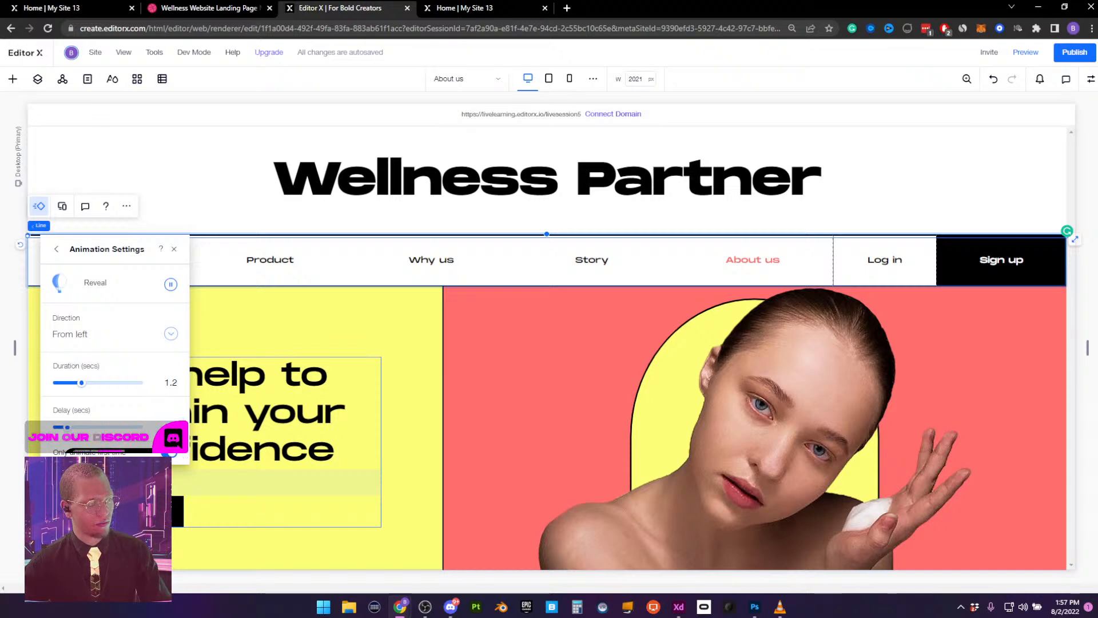
click(195, 171)
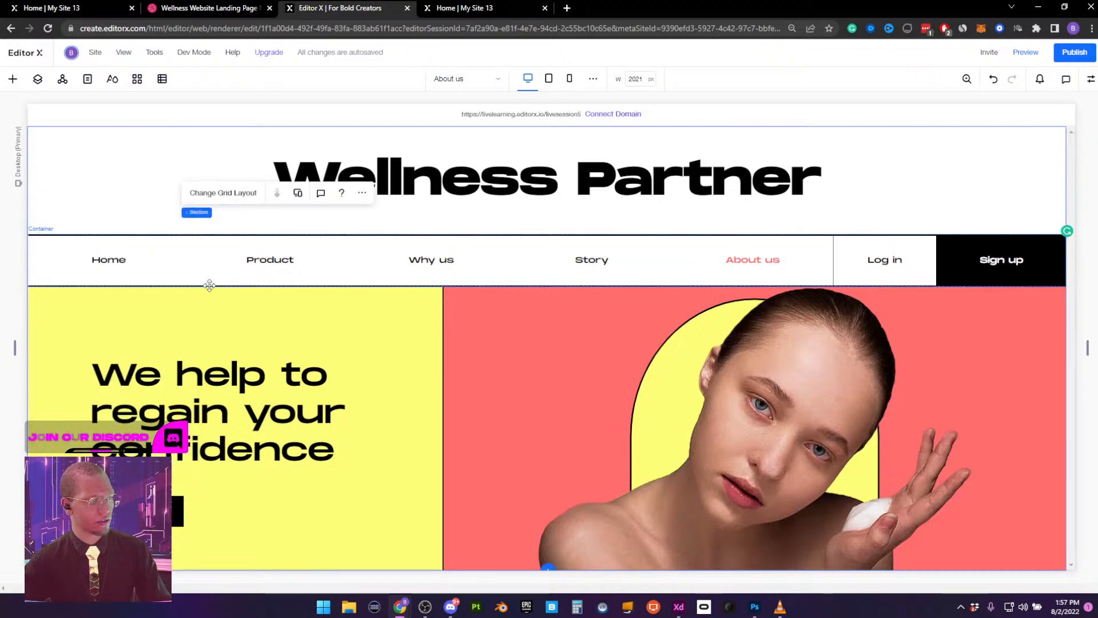
Apply a Reveal animation from left with a short delay to the line below the navigation menu
click(209, 286)
click(39, 257)
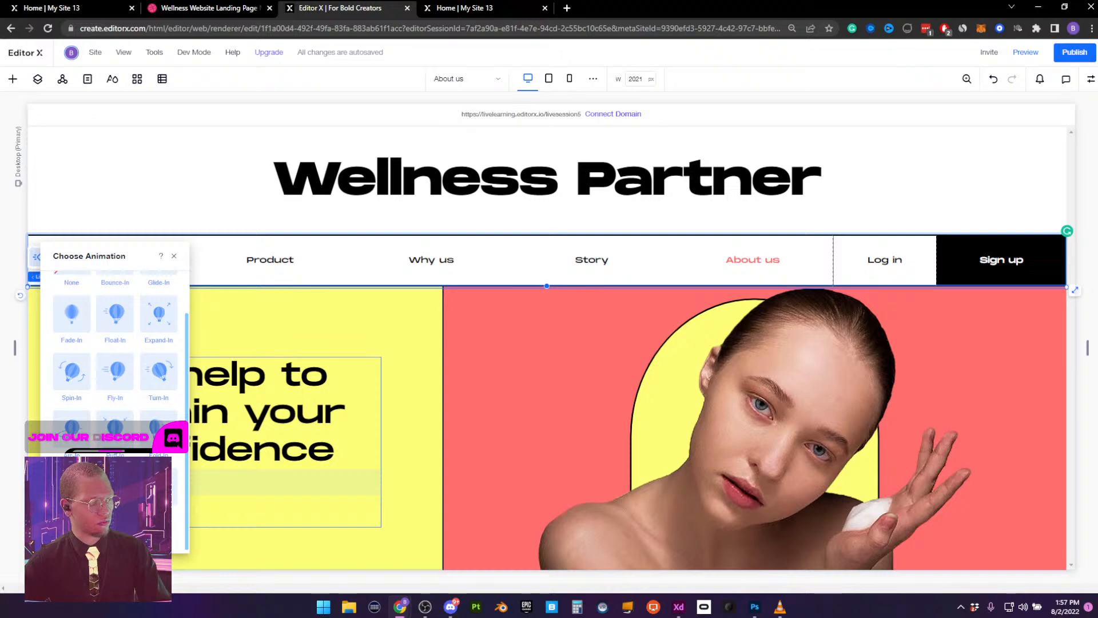
click(115, 486)
click(111, 343)
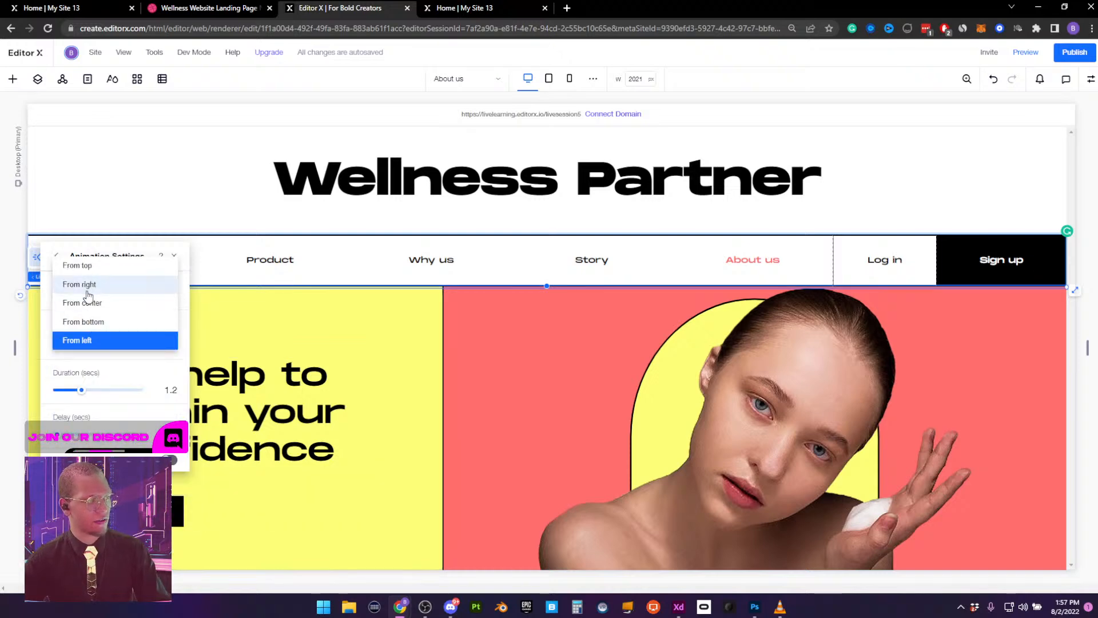
click(92, 340)
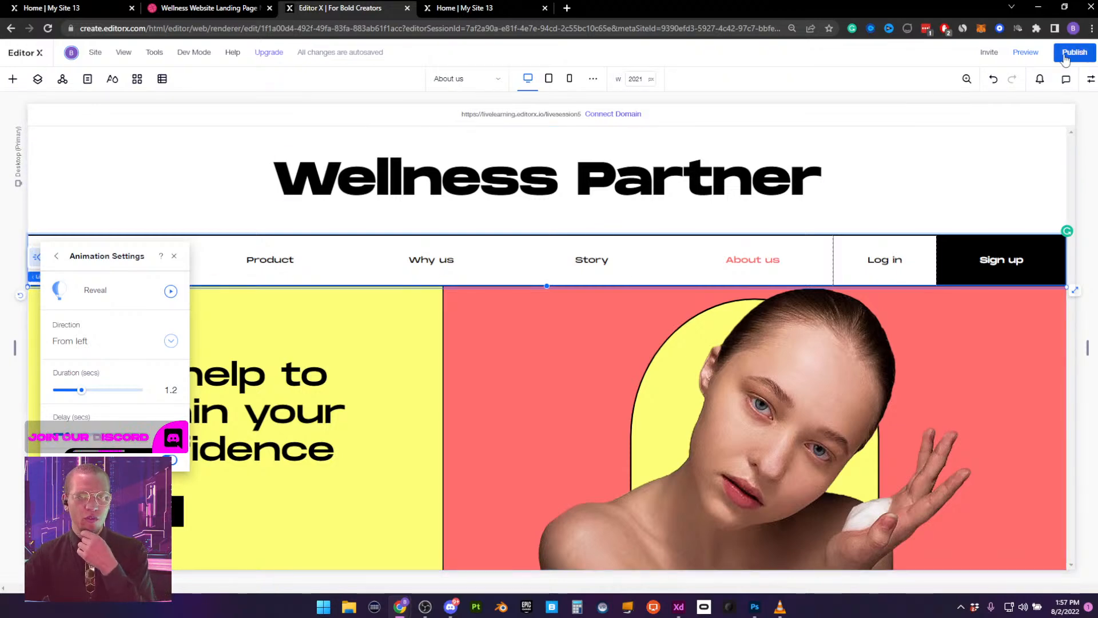
Preview the About us page to check the entrance animations, and return to editing
click(1016, 54)
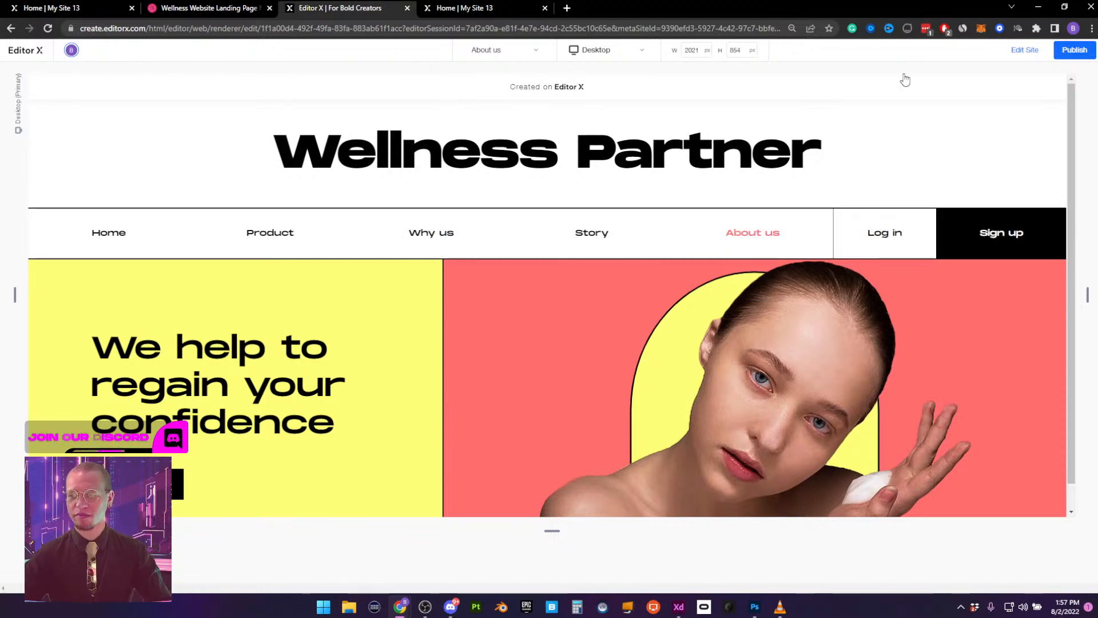
scroll(640, 217, down, 1)
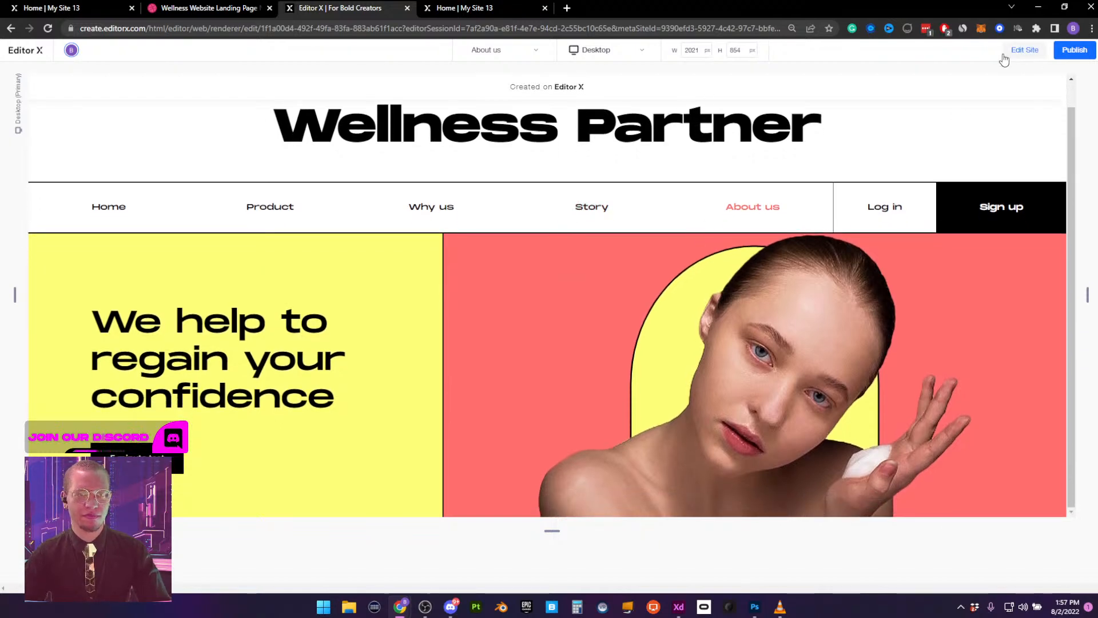
click(1024, 50)
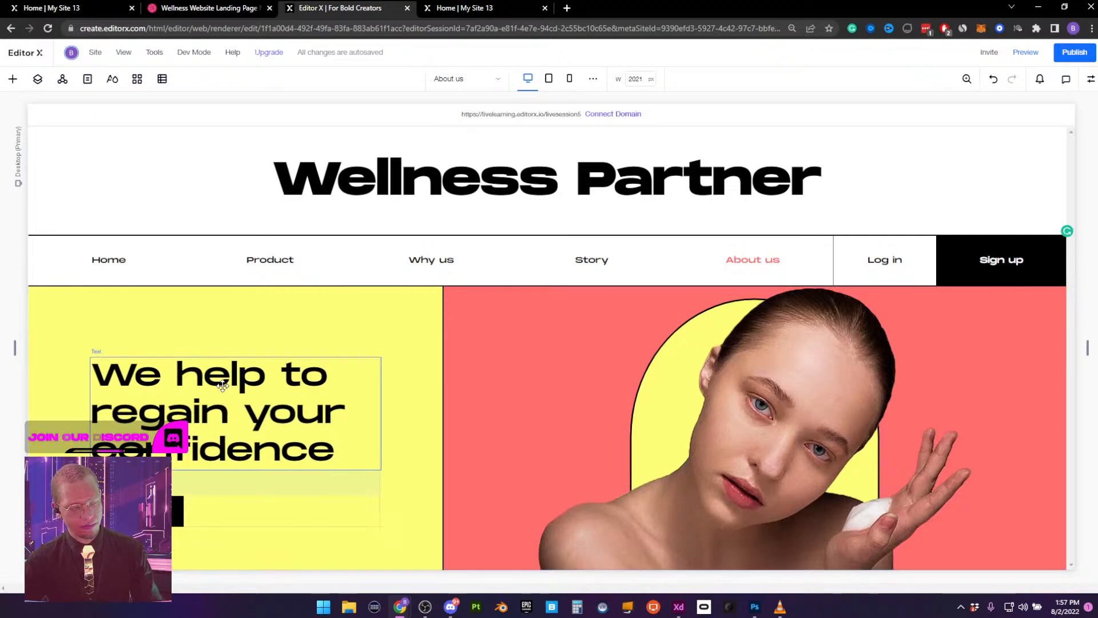
Compare the yellow container with the published Home page and the Dribbble reference design, and return to the editor
click(284, 308)
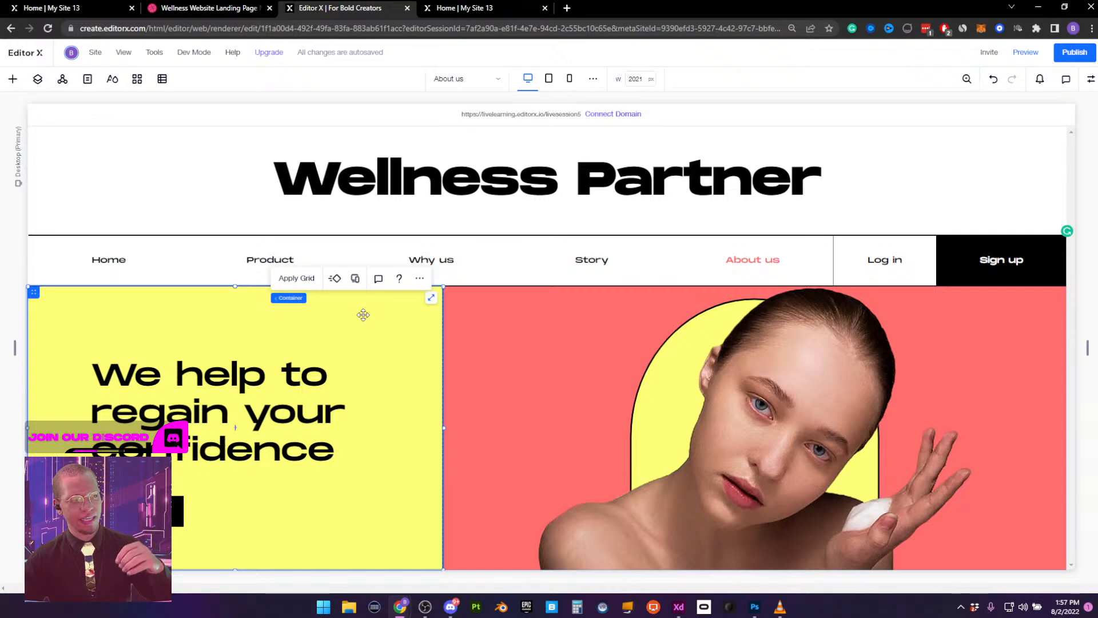
click(69, 8)
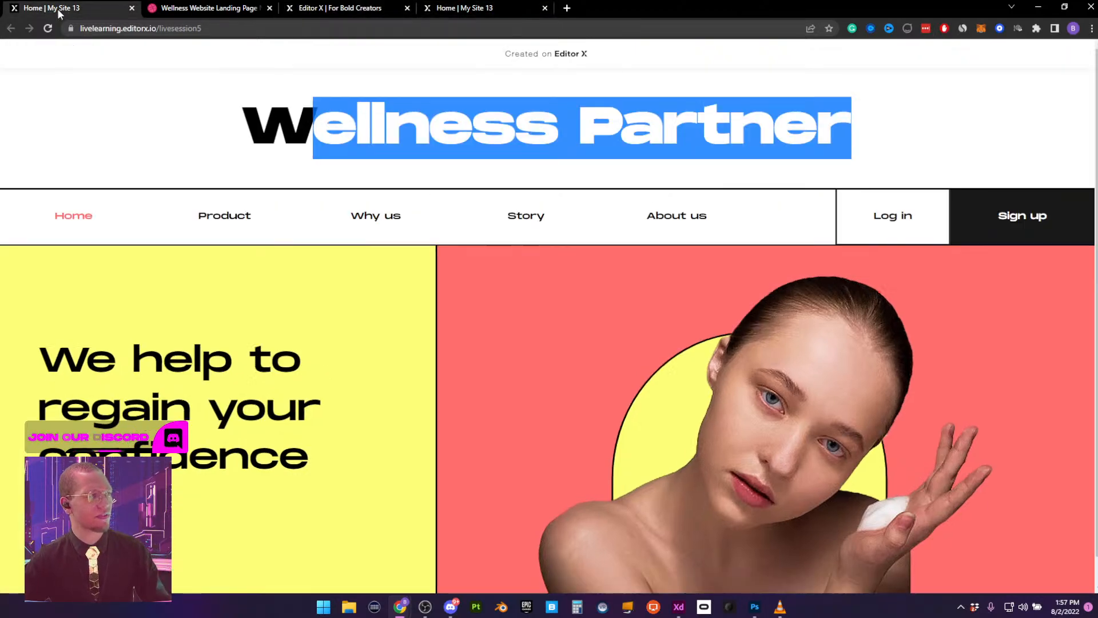
click(217, 8)
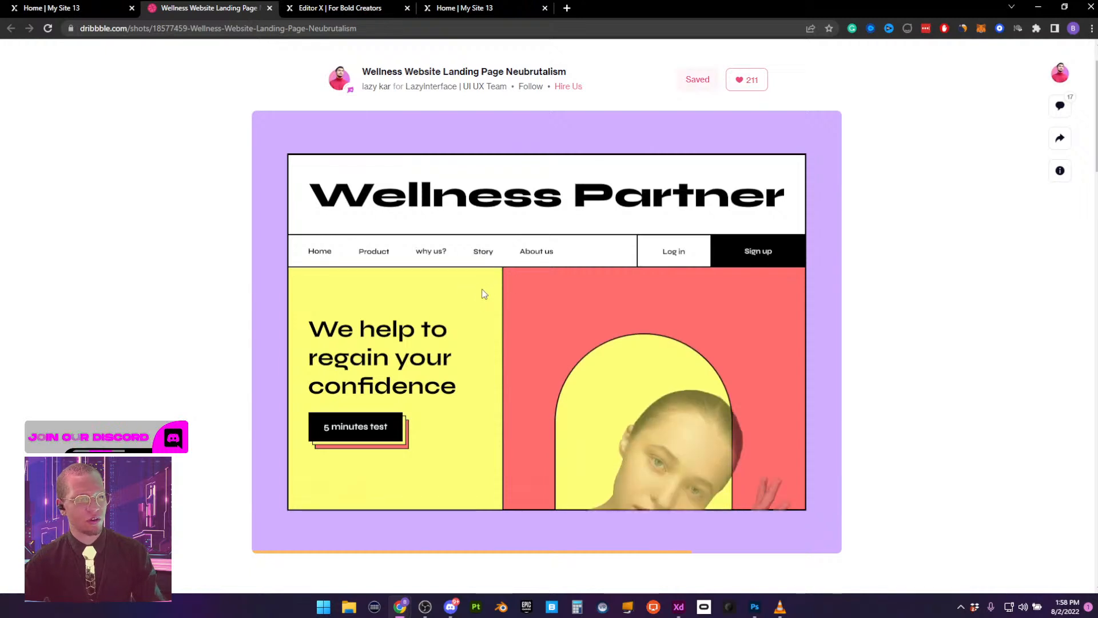
click(355, 8)
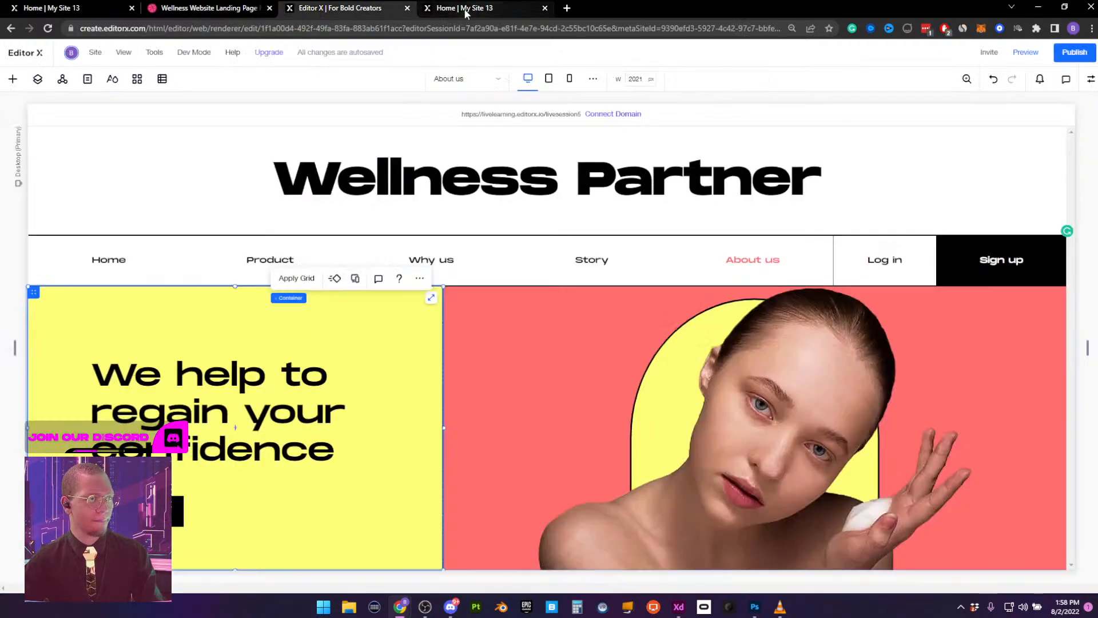
Give the vertical line in the yellow container a Reveal animation from left with a 1.2-second delay, playing only the first time
click(442, 319)
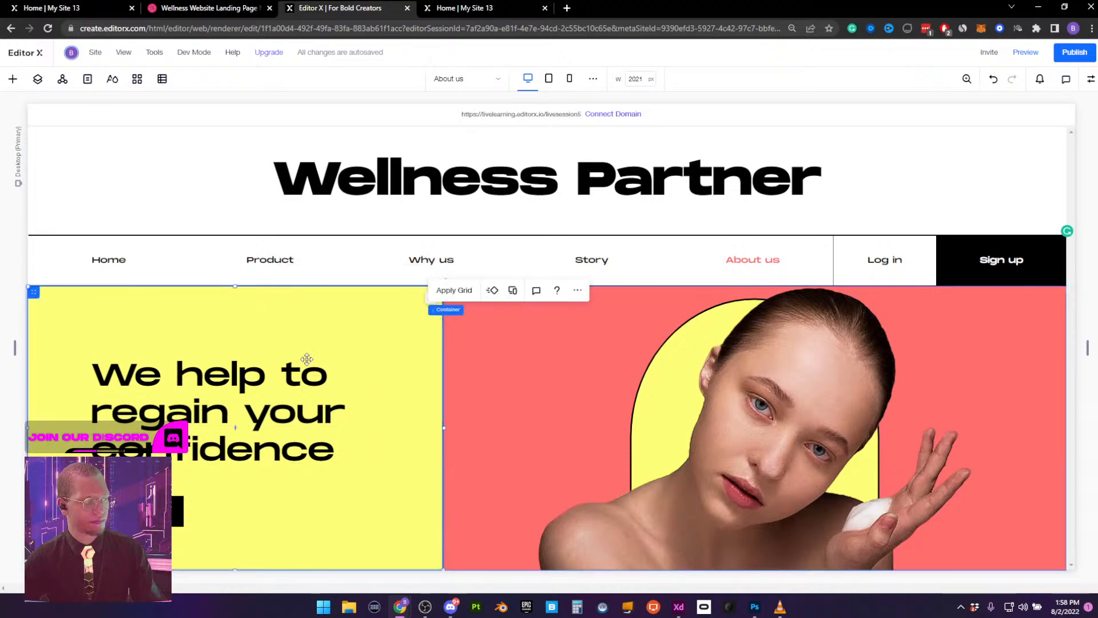
click(38, 78)
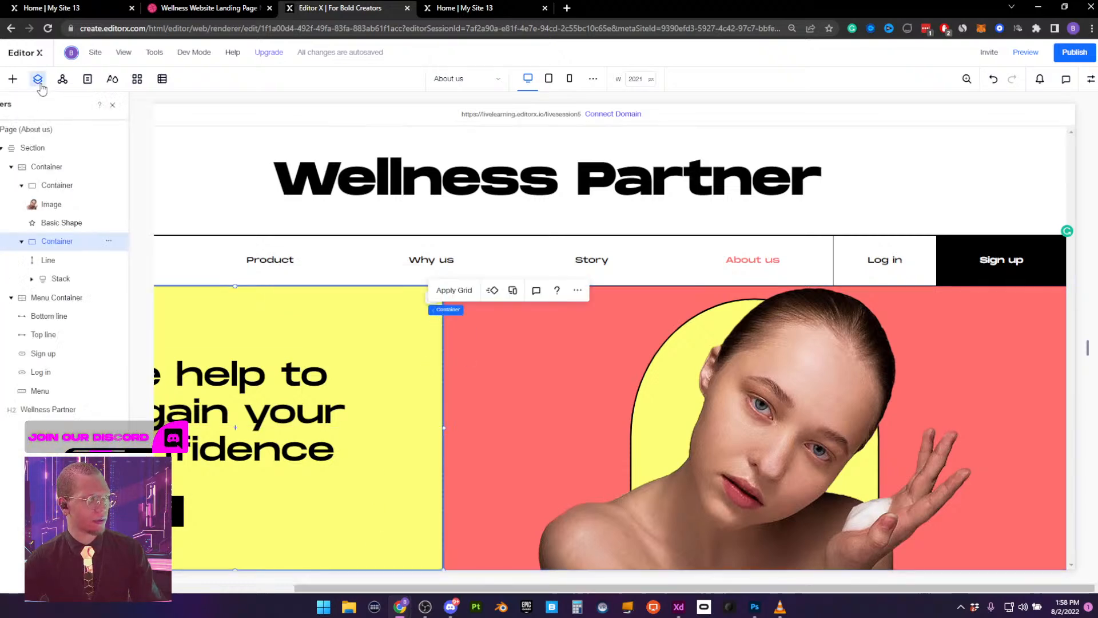
click(74, 260)
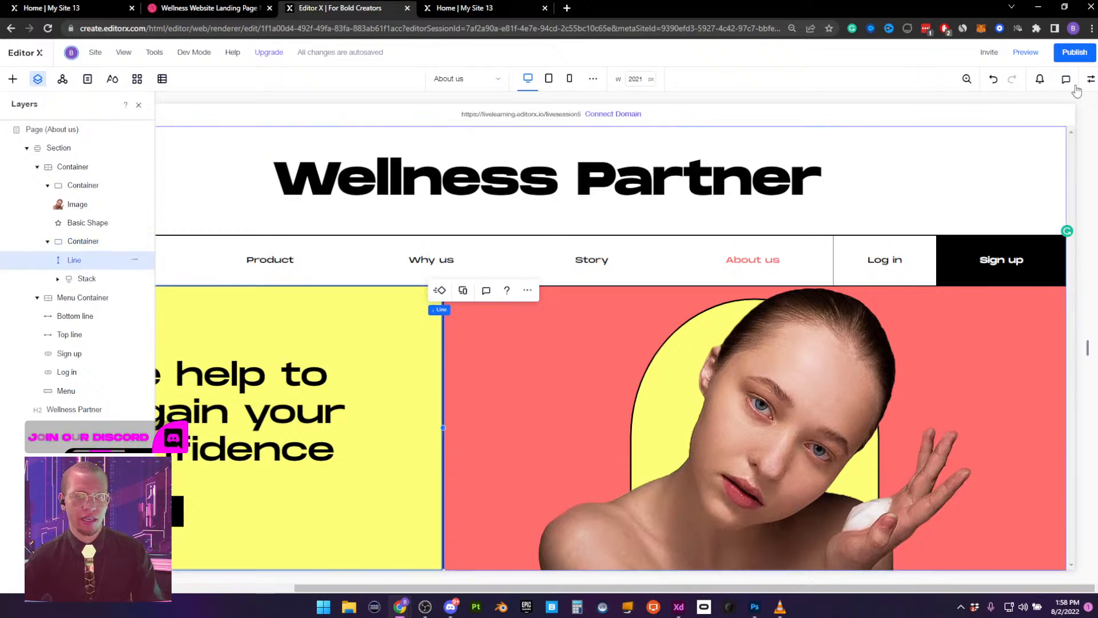
click(440, 290)
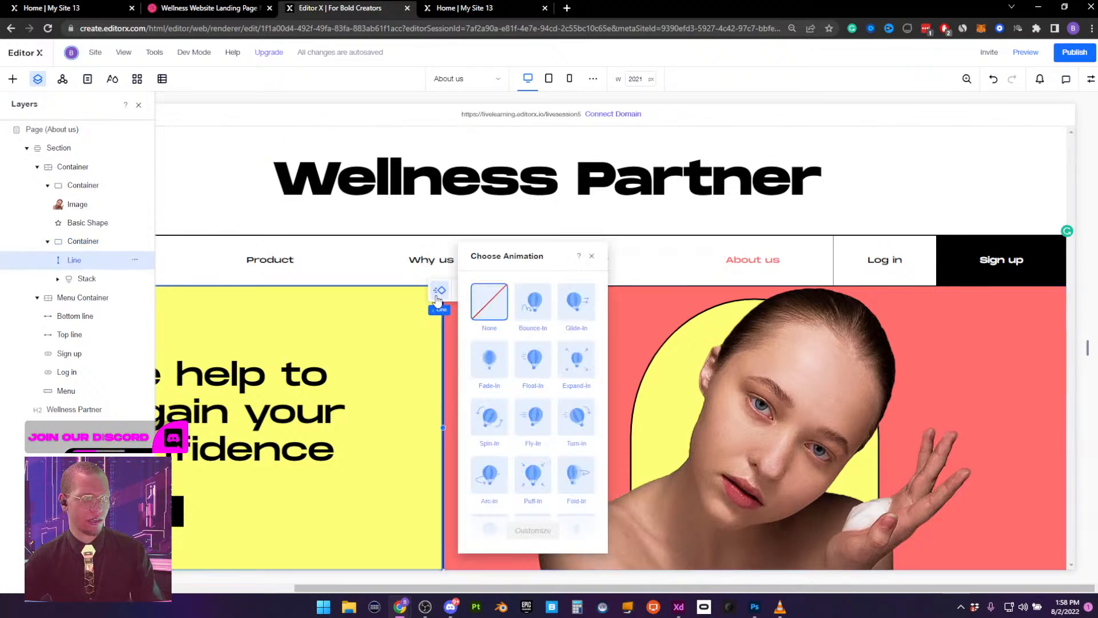
scroll(525, 392, down, 1)
click(531, 485)
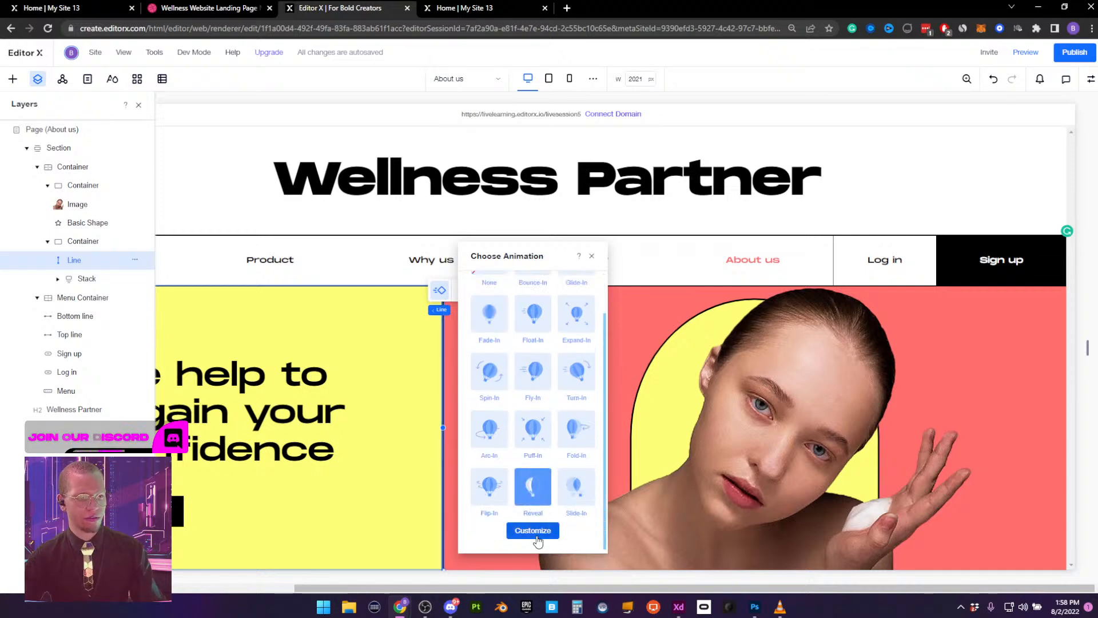
click(533, 530)
drag(475, 434, 498, 436)
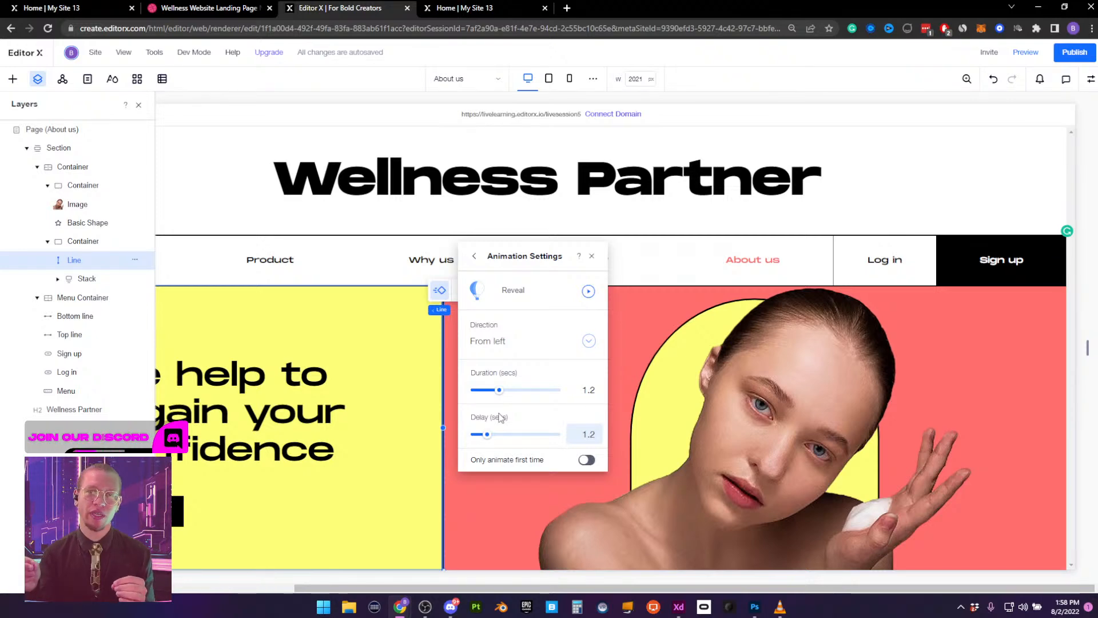
click(586, 461)
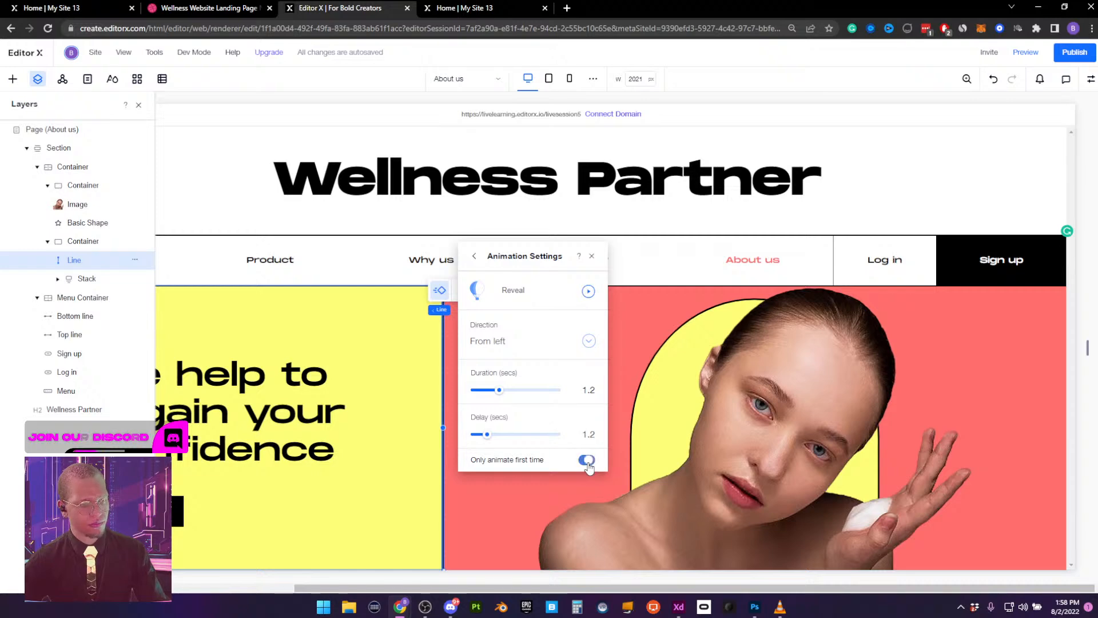
Apply a Reveal animation from bottom with a 1.2-second delay to the yellow container and preview it
click(323, 321)
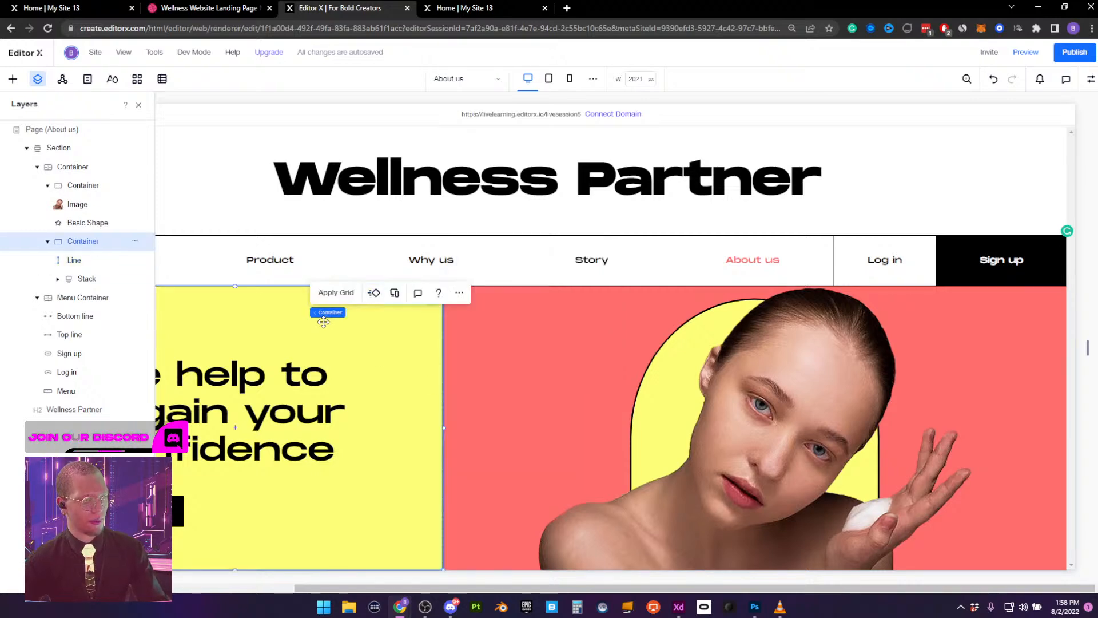
click(375, 293)
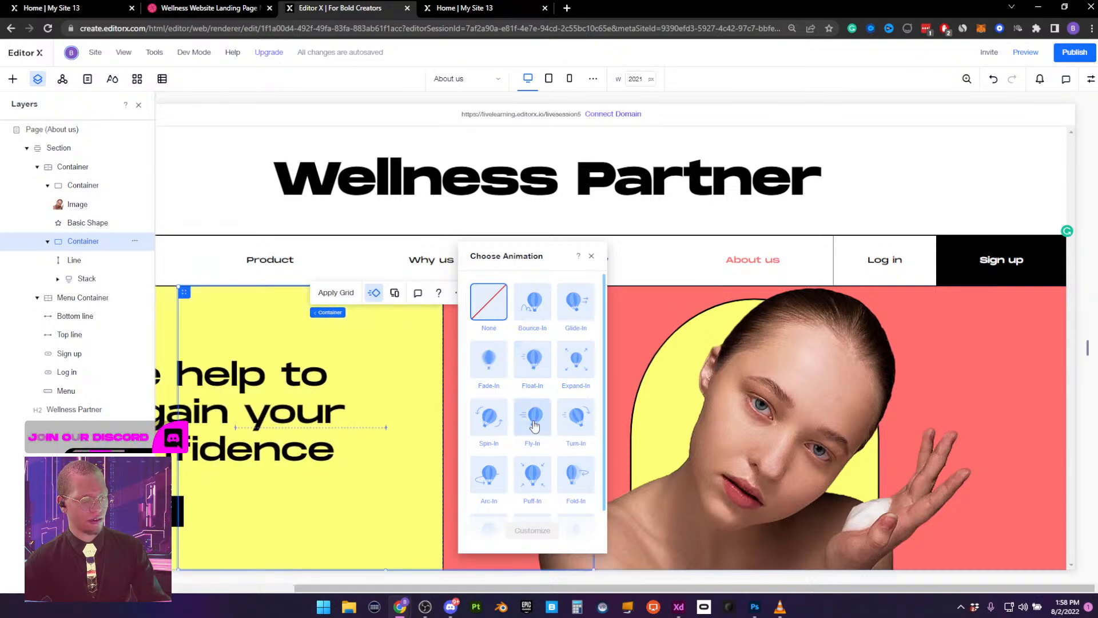
scroll(535, 429, down, 1)
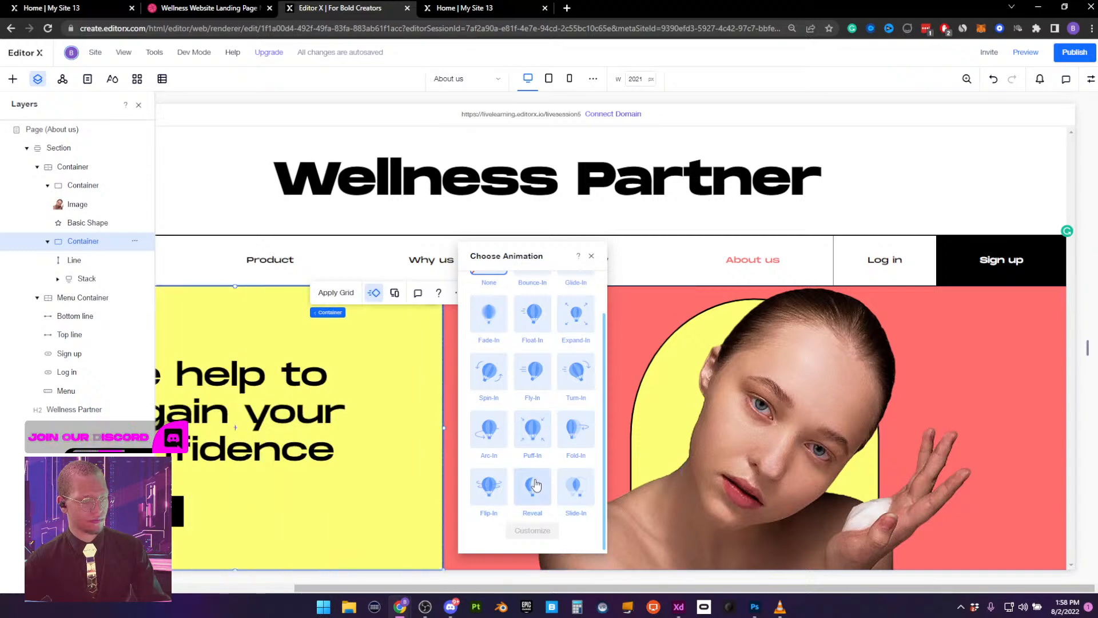
click(535, 485)
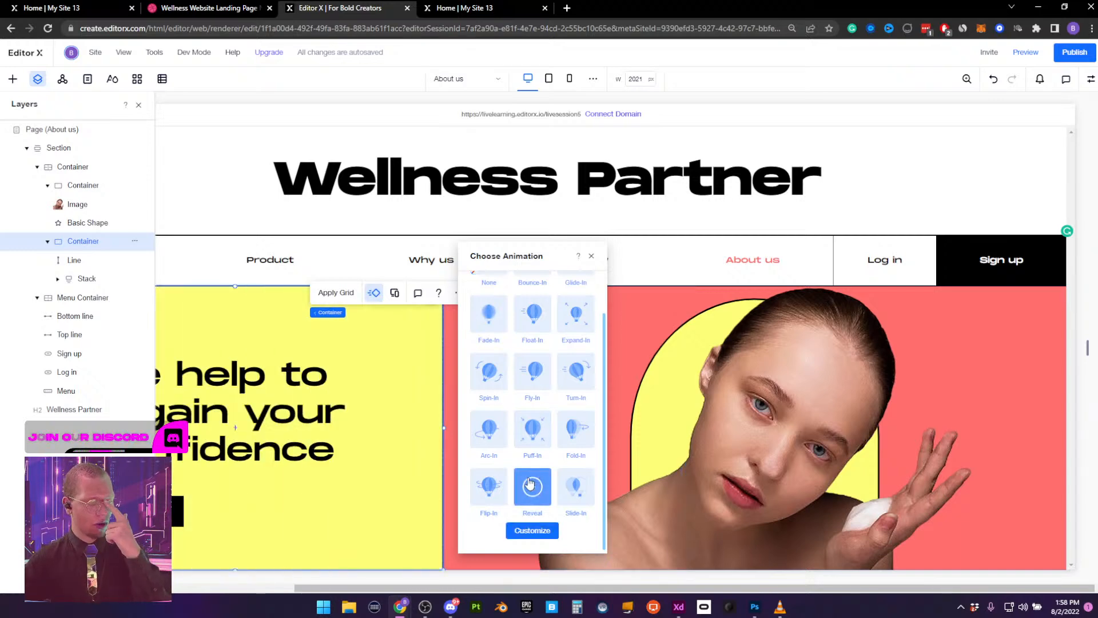
click(533, 530)
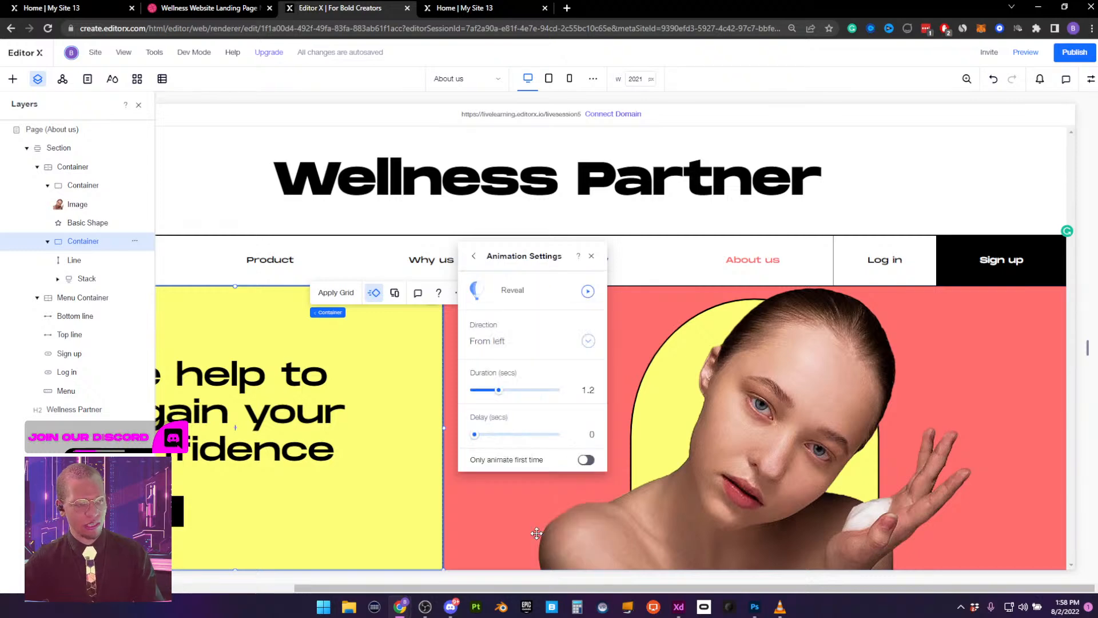
click(508, 342)
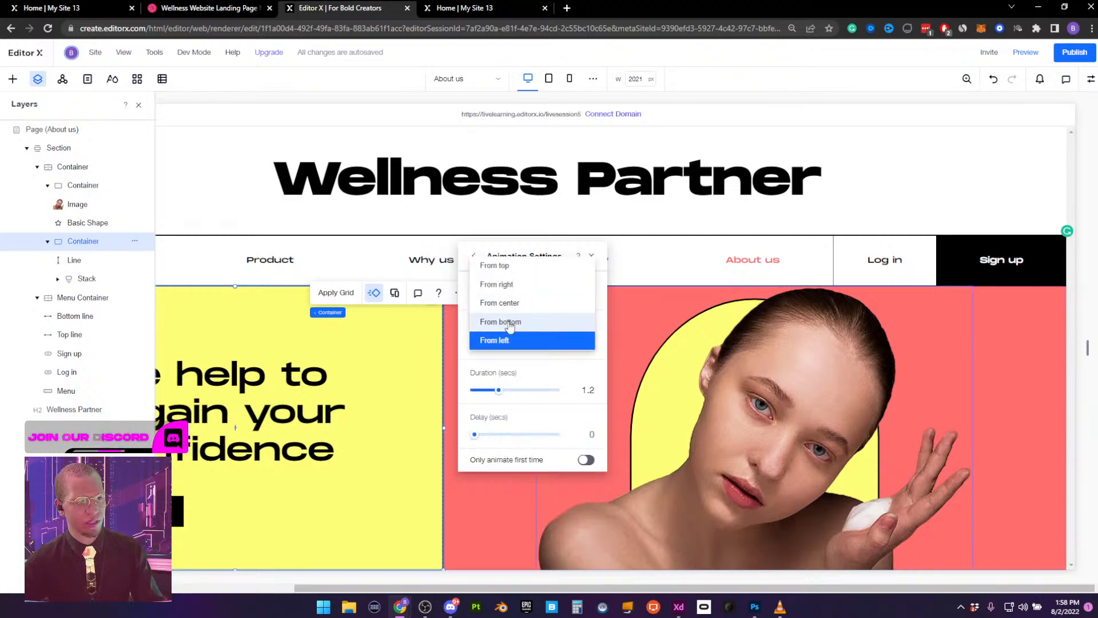
click(509, 323)
click(587, 292)
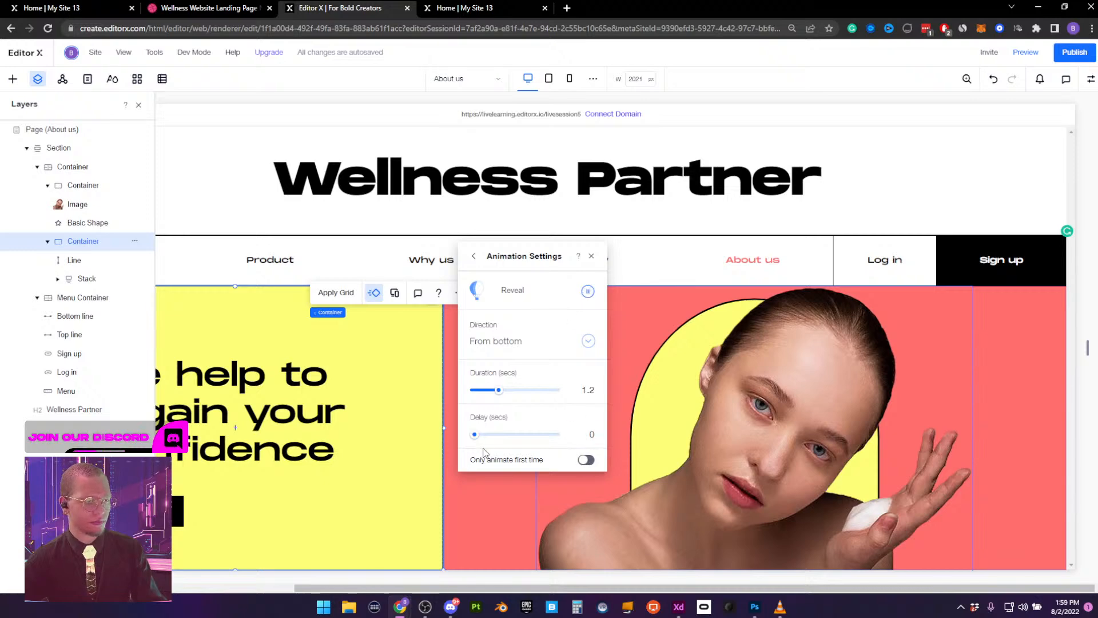
drag(475, 435, 483, 439)
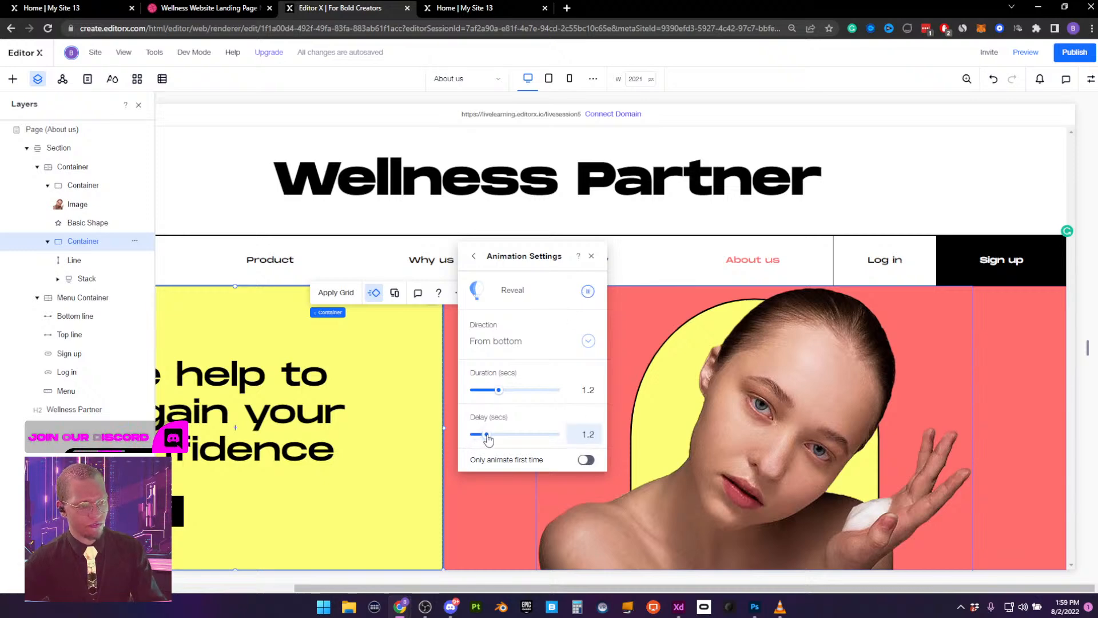
click(591, 255)
click(139, 105)
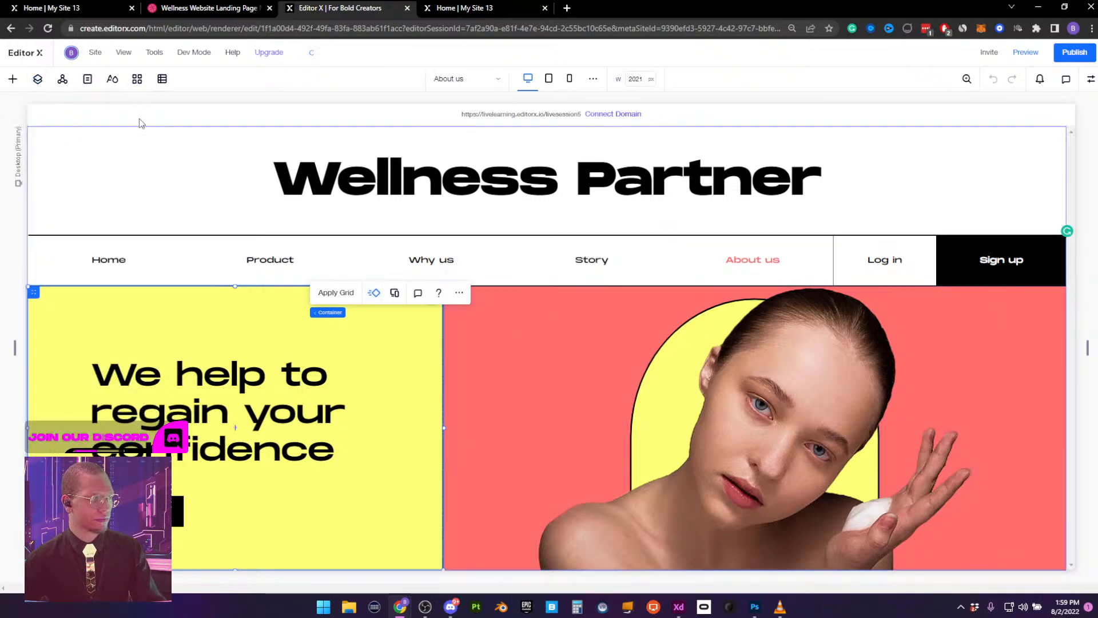
Give the "We help to regain your confidence" text a Float-In animation from bottom with a 1.6-second delay, playing only the first time
click(205, 414)
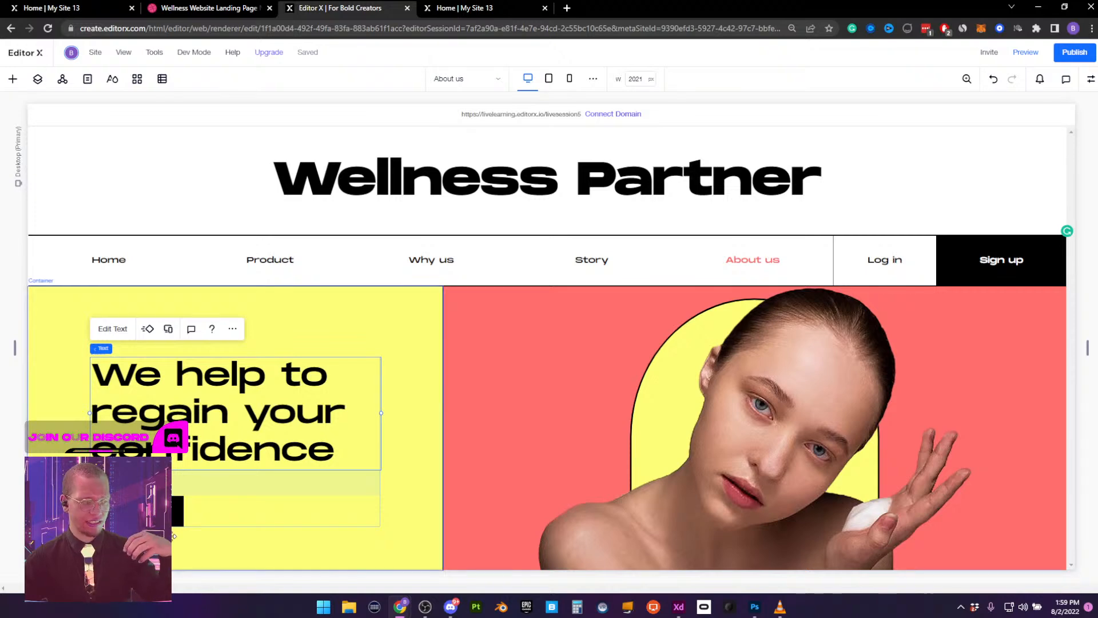
click(149, 329)
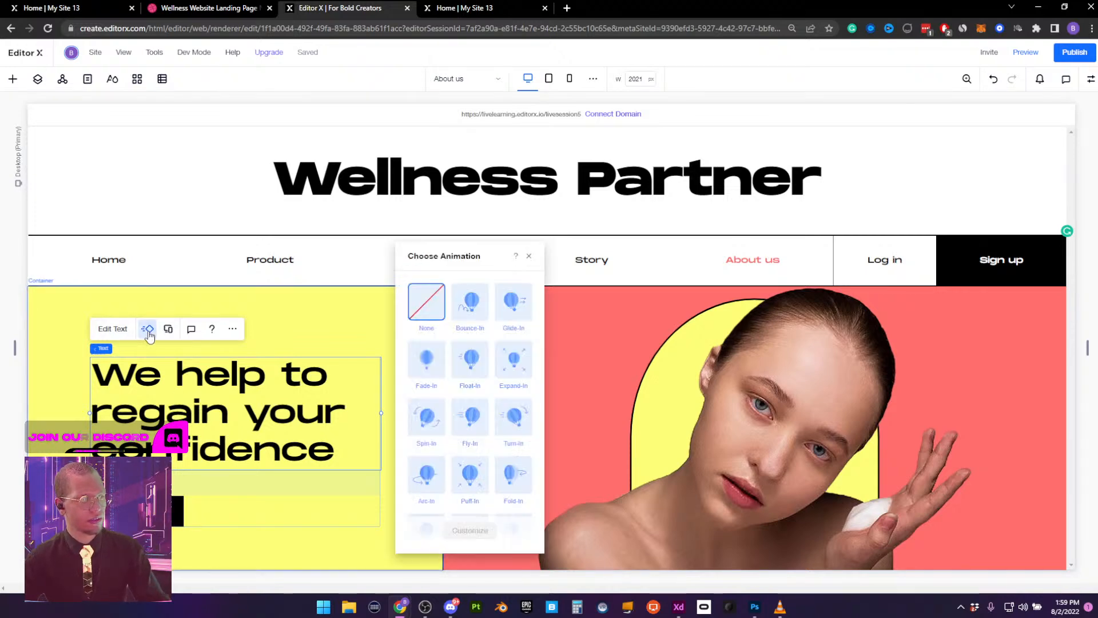
click(466, 369)
click(468, 530)
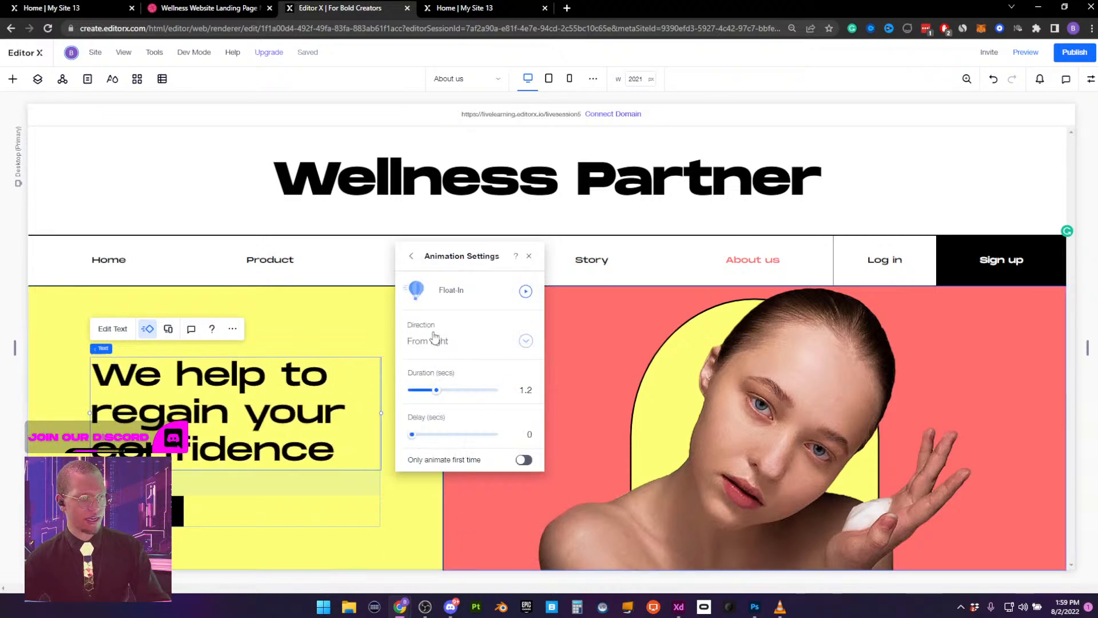
click(433, 338)
click(430, 361)
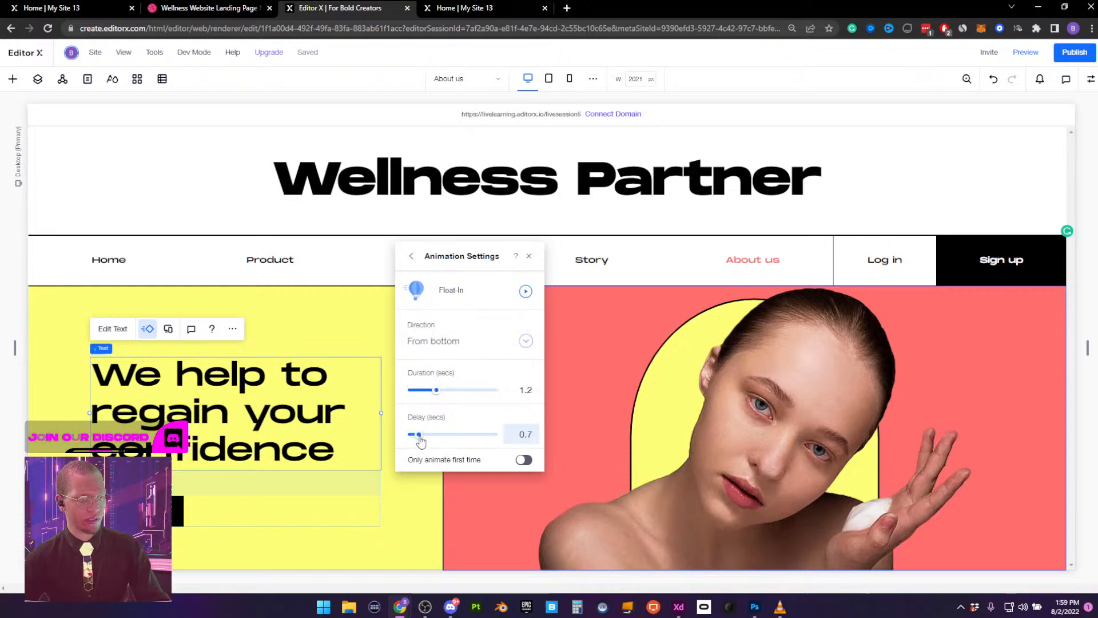
drag(424, 436, 425, 435)
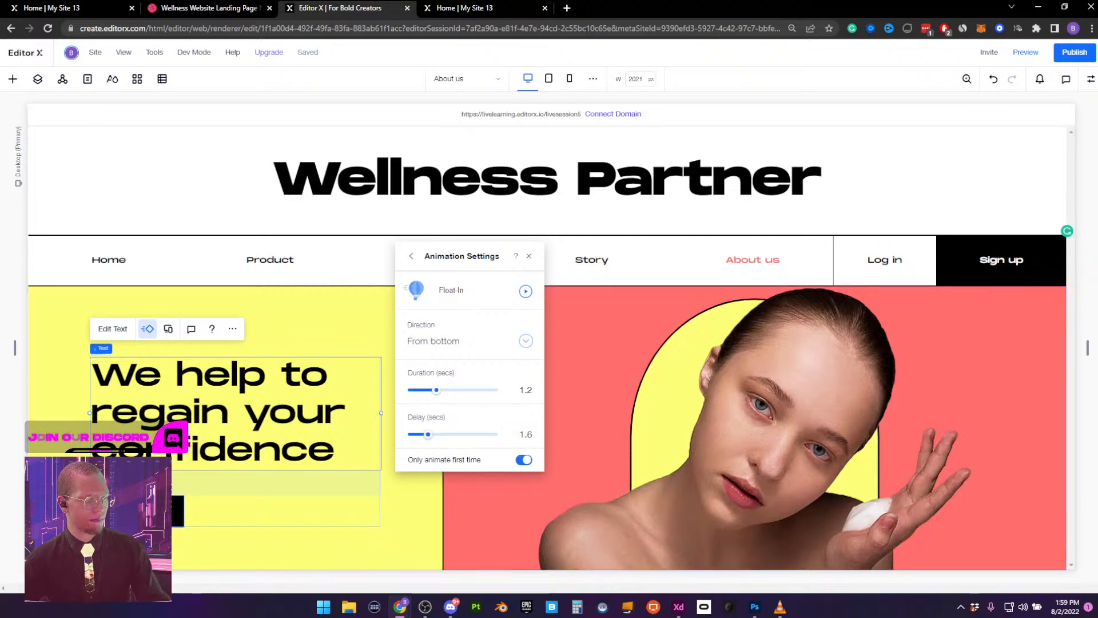
Give the black button below the hero heading a Float-In animation from bottom with a 1.8-second delay
click(178, 510)
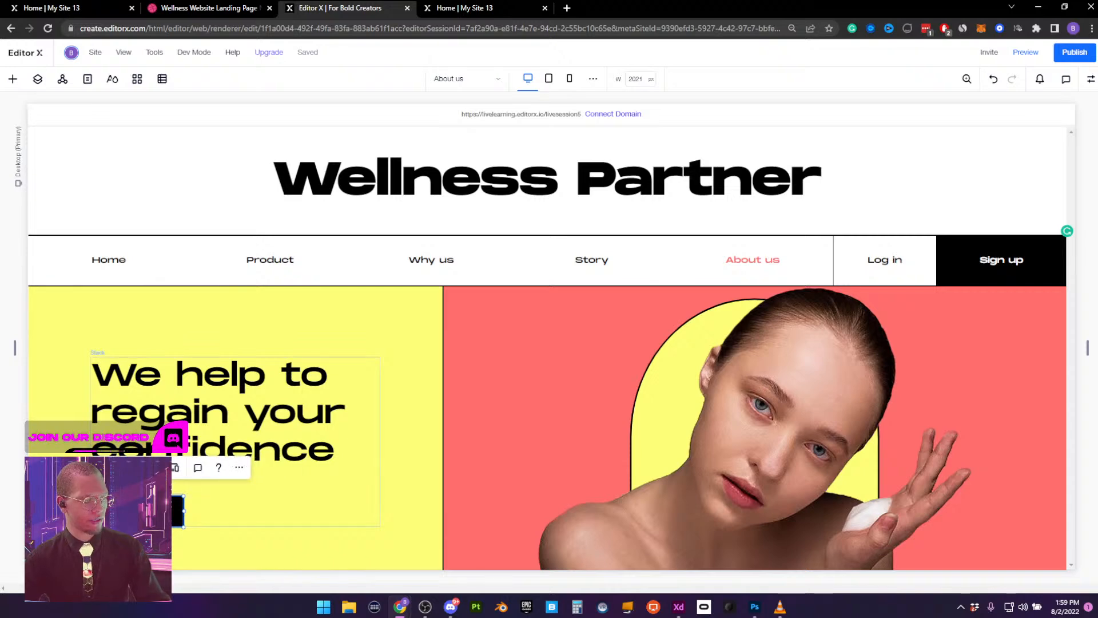
click(153, 467)
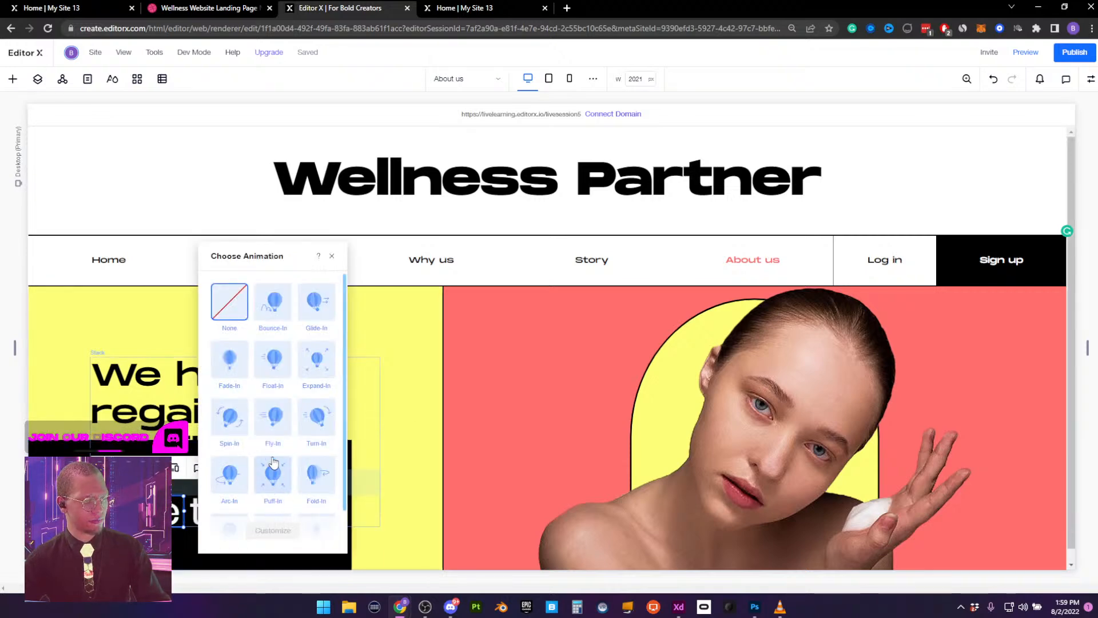
click(273, 373)
click(272, 531)
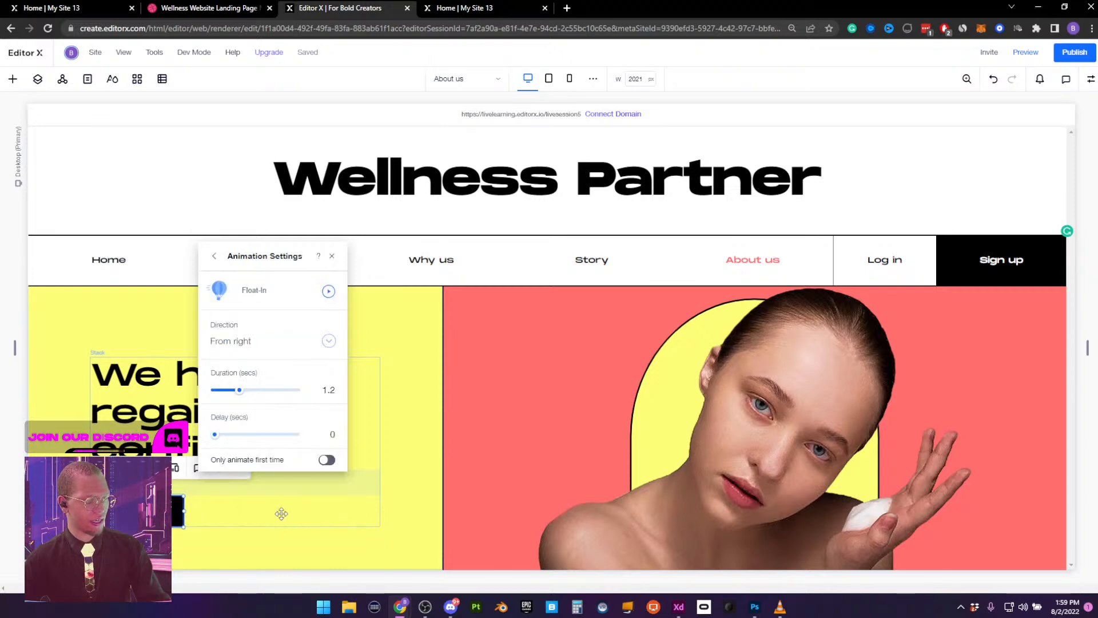
click(297, 336)
click(268, 365)
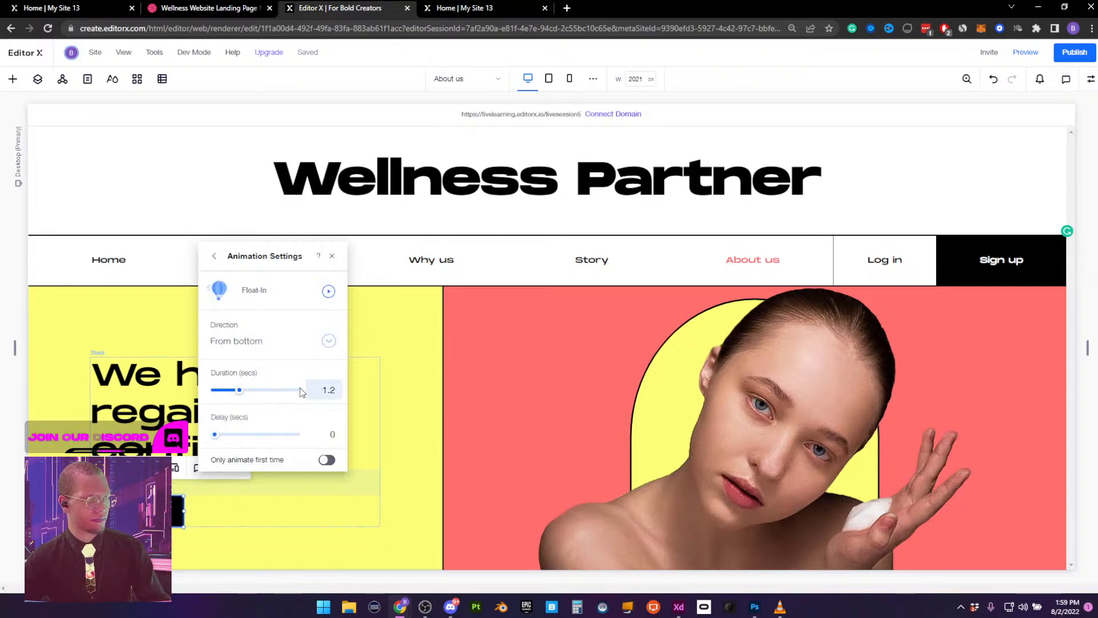
drag(215, 434, 223, 436)
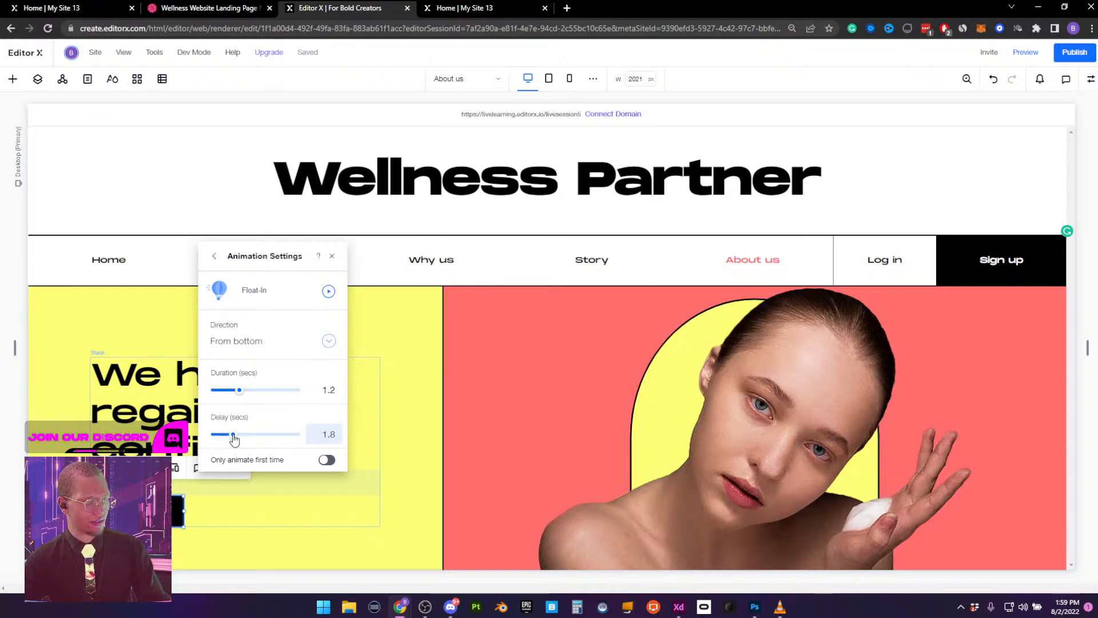
click(332, 256)
Apply a Reveal animation from bottom with a 2-second delay to the red container, playing only the first time, and preview it
click(527, 381)
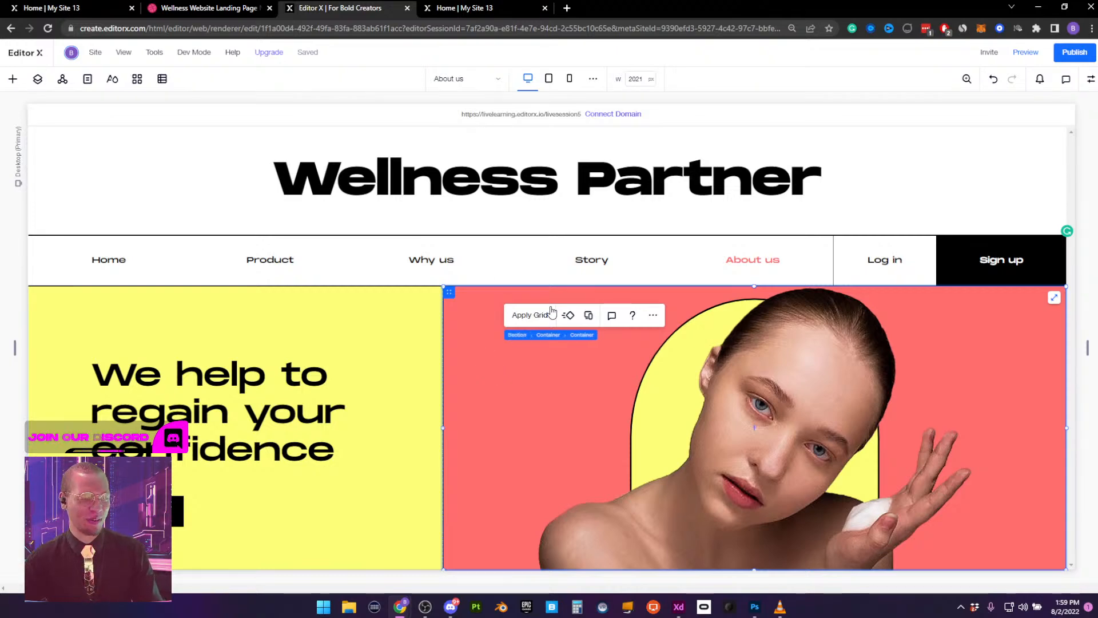
click(568, 316)
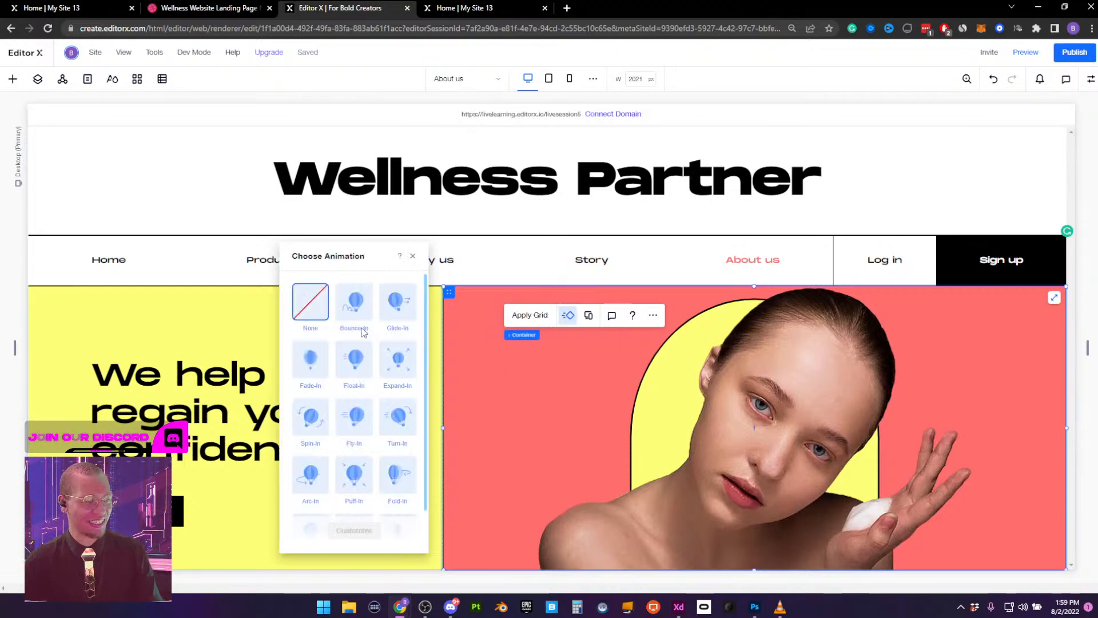
scroll(355, 458, down, 2)
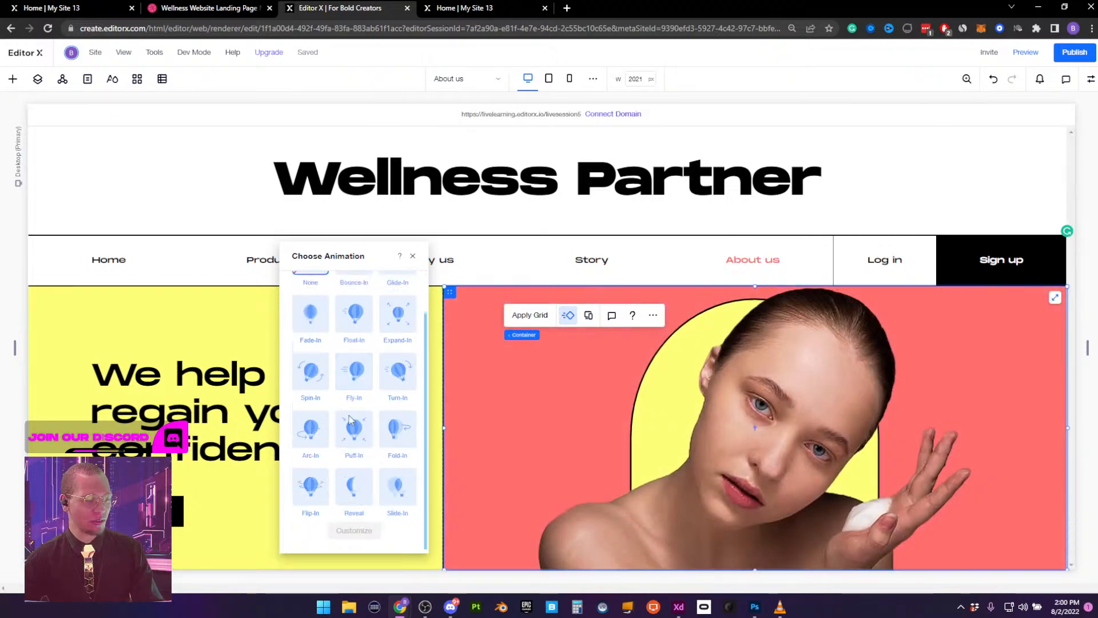
click(357, 499)
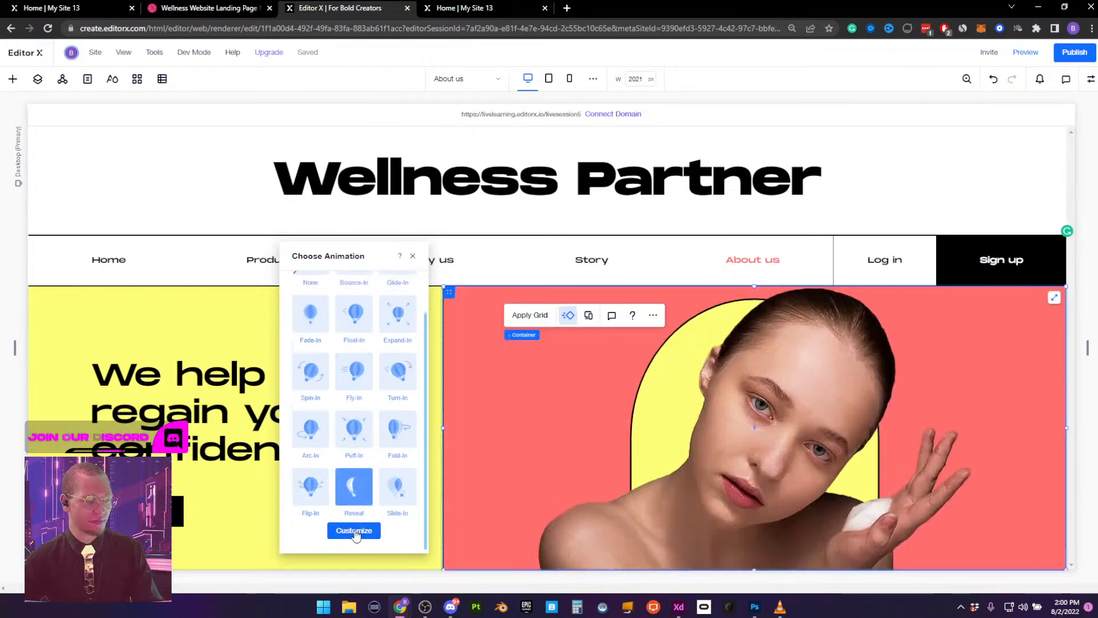
click(355, 530)
click(383, 342)
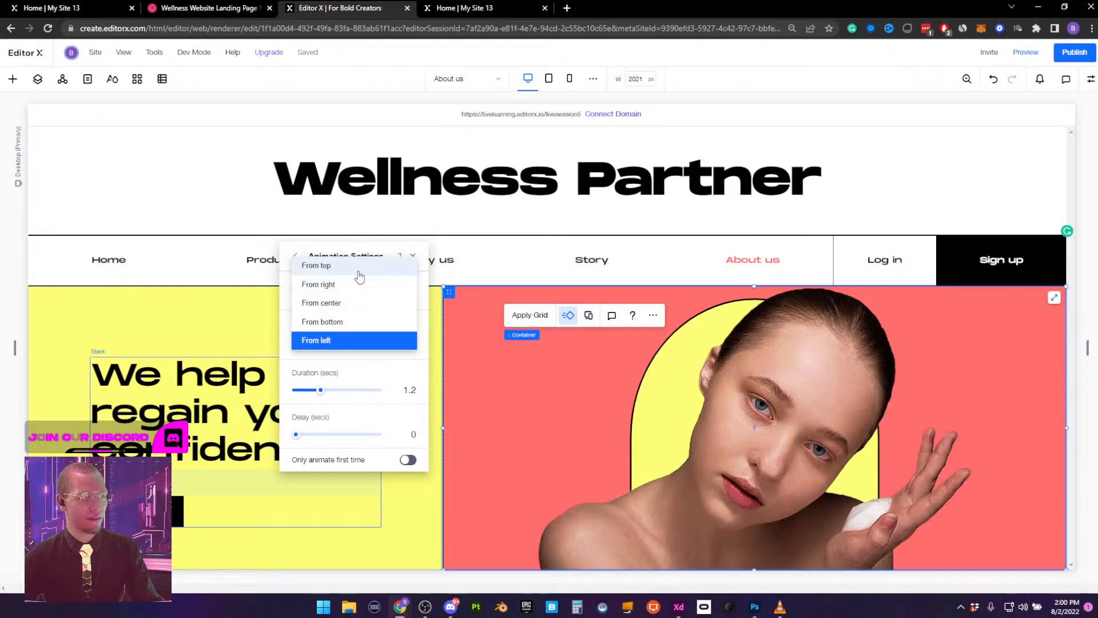
click(355, 321)
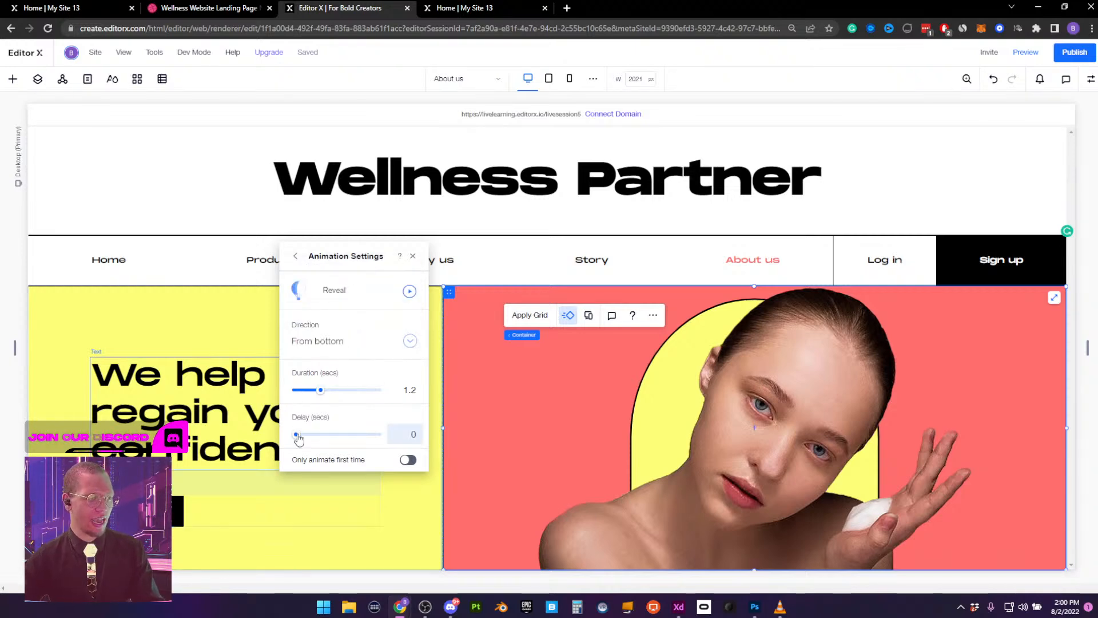
drag(296, 434, 309, 437)
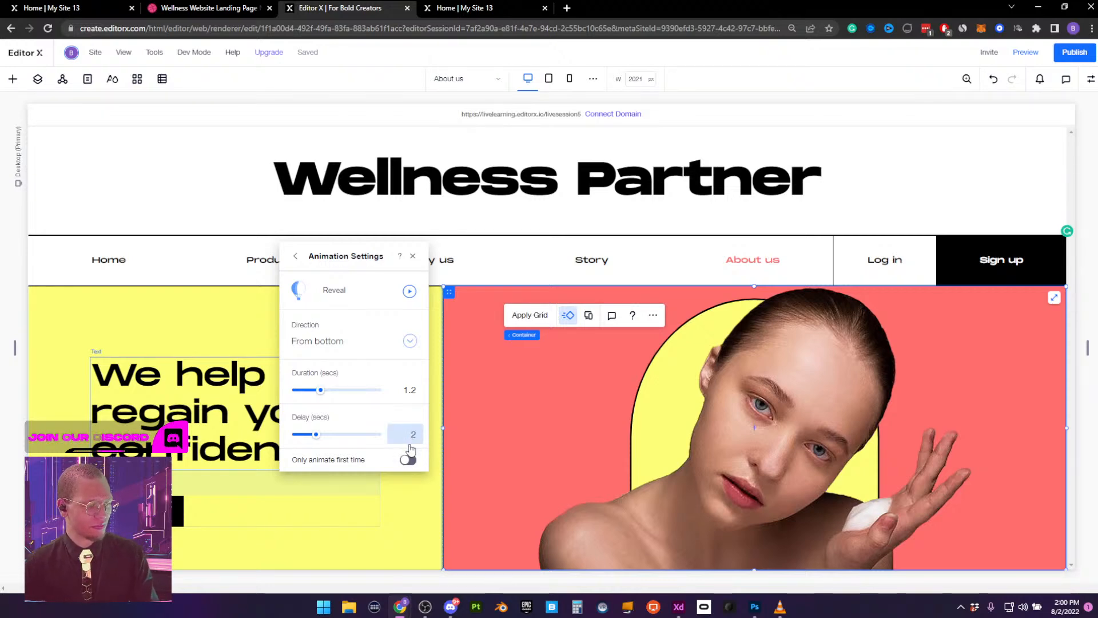
click(408, 460)
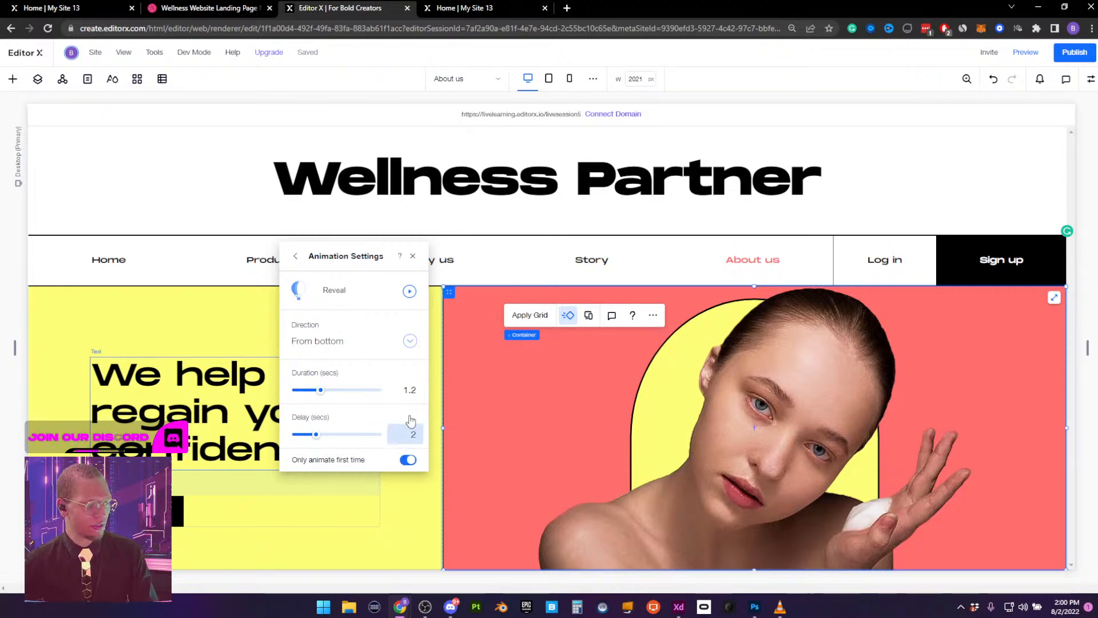
click(409, 291)
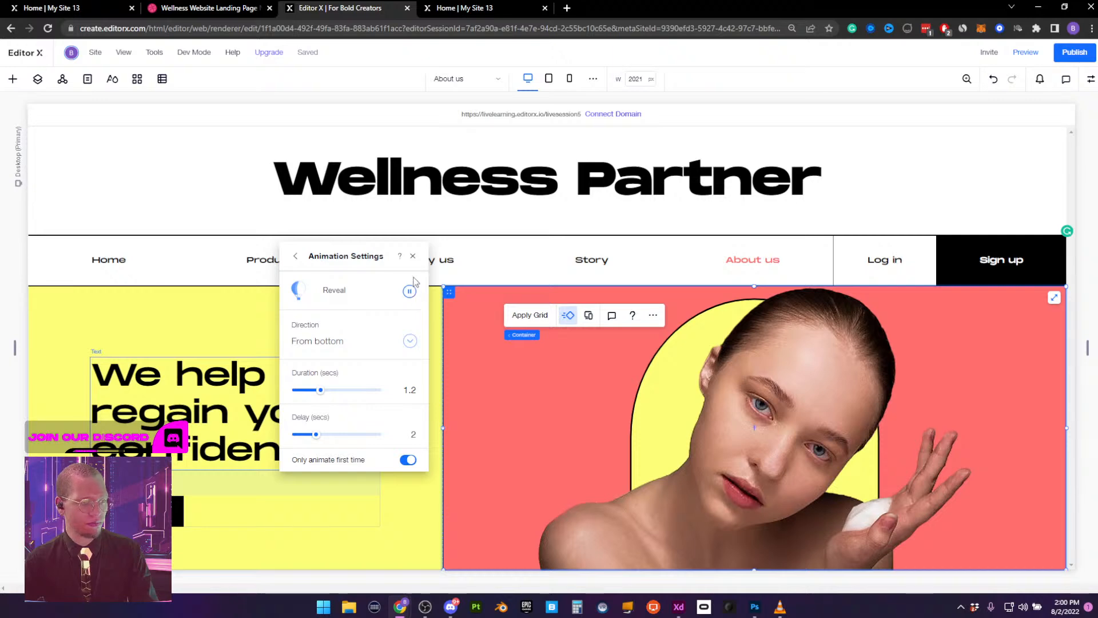
click(412, 256)
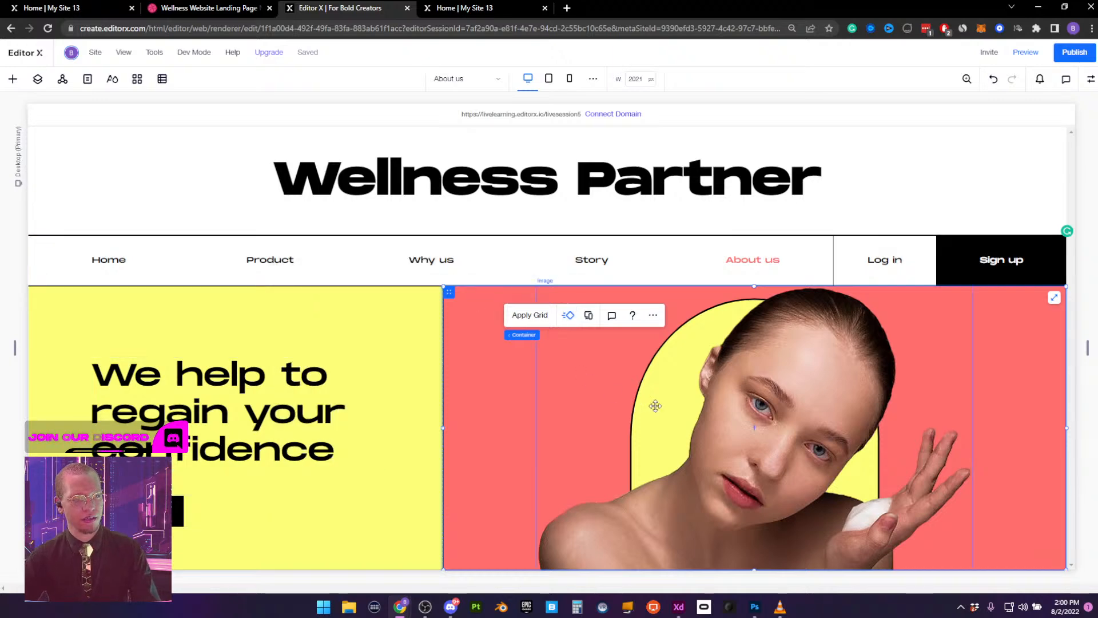
Give the yellow arch shape behind the woman a Float-In animation from bottom with a 2.2-second delay, playing only the first time
click(37, 80)
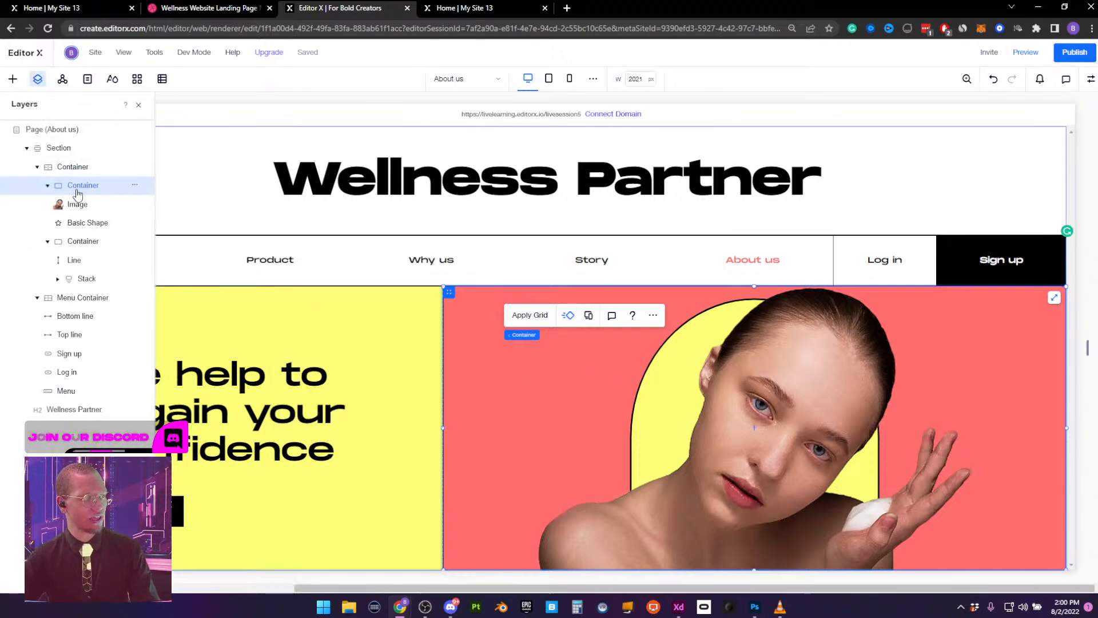
click(88, 224)
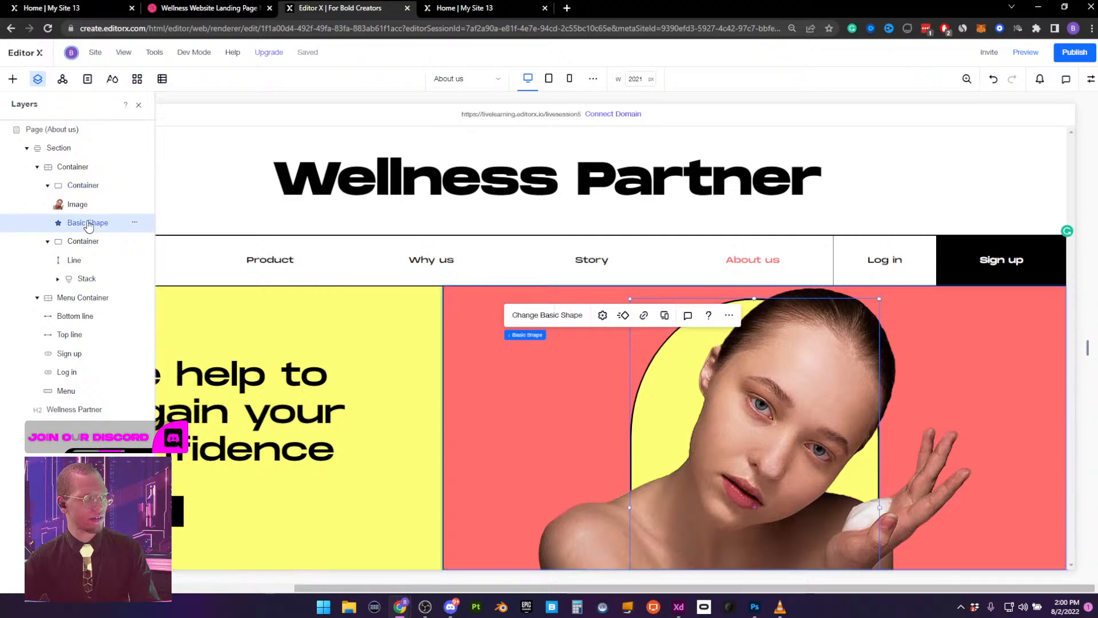
click(623, 316)
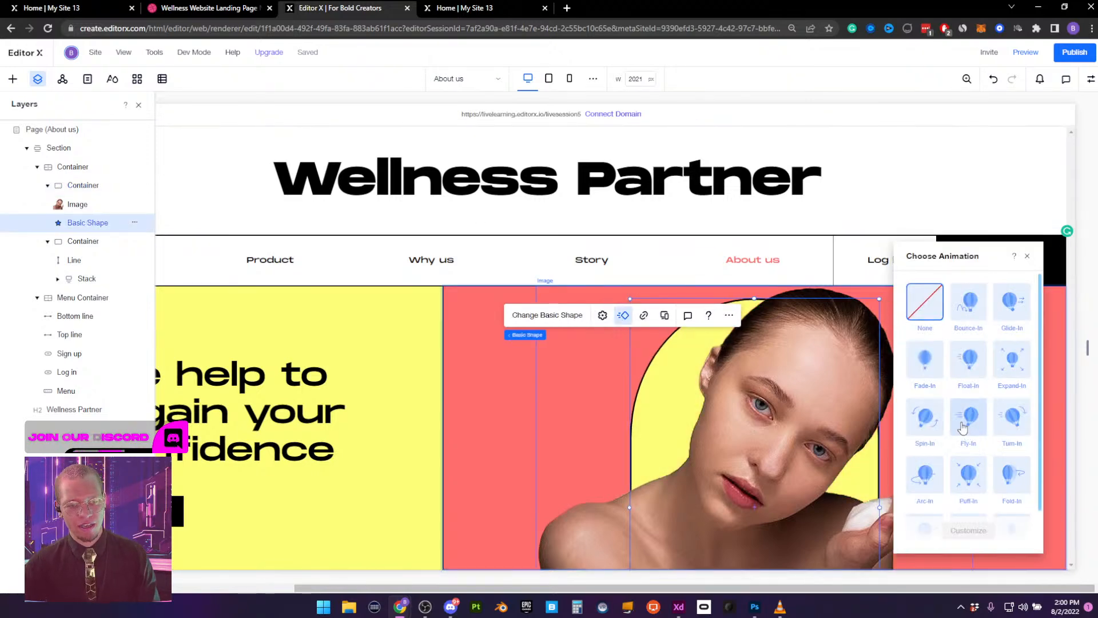
click(972, 371)
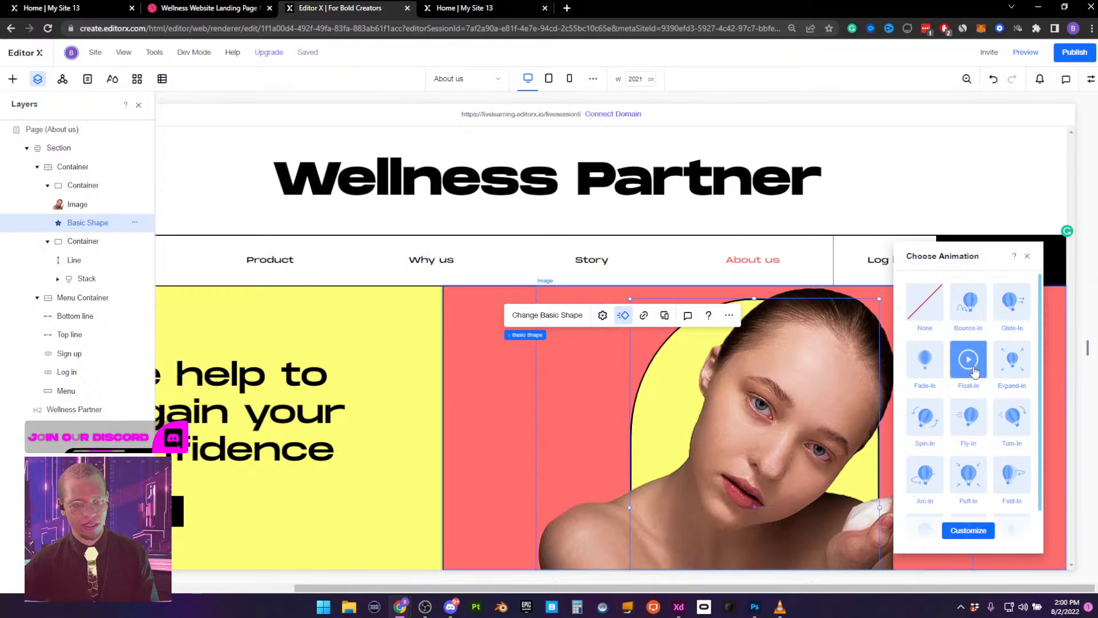
click(972, 530)
click(943, 341)
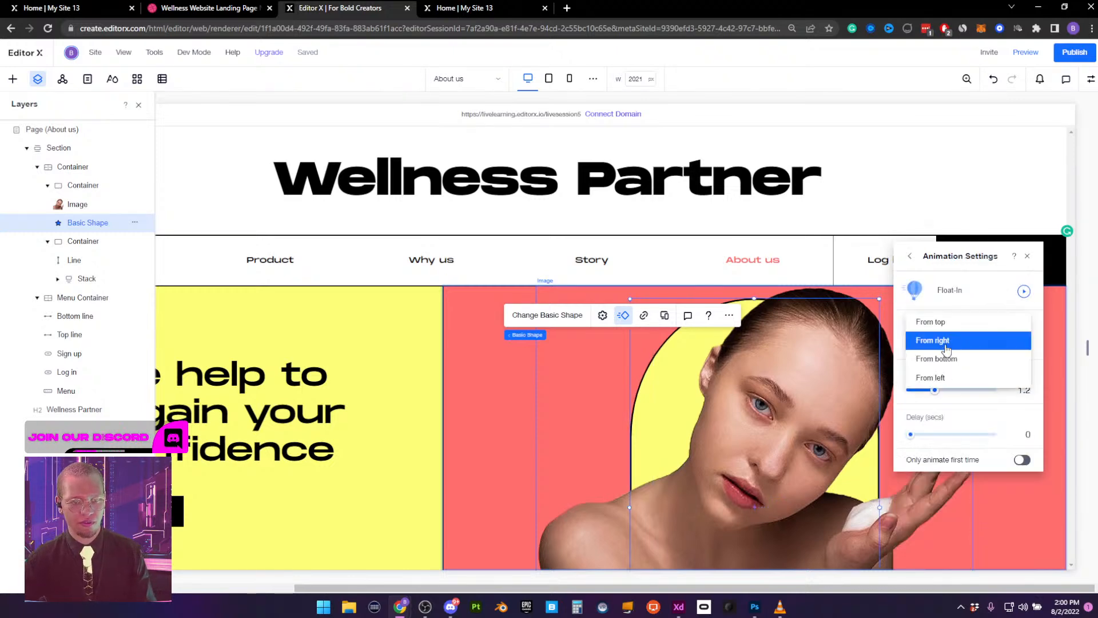
click(946, 360)
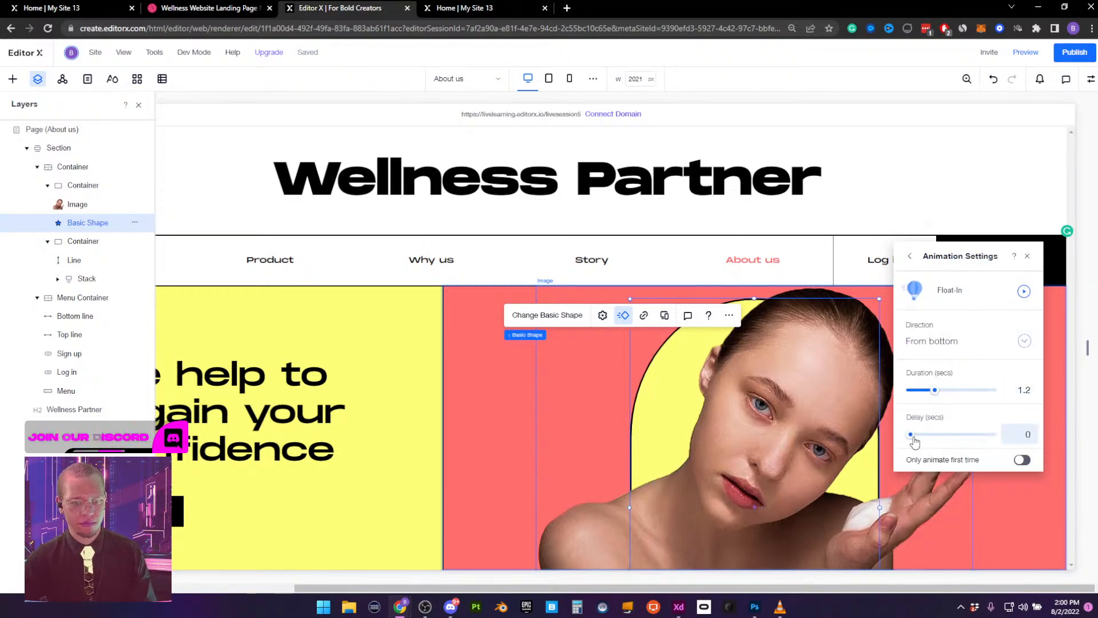
drag(910, 434, 935, 436)
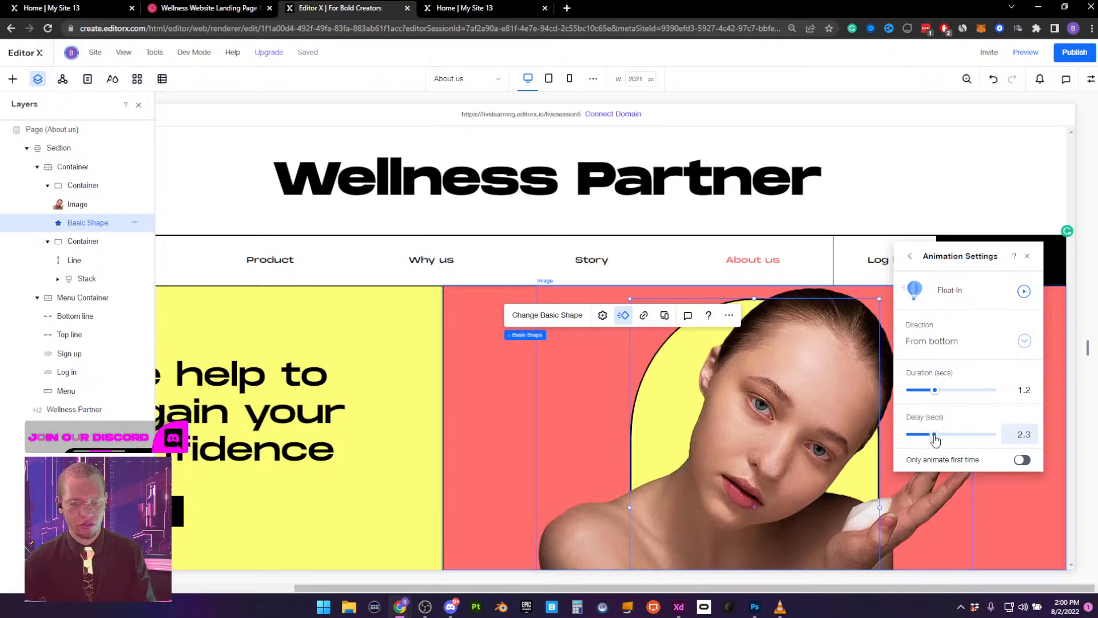
click(1022, 459)
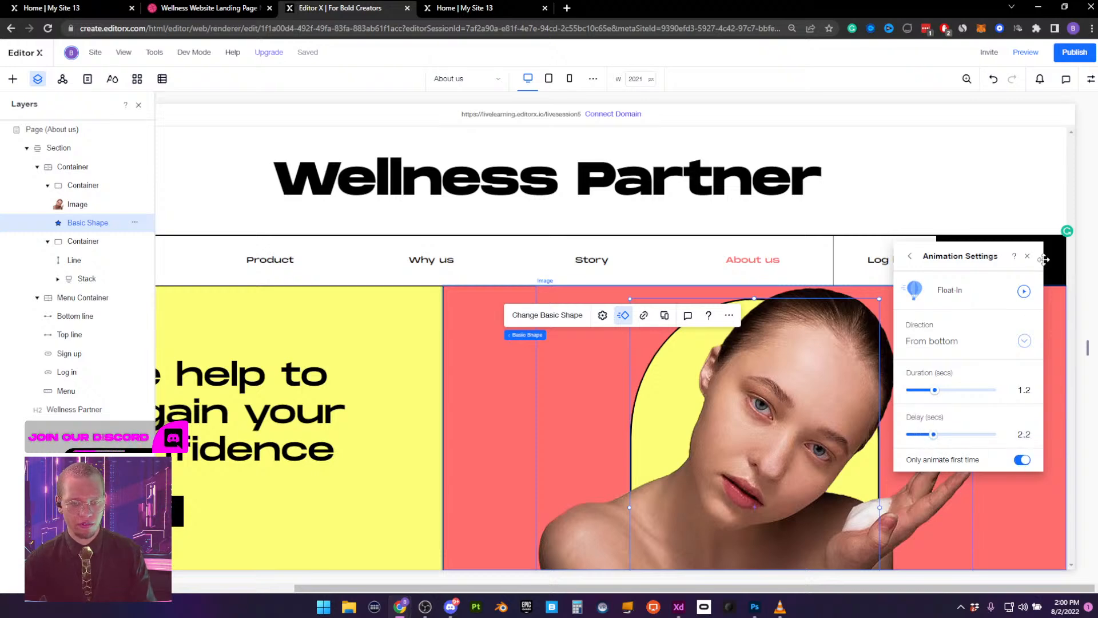
click(1028, 256)
Give the woman's image in the red container a Float-In animation from bottom with a 2.4-second delay, playing only the first time
click(812, 395)
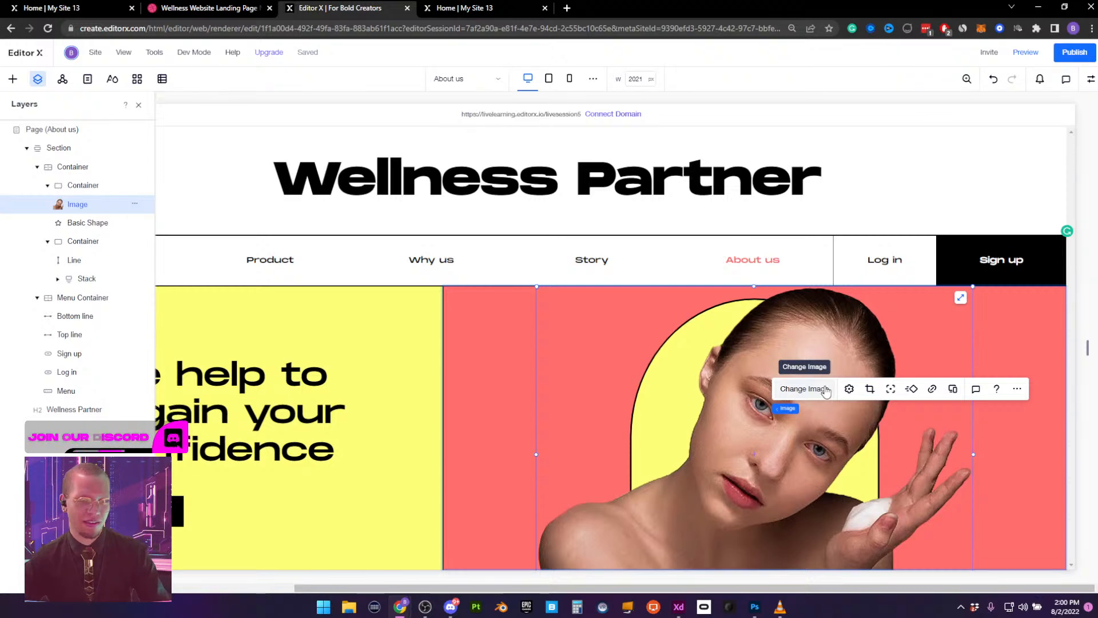
click(912, 390)
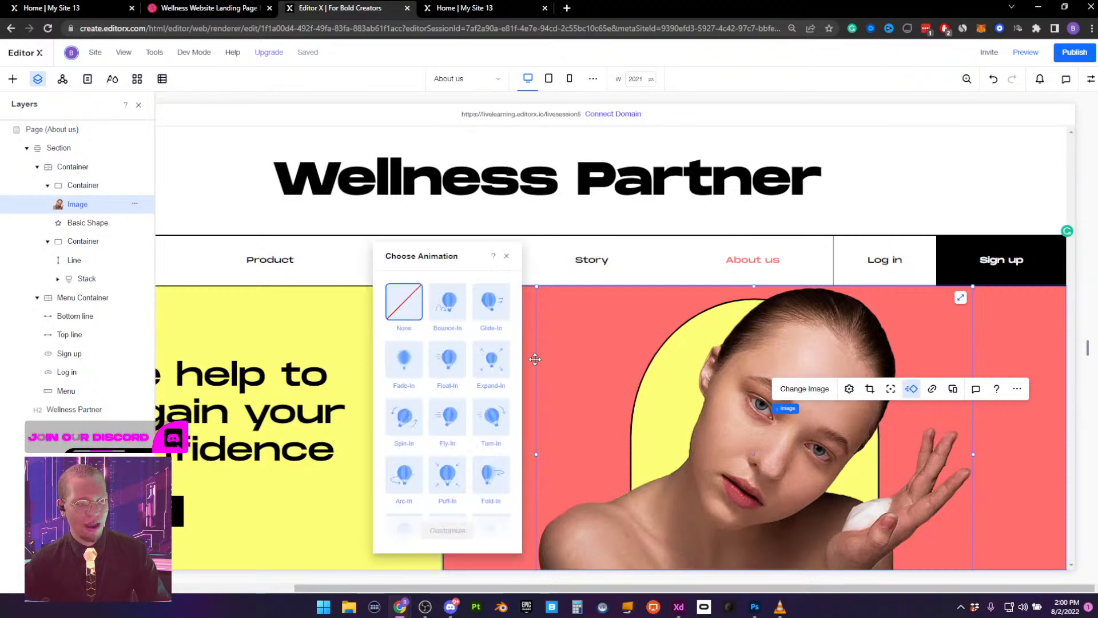
click(449, 357)
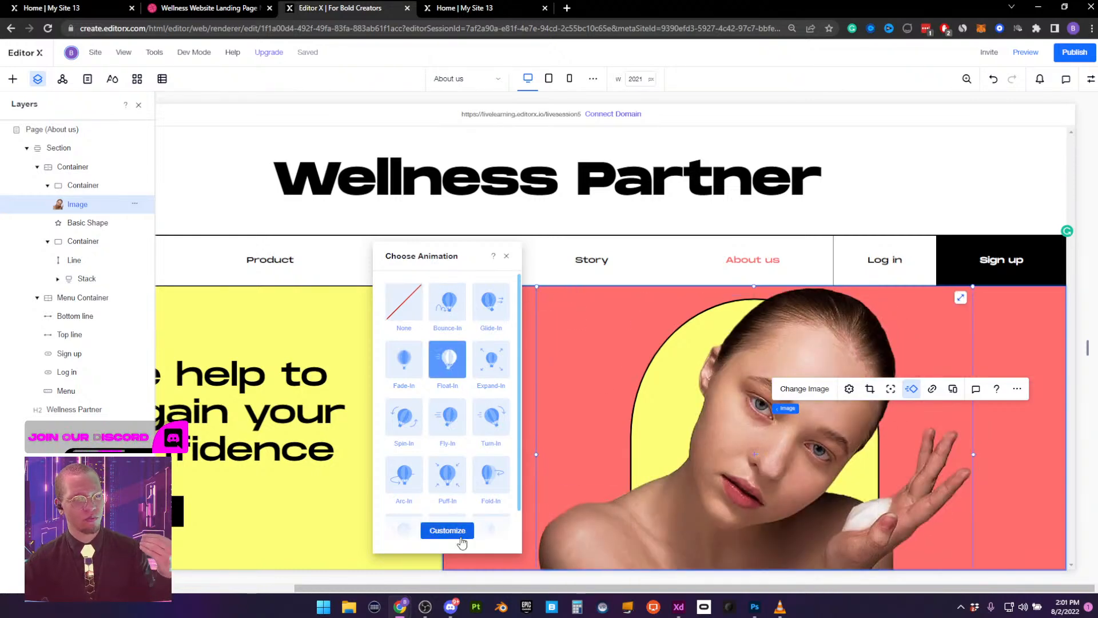
click(448, 530)
click(424, 347)
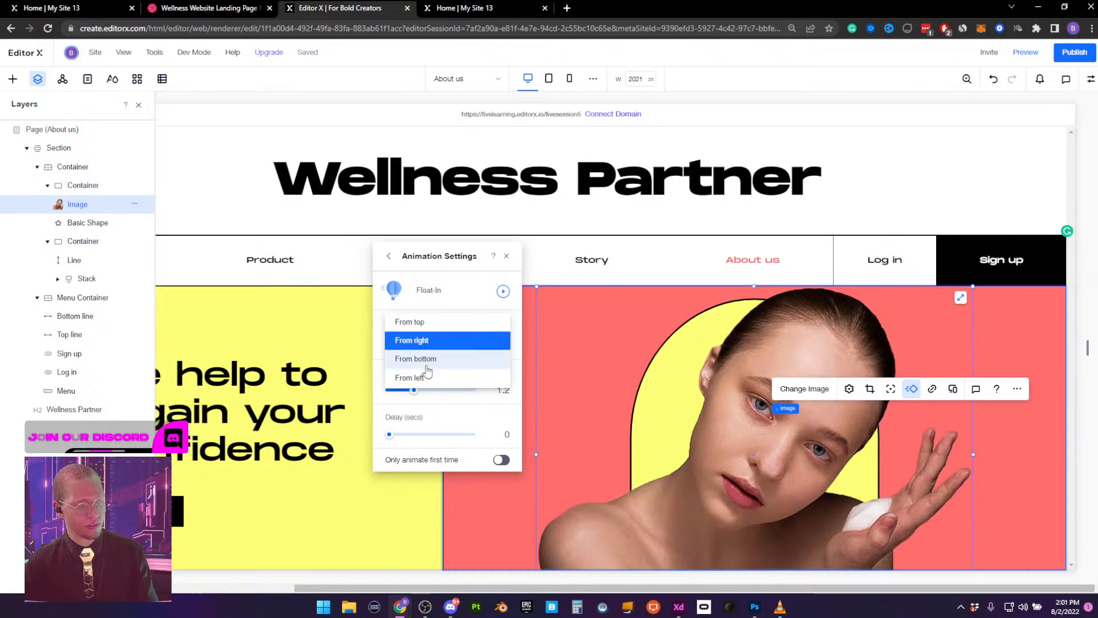
click(426, 361)
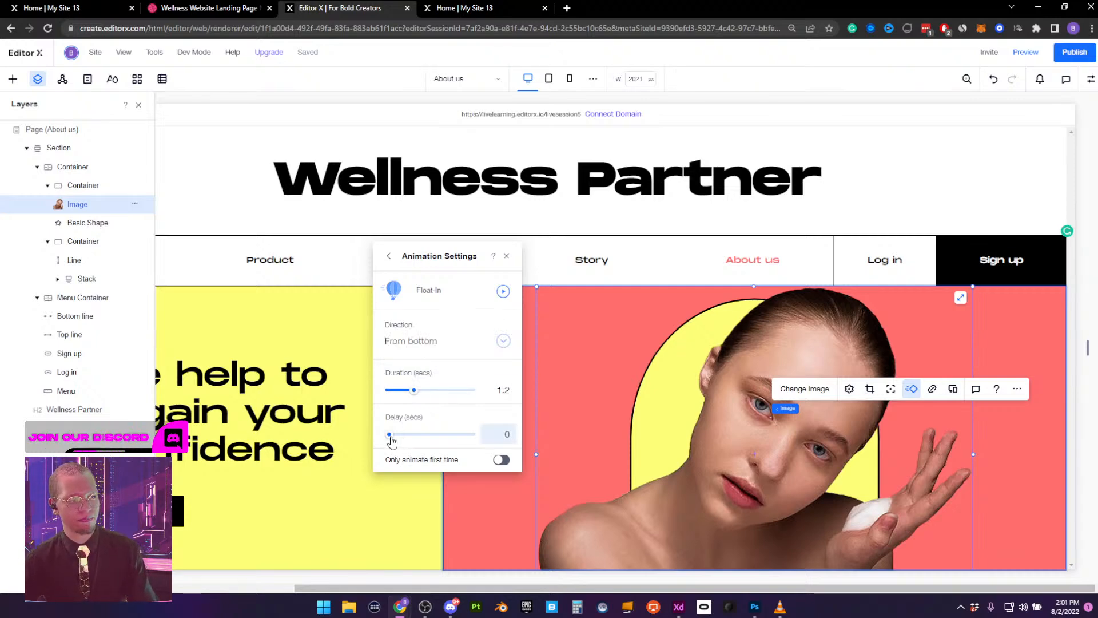
drag(389, 434, 413, 440)
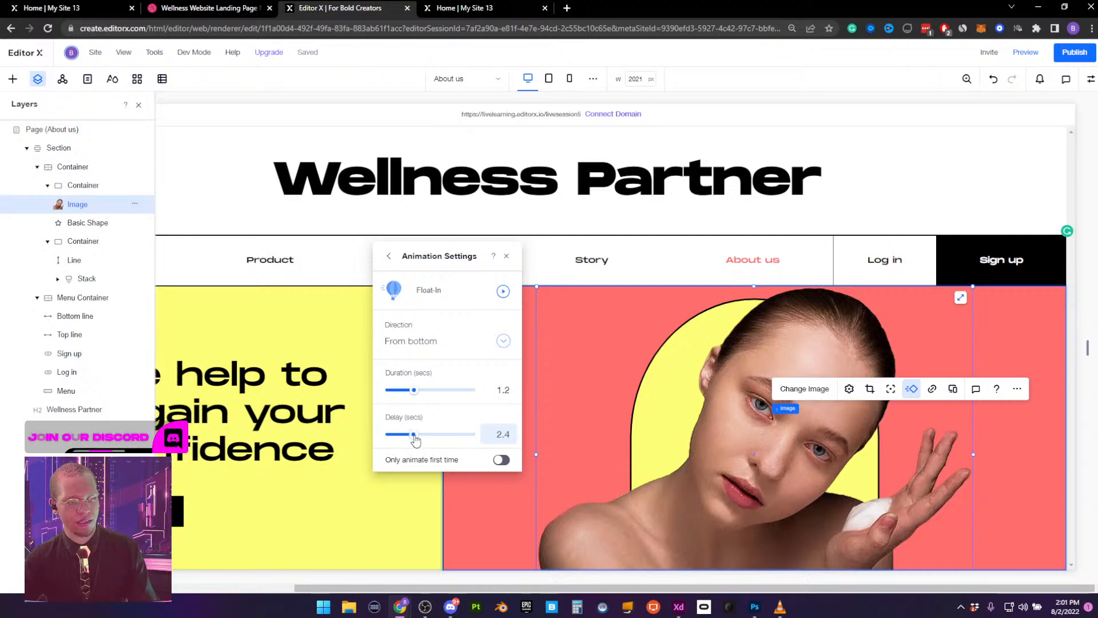
click(501, 460)
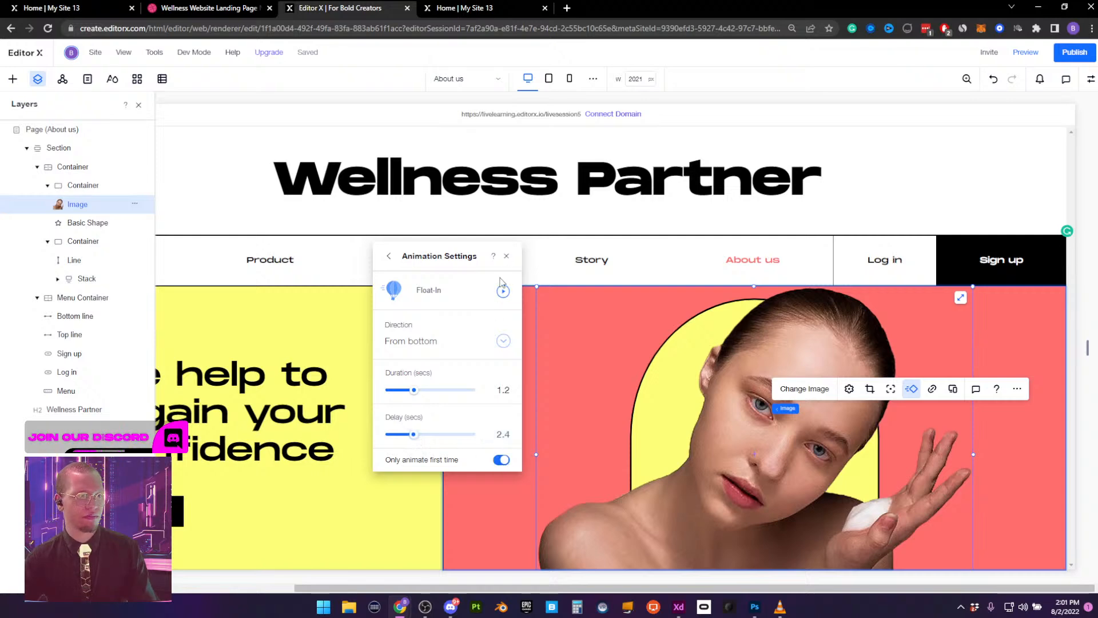
Preview the About us page to check the entrance animations, and return to editing the site
click(507, 257)
click(138, 105)
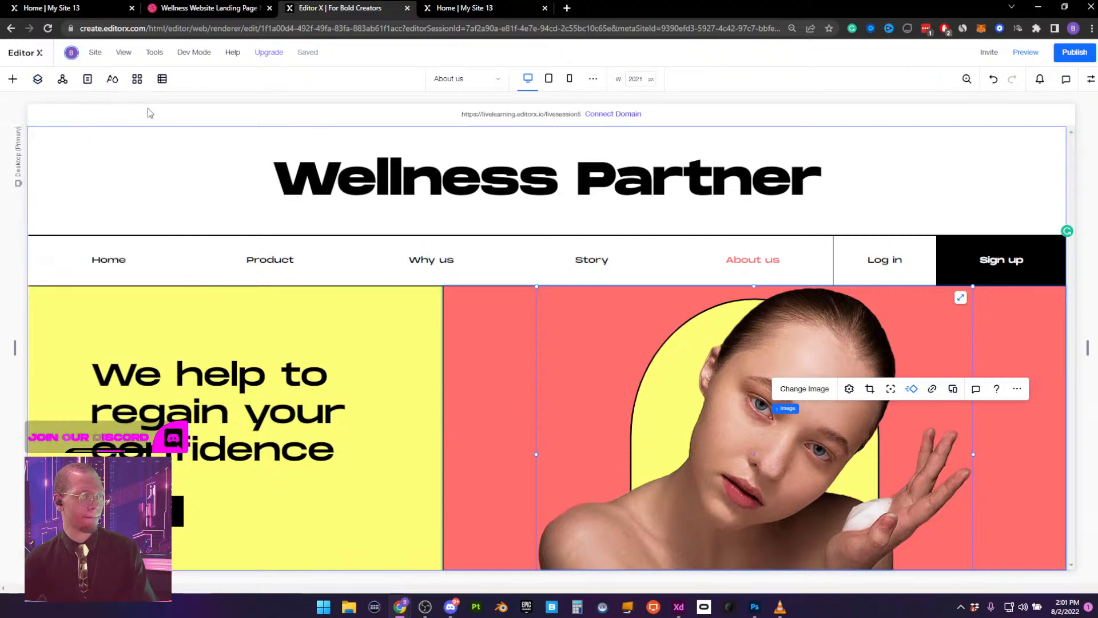
click(1028, 53)
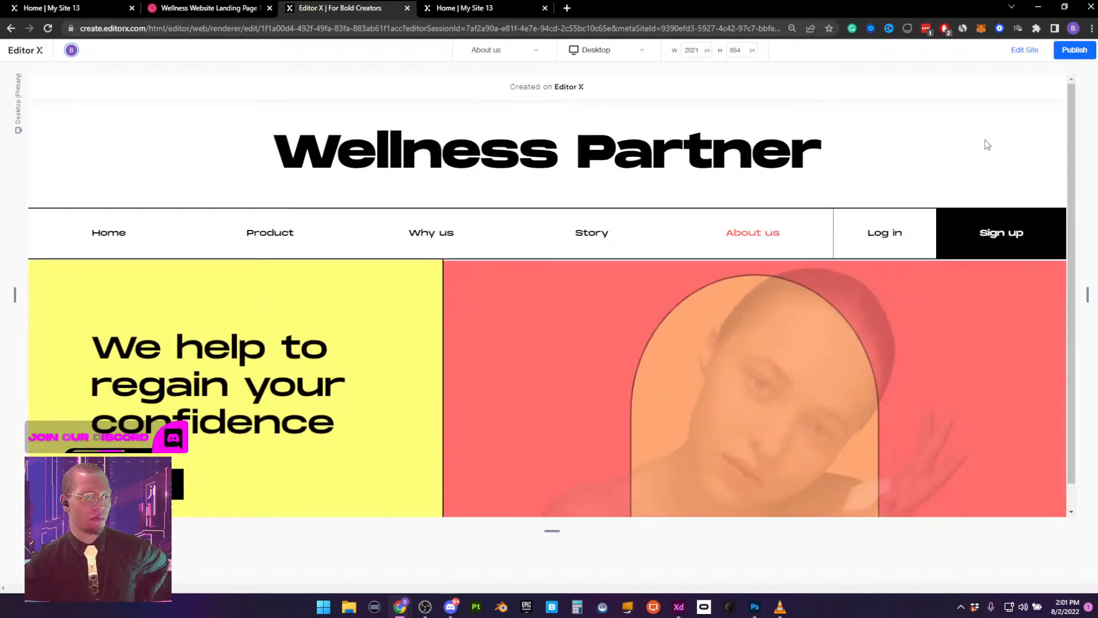
click(1027, 50)
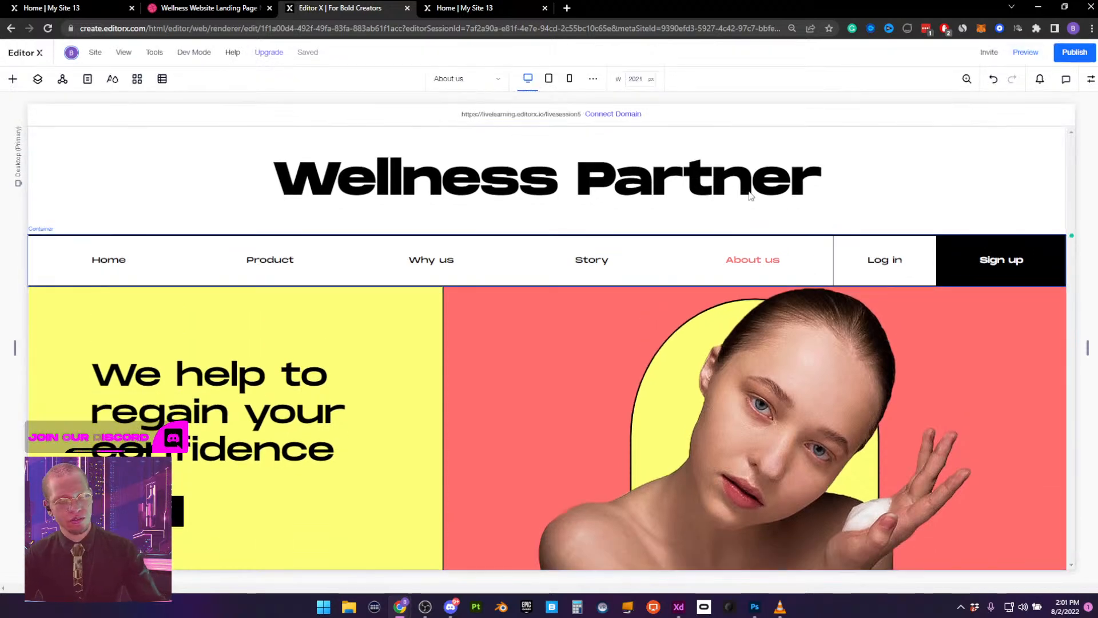
Reload the published Home page to watch its entrance sequence for comparison, and return to the About us page editor
click(91, 8)
click(504, 135)
key(ctrl+r)
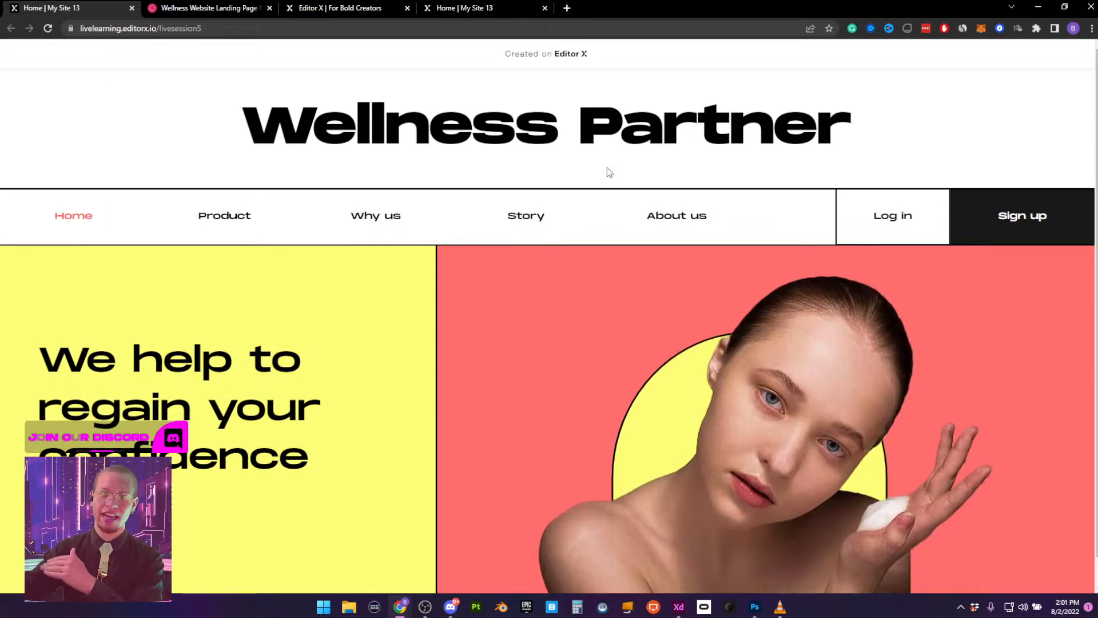
click(508, 8)
click(344, 7)
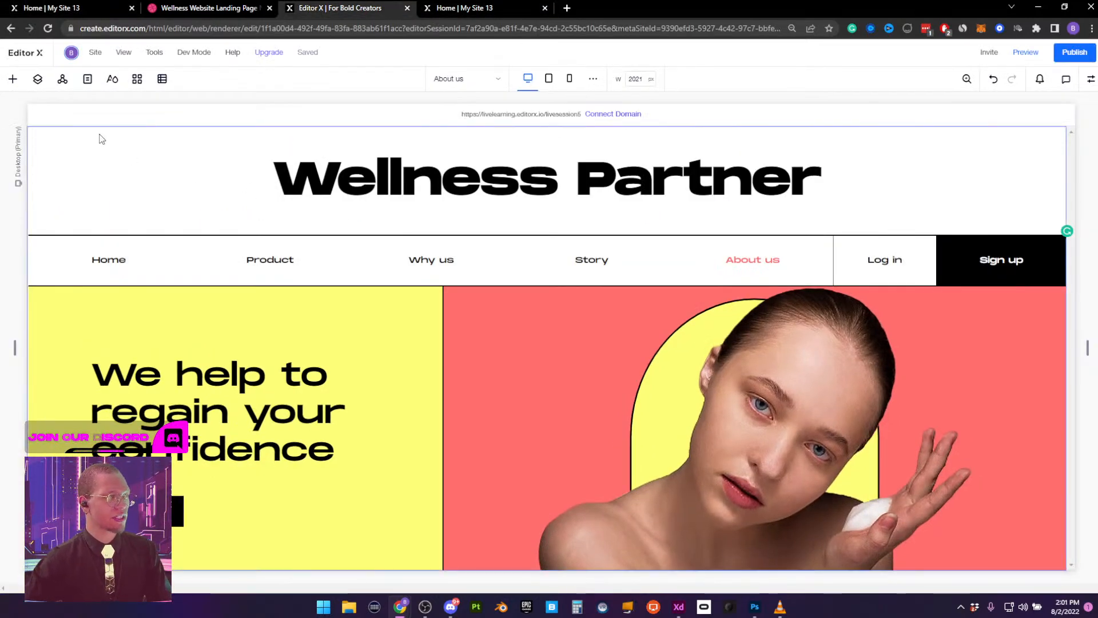
Set the About us page's background to the light purple theme color (#D2AEFF)
click(37, 78)
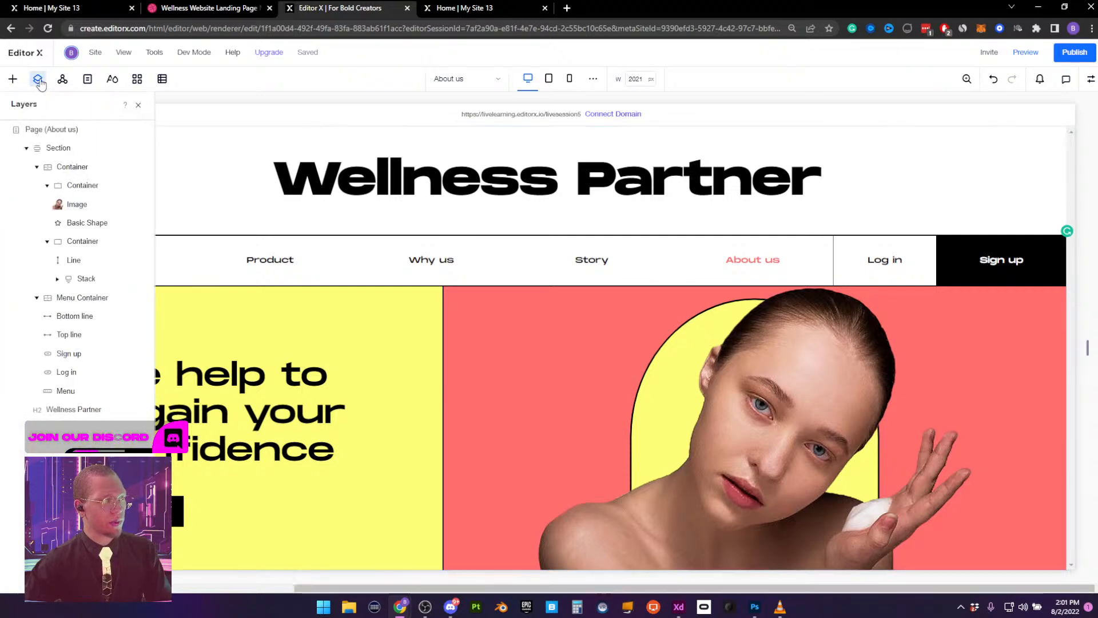
click(51, 129)
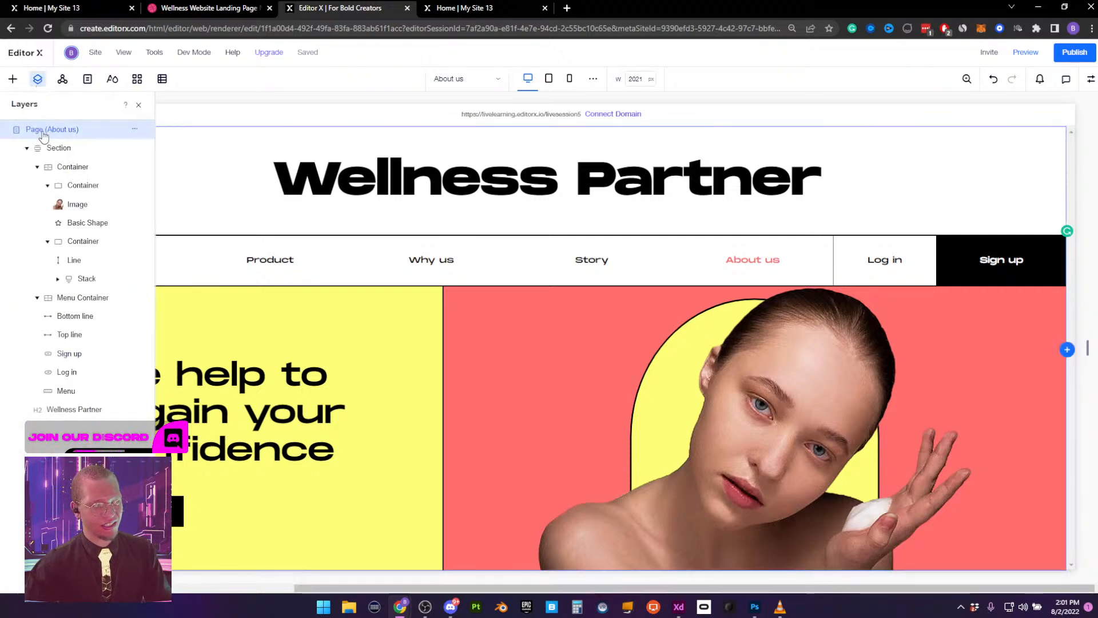
click(1091, 79)
click(990, 185)
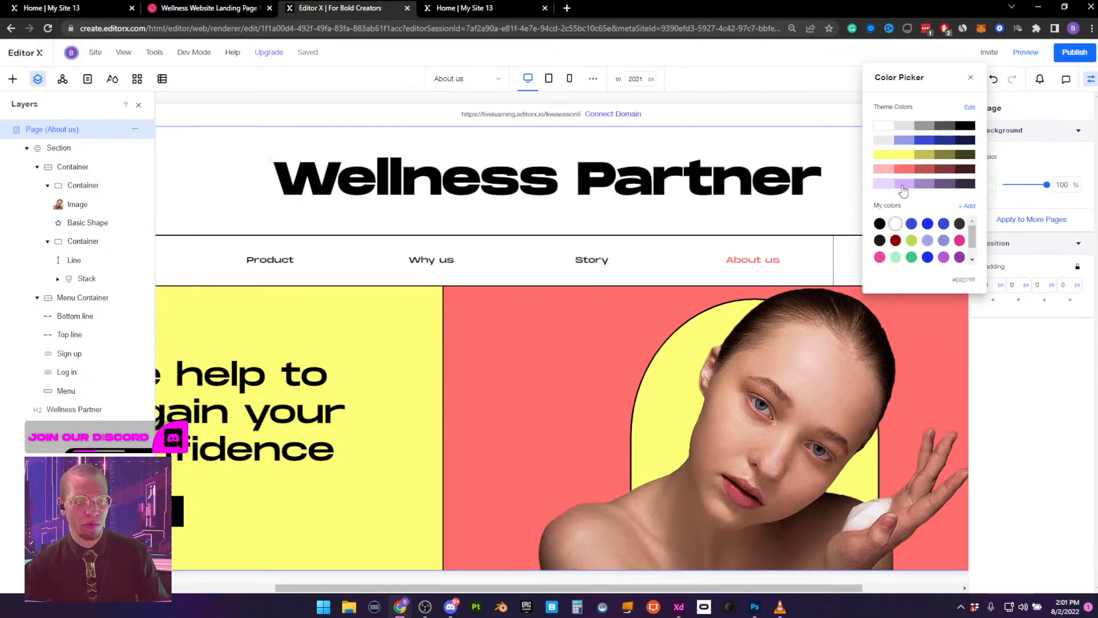
click(910, 187)
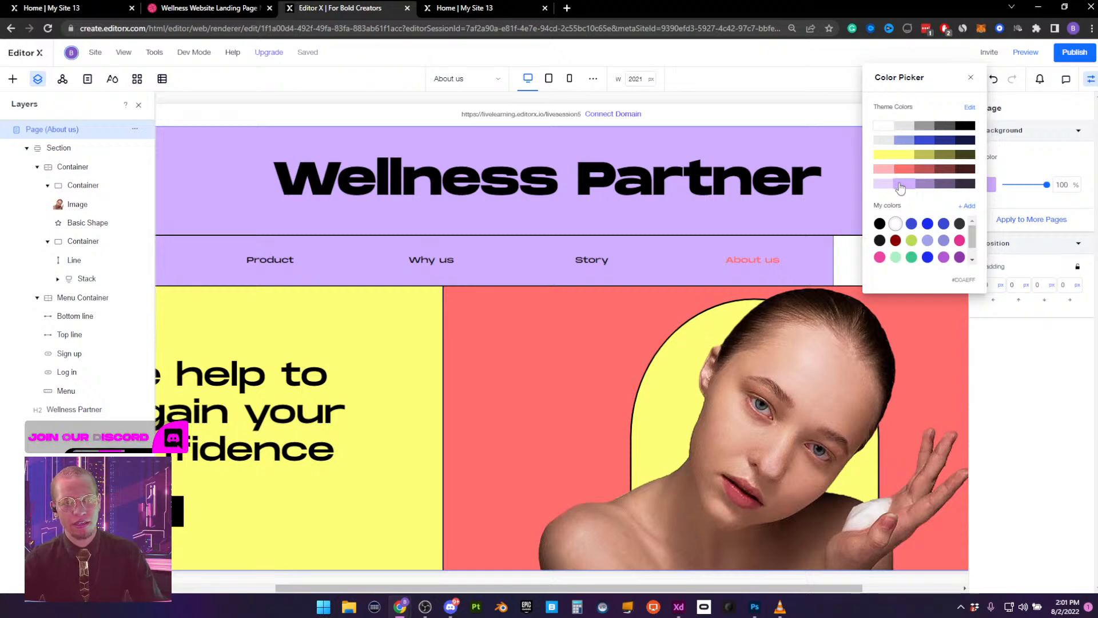
click(1031, 412)
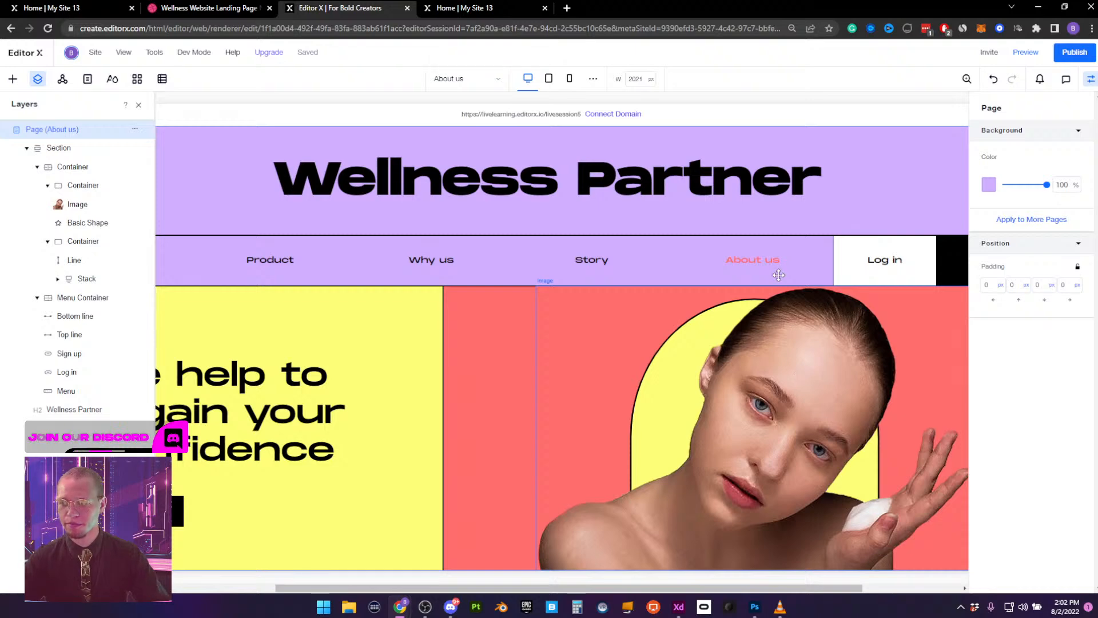
click(138, 105)
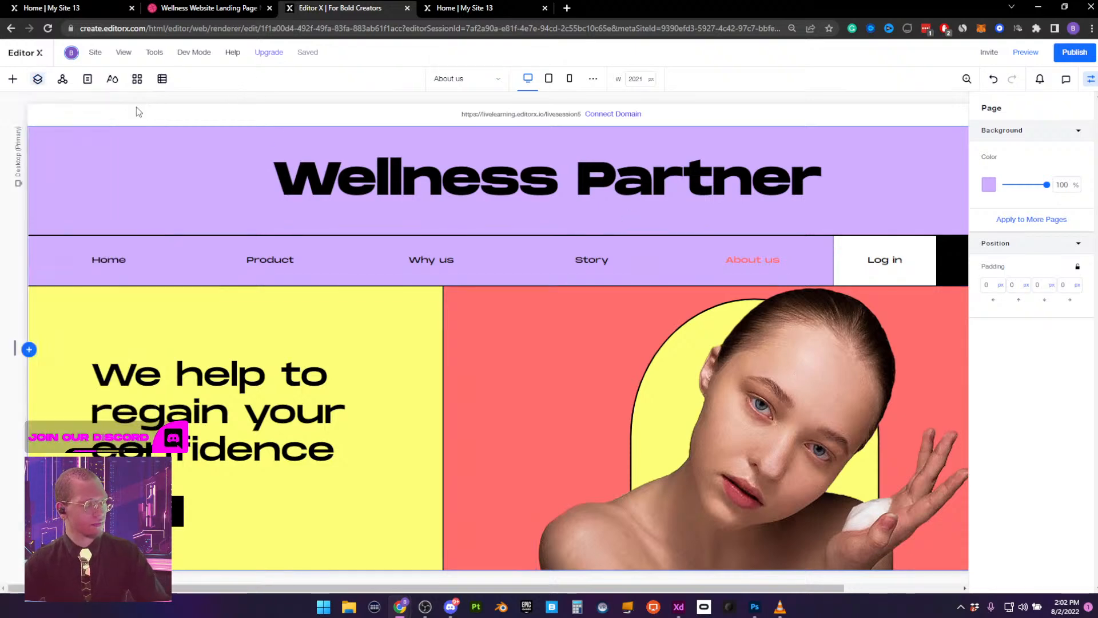
click(1085, 83)
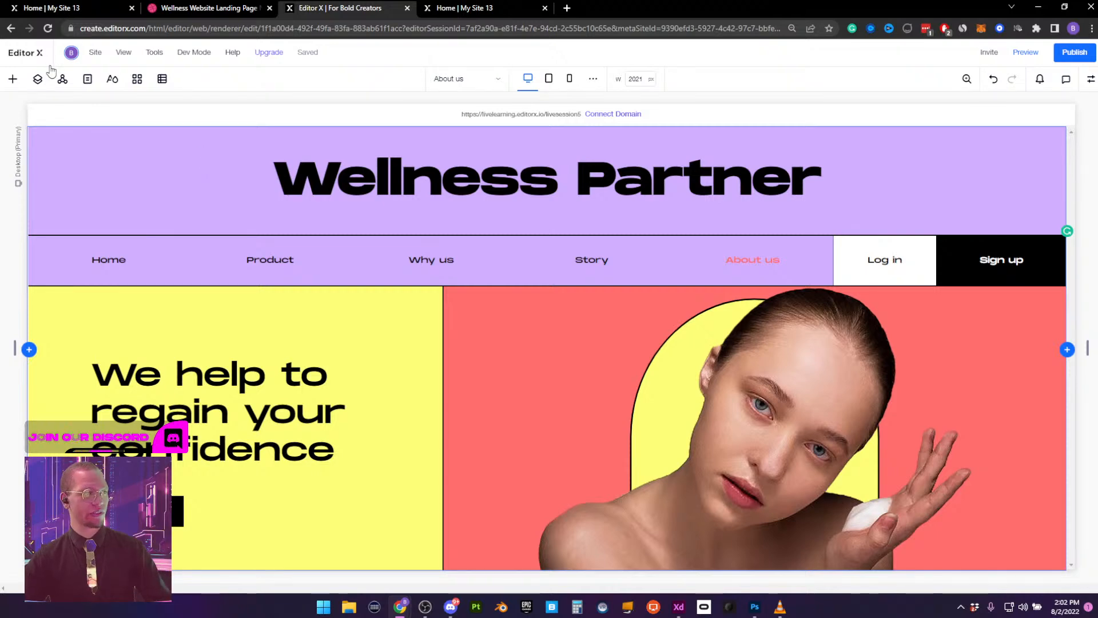
Add a basic shape to the section and place it beside the Wellness Partner title
click(156, 191)
right_click(118, 190)
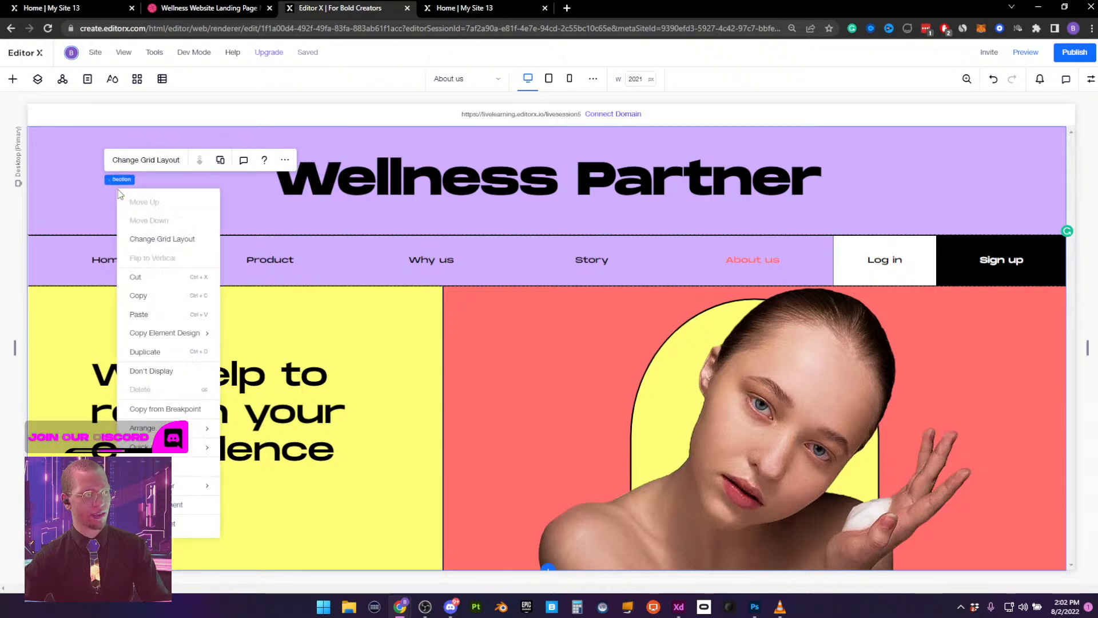
mouse_move(197, 447)
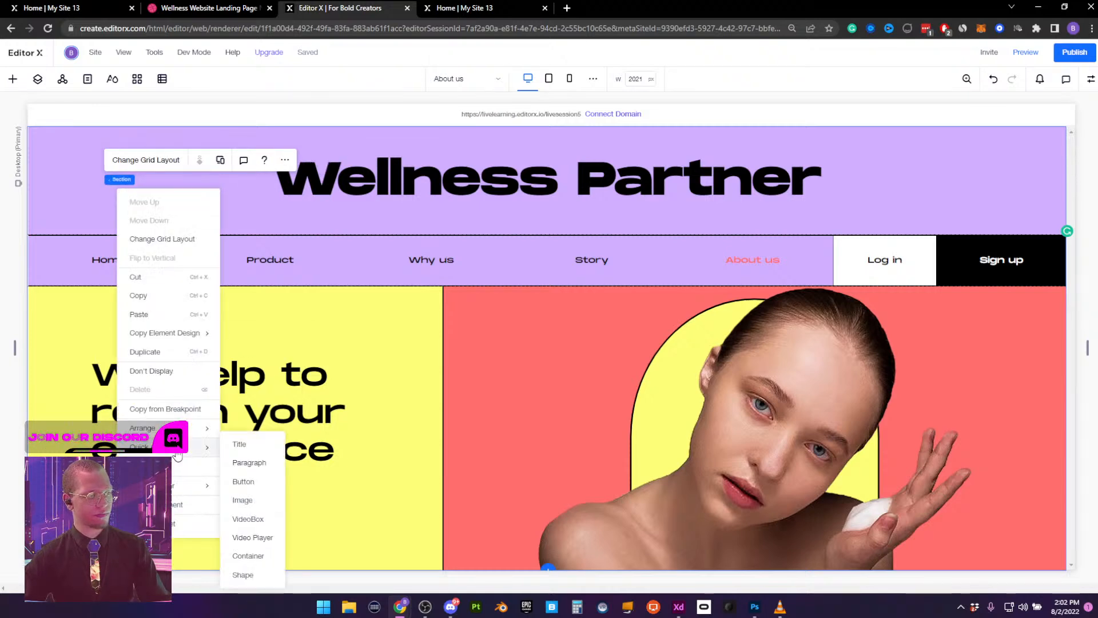
click(242, 574)
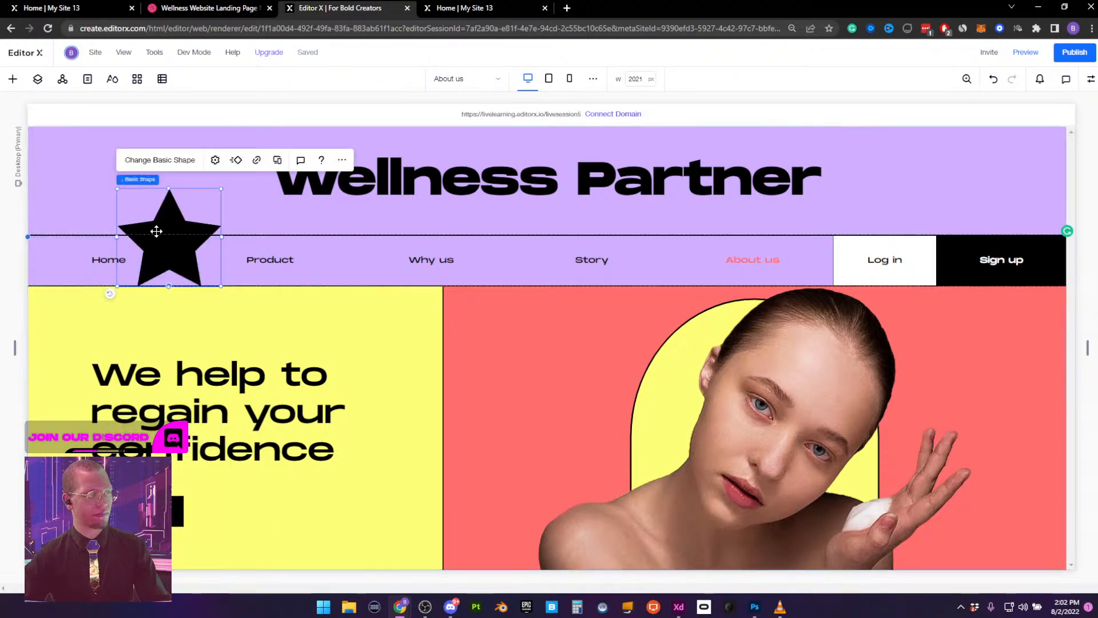
drag(156, 203, 157, 150)
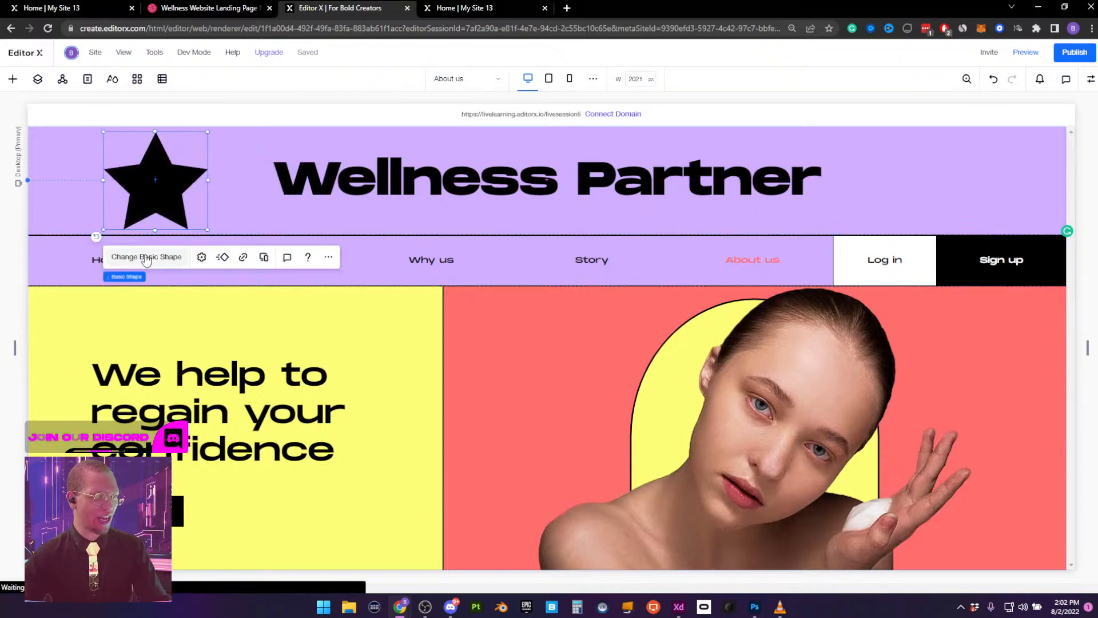
Replace the star with the Rectangle basic shape
click(146, 258)
click(376, 247)
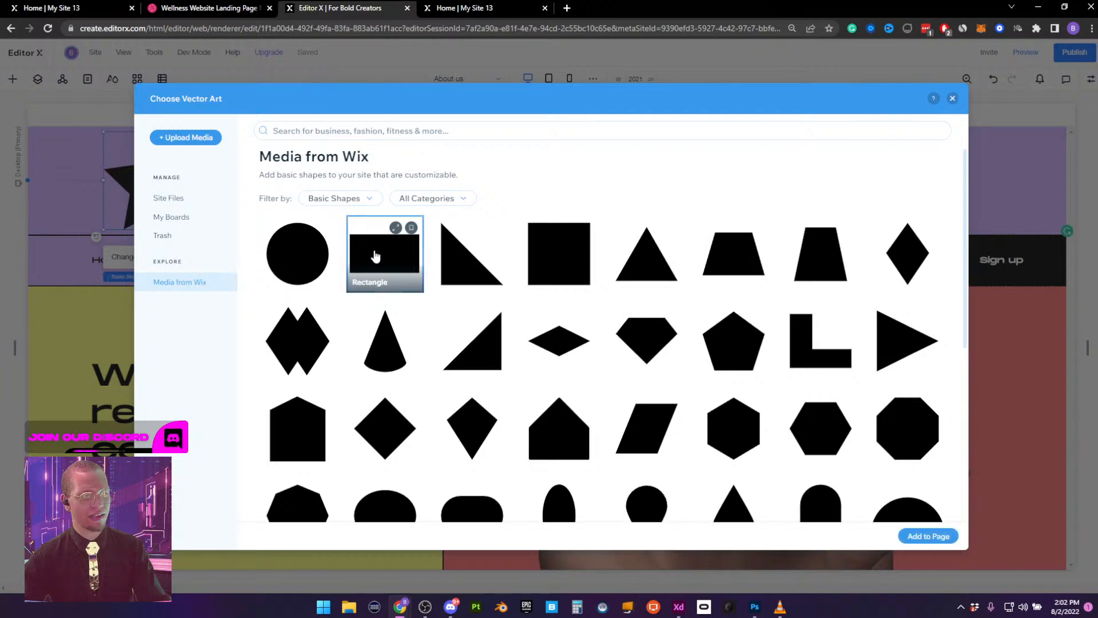
click(926, 535)
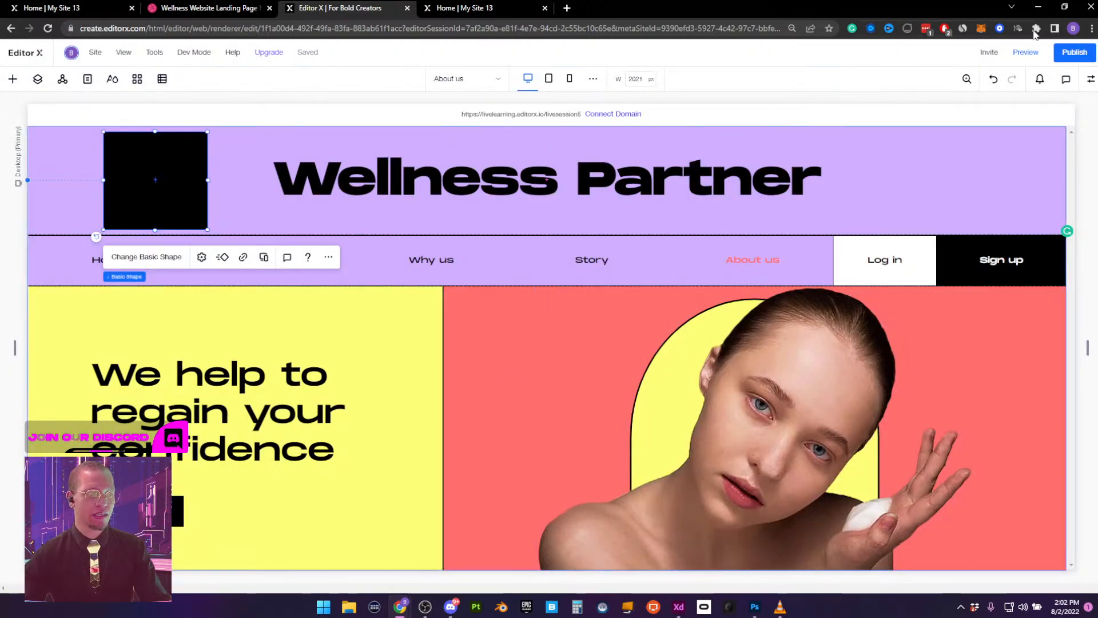
Extend the rectangle across all three rows of the section's grid
click(1090, 79)
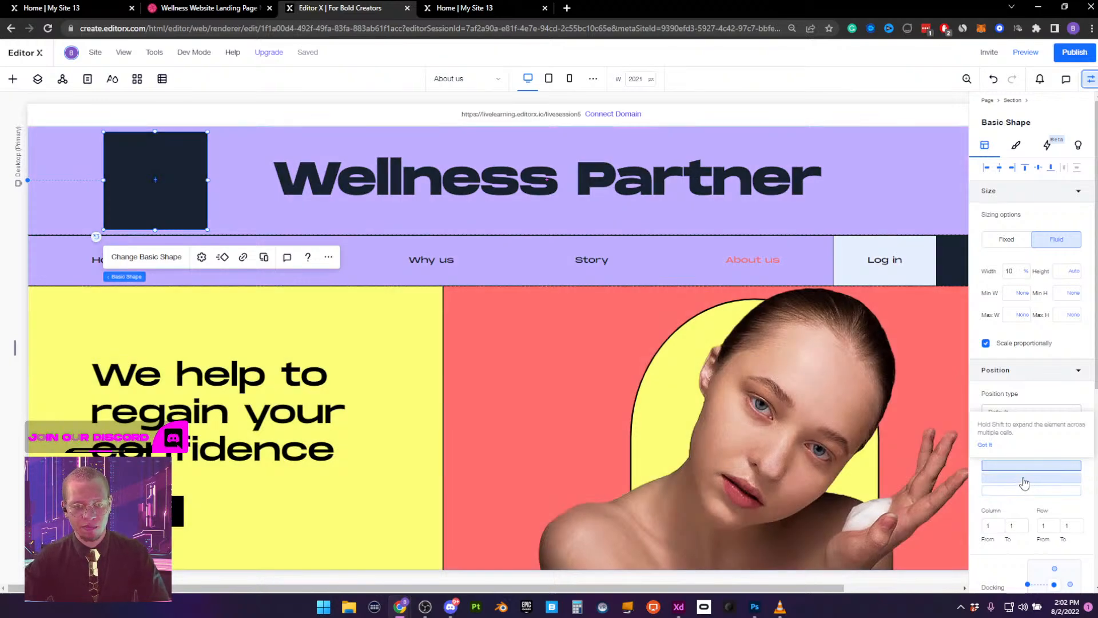
shift+click(1024, 479)
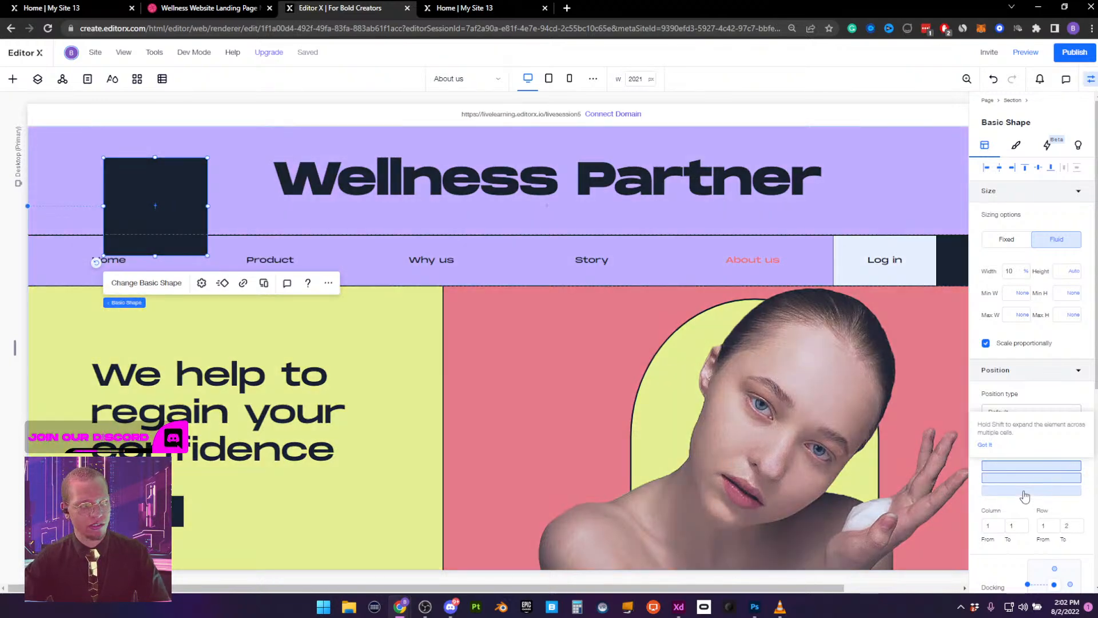
shift+click(1023, 491)
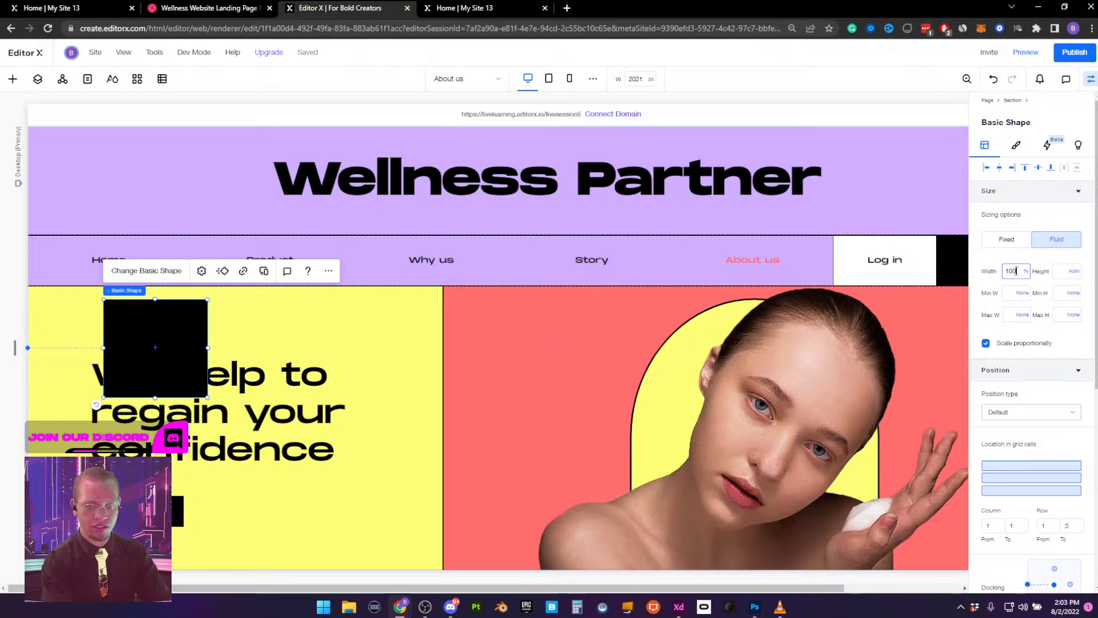
Size the rectangle to 100% width and 100% height and align it to the section's left edge
key(Return)
click(1062, 273)
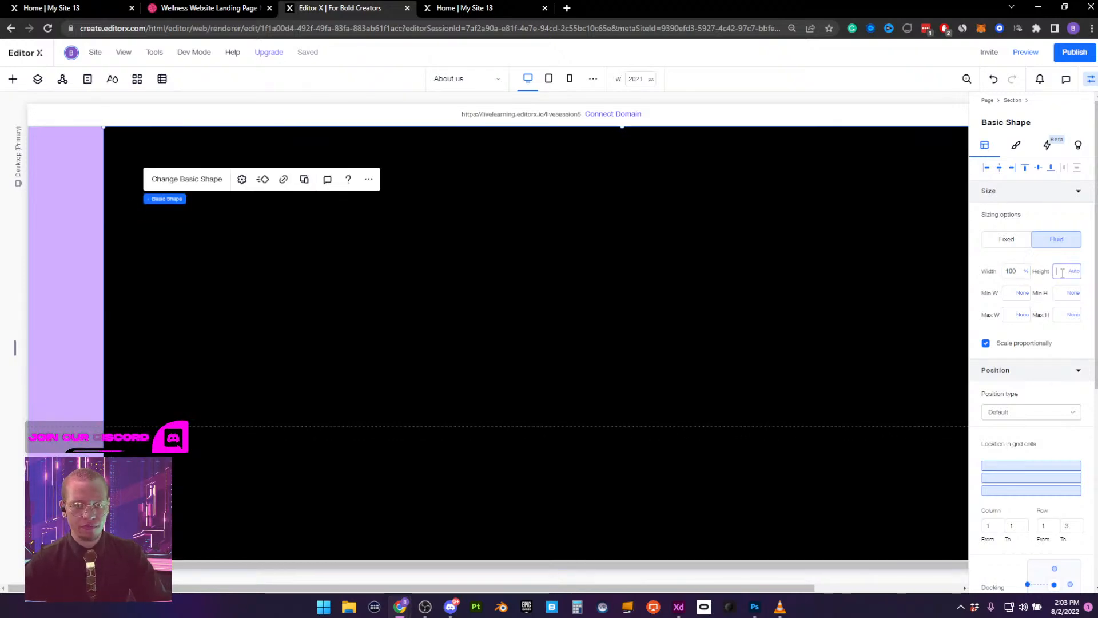
key(Return)
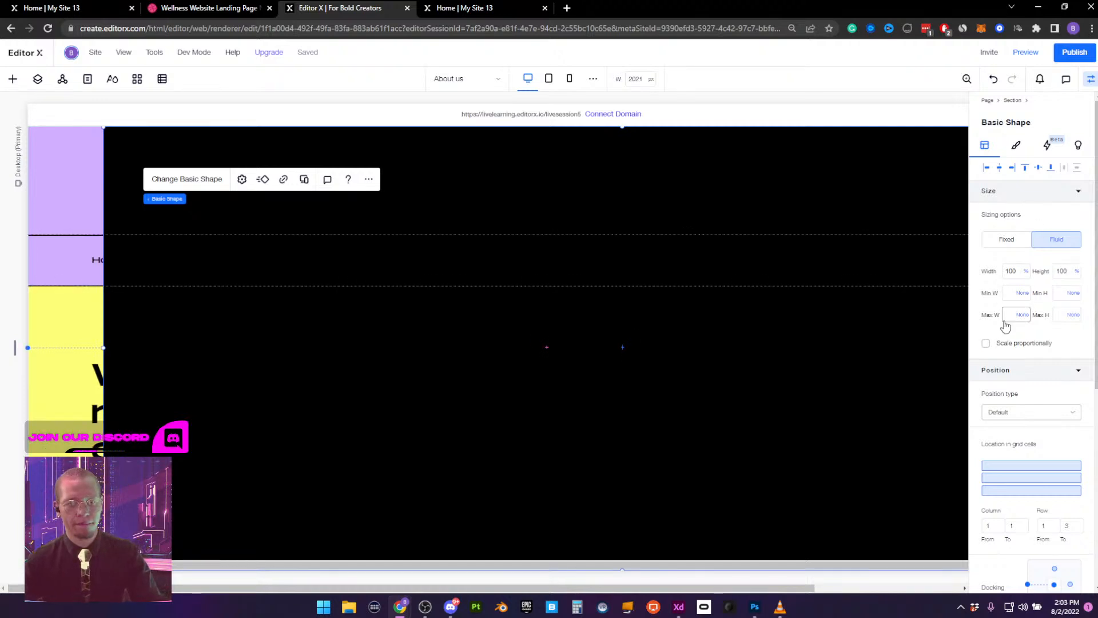
click(984, 167)
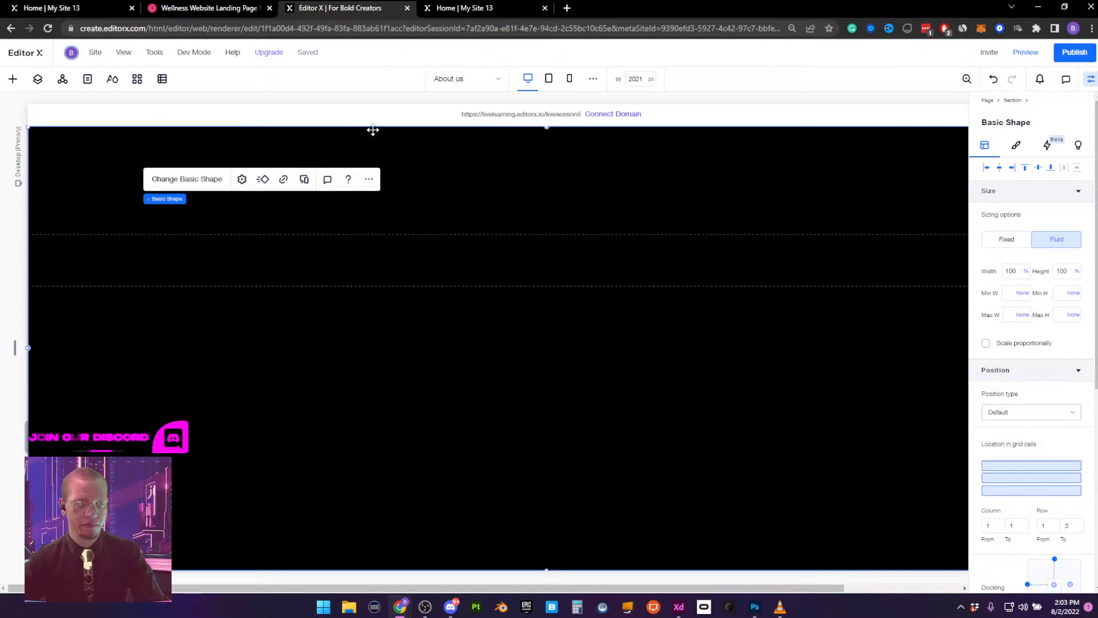
Rename the rectangle's layer to "background color" and move it beneath all other elements in the section
click(37, 80)
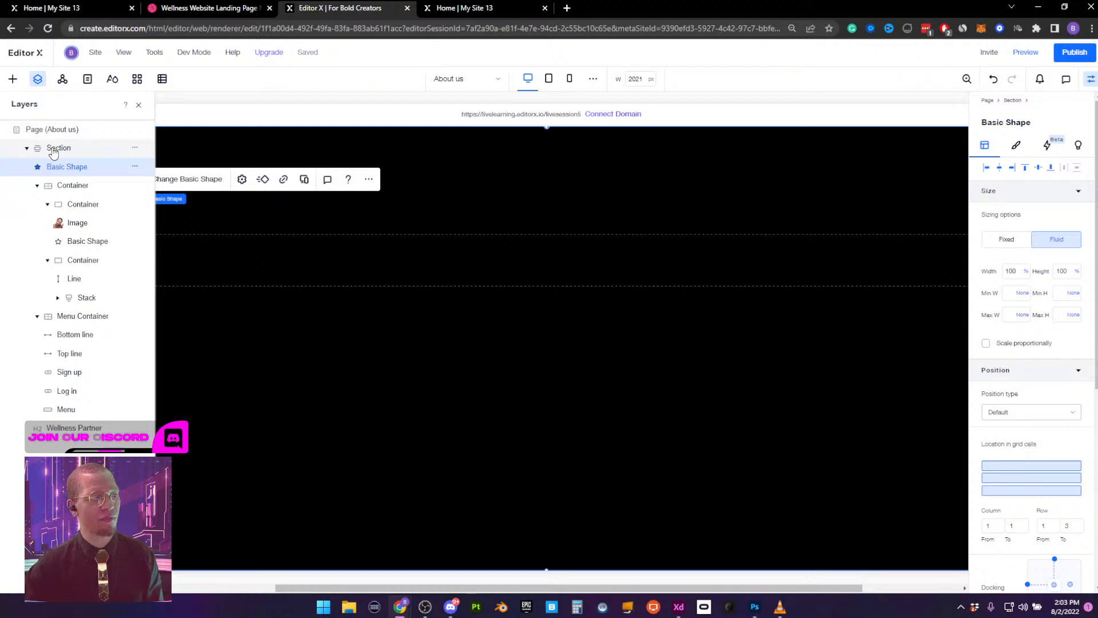
click(37, 186)
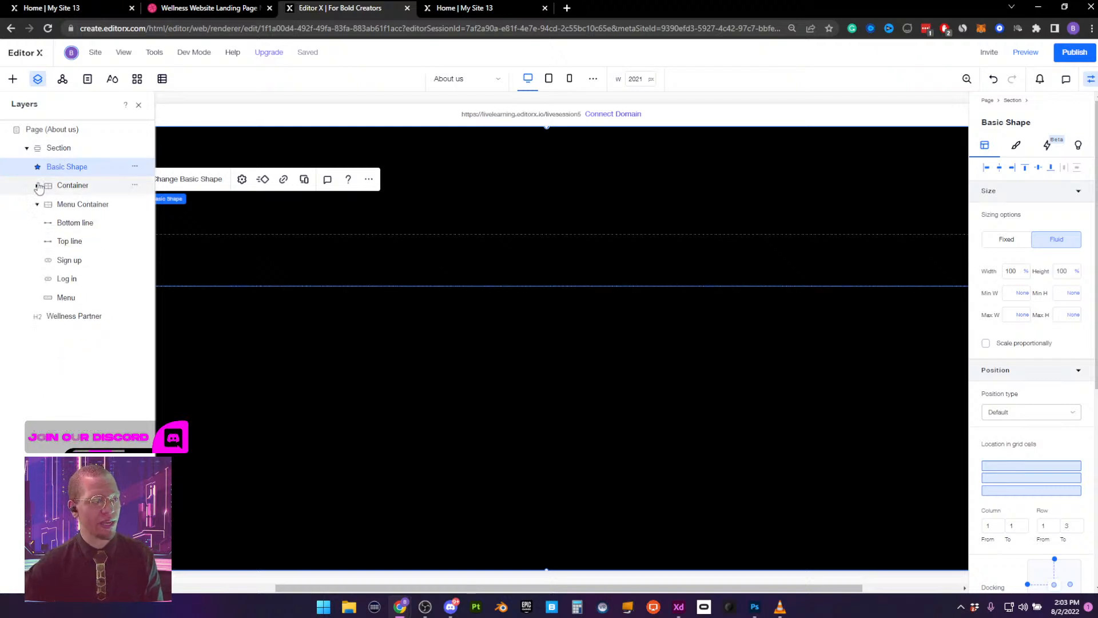
click(38, 204)
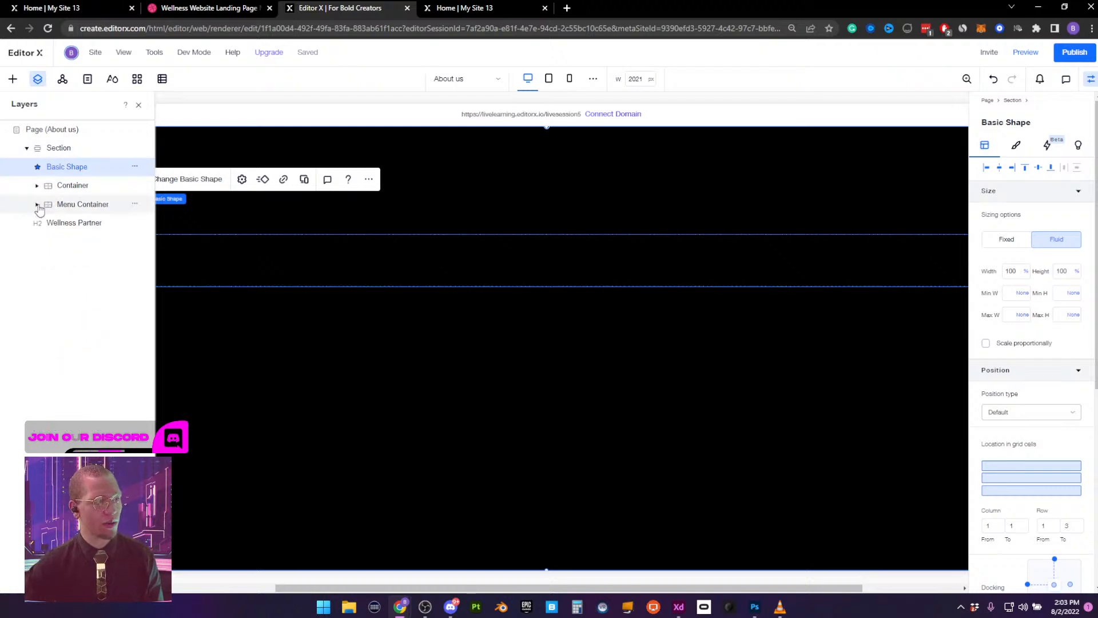
double_click(62, 167)
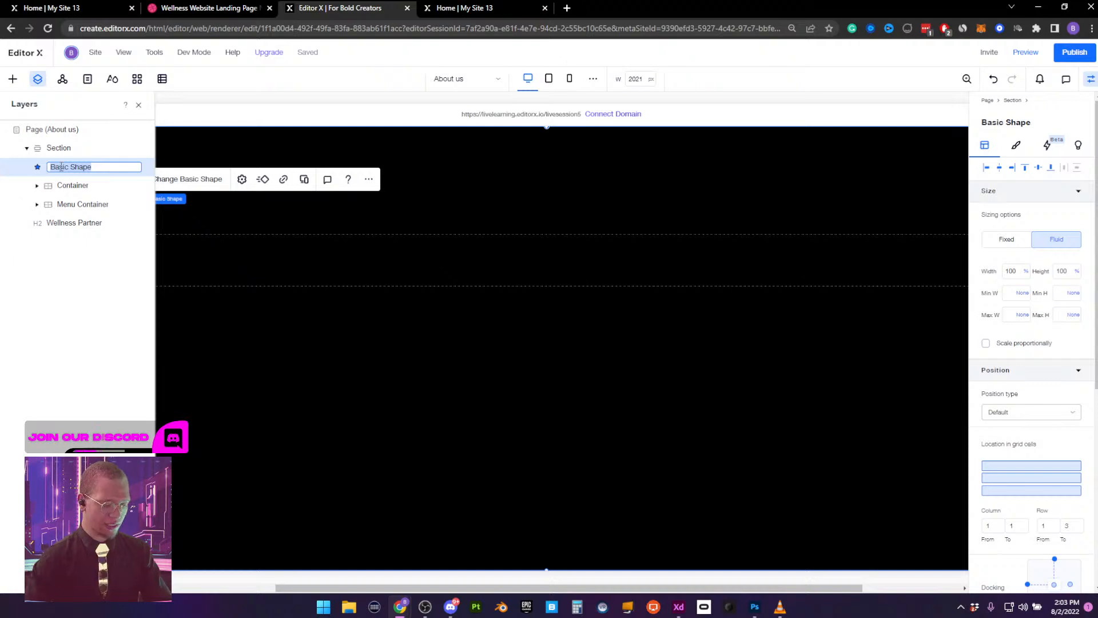
text(background color)
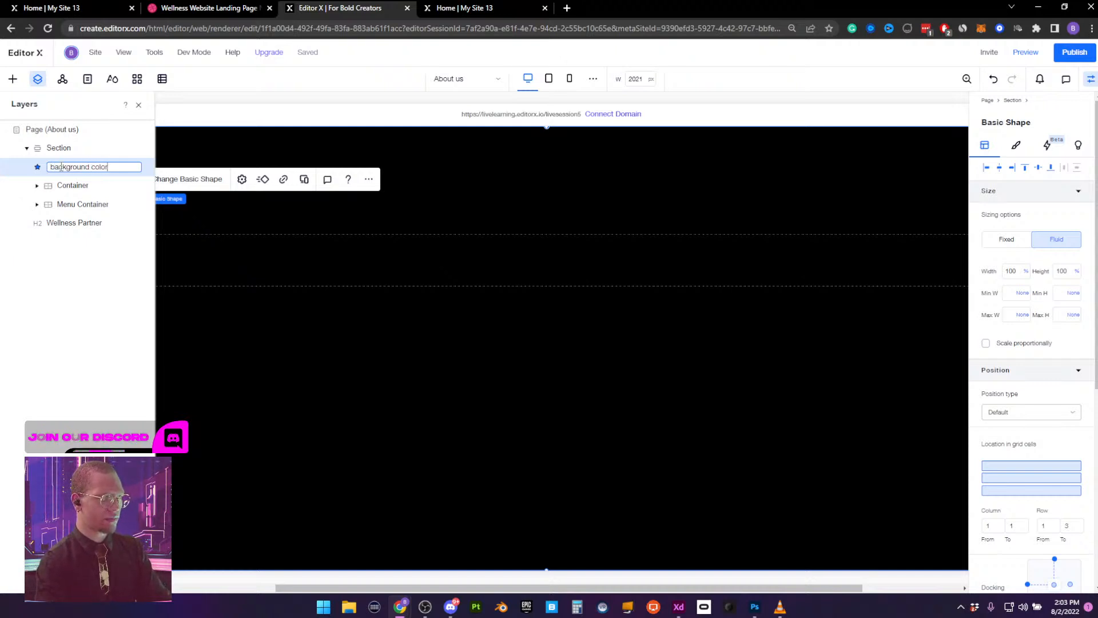
key(Return)
mouse_move(62, 170)
mouse_down()
mouse_move(74, 186)
mouse_move(70, 235)
mouse_move(60, 160)
mouse_up()
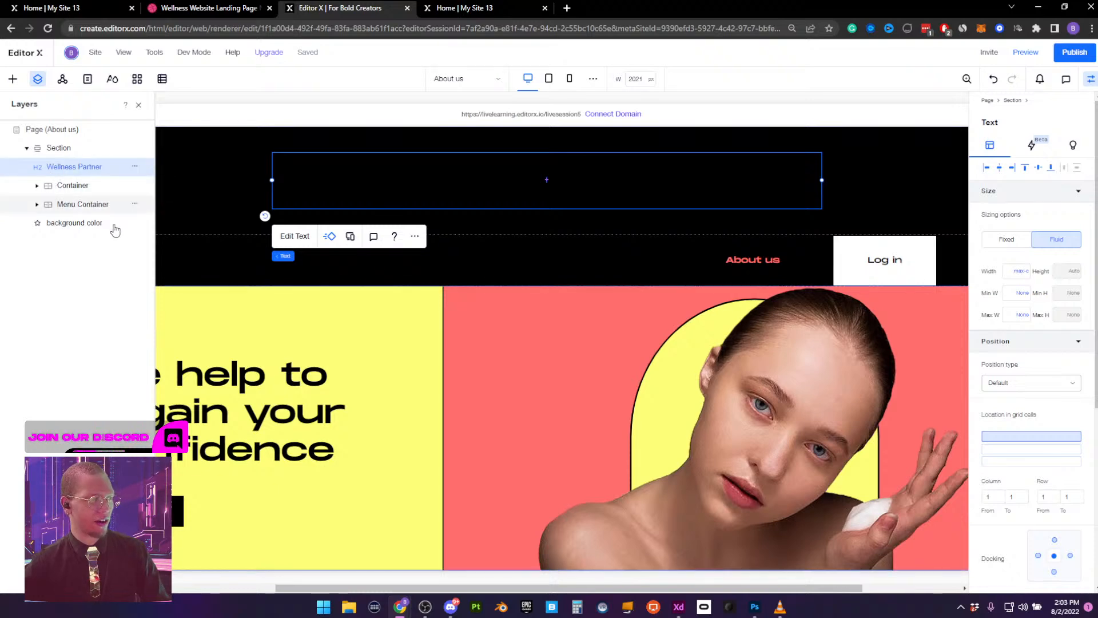
Set the background color shape's fill to white (#FFFFFF)
click(68, 227)
click(1017, 148)
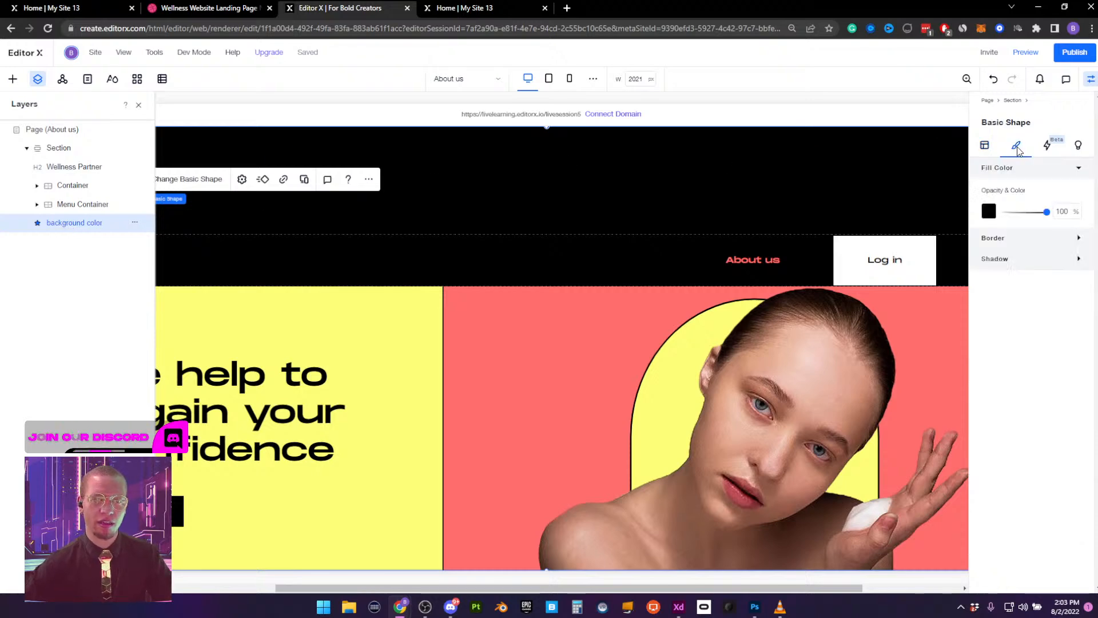
click(989, 213)
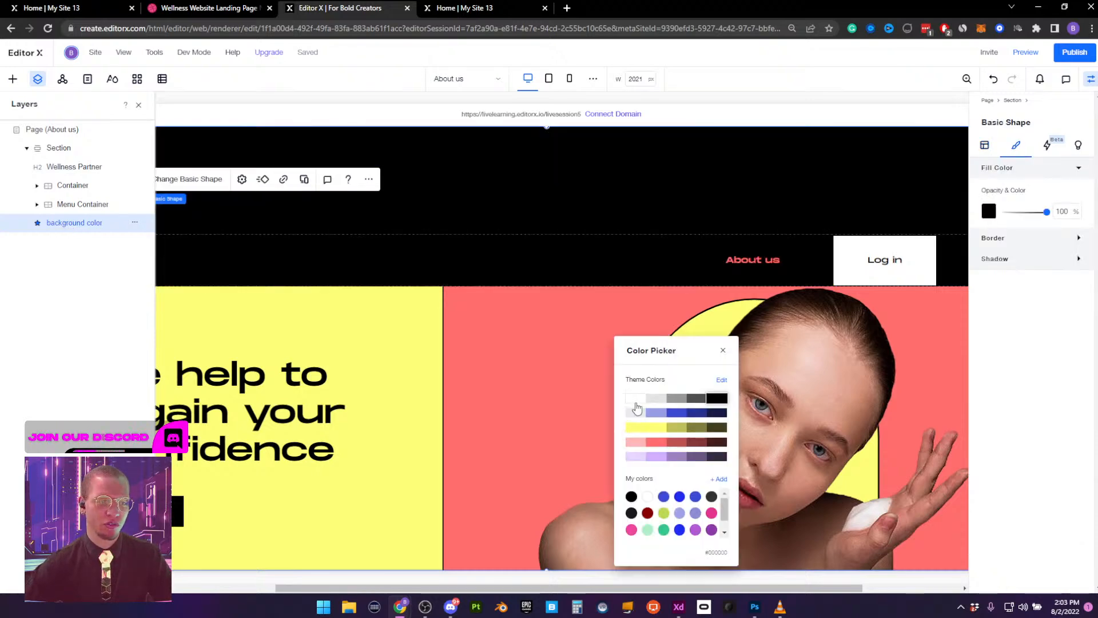
click(636, 400)
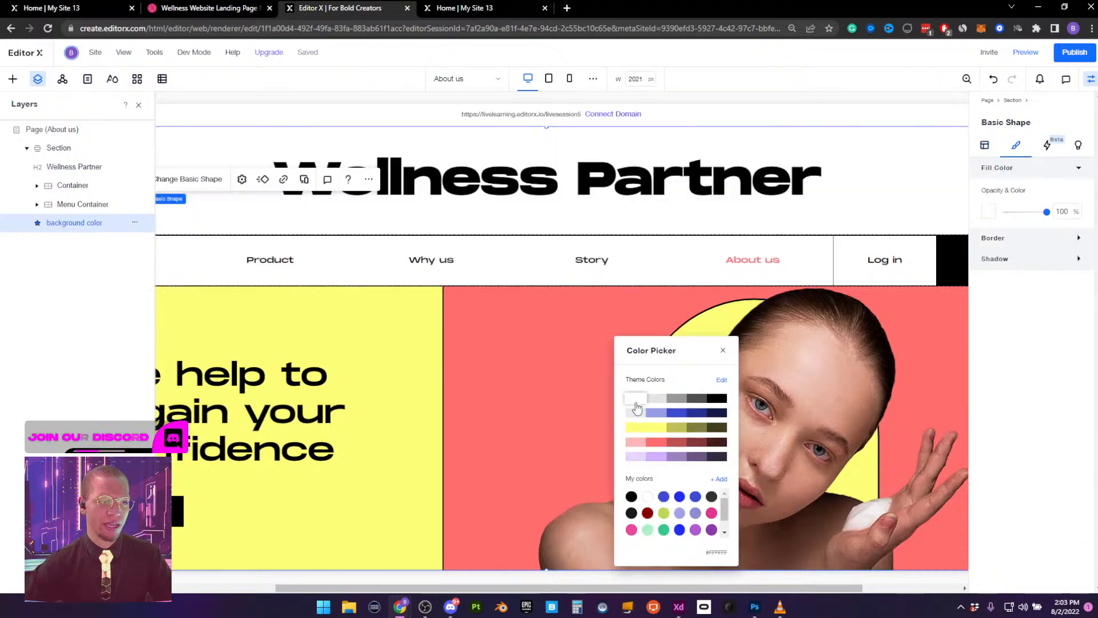
click(1093, 82)
click(1092, 82)
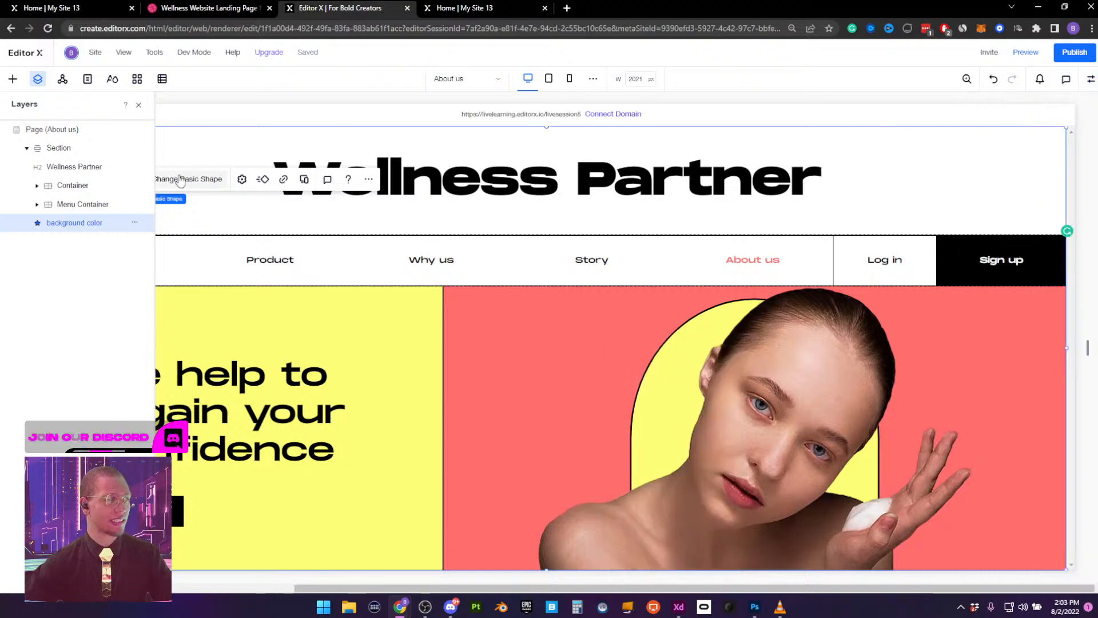
click(138, 106)
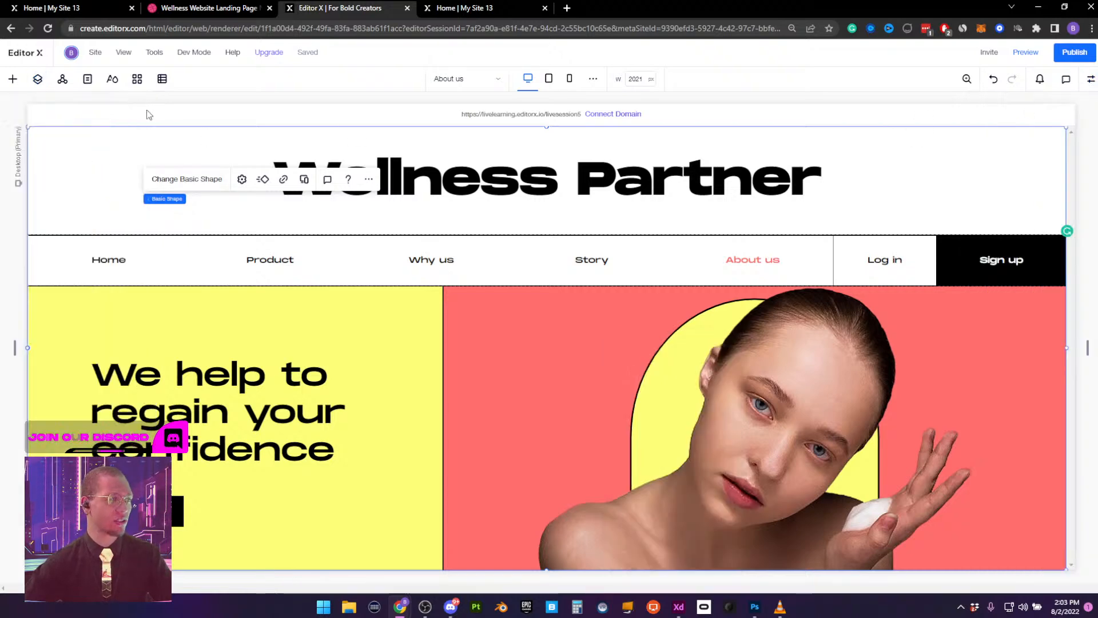
Add a Reveal animation from the left to the background shape, lasting 1 second and playing only the first time
click(263, 179)
scroll(131, 263, down, 1)
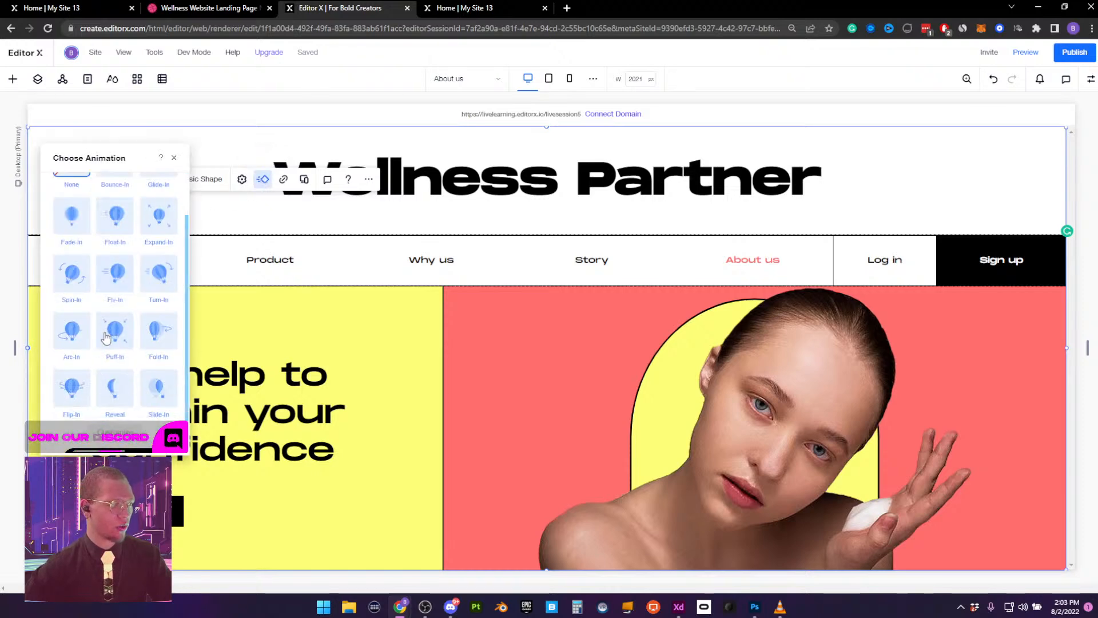
click(114, 389)
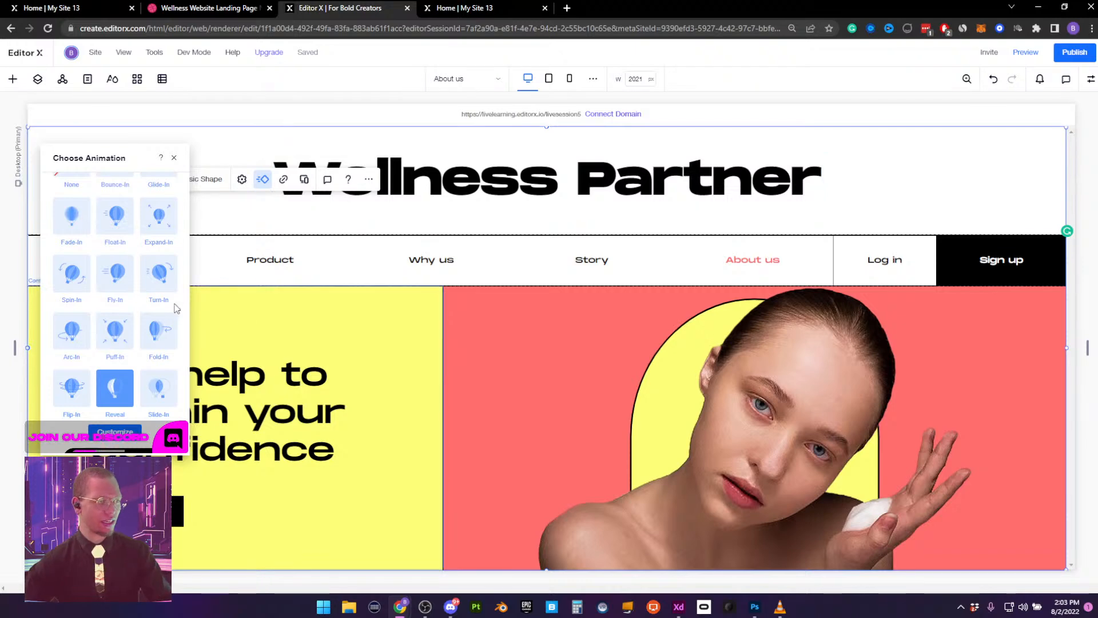
click(115, 433)
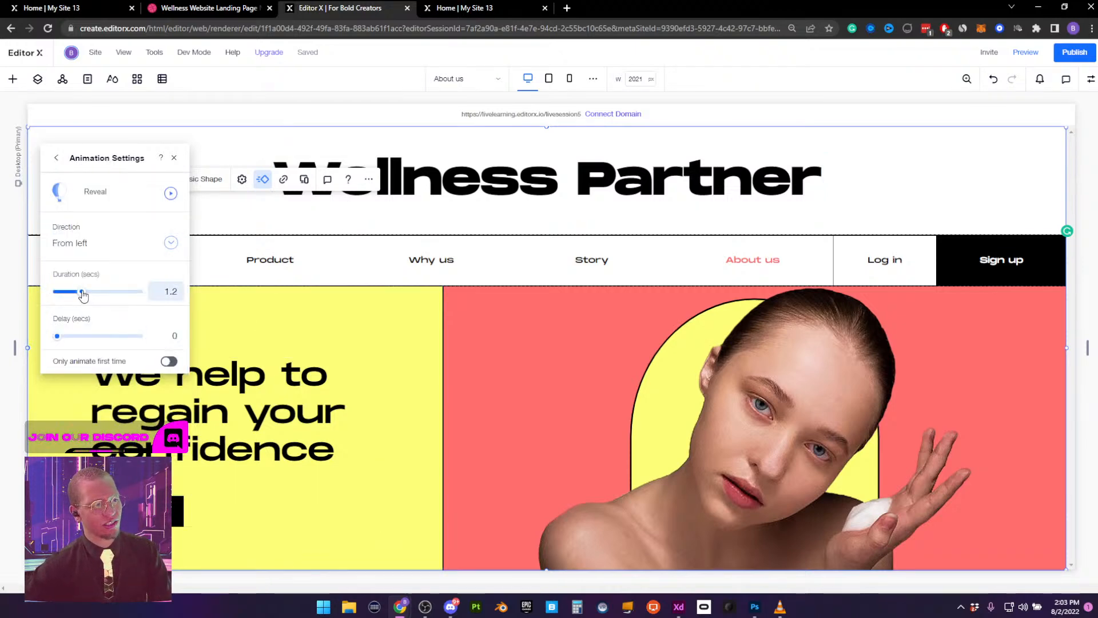
drag(83, 294, 81, 293)
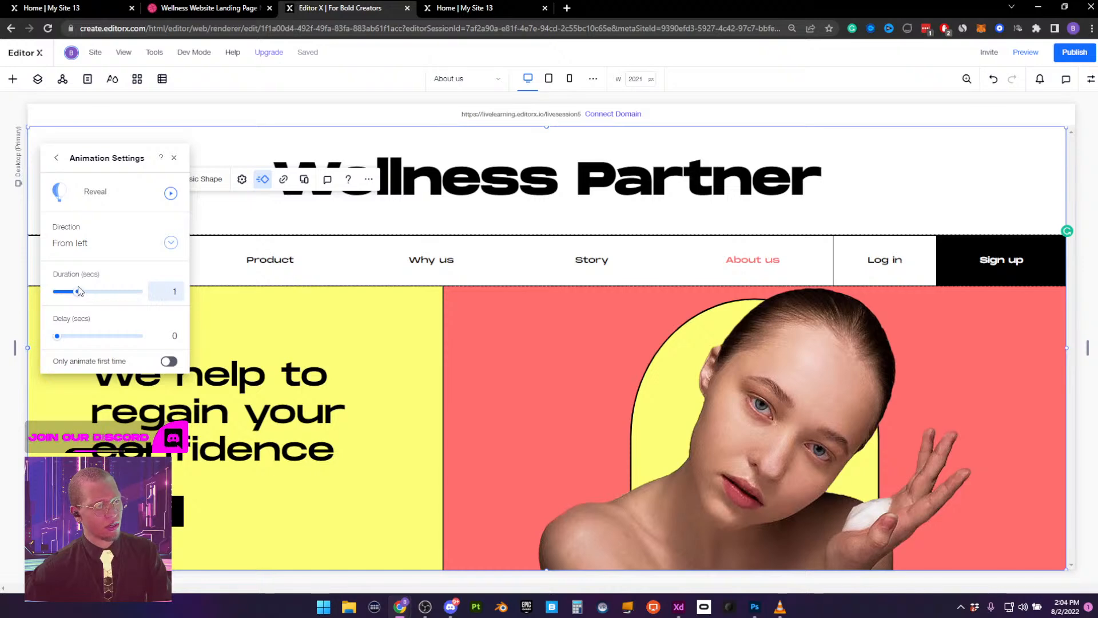
click(169, 362)
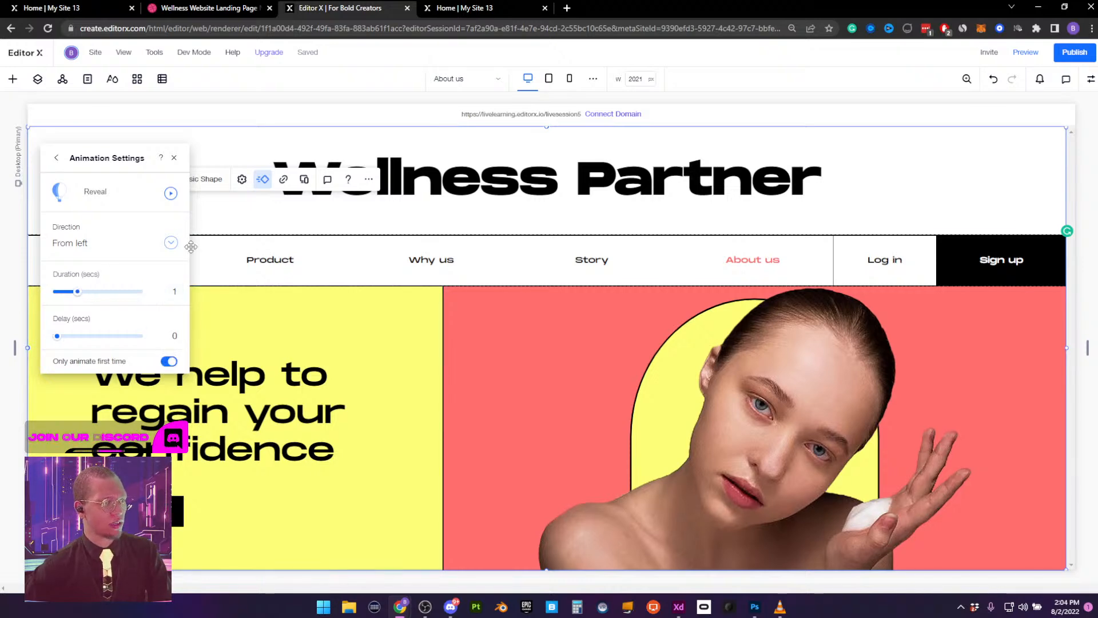
click(175, 159)
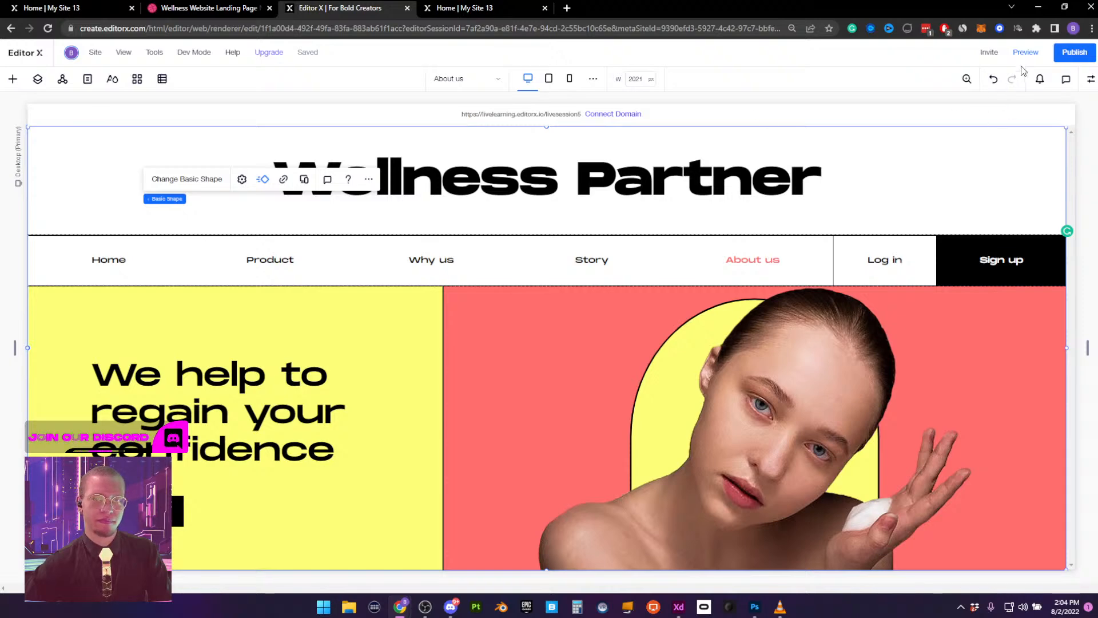
Preview the About us page to check the background shape's entrance, and return to editing
click(1026, 52)
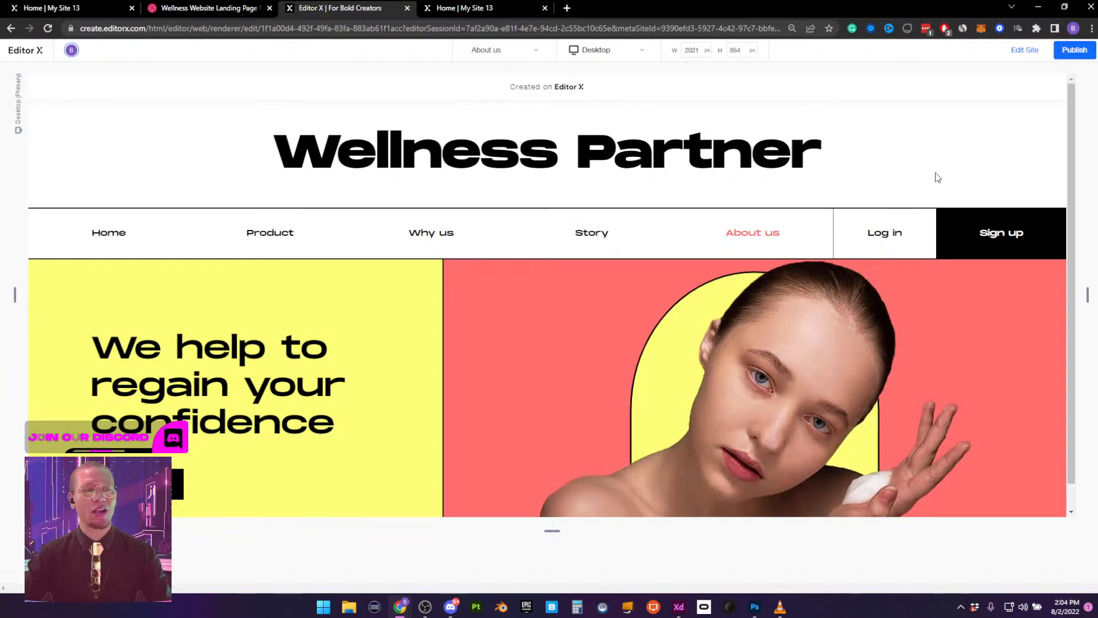
scroll(786, 293, down, 1)
scroll(797, 312, up, 1)
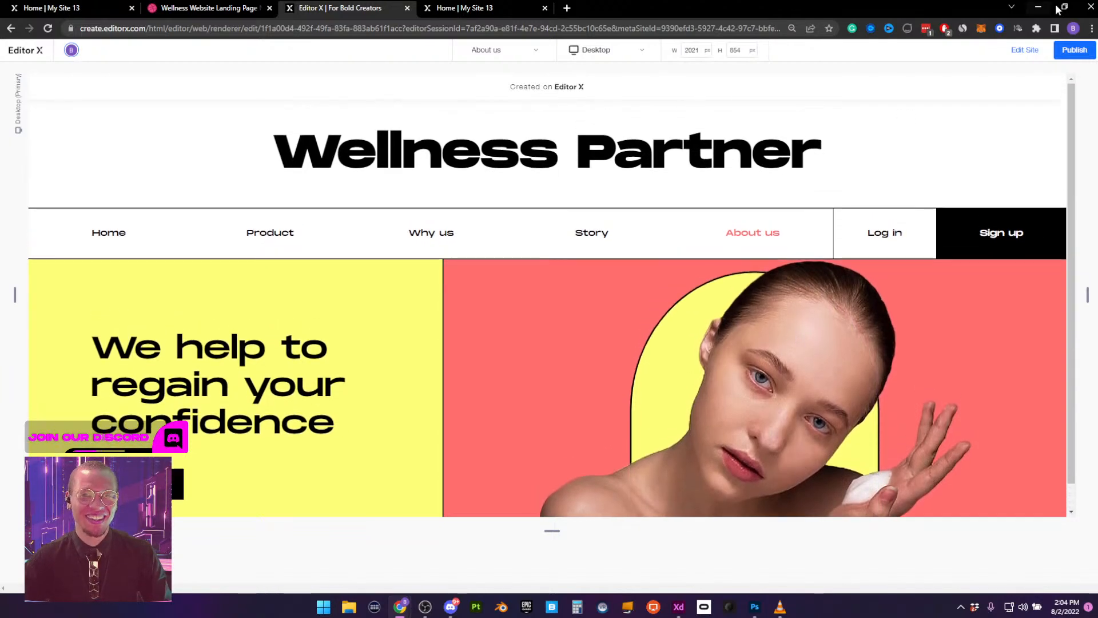
click(1029, 50)
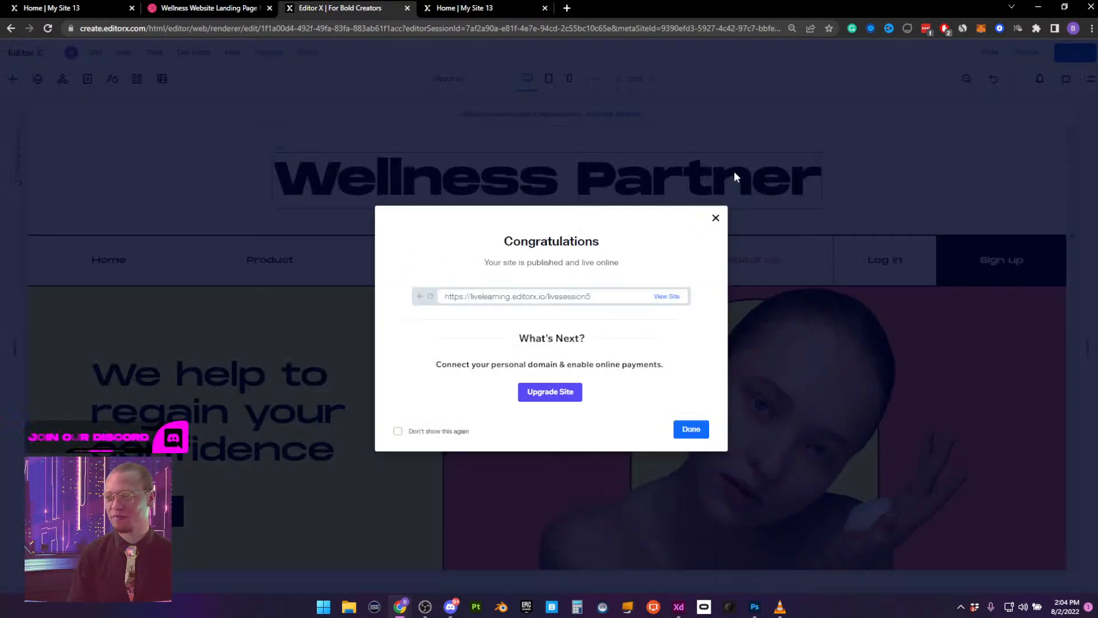
Open the published site and check the About us page's entrance effects, and return to the editor
click(667, 297)
click(685, 8)
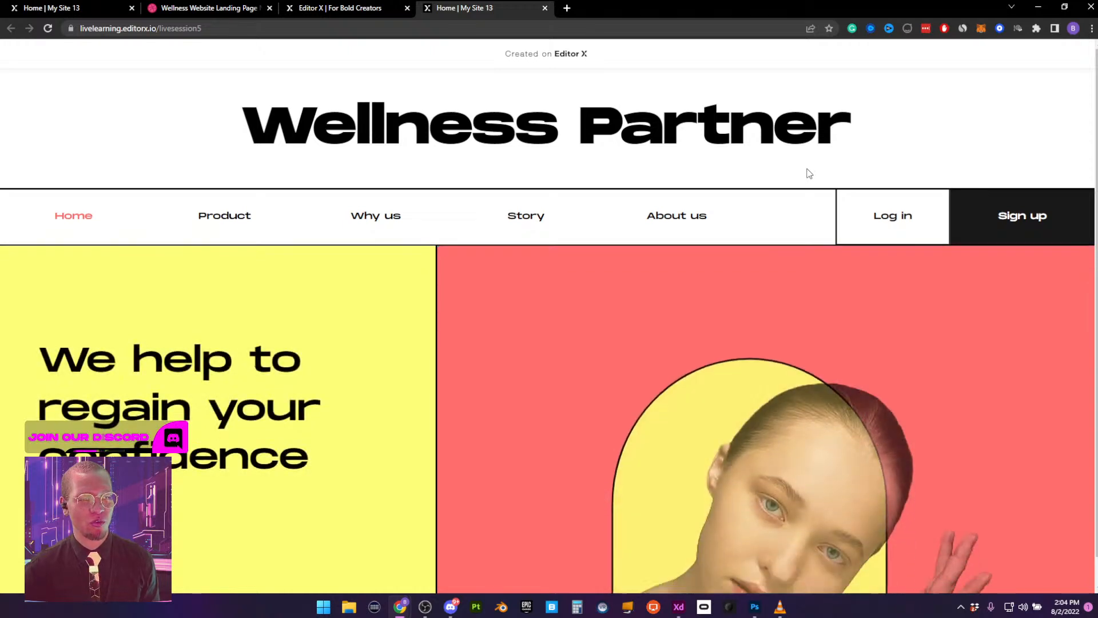
click(670, 220)
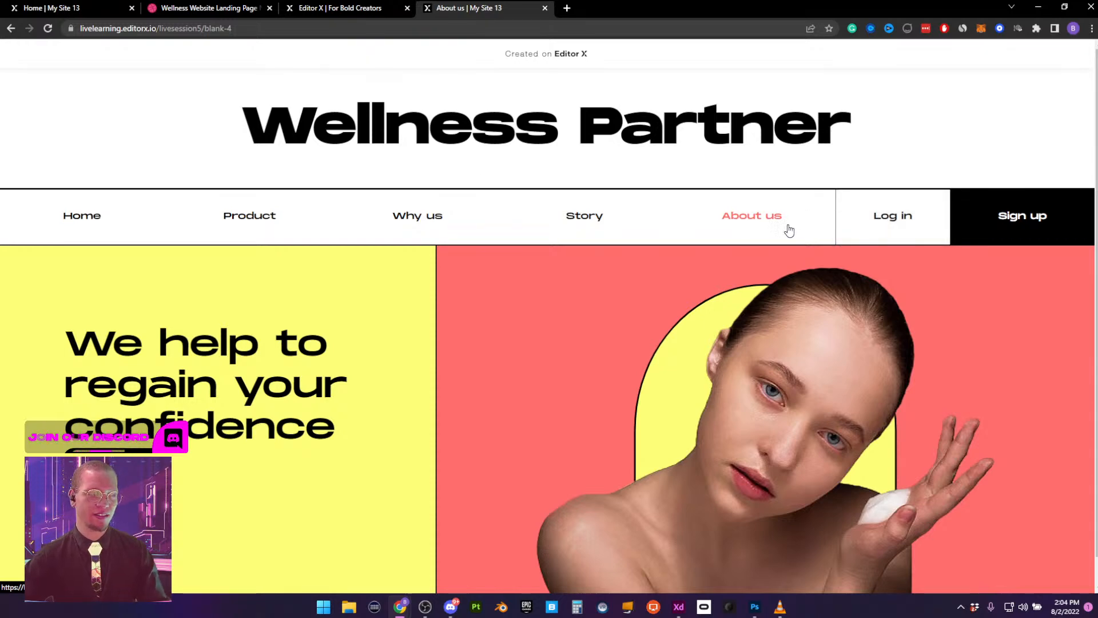
click(320, 8)
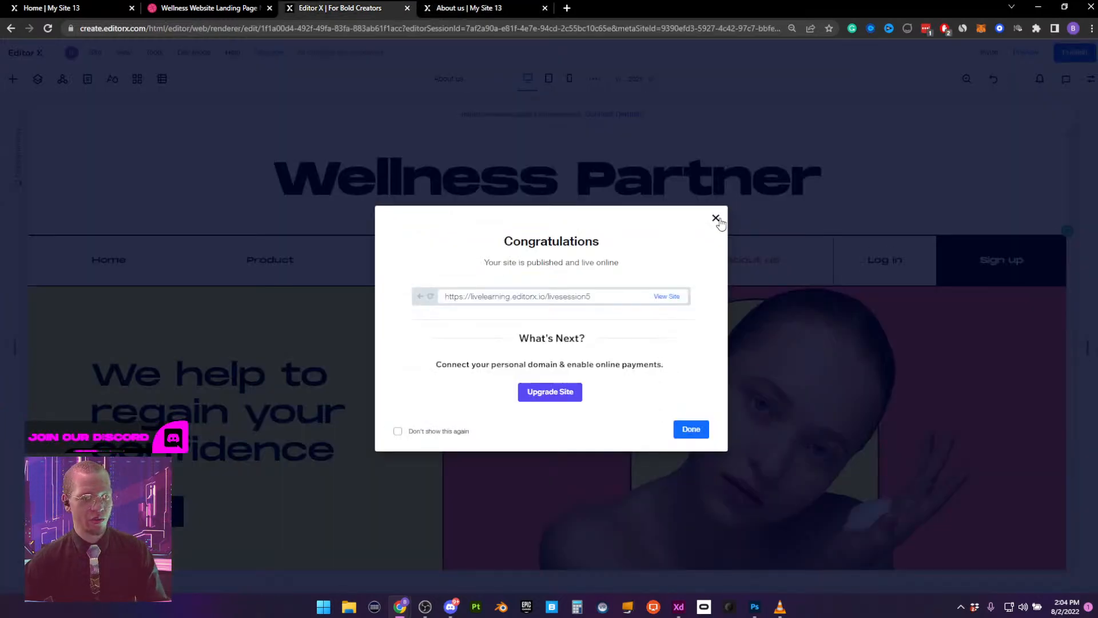
click(716, 218)
Set the border width of the Log in button to 3 px
click(863, 275)
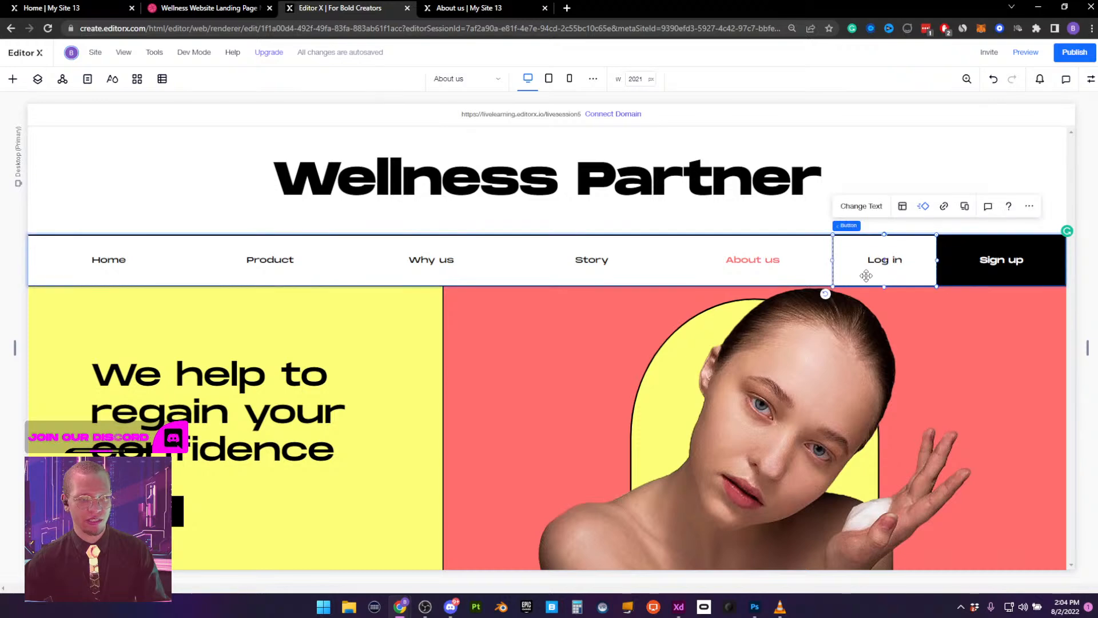
click(758, 255)
click(909, 274)
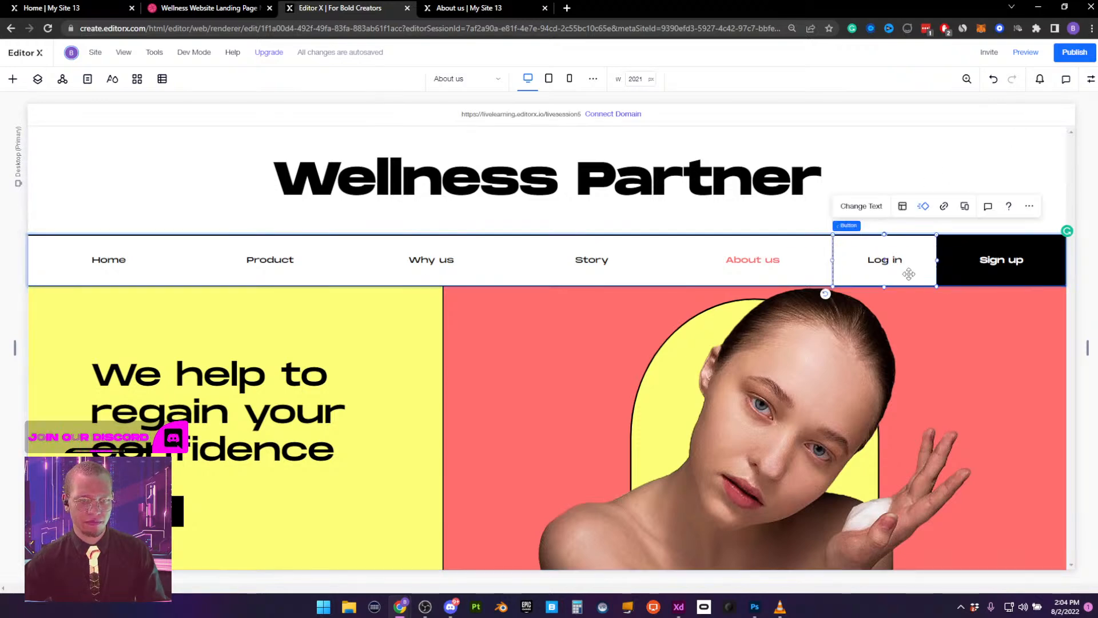
click(1090, 79)
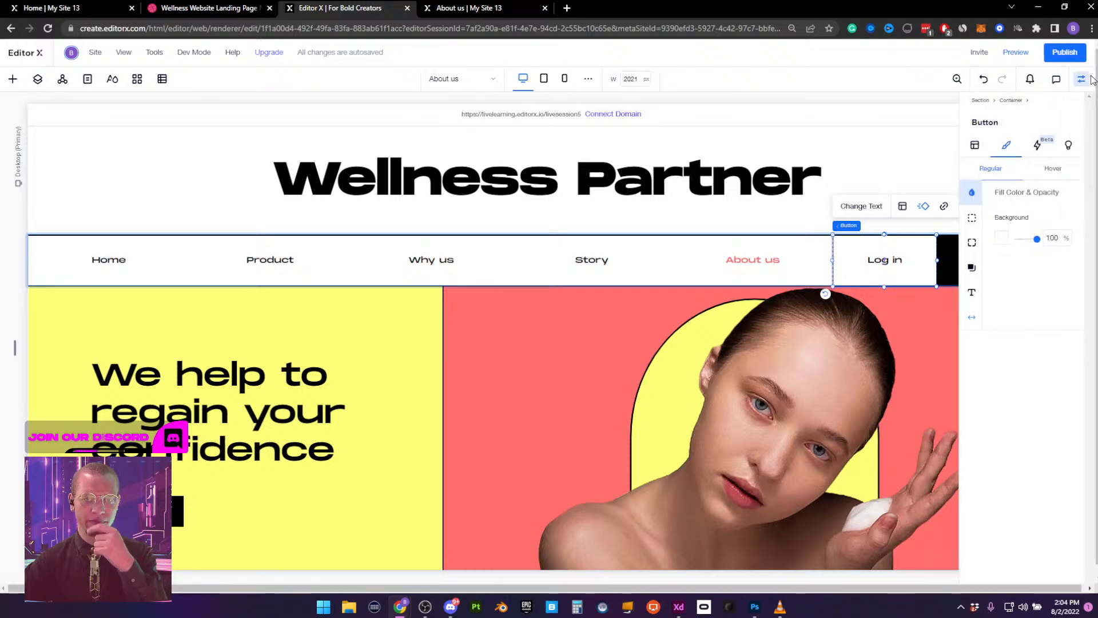
click(983, 219)
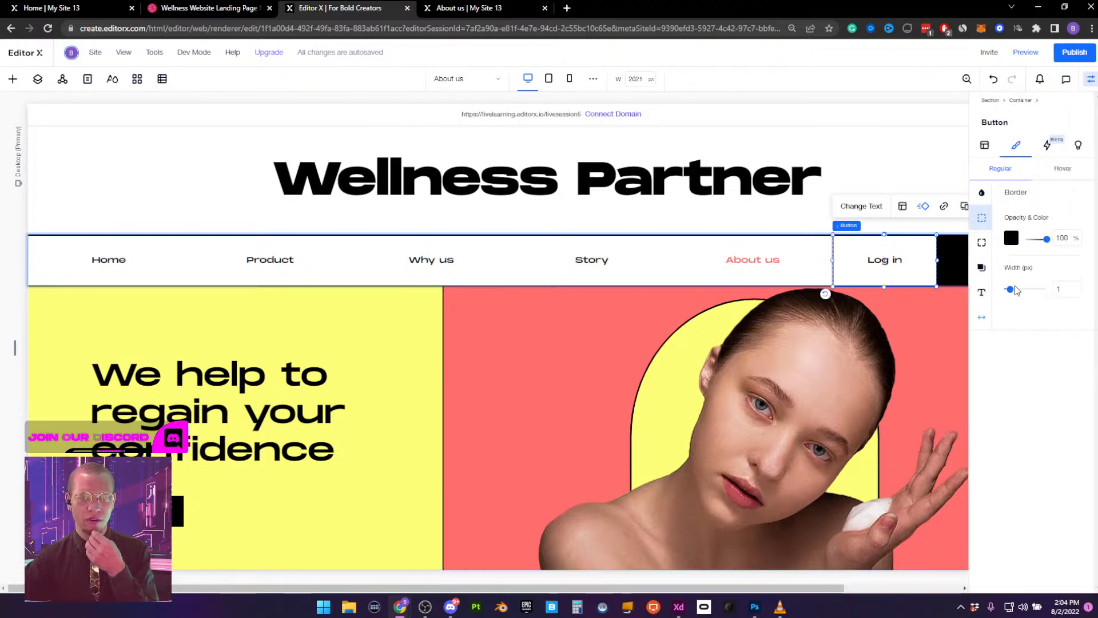
click(863, 321)
click(880, 275)
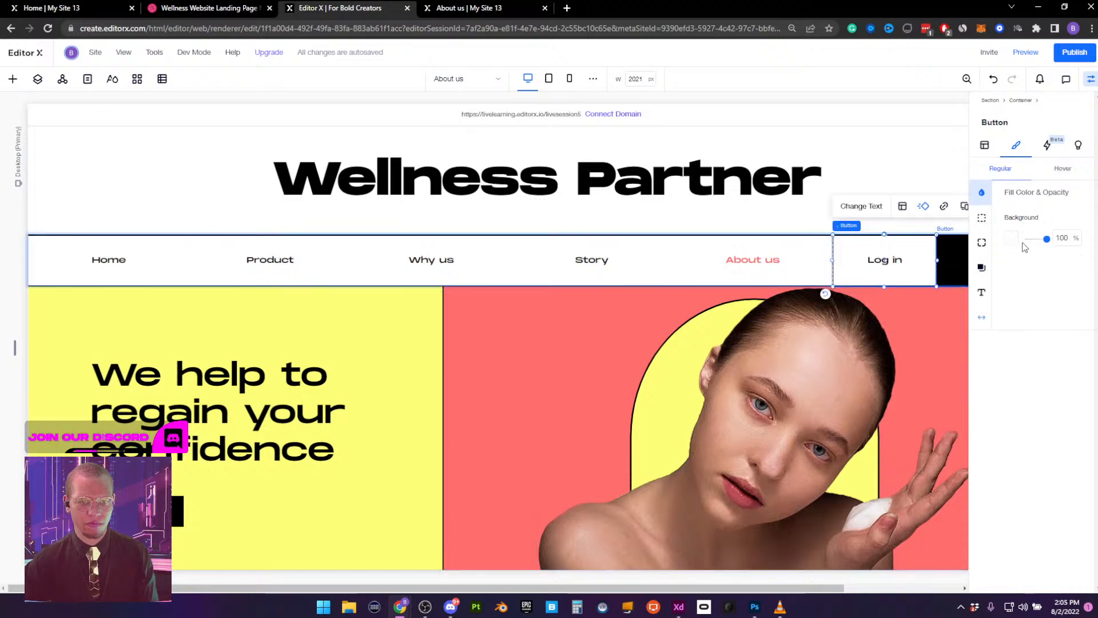
click(982, 242)
click(982, 221)
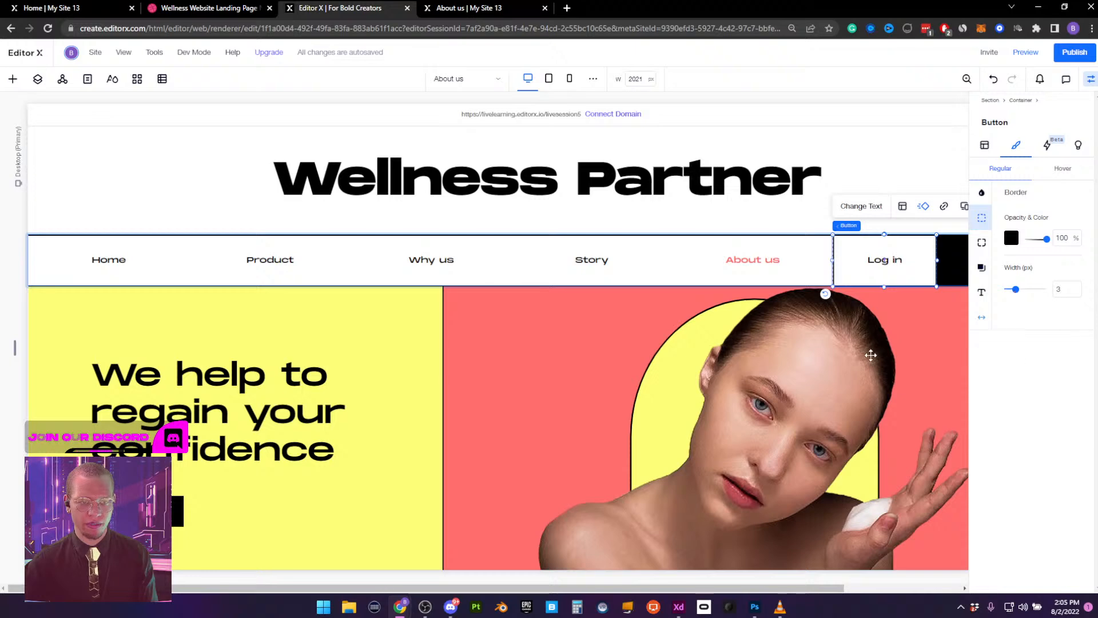
click(835, 356)
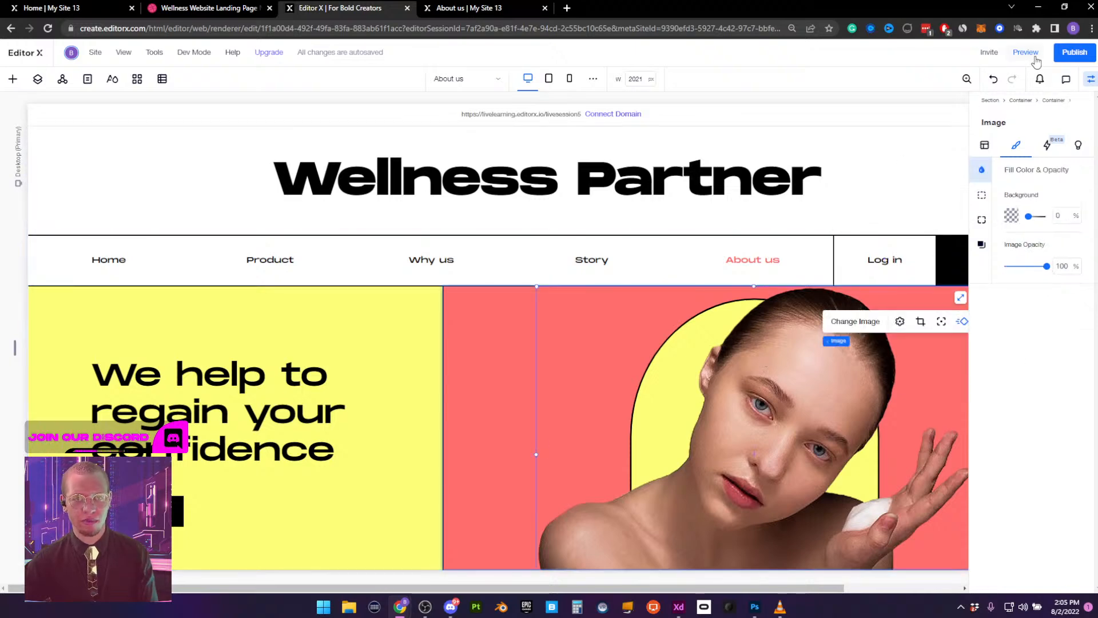
Publish the site again and review the live About us page reached from the Home page
click(1074, 52)
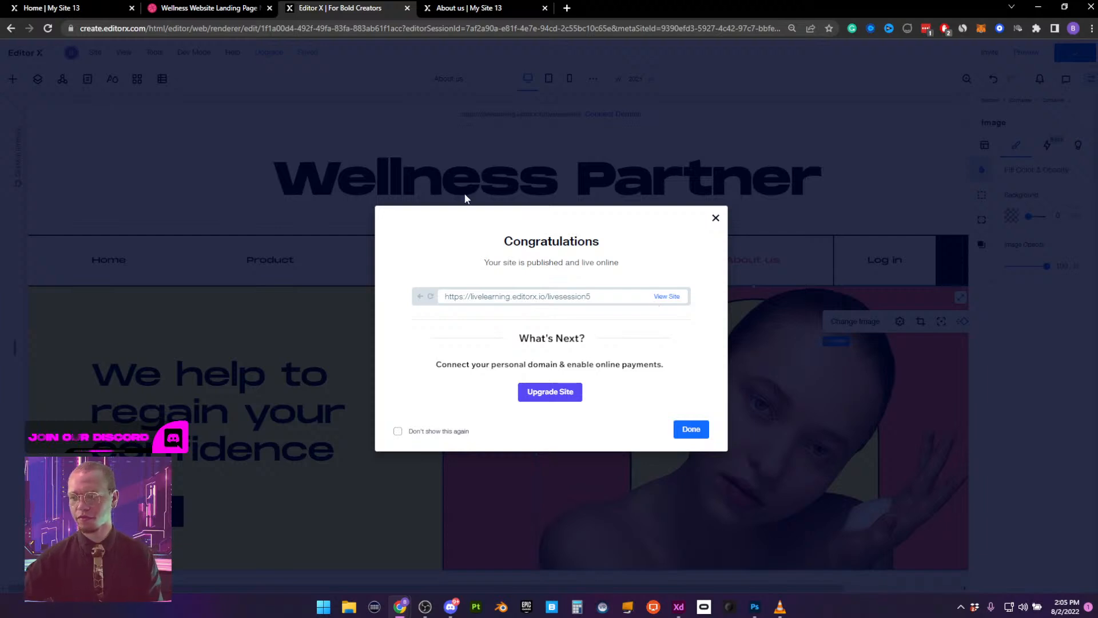
click(692, 428)
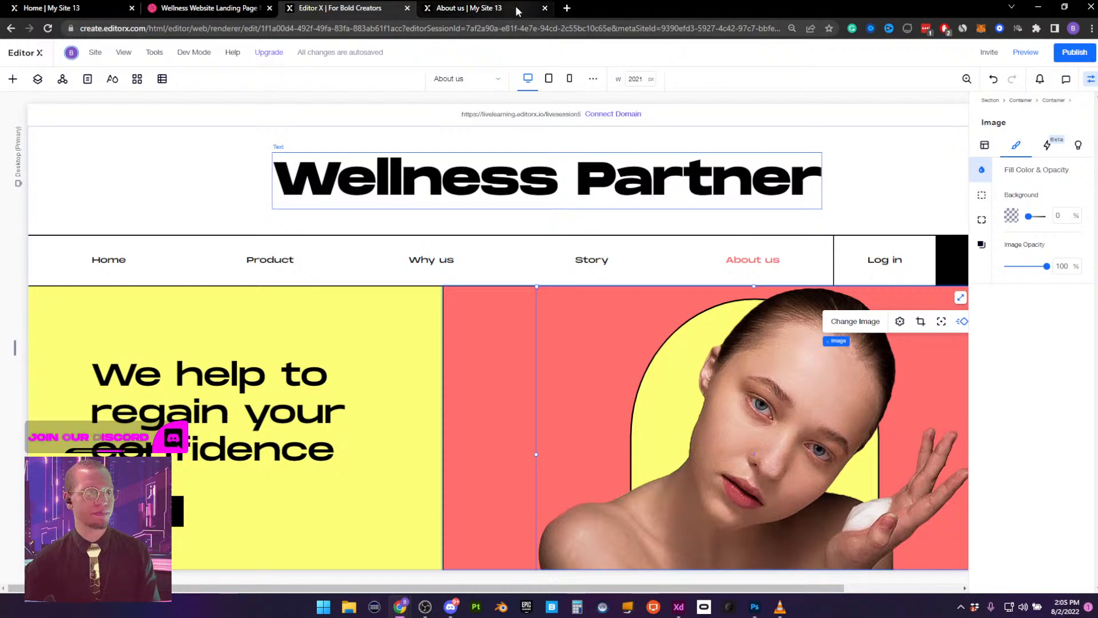
click(545, 9)
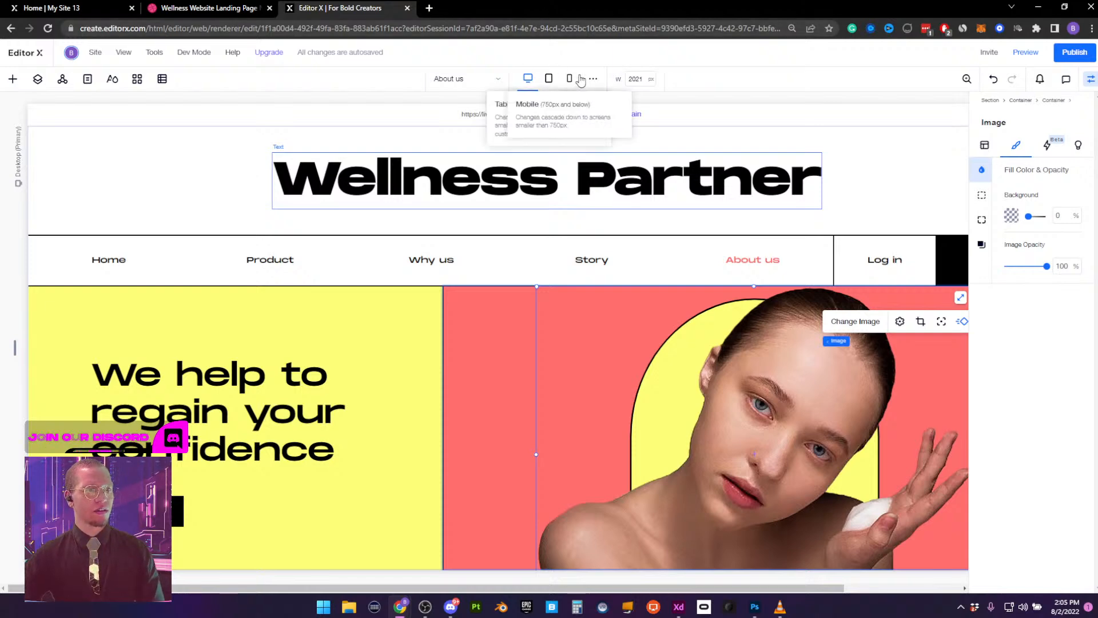
click(552, 114)
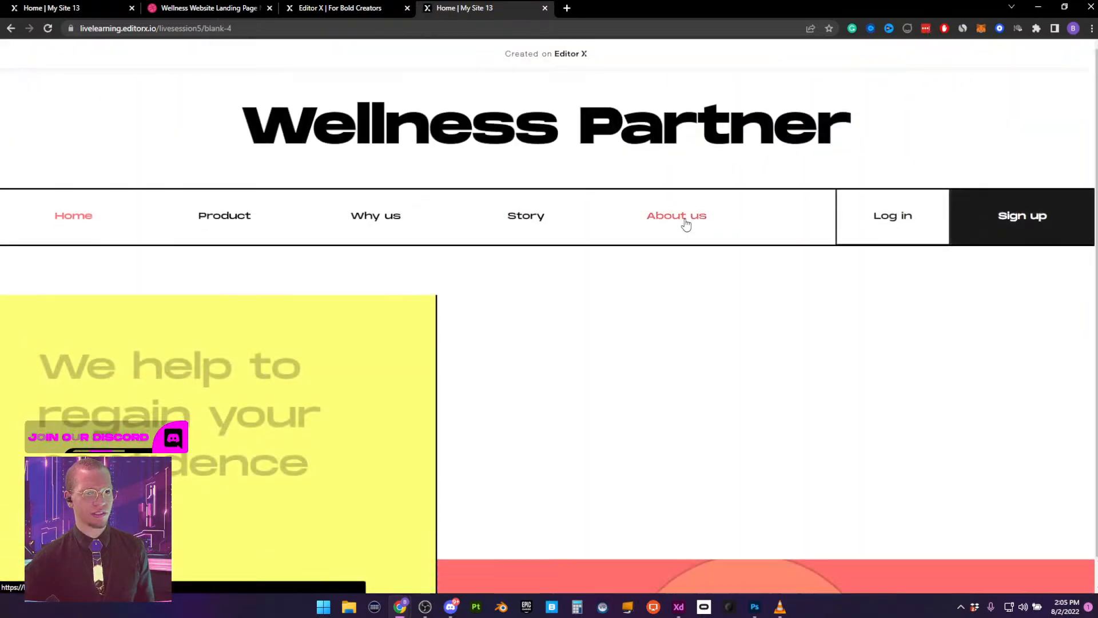
click(685, 218)
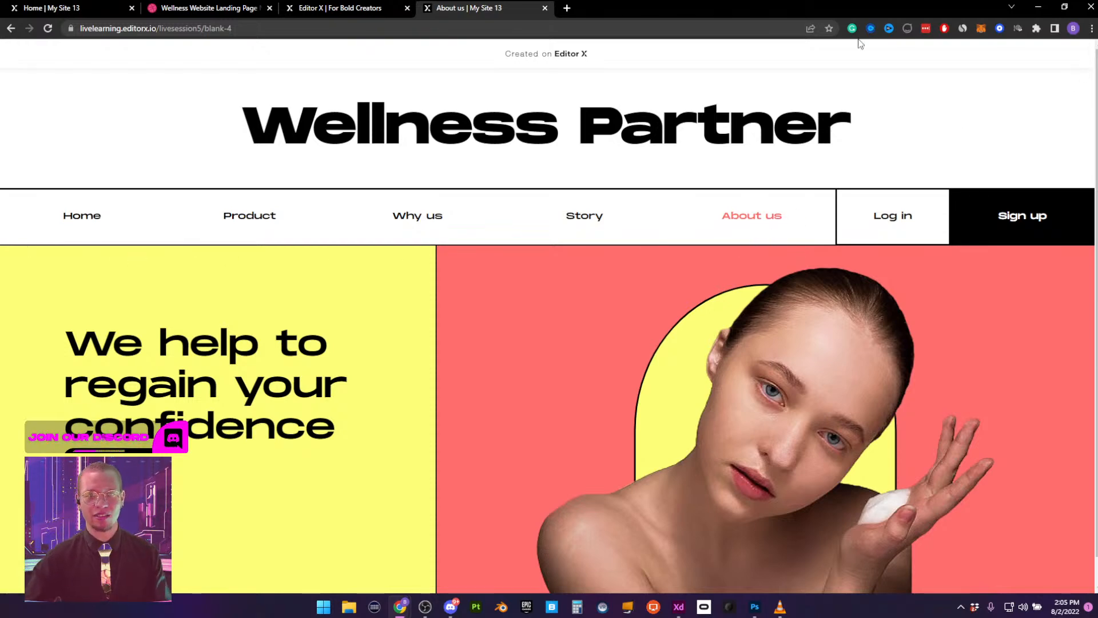
click(334, 8)
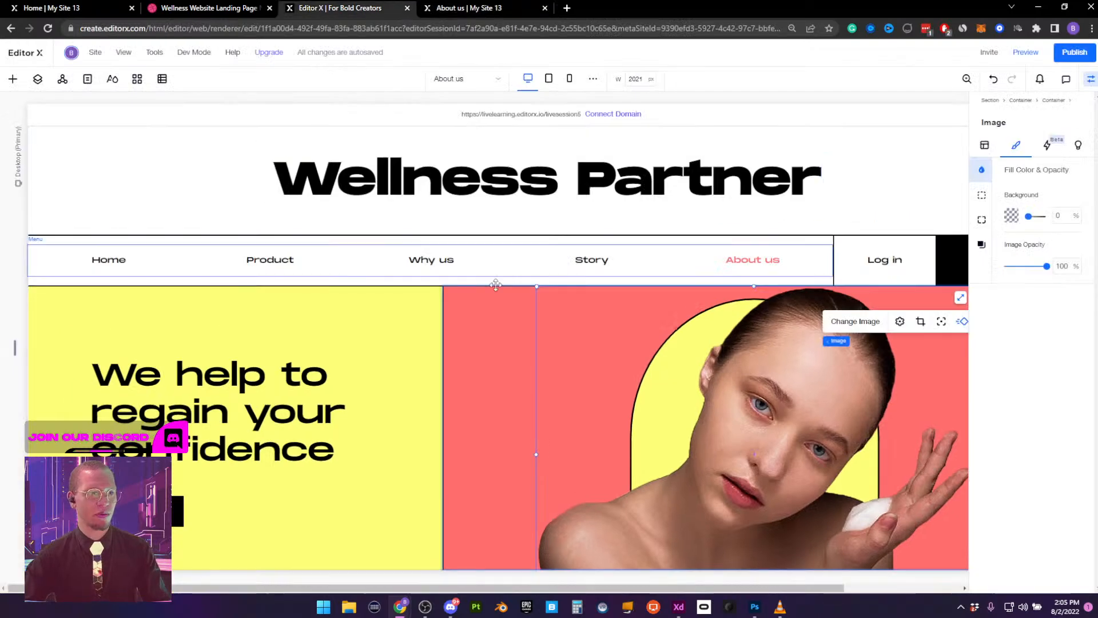
Try a bottom margin of -2 px on the line beneath the navigation menu
click(433, 286)
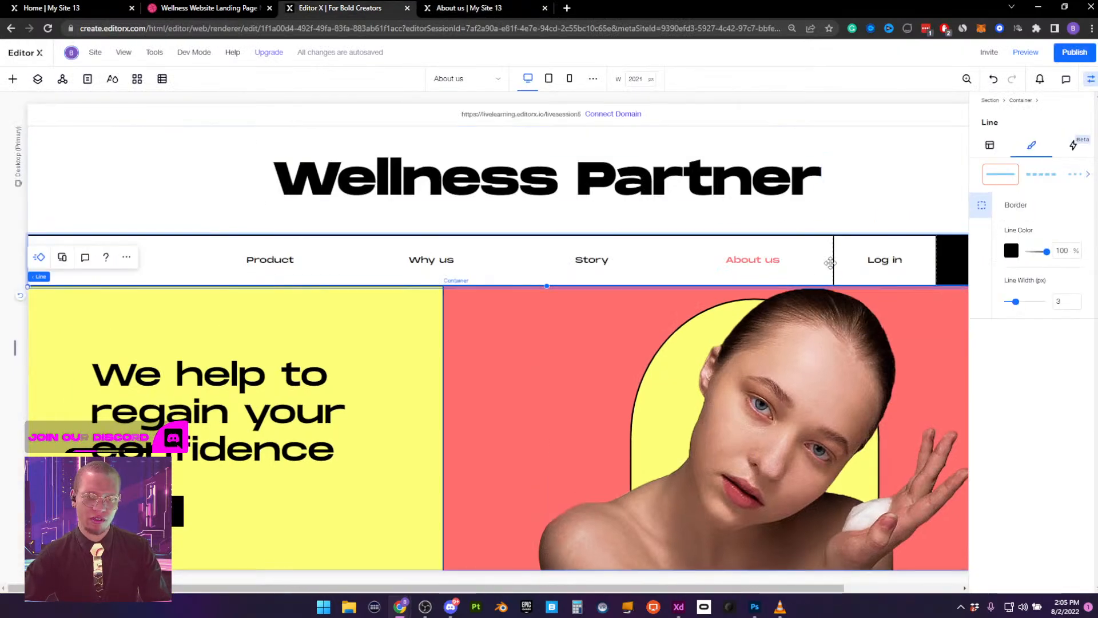
click(990, 145)
scroll(1027, 337, down, 5)
click(1040, 334)
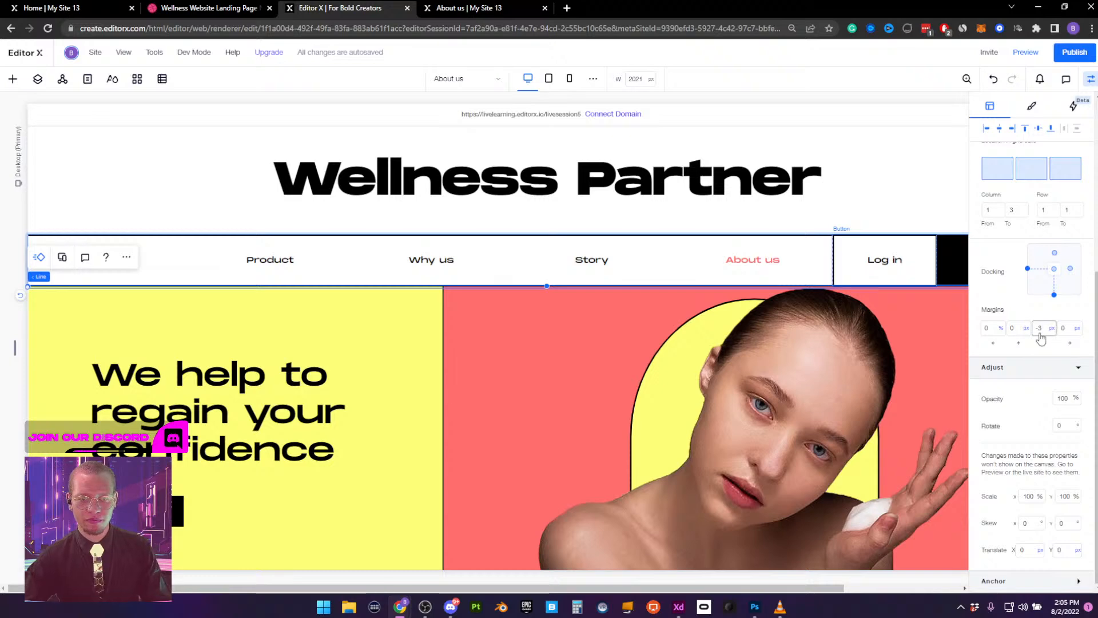
text(-2)
key(Return)
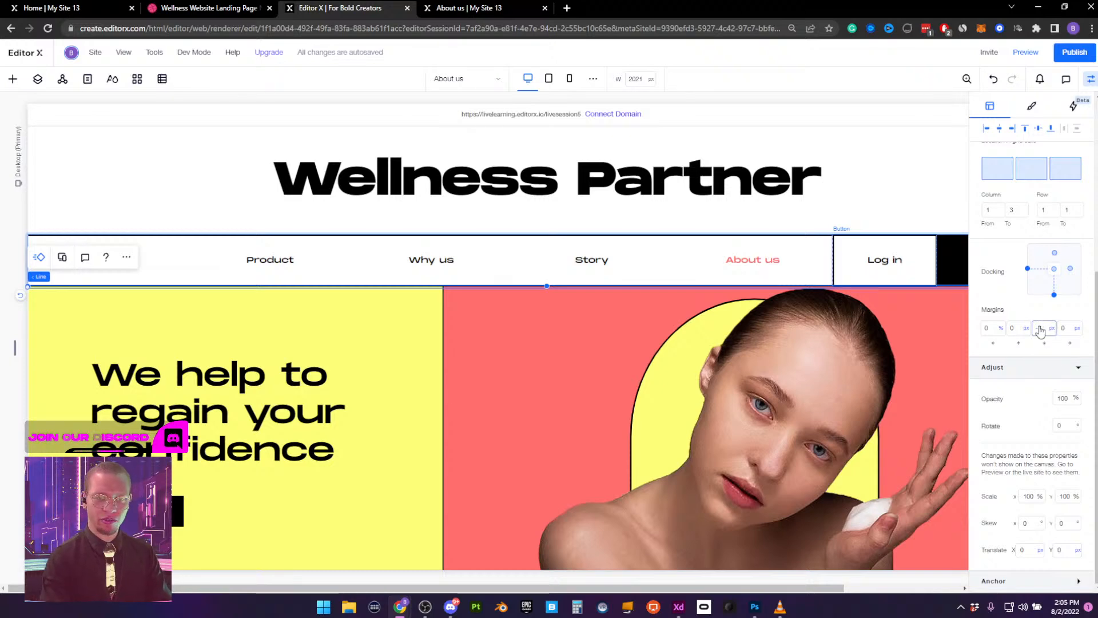
Check the navigation area with the line deselected and undo the last change
click(898, 178)
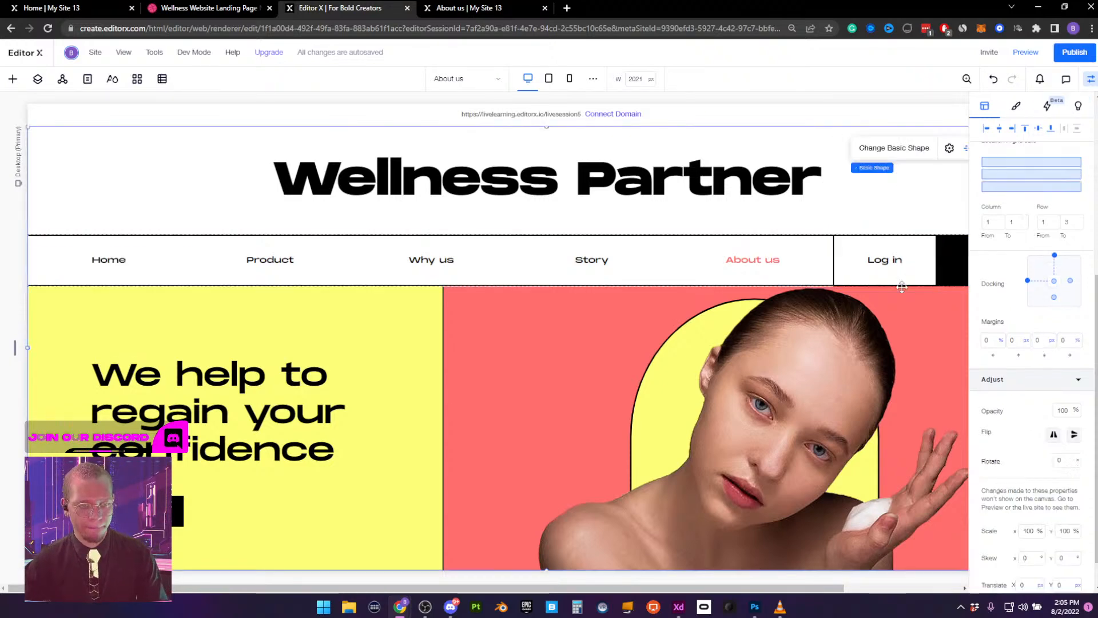
click(911, 318)
click(903, 183)
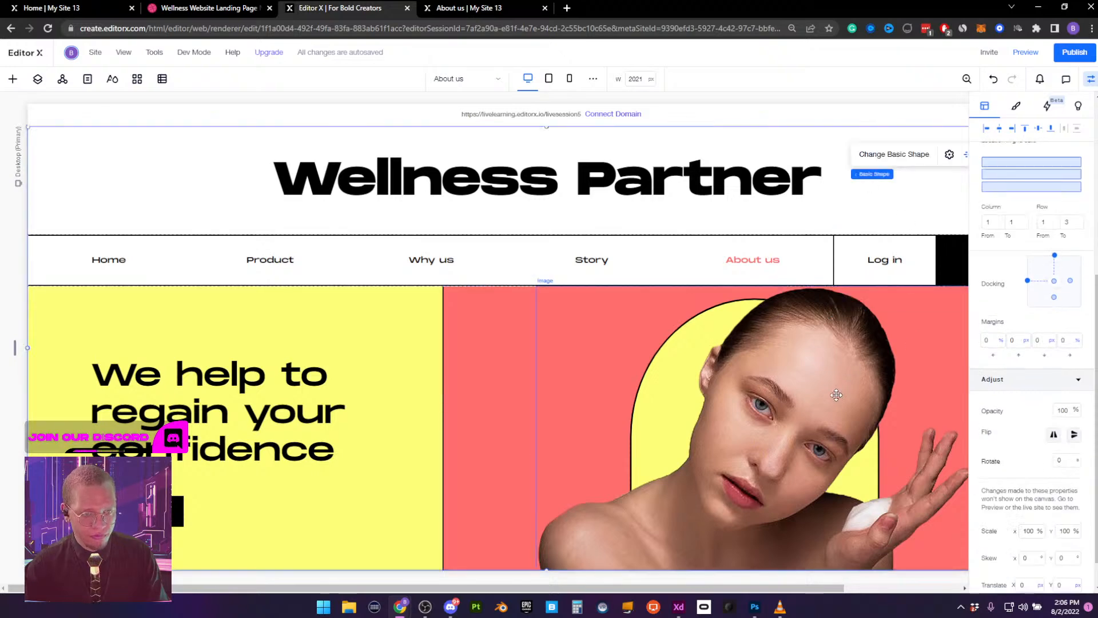
key(ctrl+z)
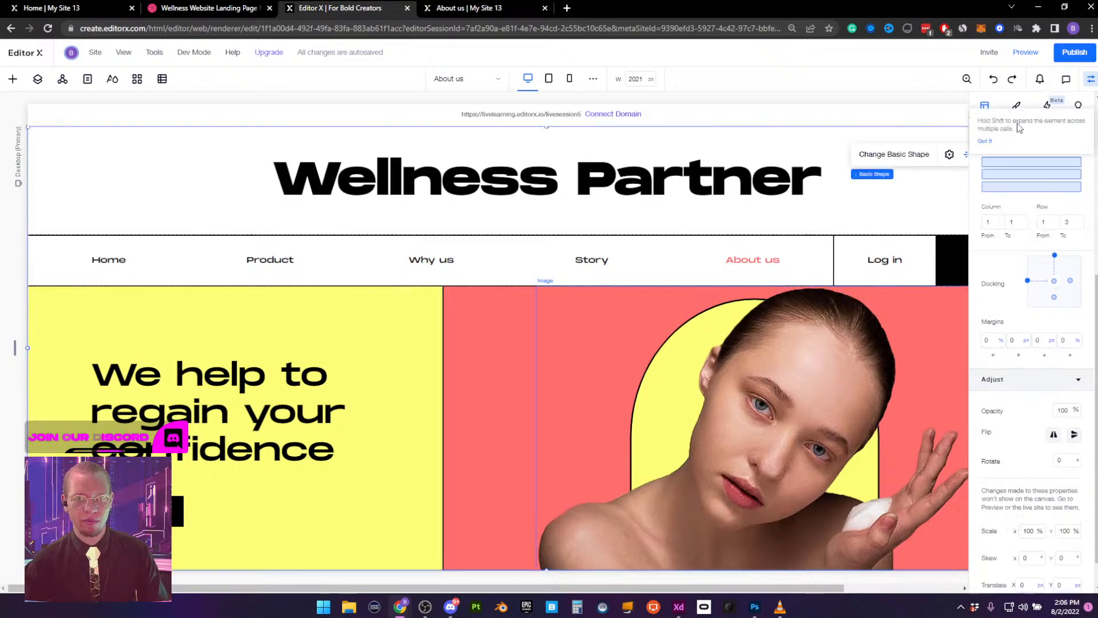
Set the width of the line beneath the navigation menu to 4 px
scroll(1022, 253, up, 4)
scroll(1021, 138, up, 2)
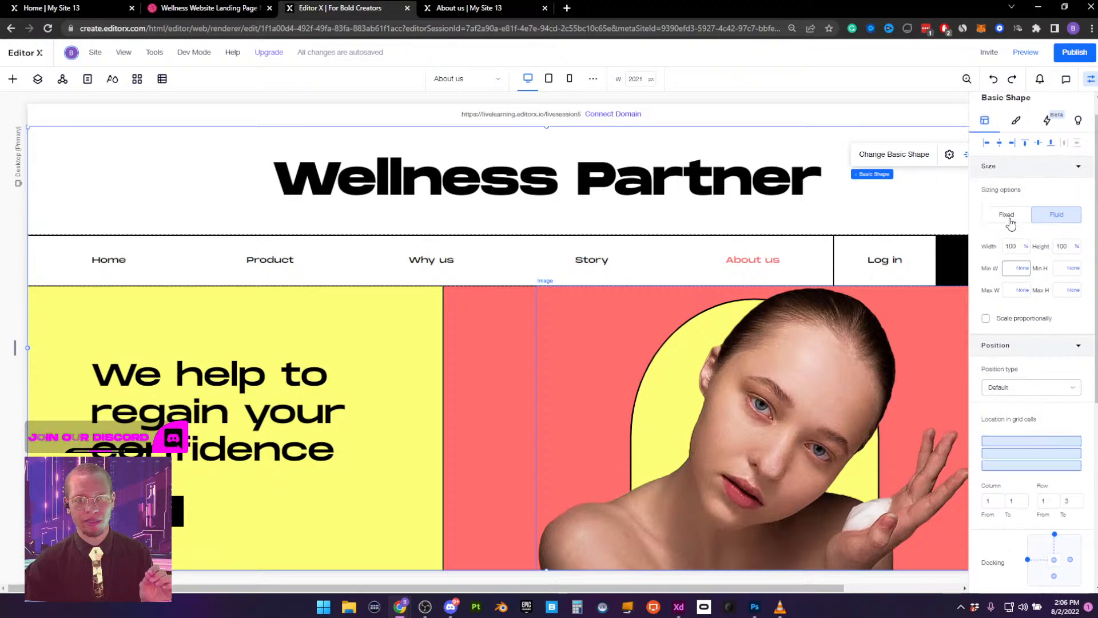
click(1016, 147)
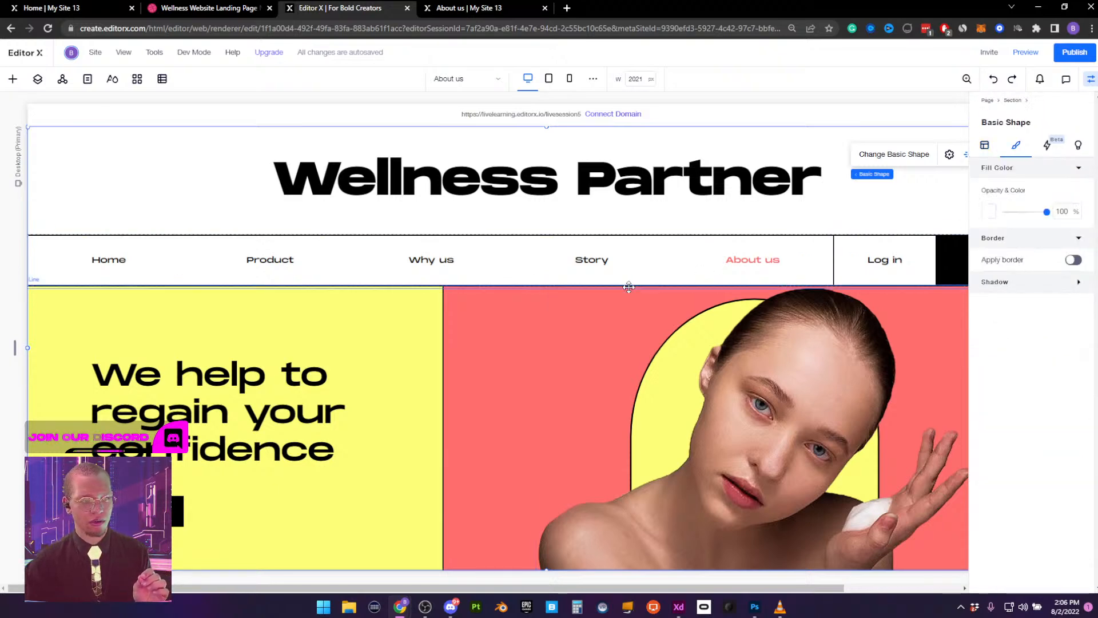
click(55, 285)
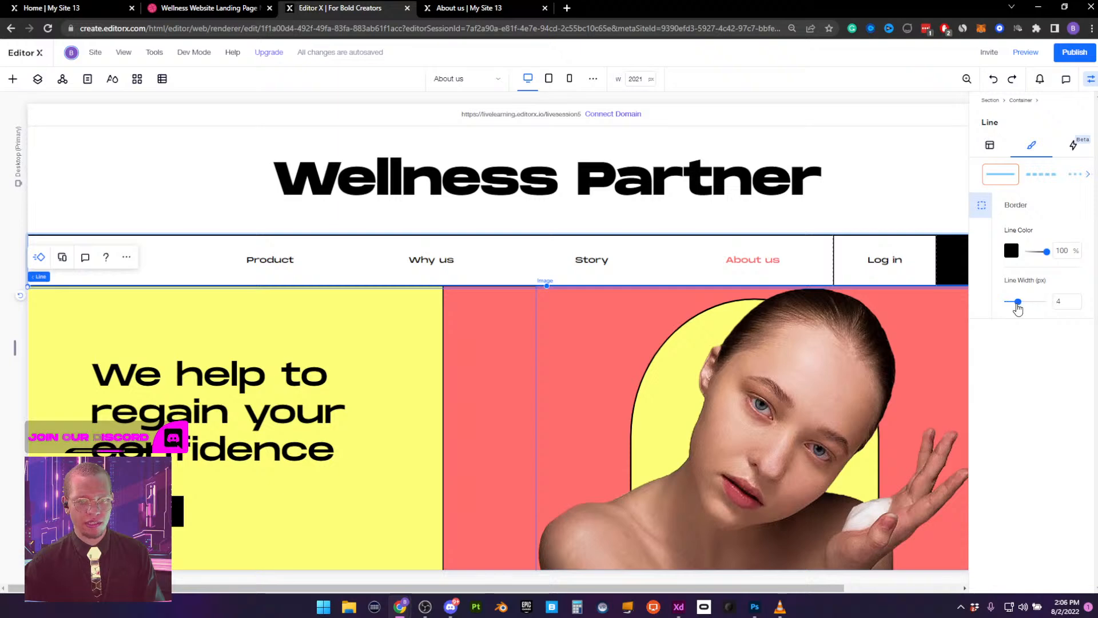
click(858, 350)
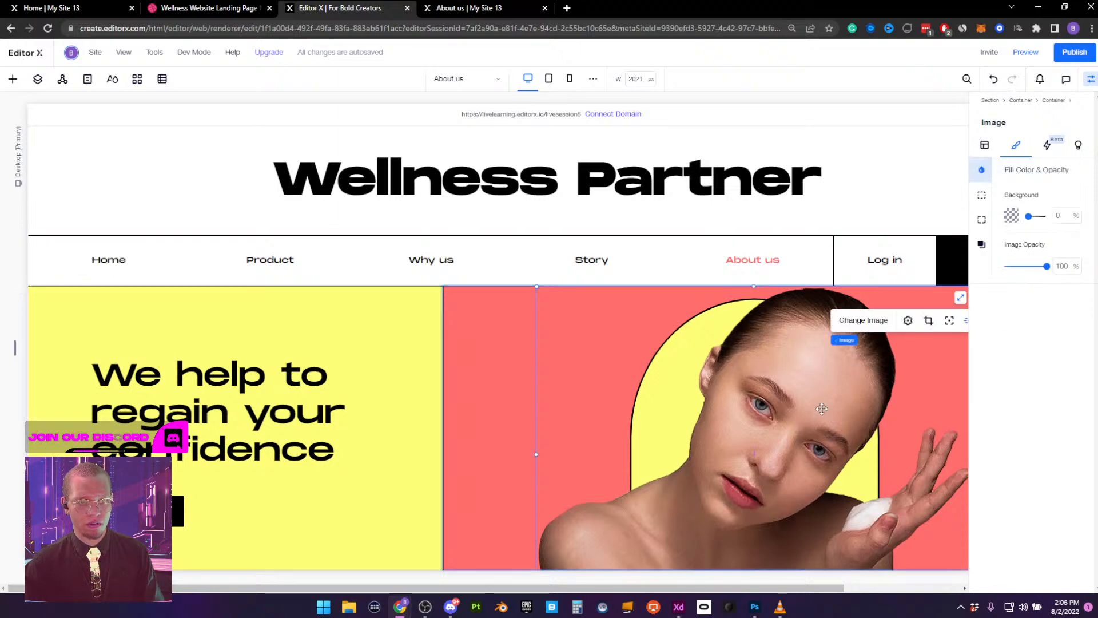
Preview the About us page, return to editing and hide the element properties
click(882, 185)
click(1034, 52)
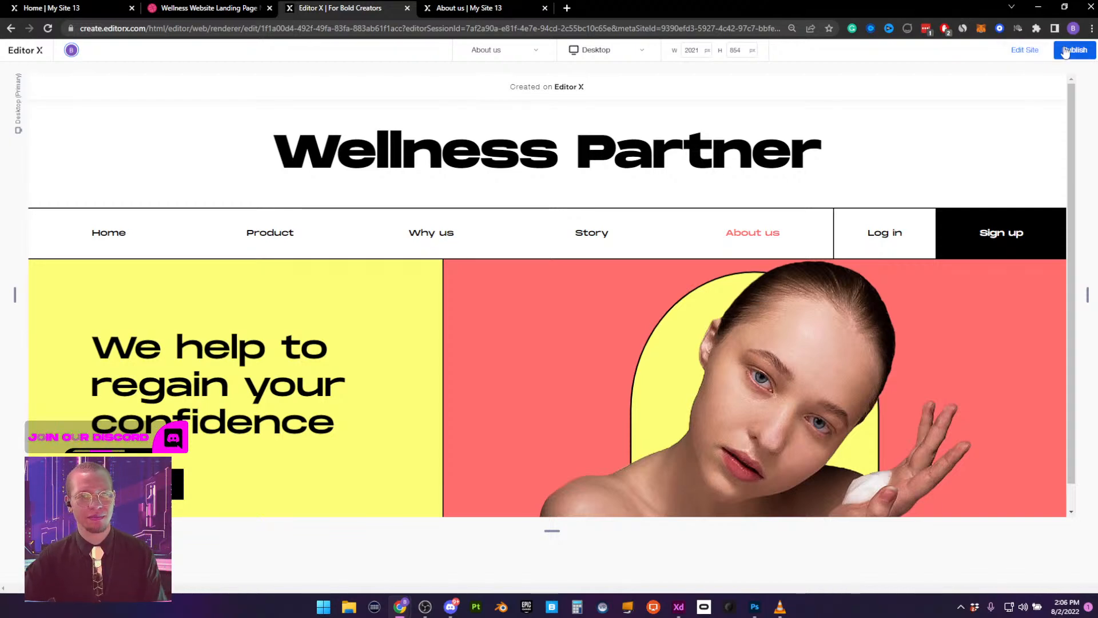
click(1030, 51)
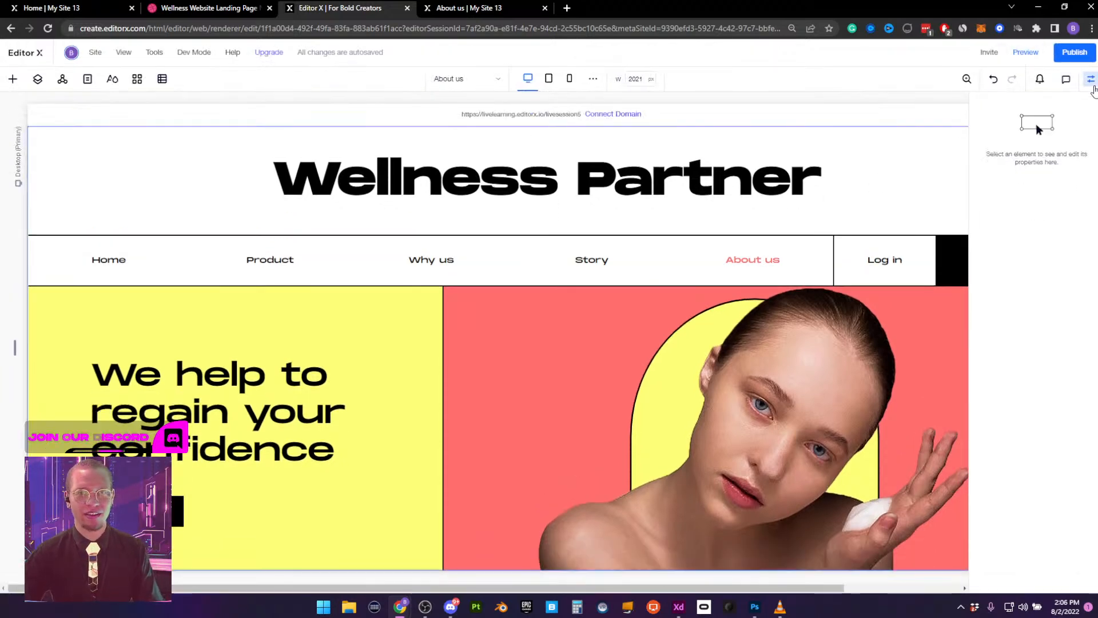
click(1091, 80)
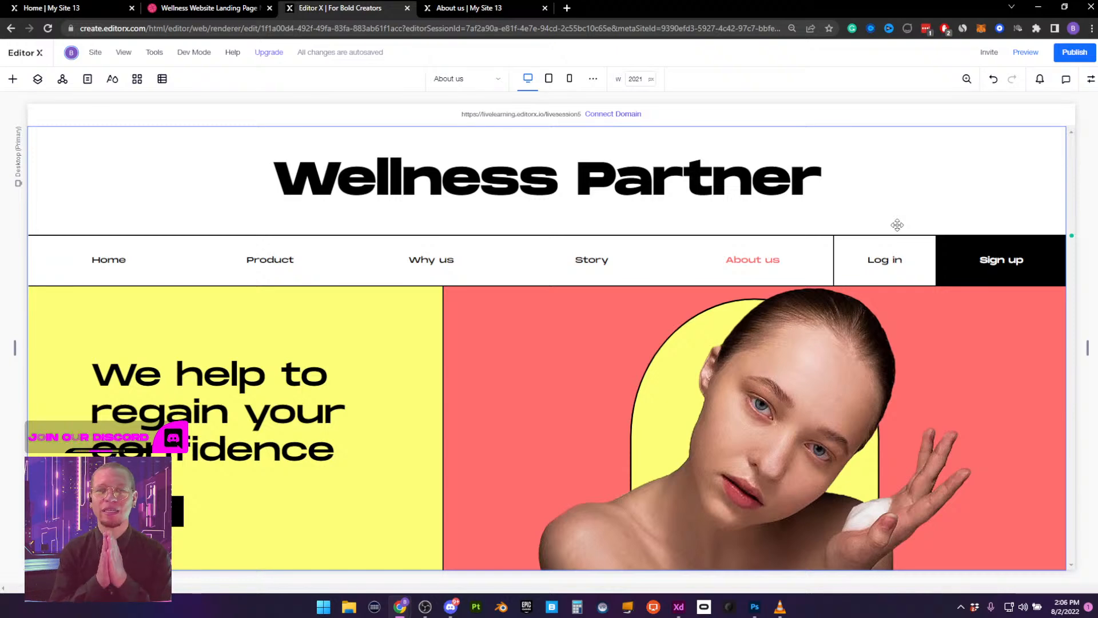
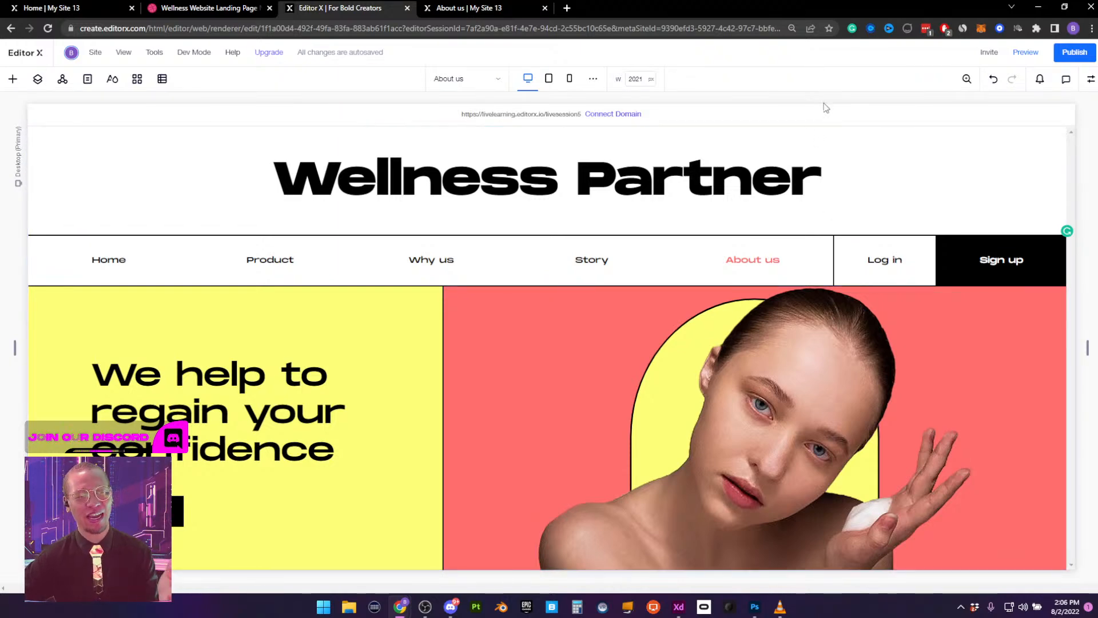
Check how the About us page looks at the tablet and mobile breakpoints and return to the desktop layout
click(608, 260)
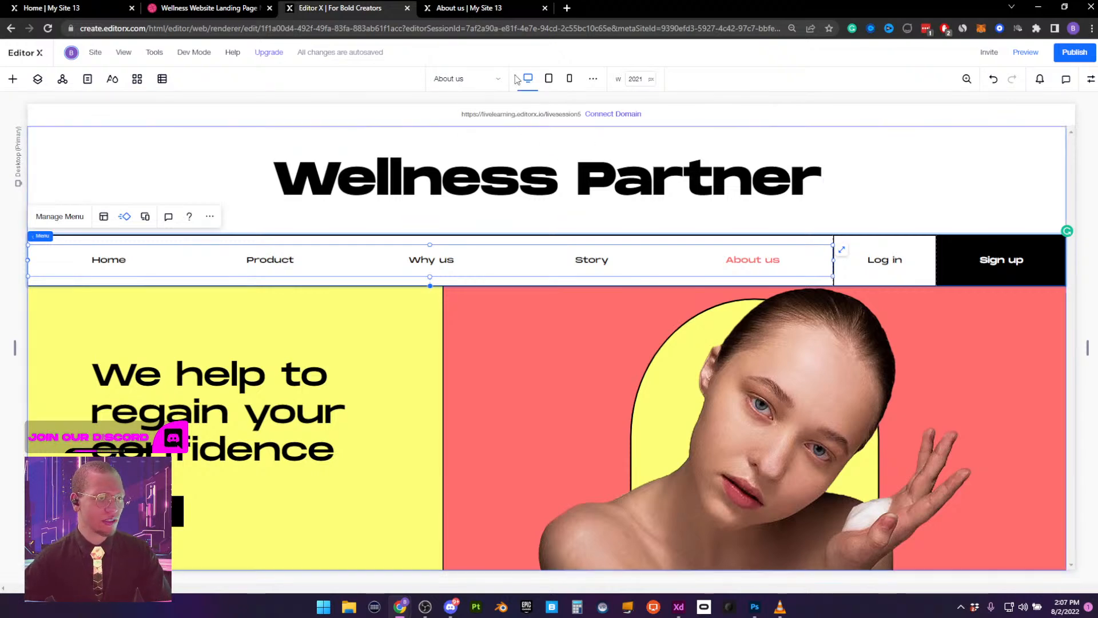
click(550, 81)
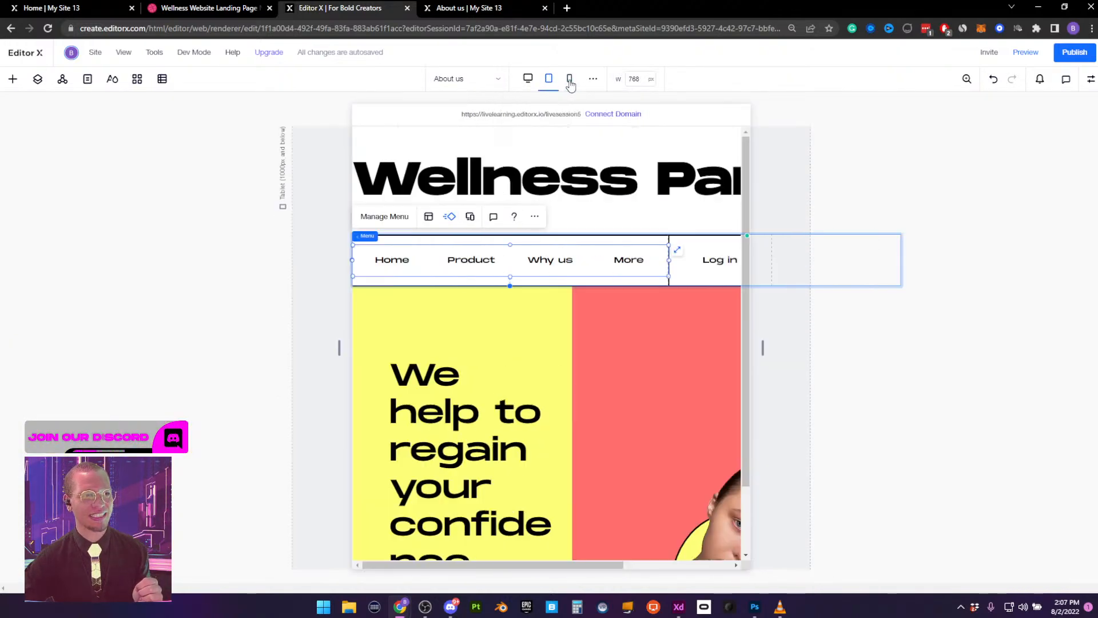
click(570, 82)
click(549, 82)
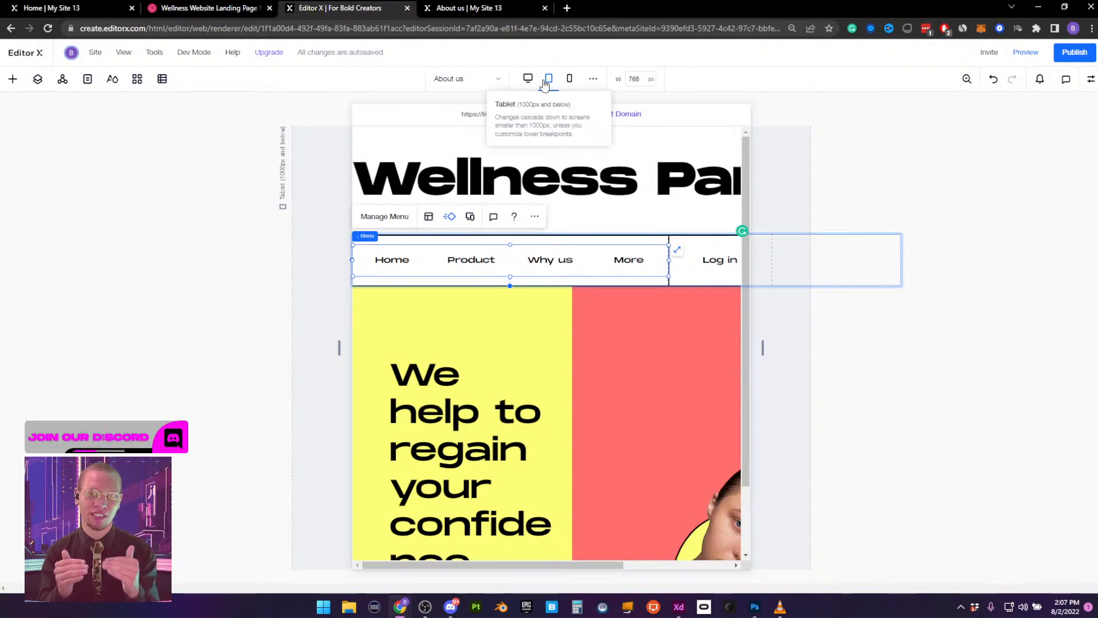
click(528, 78)
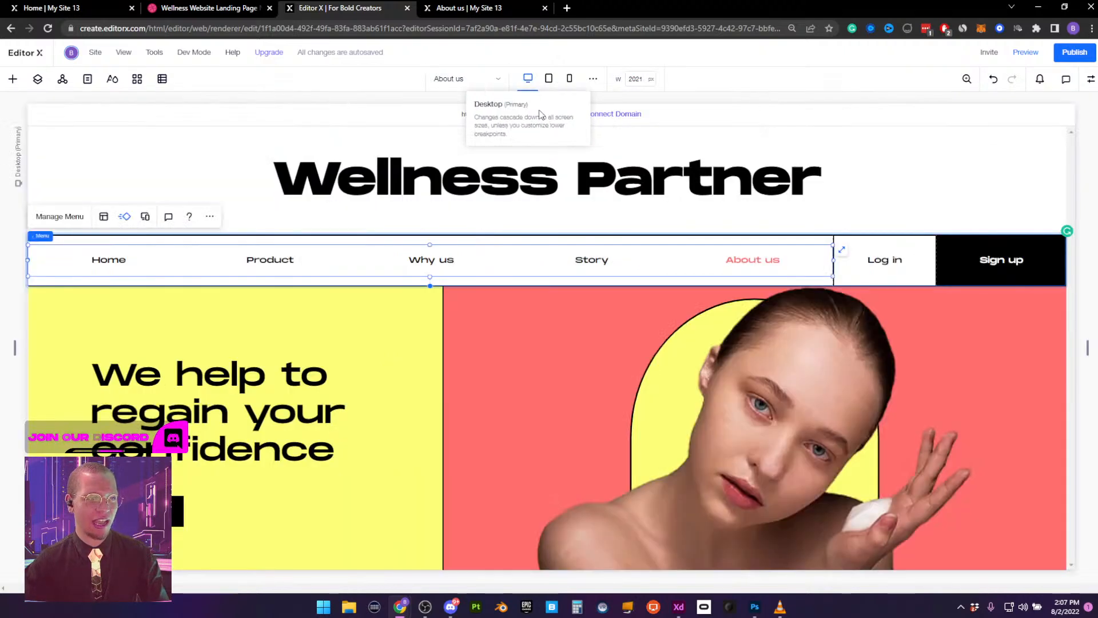
click(984, 172)
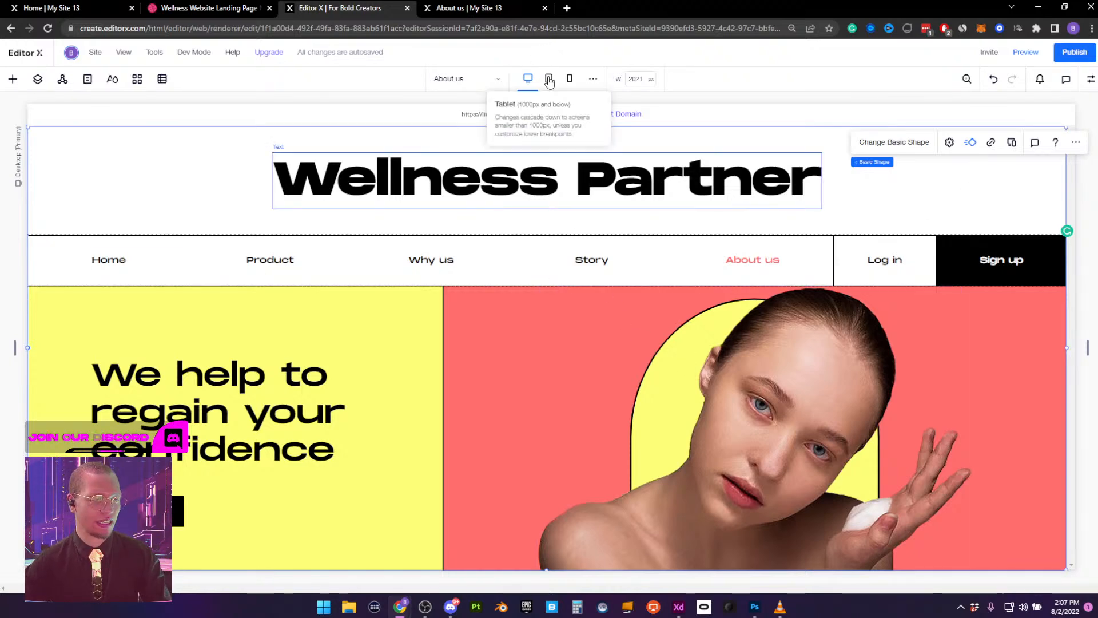
Dock the stack with the "We help to regain your confidence" heading to the left and vertical centre of its container
click(256, 492)
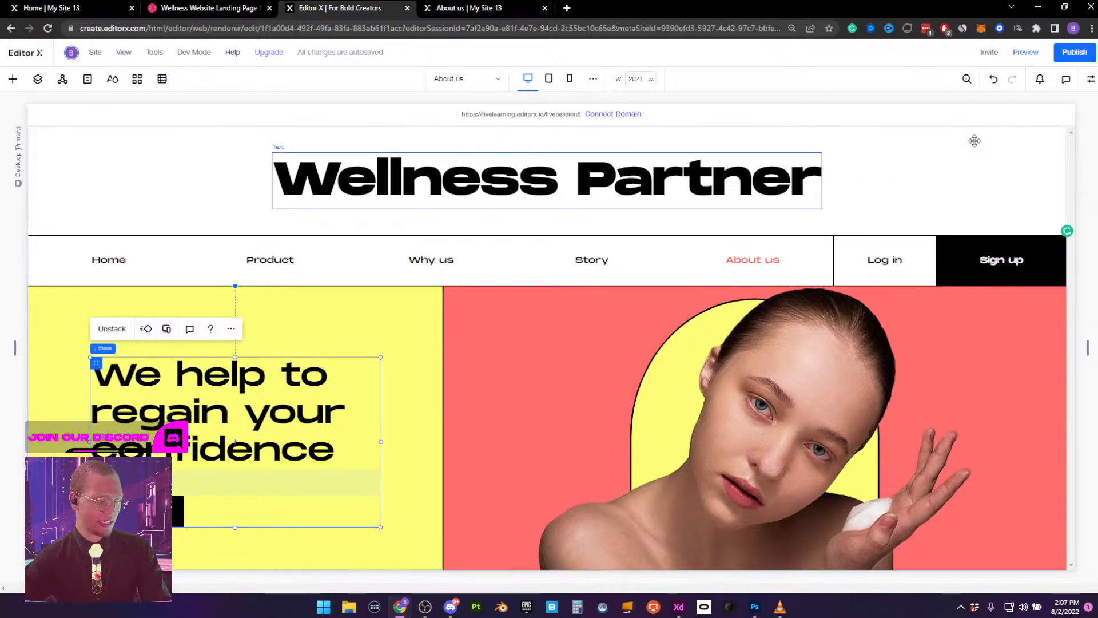
click(1091, 79)
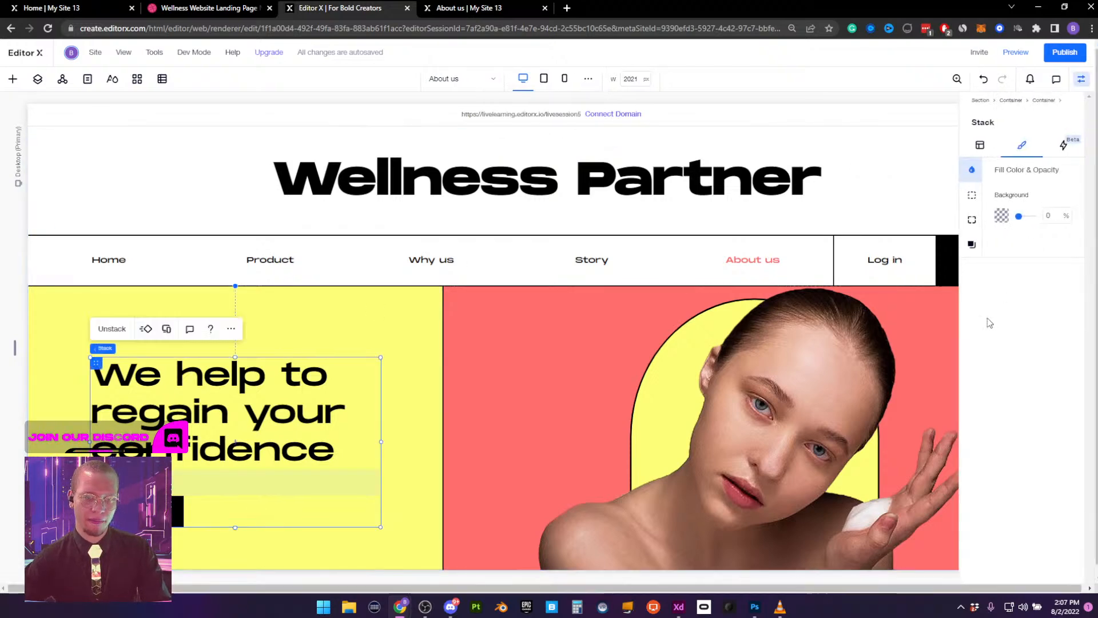
click(990, 148)
click(1038, 534)
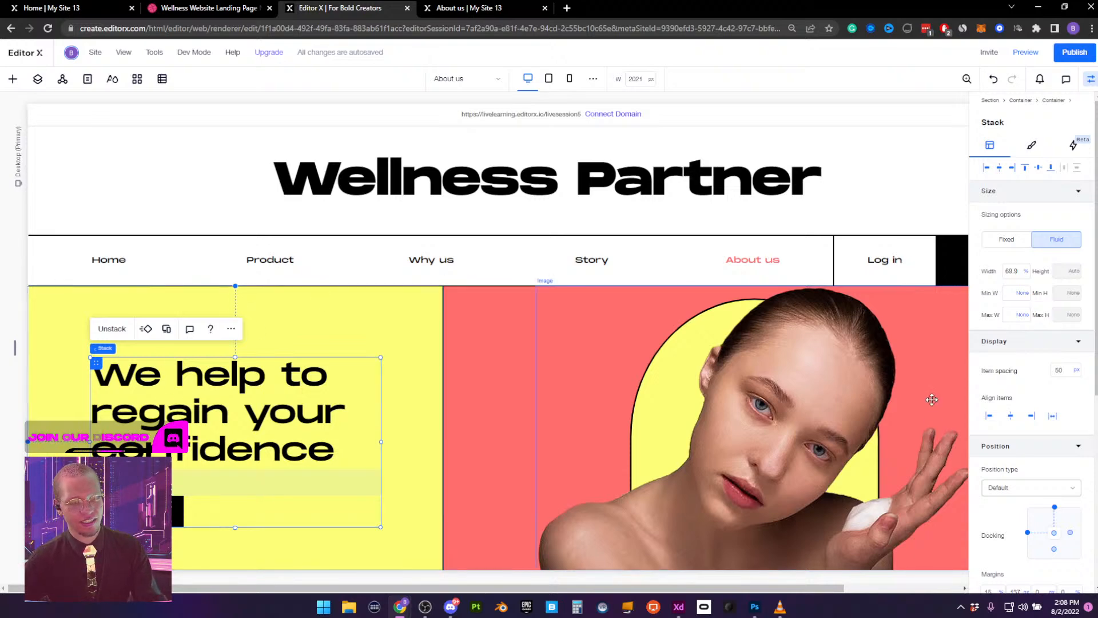
click(1054, 509)
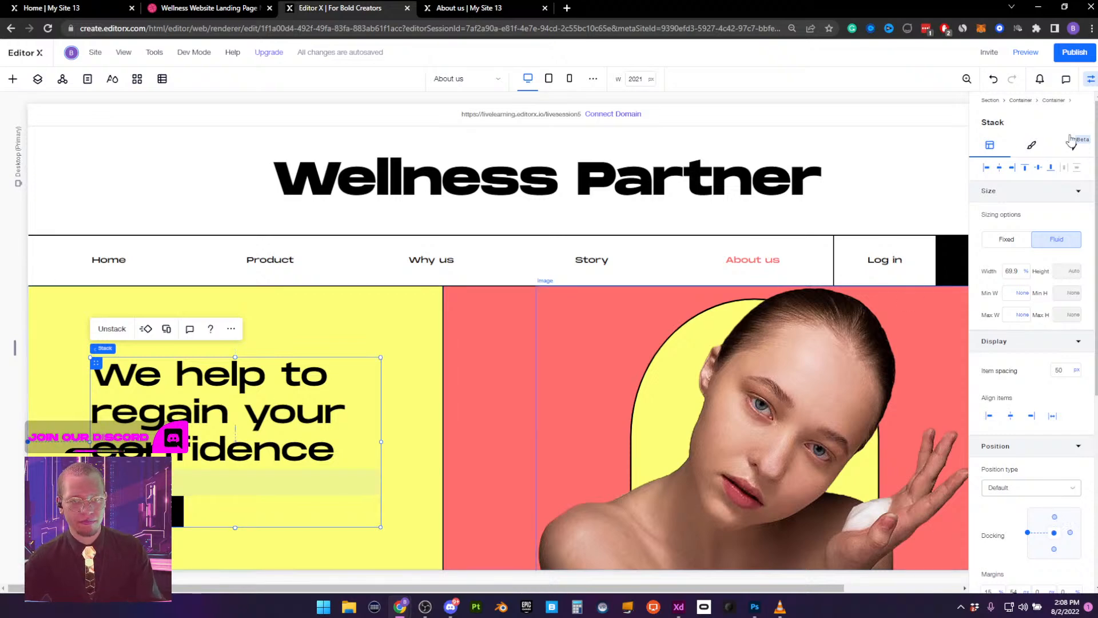
click(1091, 79)
Dock the woman's image to the right and bottom of its red container
click(791, 415)
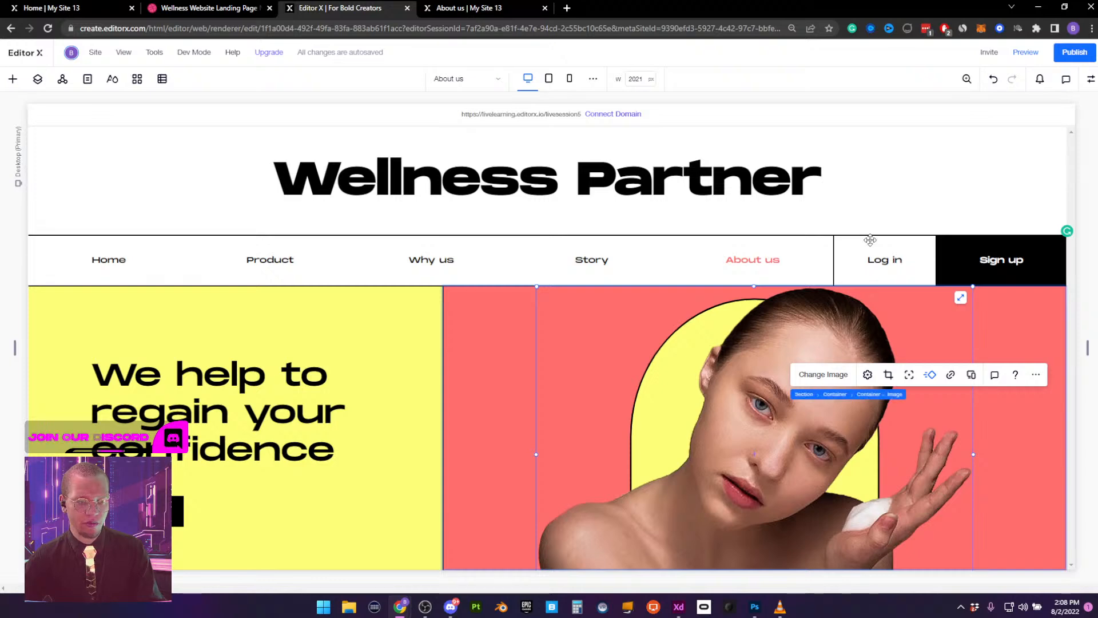
click(1091, 80)
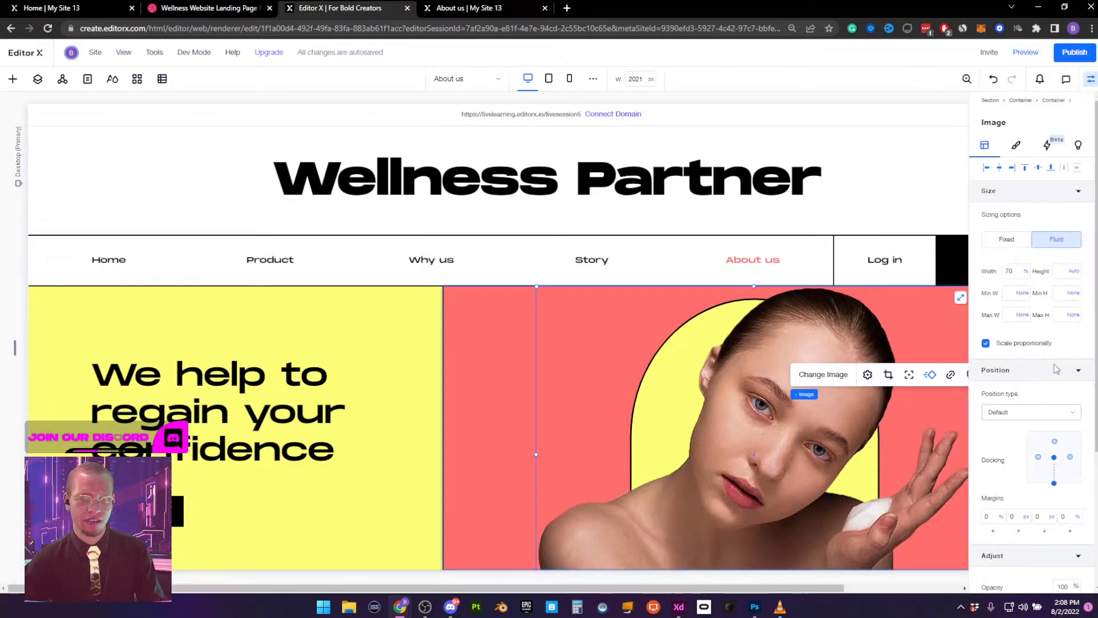
click(1070, 458)
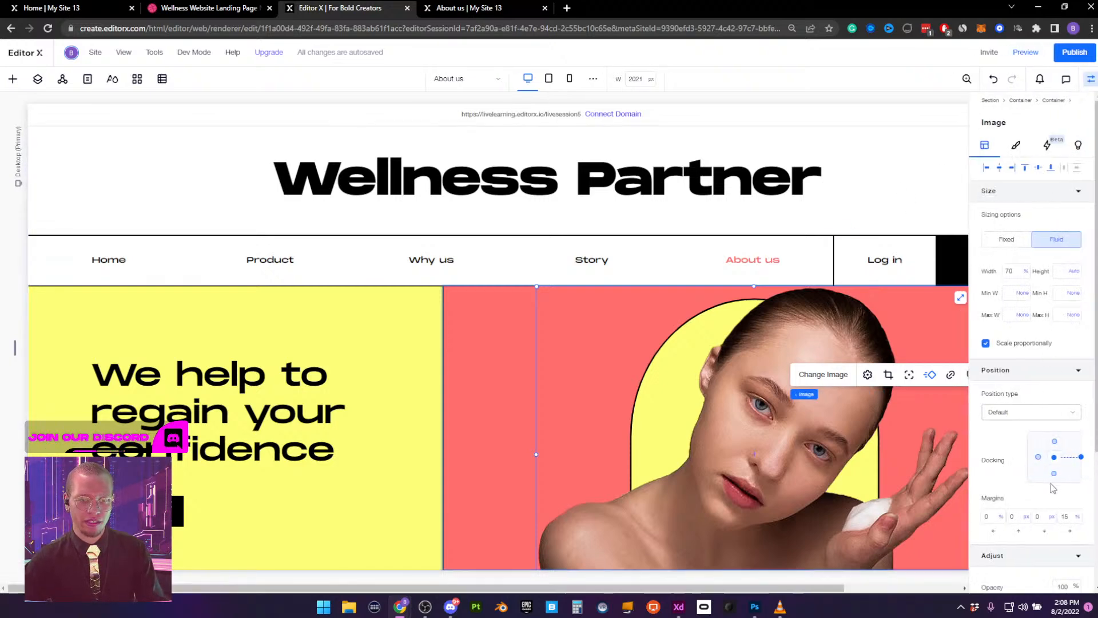
click(1054, 474)
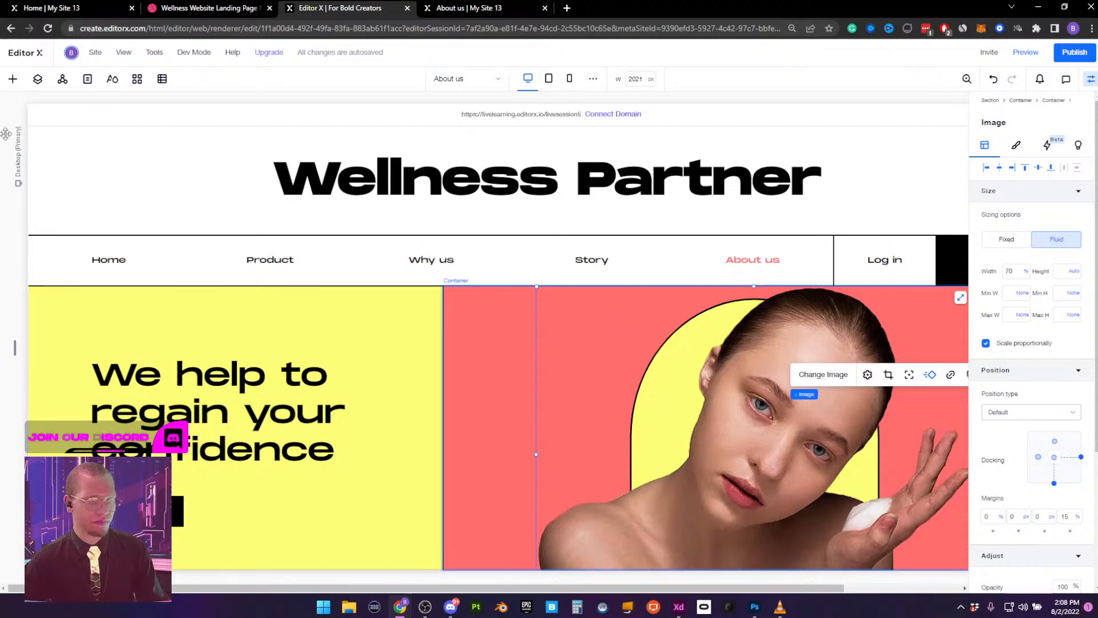
Dock the yellow arch shape behind the image to the right and bottom of its container
click(38, 79)
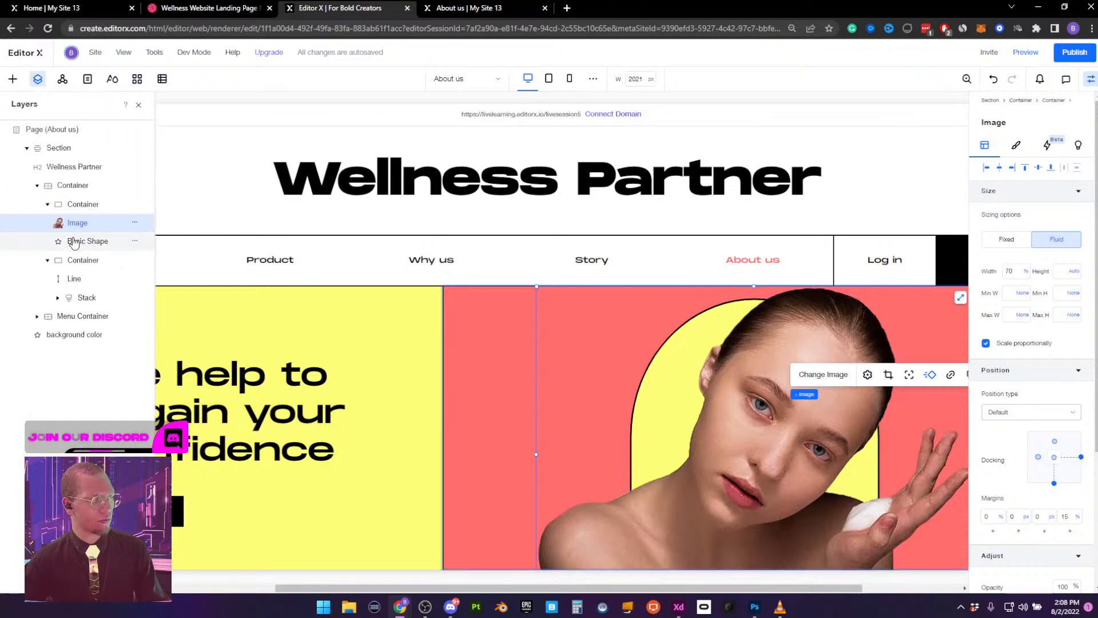
click(77, 240)
click(1071, 458)
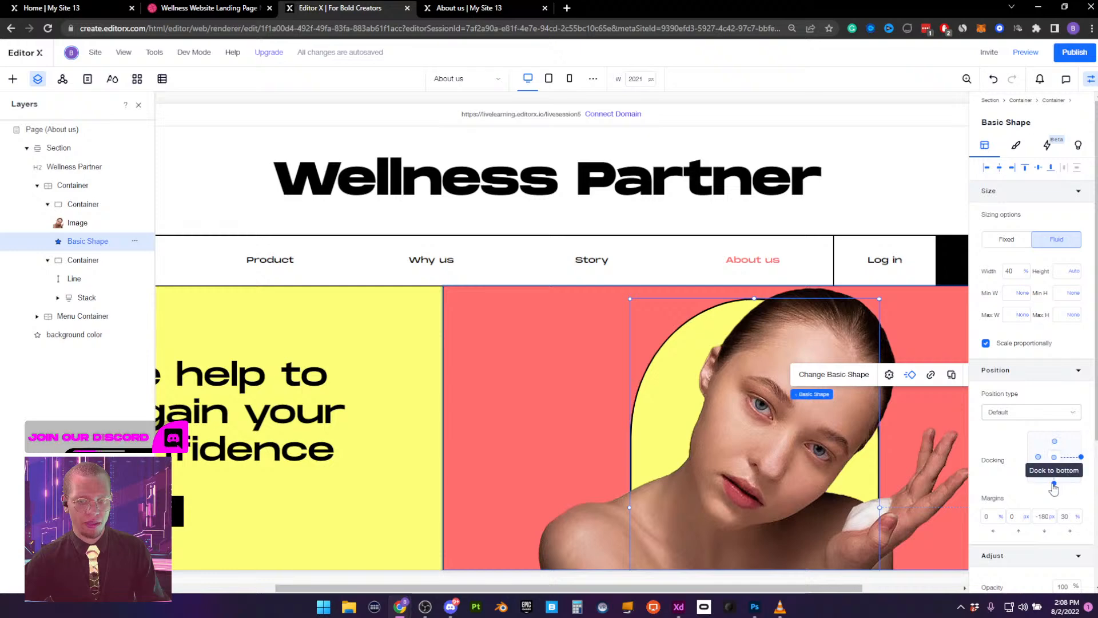
click(1054, 483)
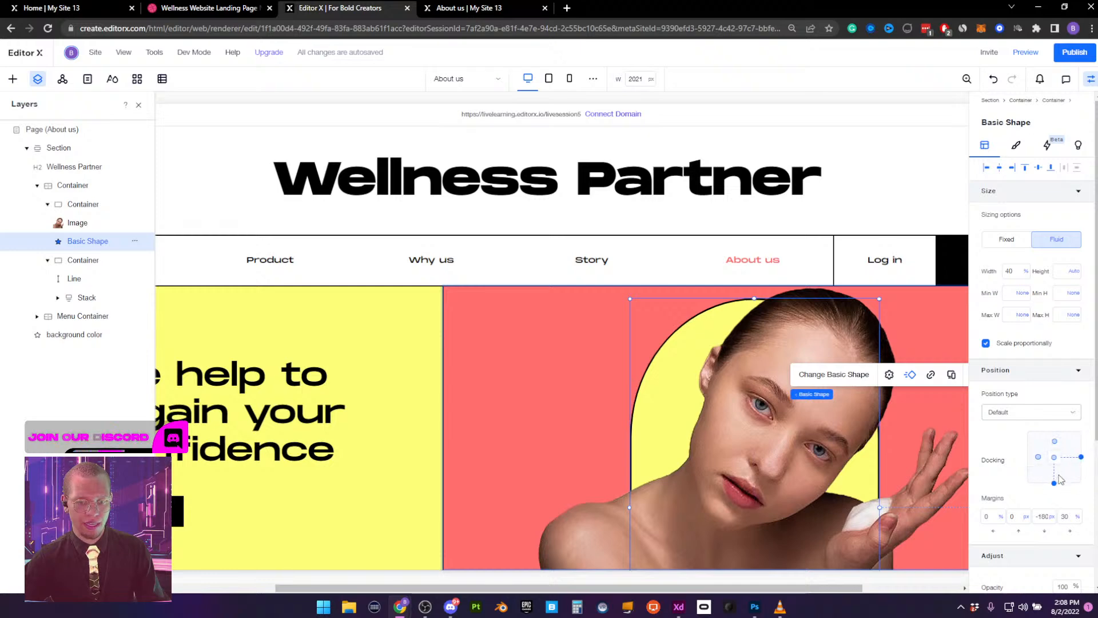
click(1055, 484)
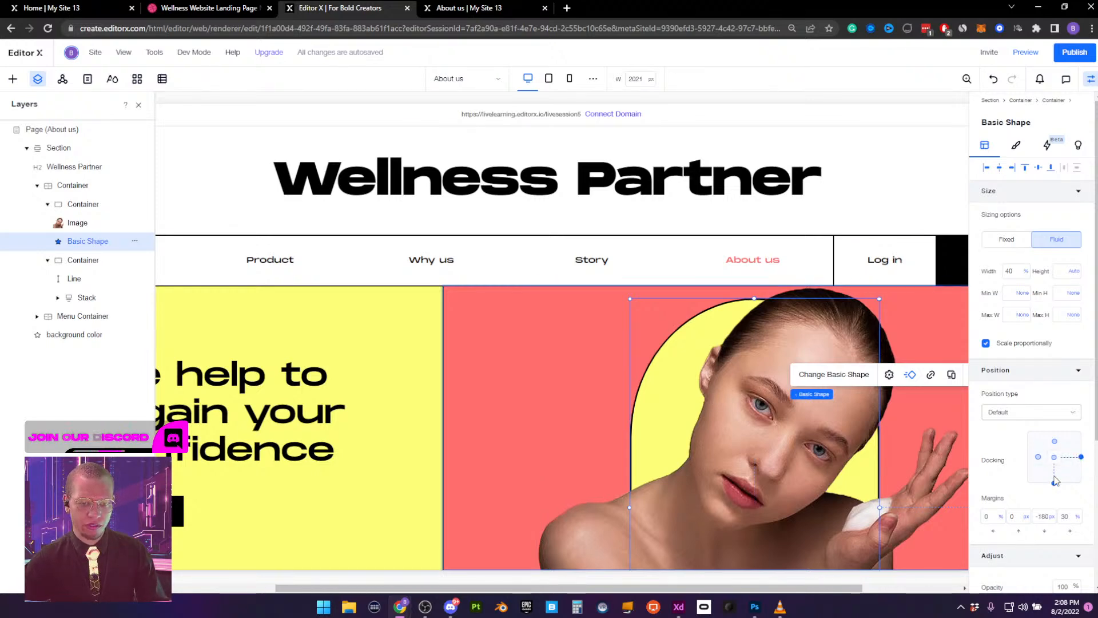
click(1091, 79)
click(139, 104)
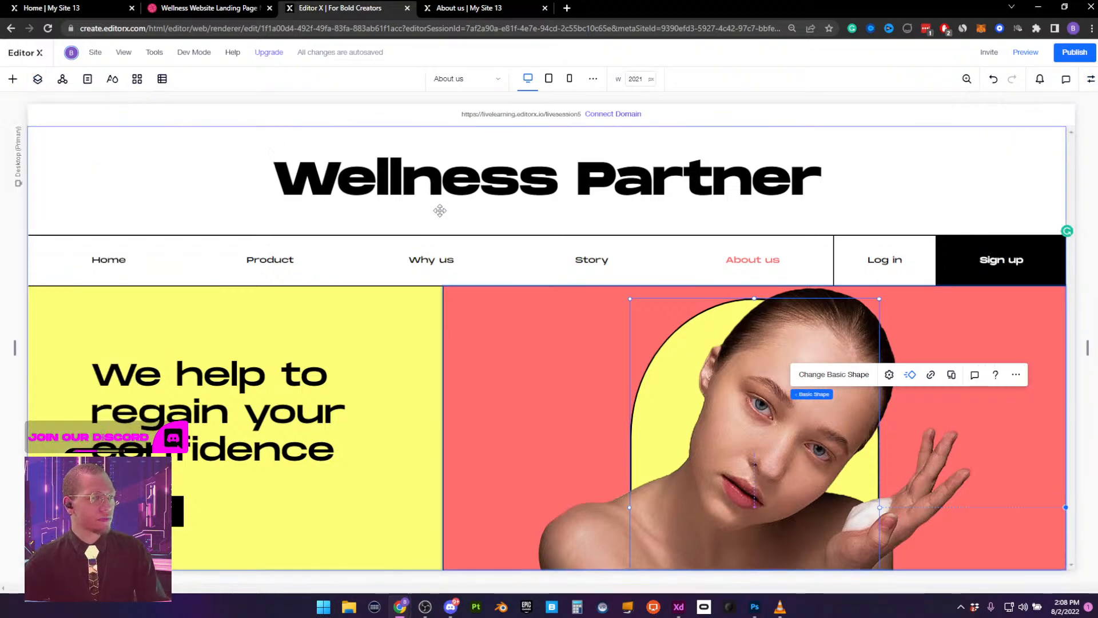
Turn on text scaling for the Wellness Partner title with a minimum size of 40 and a maximum of 90
click(362, 178)
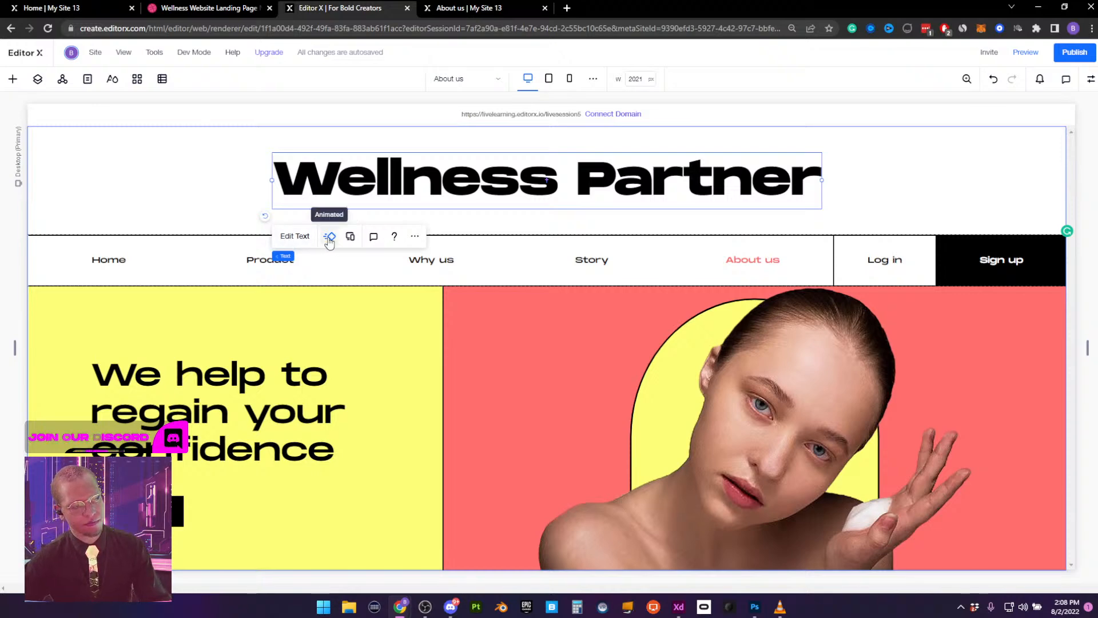
click(296, 237)
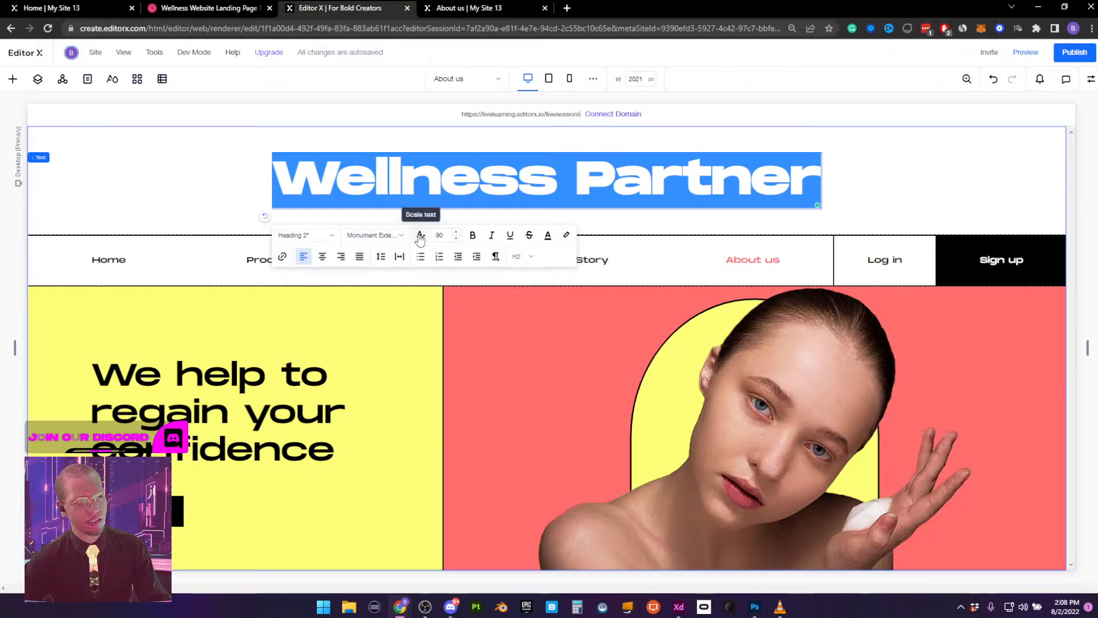
click(420, 236)
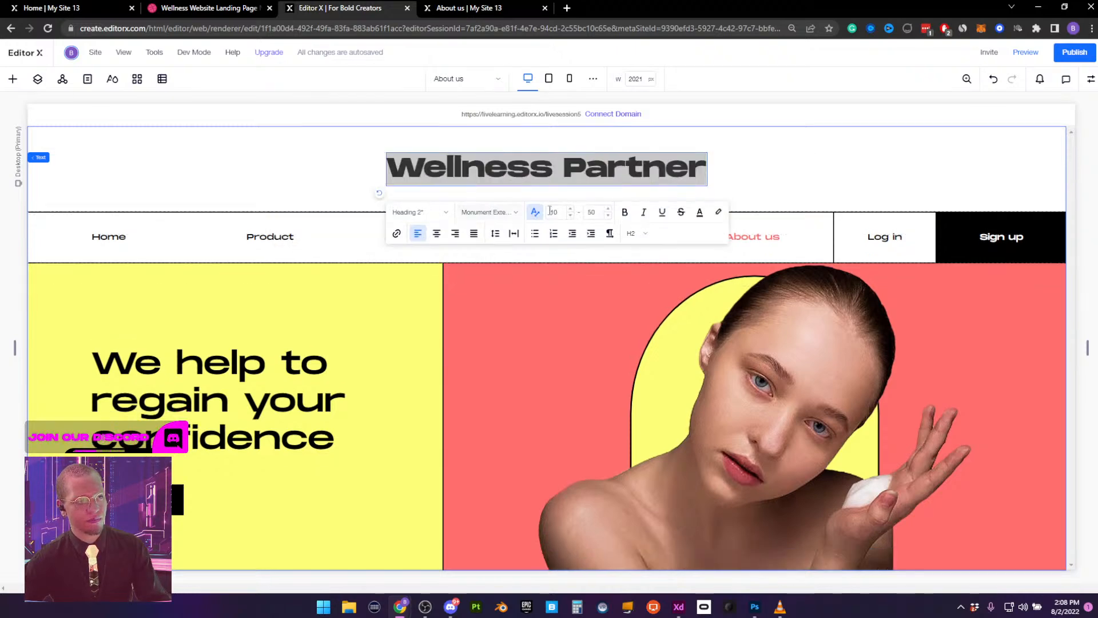
click(594, 211)
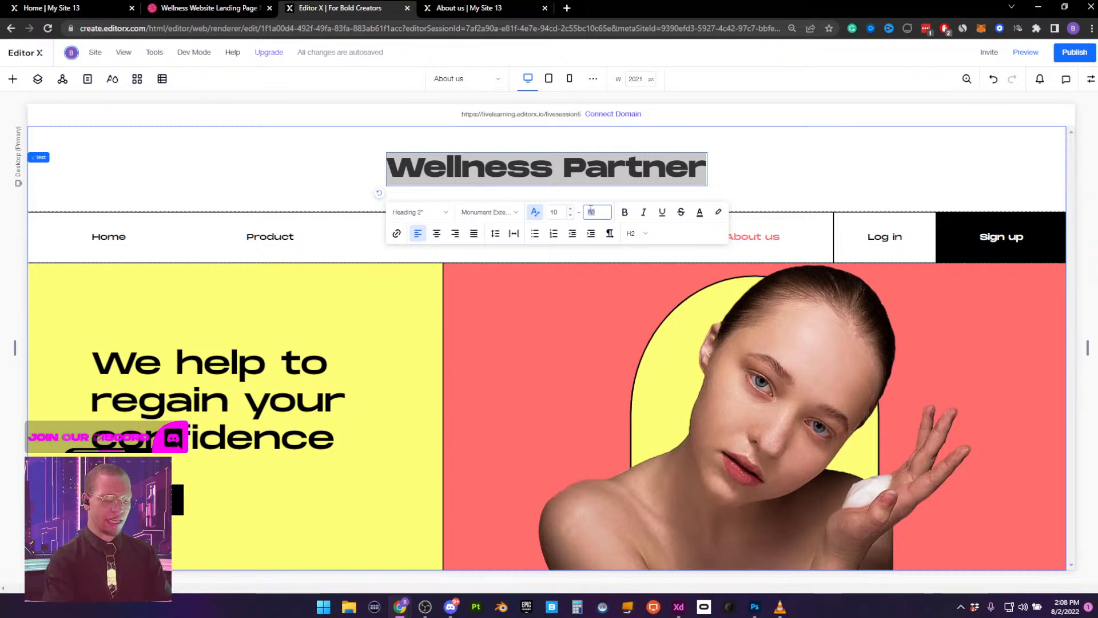
text(90)
key(Return)
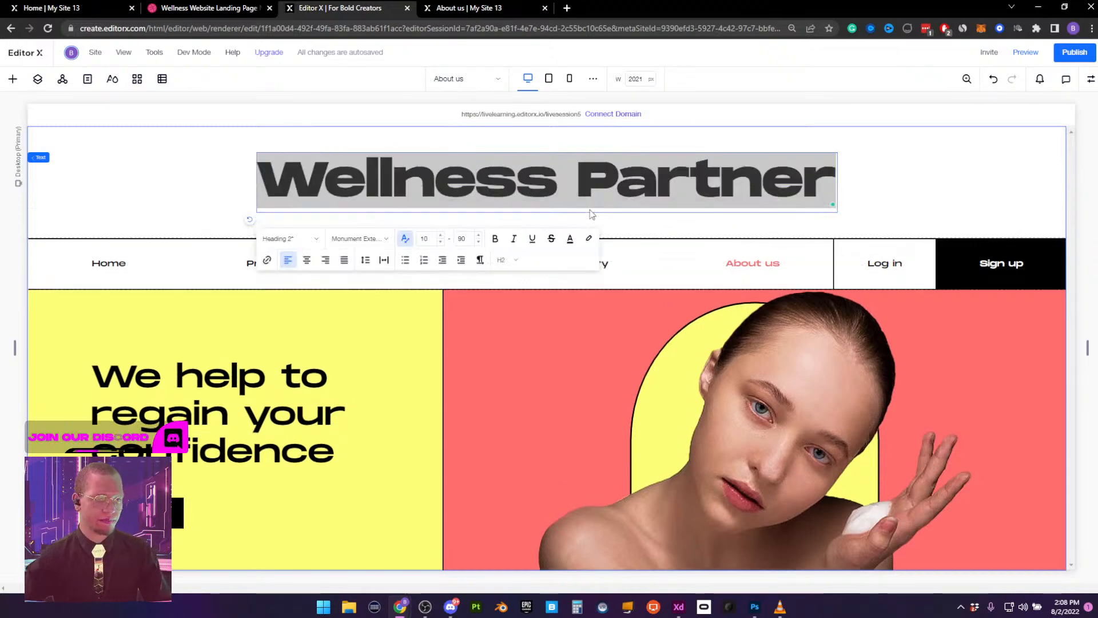
click(430, 237)
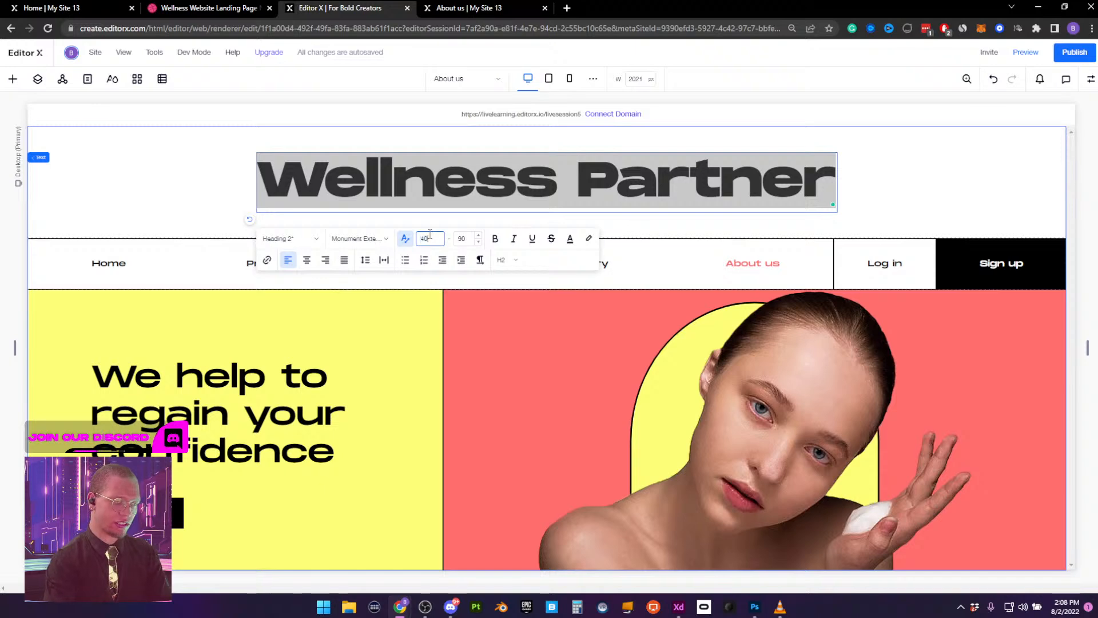
key(Return)
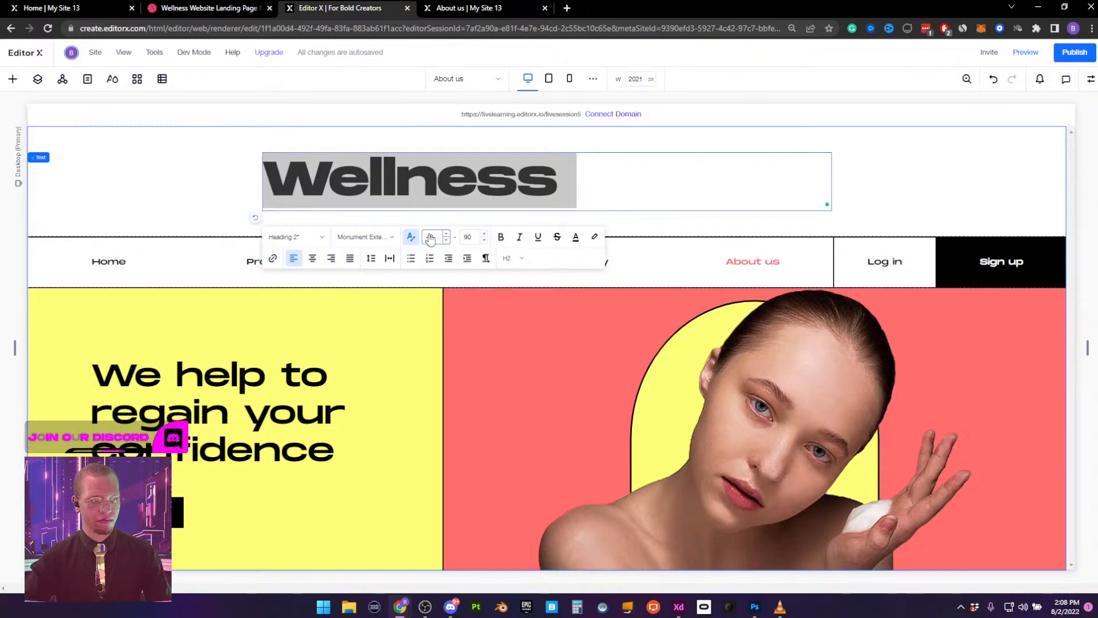
click(922, 187)
click(684, 187)
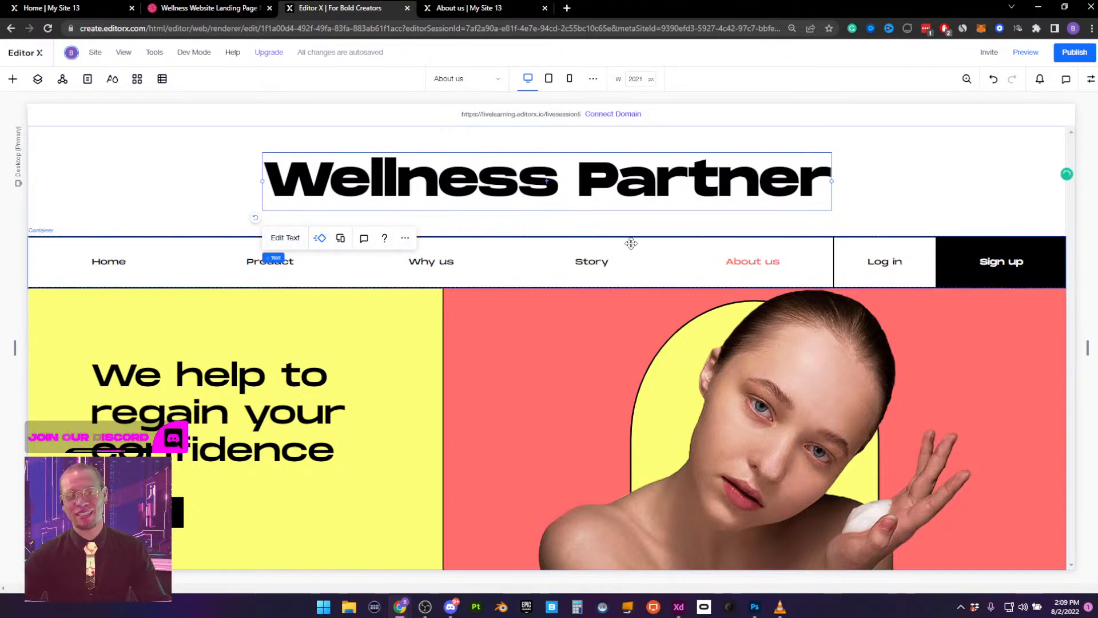
Switch to the tablet breakpoint and examine the title, navigation menu and header buttons
click(446, 263)
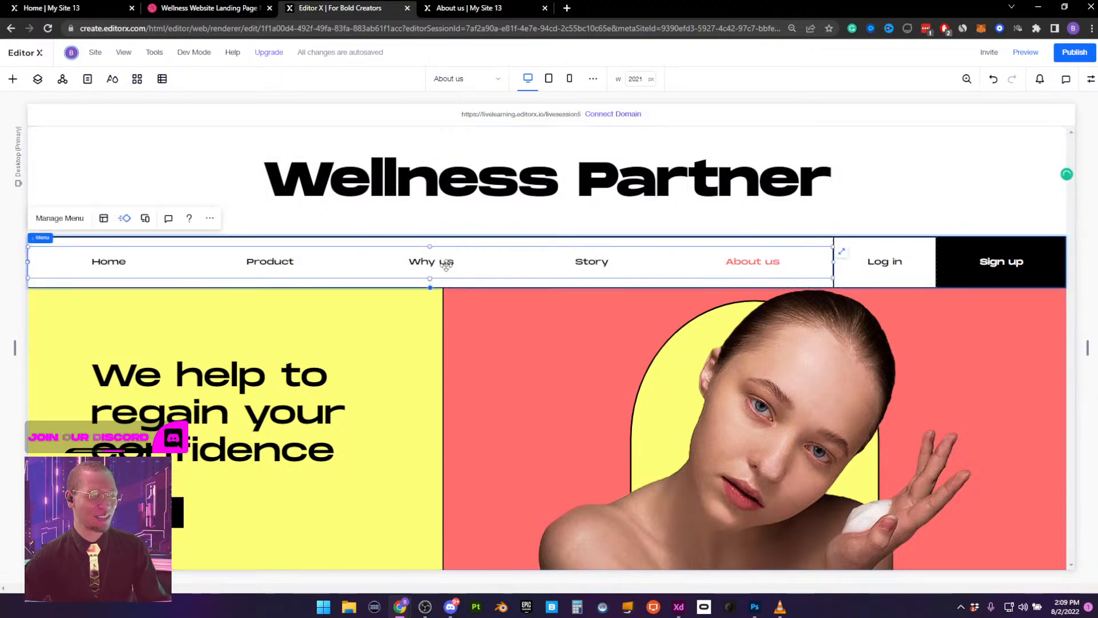
click(555, 80)
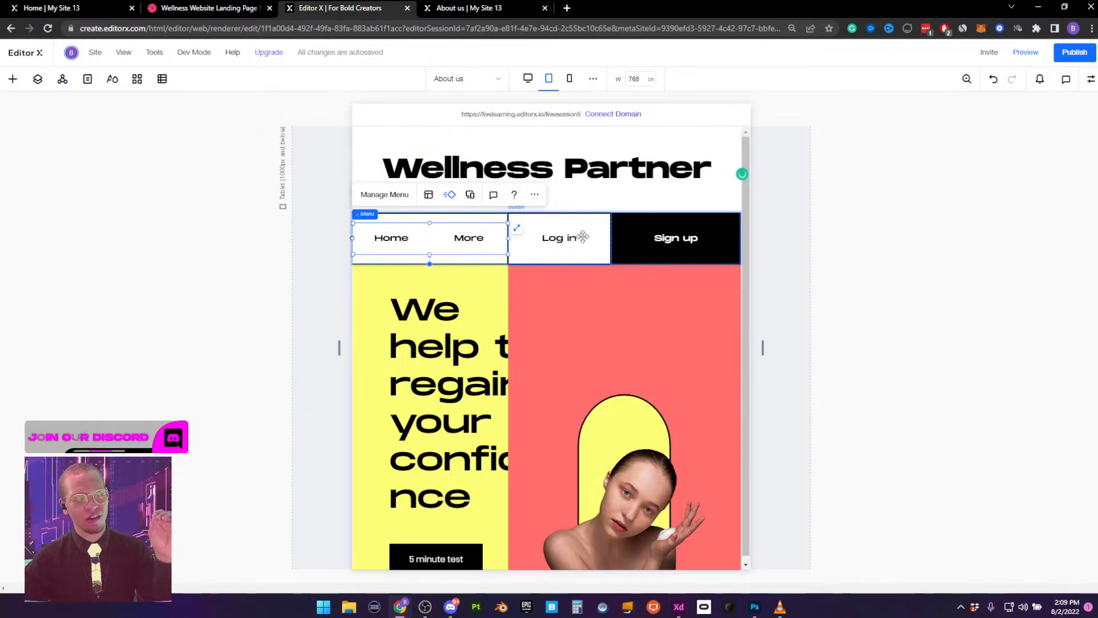
click(508, 161)
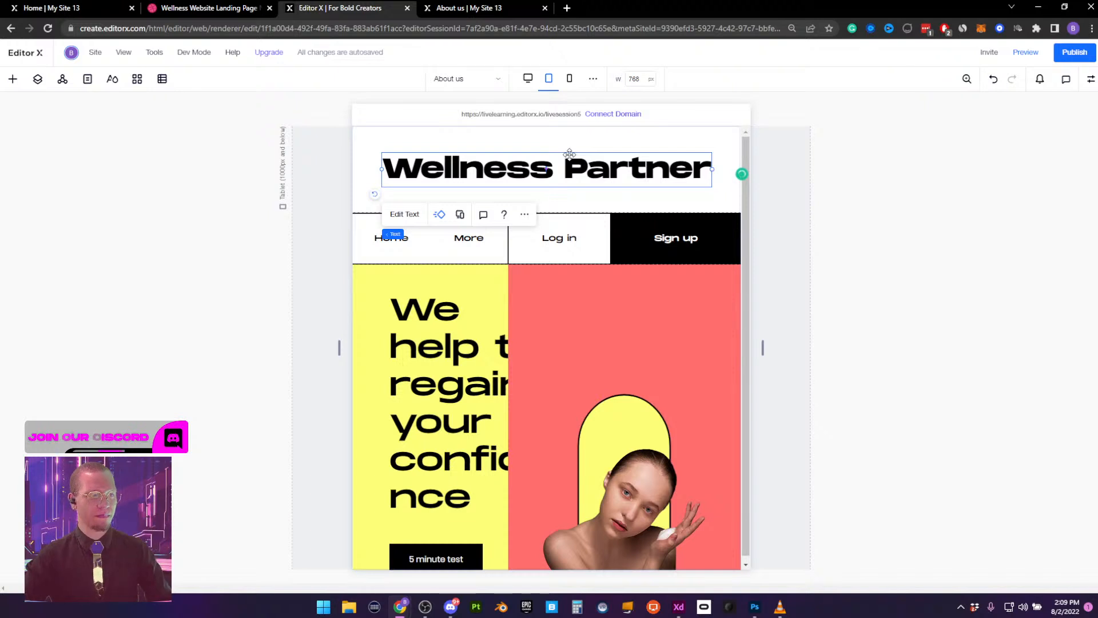
click(483, 237)
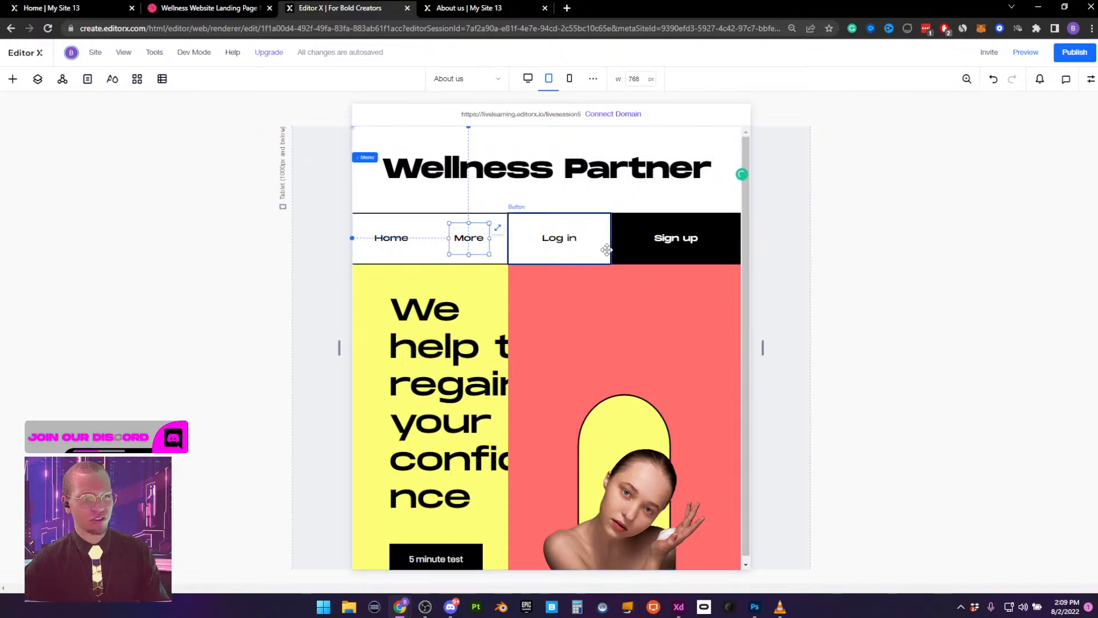
click(576, 244)
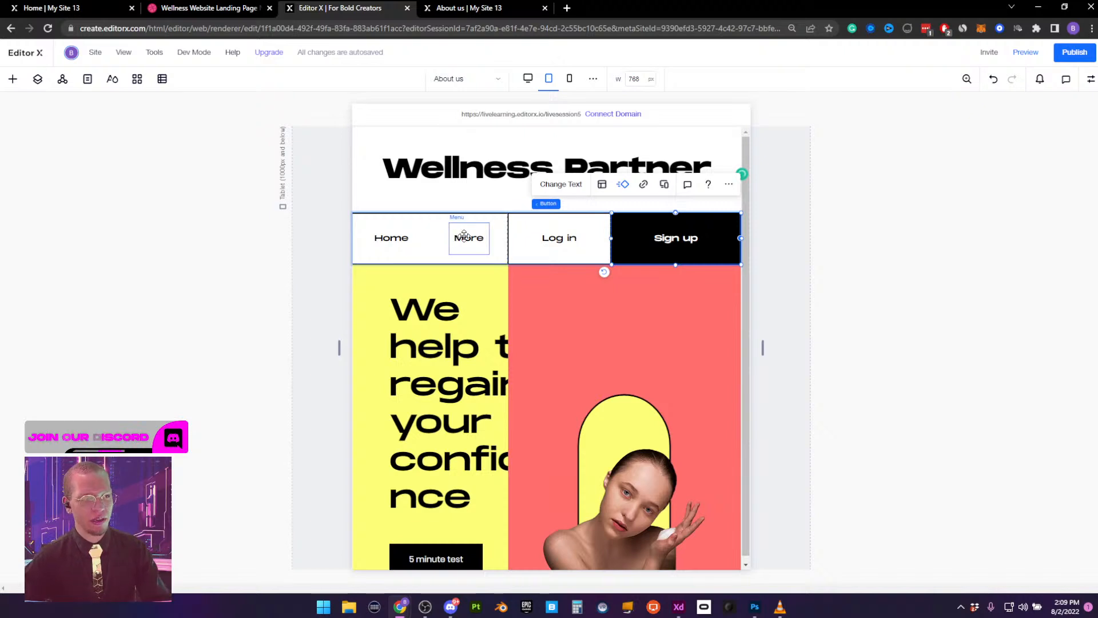
Try hiding the navigation menu at the tablet breakpoint, and undo it
click(403, 239)
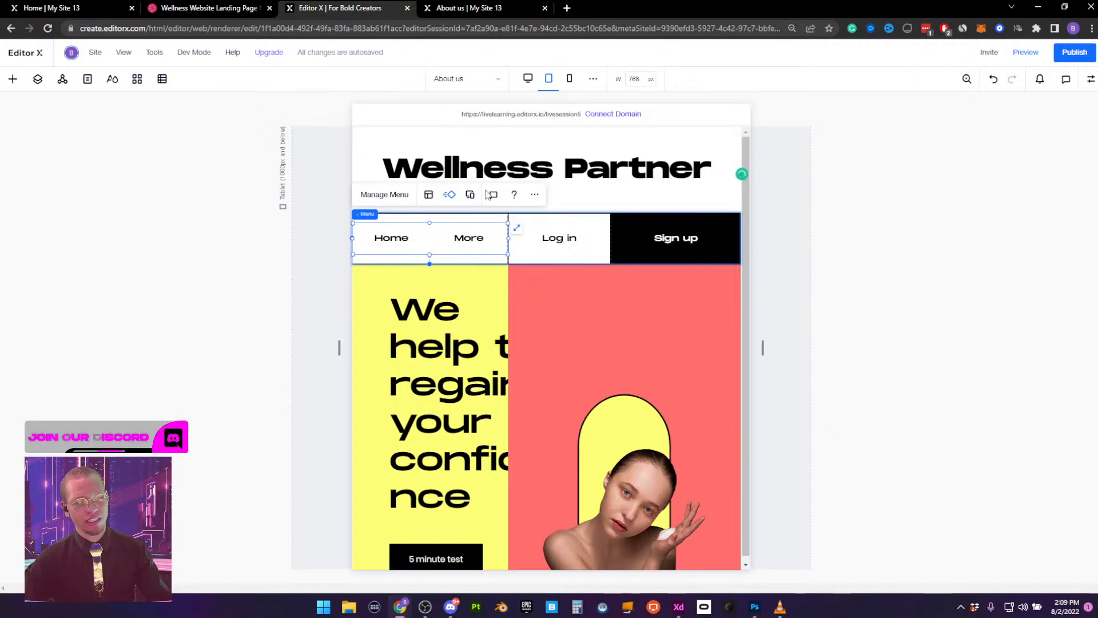
click(535, 195)
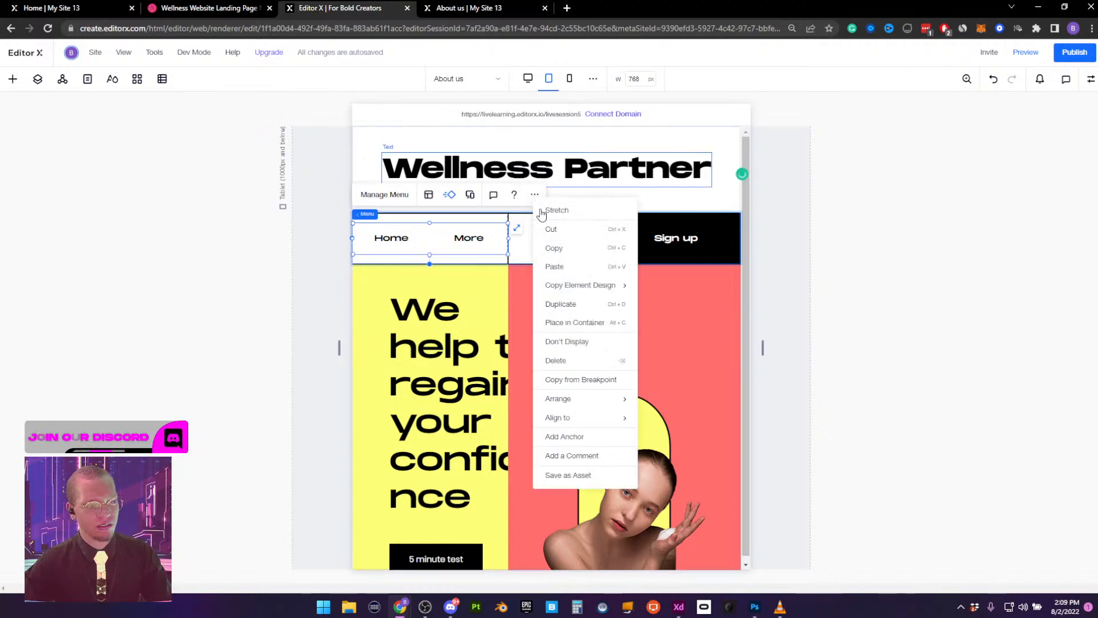
click(586, 343)
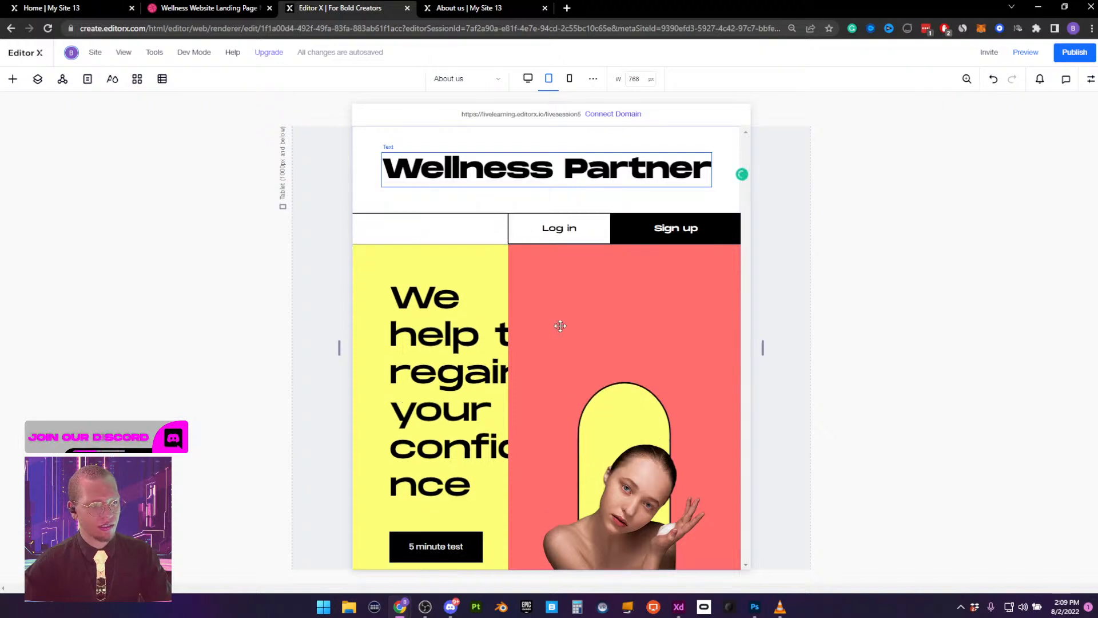
click(441, 227)
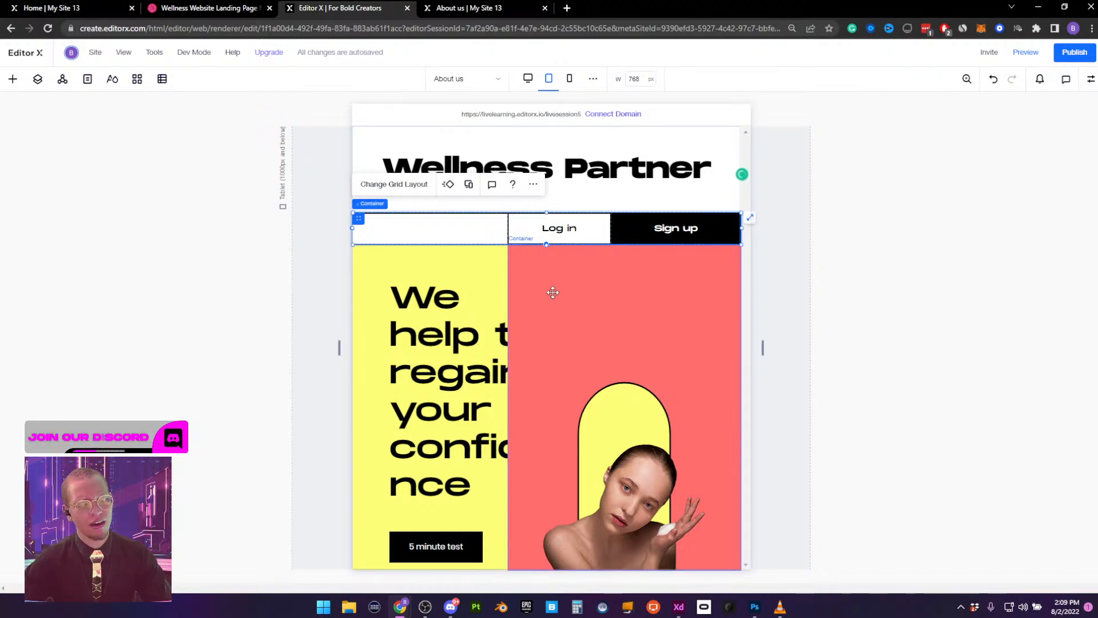
key(ctrl+z)
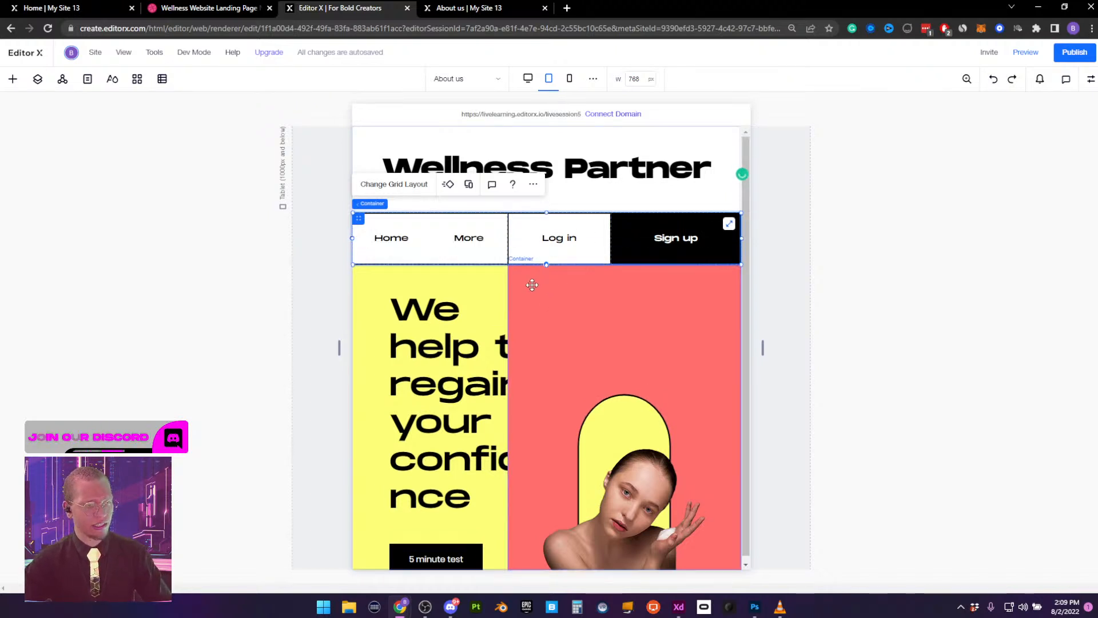
Change the grid layout of the container holding the yellow and red containers to 1x2, stacking them vertically
click(444, 322)
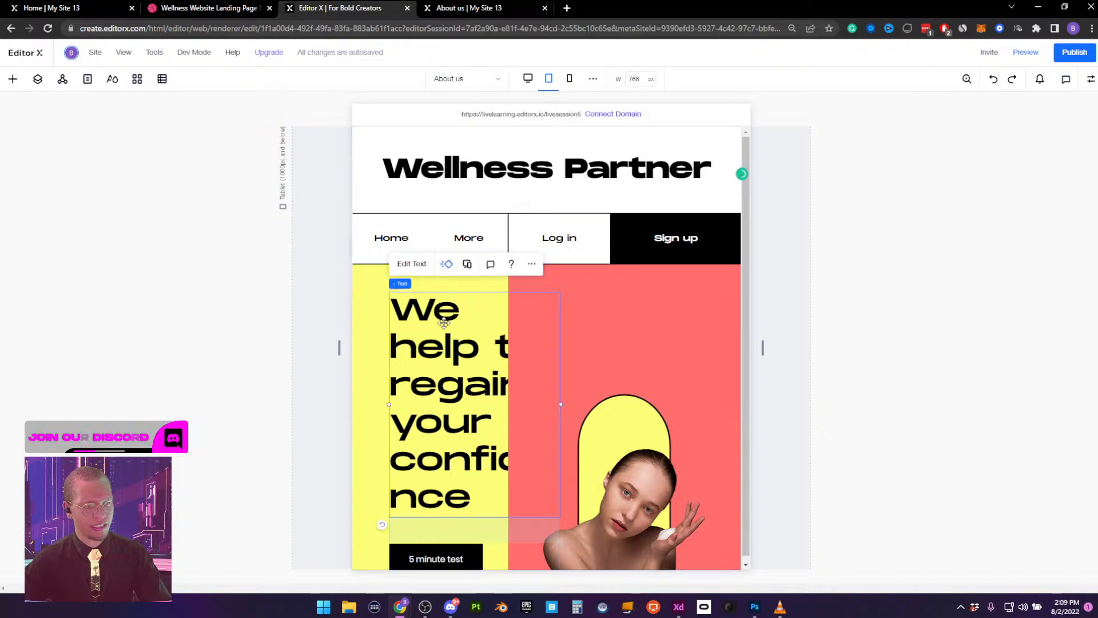
click(370, 294)
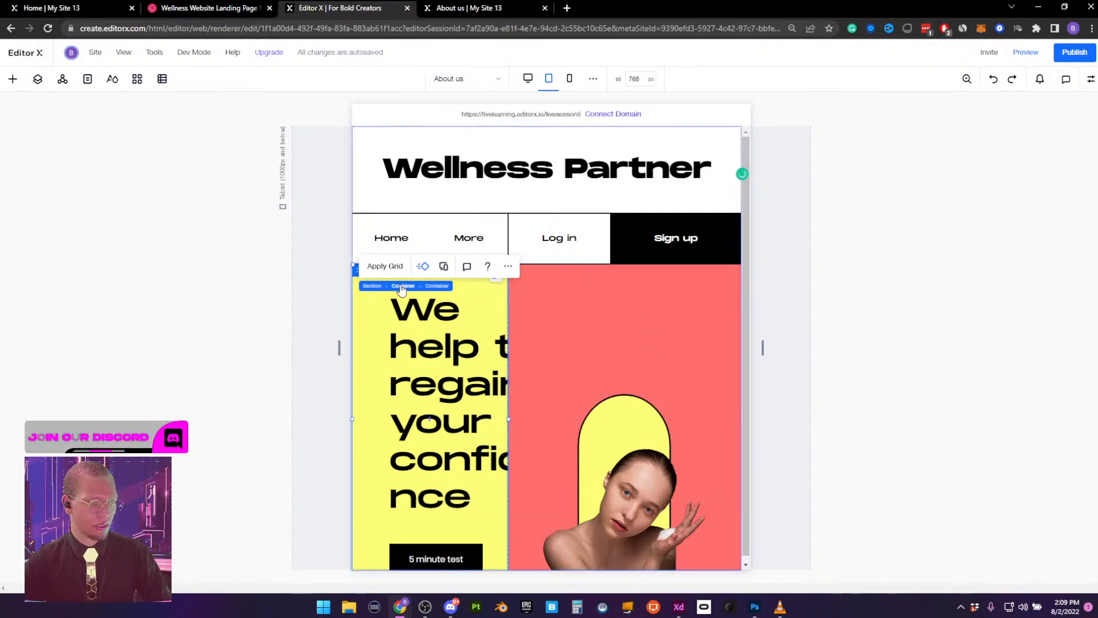
click(400, 286)
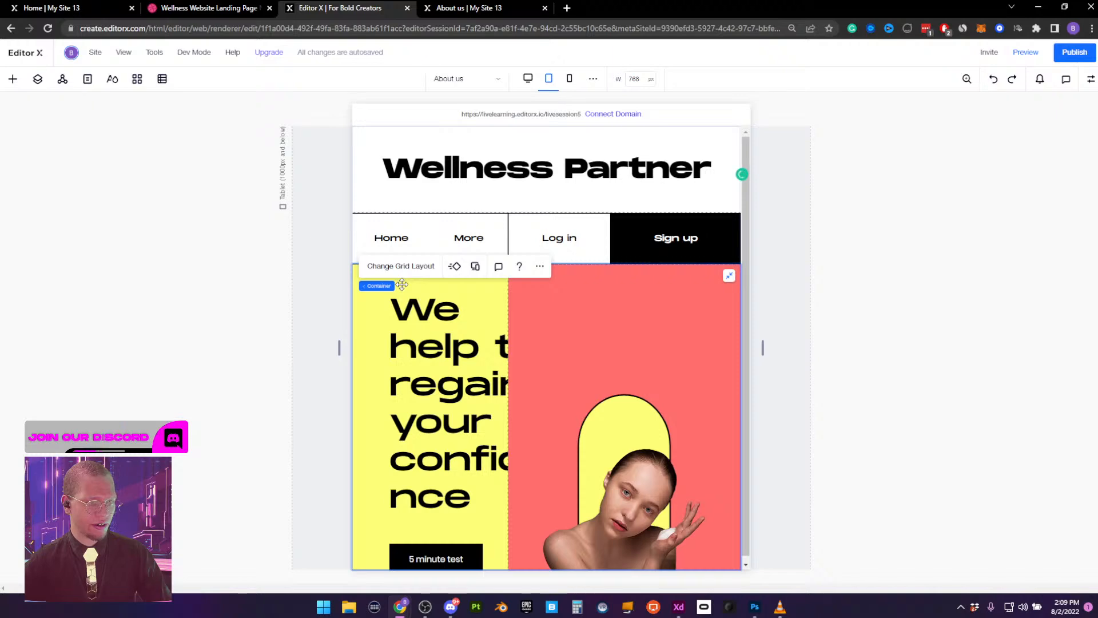
click(401, 273)
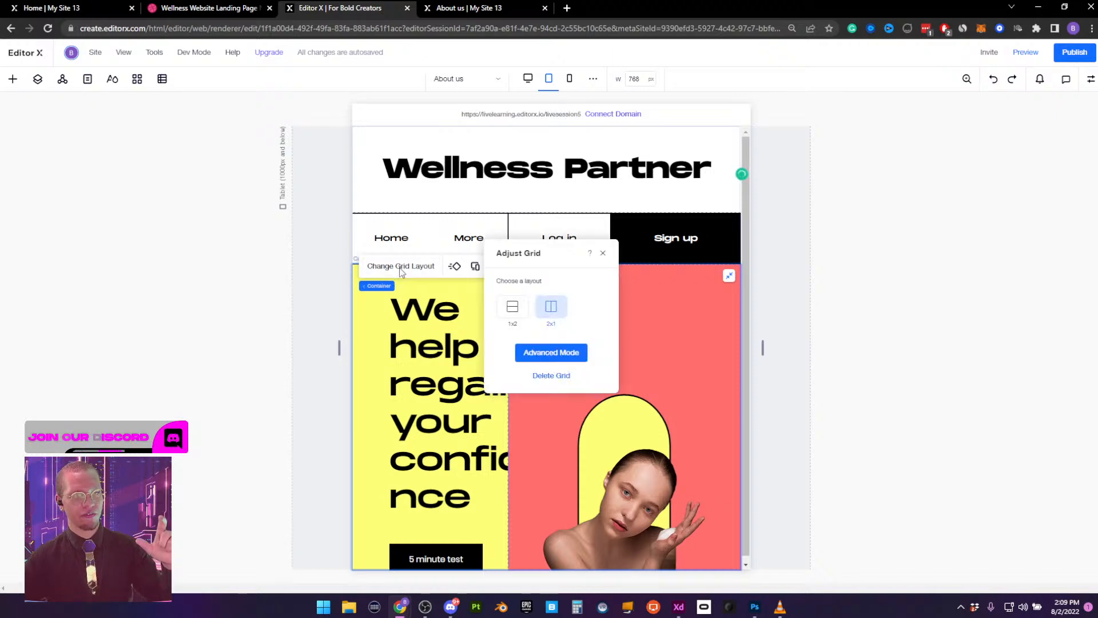
click(569, 351)
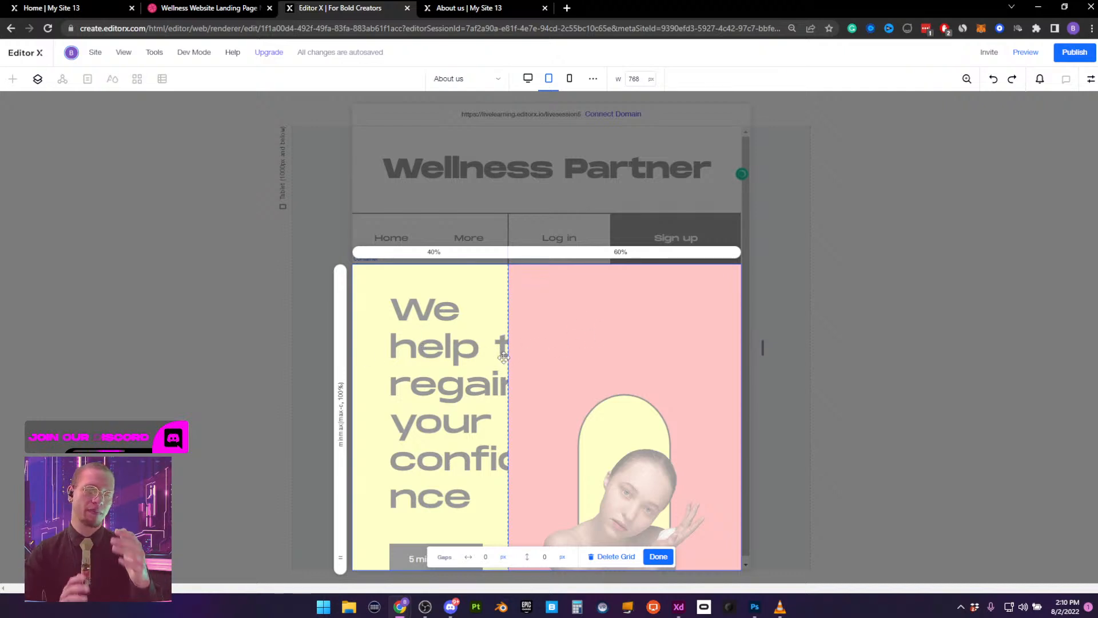
click(659, 556)
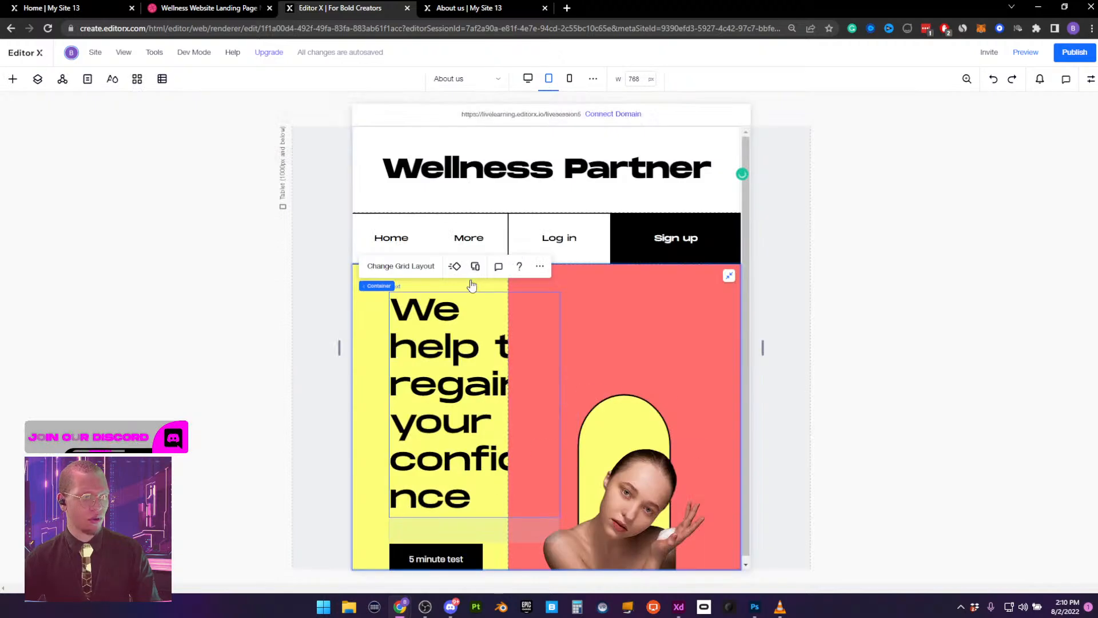
click(421, 274)
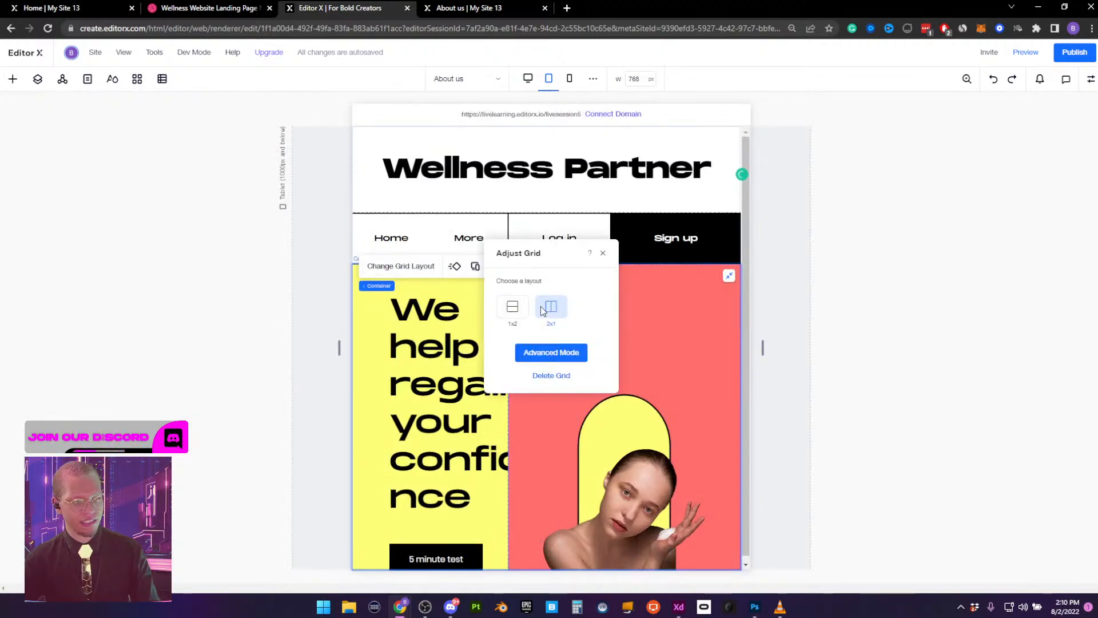
click(512, 309)
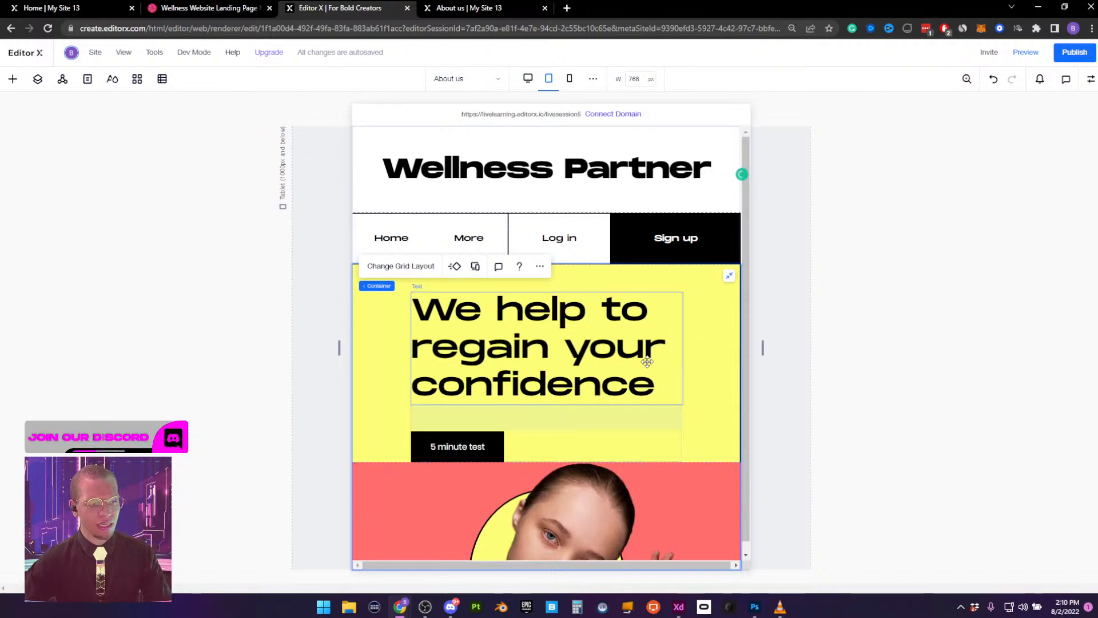
Set the yellow container's height to 500 px and vertically center the heading and button stack inside it
click(628, 425)
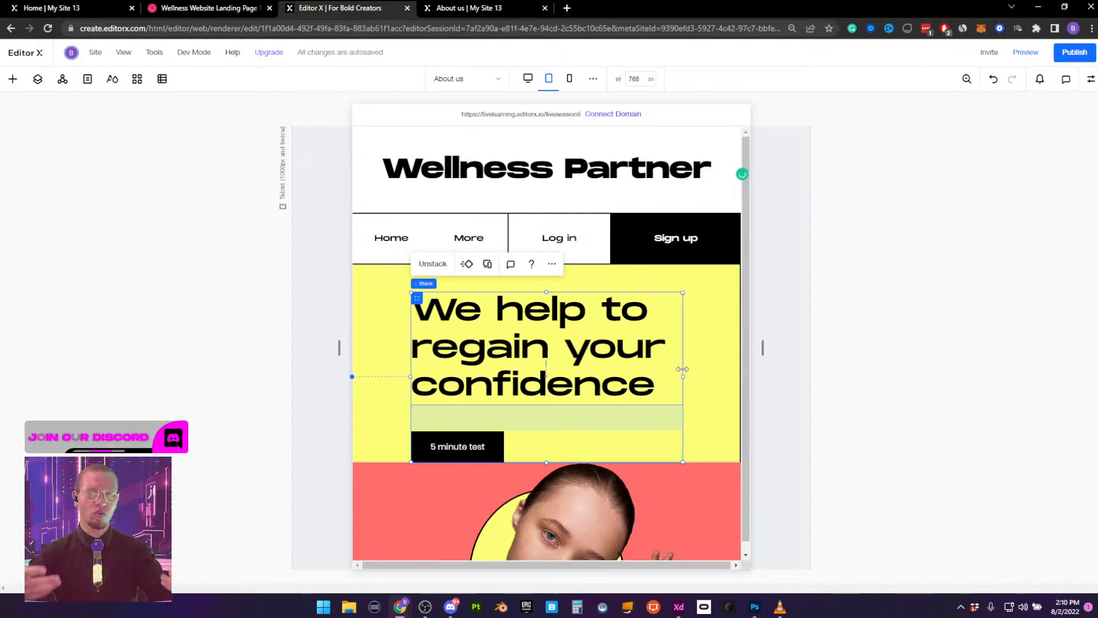
scroll(659, 329, down, 1)
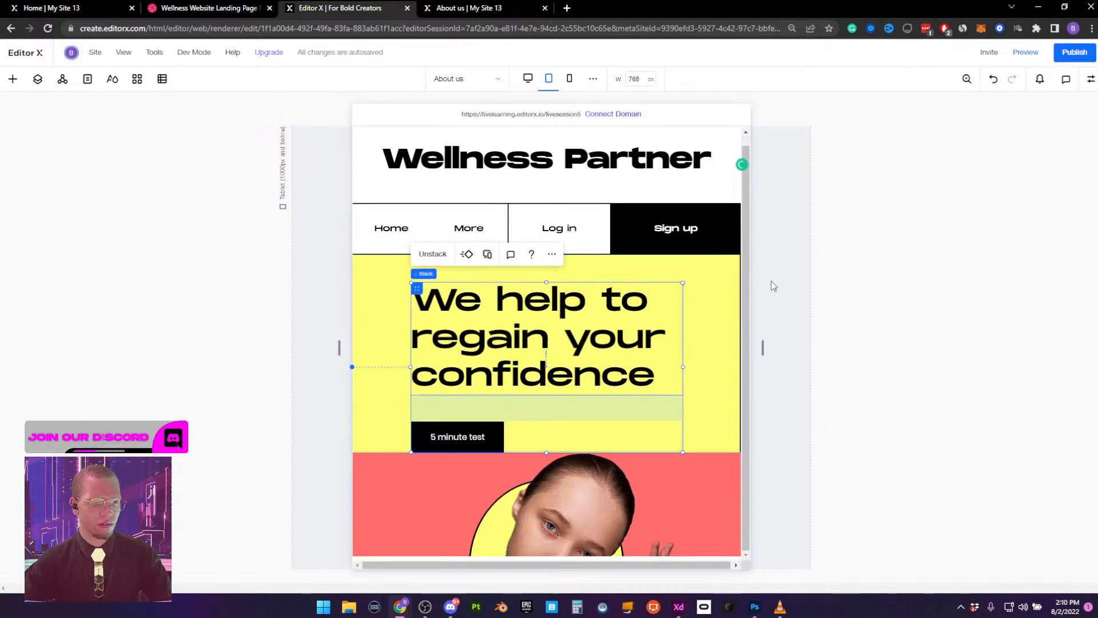
click(713, 309)
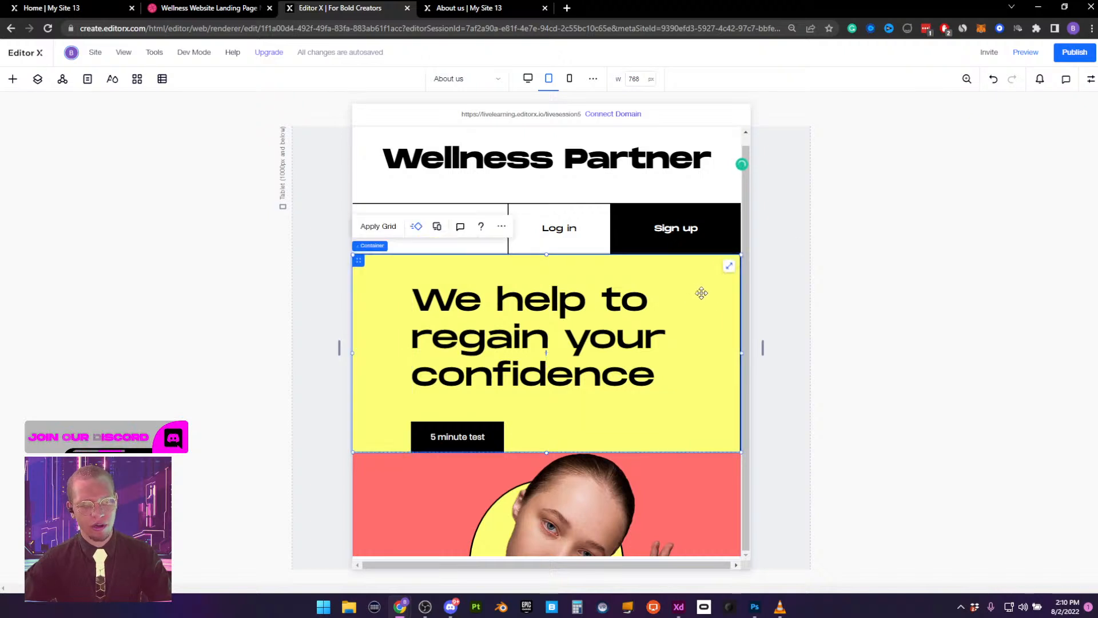
click(1090, 83)
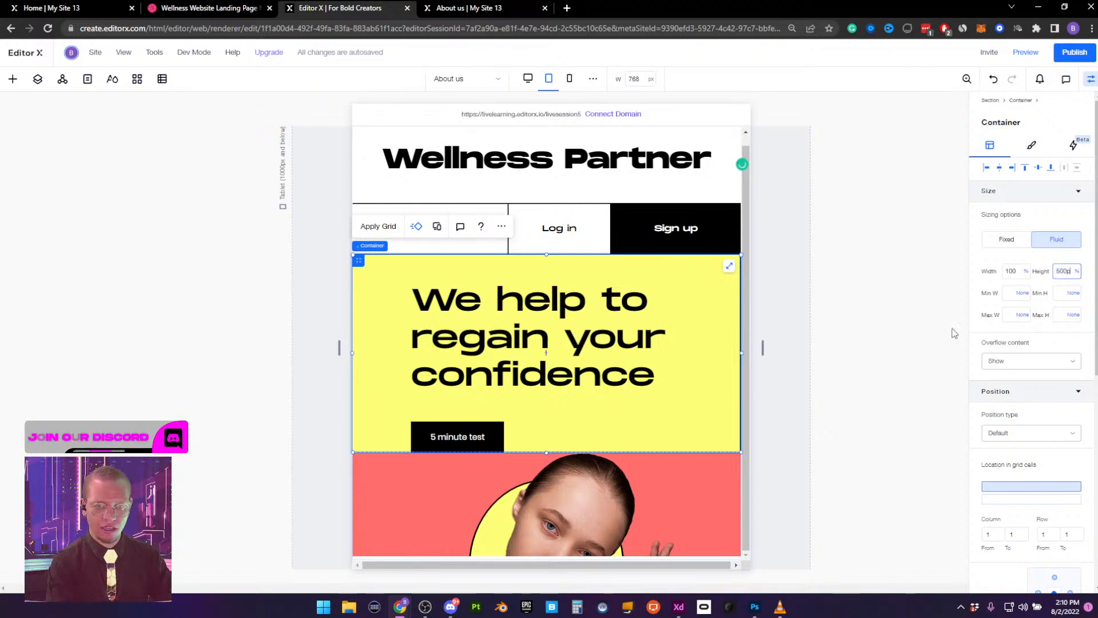
key(Return)
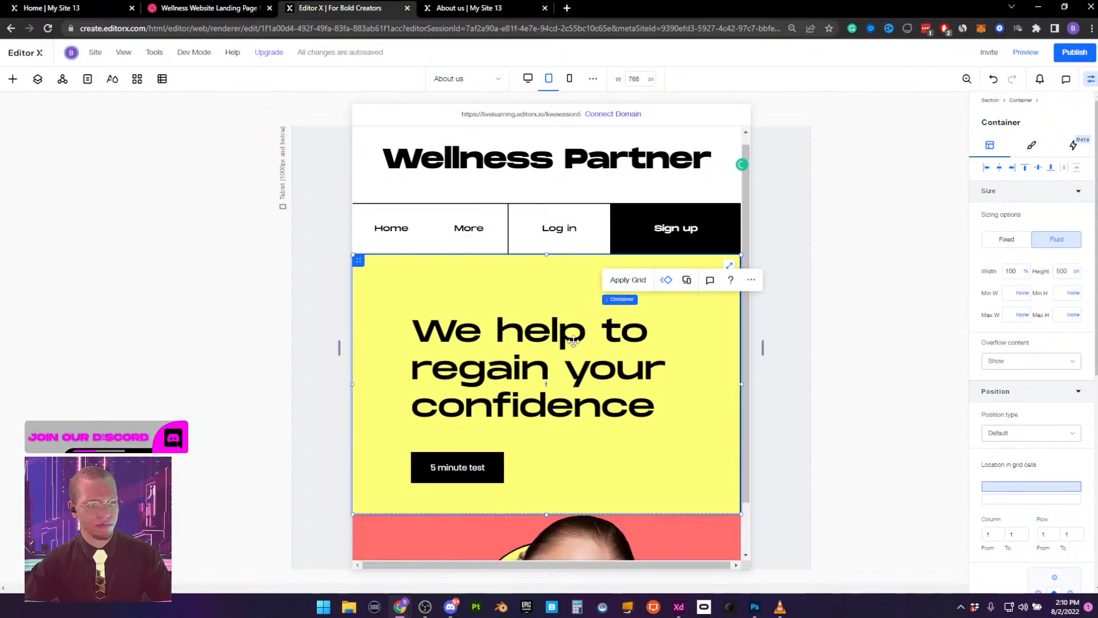
click(687, 399)
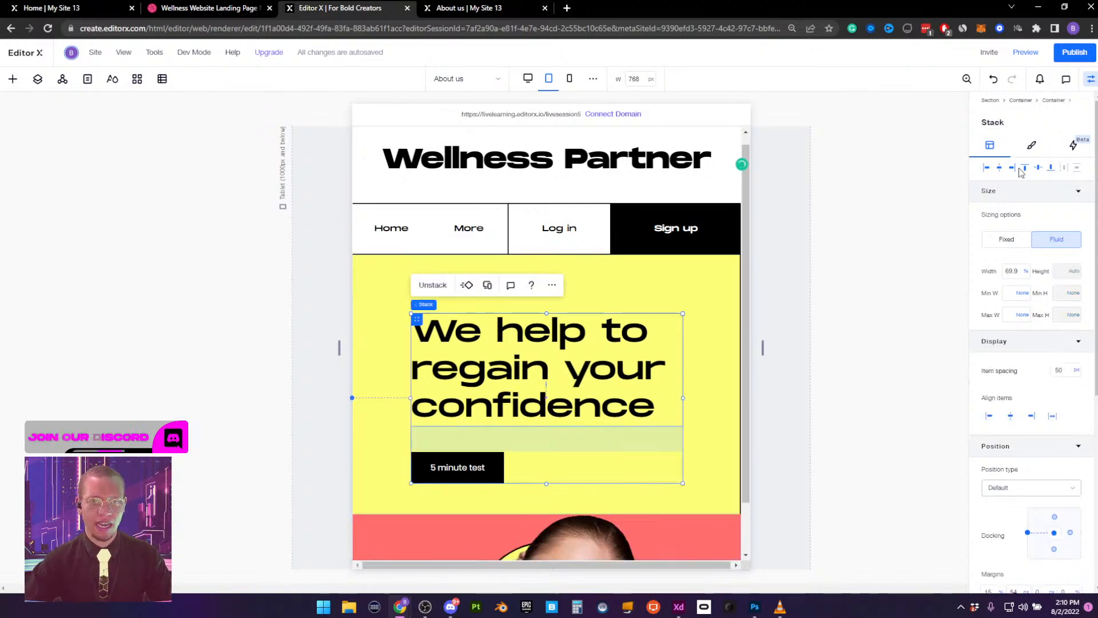
click(1038, 167)
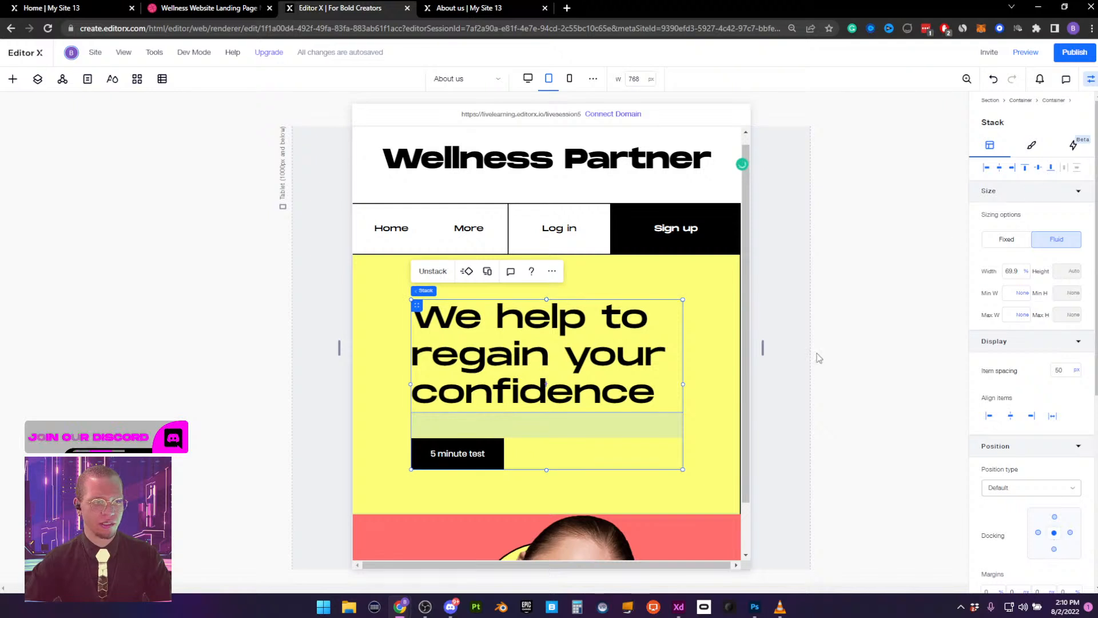
Examine how the stacked yellow and red containers fit on the tablet page
scroll(692, 403, down, 1)
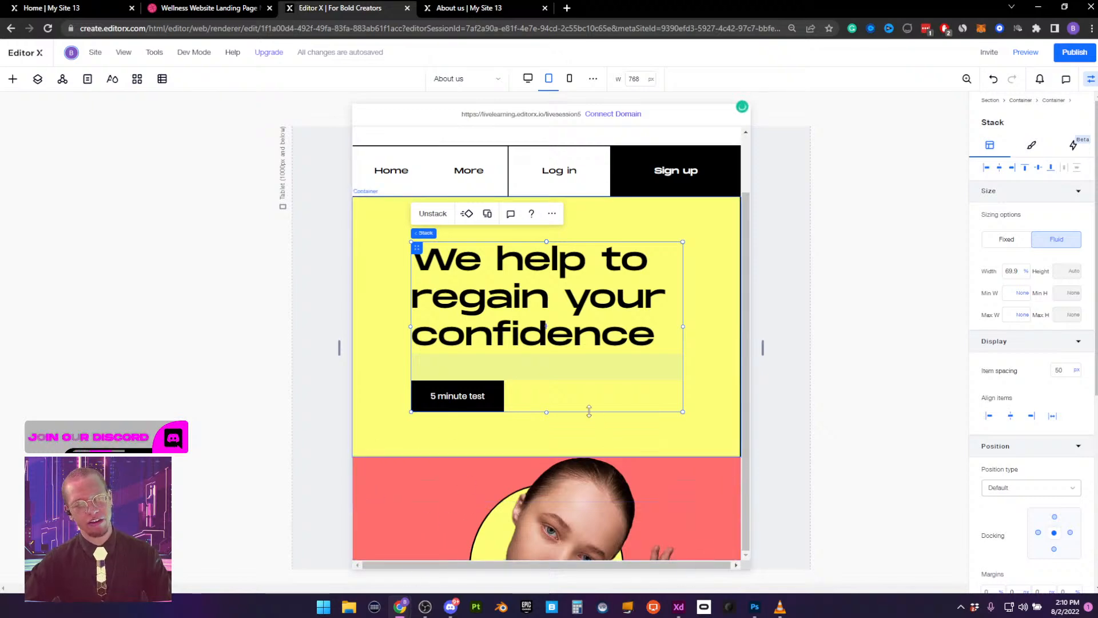
scroll(636, 389, up, 2)
scroll(633, 387, down, 2)
scroll(631, 384, up, 2)
scroll(629, 380, down, 2)
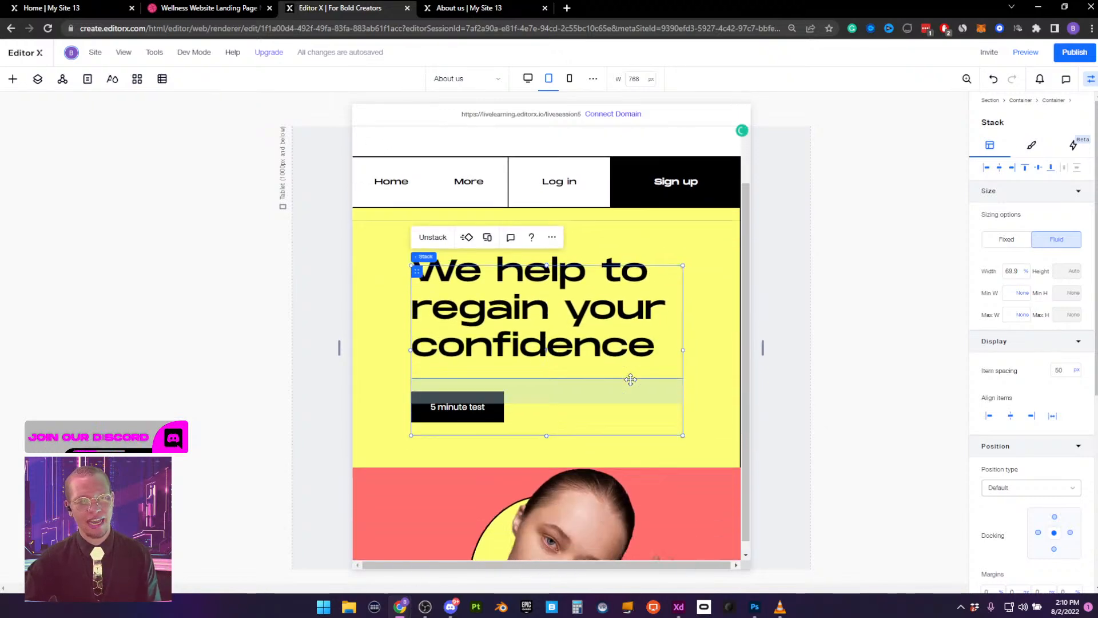
scroll(630, 375, up, 2)
scroll(629, 374, down, 2)
scroll(629, 369, up, 2)
scroll(629, 369, down, 2)
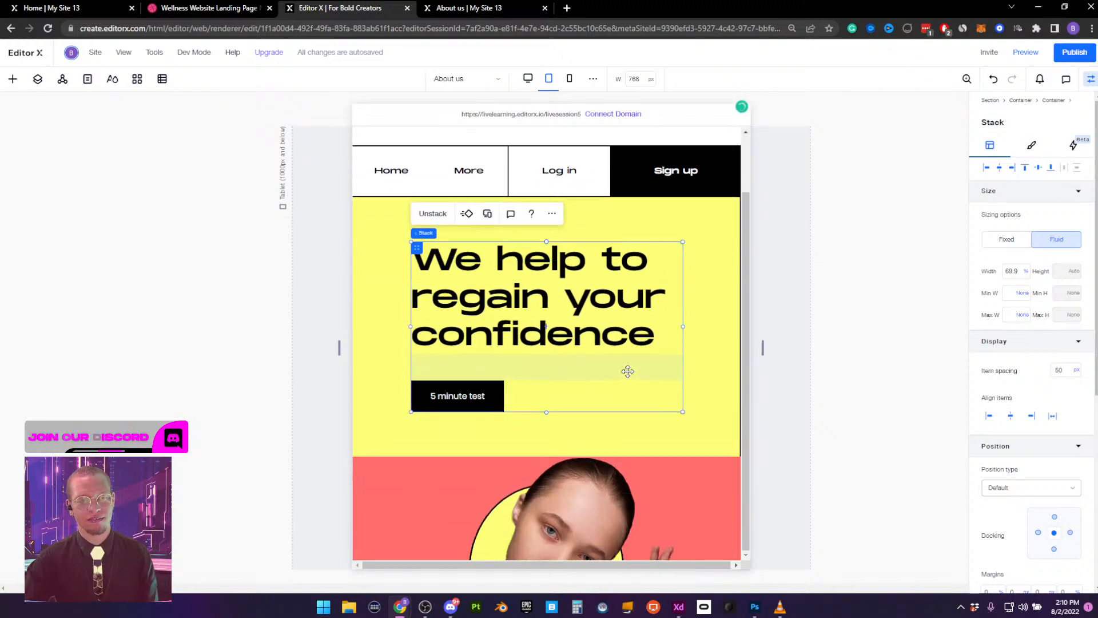
Rename the outer container around the yellow and red containers as 3rd Content Container
click(364, 235)
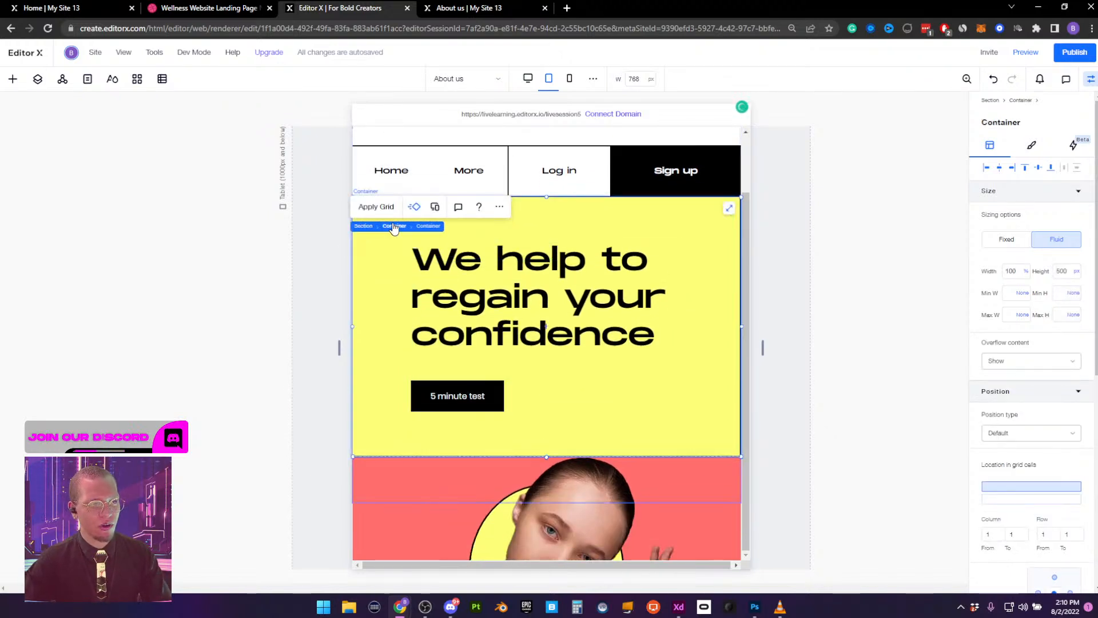
click(394, 226)
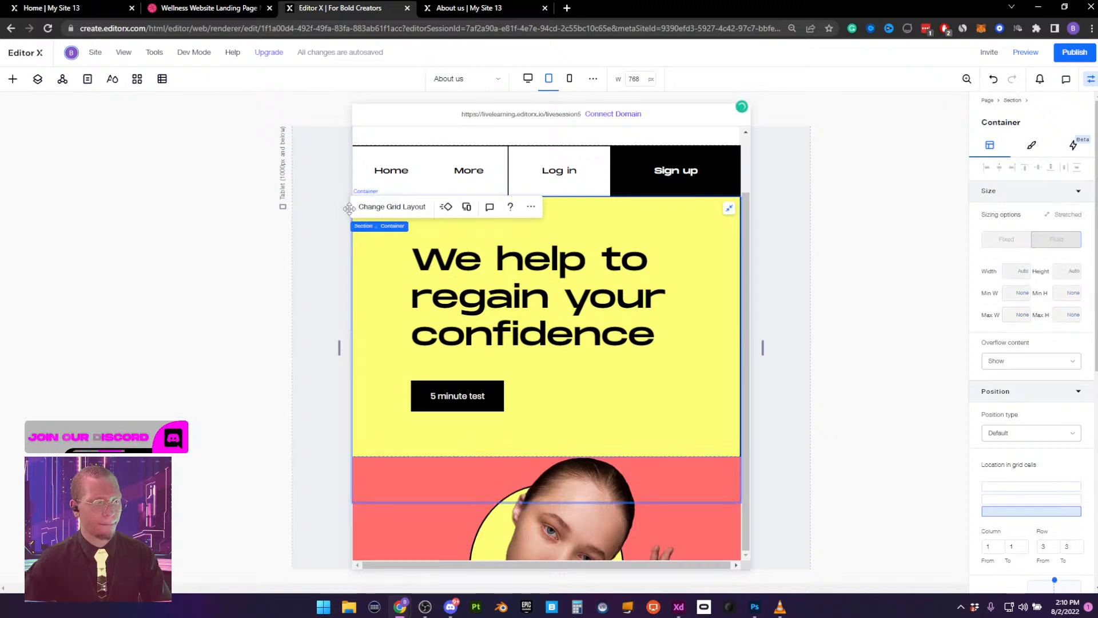
click(38, 79)
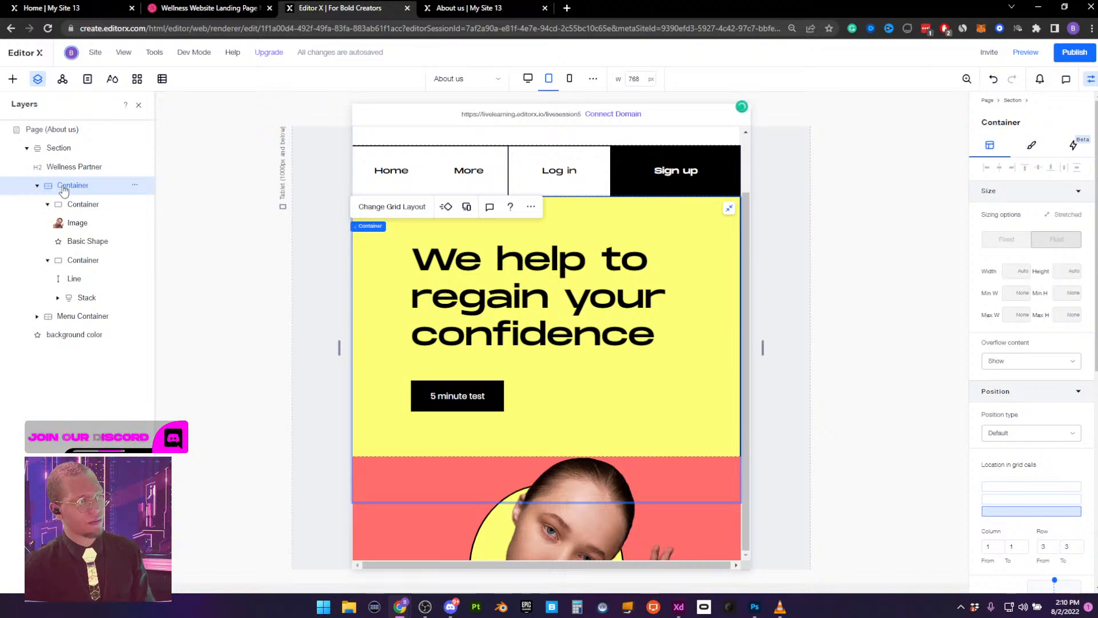
click(37, 185)
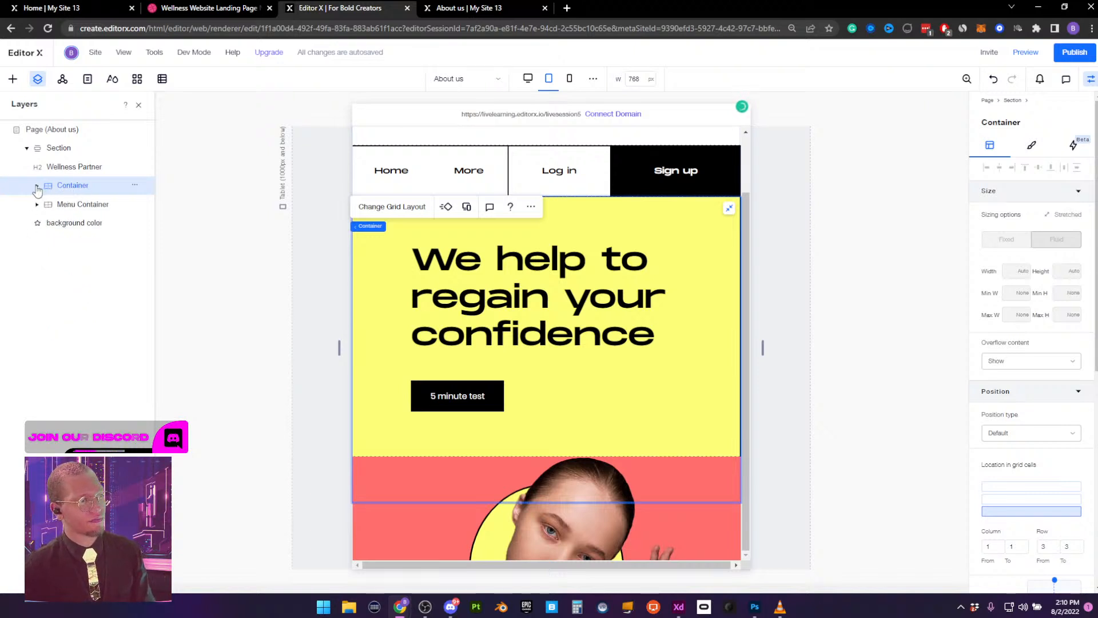
double_click(66, 186)
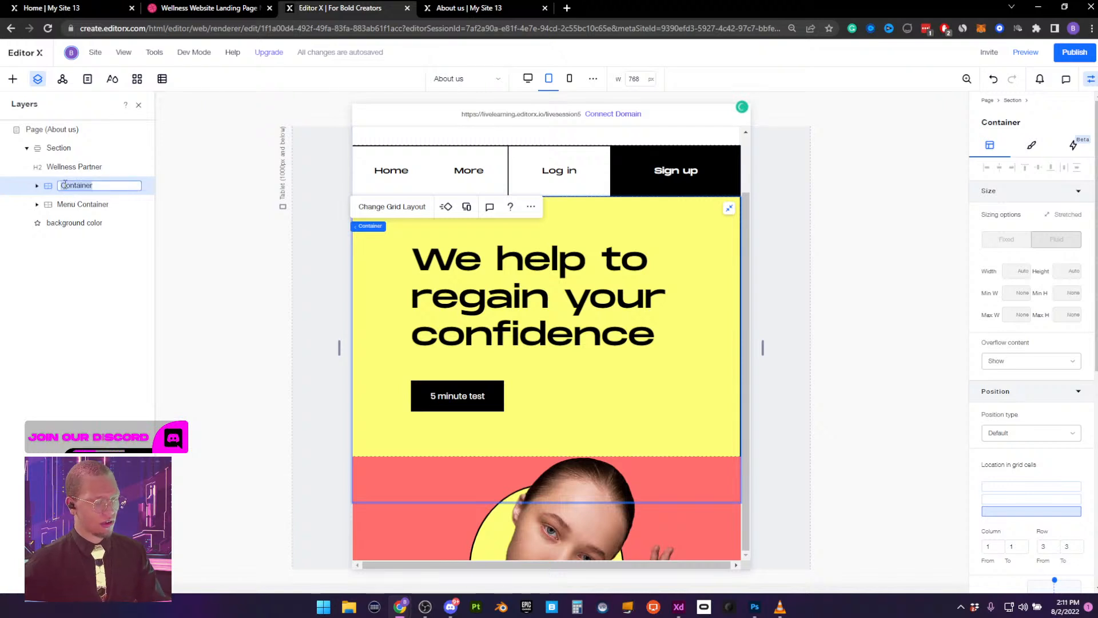
text(3rd)
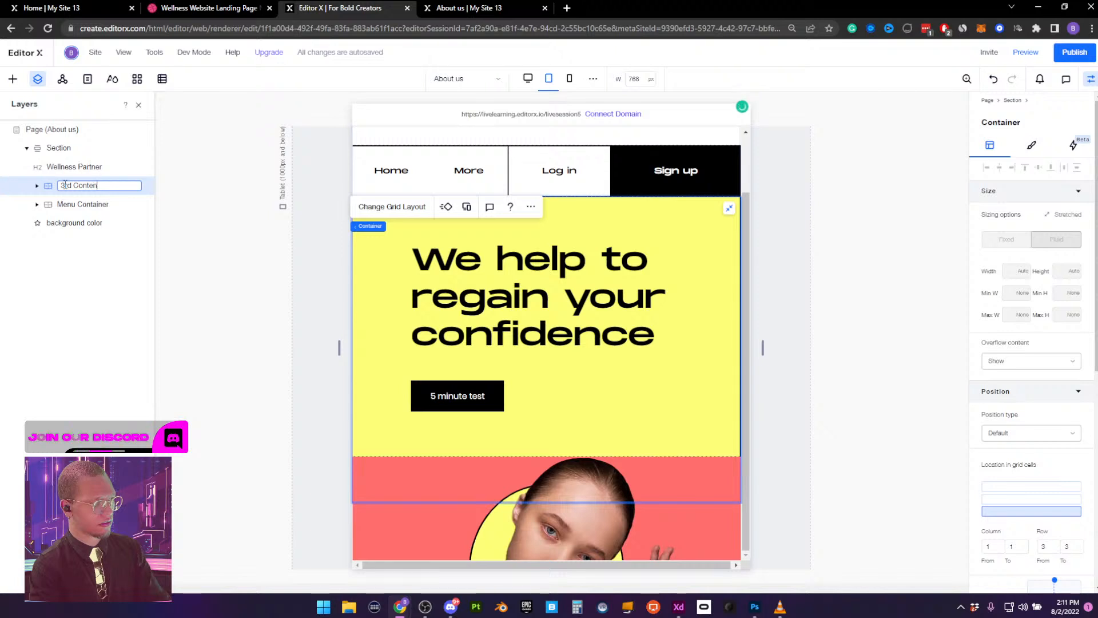
text( Content Containe)
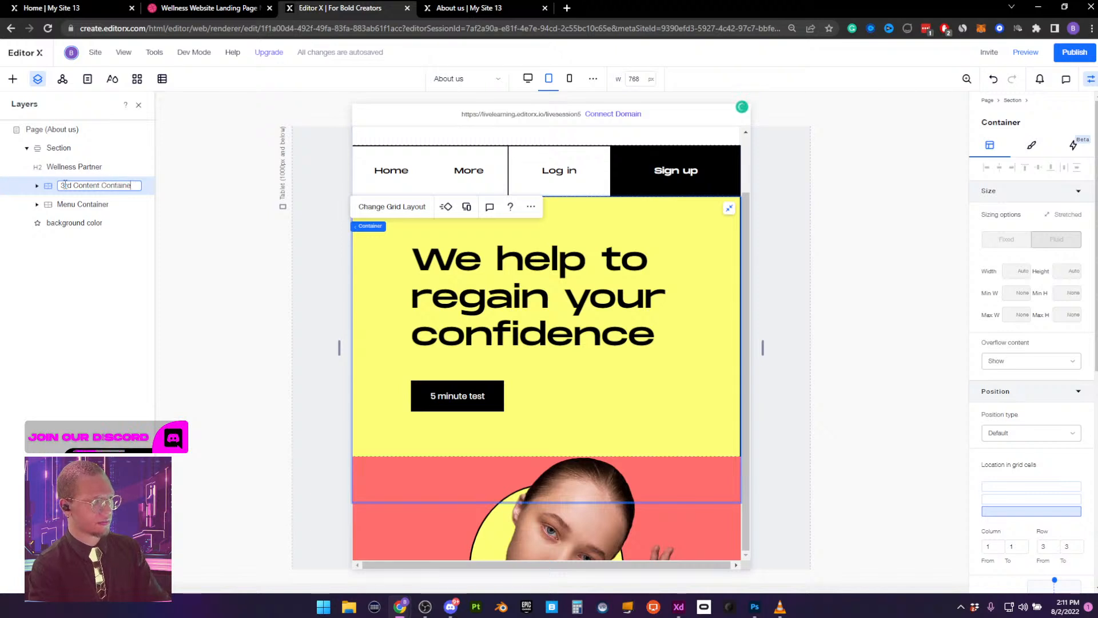
text(r)
key(Return)
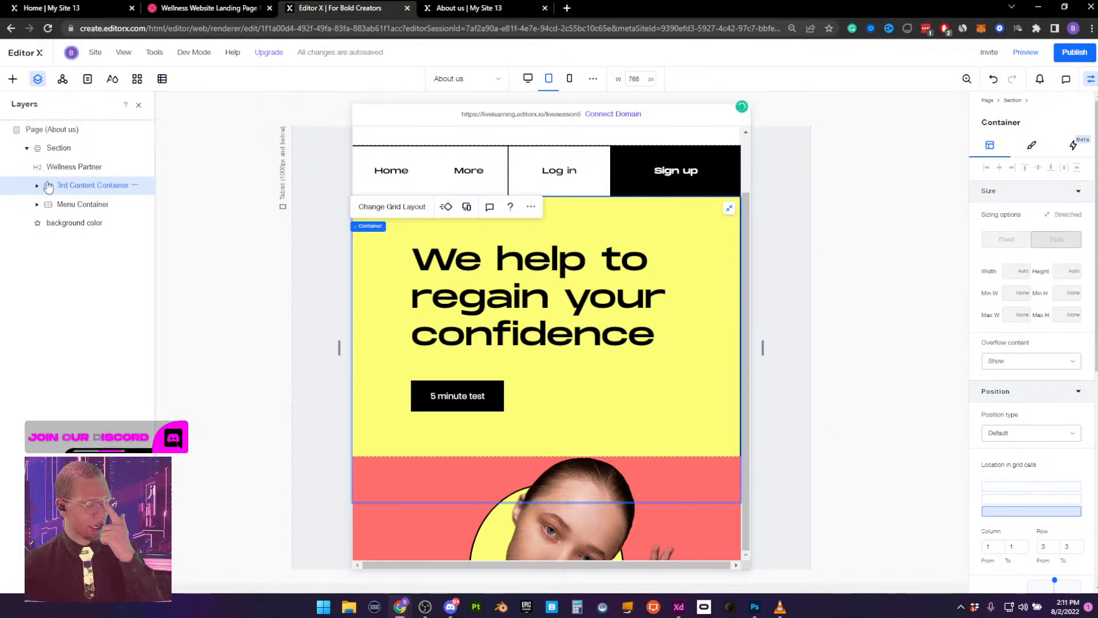
Set the height of the first grid row in the 3rd Content Container to Auto
click(392, 206)
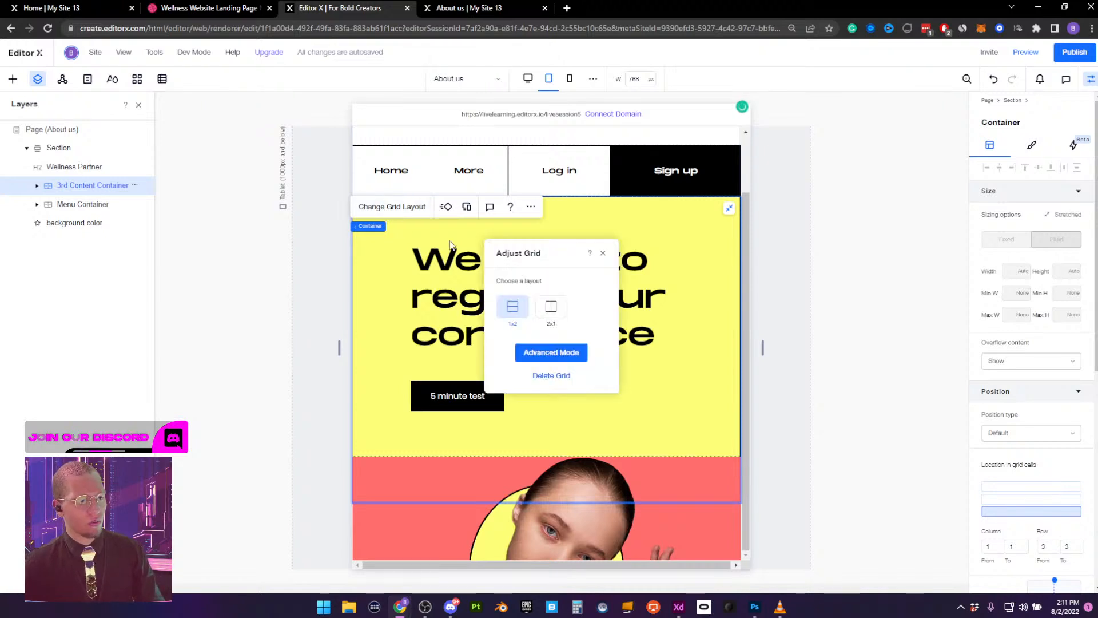
click(566, 354)
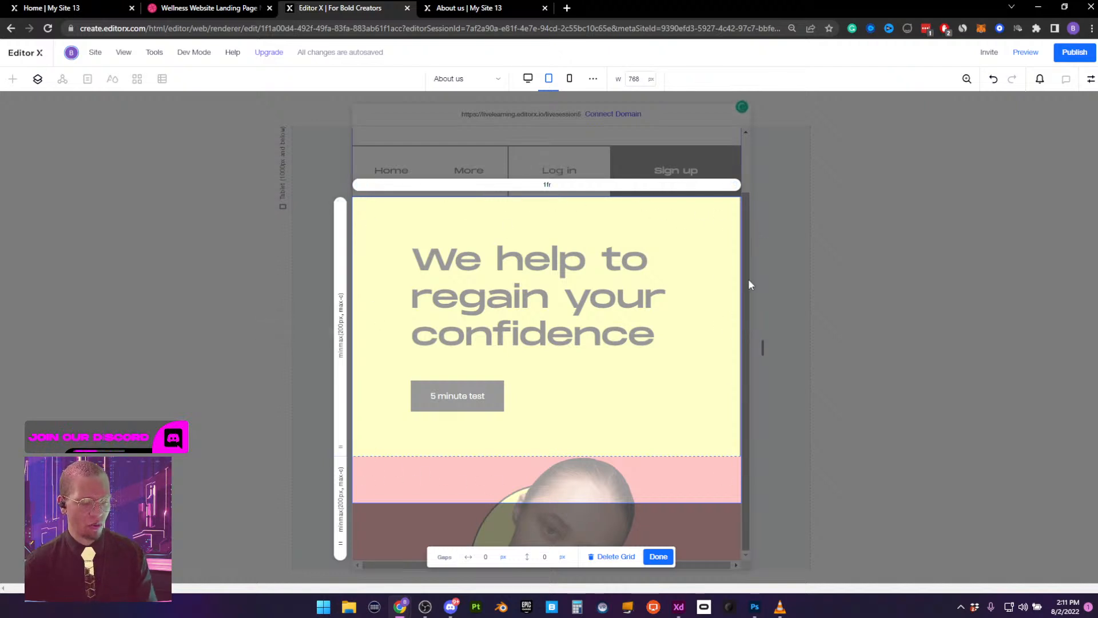
click(341, 343)
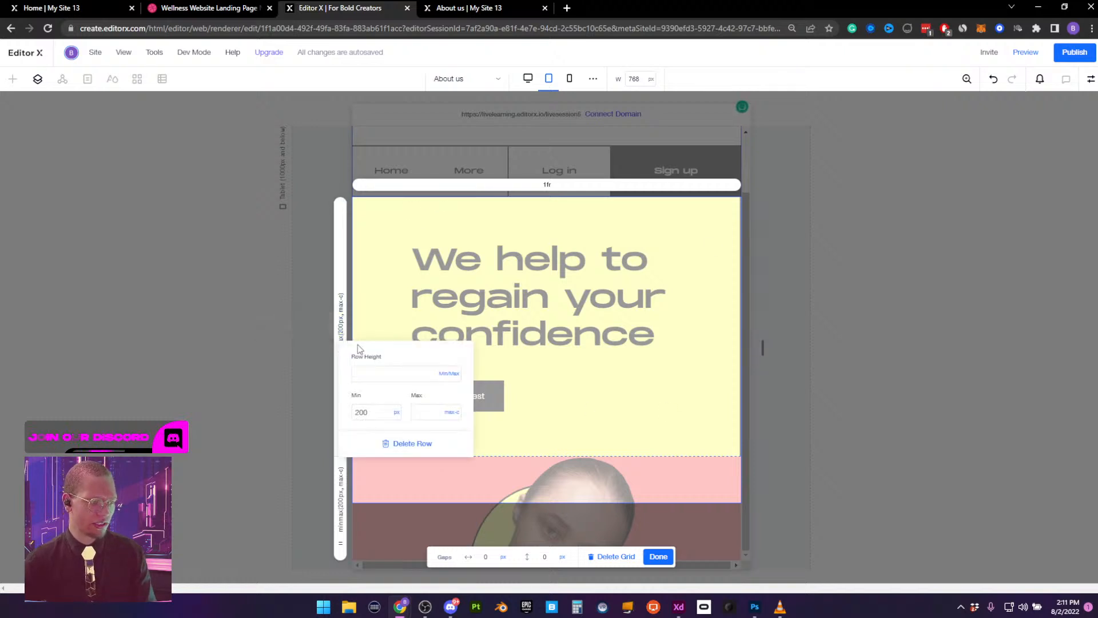
click(445, 375)
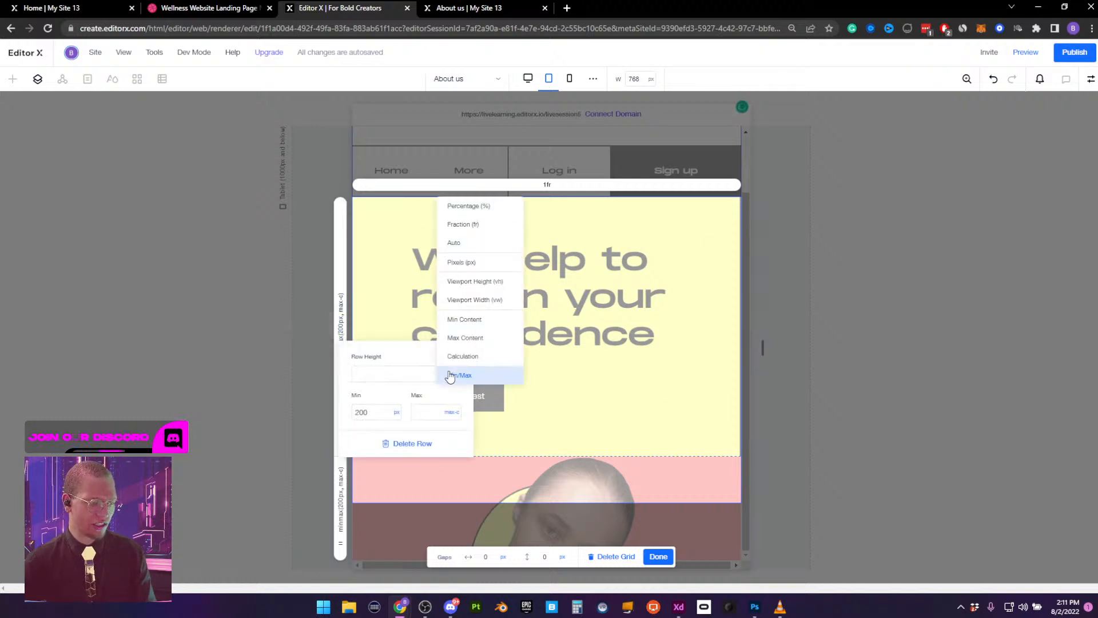
click(466, 242)
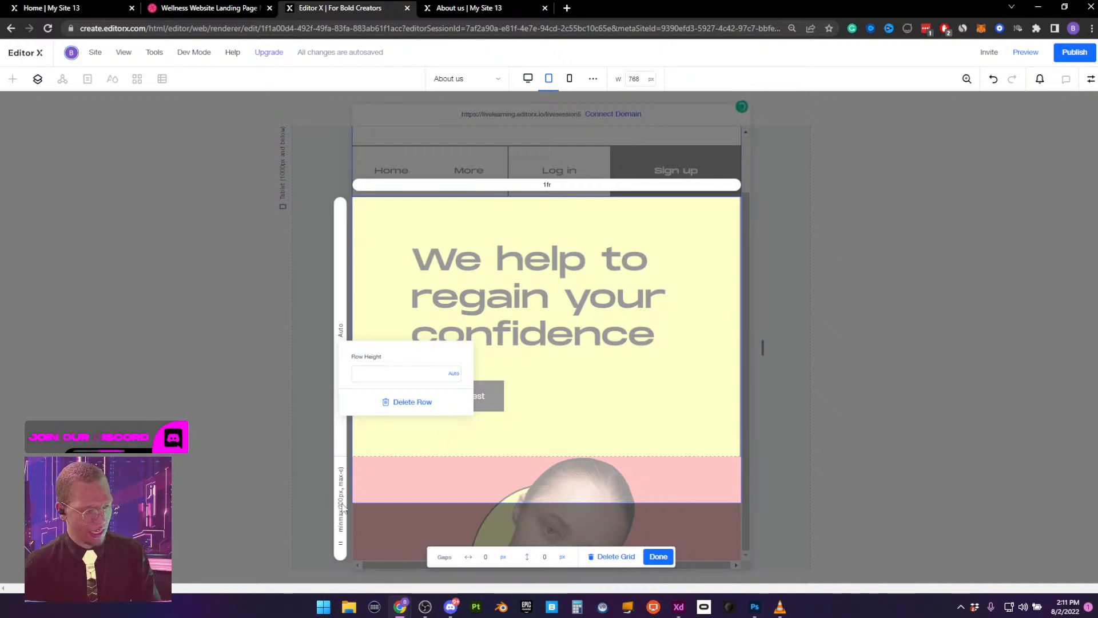
Try Max Content for the container's second grid row, set its height to Auto instead, and finish the grid edit
click(343, 503)
click(343, 509)
click(453, 506)
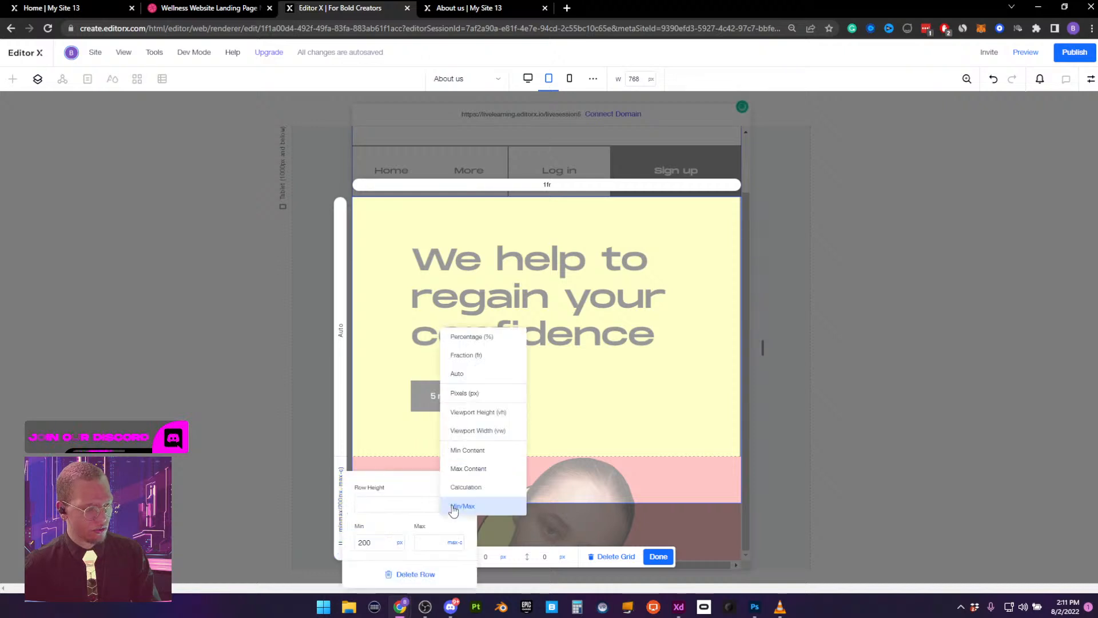
click(473, 469)
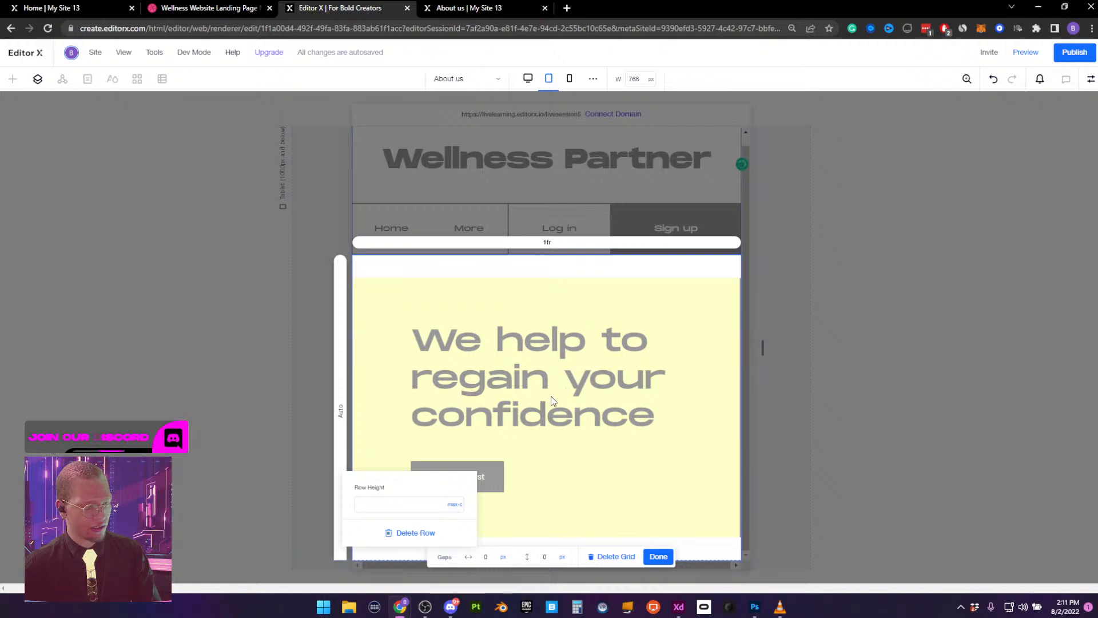
click(453, 504)
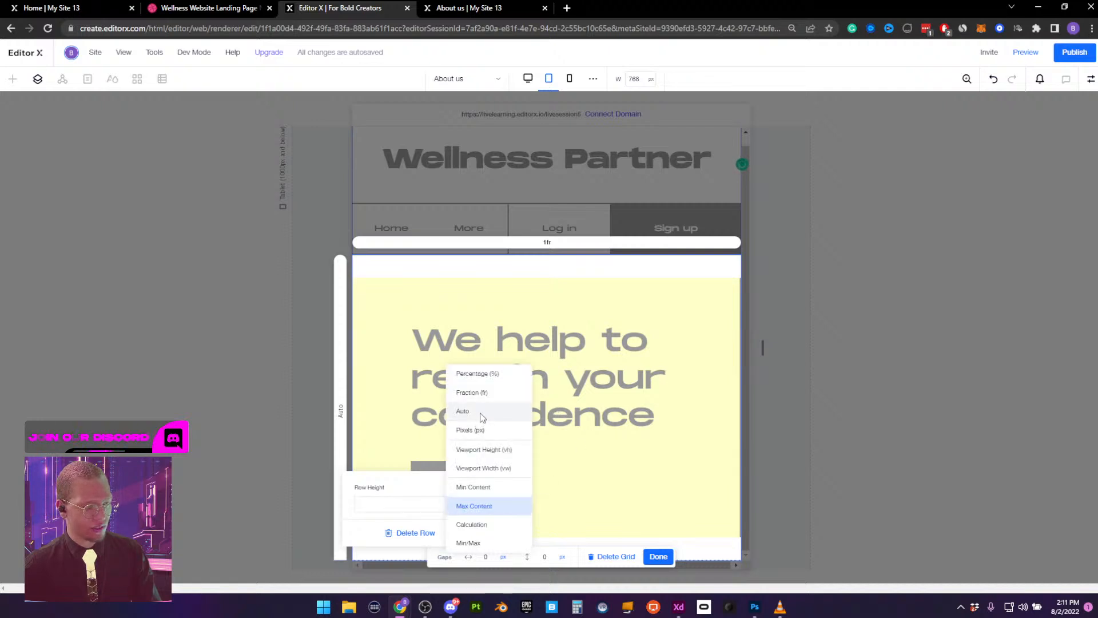
click(477, 413)
click(658, 557)
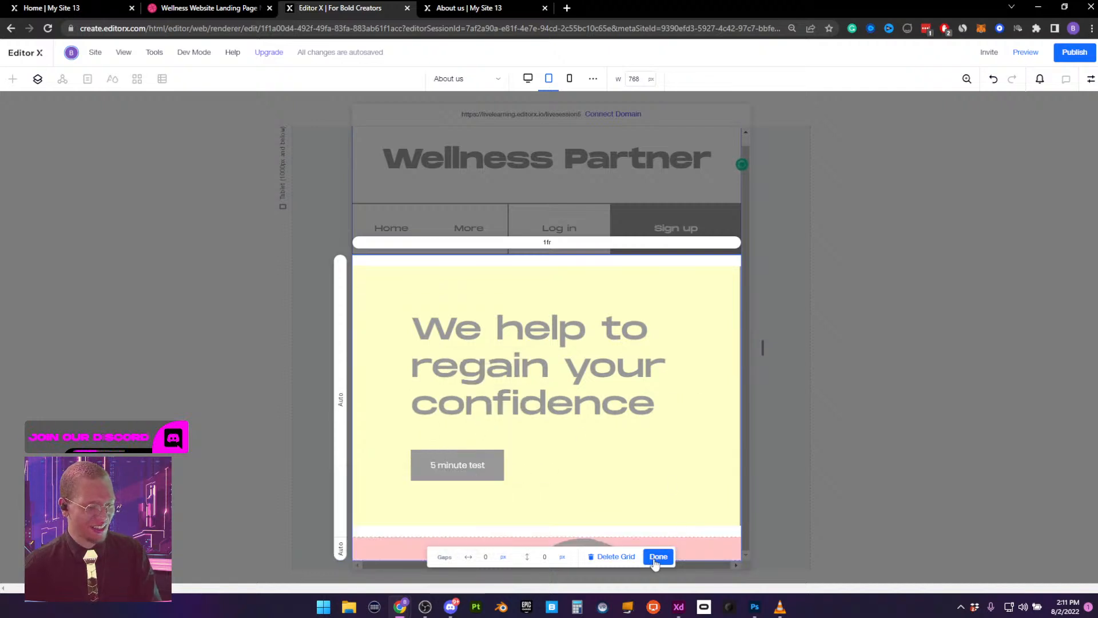
click(658, 558)
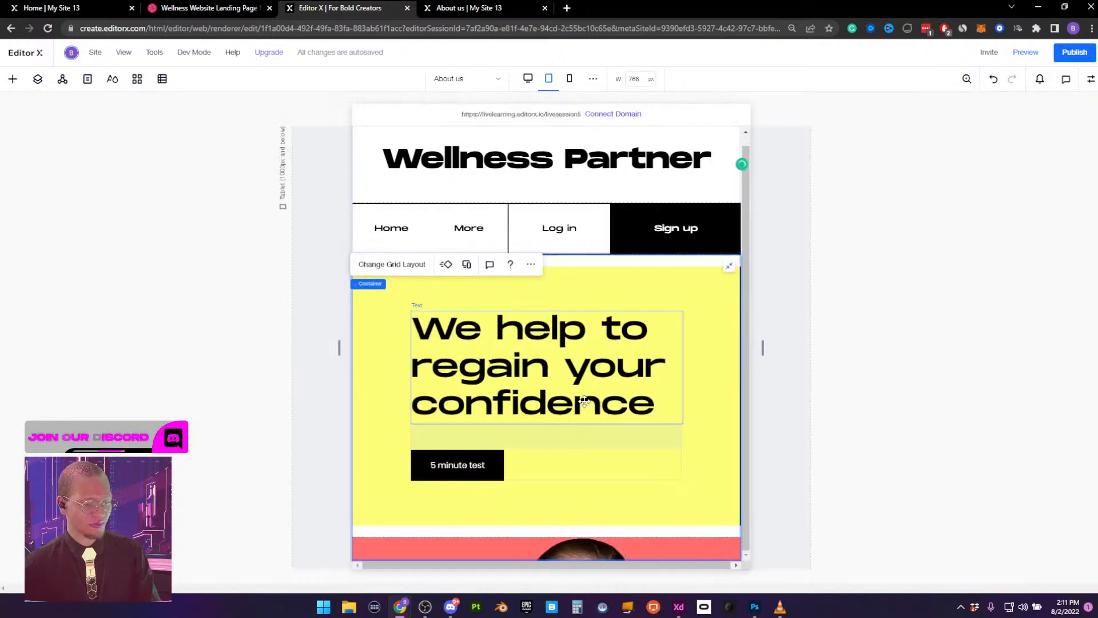
Set the height of the red container holding the woman's image to 500 px
click(704, 548)
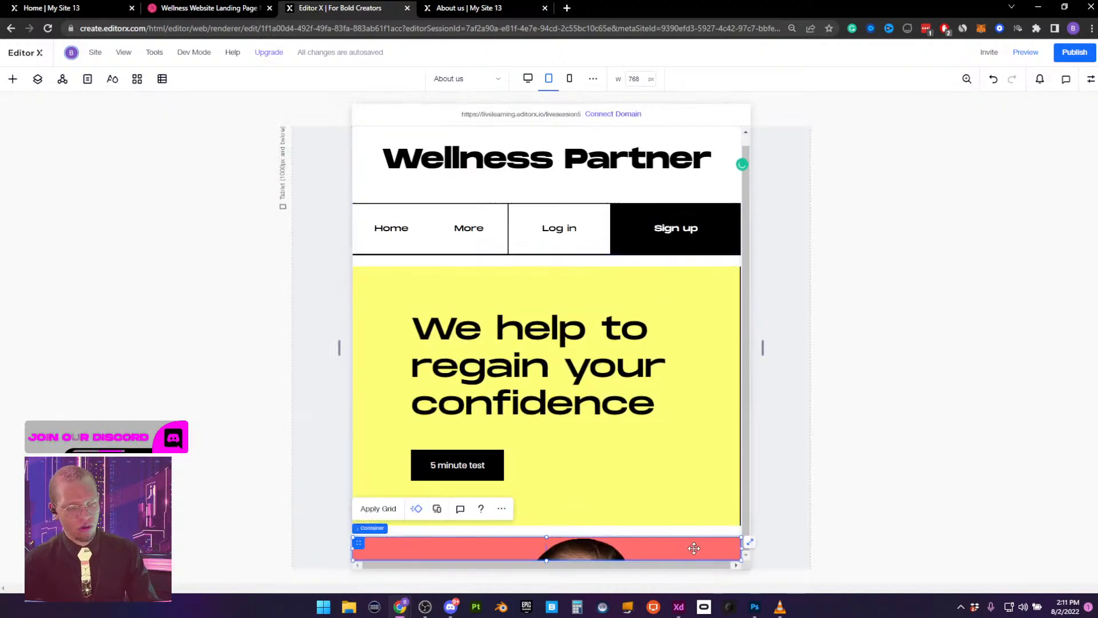
click(699, 498)
click(714, 546)
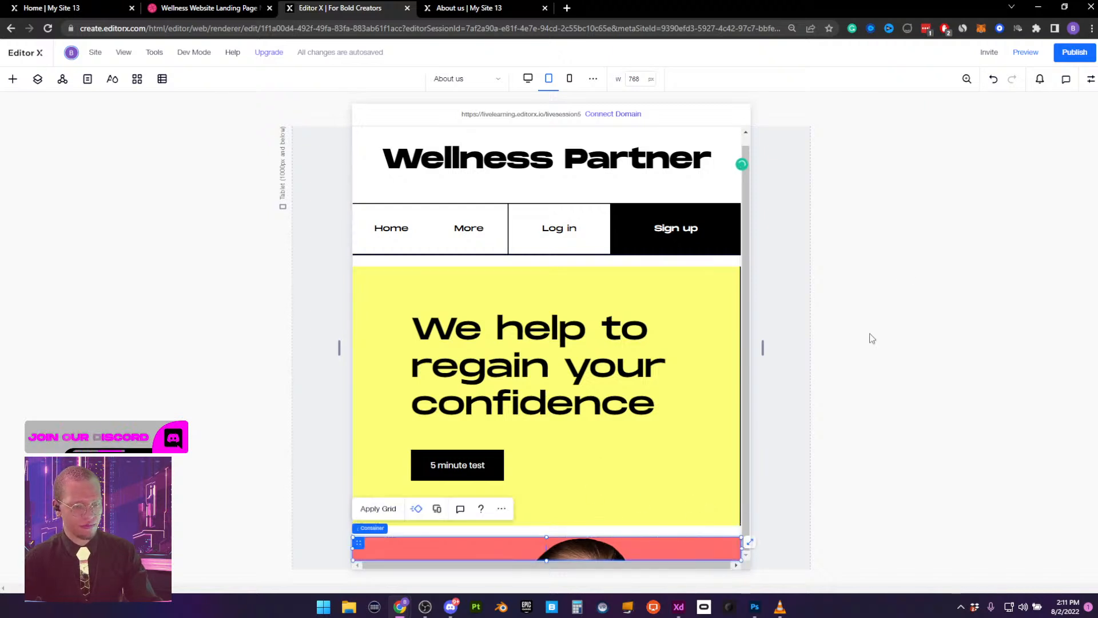
click(1090, 80)
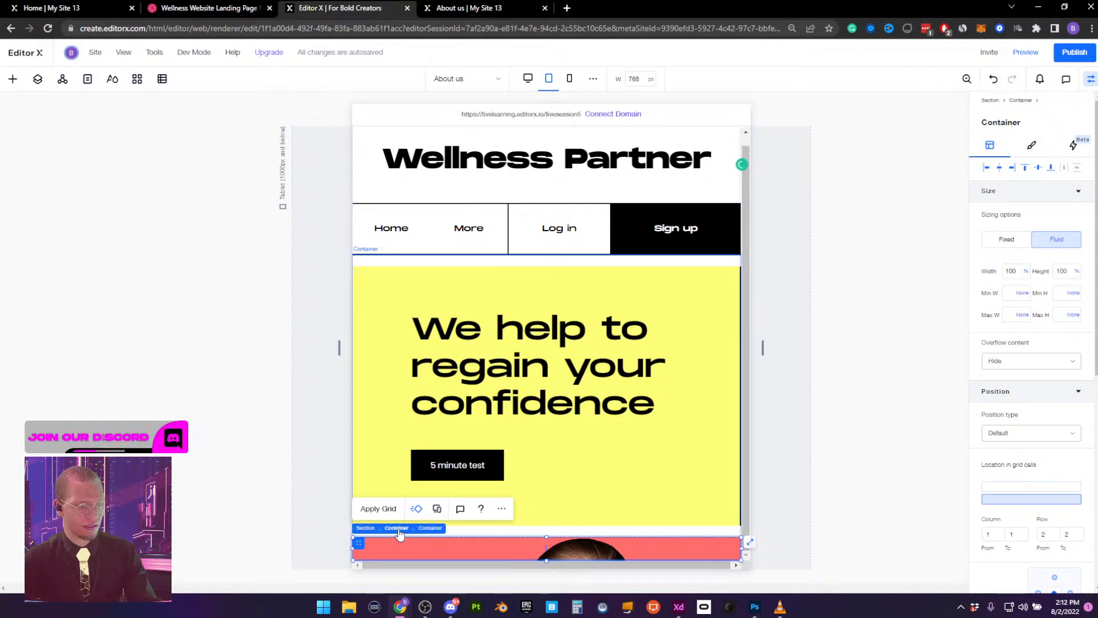
click(367, 527)
click(450, 550)
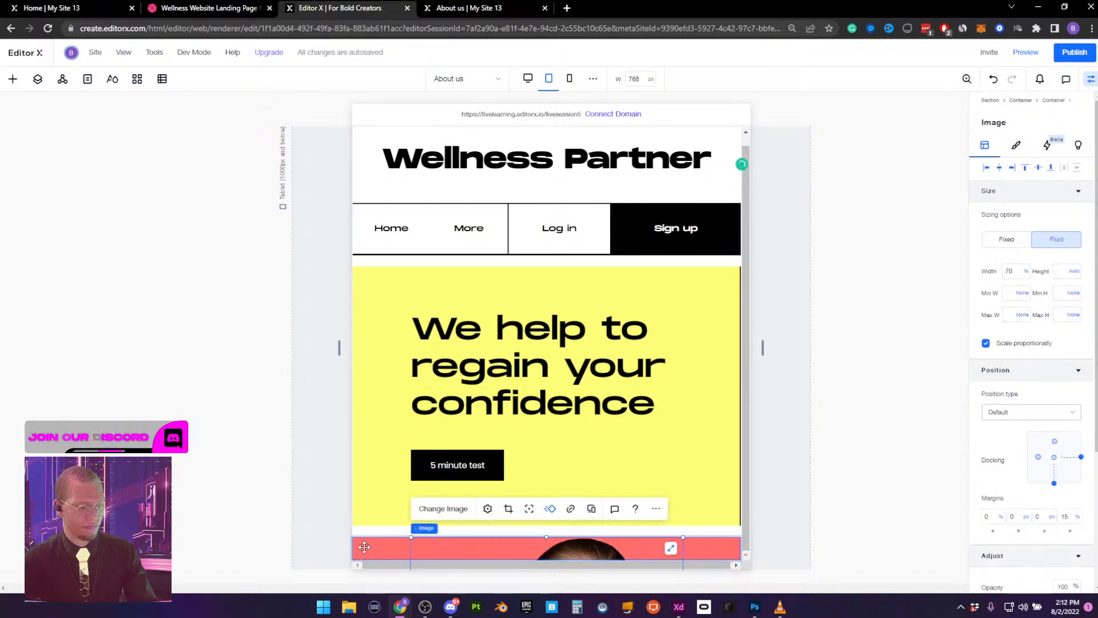
click(398, 547)
double_click(1062, 271)
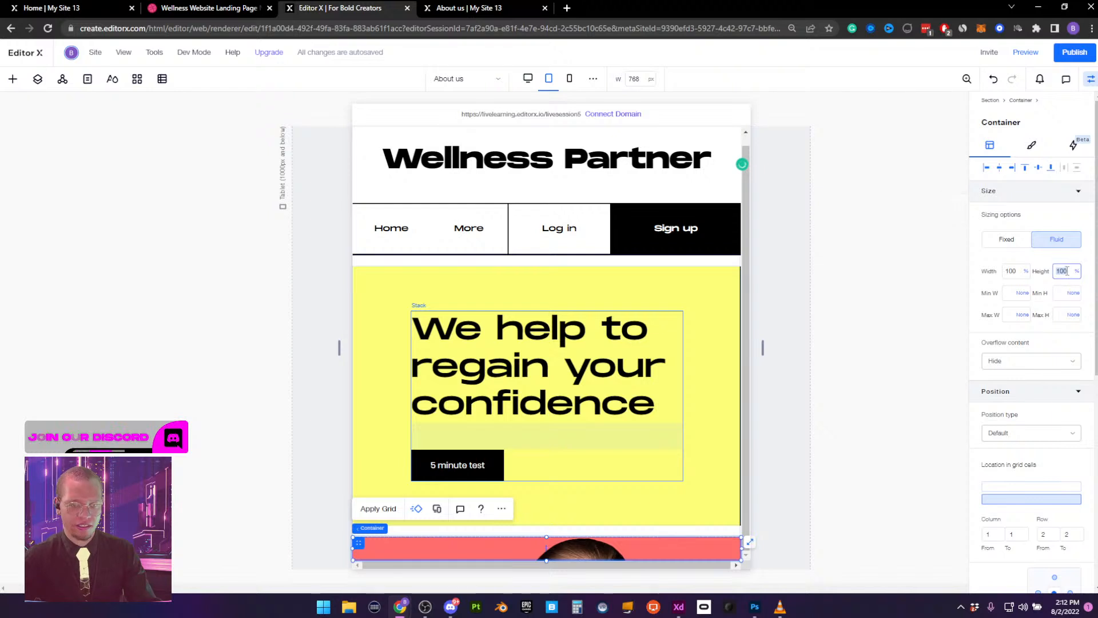
text(50)
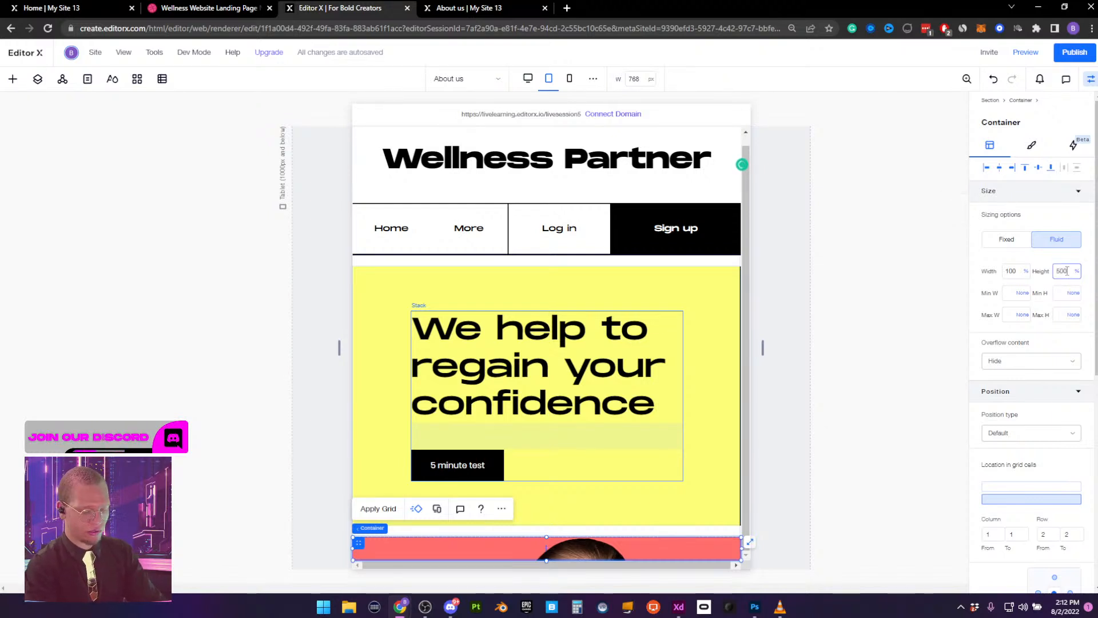
text(0px)
key(Return)
scroll(613, 270, down, 4)
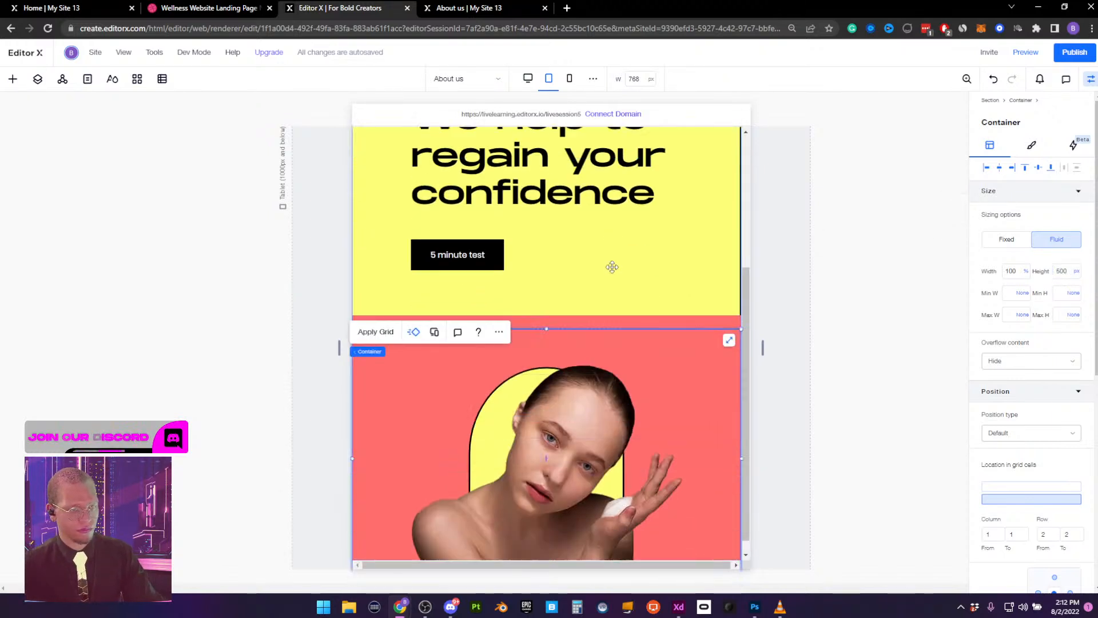
scroll(671, 314, up, 2)
scroll(671, 319, down, 2)
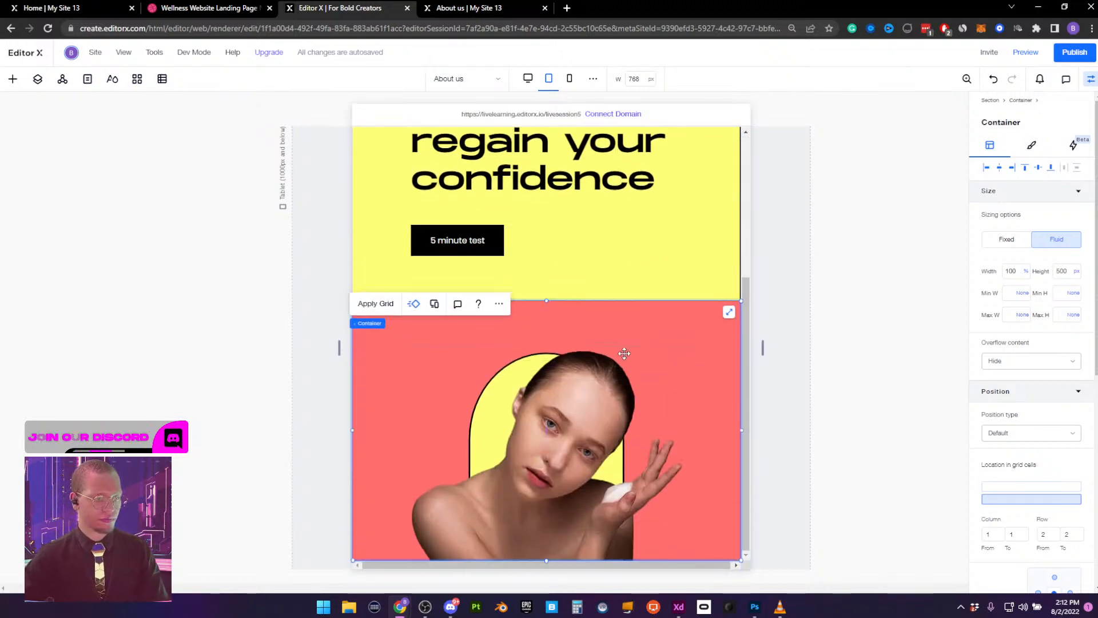
Examine the 3rd Content Container's grid rows against the stacked yellow and red containers
click(714, 366)
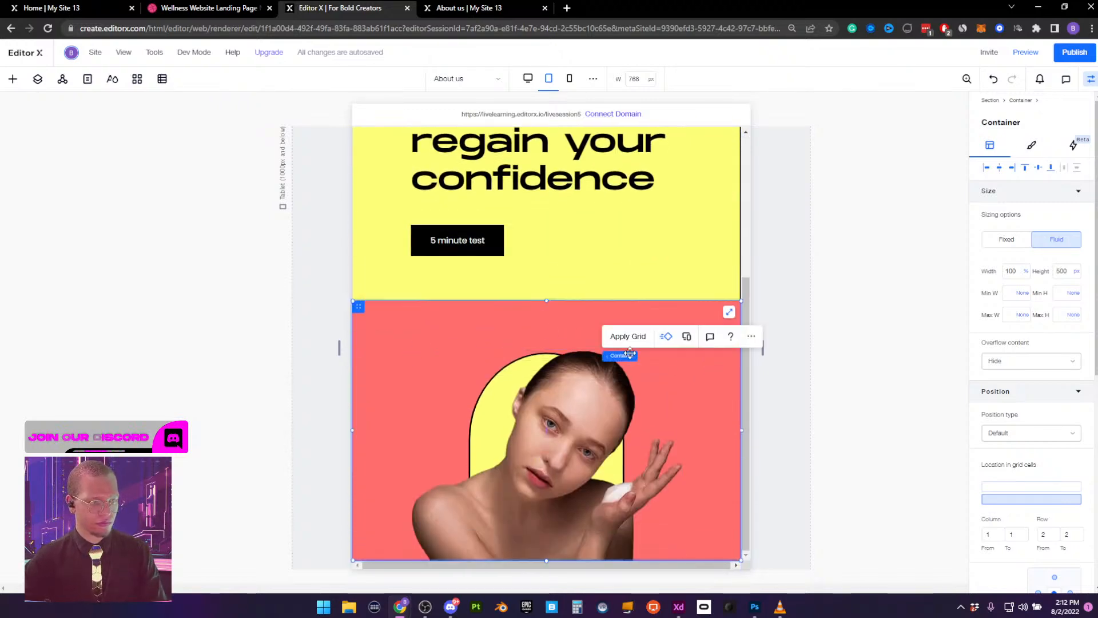
click(530, 318)
click(531, 308)
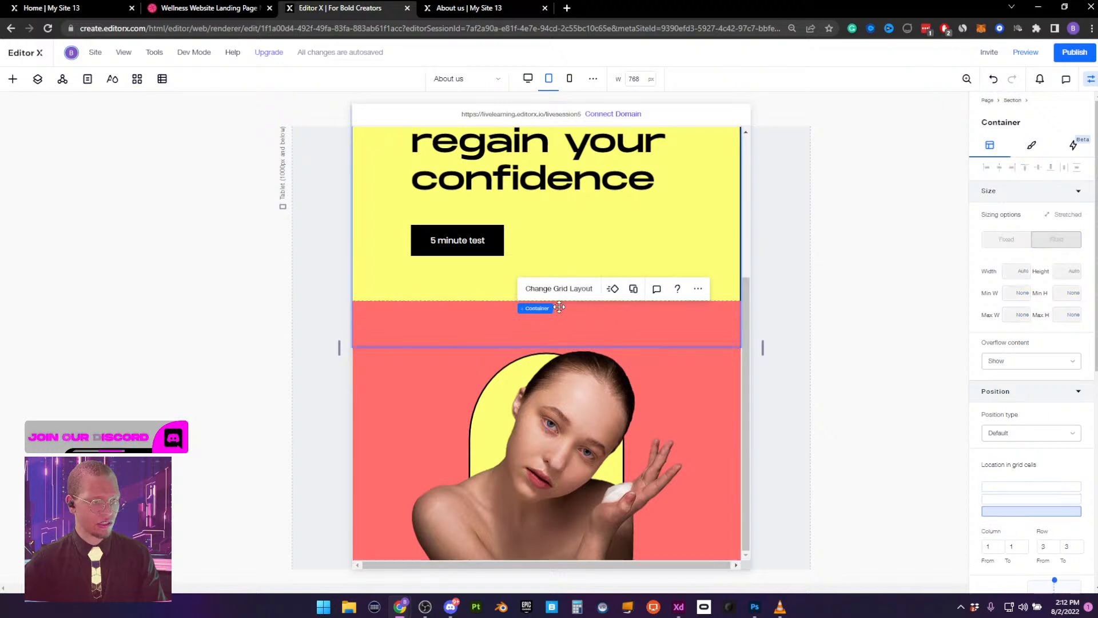
click(37, 80)
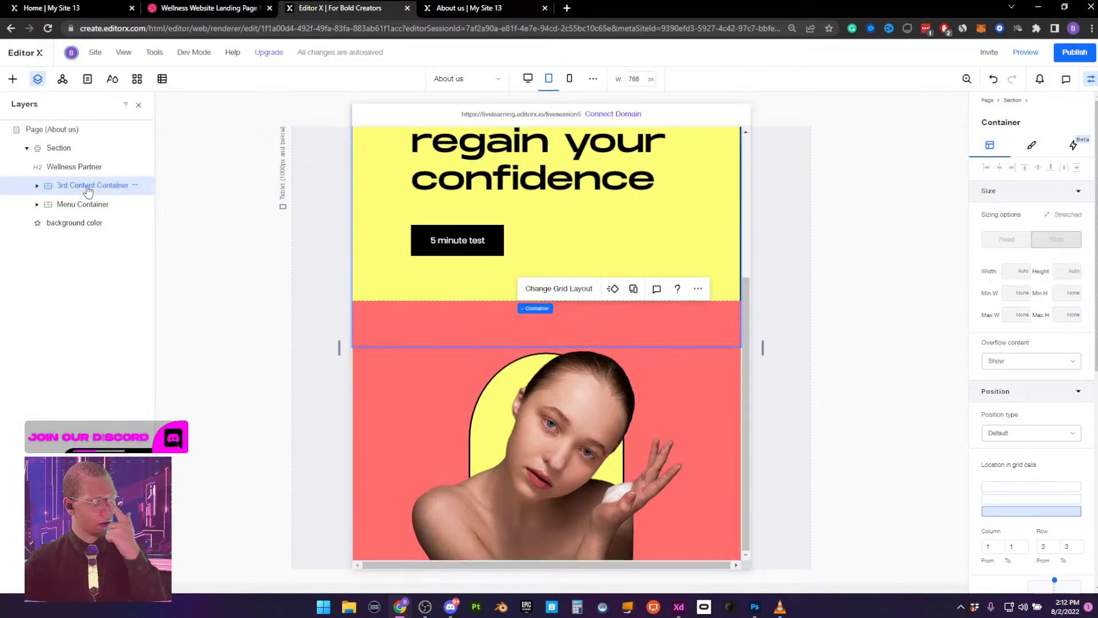
click(559, 288)
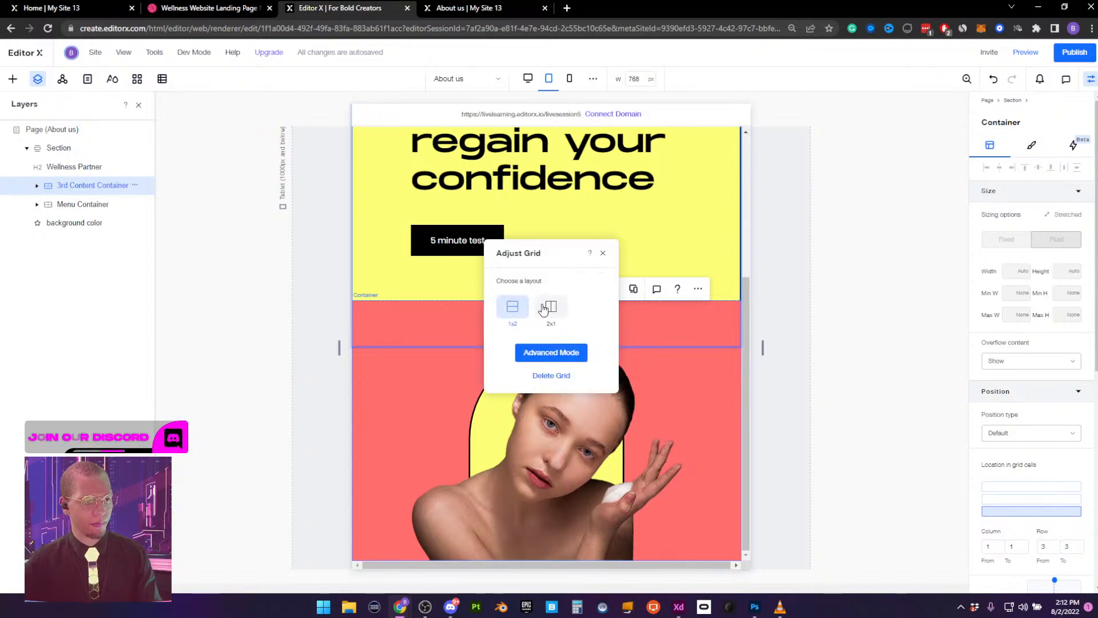
click(544, 350)
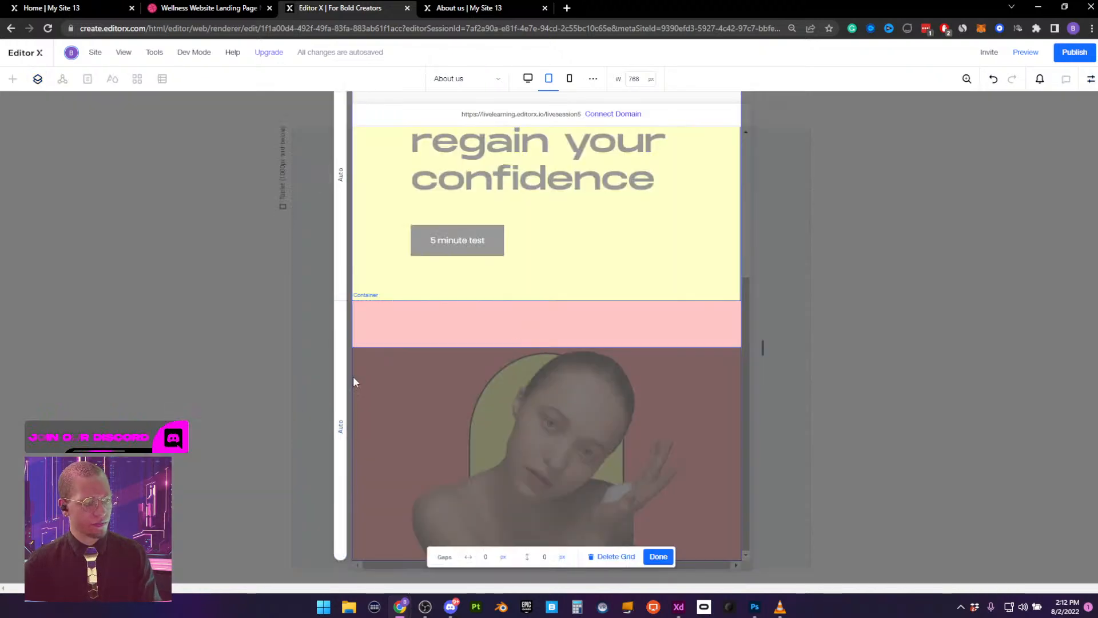
scroll(387, 307, up, 3)
scroll(358, 338, down, 2)
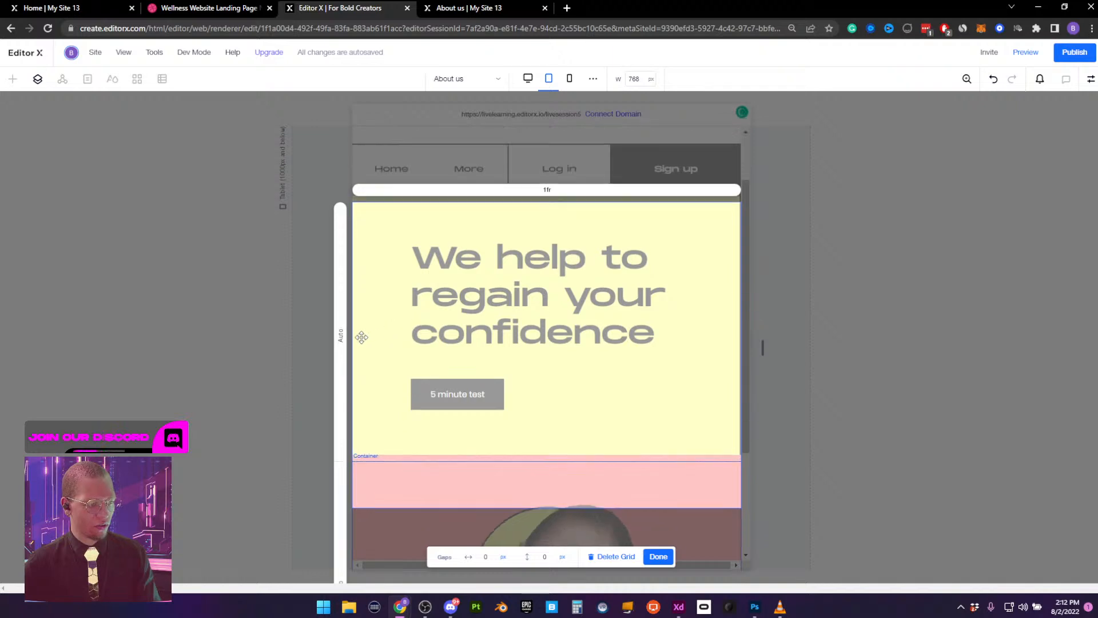
scroll(361, 333, down, 1)
scroll(385, 287, up, 4)
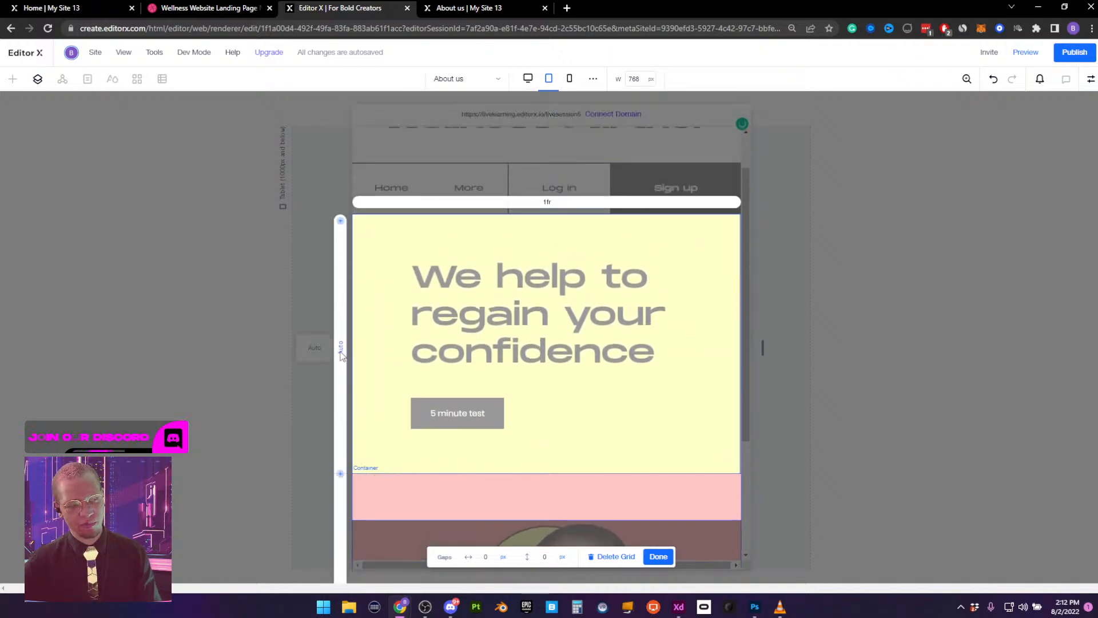
scroll(543, 422, down, 3)
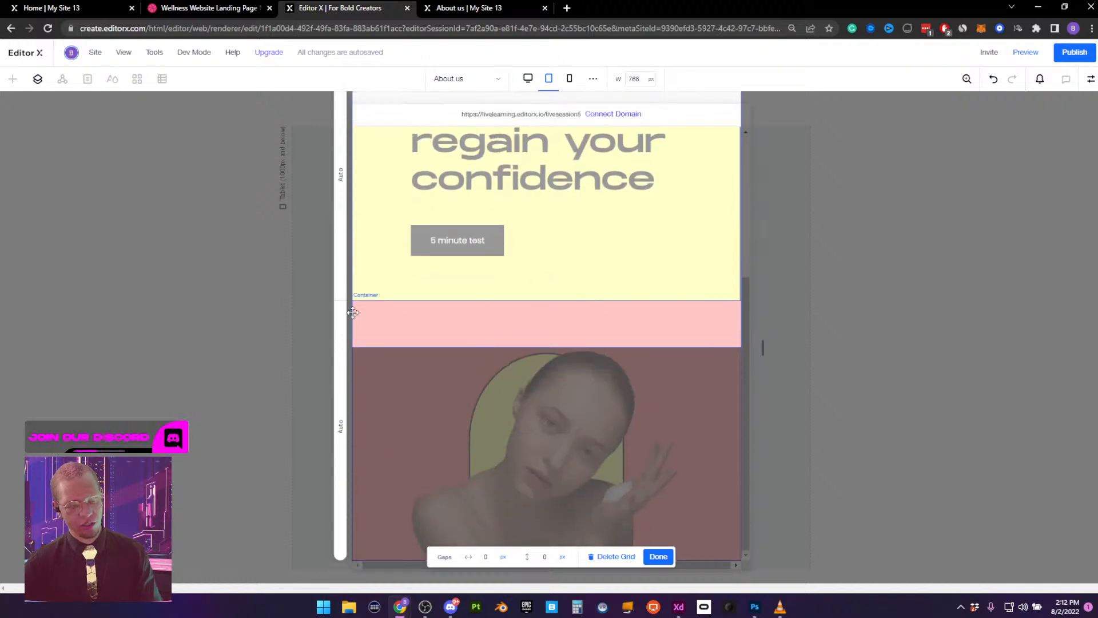
scroll(566, 276, up, 2)
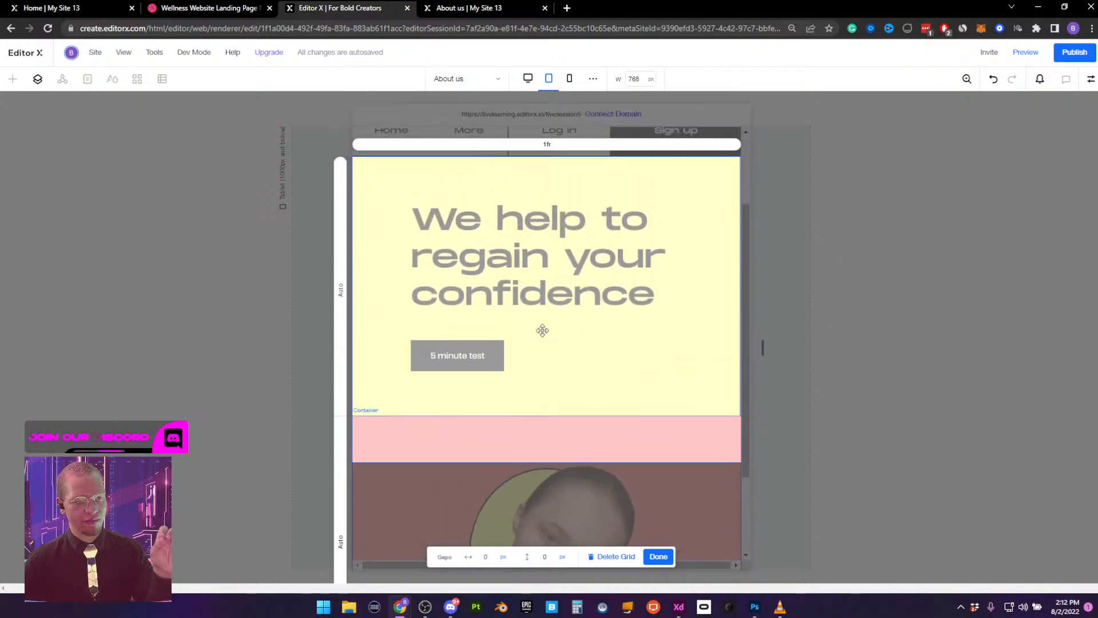
click(659, 556)
Unstretch the 3rd Content Container and align it to the top of its grid cell
click(1091, 78)
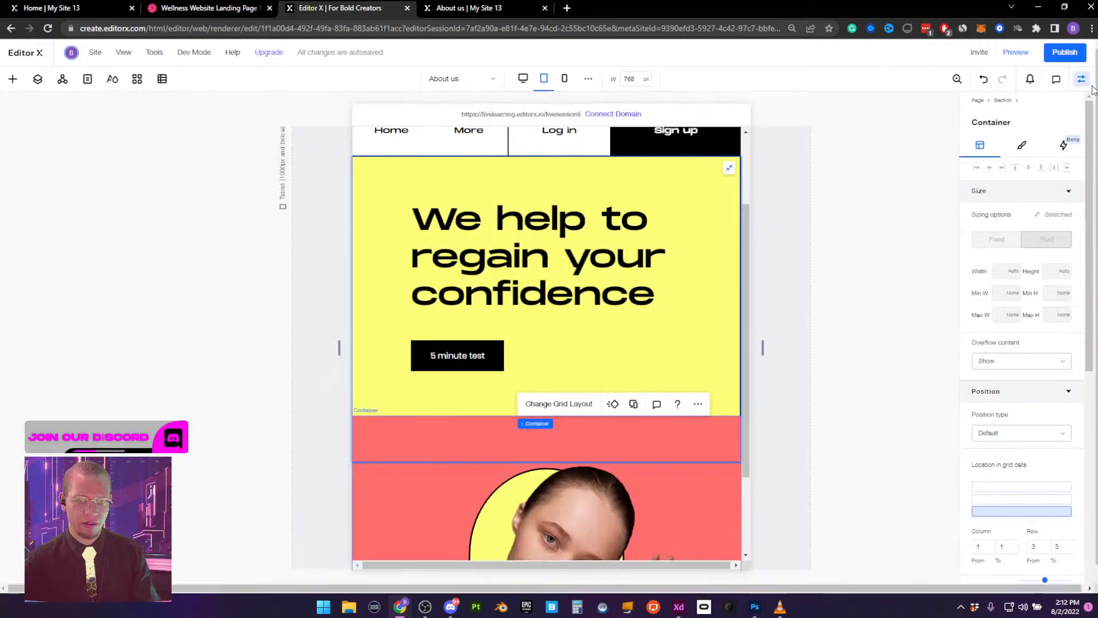
scroll(708, 284, up, 2)
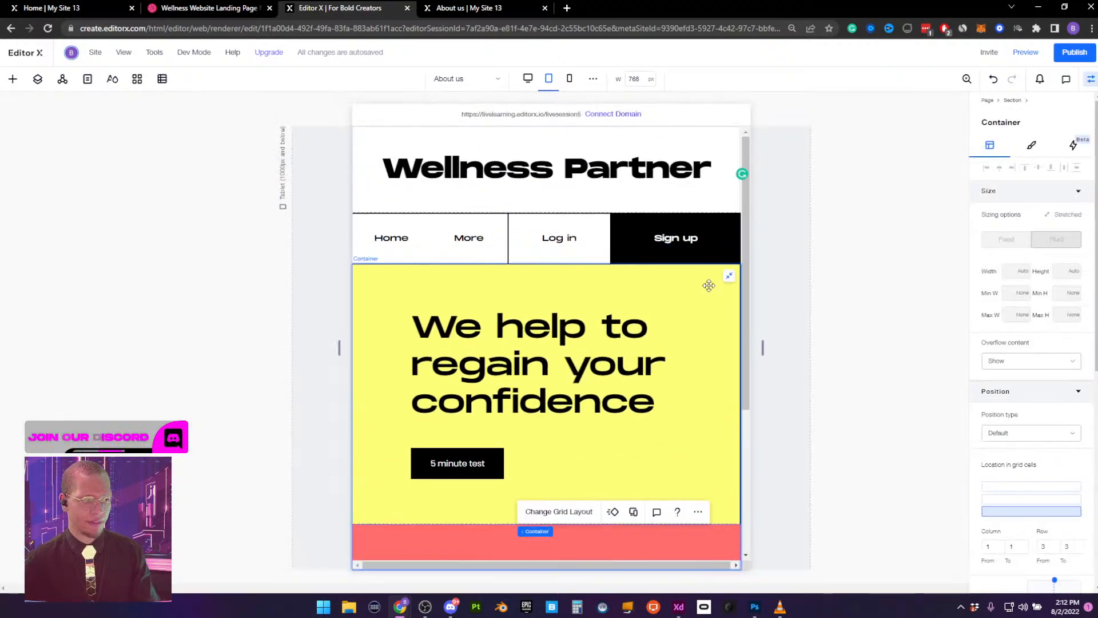
scroll(708, 284, down, 2)
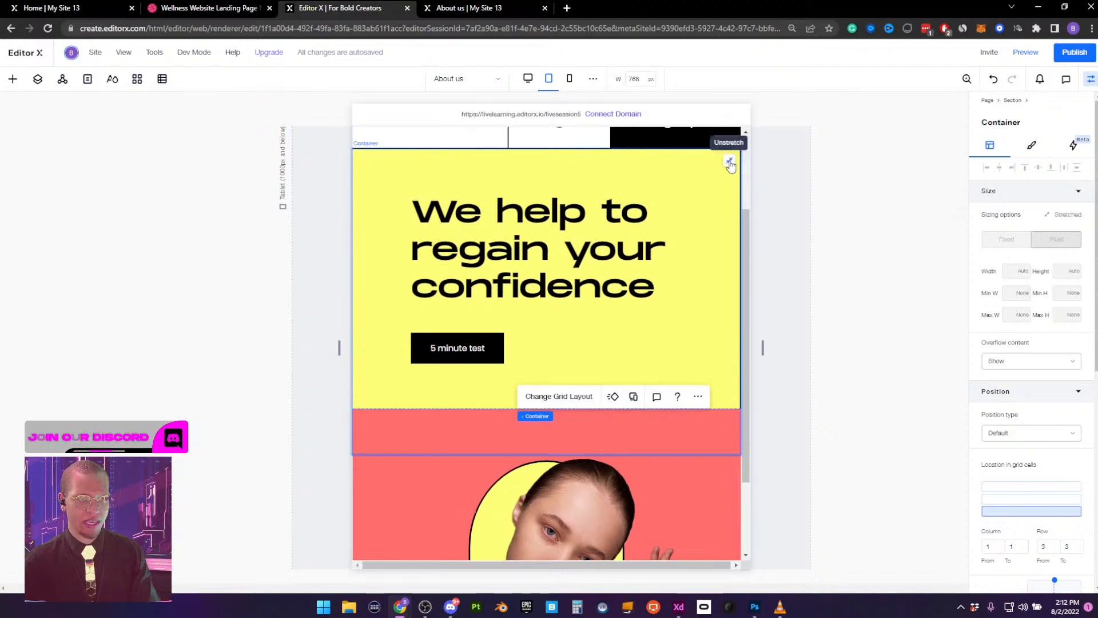
click(728, 164)
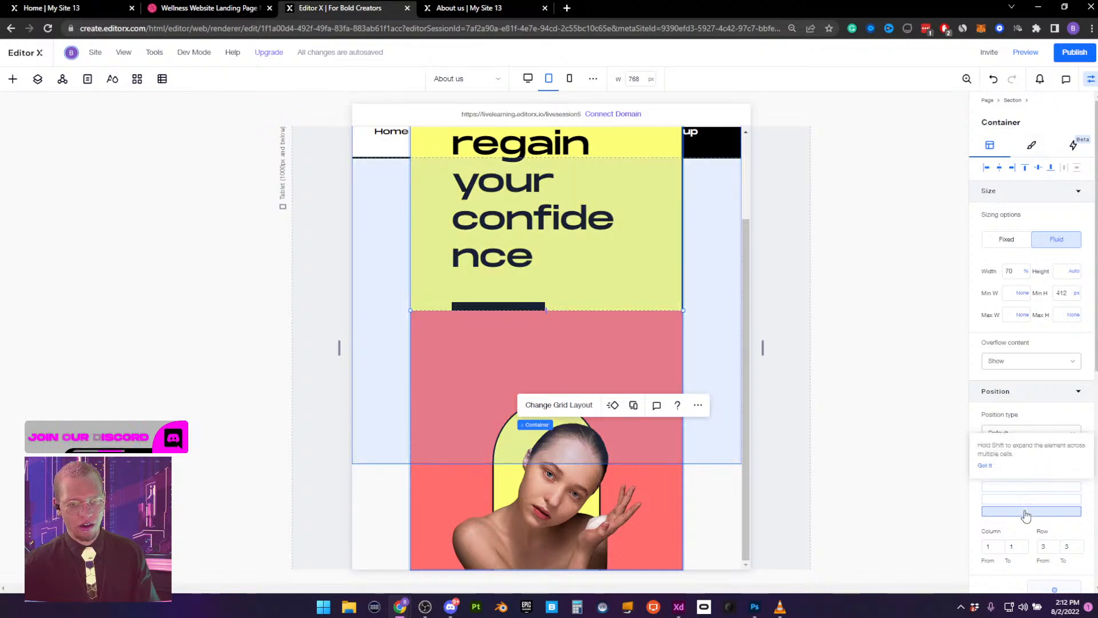
click(1026, 167)
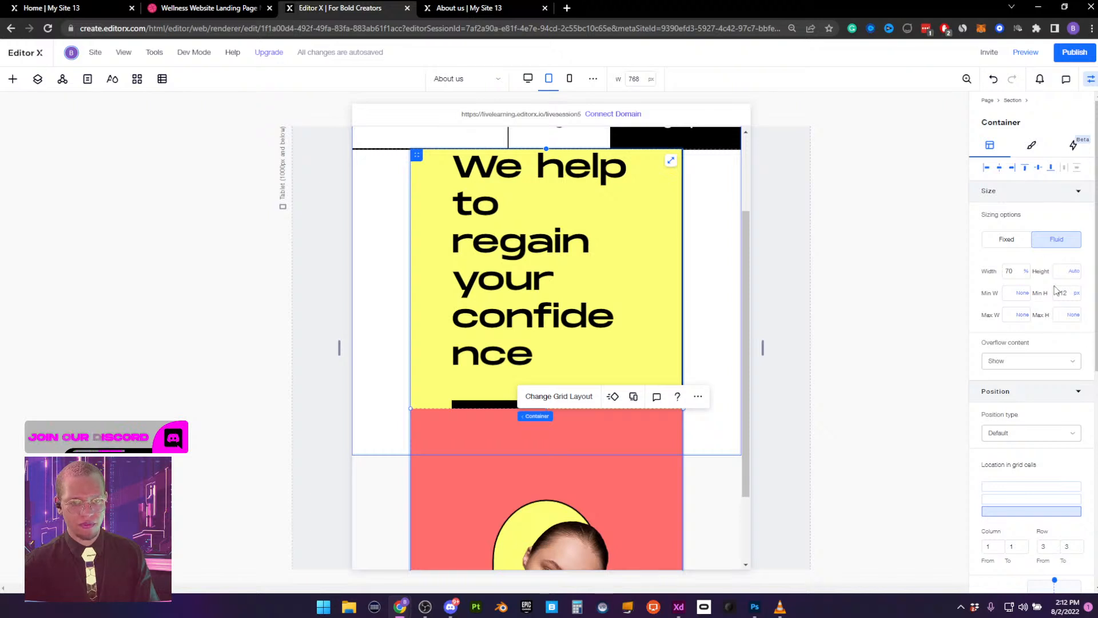
Remove the 3rd Content Container's minimum height by setting it to None and set its width to 100%
click(1075, 293)
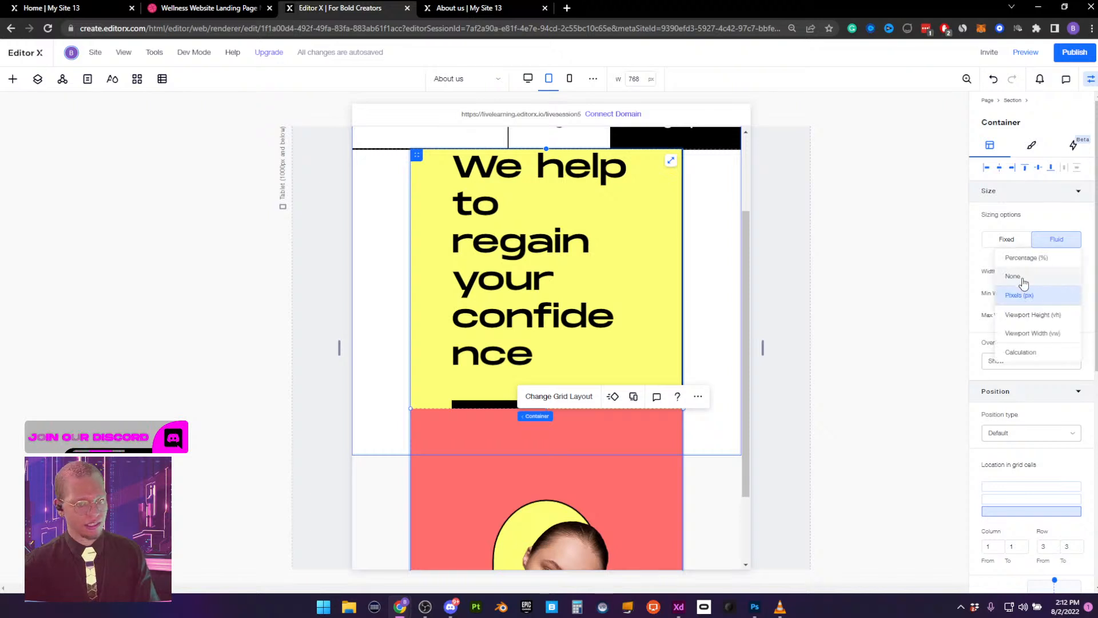
click(1022, 279)
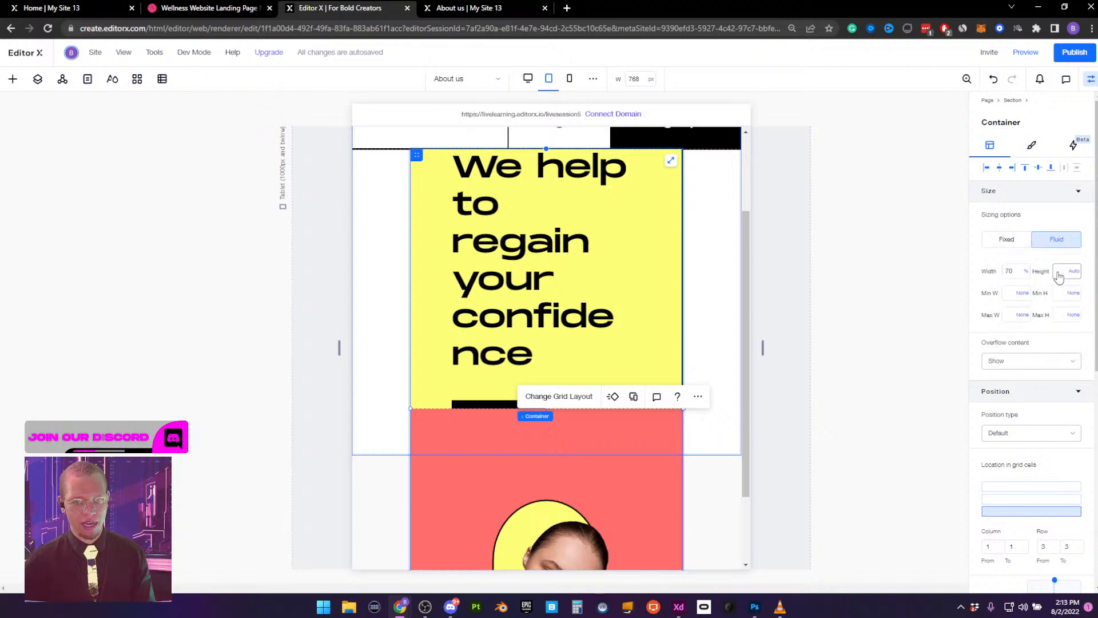
double_click(1011, 271)
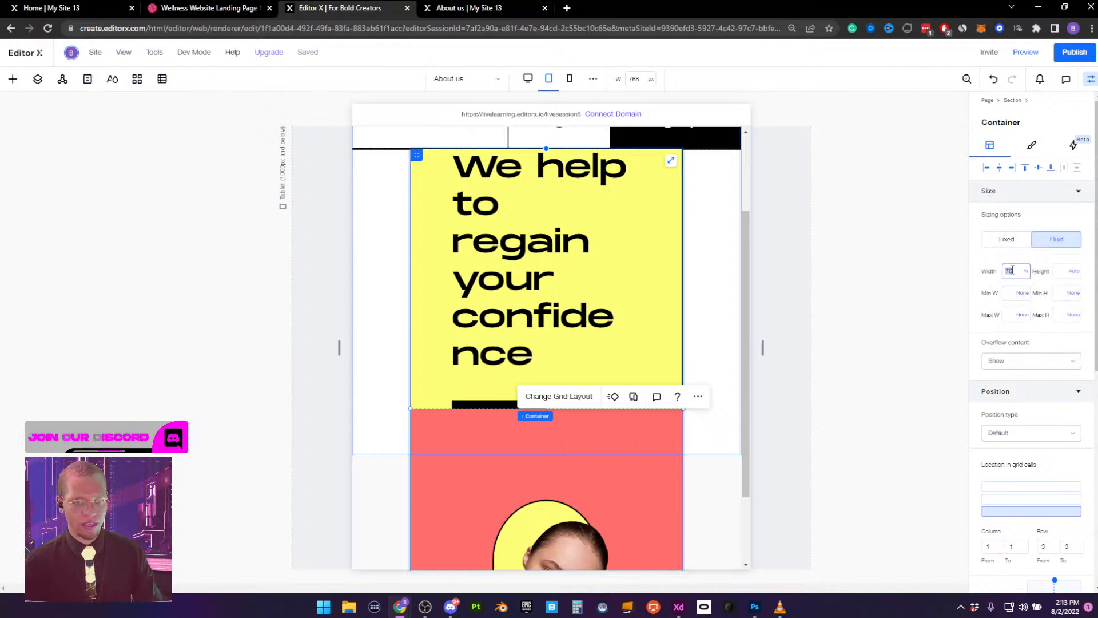
text(100)
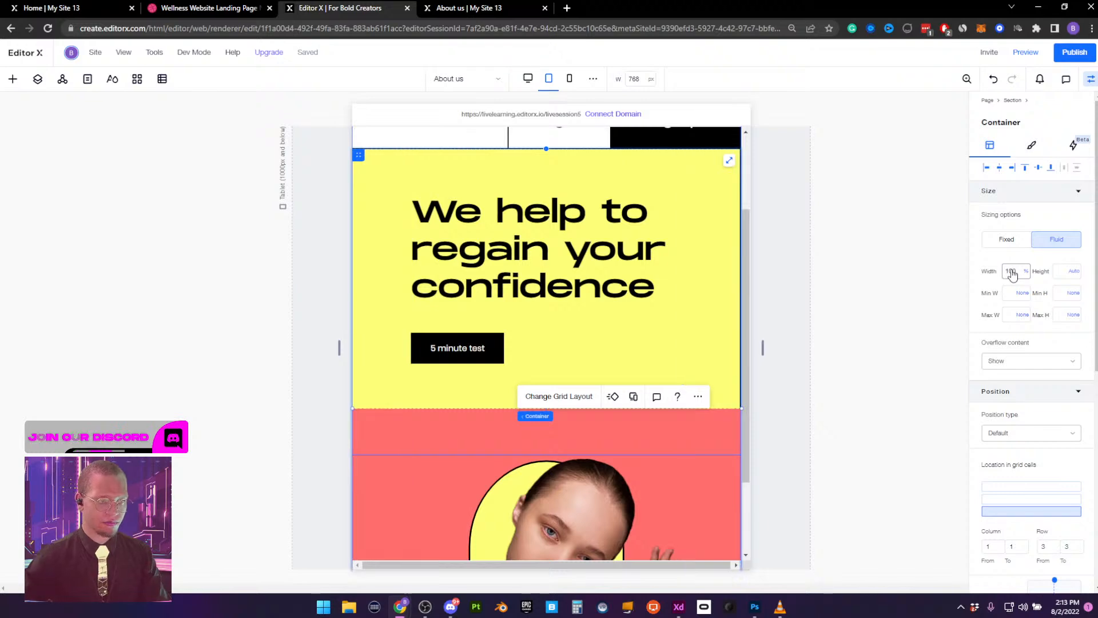
scroll(884, 291, down, 1)
scroll(885, 293, down, 1)
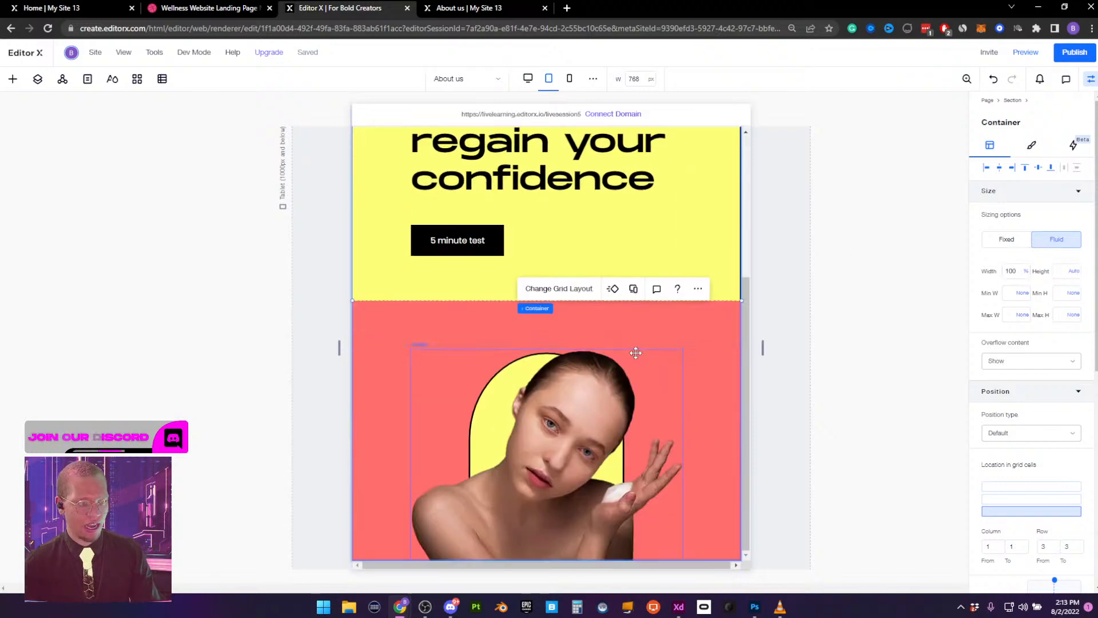
scroll(441, 303, up, 3)
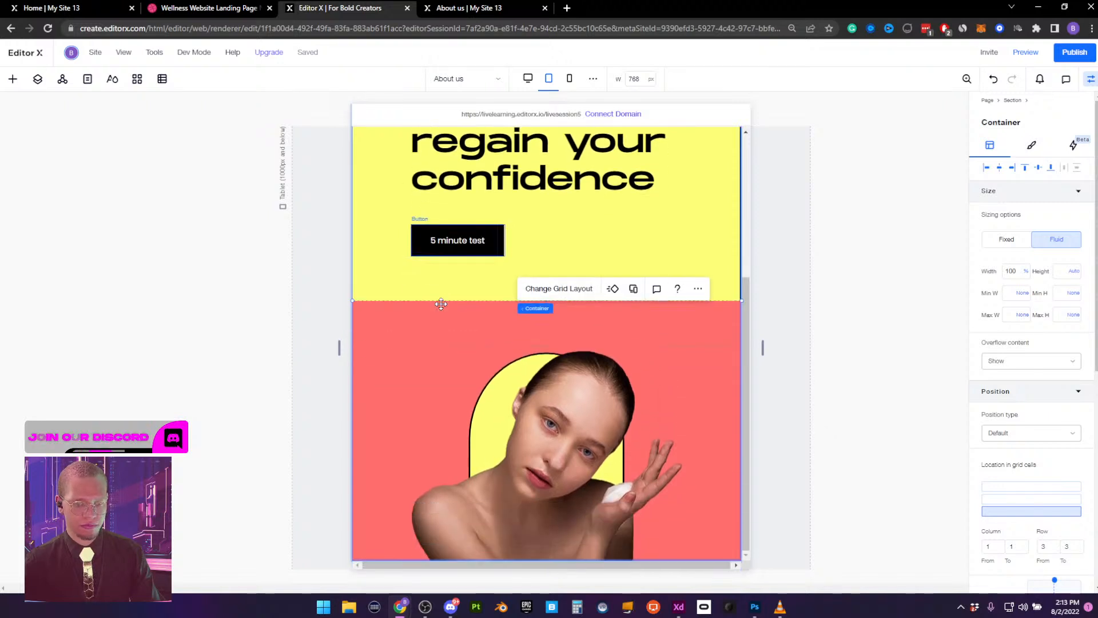
scroll(441, 303, down, 3)
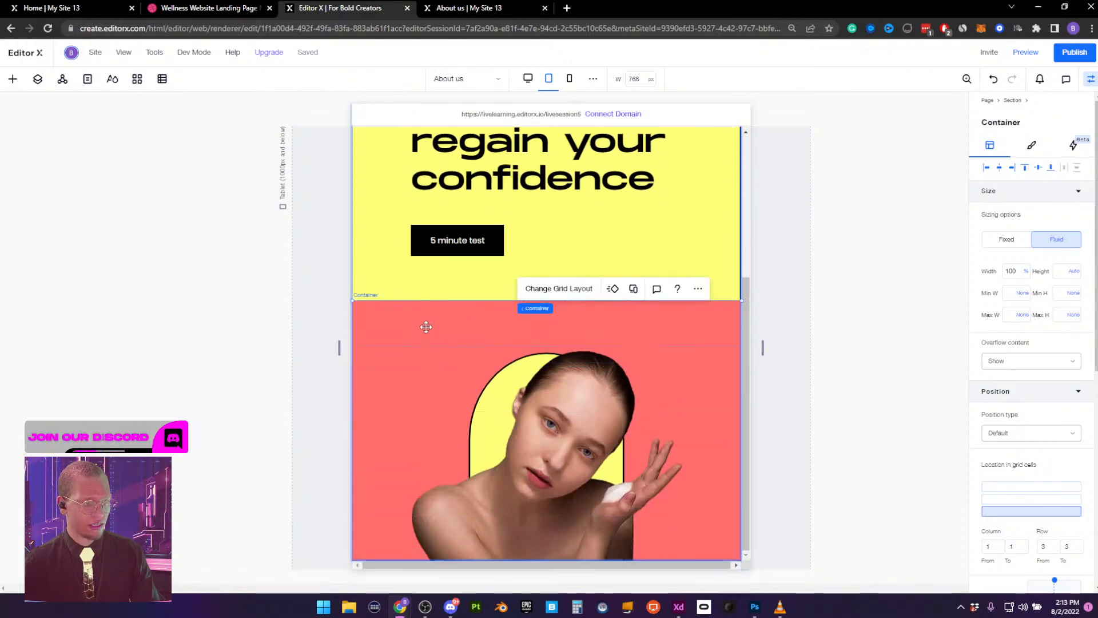
Examine the 3rd Content Container's grid rows around the yellow and red containers, then close the grid editor
click(425, 327)
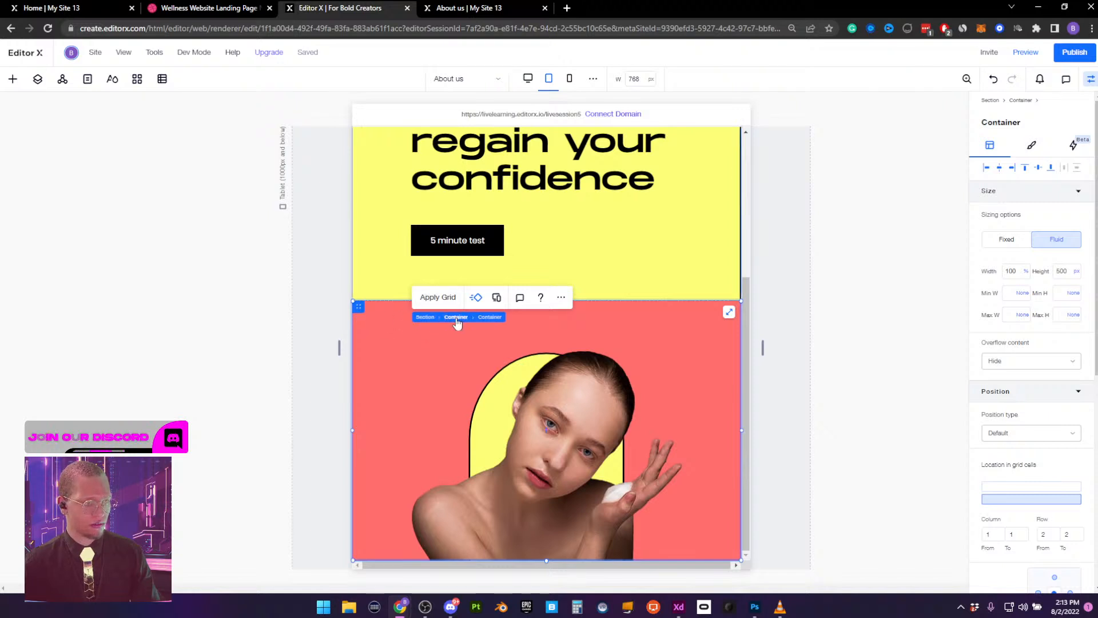
click(456, 318)
click(447, 298)
click(552, 351)
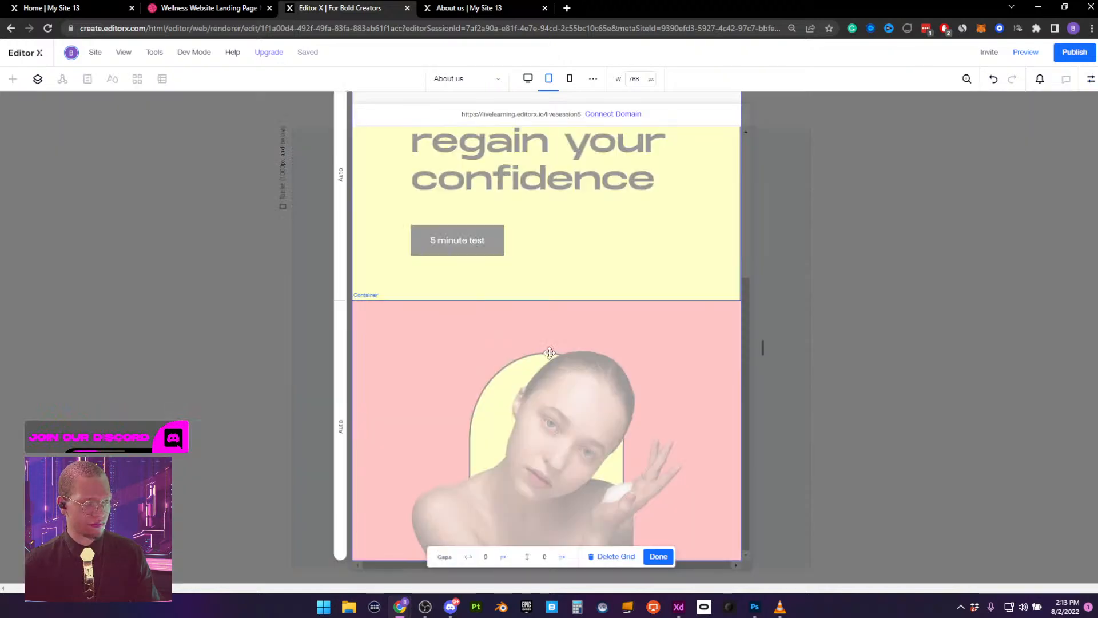
scroll(427, 348, up, 4)
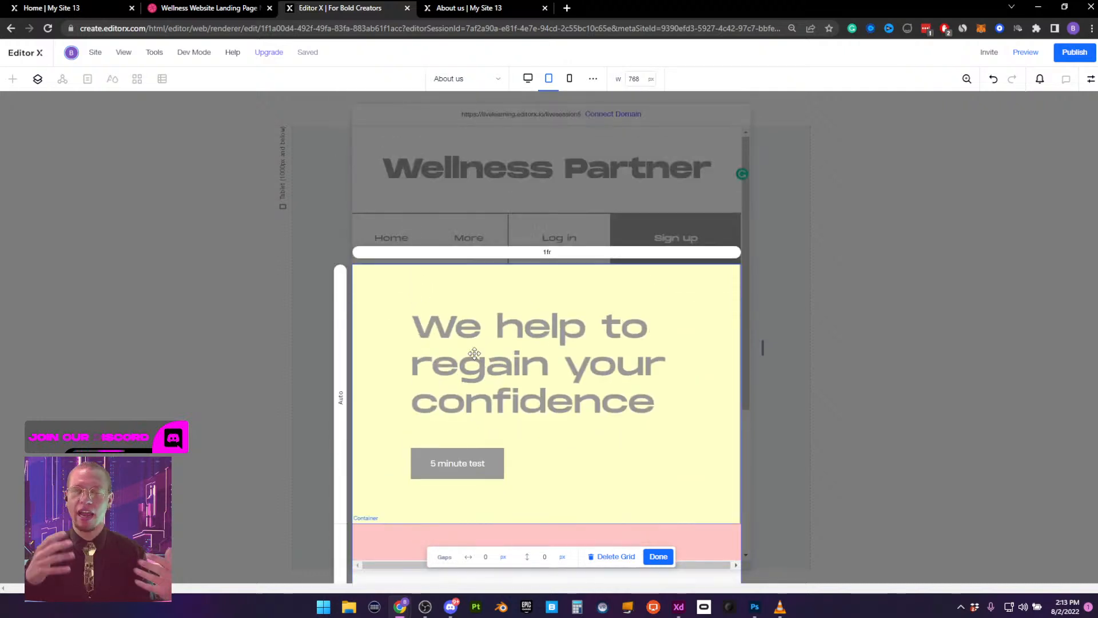
scroll(474, 353, down, 4)
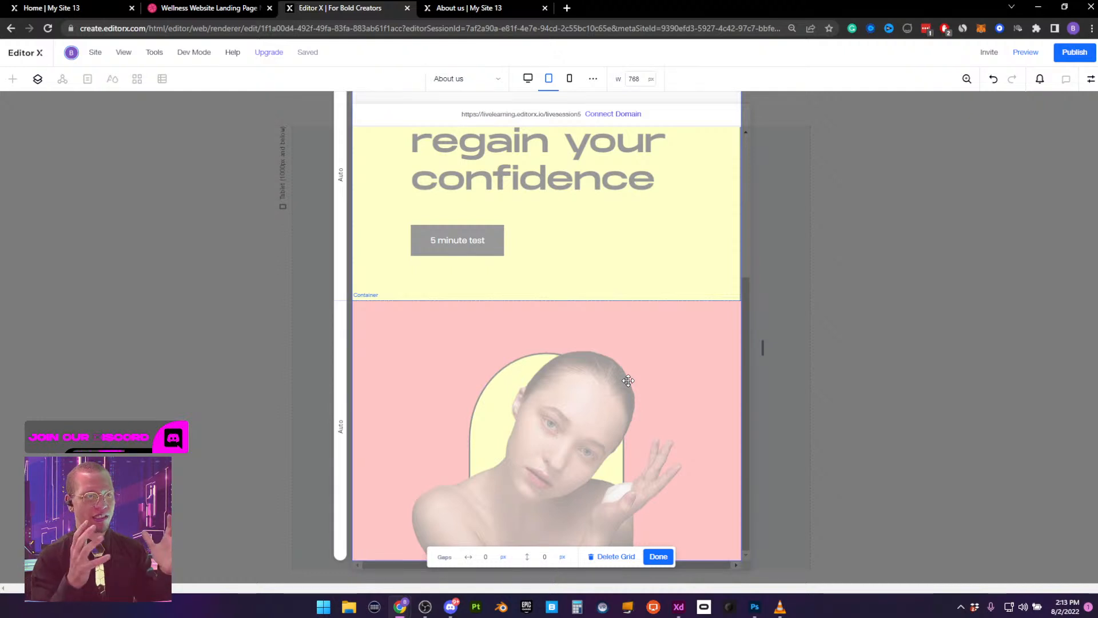
click(660, 557)
scroll(610, 326, up, 5)
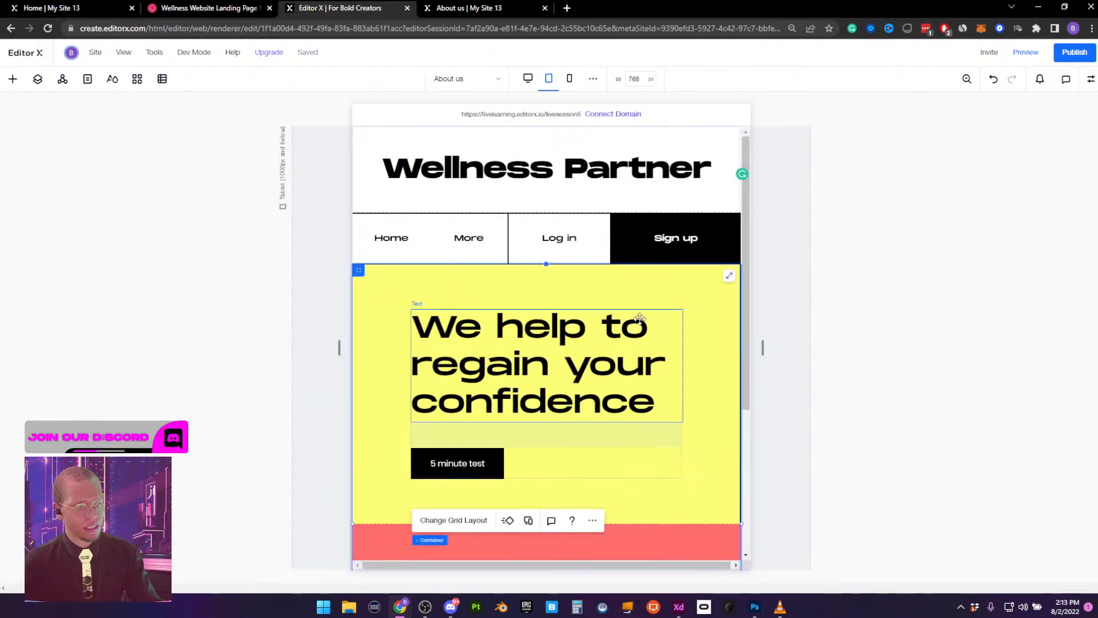
scroll(639, 318, down, 5)
scroll(370, 310, up, 5)
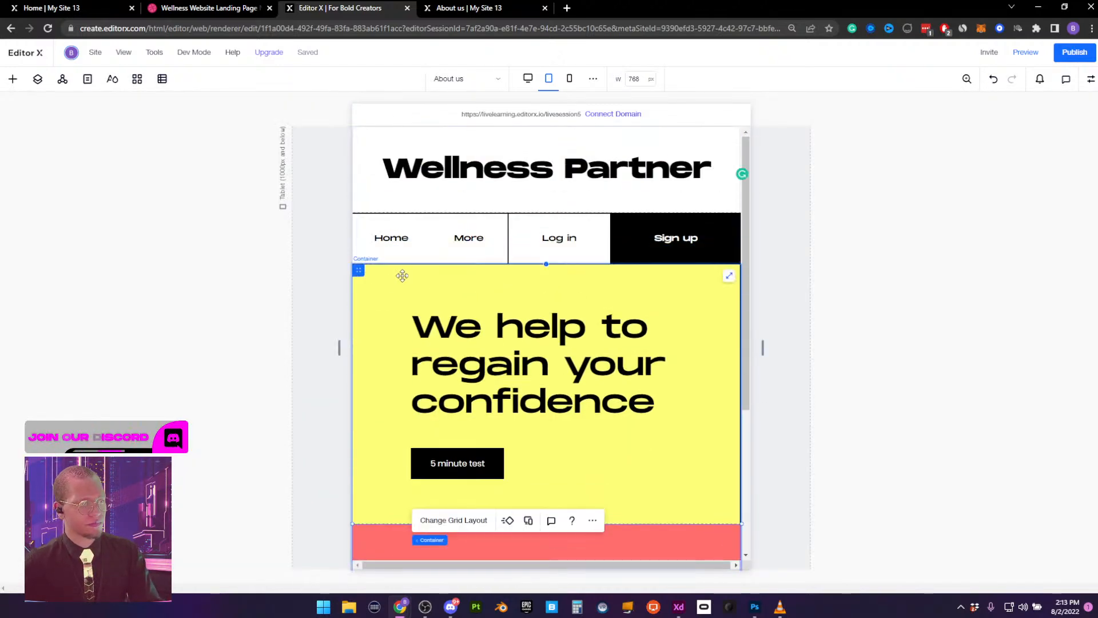
Review the horizontal menu's list of pages and its available element actions
click(473, 244)
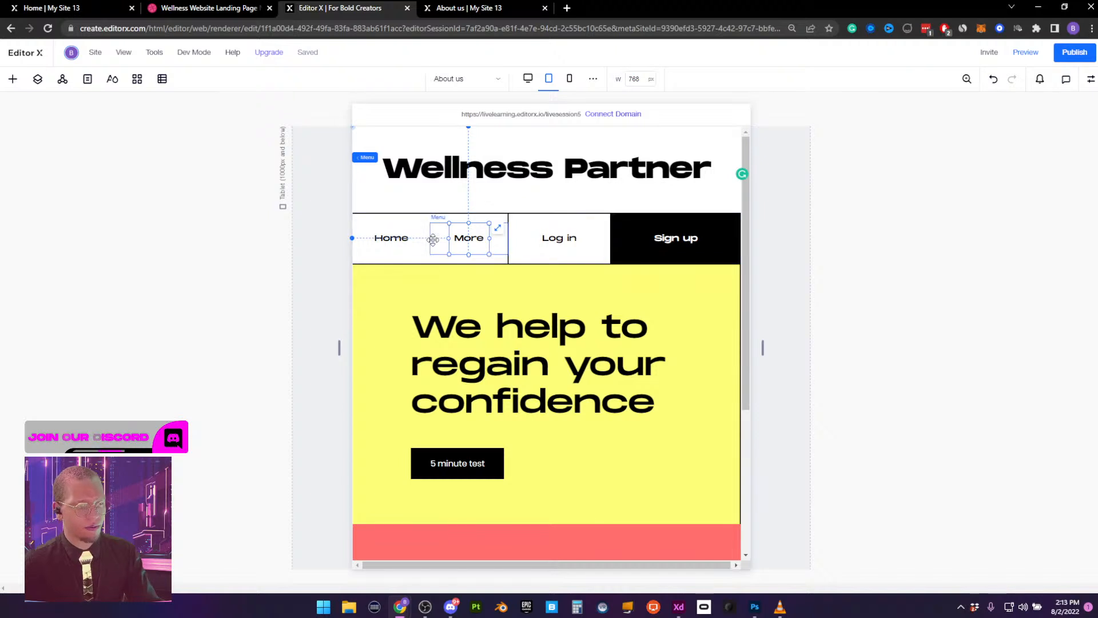
click(414, 252)
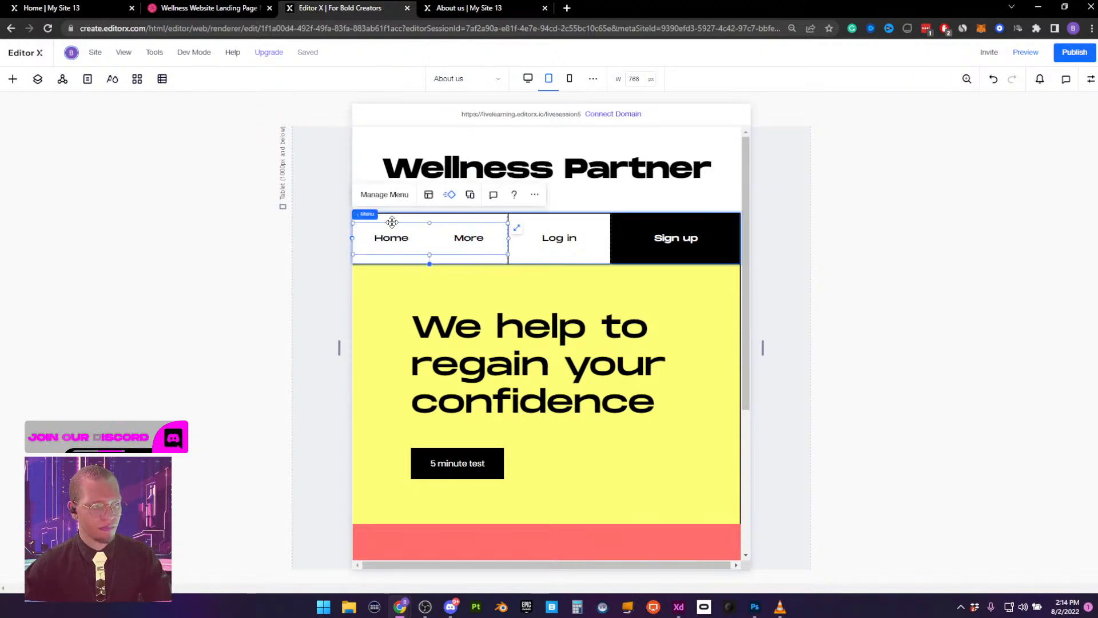
click(388, 201)
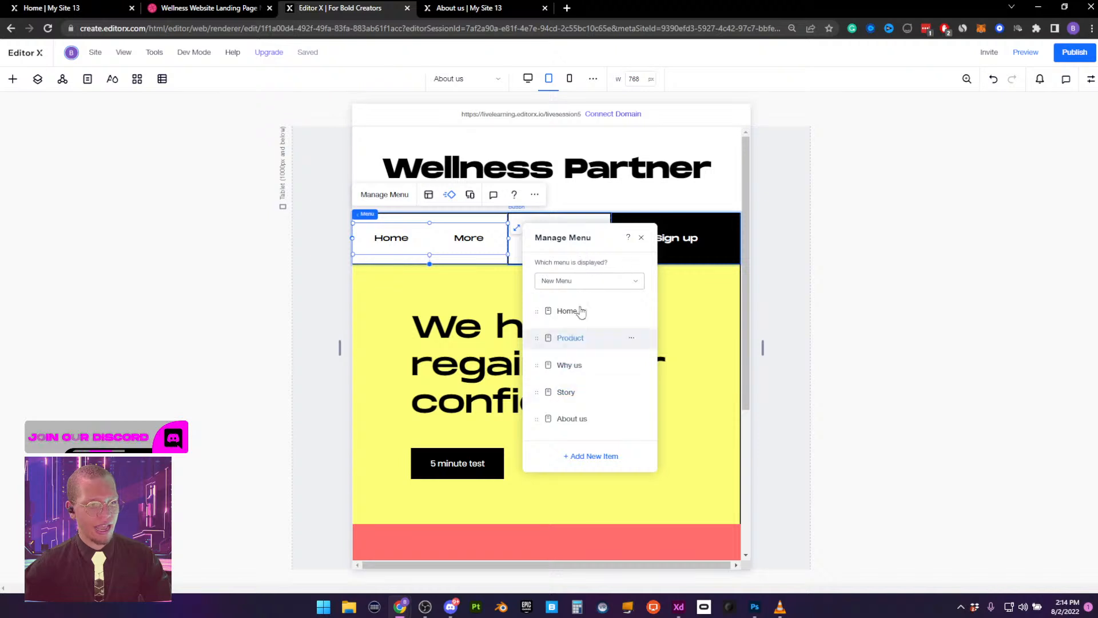
click(641, 237)
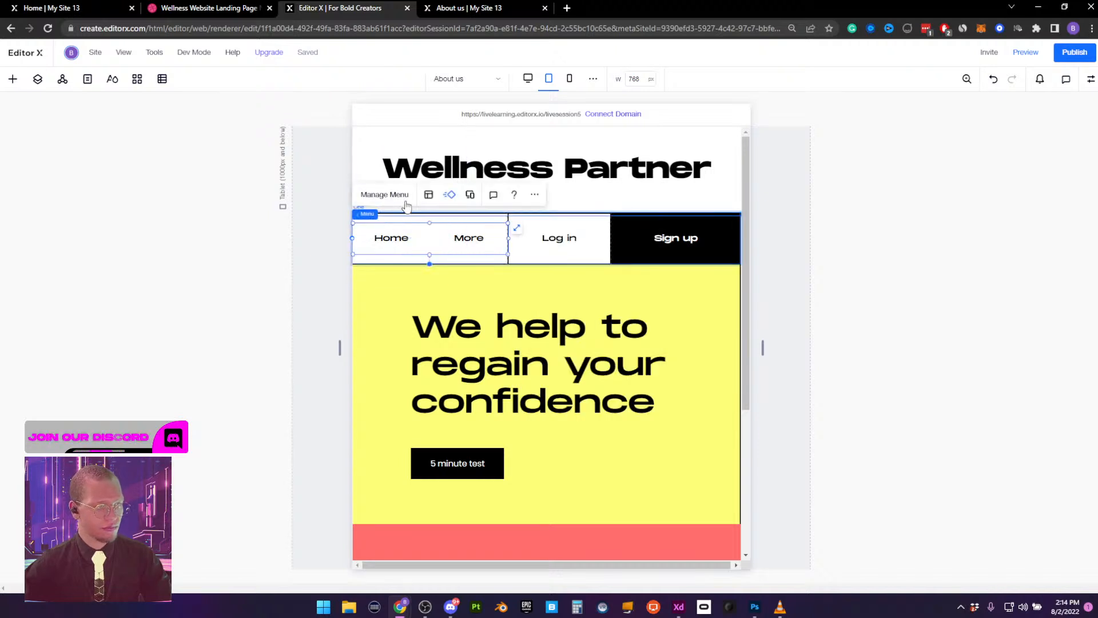
click(534, 195)
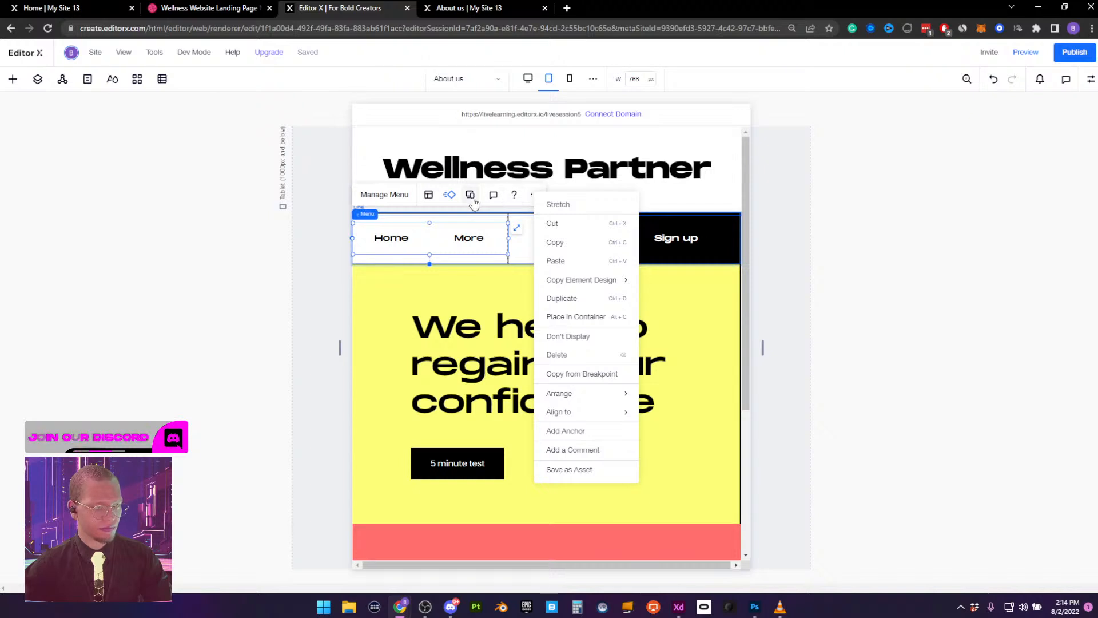
Try to replace the "More" label for hidden items in the horizontal menu's layout settings
click(428, 195)
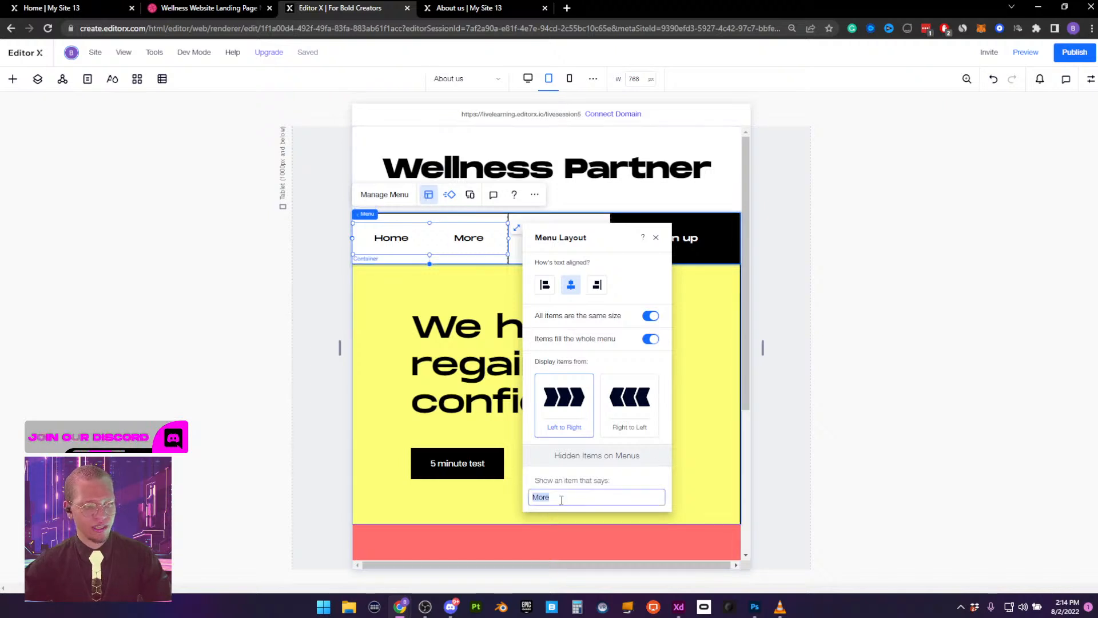
text(H)
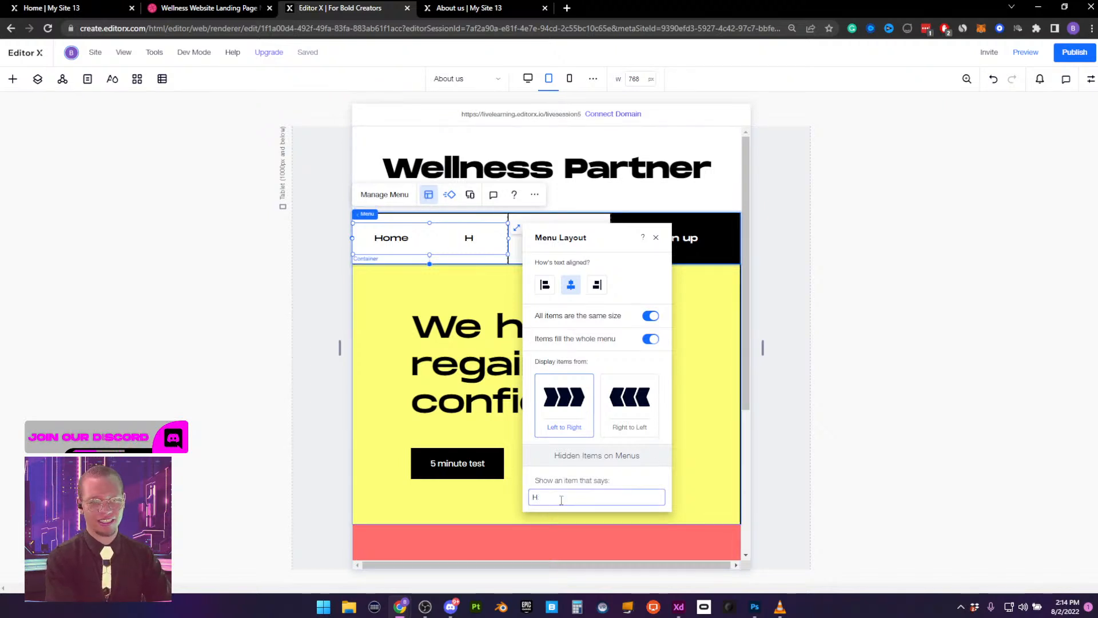
key(BackSpace)
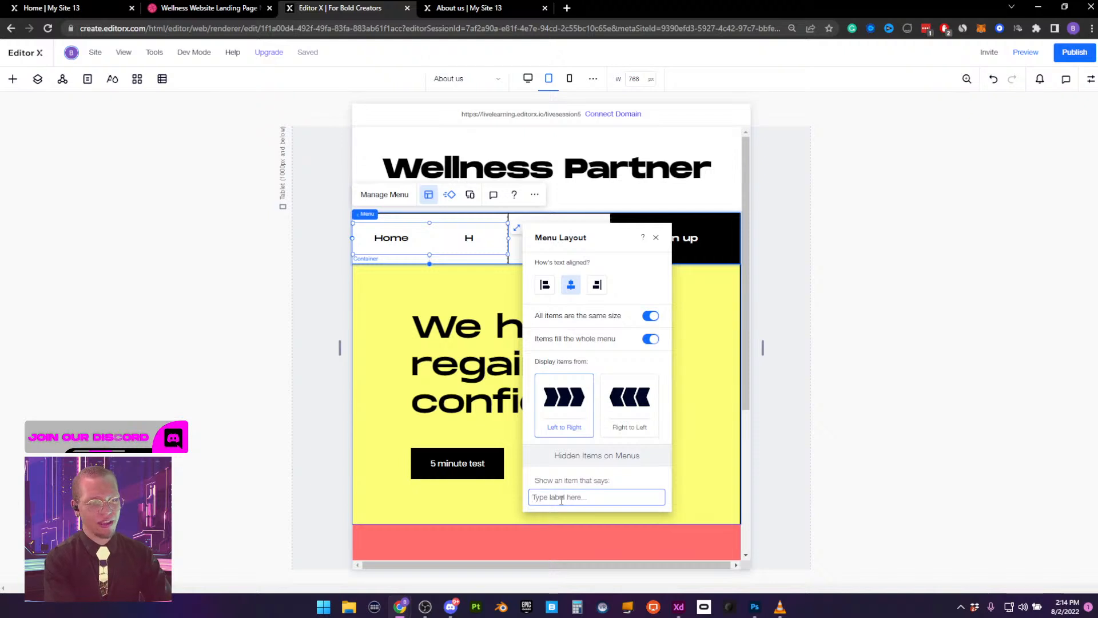
click(707, 320)
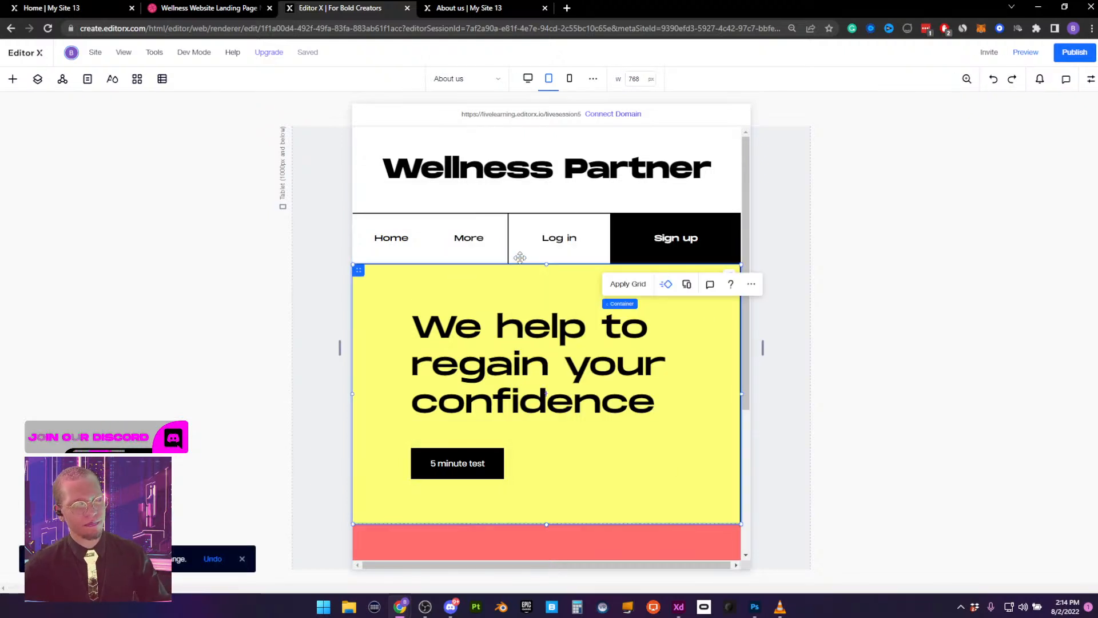
Delete the horizontal menu containing Home and More from the menu container
click(404, 238)
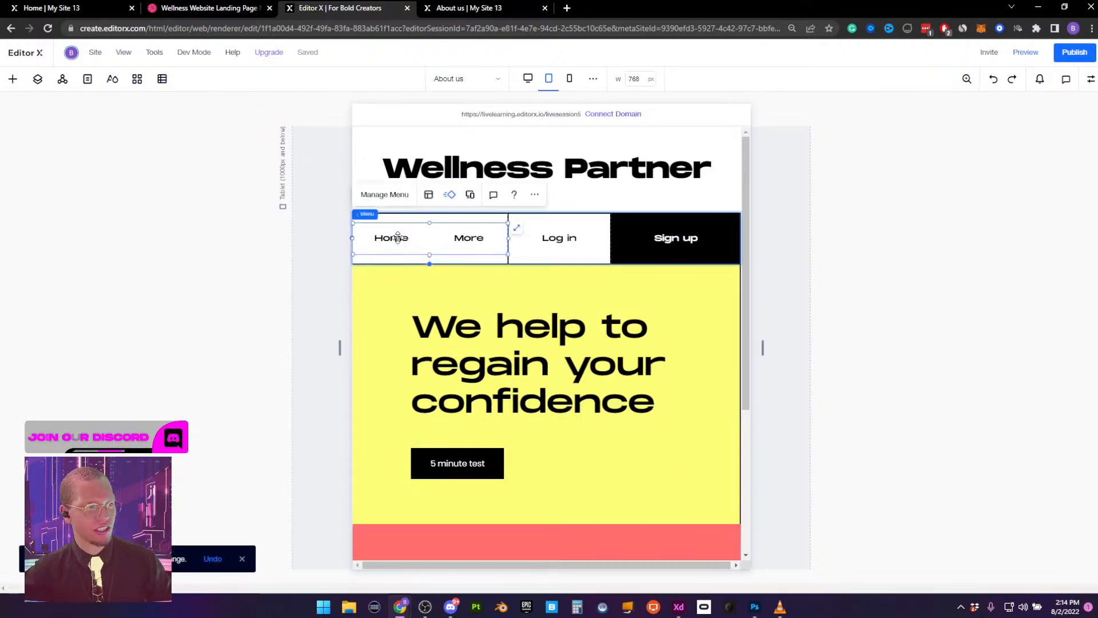
click(534, 195)
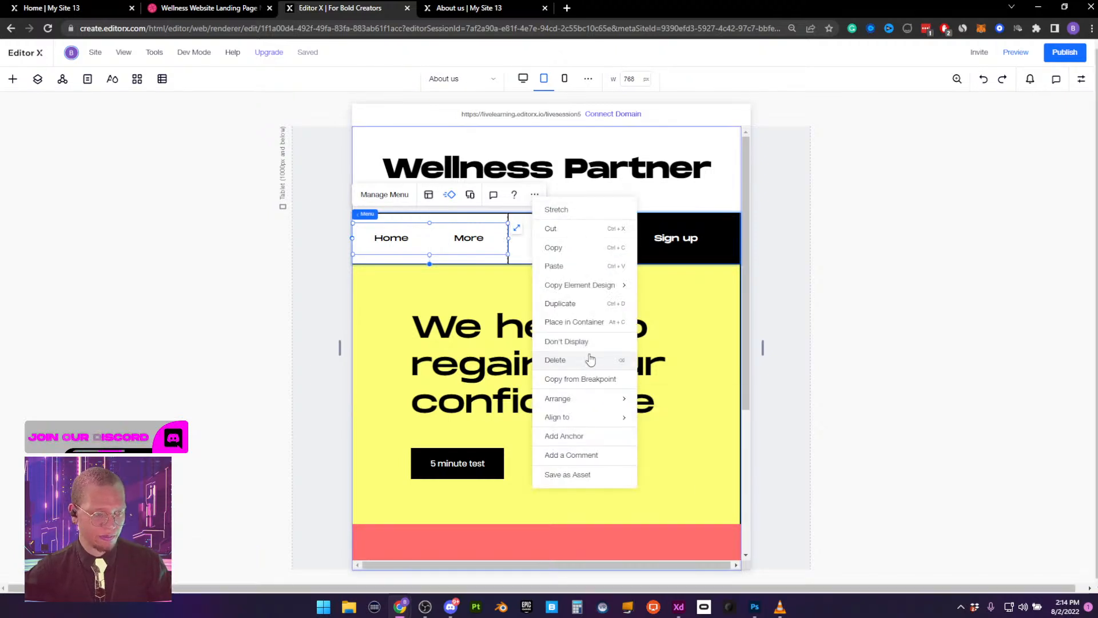
click(590, 359)
Add the circular "Menu" hamburger menu to the empty cell of the menu container, beside Log in
click(448, 225)
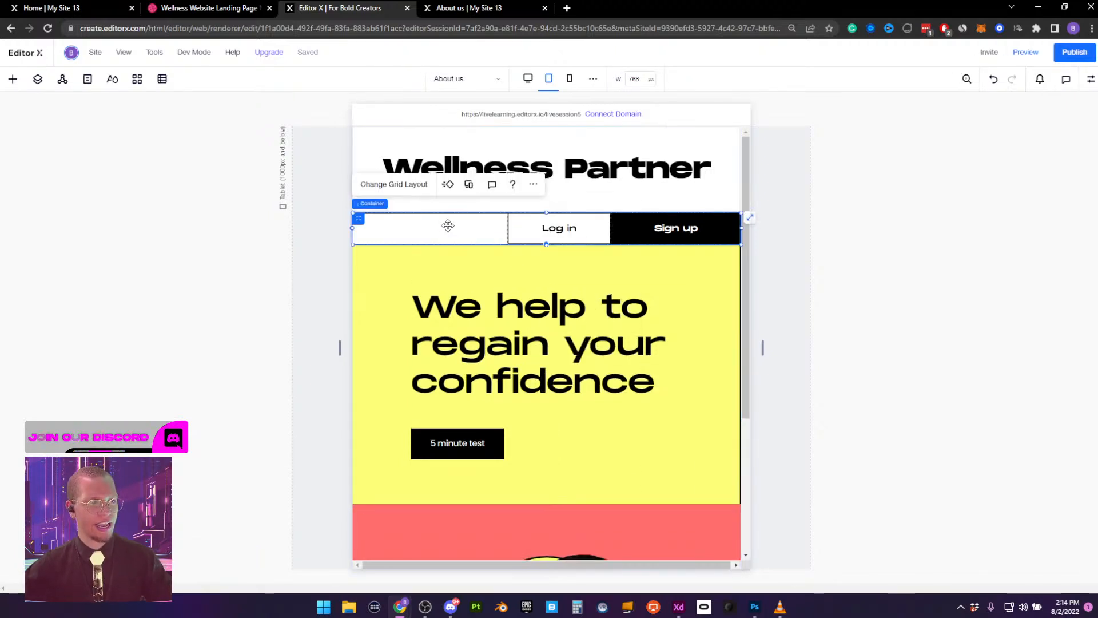
click(13, 84)
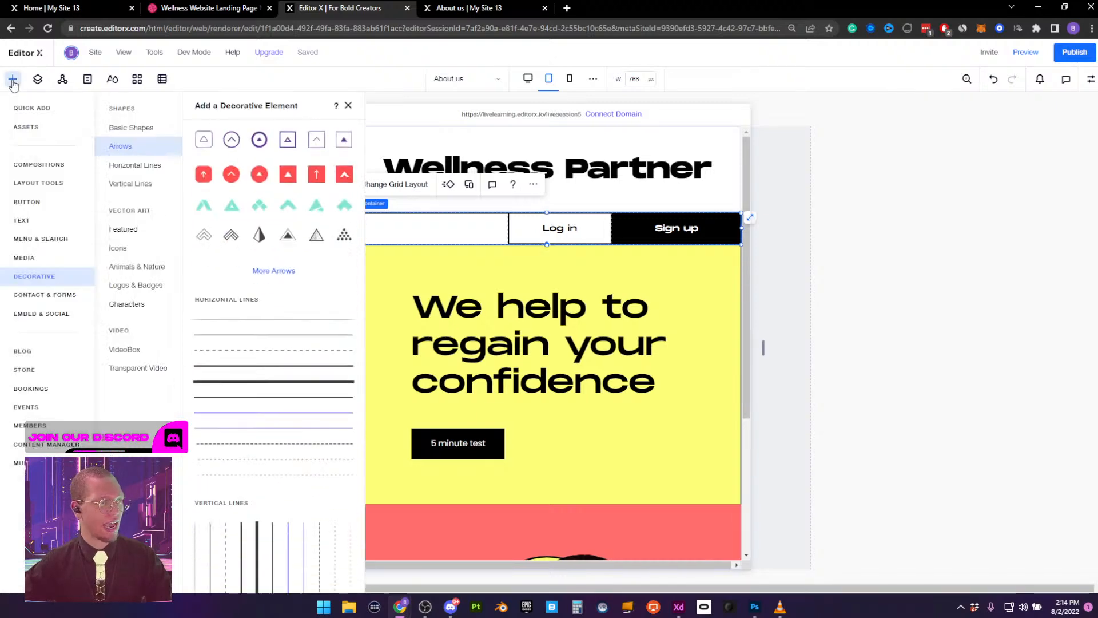
click(14, 83)
click(13, 83)
click(37, 82)
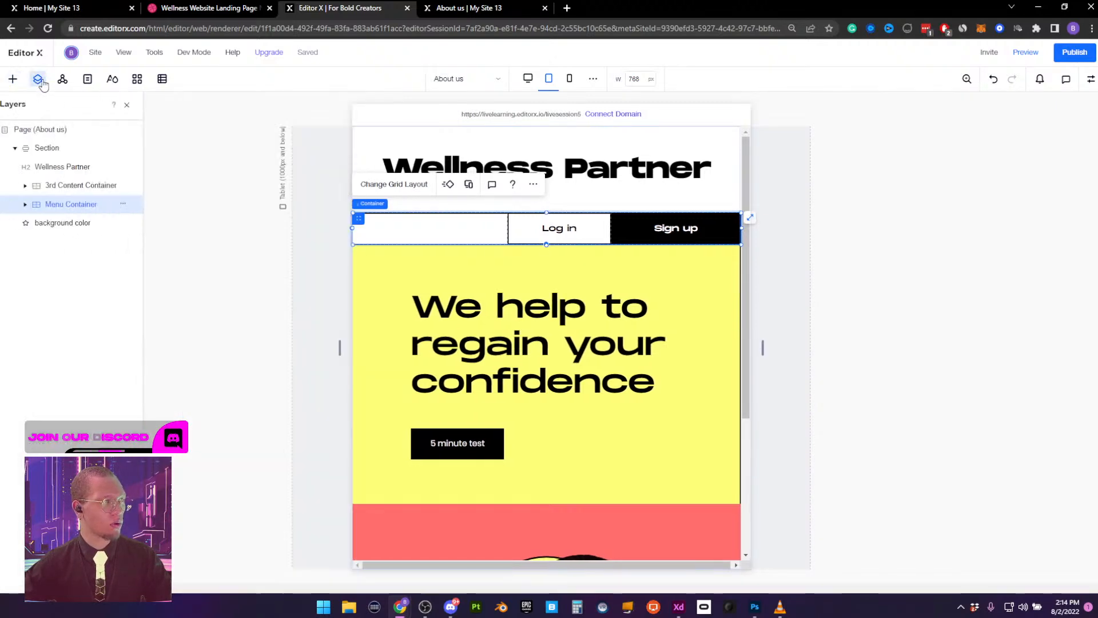
click(18, 83)
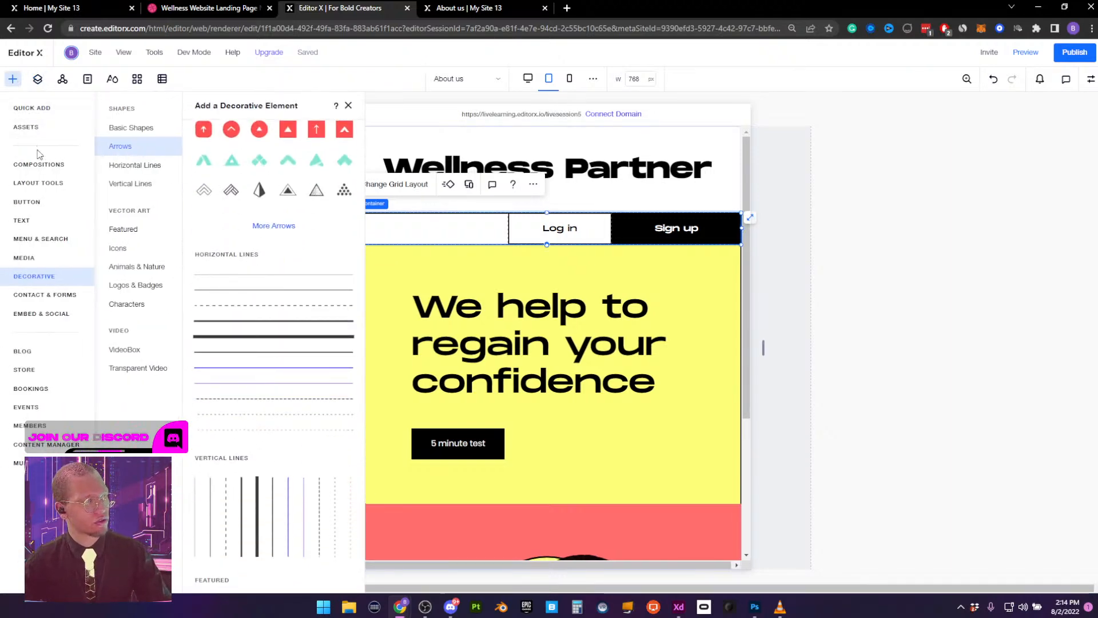
click(35, 242)
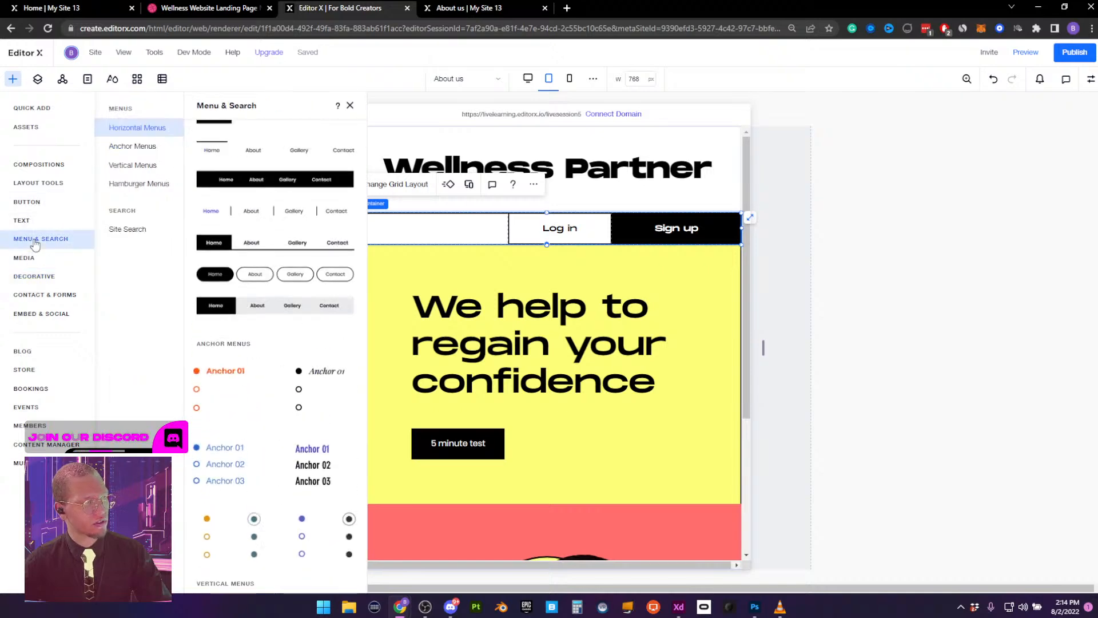
scroll(252, 274, down, 5)
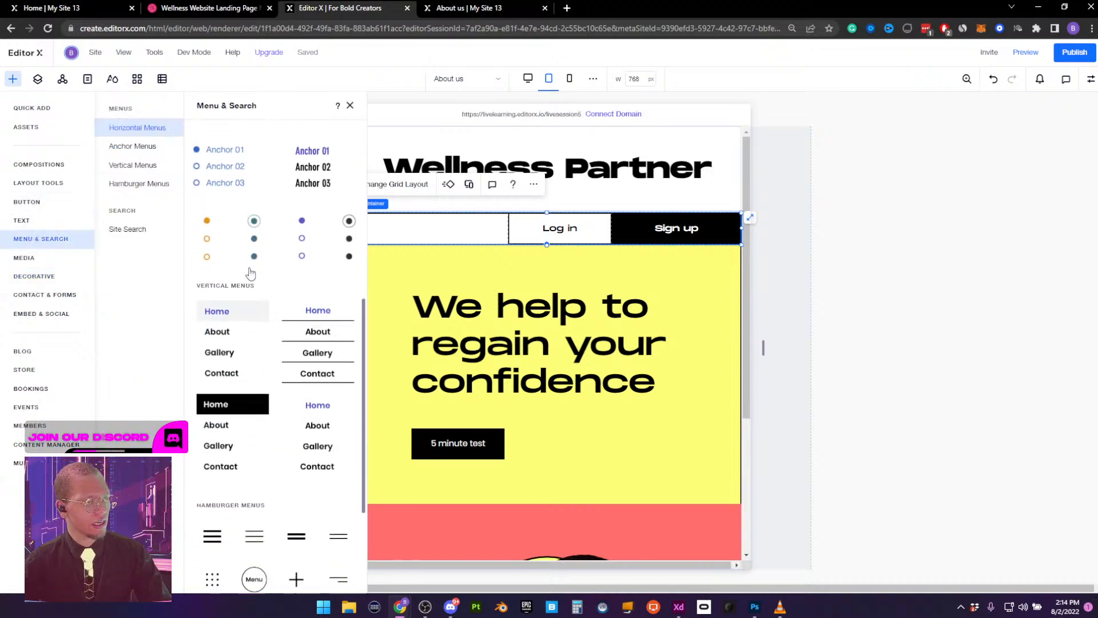
scroll(252, 278, down, 3)
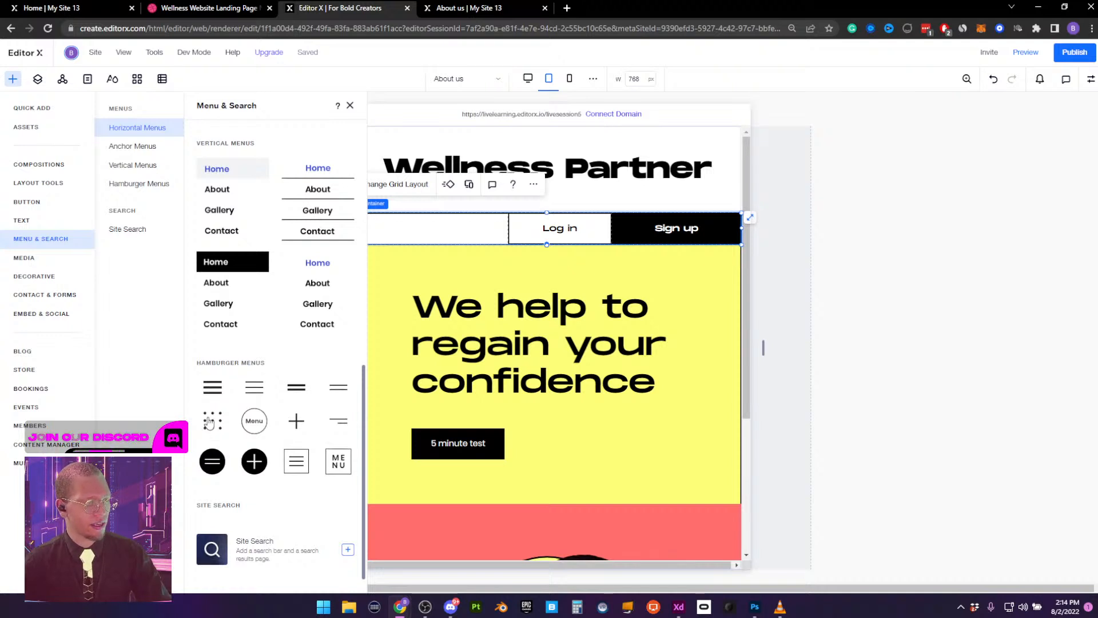
drag(254, 423, 417, 228)
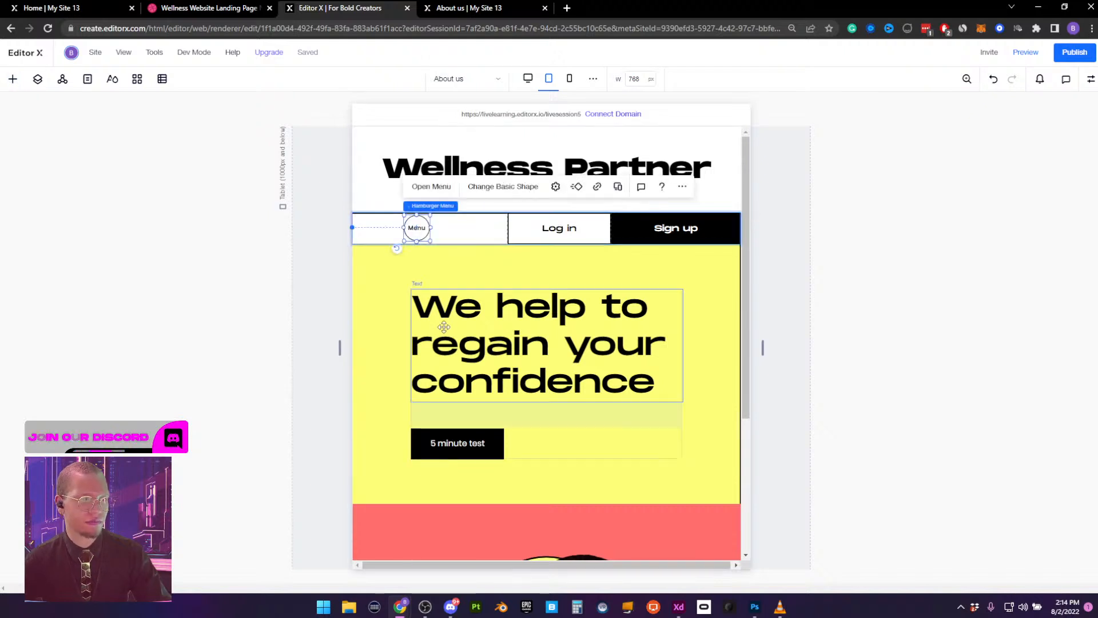
Place the menu container in grid row 1 of the hero section and the Wellness Partner title in row 2
click(538, 229)
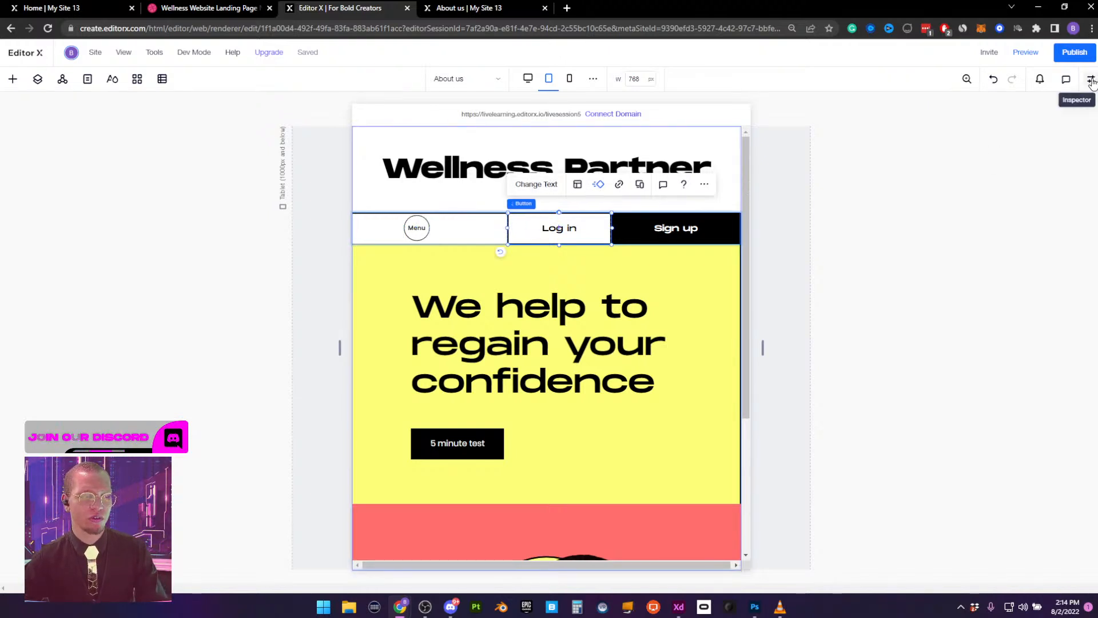
click(380, 226)
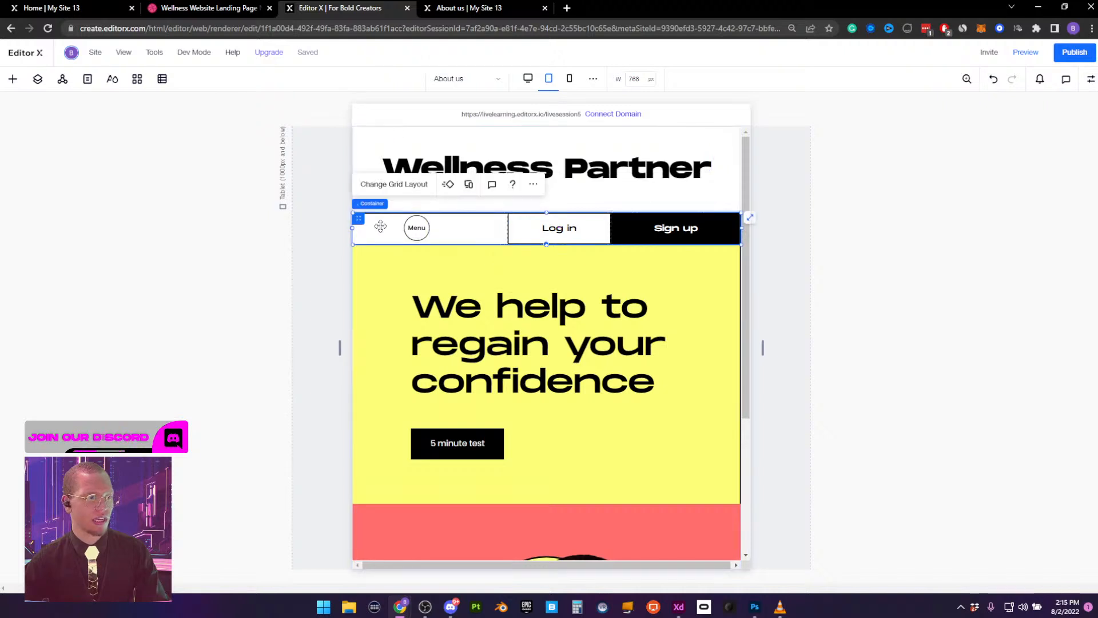
click(1091, 81)
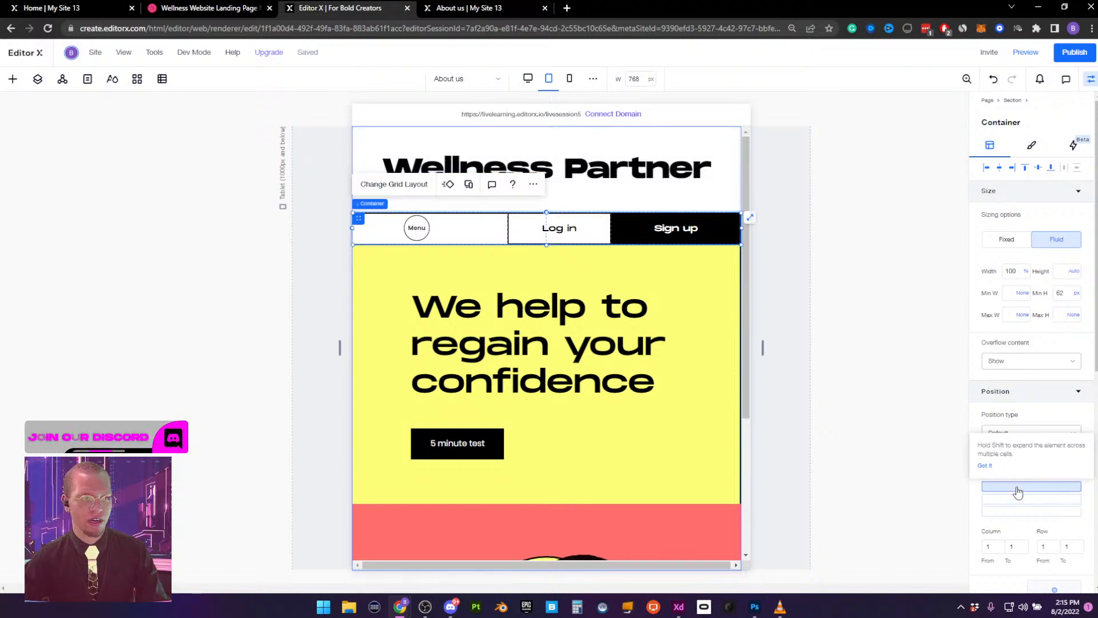
click(1017, 487)
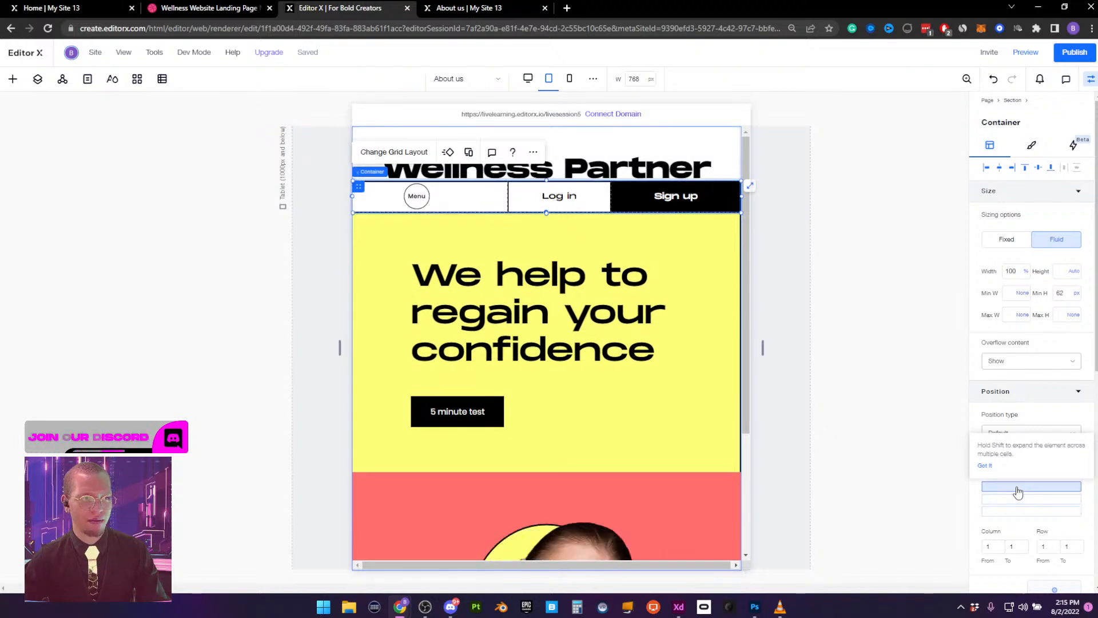
click(634, 168)
click(1011, 456)
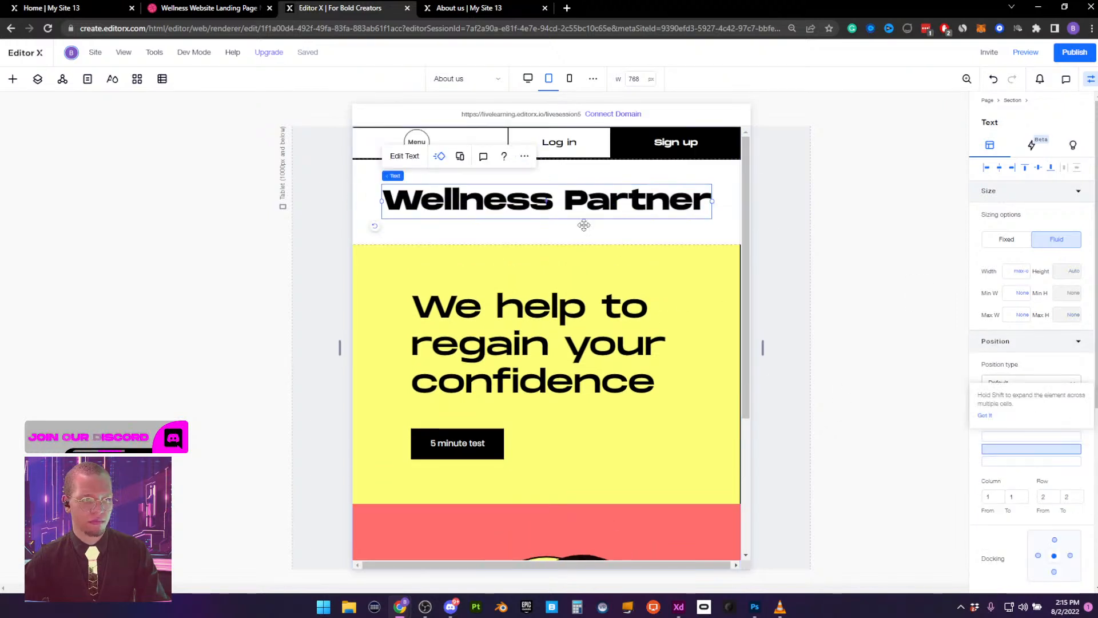
Move the Wellness Partner title to grid row 1, overlapping the menu container, and return it to row 2
click(623, 293)
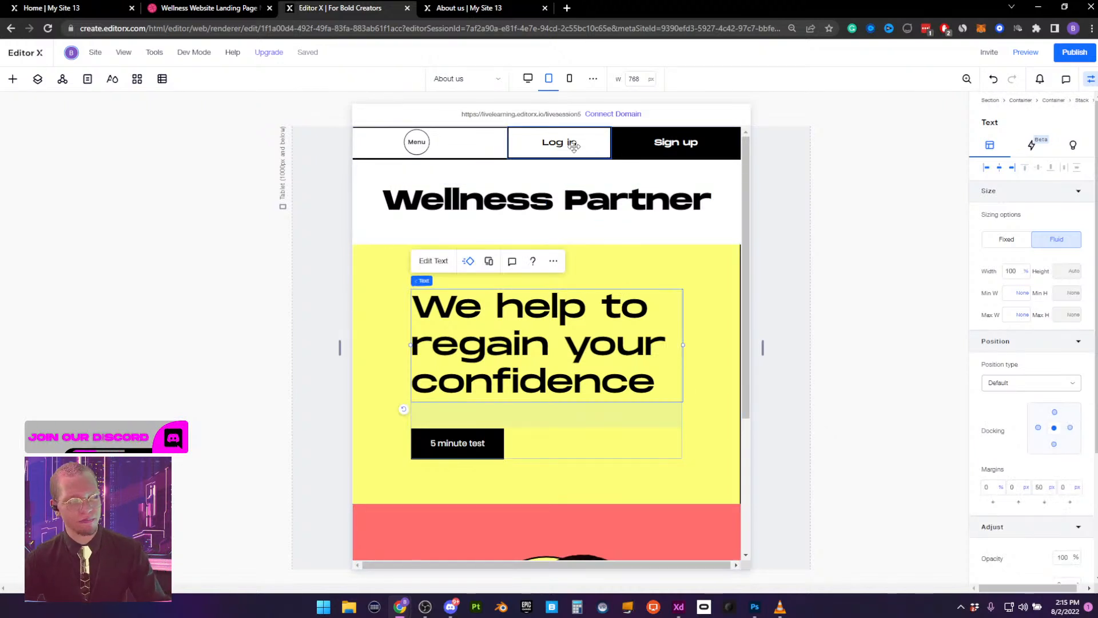
click(471, 192)
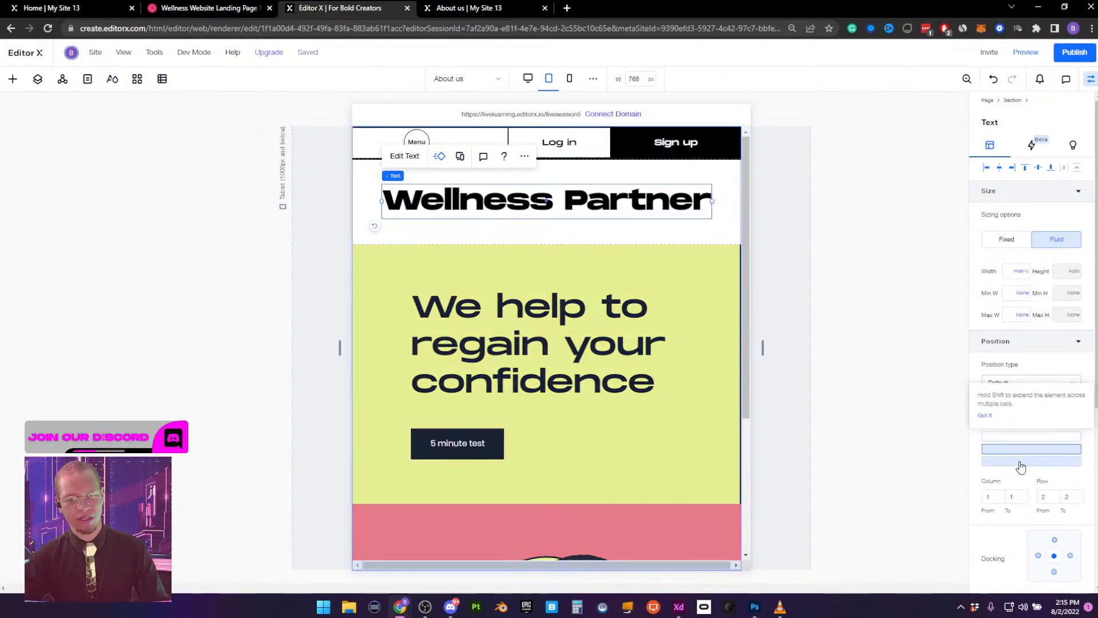
click(1018, 437)
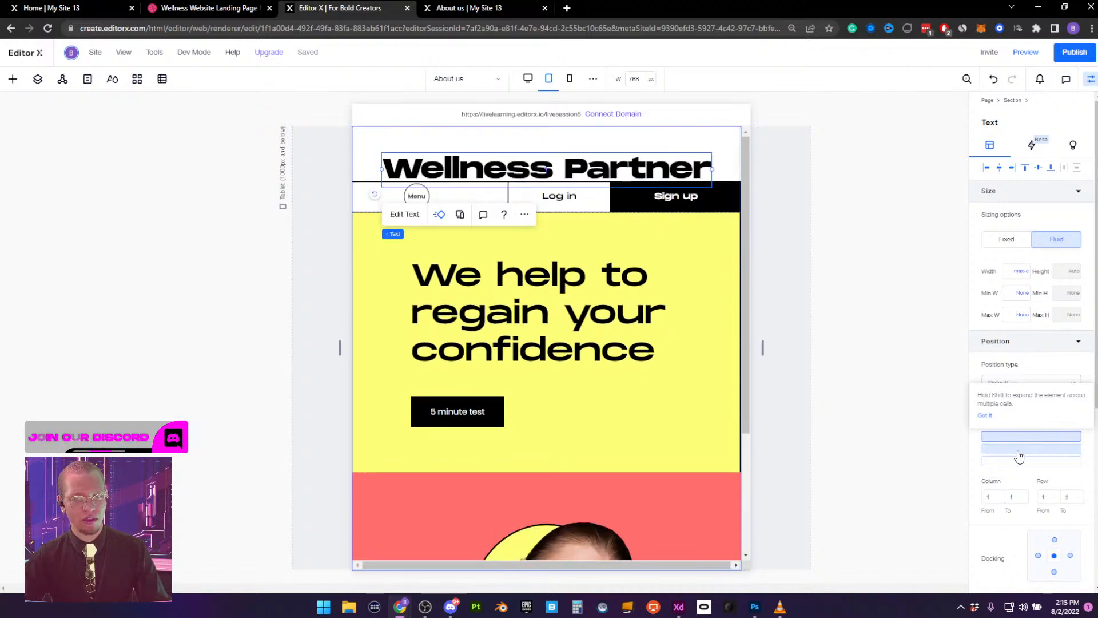
click(1019, 456)
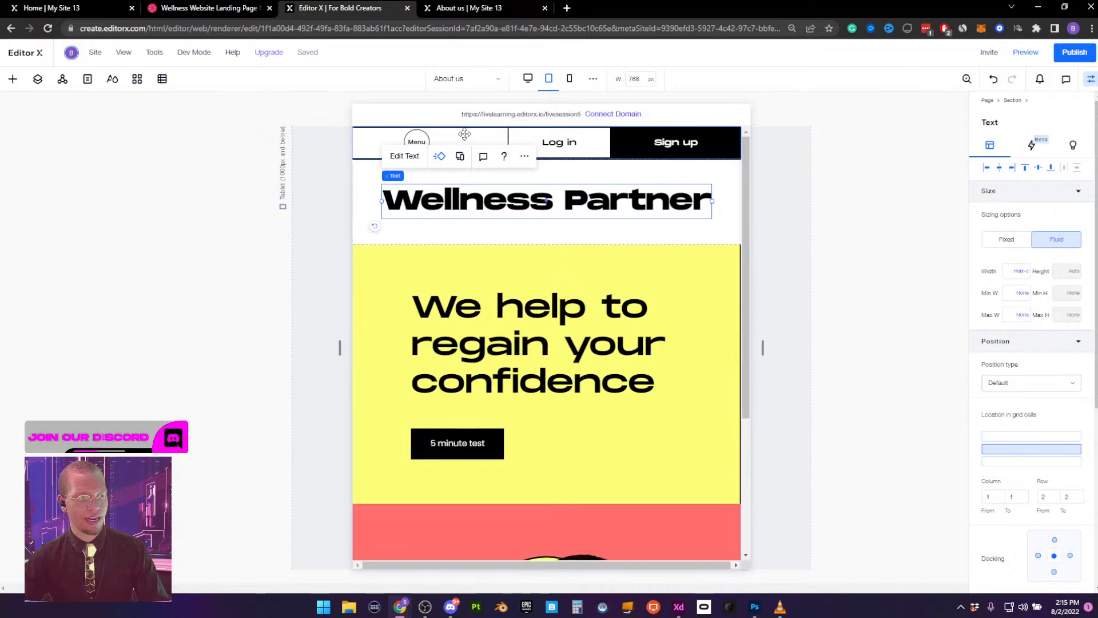
Move the menu container to grid row 2 and return it to row 1
click(518, 138)
mouse_move(369, 214)
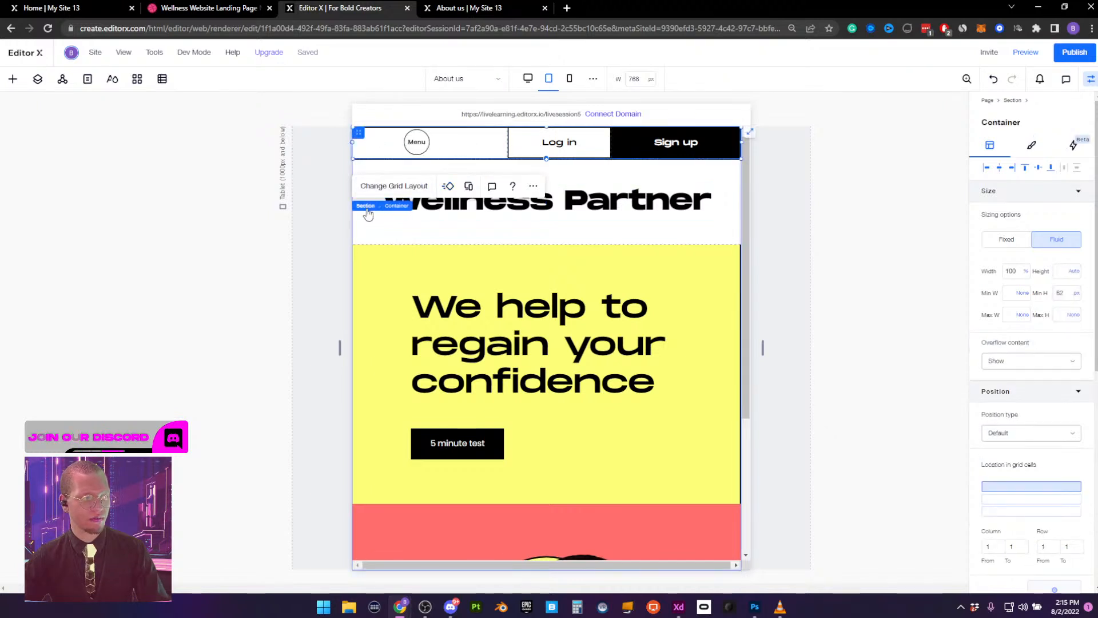
click(1028, 502)
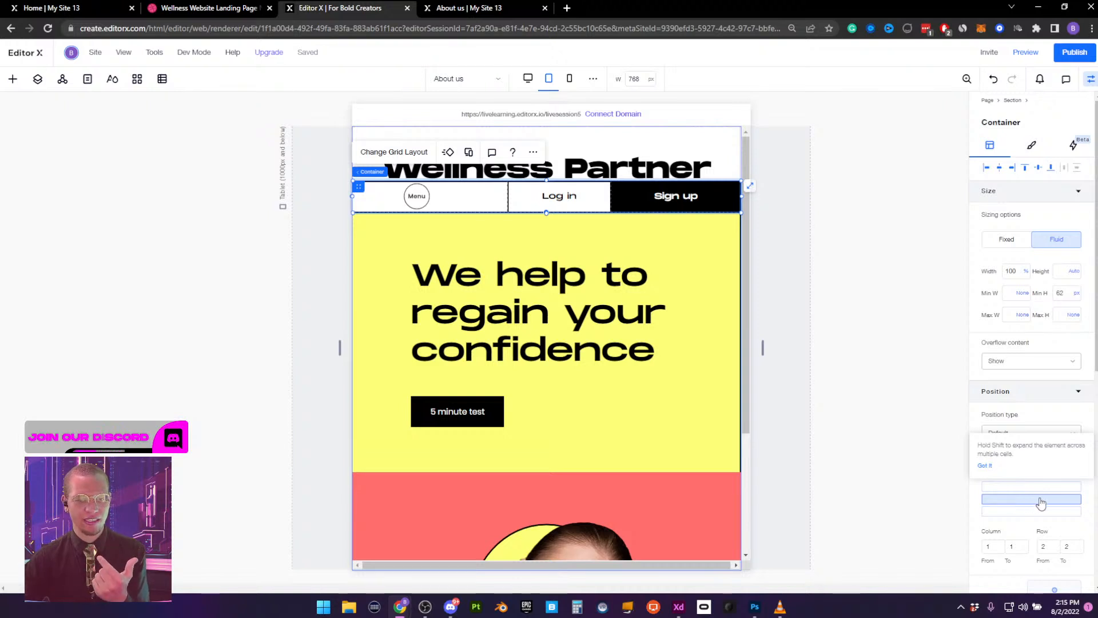
click(1034, 487)
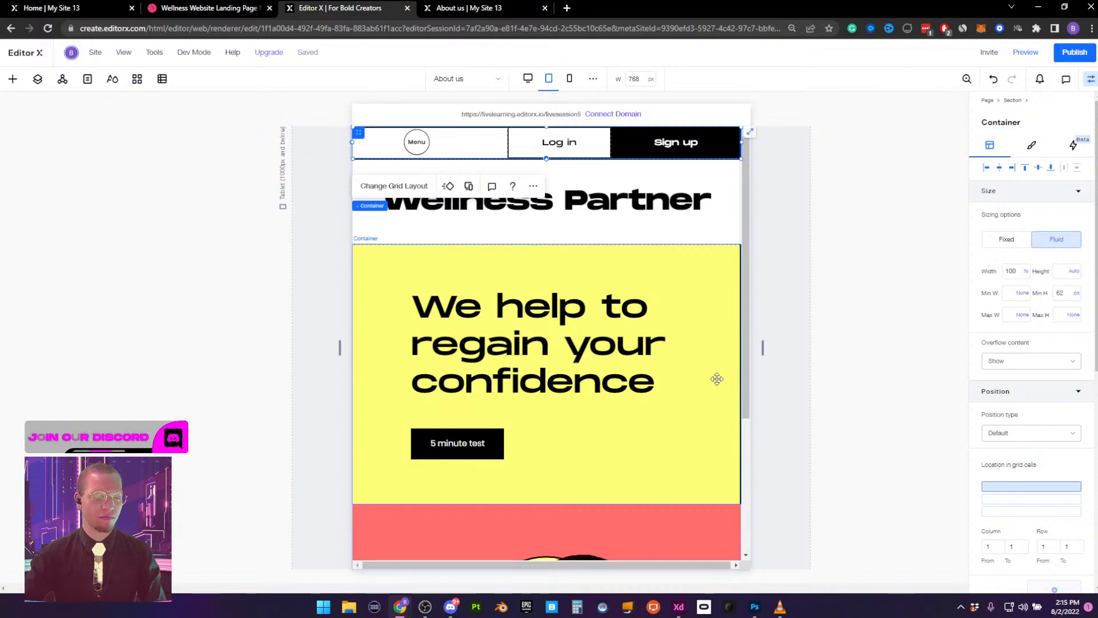
Undo the row swap of the menu container and the Wellness Partner title
key(ctrl+z)
key(ctrl+shift+z)
key(ctrl+z)
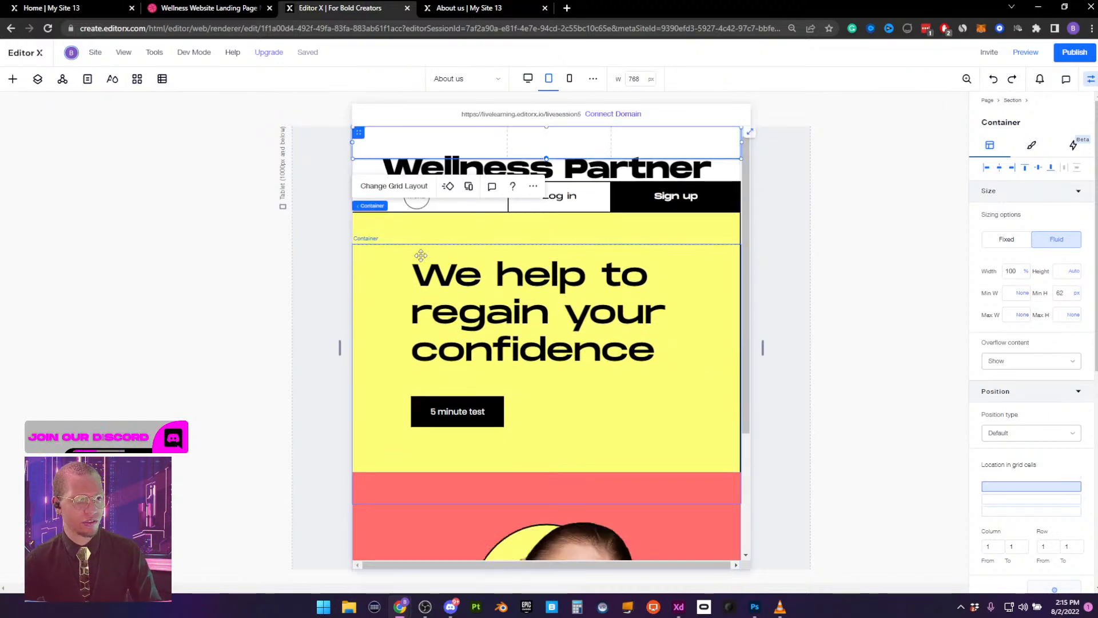
key(ctrl+shift+z)
key(ctrl+z)
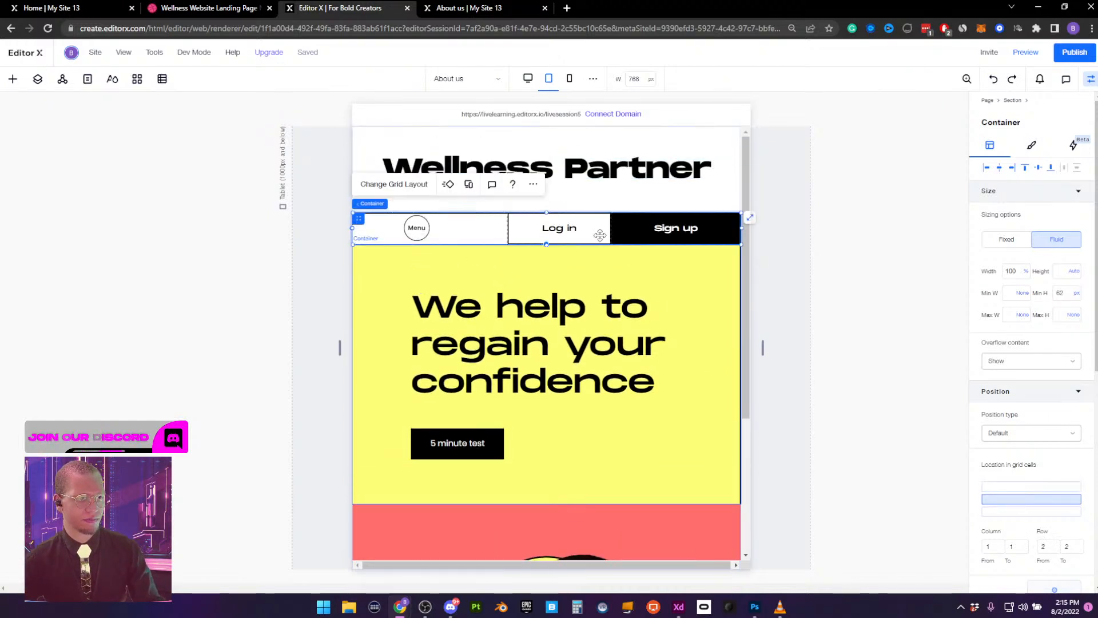
Review the hamburger menu styles available among the site's menu elements
click(654, 231)
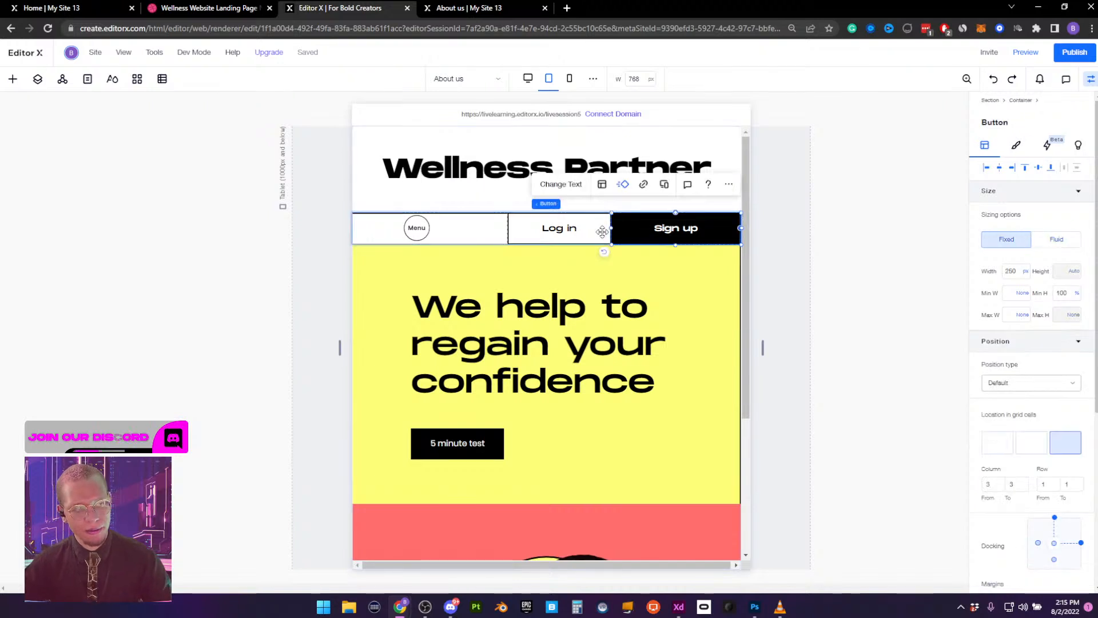
click(416, 229)
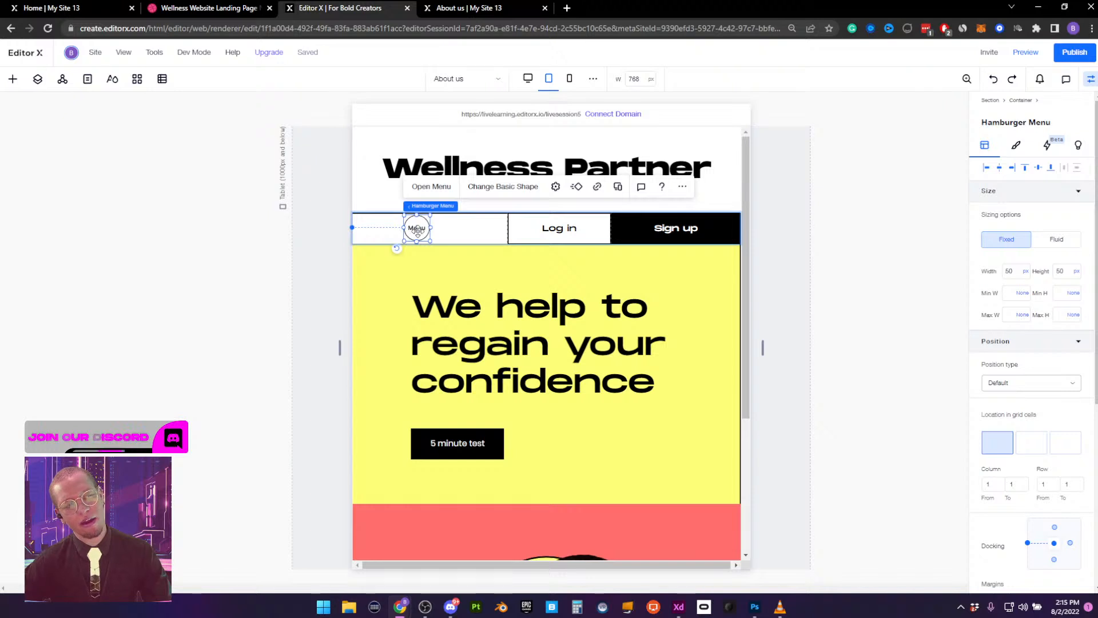
click(12, 79)
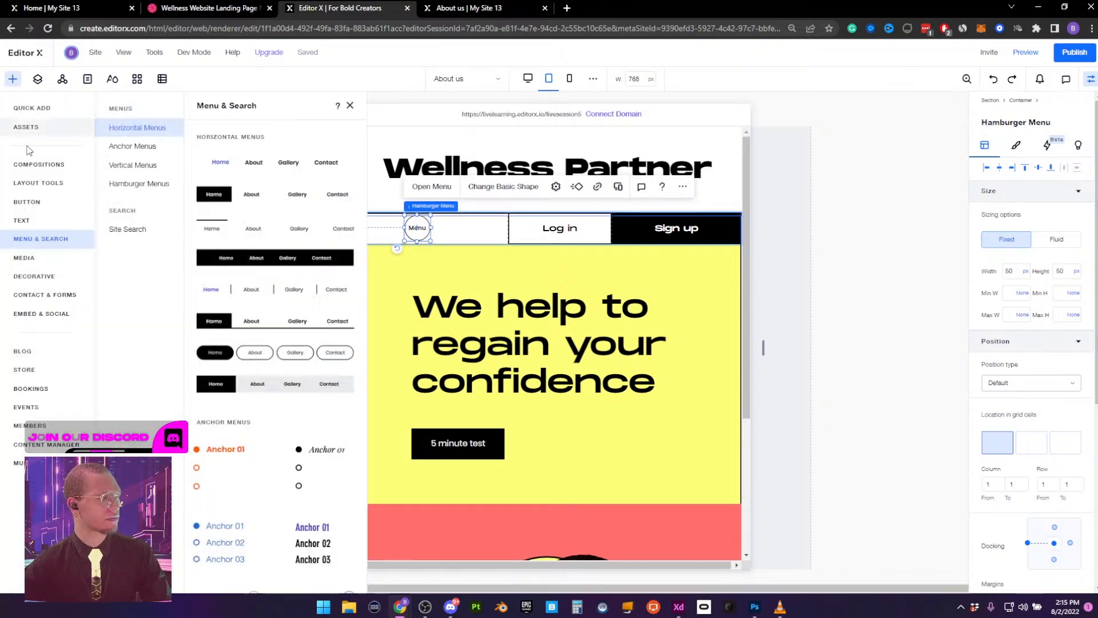
scroll(254, 291, down, 5)
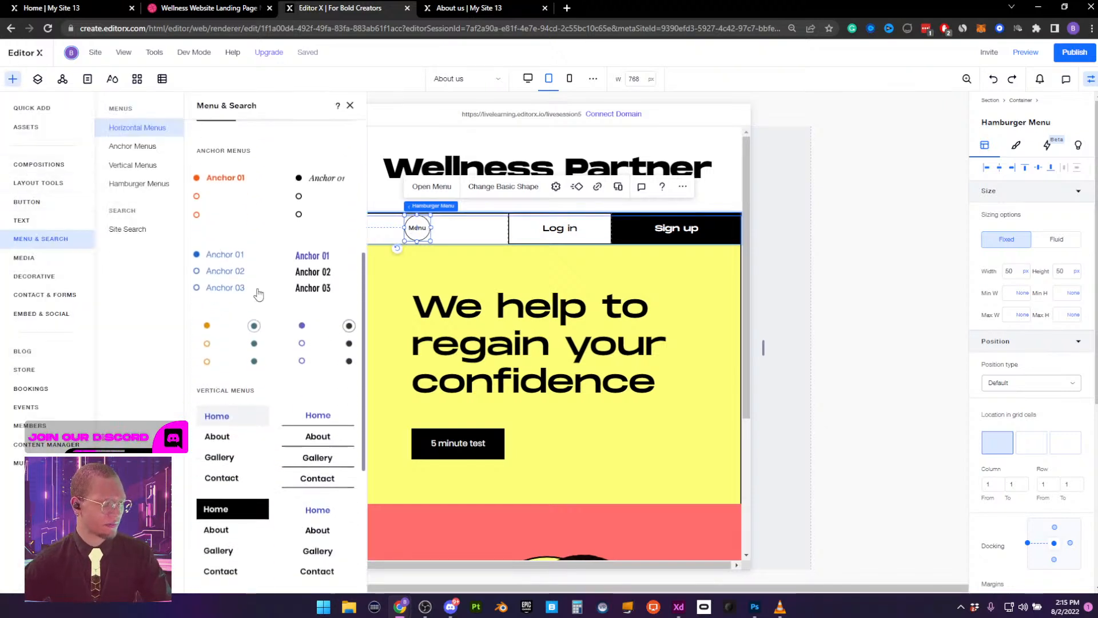
scroll(262, 293, down, 4)
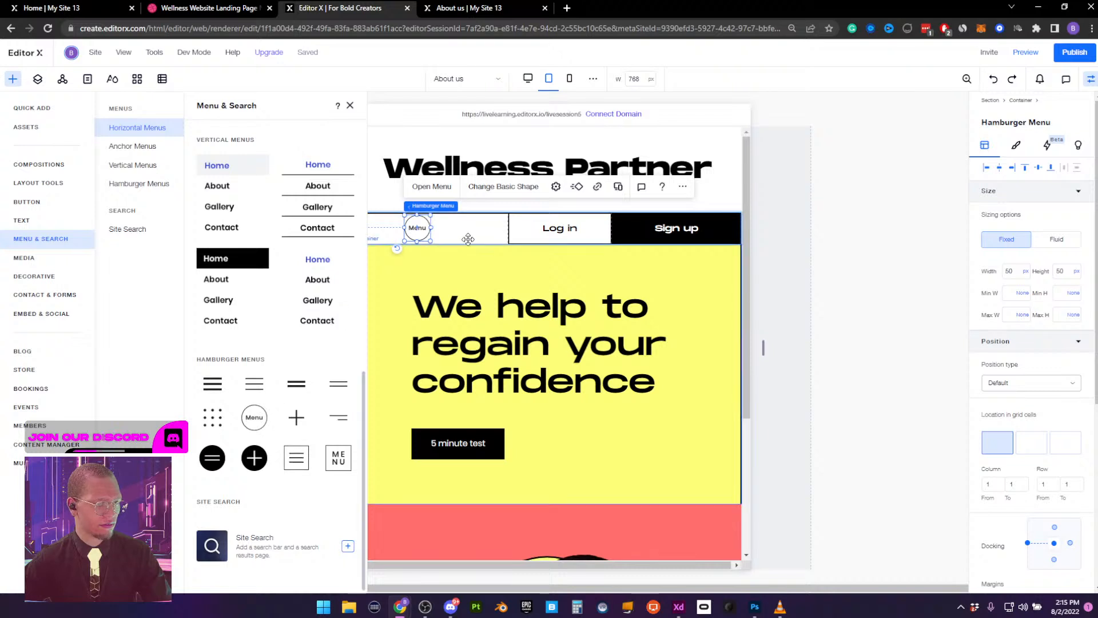
click(350, 105)
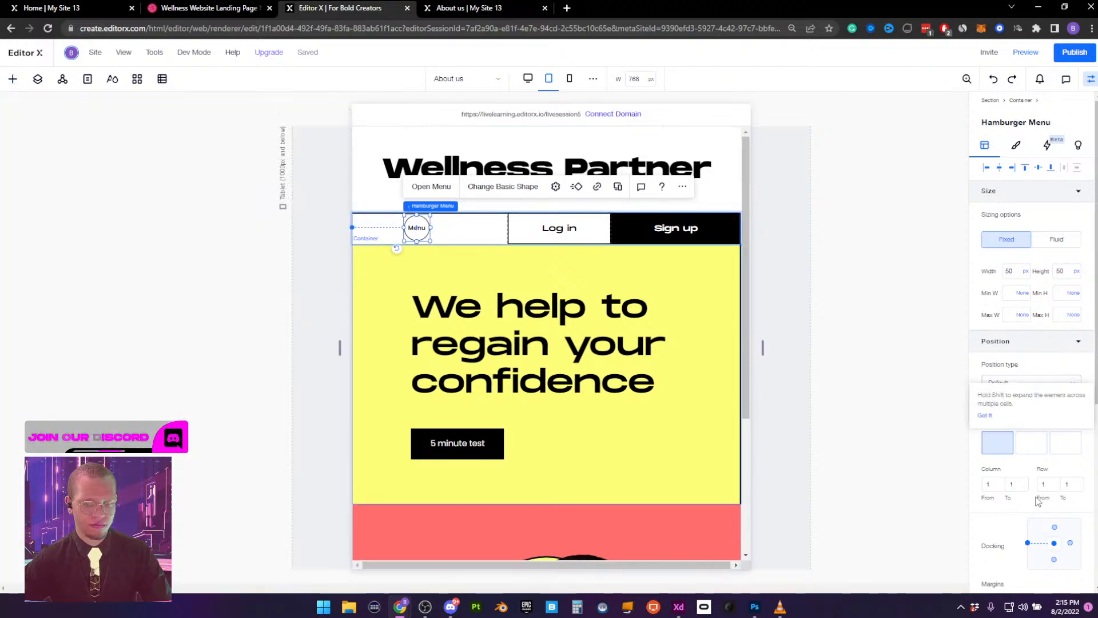
Reorder the menu container's grid cells with Log in in column 1, Sign up in column 2 and the hamburger menu in column 3
click(1064, 451)
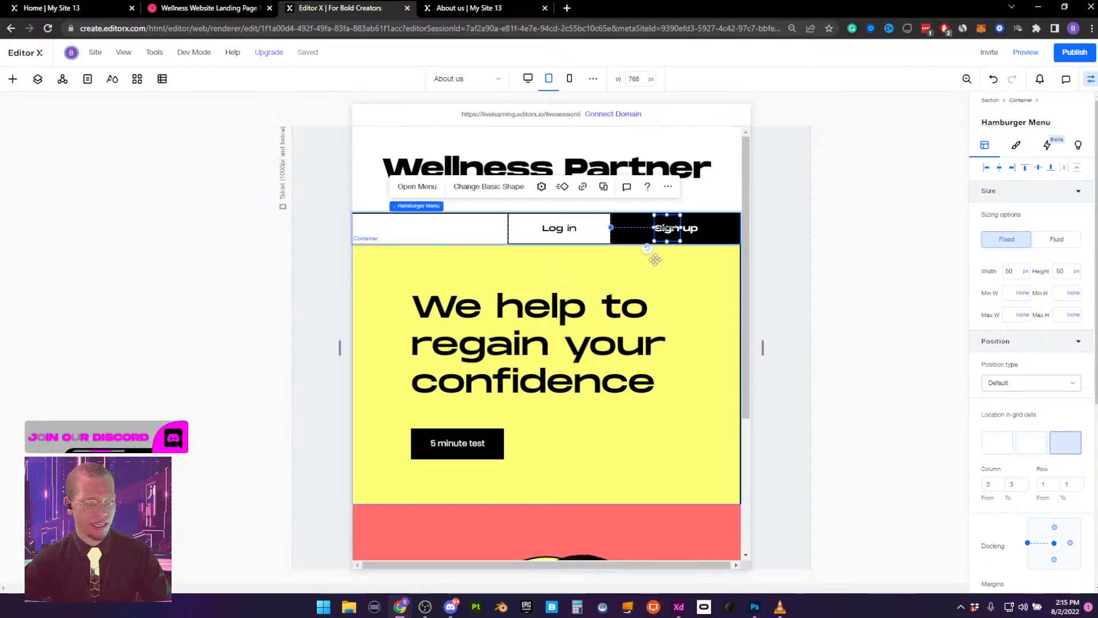
click(562, 232)
click(997, 443)
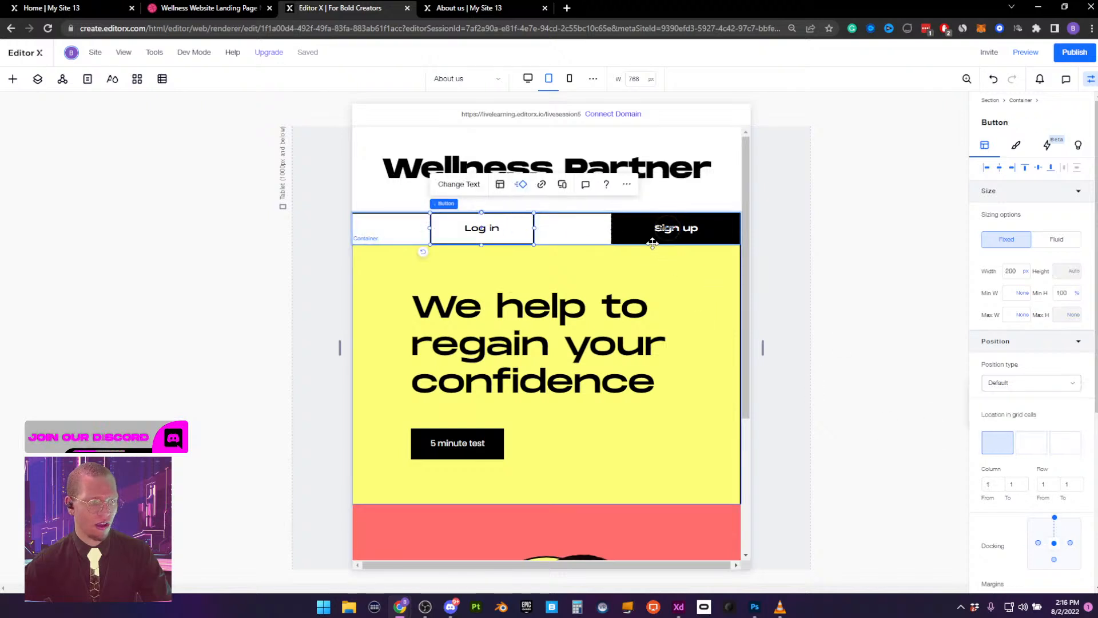
click(630, 227)
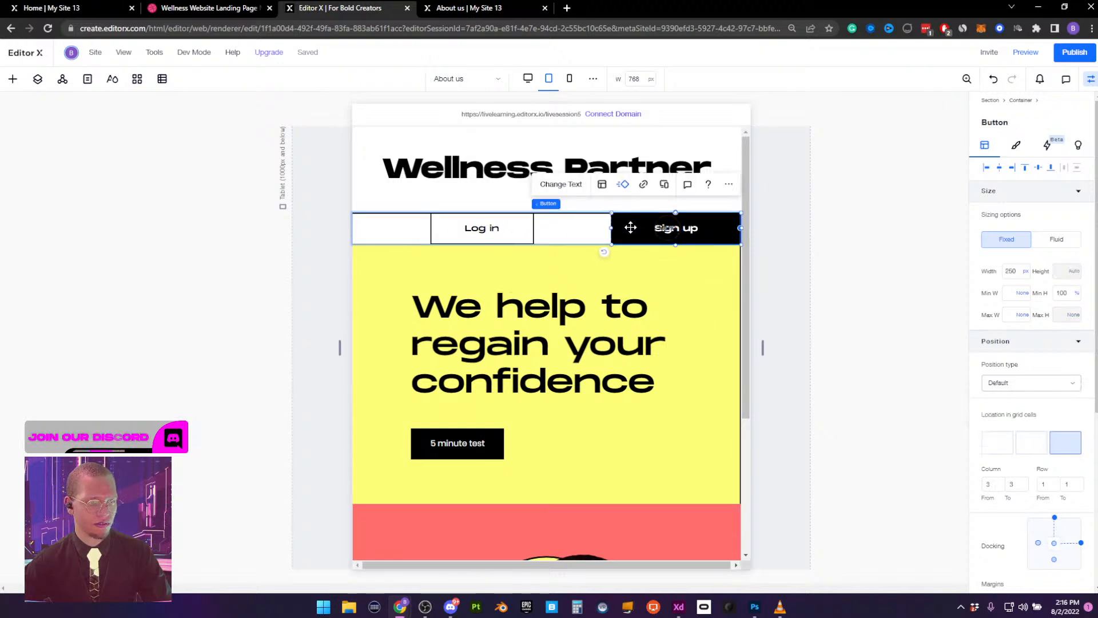
click(1032, 443)
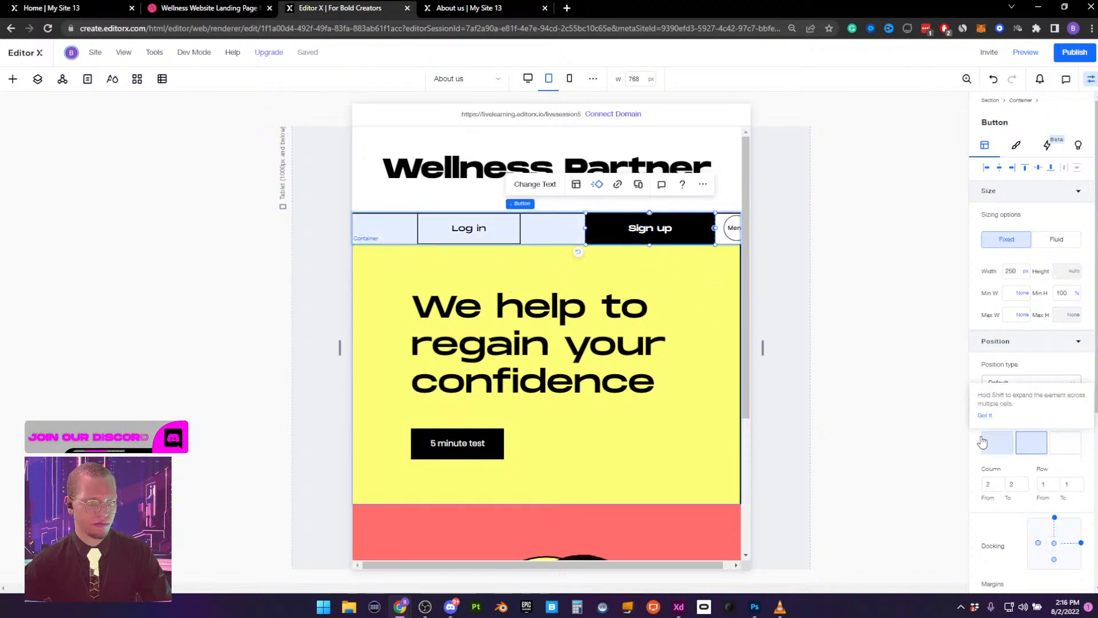
Set the first column of the grid in the container holding Log in and Sign up to Max Content width
click(535, 228)
click(394, 184)
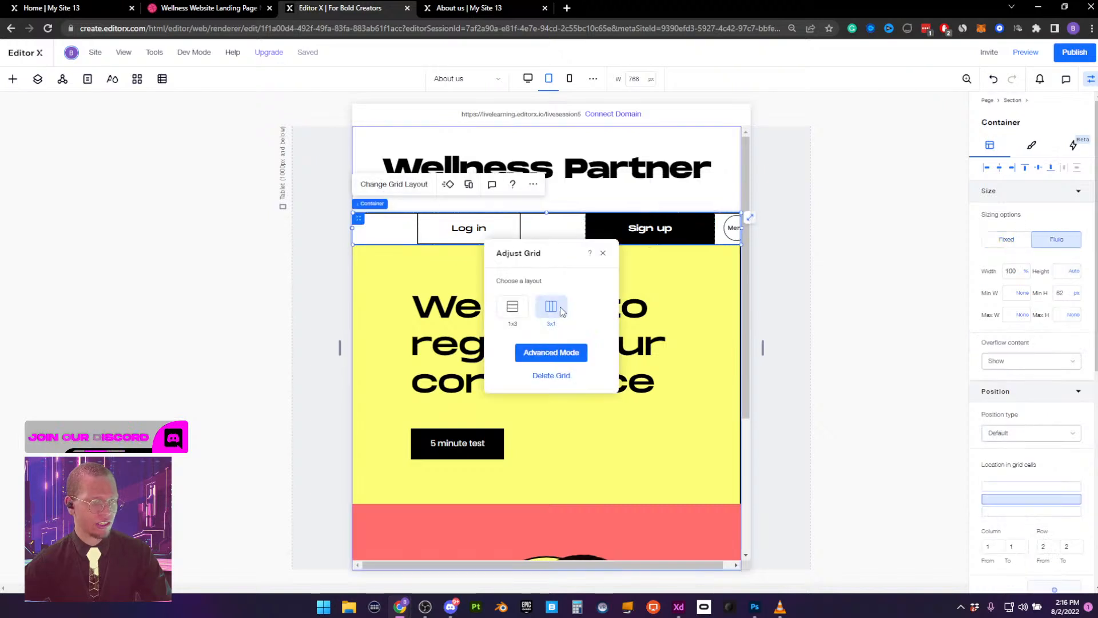
click(552, 353)
click(473, 199)
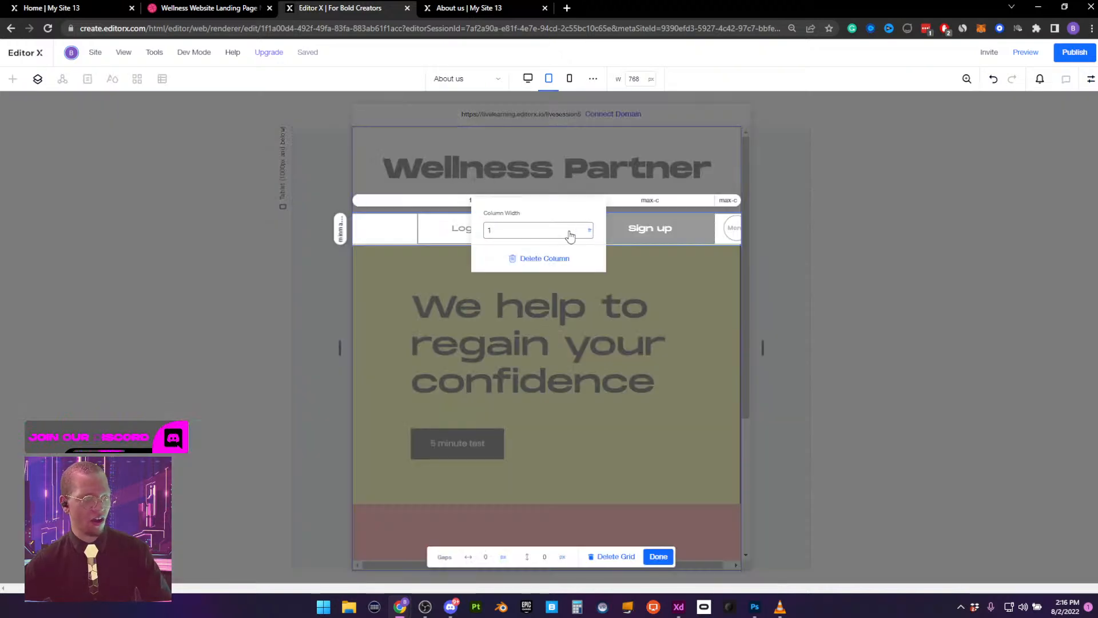
click(588, 229)
click(622, 380)
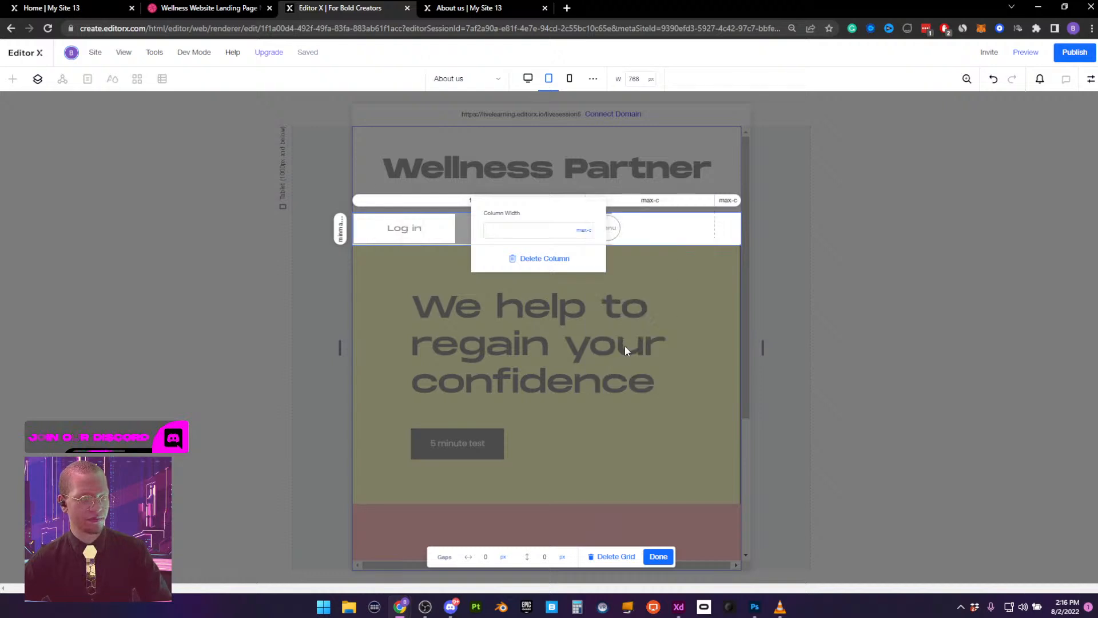
click(657, 560)
click(657, 556)
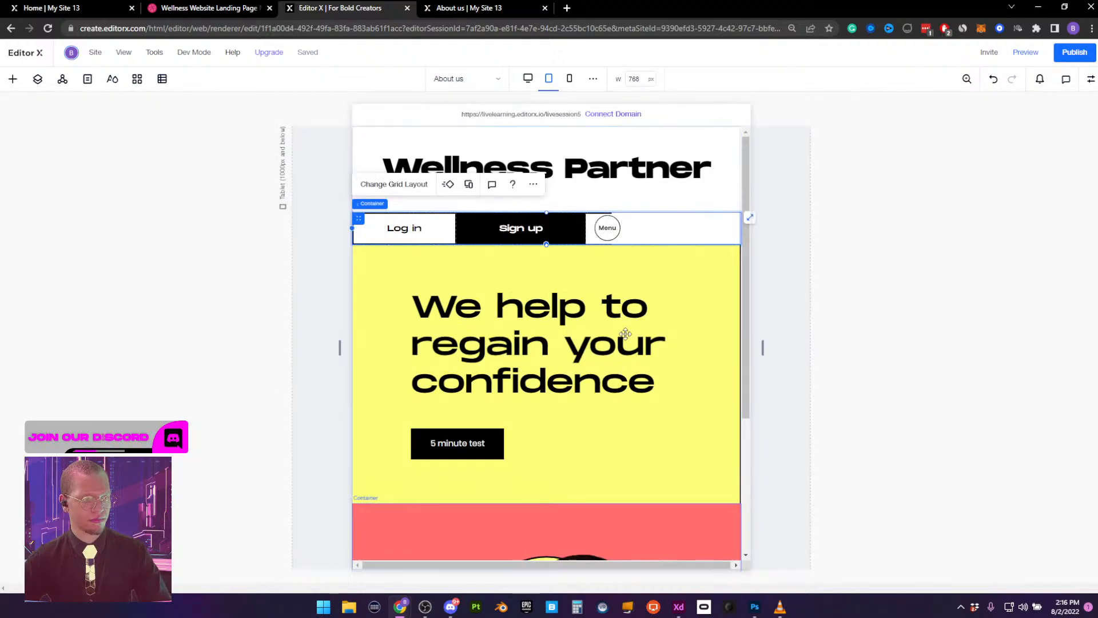
Place the hamburger menu only in the container's third grid cell and align it to the right
click(607, 228)
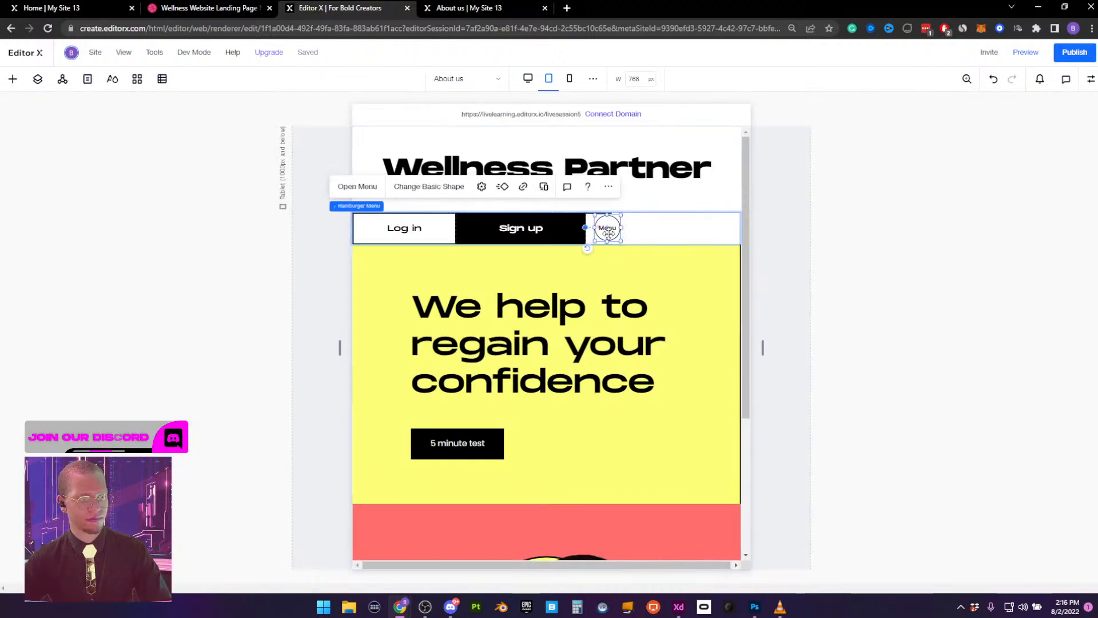
click(1091, 80)
click(1016, 167)
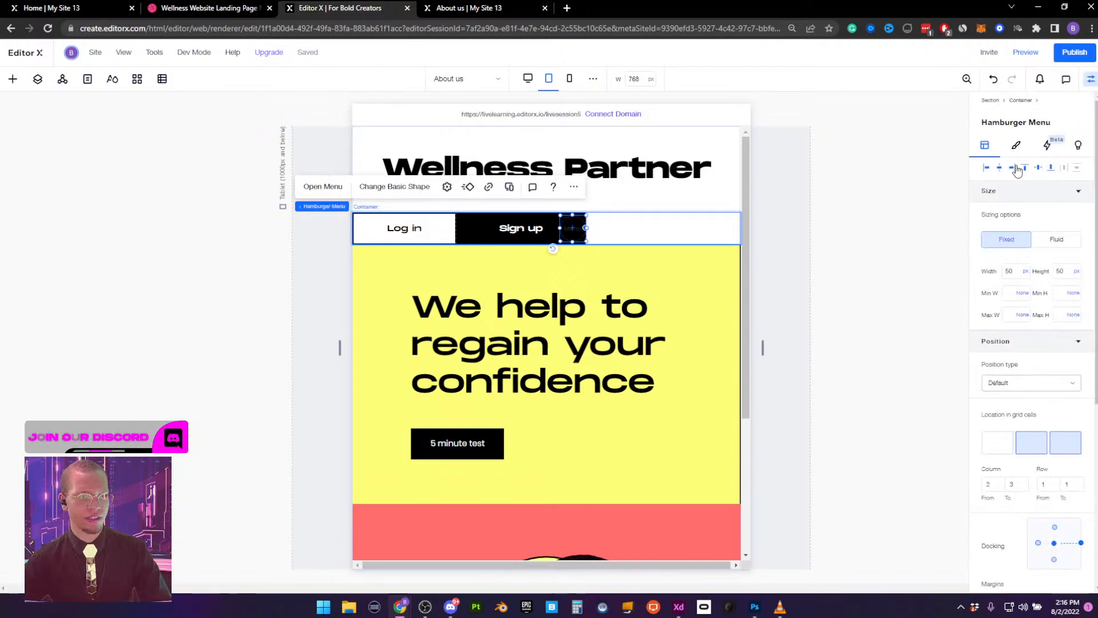
click(1065, 443)
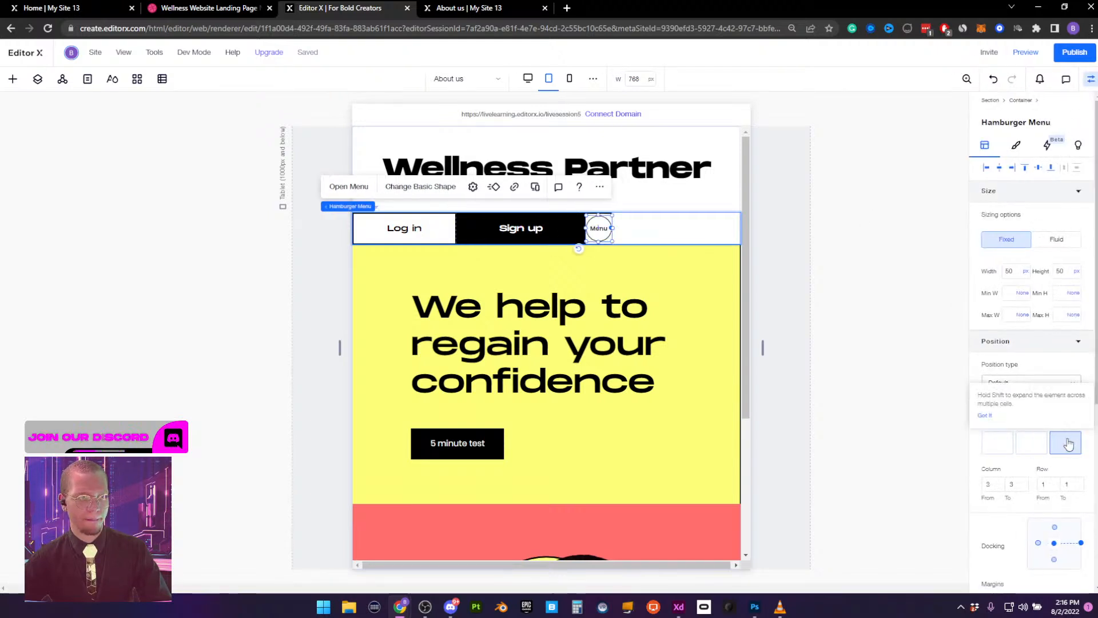
click(1011, 168)
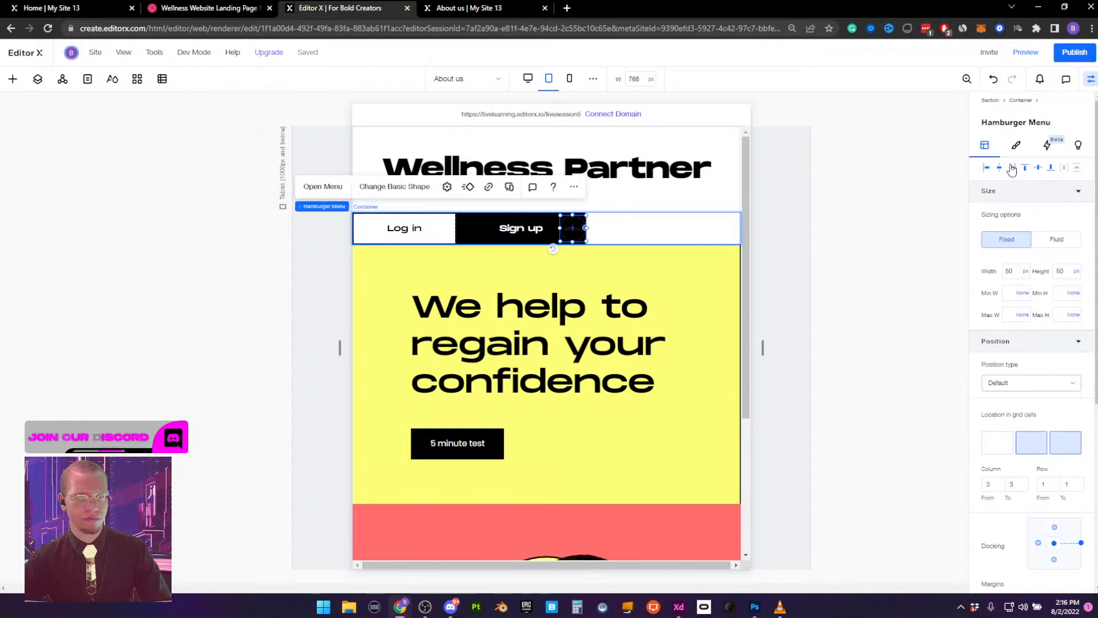
click(1065, 443)
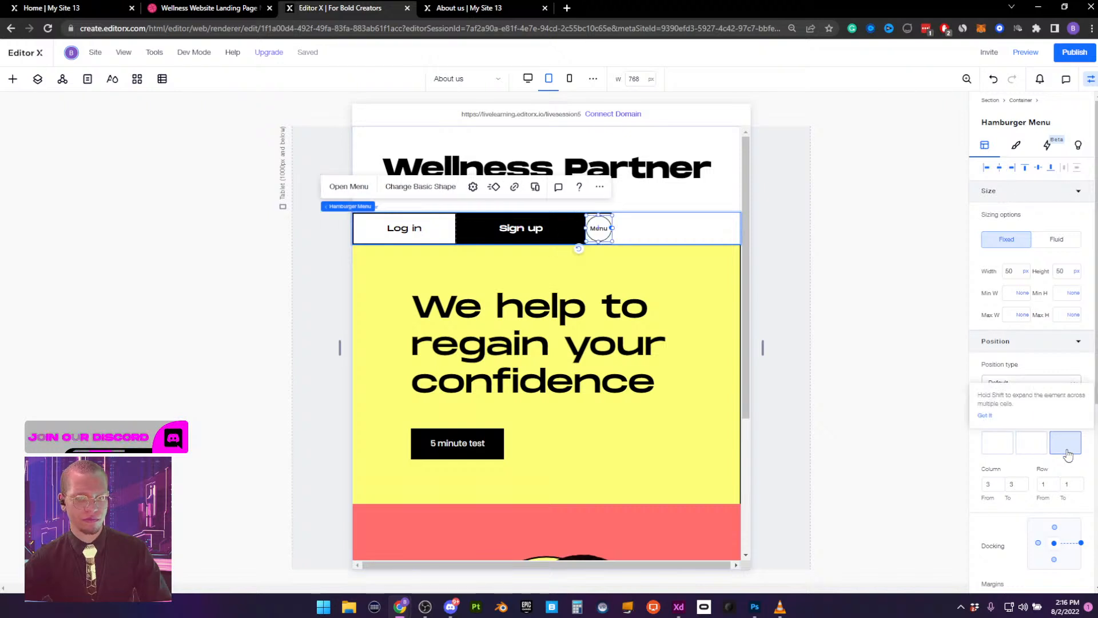
click(1011, 168)
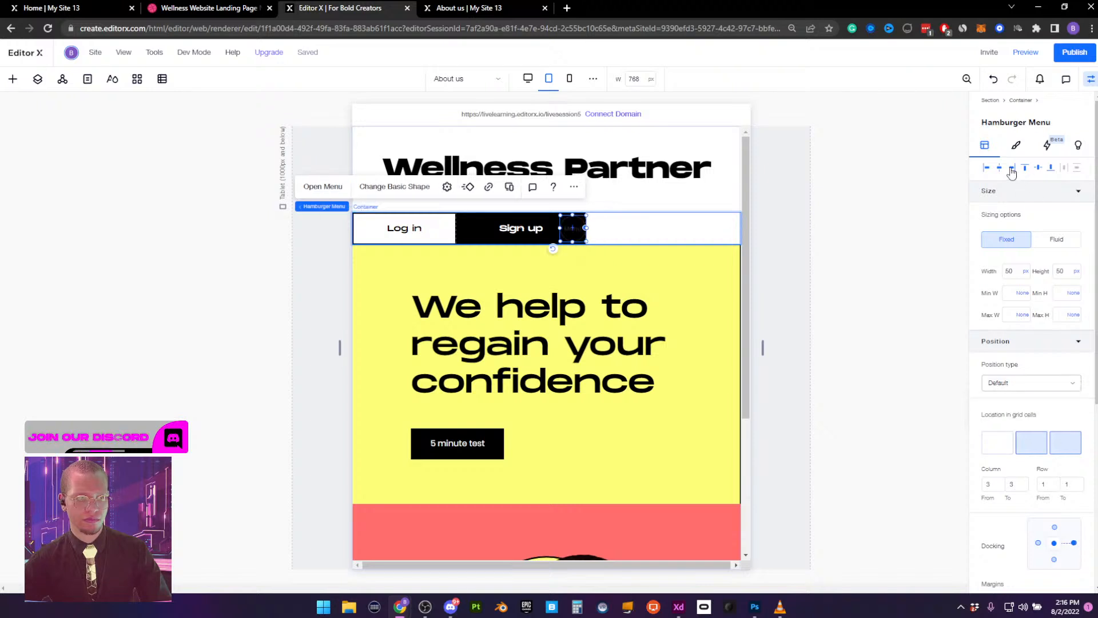
click(1055, 444)
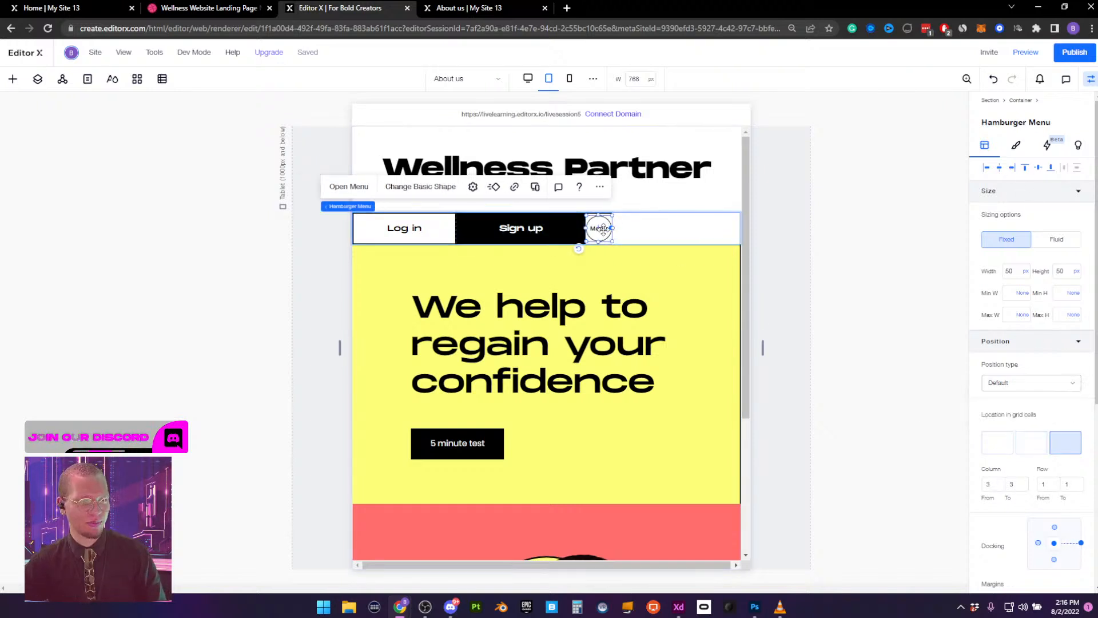
Compare the size, position and docking settings of the hamburger menu and its parent container
mouse_move(407, 210)
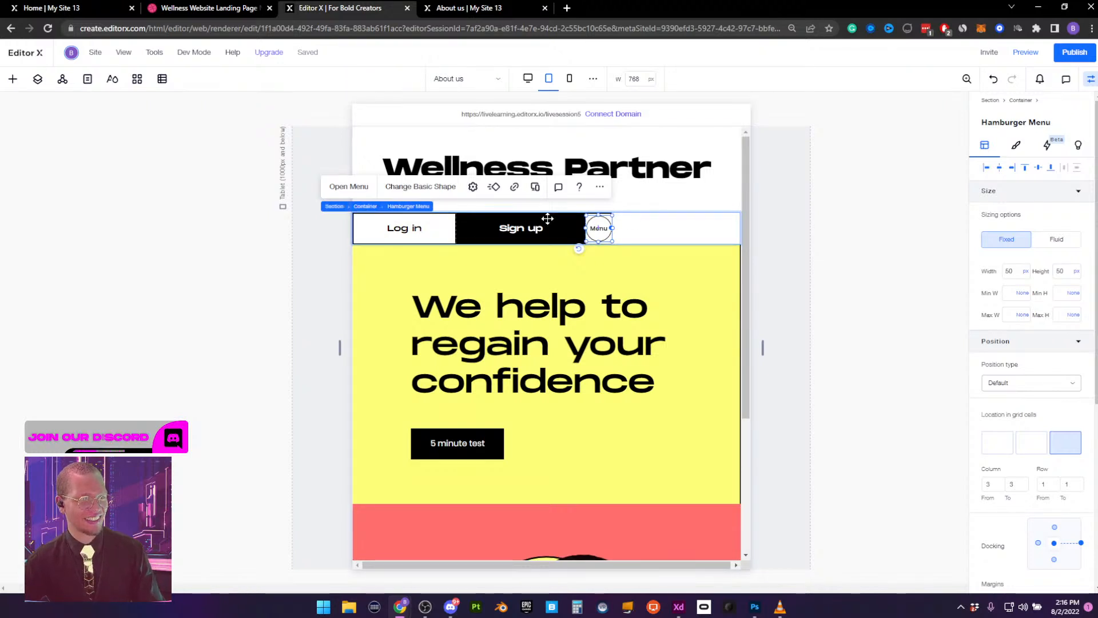
click(658, 232)
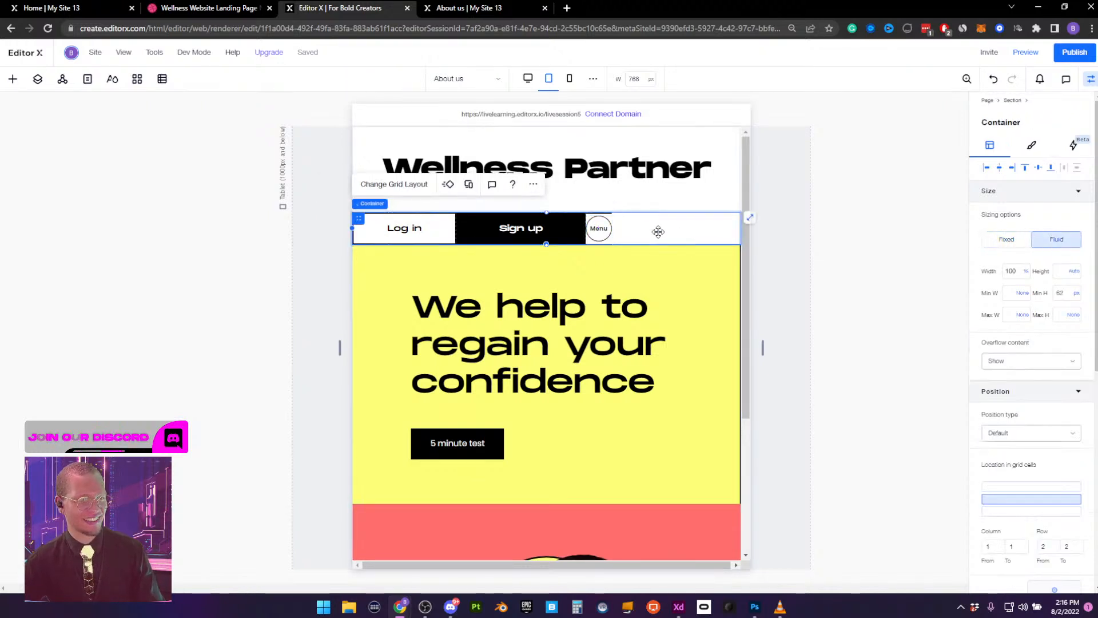
click(601, 233)
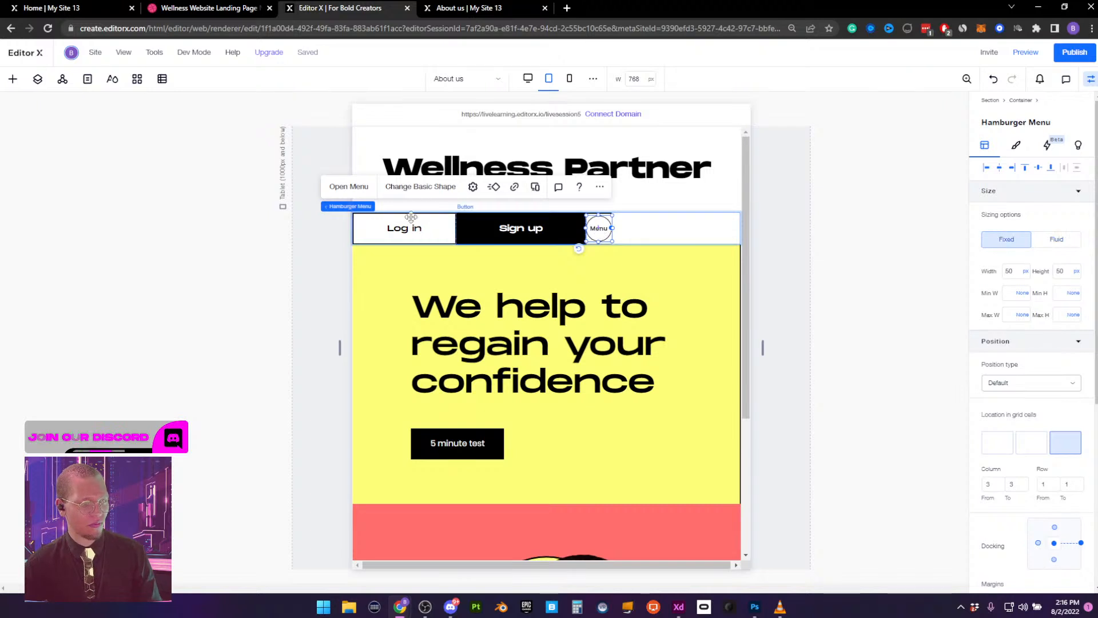
click(365, 207)
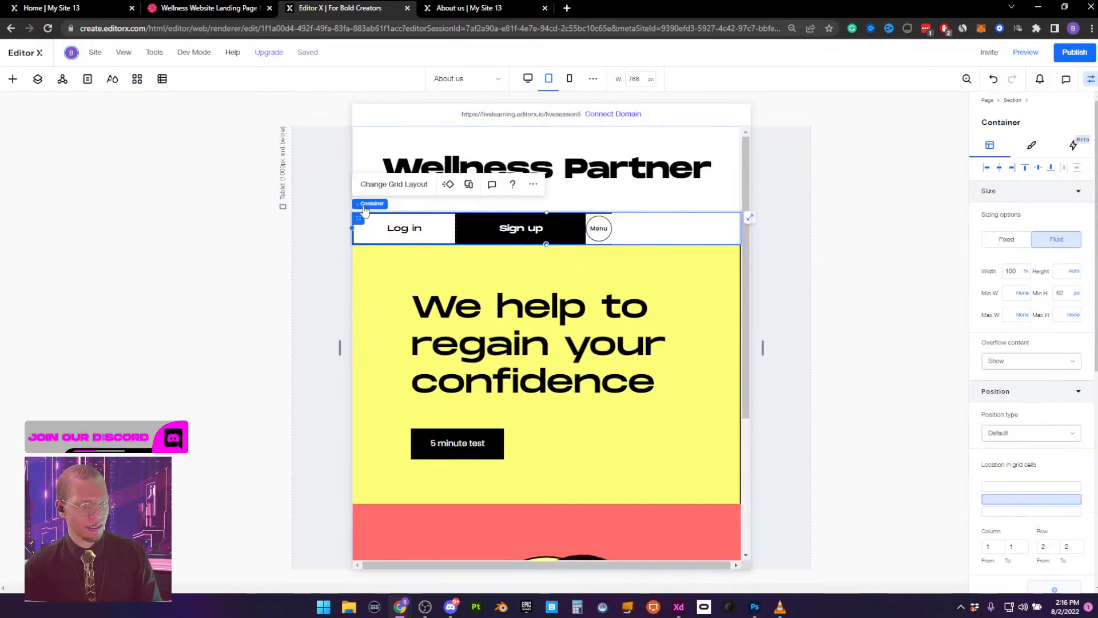
click(600, 230)
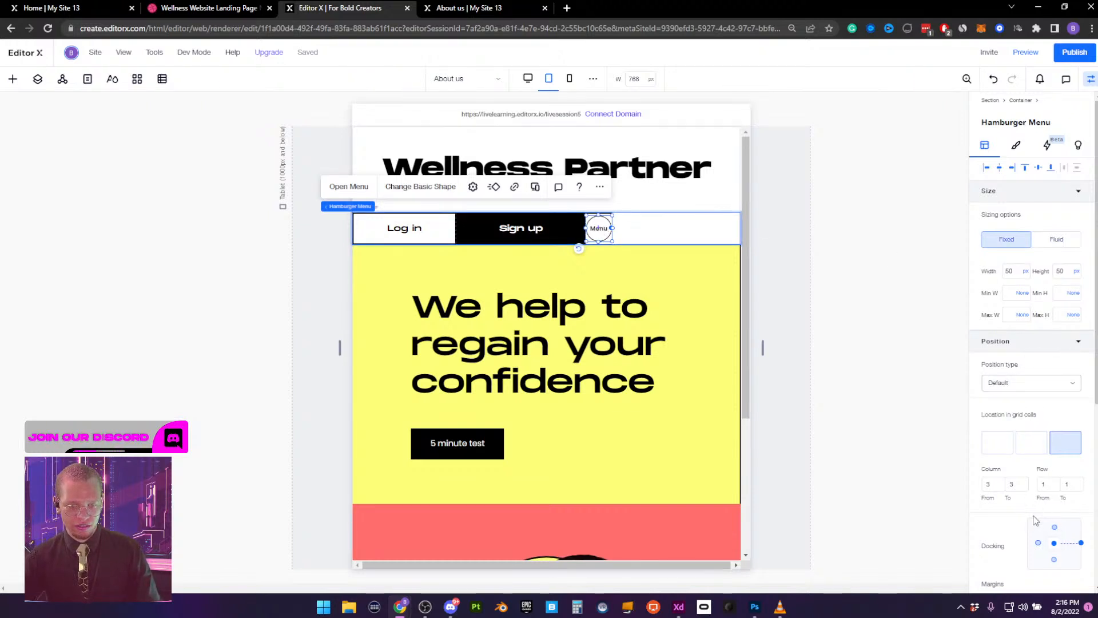
scroll(1029, 518, down, 3)
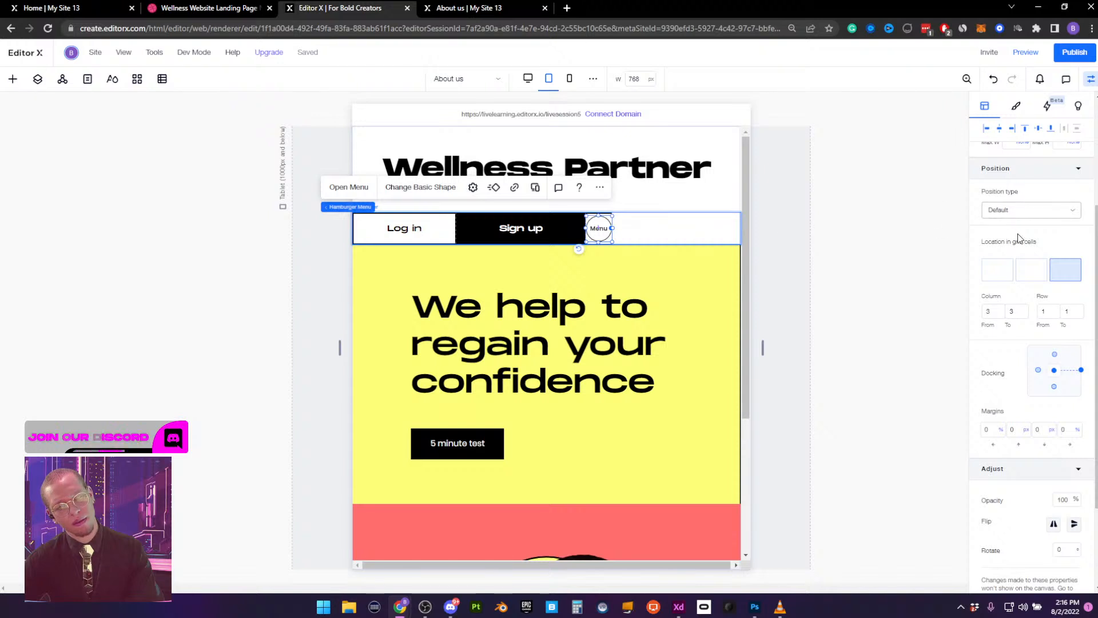
scroll(1015, 209, up, 2)
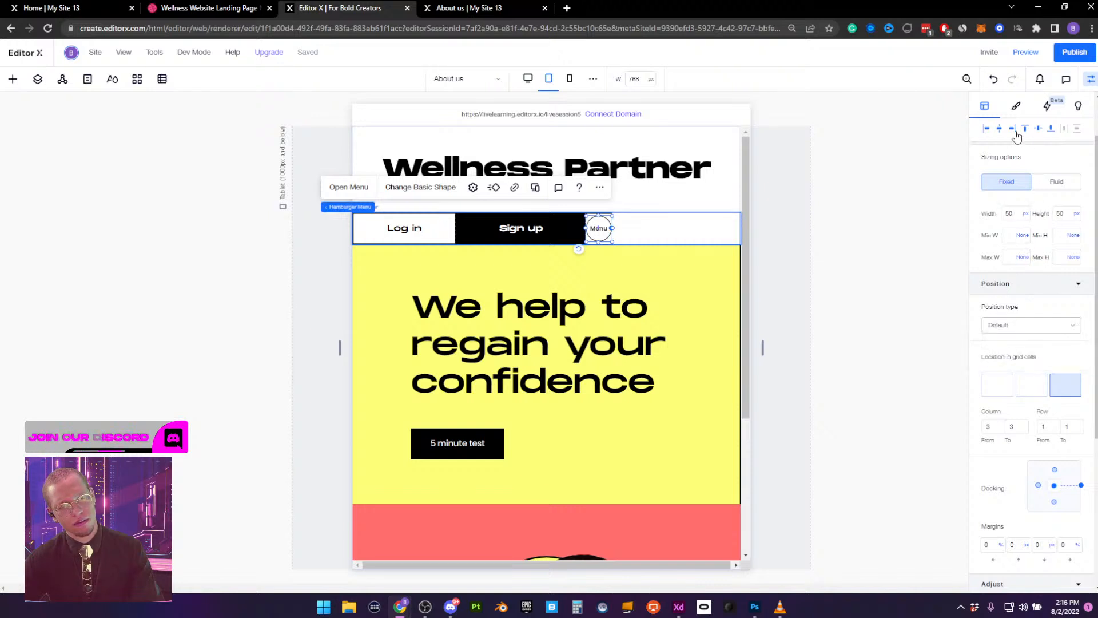
Change the third column of the navigation container's grid to a width of 1 fr
mouse_move(369, 209)
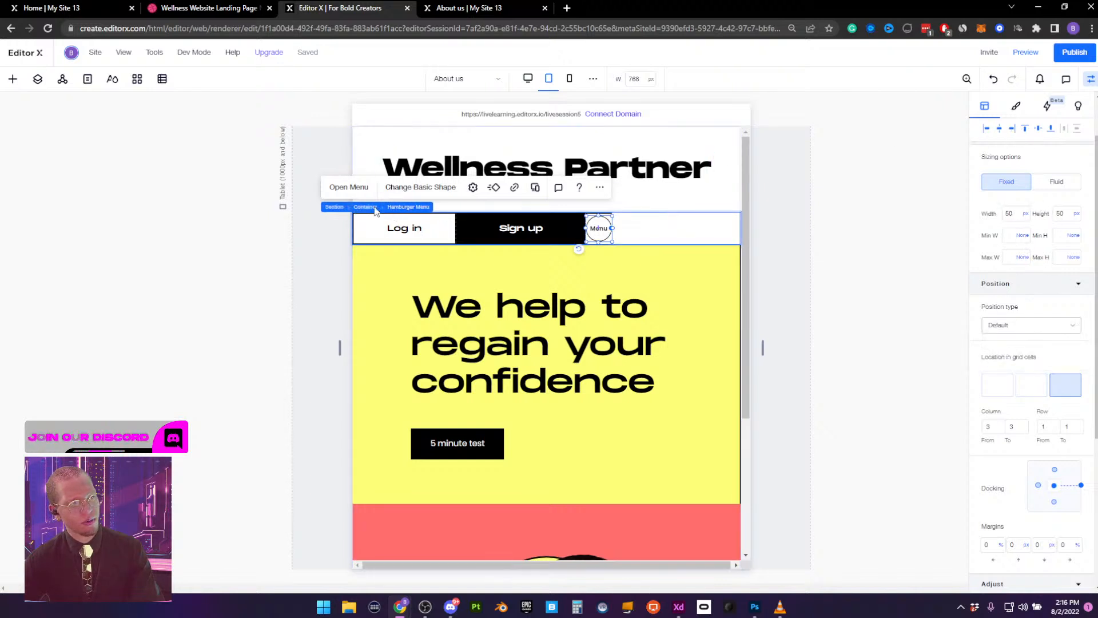
click(366, 207)
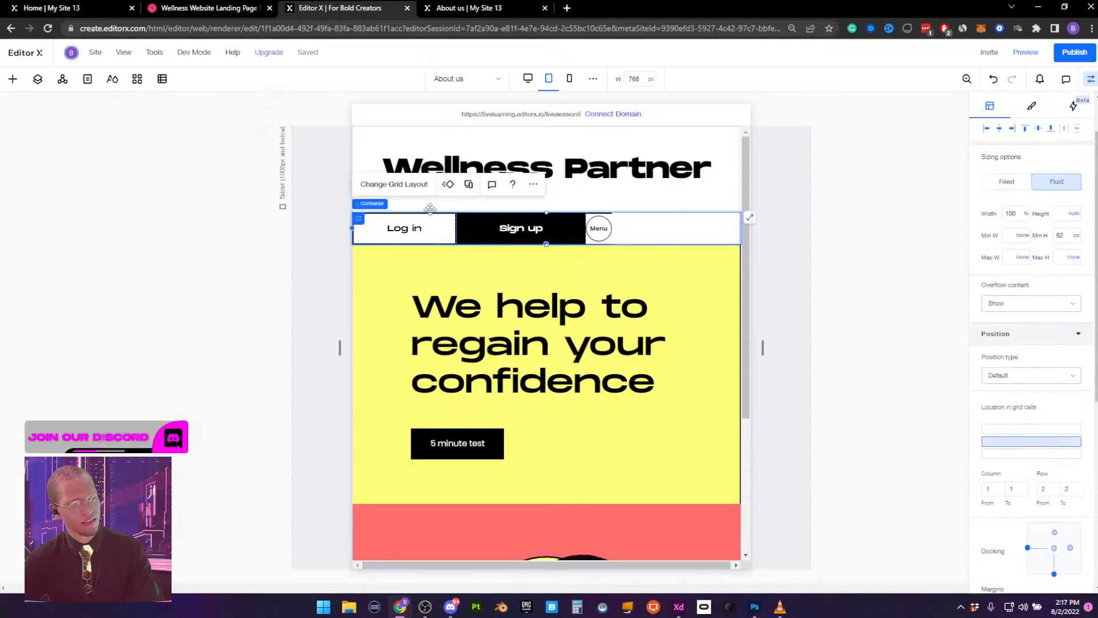
click(398, 186)
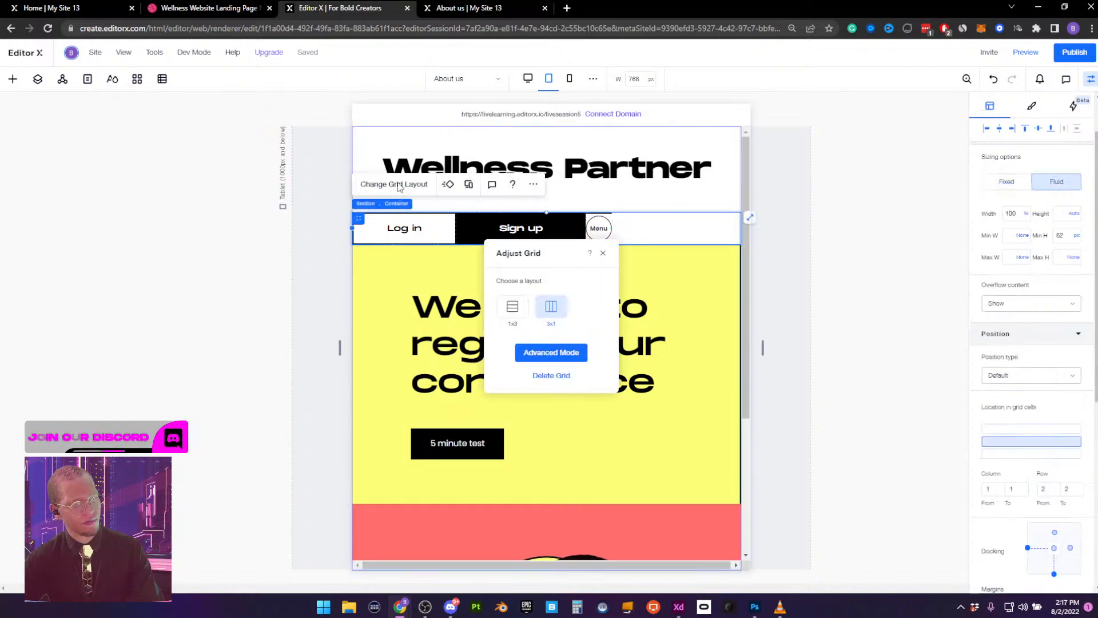
click(572, 351)
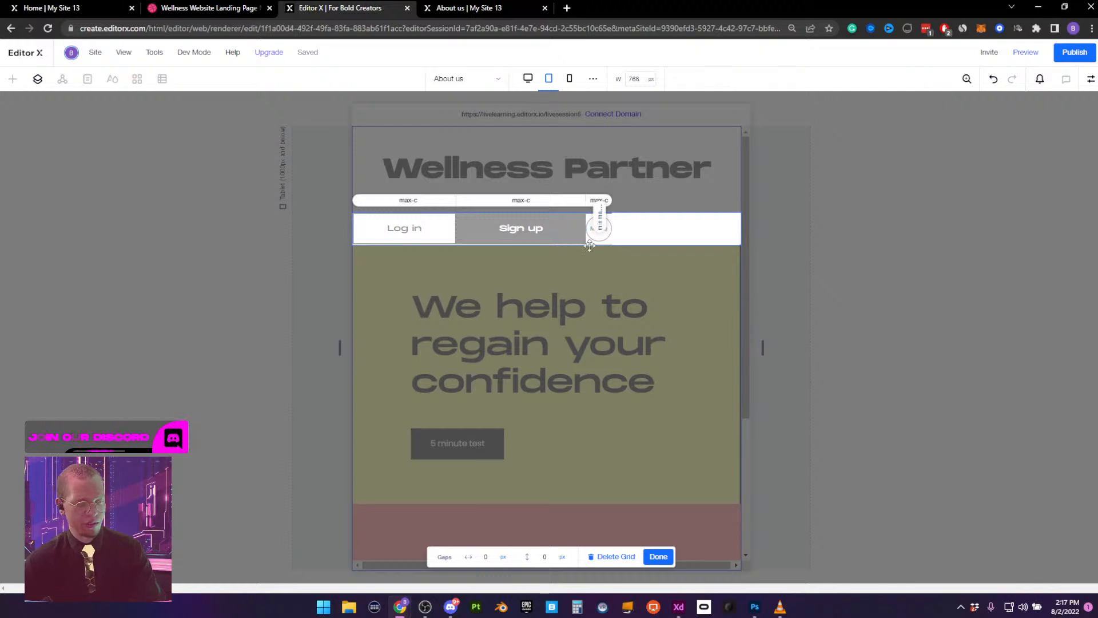
click(598, 199)
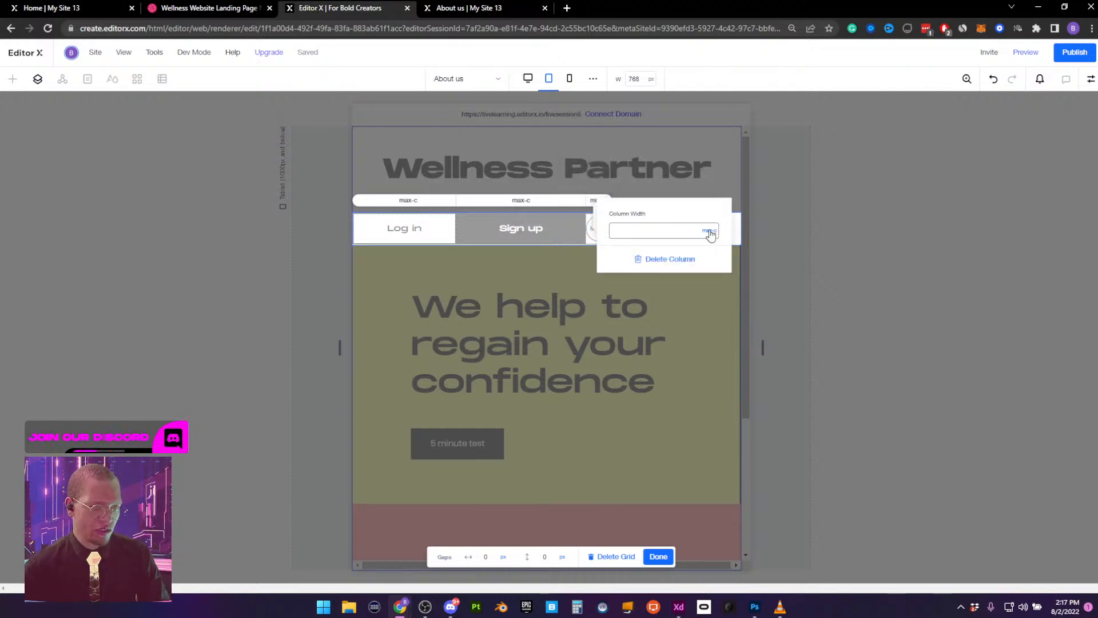
click(710, 232)
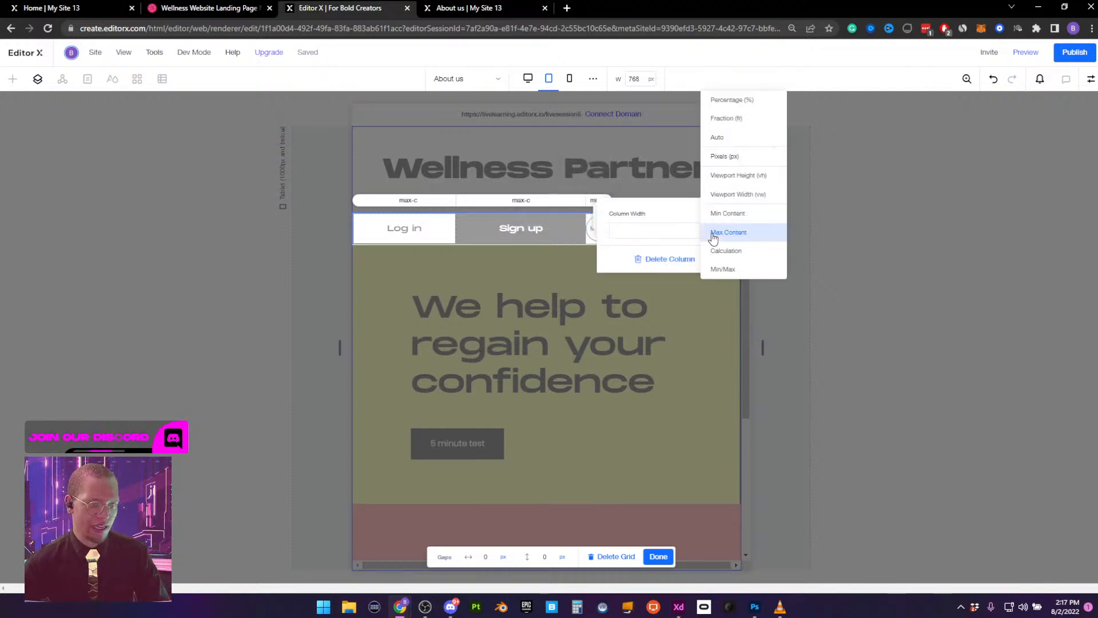
click(727, 119)
click(688, 379)
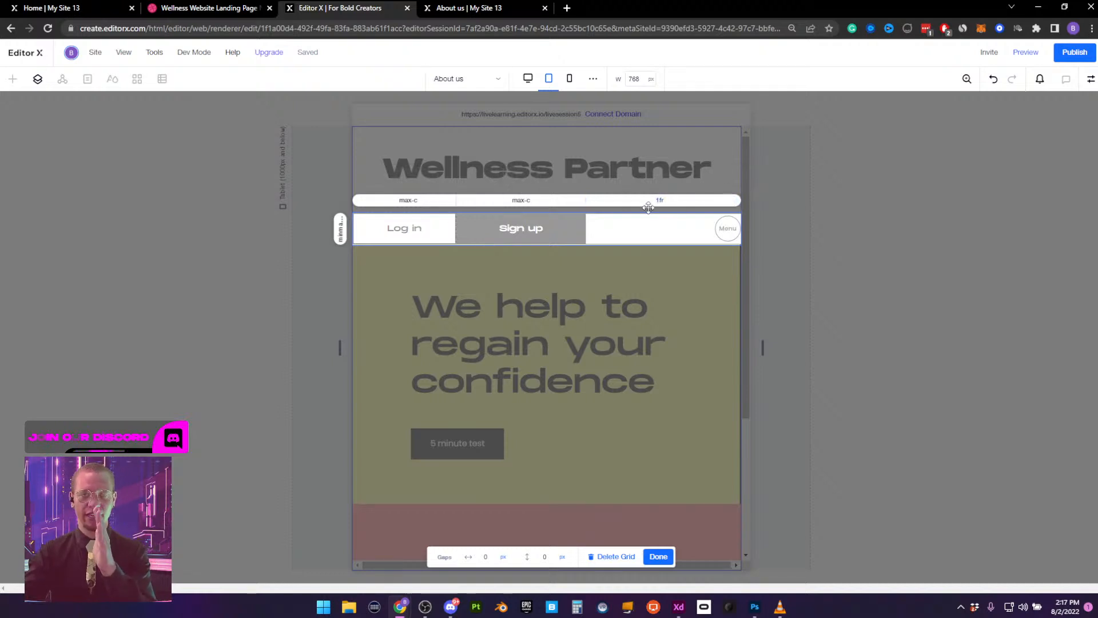
click(658, 557)
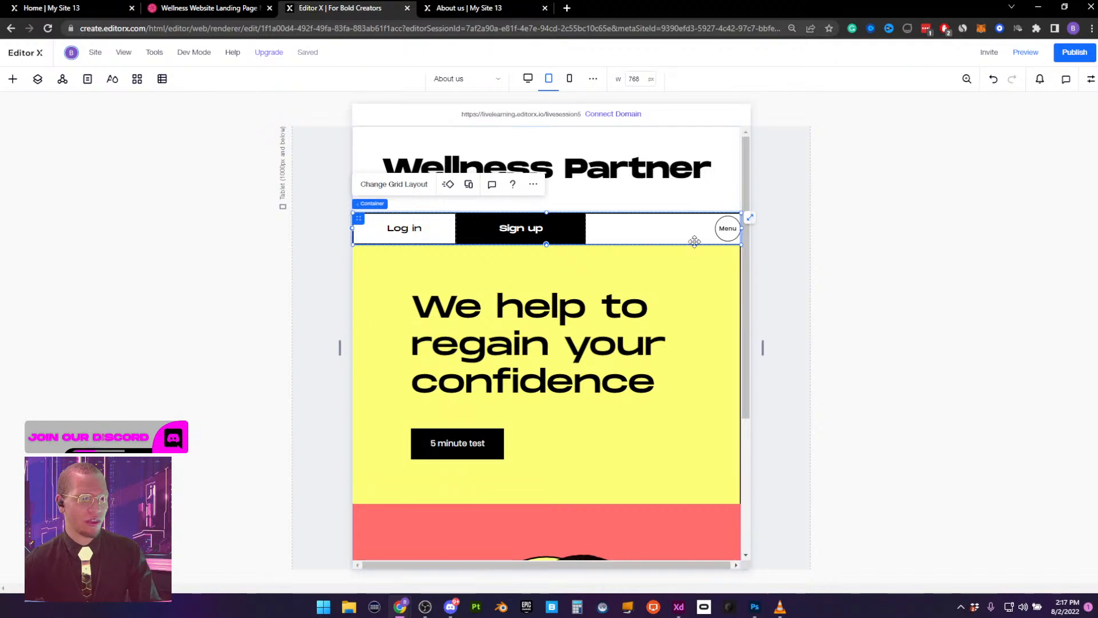
Replace the hamburger menu's round Menu shape with the bold nine-dot grid icon, searching the vector art for "menu"
click(721, 230)
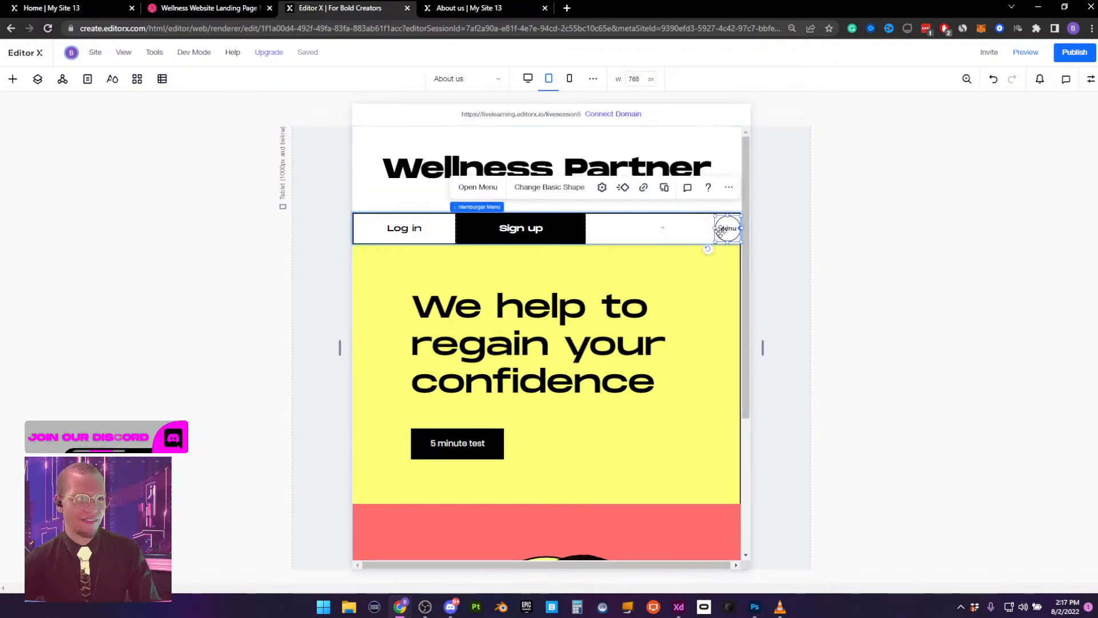
click(549, 187)
click(364, 132)
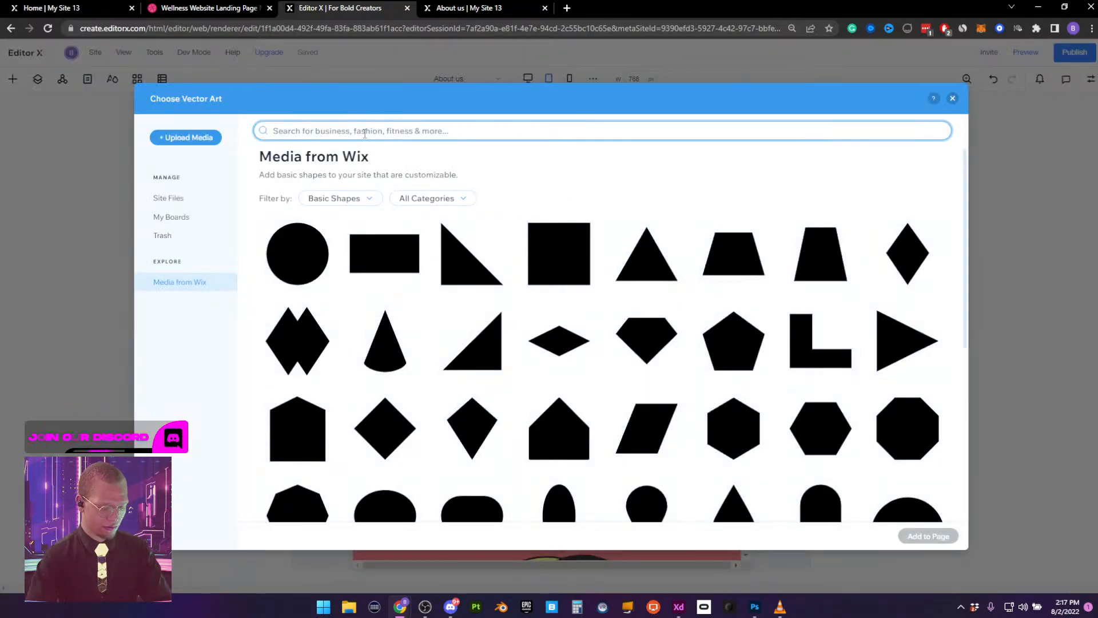
text(menu)
key(Return)
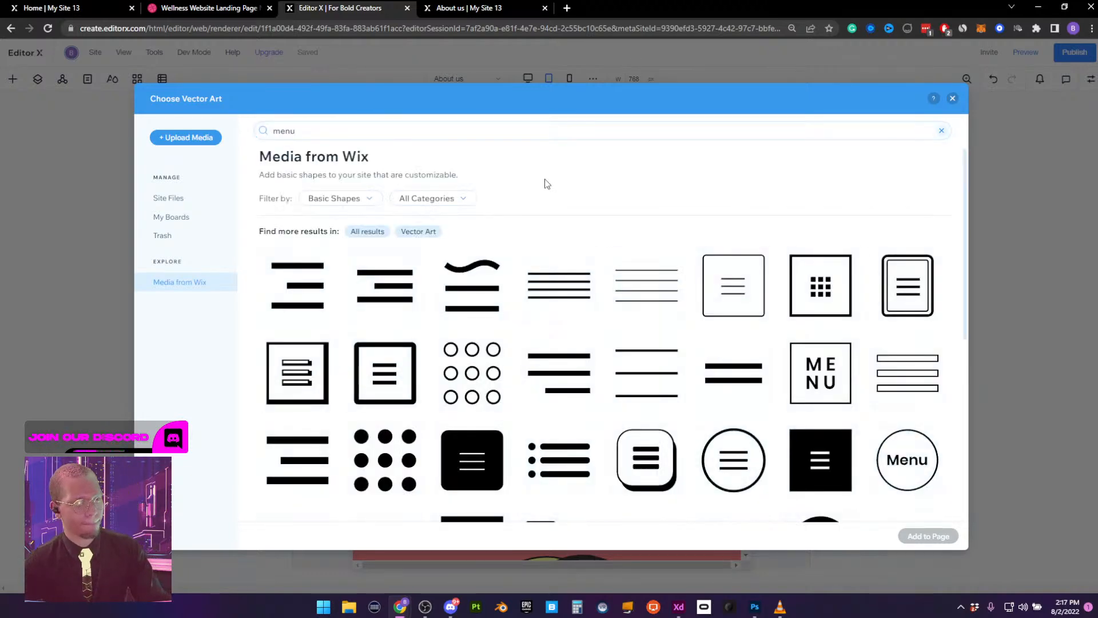
scroll(647, 372, down, 10)
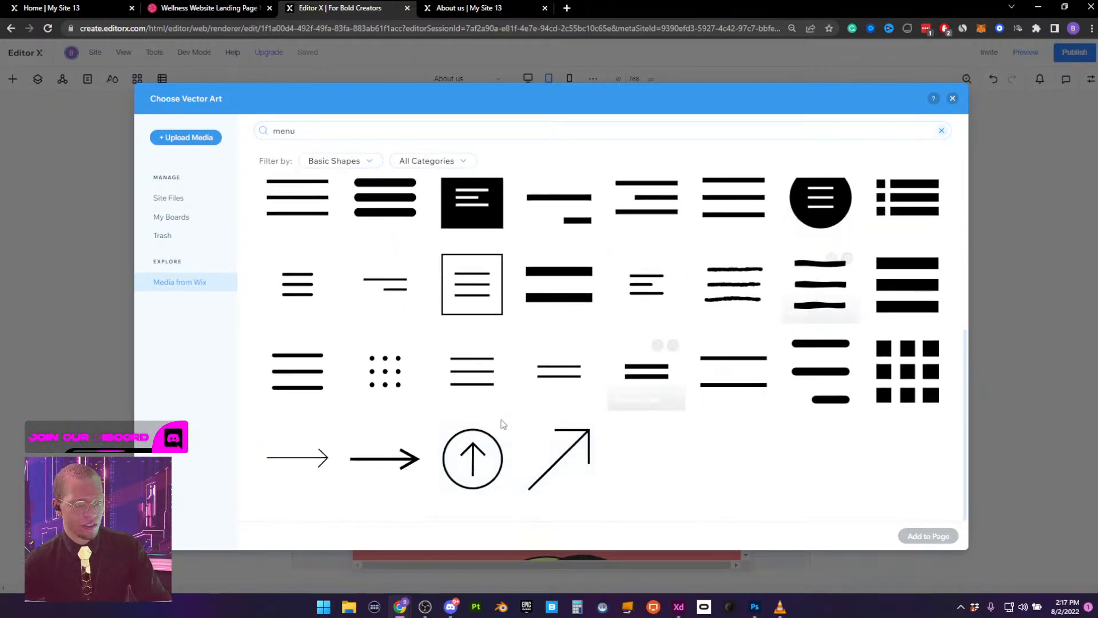
scroll(466, 452, up, 10)
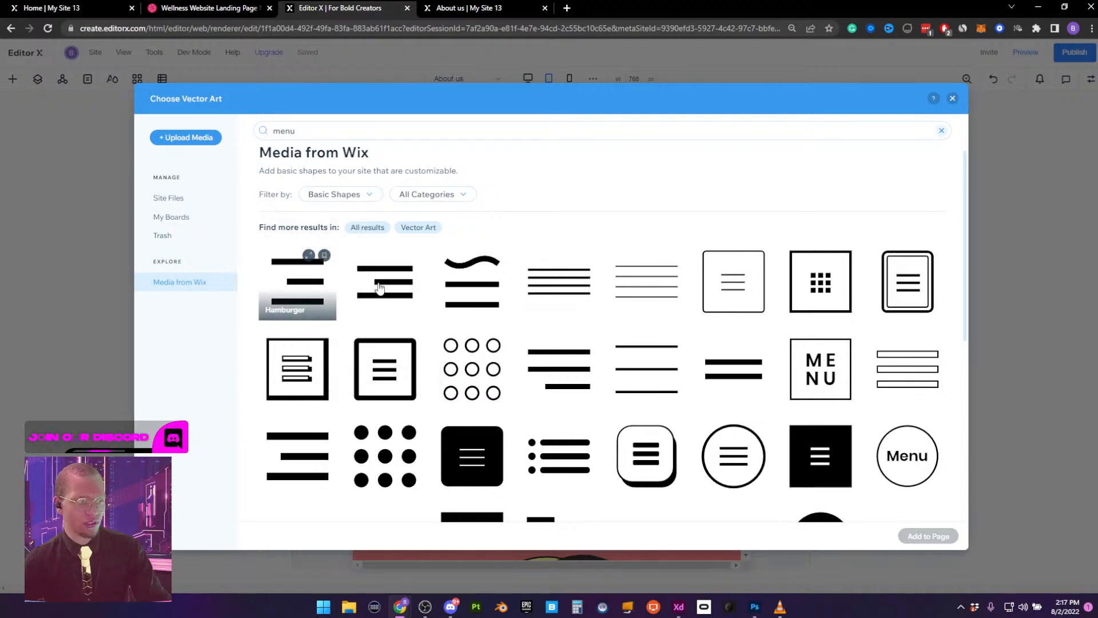
scroll(583, 297, down, 3)
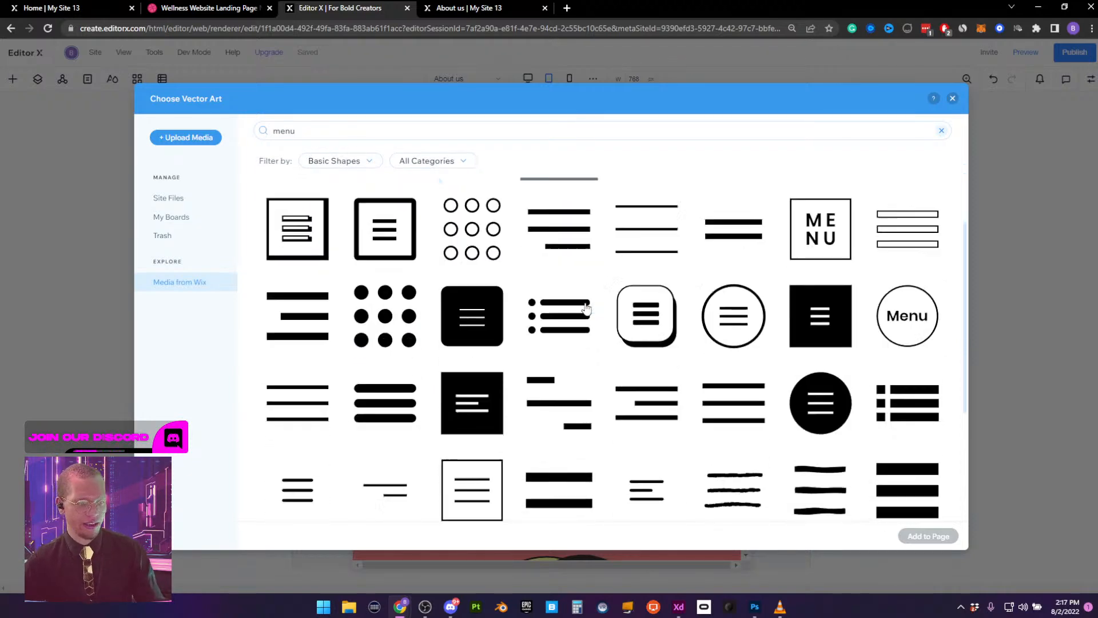
click(391, 269)
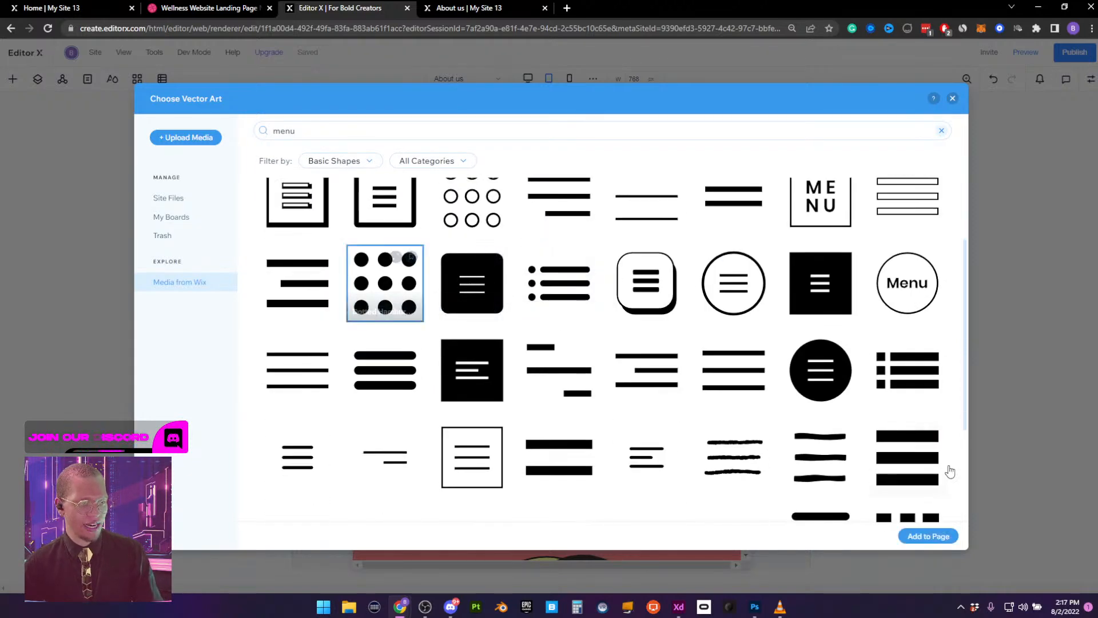
click(928, 536)
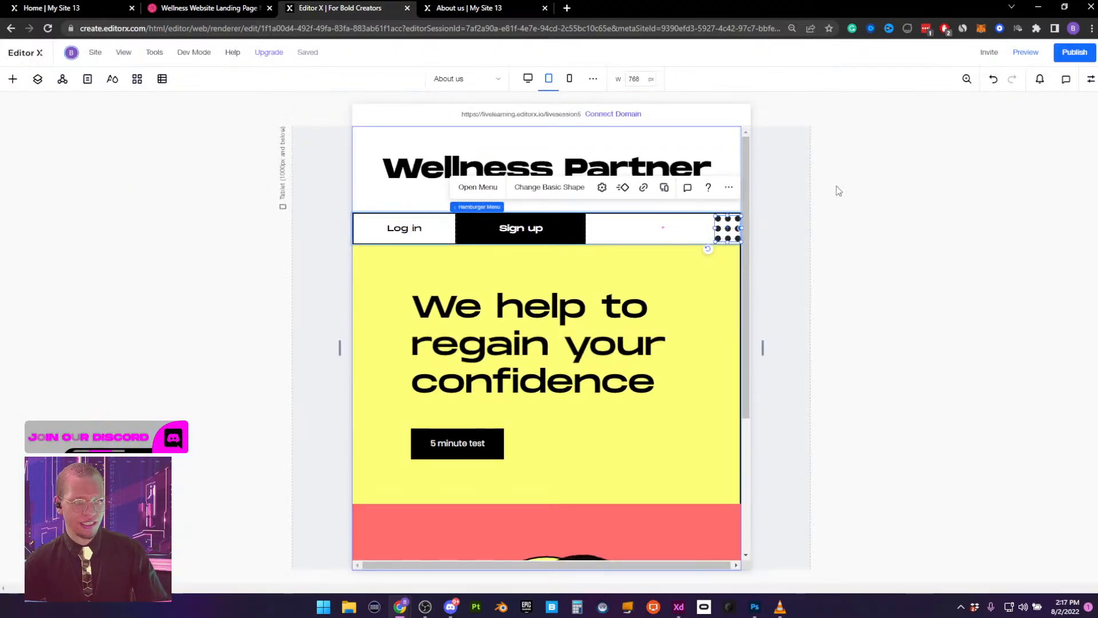
Center the hamburger menu horizontally within its grid cell and check the page's tablet layout
click(1092, 80)
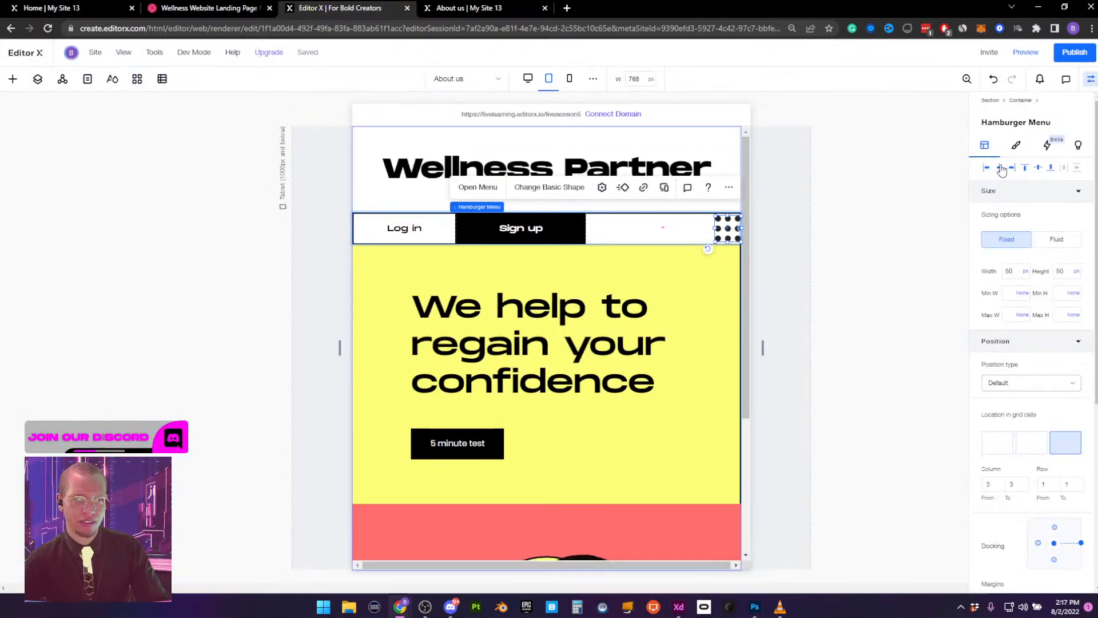
click(1002, 170)
click(848, 377)
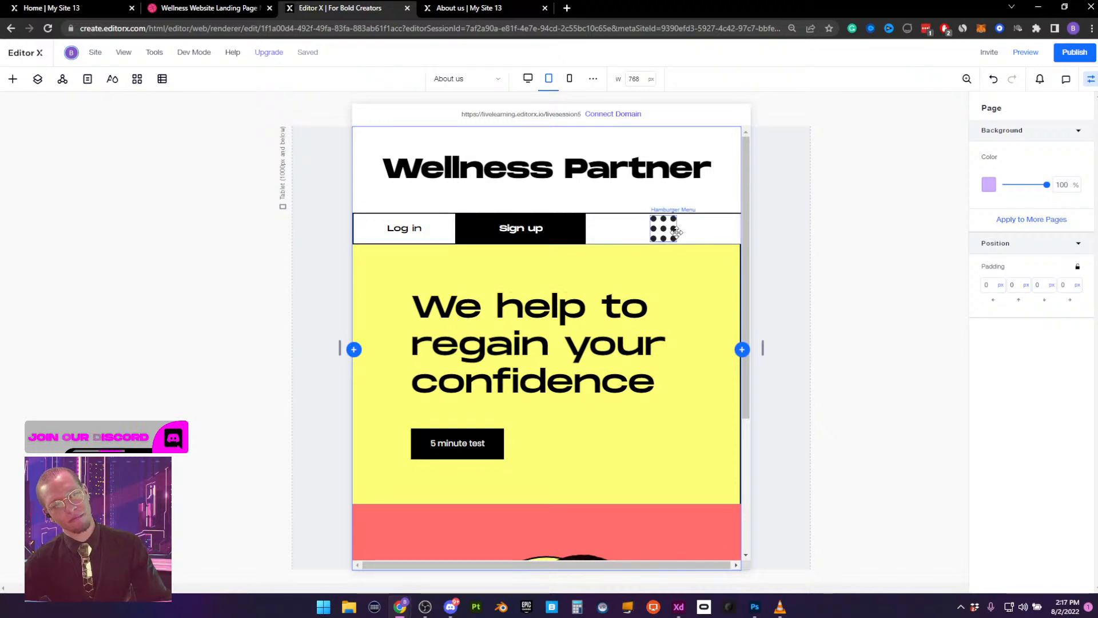
scroll(596, 381, down, 4)
scroll(594, 371, up, 1)
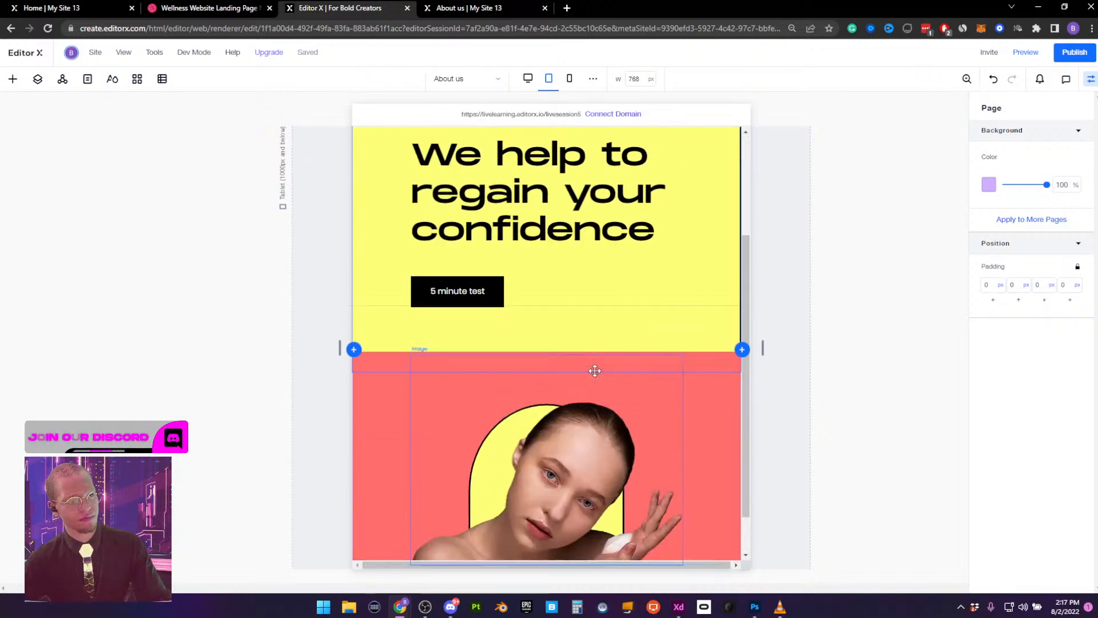
scroll(595, 370, up, 3)
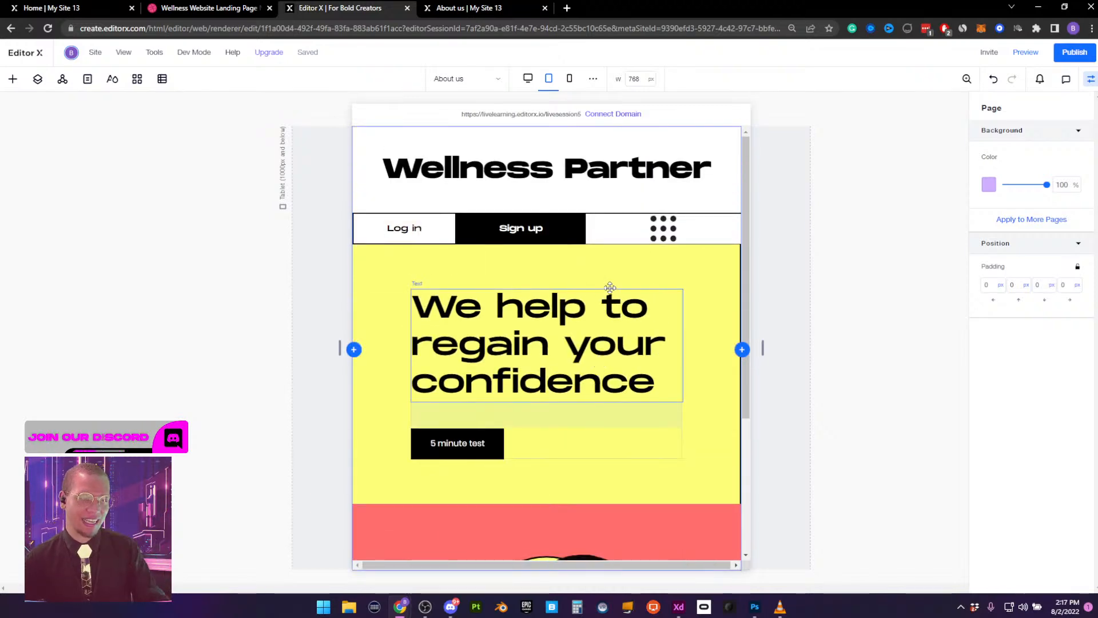
Preview the tablet page, test opening and closing the hamburger menu, and return to editing
click(1025, 52)
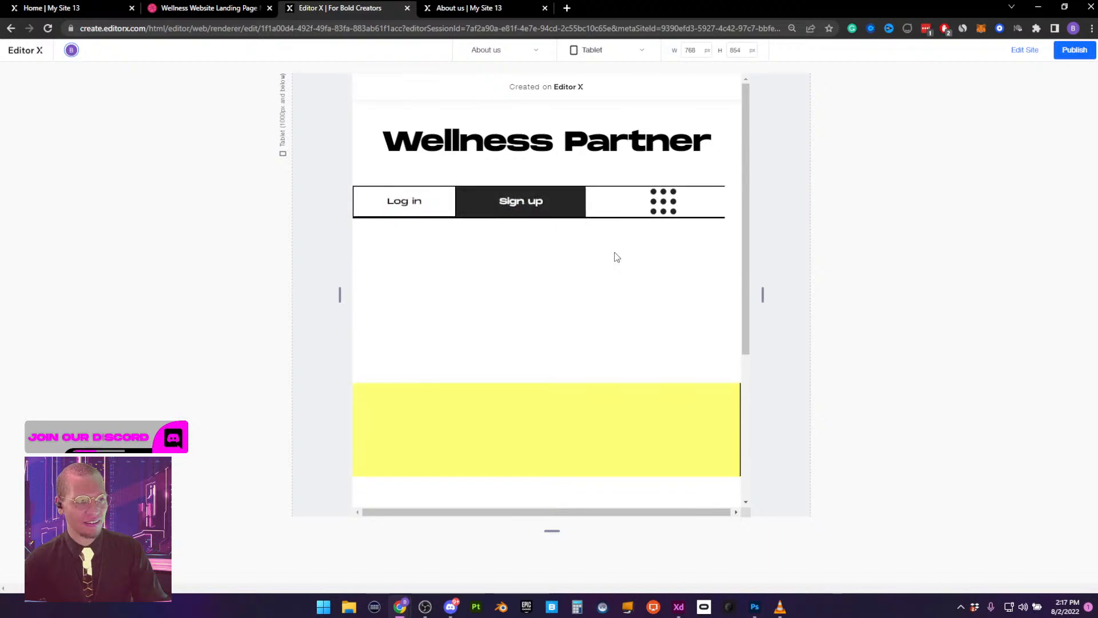
click(663, 201)
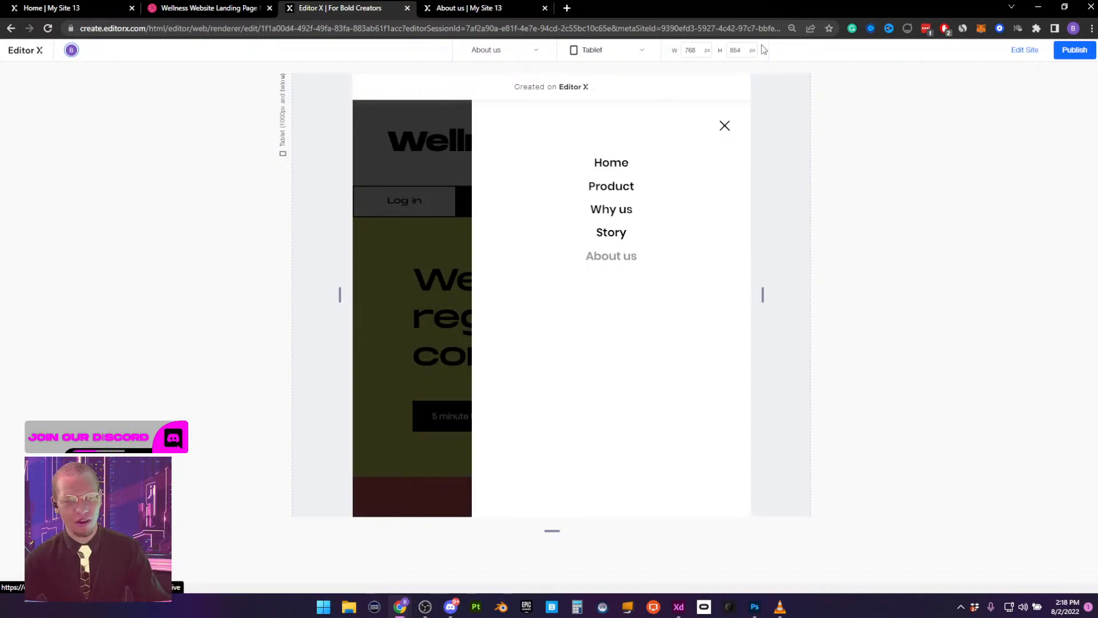
click(724, 126)
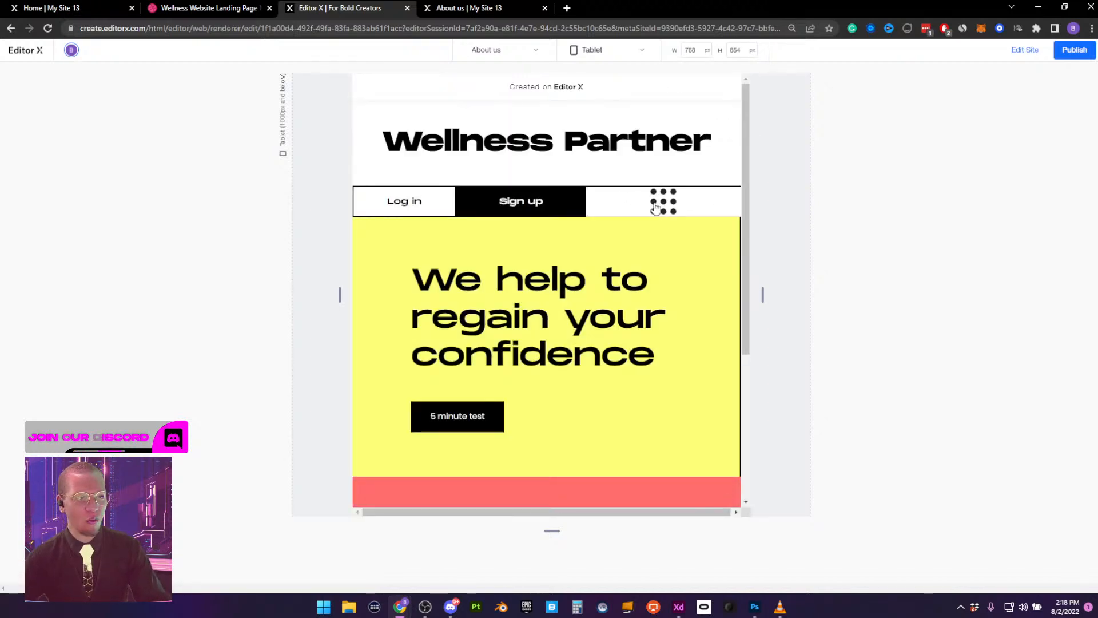
click(656, 208)
click(727, 127)
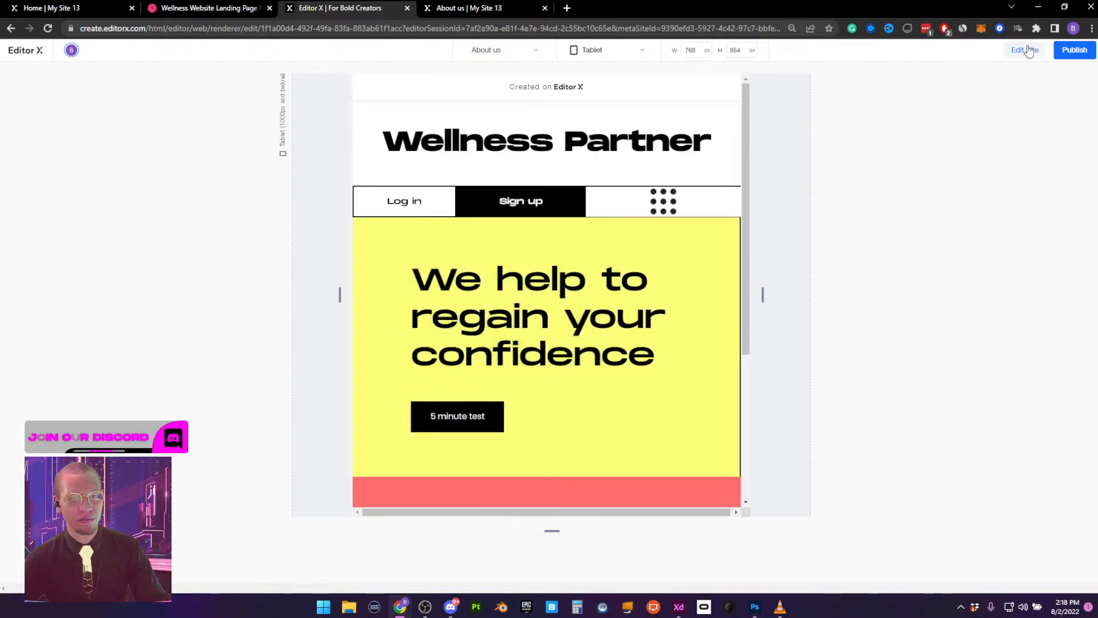
click(1025, 50)
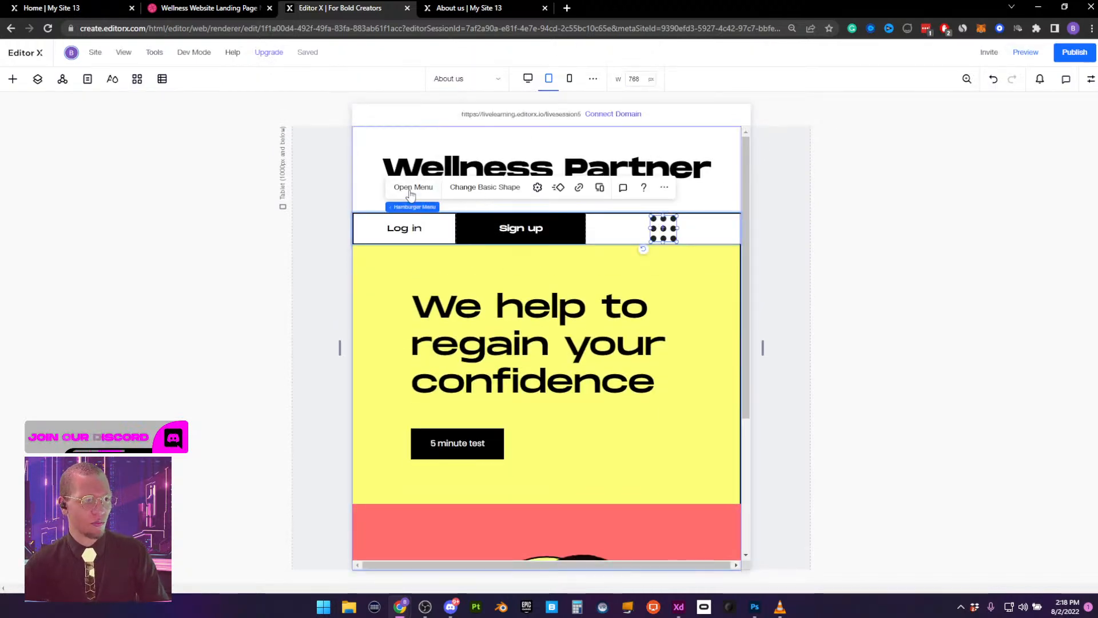
Open the hamburger menu's container and inspect the items managed in its vertical menu
click(410, 188)
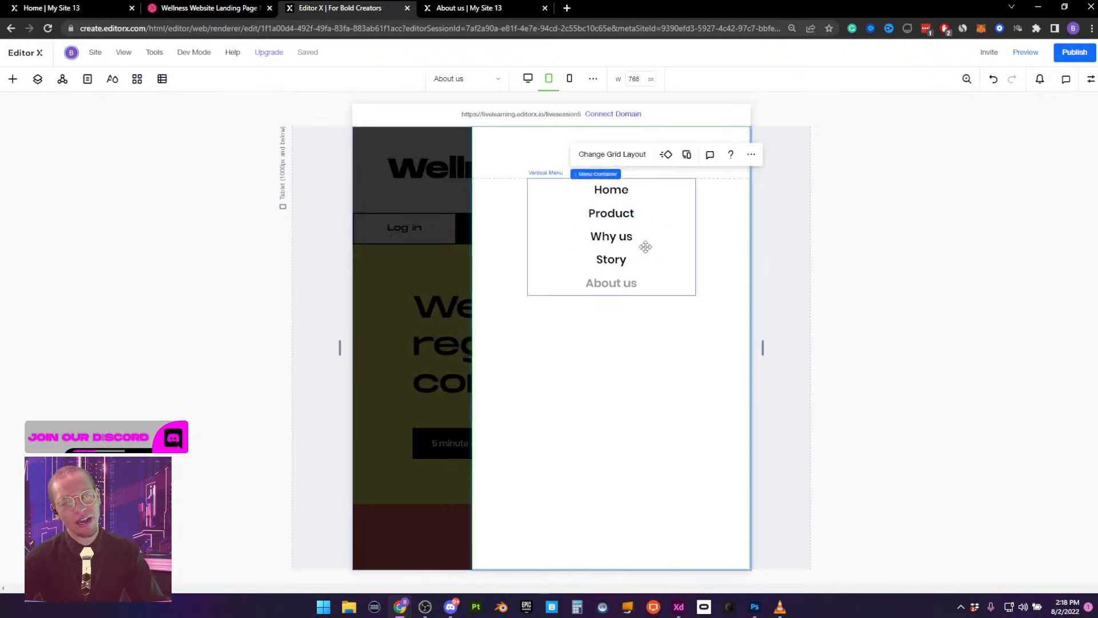
click(616, 253)
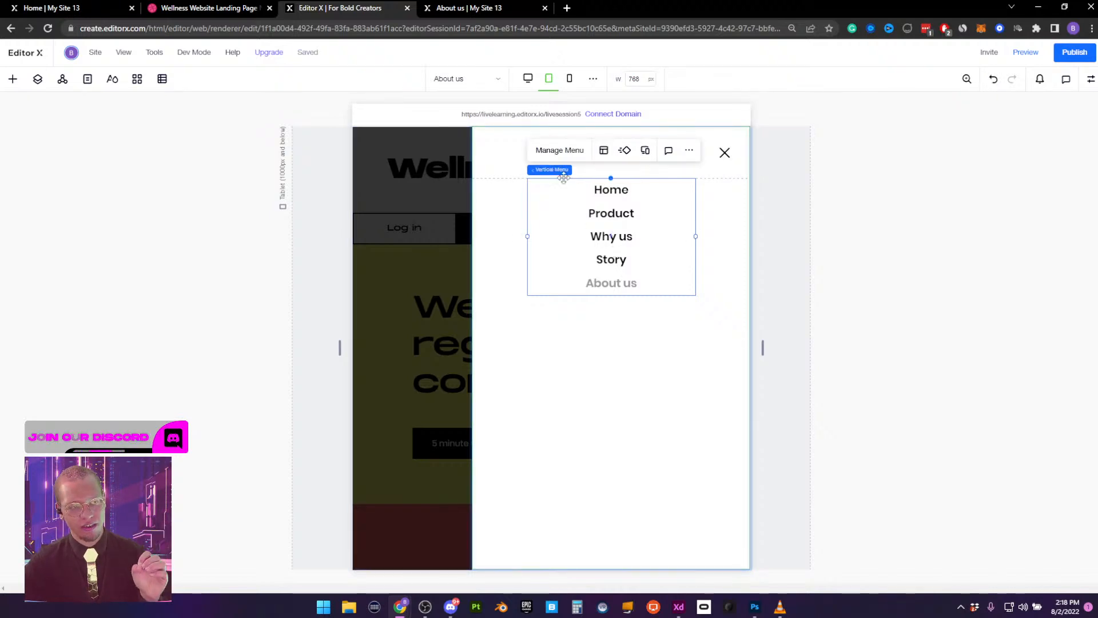
click(558, 152)
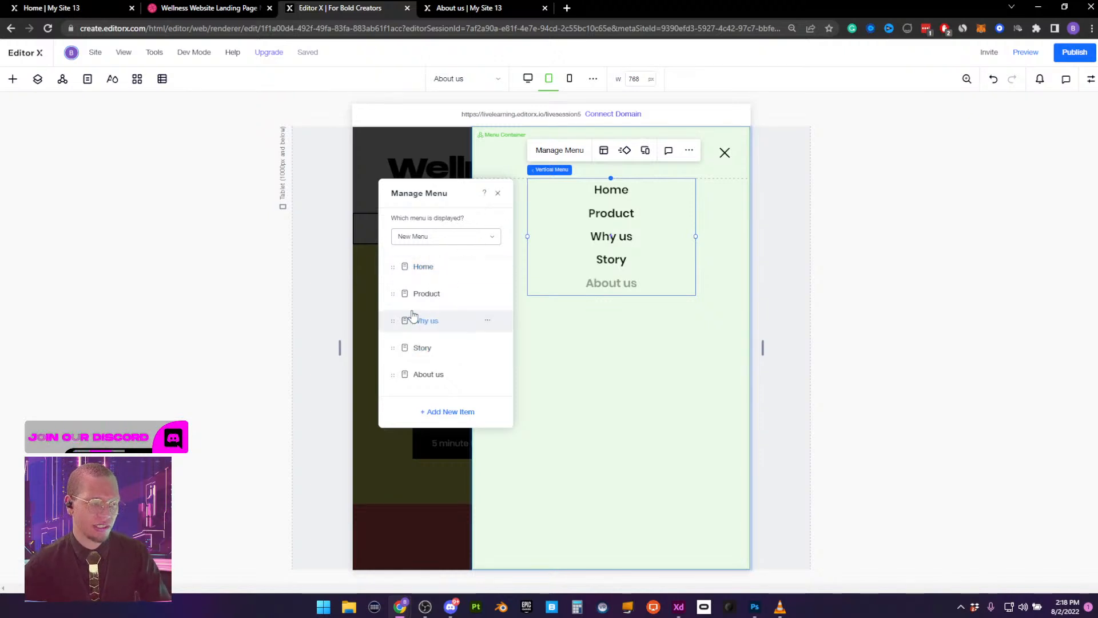
click(499, 195)
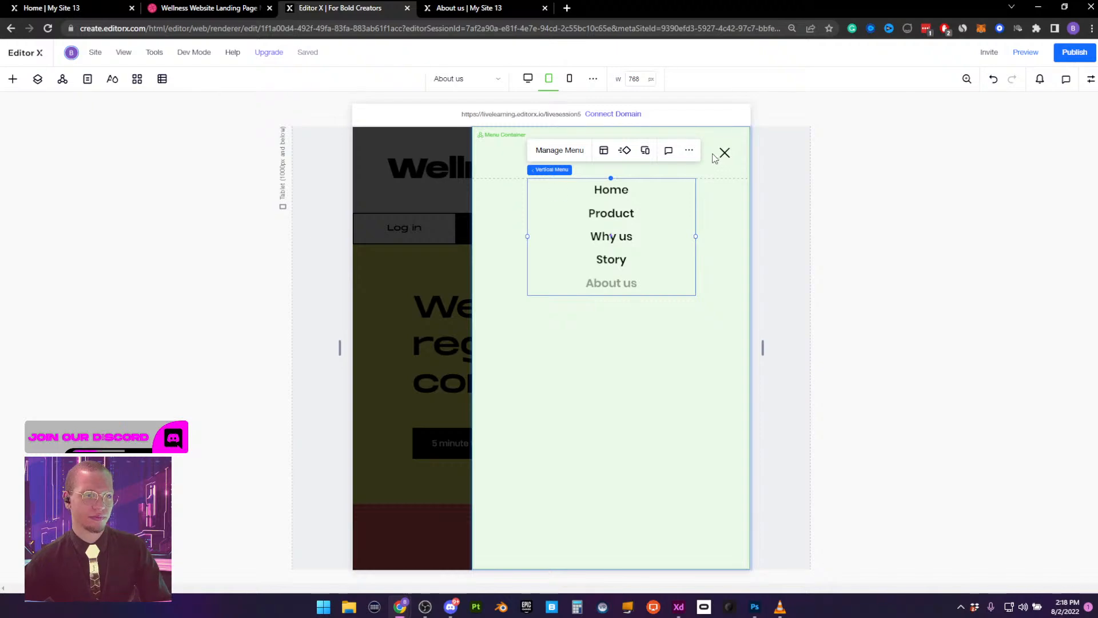
click(723, 152)
click(419, 192)
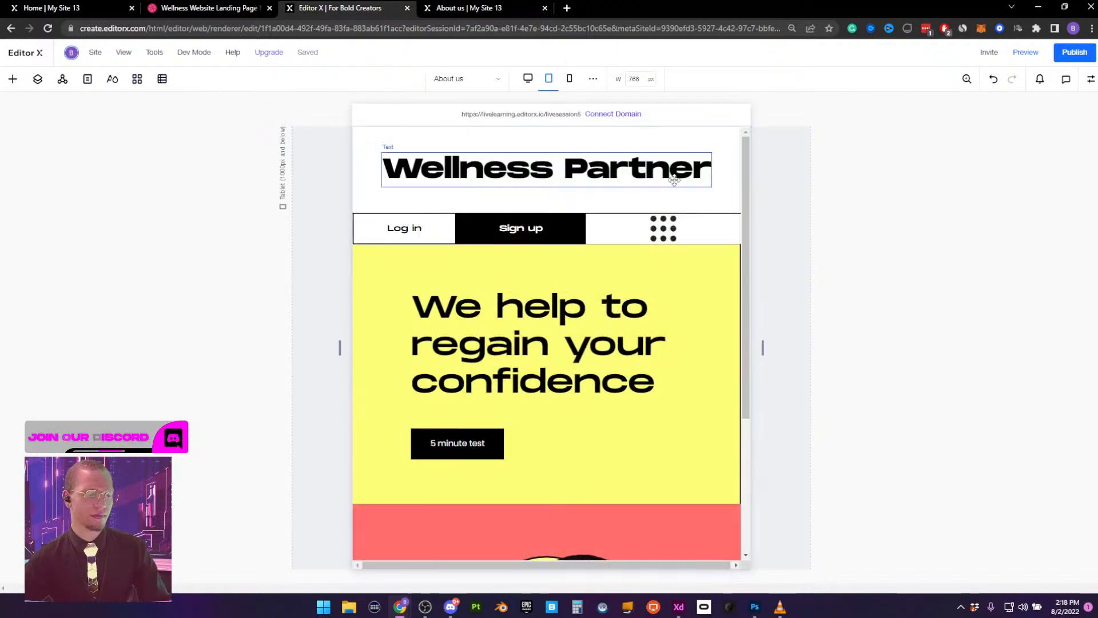
Set the first and second columns of the navigation container's grid to a width of 1 fr
scroll(589, 275, down, 3)
scroll(595, 270, up, 3)
click(615, 229)
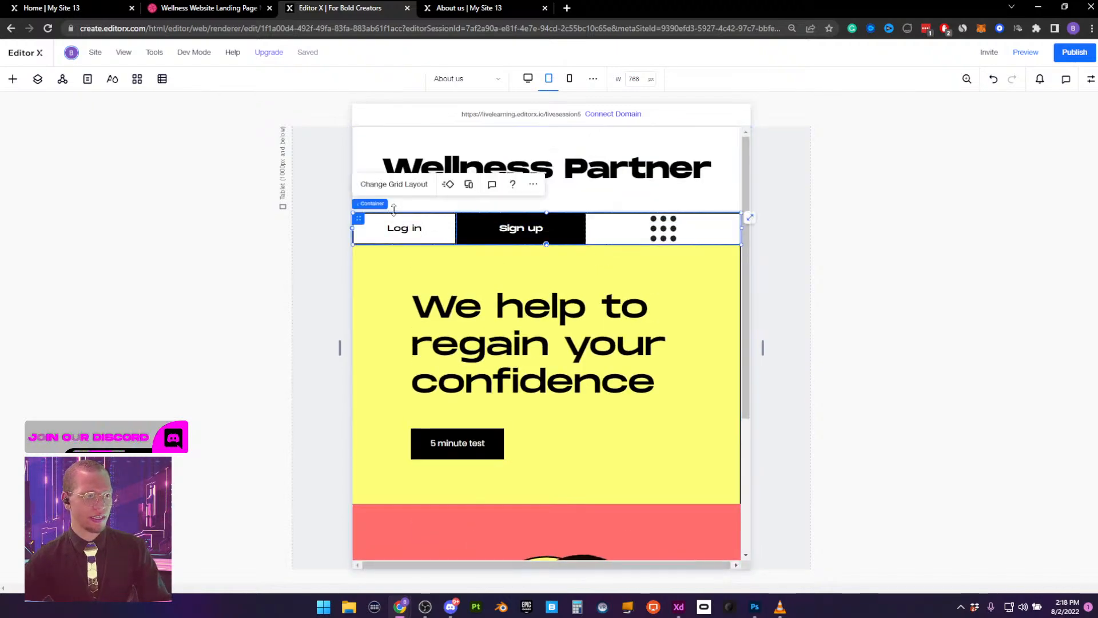
click(398, 187)
click(550, 352)
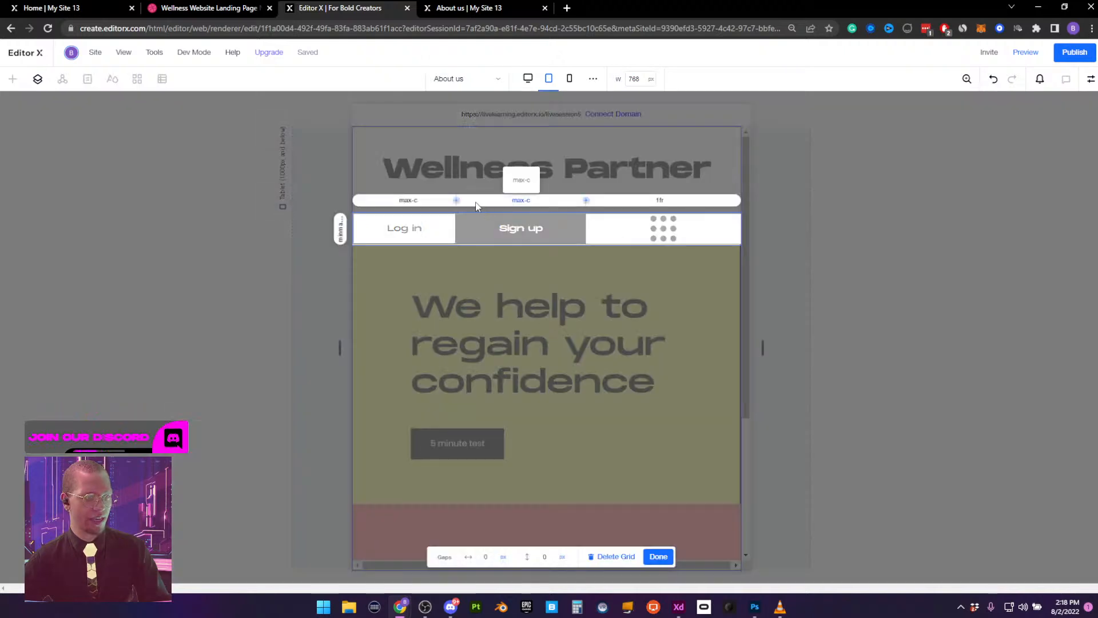
click(520, 201)
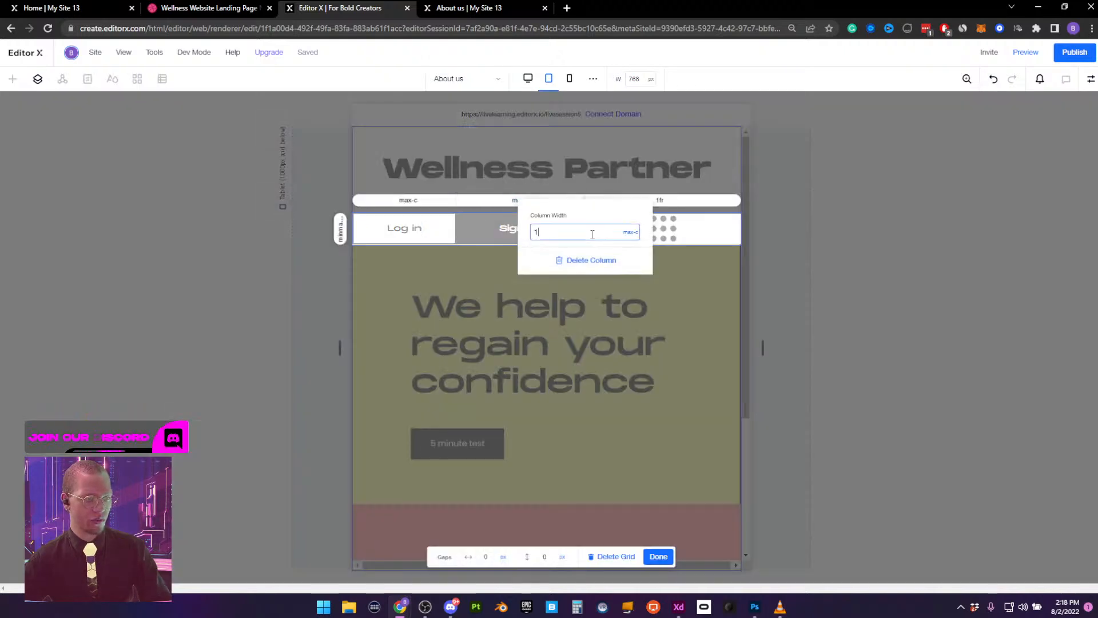
click(413, 200)
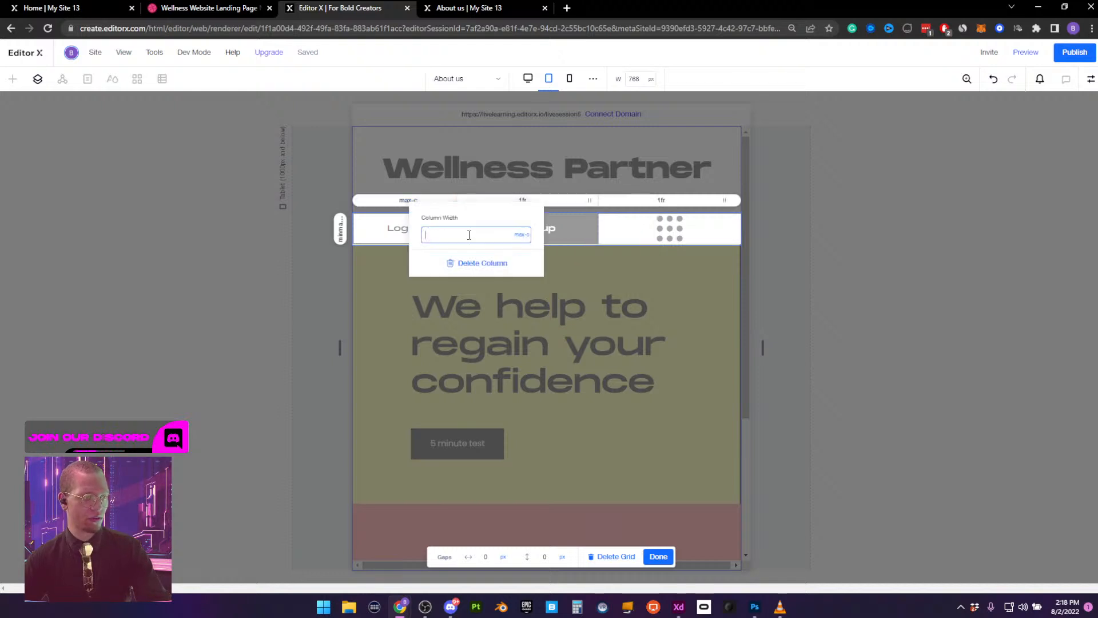
key(Return)
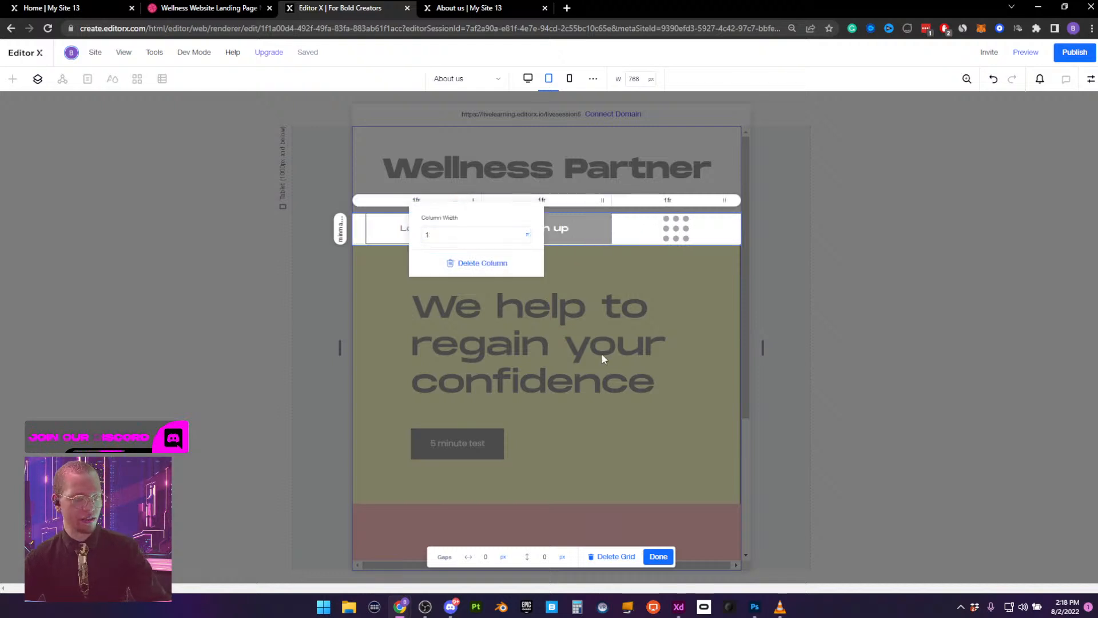
click(602, 352)
click(658, 556)
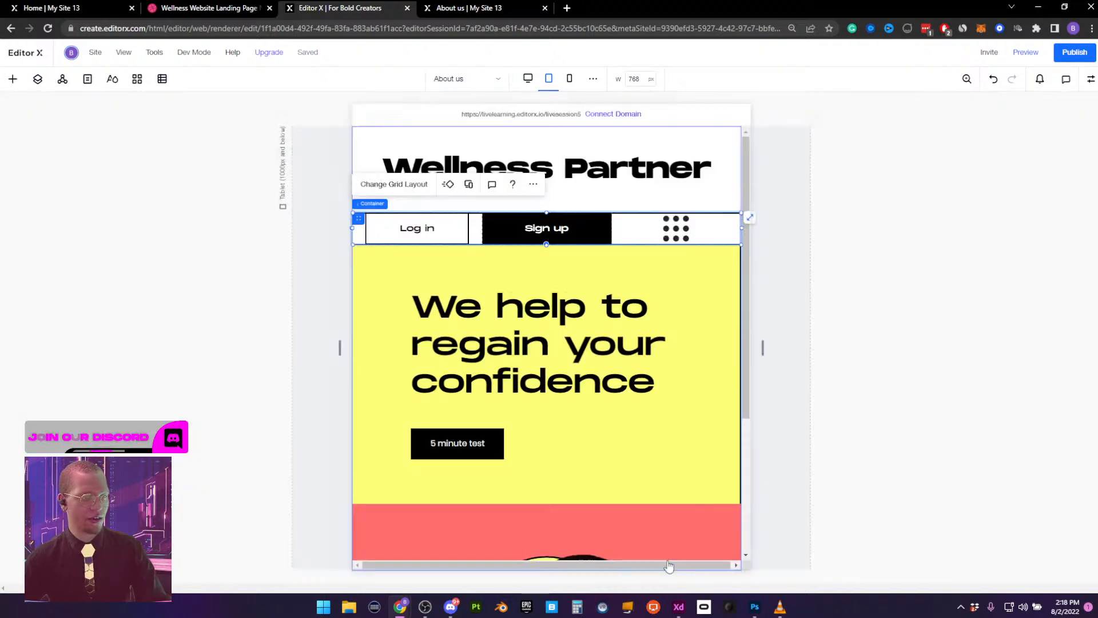
Make the Log in and Sign up buttons fluid with a width of 100% so they fill their grid cells
click(439, 235)
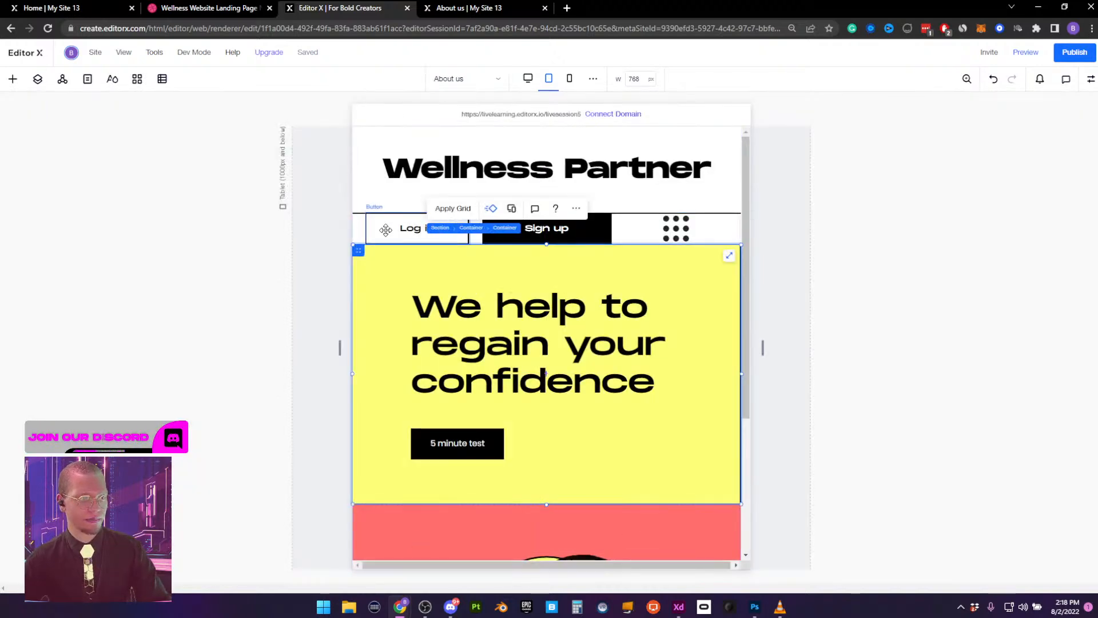
click(1088, 78)
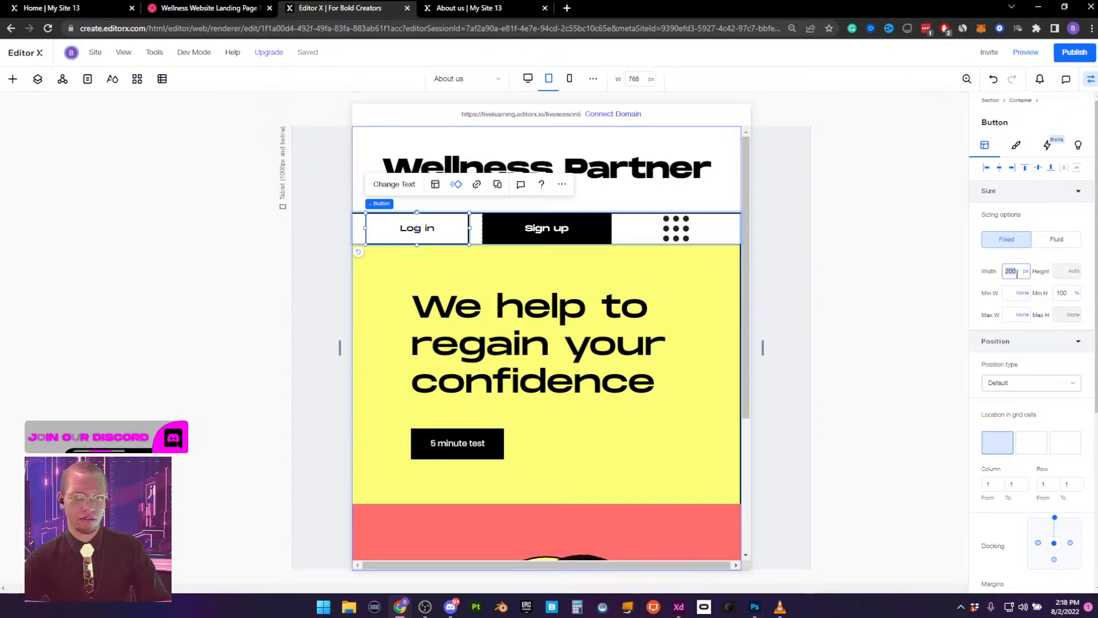
click(1056, 239)
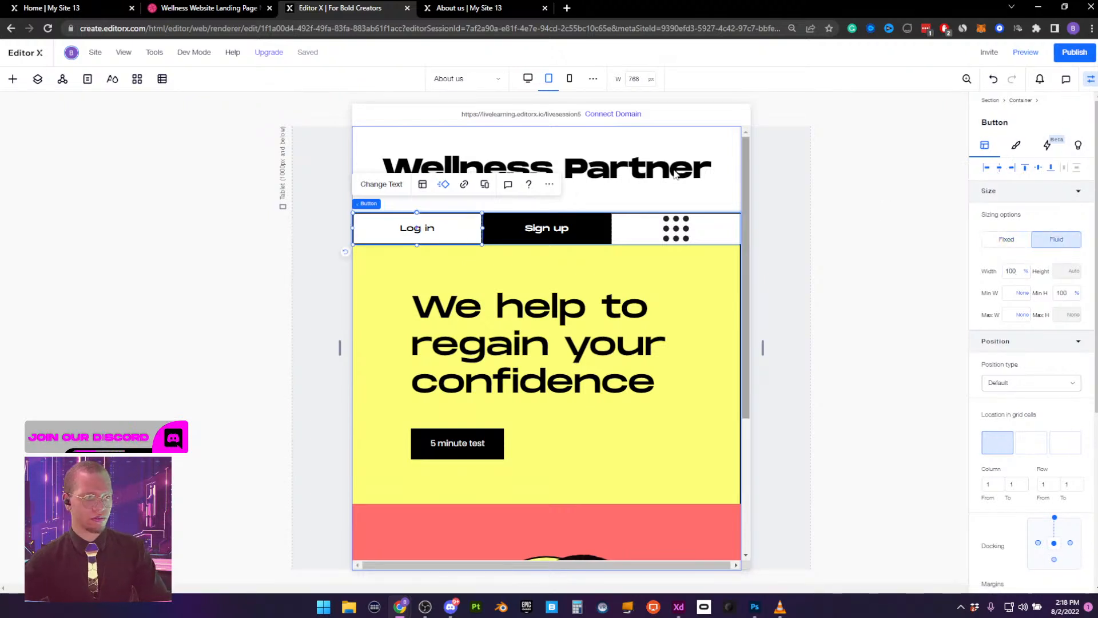
click(569, 238)
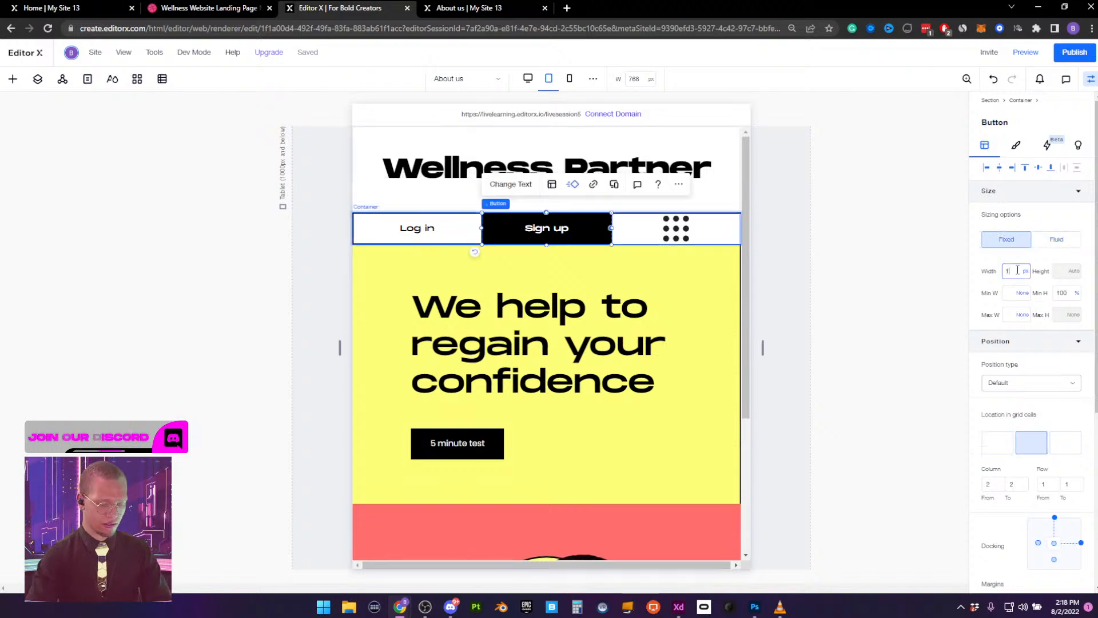
click(1057, 239)
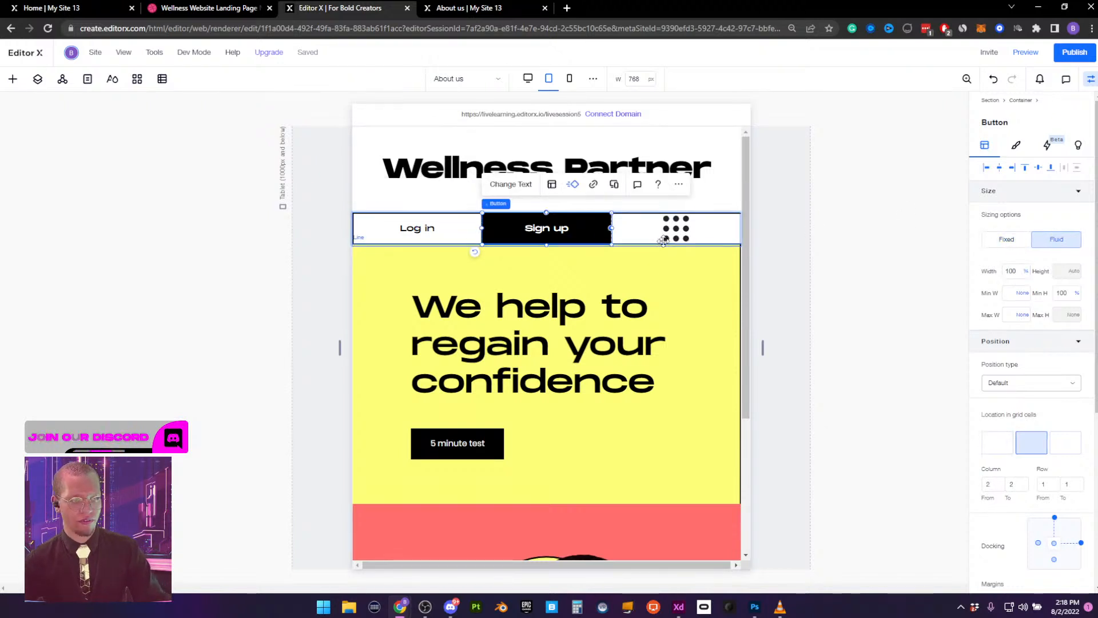
click(680, 234)
click(833, 265)
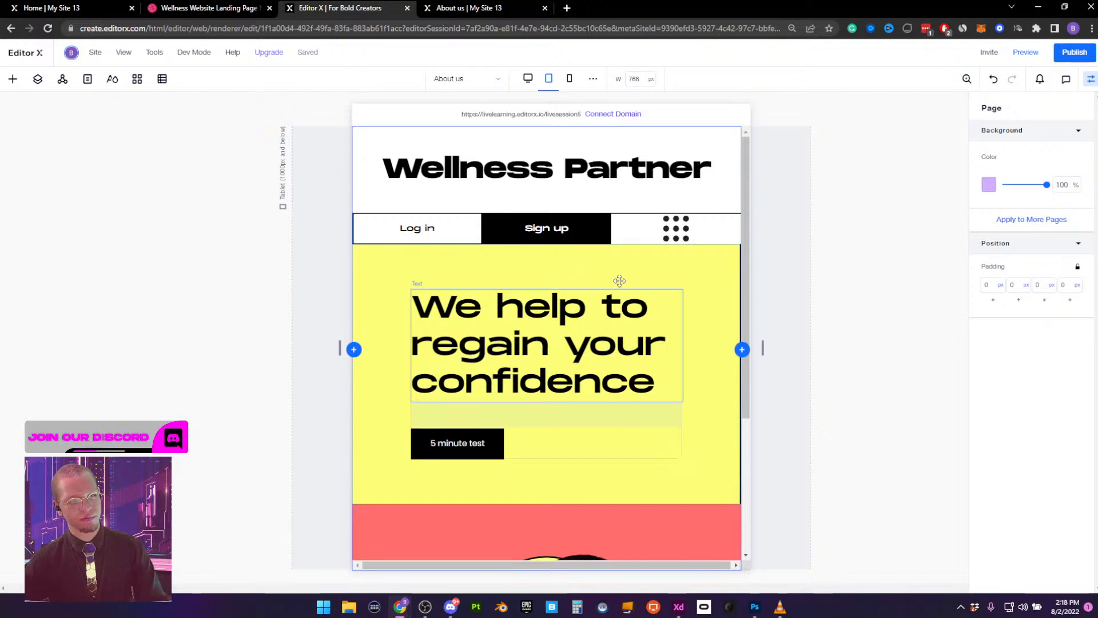
Replace the hamburger menu's nine-dot icon with the round Menu shape from the vector art
click(675, 231)
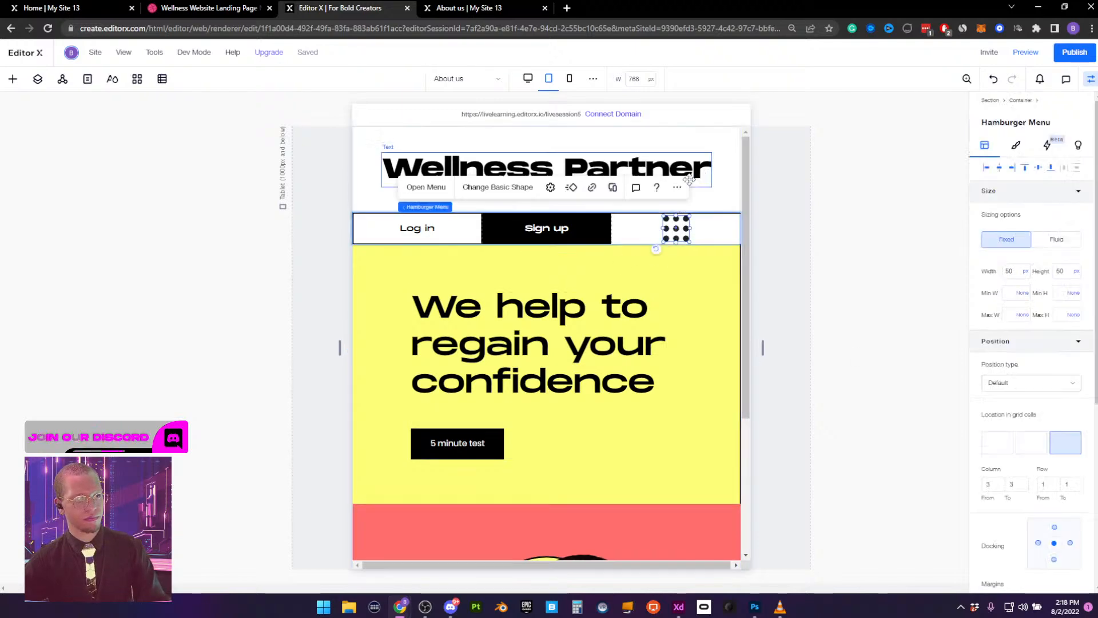
click(502, 191)
scroll(572, 264, down, 8)
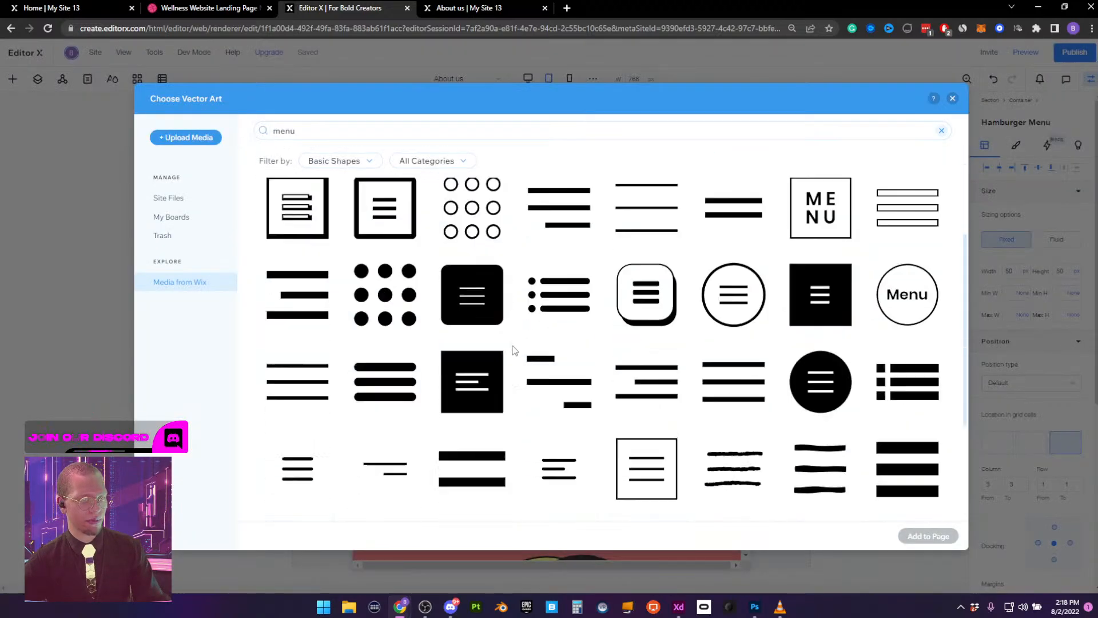
scroll(878, 303, up, 4)
click(907, 344)
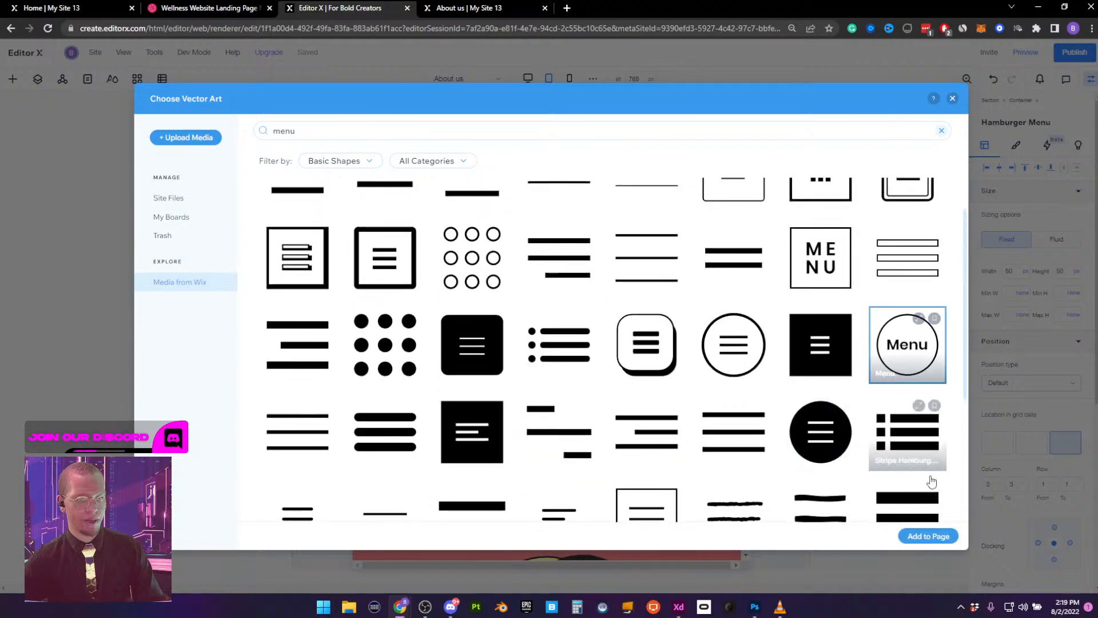
click(929, 536)
click(864, 275)
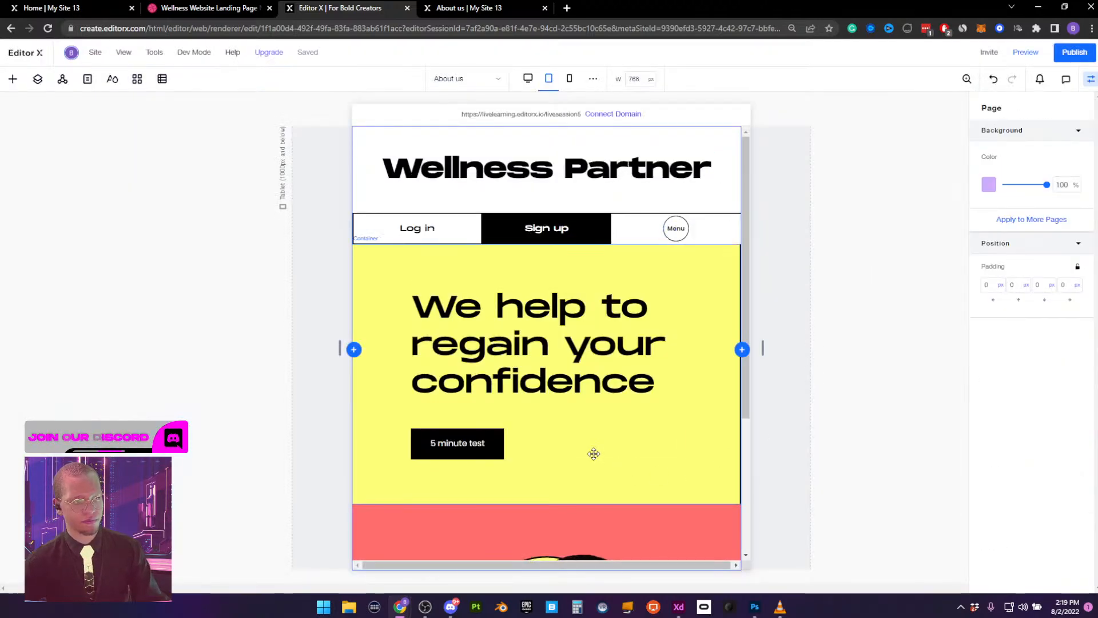
Switch to the mobile breakpoint and scale the "We help to regain your confidence" heading's text between 40 and 60
scroll(623, 437, down, 4)
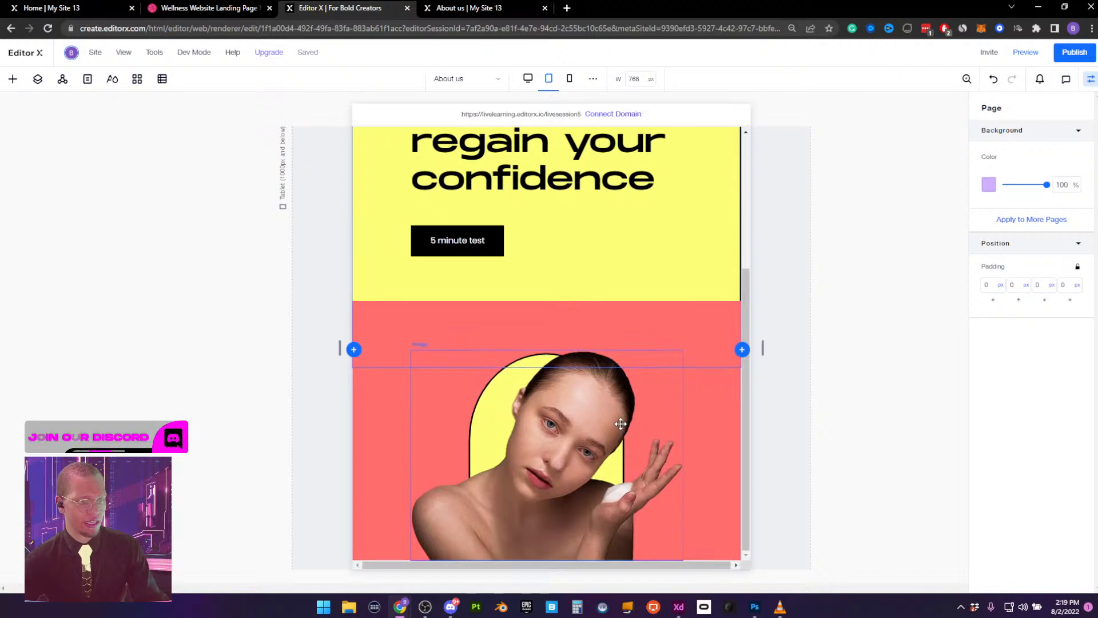
scroll(620, 422, up, 4)
click(569, 79)
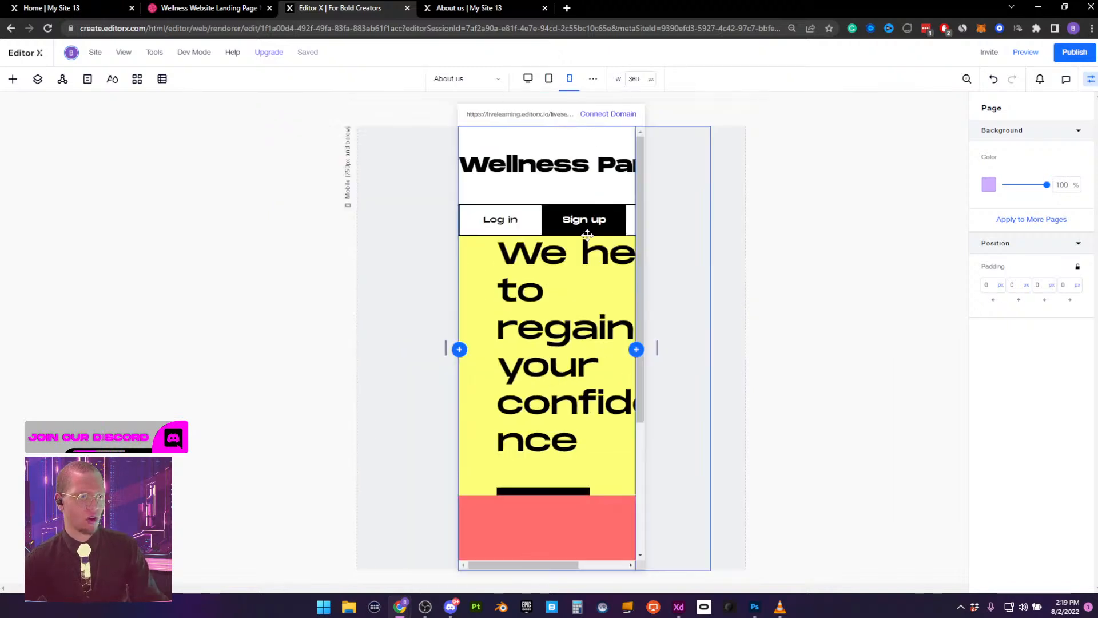
click(529, 272)
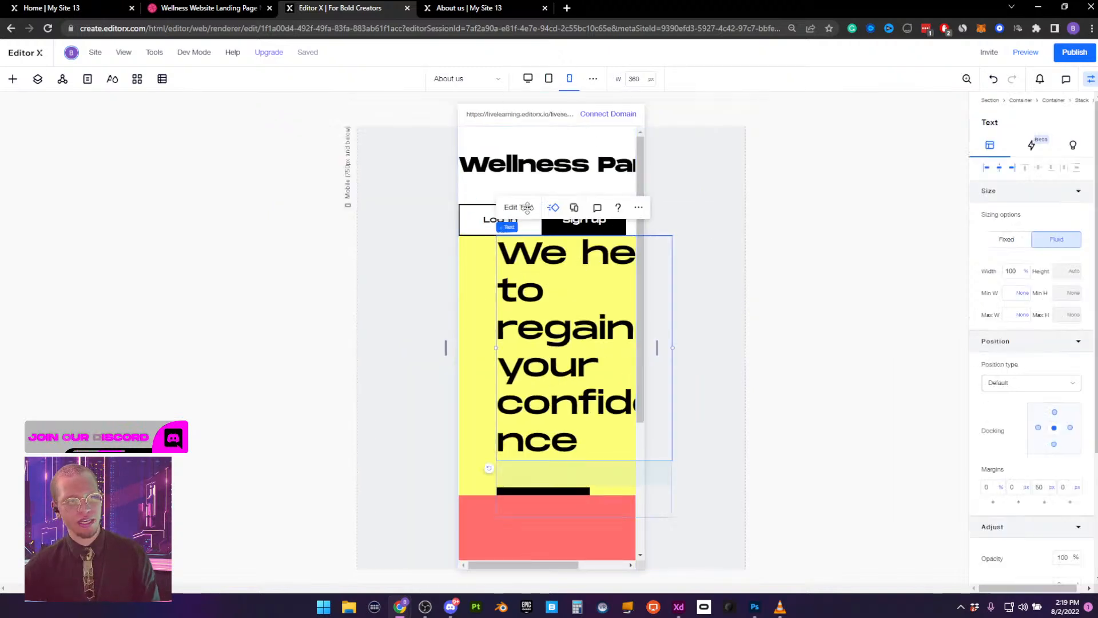
click(529, 211)
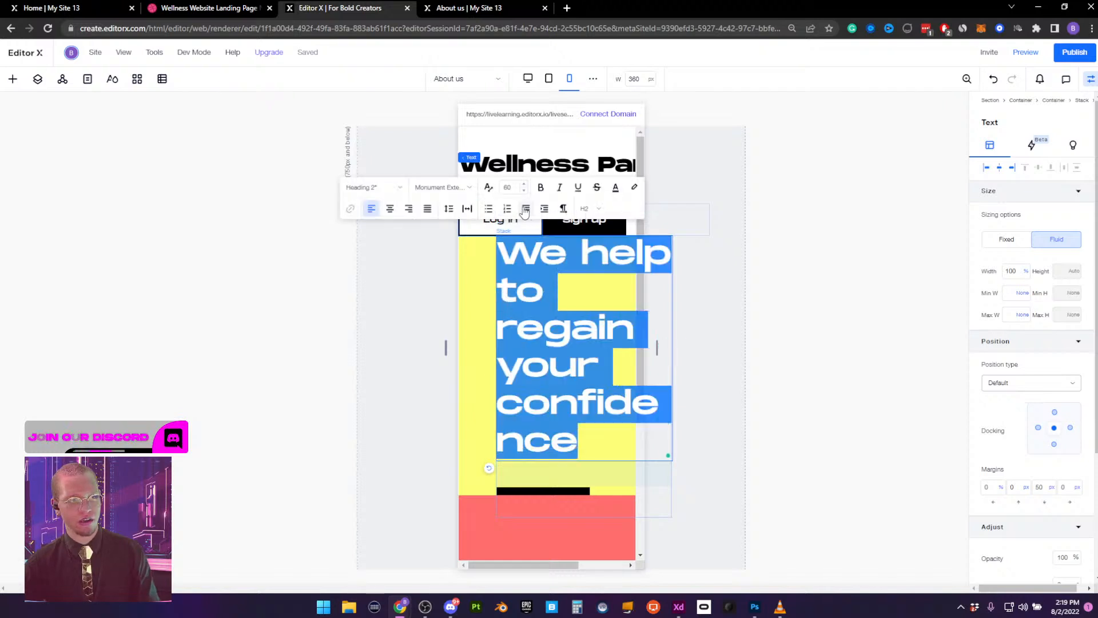
click(487, 188)
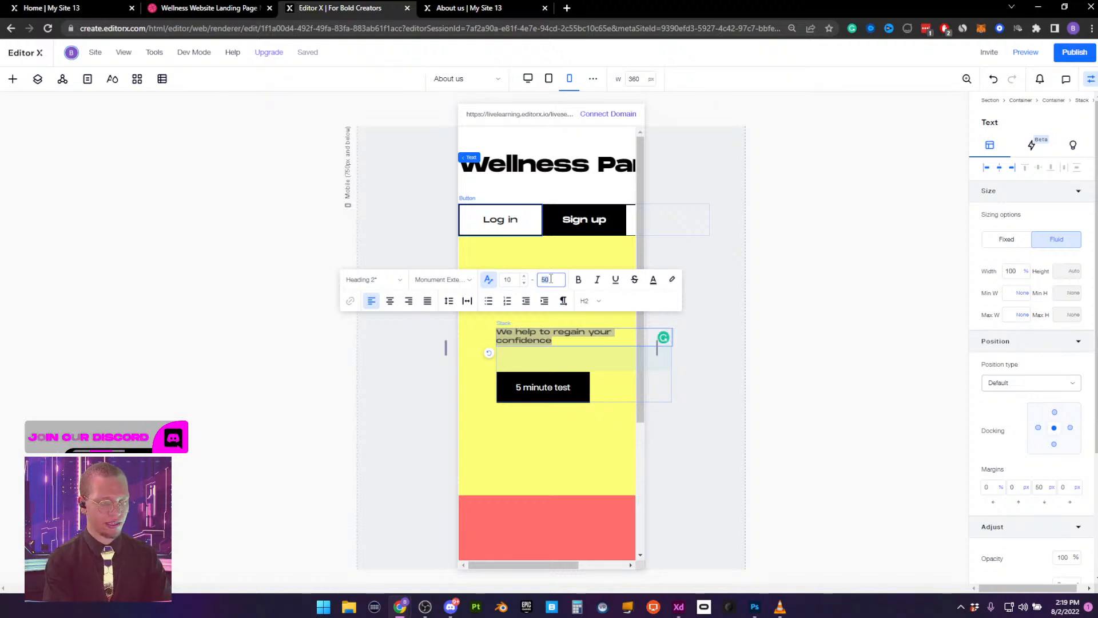
key(Return)
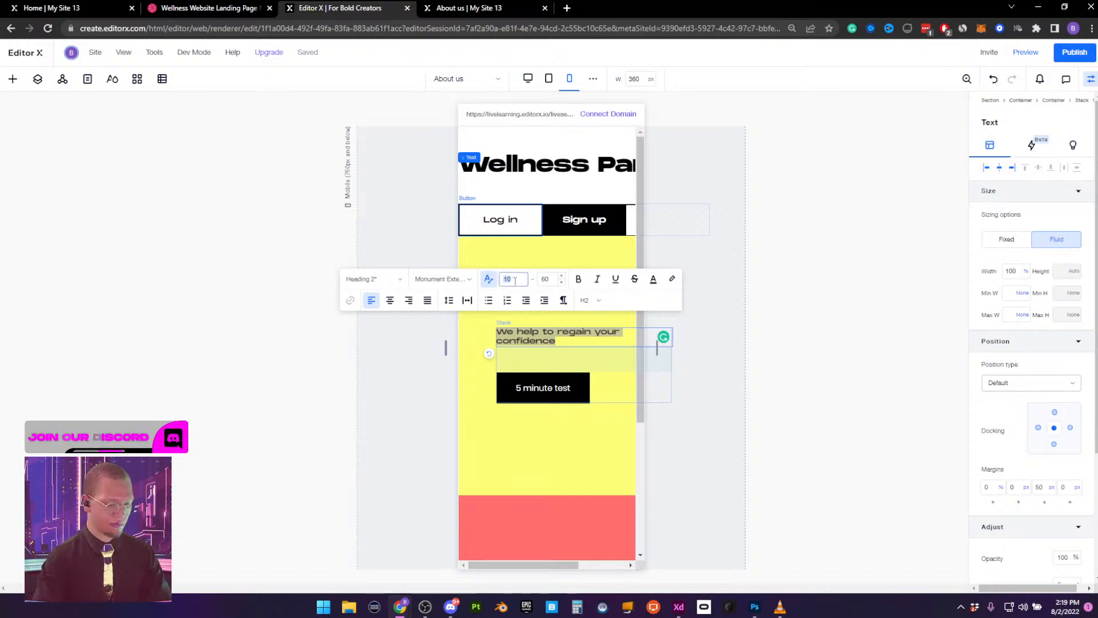
key(Return)
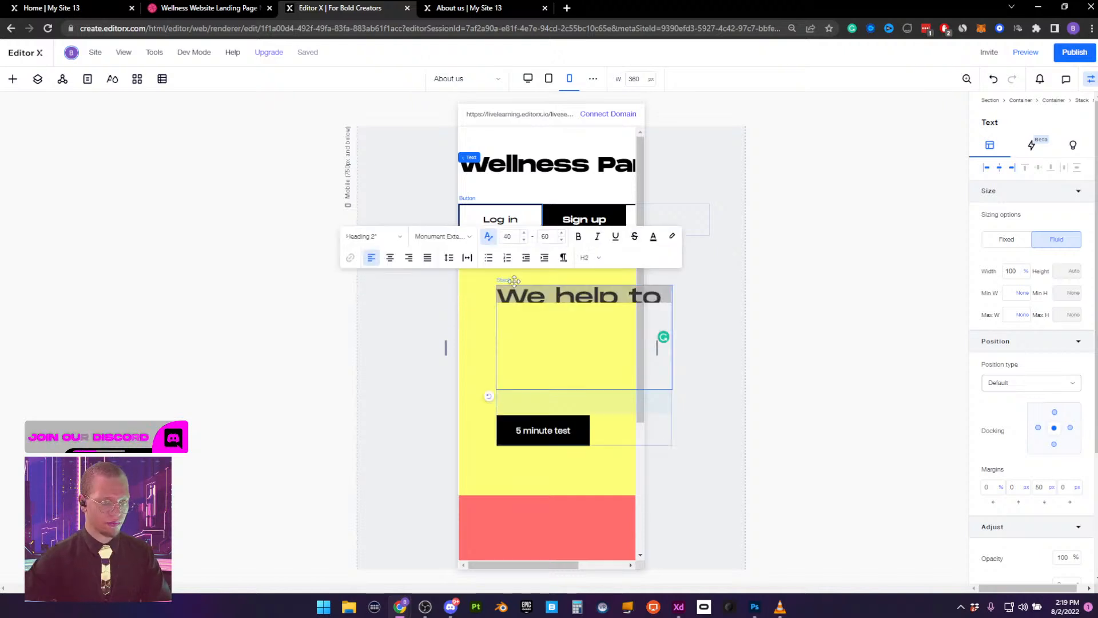
click(702, 428)
Examine the hero heading, its stack and container, and the header title for what overflows the mobile page's width
click(558, 335)
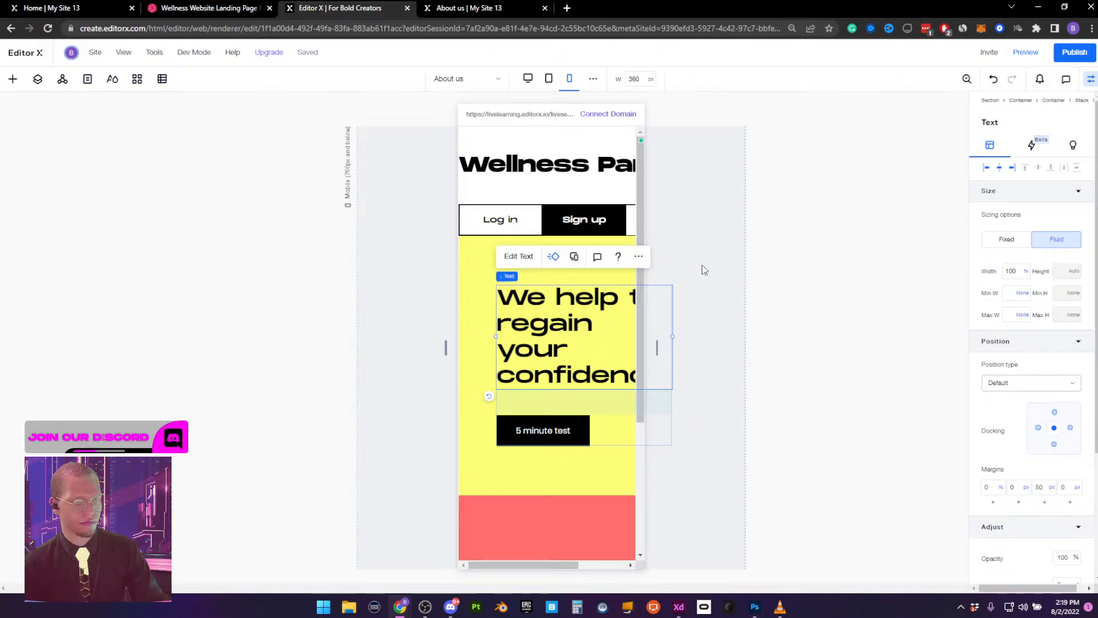
click(618, 423)
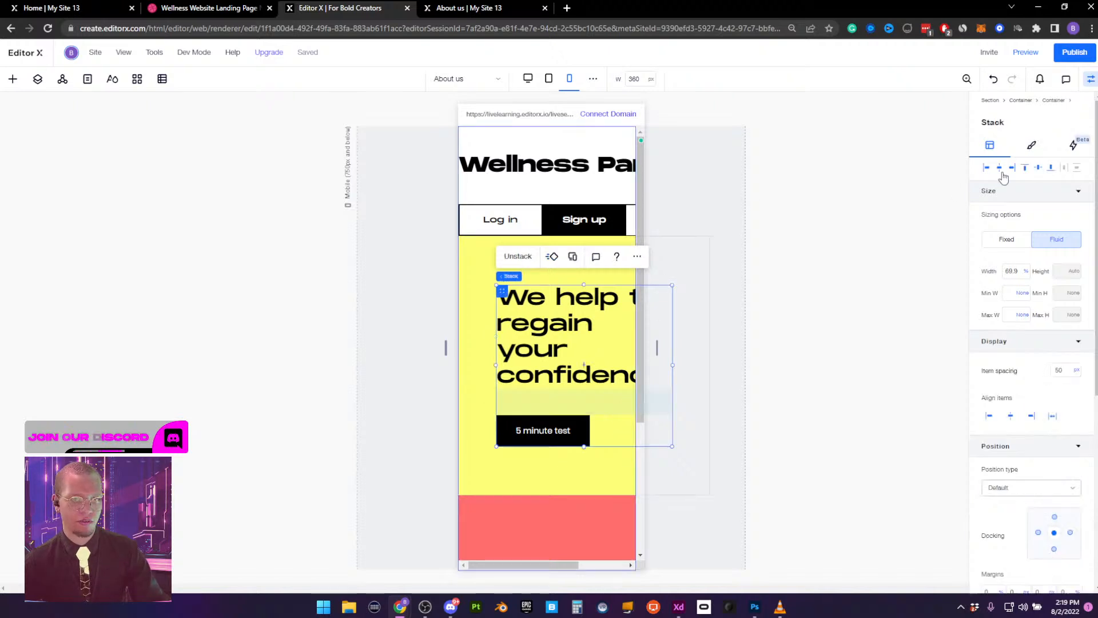
click(482, 247)
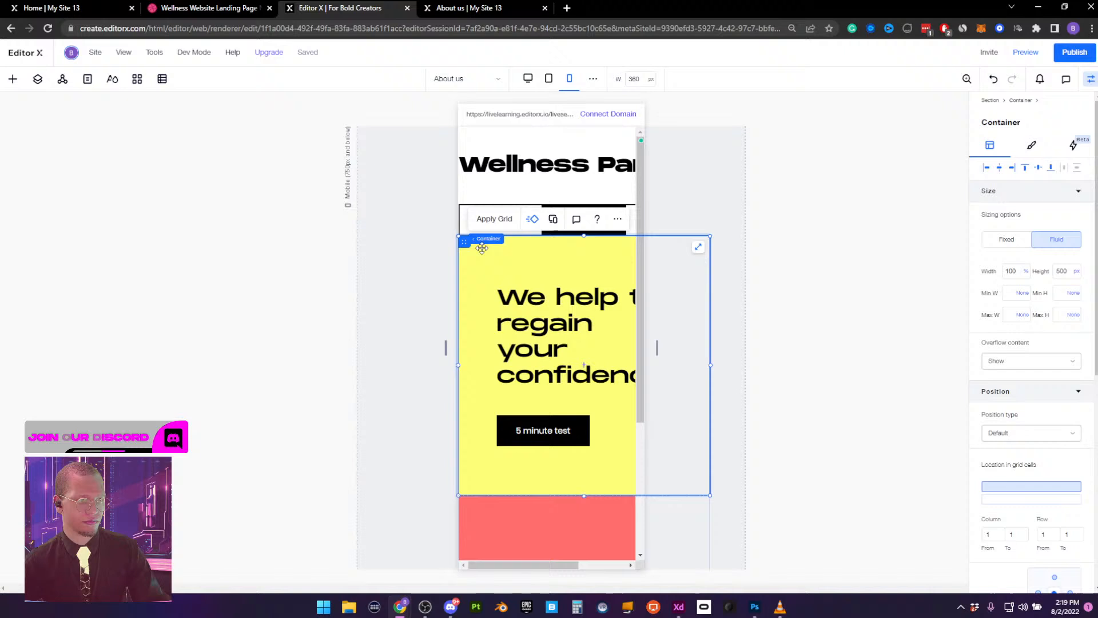
click(592, 186)
click(524, 170)
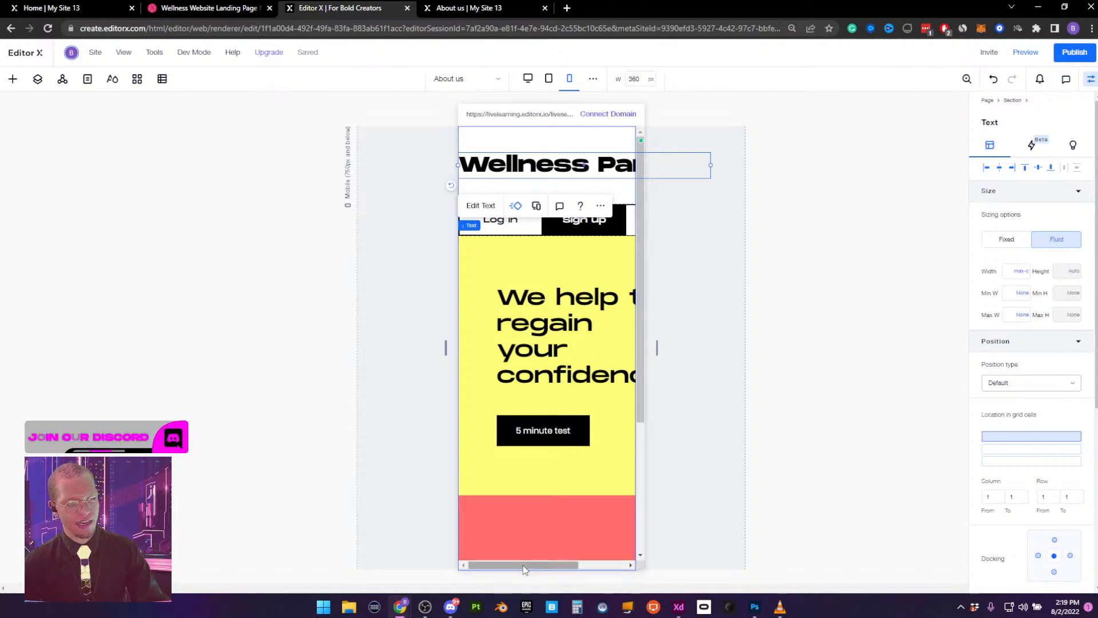
drag(525, 568, 584, 562)
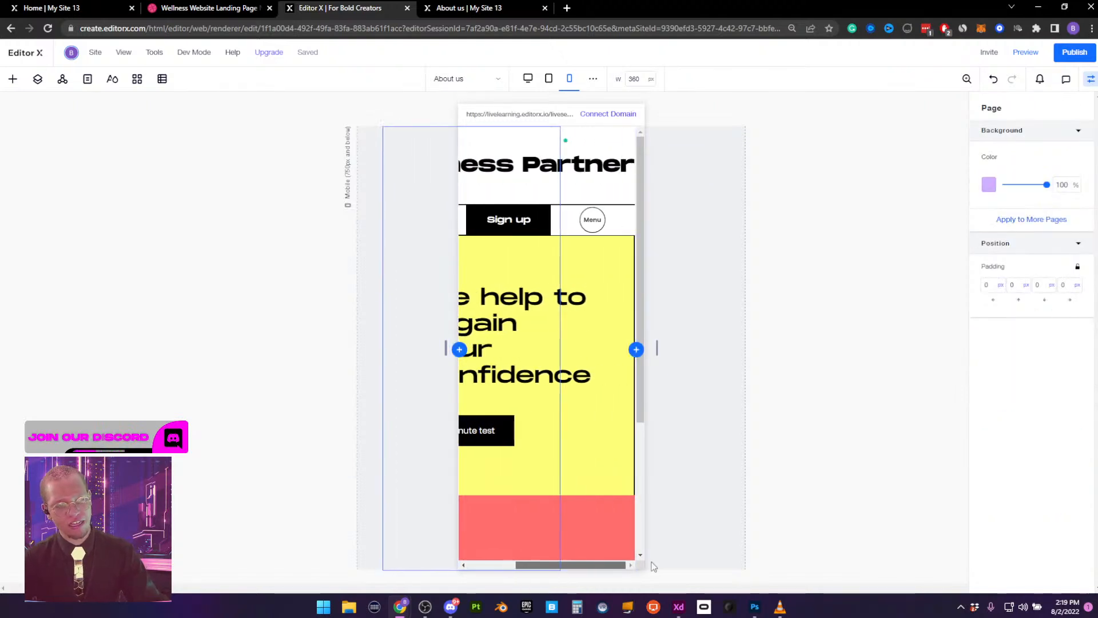
drag(651, 562, 537, 557)
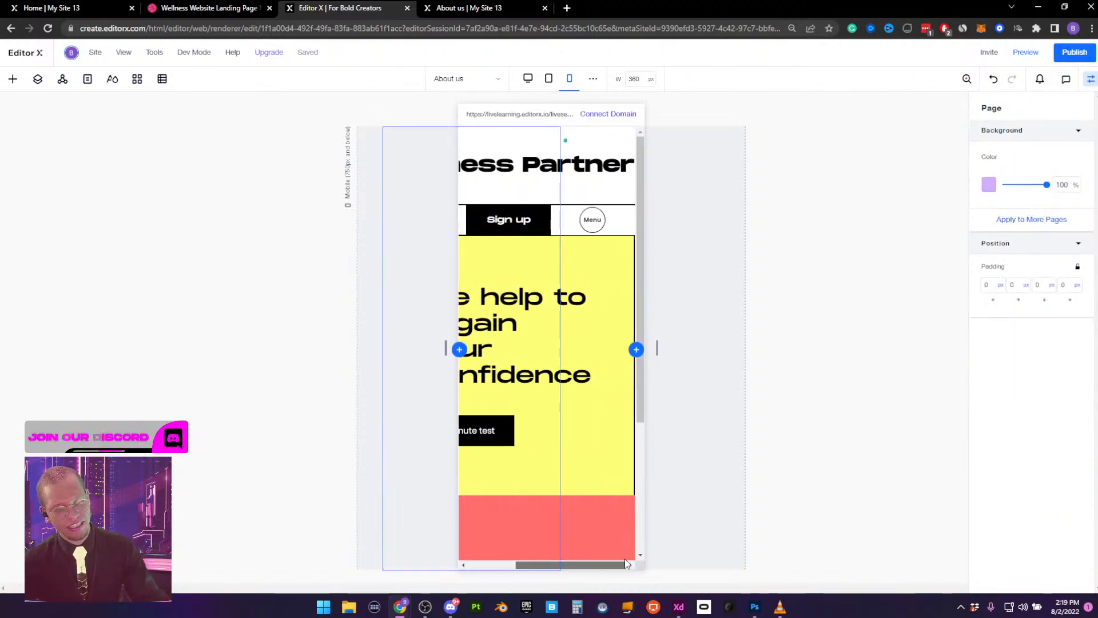
drag(625, 558, 661, 544)
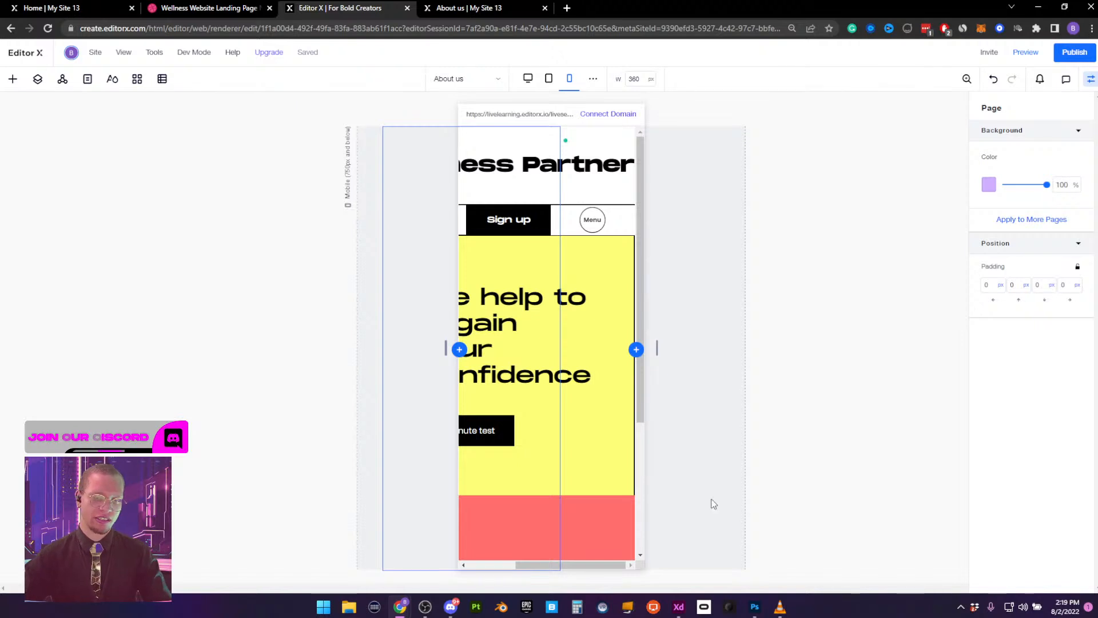
drag(599, 565, 538, 561)
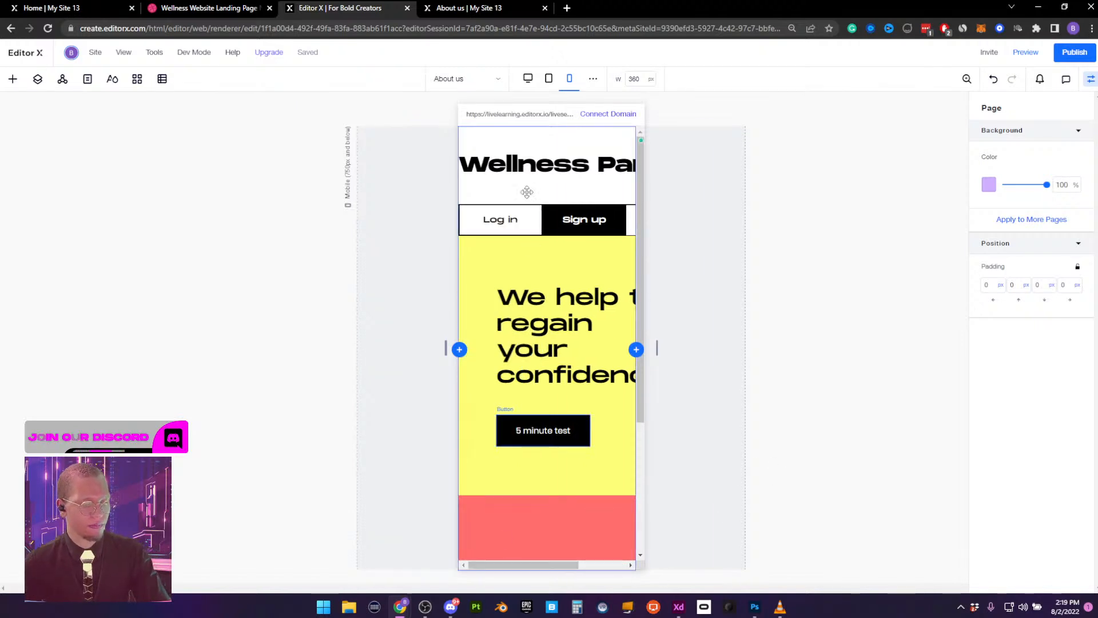
Check the Wellness Partner title's text scale settings and the basic shape behind the header
click(573, 166)
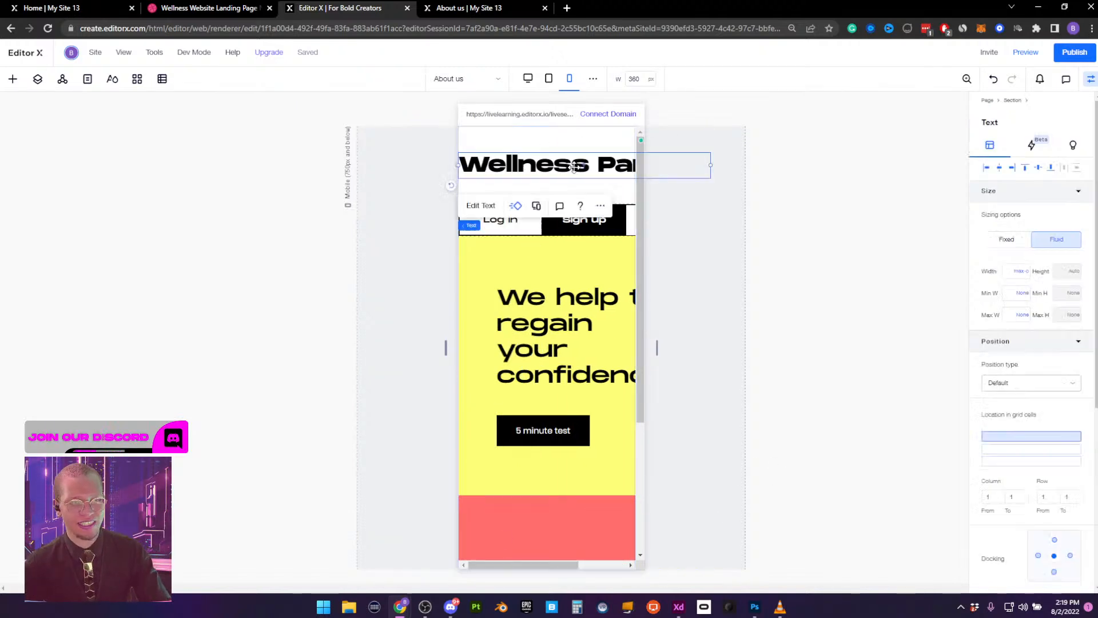
click(583, 139)
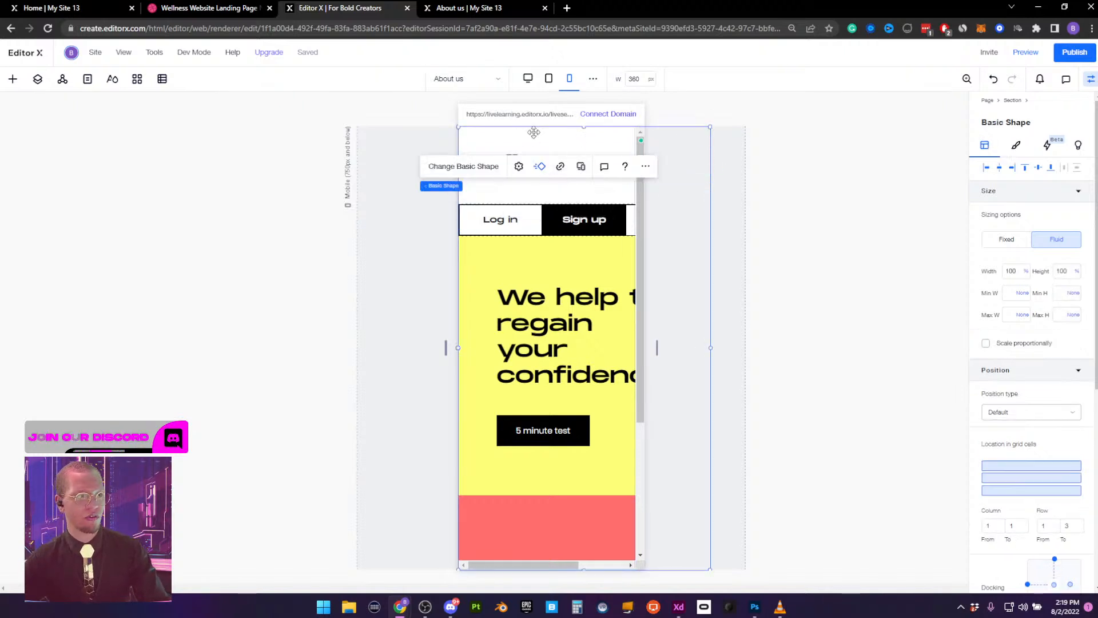
click(502, 178)
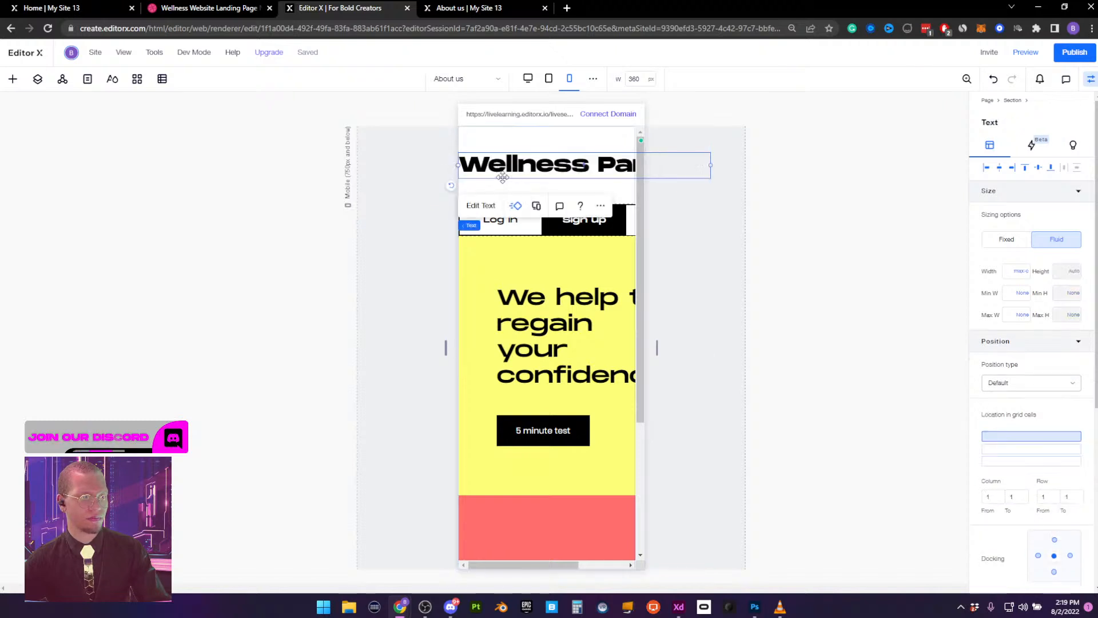
click(486, 207)
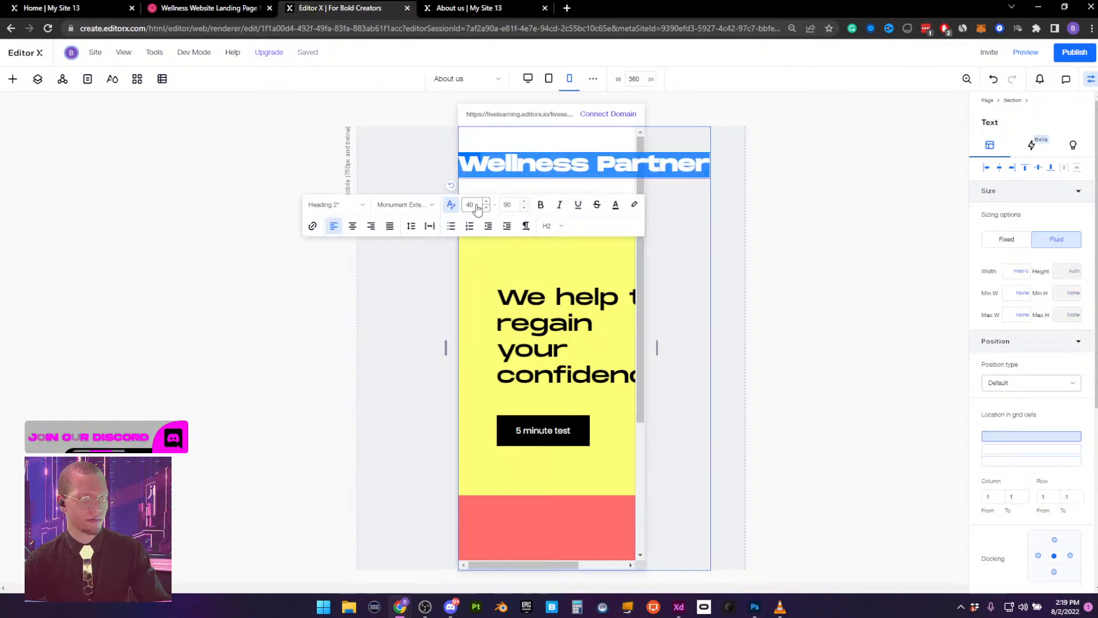
click(858, 206)
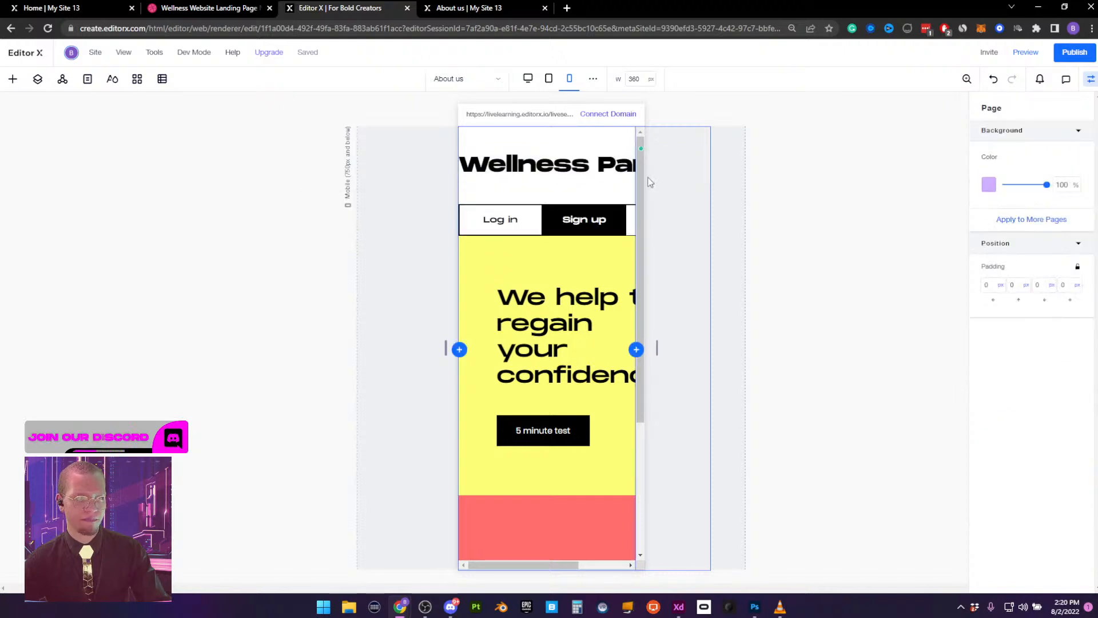
Change the Wellness Partner title's width from max content to 50%, and stretch it to about 75%
click(580, 167)
click(1018, 271)
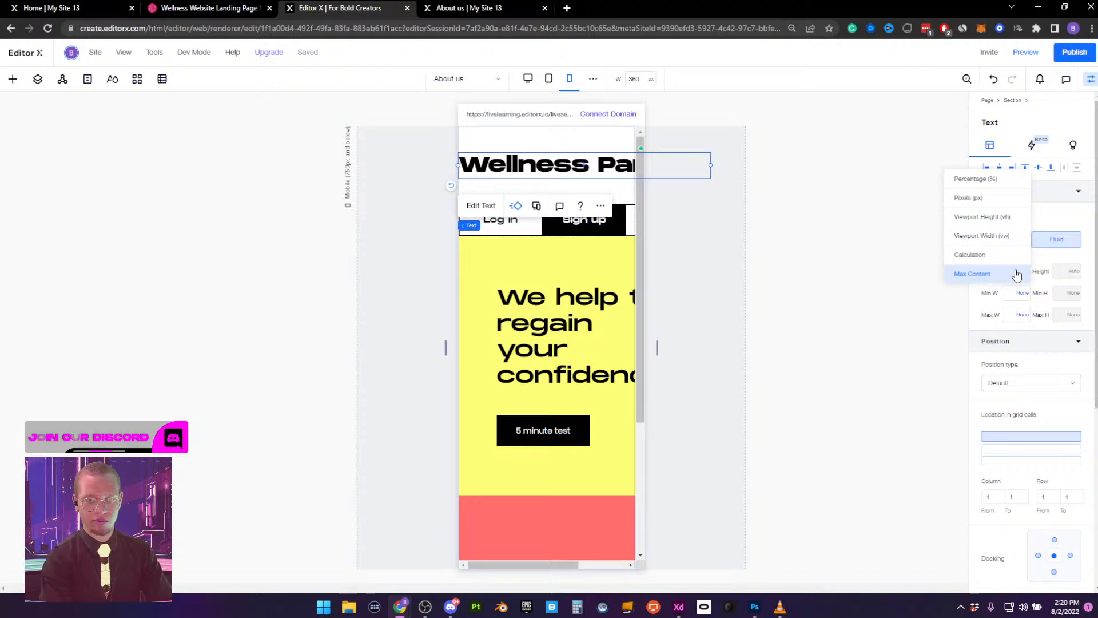
click(1040, 255)
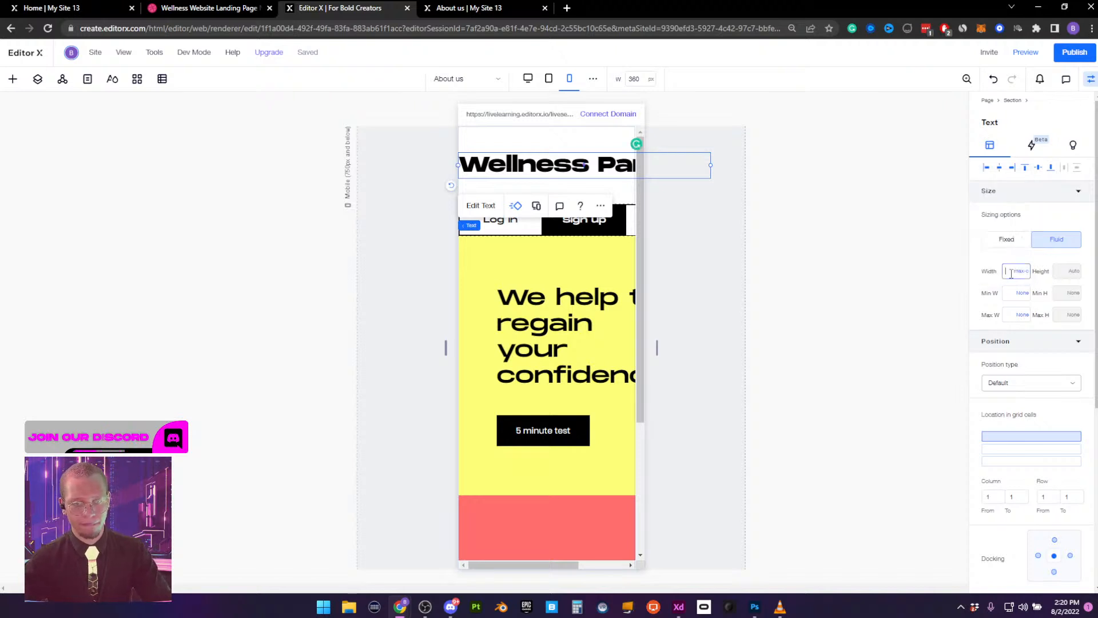
key(Return)
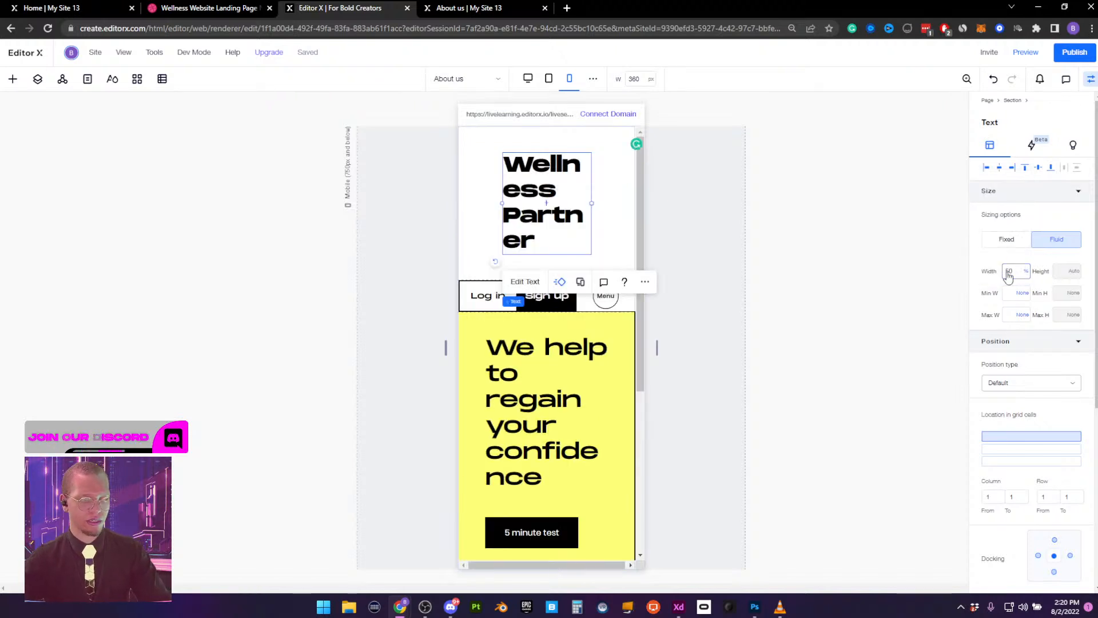
drag(591, 203, 636, 196)
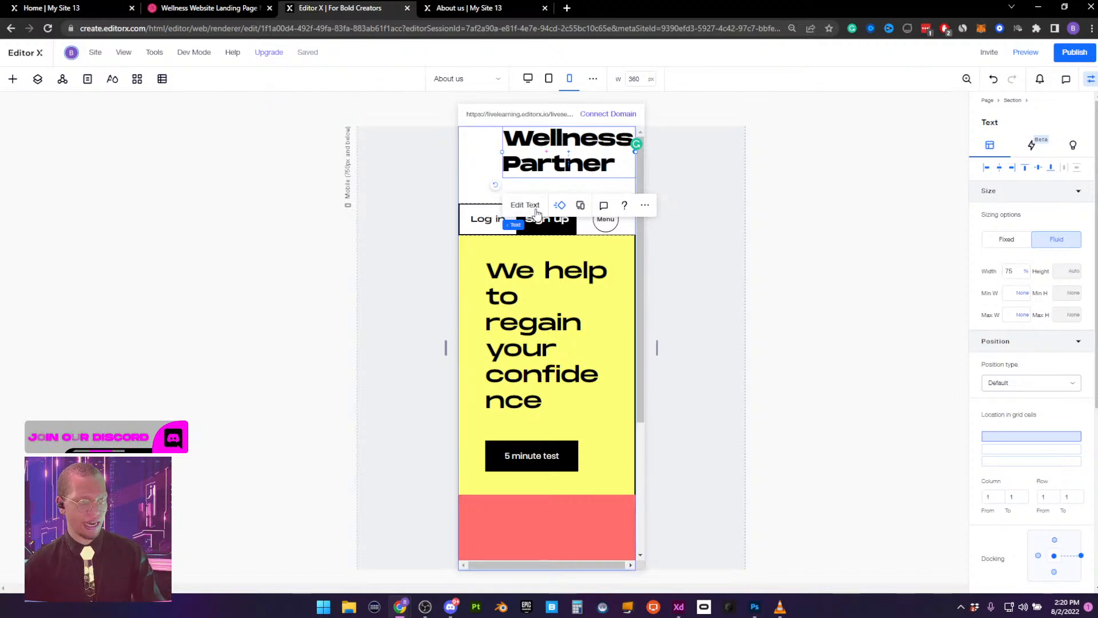
Centre-align the text of the Wellness Partner title
click(535, 209)
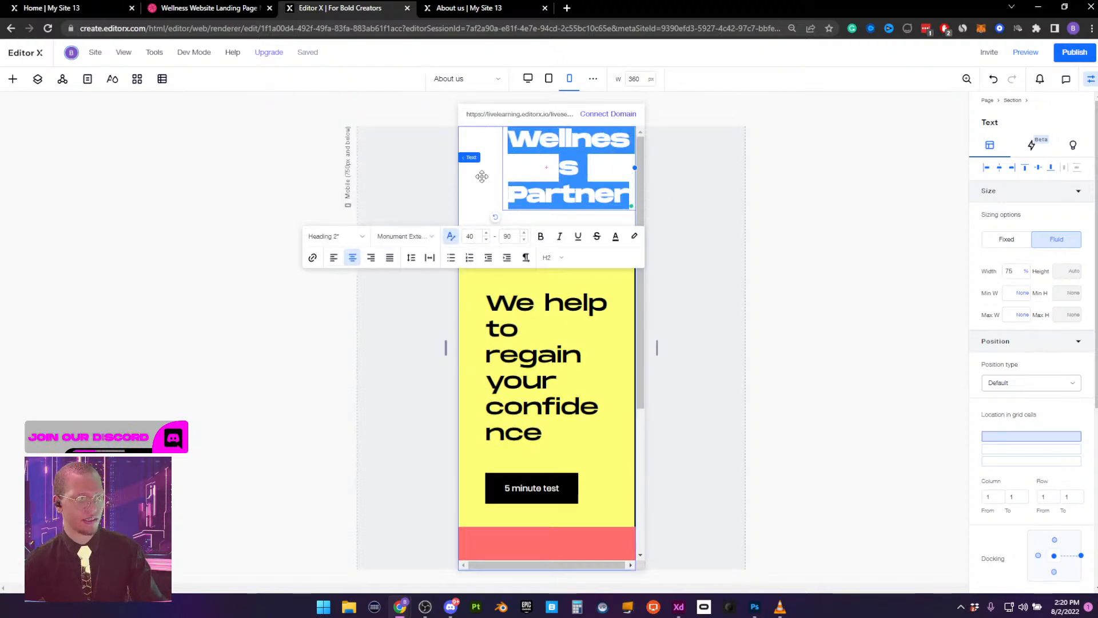
click(481, 176)
click(566, 186)
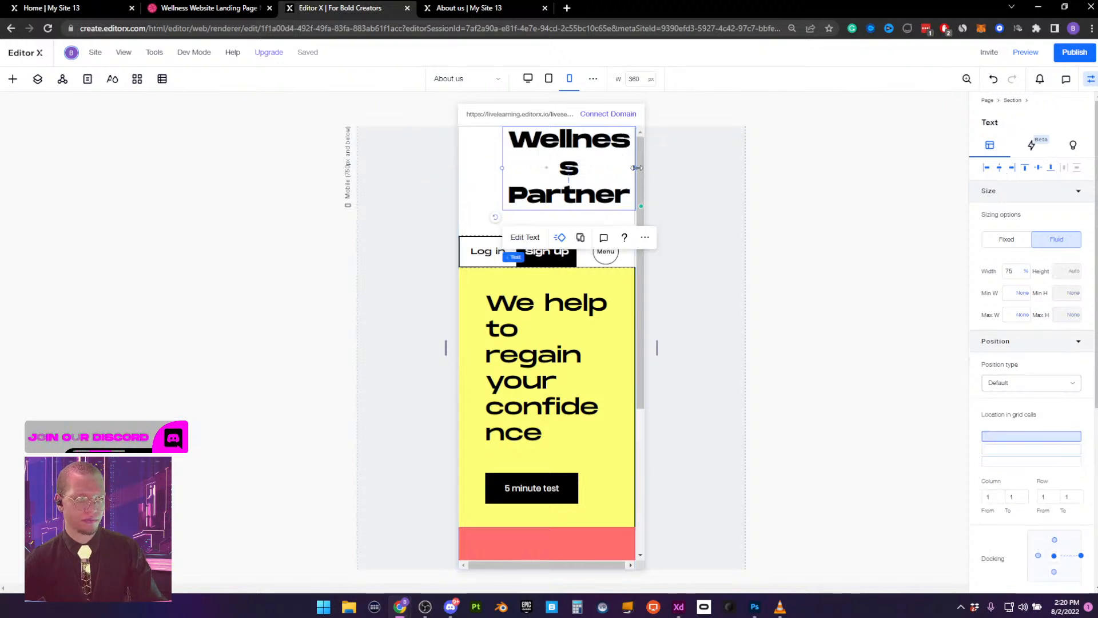
Widen the Wellness Partner title to about 82.7% and switch its width unit to pixels
drag(637, 168, 651, 169)
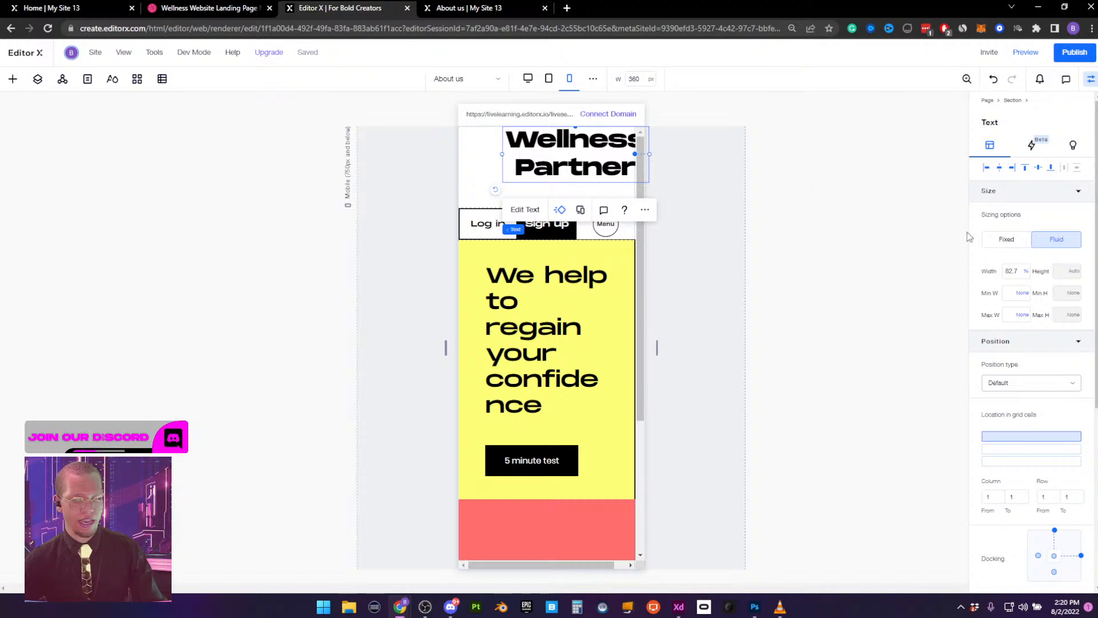
click(1025, 271)
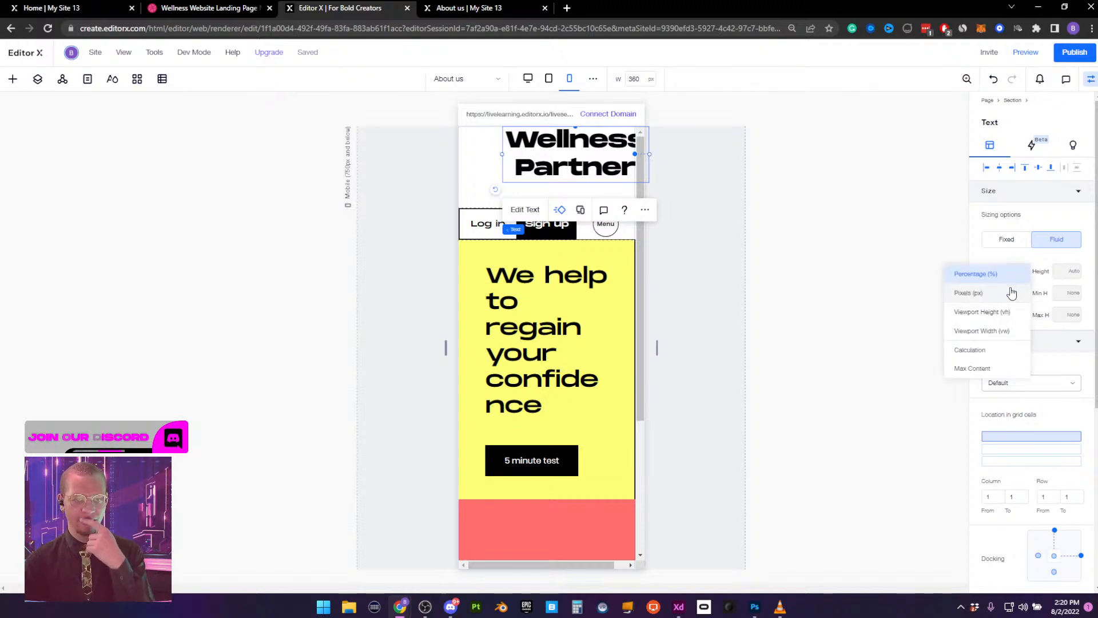
click(1011, 293)
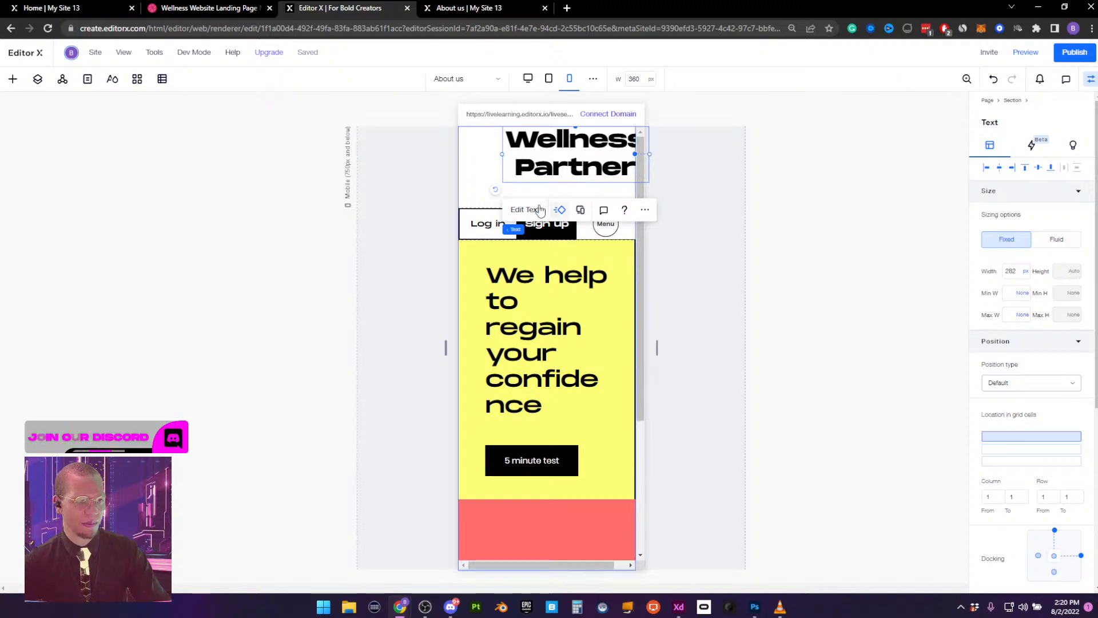
Review the mobile page vertically and horizontally to check how the sections and the Wellness Partner title fit its width
click(482, 186)
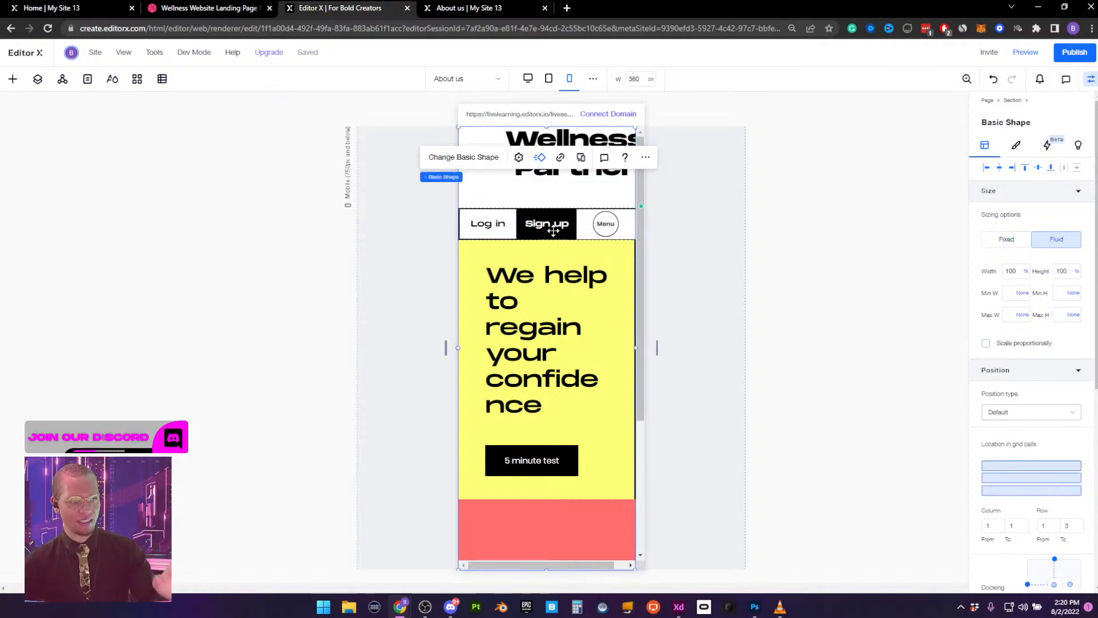
scroll(550, 422, down, 2)
scroll(550, 422, up, 2)
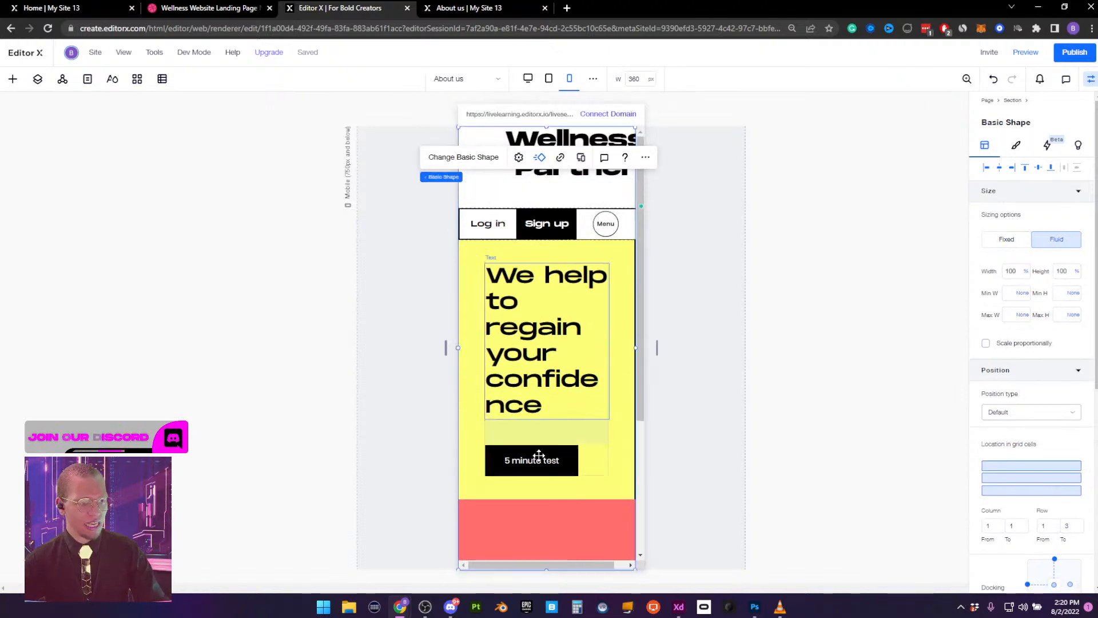
drag(519, 569, 625, 557)
scroll(575, 395, down, 4)
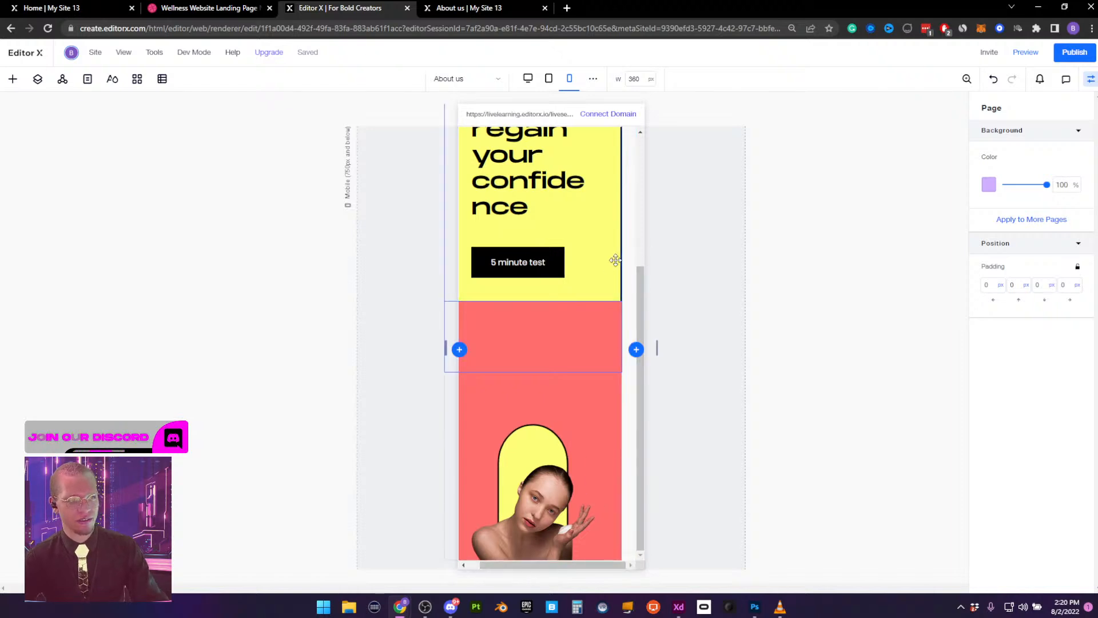
scroll(610, 269, up, 4)
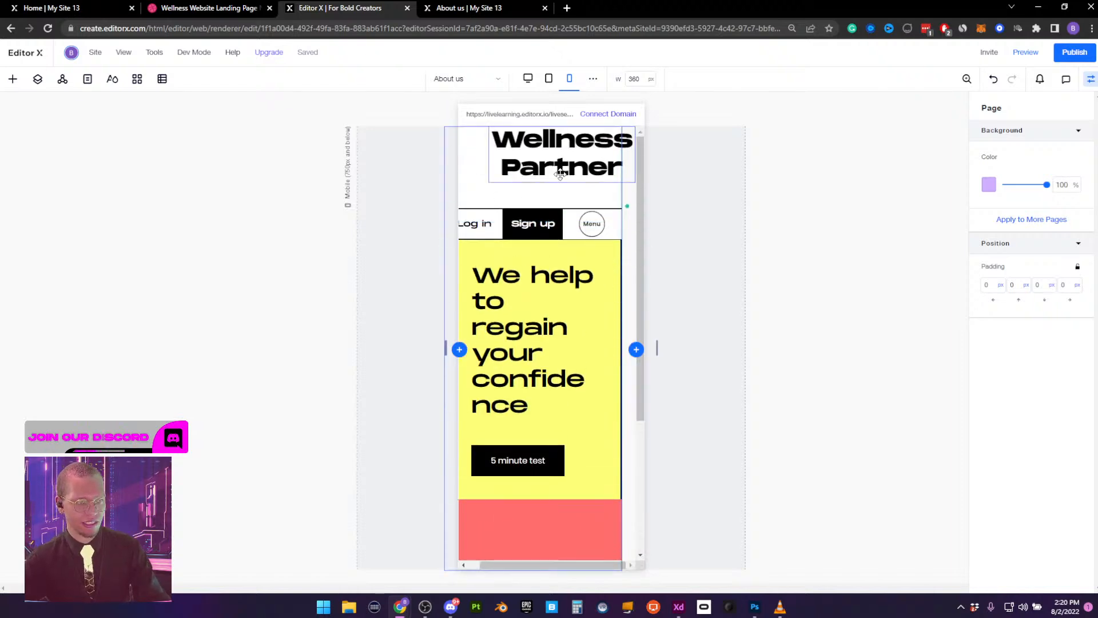
click(559, 173)
drag(531, 567, 497, 569)
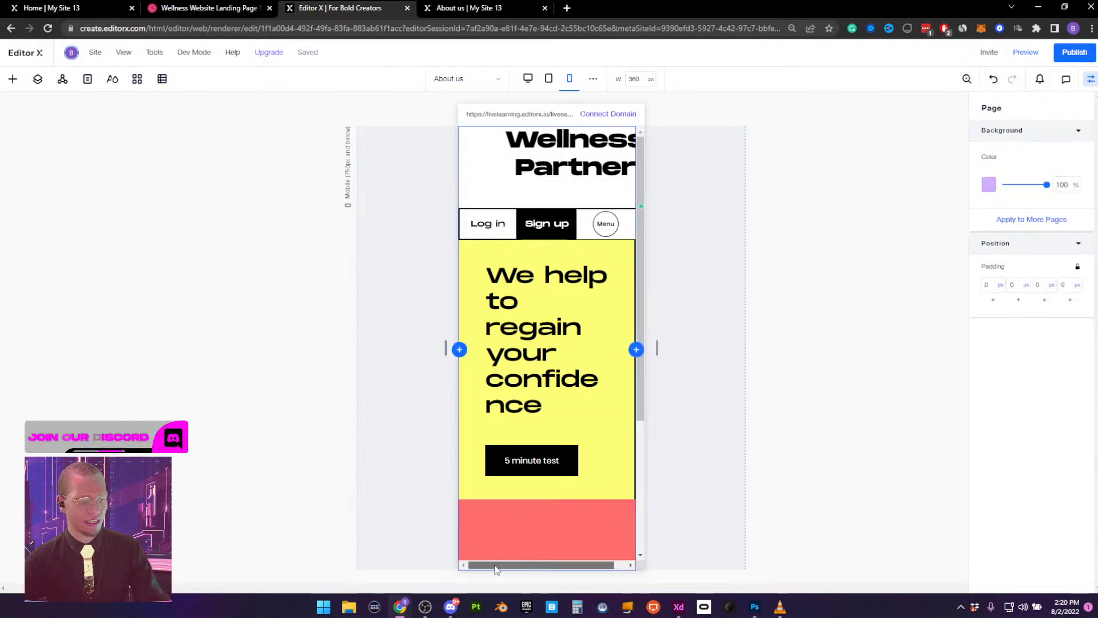
click(571, 154)
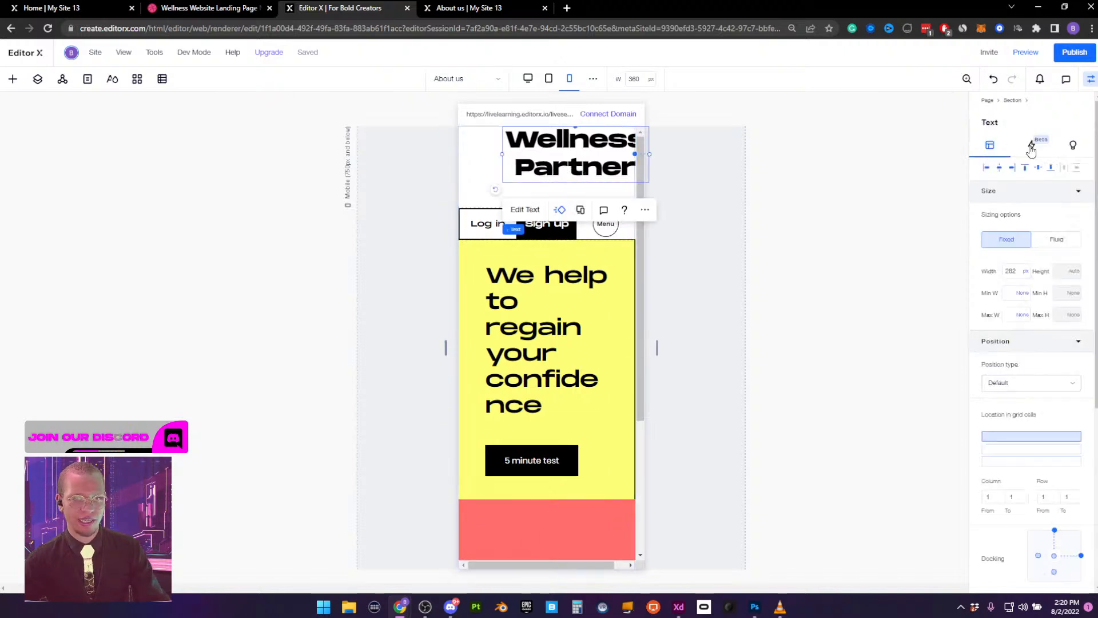
Centre the Wellness Partner title horizontally and vertically in its cell and give it 50 px top and bottom margins
click(999, 170)
click(1038, 169)
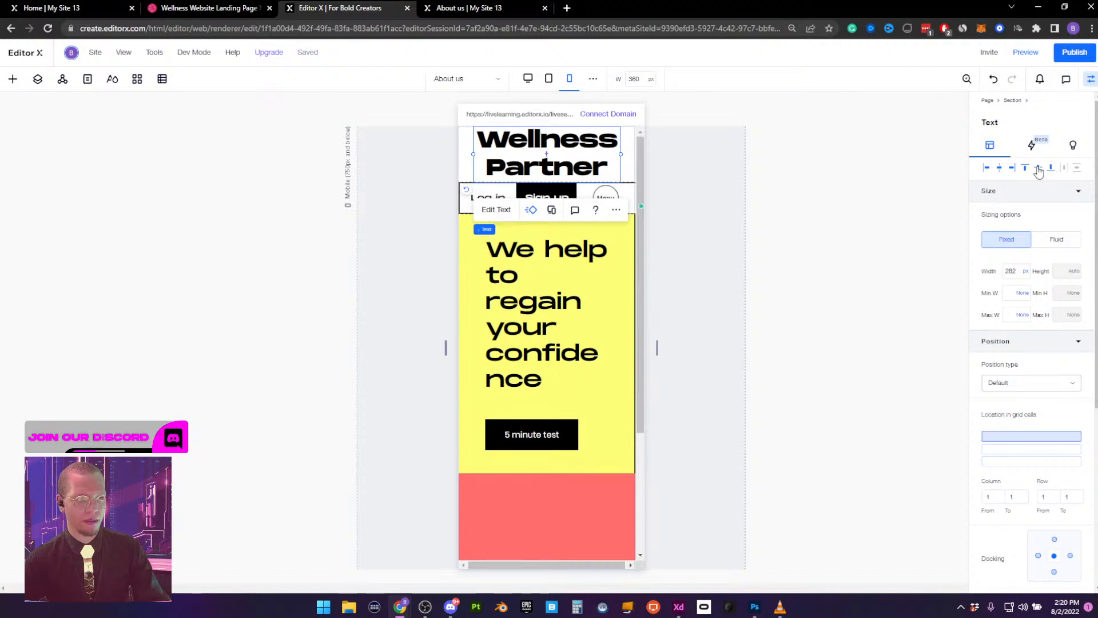
scroll(996, 446, down, 5)
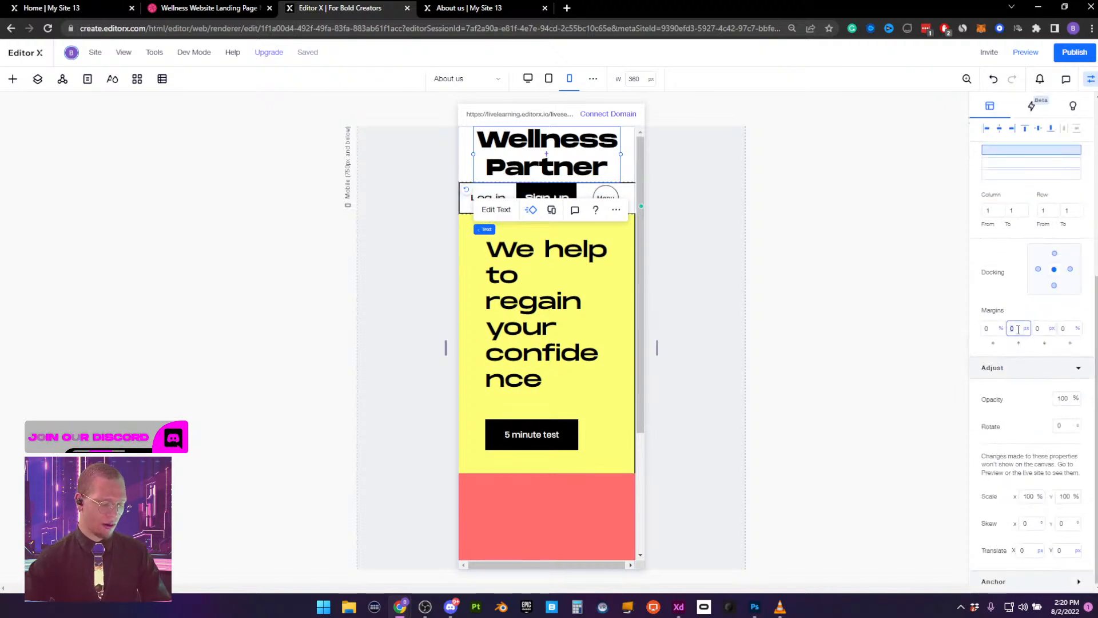
key(Return)
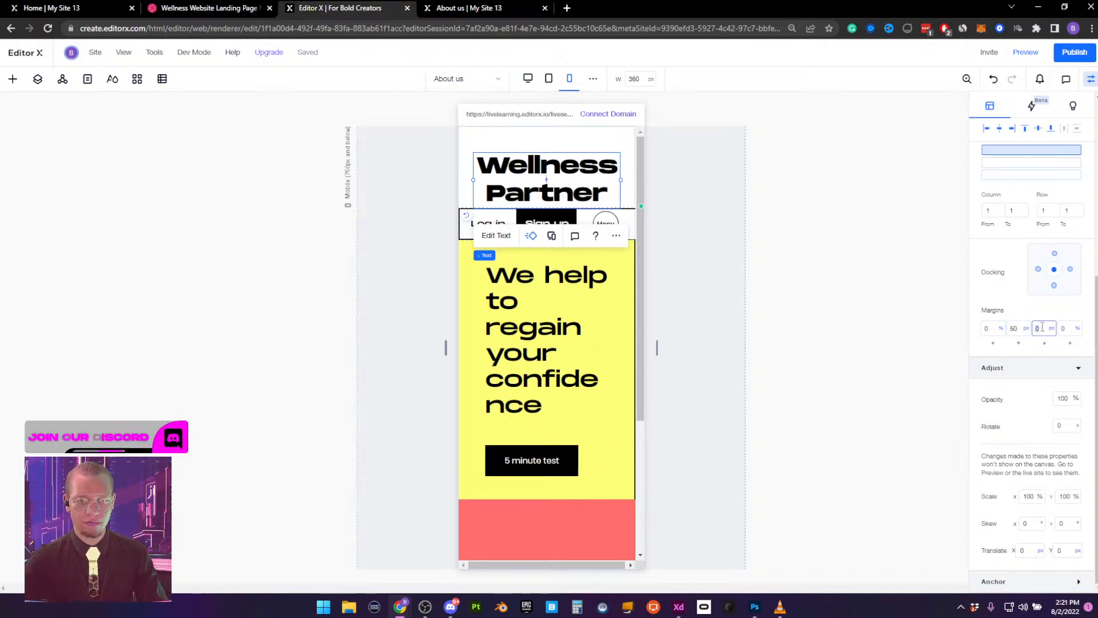
key(Return)
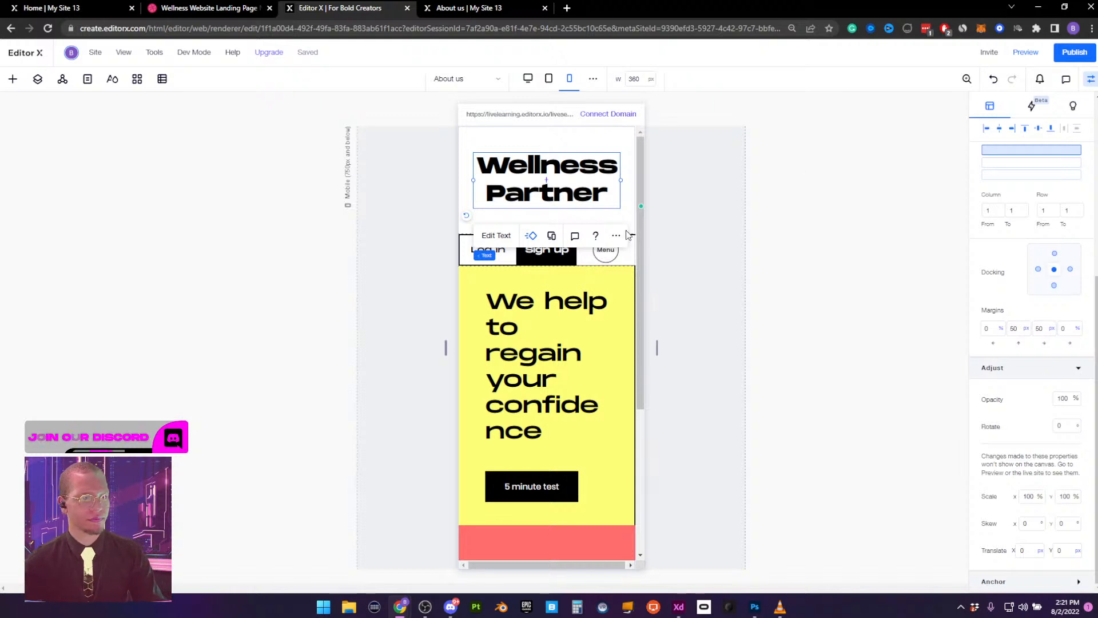
Reduce the minimum font size of the "We help to regain your confidence" heading, trying 30 and settling on 25
click(614, 282)
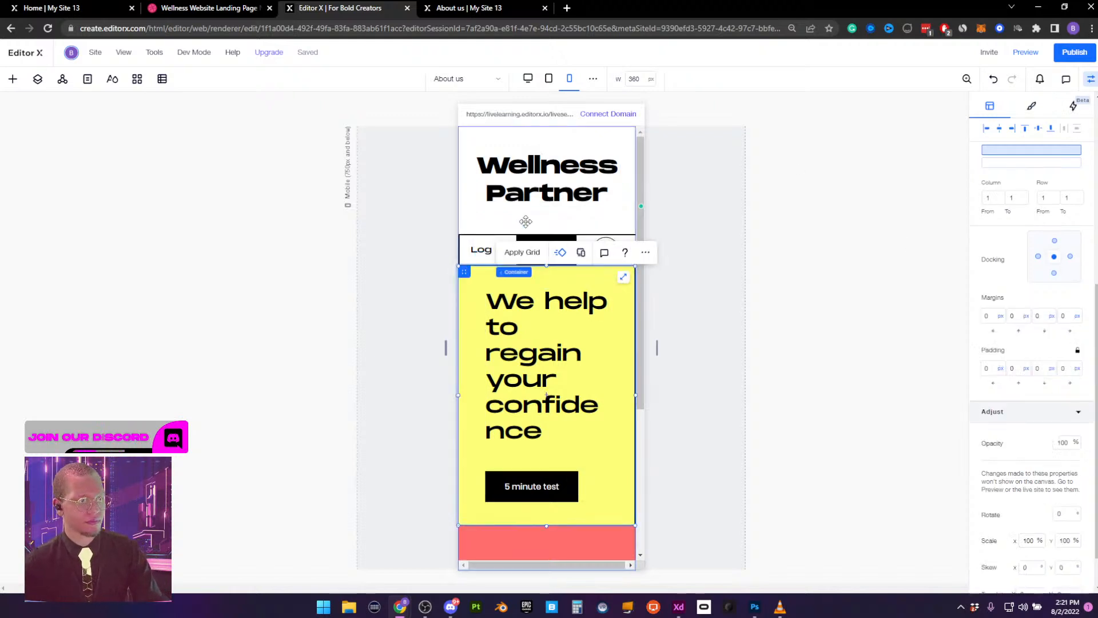
click(525, 222)
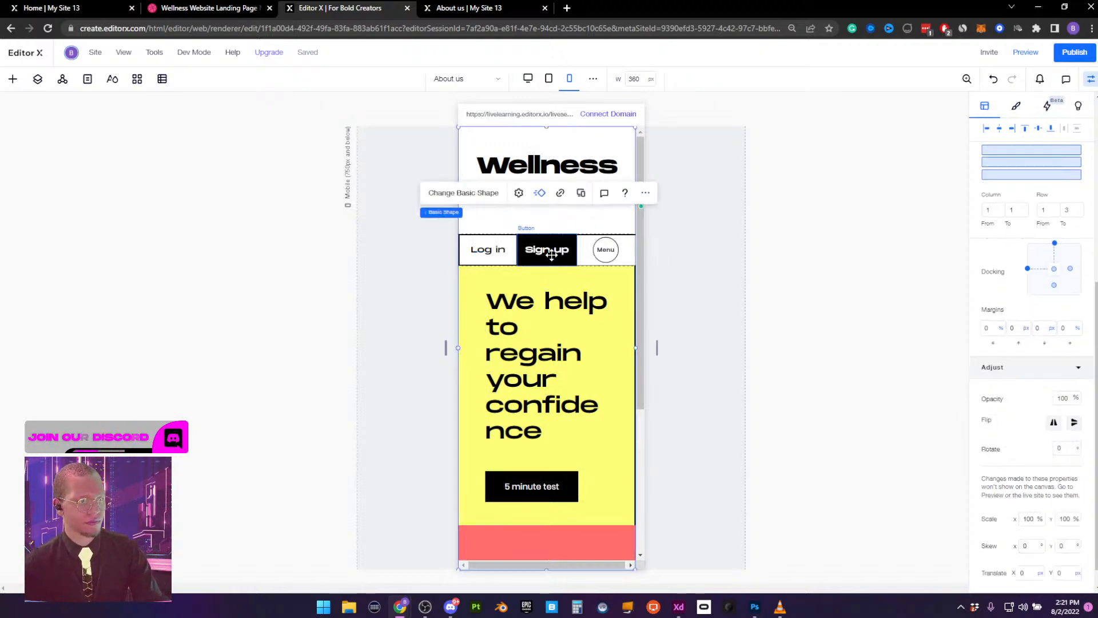
click(544, 308)
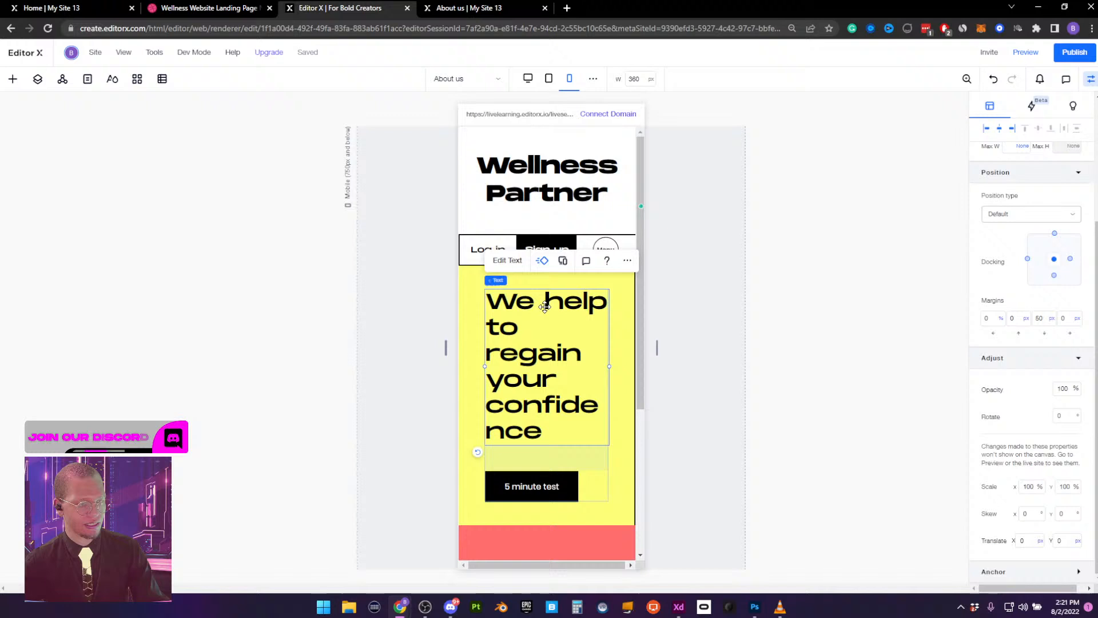
click(507, 261)
click(473, 242)
text(3)
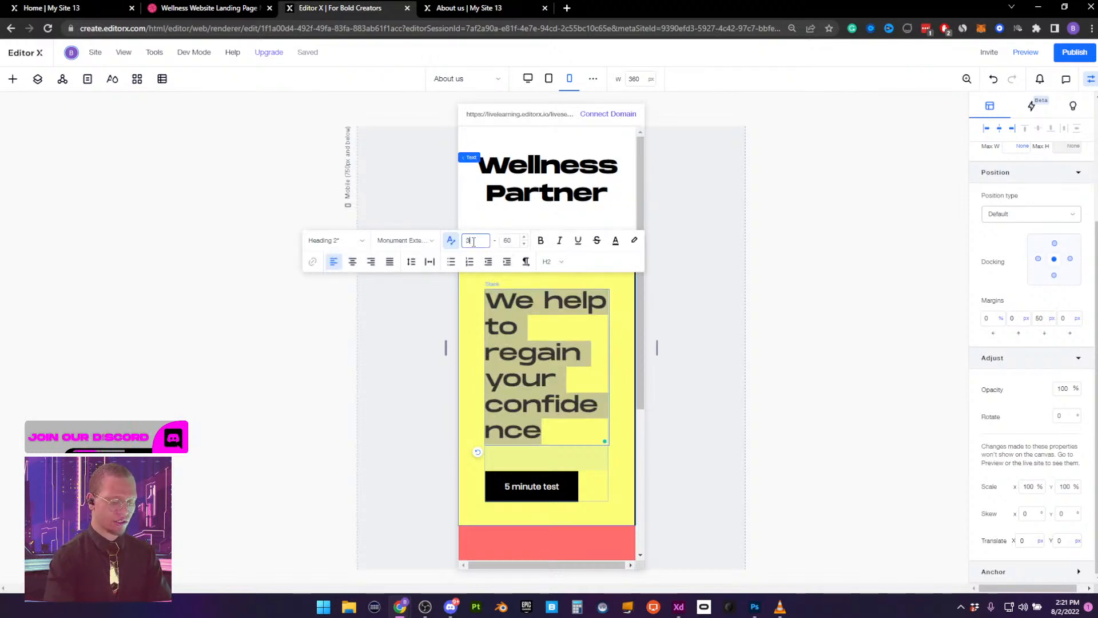
text(0)
click(471, 267)
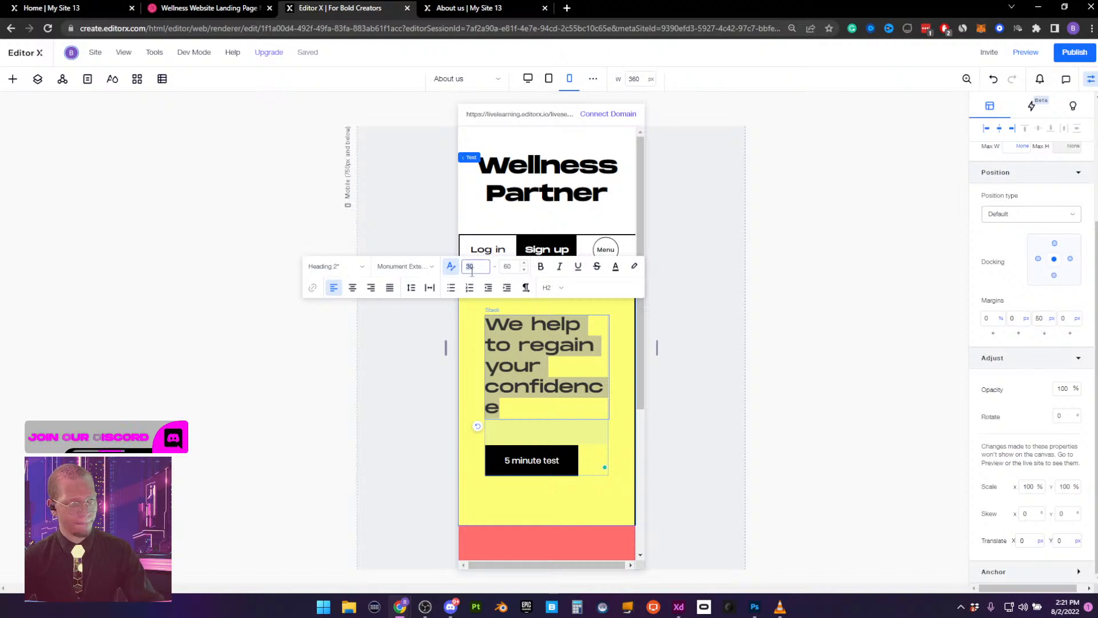
text(25)
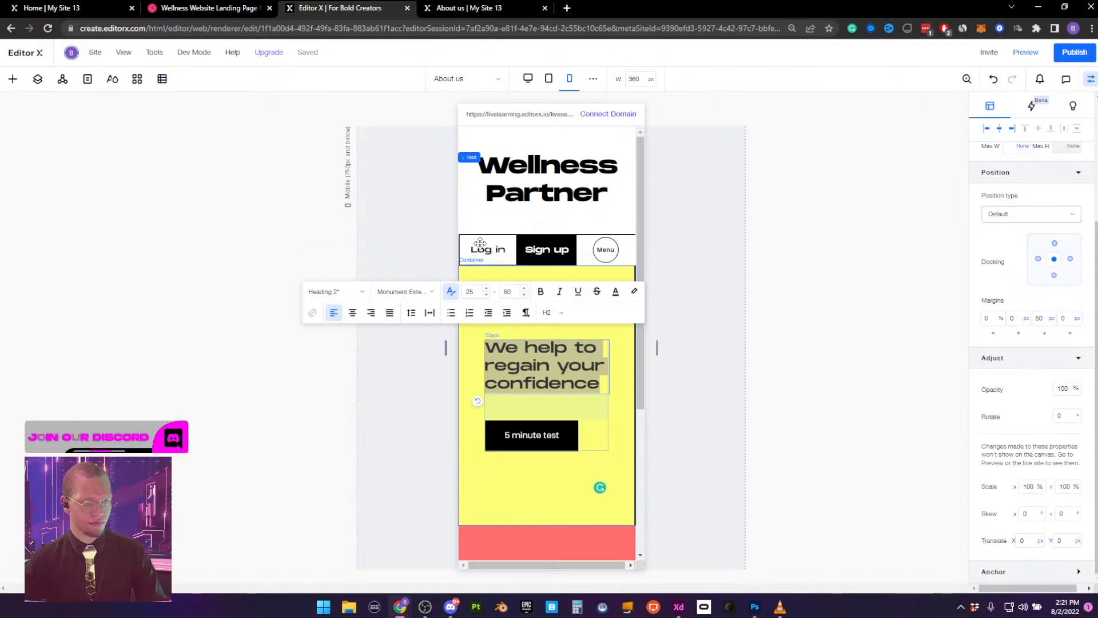
click(516, 495)
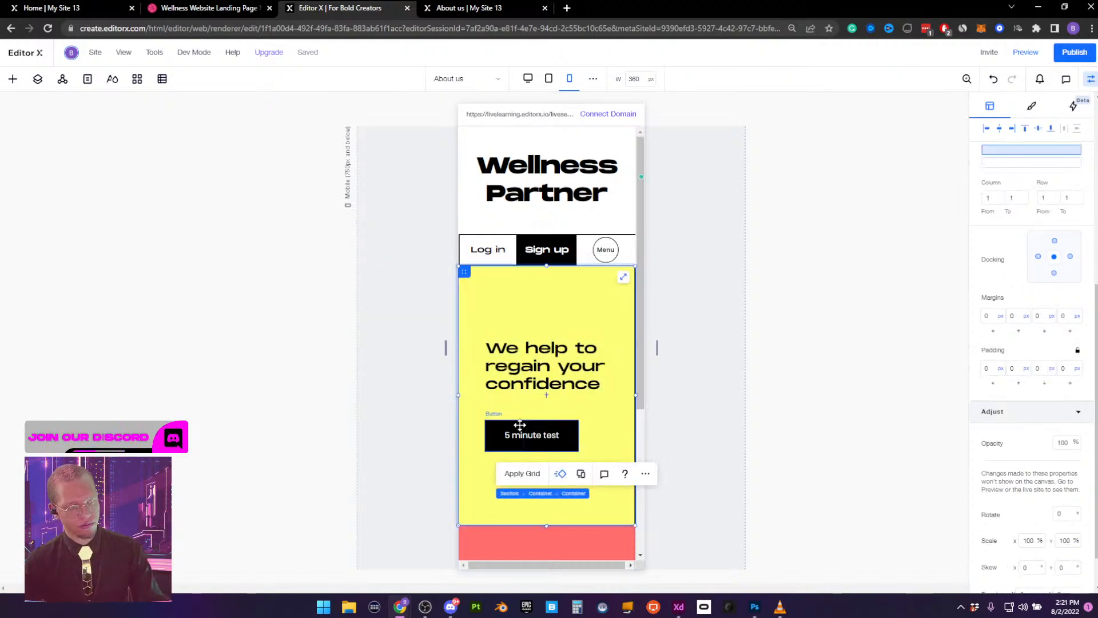
Set the item spacing of the stack holding the hero heading and 5 minute test button to 25 px
click(524, 413)
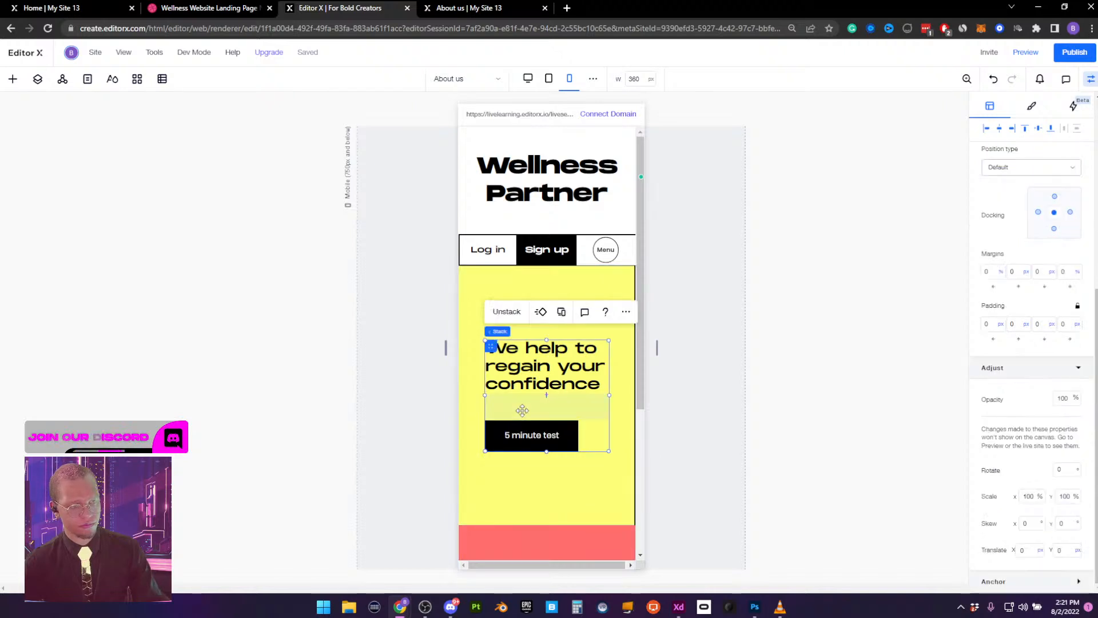
scroll(1050, 355, up, 5)
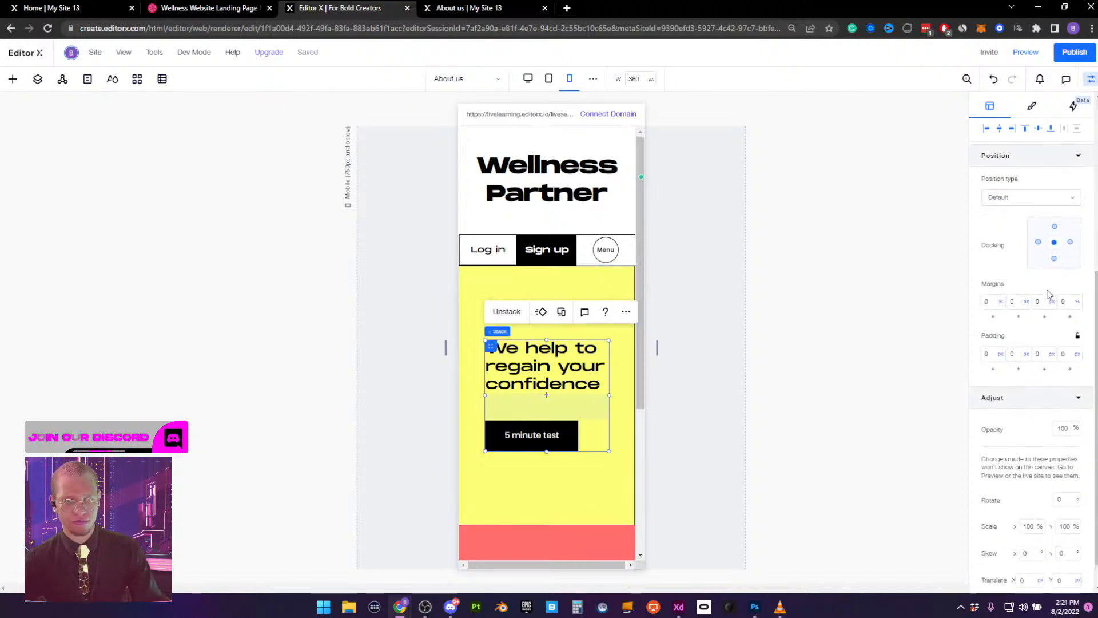
click(1062, 339)
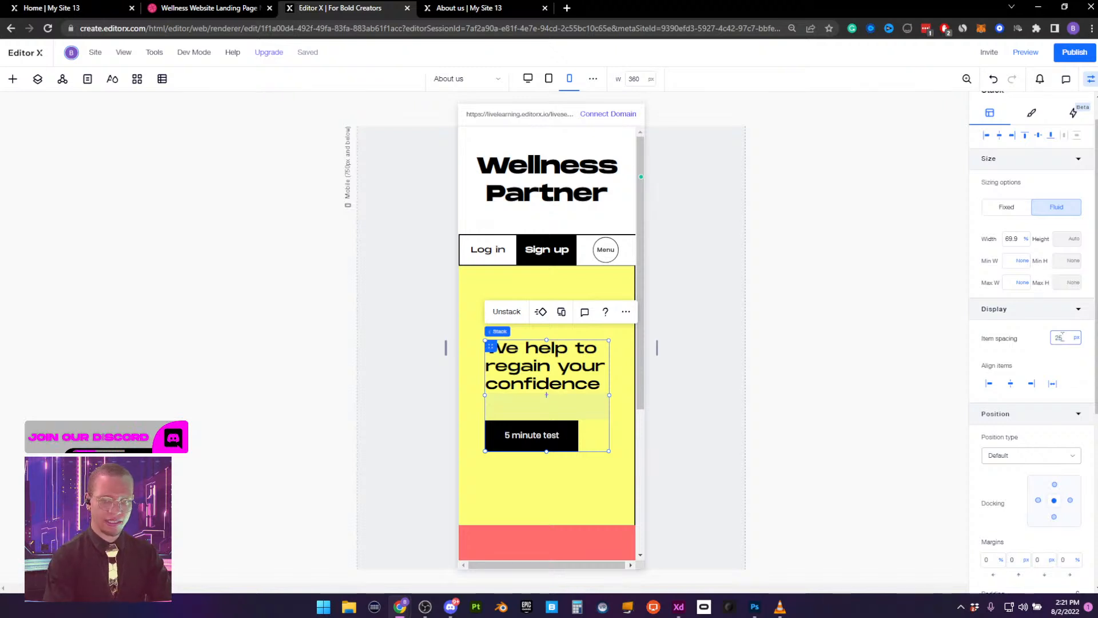
key(Return)
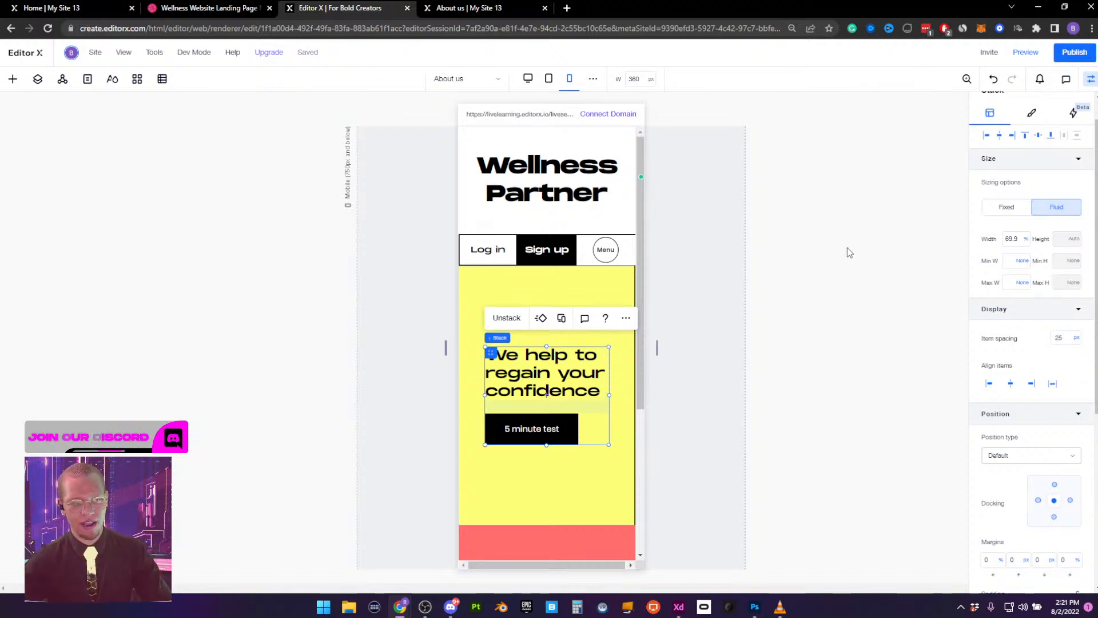
Reduce the yellow container's height, trying 300 px and settling on 400 px
click(568, 485)
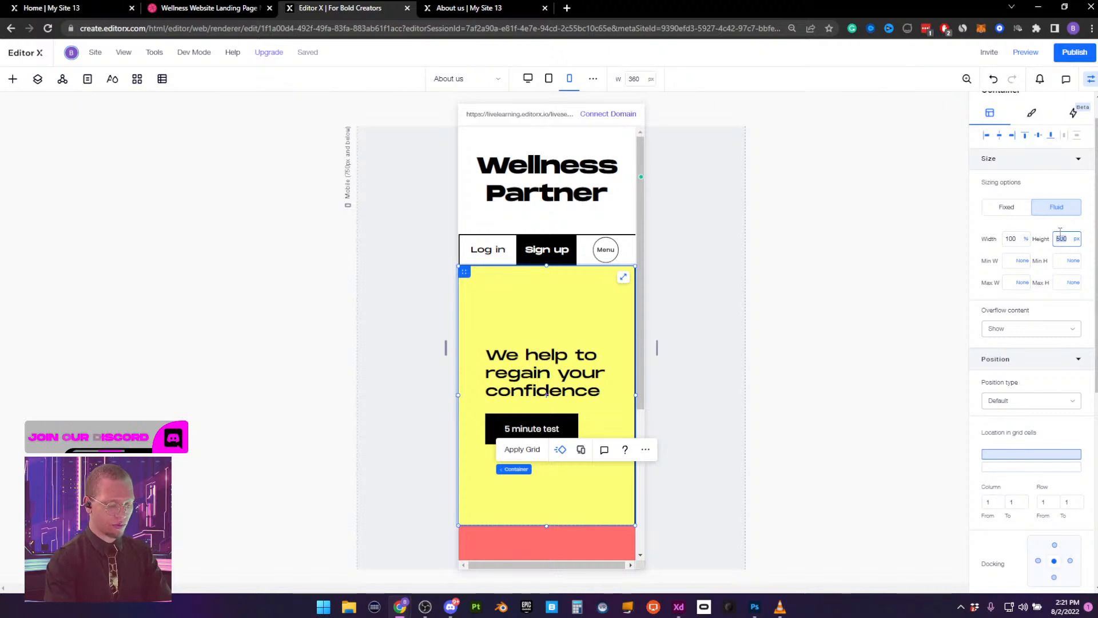
key(Return)
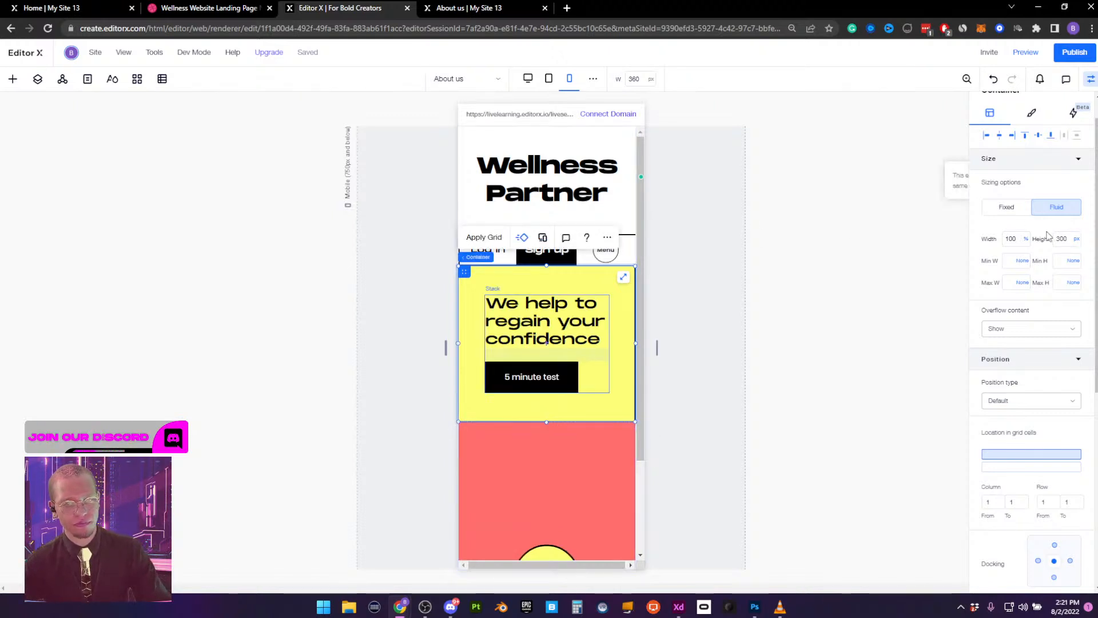
click(1061, 238)
text(4)
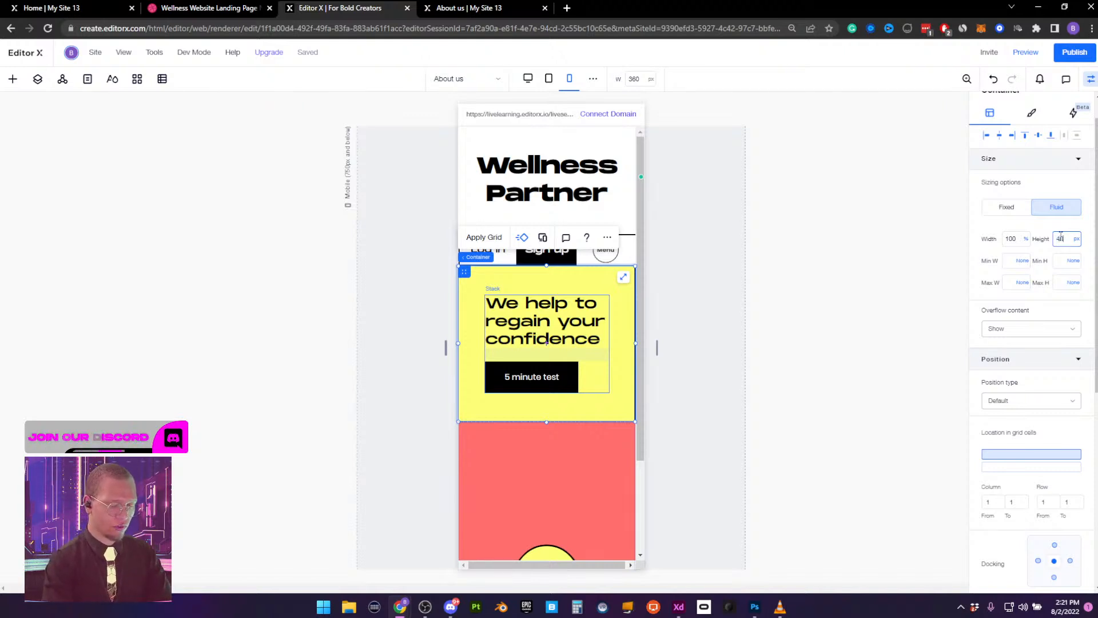
text(00)
key(Return)
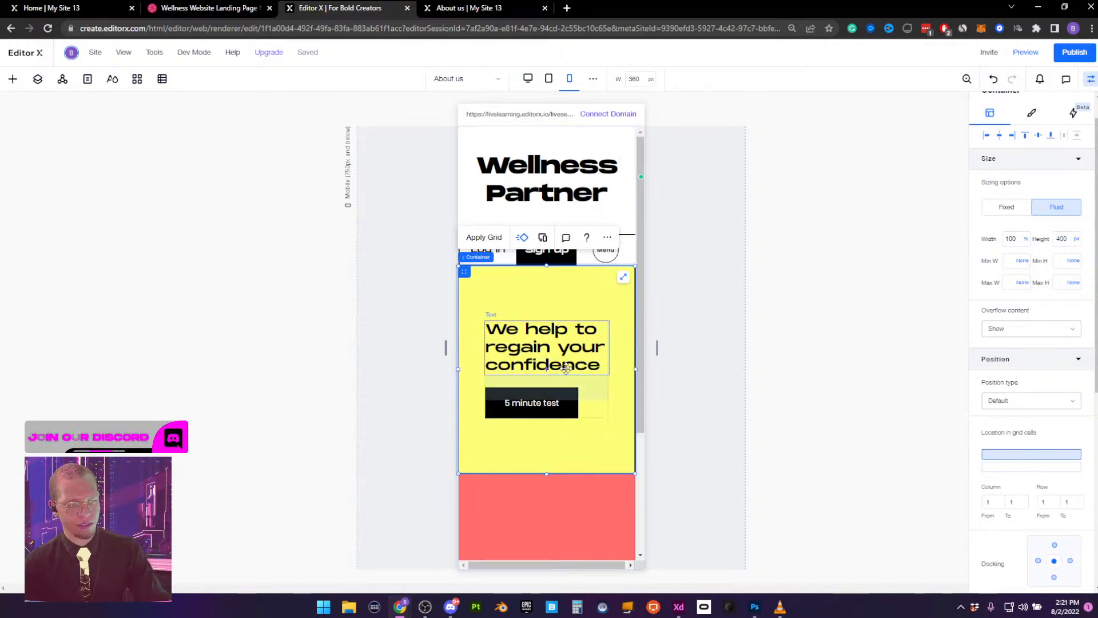
Enlarge the yellow arch proportionally to about 61.5% width, then align it to the red container's bottom edge and horizontal centre
scroll(566, 368, down, 3)
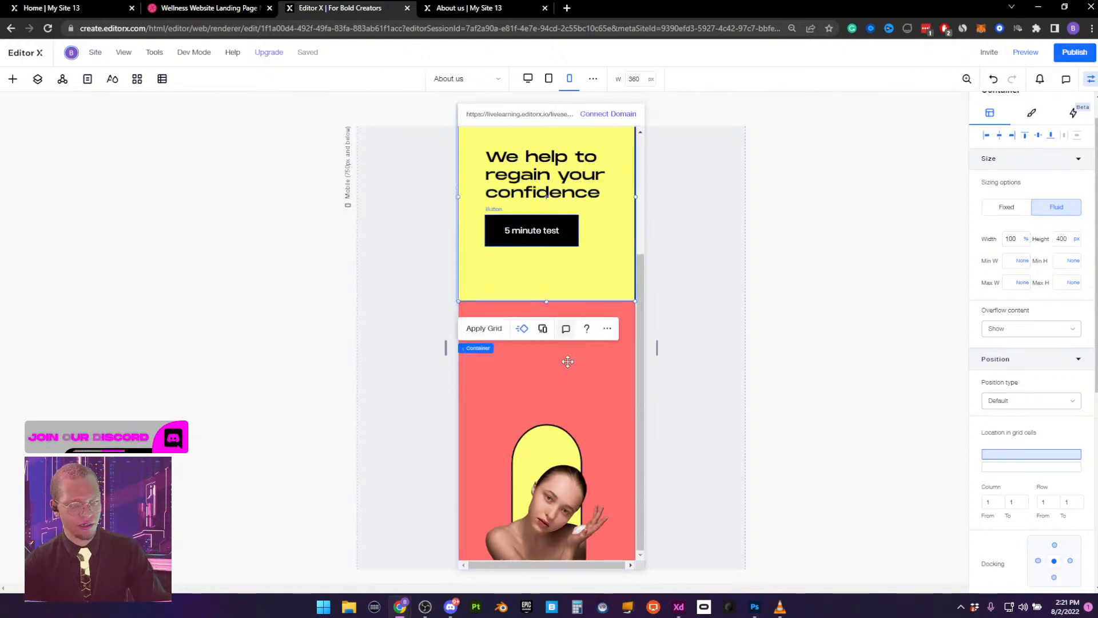
click(543, 436)
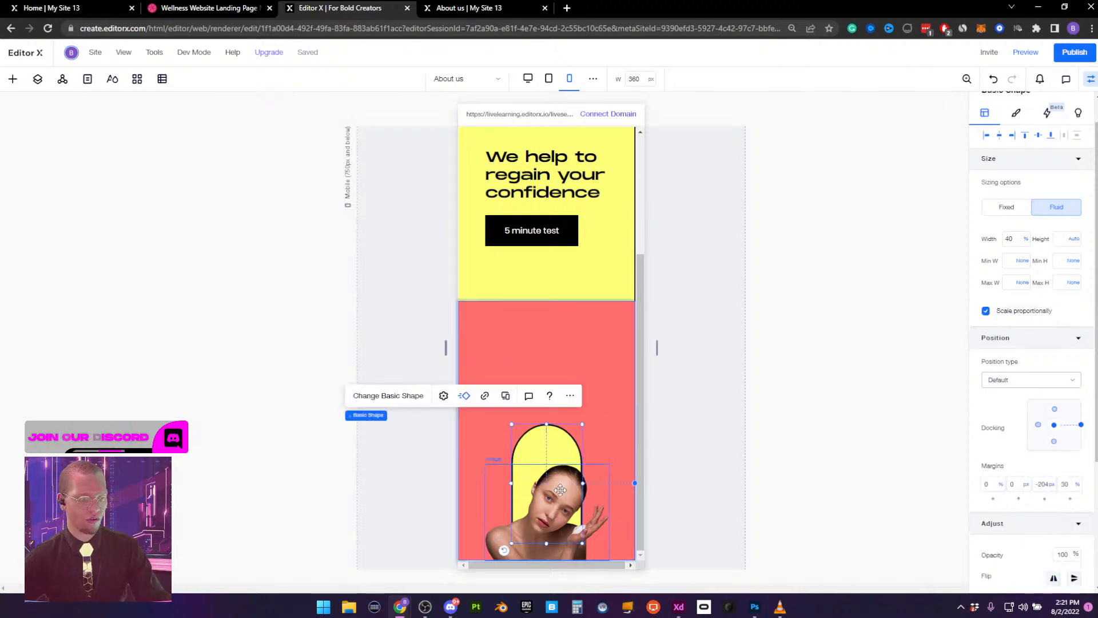
drag(590, 416, 621, 360)
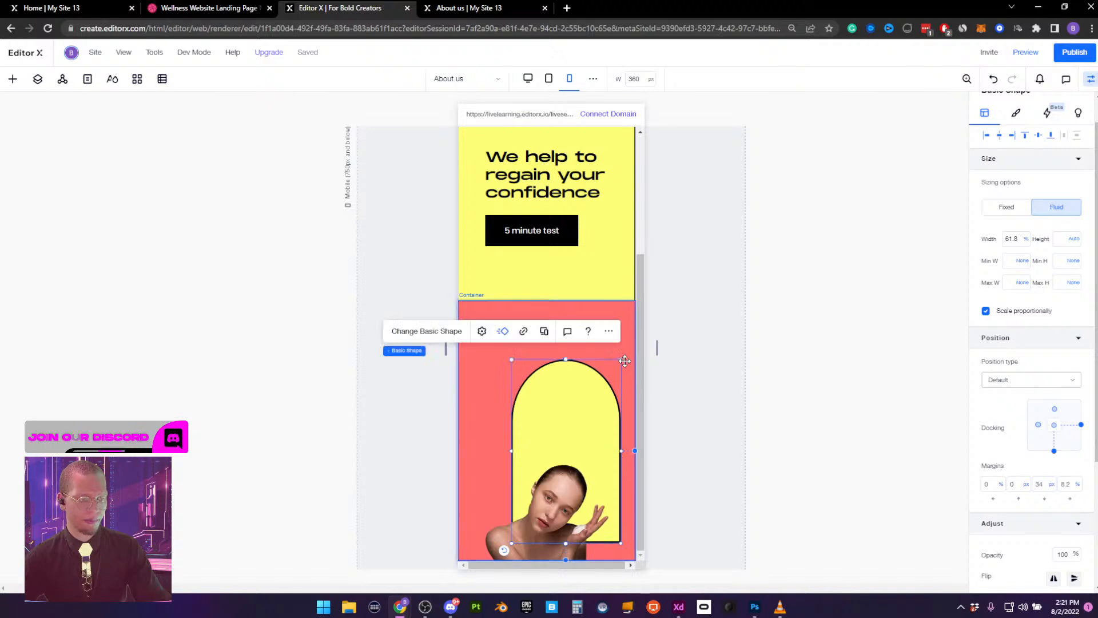
click(1053, 138)
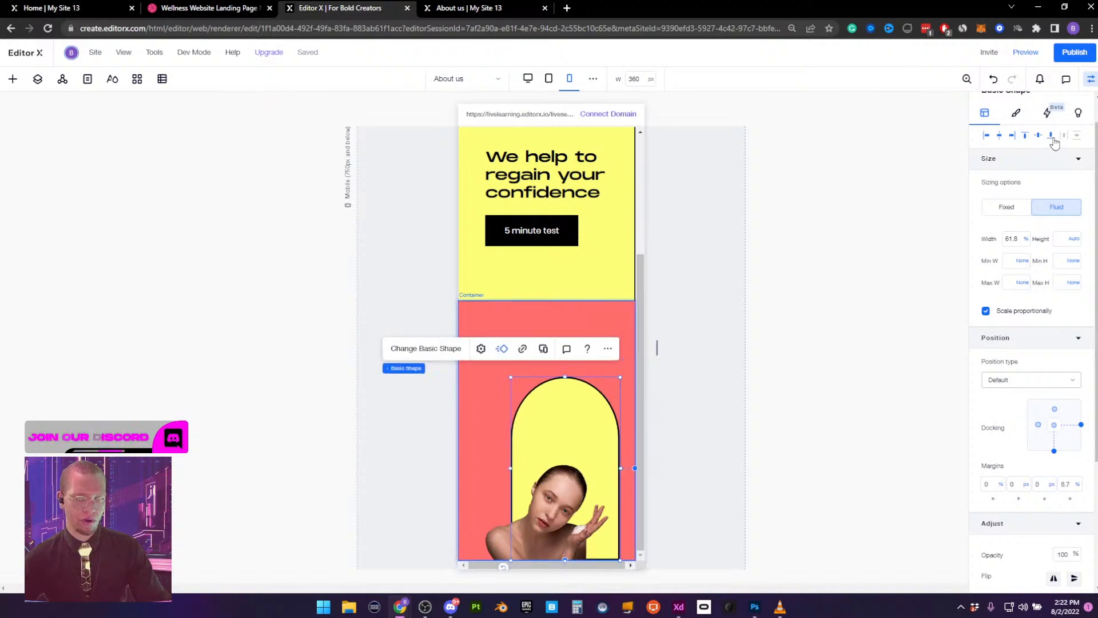
click(999, 137)
Enlarge the woman's image proportionally from a 3.1% left margin until it reaches the red container's right edge
click(513, 469)
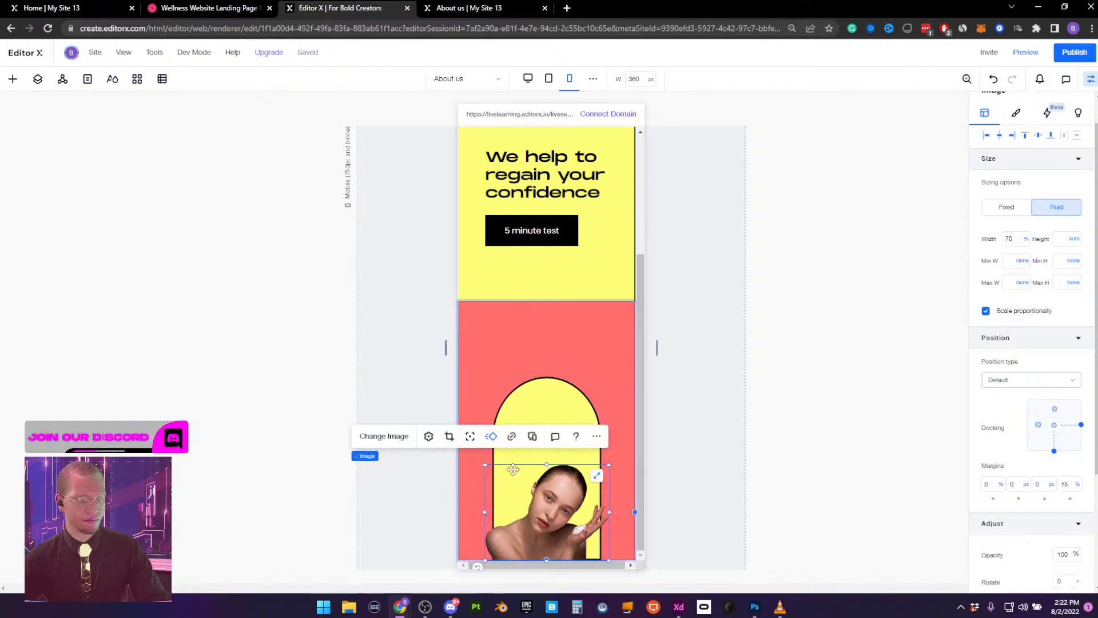
drag(483, 465, 470, 438)
click(1007, 240)
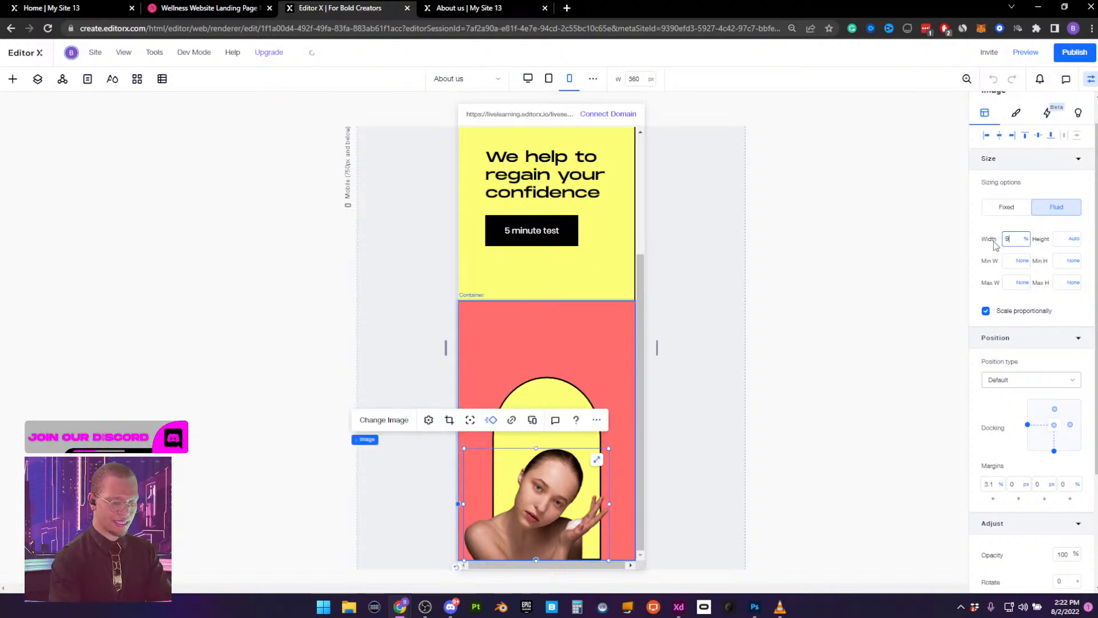
Set the red container's height to 400 px
click(537, 357)
click(1062, 240)
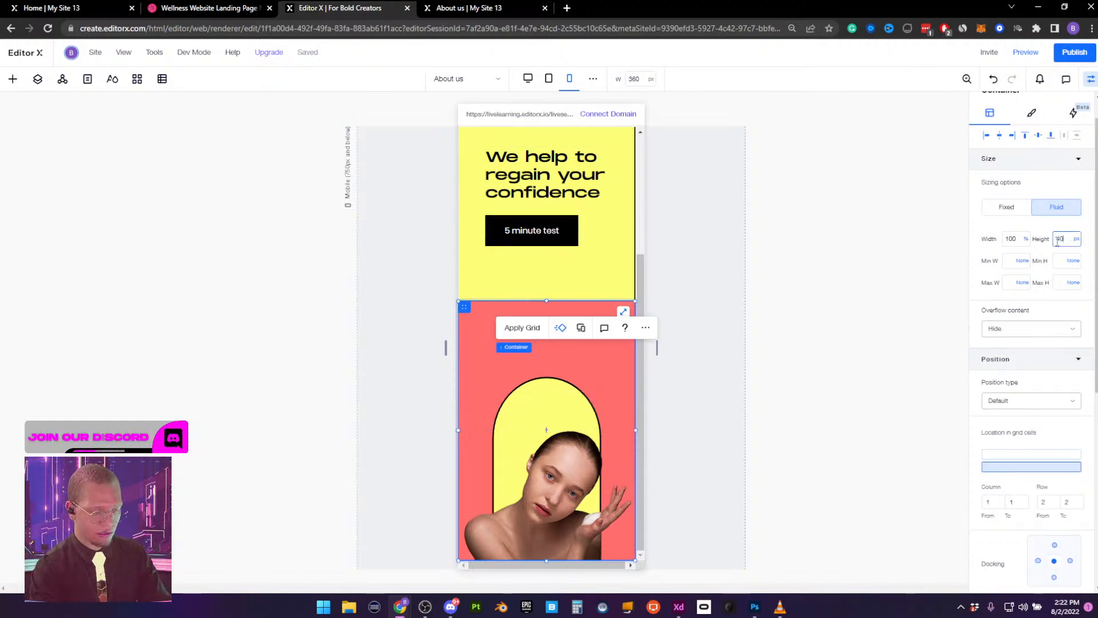
key(Return)
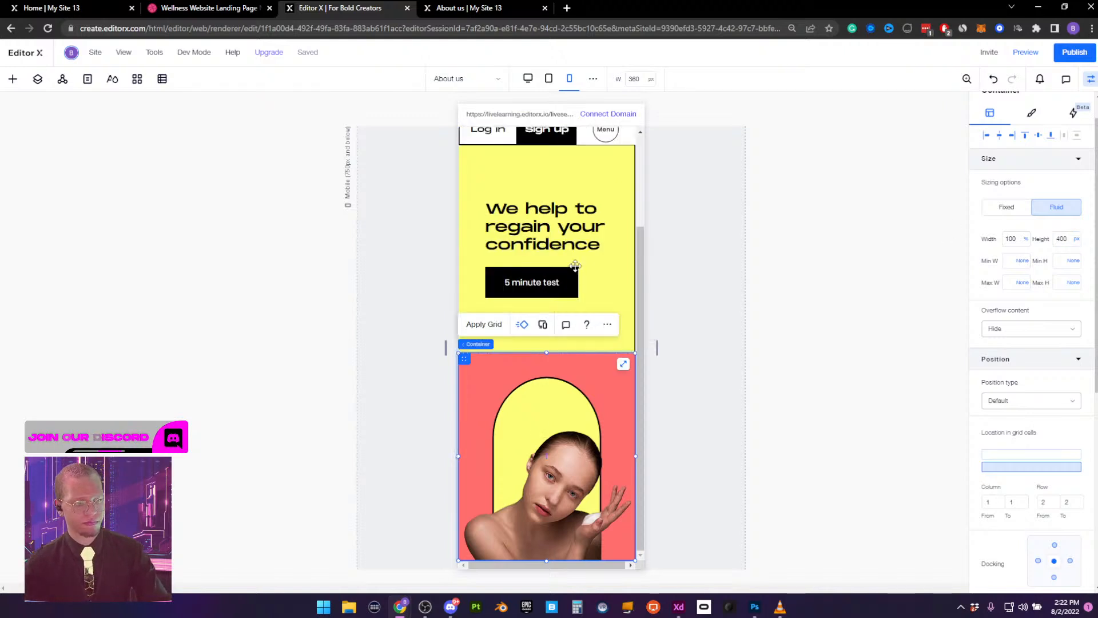
Scale the yellow arch behind the woman down proportionally to about 47.7% width
click(547, 394)
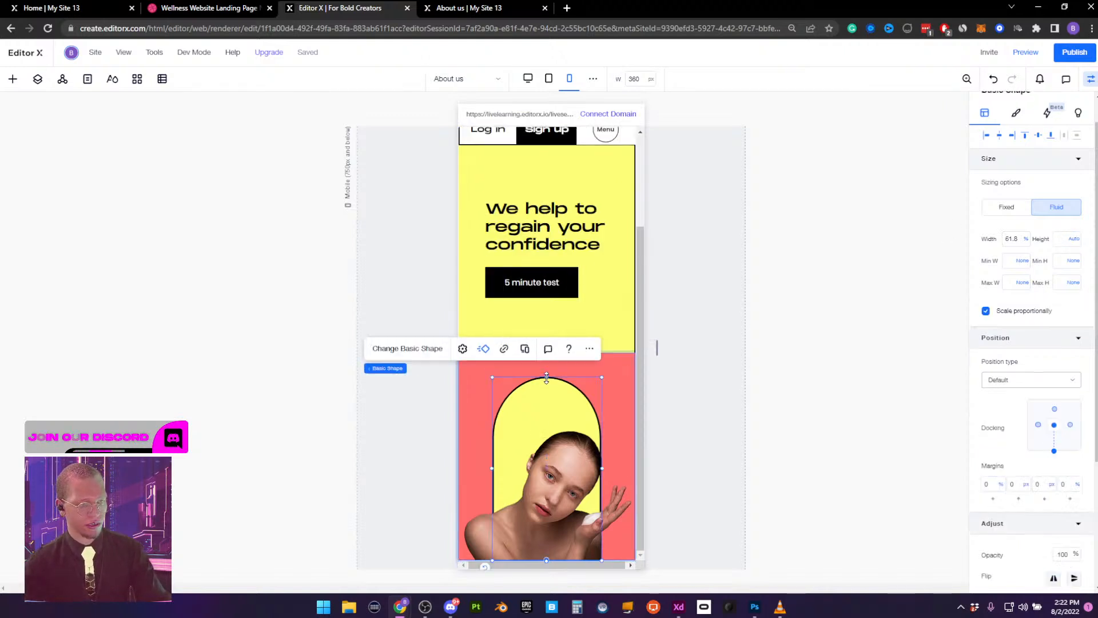
drag(547, 377, 552, 415)
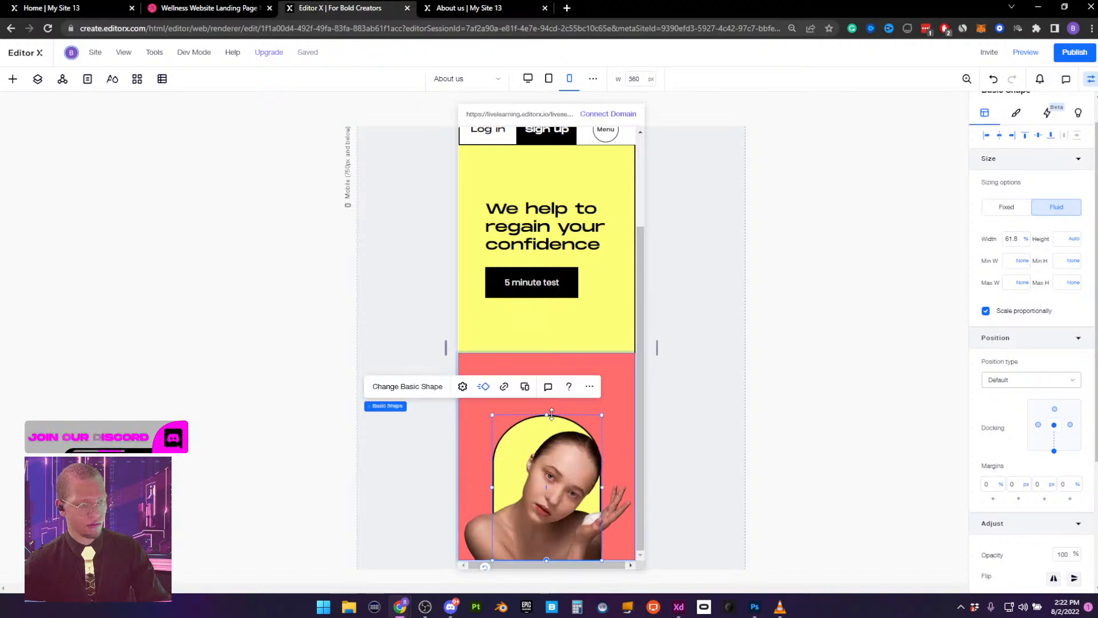
key(ctrl+z)
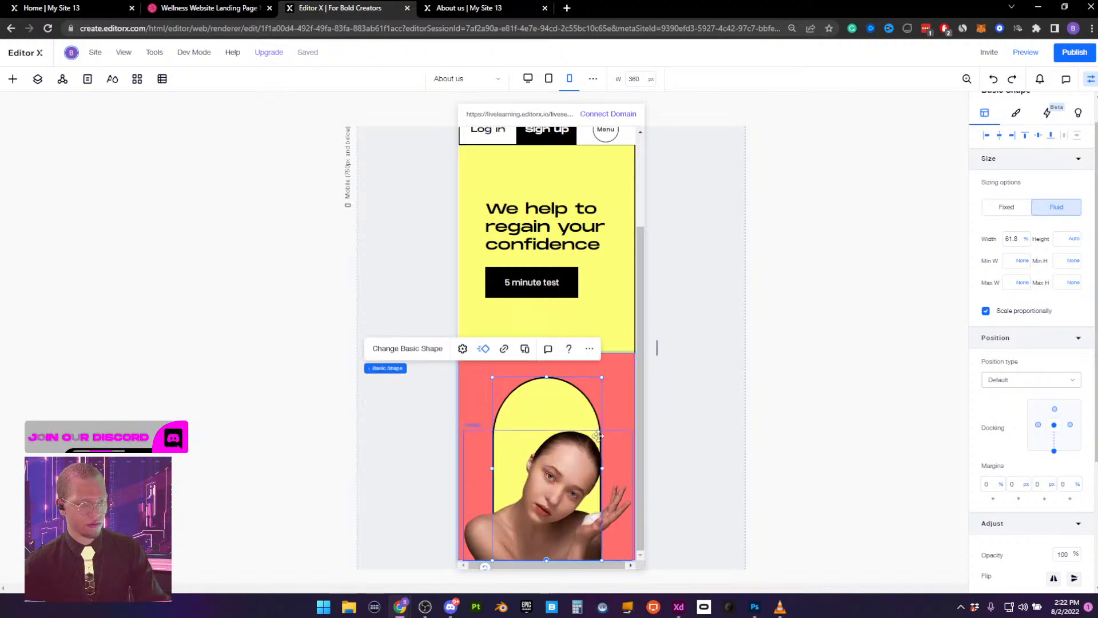
drag(602, 377, 566, 410)
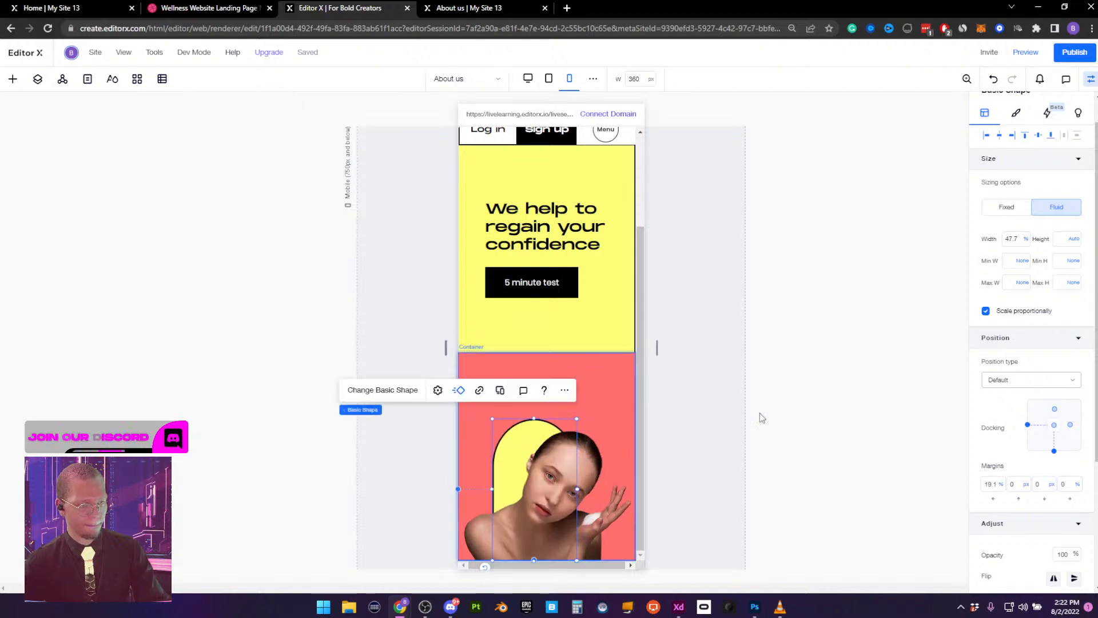
Nudge the arch sideways to a 3.5% left margin and down to a -30 px bottom margin behind the woman
key(shift+Right)
key(shift+Right)
key(shift+Right)
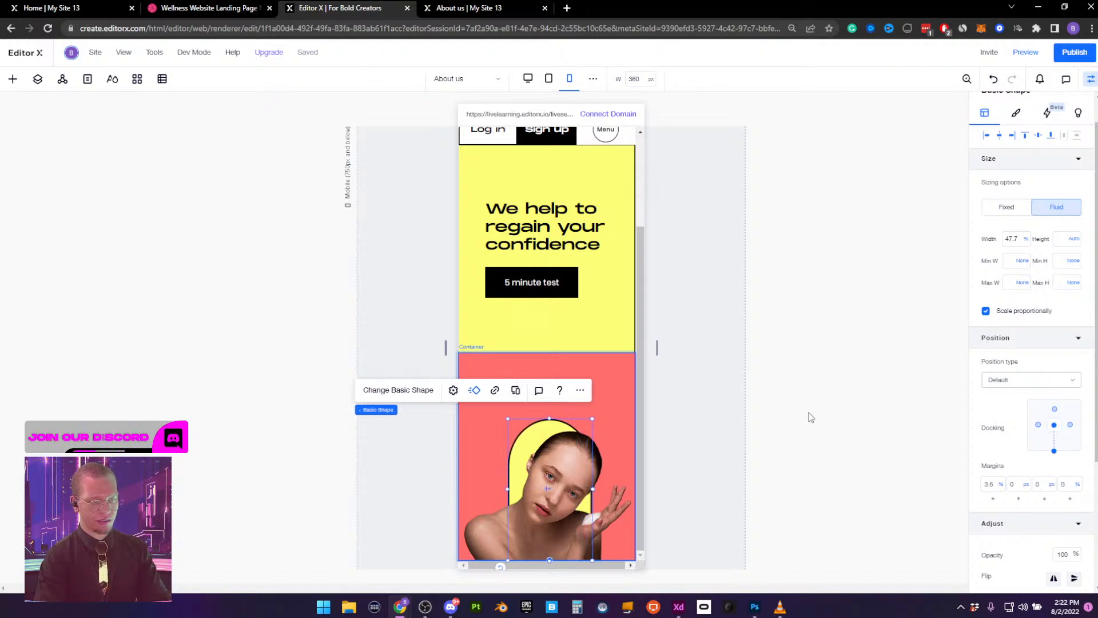
key(shift+Down)
key(shift+Down)
key(shift+Down)
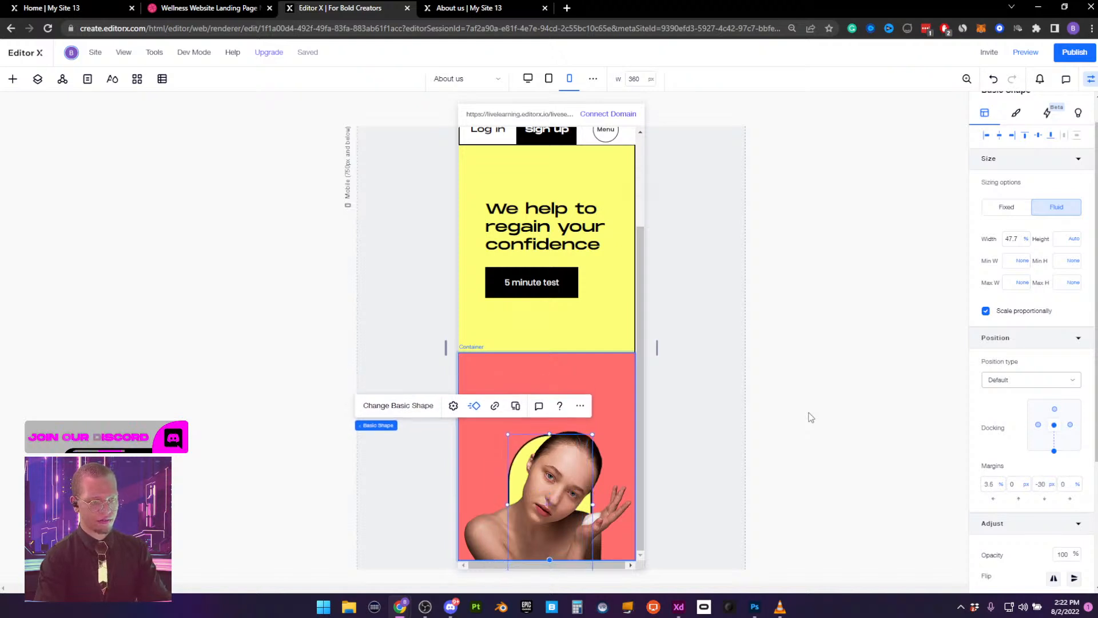
Set the red container's height to 350 px
click(612, 399)
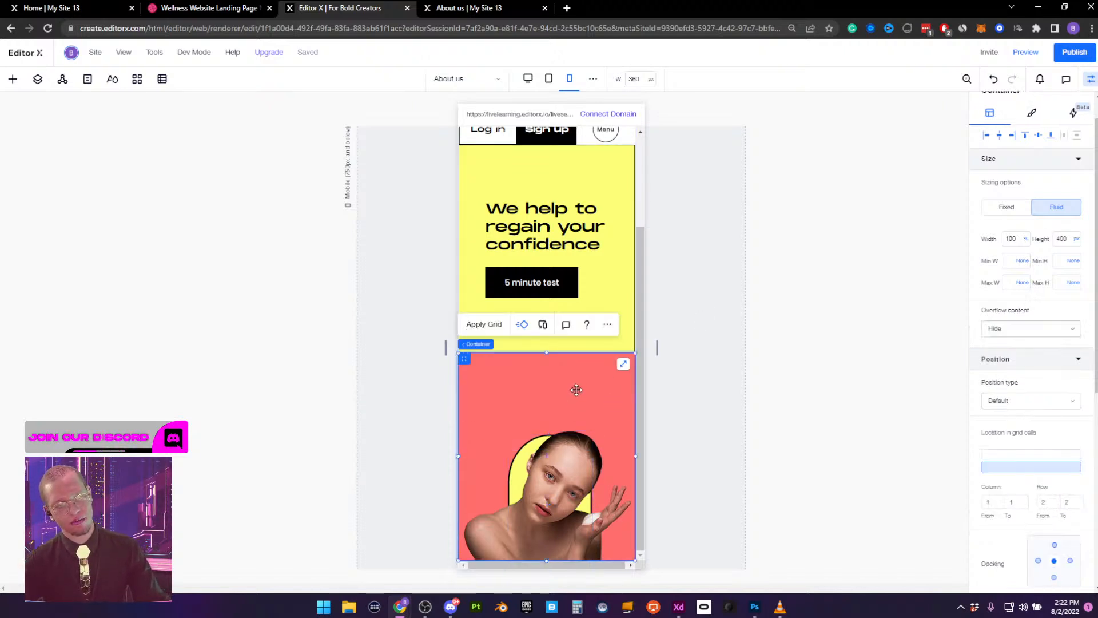
click(1061, 239)
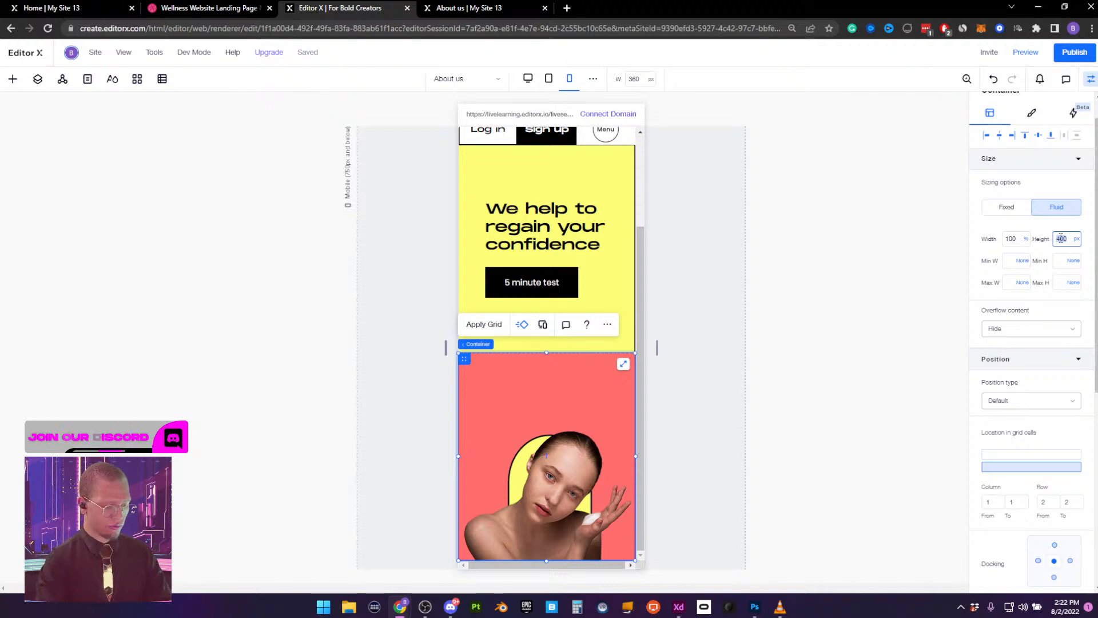
text(360)
key(Return)
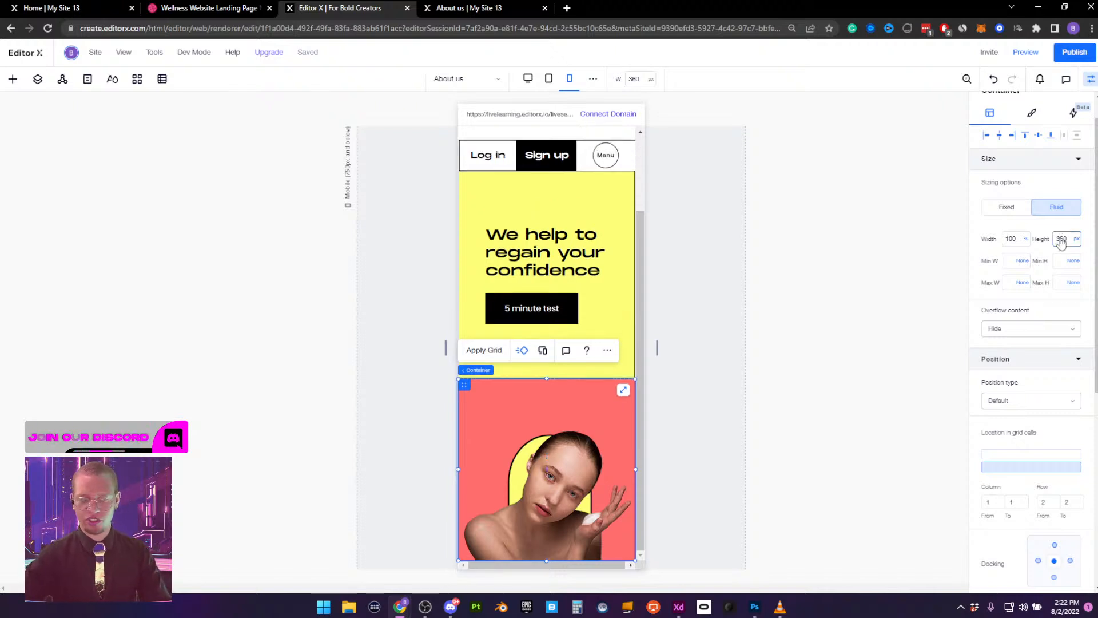
Review the resized layout, preview the About us page at the mobile size, and return to editing
scroll(595, 238, up, 3)
scroll(596, 255, down, 3)
scroll(596, 263, up, 1)
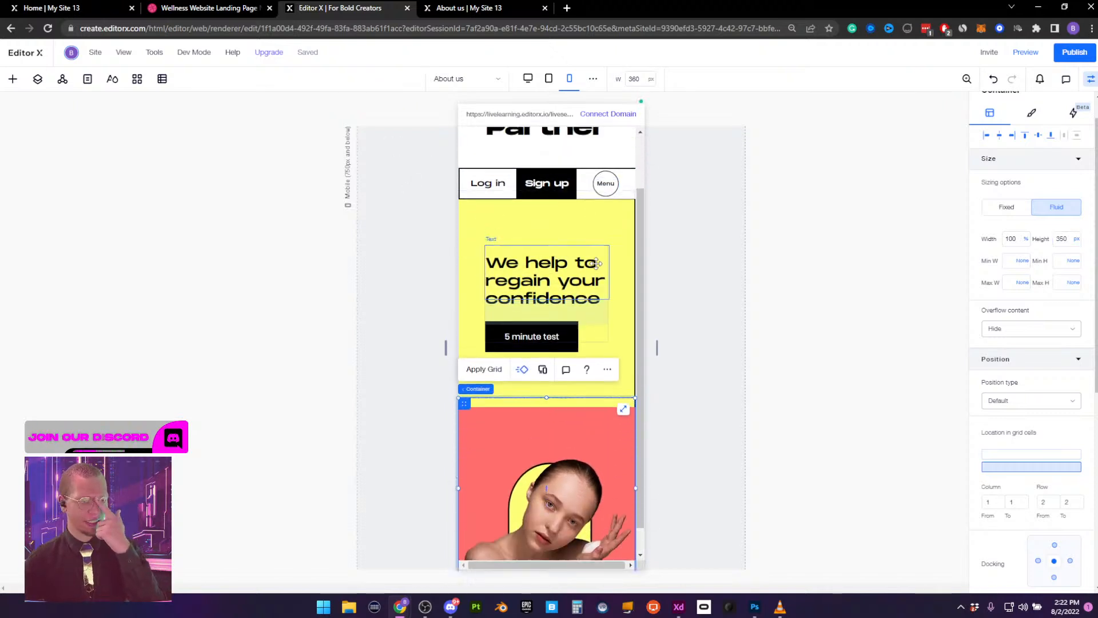
scroll(597, 263, down, 1)
scroll(597, 258, up, 3)
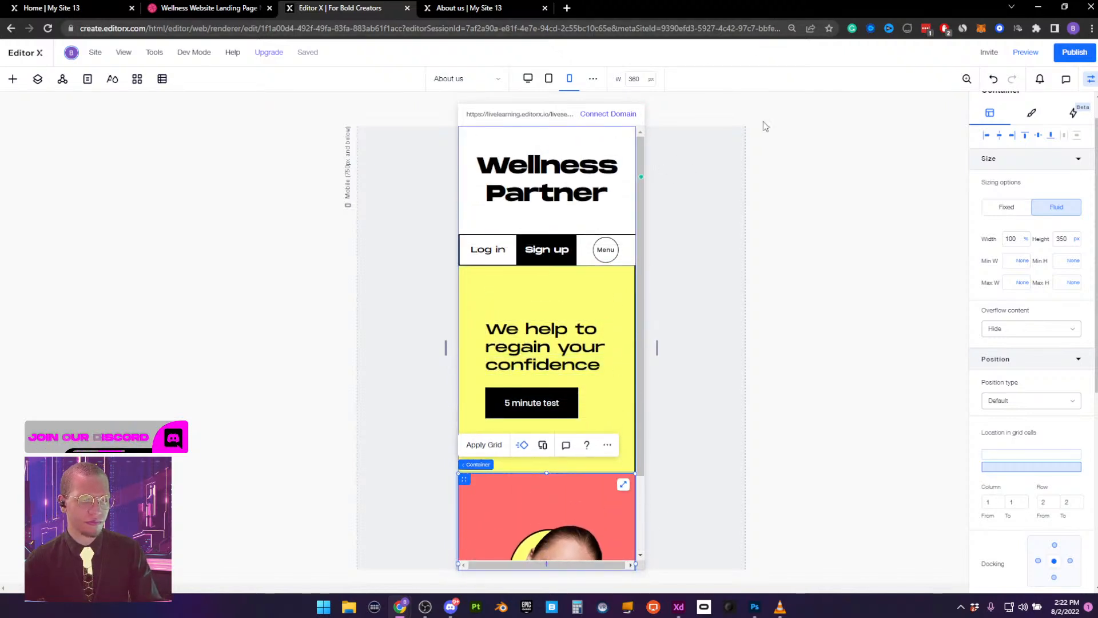
click(1025, 52)
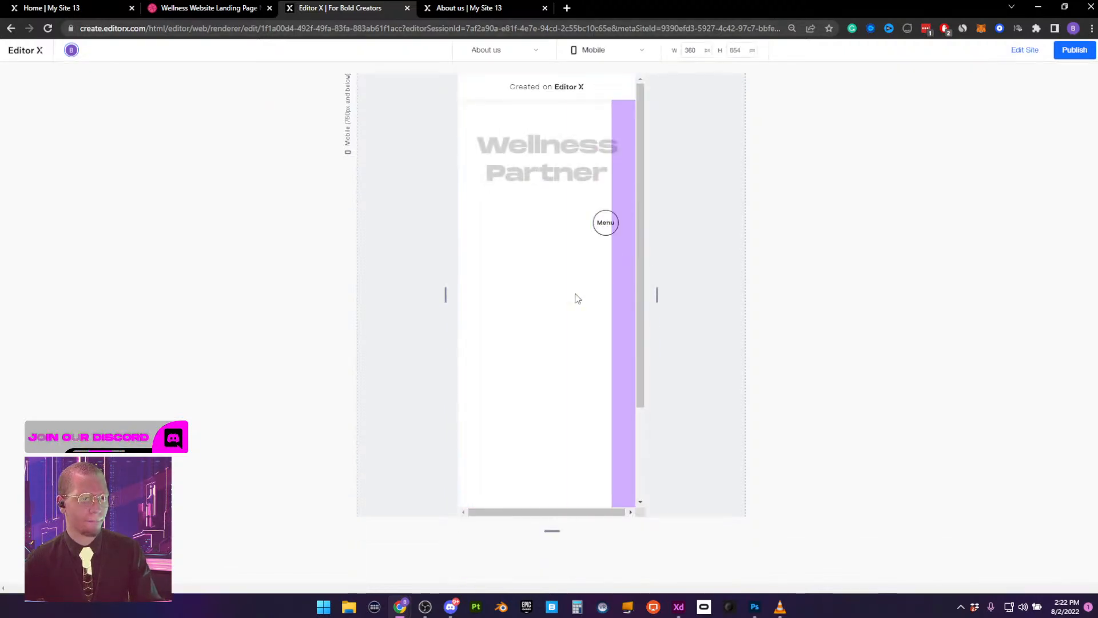
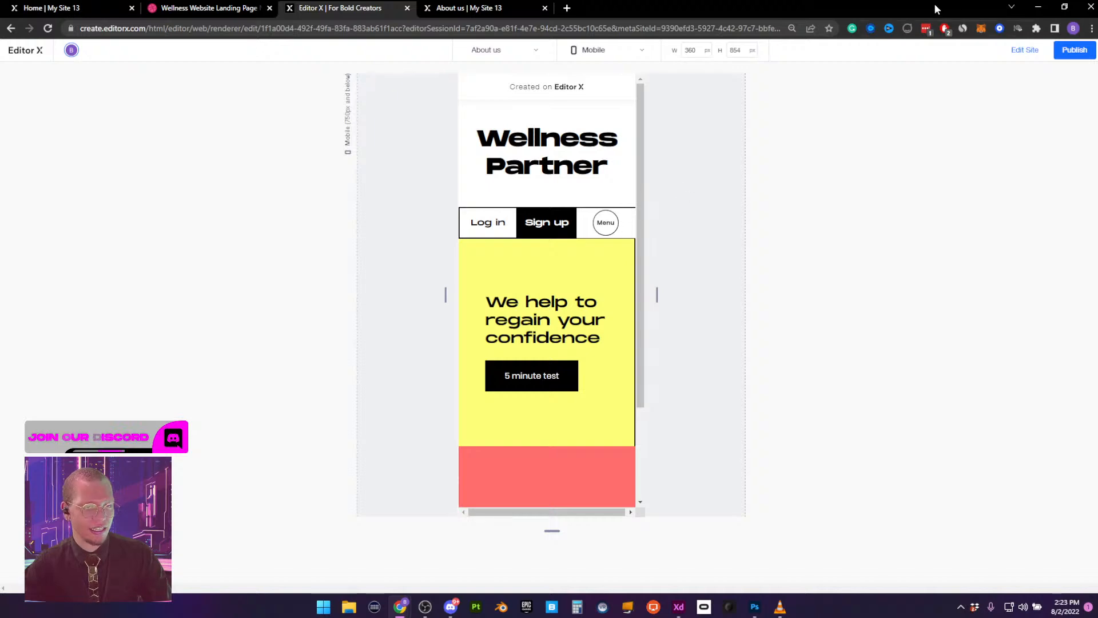
click(1027, 51)
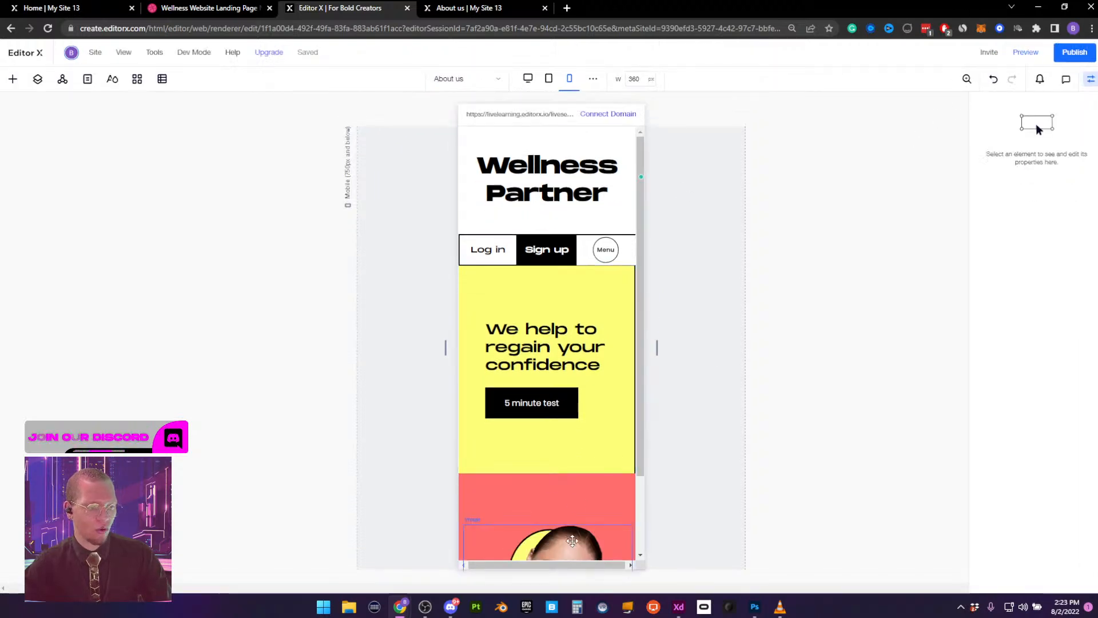
Hide the vertical line along the yellow container's right edge at the mobile breakpoint using Don't Display
click(601, 294)
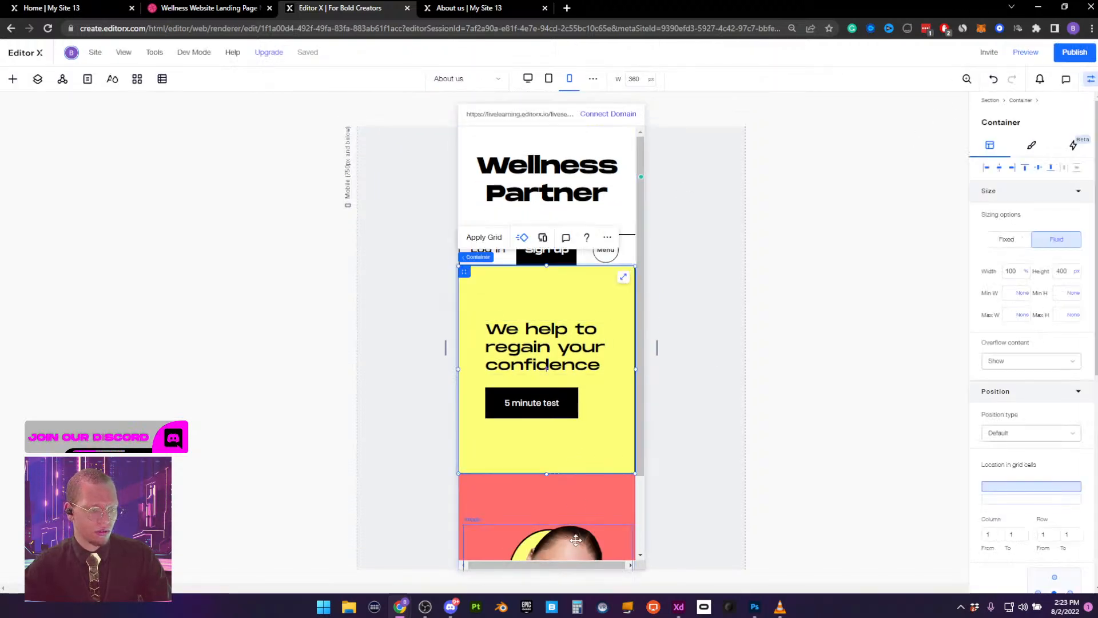
scroll(575, 523, down, 2)
click(560, 565)
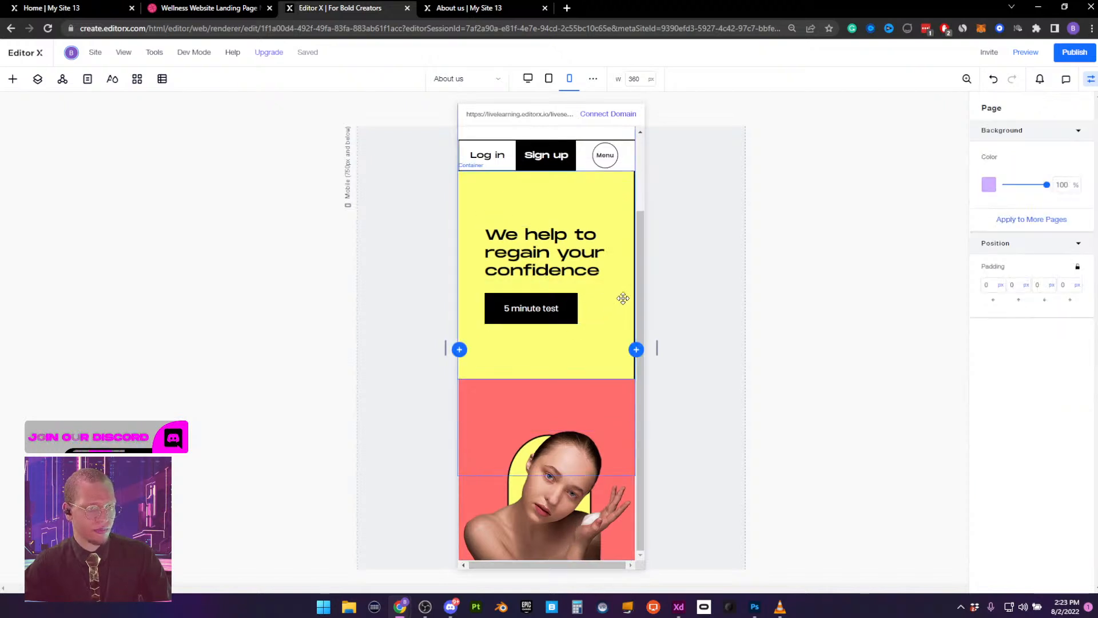
click(634, 196)
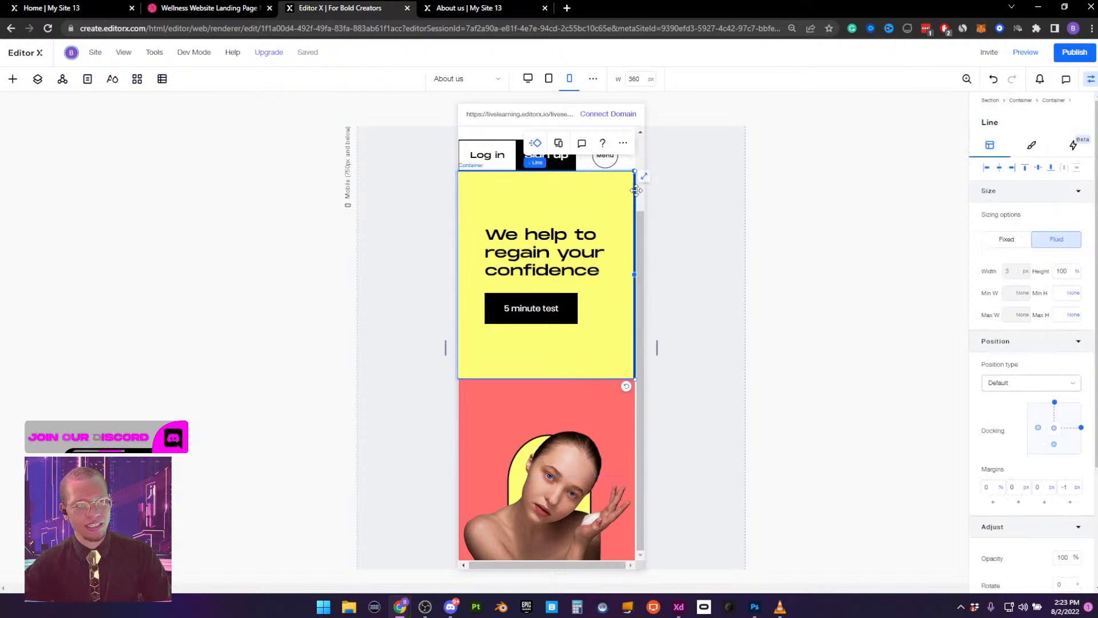
click(624, 143)
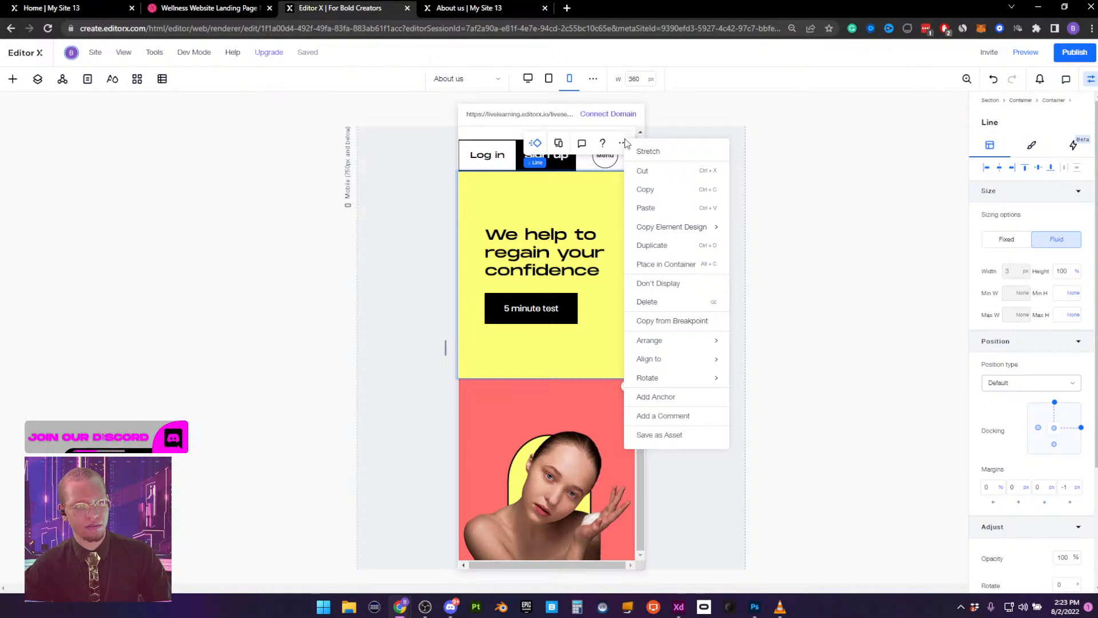
click(660, 283)
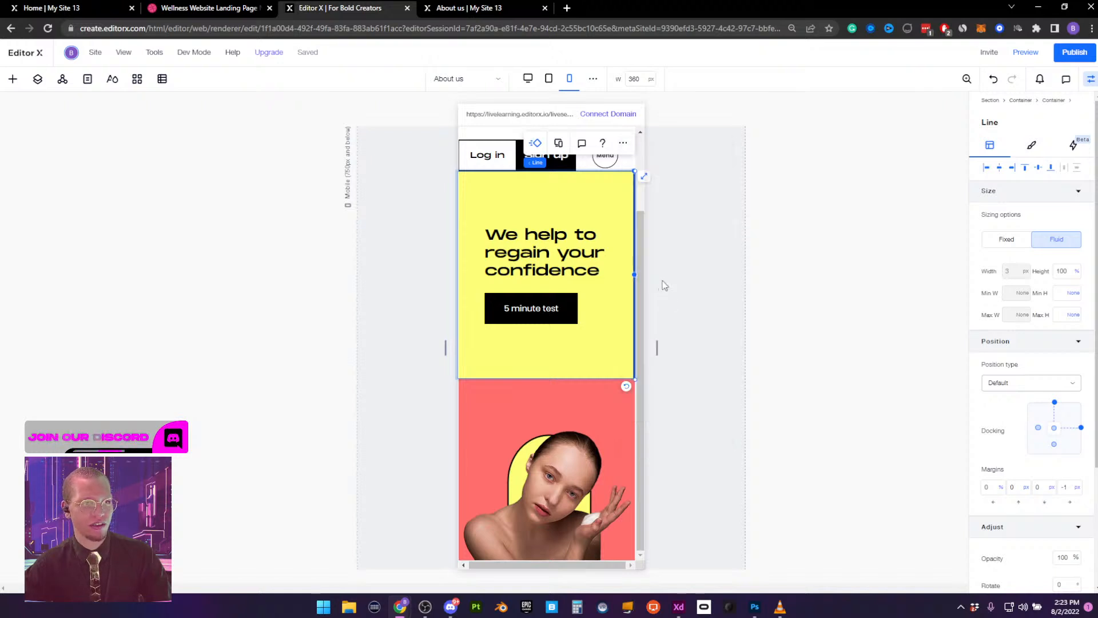
click(641, 306)
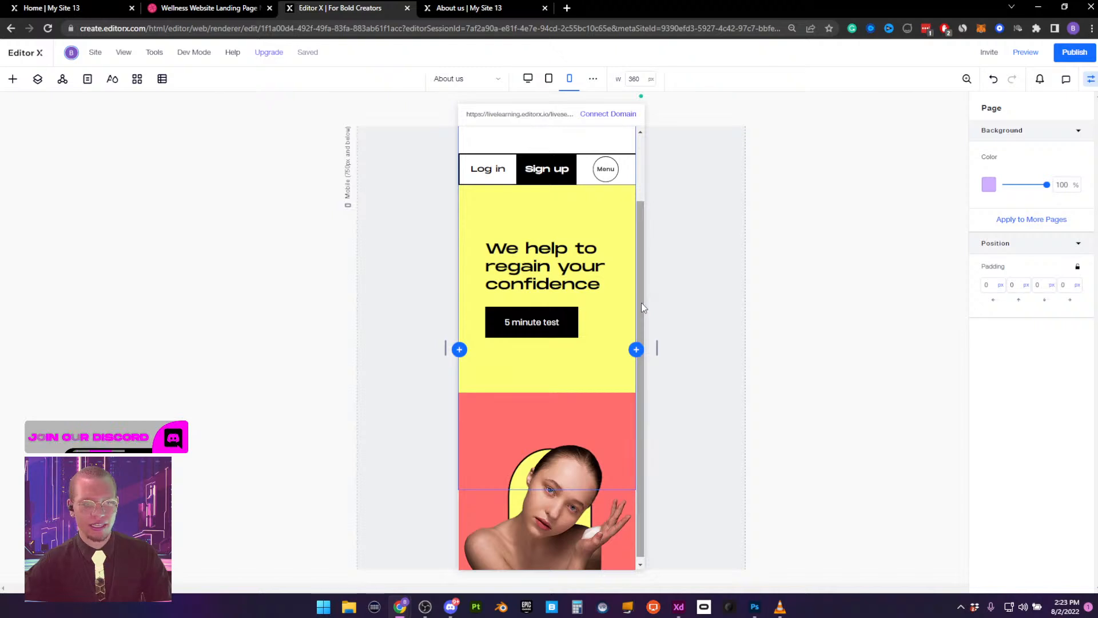
drag(642, 307, 645, 374)
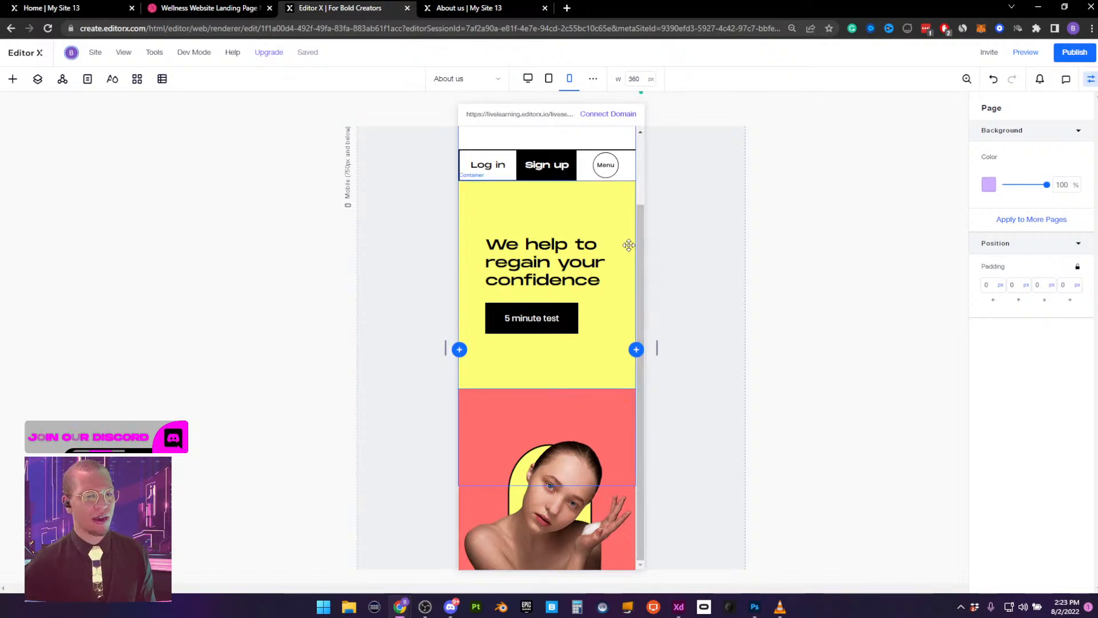
scroll(643, 252, up, 2)
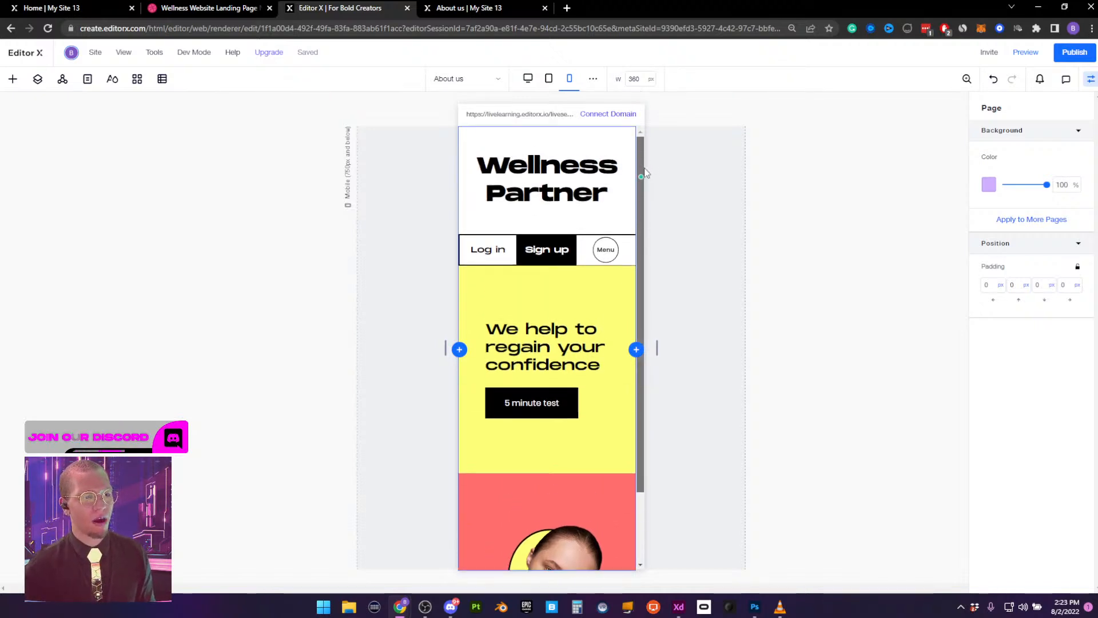
Preview how the Sign up button and hamburger menu animate in on mobile, and return to editing
click(606, 249)
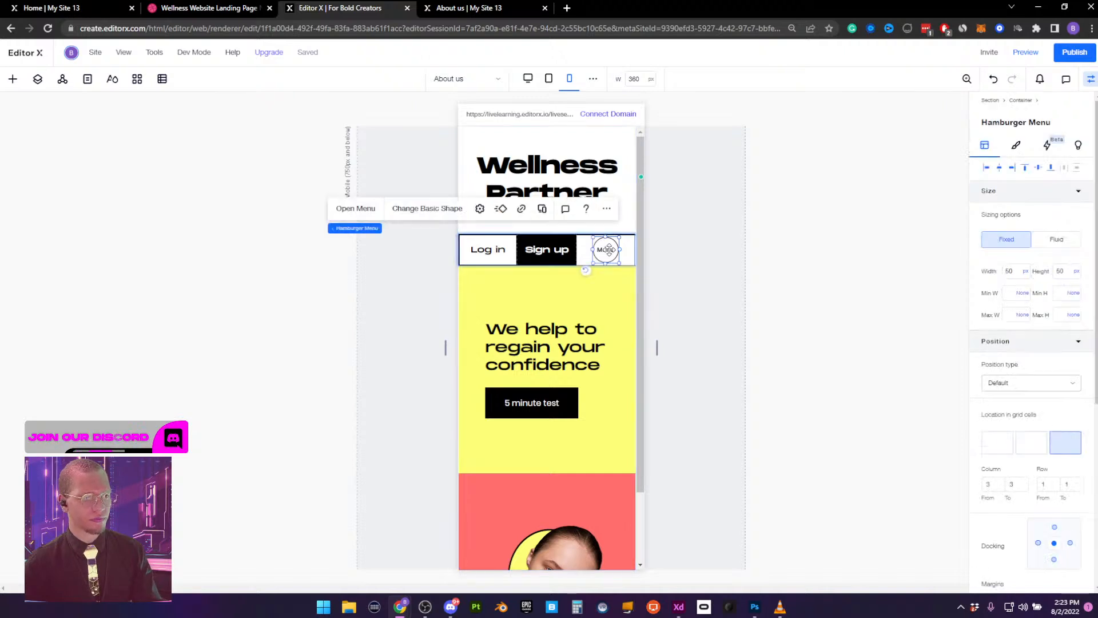
click(552, 249)
click(1046, 53)
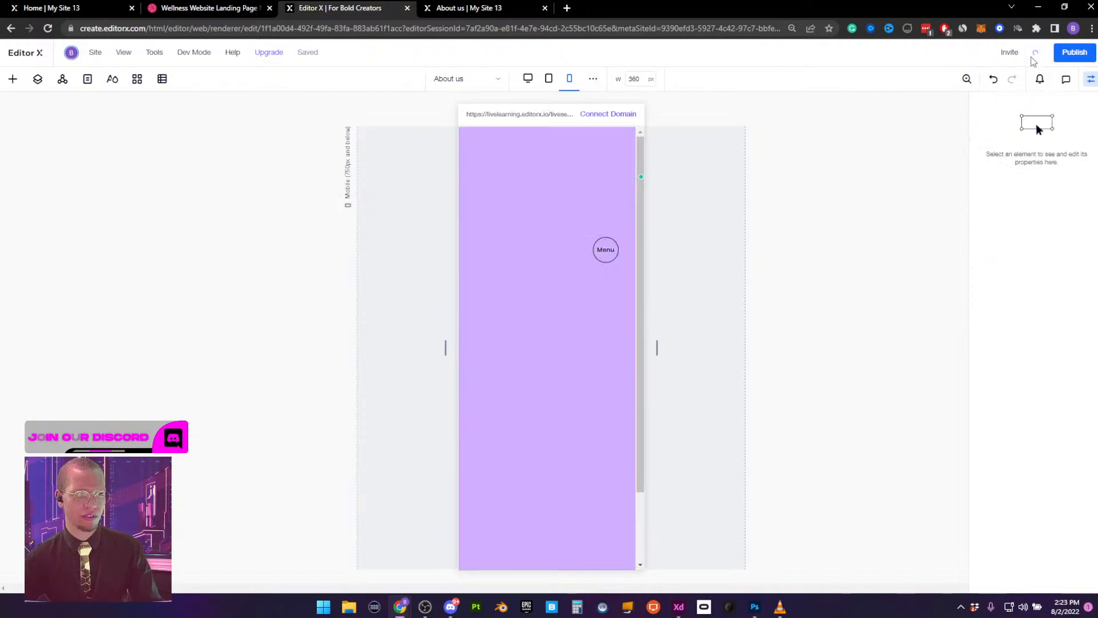
click(604, 198)
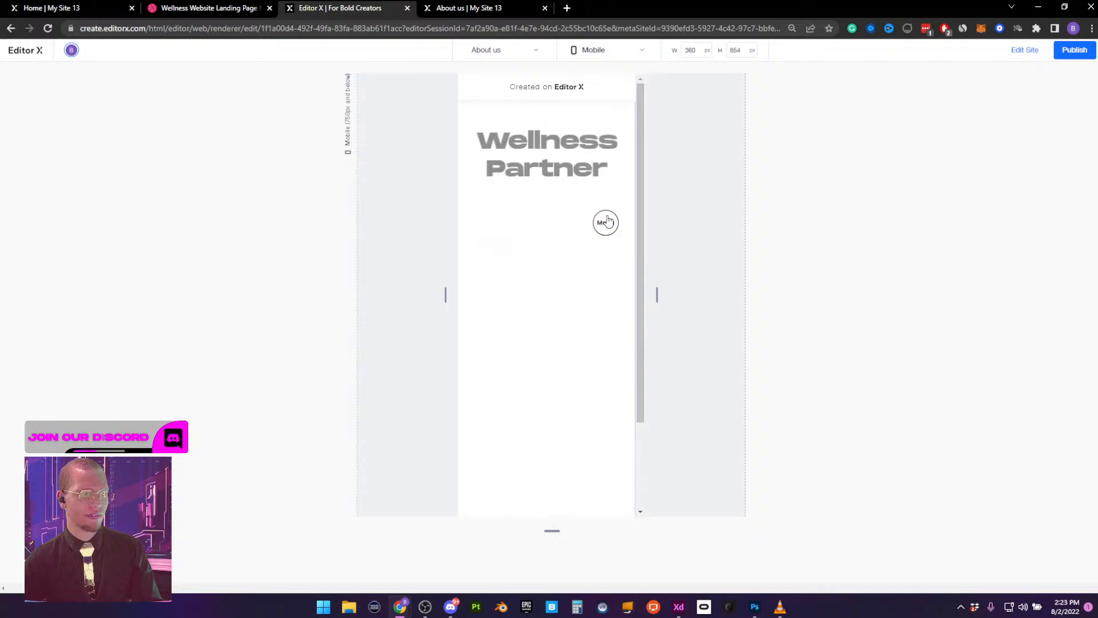
click(1031, 52)
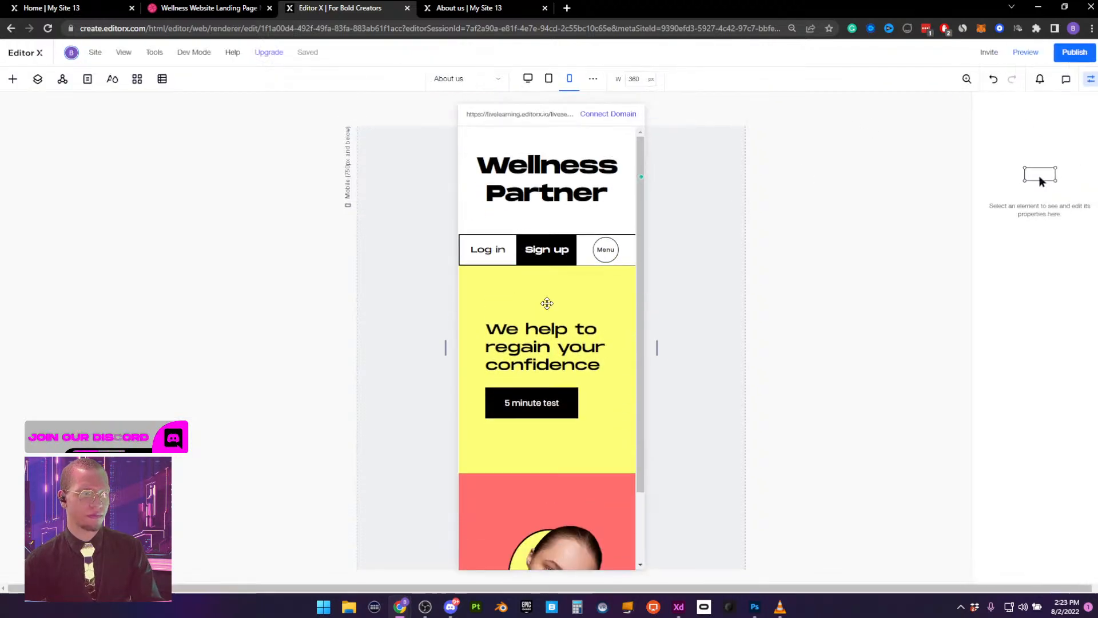
Examine the animation direction, duration and delay settings of the yellow container and the Sign up button
click(541, 253)
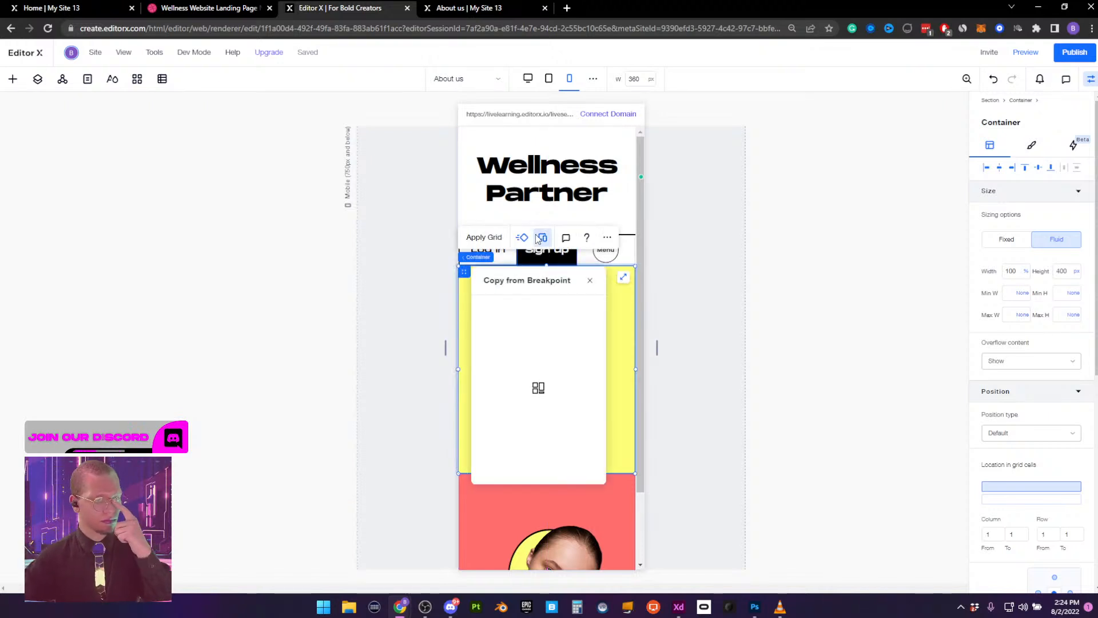
click(523, 238)
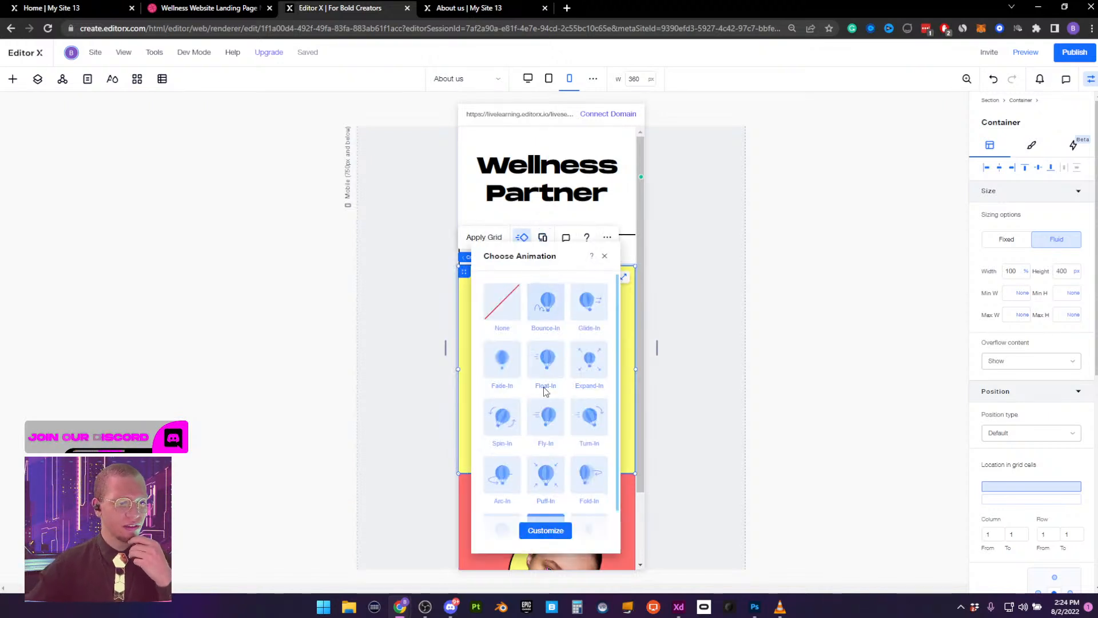
scroll(544, 401, down, 2)
click(545, 531)
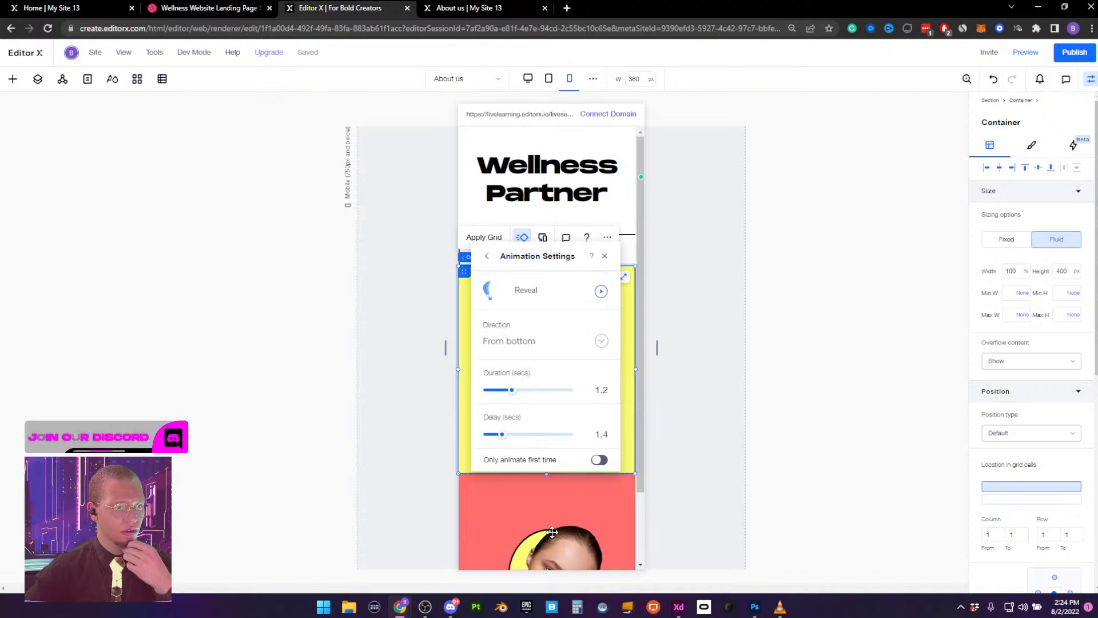
click(691, 286)
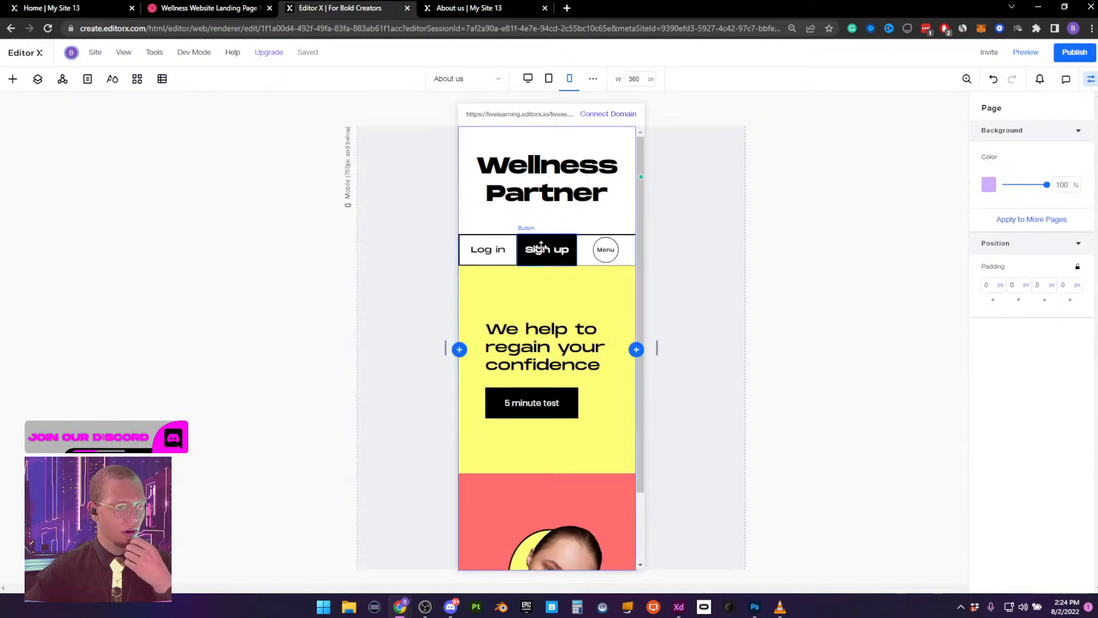
click(541, 248)
click(459, 205)
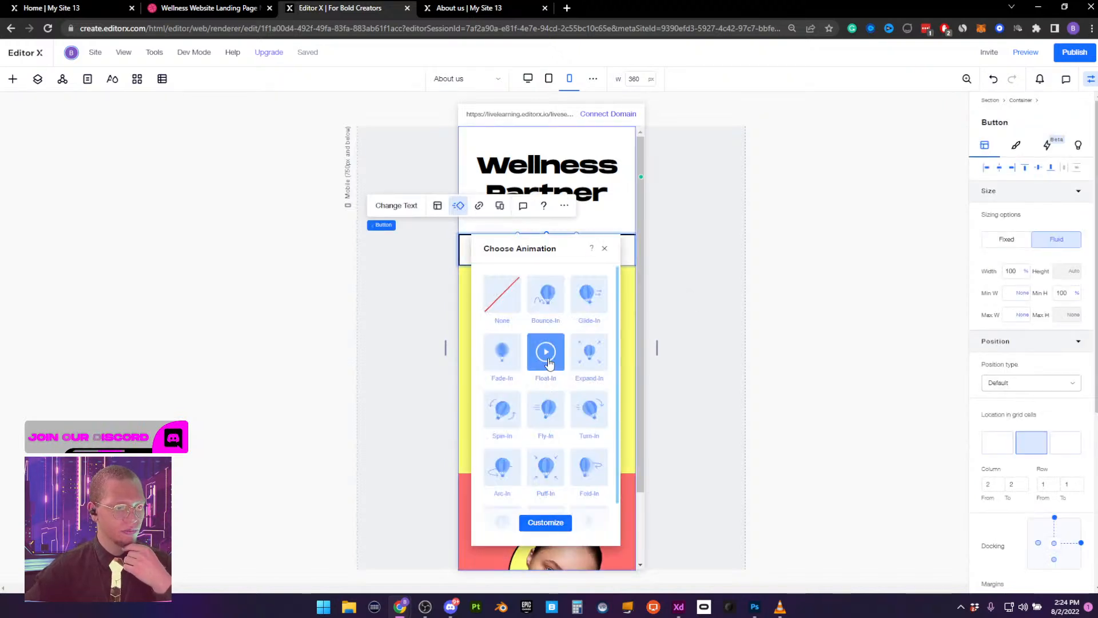
click(546, 522)
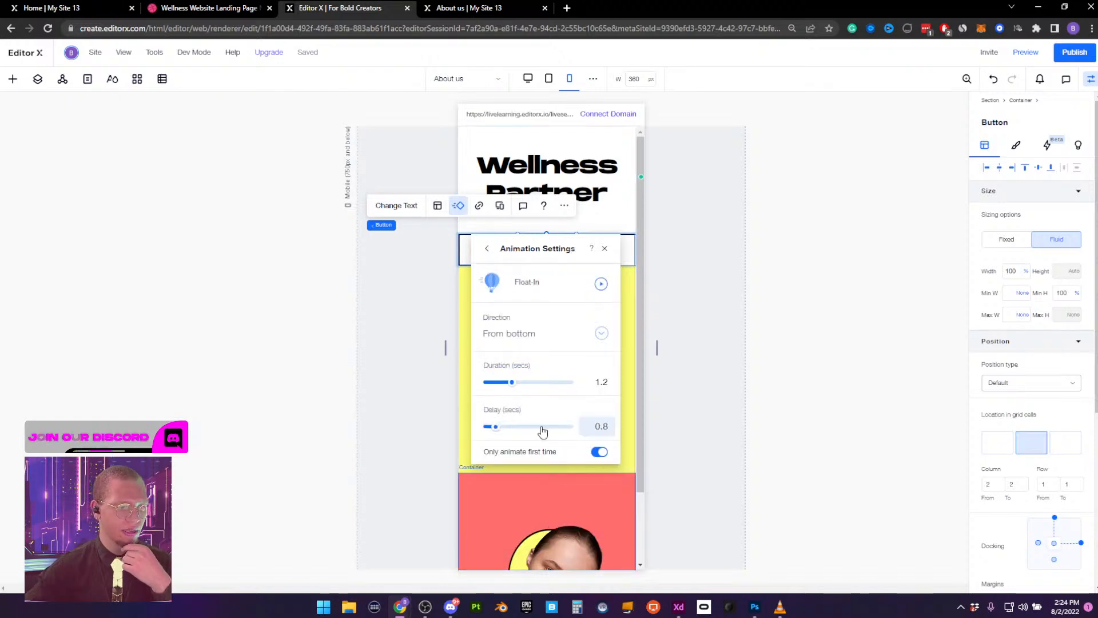
click(701, 287)
Set the hamburger menu's Float-In animation to a 0.9-second delay, direction From bottom, and animating only the first time
click(606, 249)
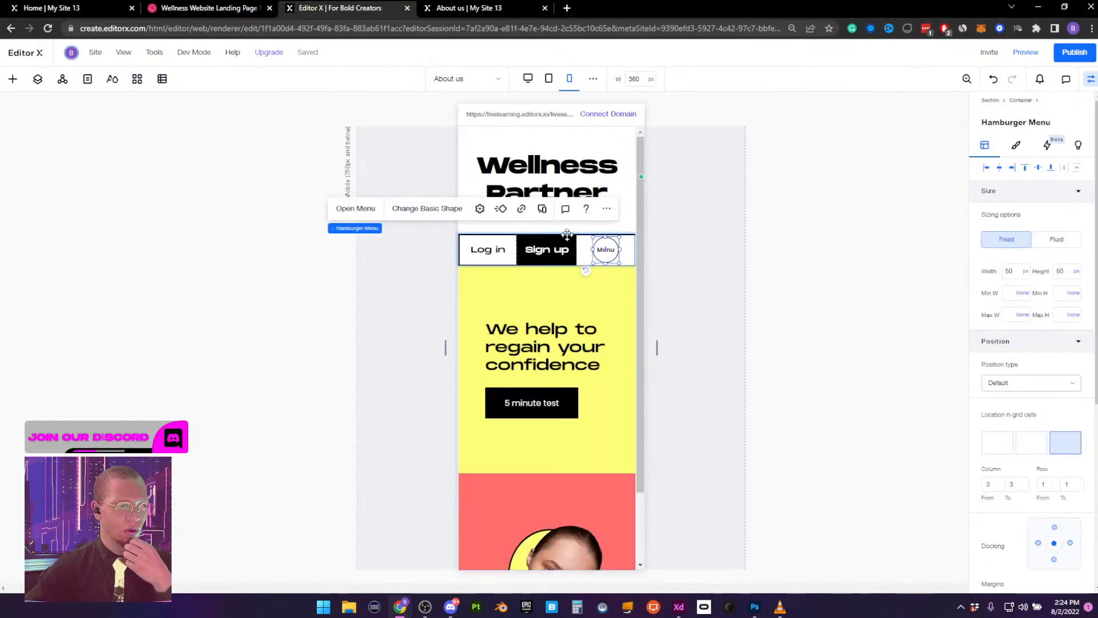
click(500, 208)
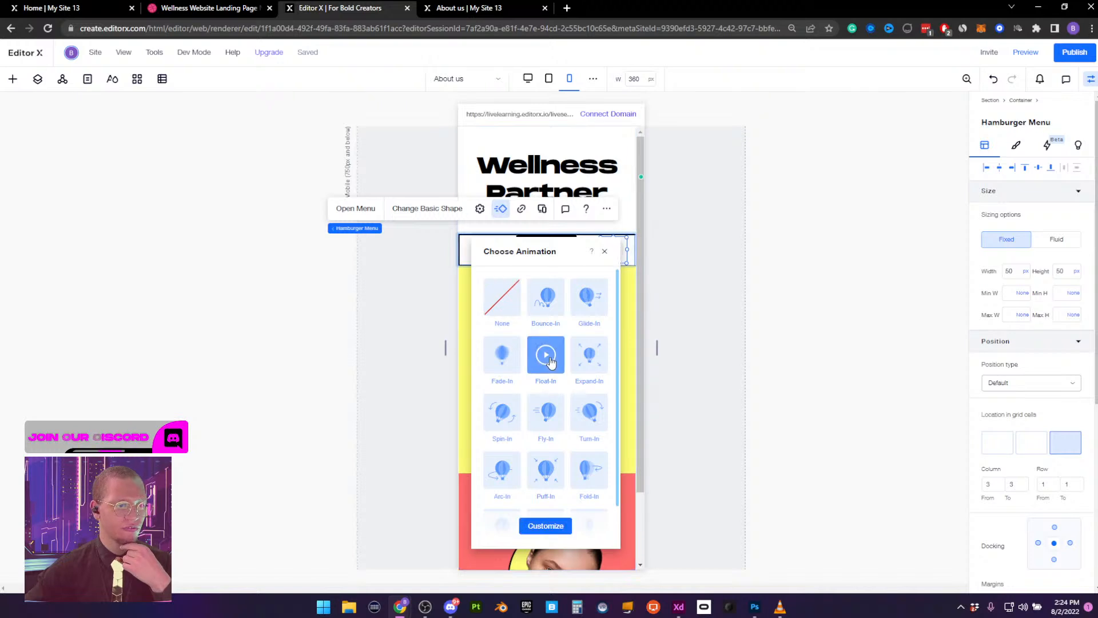
click(550, 524)
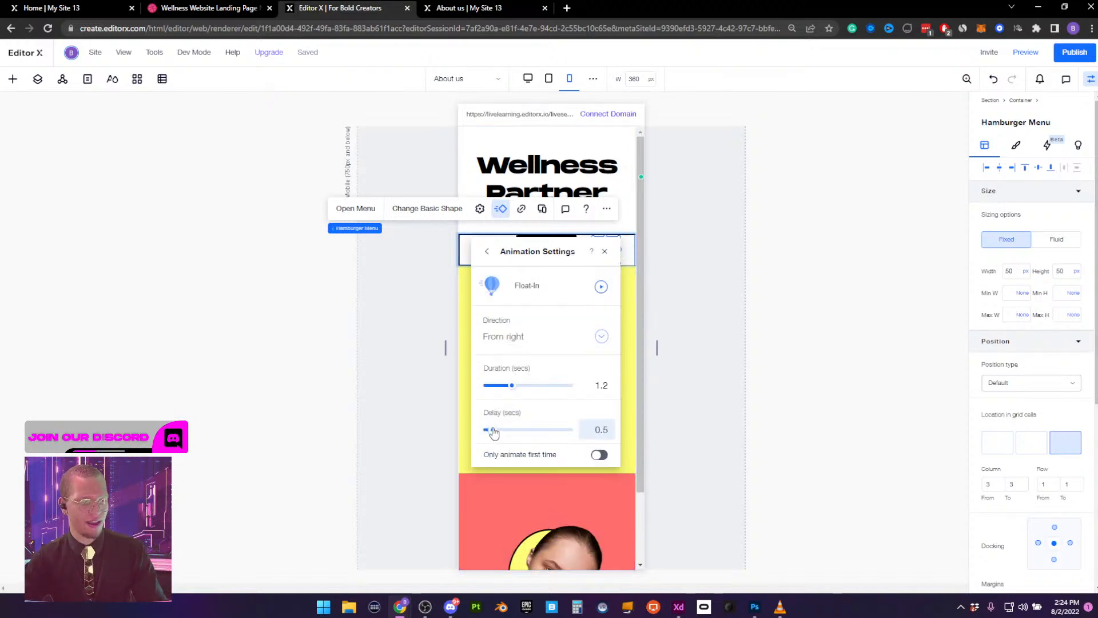
drag(496, 431, 498, 432)
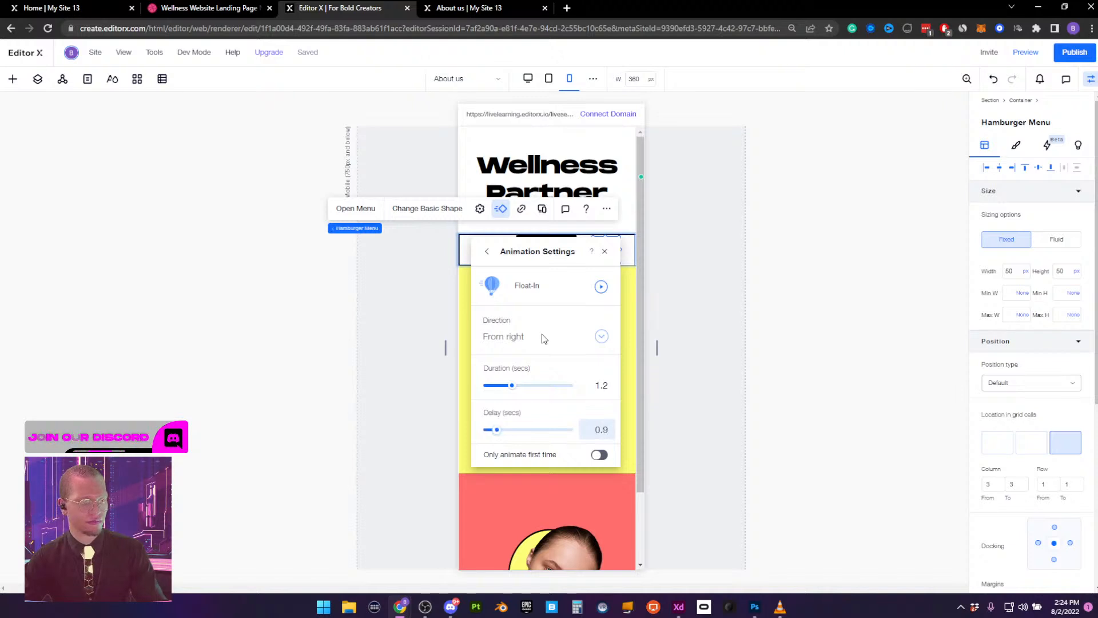
click(600, 336)
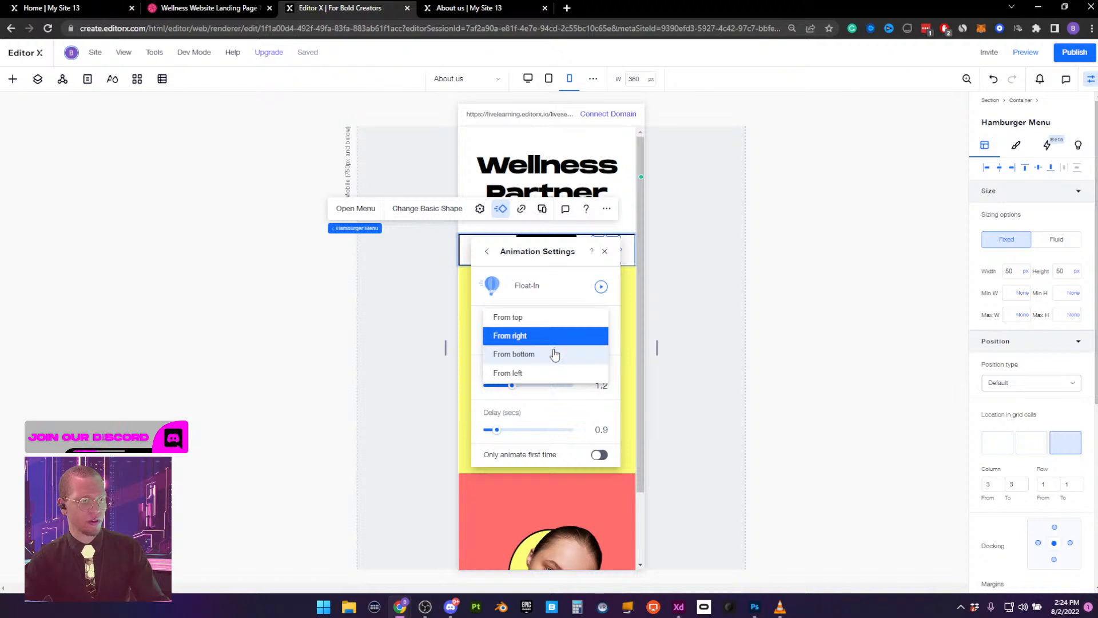
click(558, 354)
click(598, 457)
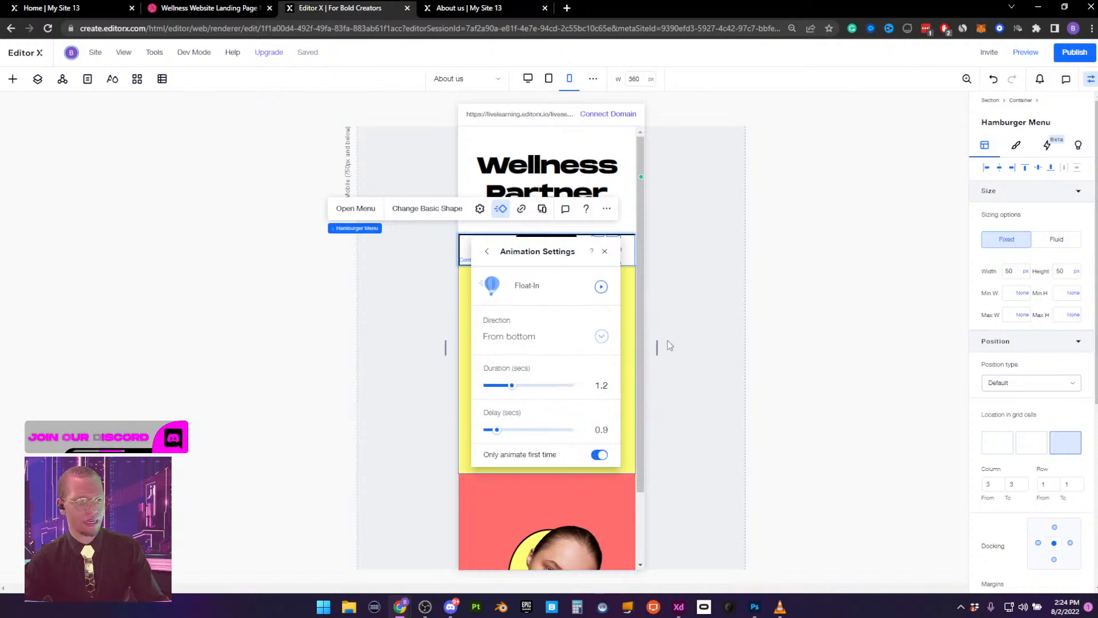
click(685, 327)
Preview the mobile page from header to red container to check the hamburger menu's entrance animation and the layout
click(1033, 64)
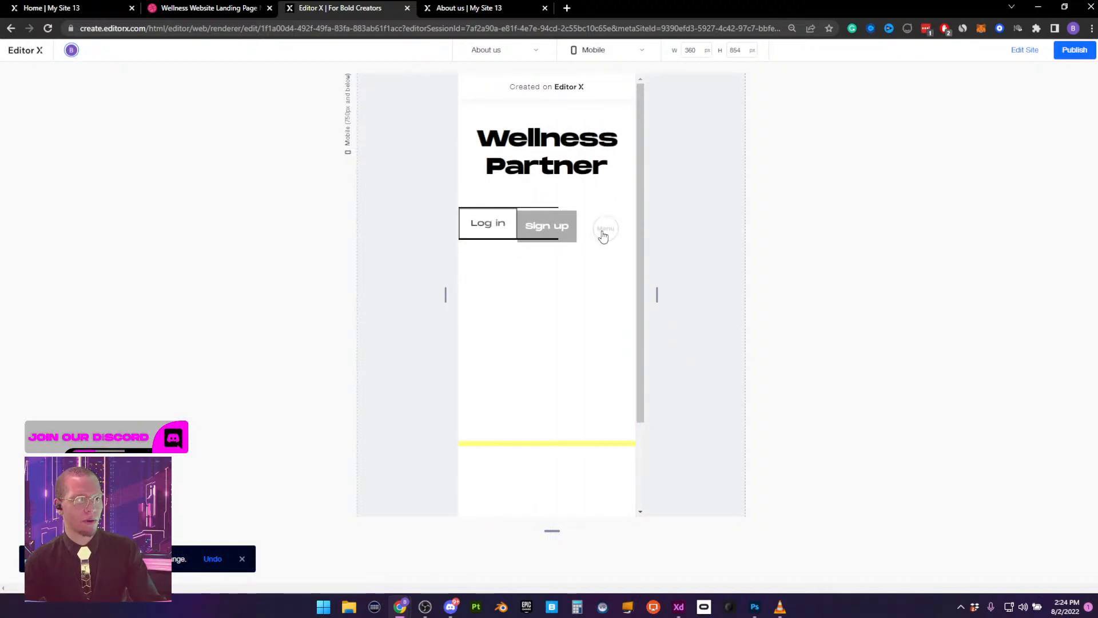
scroll(601, 252, down, 2)
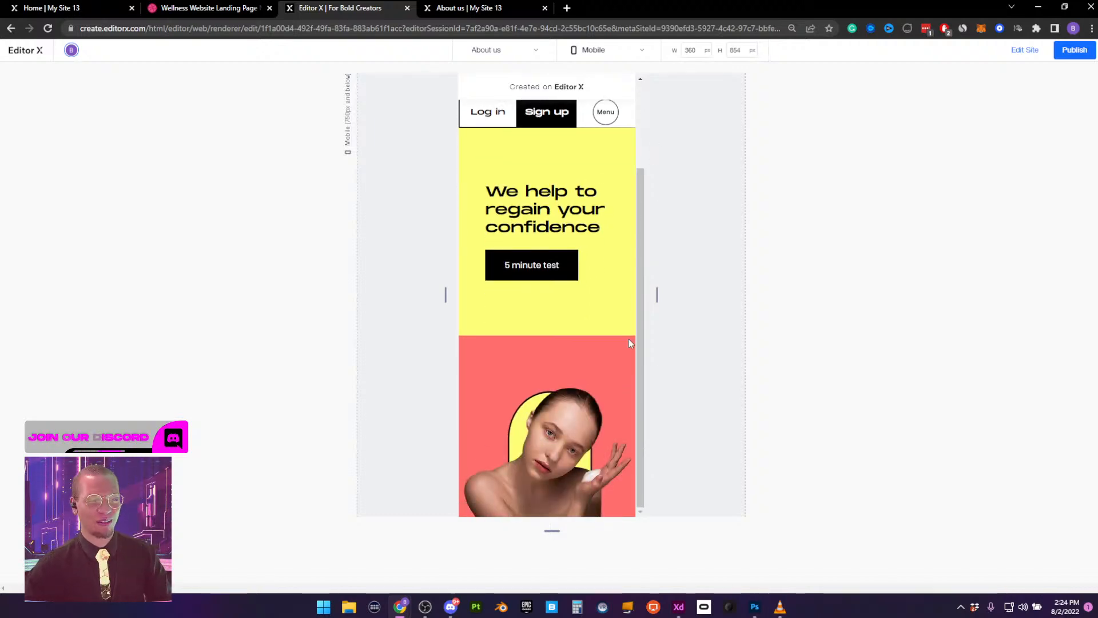
drag(645, 293, 637, 211)
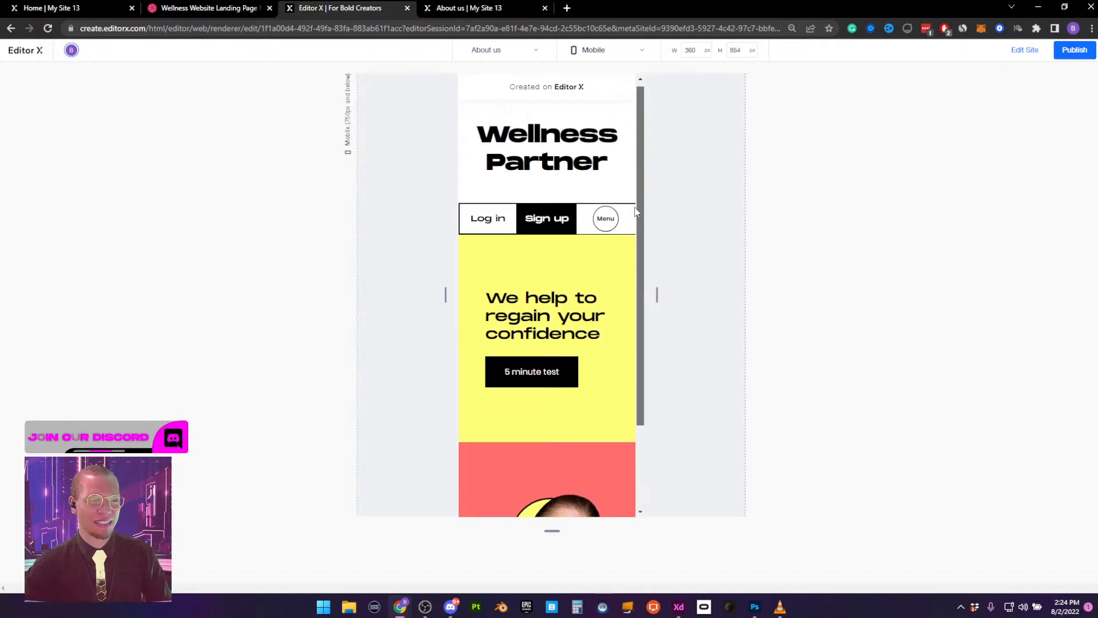
Reload the editor and open the second of the two About us pages for editing
key(F5)
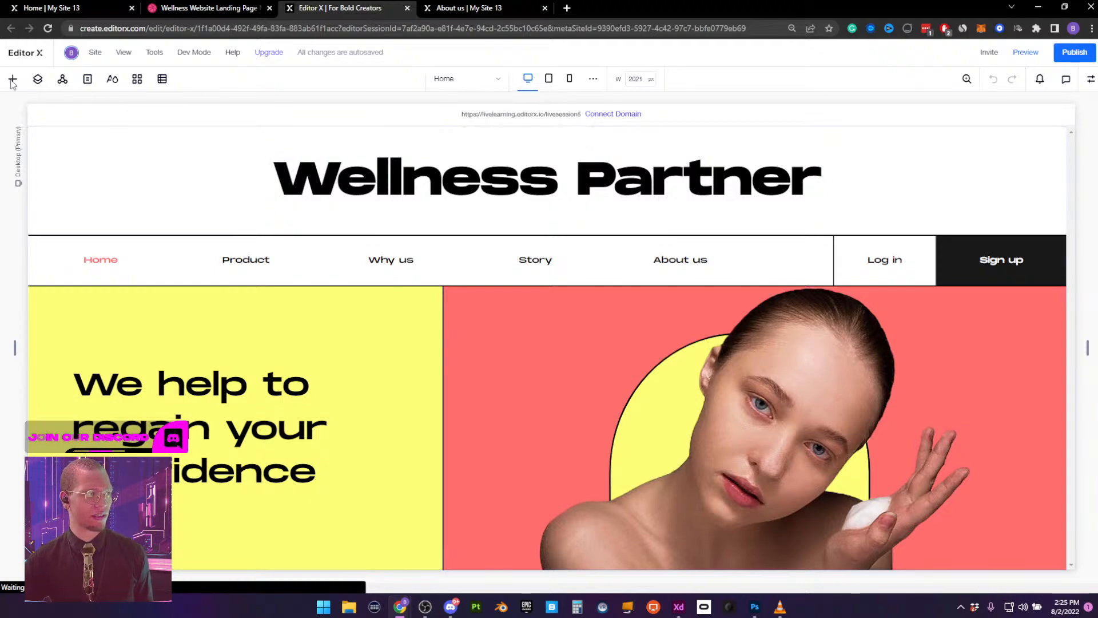
click(87, 79)
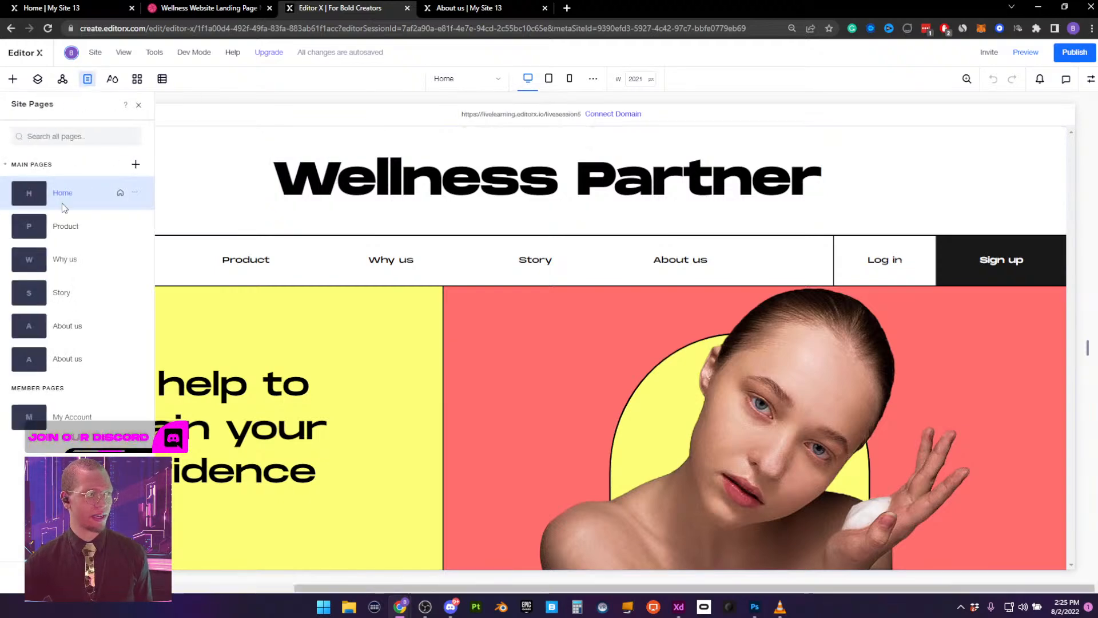
click(74, 359)
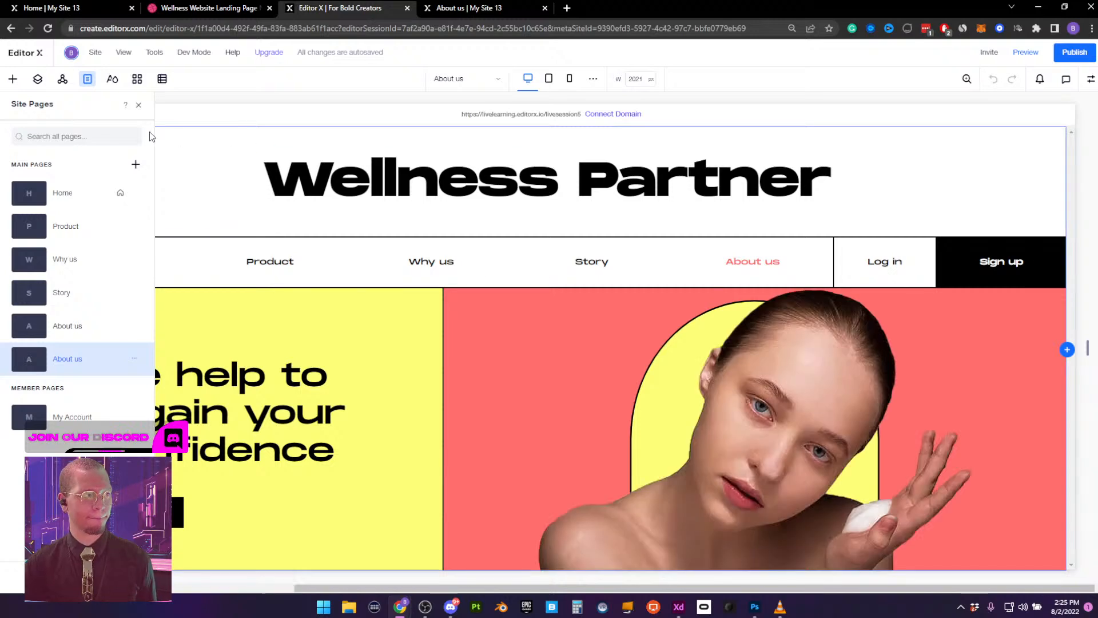
click(138, 106)
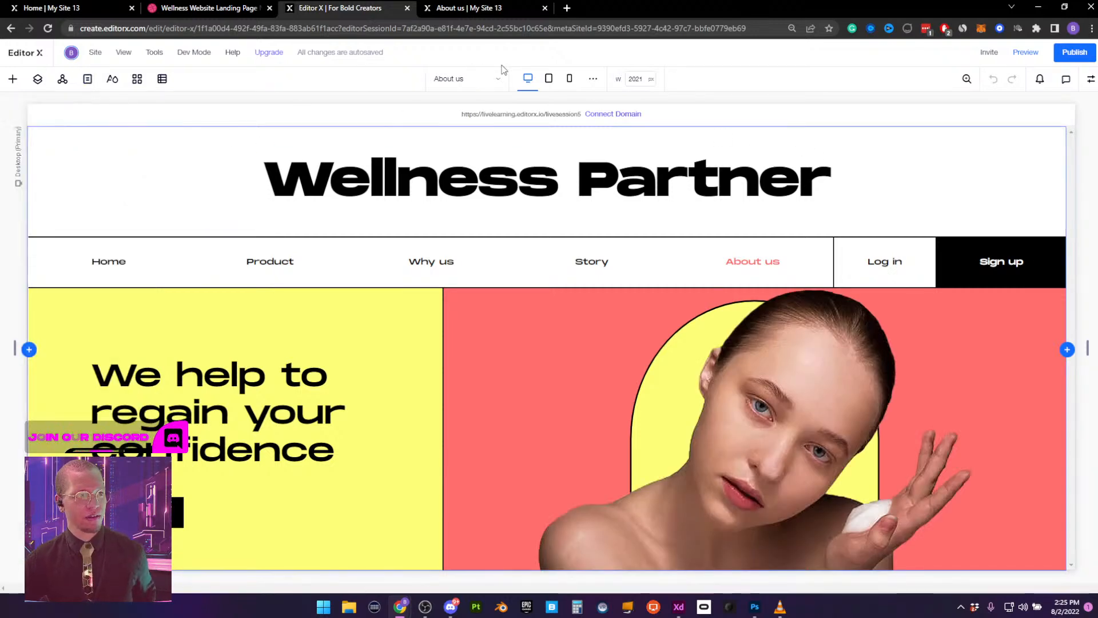
Examine the About us page layout at the tablet and mobile breakpoints, from the header to the red container
click(548, 79)
scroll(551, 306, down, 4)
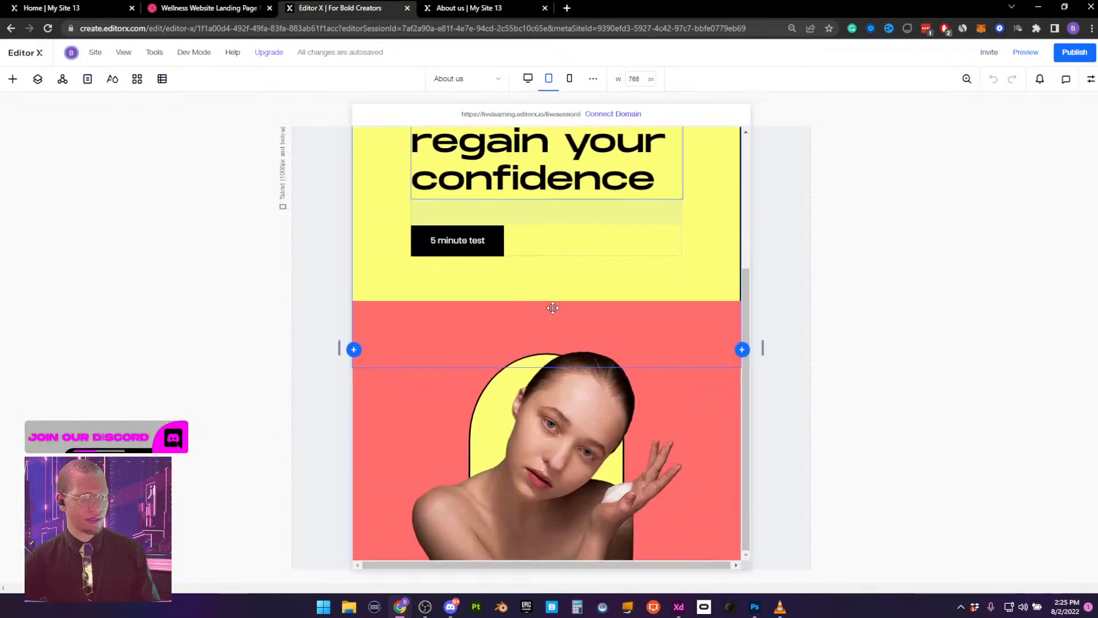
scroll(549, 245, up, 4)
click(569, 79)
scroll(555, 288, down, 2)
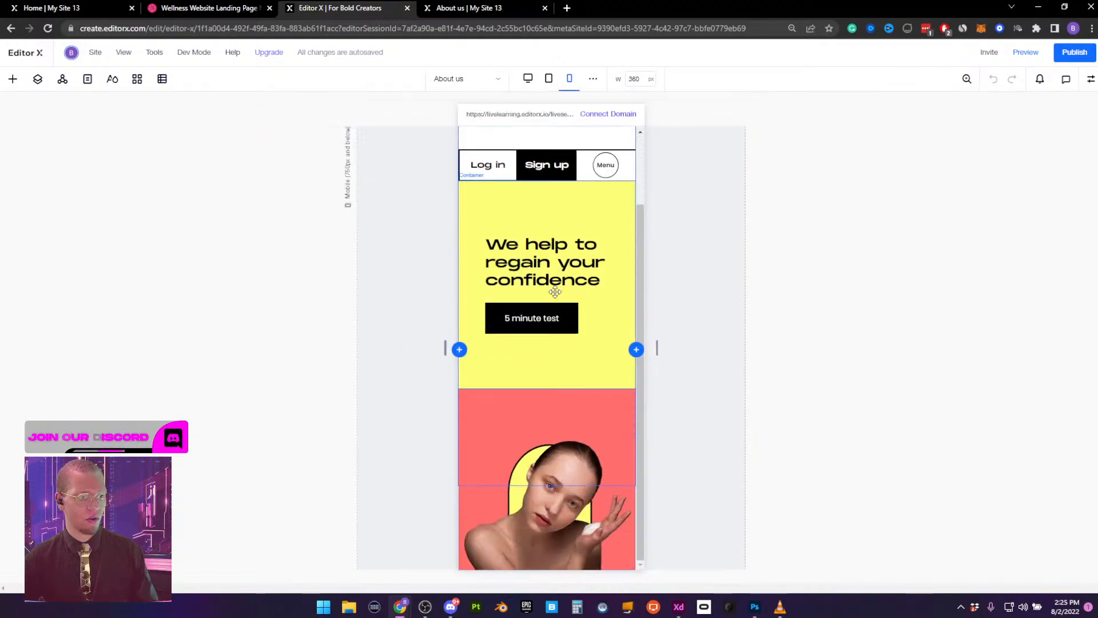
scroll(554, 292, up, 2)
scroll(555, 291, down, 2)
scroll(555, 291, up, 2)
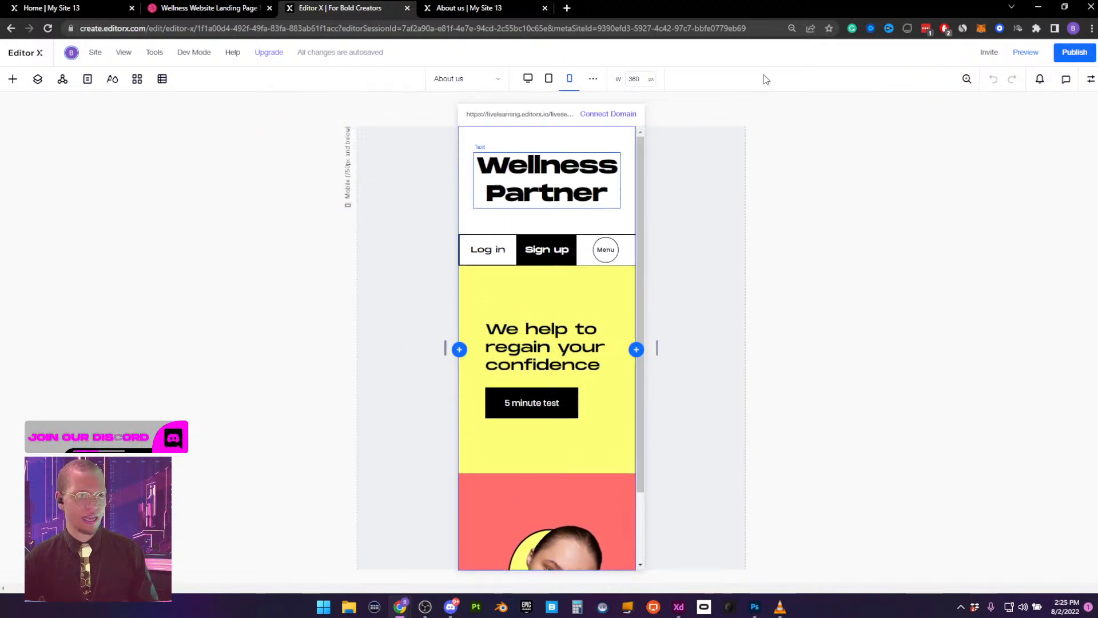
Preview the mobile page and check how the header, yellow container and woman's image animate in
click(1025, 52)
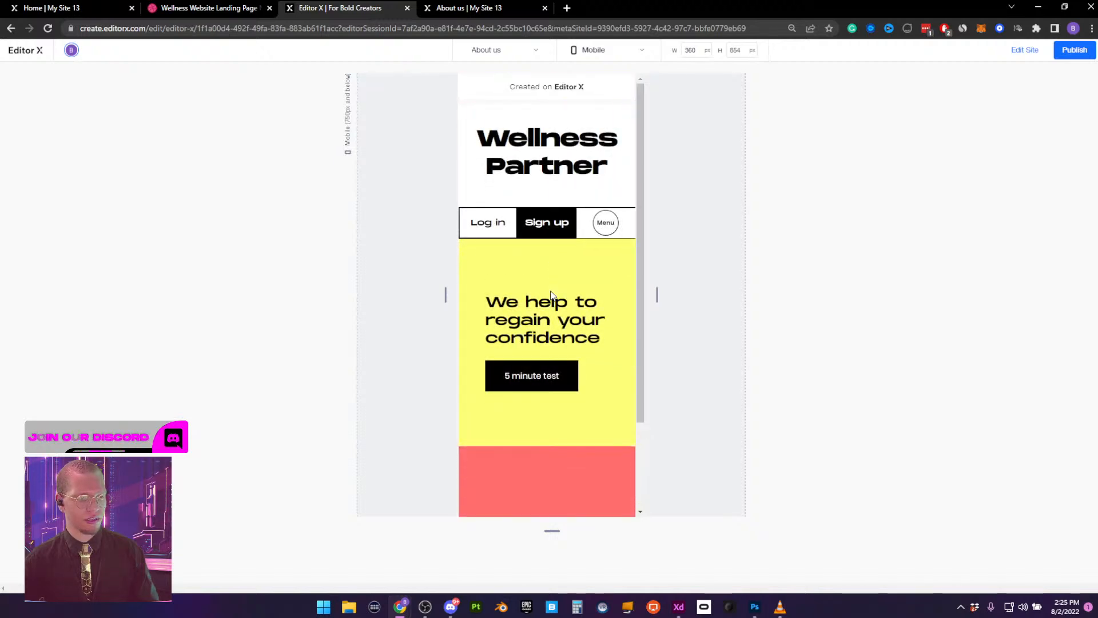
scroll(550, 294, down, 2)
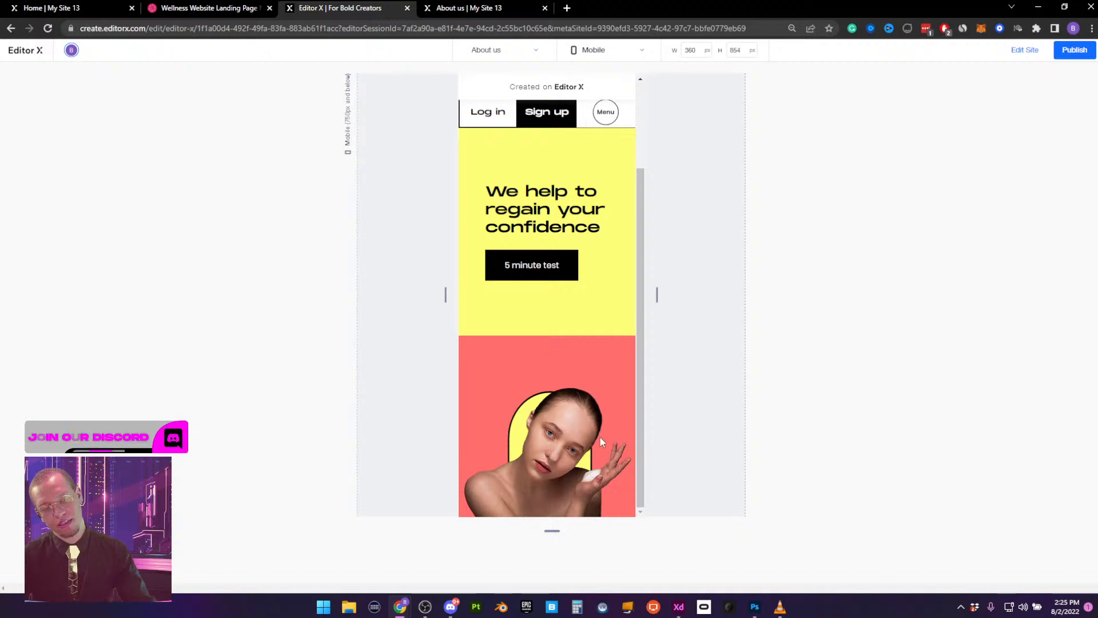
scroll(595, 436, up, 2)
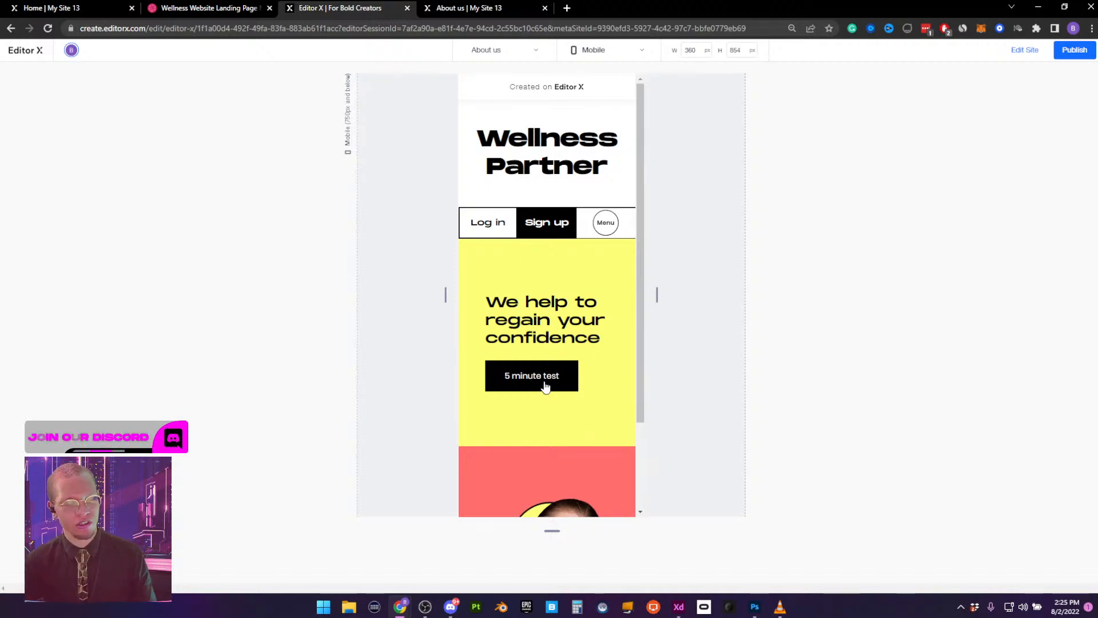
scroll(527, 425, down, 2)
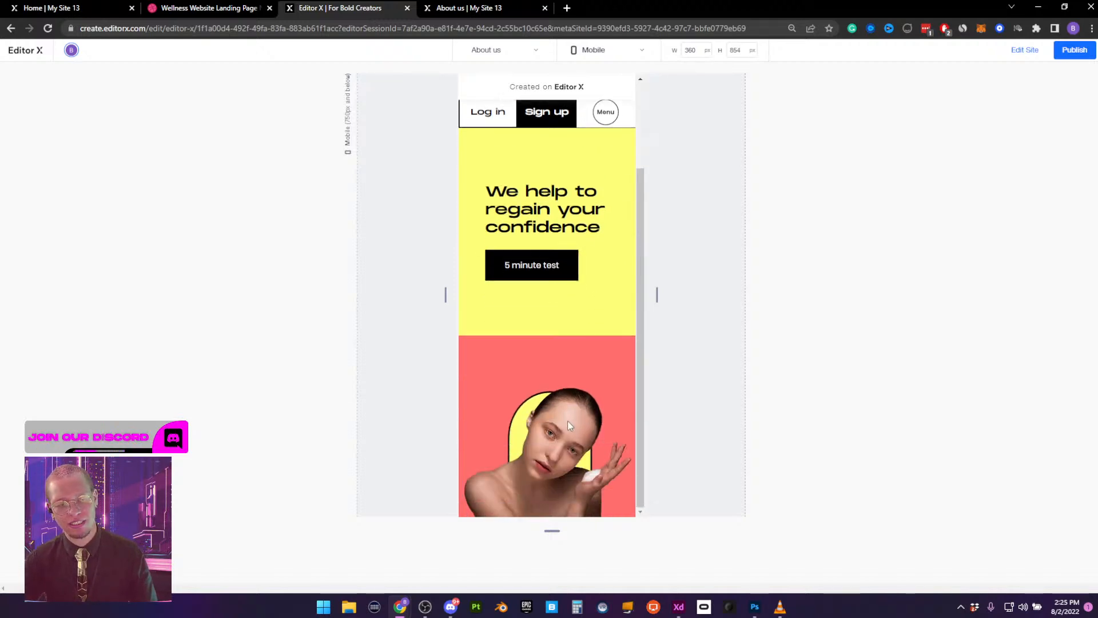
scroll(569, 425, up, 2)
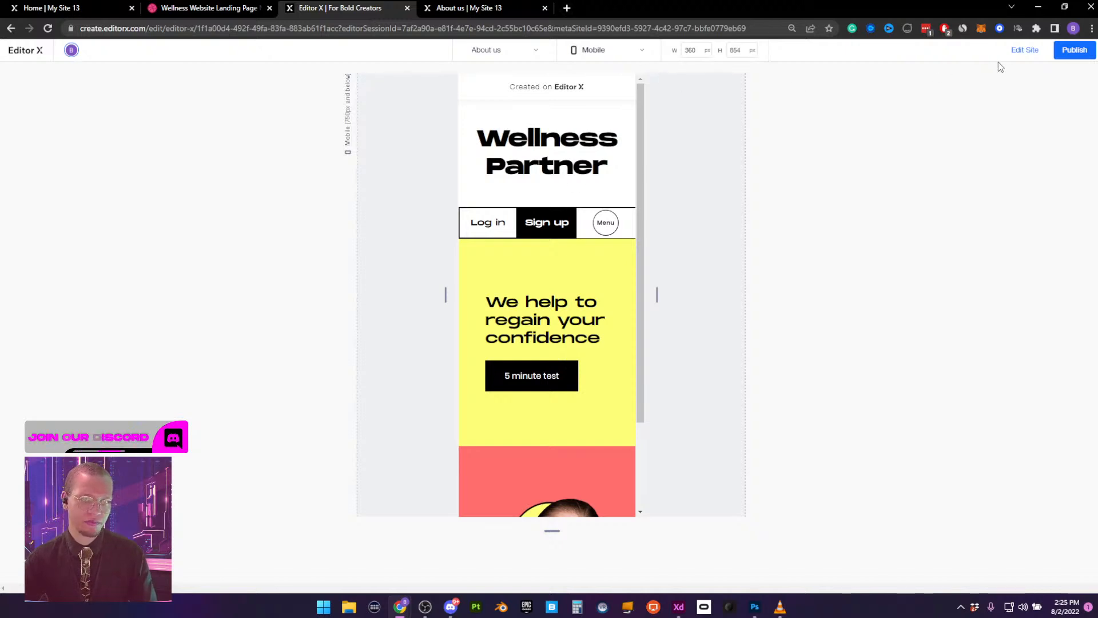
Return to editing and set the Float-In animation delay of the woman's image to 0 seconds
scroll(535, 276, down, 2)
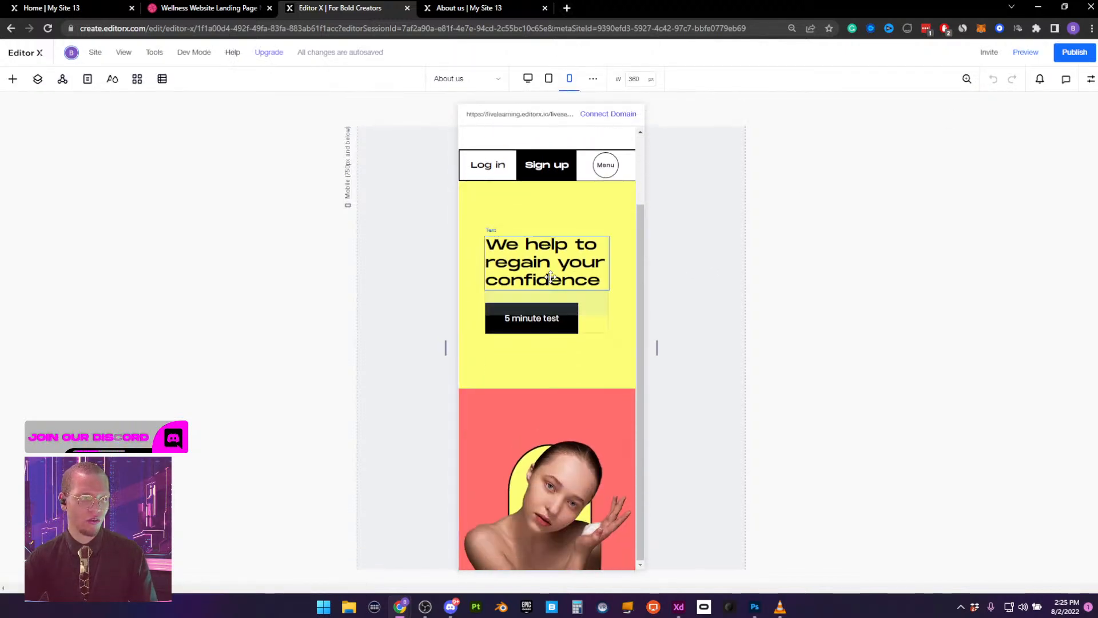
click(570, 478)
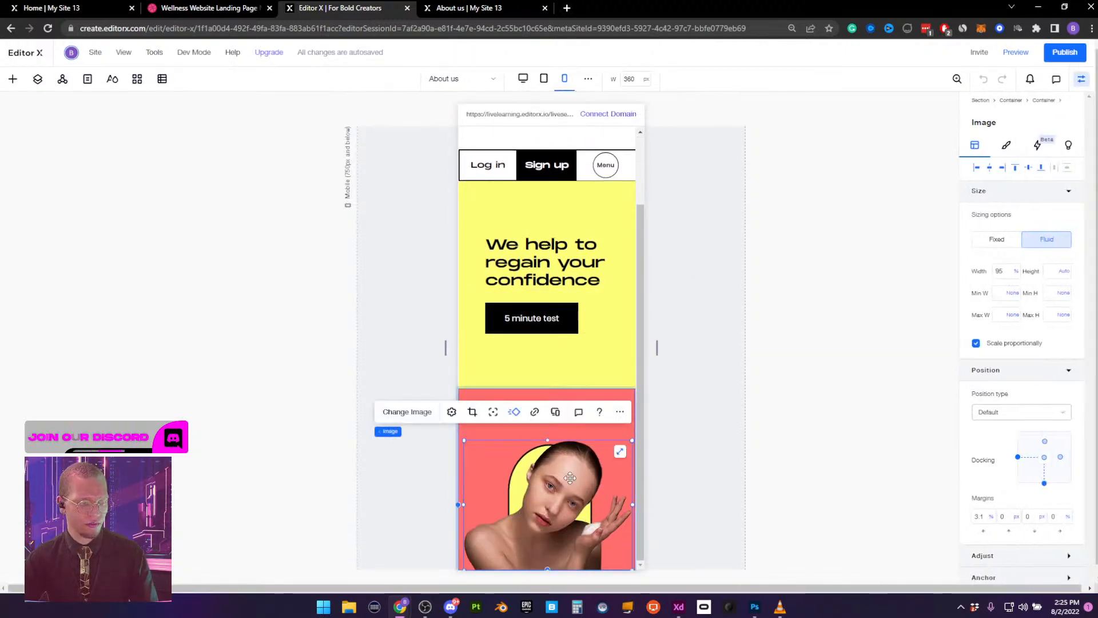
click(518, 413)
click(546, 530)
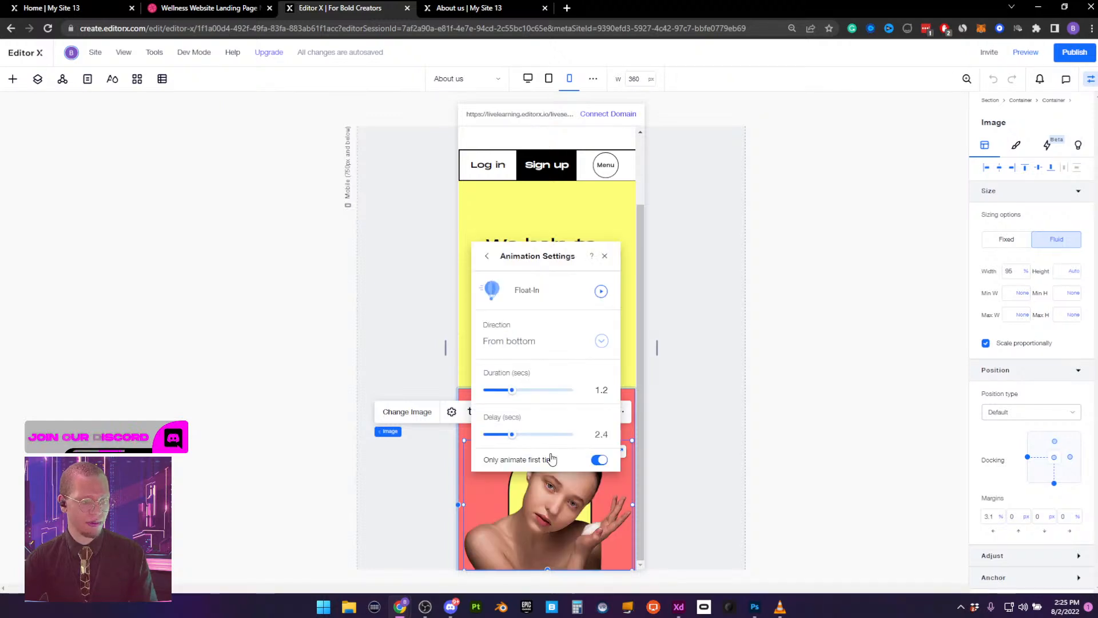
drag(506, 438, 470, 435)
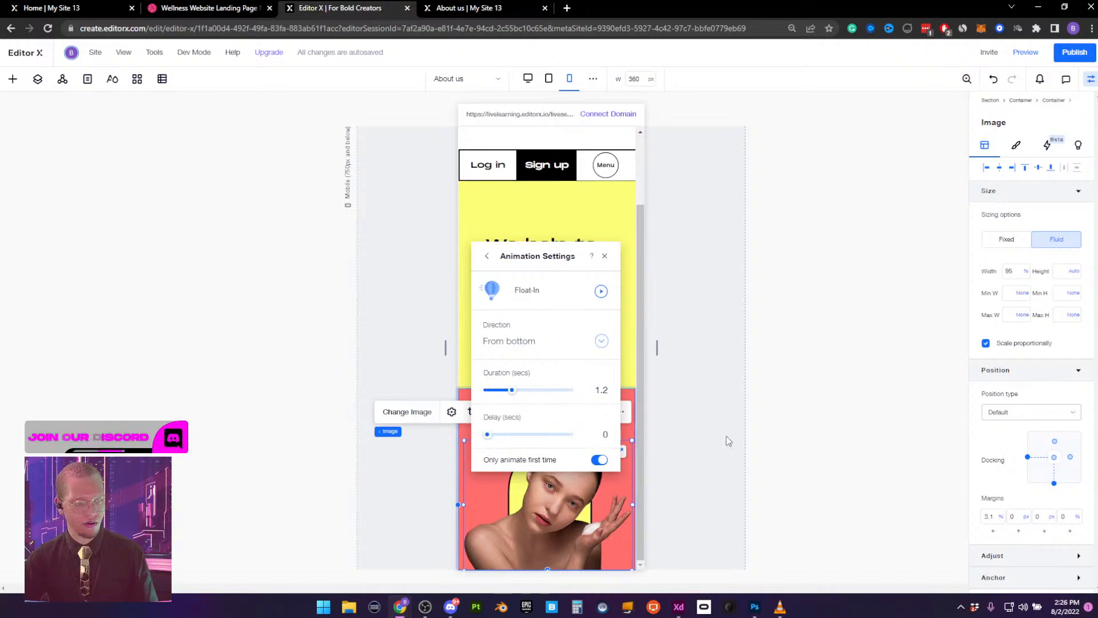
click(782, 436)
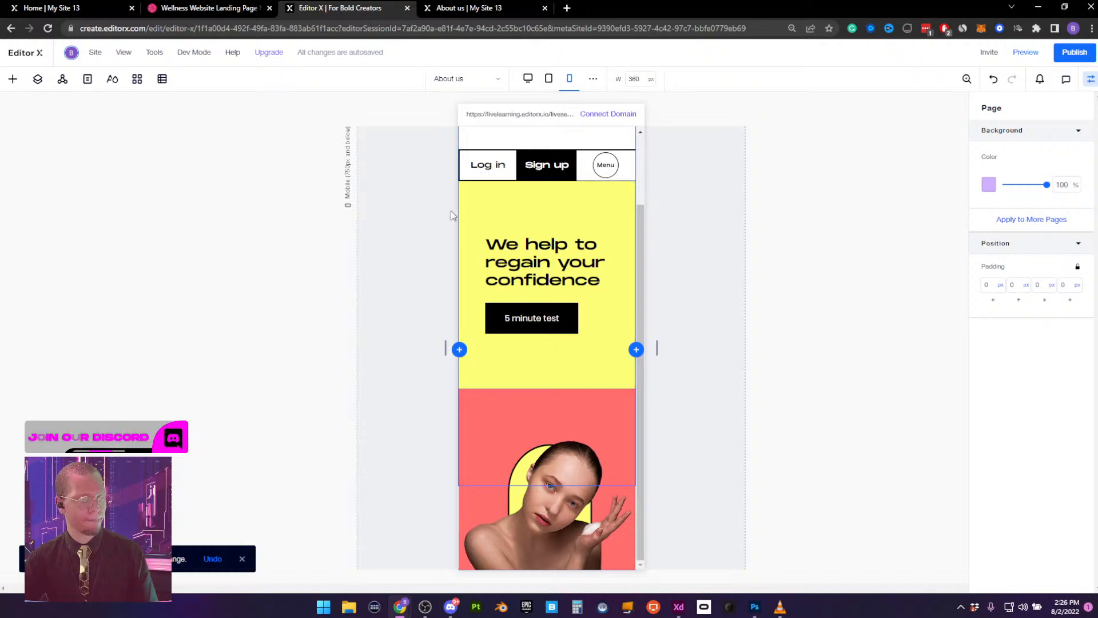
Select the arch shape inside the red container and set its Float-In animation delay to 0 seconds
click(39, 80)
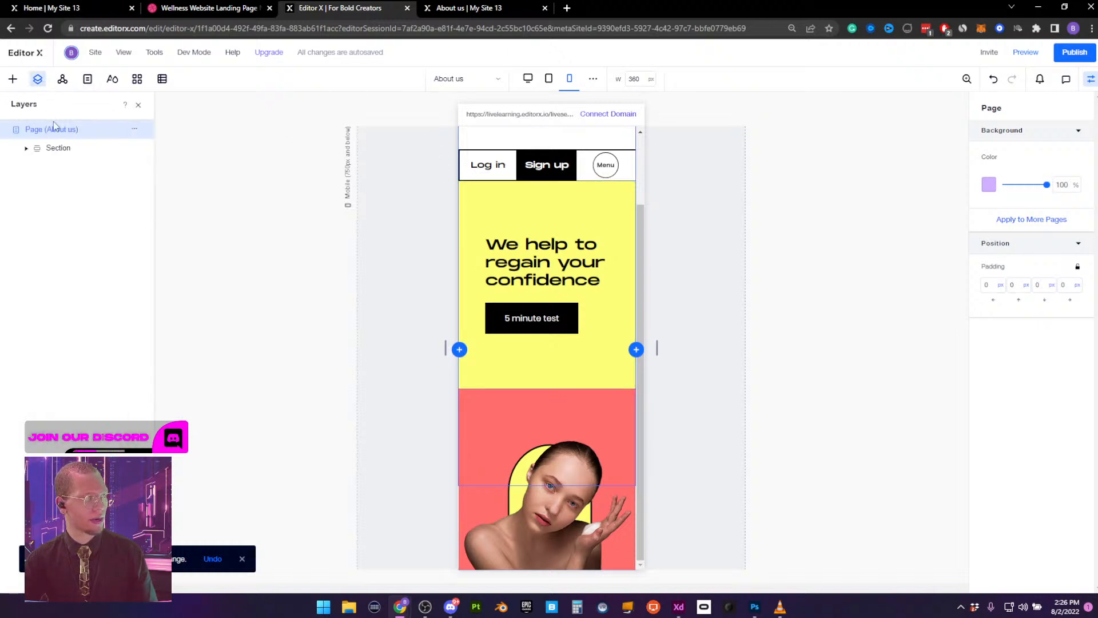
click(26, 148)
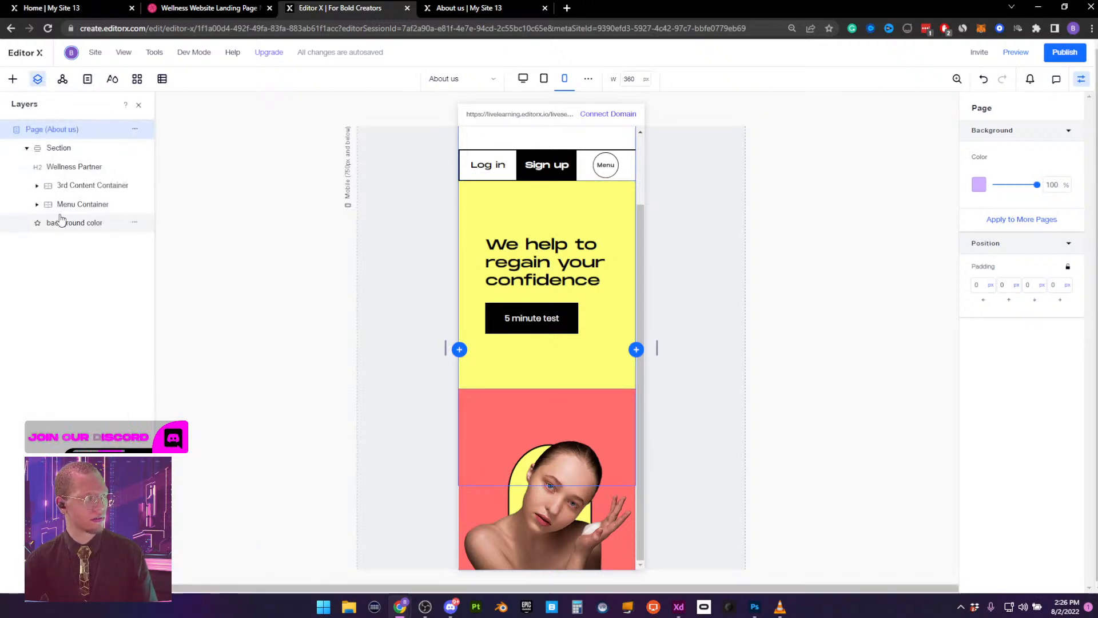
click(473, 403)
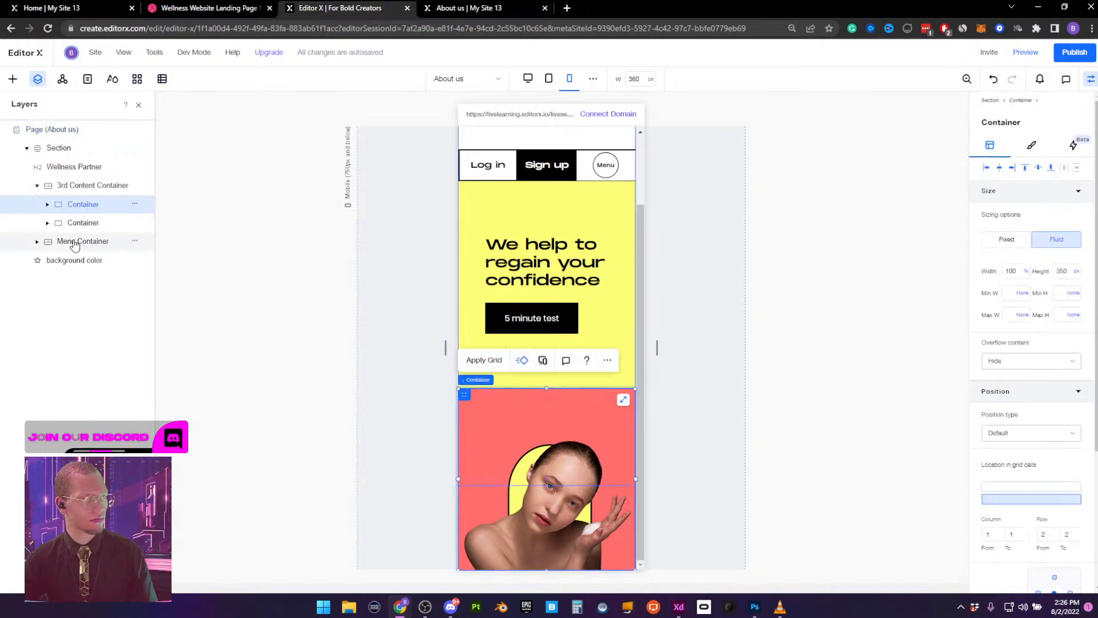
click(48, 204)
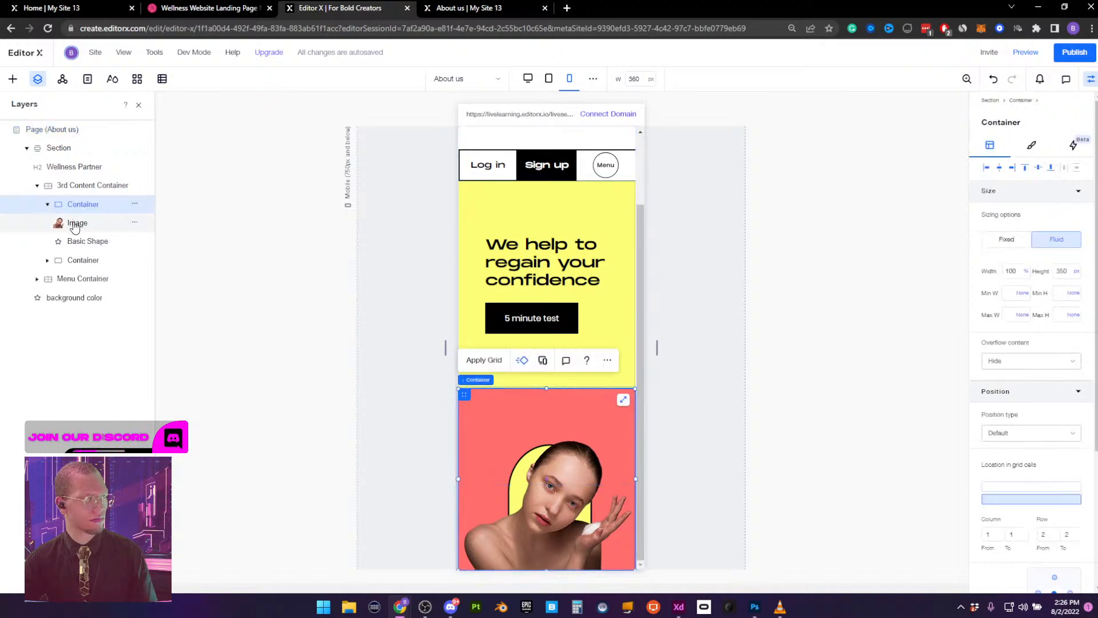
click(76, 241)
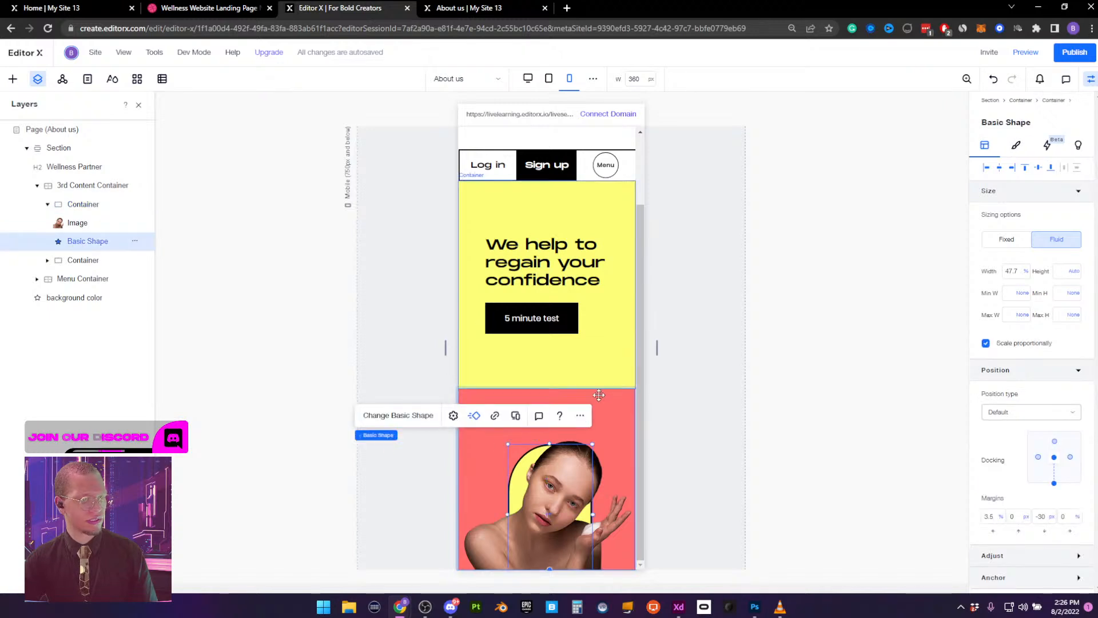
click(471, 416)
click(551, 530)
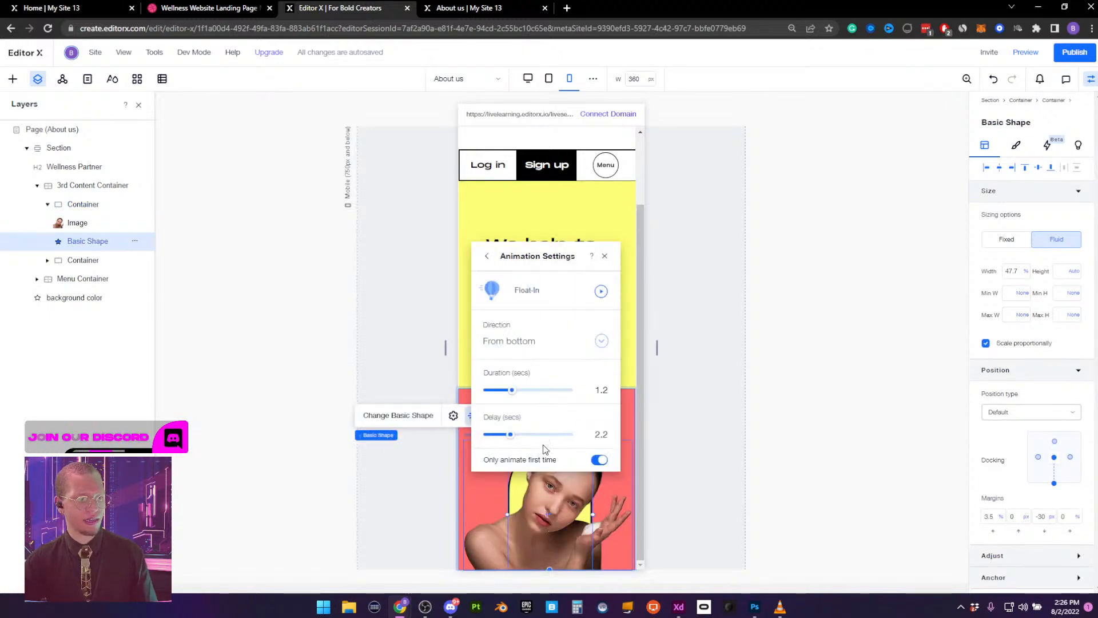
drag(512, 437, 453, 431)
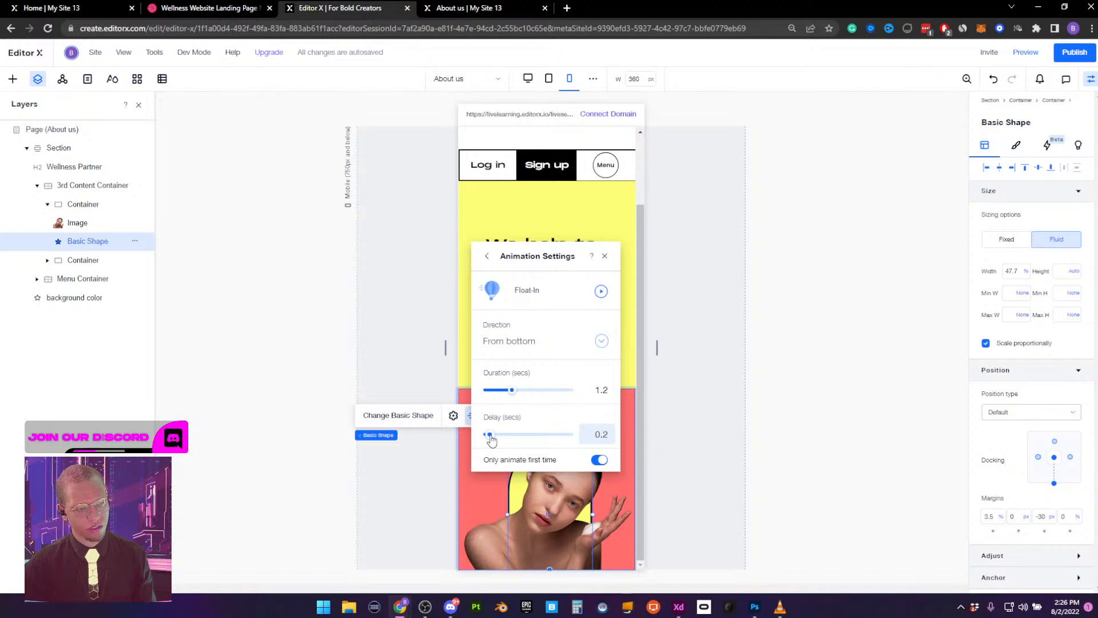
Examine the Float-In animation settings of the woman's image and the arch shape to compare their delays
click(90, 224)
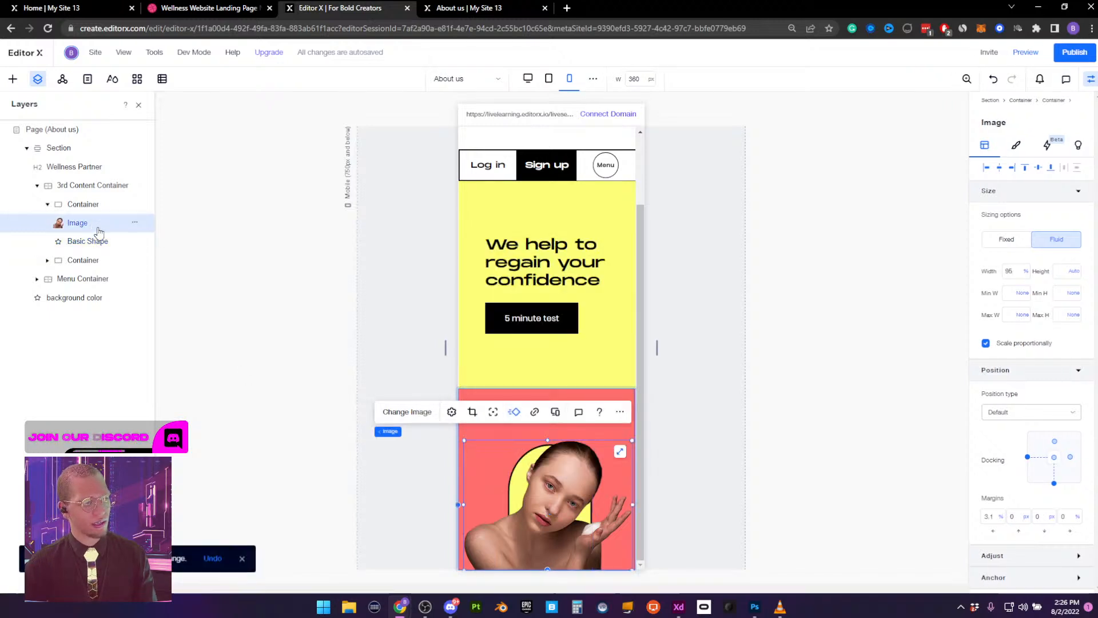
click(514, 412)
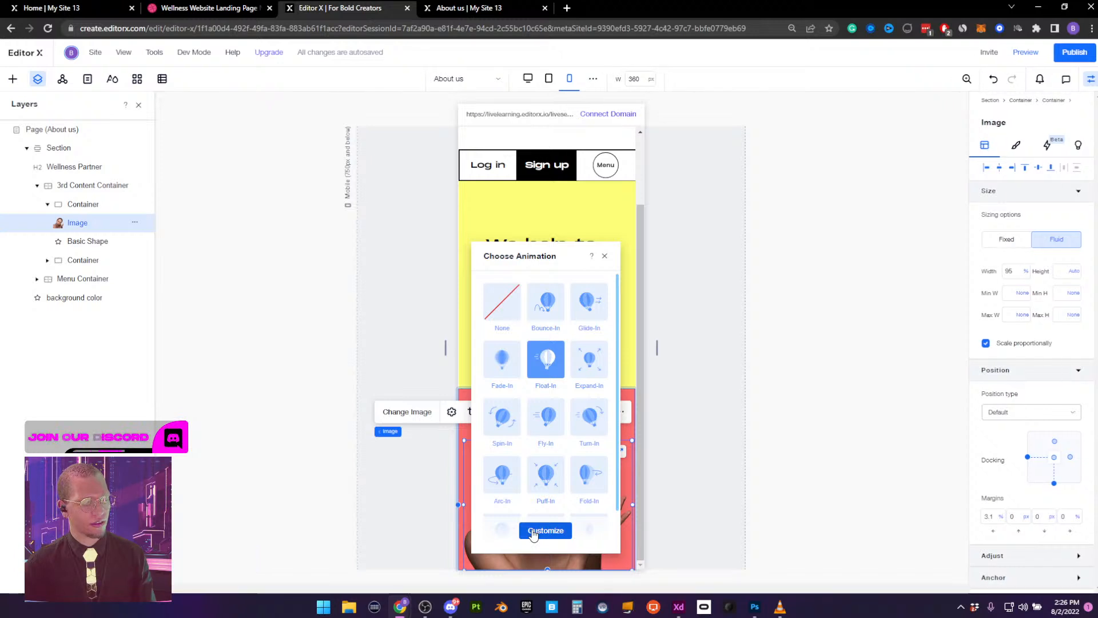
click(87, 241)
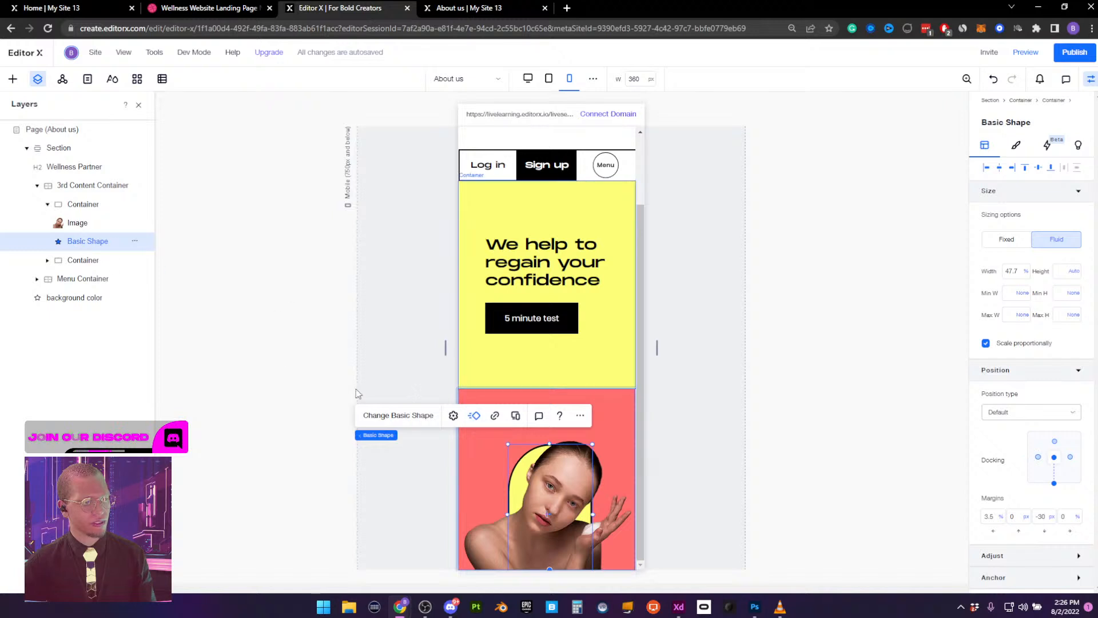
click(474, 415)
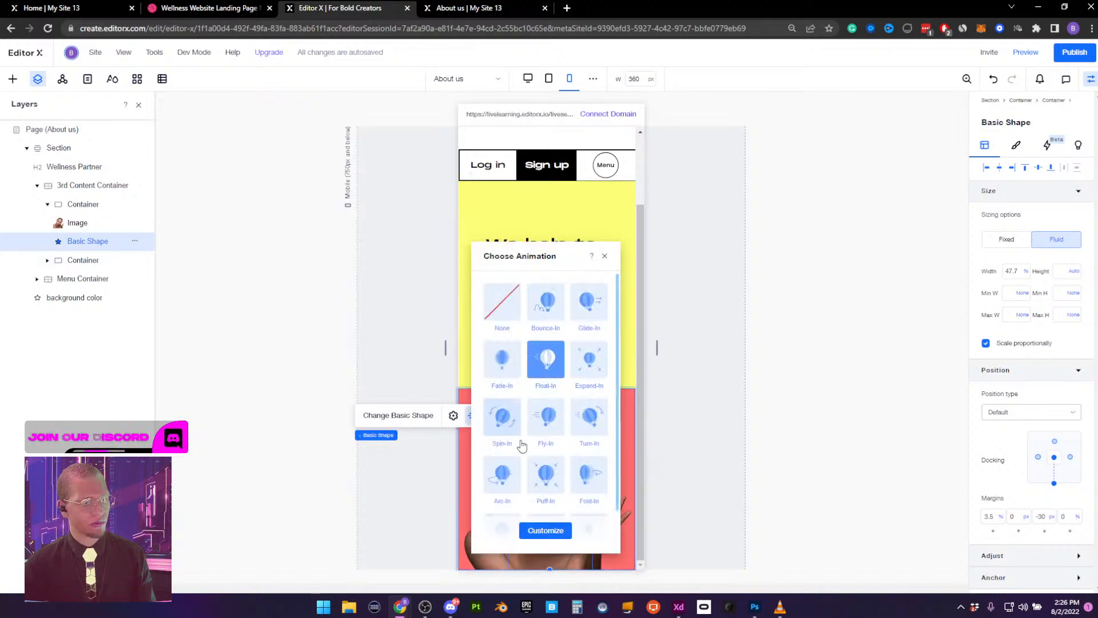
click(555, 533)
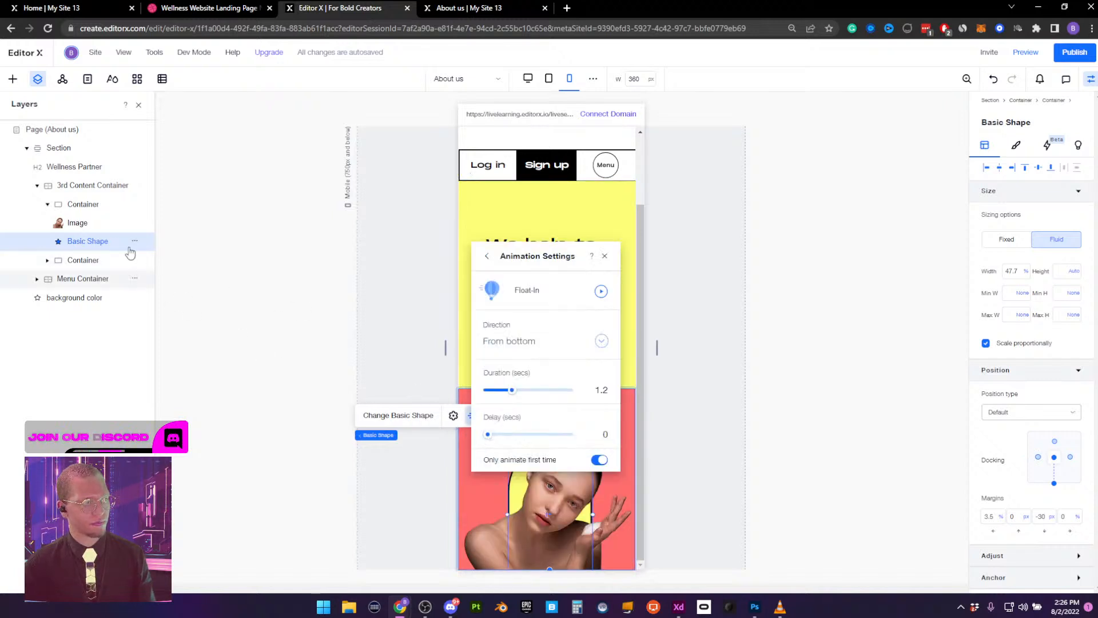
click(74, 222)
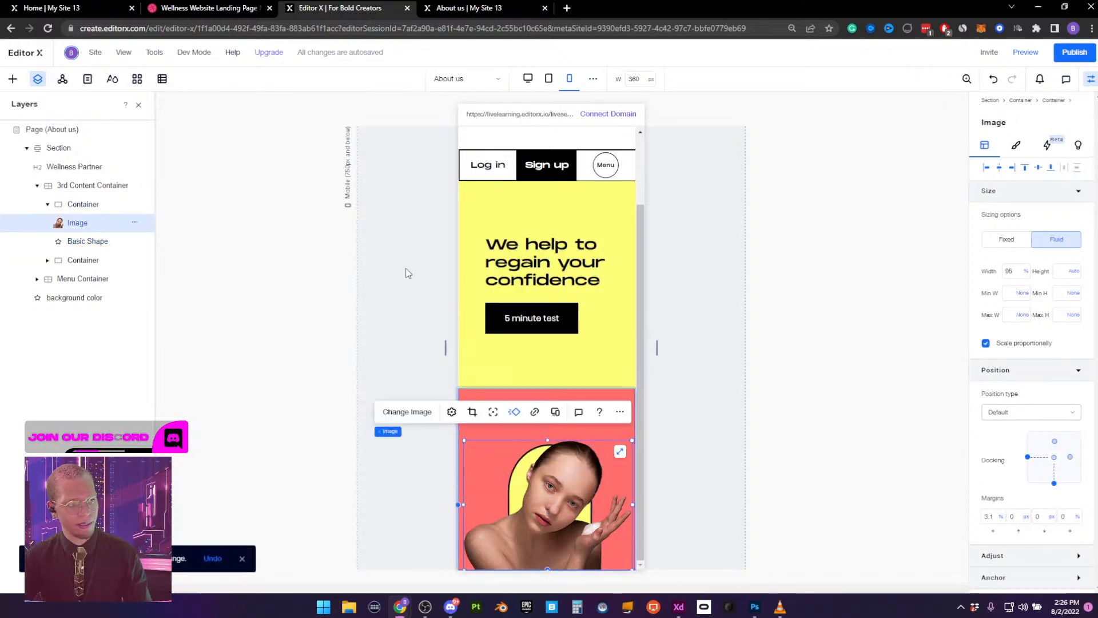
click(514, 411)
click(534, 529)
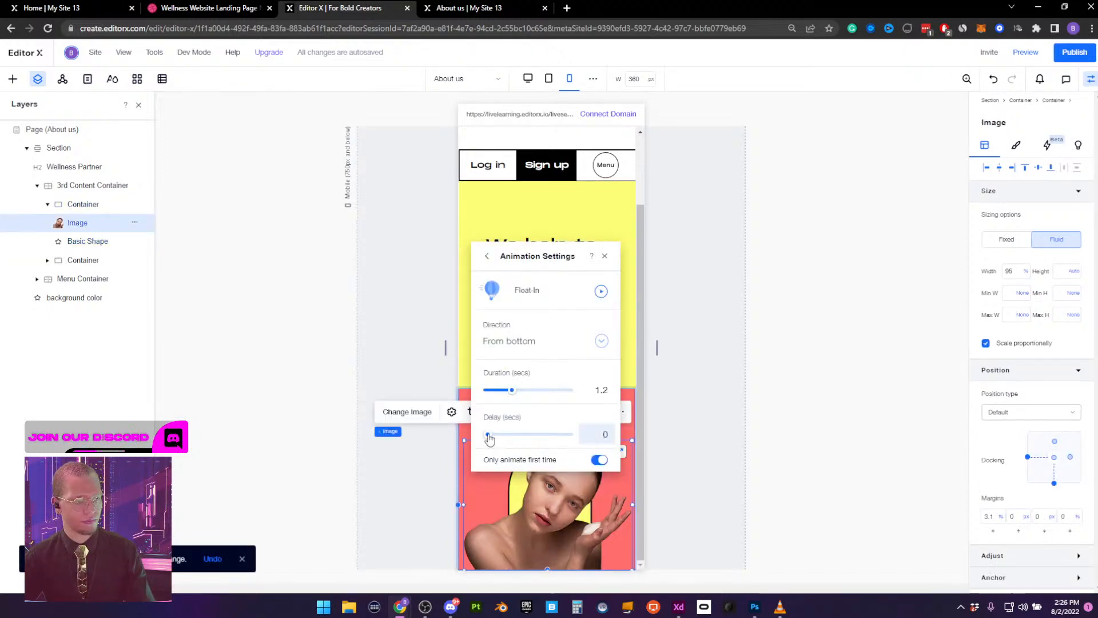
click(809, 379)
Preview the mobile page to check the entrance timing of the image and arch, and return to editing
click(1025, 52)
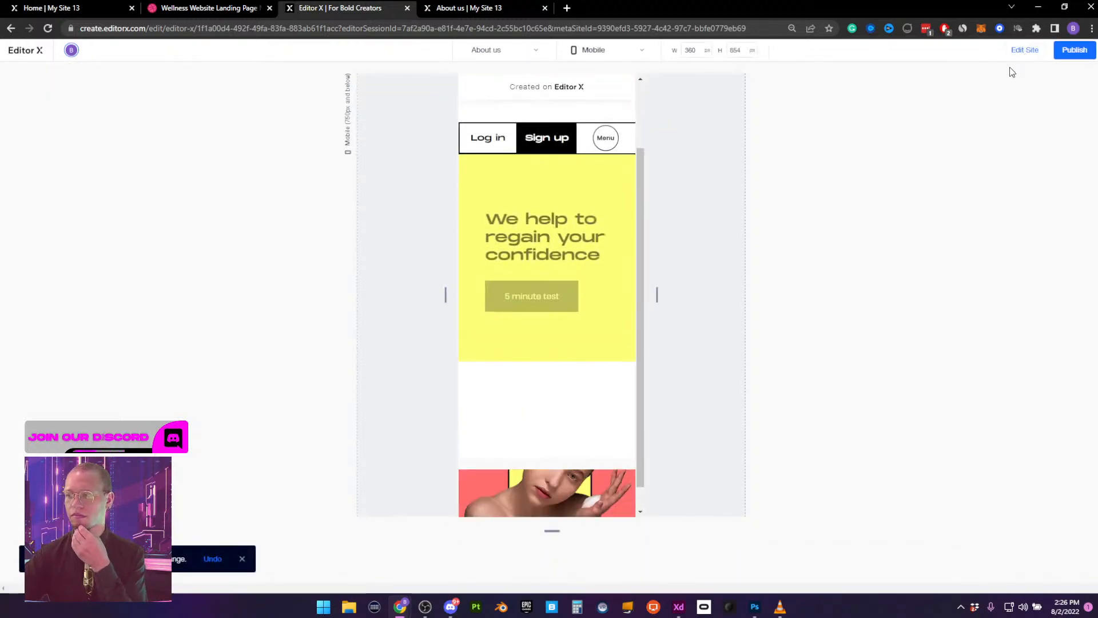
scroll(602, 234, up, 2)
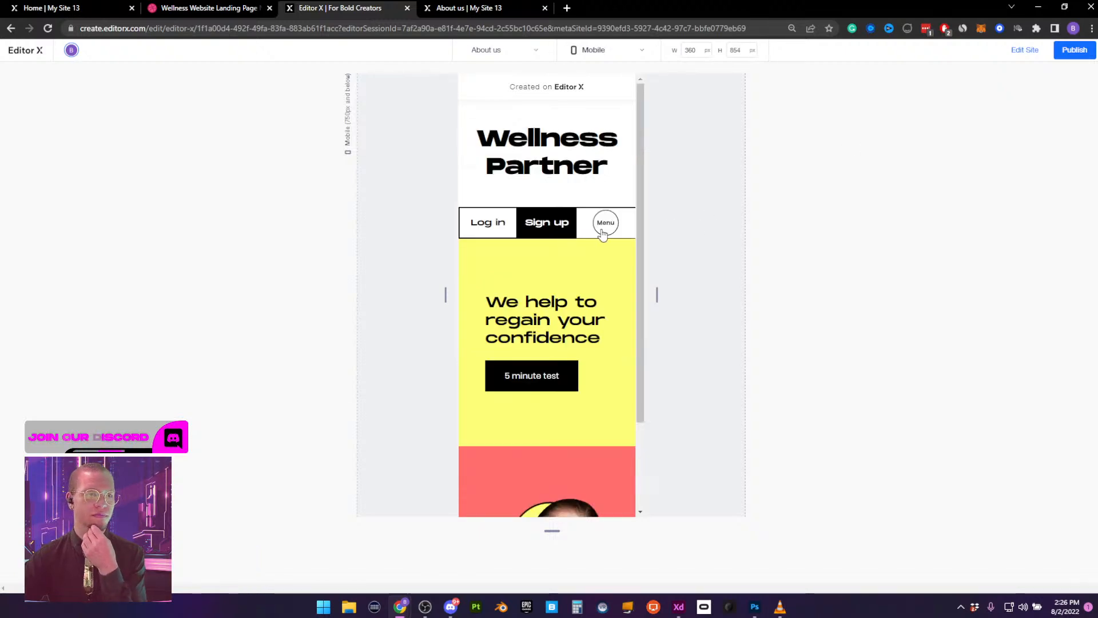
scroll(596, 166, down, 2)
scroll(589, 183, up, 2)
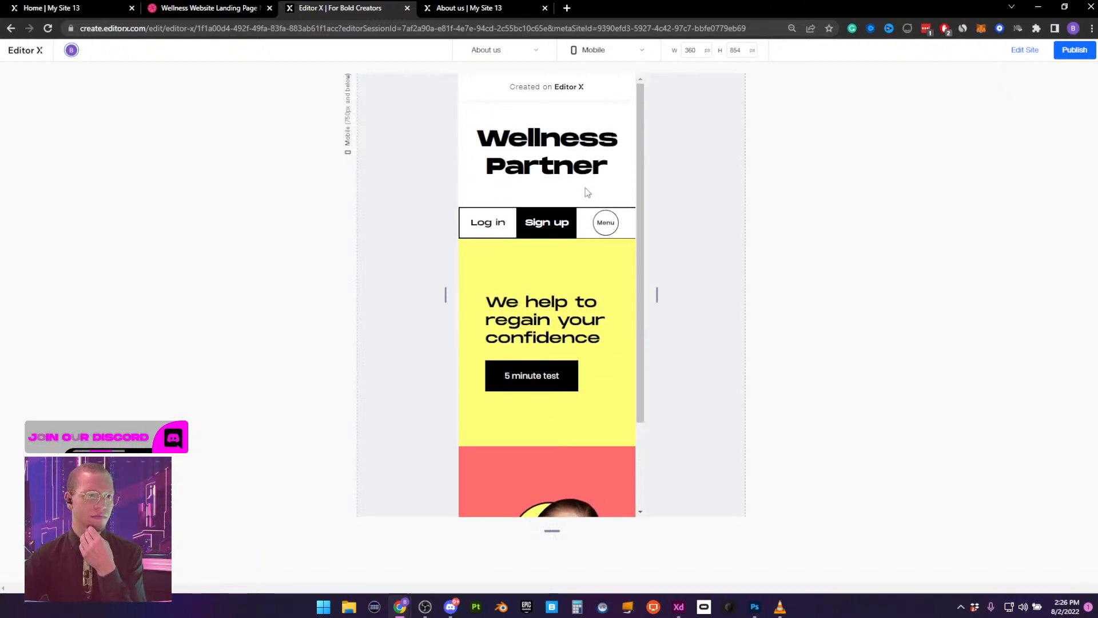
click(1025, 50)
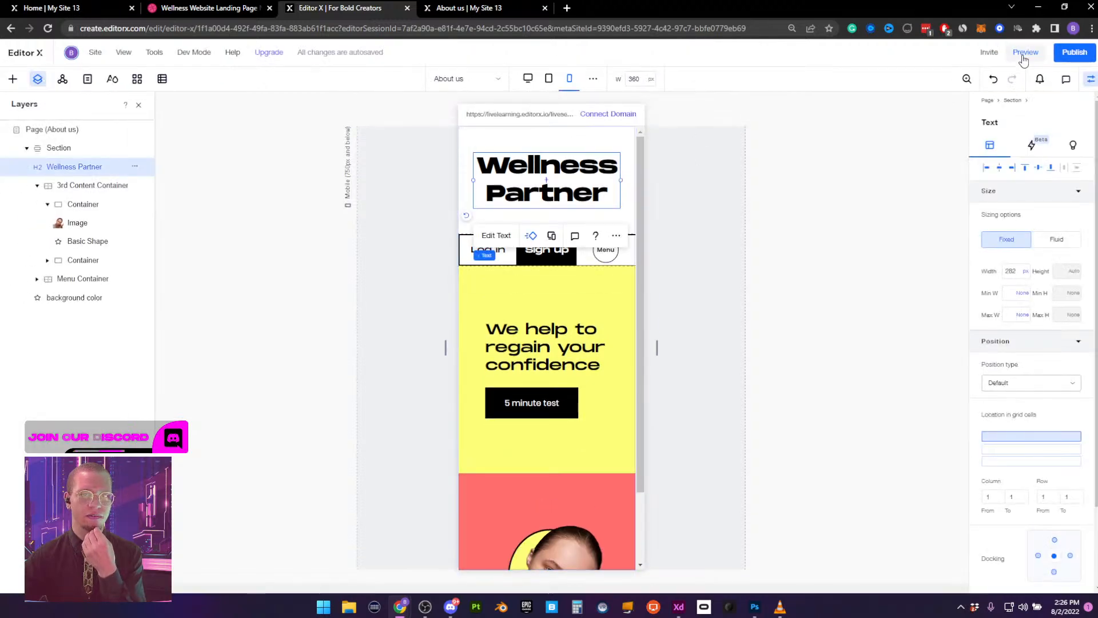
Replay the page in mobile preview to check the entrance of the menu, woman's image and arch, and return to editing
click(1025, 52)
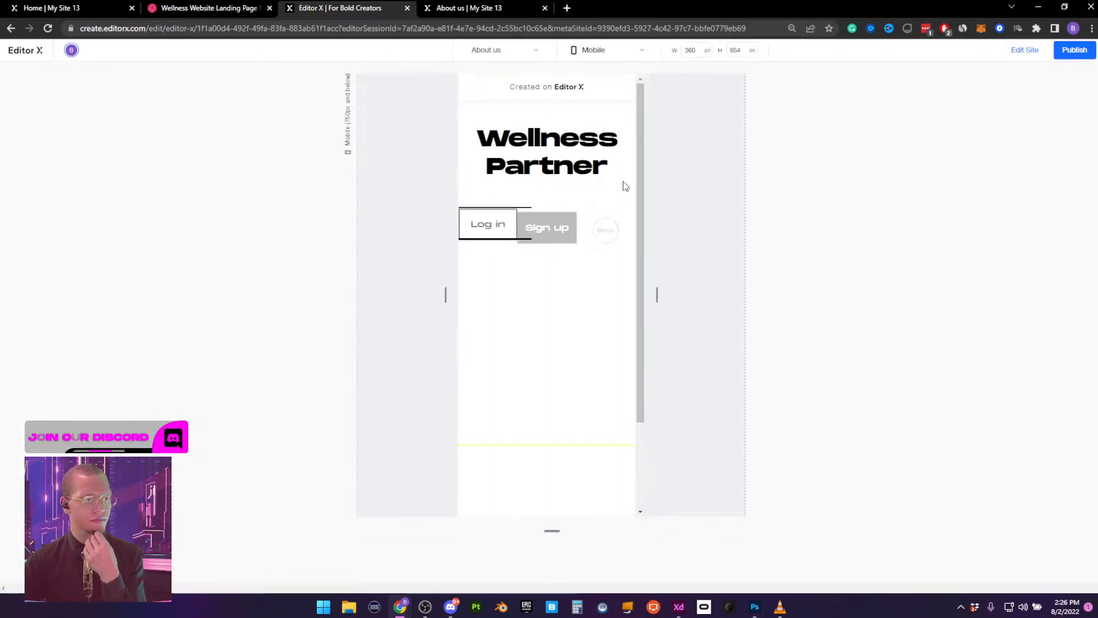
scroll(623, 181, down, 2)
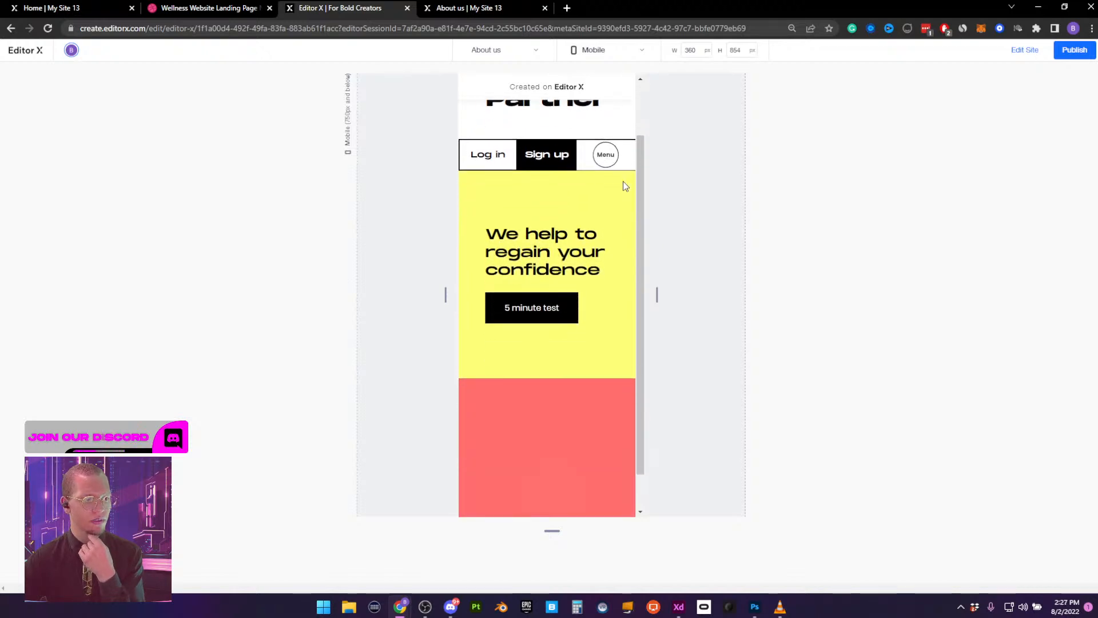
scroll(623, 180, down, 1)
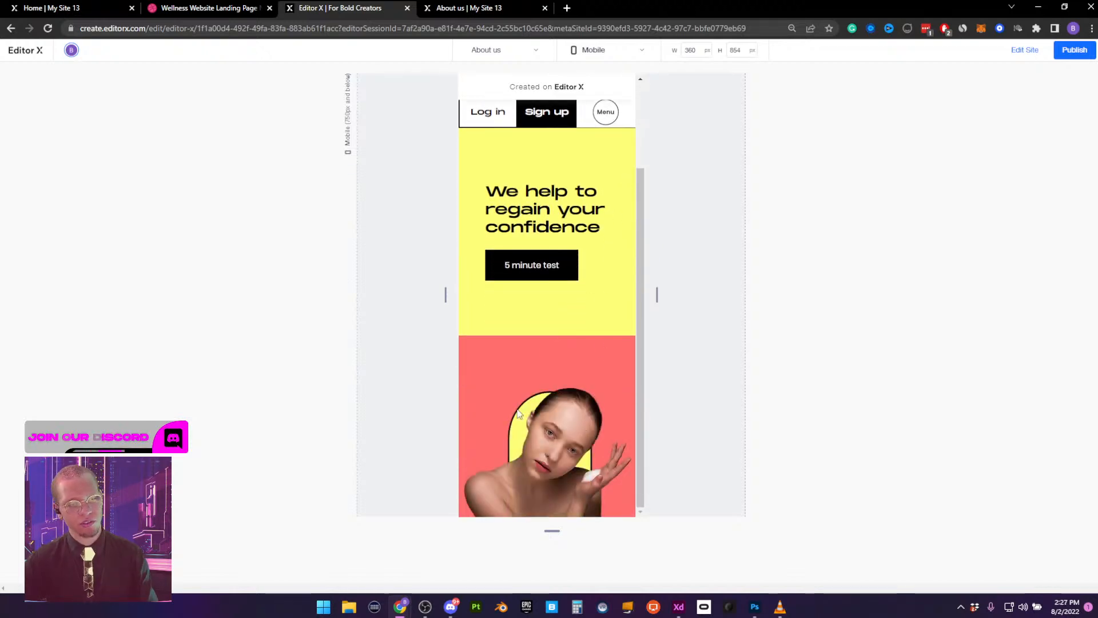
scroll(519, 413, up, 3)
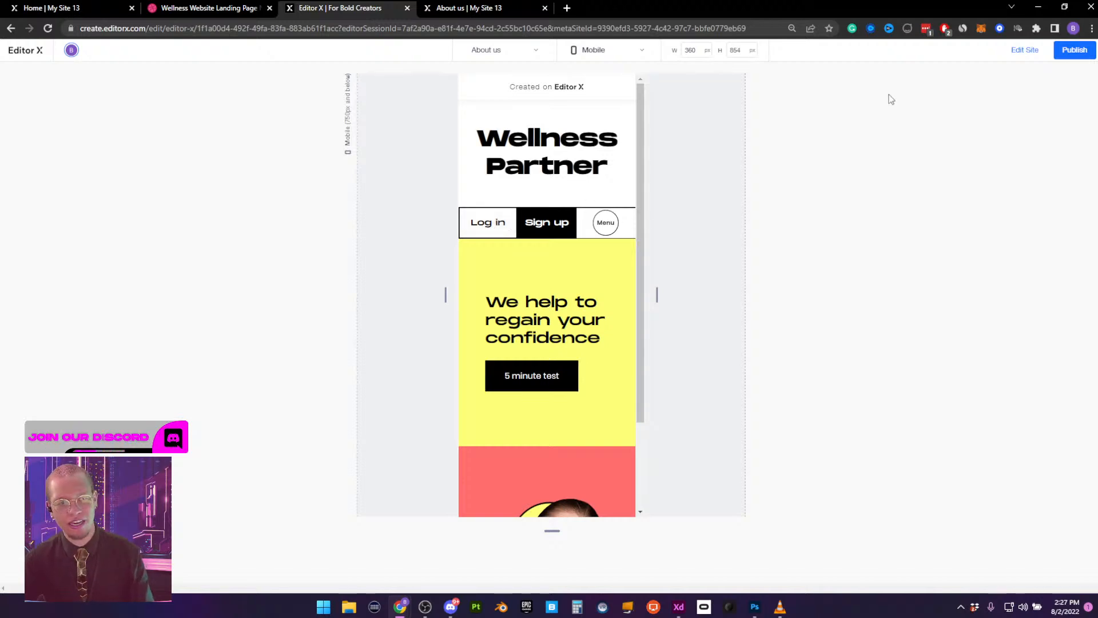
click(1014, 52)
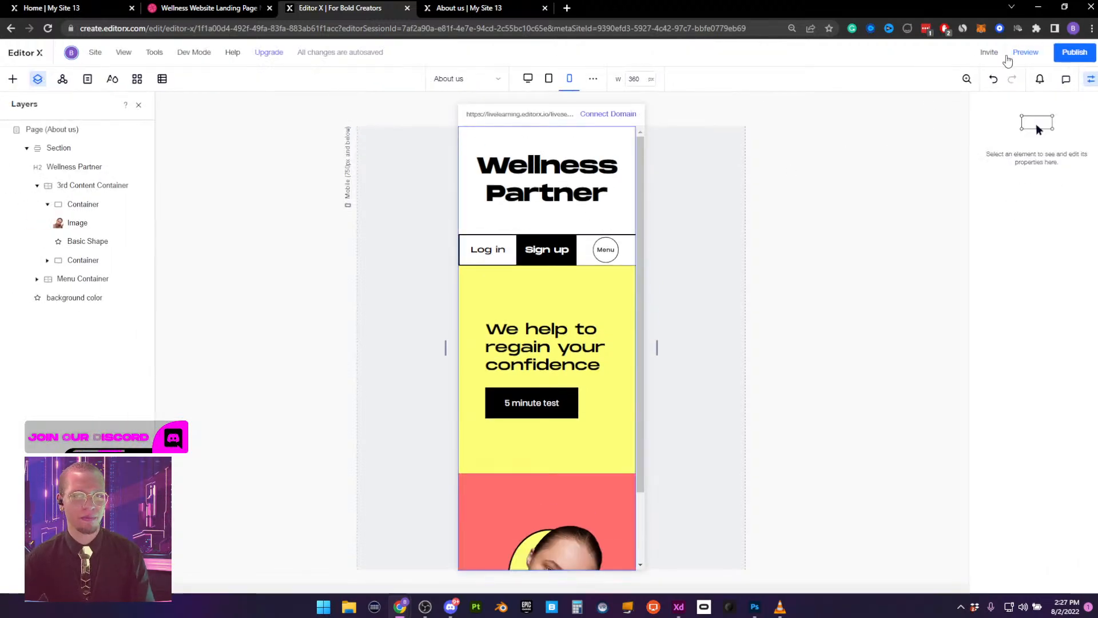
Preview the mobile page and widen it to 516 px to check how the title and content adapt, and exit the preview
click(1016, 53)
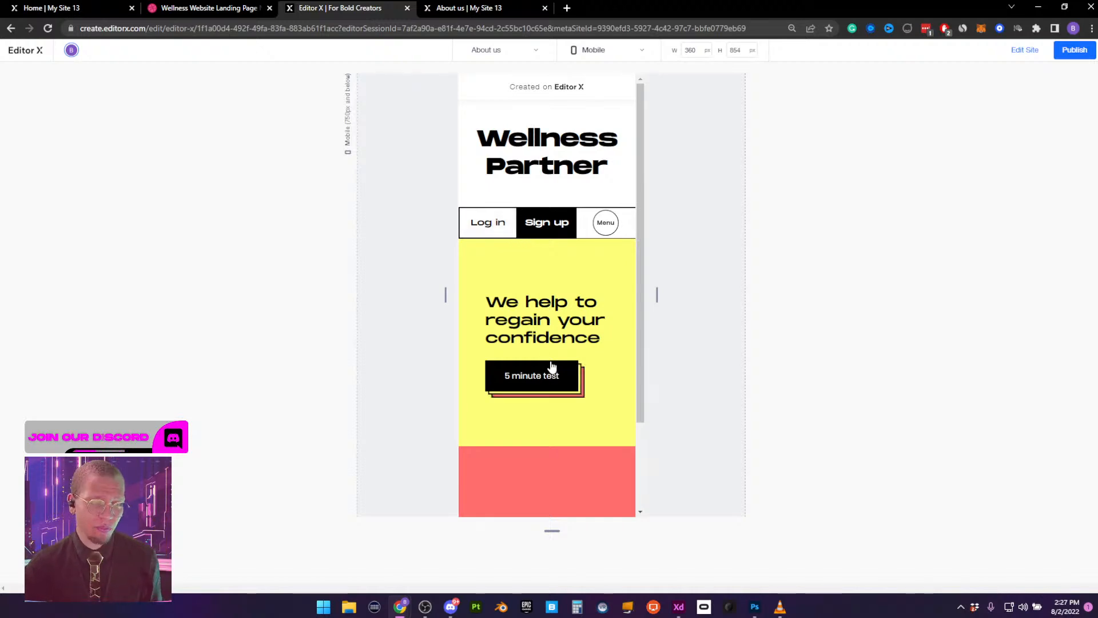
scroll(552, 363, down, 2)
scroll(553, 355, up, 2)
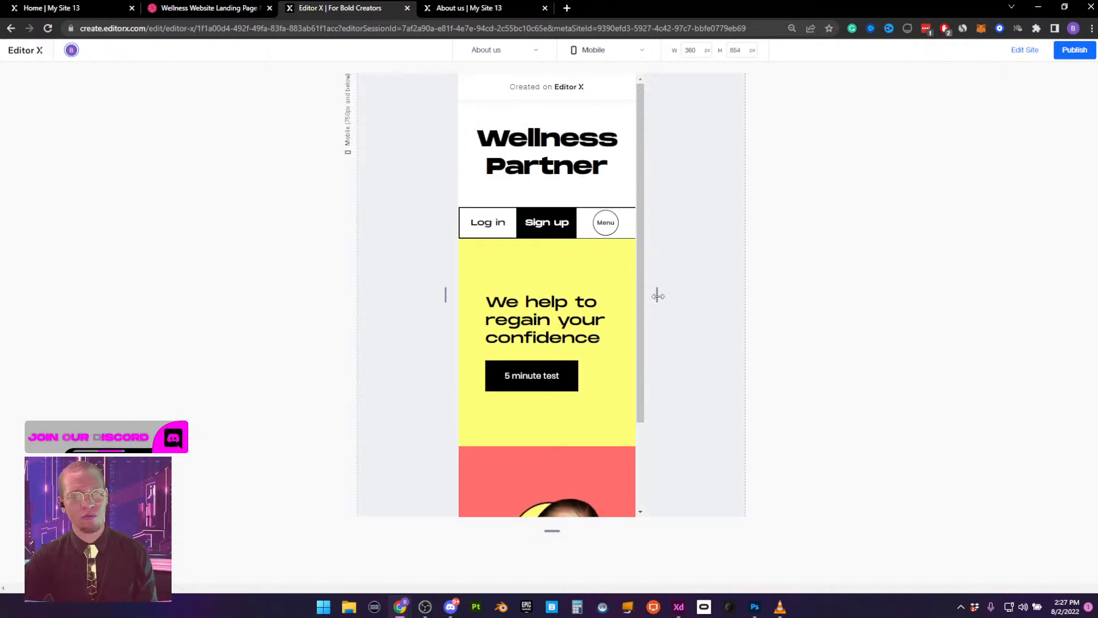
drag(658, 296, 699, 295)
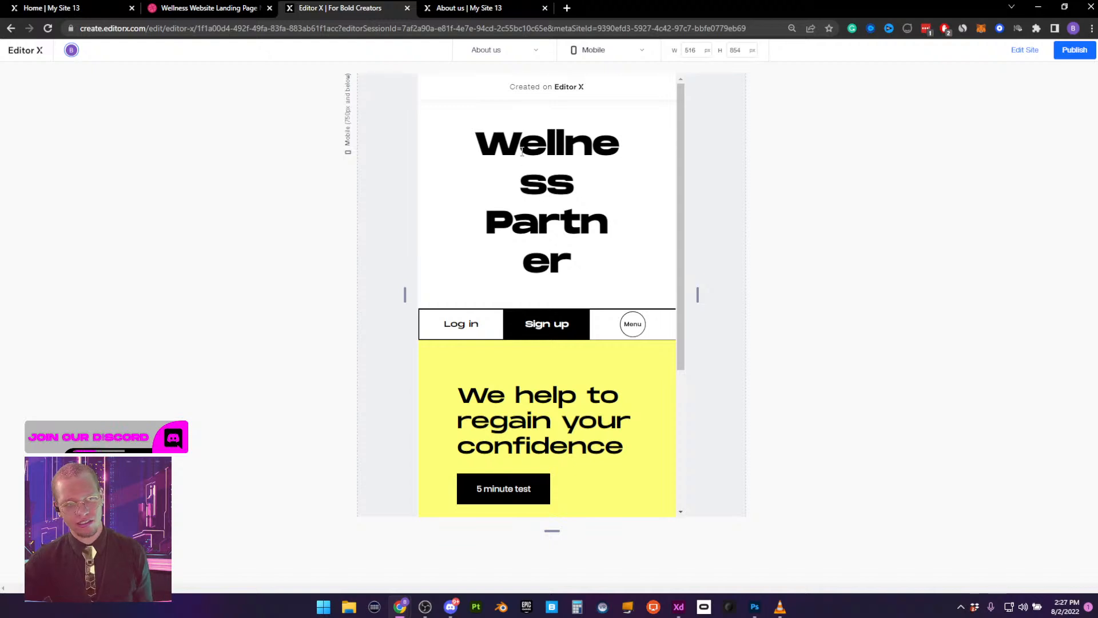
drag(487, 143, 576, 264)
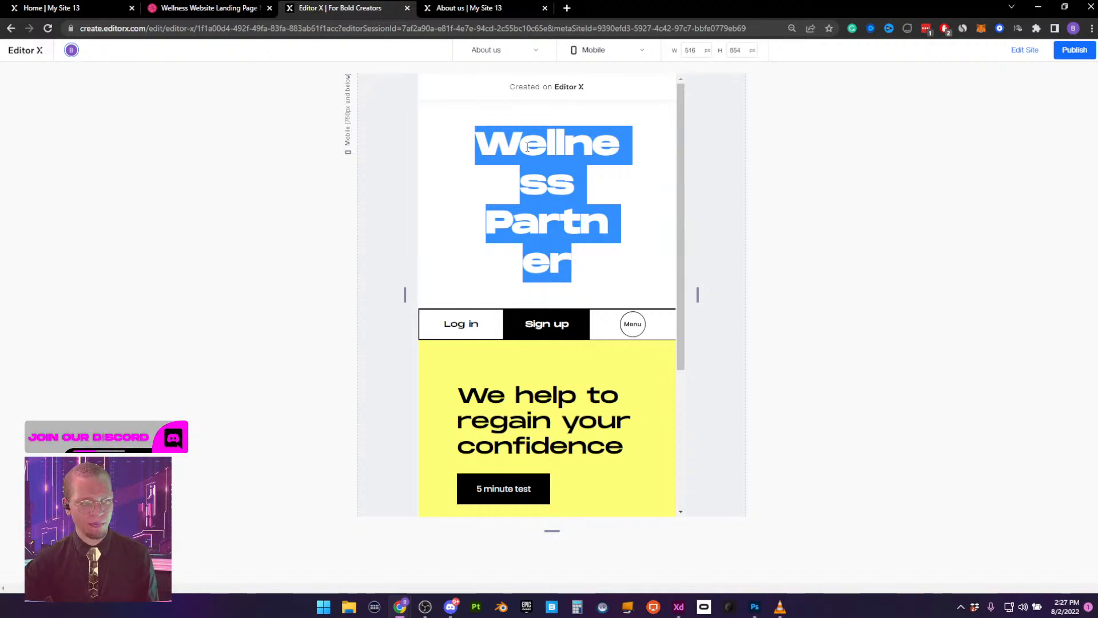
scroll(531, 197, down, 4)
scroll(564, 213, up, 4)
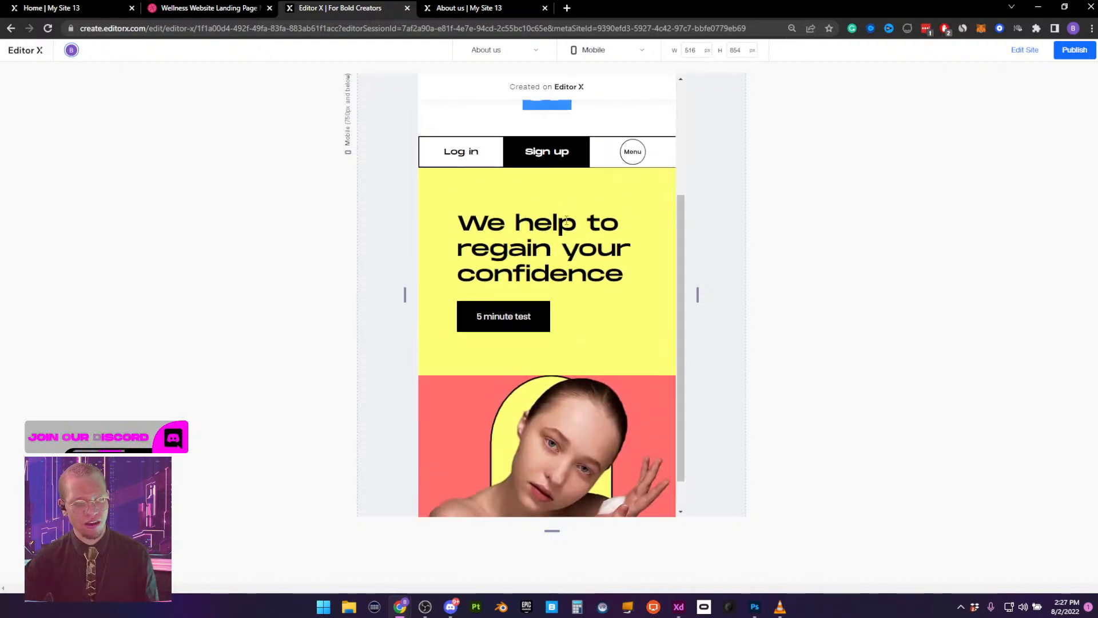
click(1025, 49)
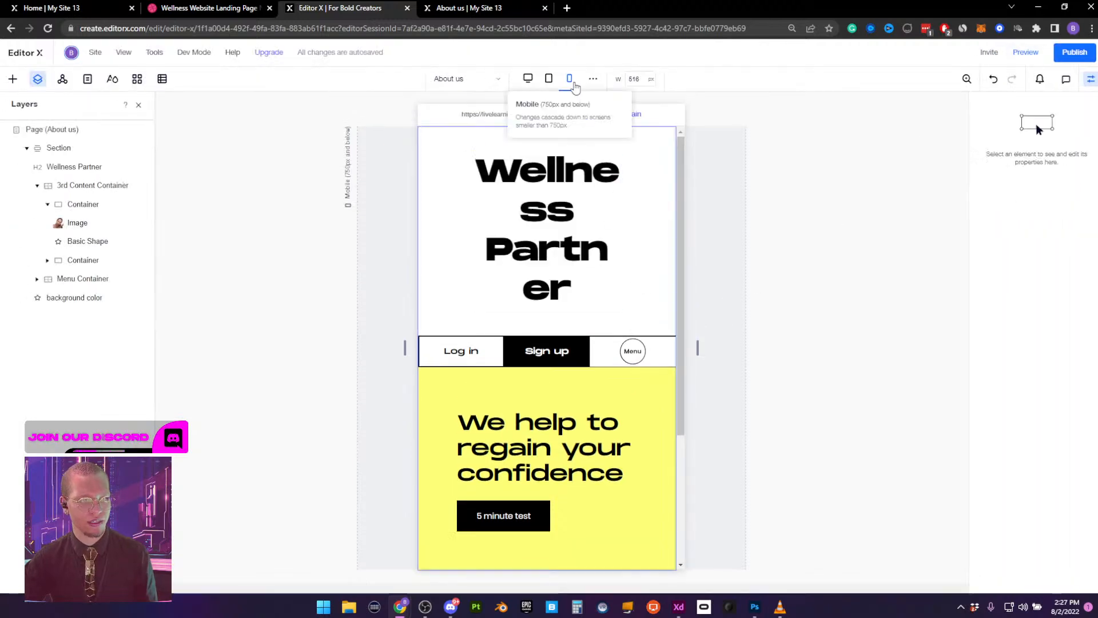
Reset the canvas to the 360 px mobile size and change the Wellness Partner title's width unit to percentage
click(569, 78)
click(557, 187)
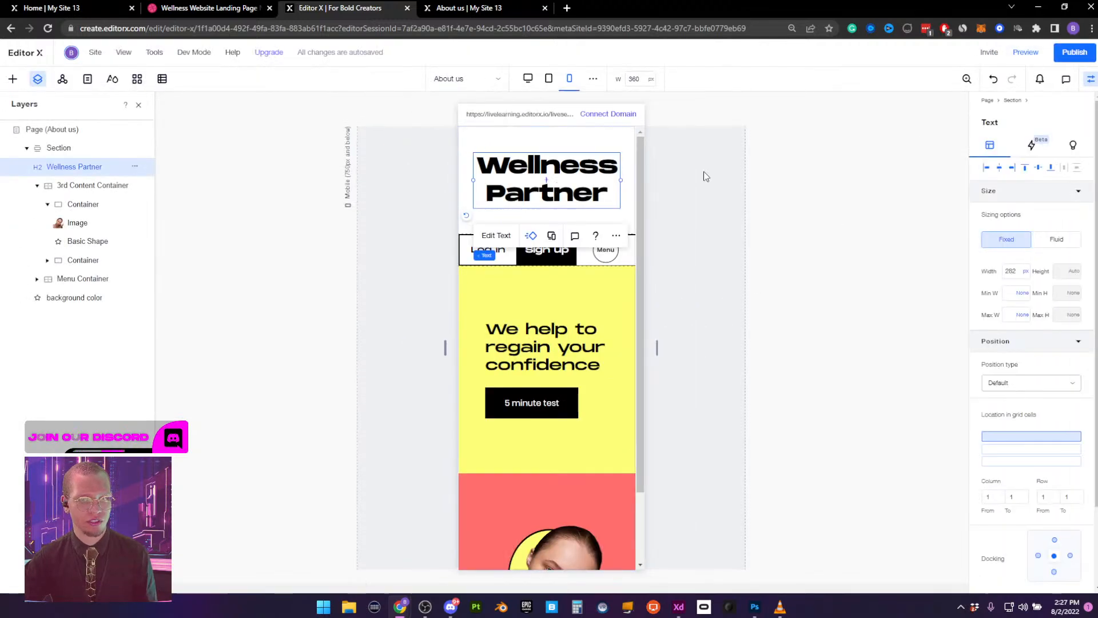
click(1025, 272)
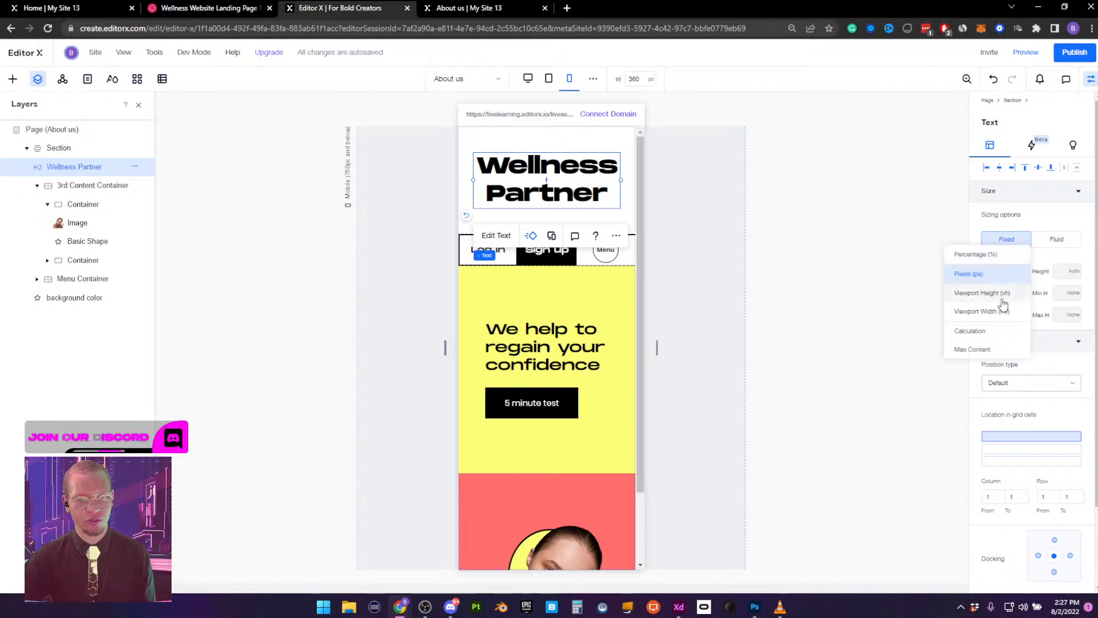
click(994, 260)
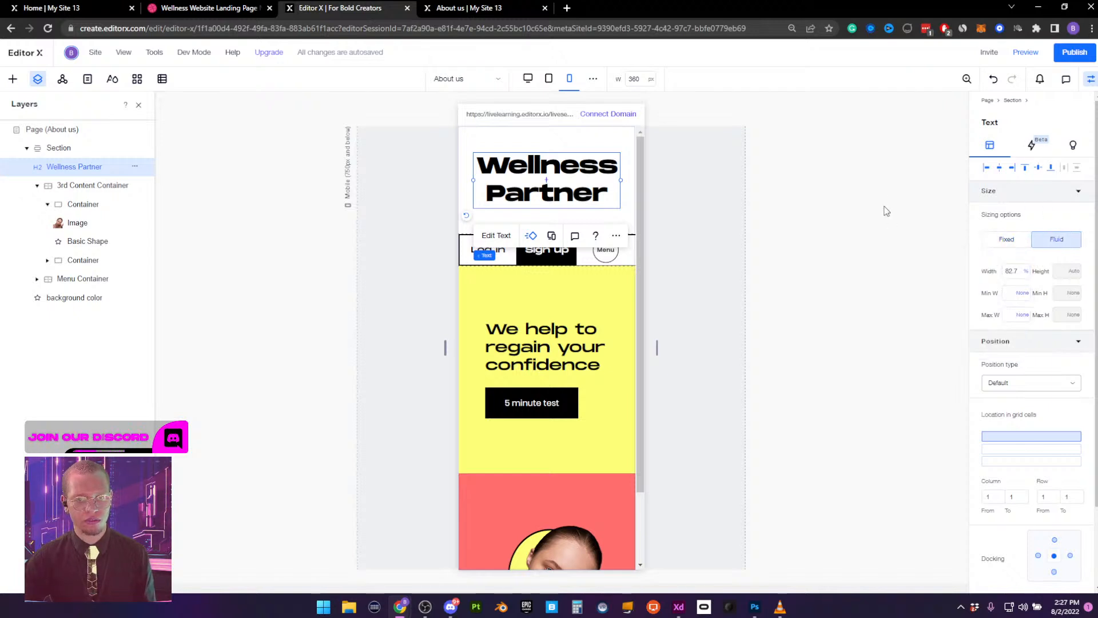
Widen the canvas through the tablet breakpoint up to desktop to check the page layout at each size
drag(656, 345, 816, 339)
scroll(675, 335, down, 4)
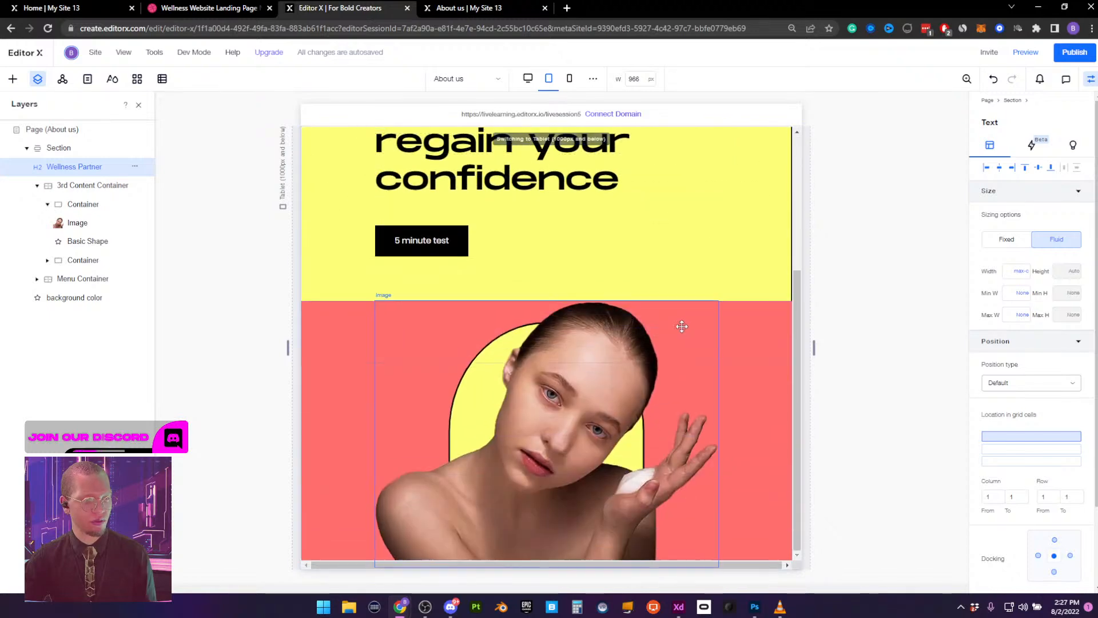
scroll(683, 325, up, 4)
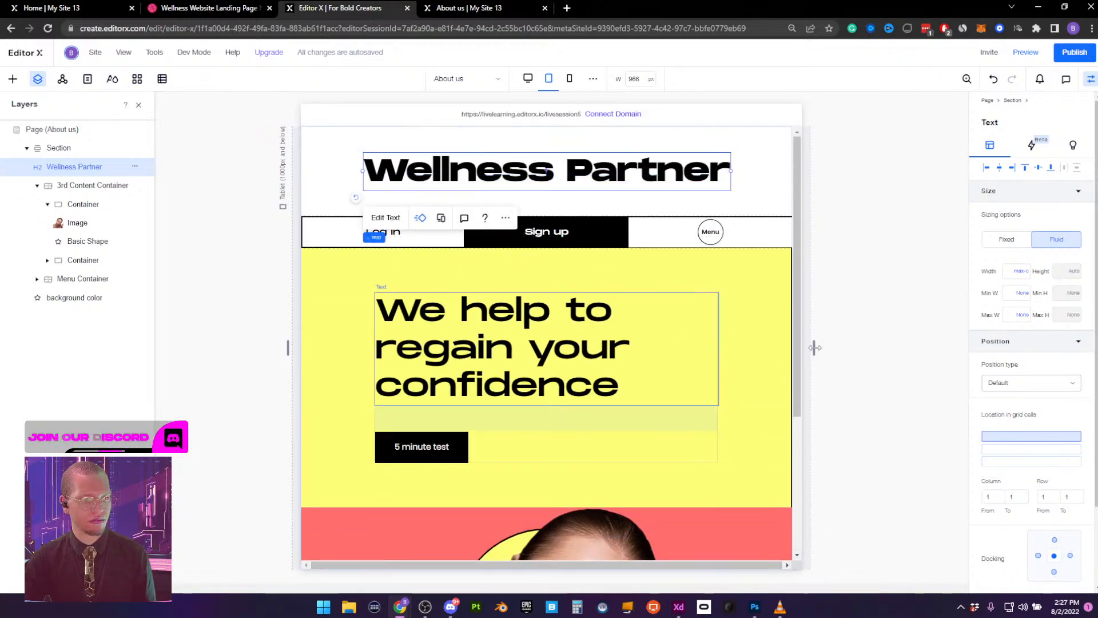
drag(815, 347, 953, 346)
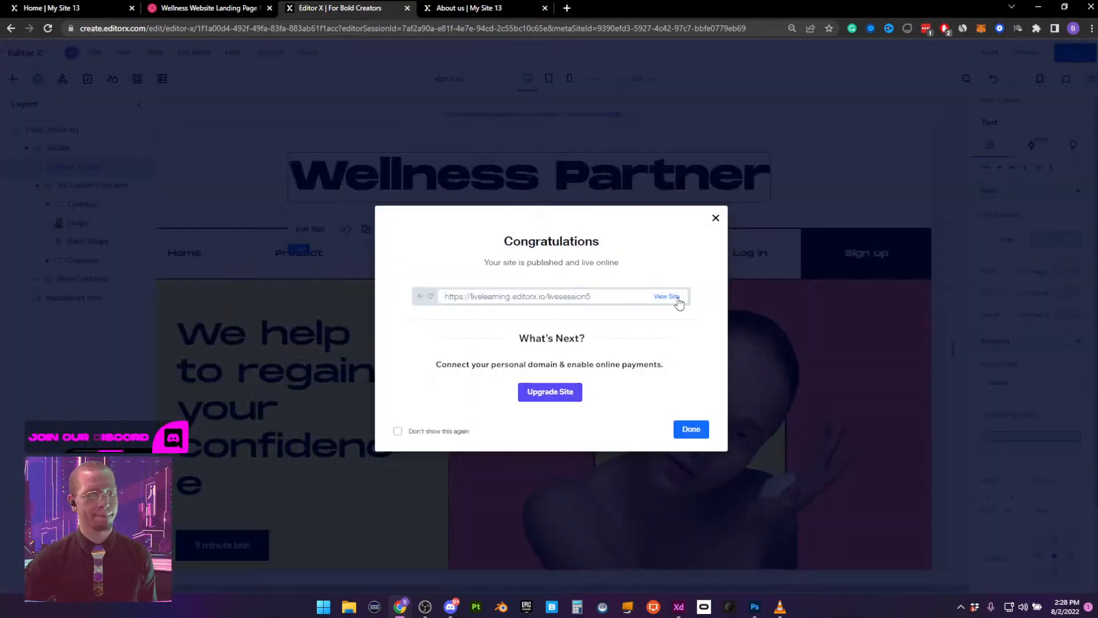
Open the published site's About us page, restore the browser to a resizable window and minimize the media player behind it
click(675, 298)
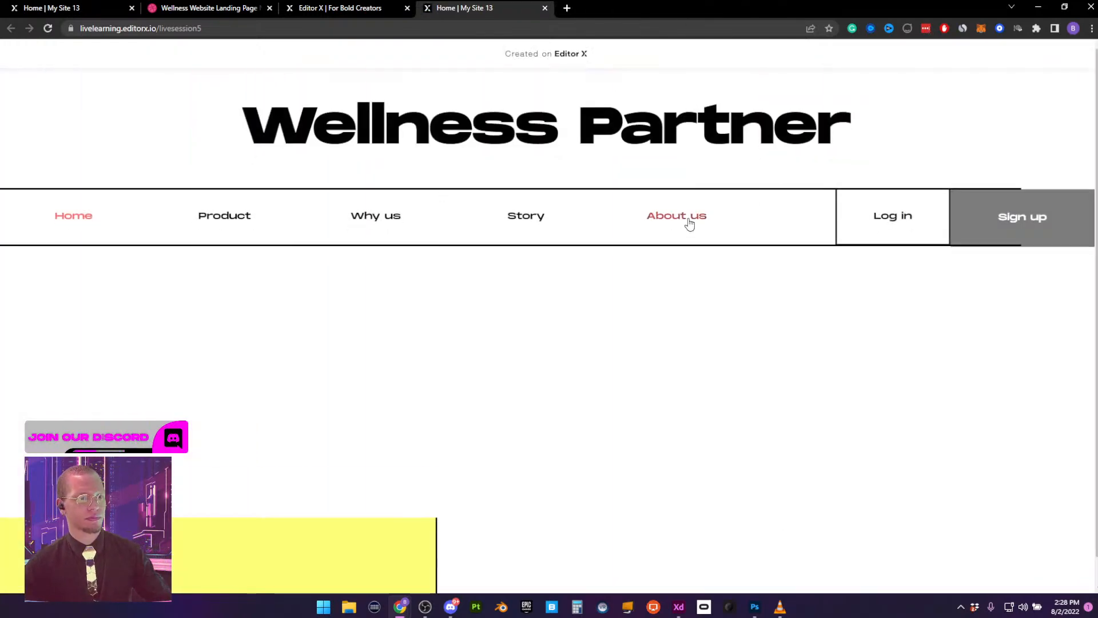
click(689, 220)
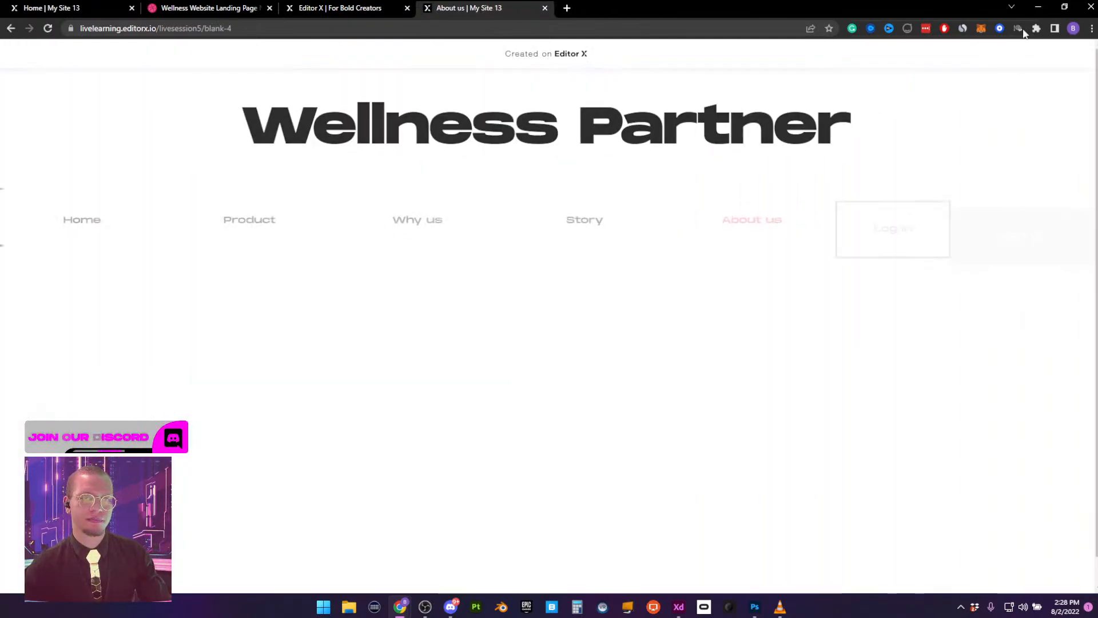
mouse_move(1057, 8)
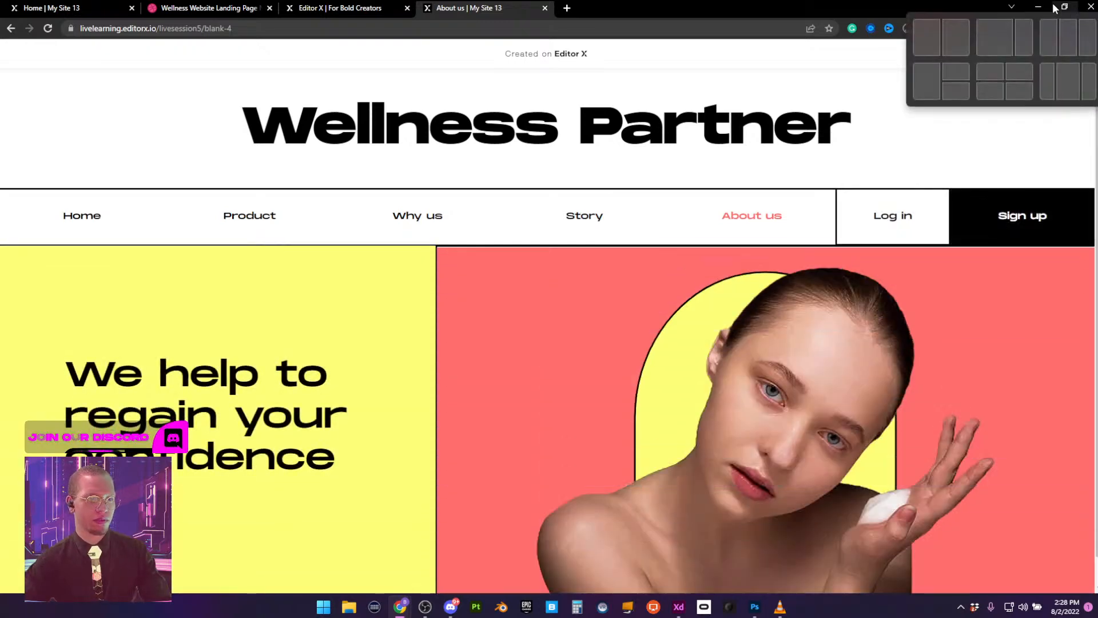
click(1064, 8)
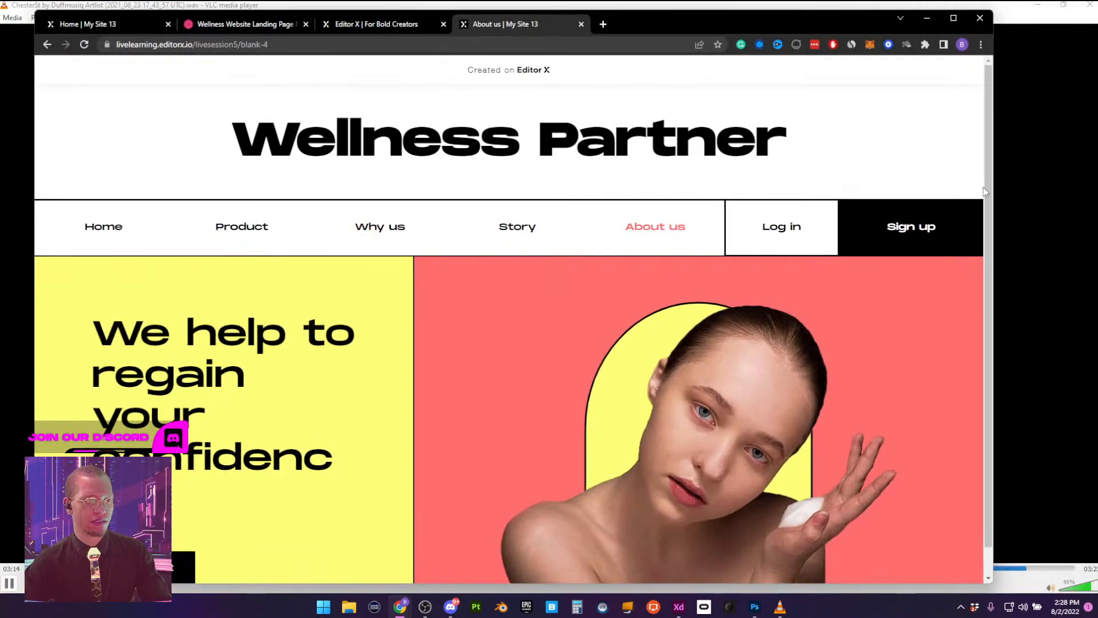
click(1037, 6)
click(1050, 6)
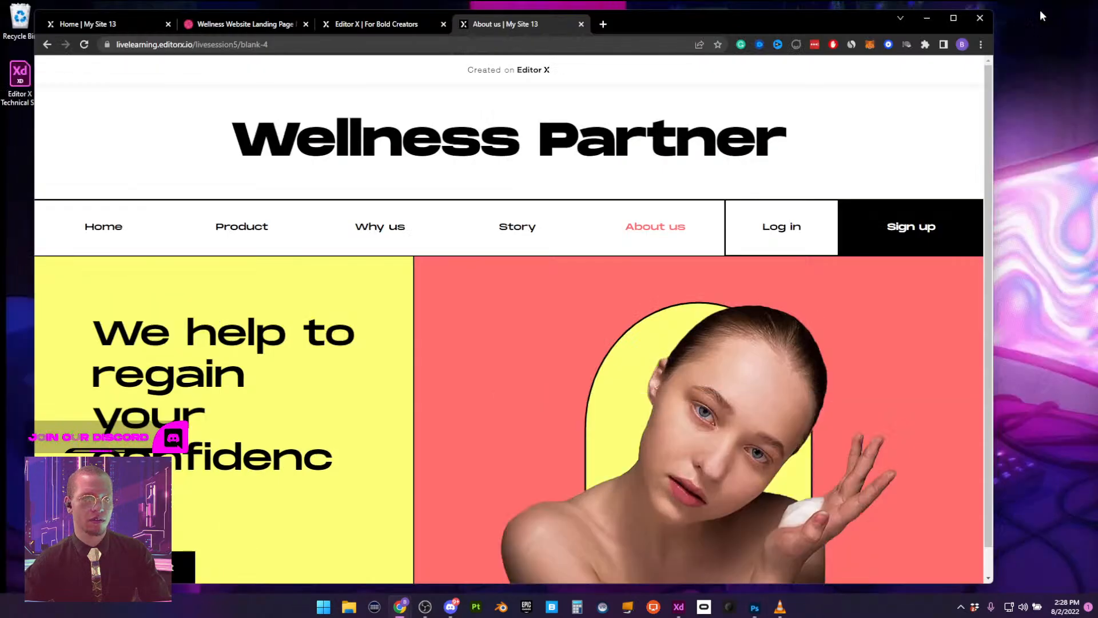
Narrow the browser window to tablet width, checking how the live page's confidence heading, menu and image adapt
drag(993, 165, 829, 166)
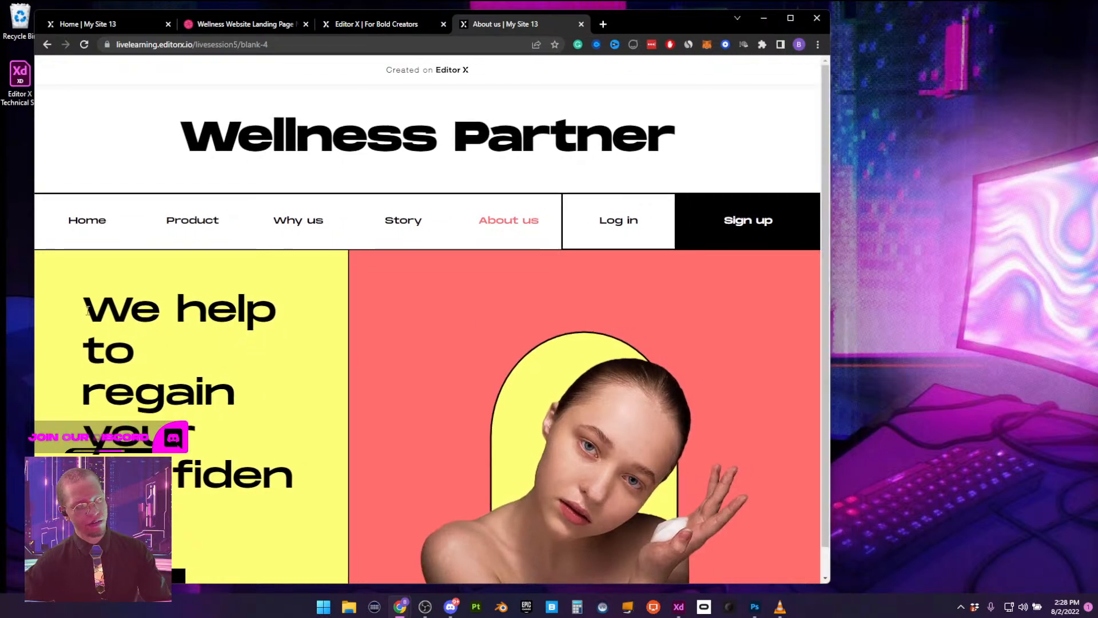
drag(88, 310, 160, 486)
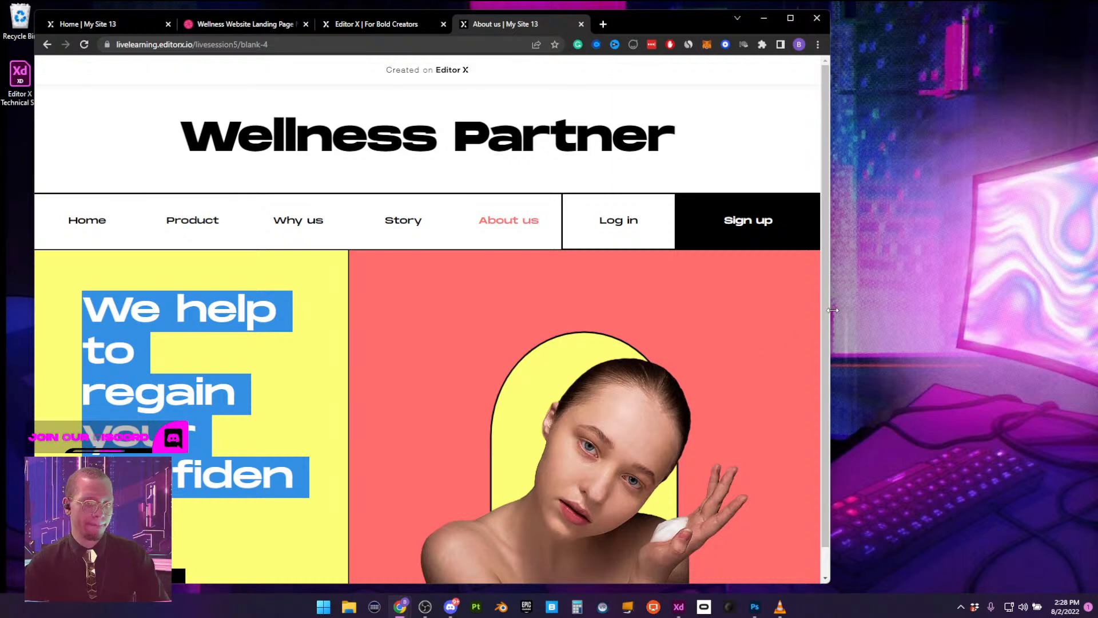
drag(833, 310, 505, 342)
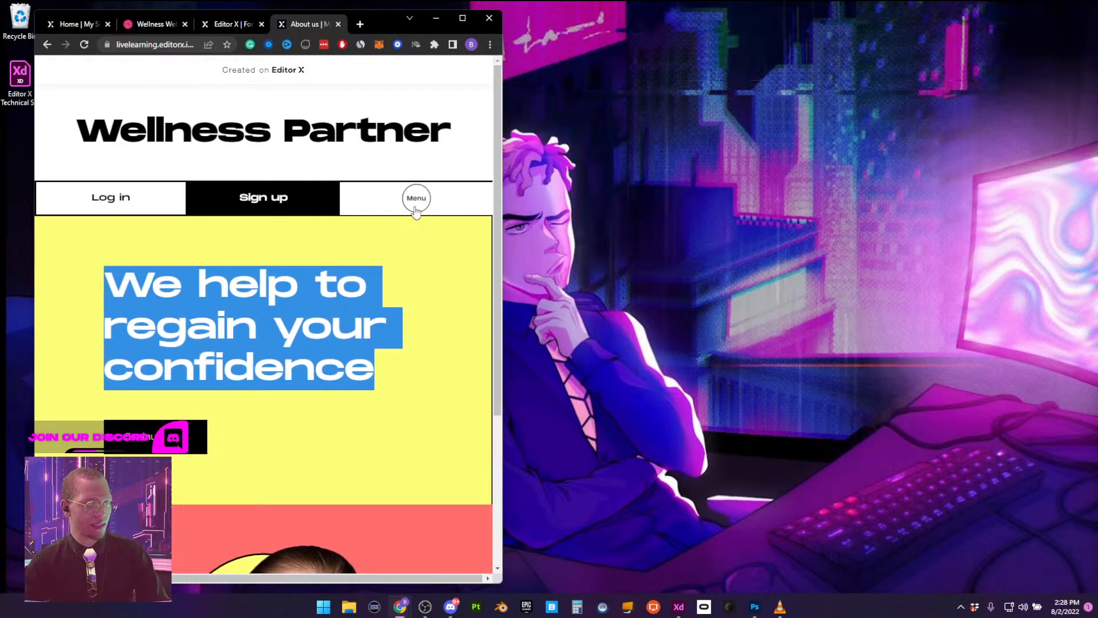
click(420, 280)
scroll(478, 307, down, 4)
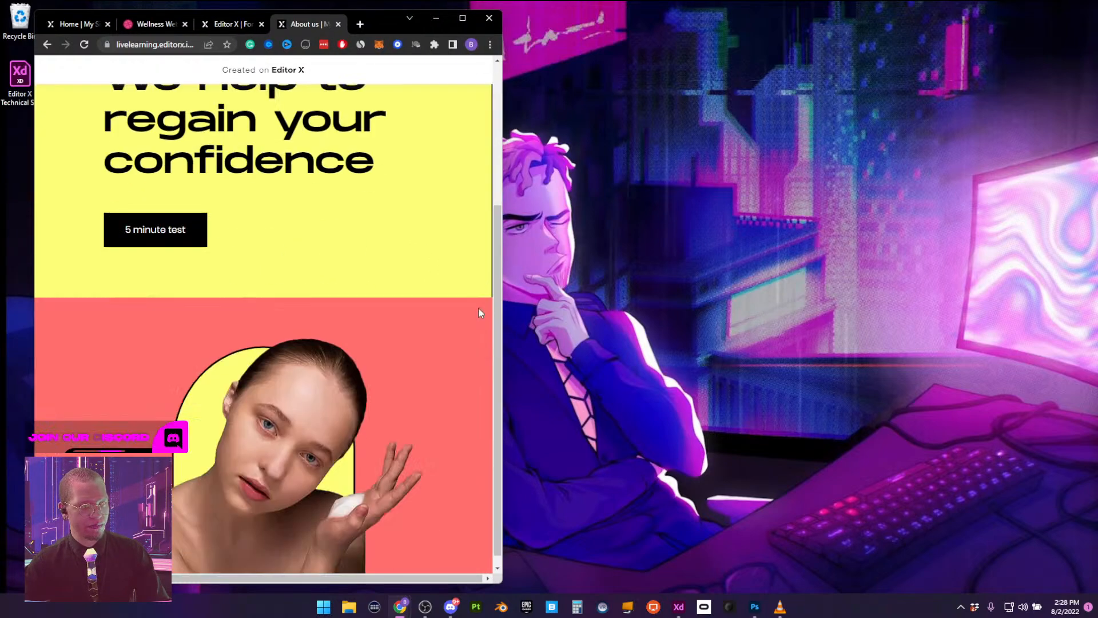
scroll(441, 333, up, 4)
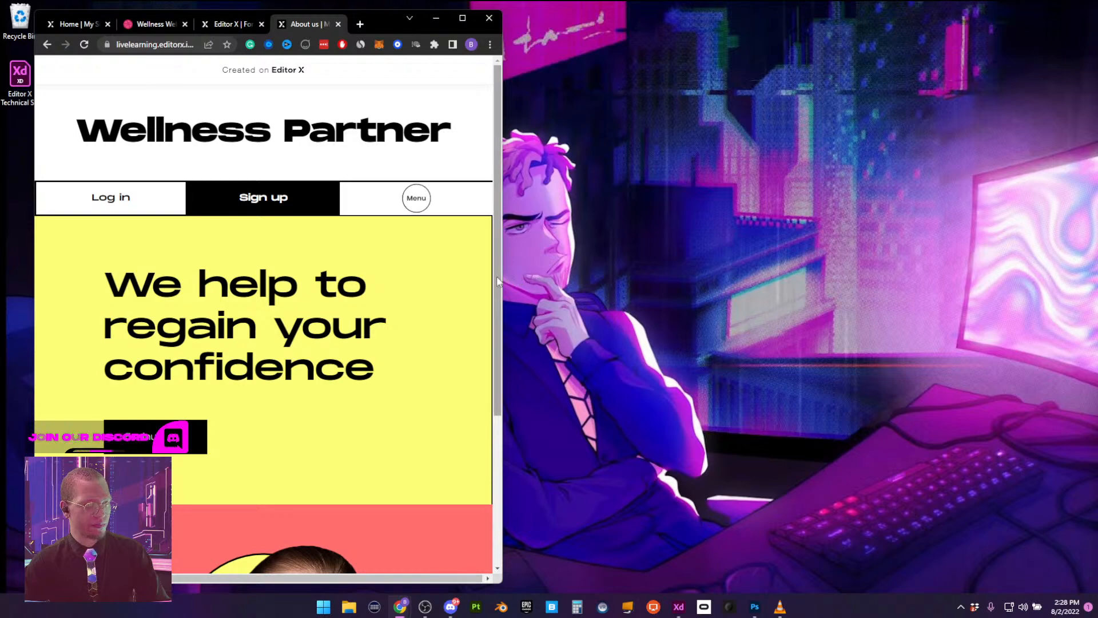
Narrow the browser window to phone width to check the live page's mobile layout, and maximize the window again
drag(502, 280, 323, 281)
scroll(242, 280, down, 2)
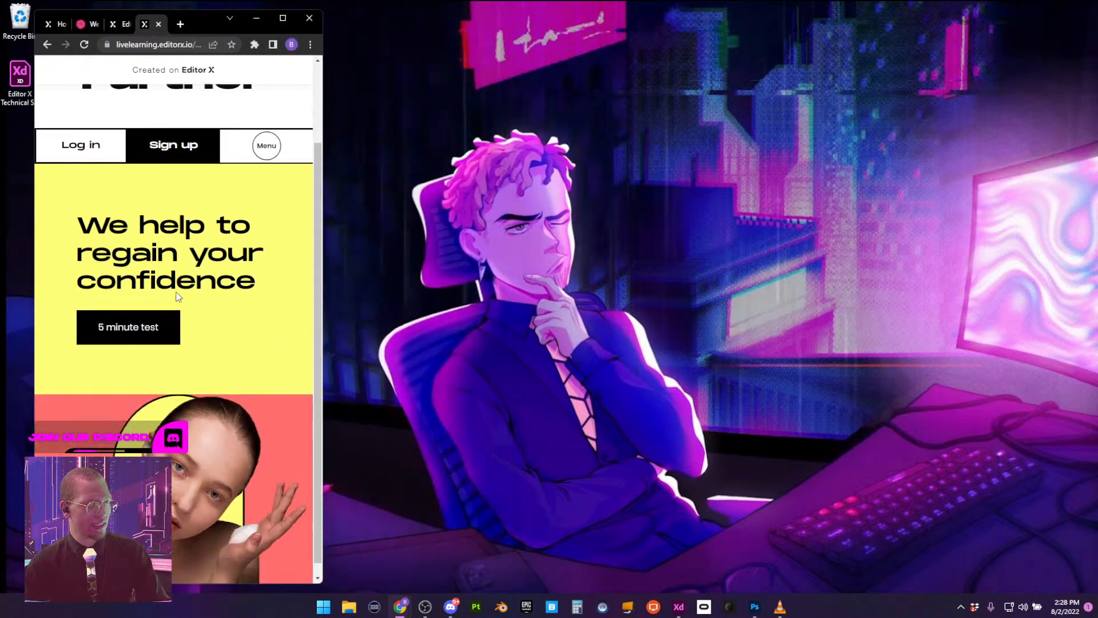
scroll(180, 297, up, 2)
scroll(180, 299, down, 2)
scroll(180, 299, up, 2)
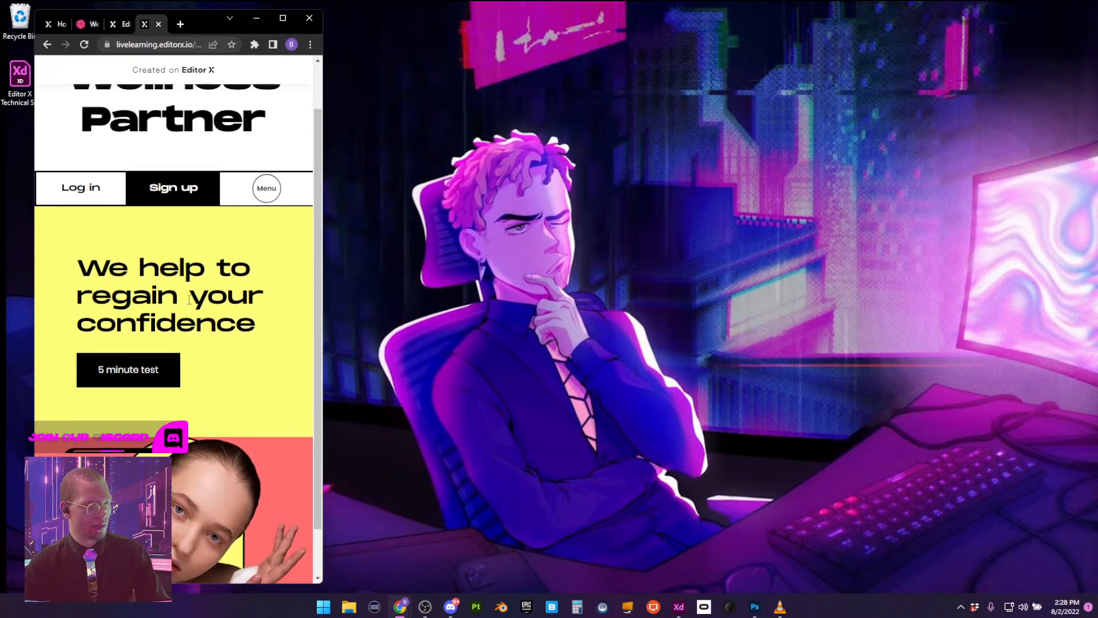
scroll(180, 300, down, 2)
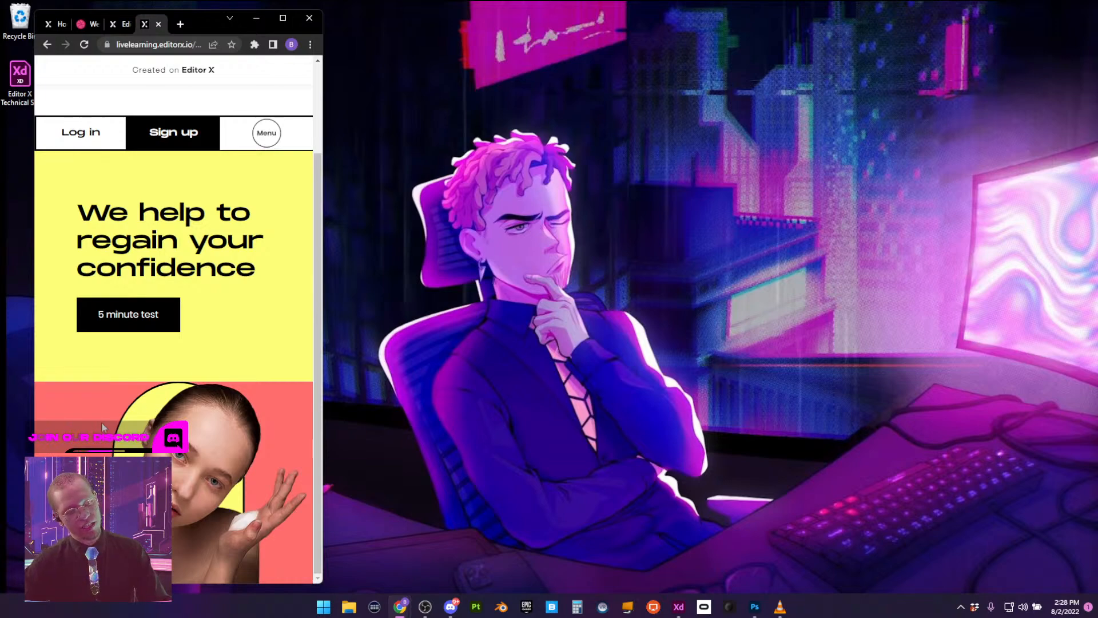
click(282, 17)
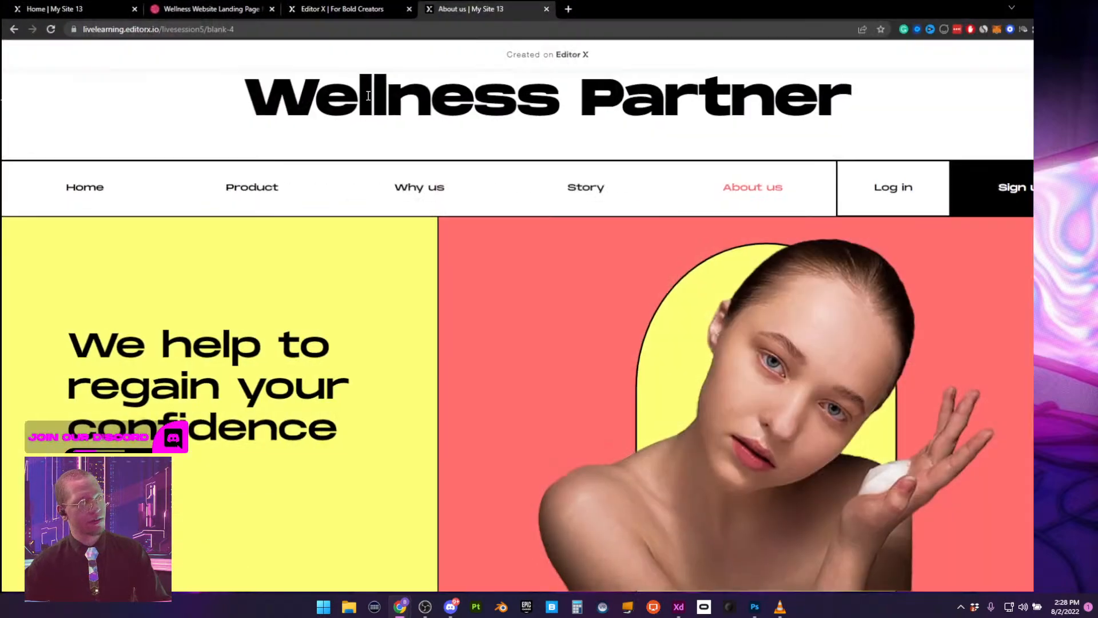
scroll(461, 125, up, 1)
Return to the editor, select the "We help to regain your confidence" heading, hide the side panels and show the desktop breakpoint at full width
click(363, 7)
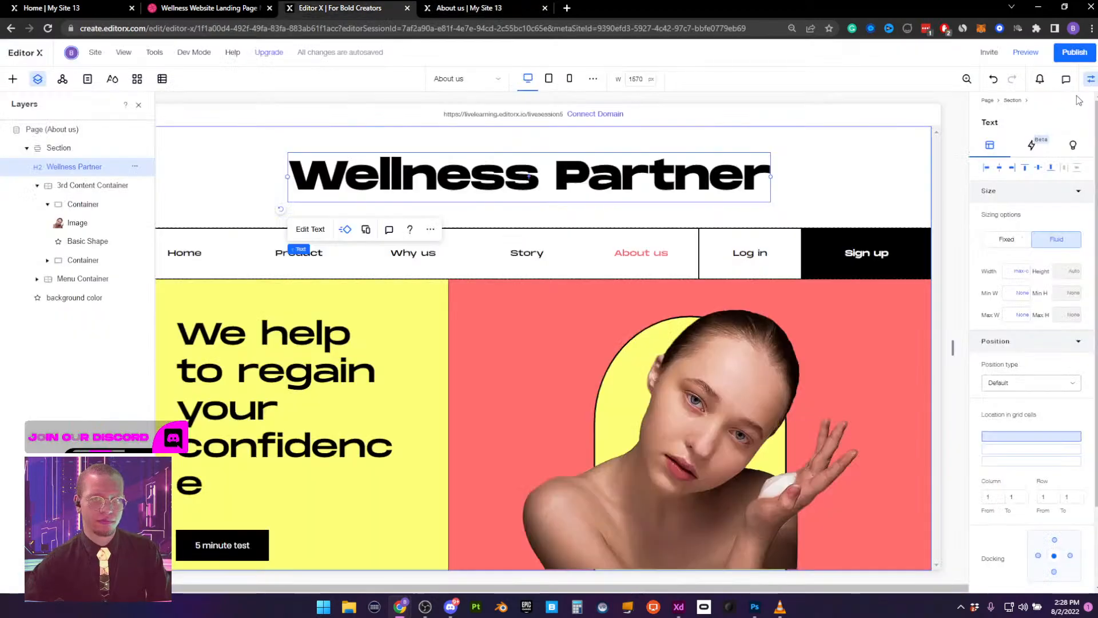
click(1090, 79)
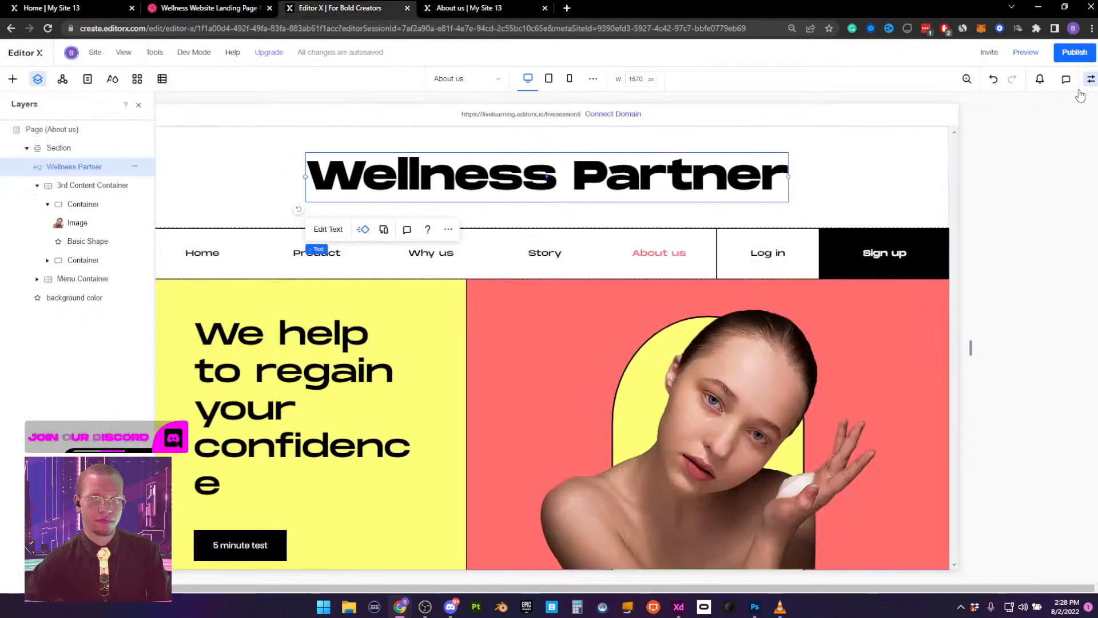
click(337, 375)
click(138, 105)
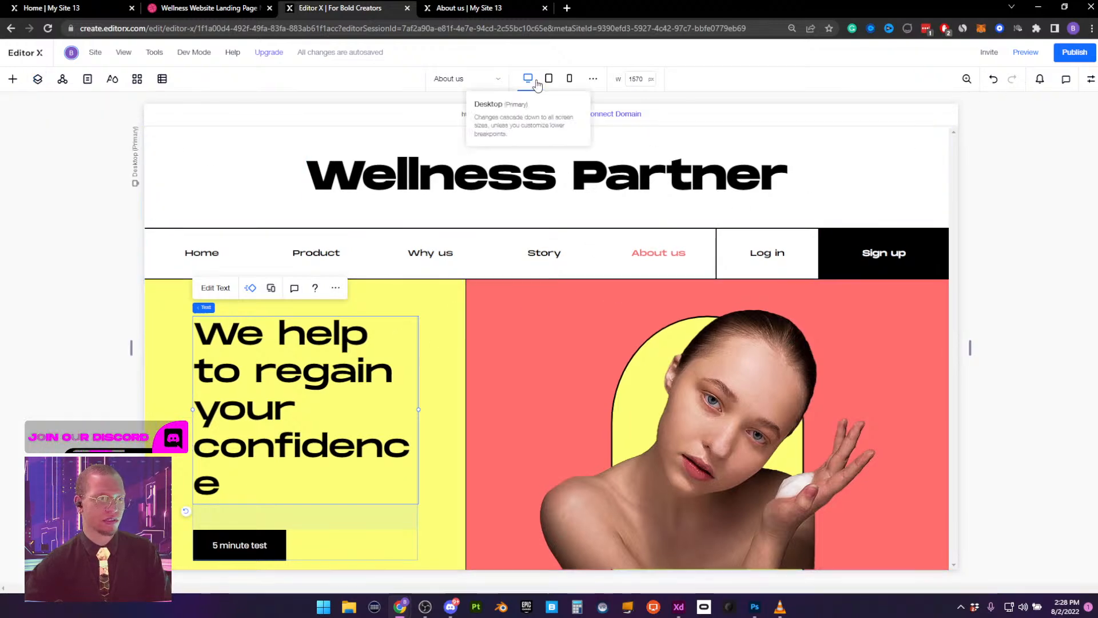
click(532, 80)
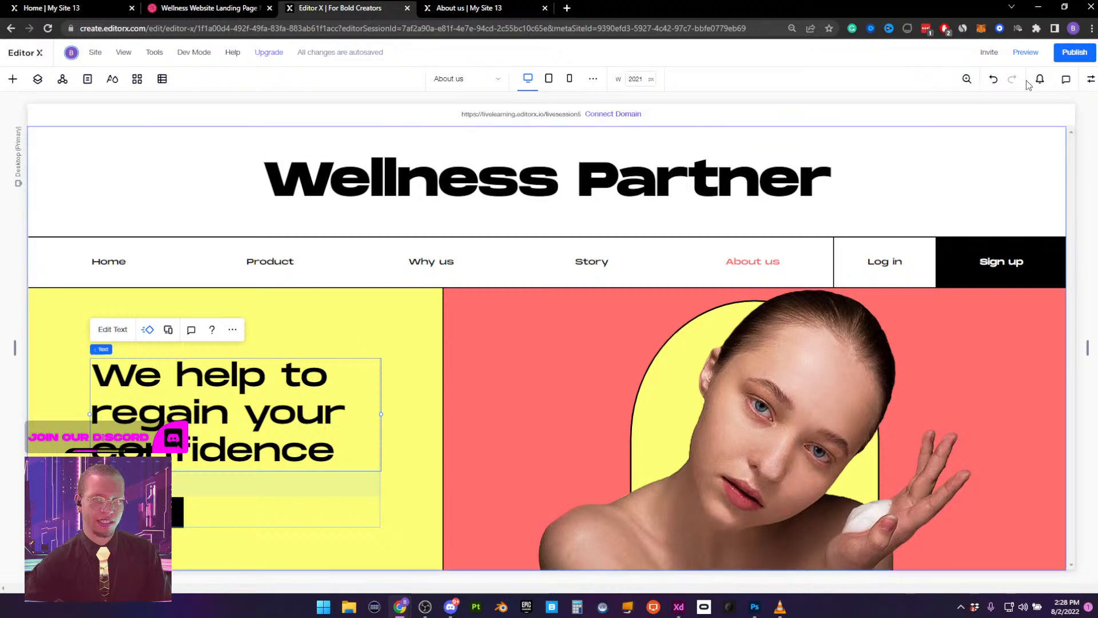
Set the "We help to regain your confidence" heading's width to Max Content and open its text for editing
click(1091, 80)
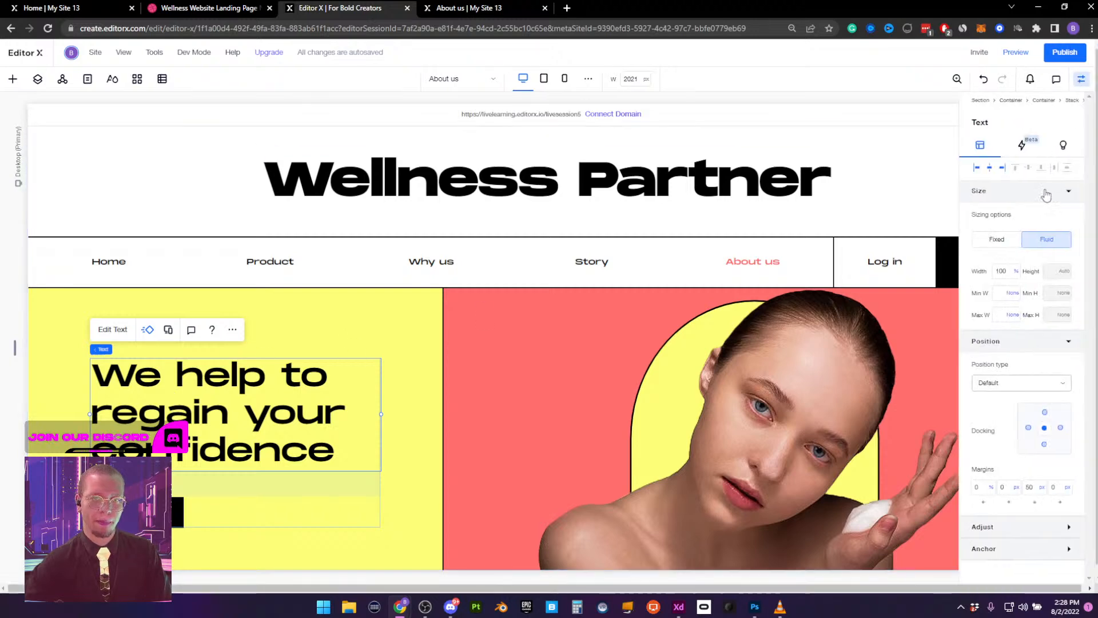
click(1027, 274)
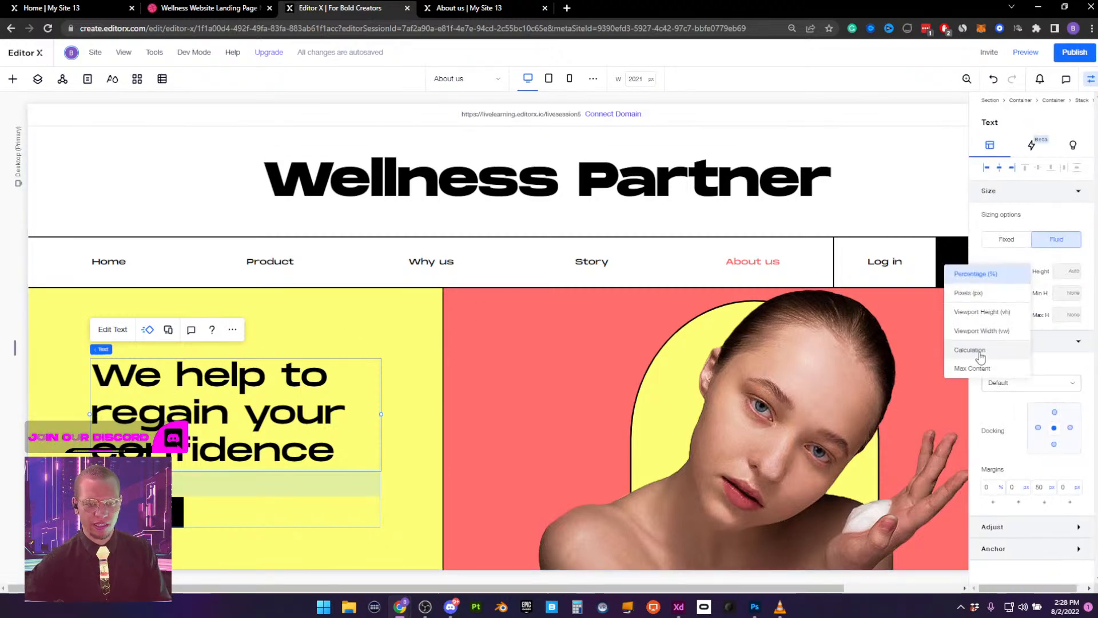
click(977, 367)
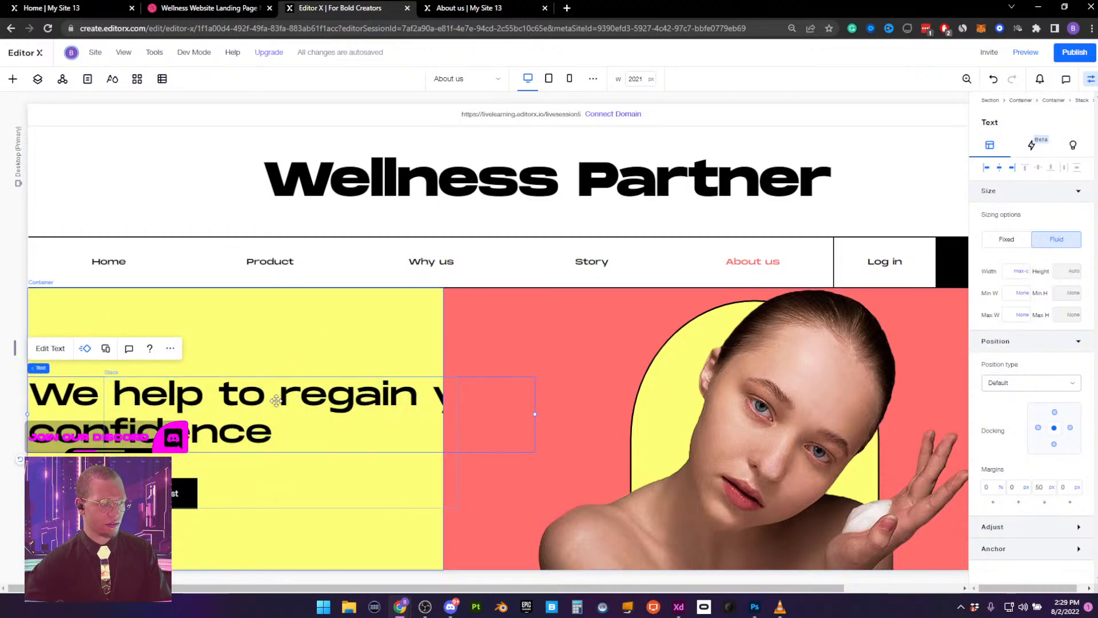
double_click(256, 396)
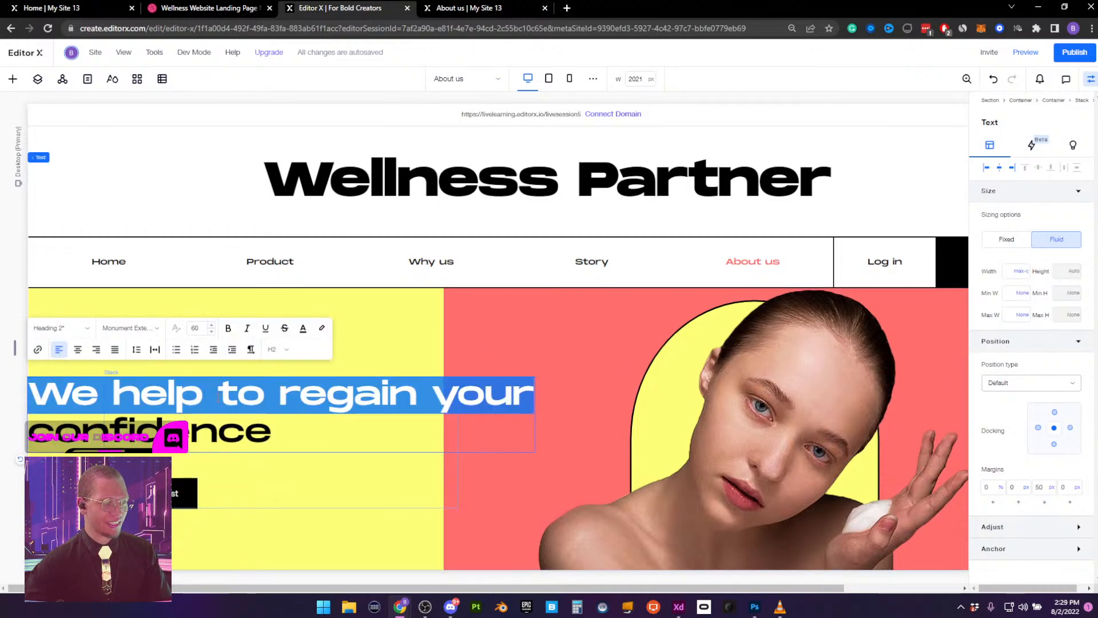
click(261, 393)
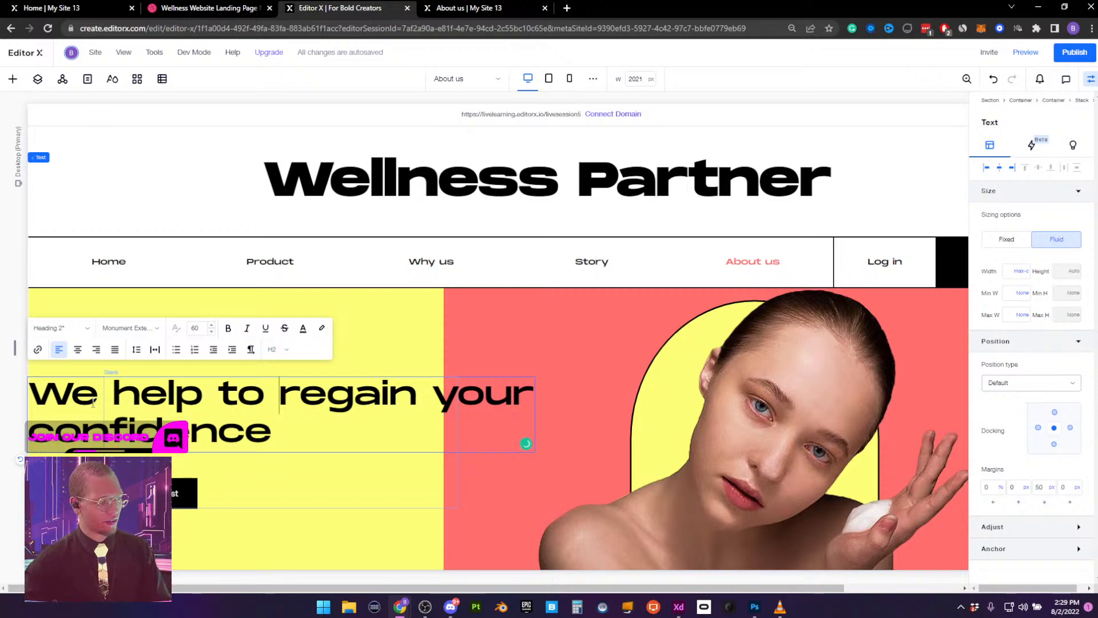
text(re)
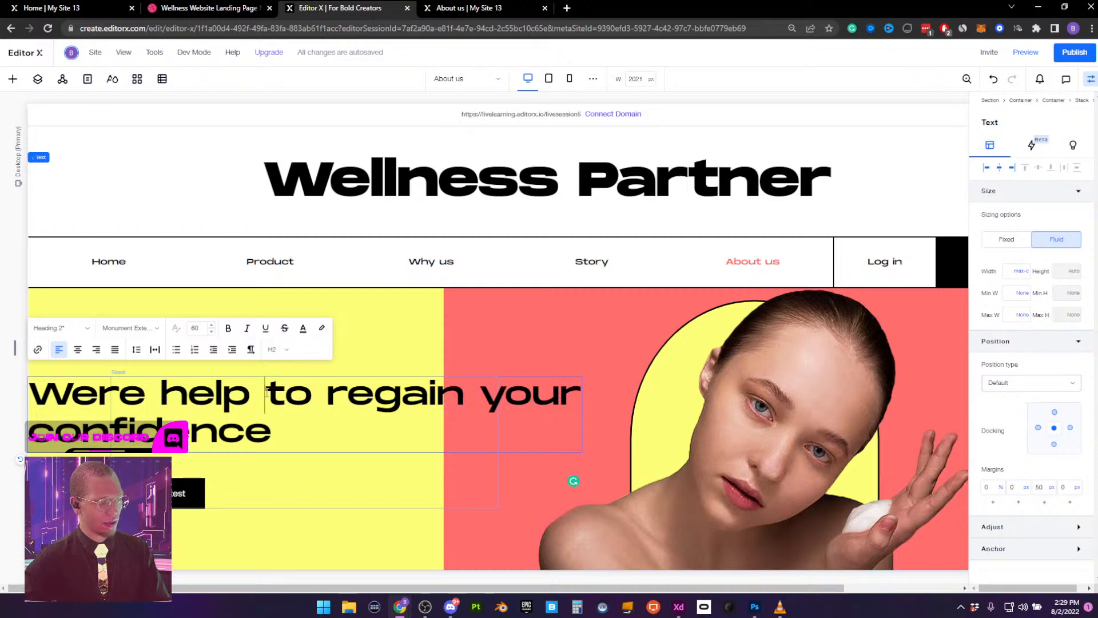
key(Return)
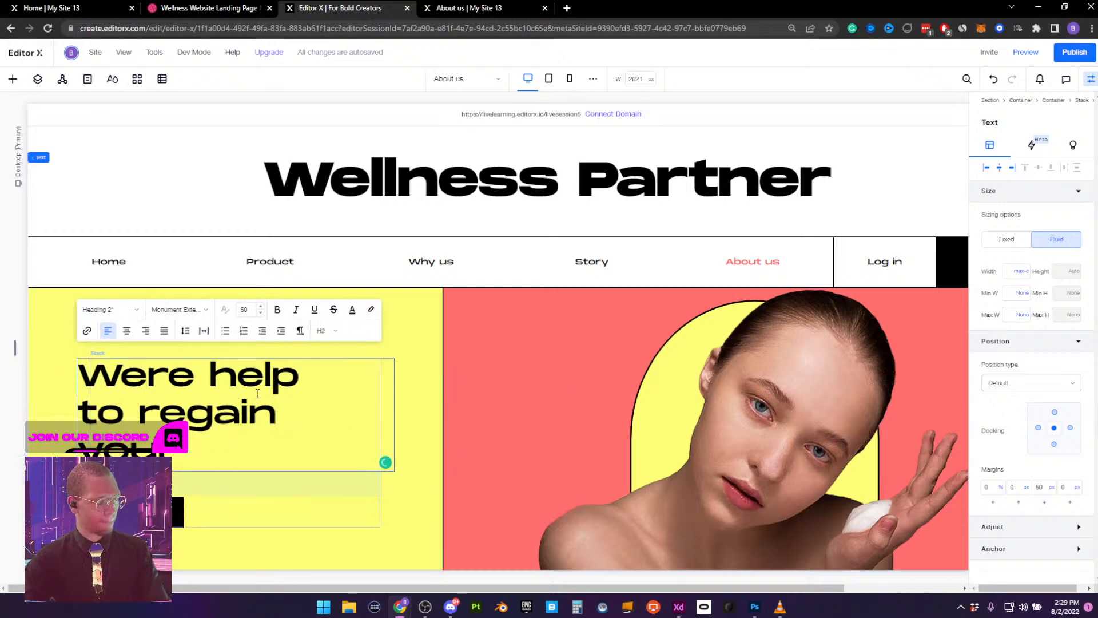
key(ctrl+z)
key(ctrl+z)
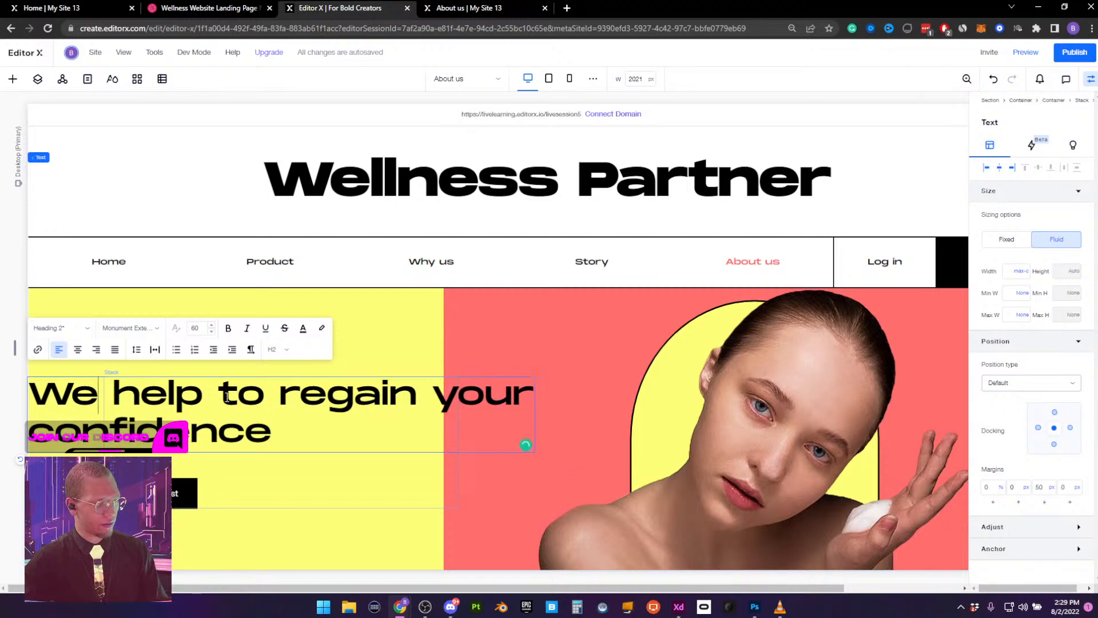
Insert a line break after "We help to" in the confidence heading and finish editing the text
key(ctrl+z)
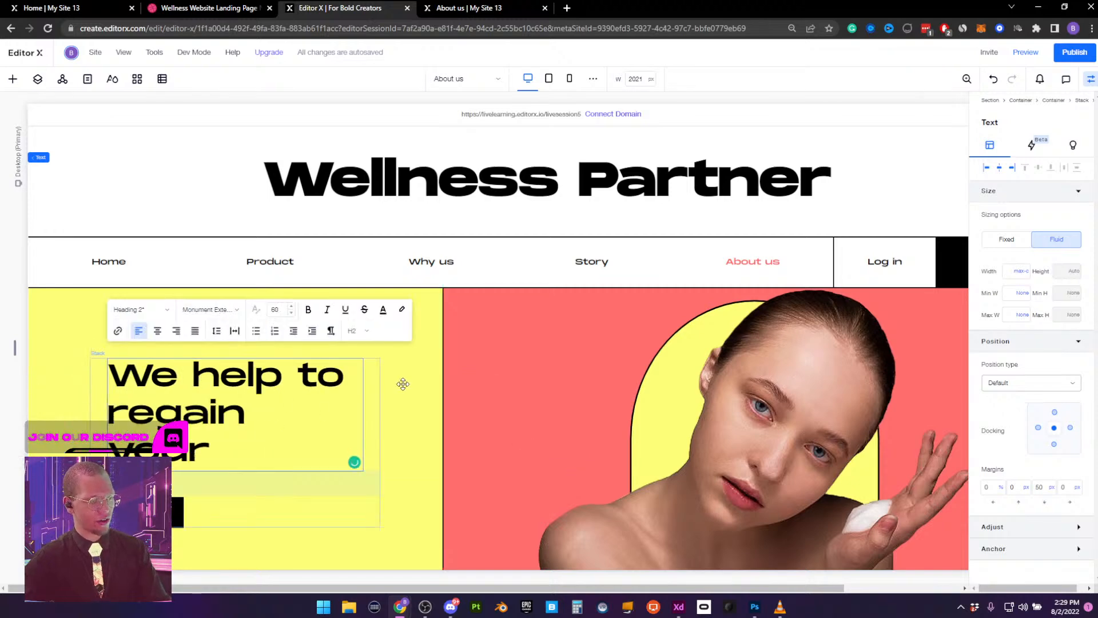
click(386, 421)
click(259, 440)
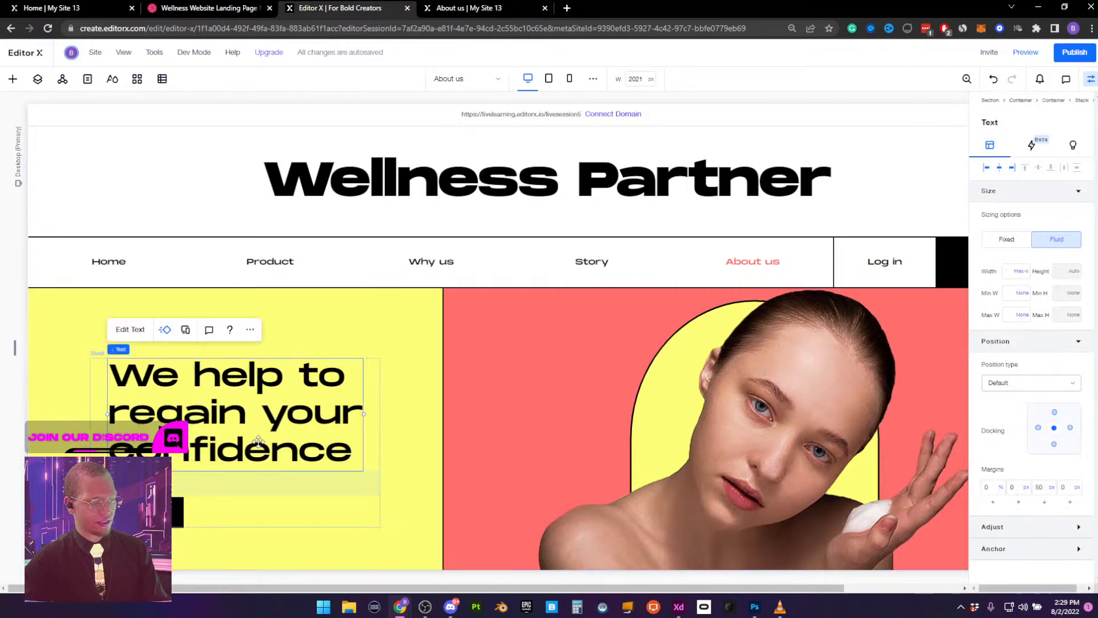
Select the "5 minute test" button together with the heading and align both to the left
click(228, 506)
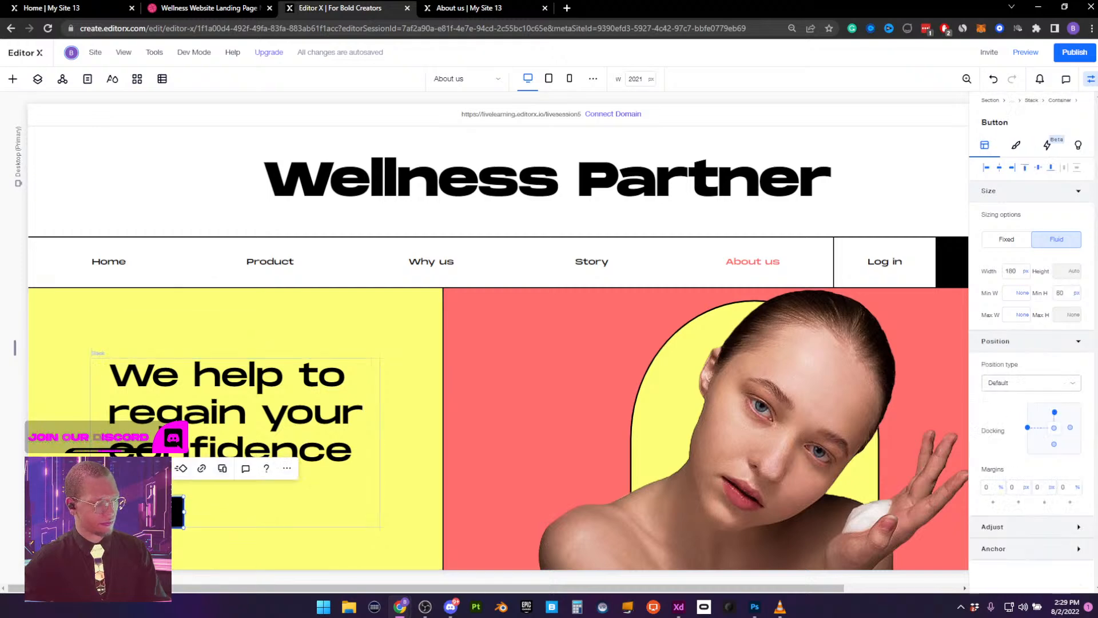
shift+click(297, 391)
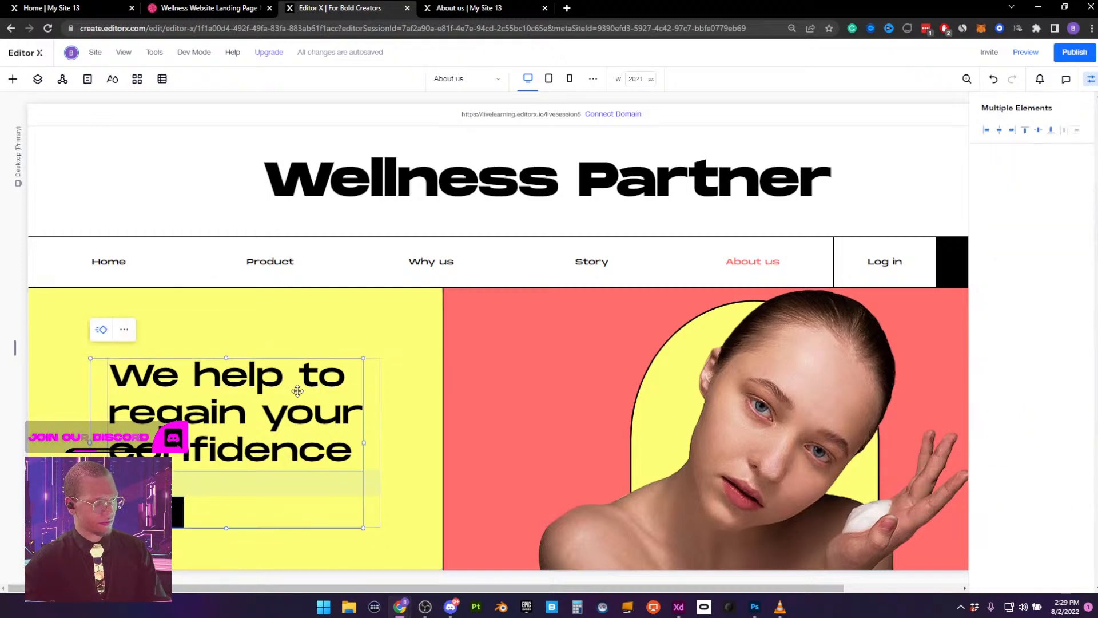
click(985, 133)
Set the width of the stack holding the heading and button to Max Content and left-align the heading inside it
click(325, 435)
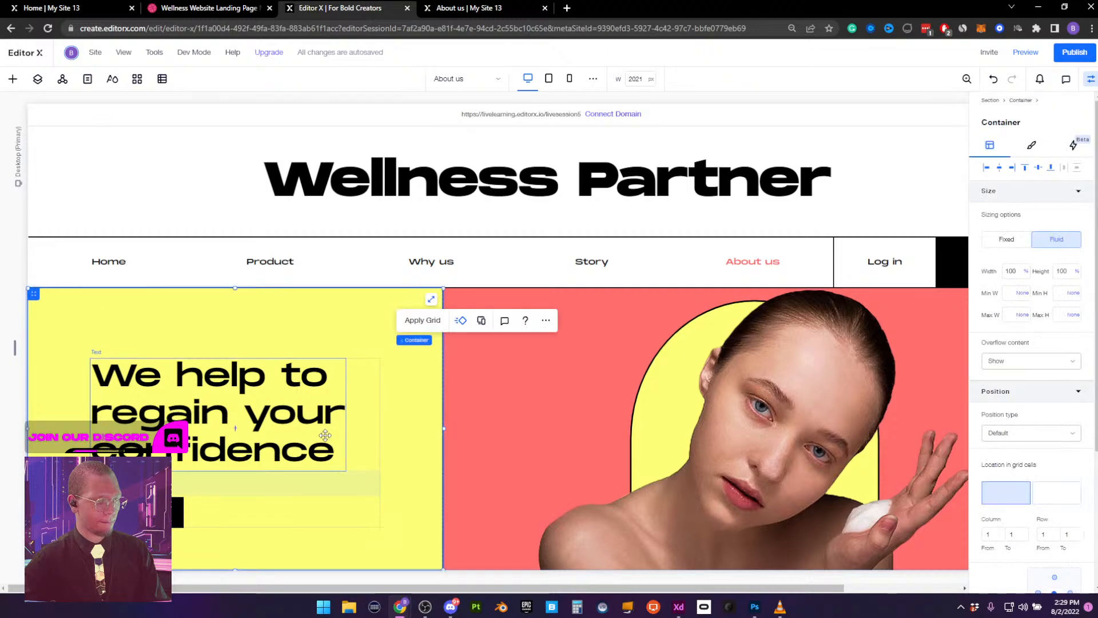
click(325, 435)
click(367, 431)
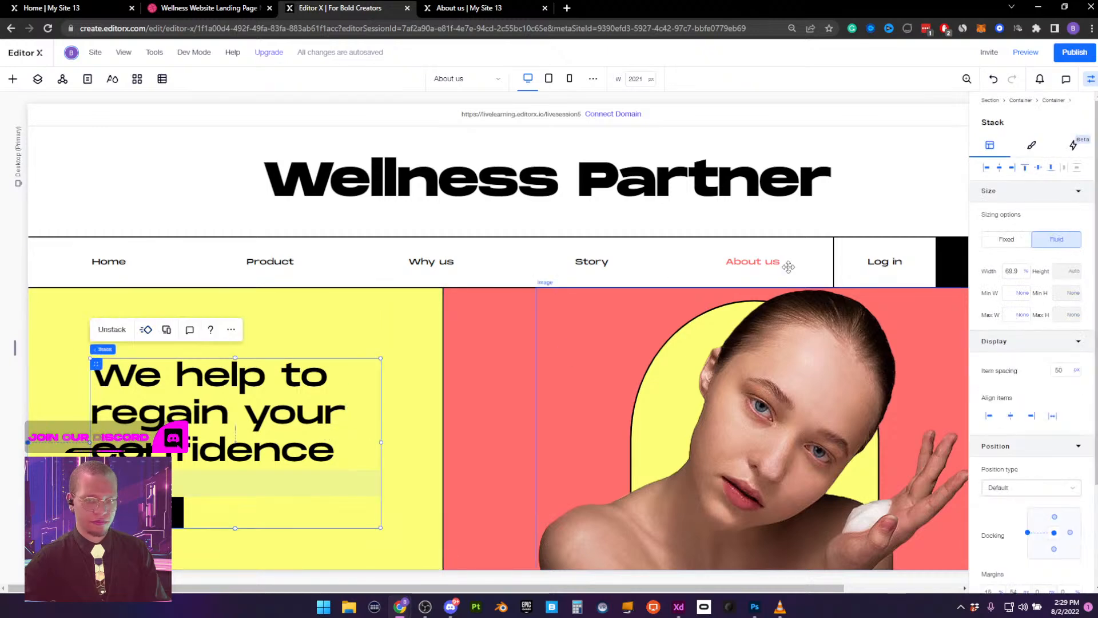
click(1027, 276)
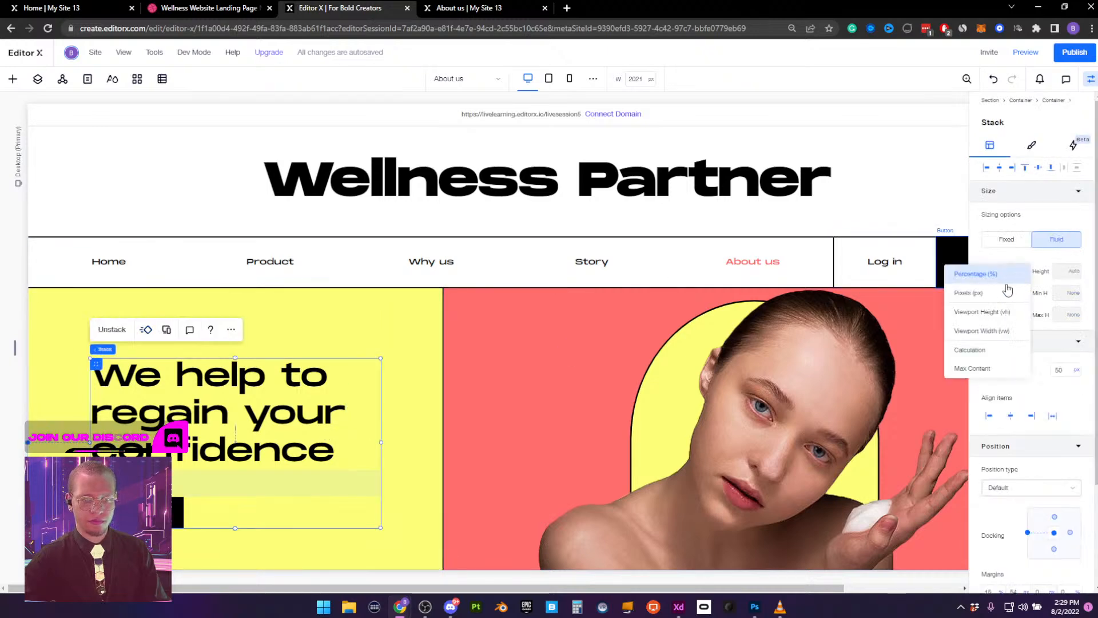
click(981, 371)
click(210, 408)
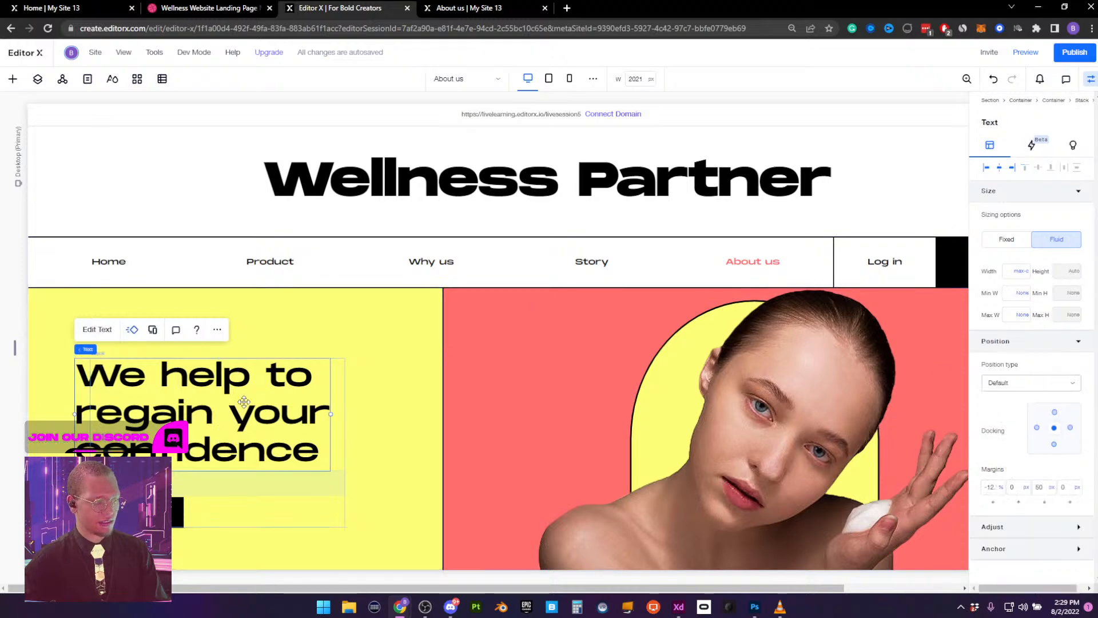
click(985, 170)
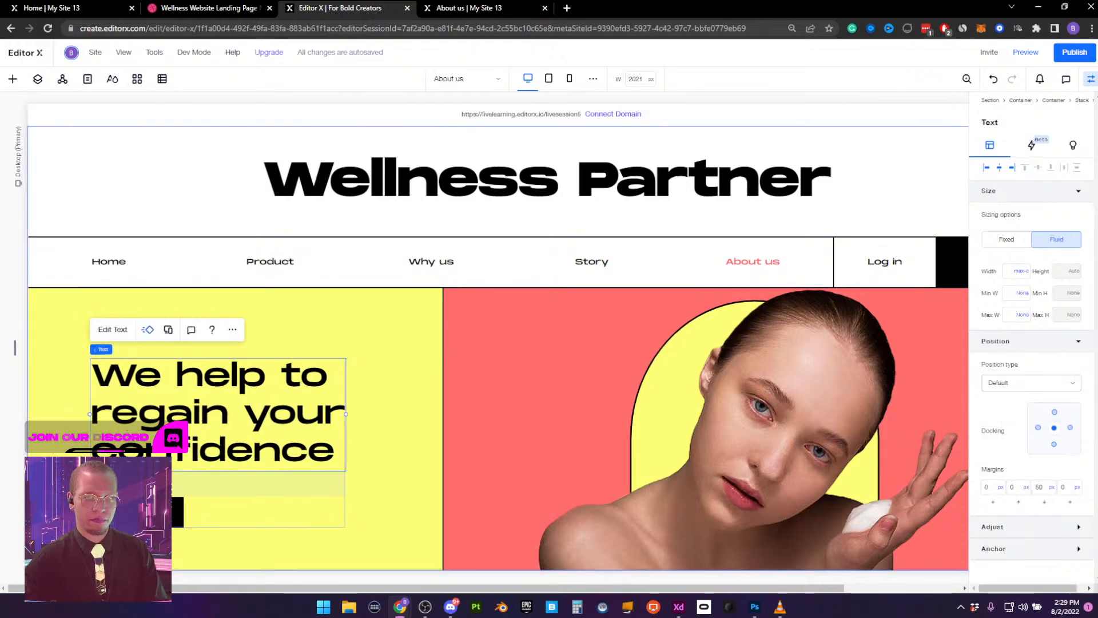
Narrow the desktop canvas to about 1001 px to check how the heading fits its yellow container, and restore the full width
click(1091, 79)
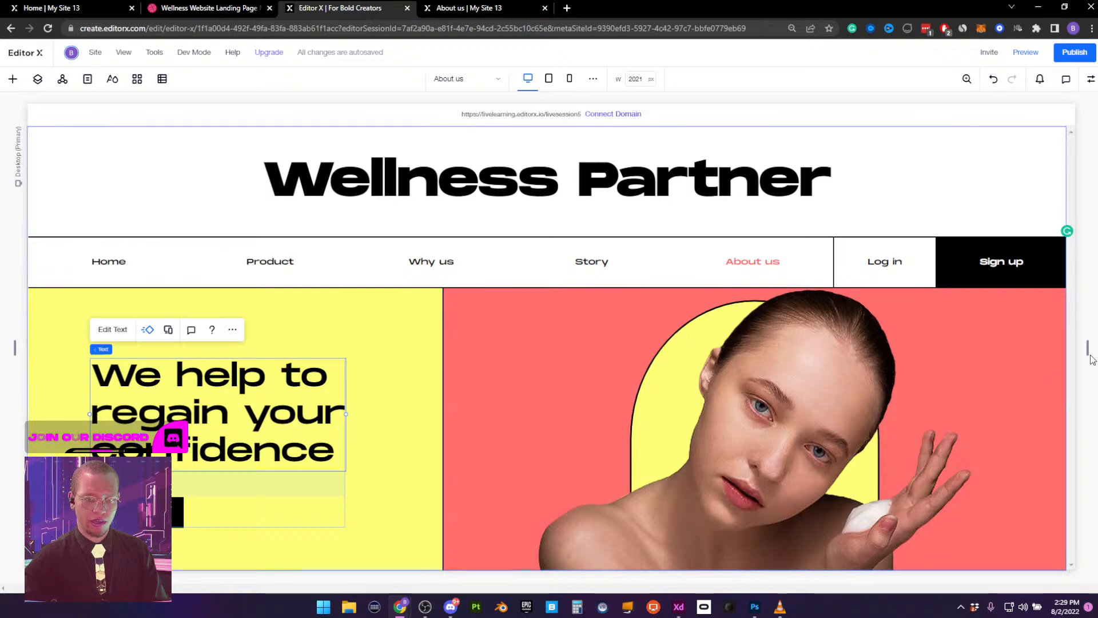
drag(1090, 357, 823, 349)
click(500, 349)
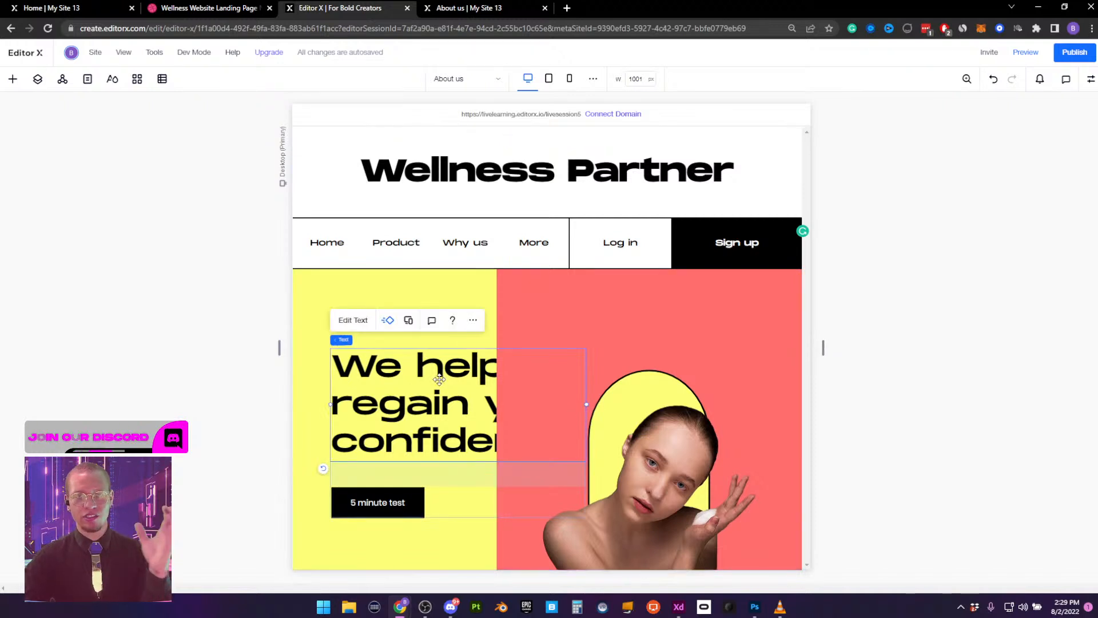
click(1090, 80)
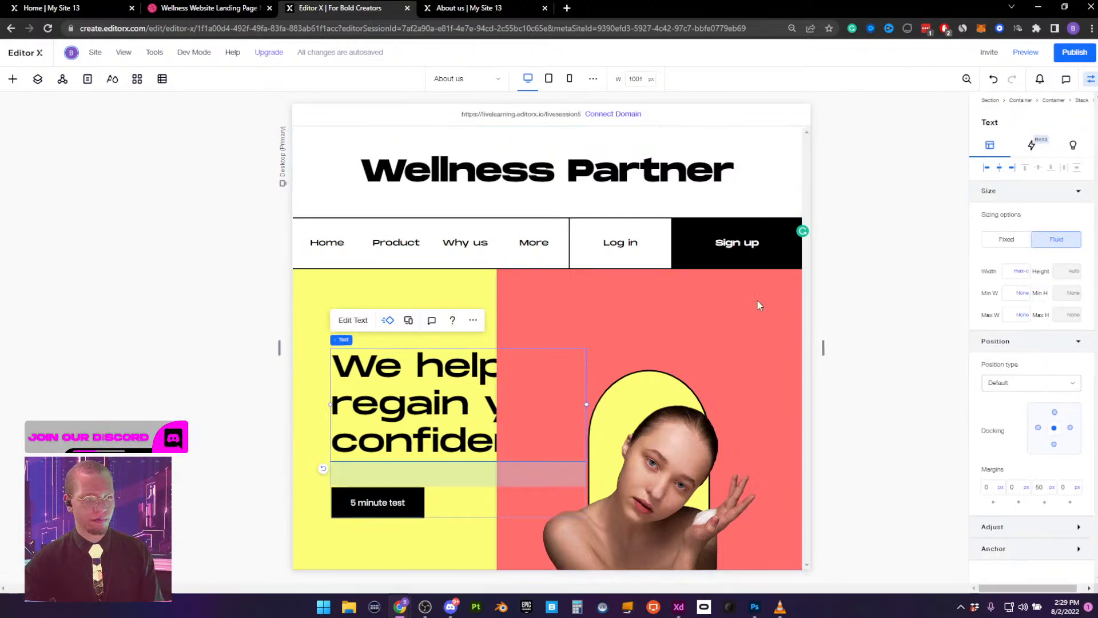
click(535, 85)
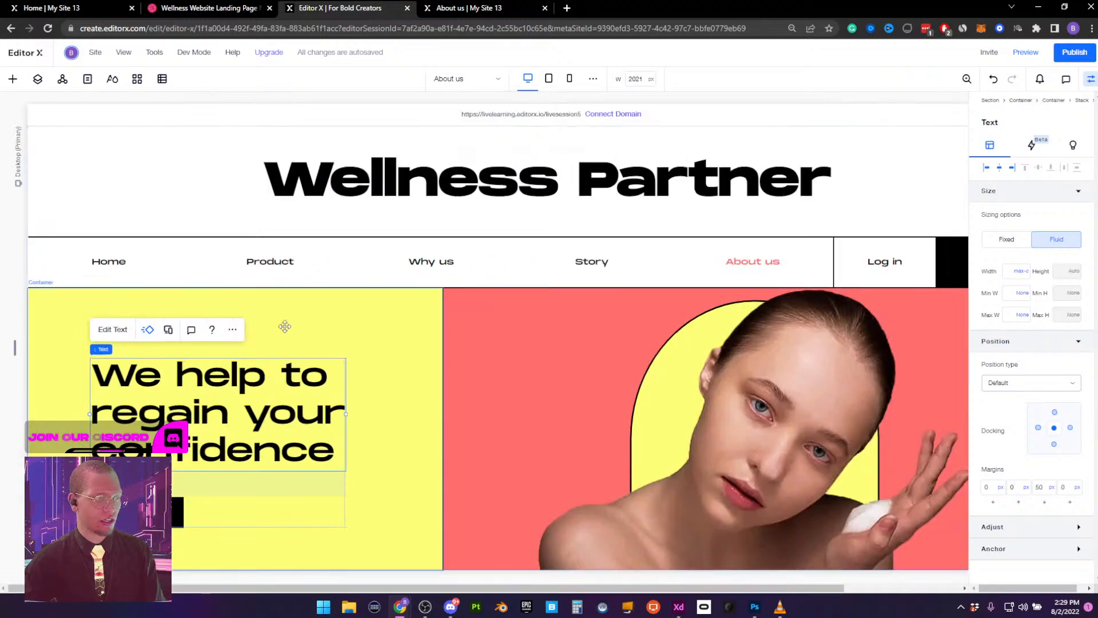
Turn on text scaling for the confidence heading with a font size range of 30 to 60
click(113, 330)
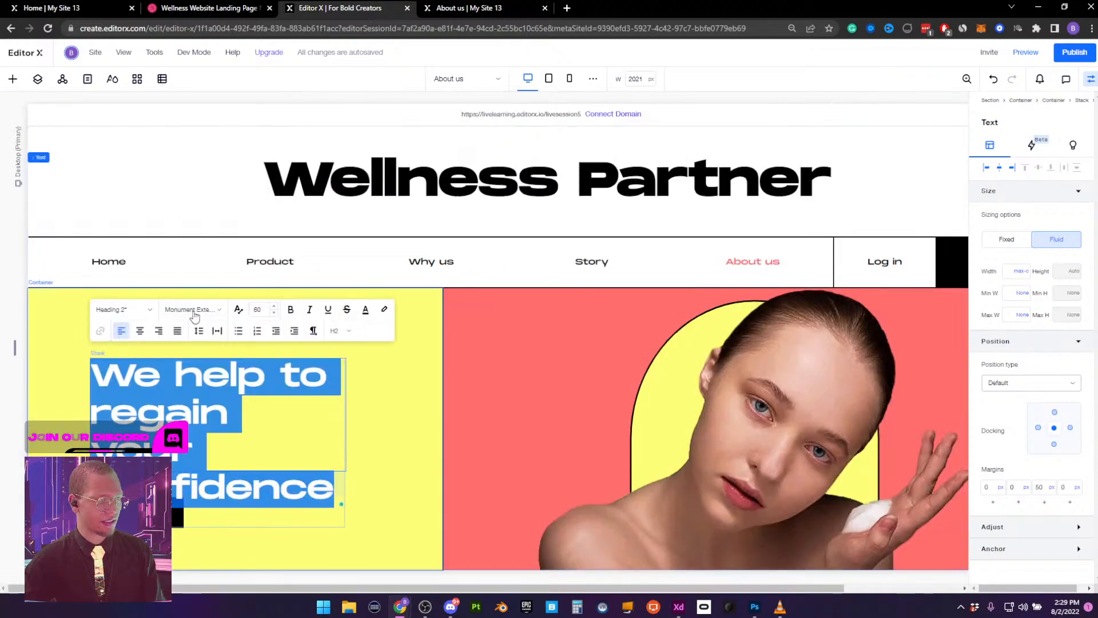
click(239, 311)
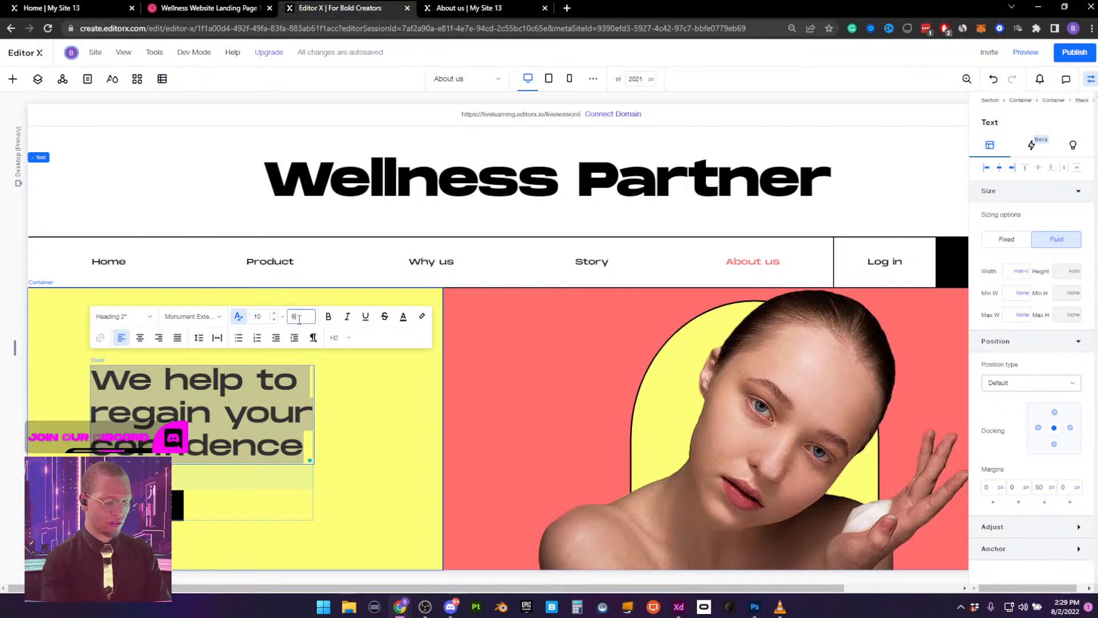
key(Return)
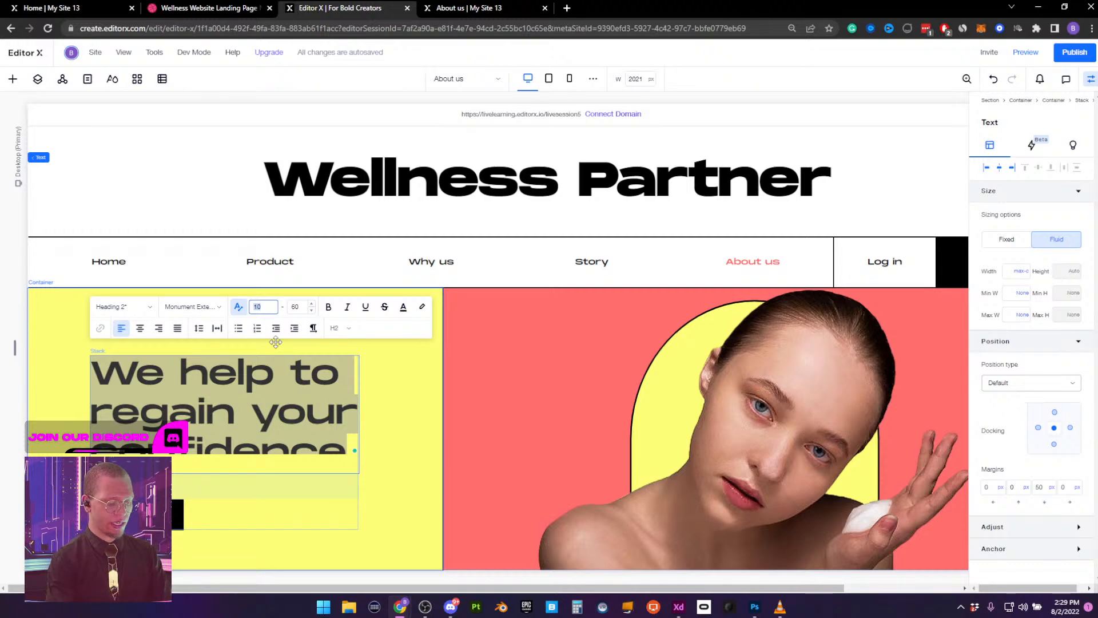
text(30)
key(Return)
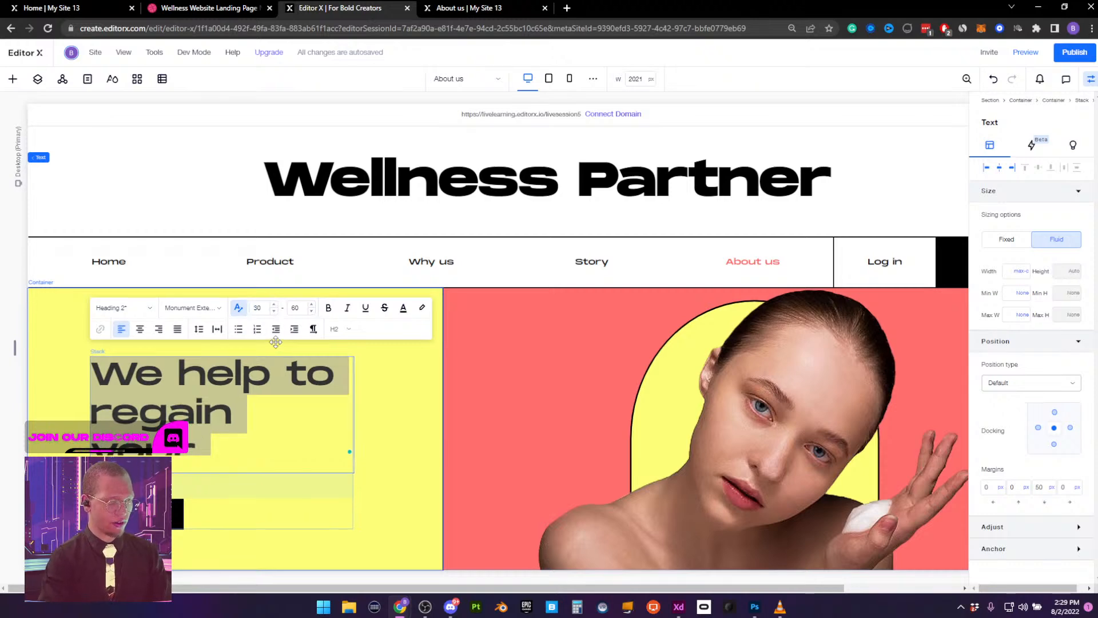
click(384, 387)
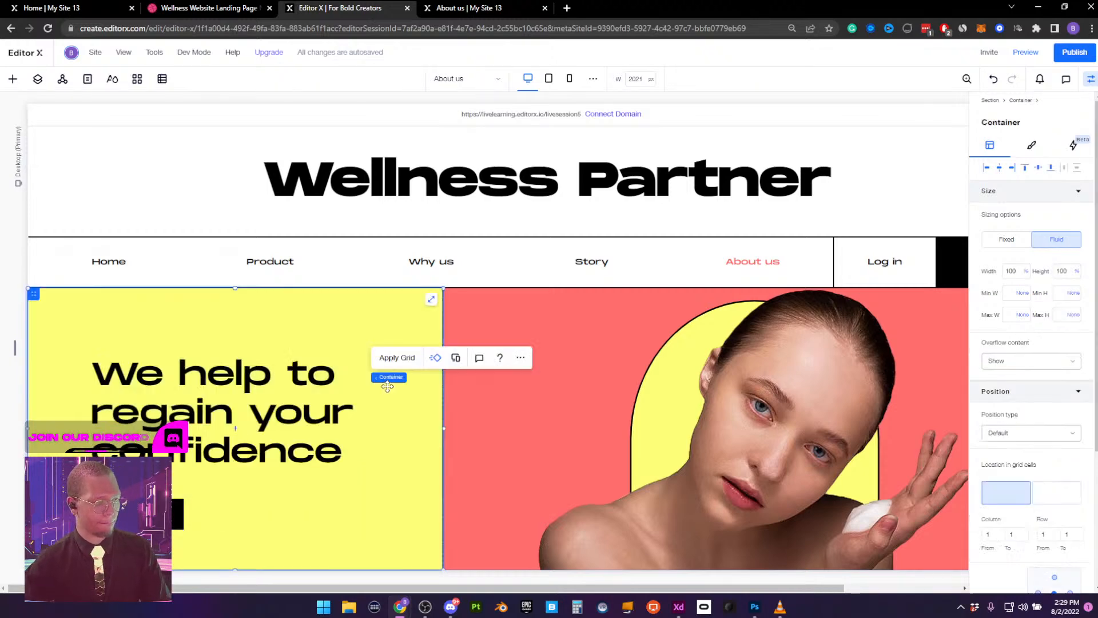
Narrow the desktop canvas to about 1101 px and reduce the confidence heading's minimum scaled font size to fit the yellow container
click(1090, 79)
drag(1064, 366, 850, 362)
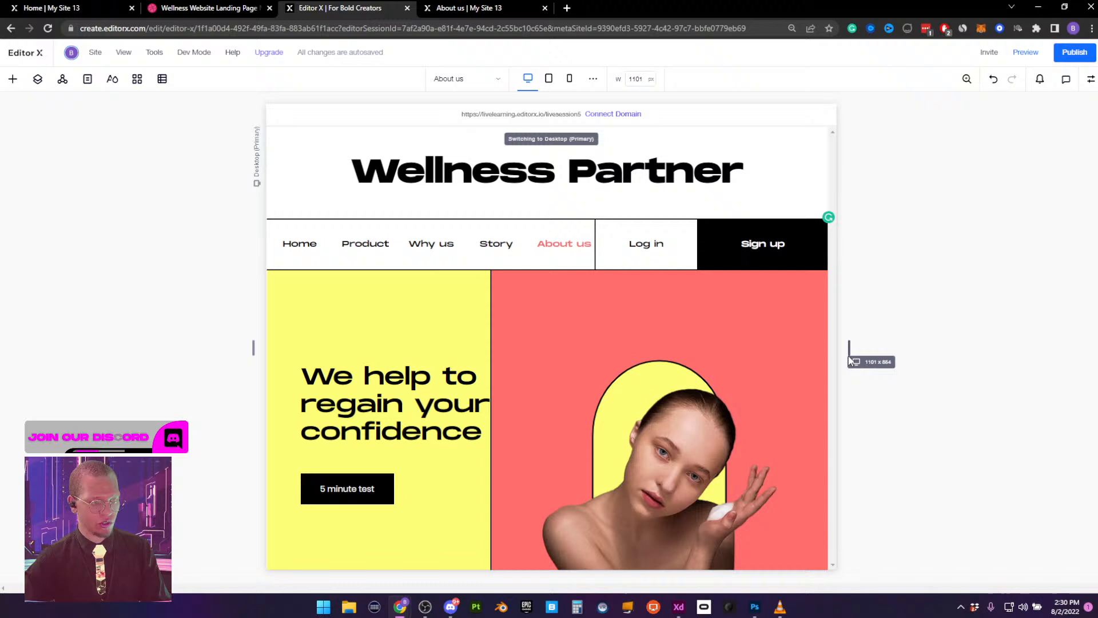
click(391, 423)
click(320, 331)
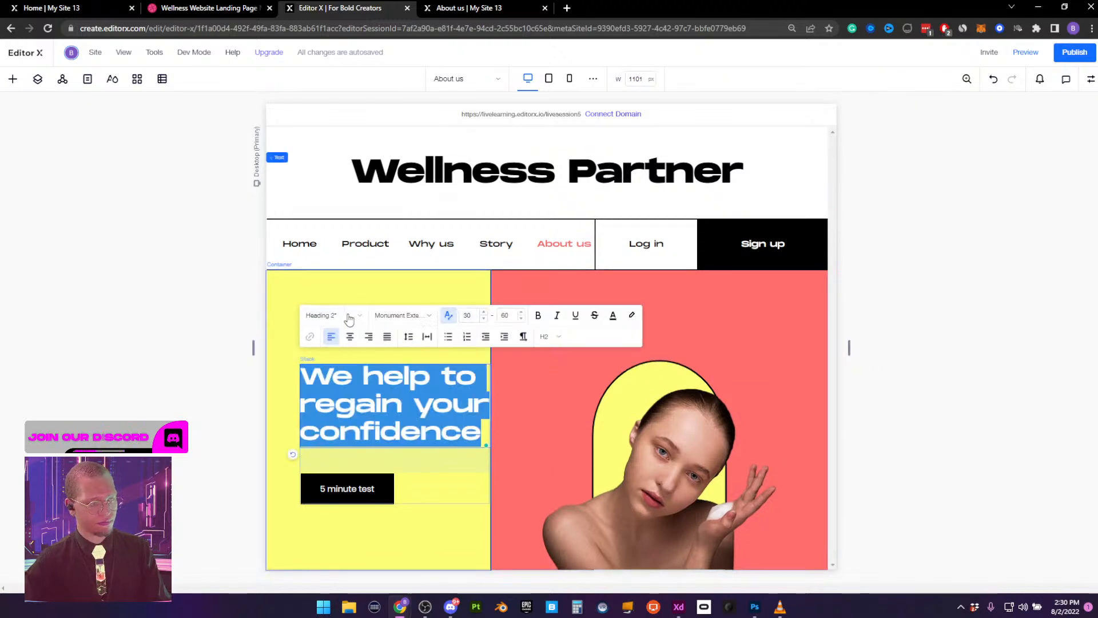
click(475, 316)
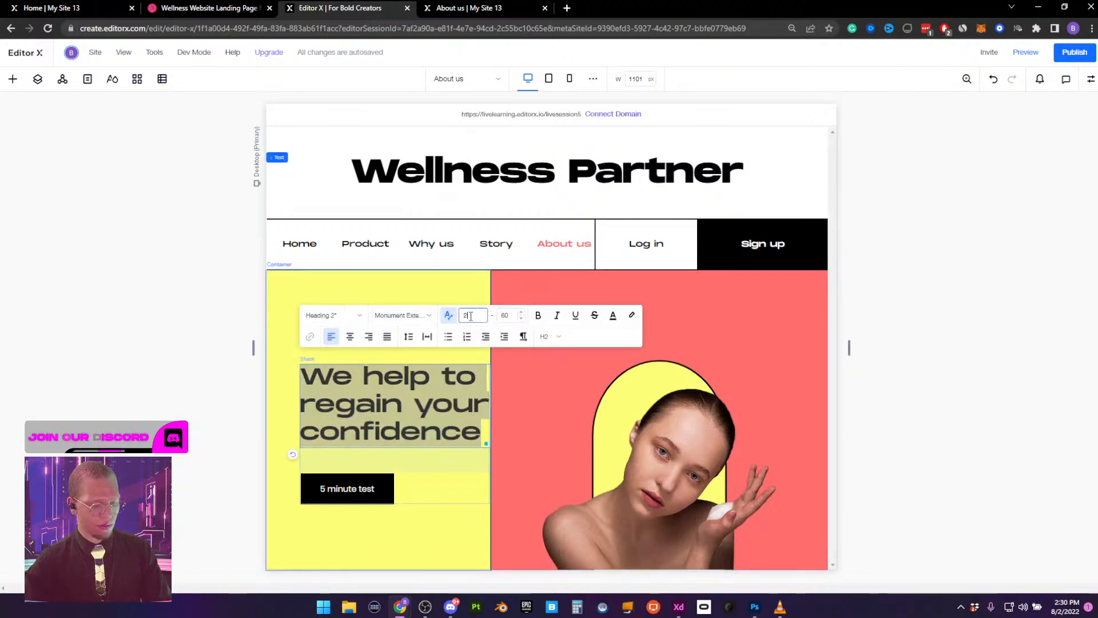
key(Return)
click(869, 311)
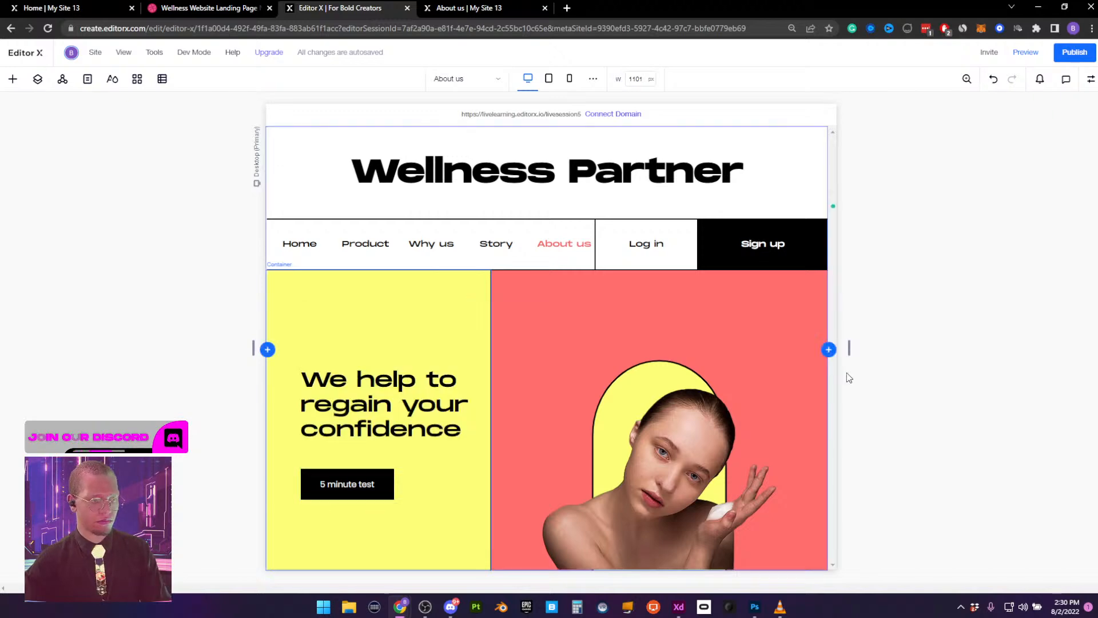
Narrow the canvas through the tablet range to mobile to check the layout, and show the mobile breakpoint at 360 px
drag(849, 347, 733, 343)
scroll(542, 503, down, 2)
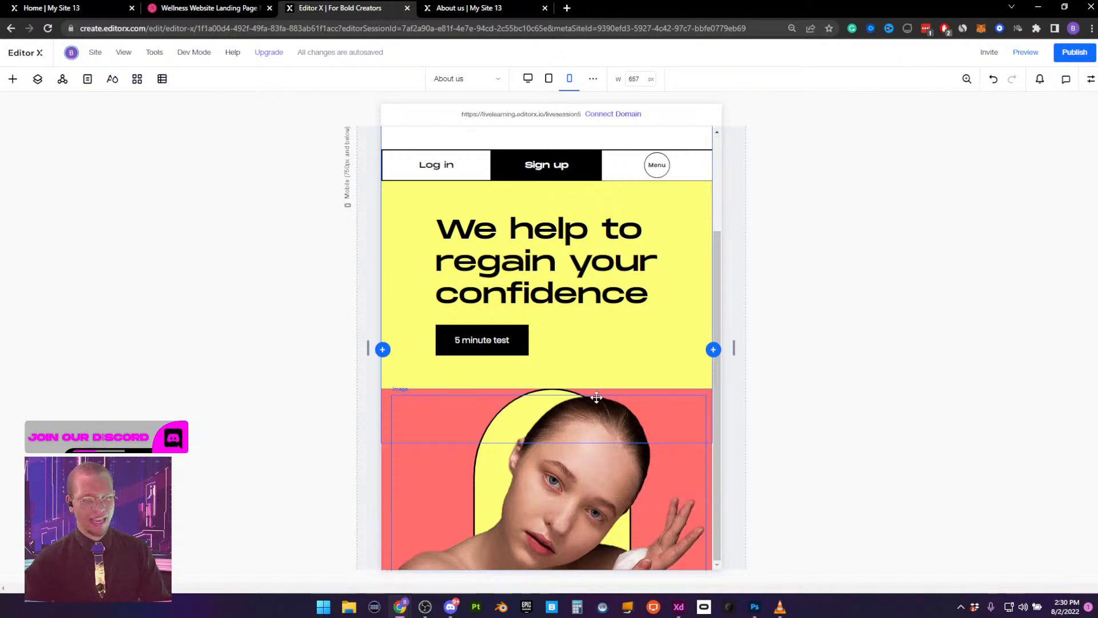
click(569, 79)
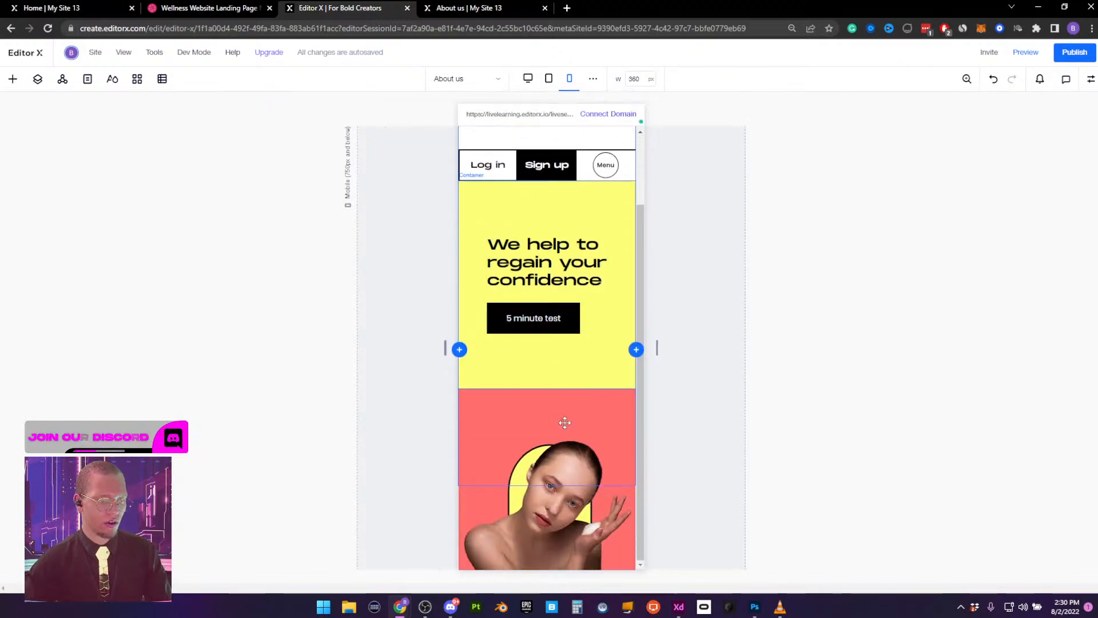
Set the top padding of the red image container to 50 px on the mobile breakpoint
click(498, 428)
click(1090, 80)
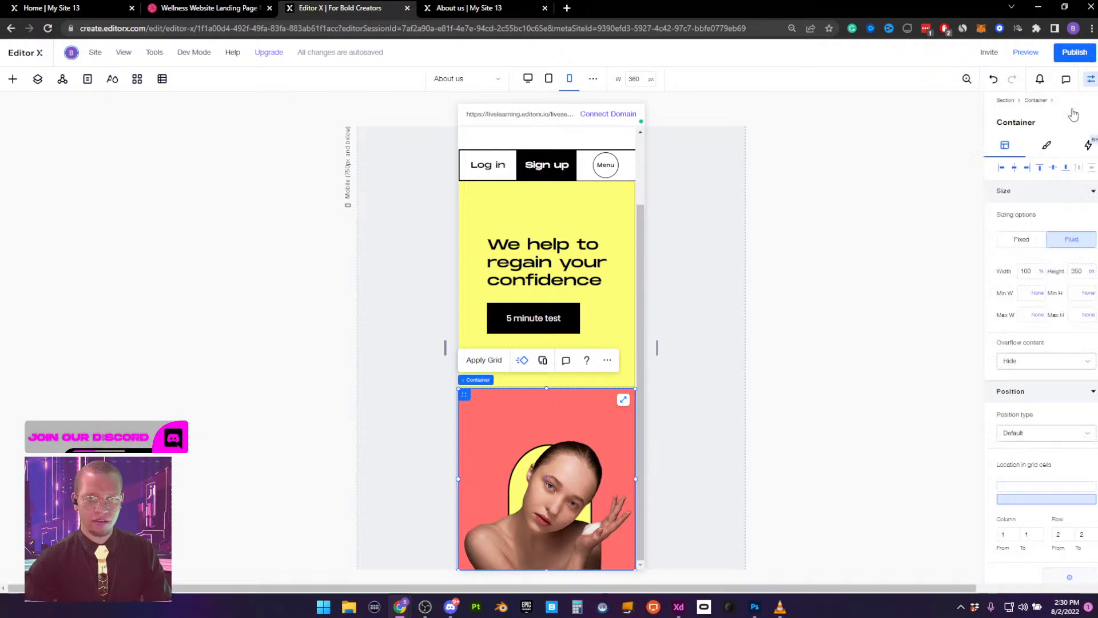
scroll(1005, 370, down, 3)
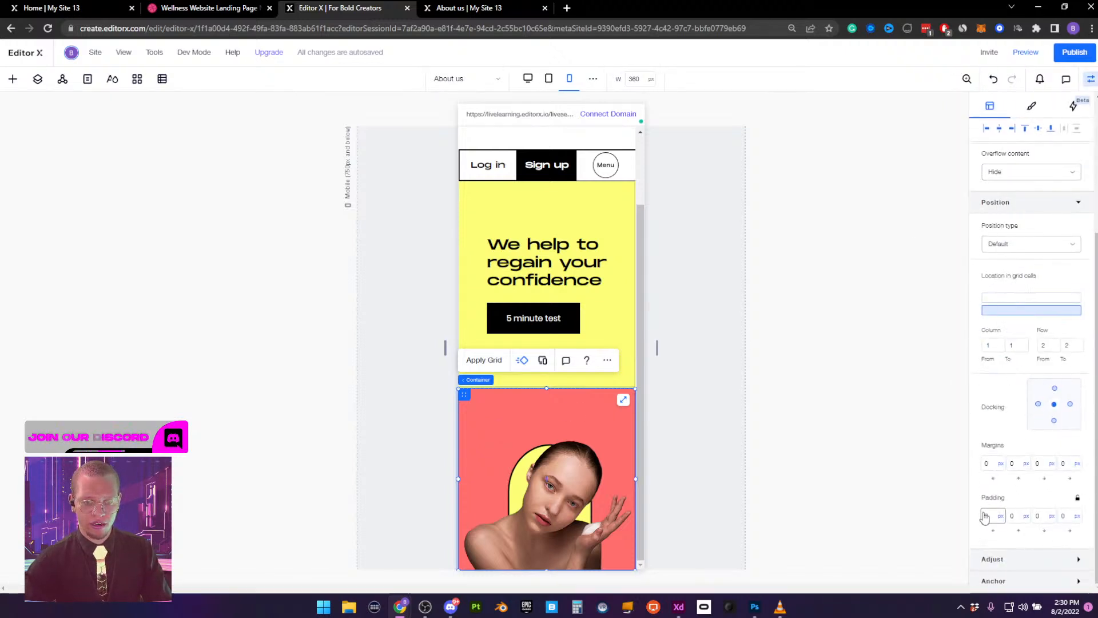
click(1015, 518)
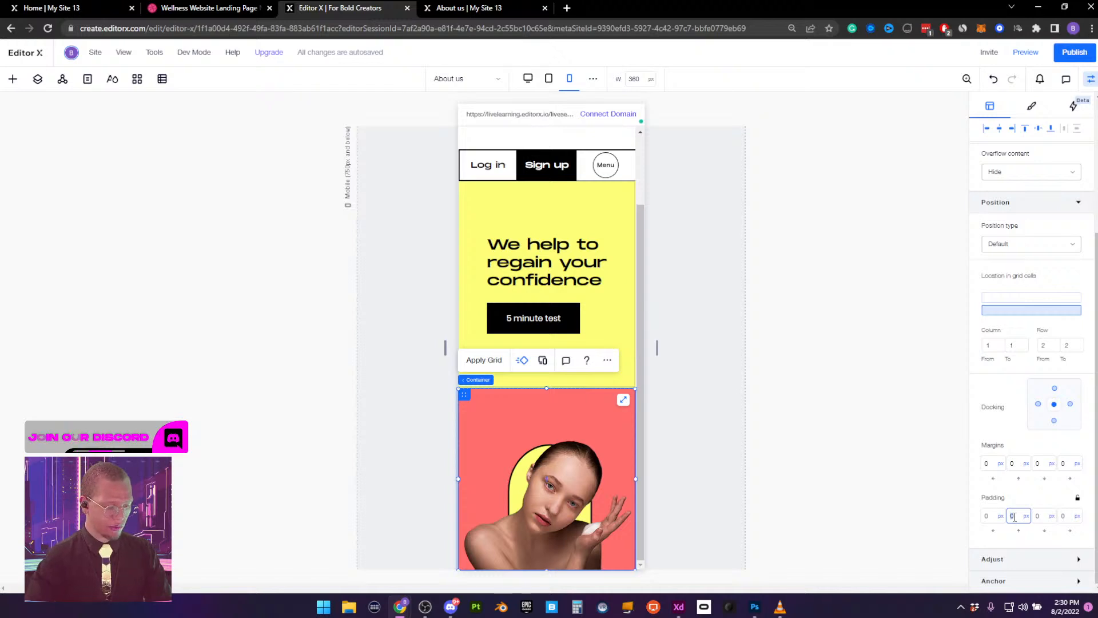
key(Return)
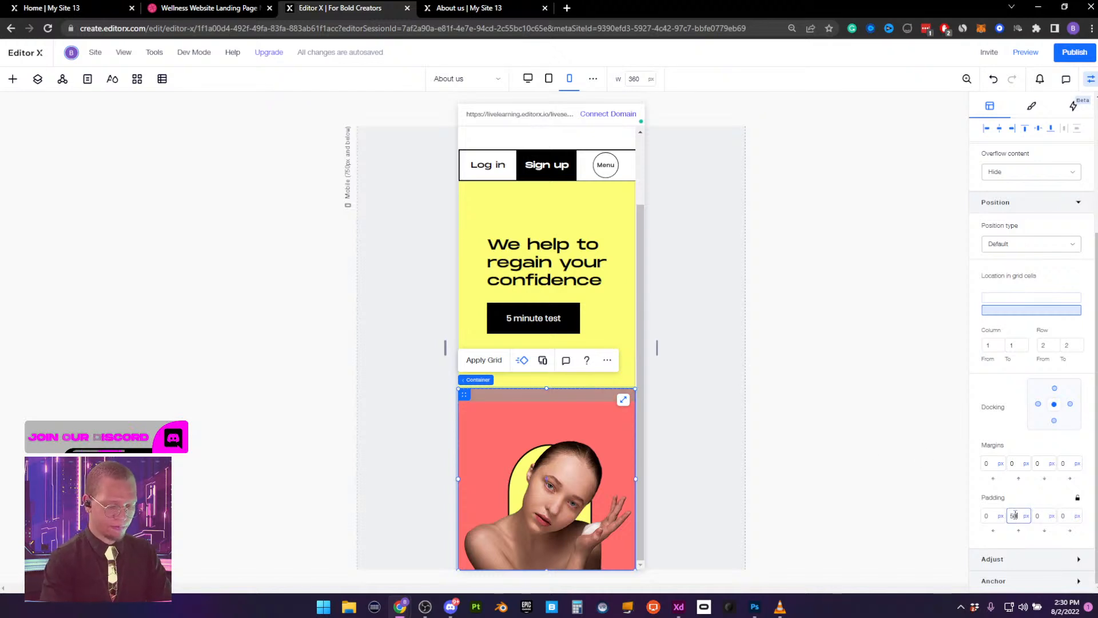
key(Return)
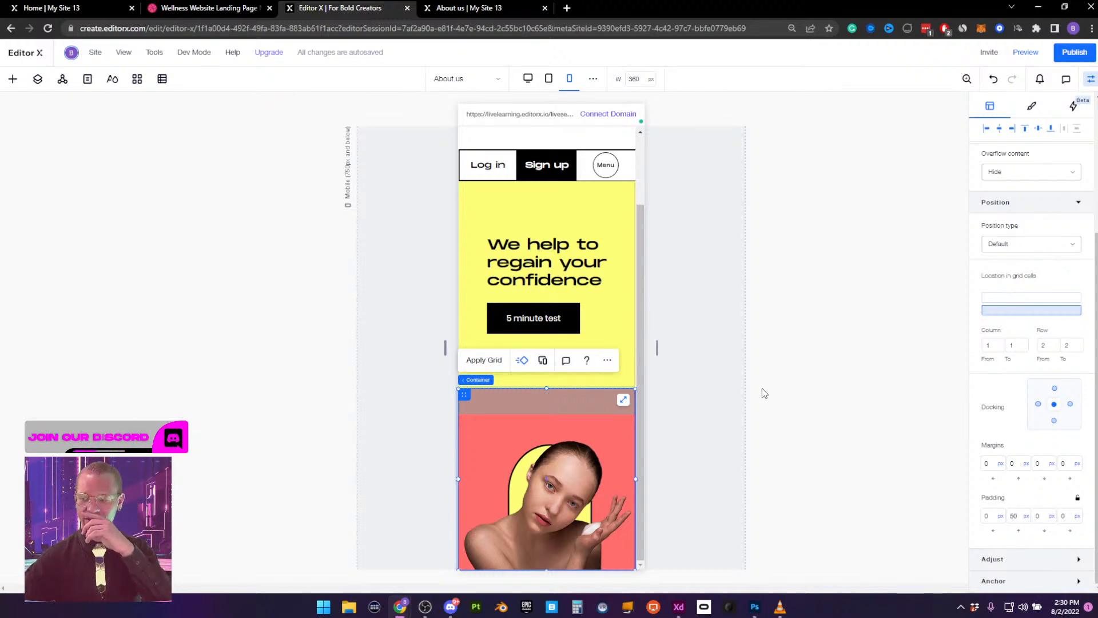
click(1092, 82)
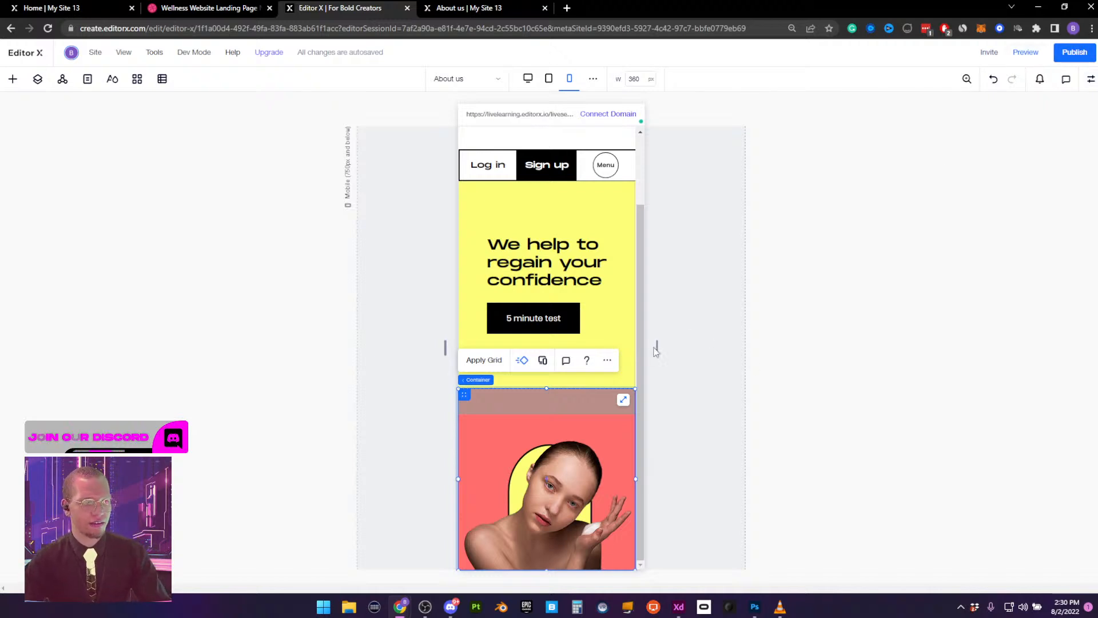
Widen the canvas to the tablet range at about 986 px and set the red image container's top padding to 50 px
drag(658, 346, 821, 340)
click(752, 332)
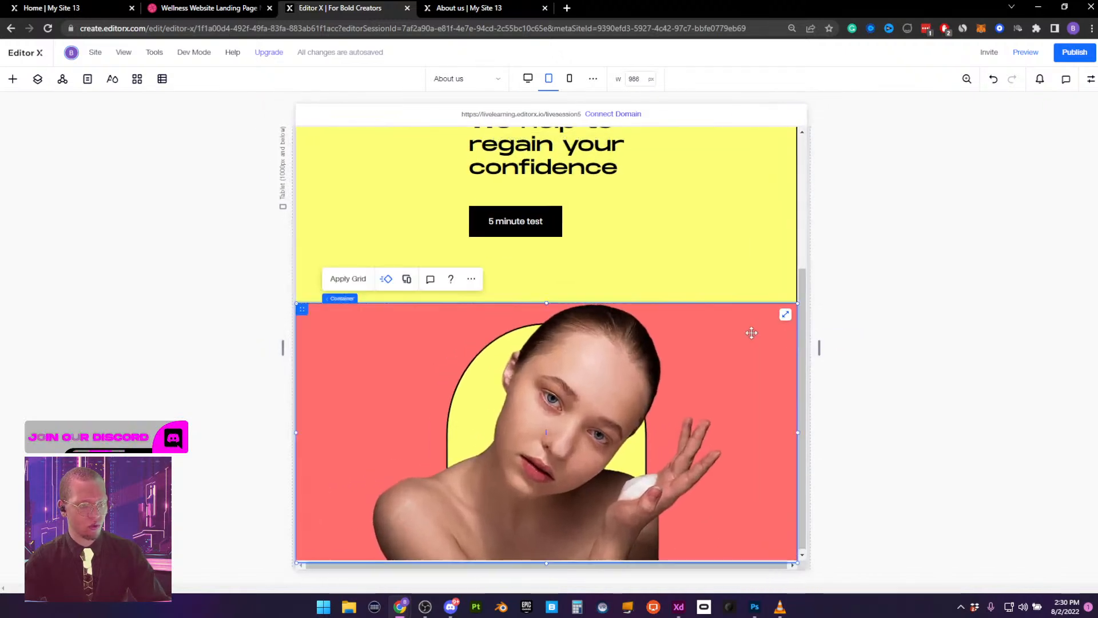
click(1091, 80)
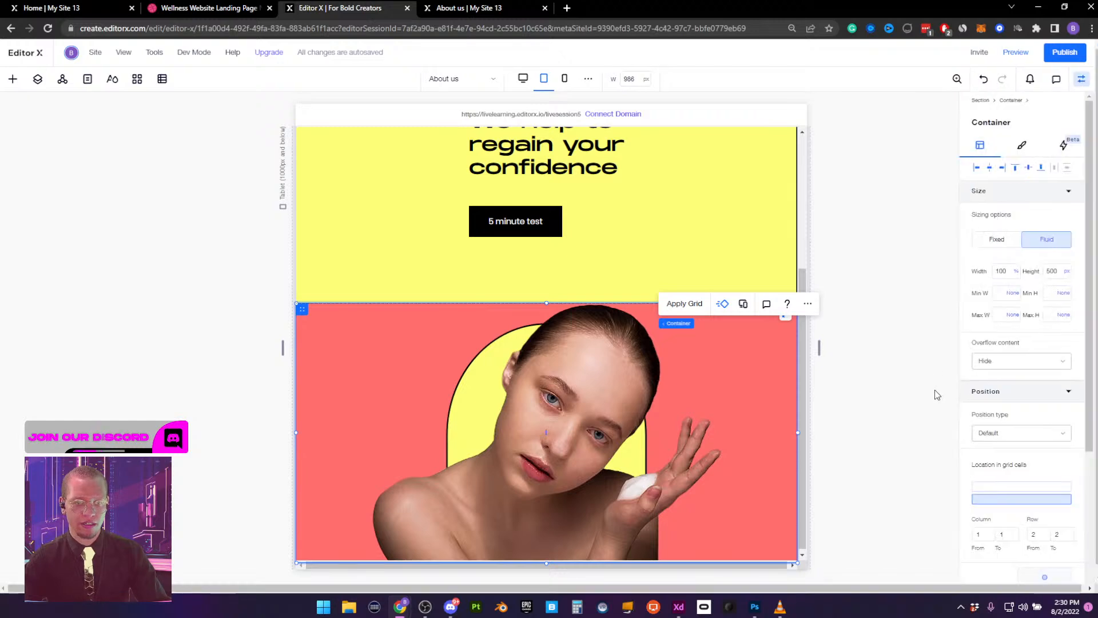
scroll(1014, 423, down, 5)
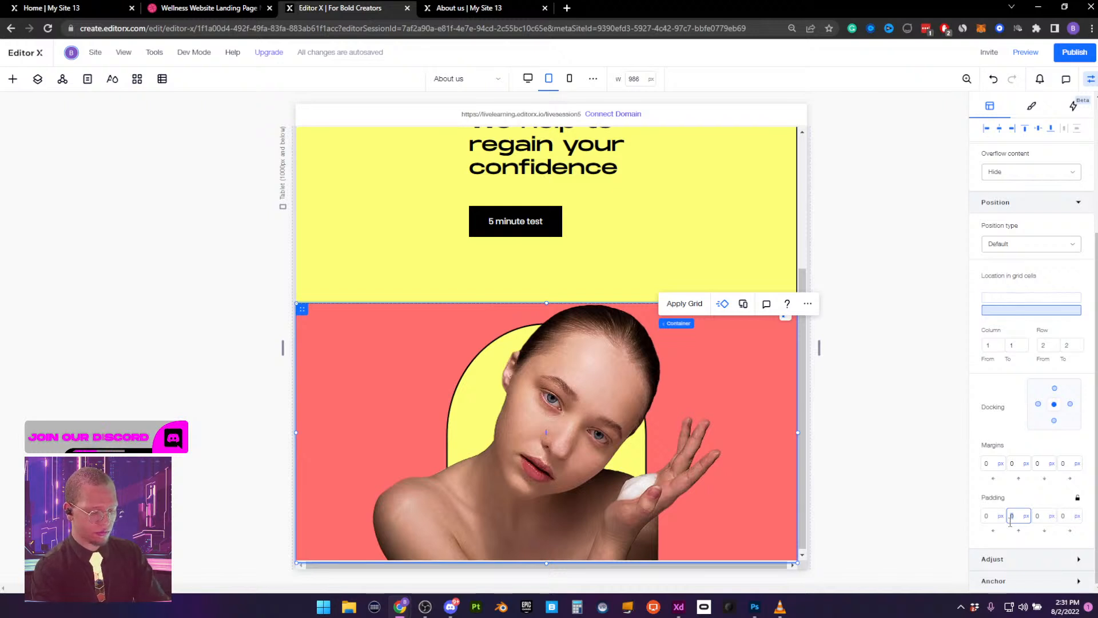
key(Return)
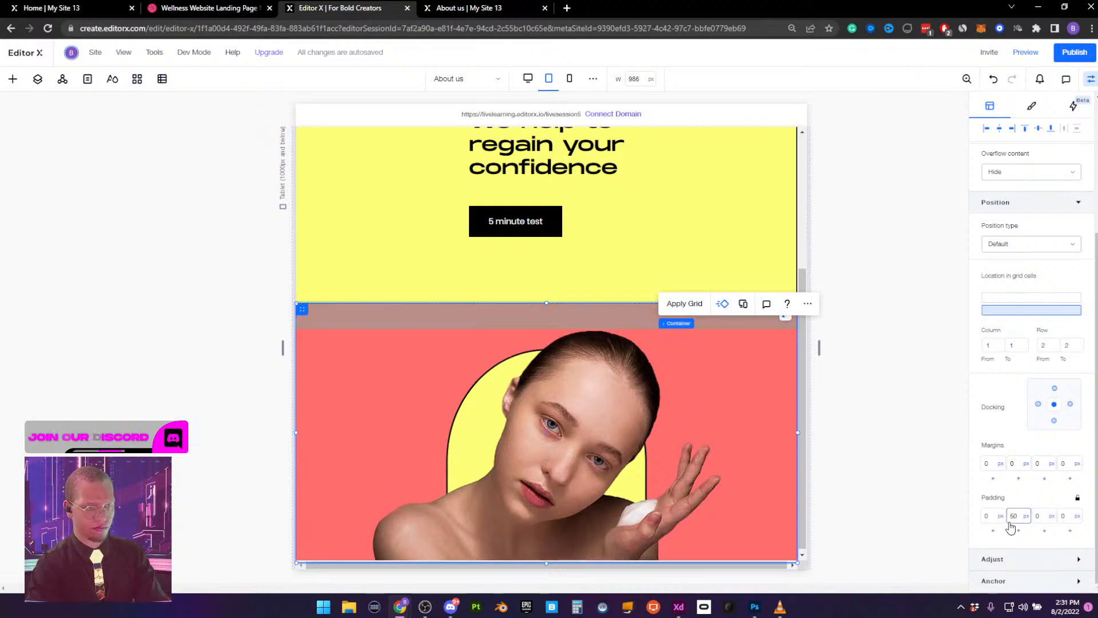
click(1091, 80)
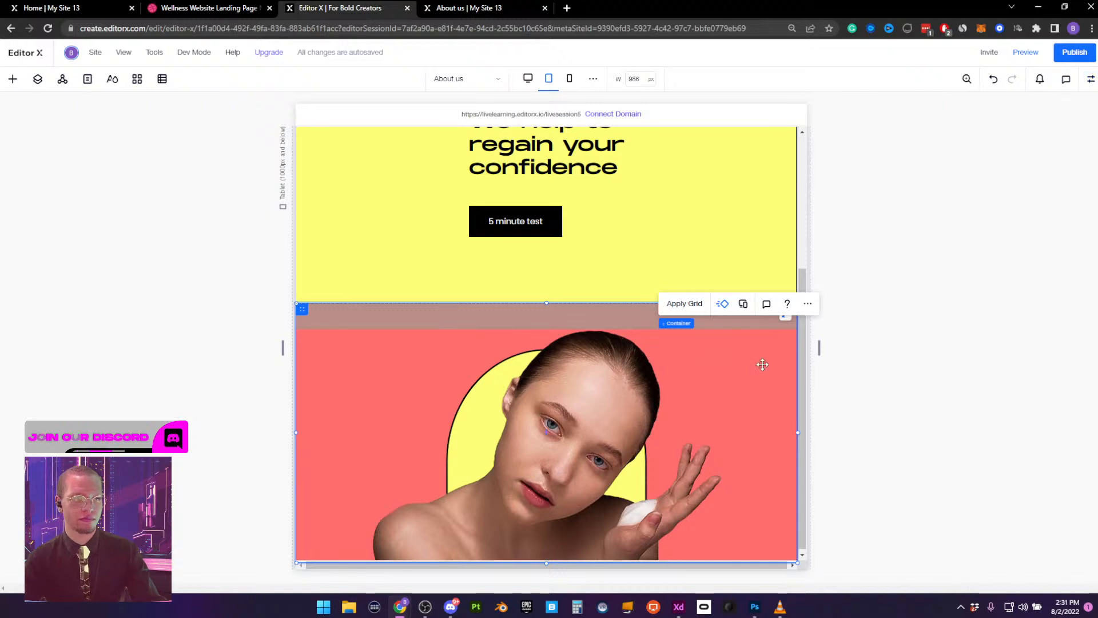
Preview the page at tablet width, narrow it to 320 px mobile to check the layout and animations, and return to editing
scroll(726, 422, up, 4)
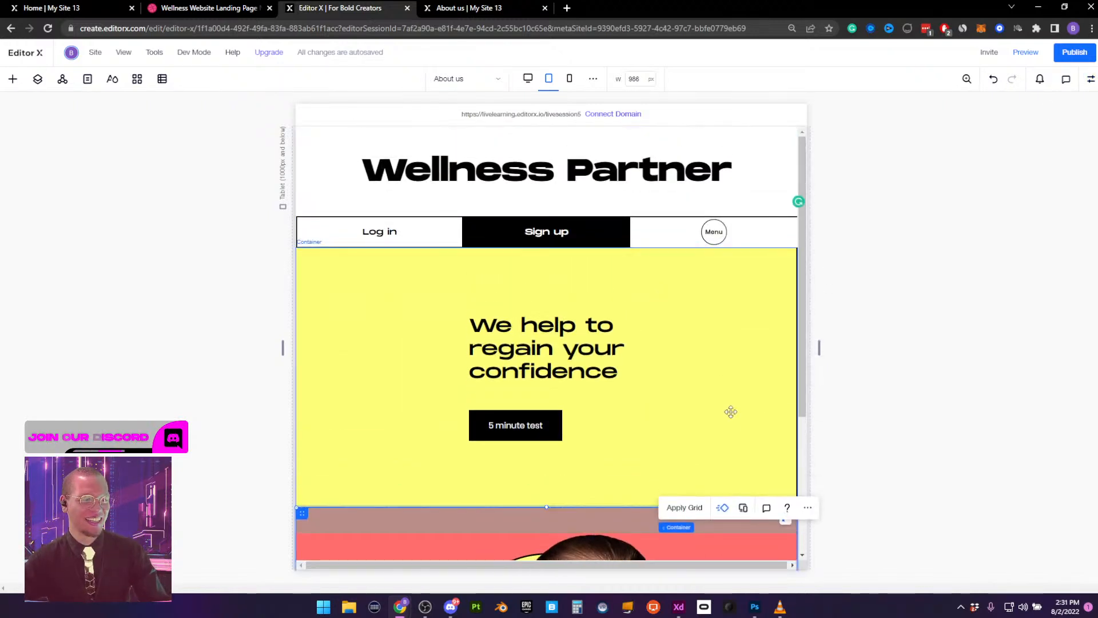
scroll(723, 389, down, 1)
scroll(720, 371, up, 1)
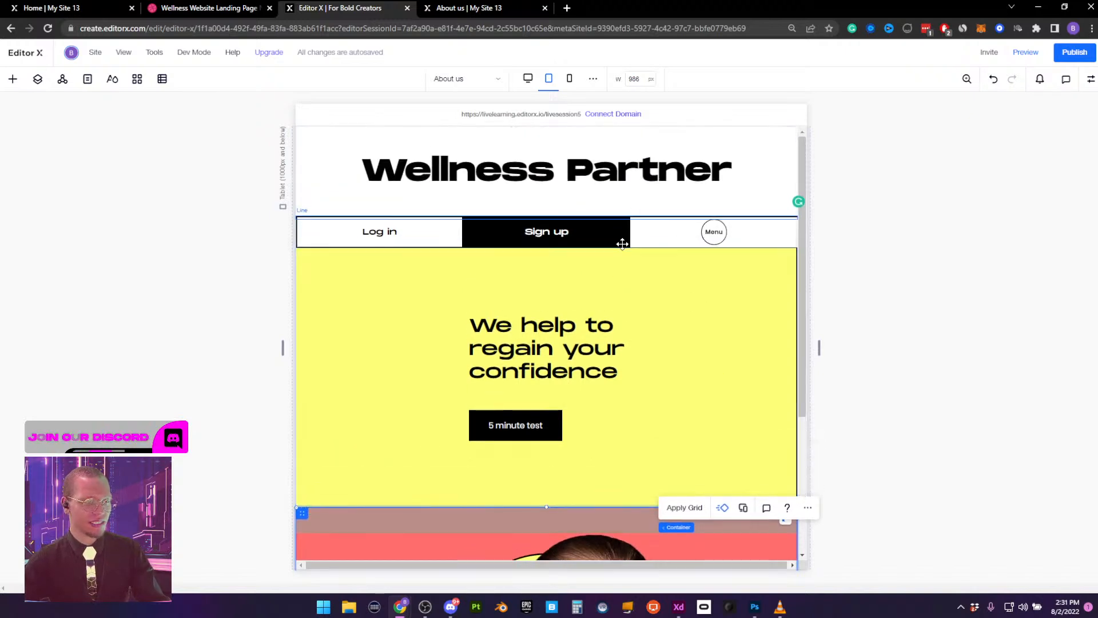
click(1026, 52)
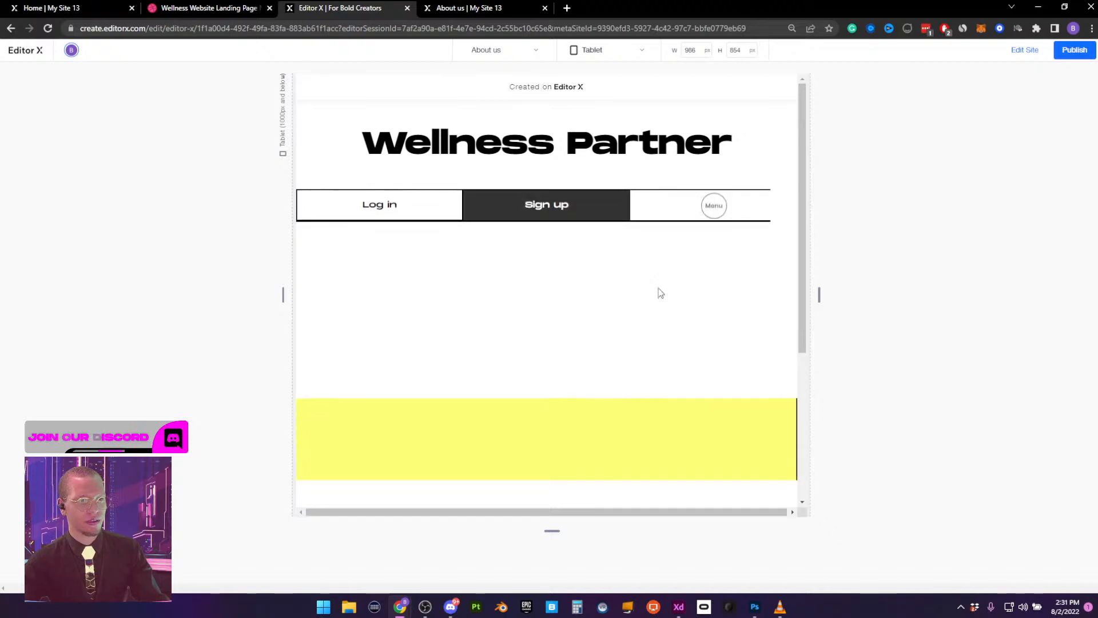
drag(819, 295, 605, 295)
scroll(568, 343, down, 2)
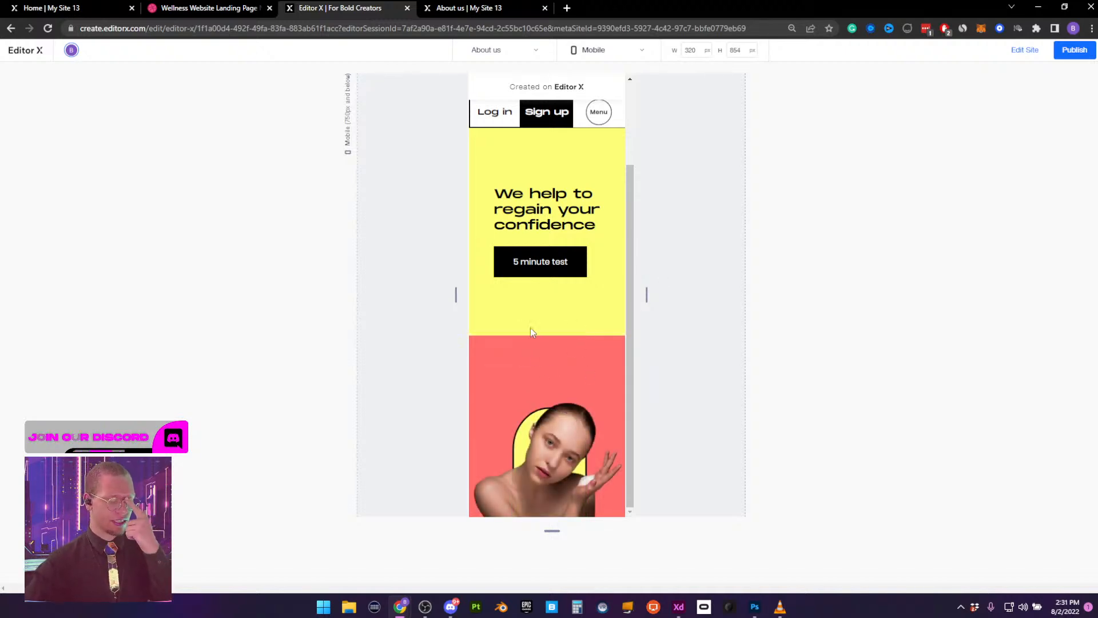
mouse_move(646, 291)
mouse_down()
mouse_move(850, 274)
mouse_move(645, 282)
mouse_up()
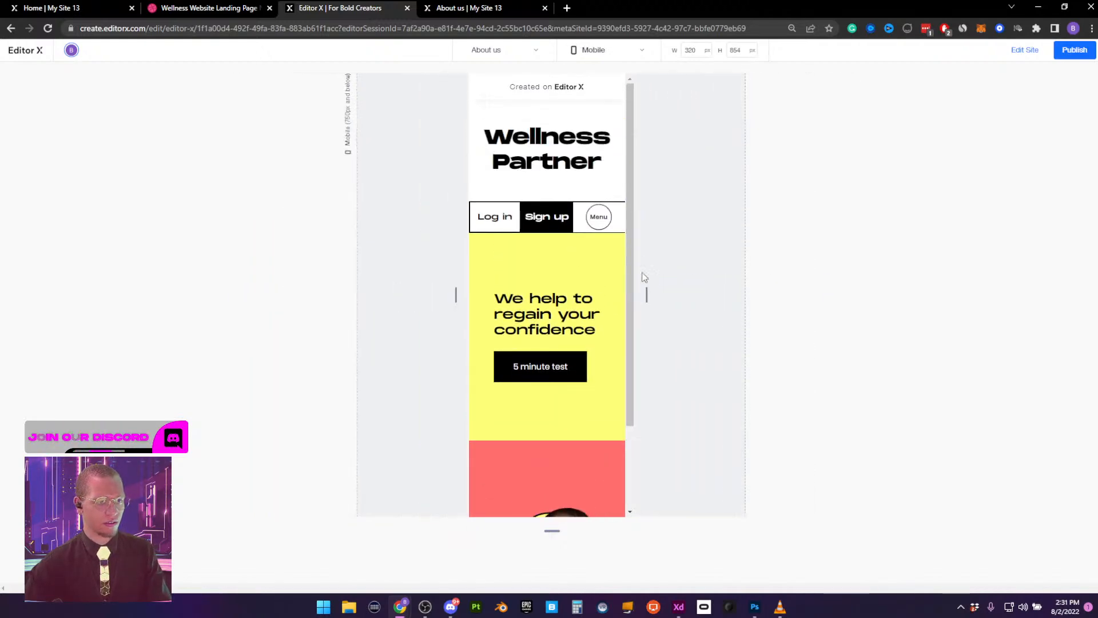
drag(647, 295, 610, 290)
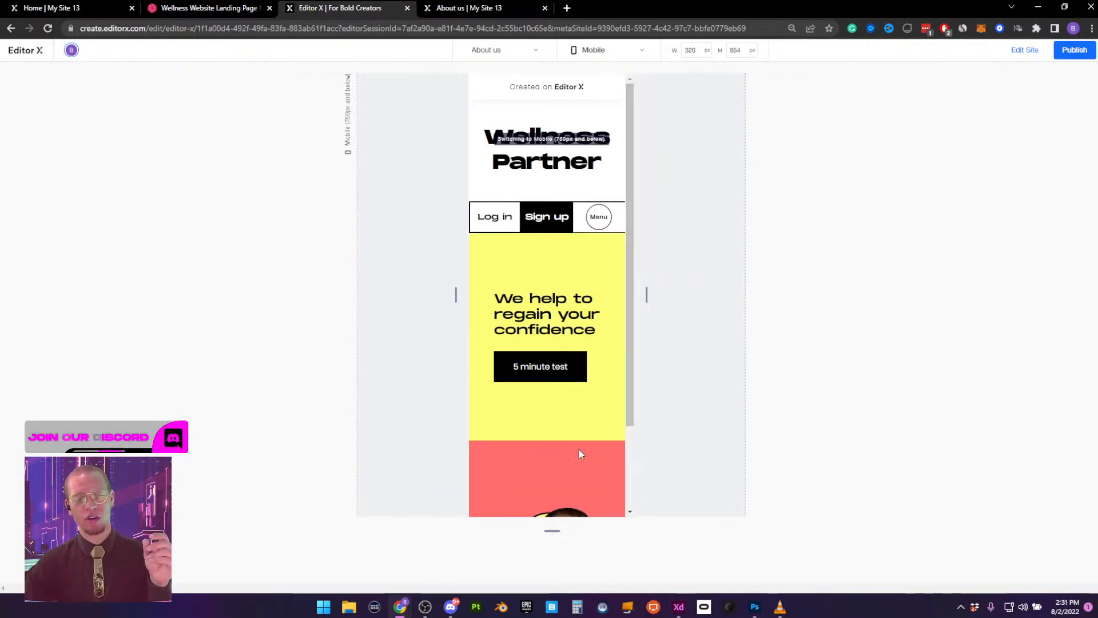
click(1025, 50)
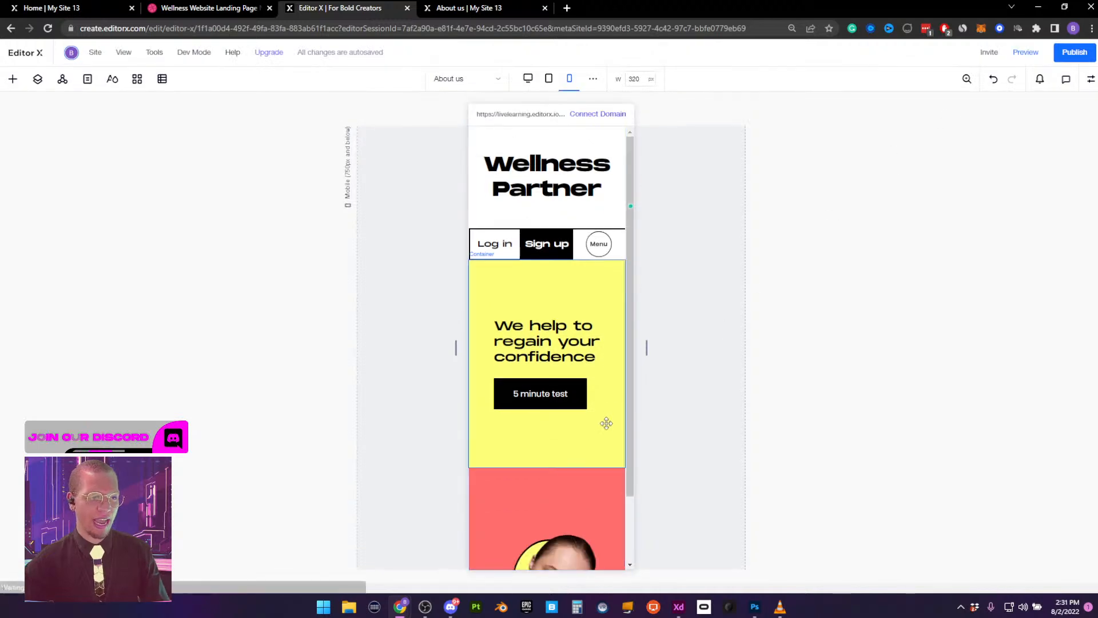
Remove the entrance animation from the red image container on mobile by choosing None
scroll(605, 422, down, 1)
click(589, 400)
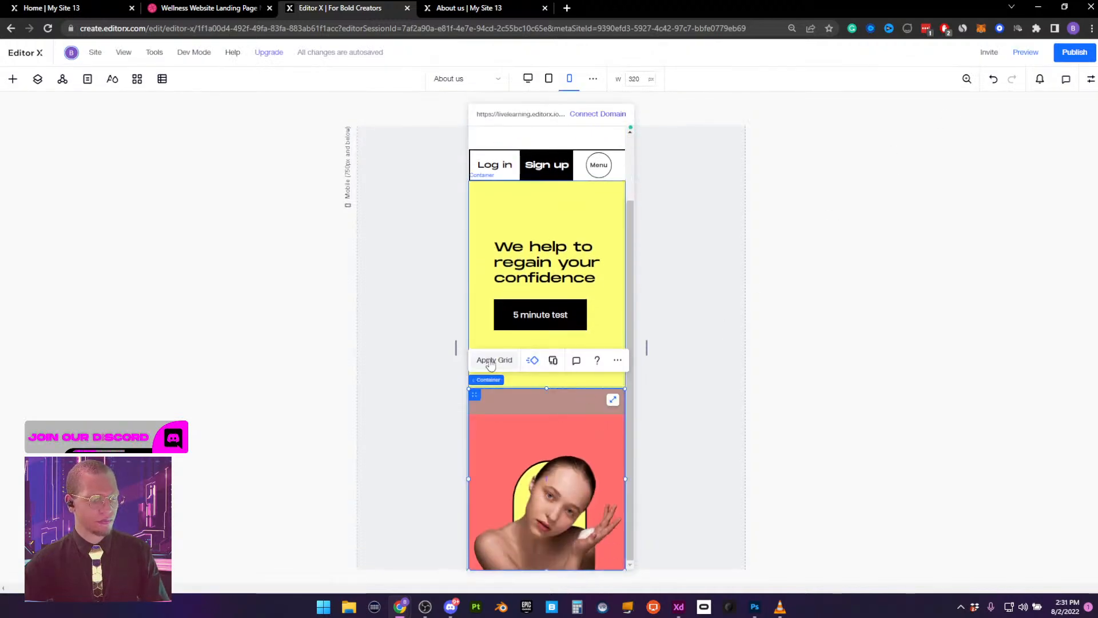
click(541, 360)
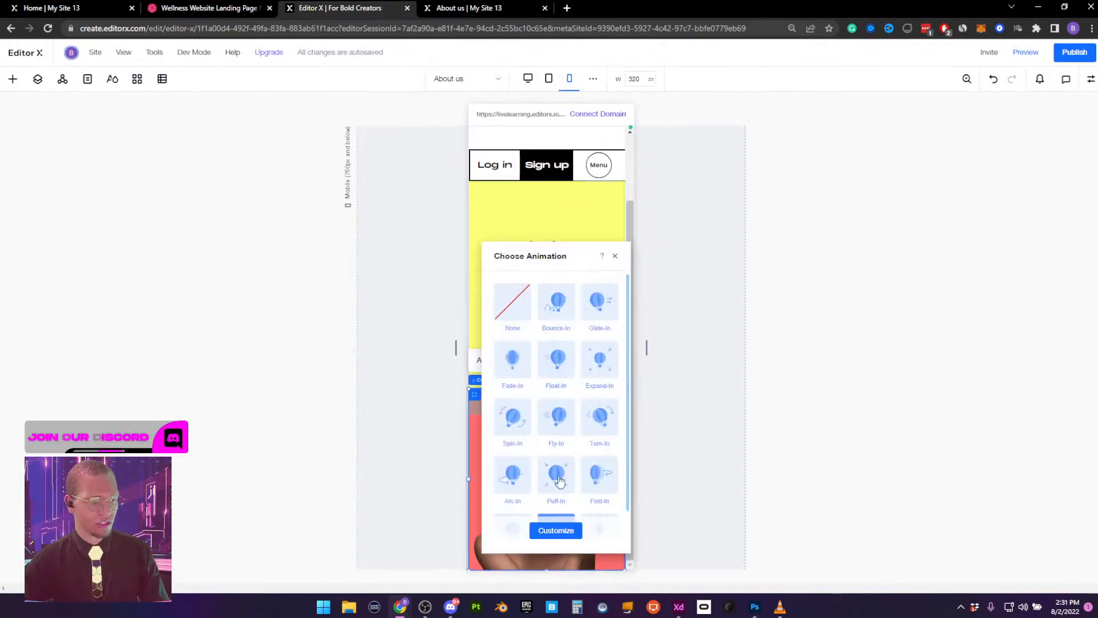
click(518, 307)
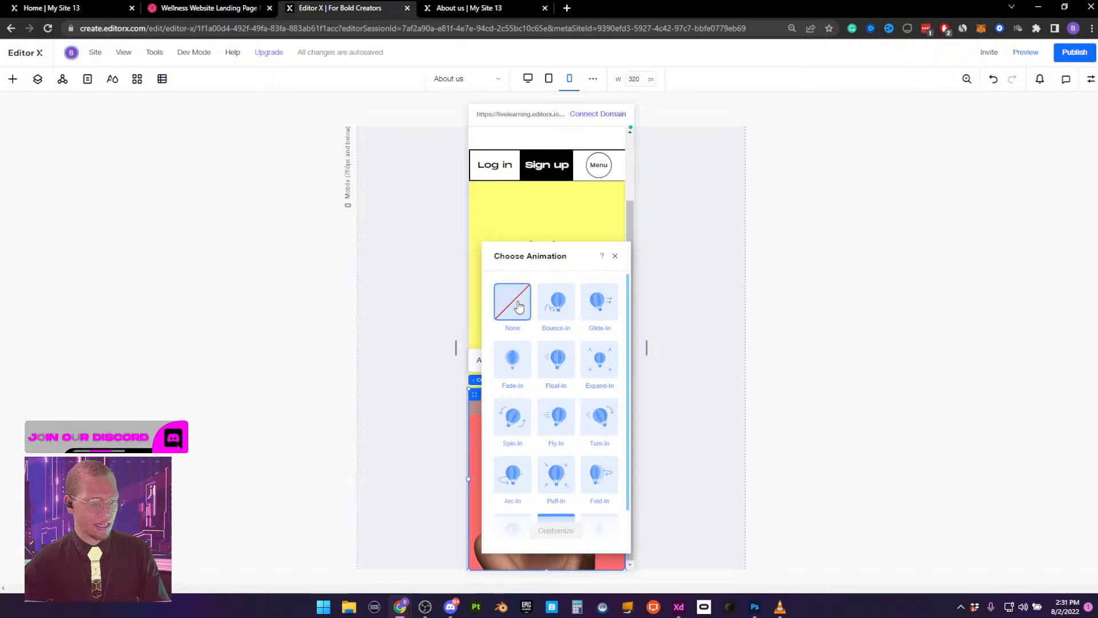
click(724, 309)
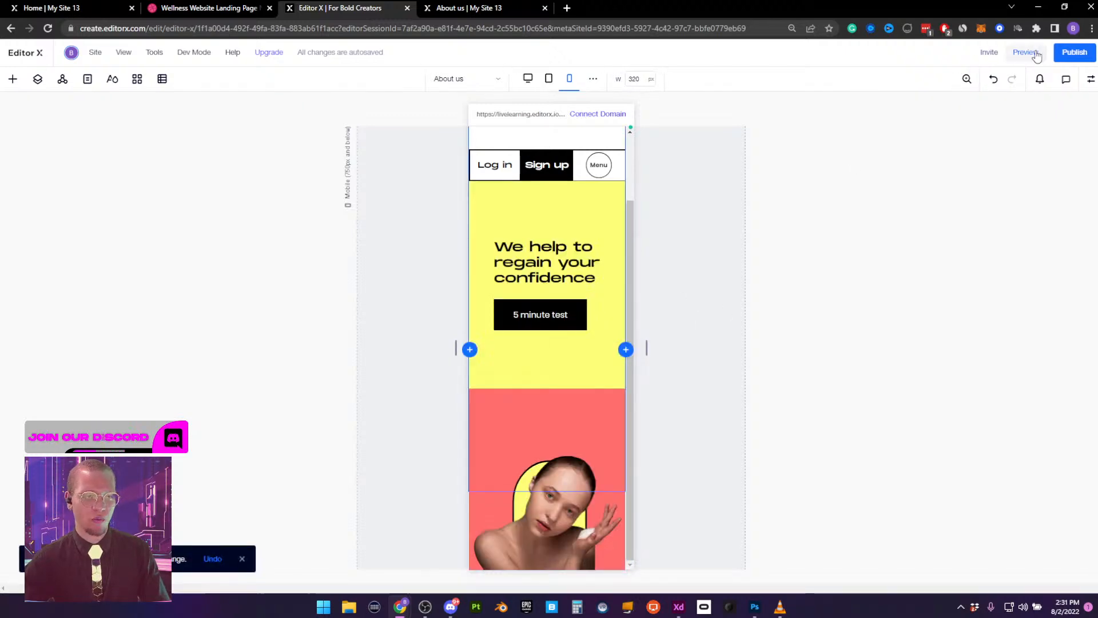
Preview the mobile page's loading animations, widen the preview to desktop at about 1796 px, and return to editing
click(1025, 52)
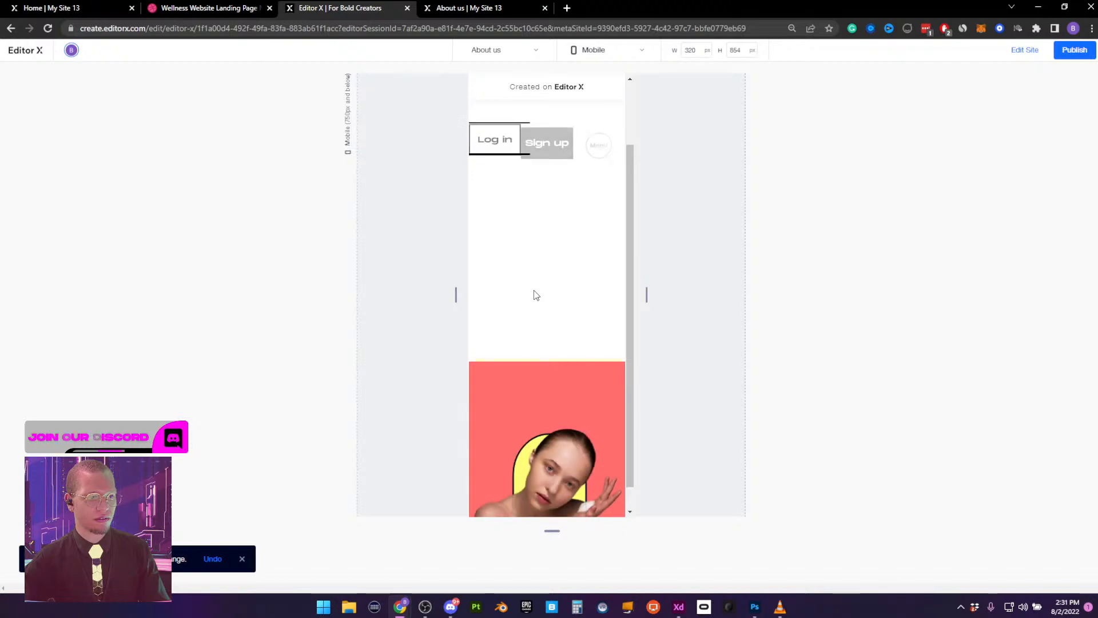
scroll(536, 295, up, 2)
click(1027, 51)
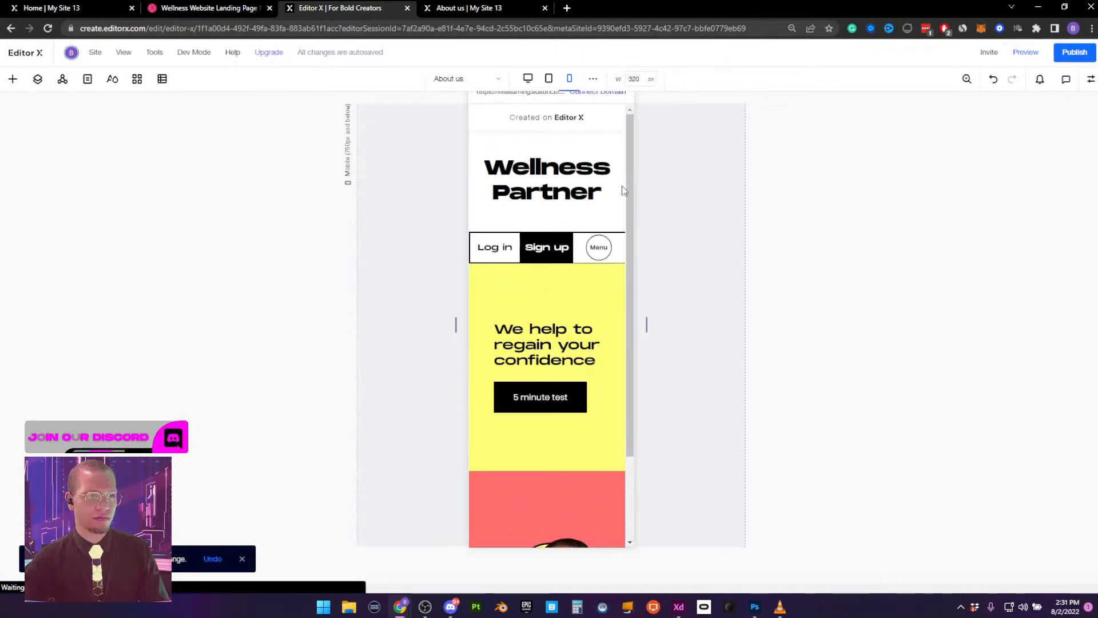
click(1025, 54)
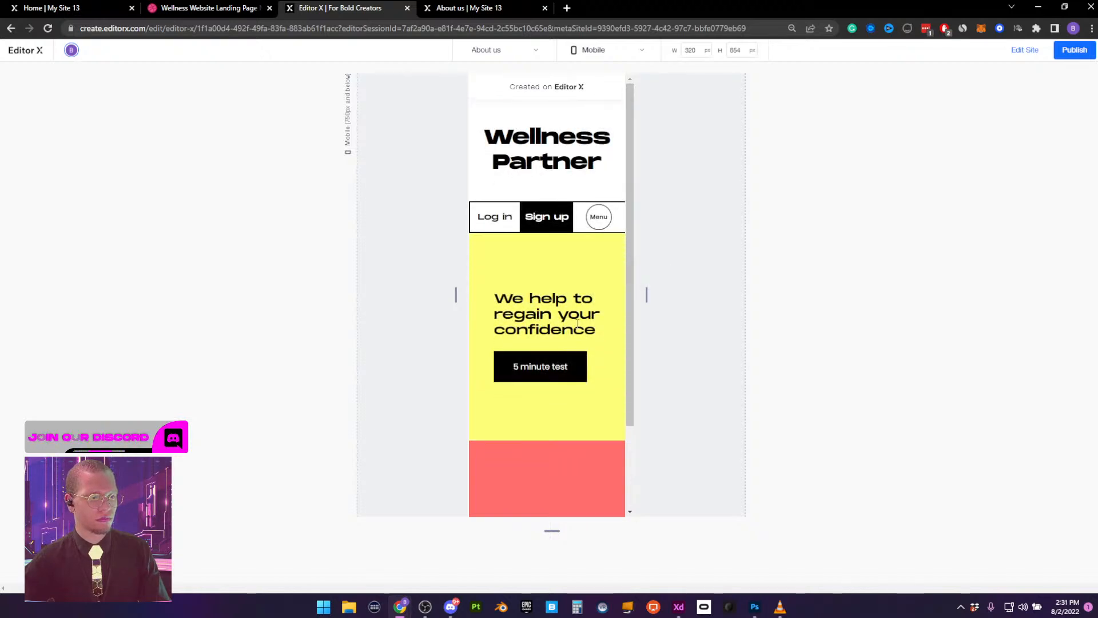
scroll(569, 321, down, 2)
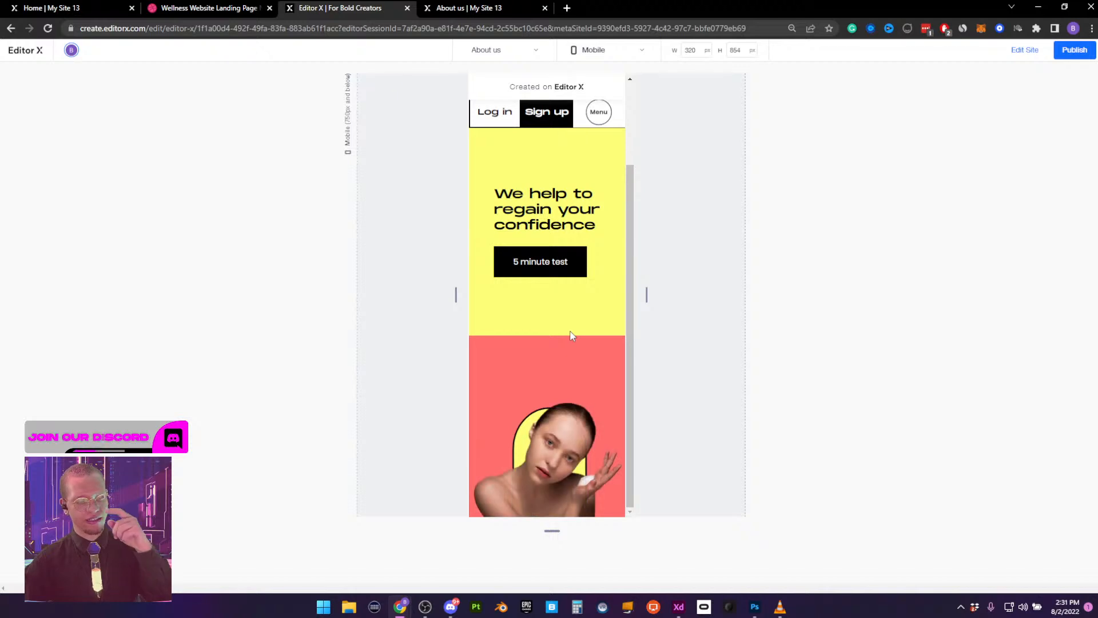
scroll(609, 331, up, 2)
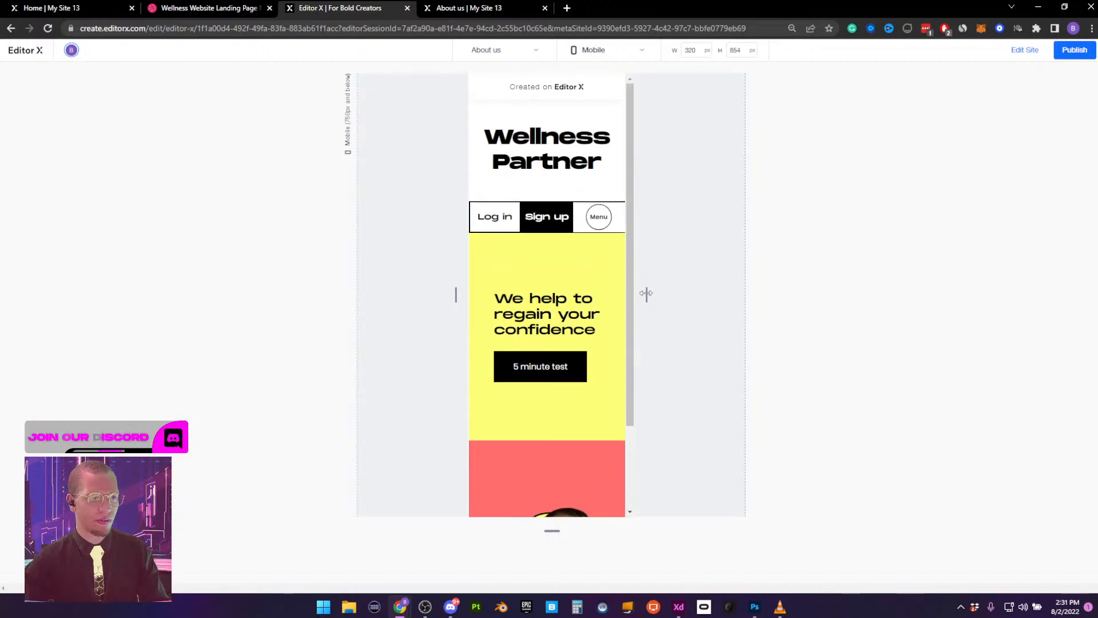
drag(646, 294, 1031, 271)
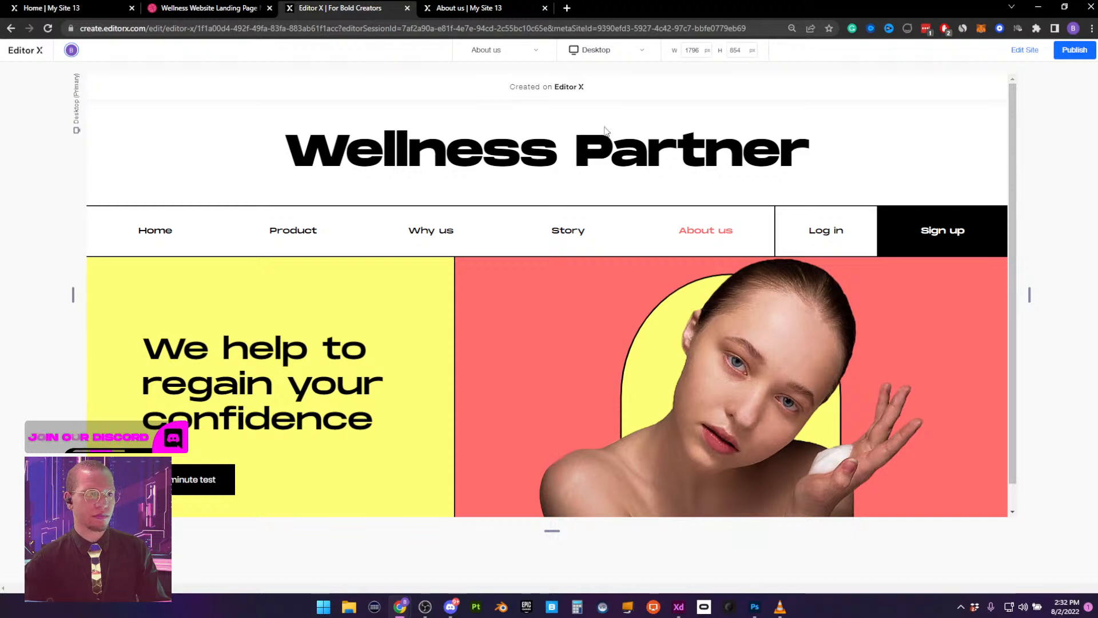
click(1024, 50)
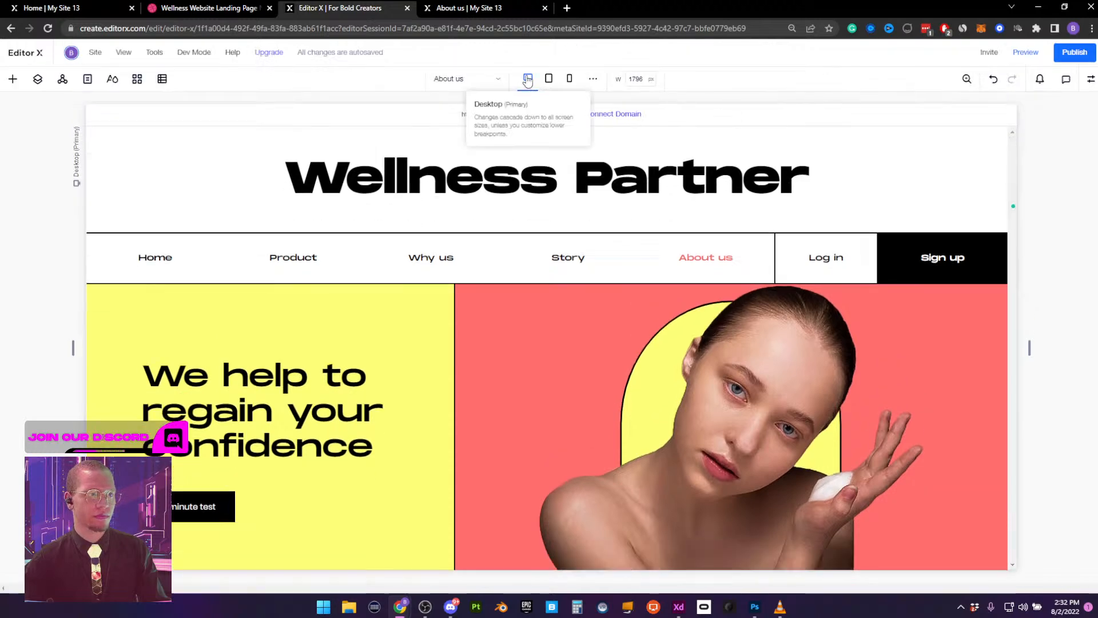
Publish the site and check the live About us page before returning to the editor
click(1075, 52)
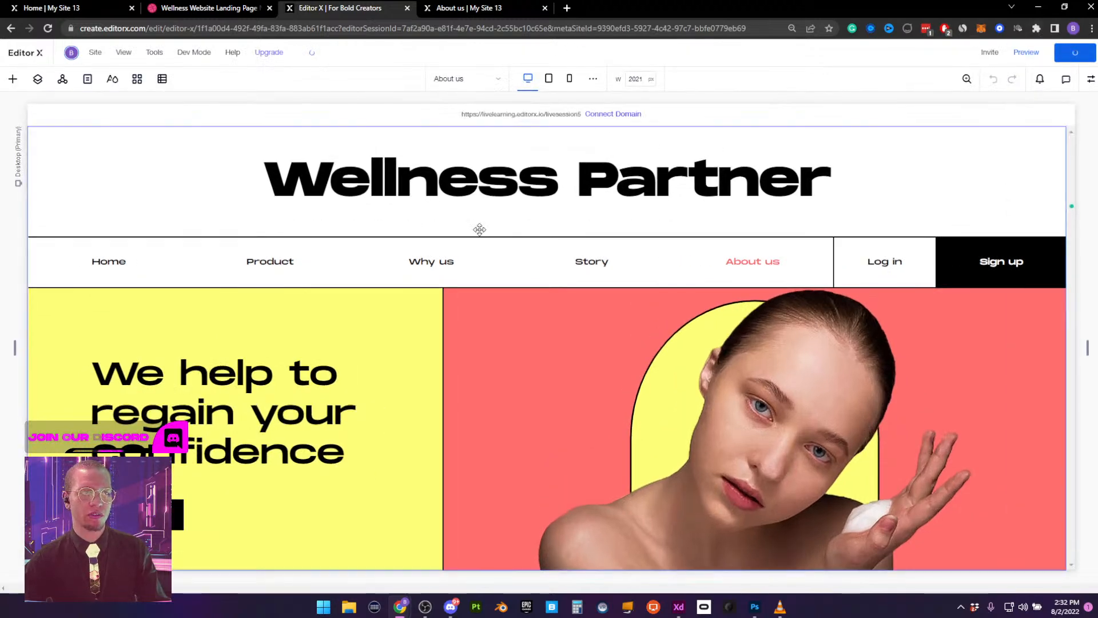
click(545, 8)
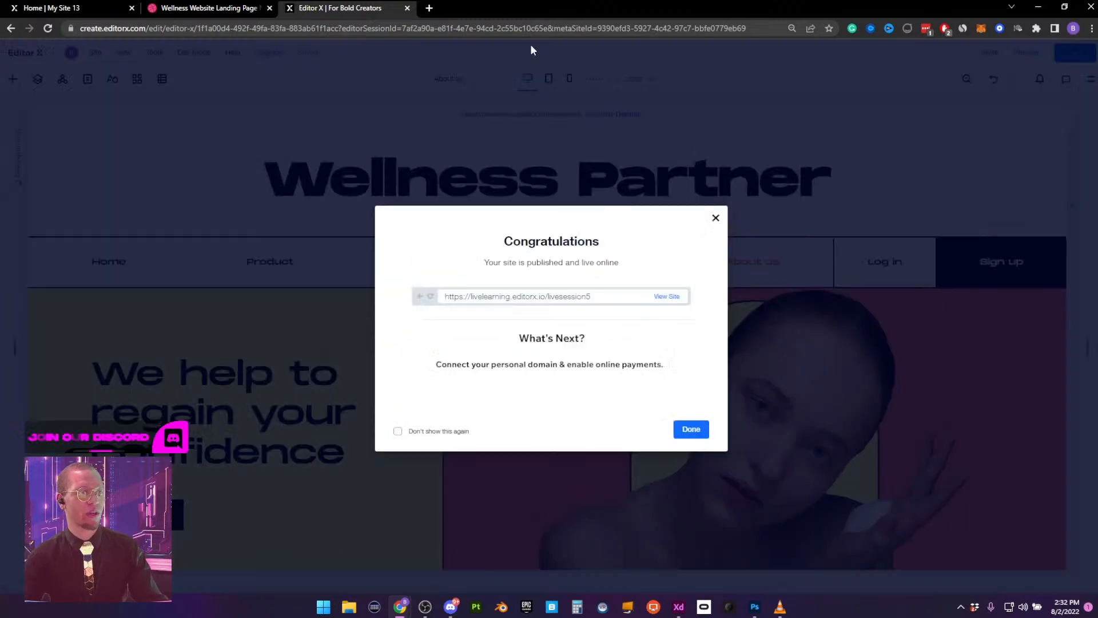
click(661, 297)
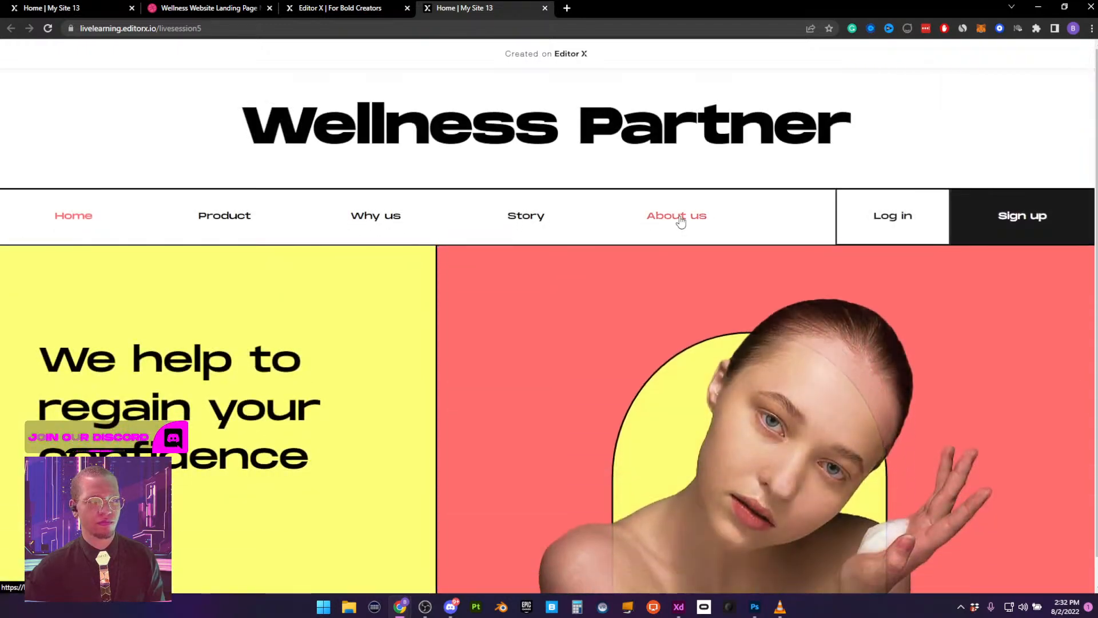
click(680, 221)
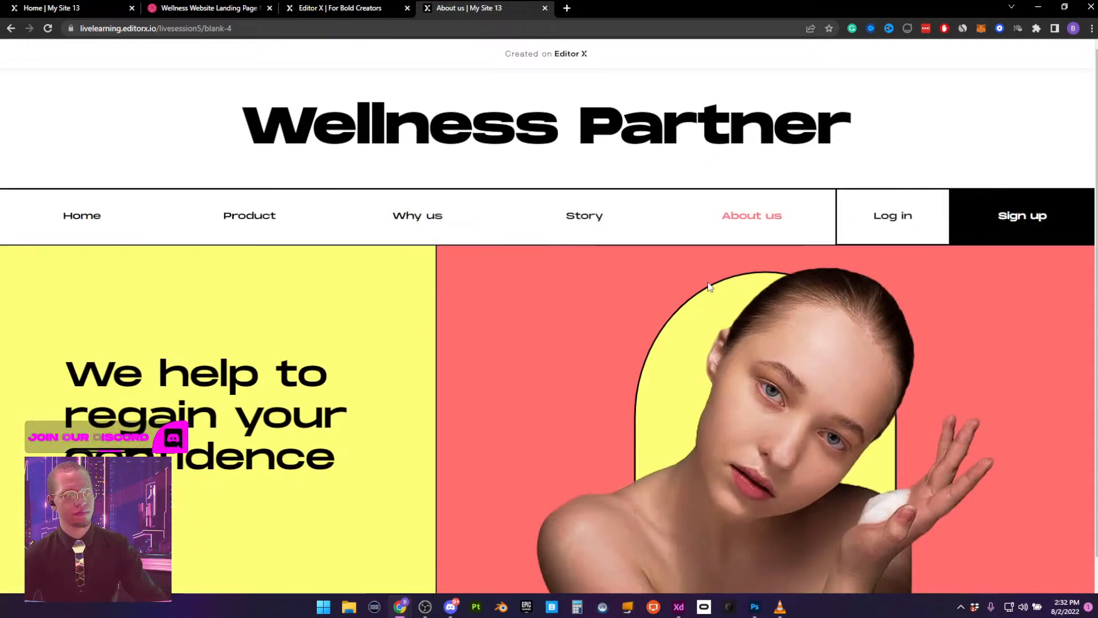
click(347, 9)
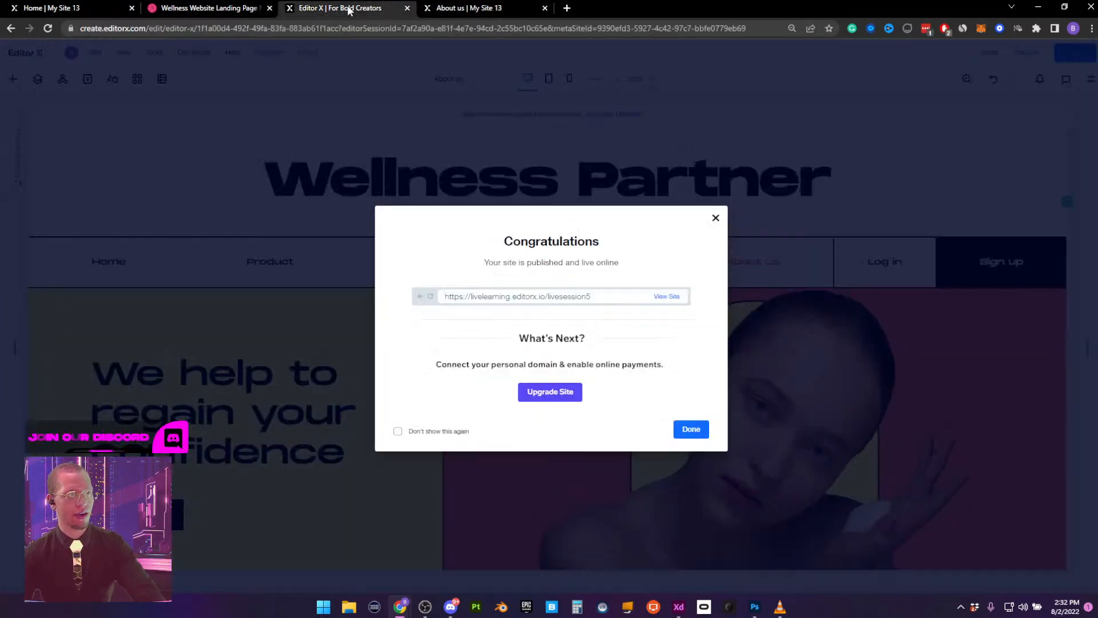
click(717, 221)
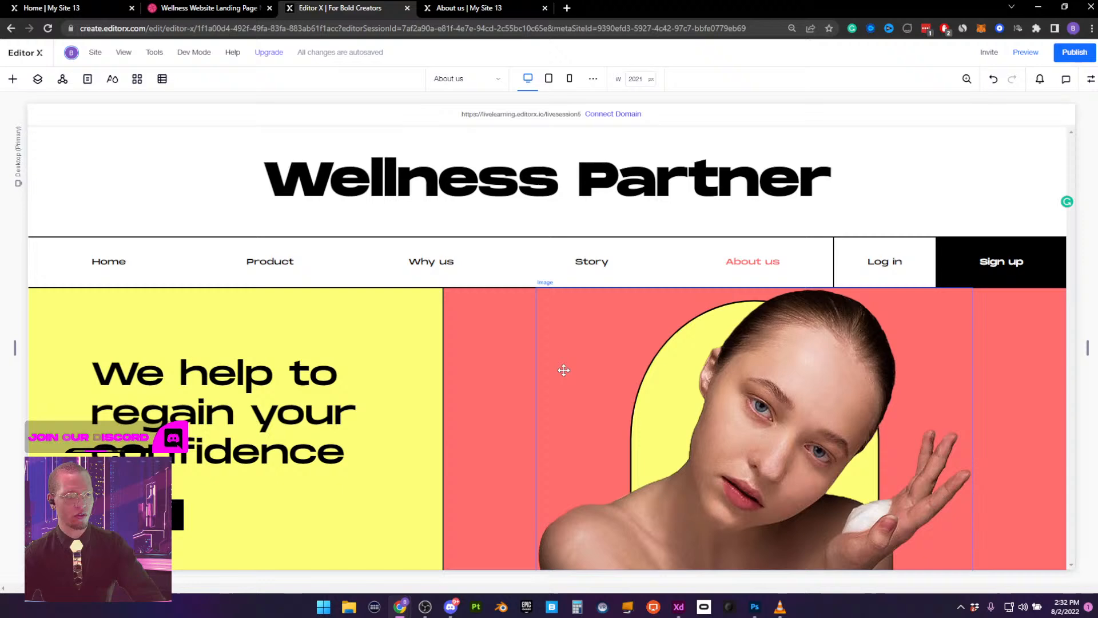
Give the red image container a Reveal entrance animation from the bottom that only plays the first time
click(491, 359)
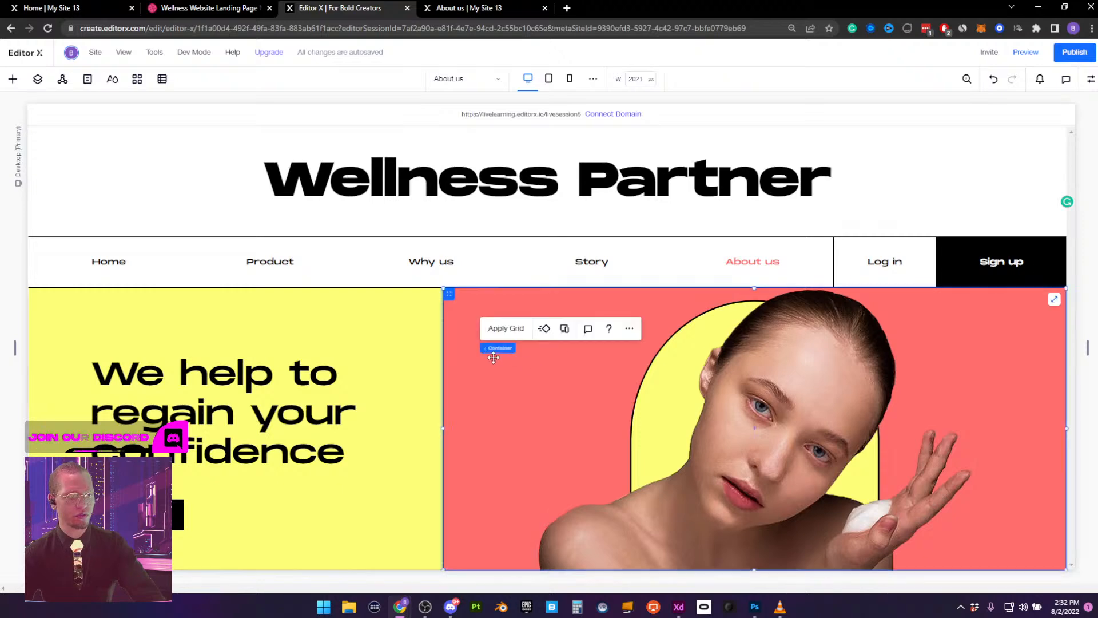
click(545, 330)
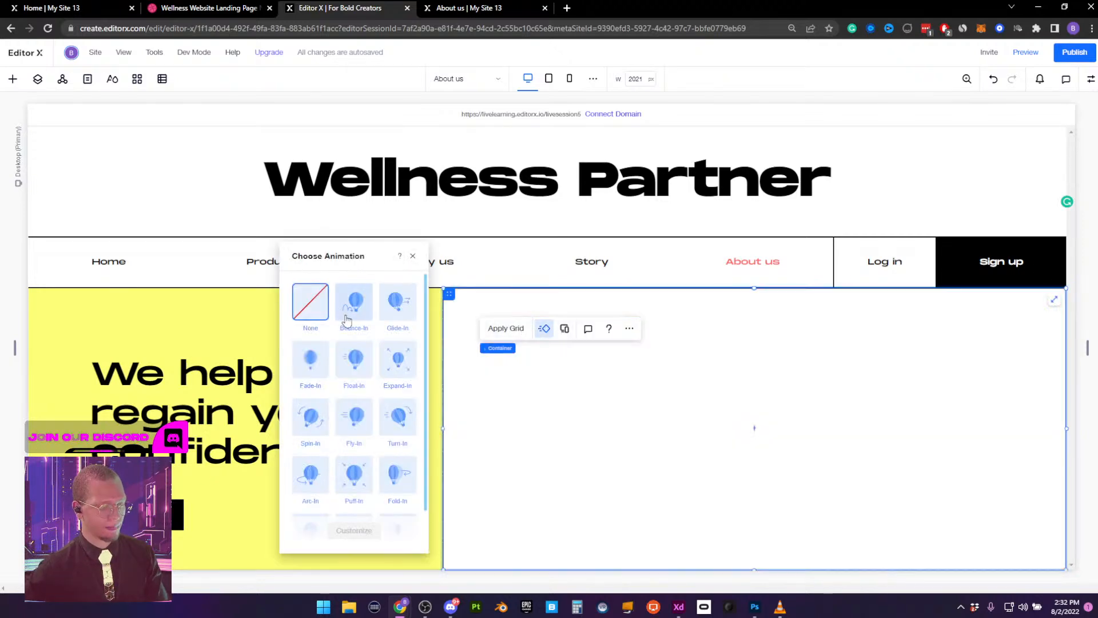
scroll(349, 400, down, 1)
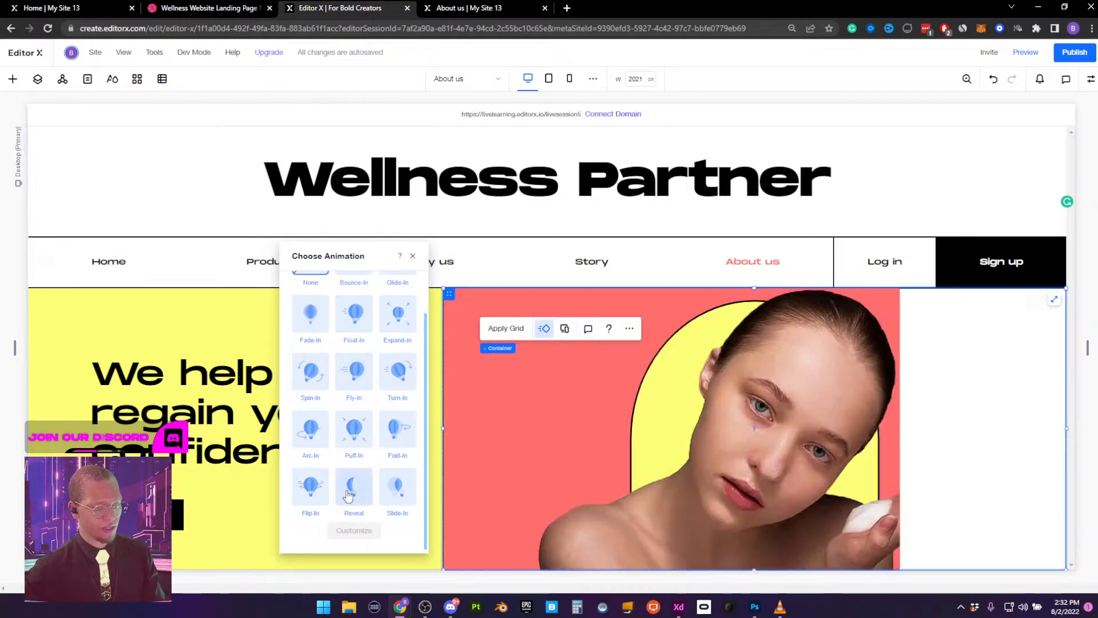
click(344, 484)
click(355, 529)
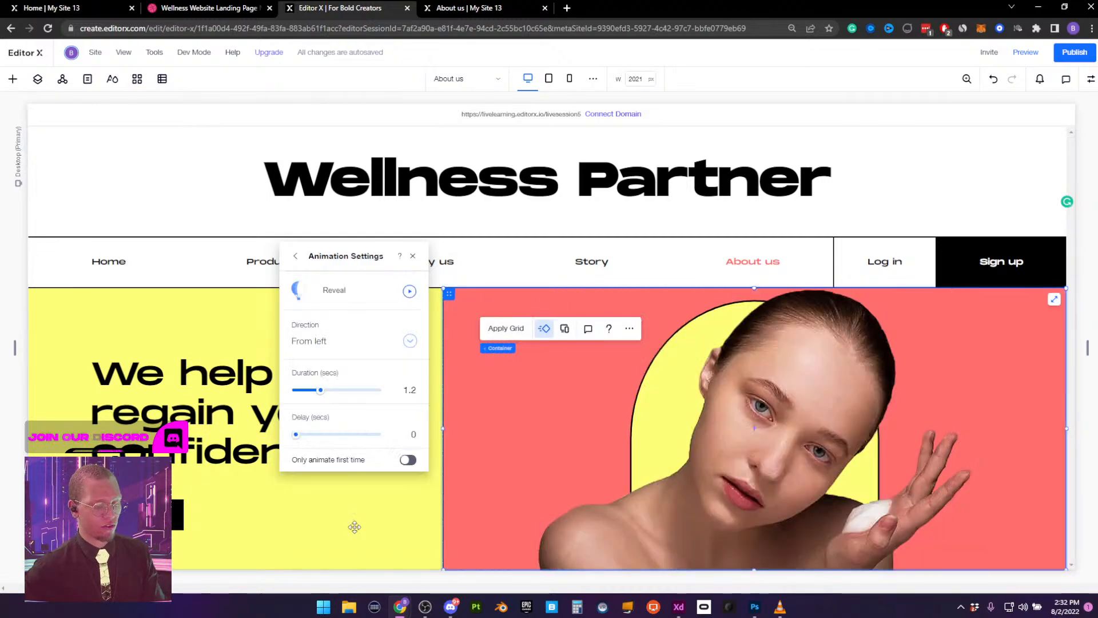
click(367, 342)
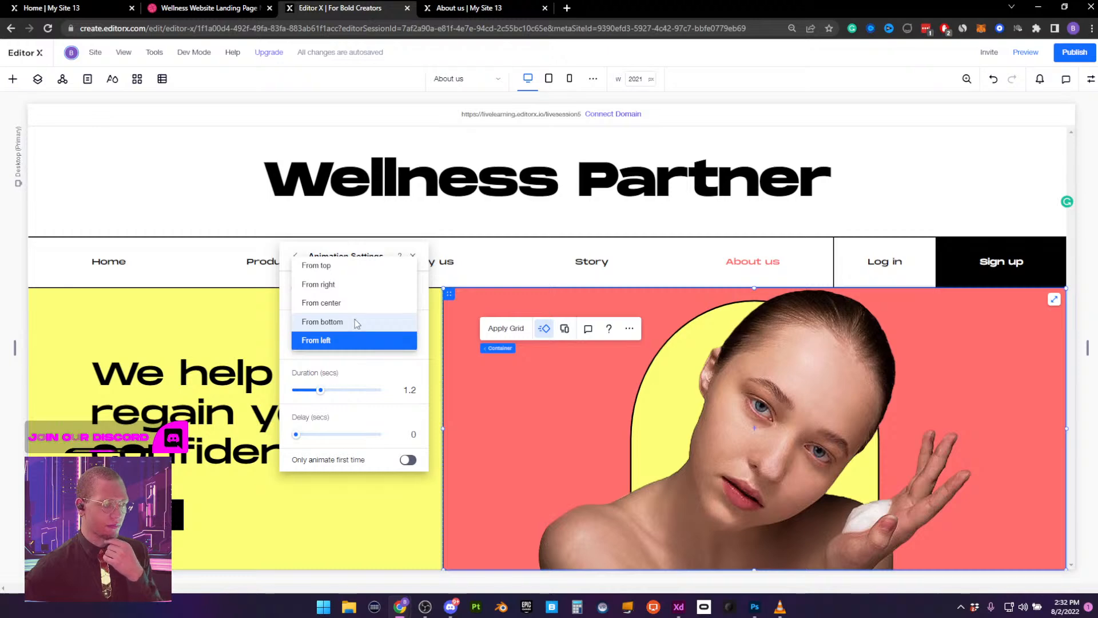
click(357, 322)
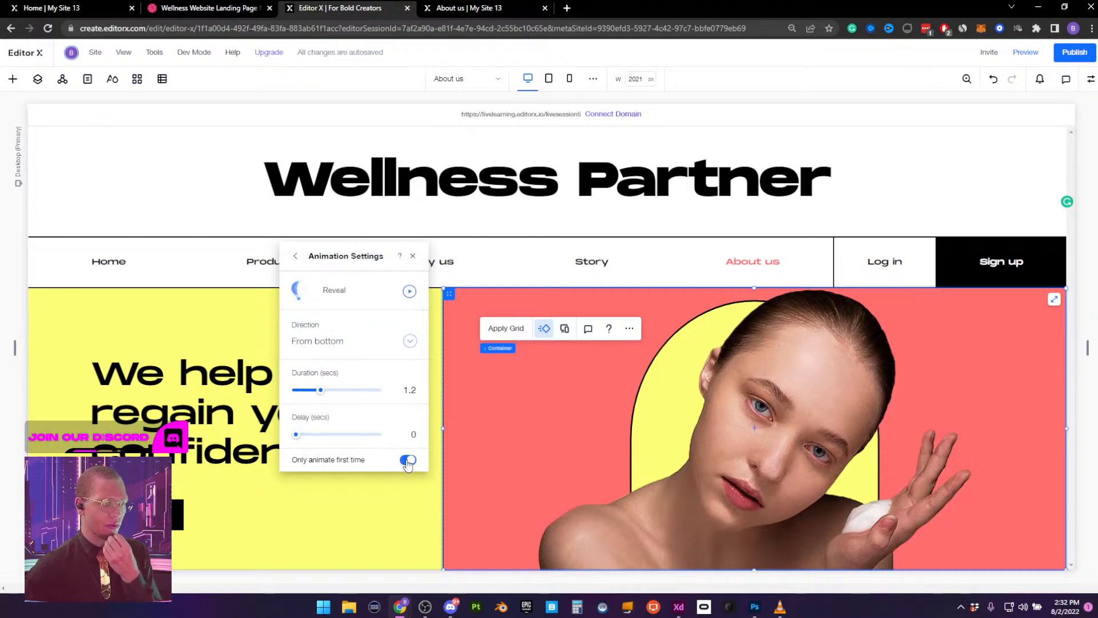
Review the Float-In animation settings of the woman's image
click(643, 397)
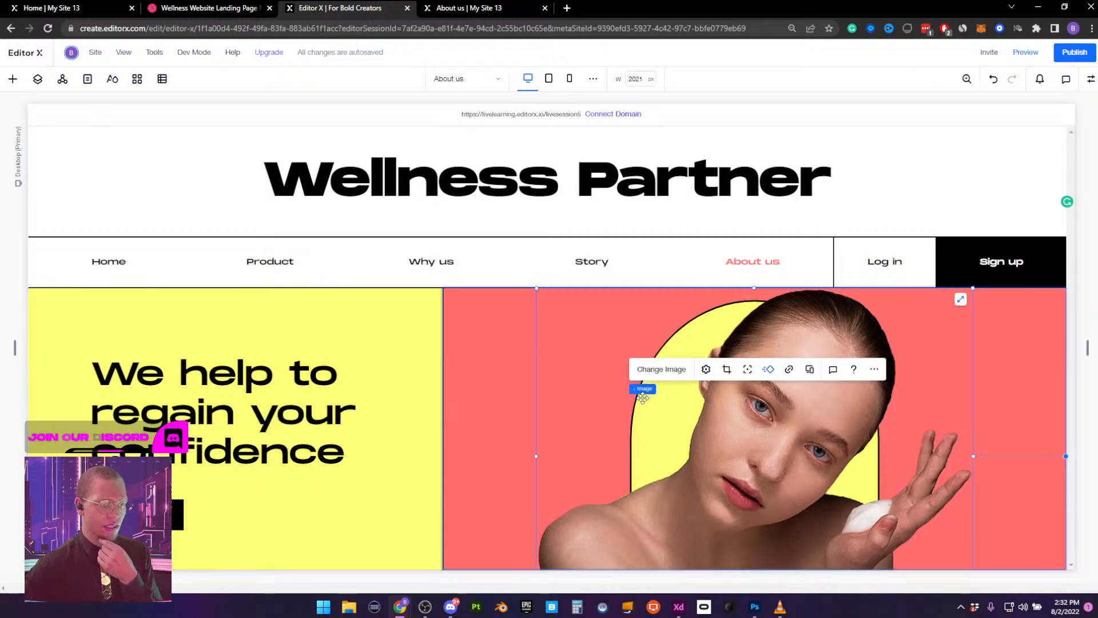
click(768, 368)
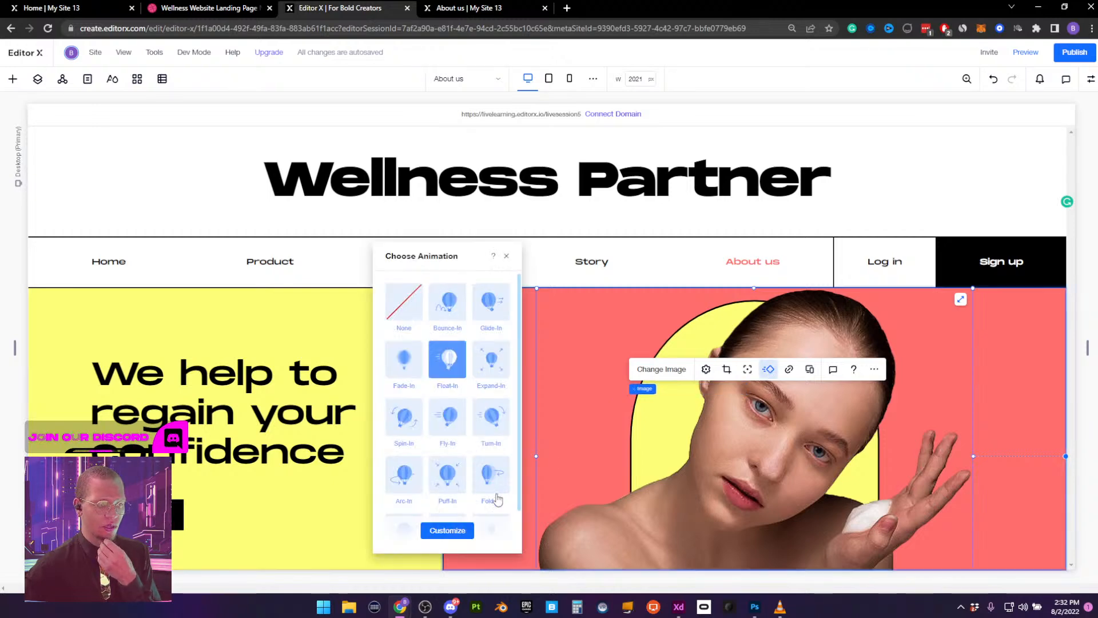
click(444, 532)
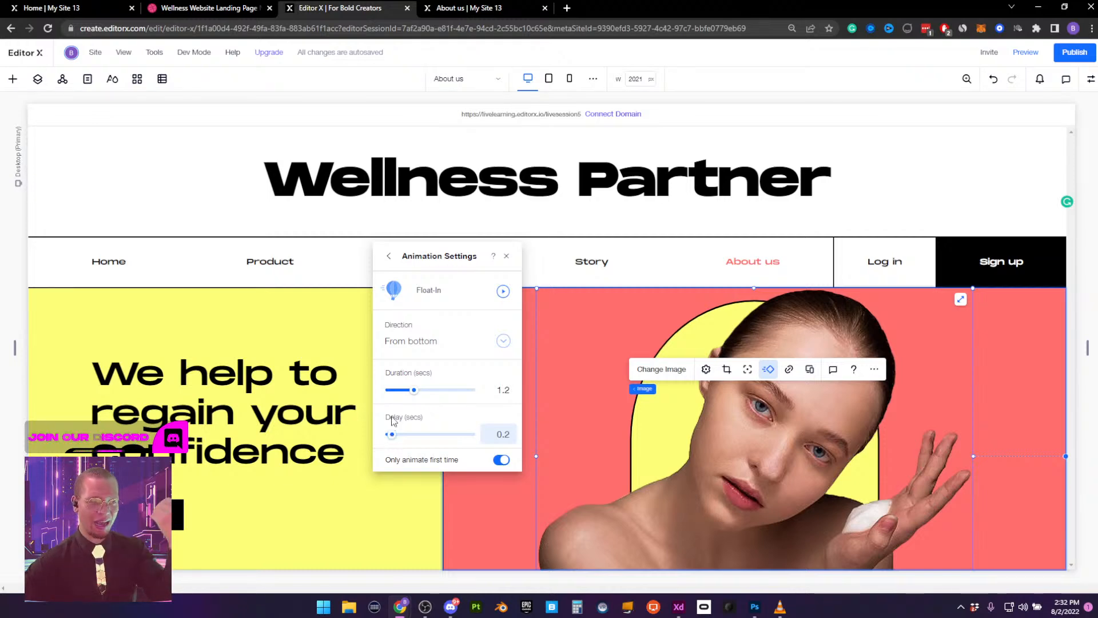
Preview the desktop page to check its loading animations, and return to editing
click(1025, 53)
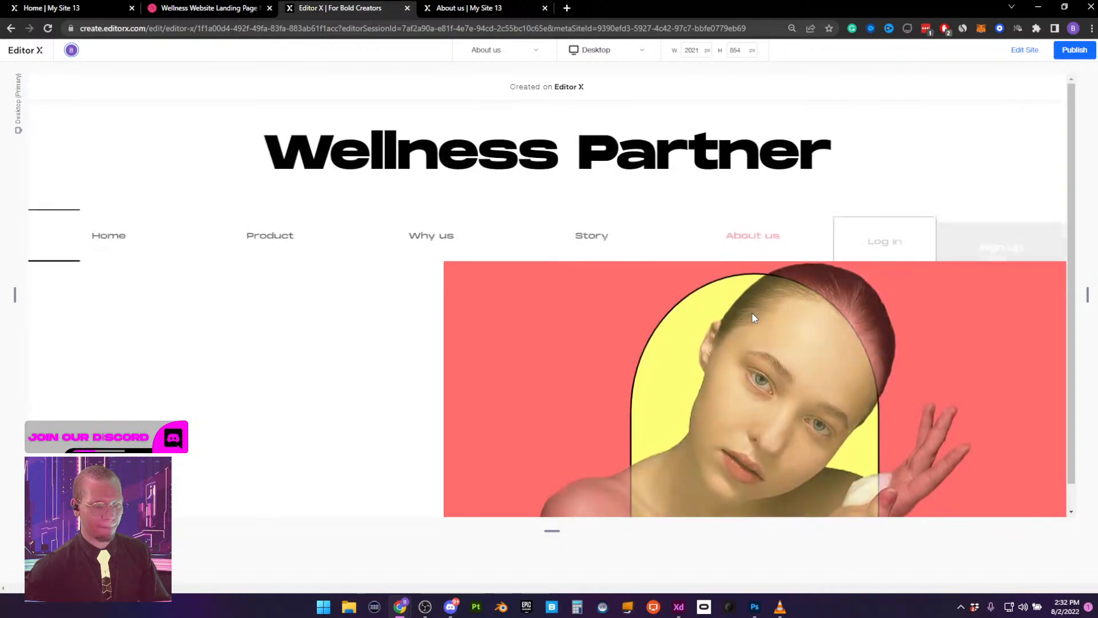
scroll(753, 318, down, 1)
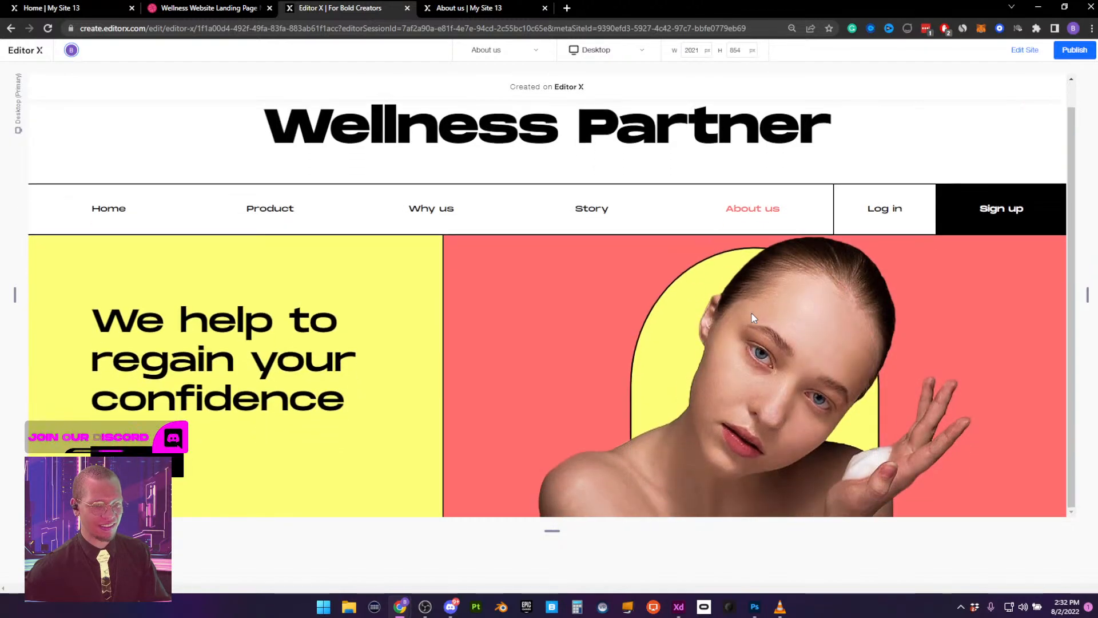
scroll(903, 122, up, 1)
click(1023, 50)
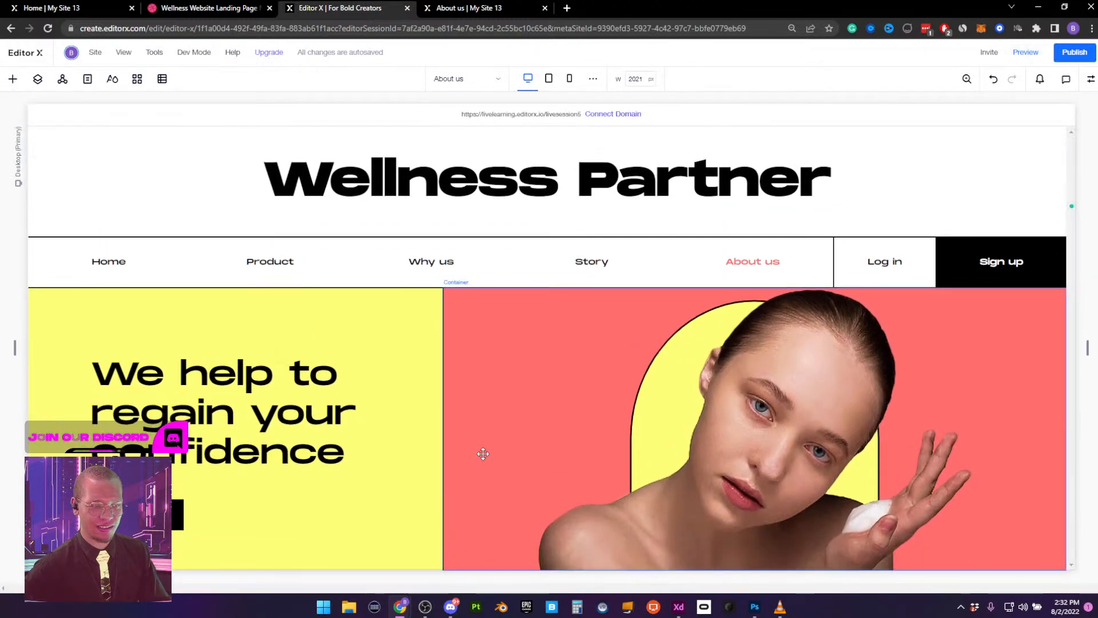
Compare the animation timing of the red image container with that of the black button under the heading
click(531, 377)
click(580, 348)
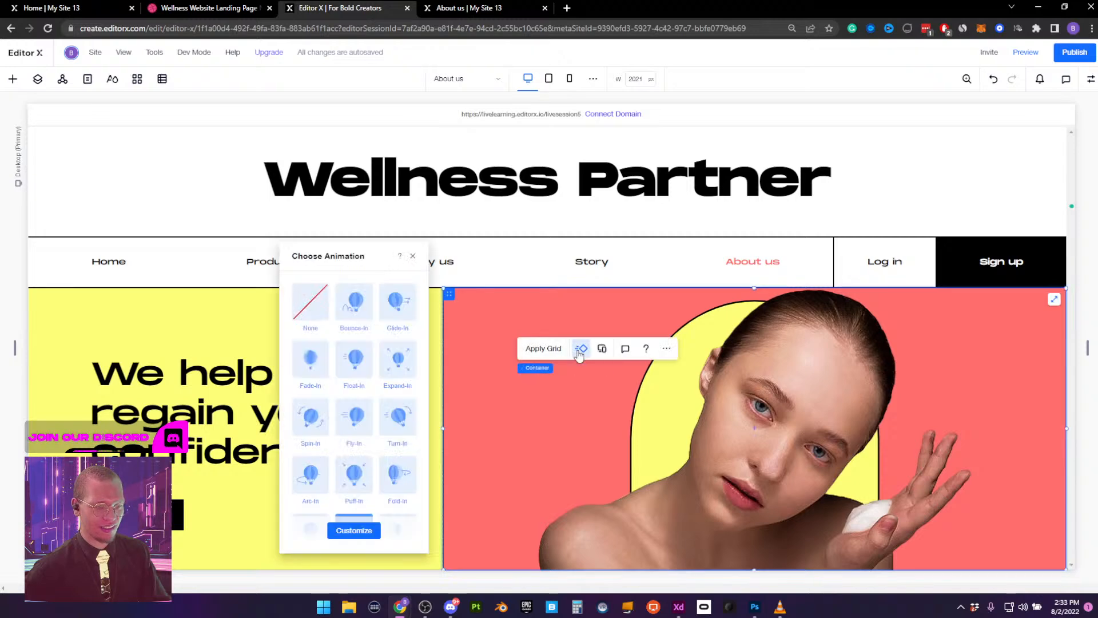
click(341, 532)
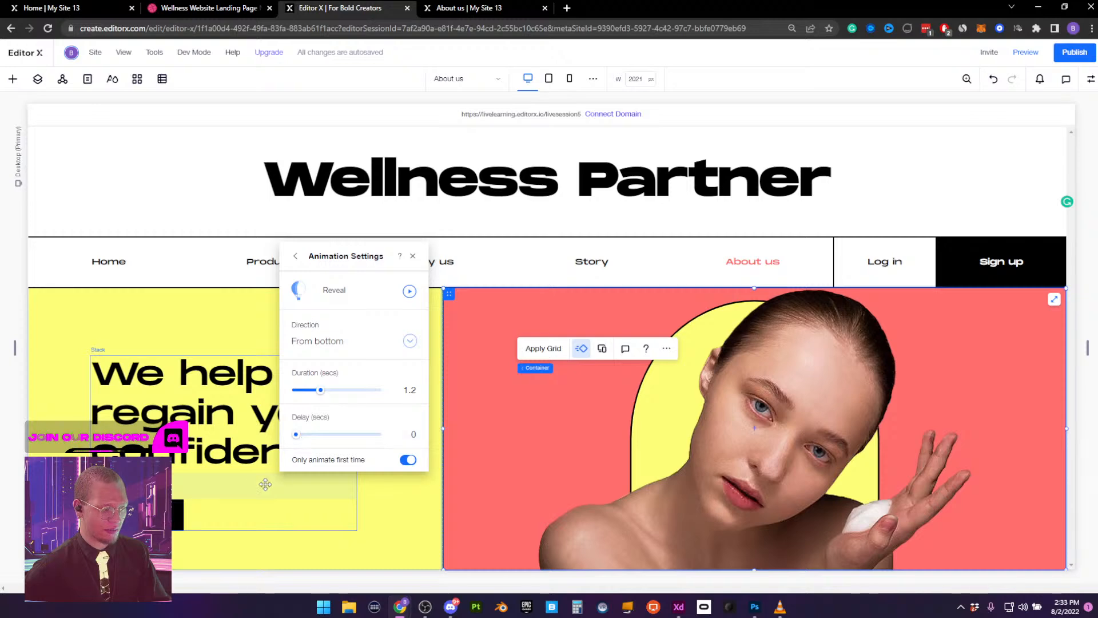
click(219, 423)
click(150, 514)
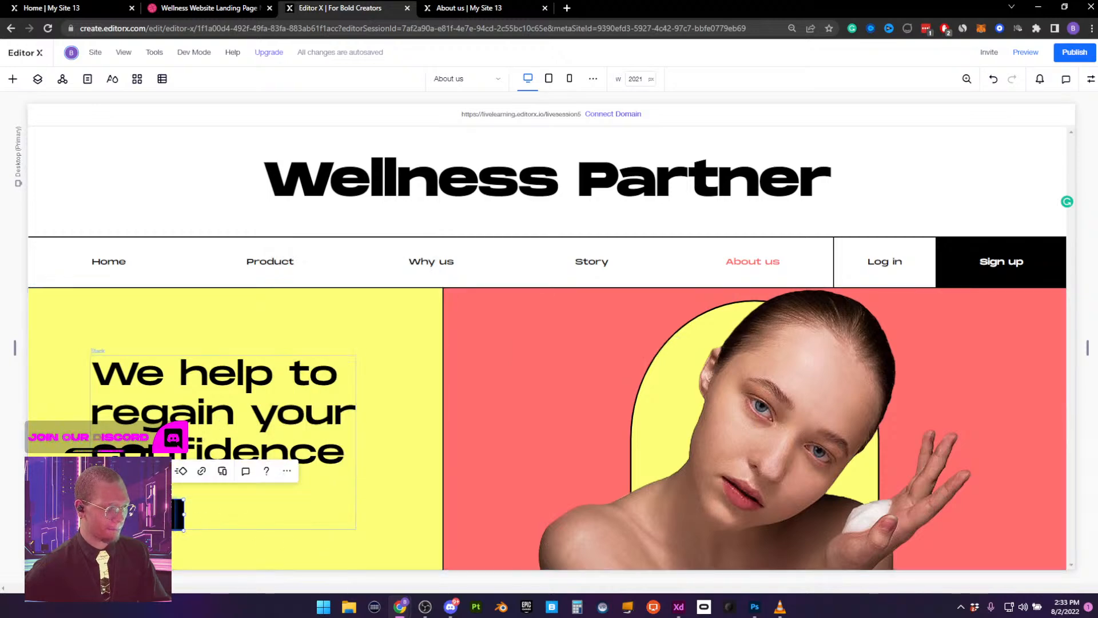
click(181, 470)
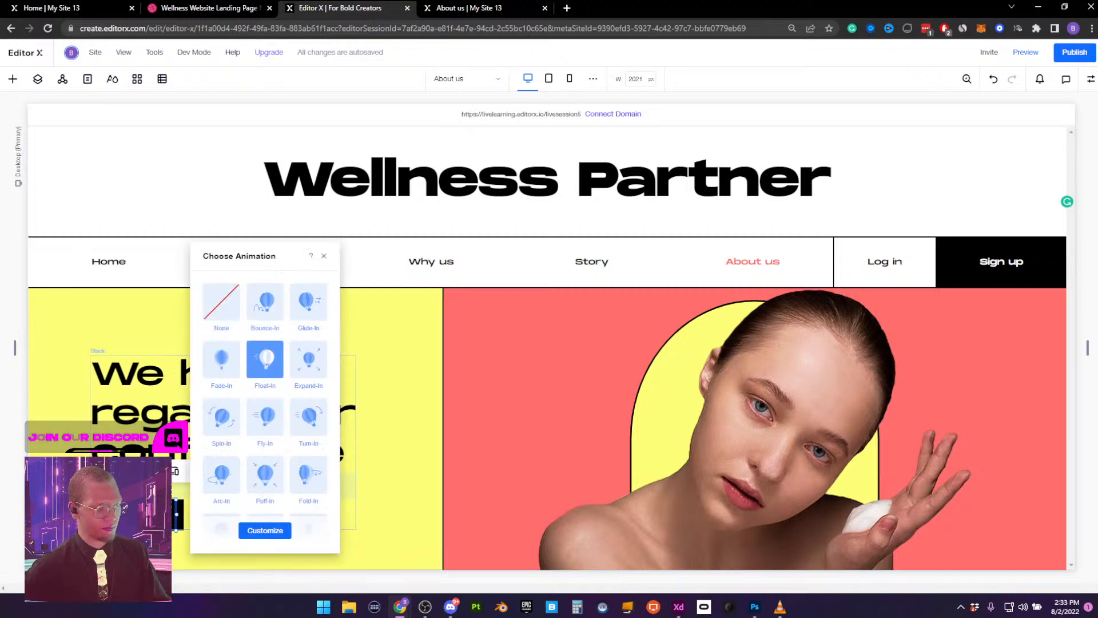
click(264, 531)
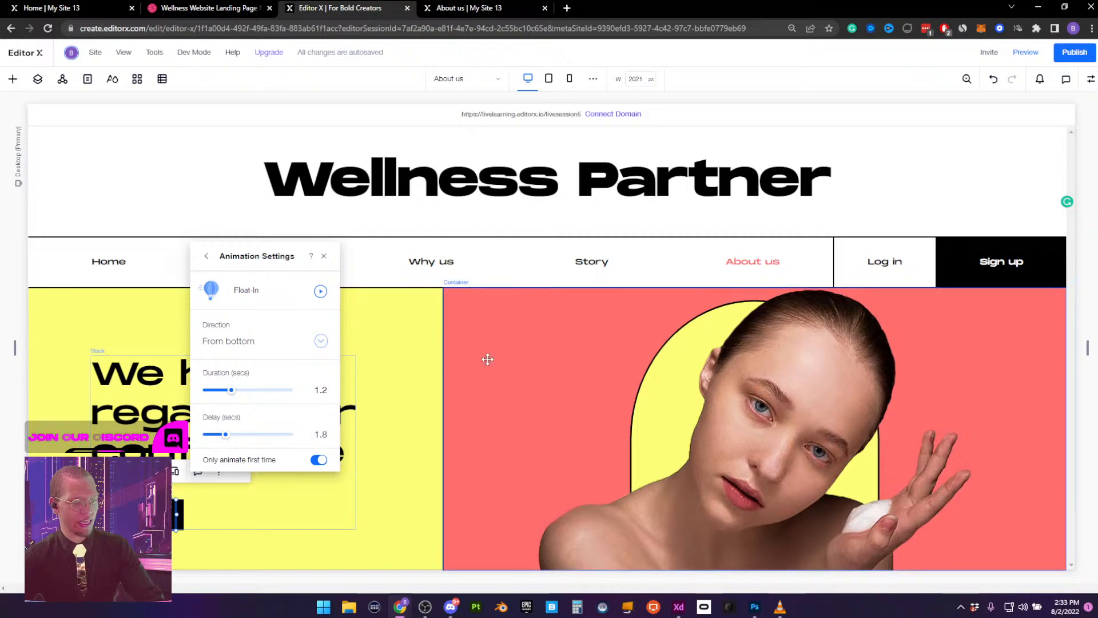
Set the delay of the red image container's Reveal animation to 2 seconds
click(522, 301)
click(539, 331)
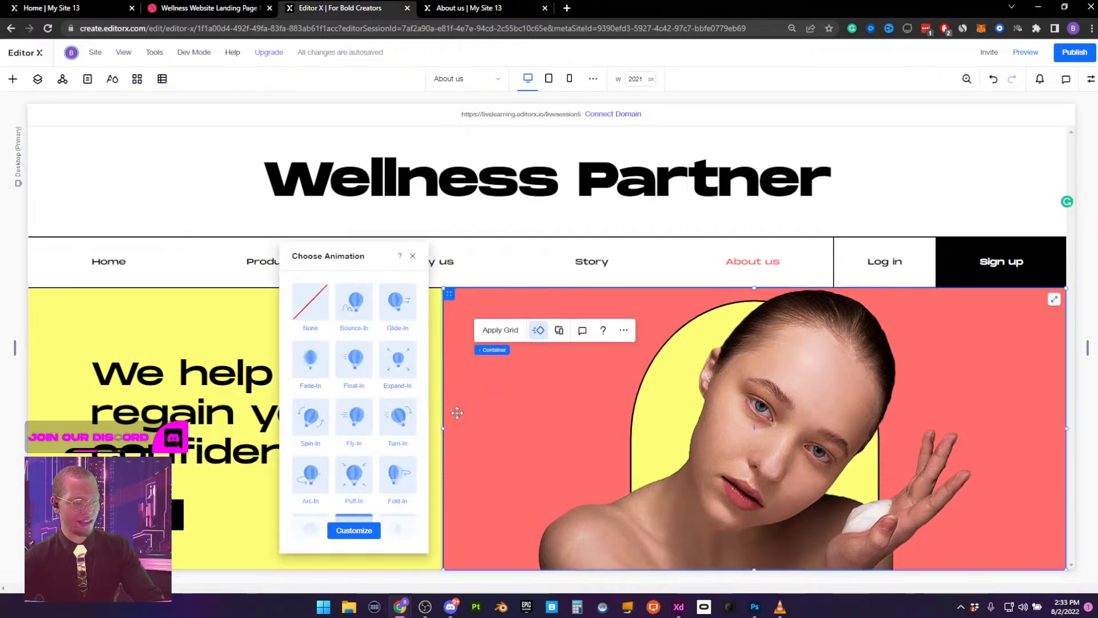
click(354, 526)
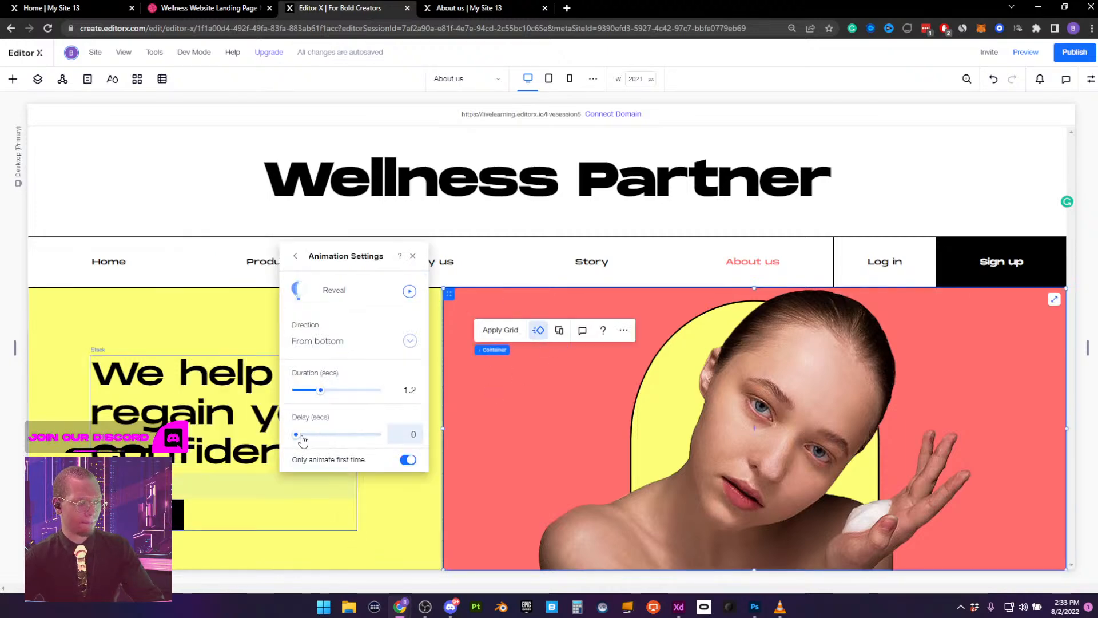
drag(296, 434, 319, 439)
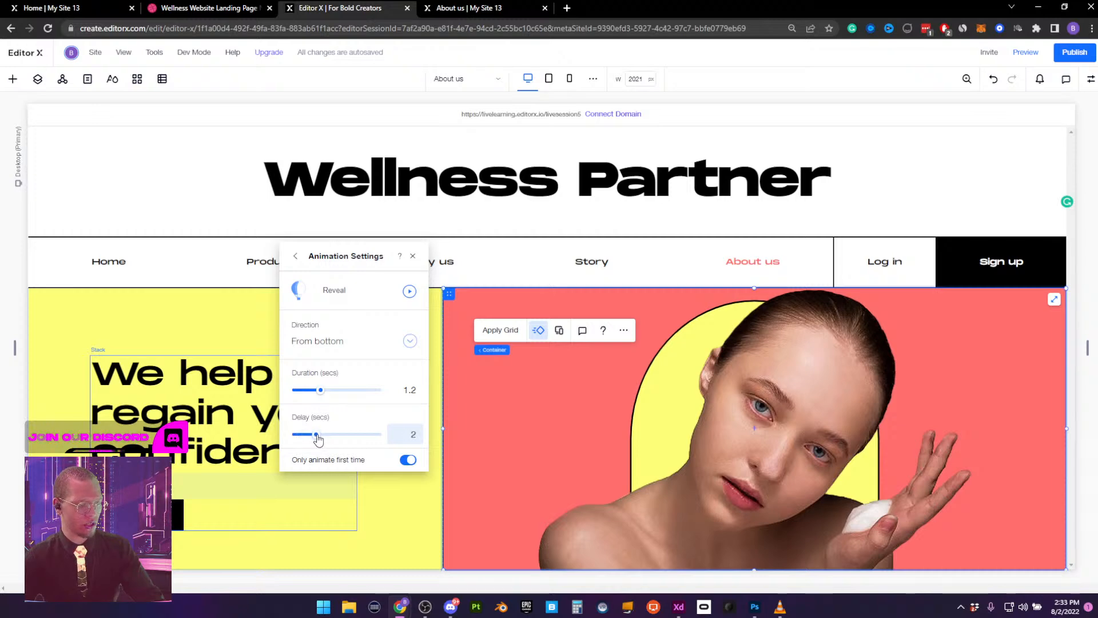
Set the Float-In delay of the yellow arch shape behind the woman to 2.2 seconds
click(653, 398)
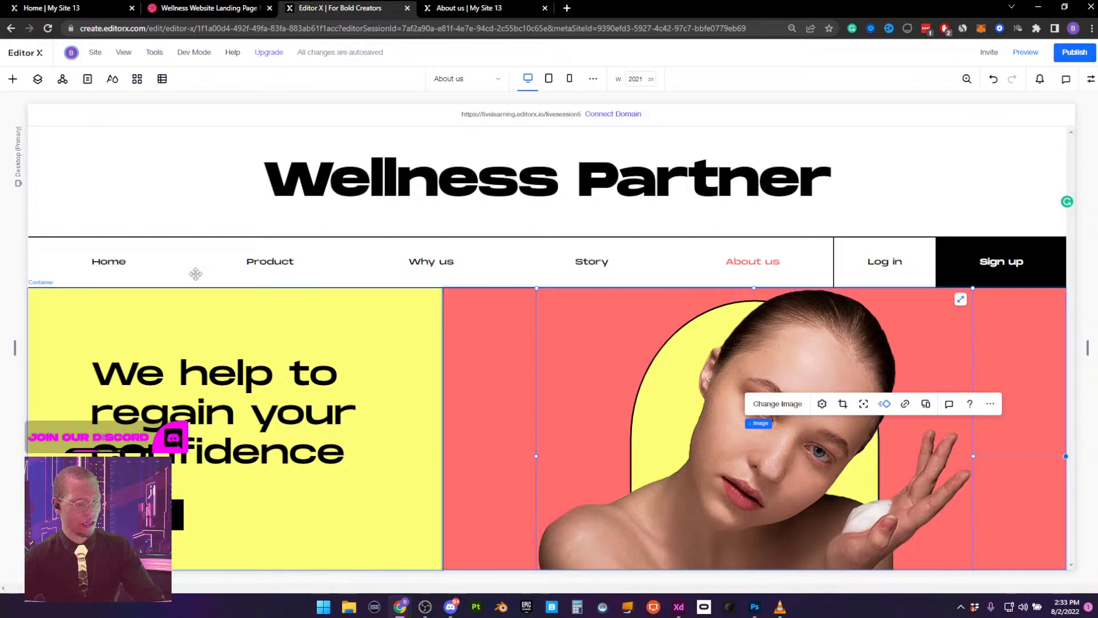
click(38, 79)
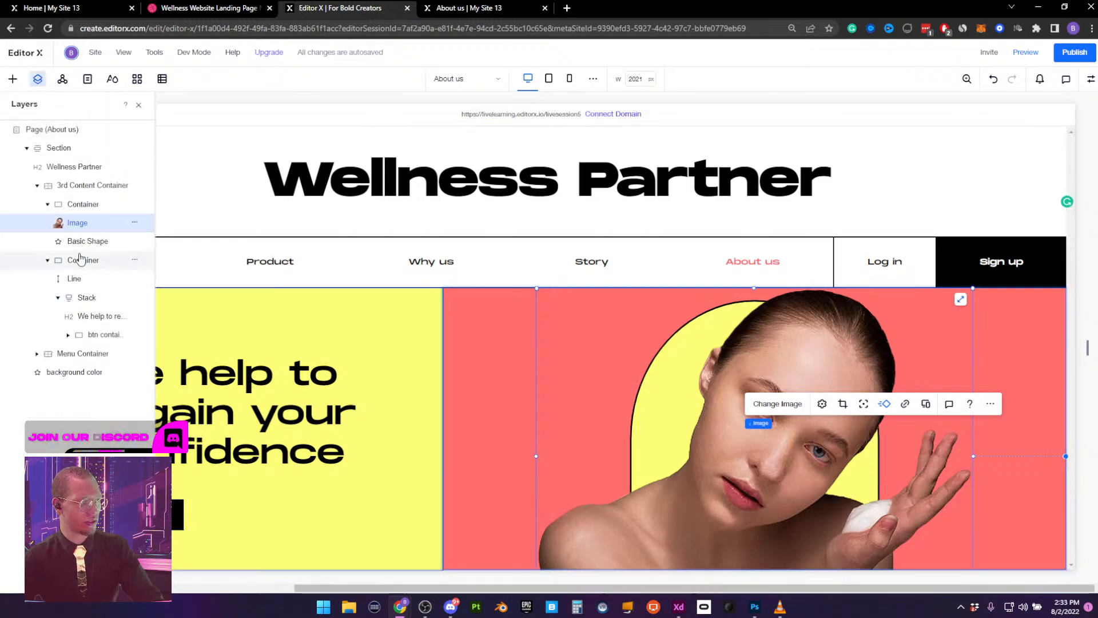
click(81, 243)
click(864, 404)
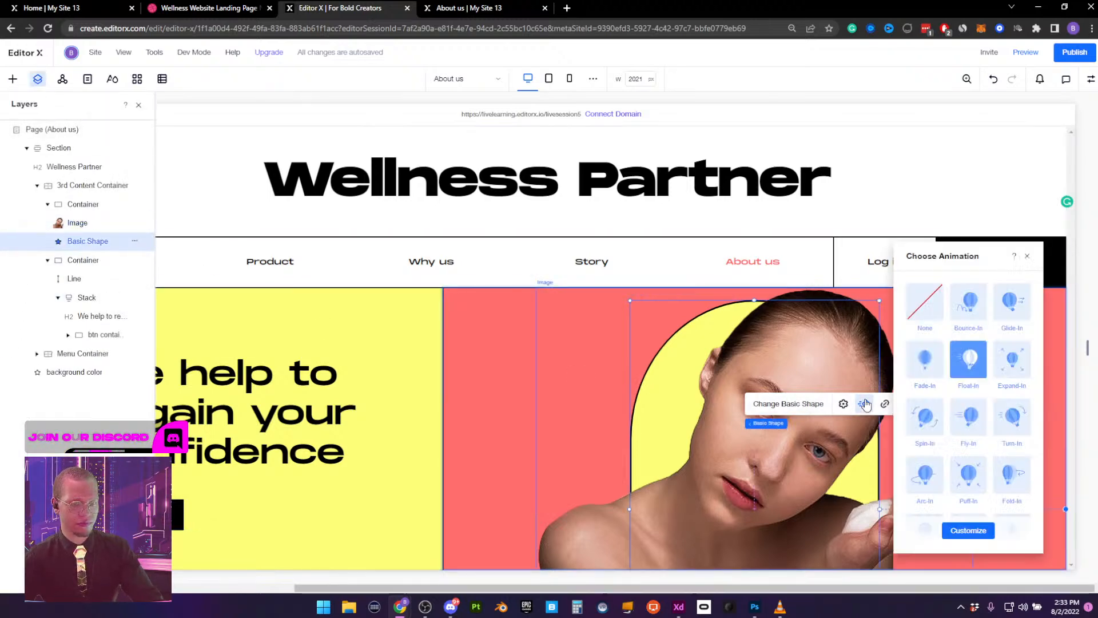
click(972, 530)
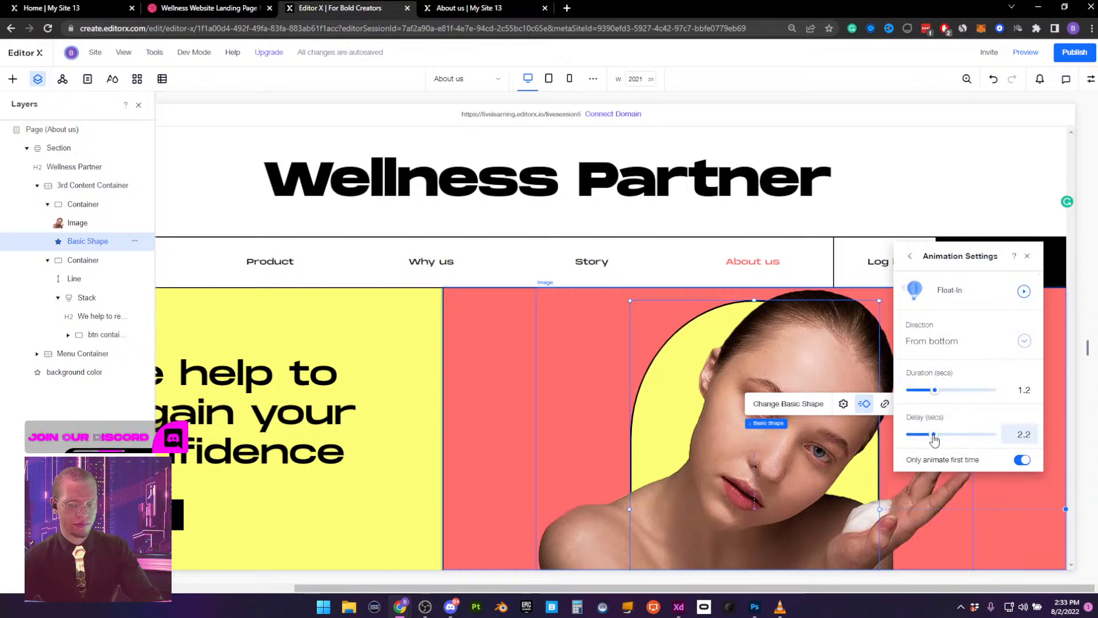
Set the Float-In delay of the woman's image to 2.4 seconds and close the animation settings and layers list
click(75, 223)
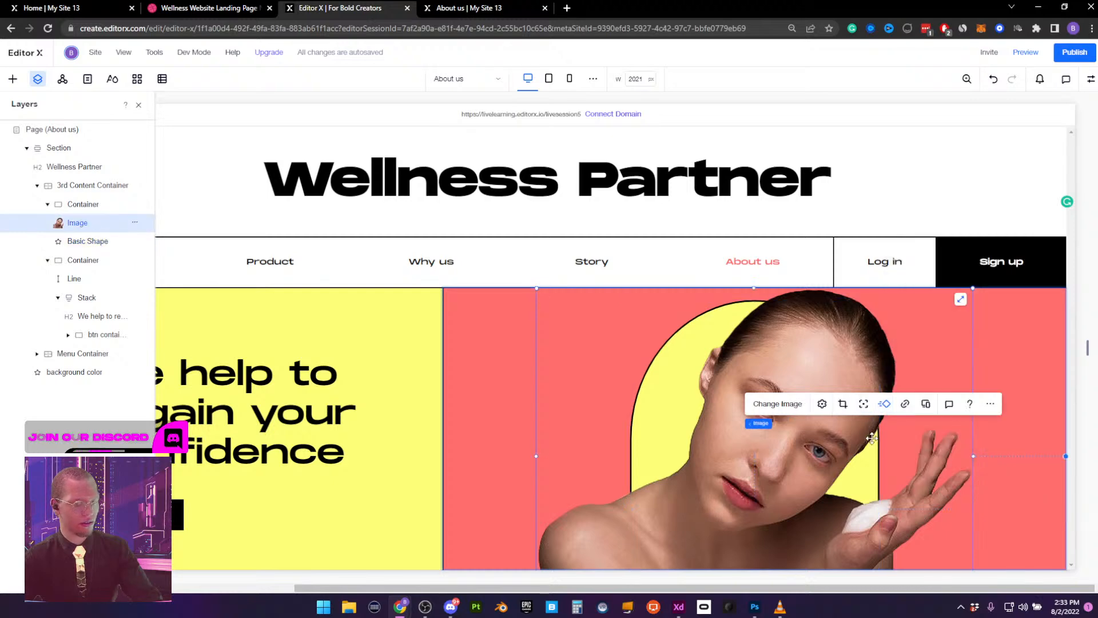
click(885, 404)
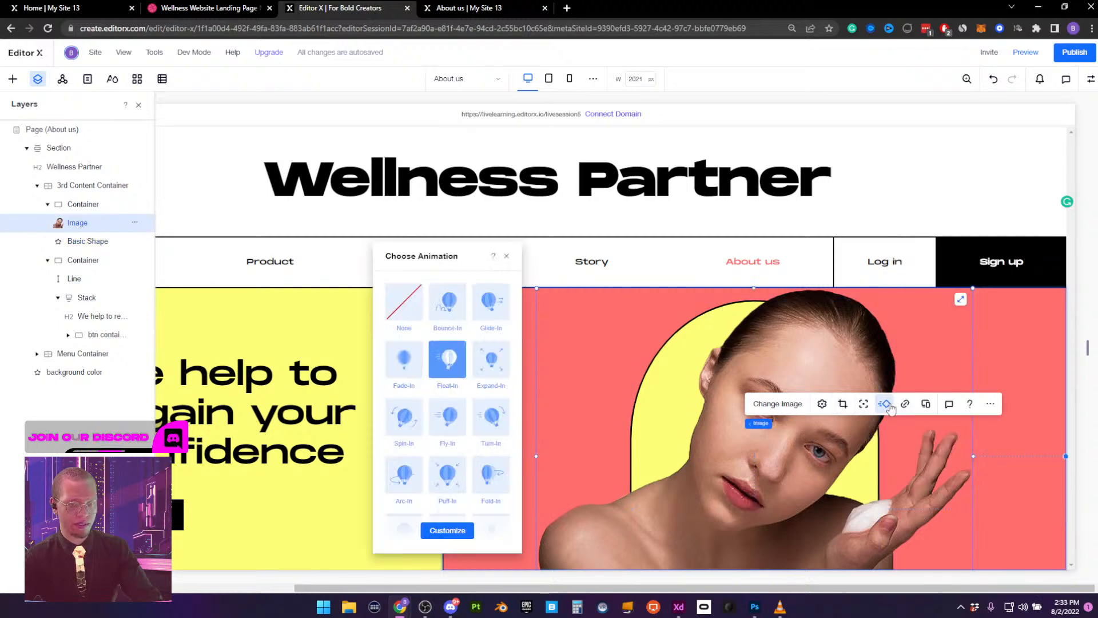
click(446, 525)
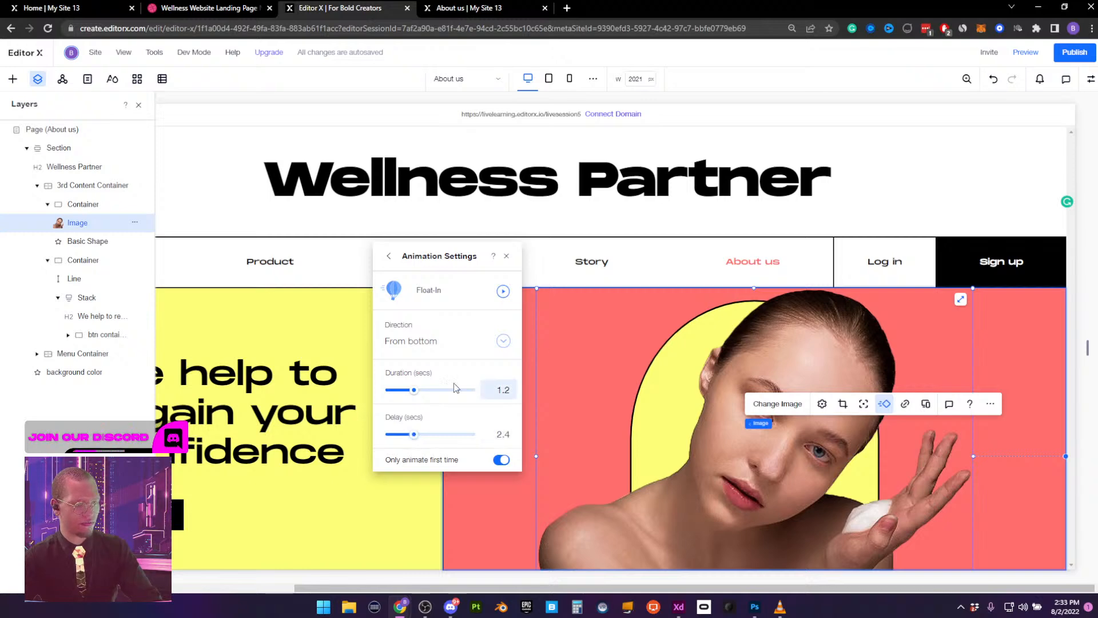
click(506, 256)
click(138, 107)
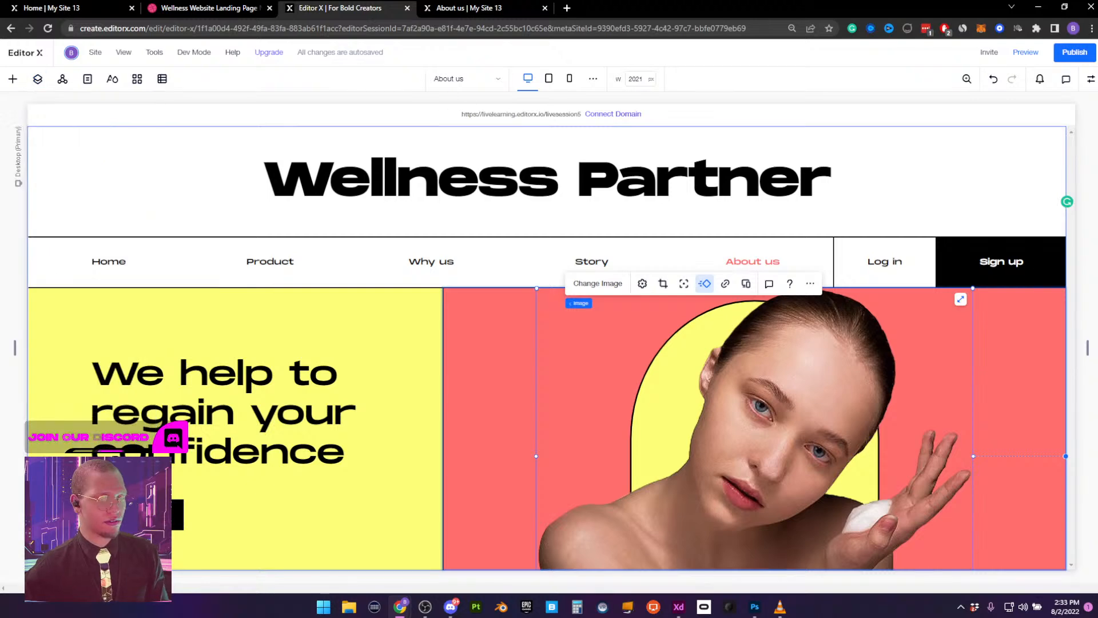
Publish the site, open the live version in place of the old live tab, and go to its About us page
click(1074, 53)
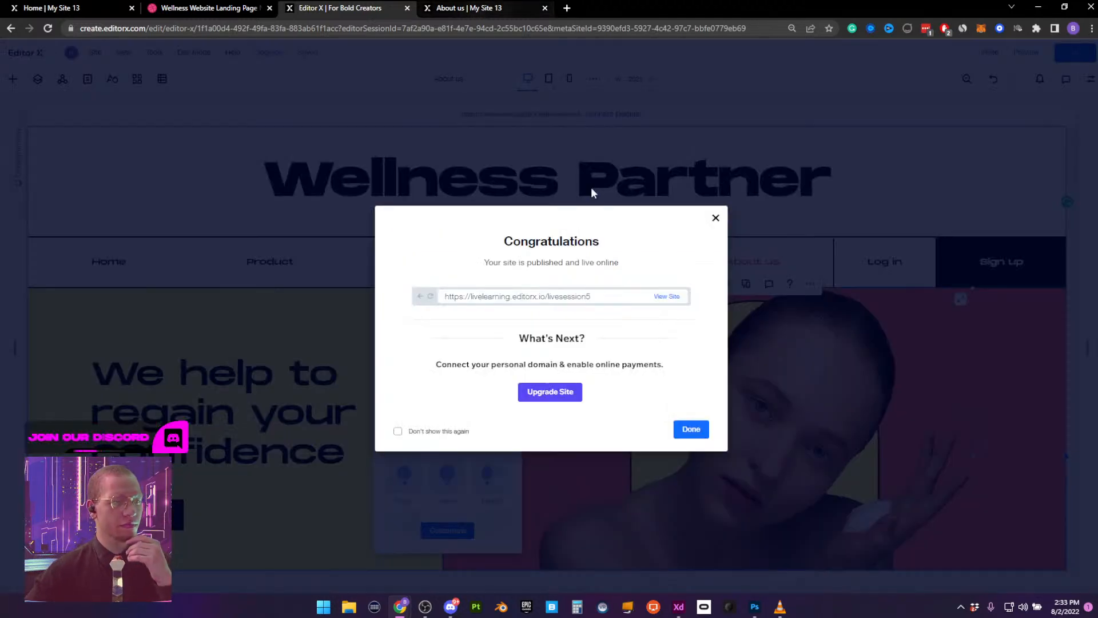
click(674, 297)
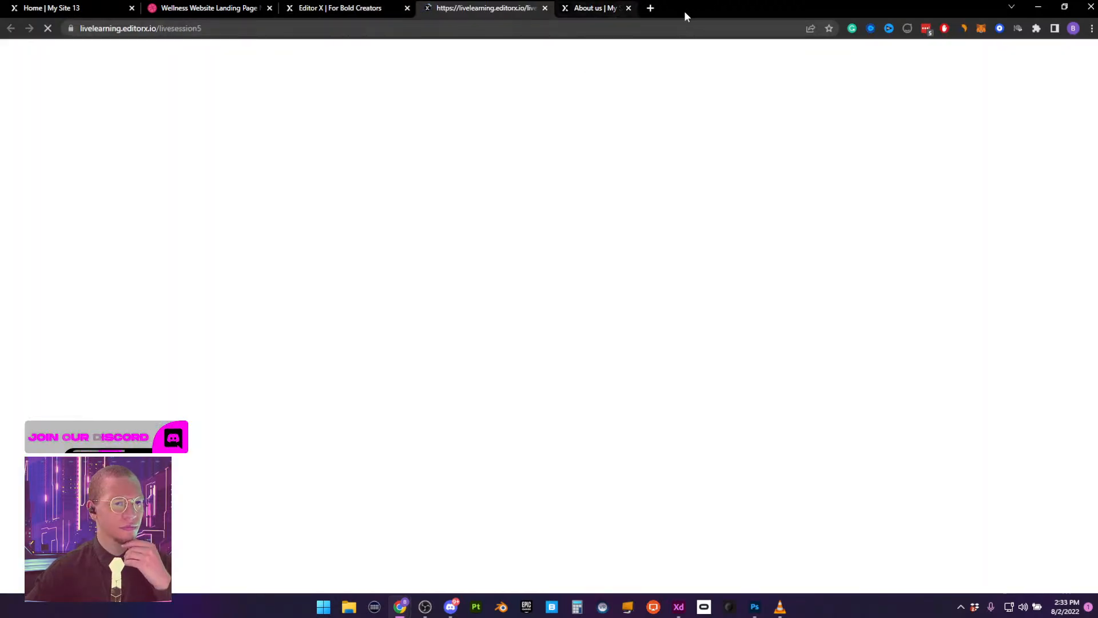
click(628, 8)
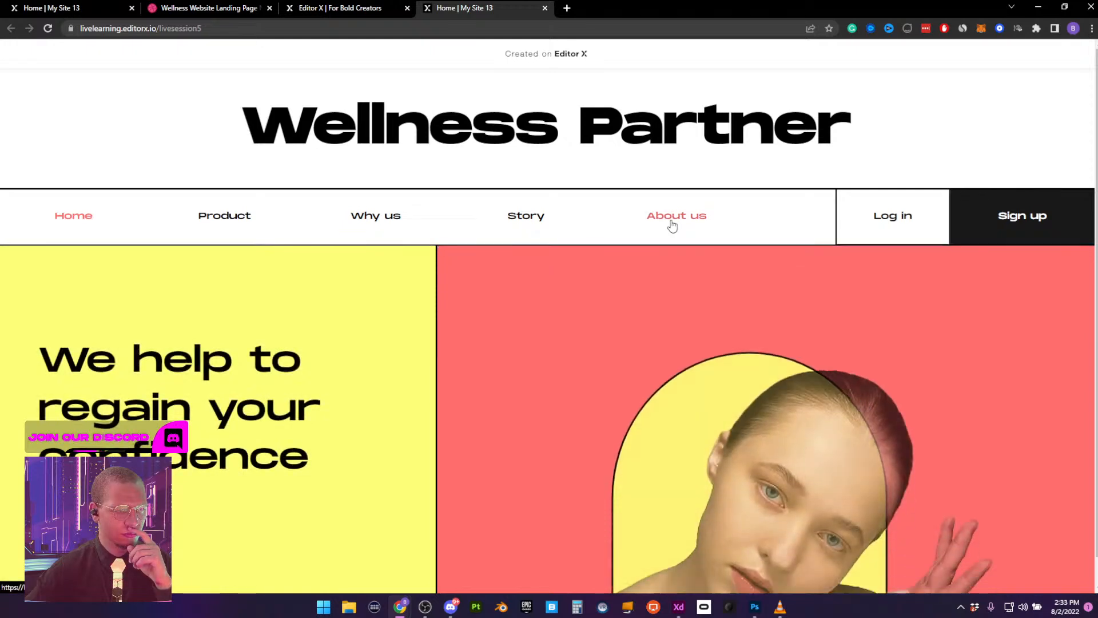
click(672, 225)
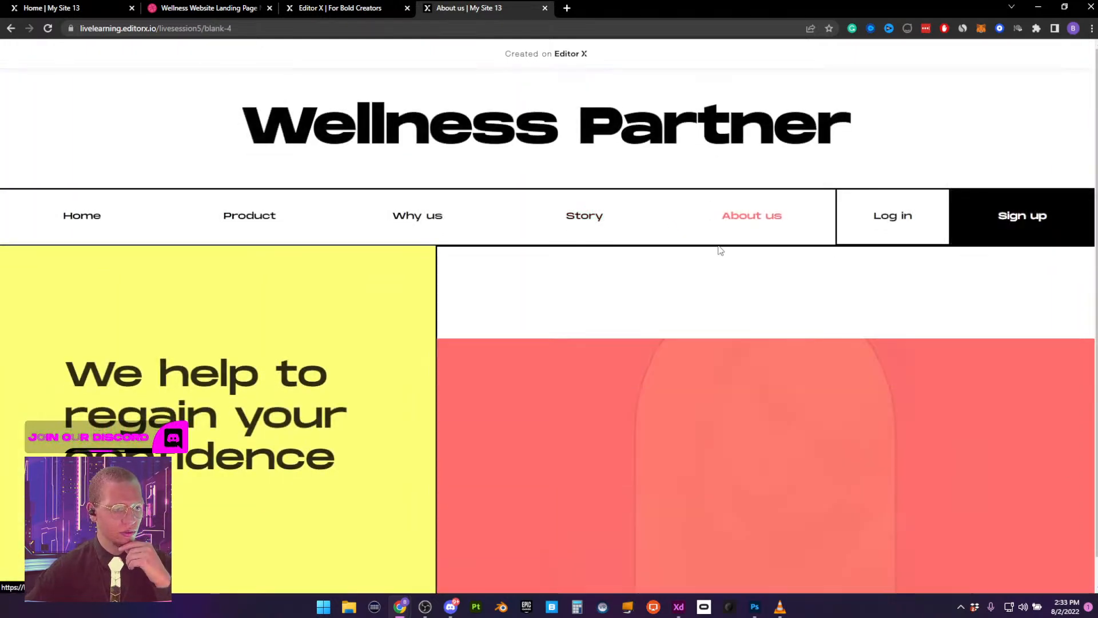
Check the live About us page in a narrow mobile-width browser window, and restore the window to full size
click(1064, 8)
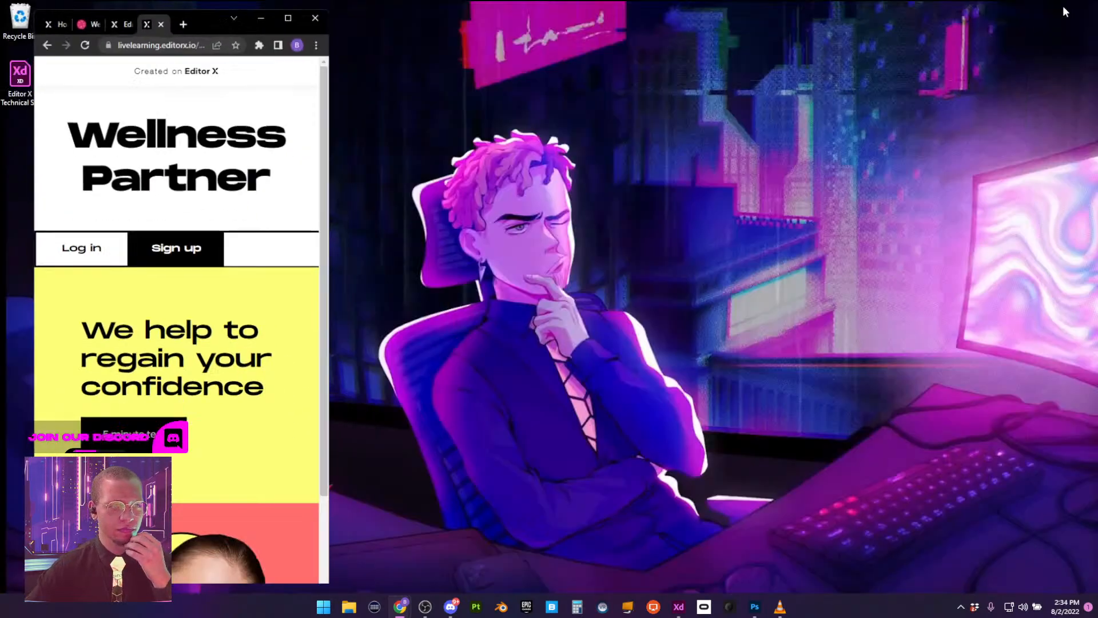
scroll(234, 171, down, 2)
scroll(233, 170, up, 2)
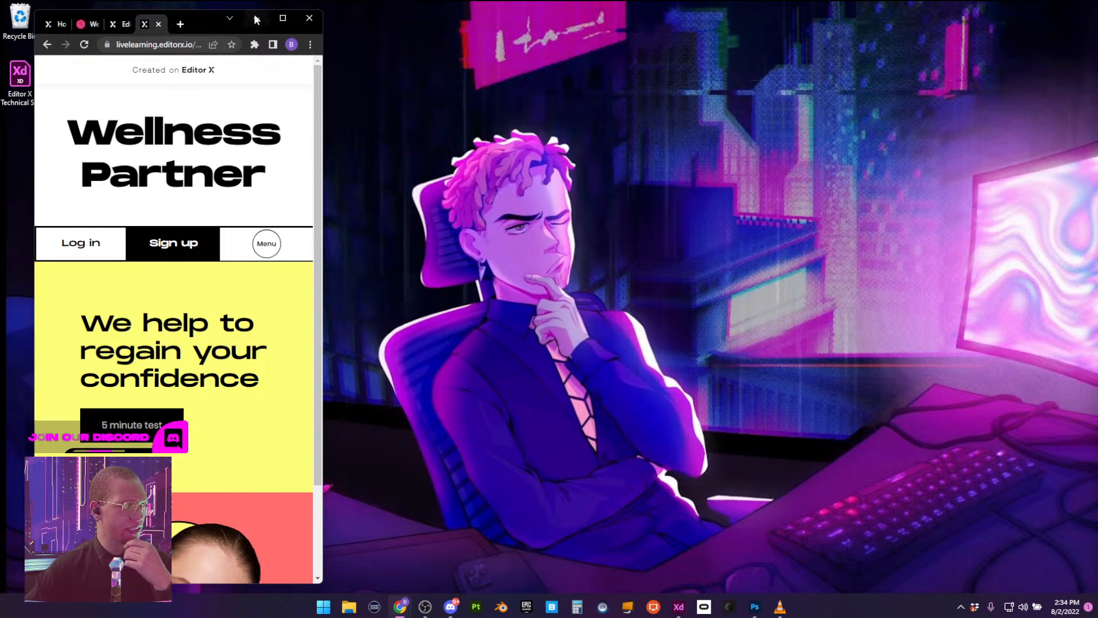
click(284, 18)
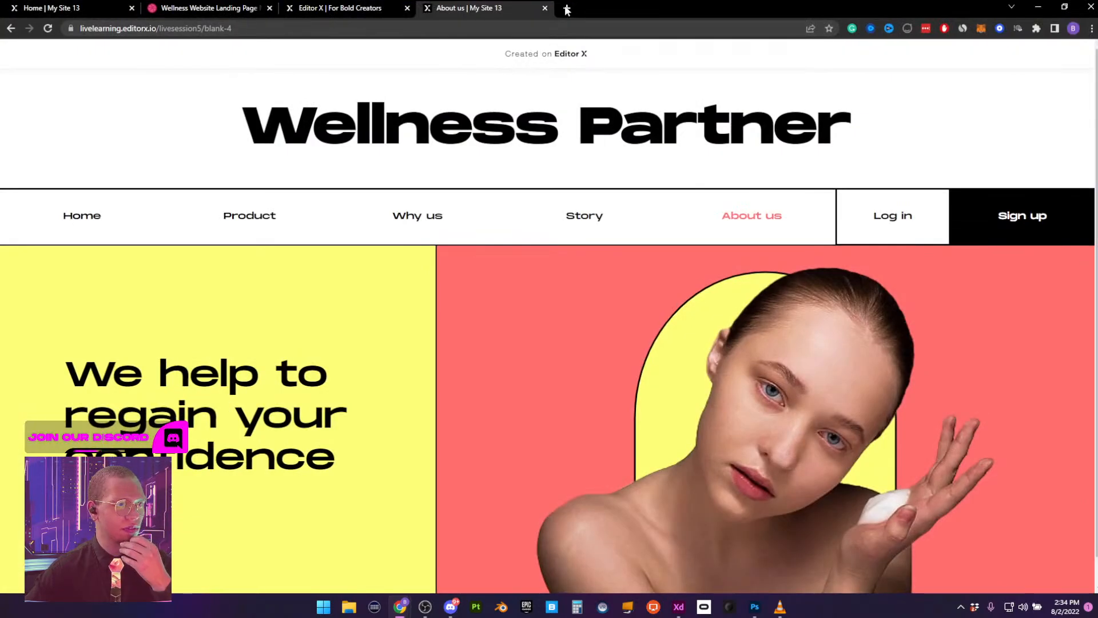
Return to the editor and review the hamburger menu's Float-In animation settings at the tablet and mobile breakpoints
click(343, 7)
click(715, 219)
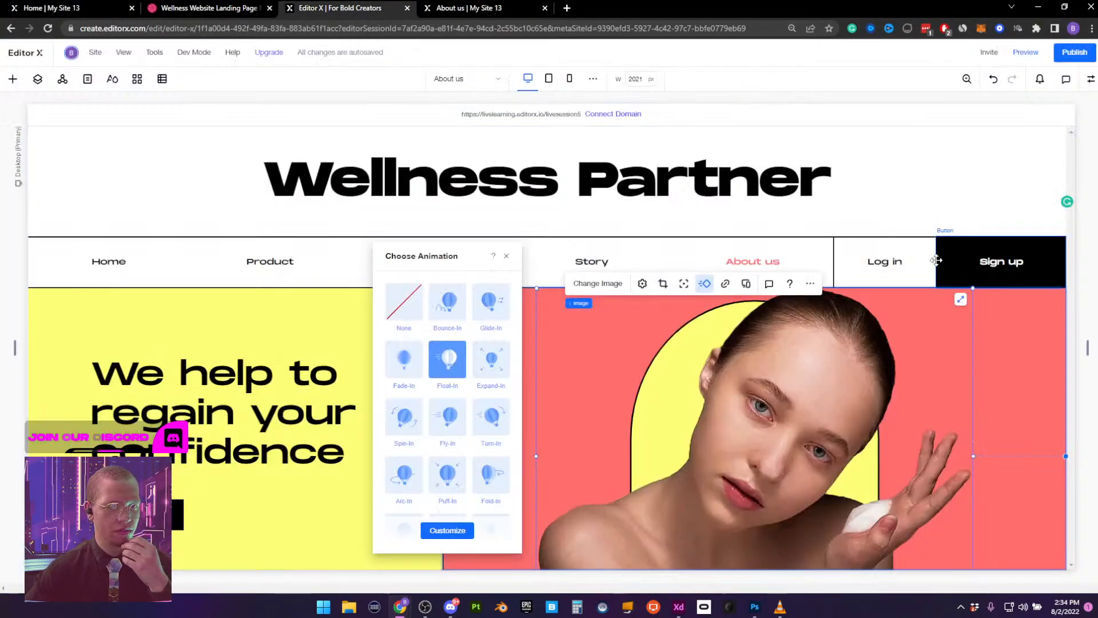
click(549, 78)
scroll(609, 191, up, 5)
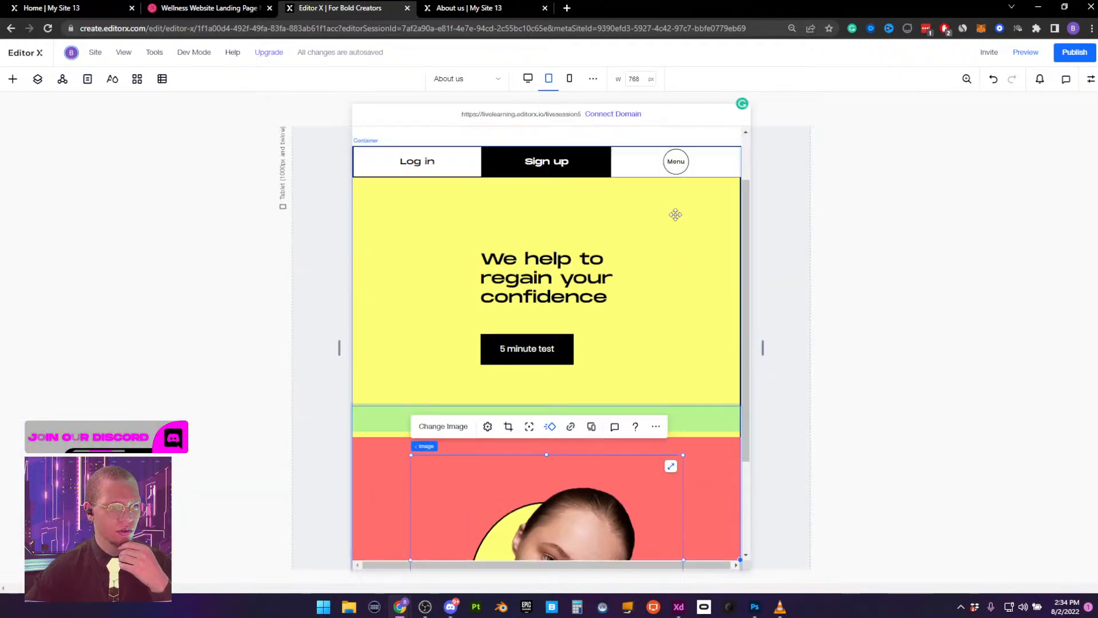
click(675, 228)
click(571, 187)
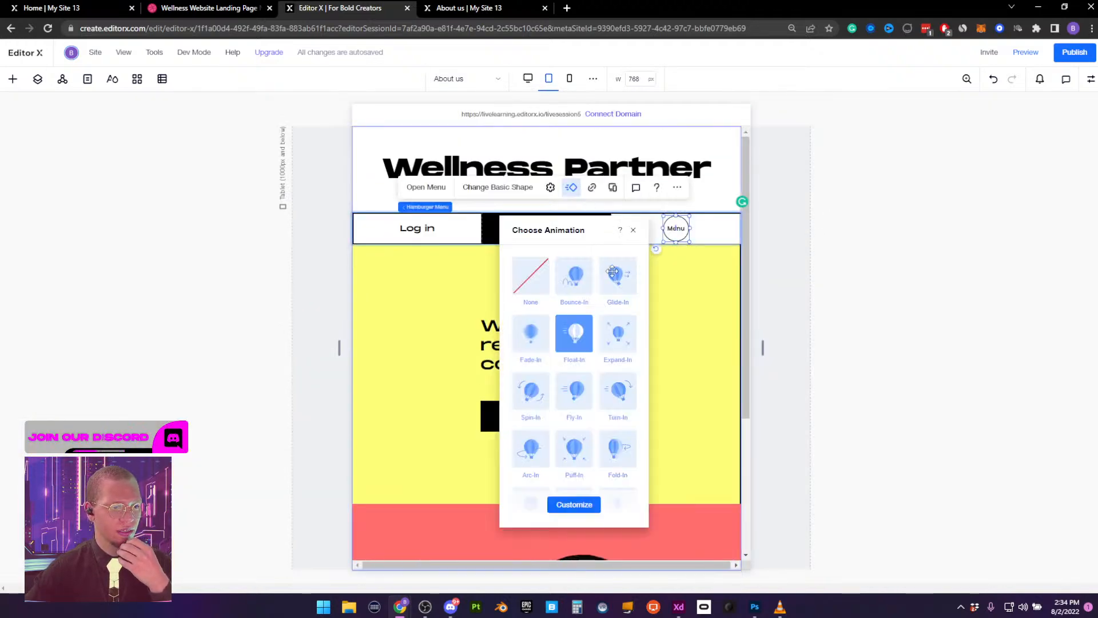
click(580, 504)
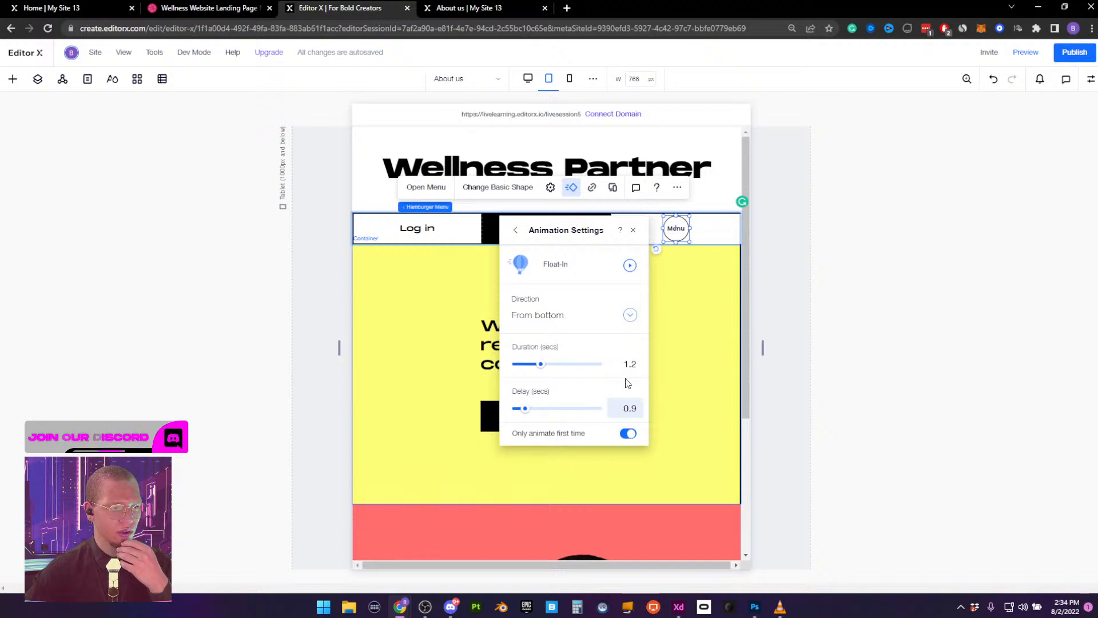
click(569, 78)
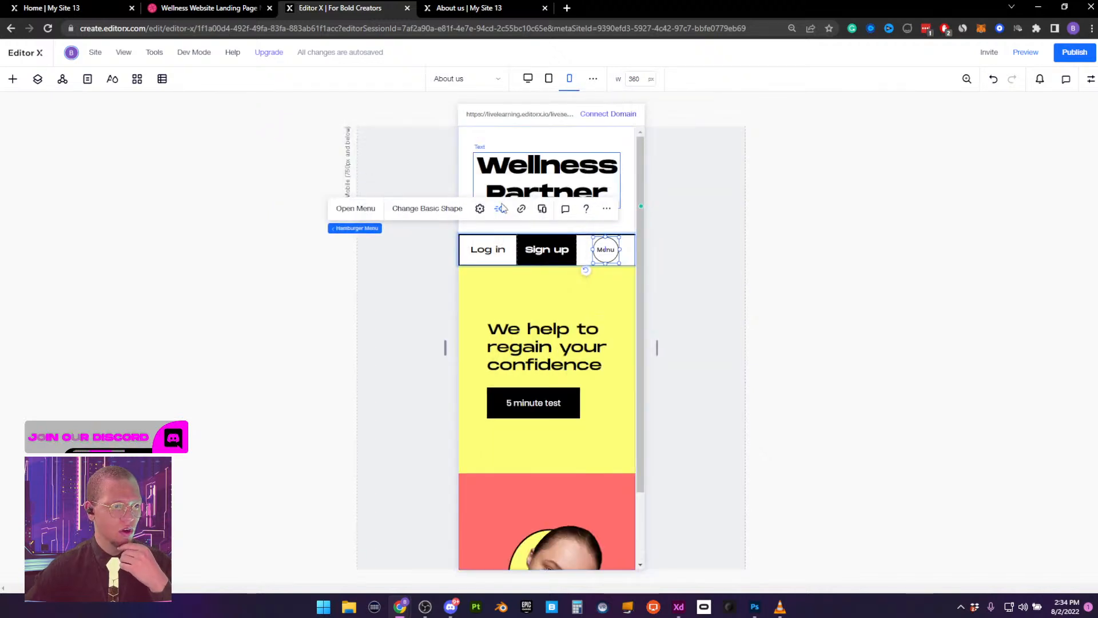
click(501, 209)
click(544, 523)
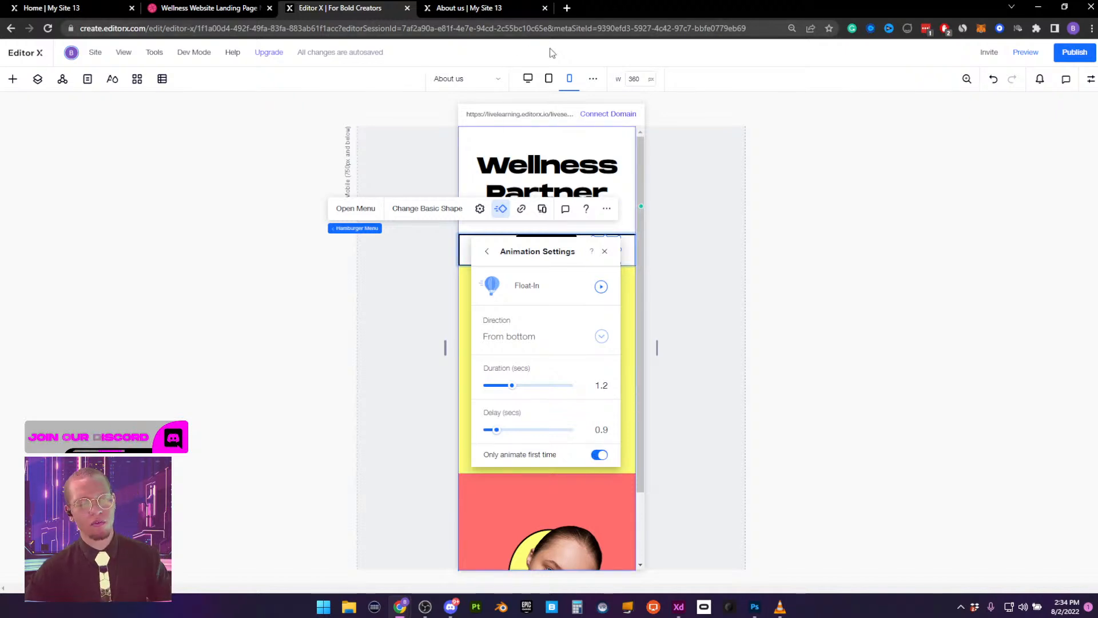
Check the live About us page in a narrow mobile-width browser window
key(ctrl+Tab)
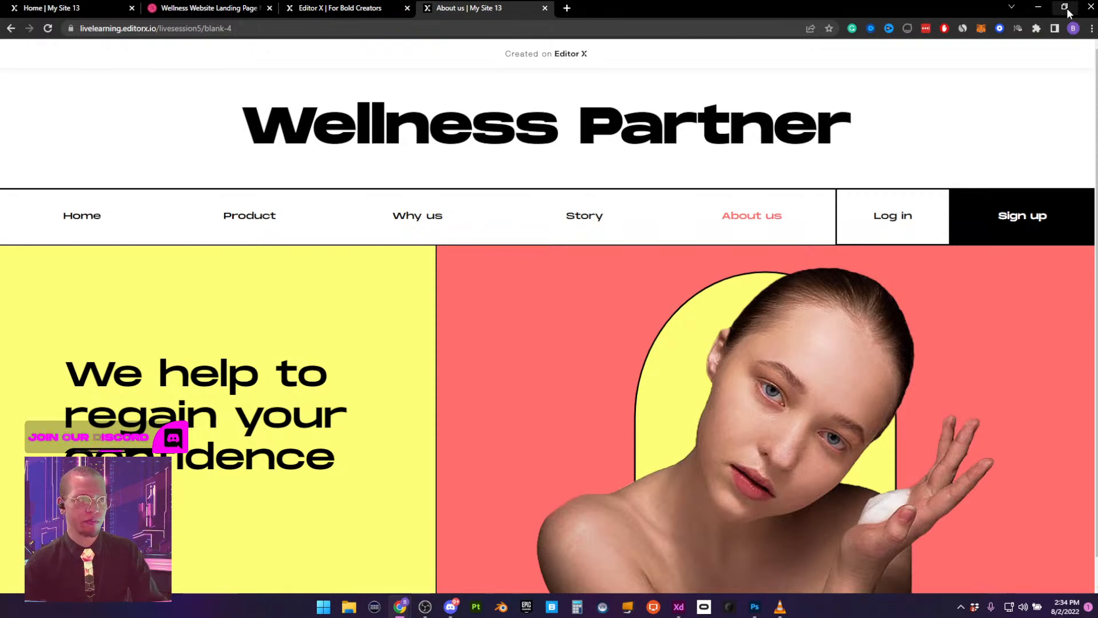
mouse_move(1066, 11)
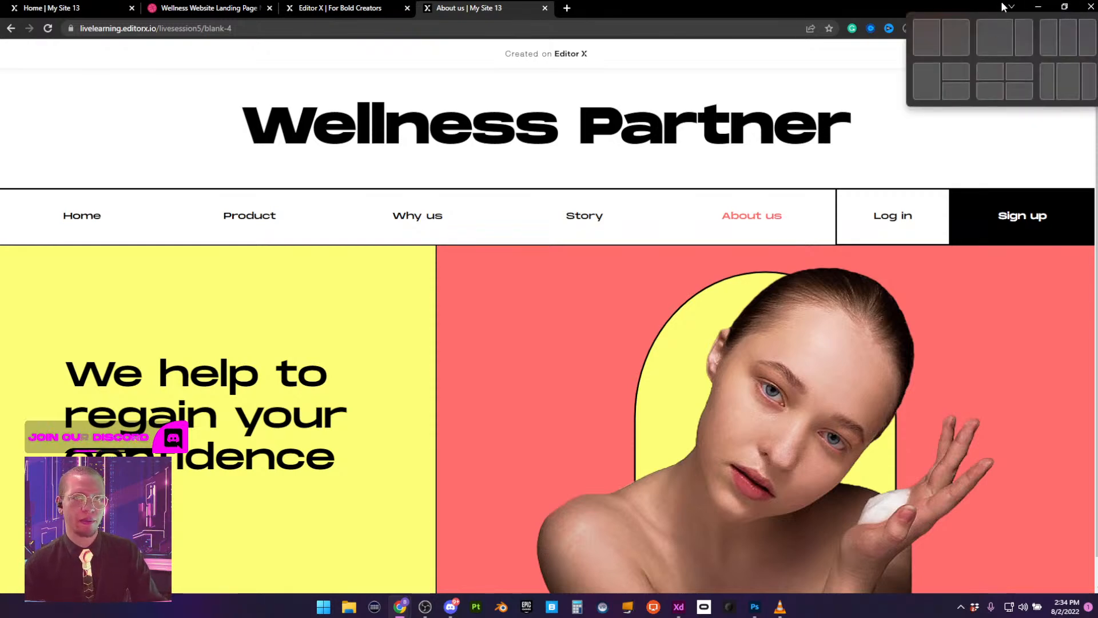
click(1064, 7)
scroll(223, 255, down, 1)
scroll(223, 256, down, 1)
scroll(223, 255, up, 2)
scroll(225, 252, down, 2)
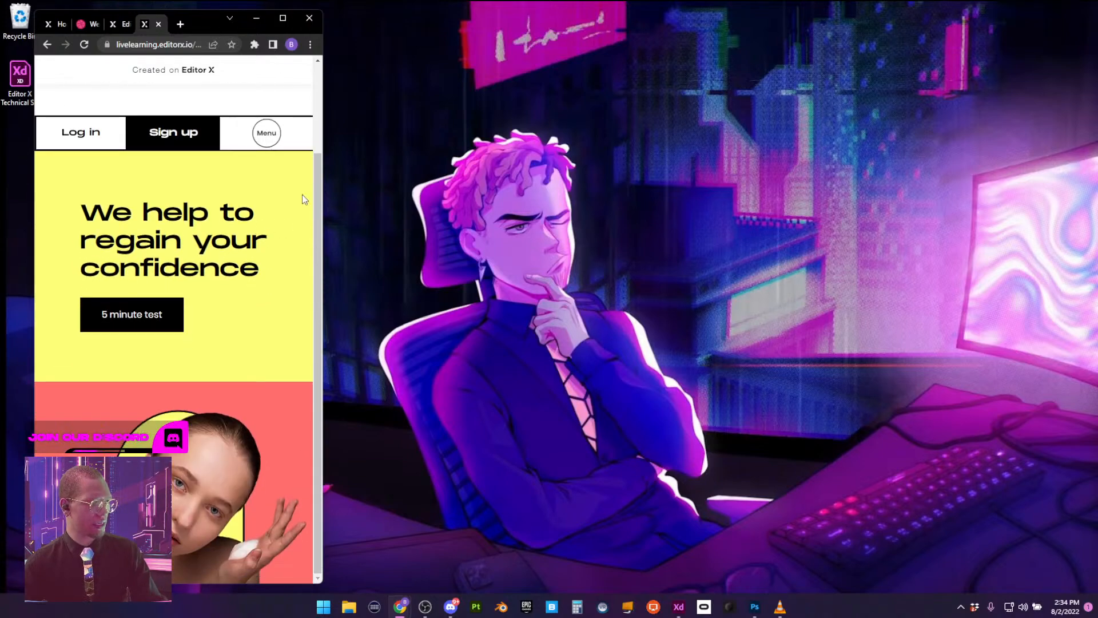
Widen the browser window to tablet width and examine the live page's heading, menu circle, side line and woman's image
drag(322, 198, 537, 191)
scroll(308, 331, up, 1)
scroll(130, 404, down, 3)
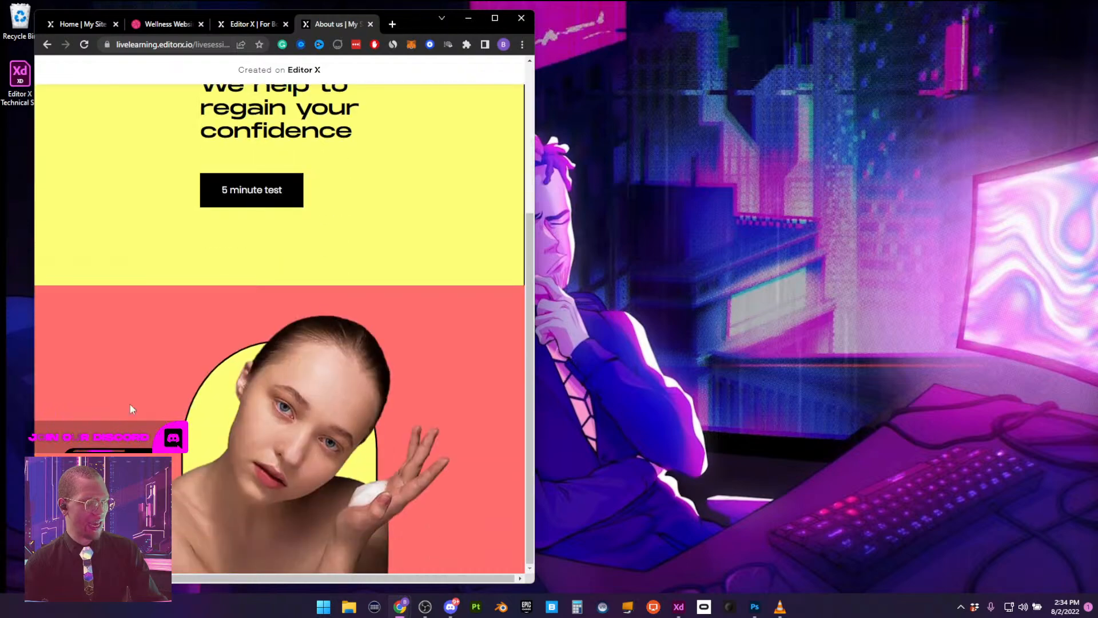
scroll(300, 371, up, 3)
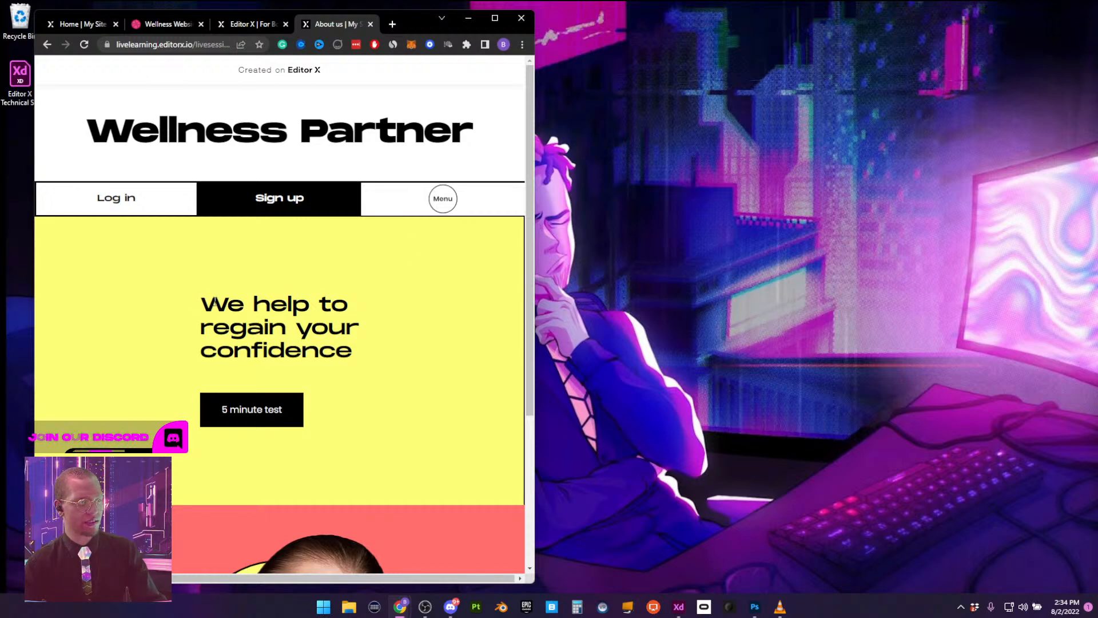
drag(214, 303, 350, 351)
click(443, 199)
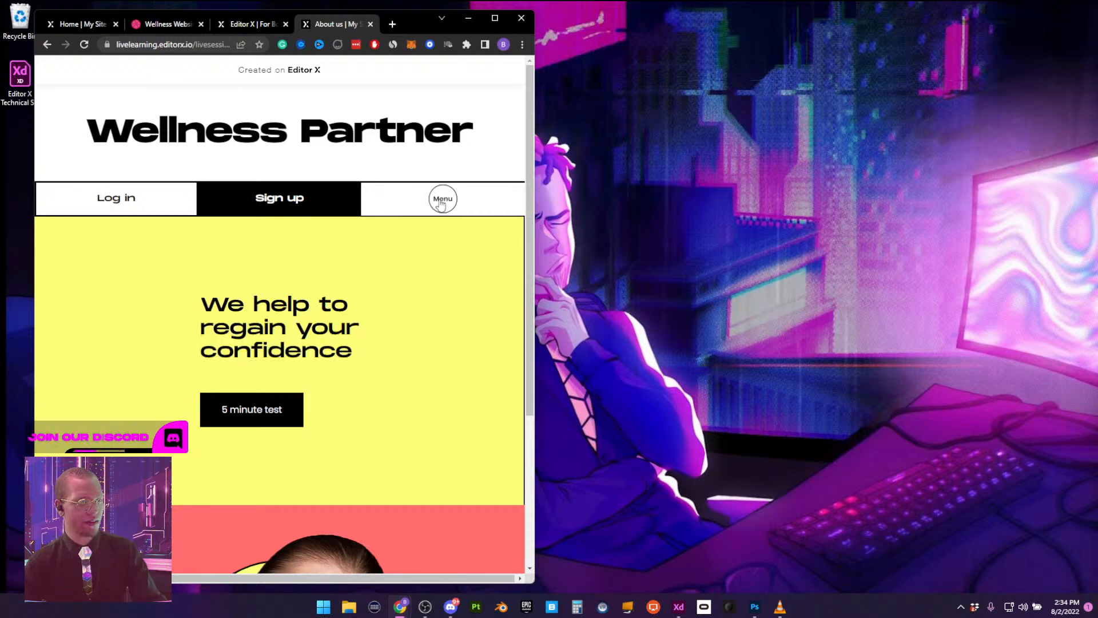
click(452, 233)
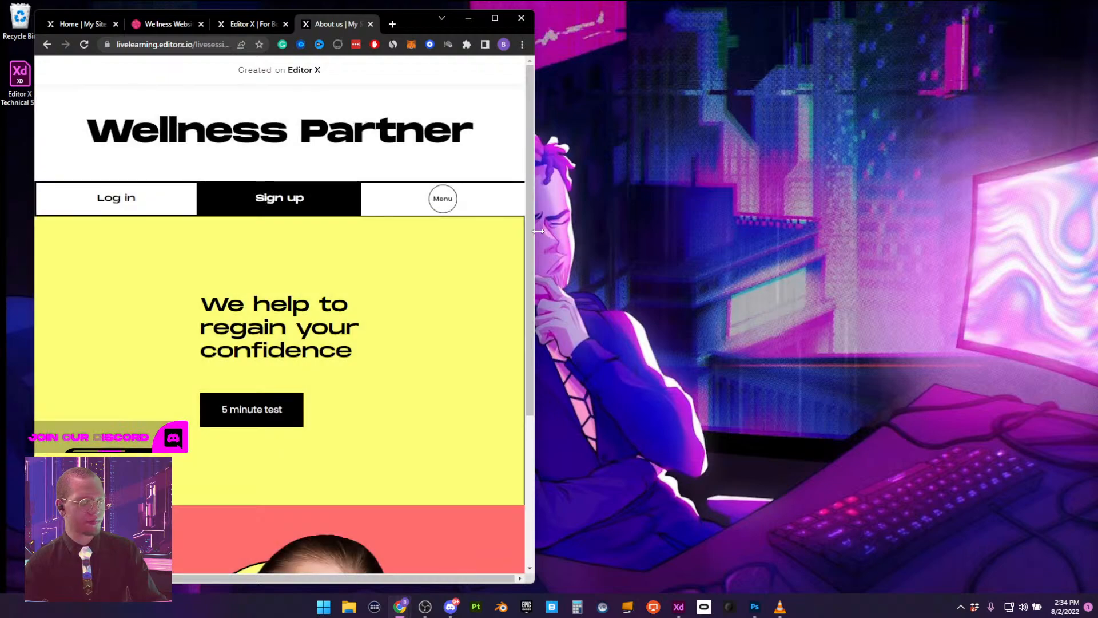
drag(538, 231, 498, 229)
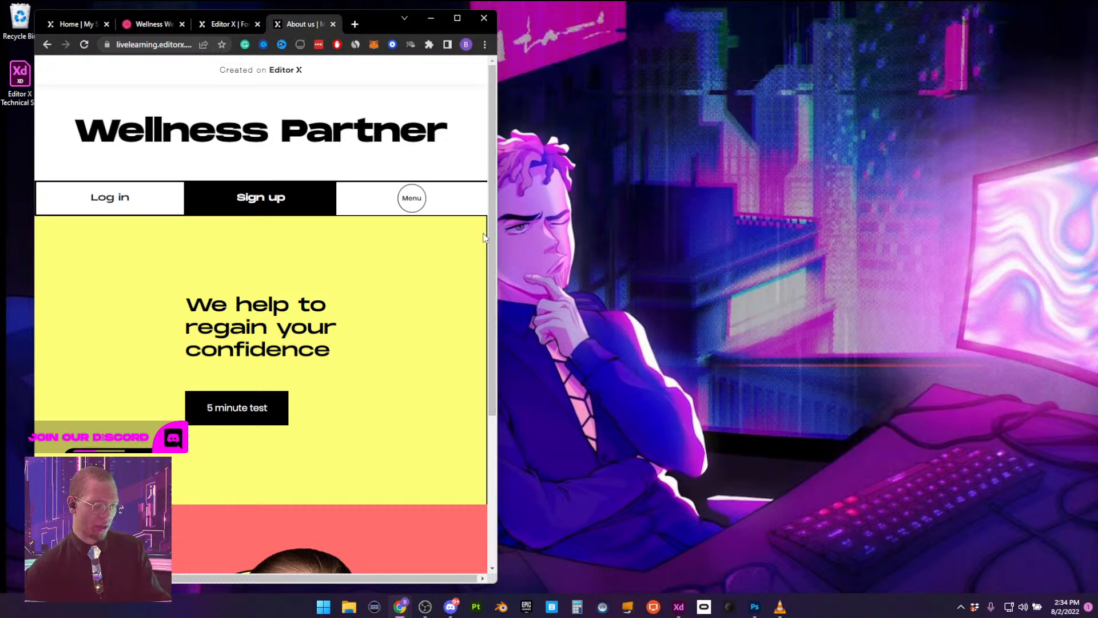
scroll(389, 468, down, 4)
scroll(389, 467, up, 5)
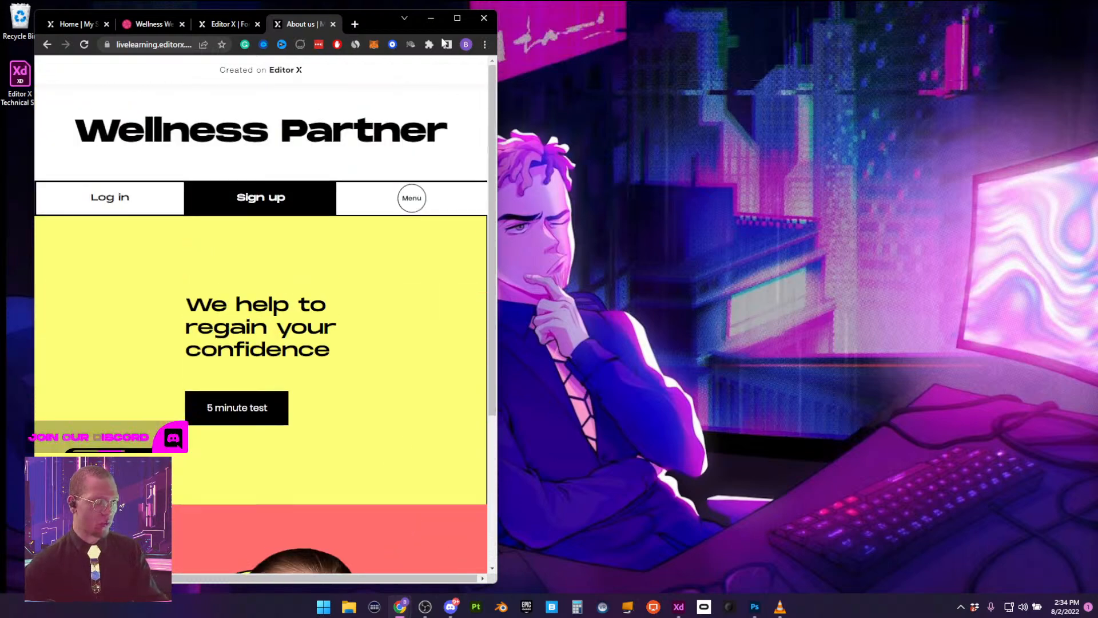
Return to the editor in a full-size window and hide the vertical line beside the yellow container at the tablet breakpoint
click(226, 24)
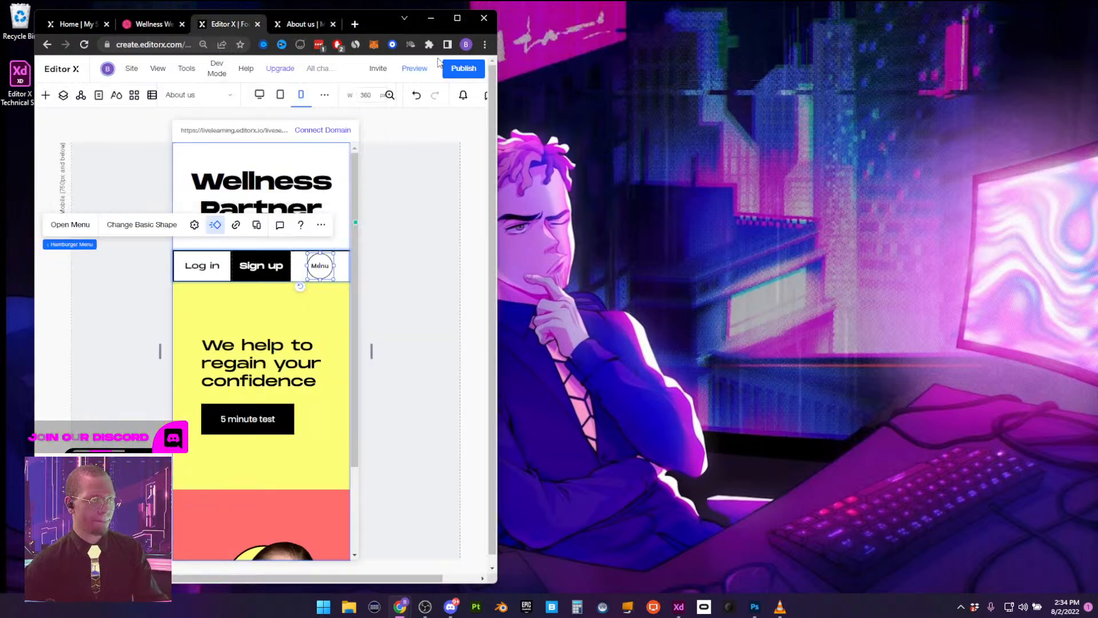
click(461, 19)
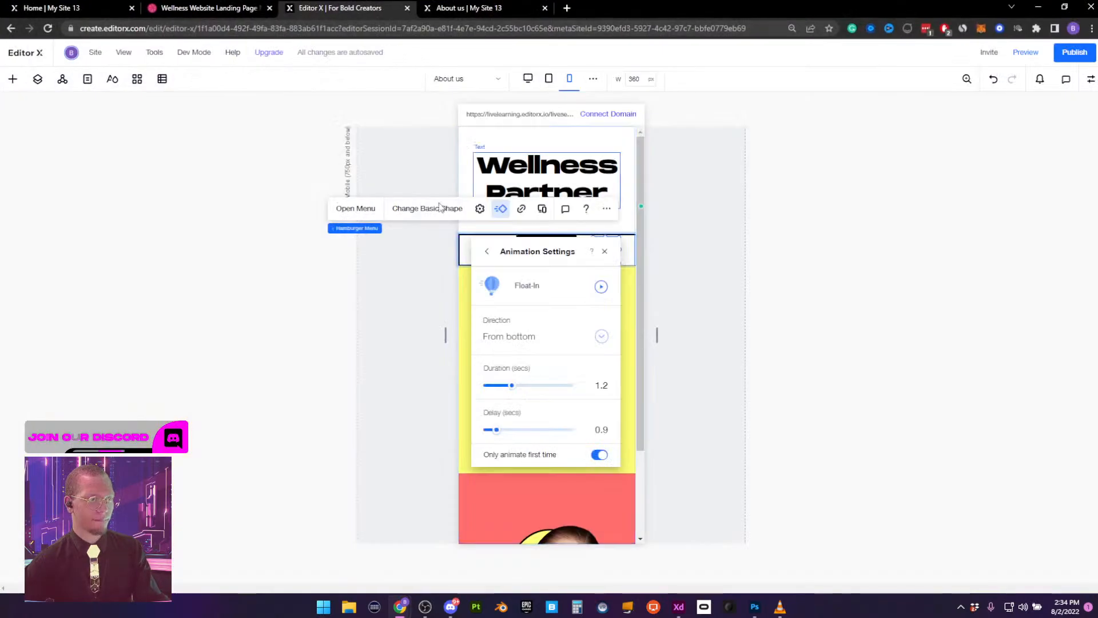
click(548, 79)
click(739, 258)
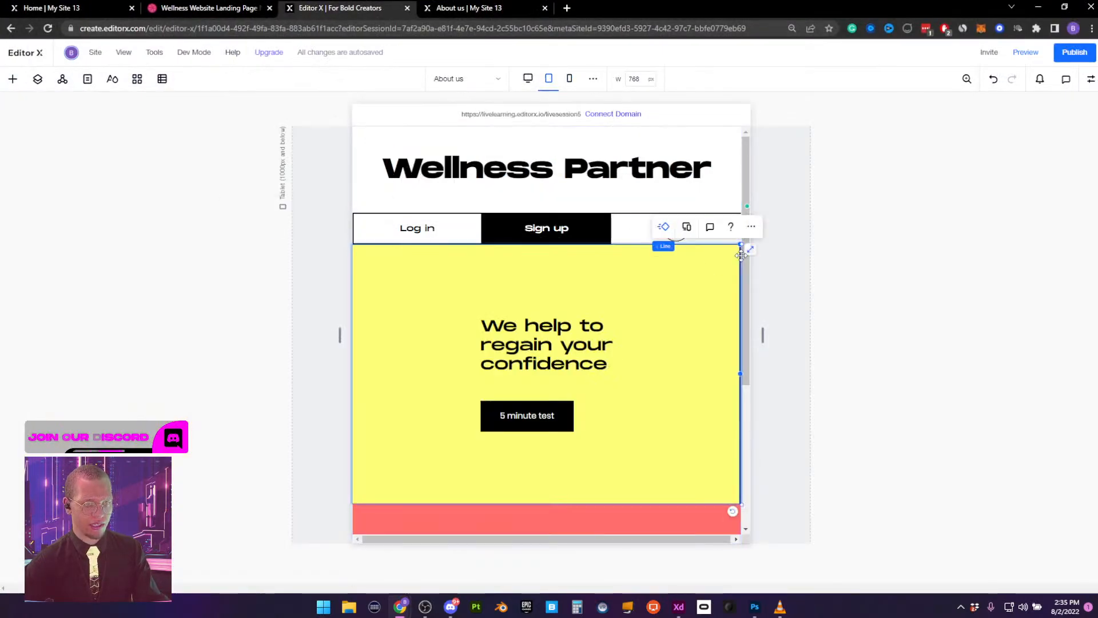
click(751, 228)
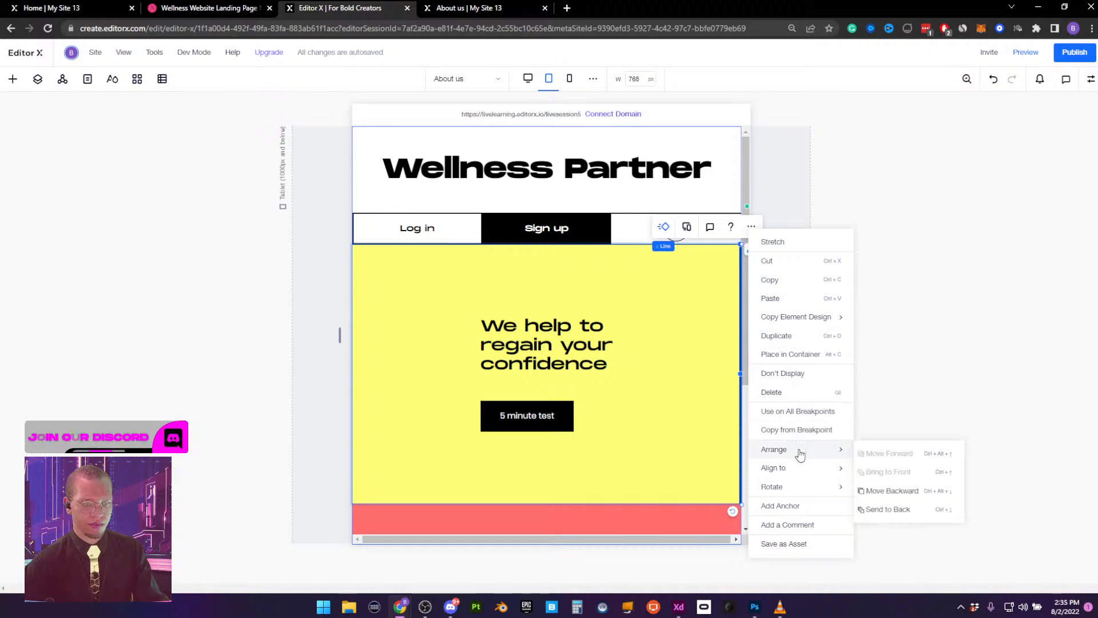
click(805, 376)
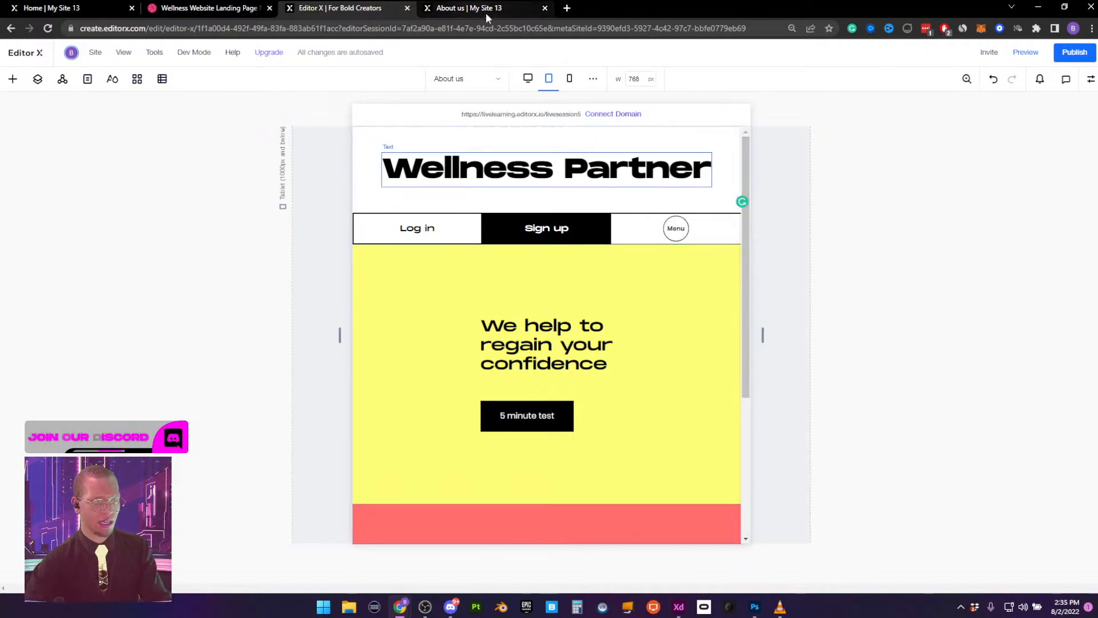
Set the minimum font size of the "We help to regain your confidence" heading to 35 at the tablet breakpoint
scroll(629, 301, down, 1)
scroll(630, 301, down, 2)
scroll(630, 301, up, 3)
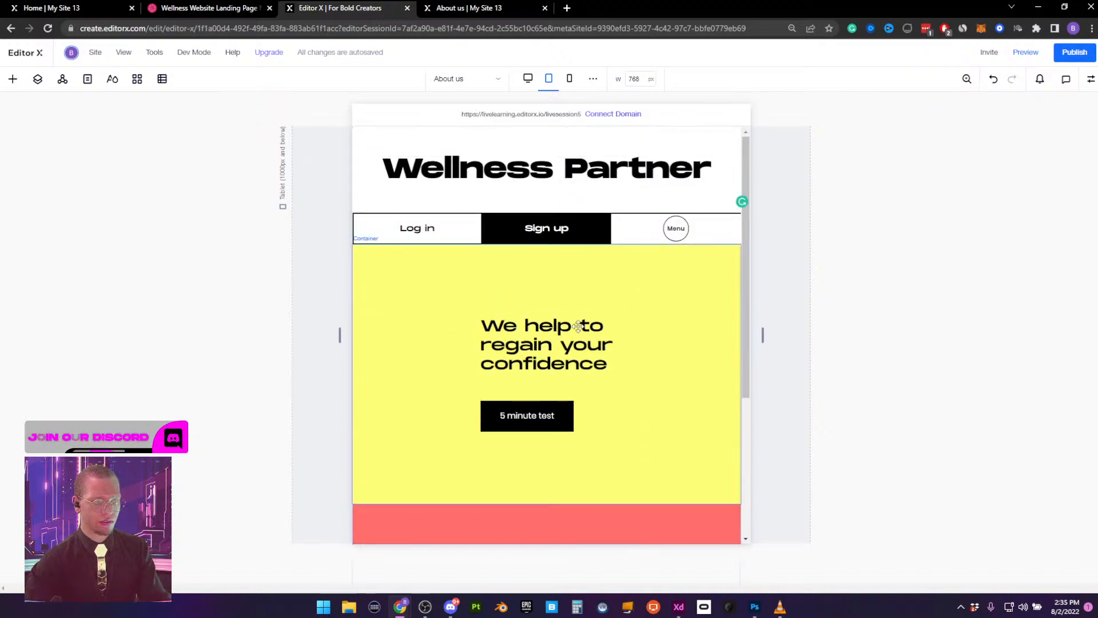
click(554, 333)
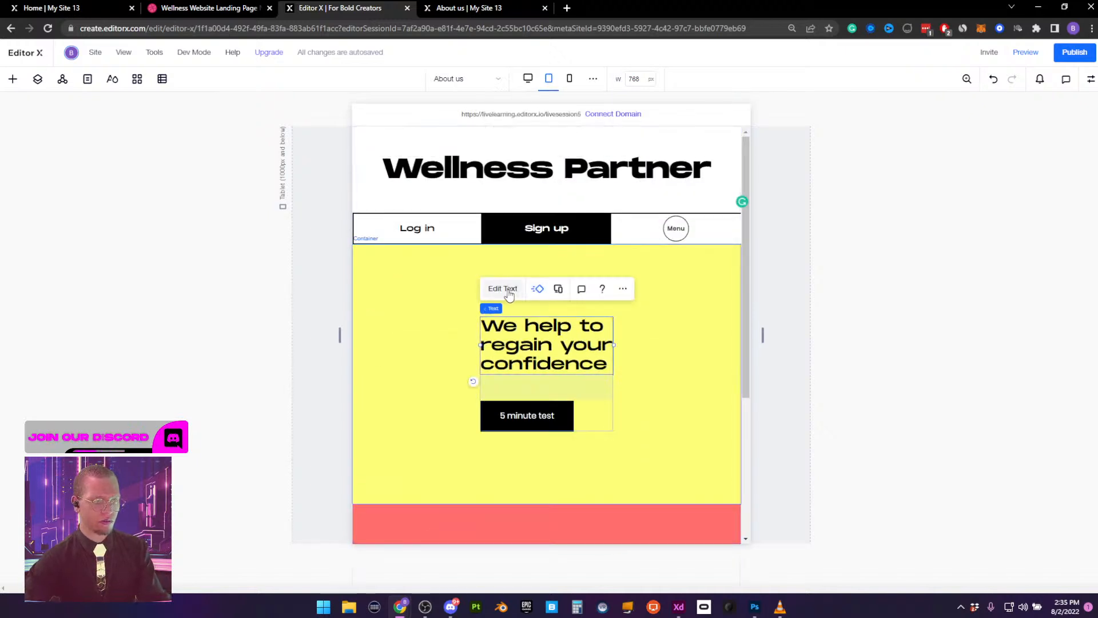
click(507, 287)
click(579, 269)
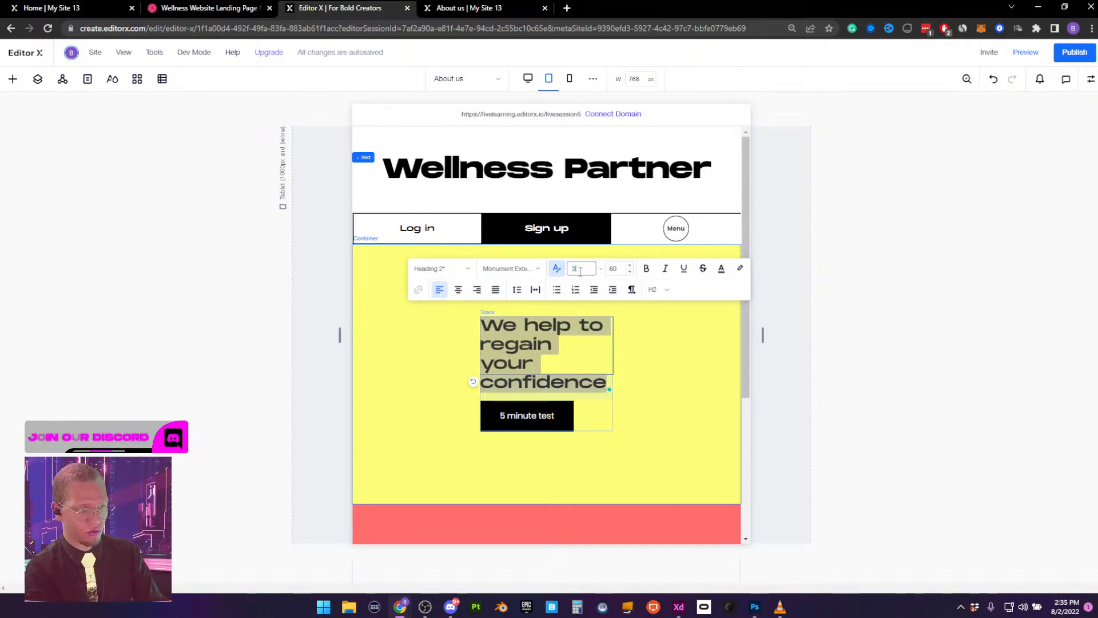
key(Return)
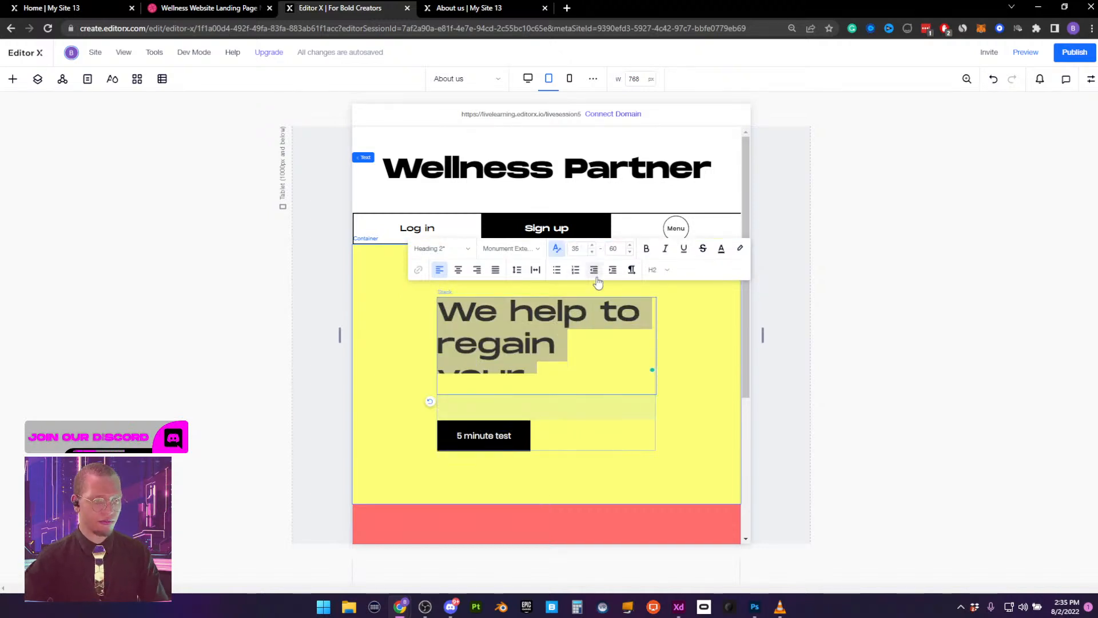
click(685, 339)
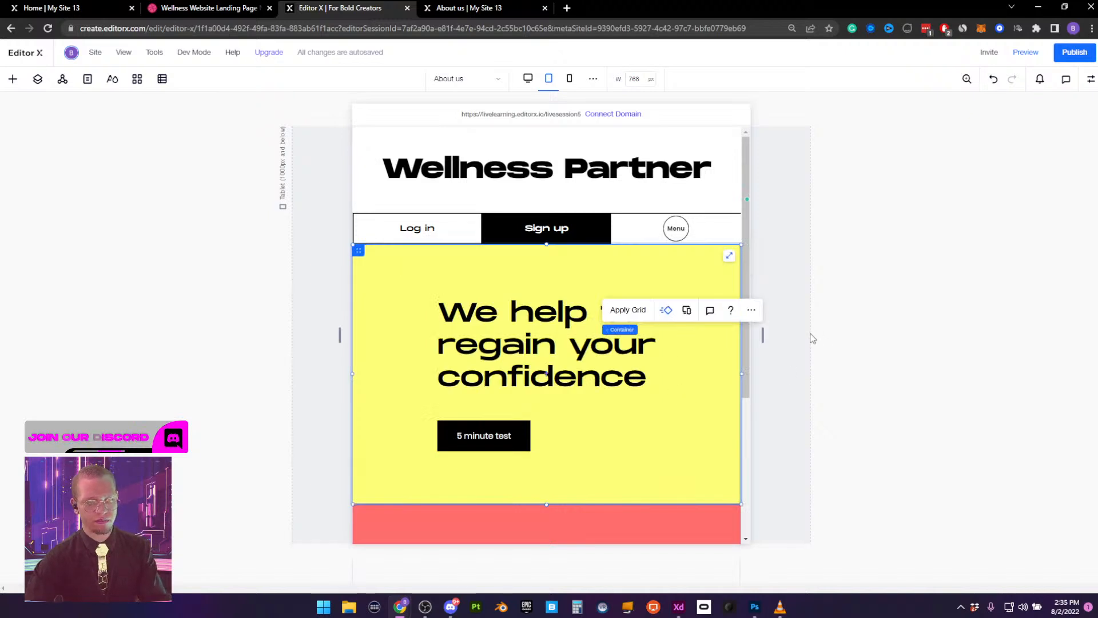
Widen the canvas to desktop size, publish the site, and open the live About us page in place of the old live tab
drag(763, 334, 1023, 307)
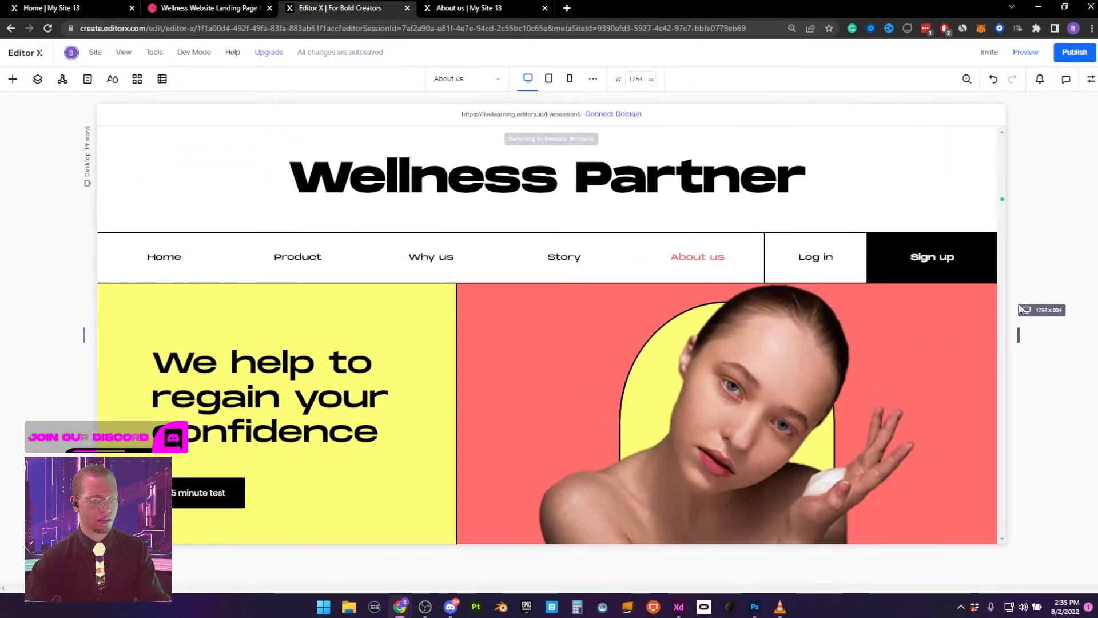
click(1062, 52)
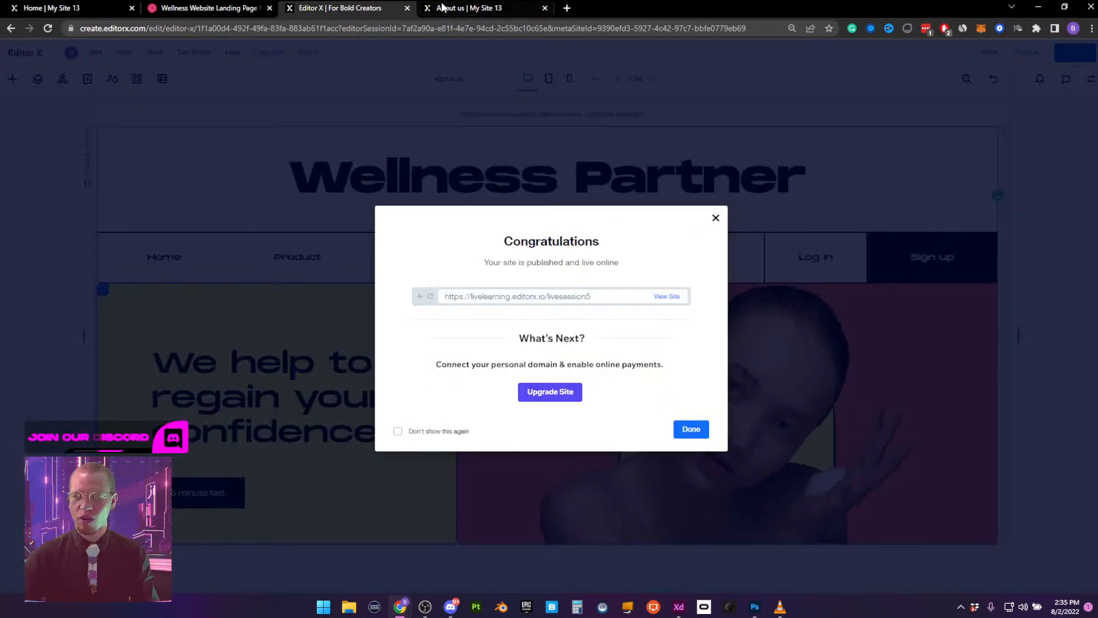
click(669, 296)
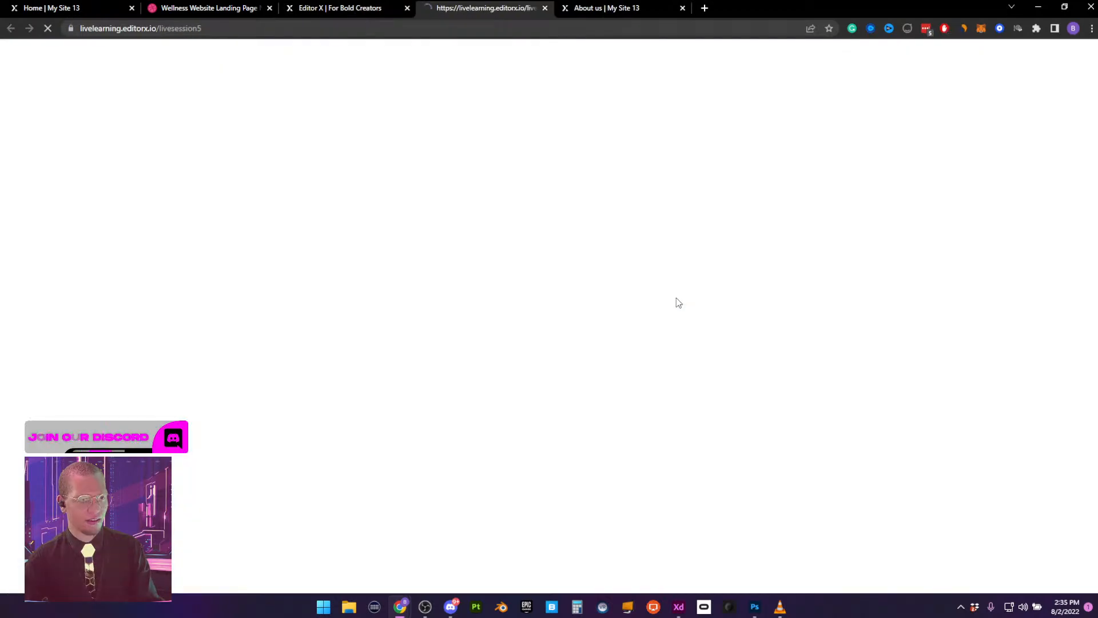
click(654, 7)
click(683, 8)
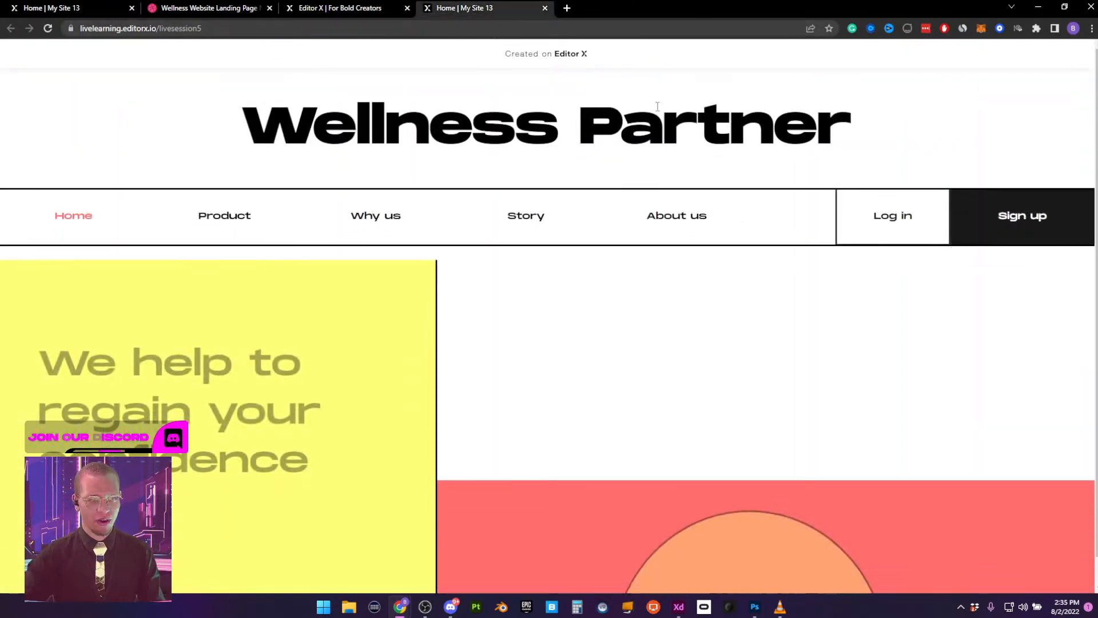
click(699, 220)
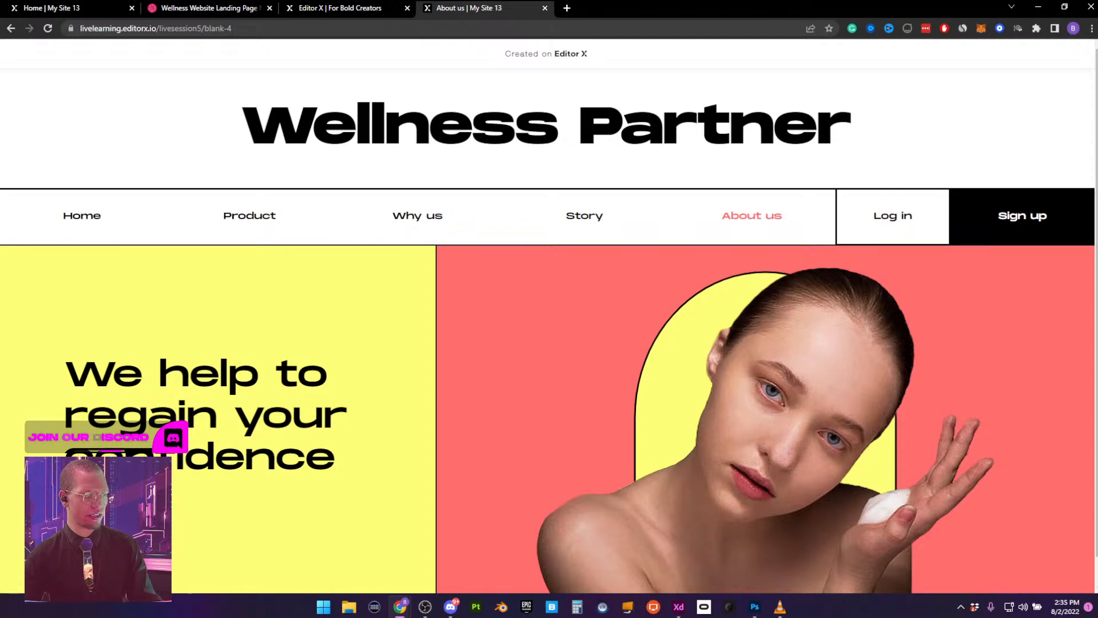
Examine the updated live About us page from header to woman's image in a tablet-width browser window, narrowing the window slightly
click(1071, 12)
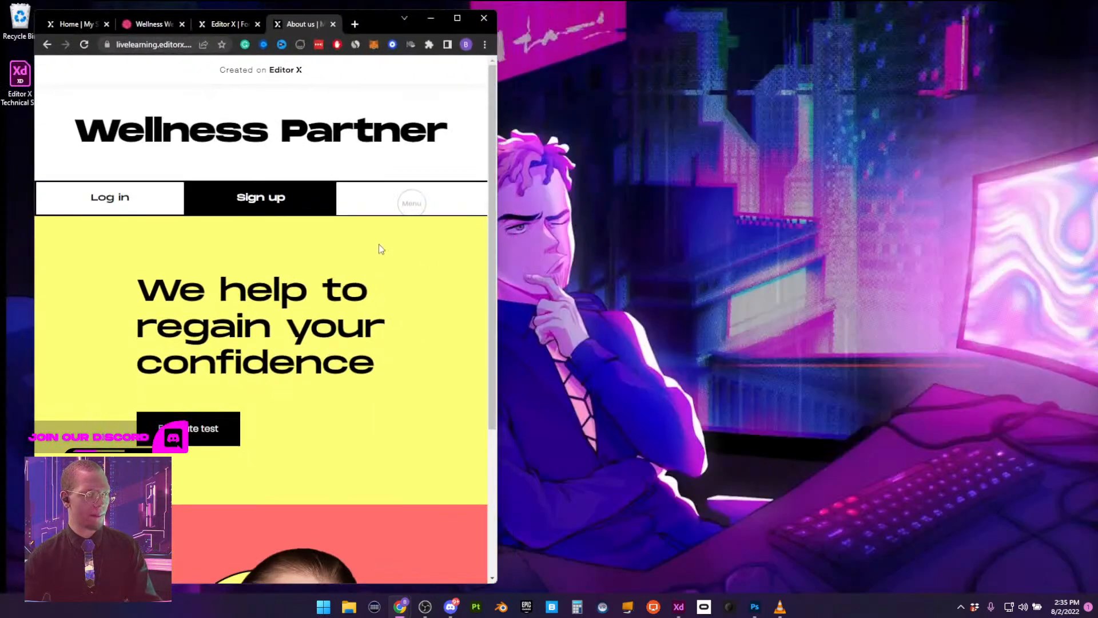
scroll(451, 230, down, 3)
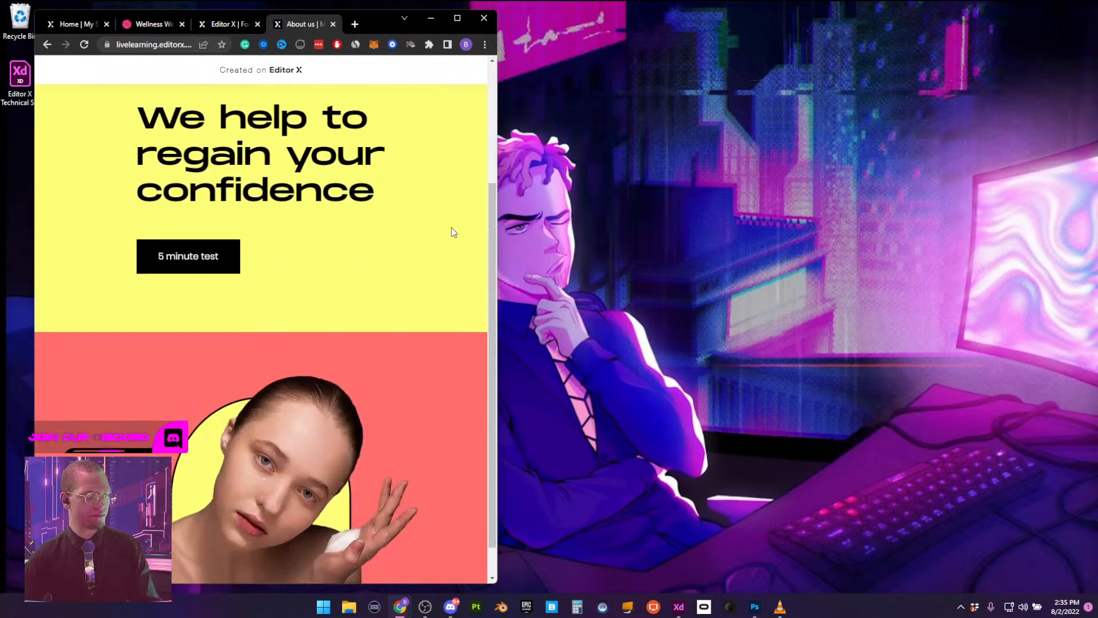
scroll(451, 230, up, 3)
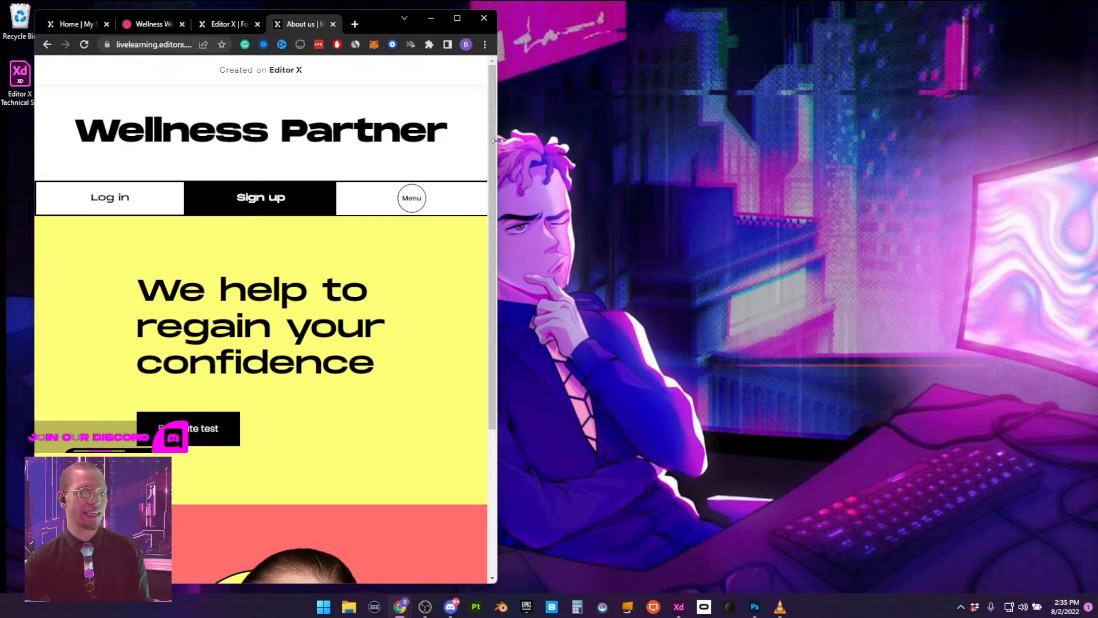
drag(497, 141, 482, 141)
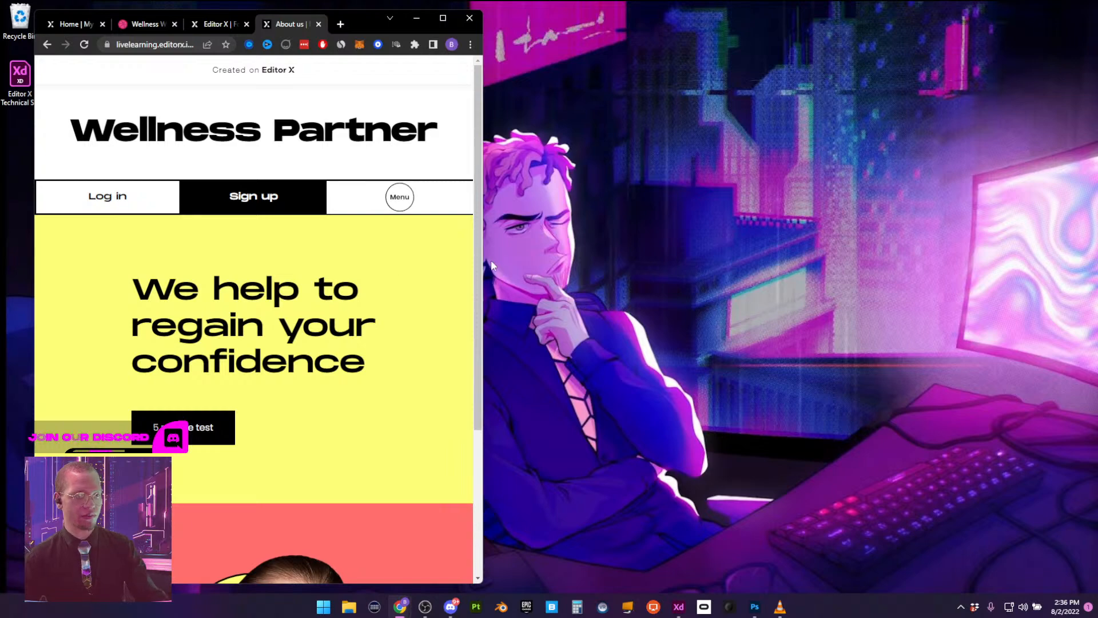
scroll(407, 270, down, 3)
scroll(407, 271, up, 3)
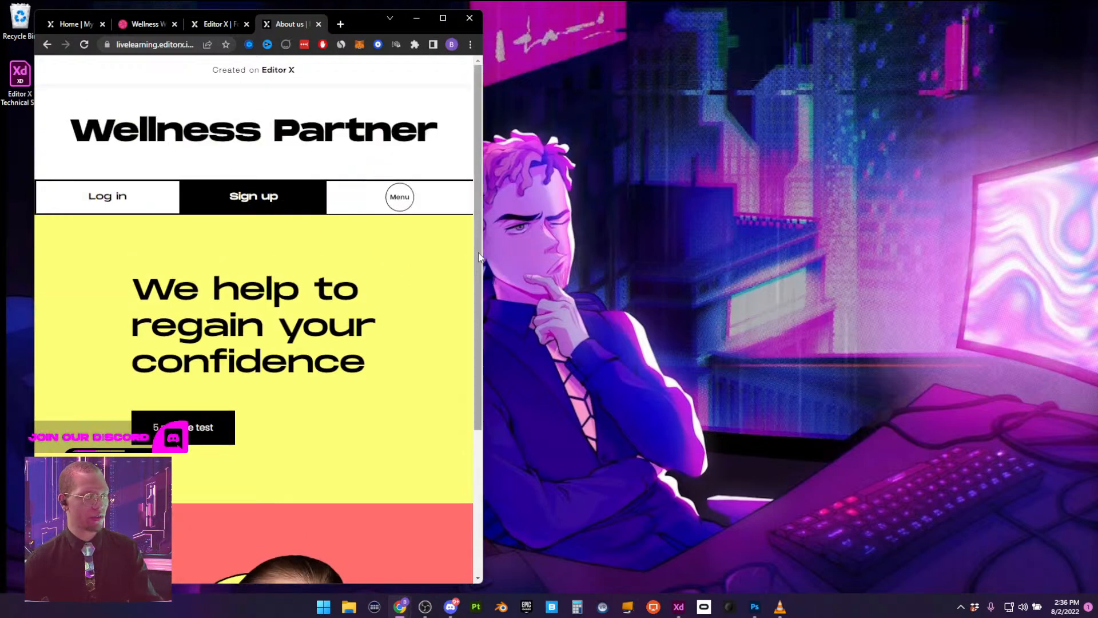
Examine the live About us page at mobile width, then at full-window desktop size, and reload it to replay the entrance animations
drag(482, 250, 318, 248)
scroll(204, 289, down, 2)
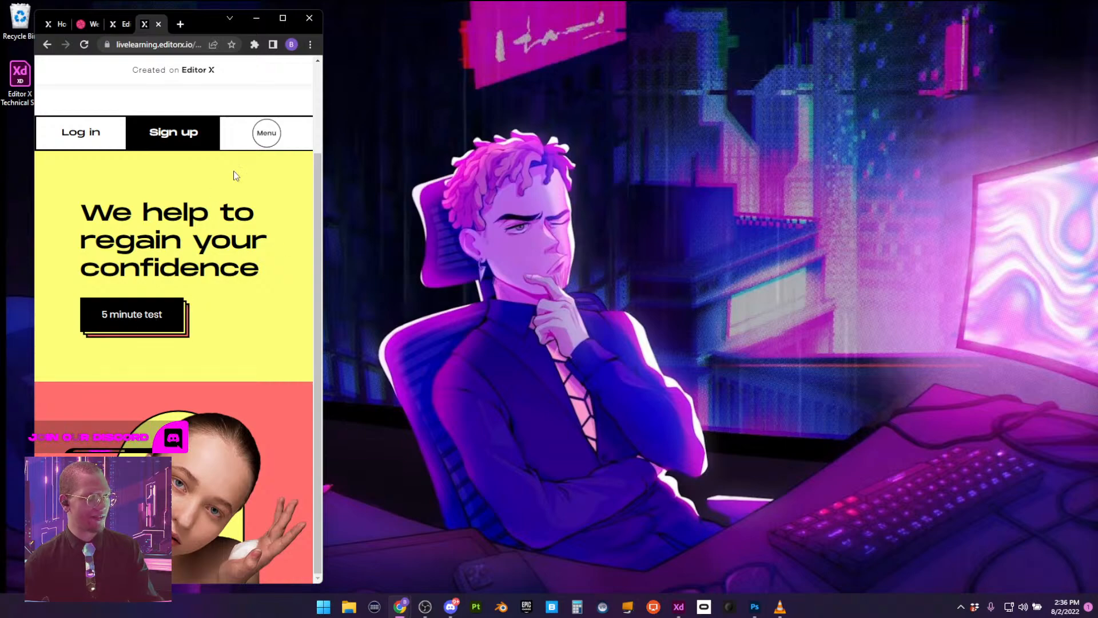
drag(227, 25, 430, 20)
click(491, 12)
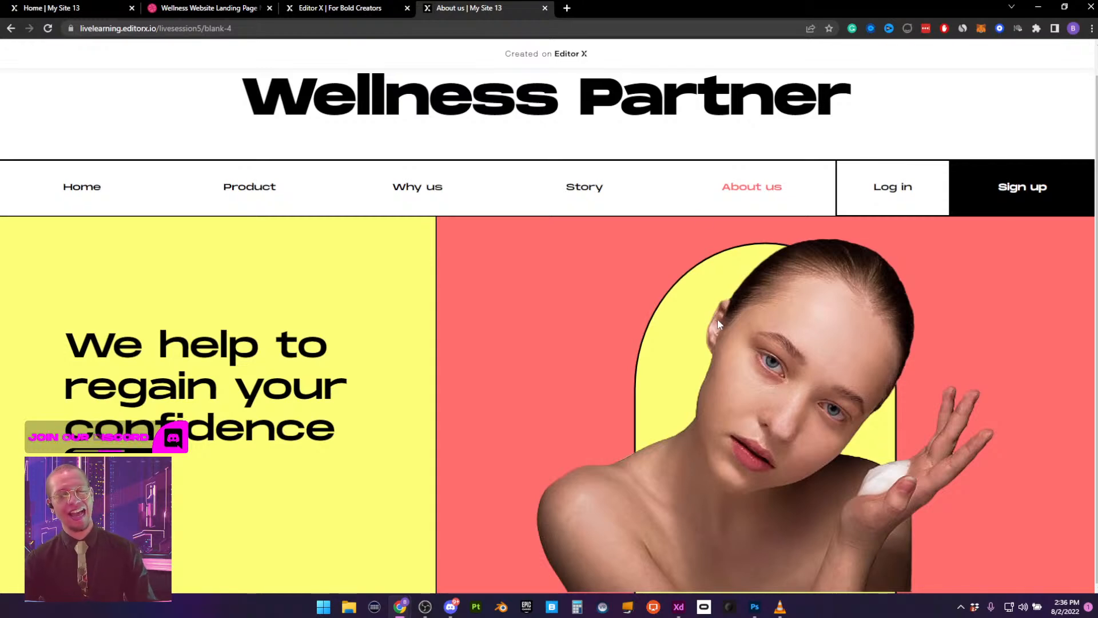
click(48, 28)
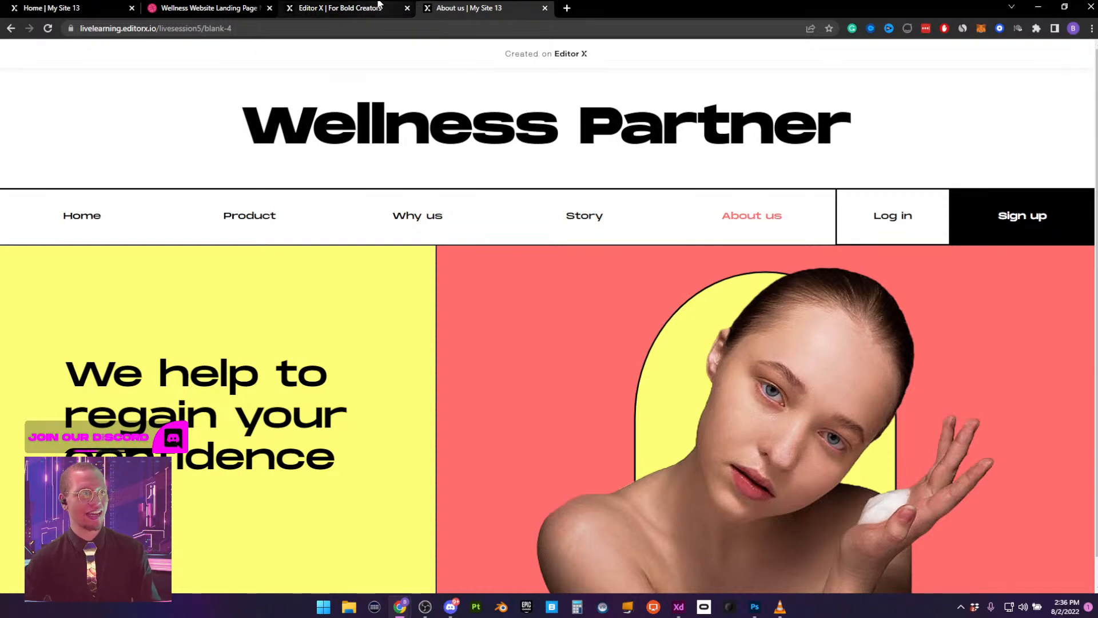
Return to the editor and browse the addable Members elements and the Content Manager offer without adding anything, closing the element library
click(359, 9)
click(716, 218)
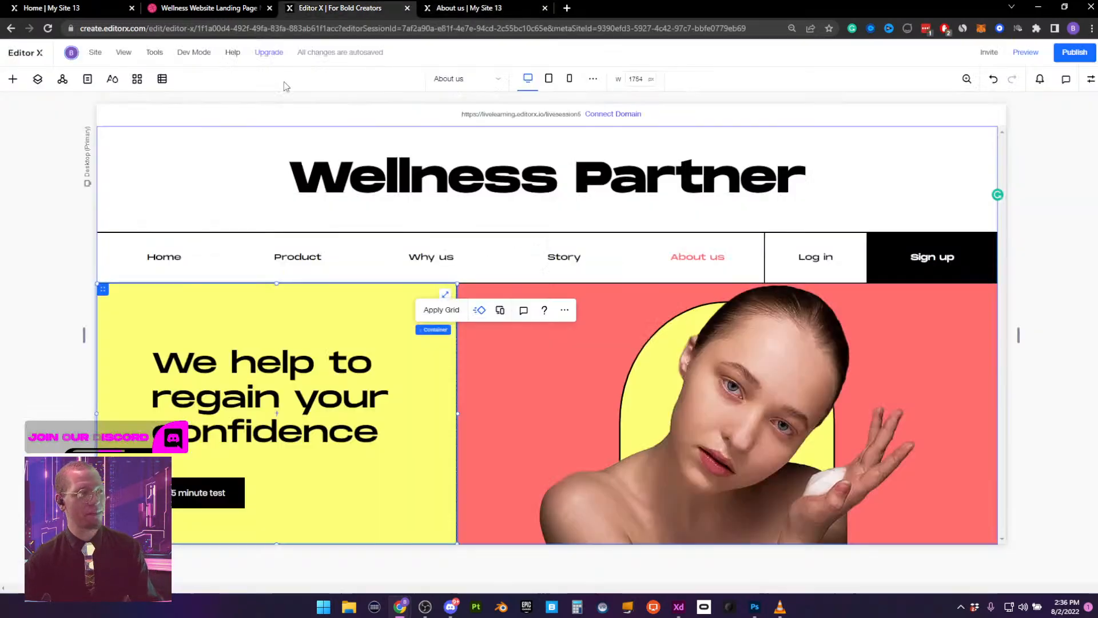
click(10, 79)
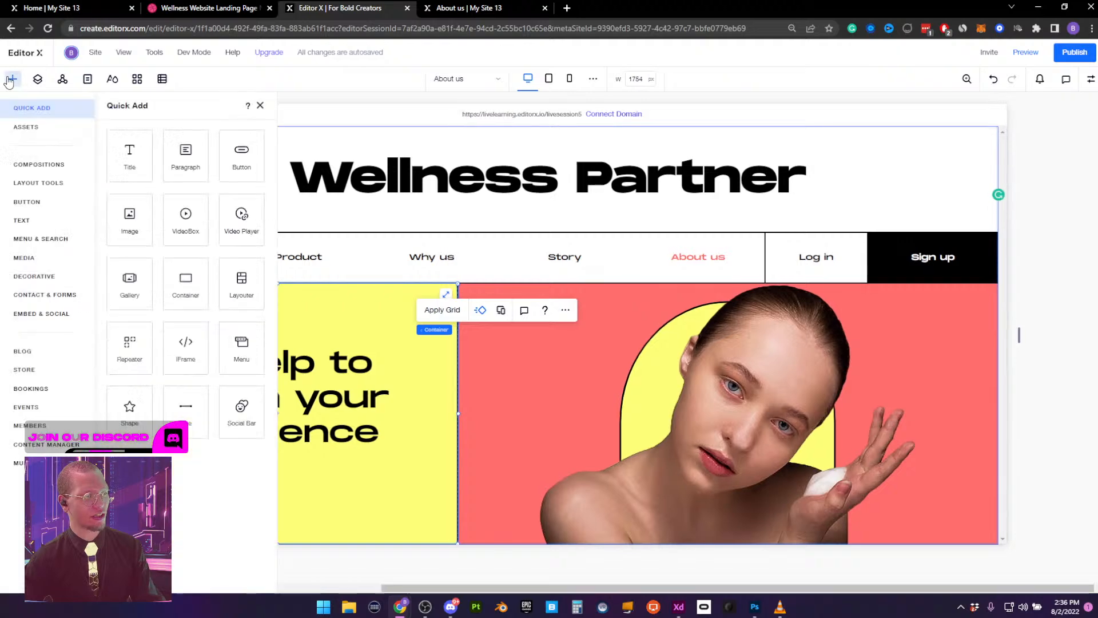
click(31, 428)
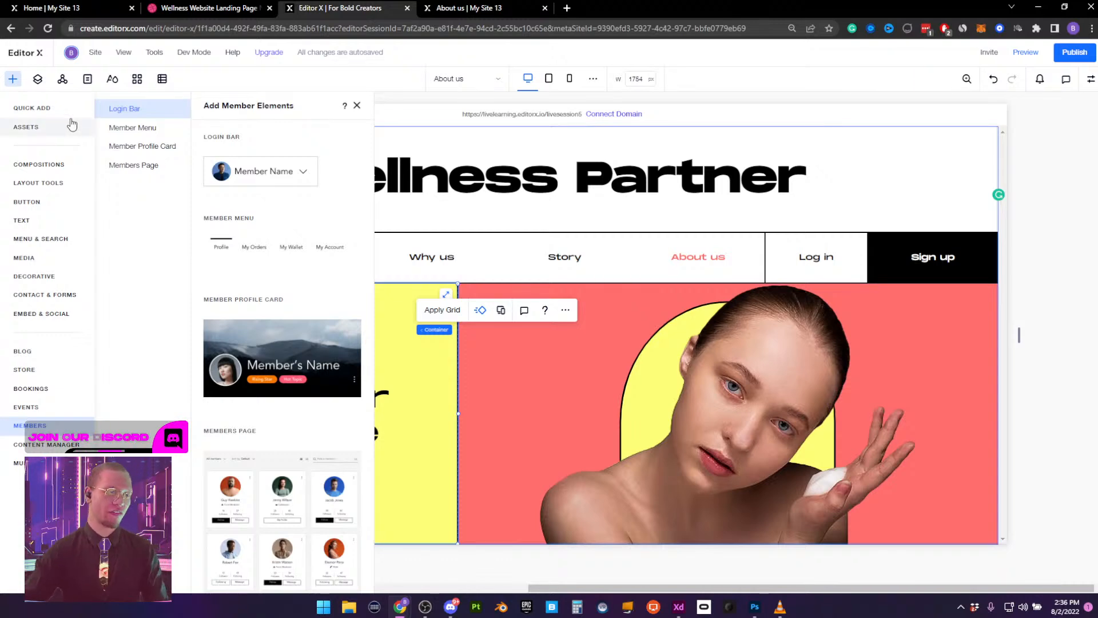
click(17, 444)
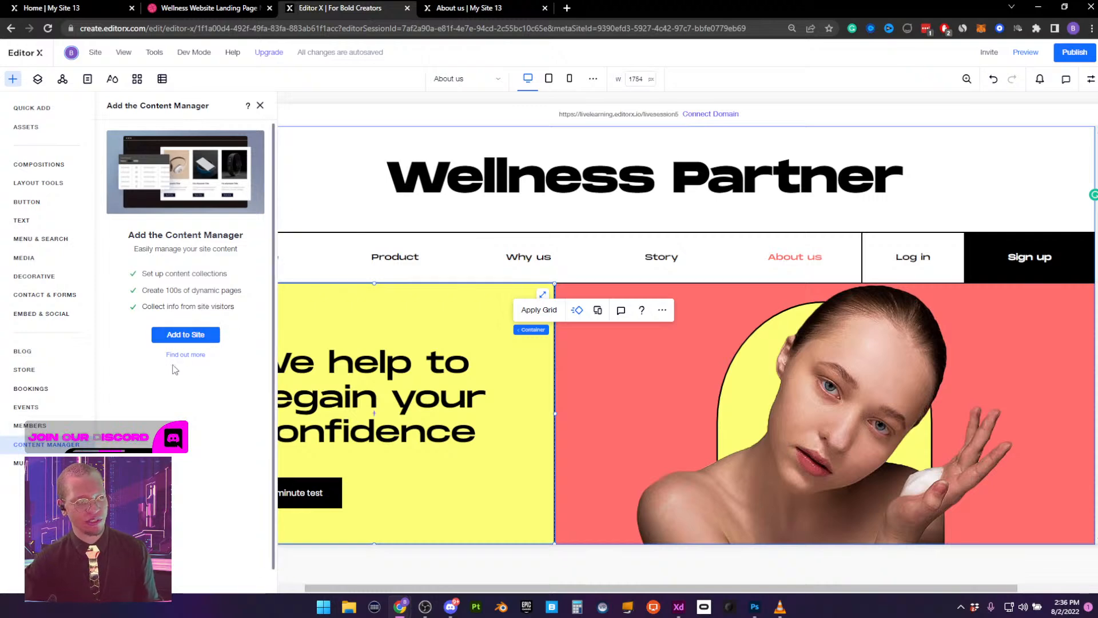
click(23, 425)
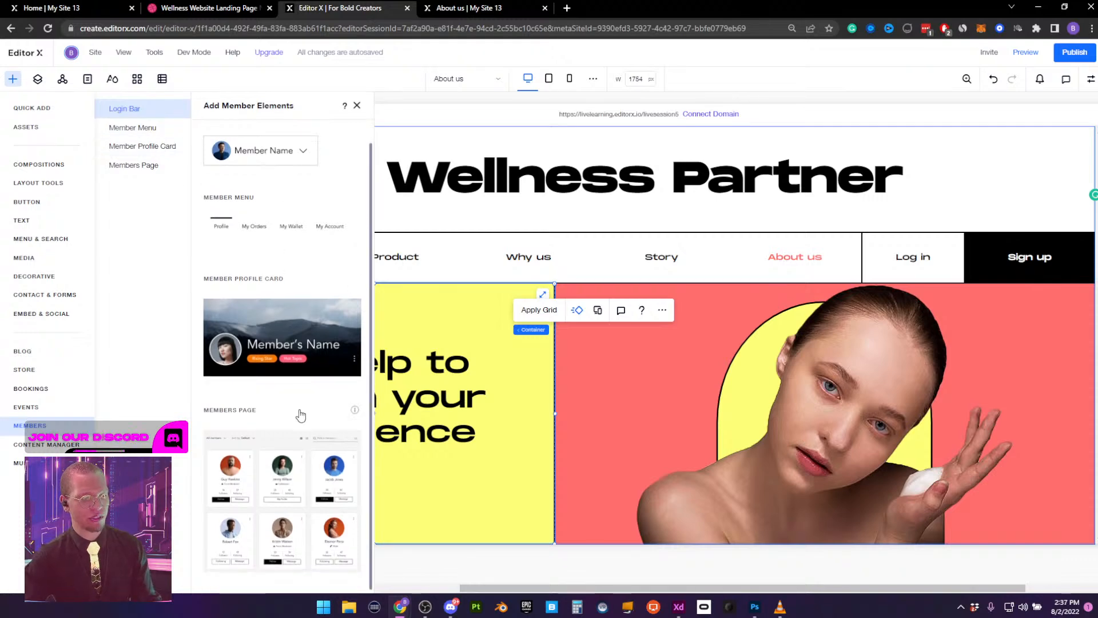
scroll(296, 439, down, 1)
scroll(320, 286, up, 1)
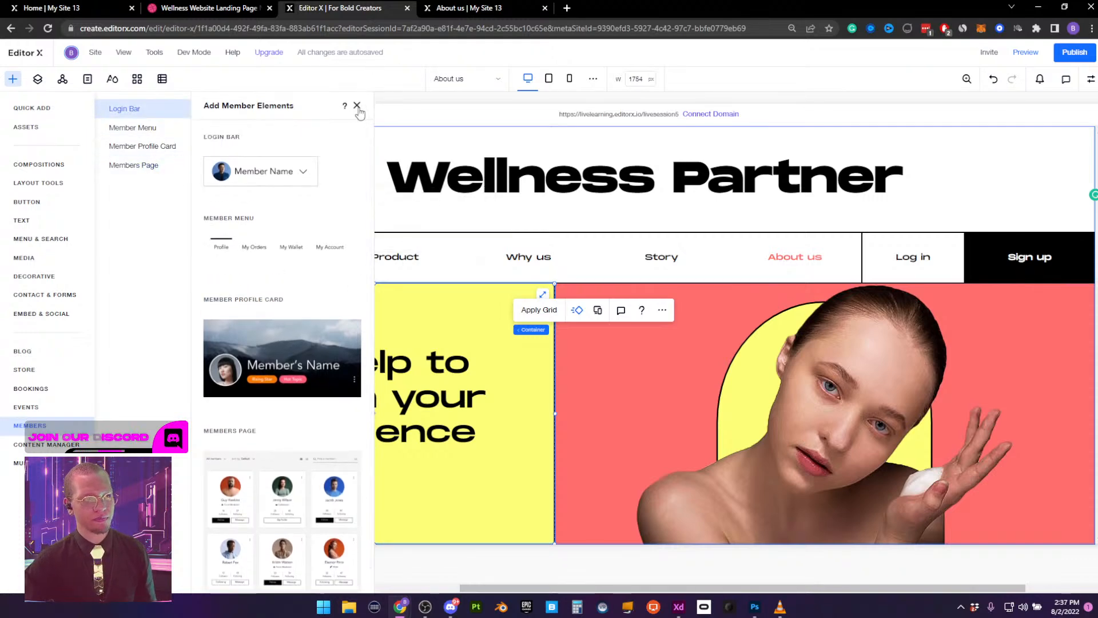
click(357, 105)
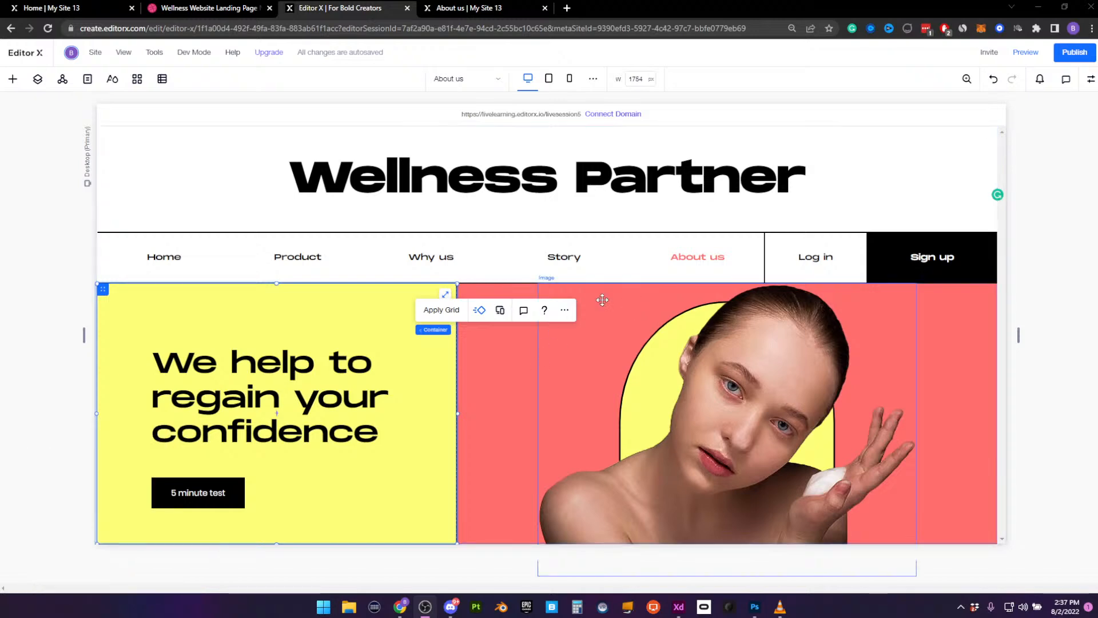
Reload the live About us page and check its responsiveness from a mobile-width window up to desktop width, ending in a full-size window
click(443, 10)
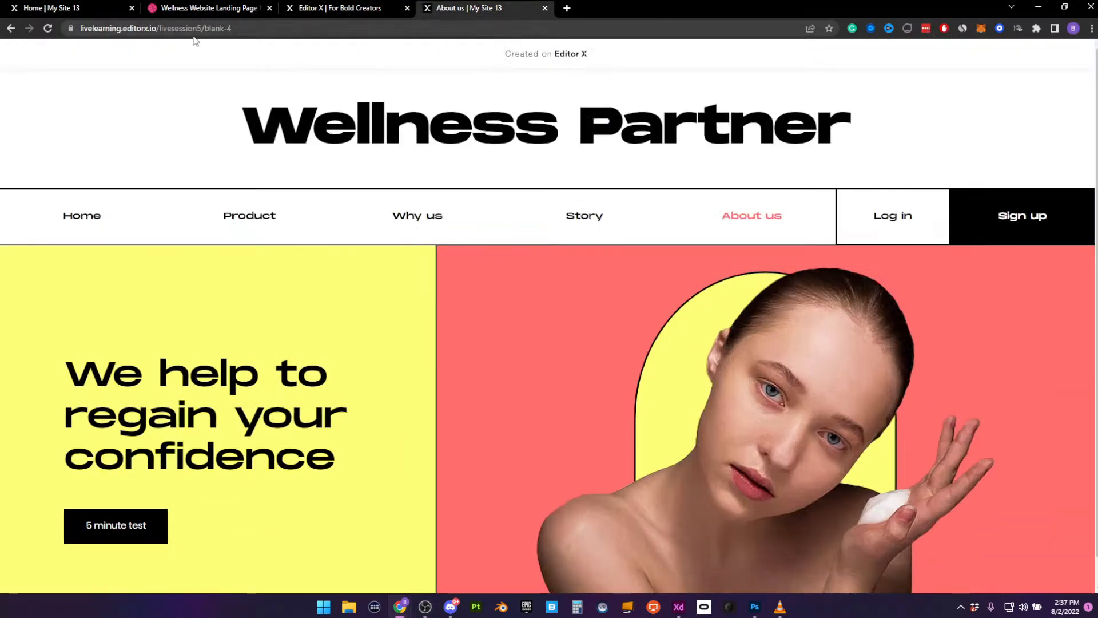
click(47, 28)
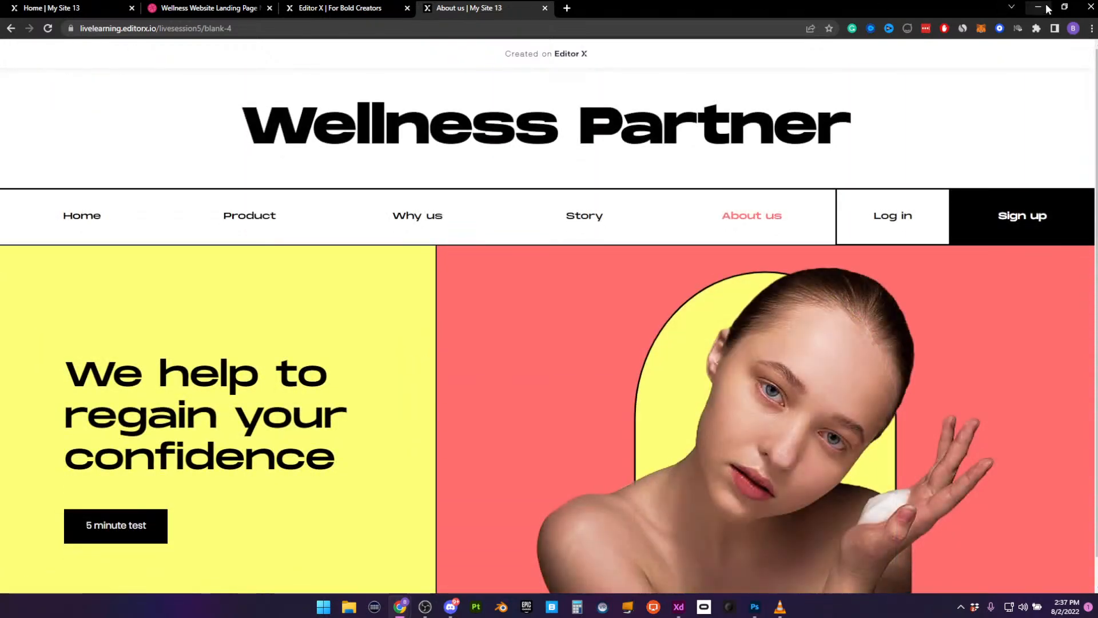
click(1064, 7)
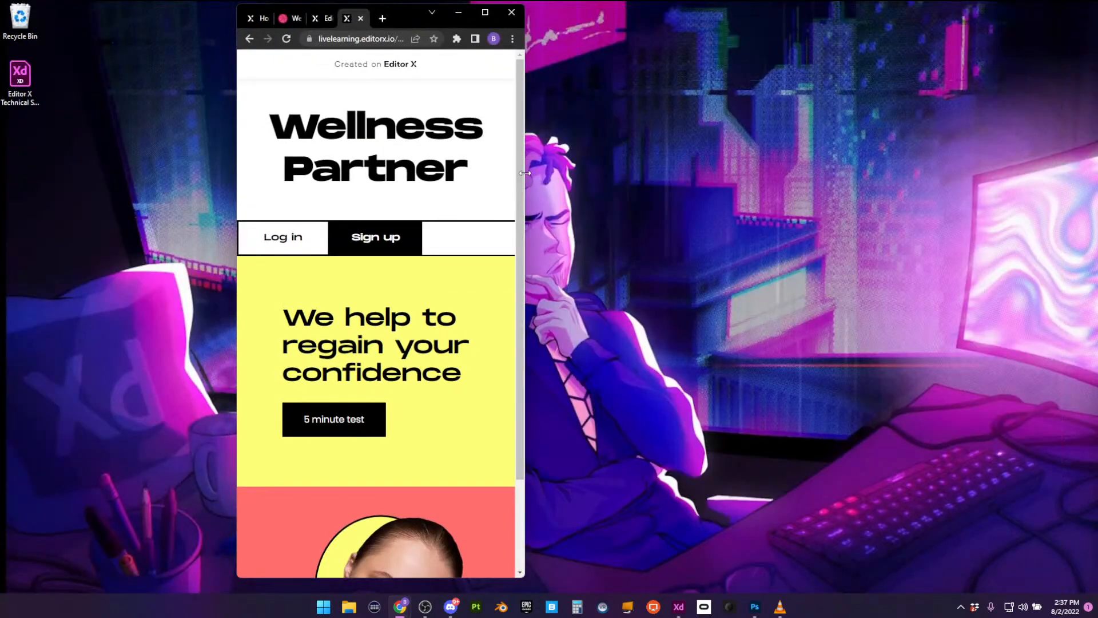
drag(526, 181, 1085, 168)
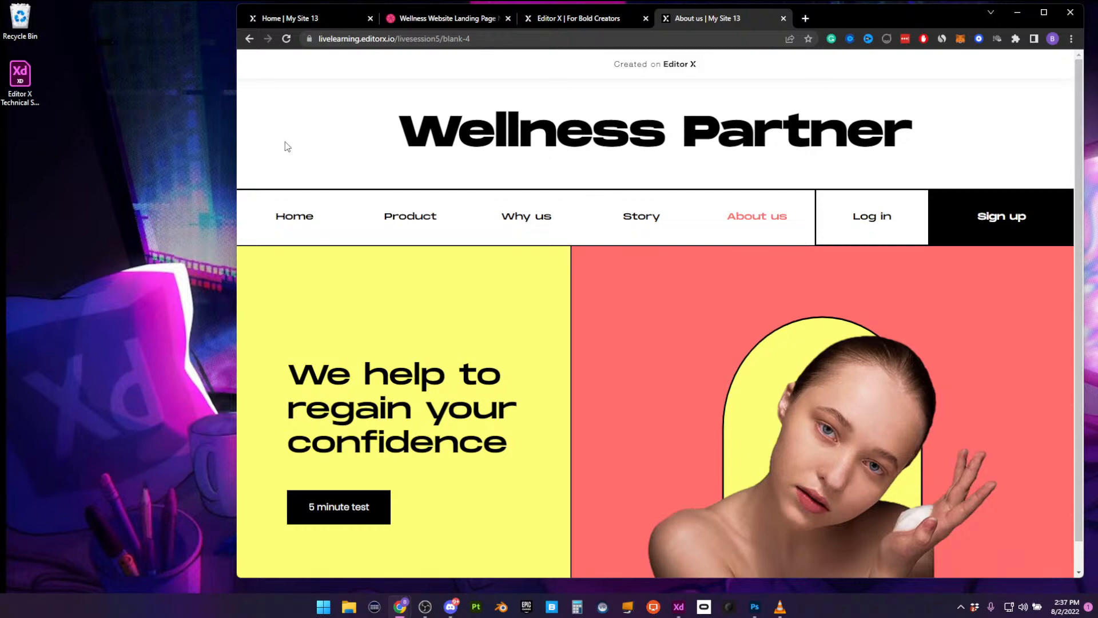
drag(234, 141, 2, 129)
double_click(709, 12)
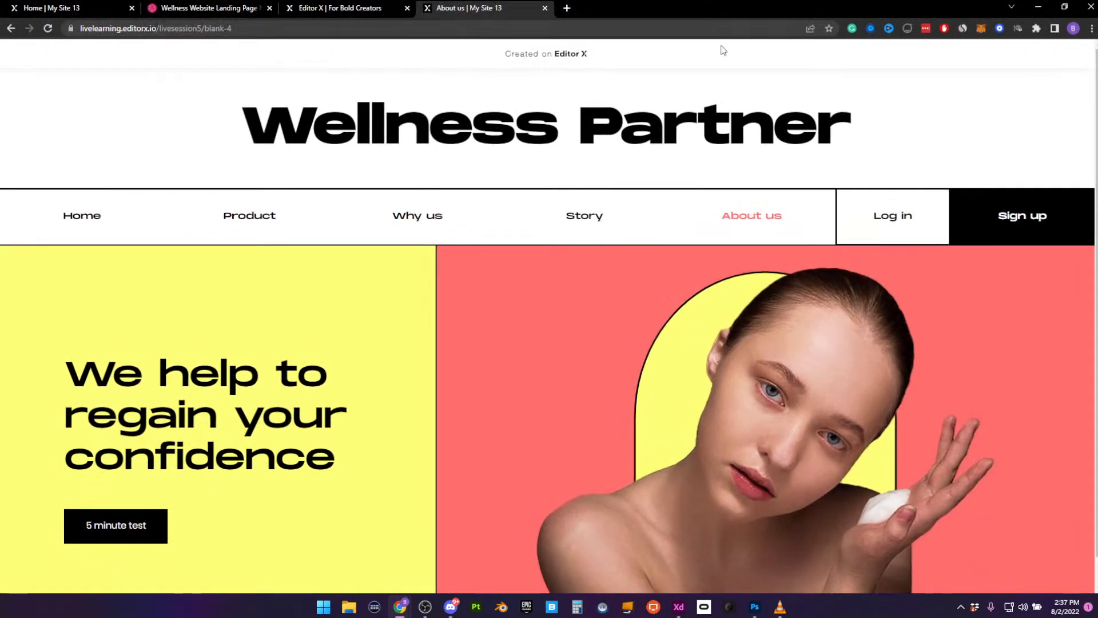